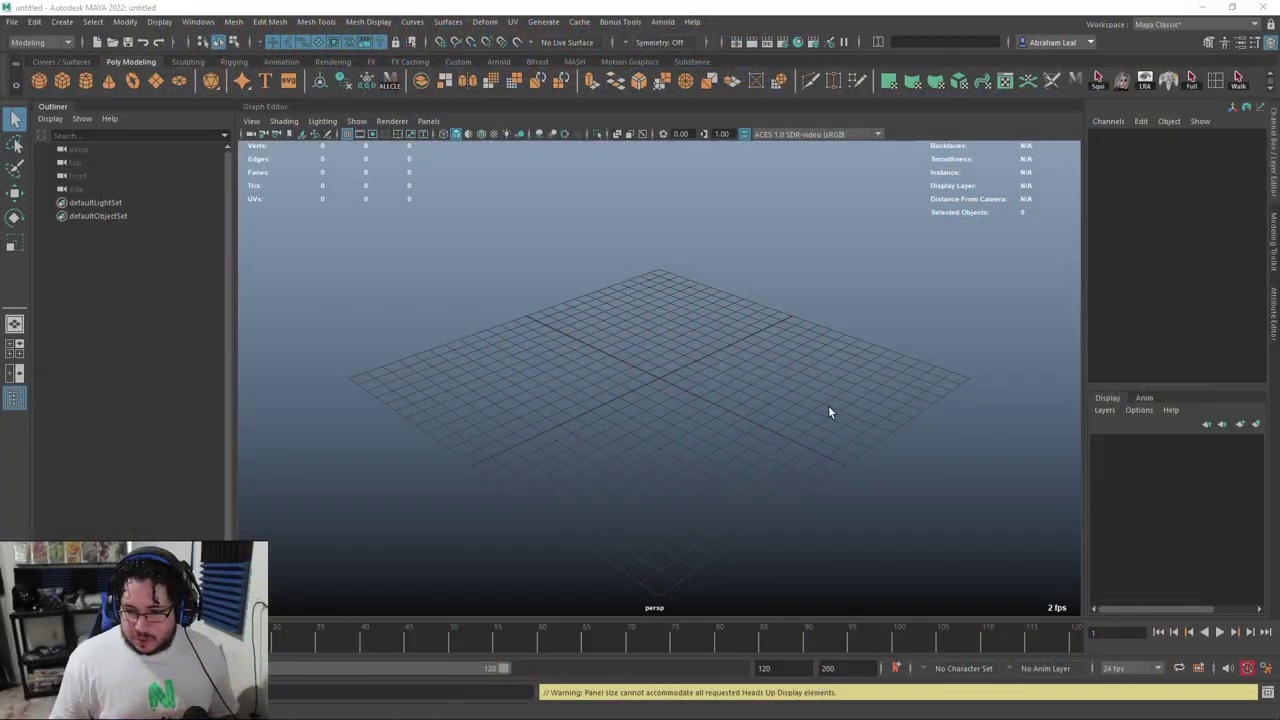
Set the Maya project to the Nextut_Live folder inside the 2021 directory
alt+drag(830, 428, 560, 250)
click(16, 21)
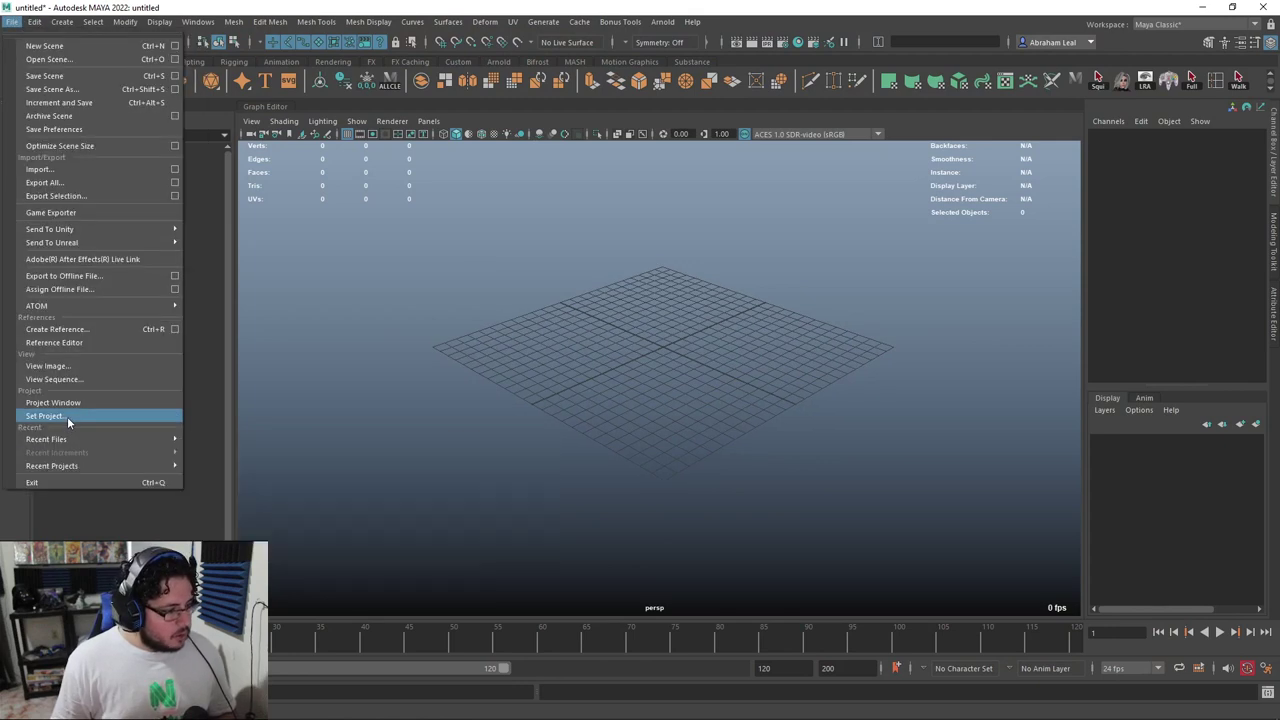
click(67, 416)
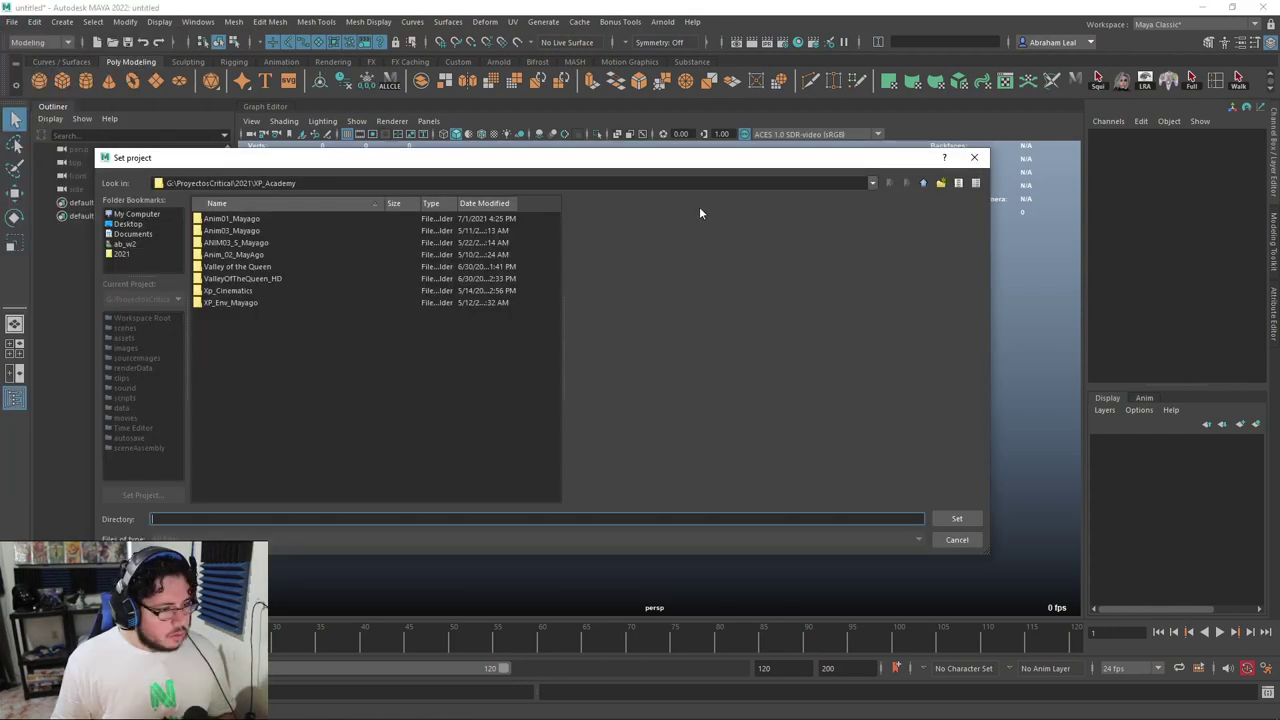
click(923, 183)
click(237, 375)
click(962, 518)
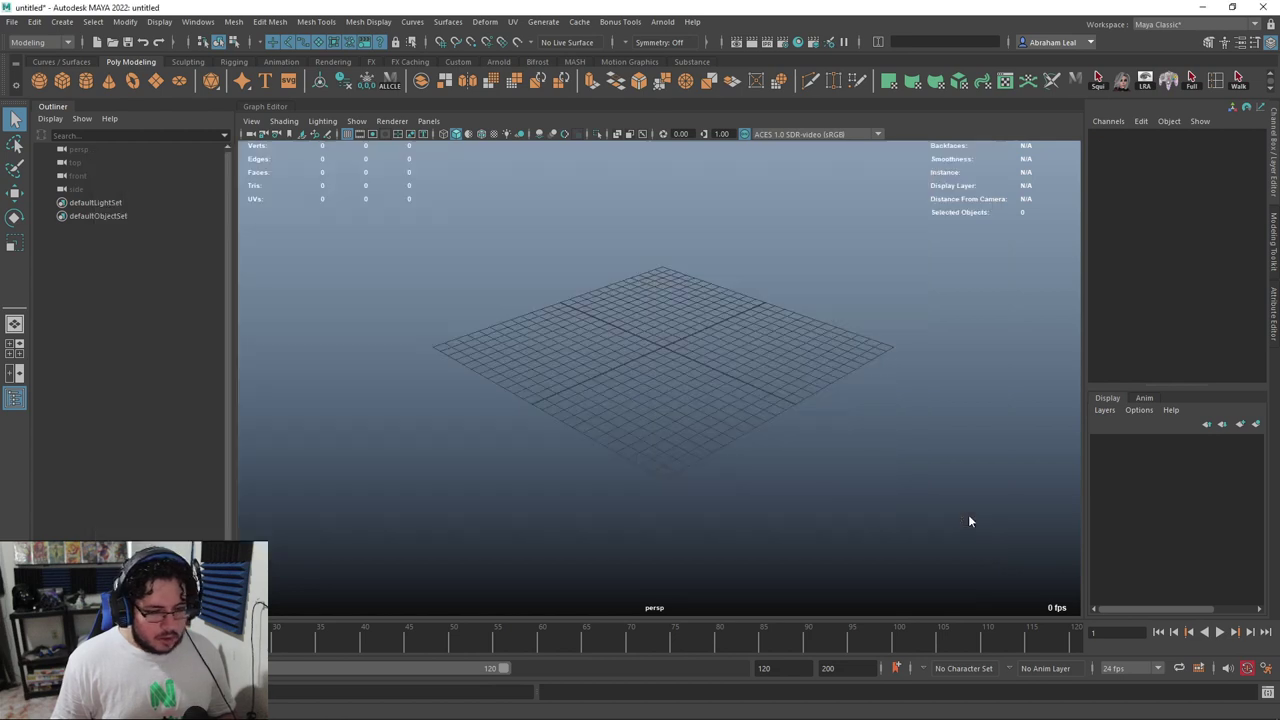
Load Bee.png from the sourceimages folder as an image plane on the top camera
alt+drag(530, 285, 703, 290)
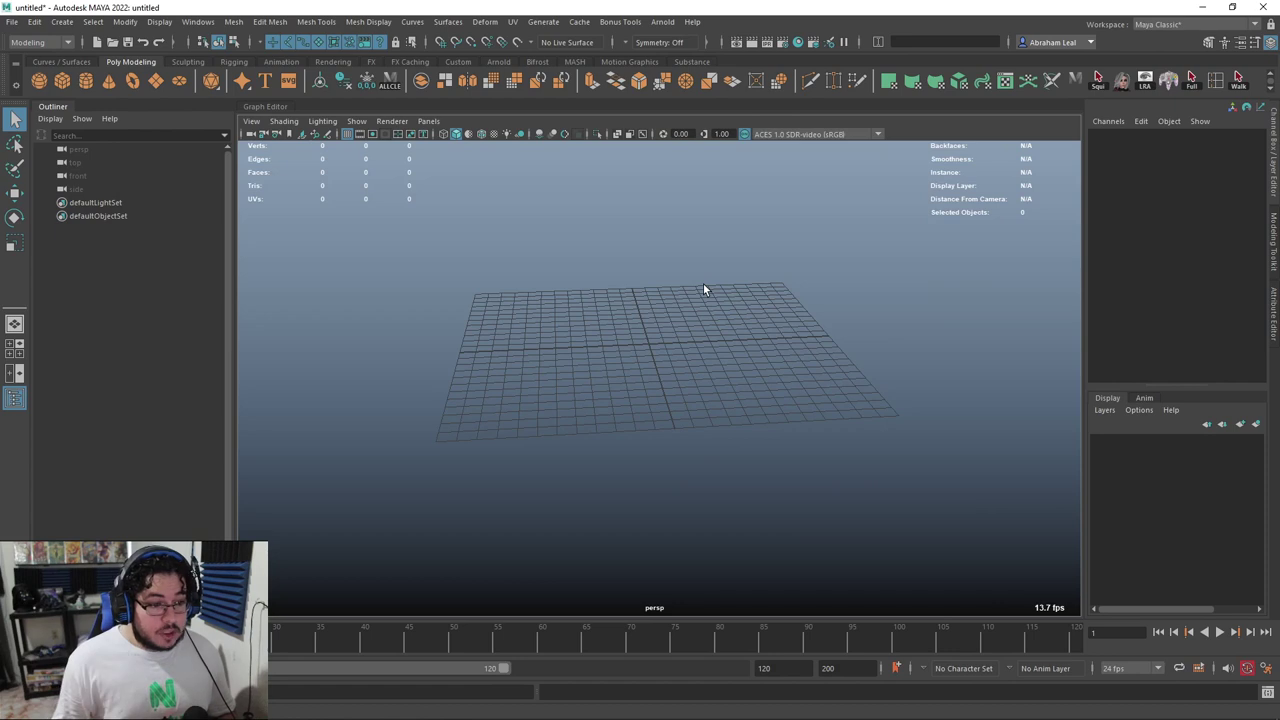
key(space)
drag(703, 283, 649, 279)
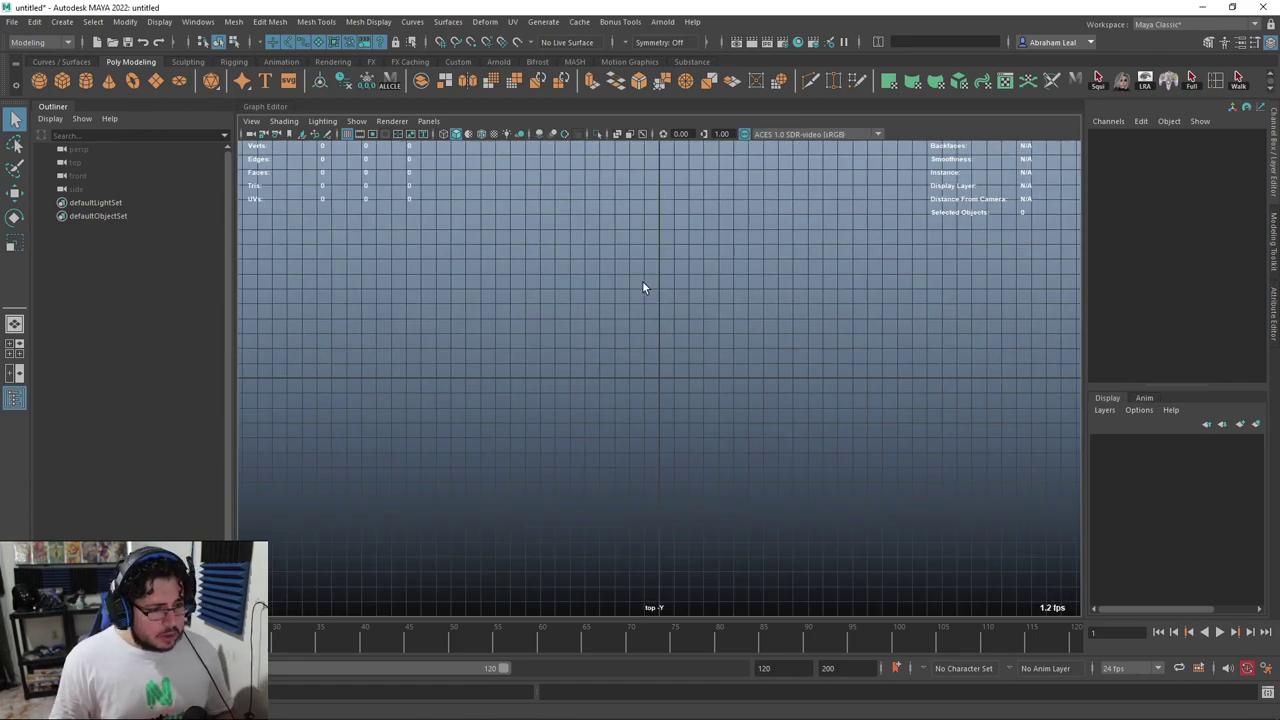
click(302, 135)
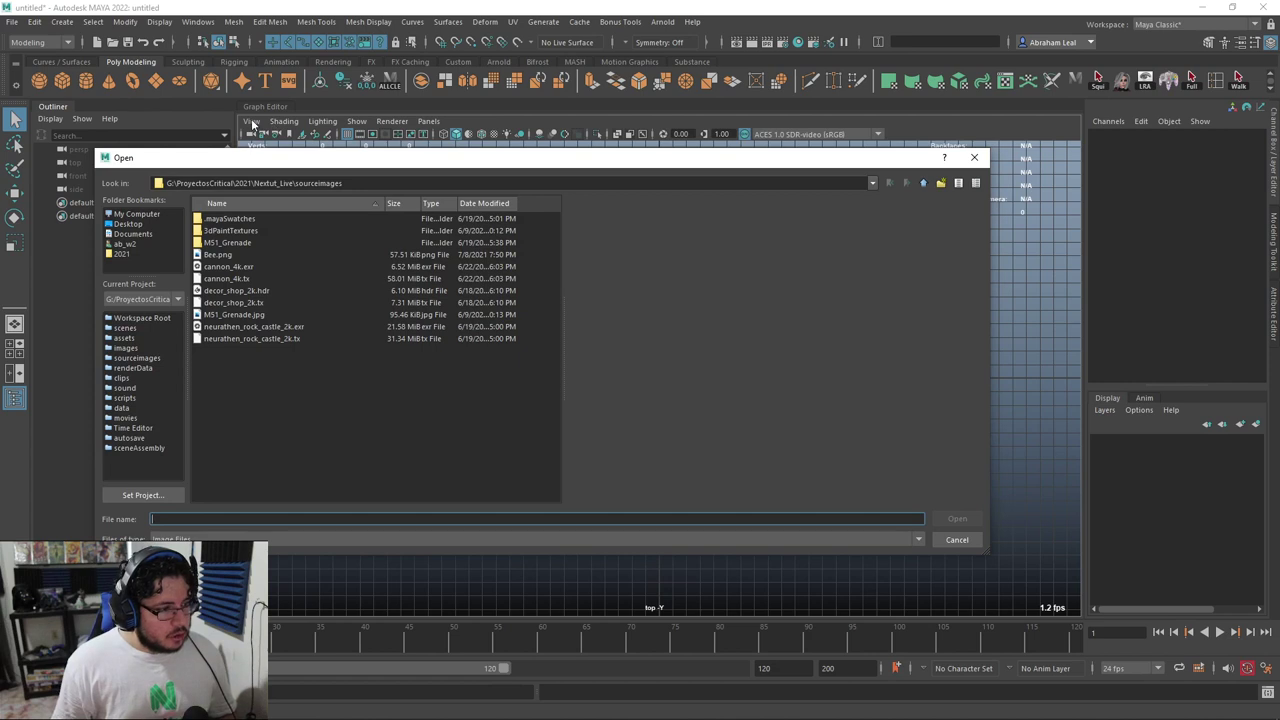
click(220, 255)
click(958, 520)
Scale the bee image plane up uniformly to about 19.19
key(w)
key(f)
alt+right_drag(1066, 405, 700, 313)
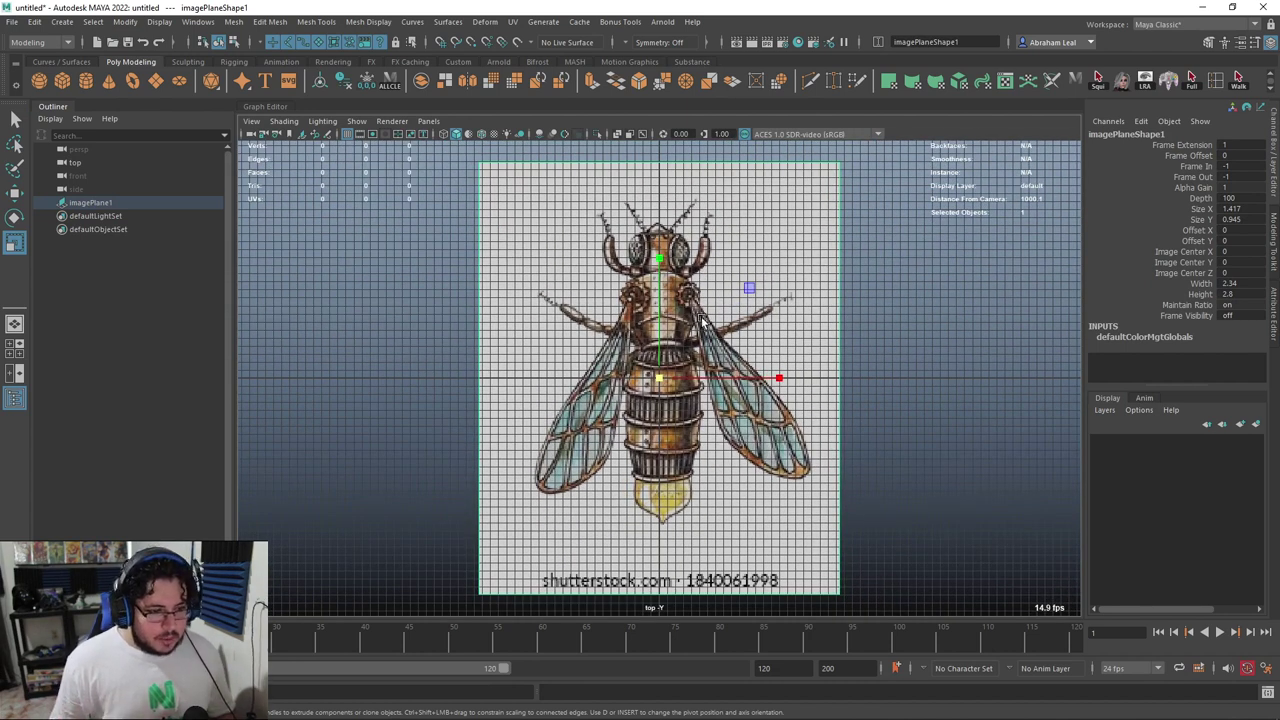
scroll(660, 257, up, 5)
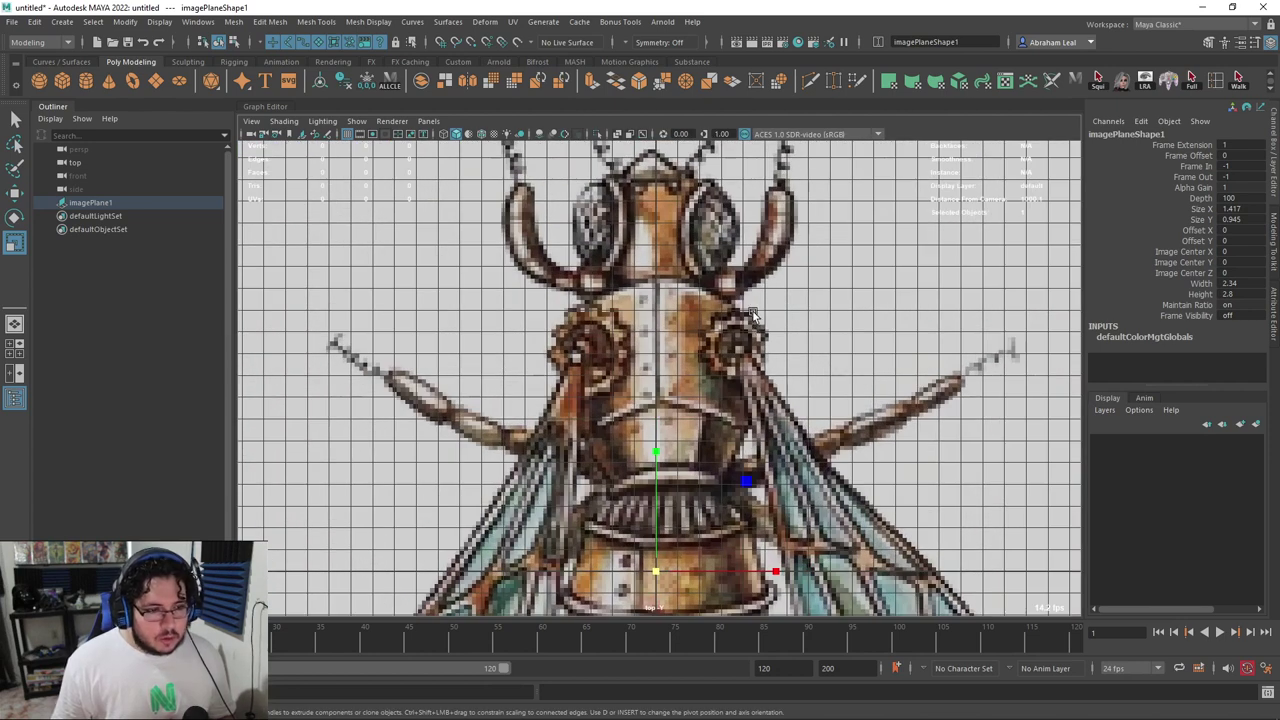
scroll(752, 314, down, 4)
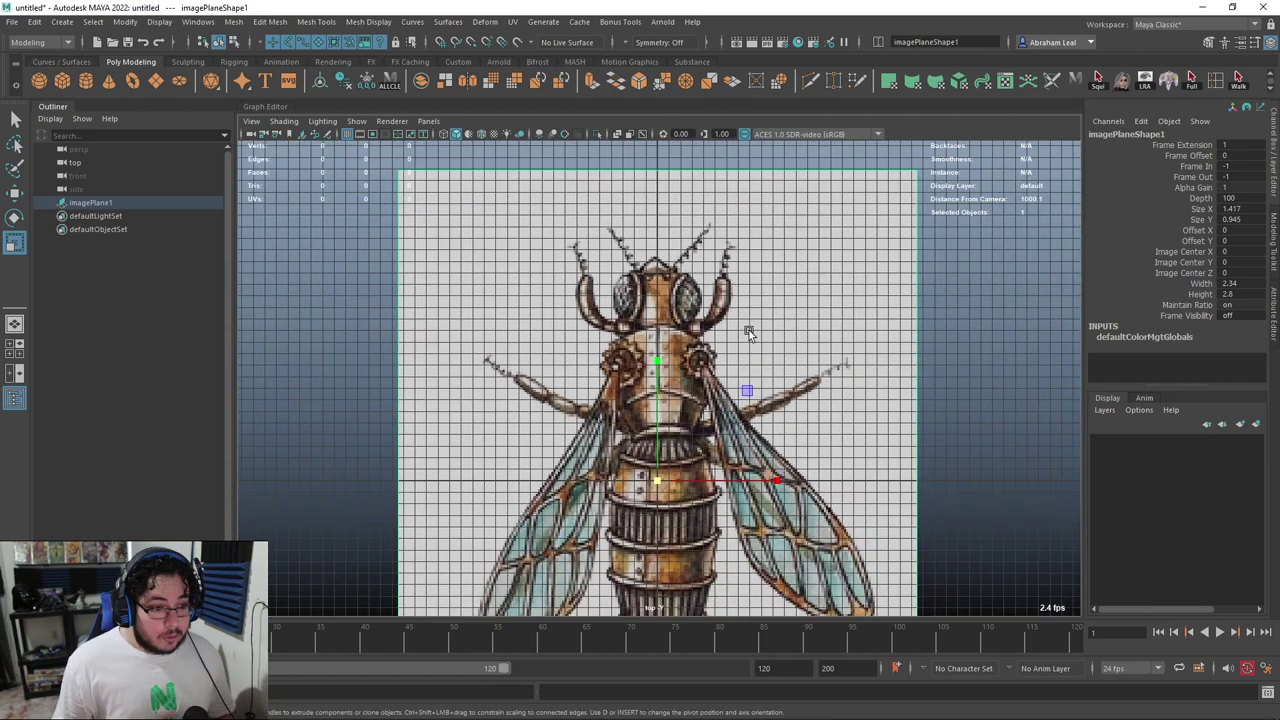
scroll(700, 330, down, 2)
scroll(658, 329, up, 1)
alt+right_drag(660, 330, 412, 267)
click(899, 321)
Create a polygon cube at the origin in the perspective view and set its Scale Z to 100
key(space)
drag(886, 361, 880, 325)
alt+drag(870, 335, 707, 420)
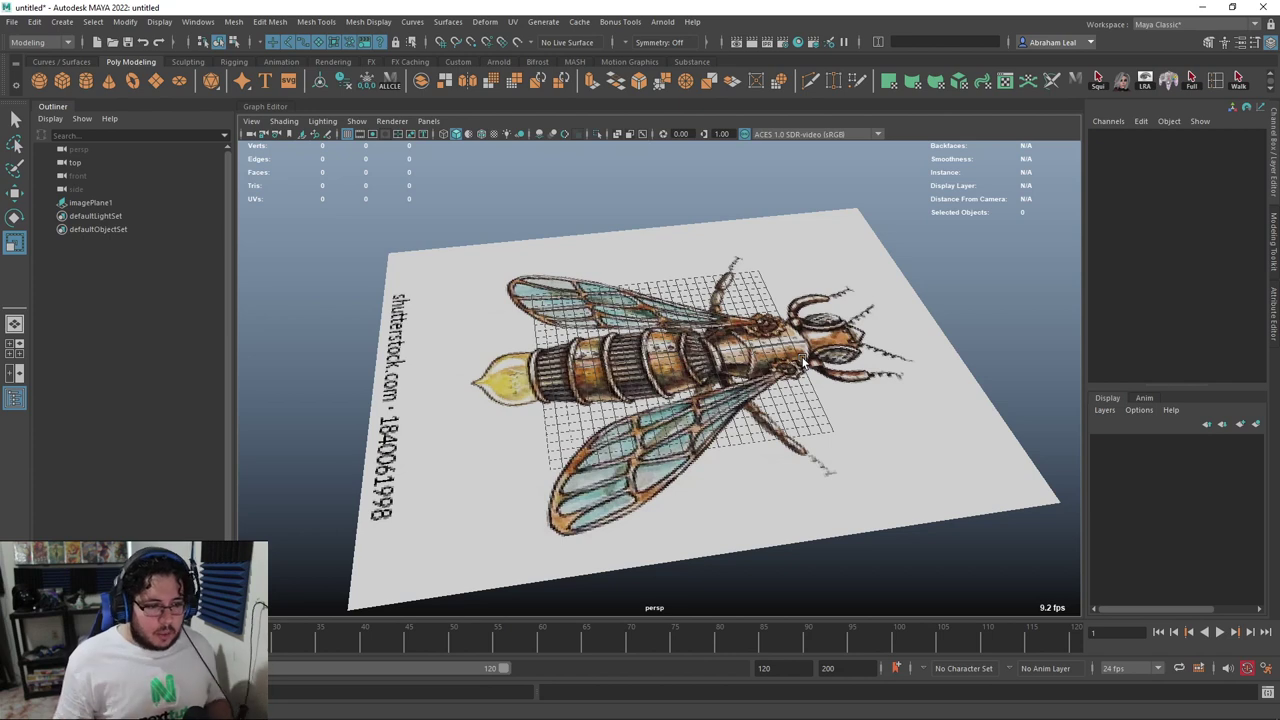
scroll(733, 345, up, 5)
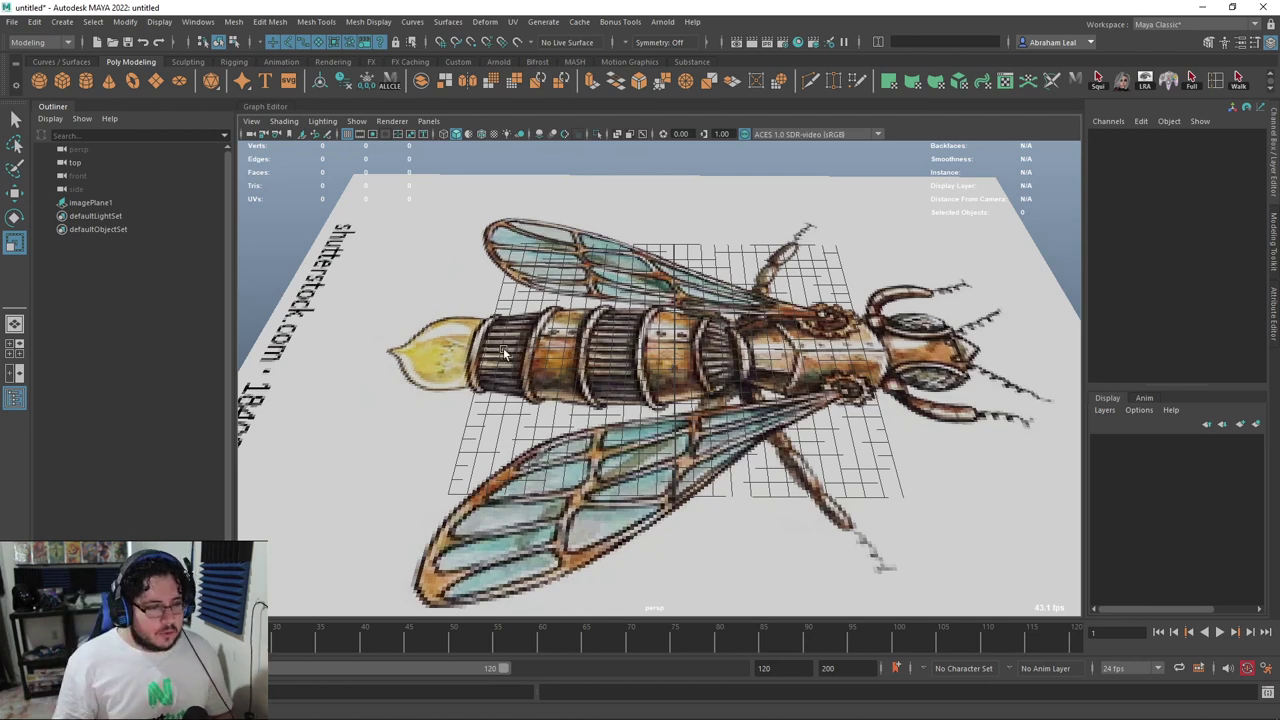
alt+drag(503, 355, 553, 371)
scroll(555, 371, down, 3)
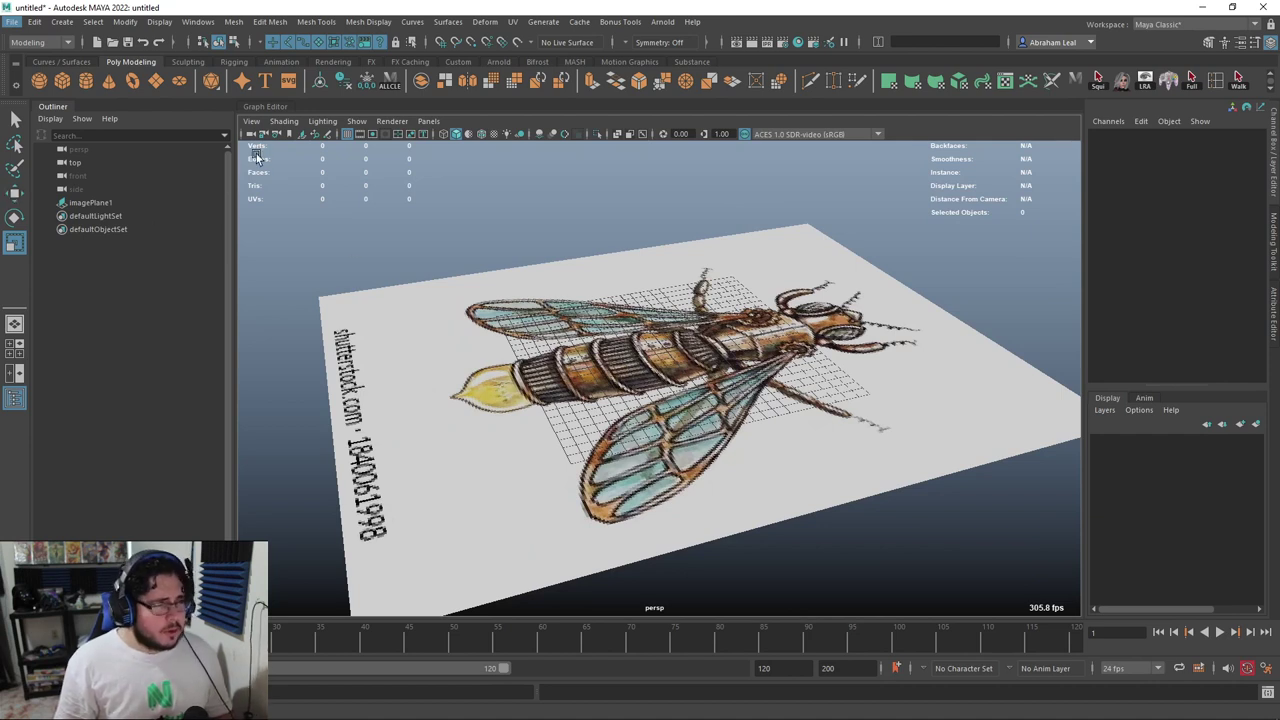
click(62, 80)
key(w)
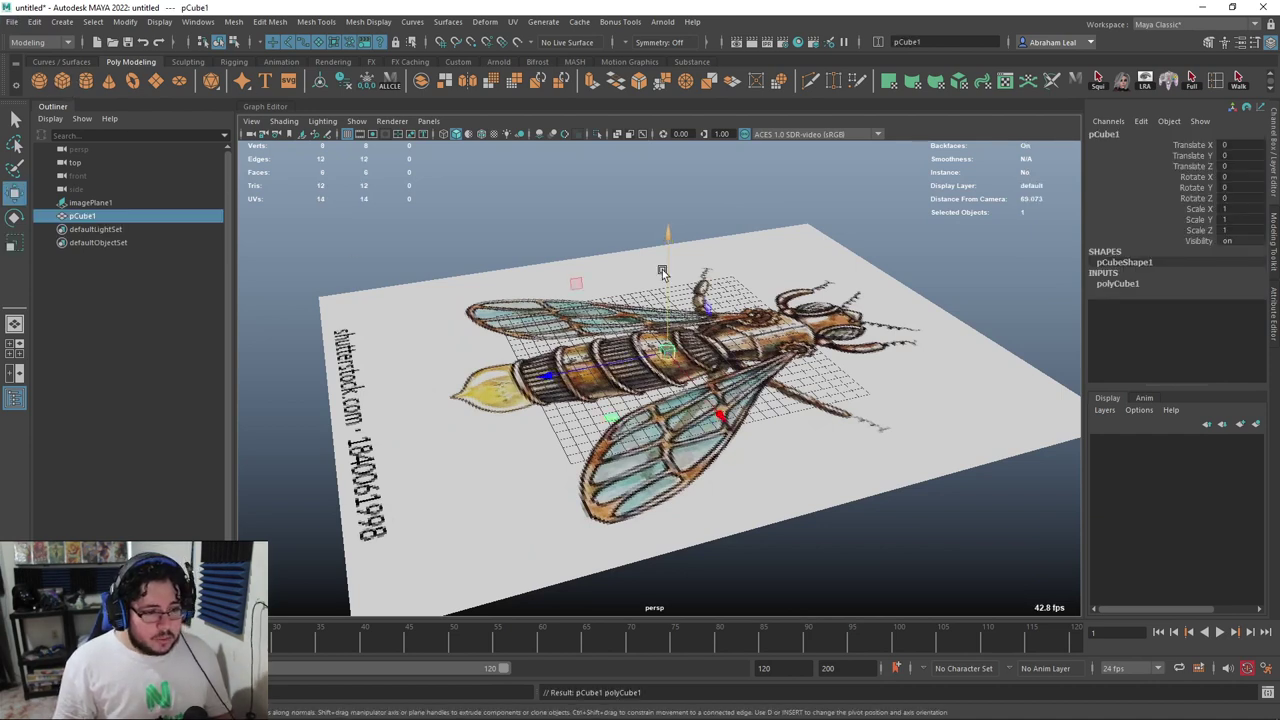
click(1236, 230)
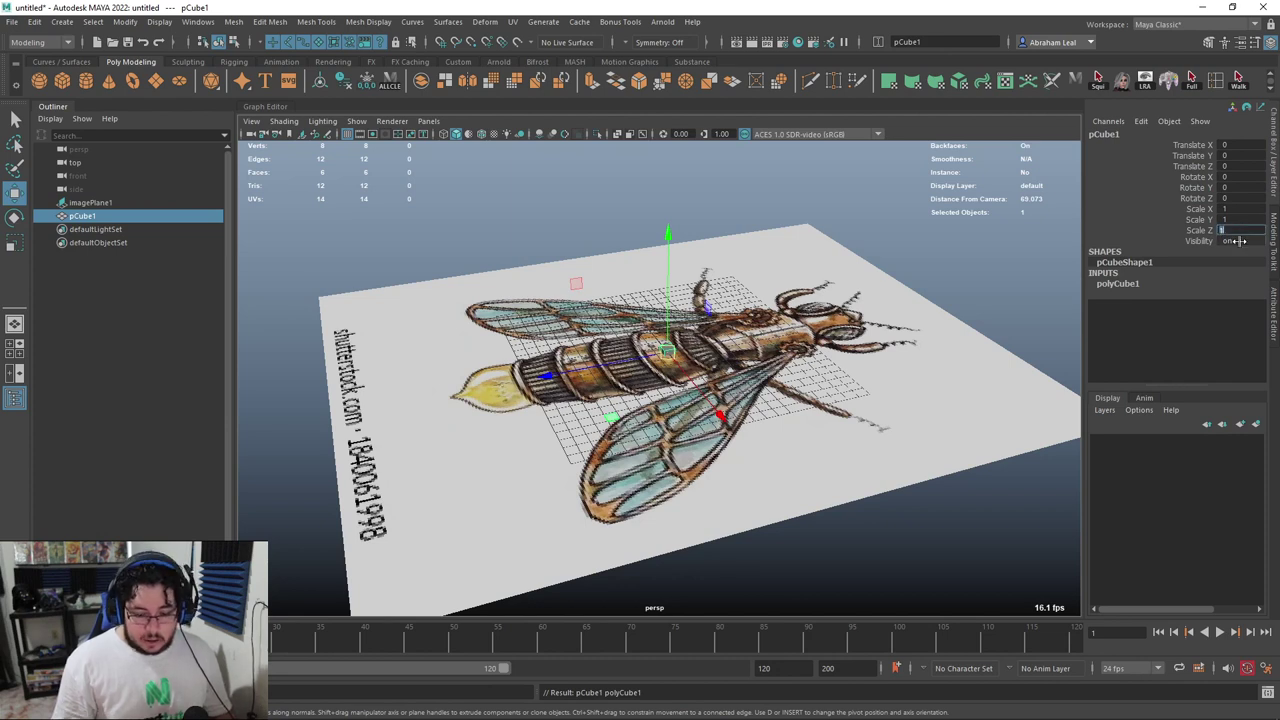
text(100)
key(Return)
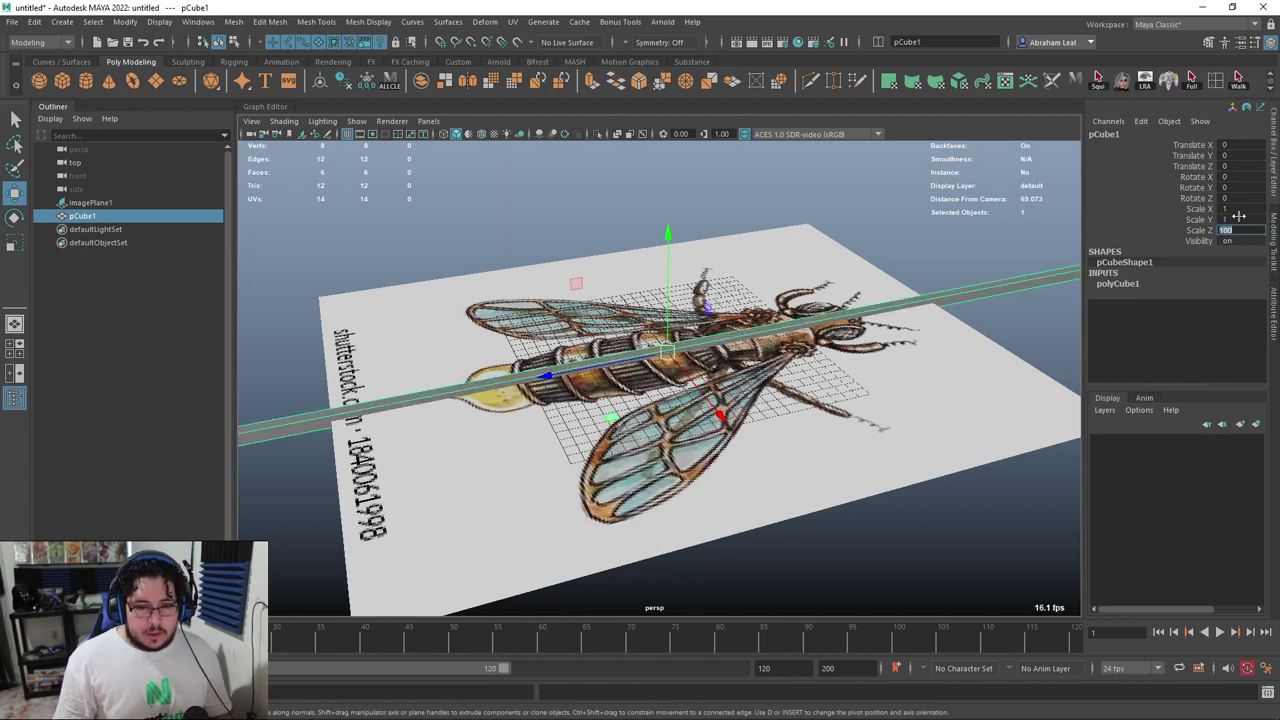
Reduce the cube's Scale Z to 10
key(f)
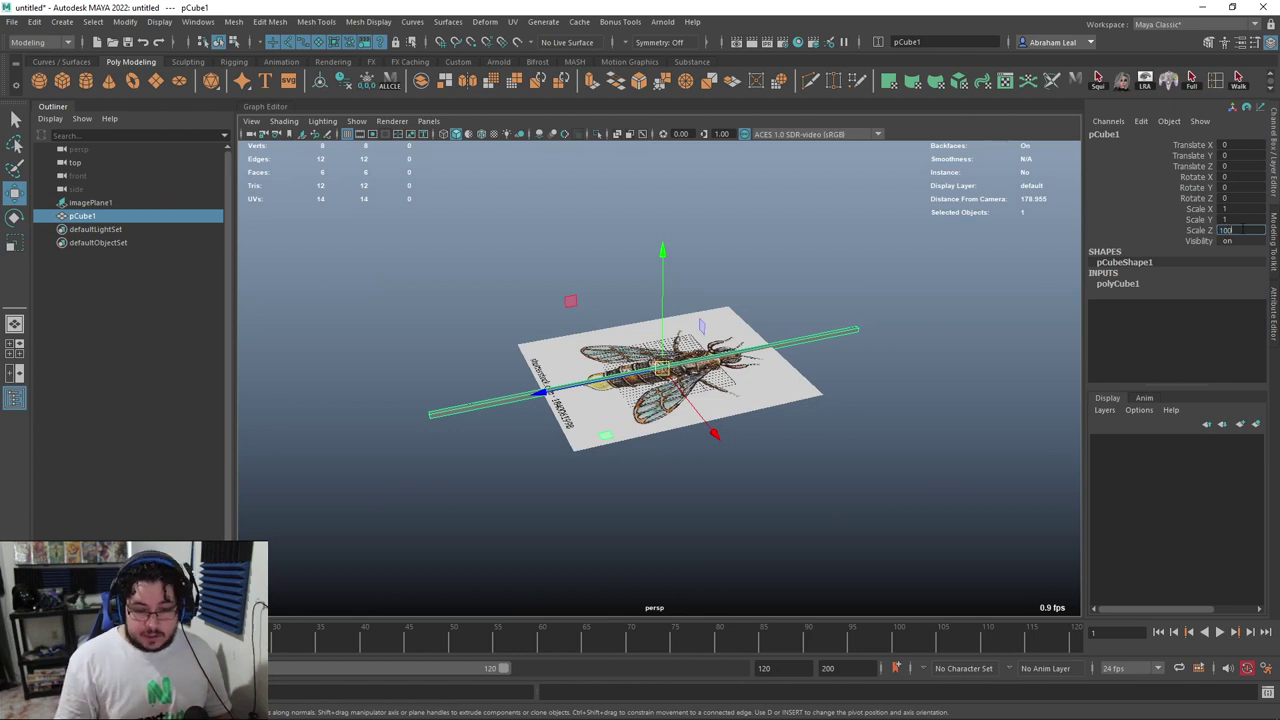
key(BackSpace)
key(Return)
key(f)
scroll(727, 368, down, 6)
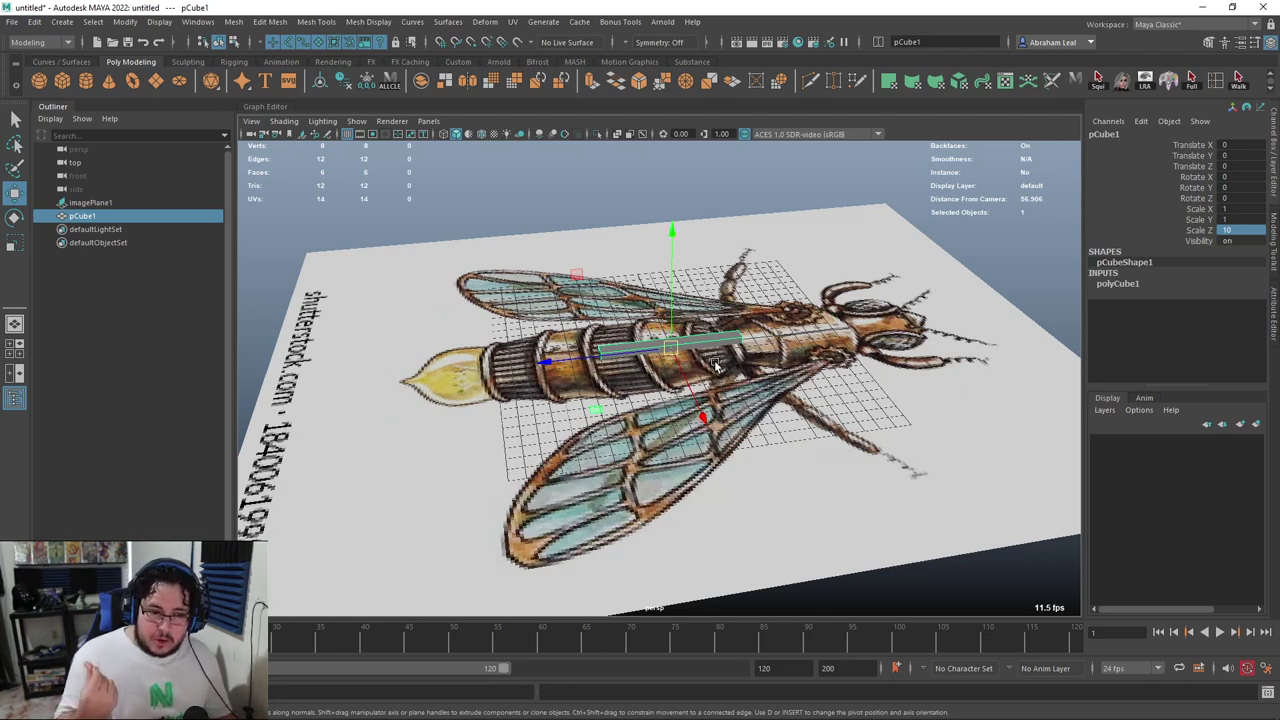
Set the cube's Scale Z to 20 so it serves as a length guide for the bee
alt+drag(502, 345, 548, 362)
alt+right_drag(548, 362, 660, 321)
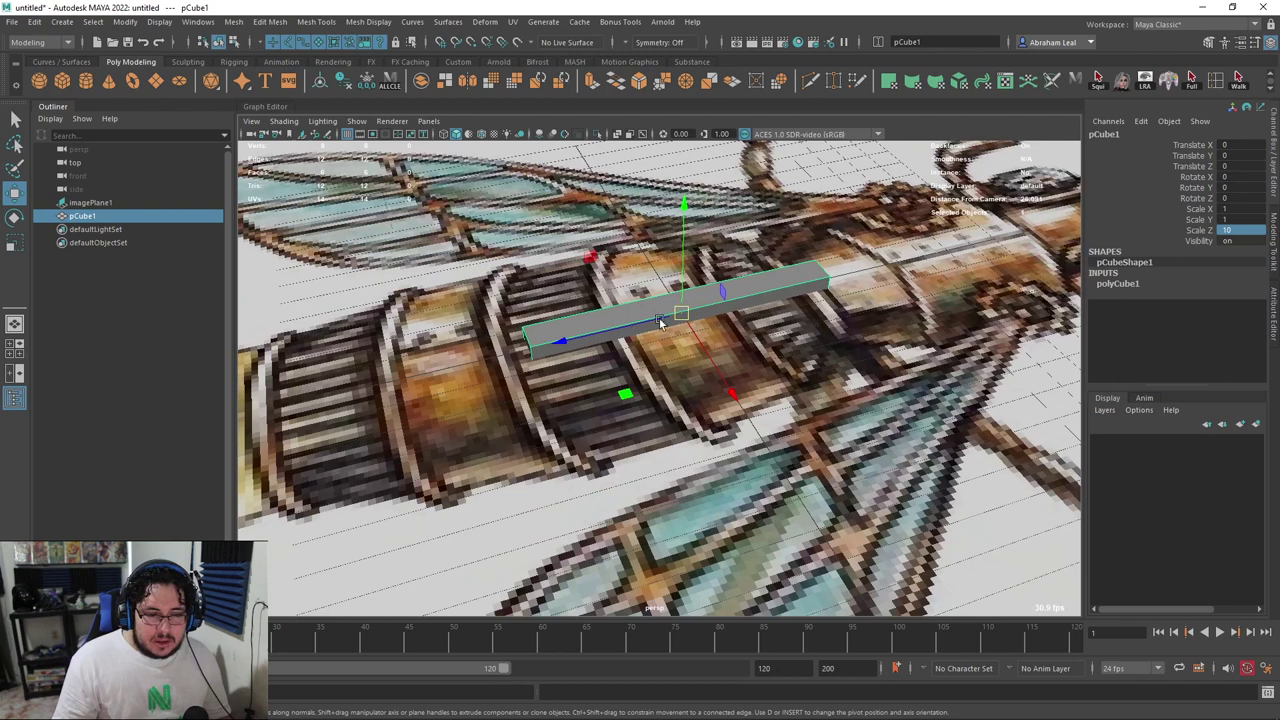
alt+drag(698, 300, 613, 314)
alt+right_drag(684, 344, 634, 323)
alt+drag(634, 323, 734, 303)
alt+right_drag(734, 303, 702, 382)
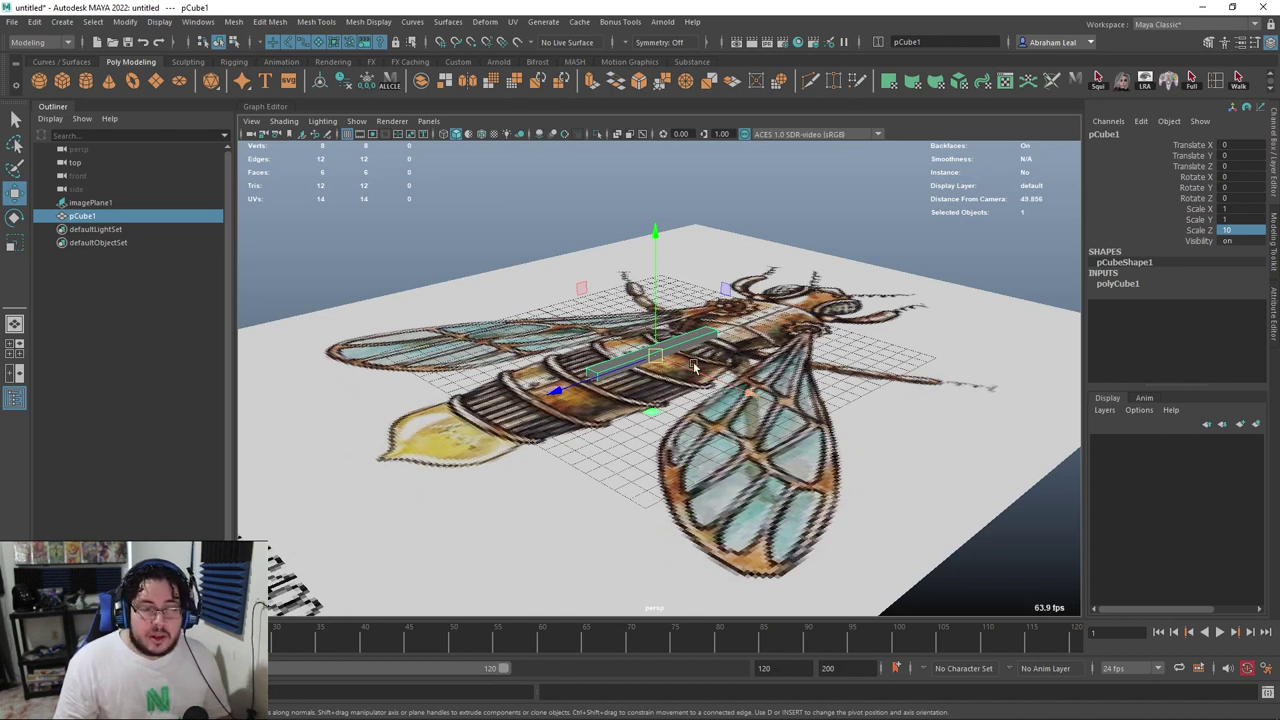
alt+drag(748, 370, 686, 364)
alt+right_drag(686, 362, 640, 366)
click(1228, 231)
text(20)
key(Return)
scroll(820, 380, down, 3)
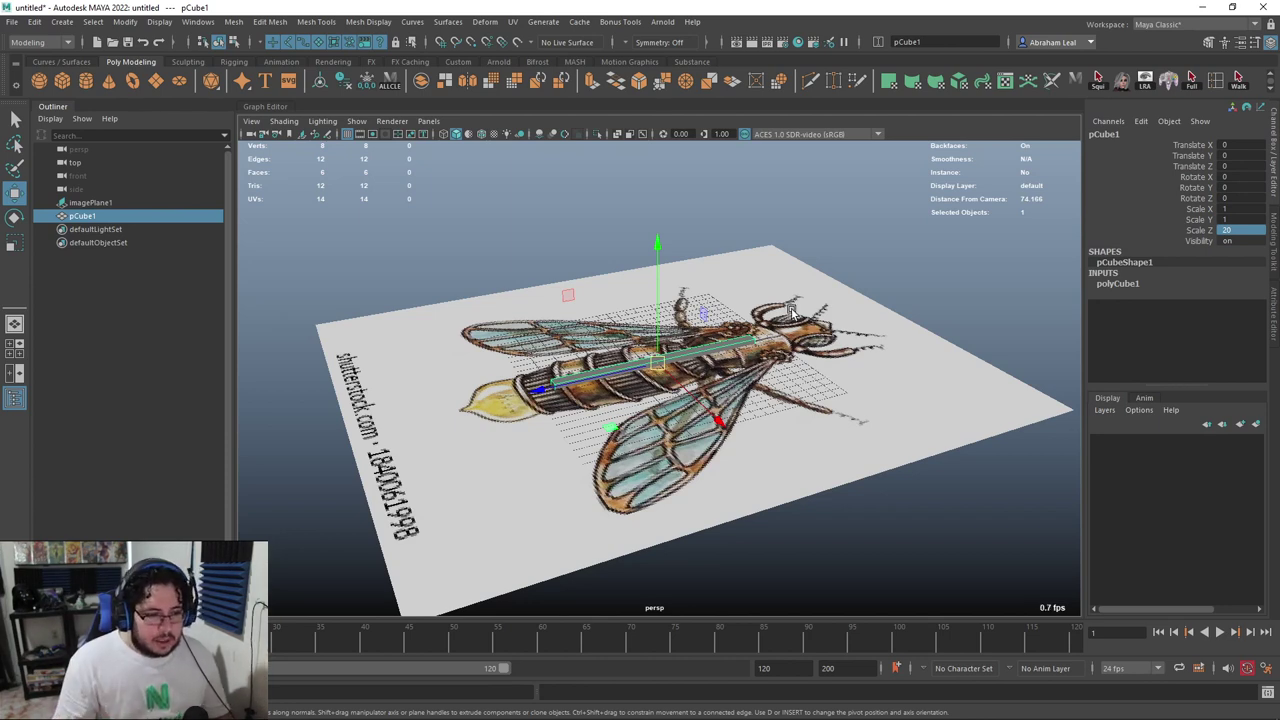
Turn the bee image plane around by setting its Rotate Y to 180
alt+drag(820, 380, 829, 344)
key(e)
drag(790, 415, 740, 418)
click(740, 418)
drag(652, 426, 765, 385)
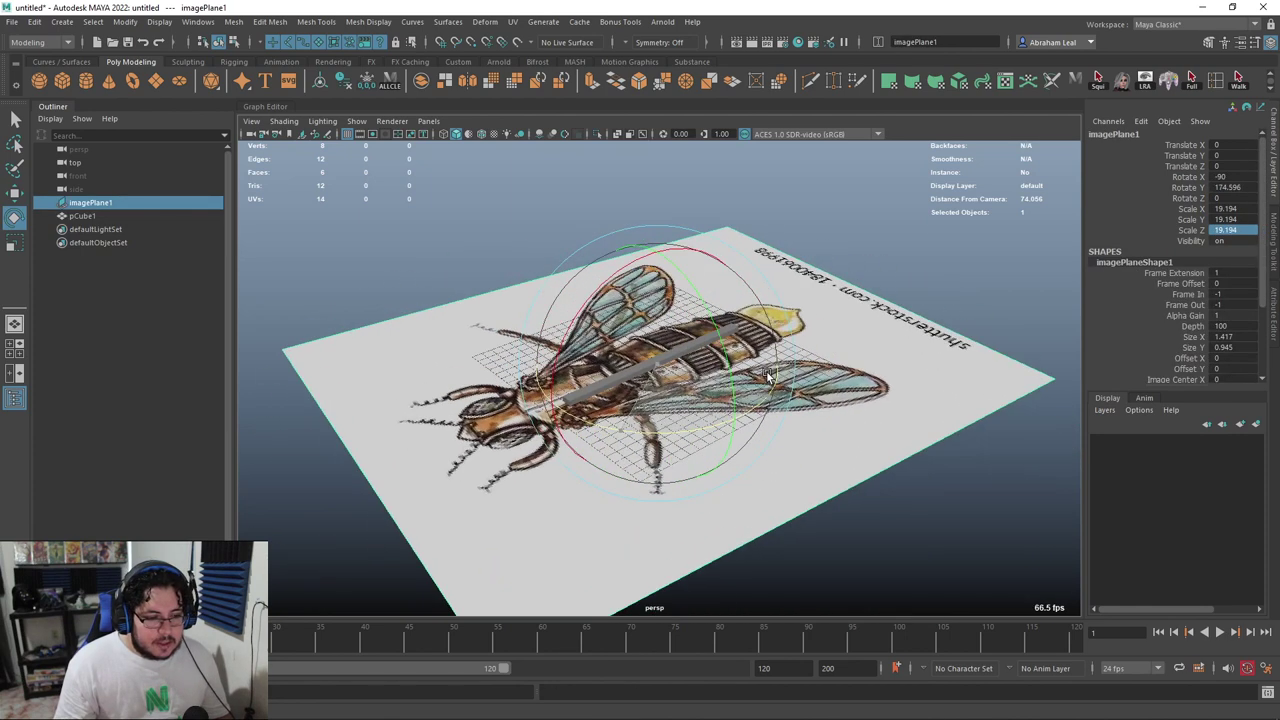
click(1228, 187)
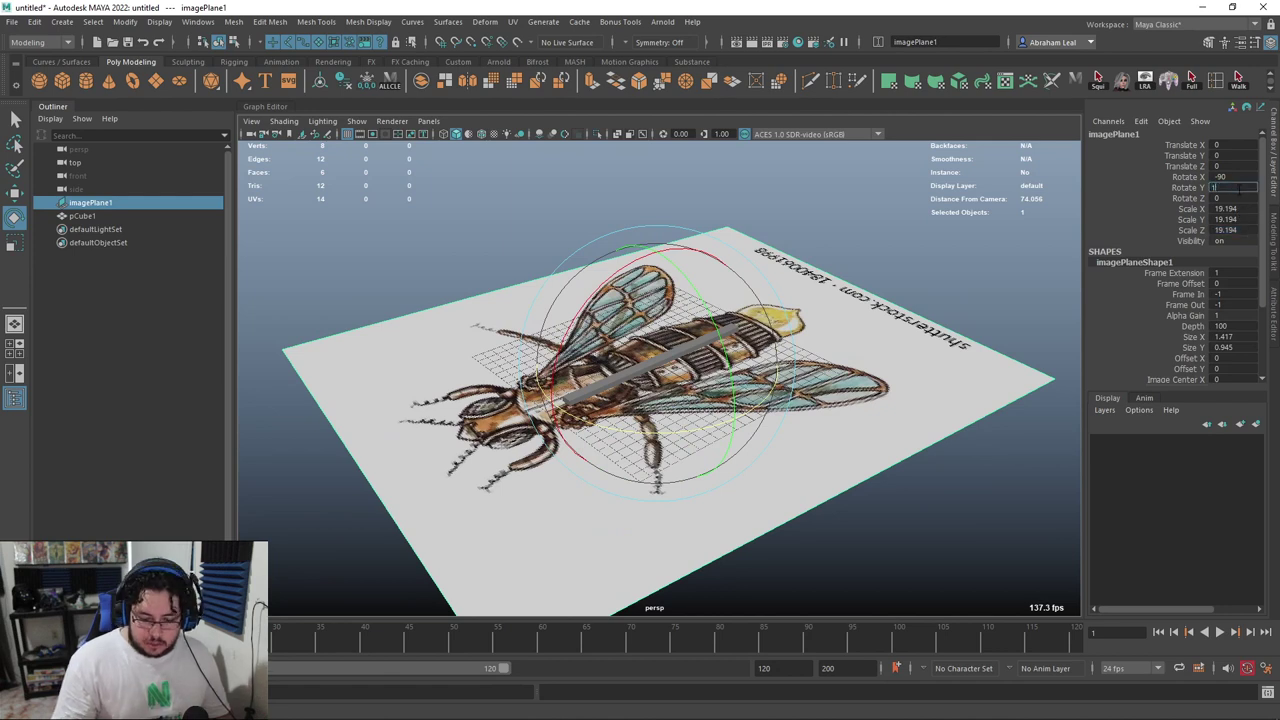
text(180)
key(Return)
Move the bee image plane down below the grid to a Translate Y of about -14.39
alt+drag(766, 345, 514, 293)
alt+drag(437, 297, 620, 300)
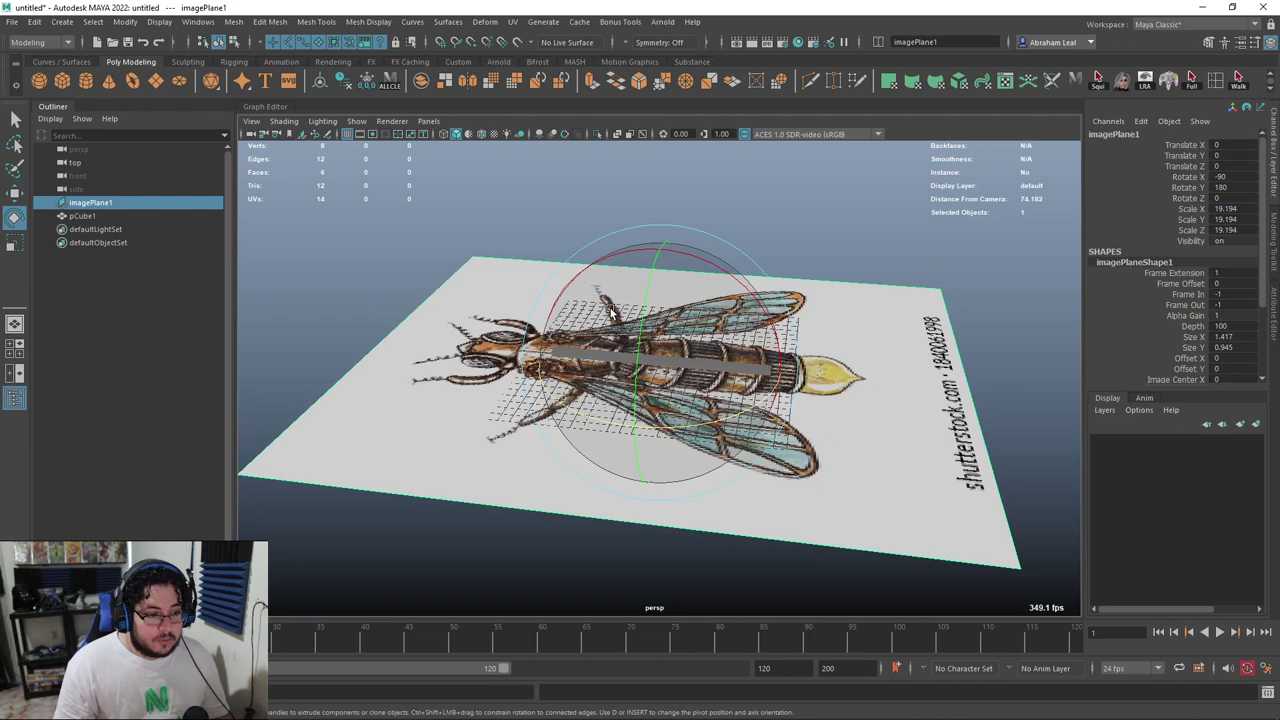
key(w)
drag(656, 250, 692, 350)
drag(664, 288, 697, 329)
alt+drag(516, 267, 525, 245)
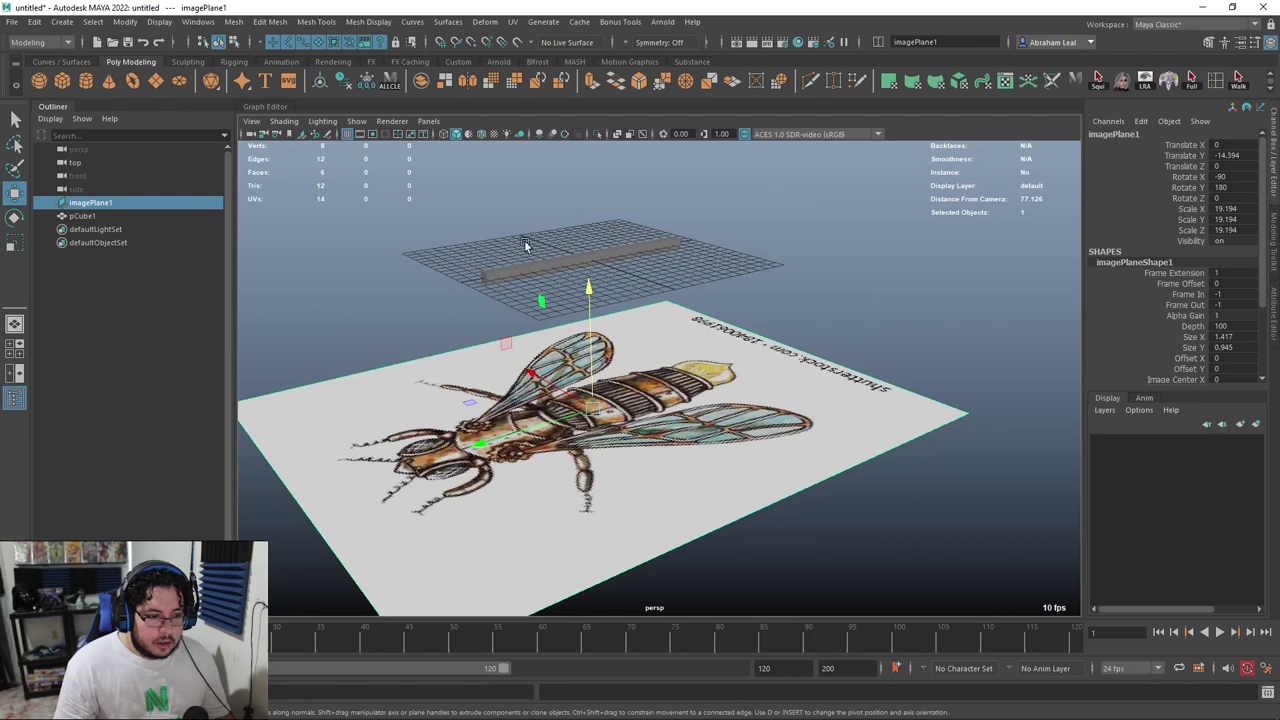
click(587, 268)
key(Delete)
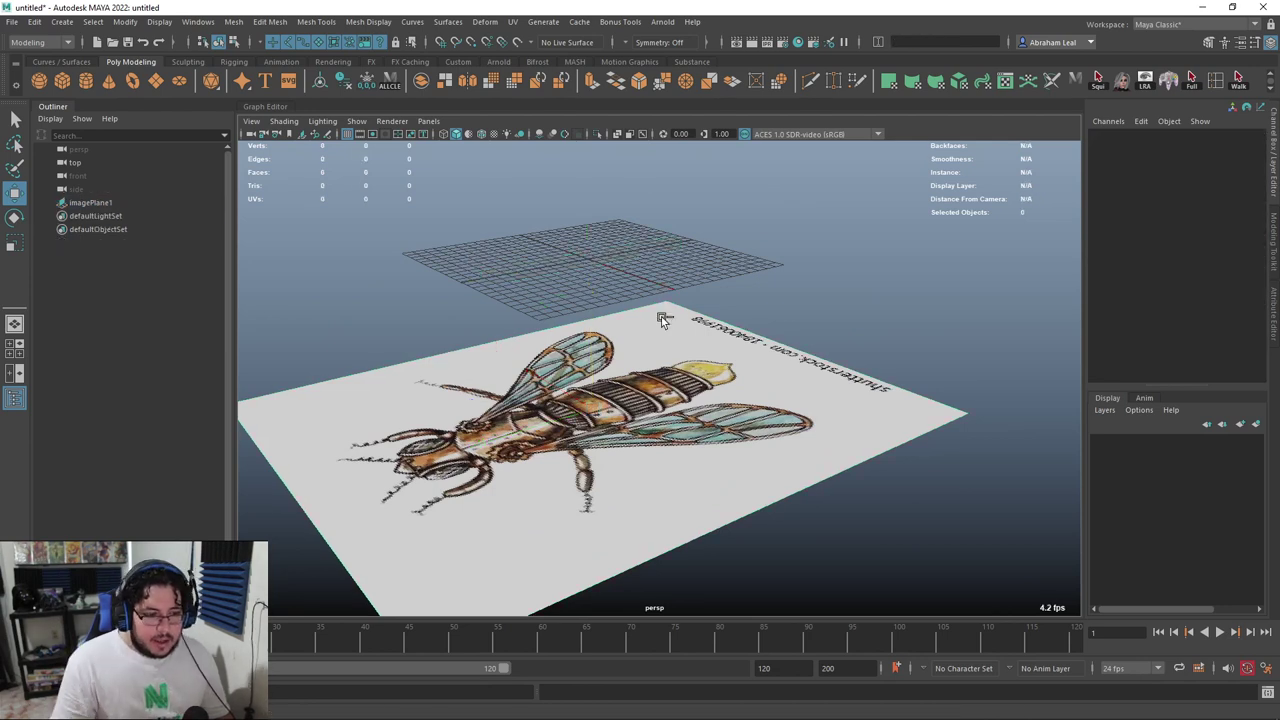
key(ctrl+z)
In the top view, scale the bee image plane down uniformly to about 10.57 to match the bee's body to the cube's length
key(space)
drag(722, 403, 518, 366)
scroll(751, 436, up, 5)
click(750, 433)
key(r)
scroll(531, 368, up, 3)
drag(649, 376, 656, 379)
scroll(697, 434, up, 5)
Center the bee on the cube by nudging the image plane to Translate X about 0.165 and Rotate Y about 179.63
key(w)
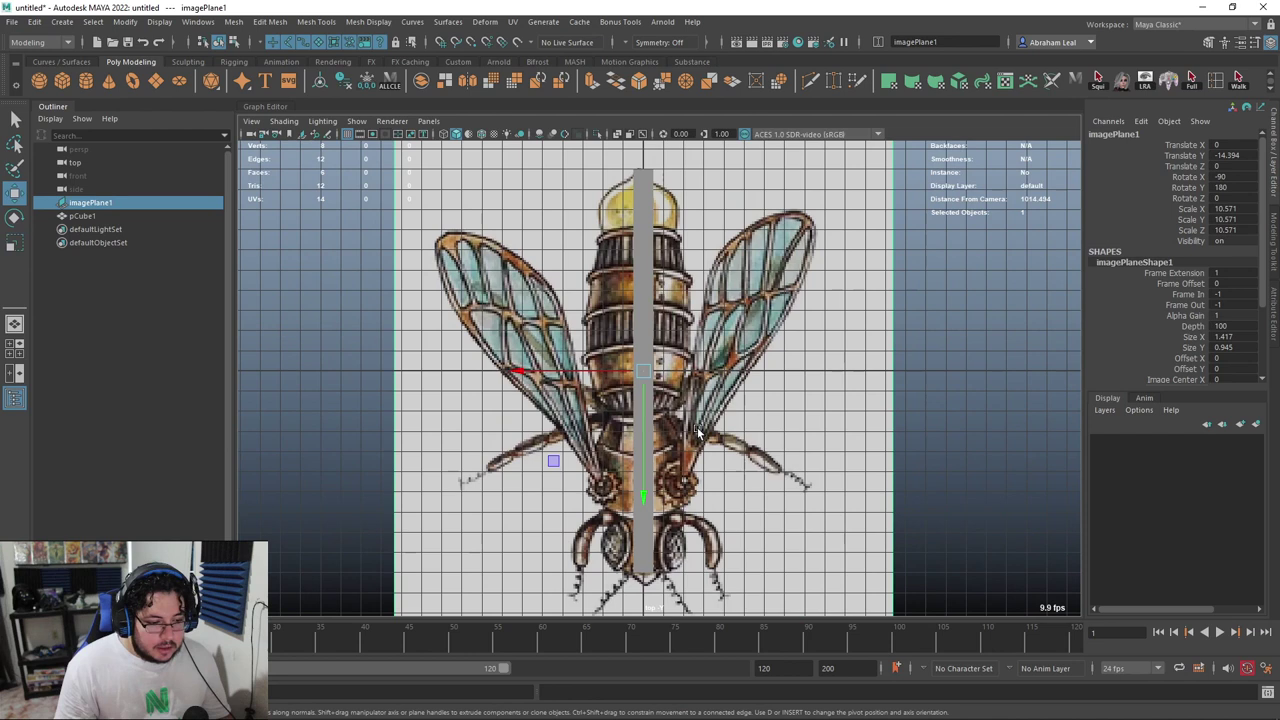
drag(562, 371, 562, 370)
key(e)
drag(737, 291, 739, 290)
key(w)
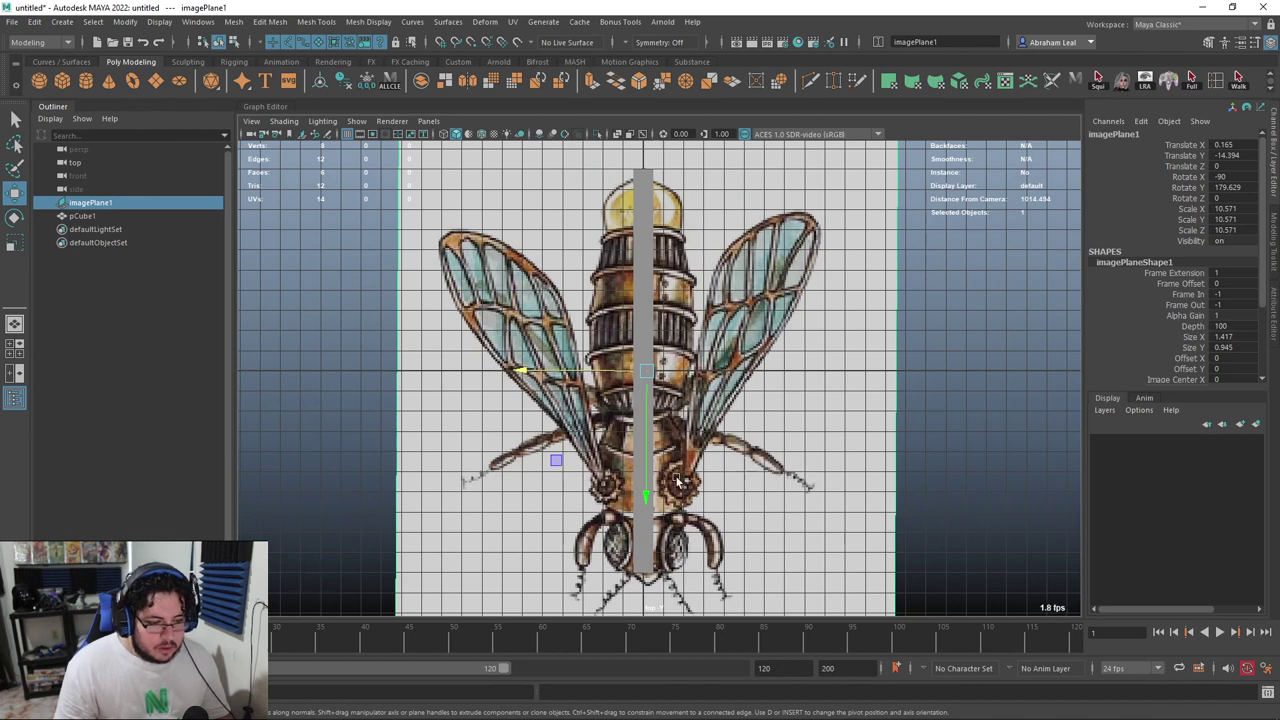
click(842, 412)
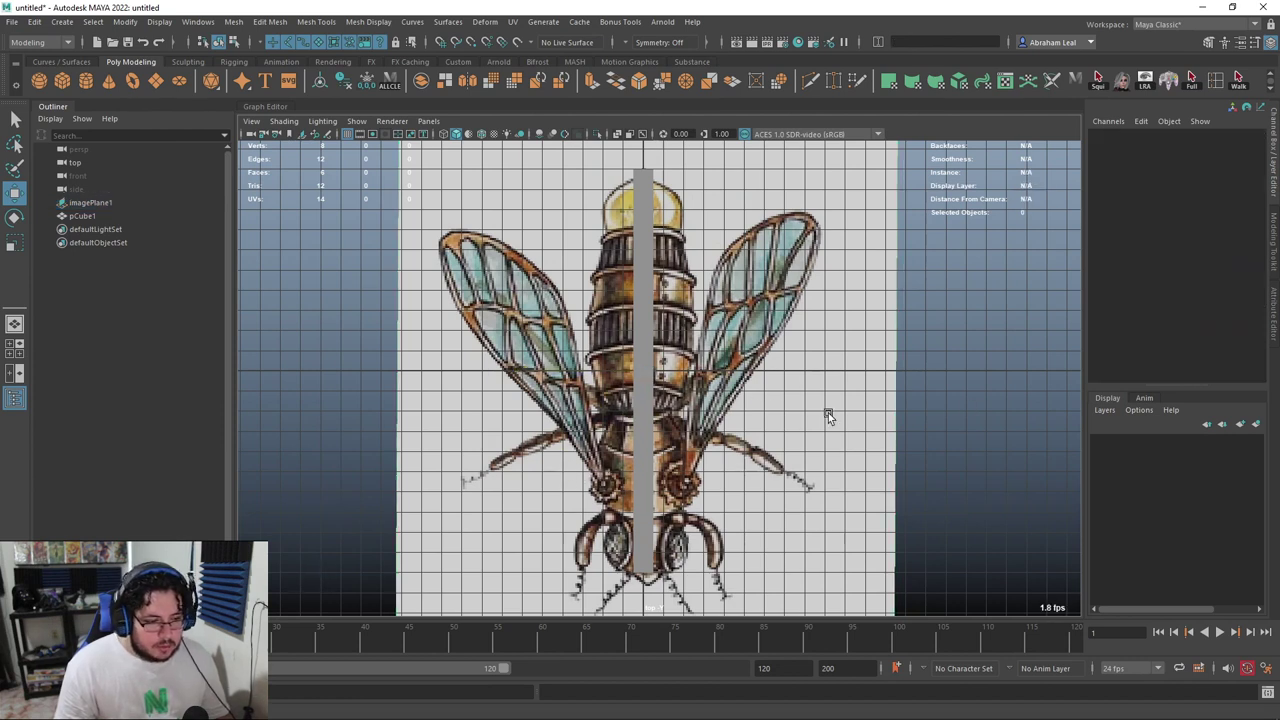
Lower the Alpha Gain of the bee image plane to make the reference slightly transparent
key(space)
drag(806, 438, 522, 404)
alt+drag(606, 371, 694, 360)
click(755, 428)
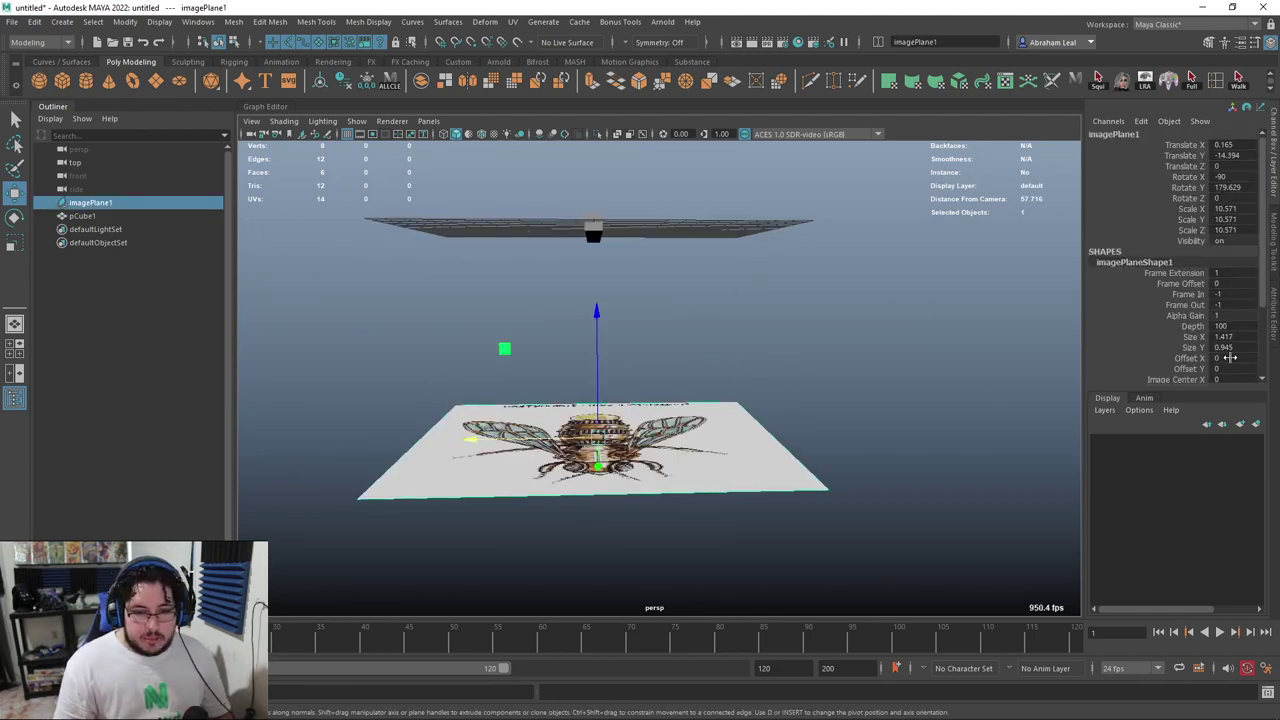
click(1236, 317)
text(.8)
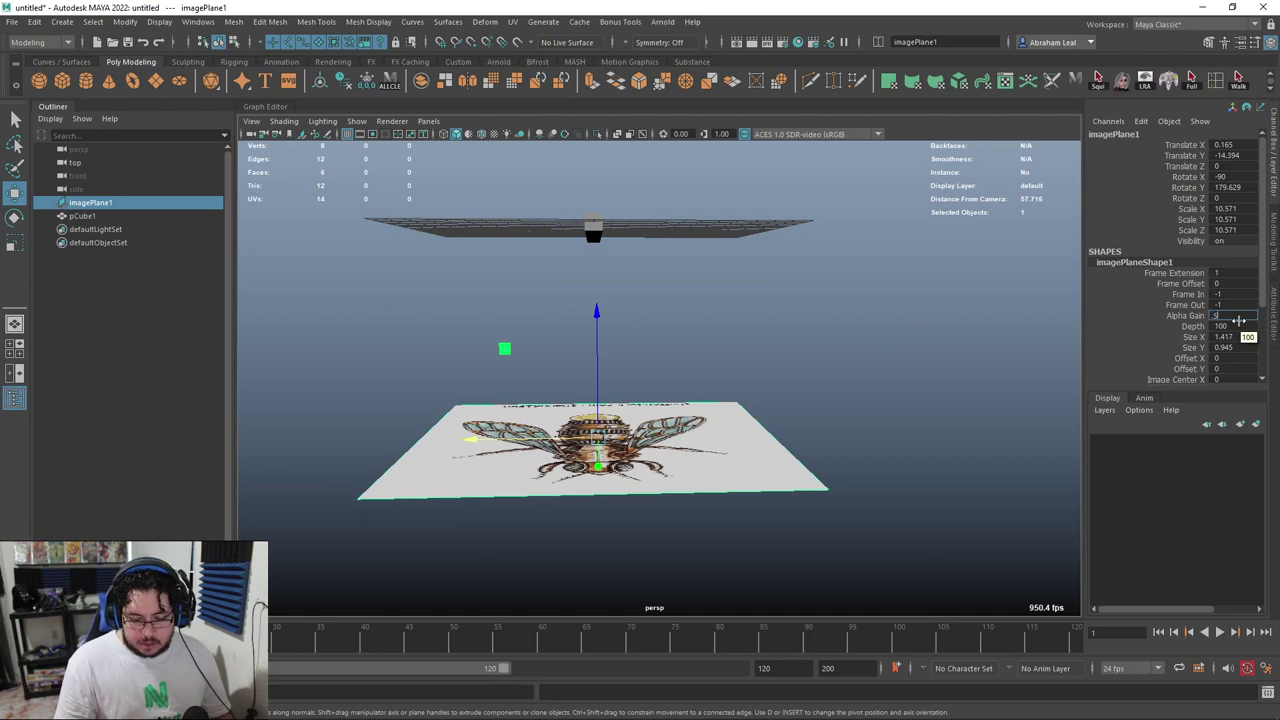
key(Return)
click(895, 357)
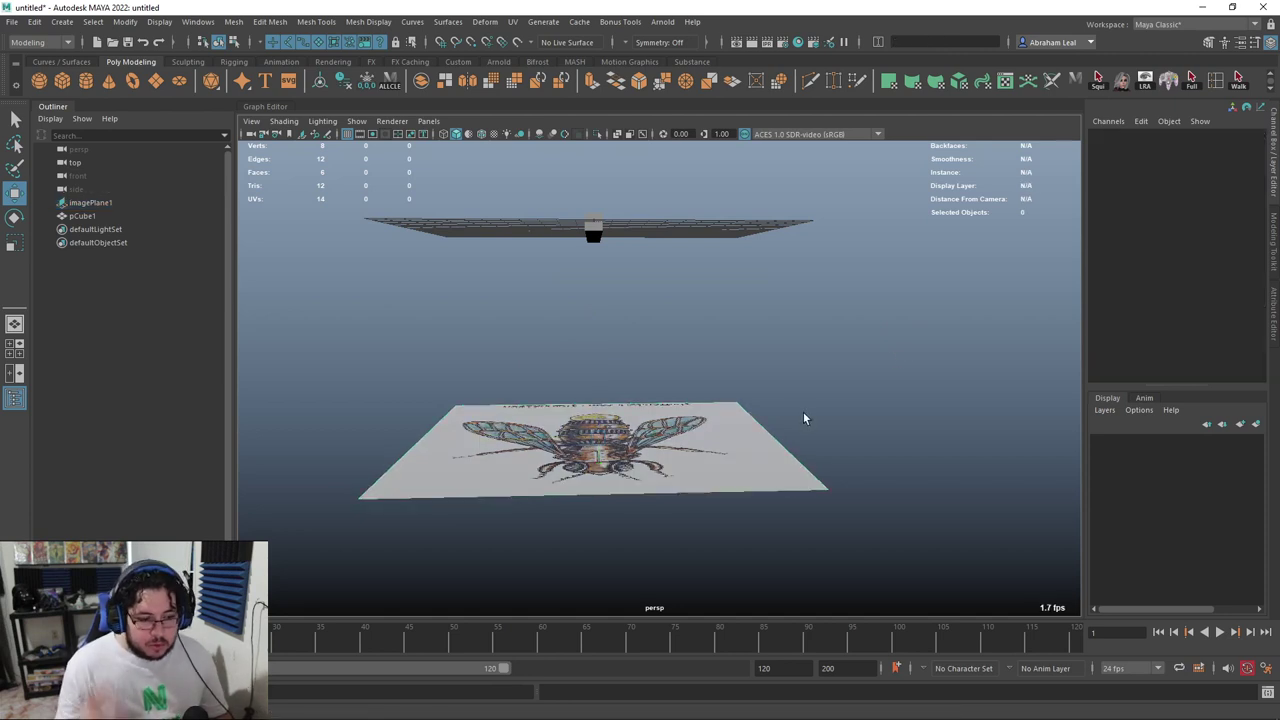
Delete the stretched guide cube above the bee image plane
alt+drag(805, 420, 738, 460)
scroll(700, 420, down, 5)
click(645, 302)
key(Delete)
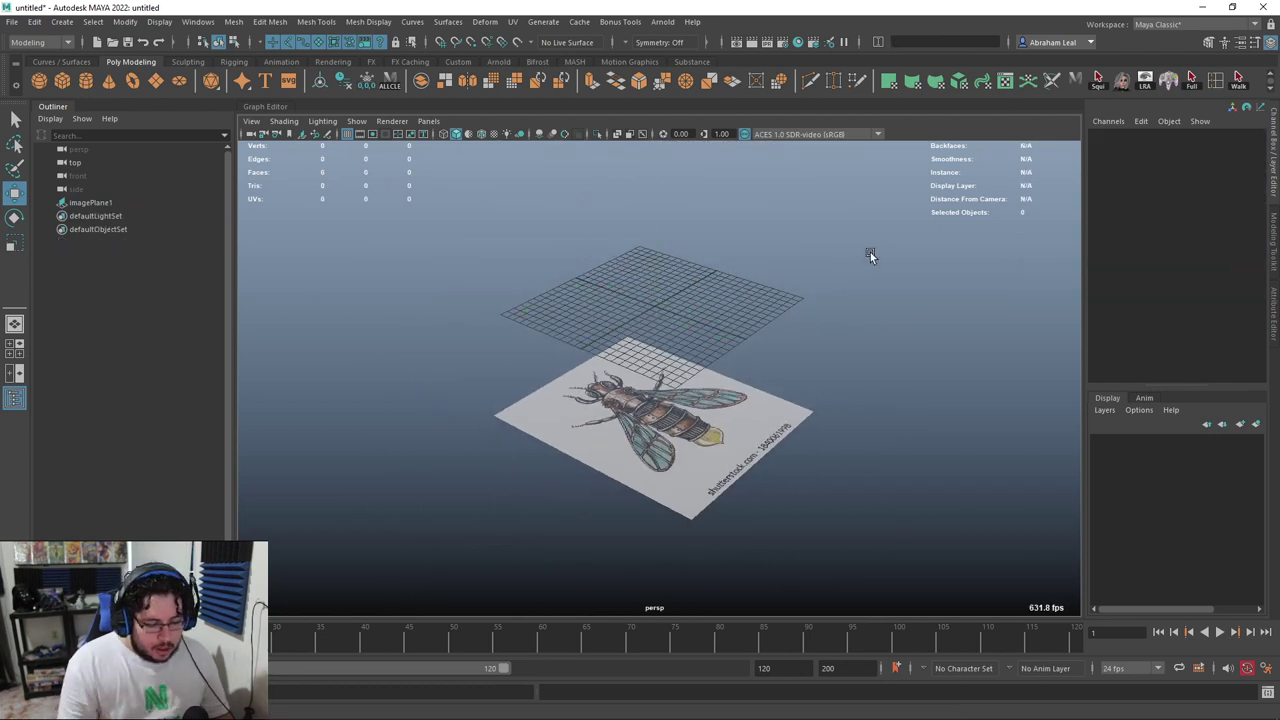
Examine the bee reference's body, wings and legs against the grid in the top view
key(space)
drag(873, 320, 774, 319)
scroll(775, 320, down, 5)
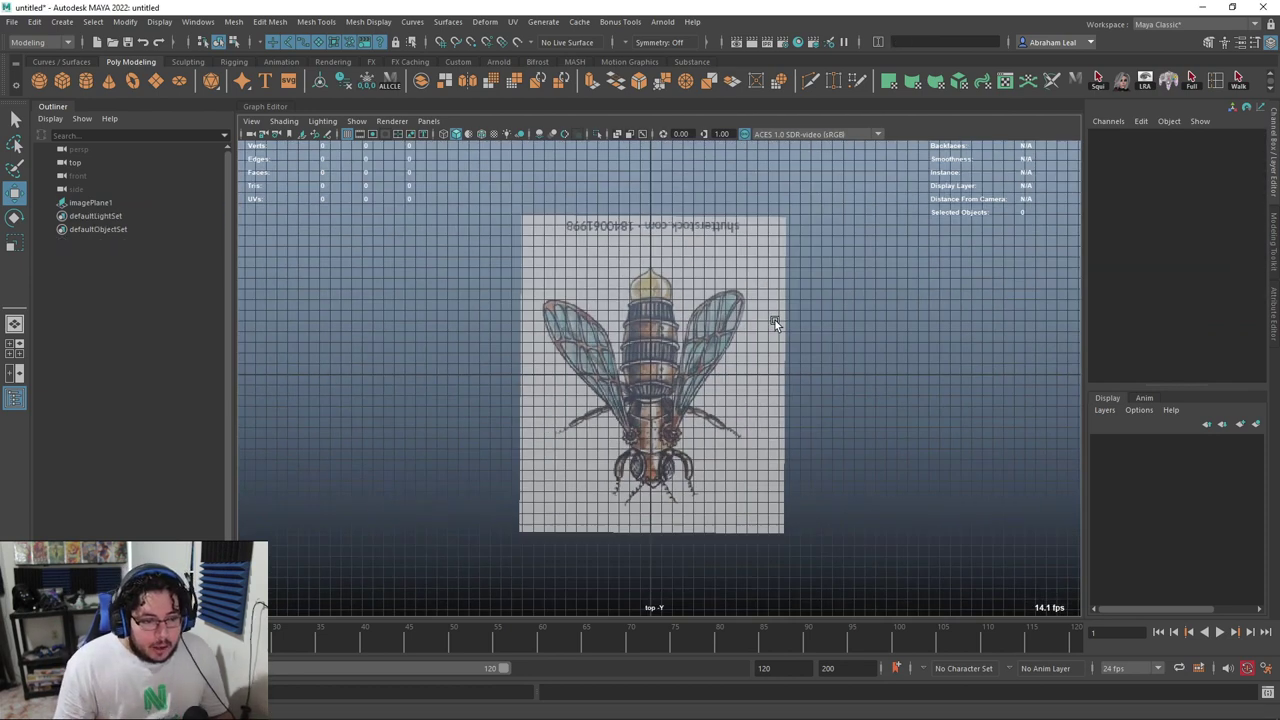
scroll(740, 360, up, 4)
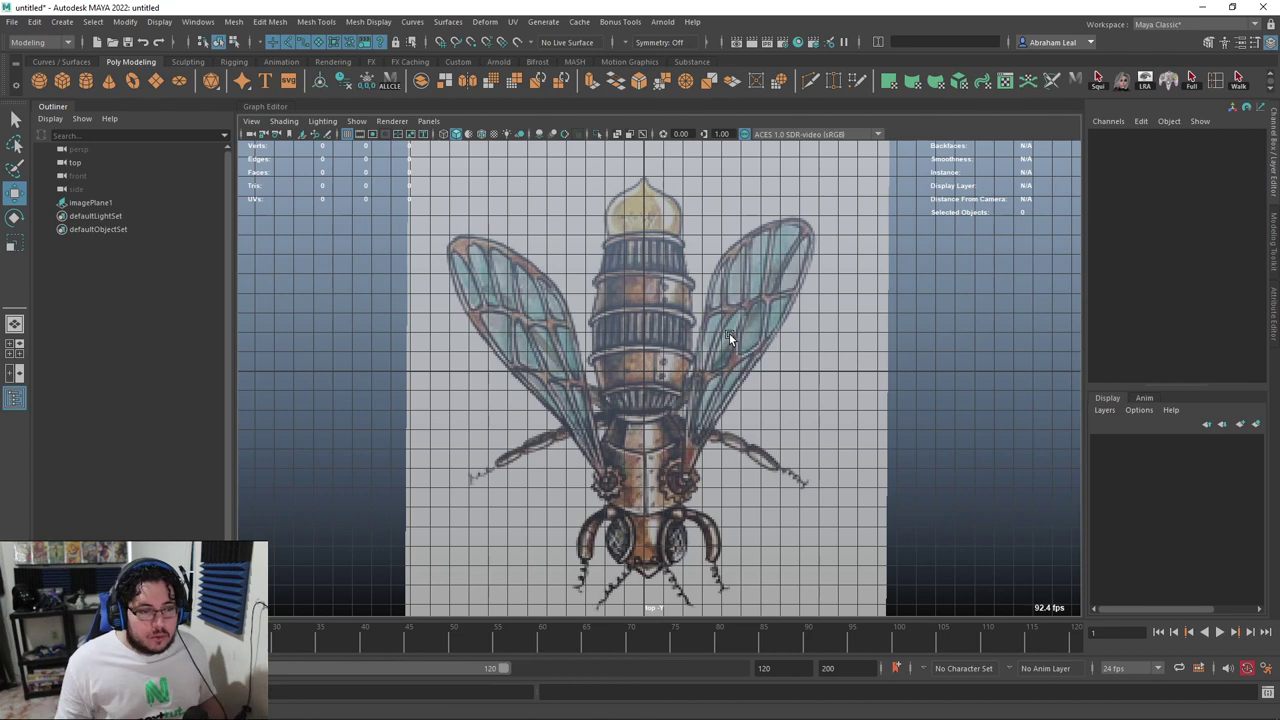
scroll(722, 400, down, 2)
alt+middle_drag(721, 415, 725, 378)
scroll(725, 377, up, 2)
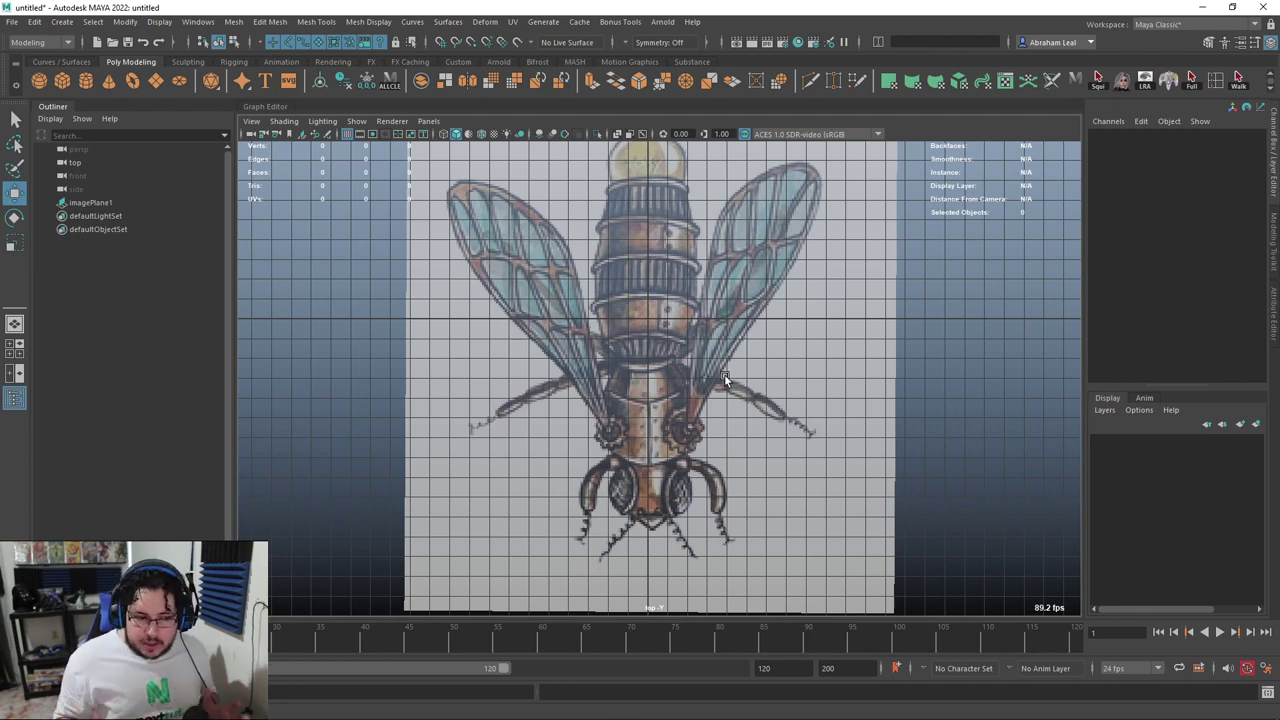
Add a sphere over the bee's head and scale it uniformly to about 1.816
click(40, 81)
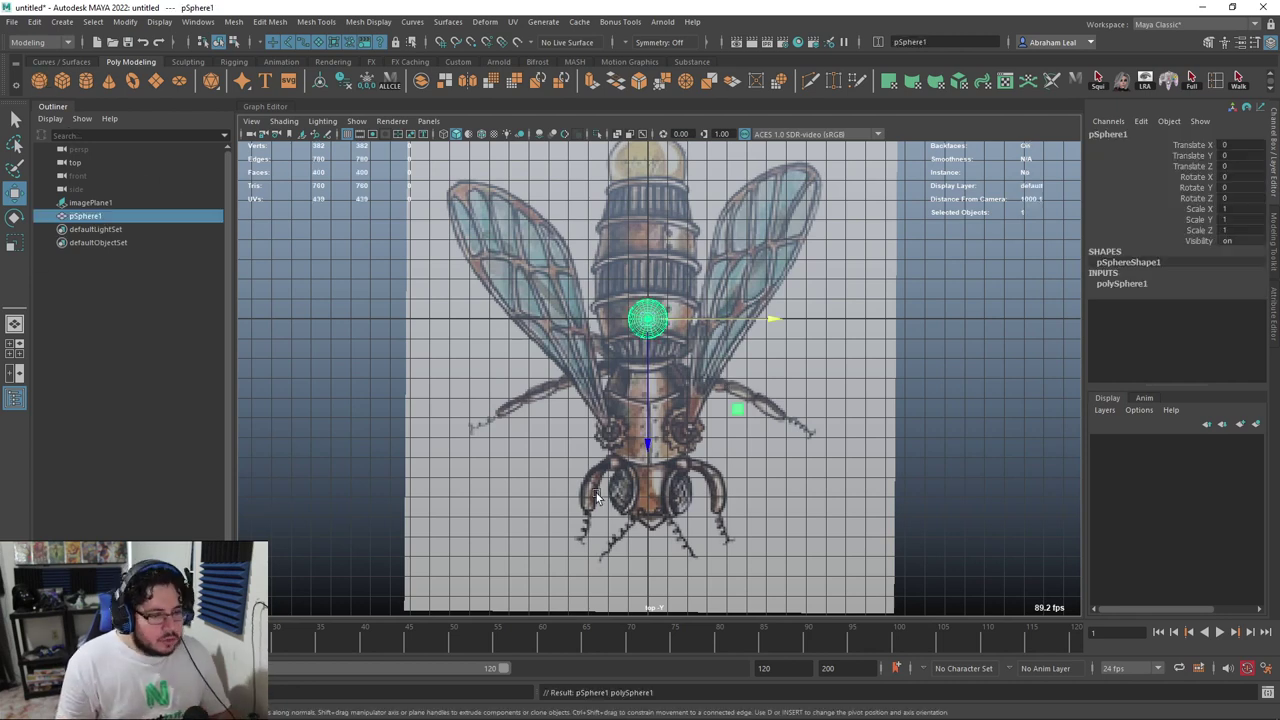
drag(652, 369, 652, 560)
key(r)
drag(648, 510, 678, 519)
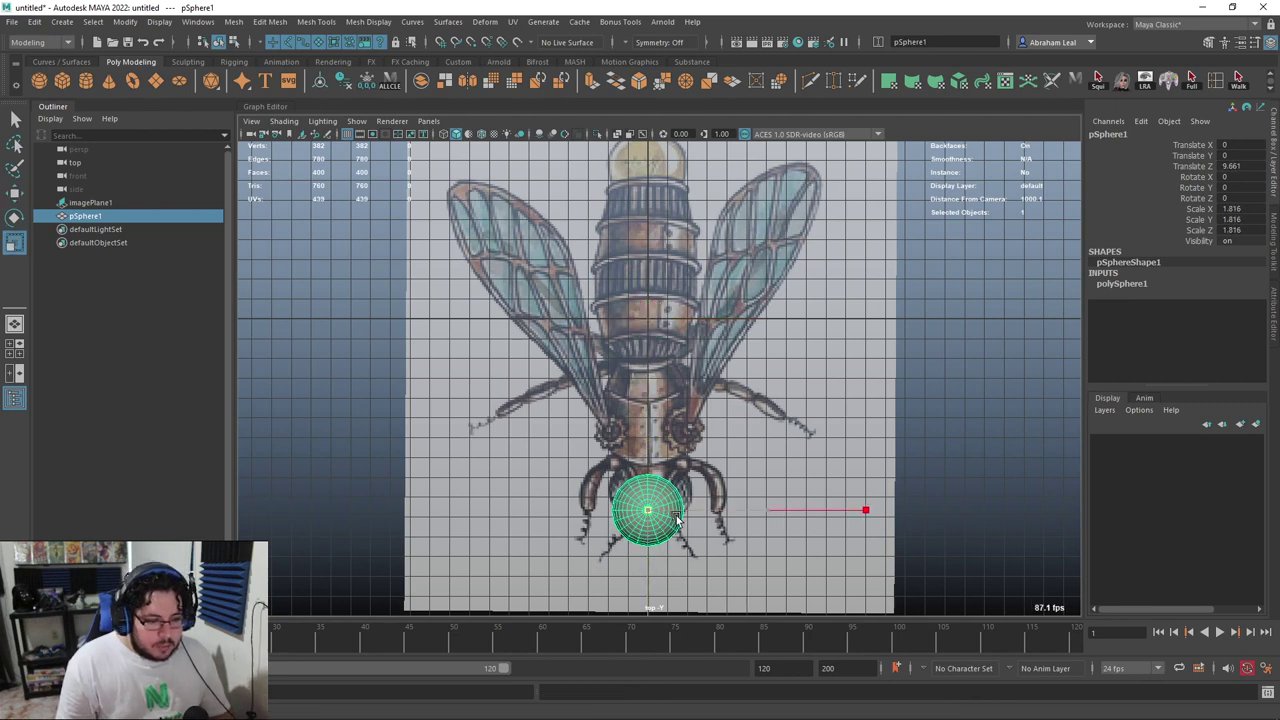
key(w)
drag(647, 576, 650, 559)
click(808, 467)
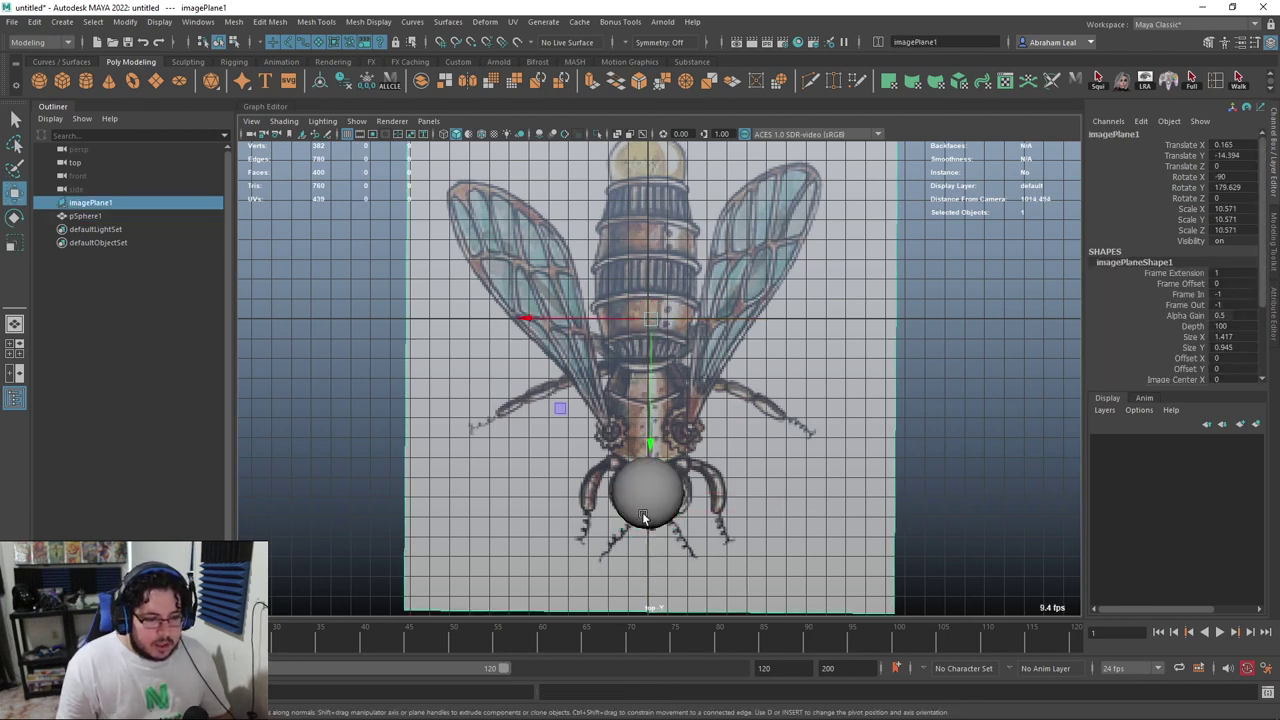
Switch the top view to wireframe display and compare the head sphere with the reference underneath
key(4)
scroll(663, 467, up, 3)
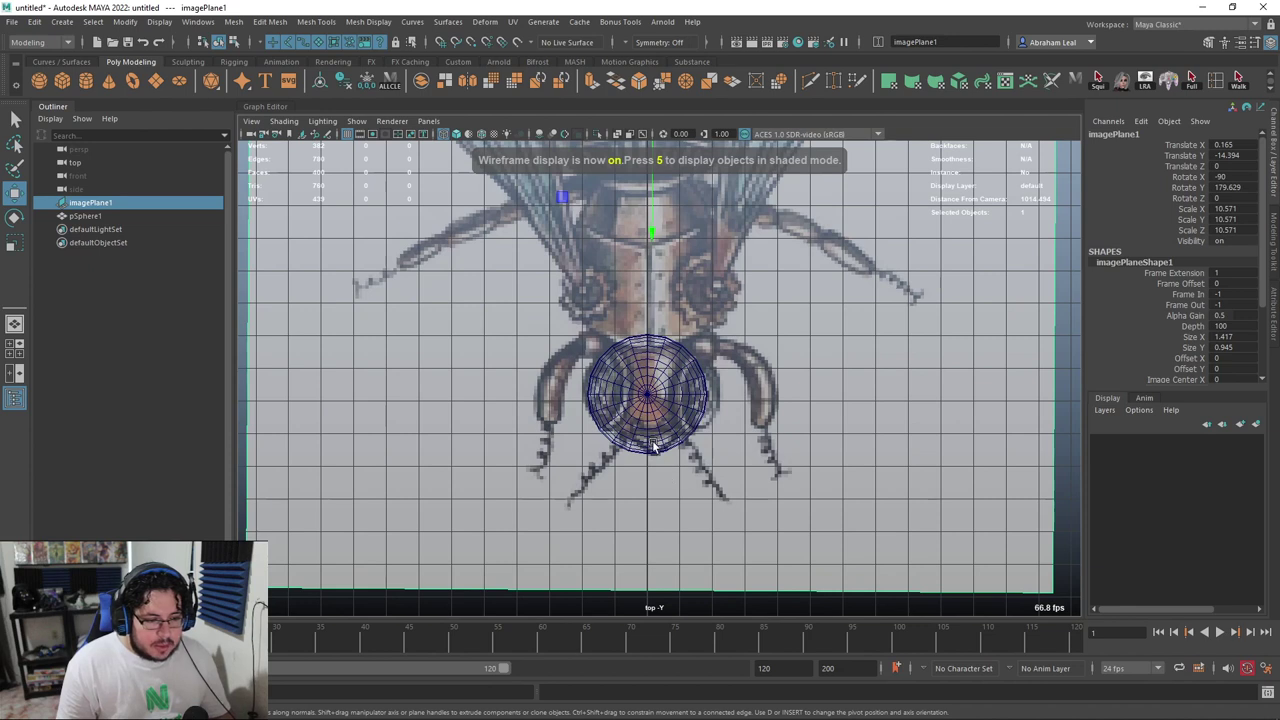
click(653, 450)
click(886, 387)
scroll(716, 410, down, 2)
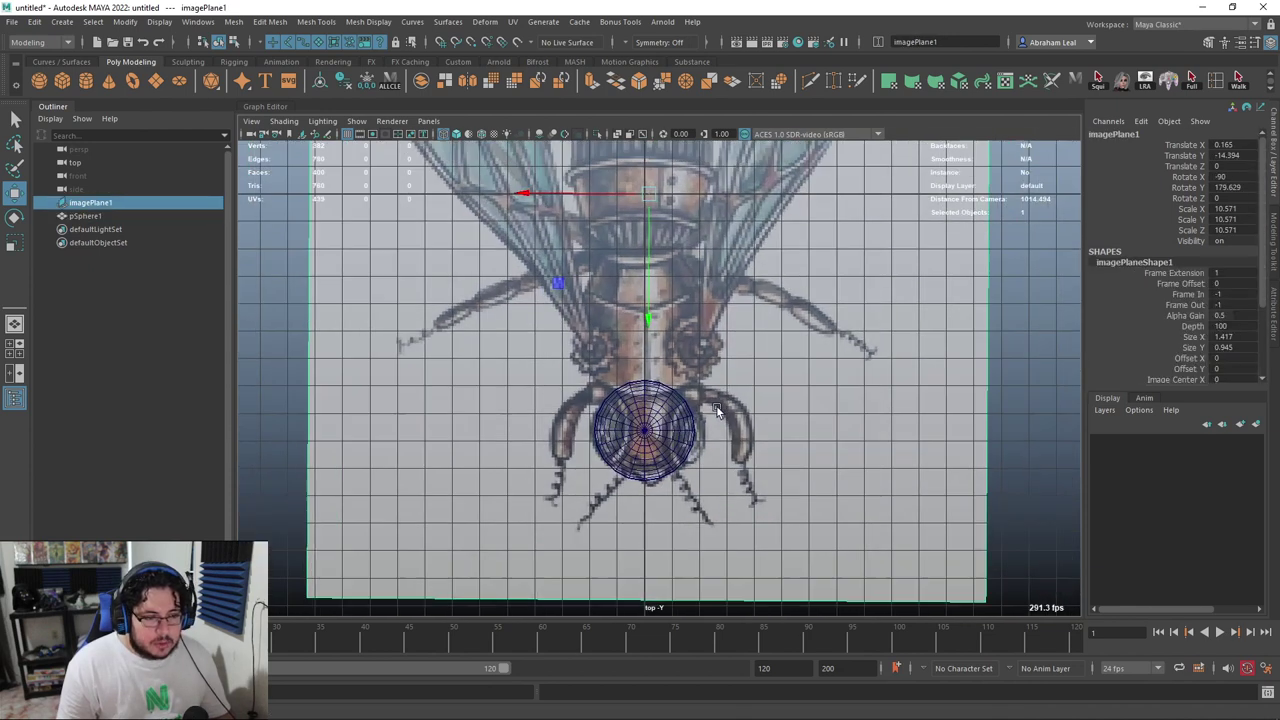
scroll(716, 410, down, 3)
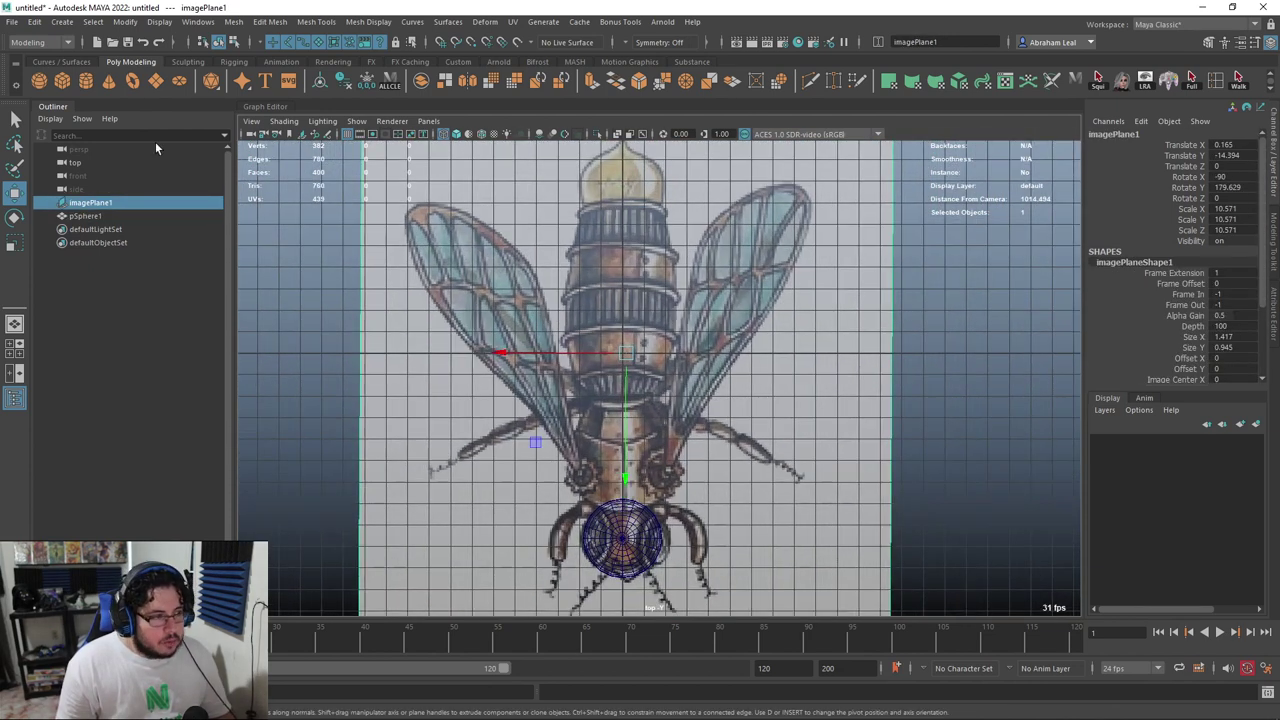
Add a second sphere at the origin and set its Rotate X to 90
click(39, 81)
key(e)
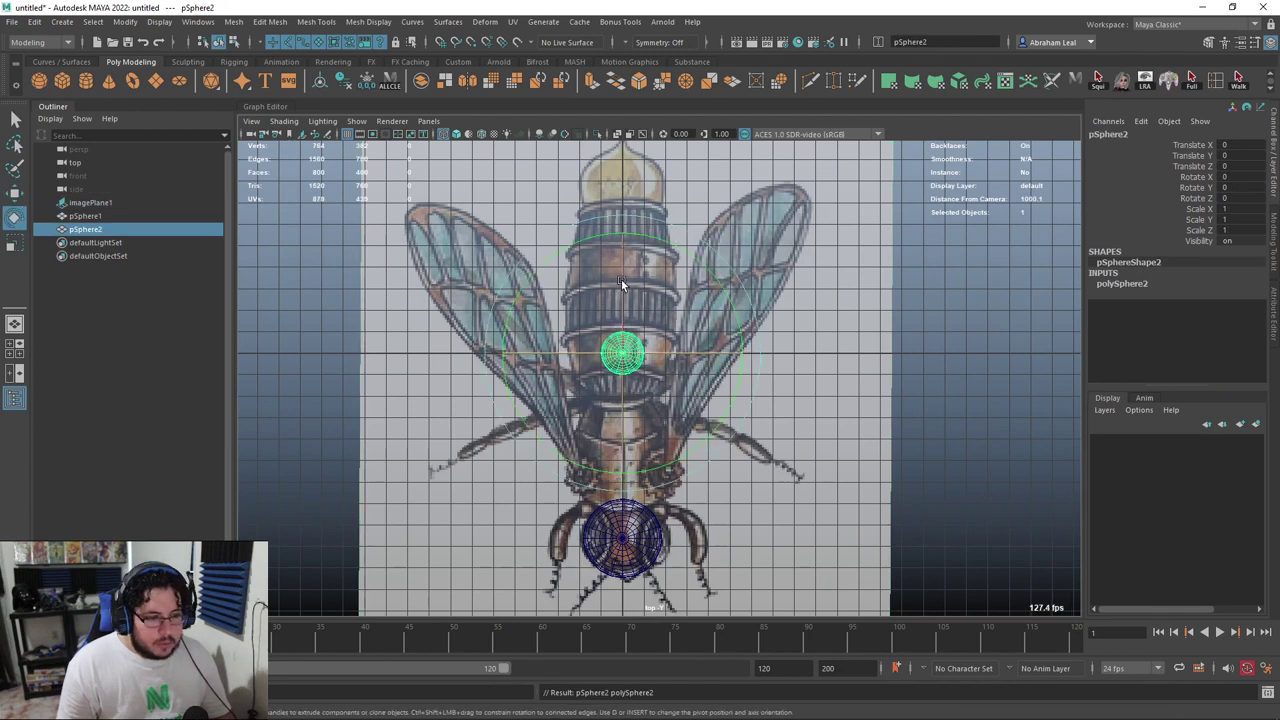
click(1230, 176)
text(90)
key(Return)
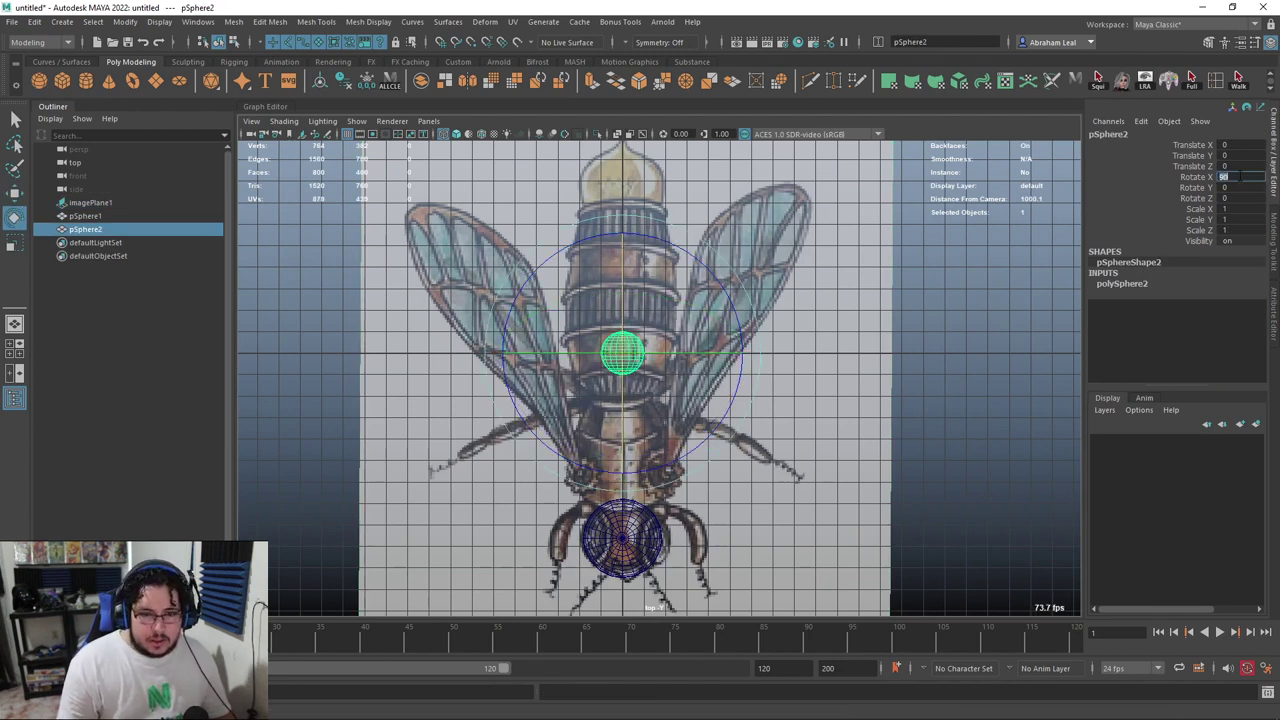
Undo the second sphere's rotation
click(863, 296)
key(q)
click(636, 347)
click(670, 346)
key(ctrl+z)
key(ctrl+z)
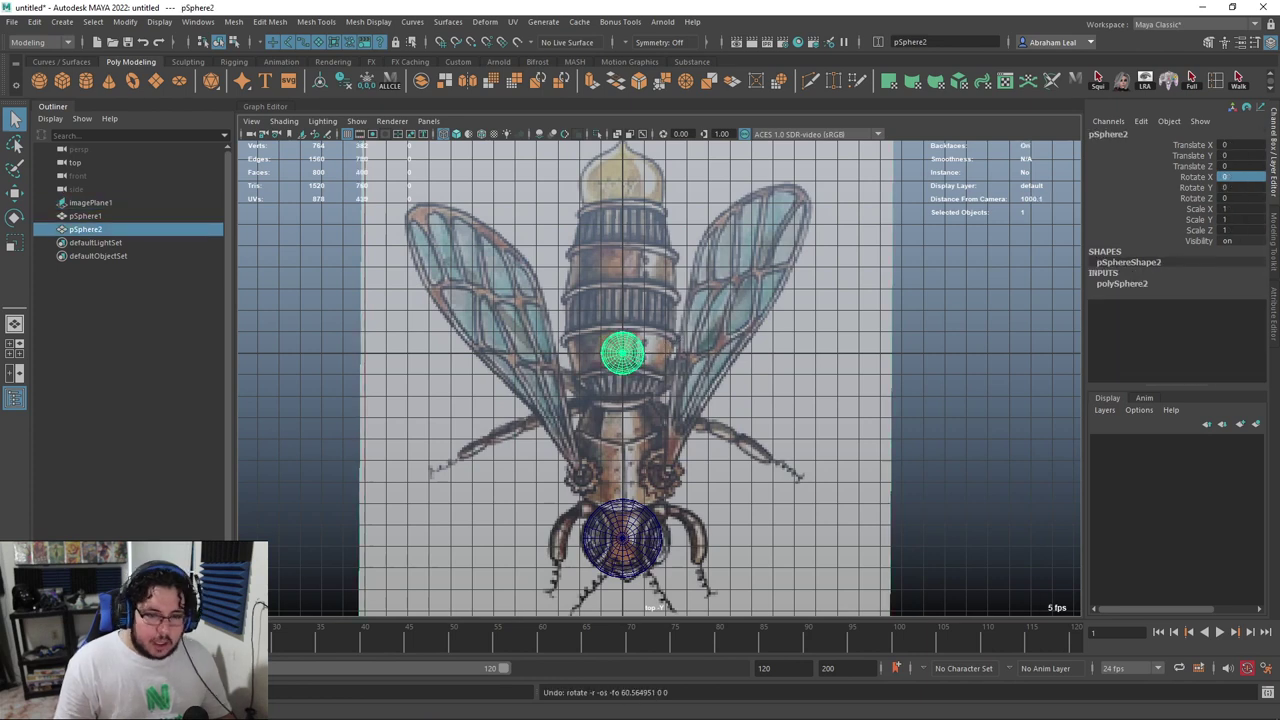
Turn on Discrete Rotate and rotate the second sphere 90 degrees in X
key(e)
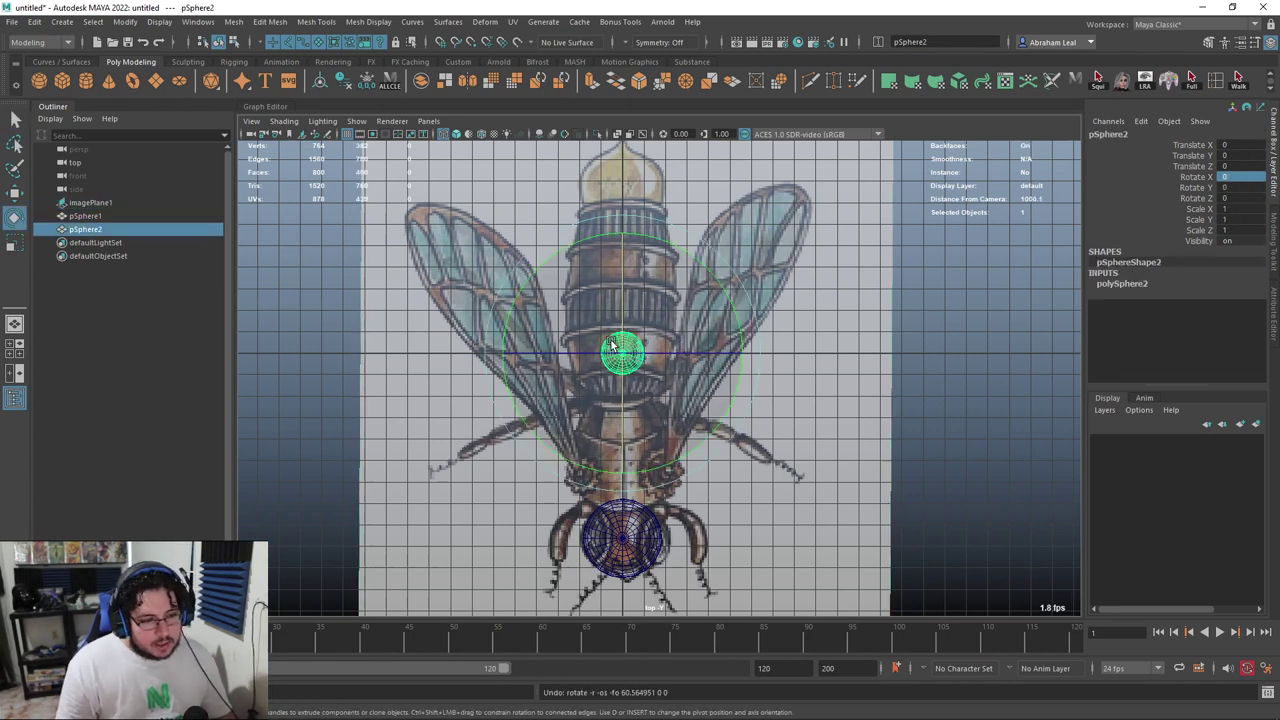
click(614, 345)
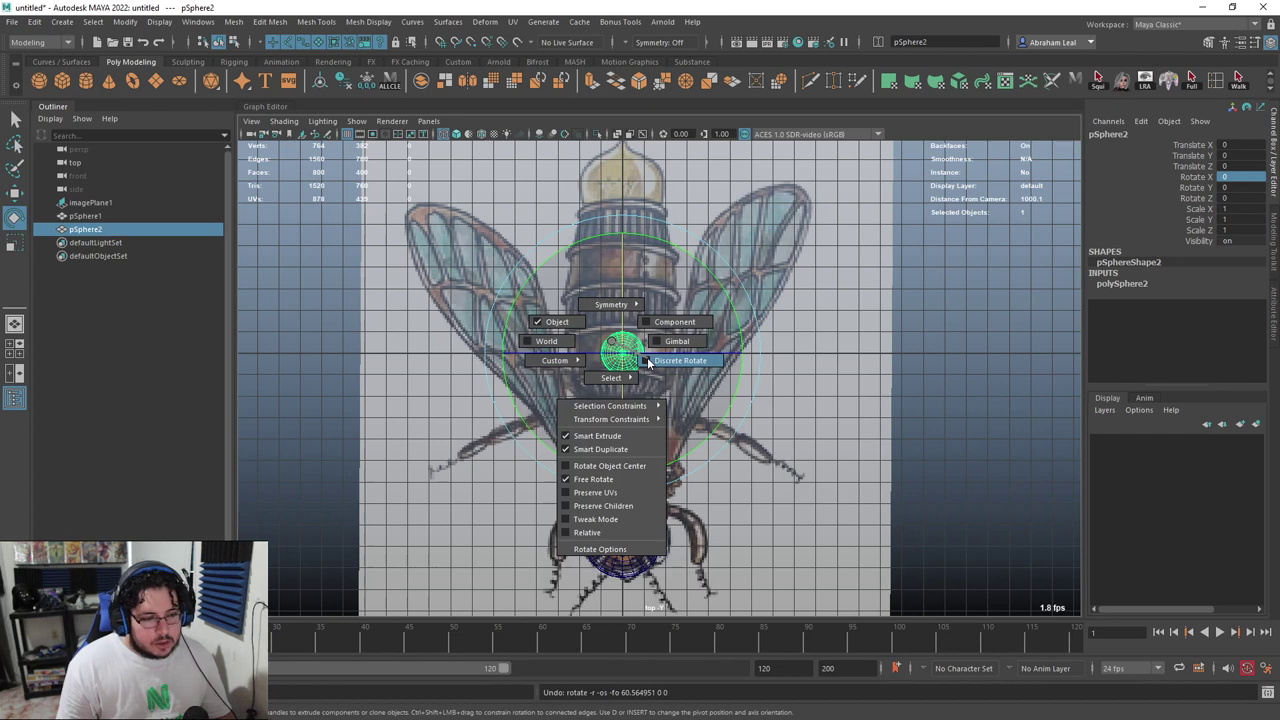
click(648, 362)
drag(622, 422, 622, 298)
Fit the second sphere over the glass bulb at the abdomen's end, scaled to about 2.075 at Translate Z about -7.509
key(r)
drag(623, 353, 658, 342)
key(w)
alt+middle_drag(648, 320, 660, 412)
drag(635, 502, 637, 341)
key(r)
drag(635, 285, 645, 285)
alt+middle_drag(645, 285, 663, 365)
scroll(663, 363, up, 5)
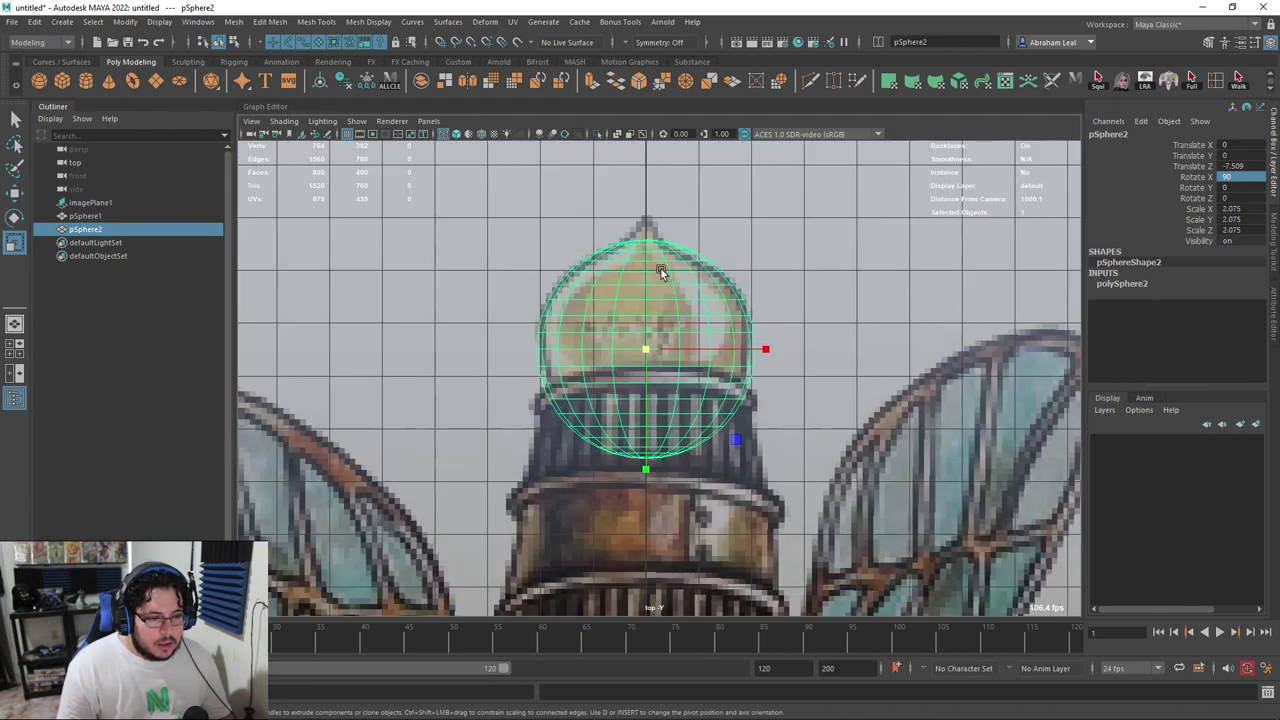
Pull the bulb sphere's pole vertex out to the reference's pointed tip using soft selection
key(F9)
click(645, 237)
scroll(660, 290, up, 5)
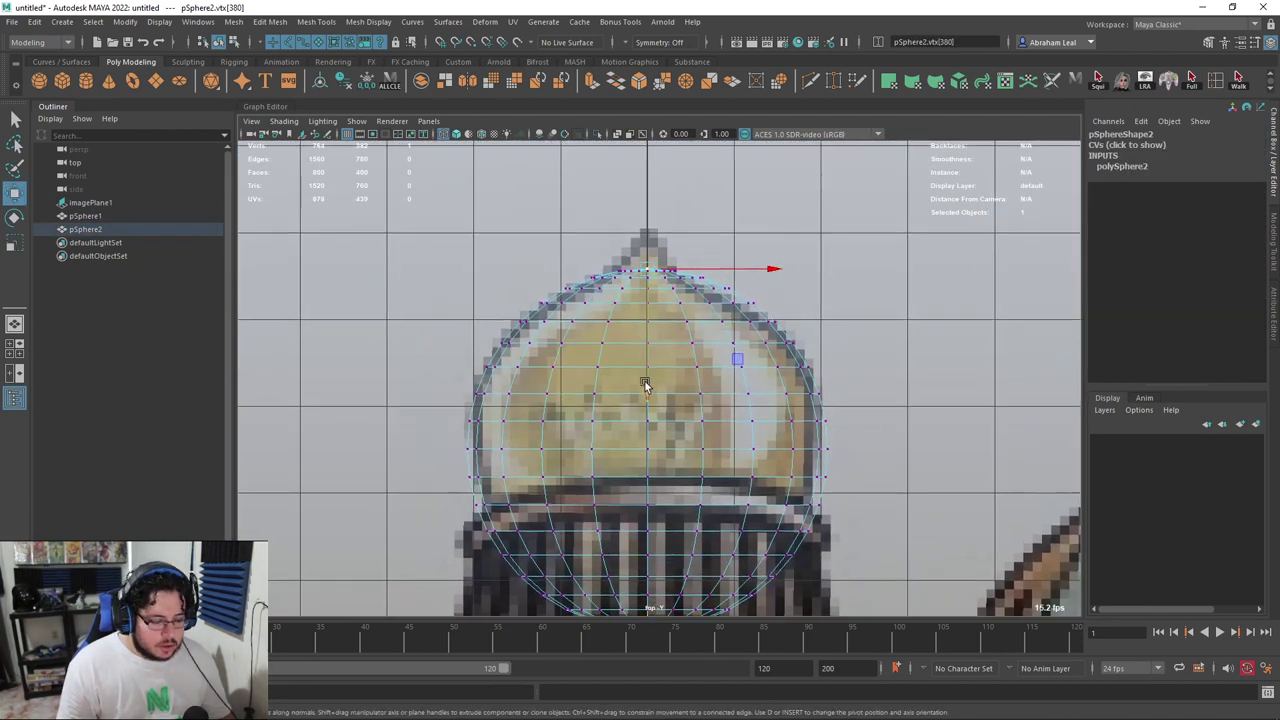
key(b)
drag(641, 396, 657, 316)
key(ctrl+z)
key(ctrl+z)
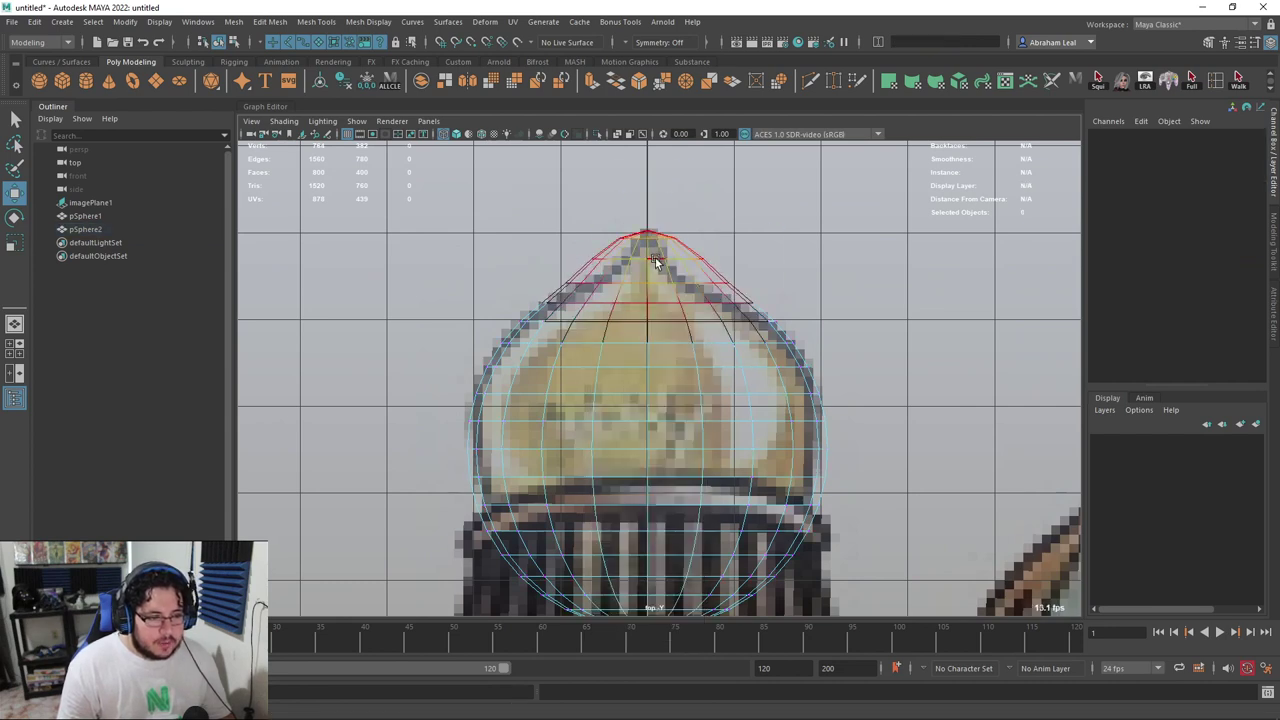
Narrow the rings just below the bulb's tip to follow the tapered outline, and check the shape in the textured perspective view
key(t)
drag(650, 259, 640, 263)
key(ctrl+z)
key(r)
drag(767, 259, 685, 270)
click(806, 191)
scroll(737, 316, down, 8)
key(space)
key(6)
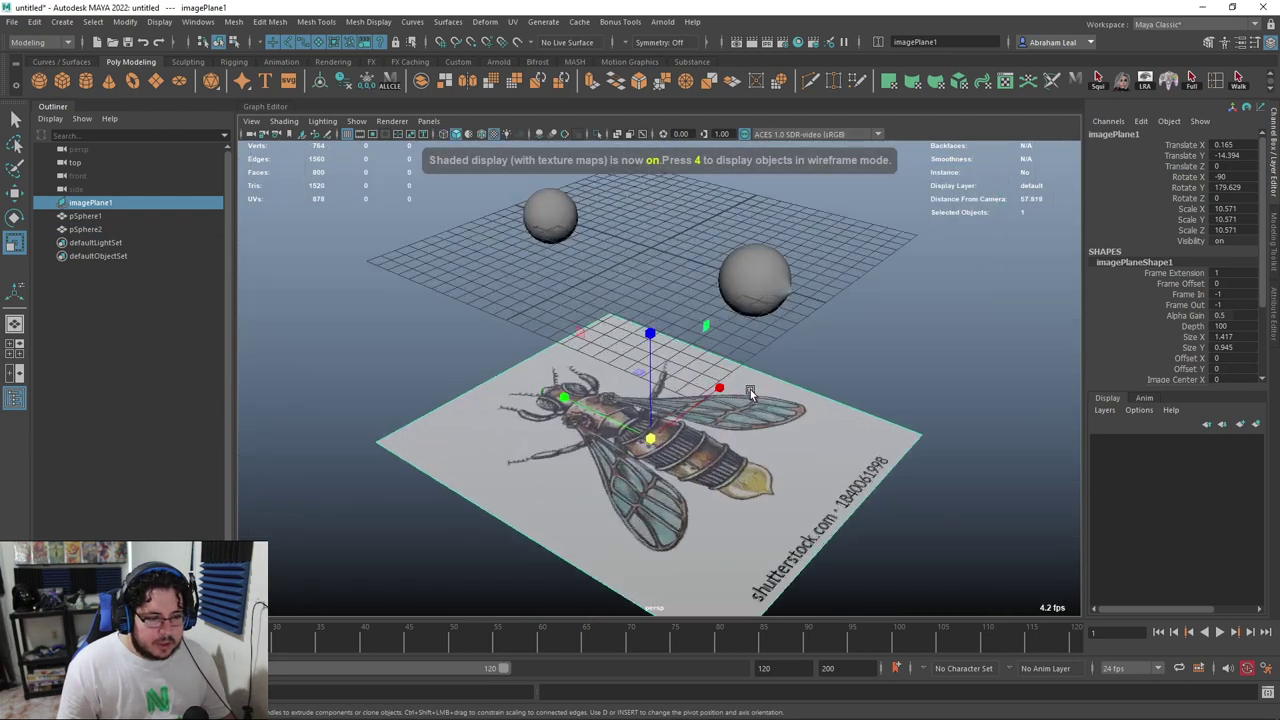
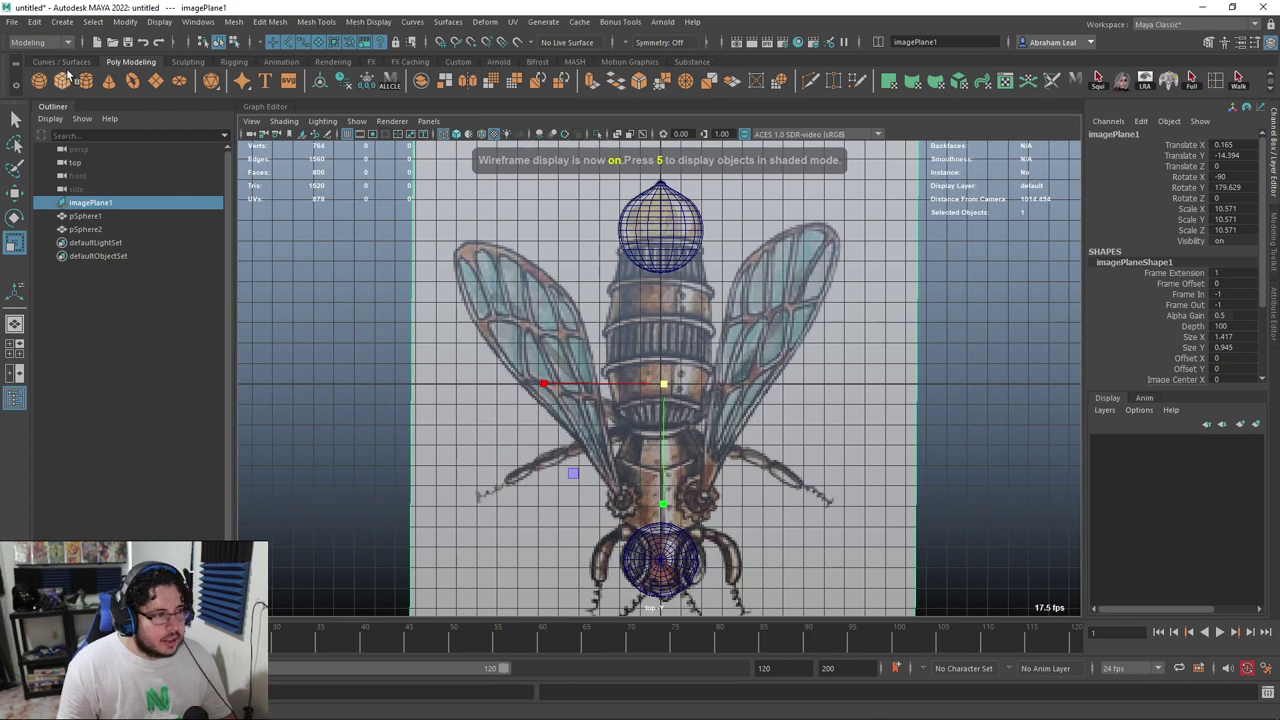
Add a cylinder for the abdomen, rotate it 90 degrees in X and set its Subdivisions Height to 3
click(86, 81)
key(w)
key(e)
drag(660, 340, 664, 406)
key(r)
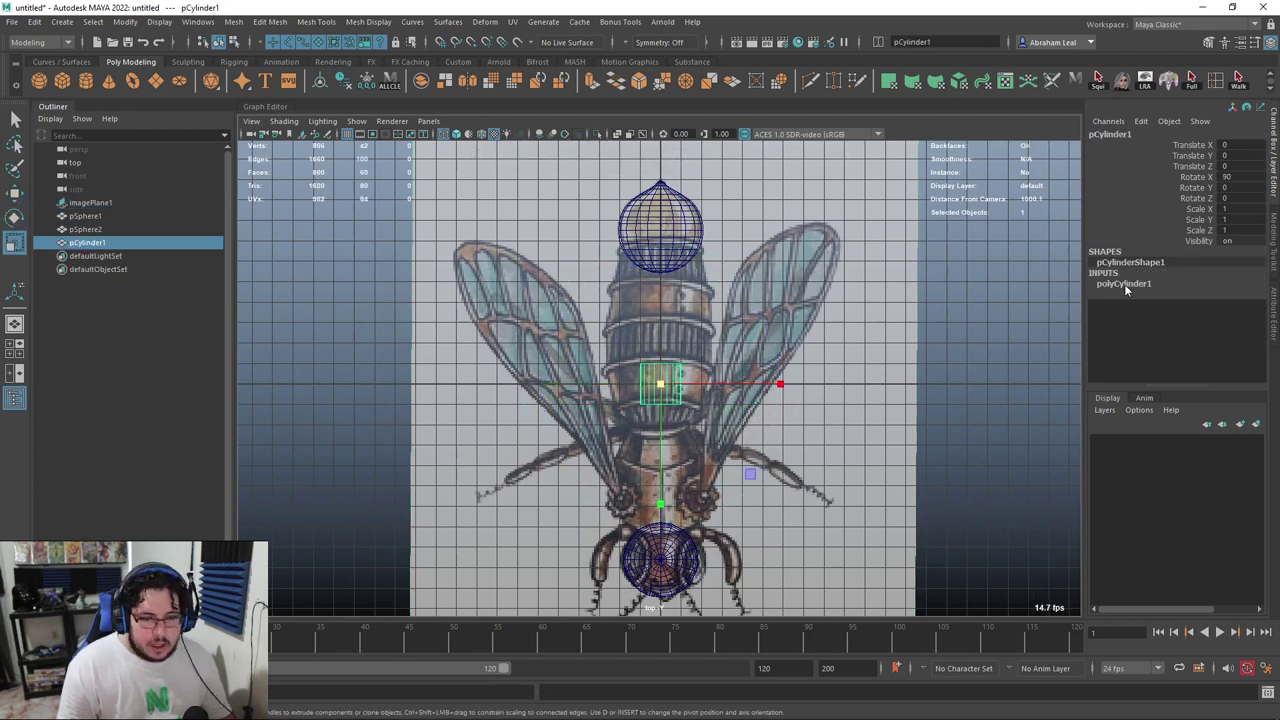
click(1124, 284)
click(1178, 326)
middle_drag(790, 333, 807, 333)
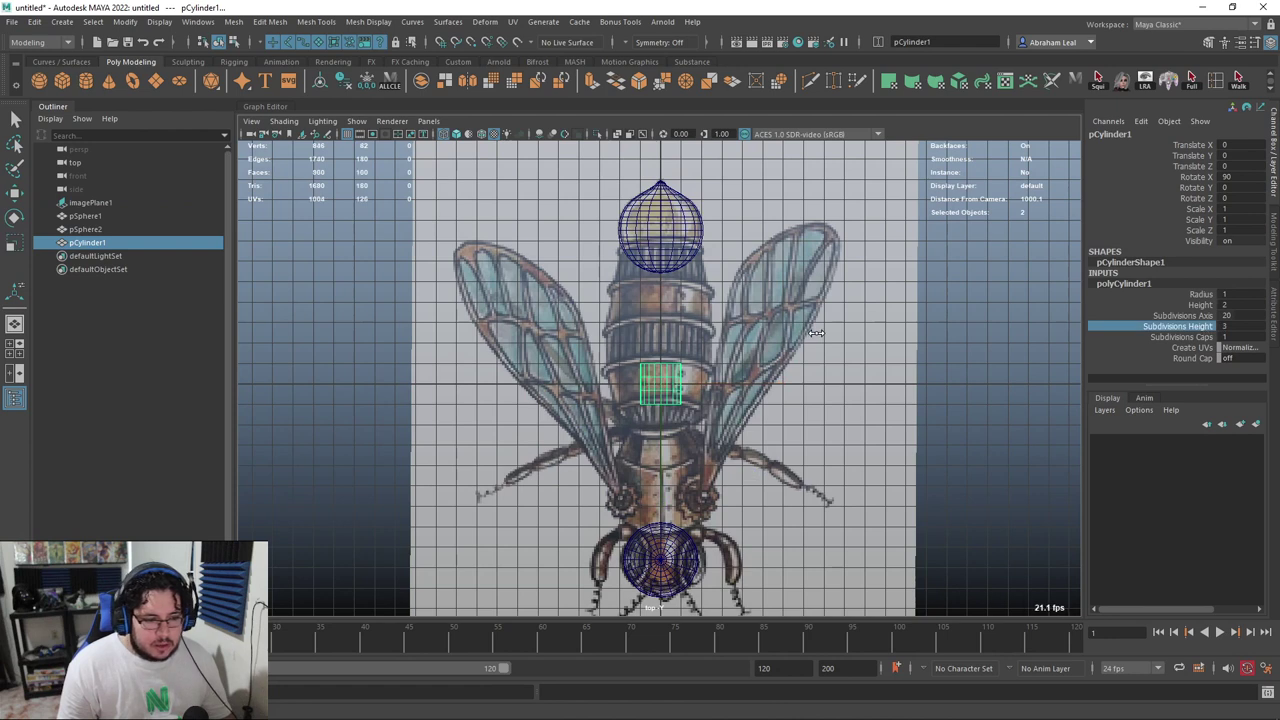
Scale the cylinder to about 2.488 and place it over the abdomen at Translate Z about -2.317
key(w)
drag(663, 380, 710, 339)
key(r)
Move the cylinder's end vertices up to the base of the bulb and narrow them to the abdomen's width there
right_drag(688, 308, 634, 284)
drag(746, 262, 560, 294)
scroll(671, 300, up, 3)
key(w)
alt+middle_drag(671, 300, 654, 363)
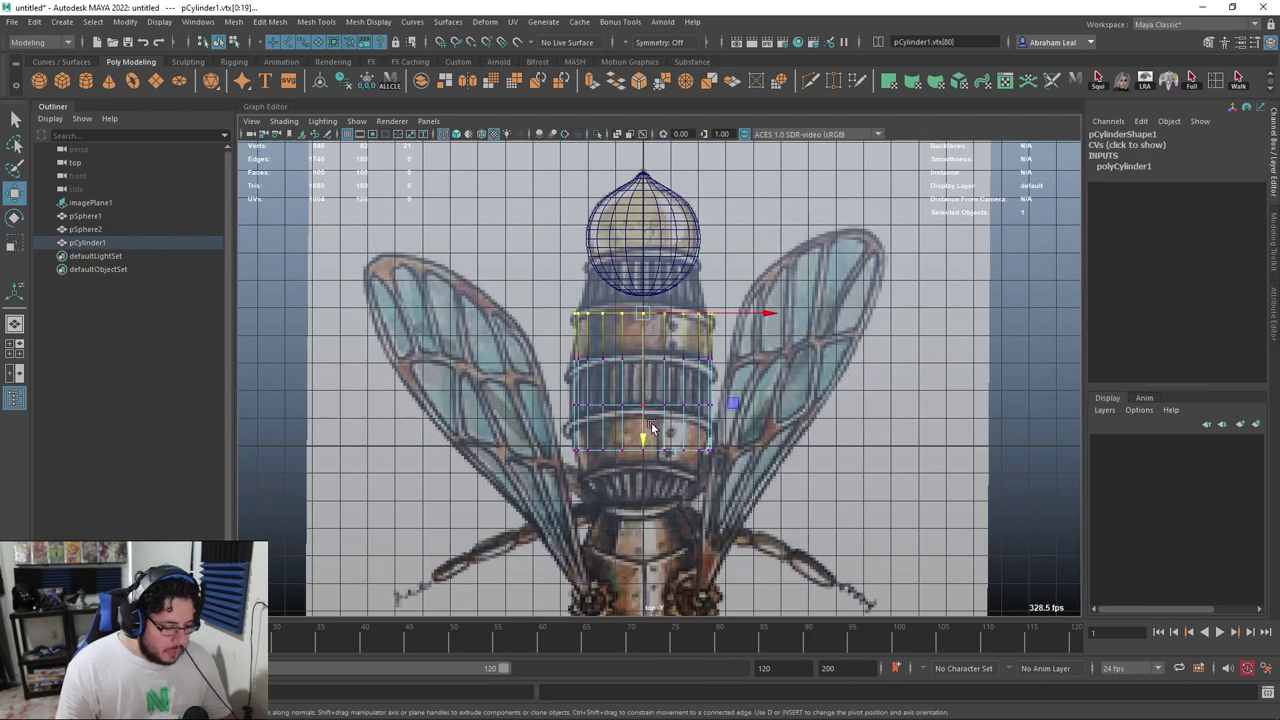
drag(643, 313, 635, 252)
key(r)
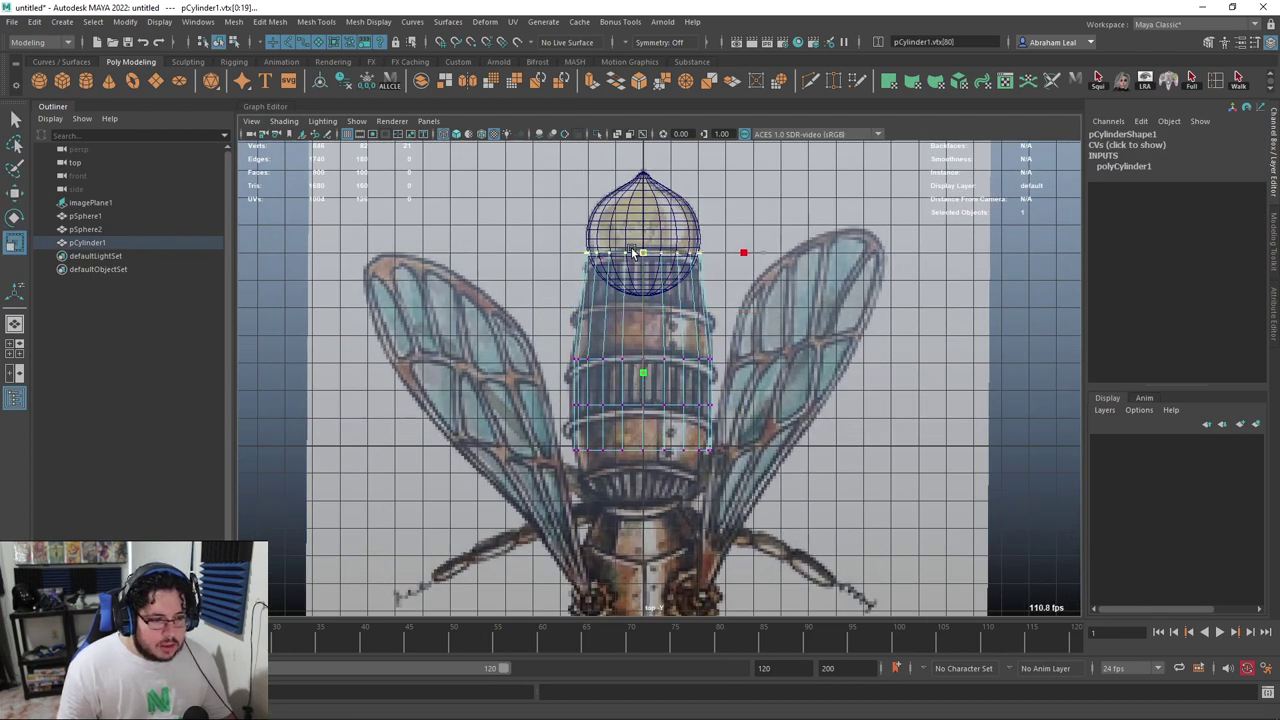
Extend the cylinder's opposite end vertices to the waist and scale them in to match the narrow outline
drag(711, 432, 555, 468)
alt+middle_drag(625, 486, 643, 374)
key(w)
drag(661, 431, 661, 483)
key(r)
drag(661, 390, 621, 390)
Shift the cylinder's inner vertex ring nearest the waist toward the thorax, and return to object selection on the cylinder
alt+middle_drag(694, 344, 695, 372)
drag(763, 295, 530, 367)
key(w)
drag(661, 383, 661, 412)
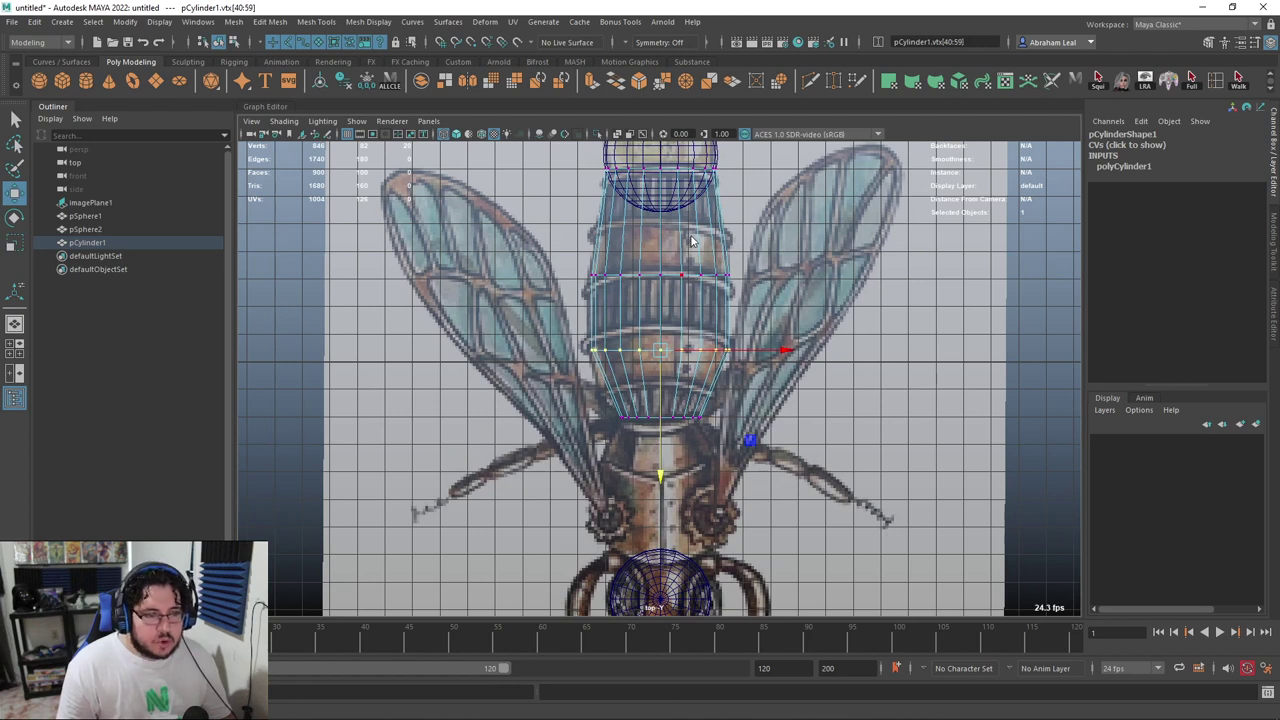
click(737, 224)
click(669, 288)
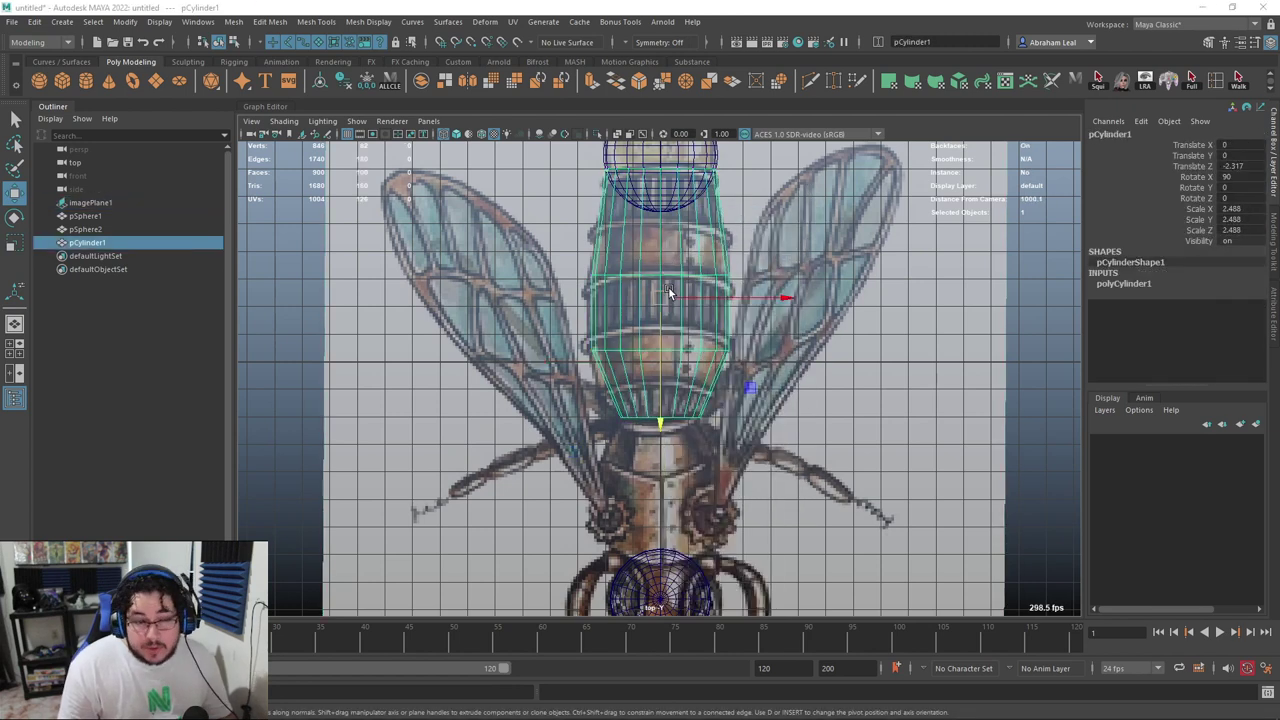
Examine the head, bulb and abdomen shapes in shaded display from the perspective and top views
key(6)
key(space)
drag(803, 325, 672, 427)
click(862, 314)
key(space)
key(space)
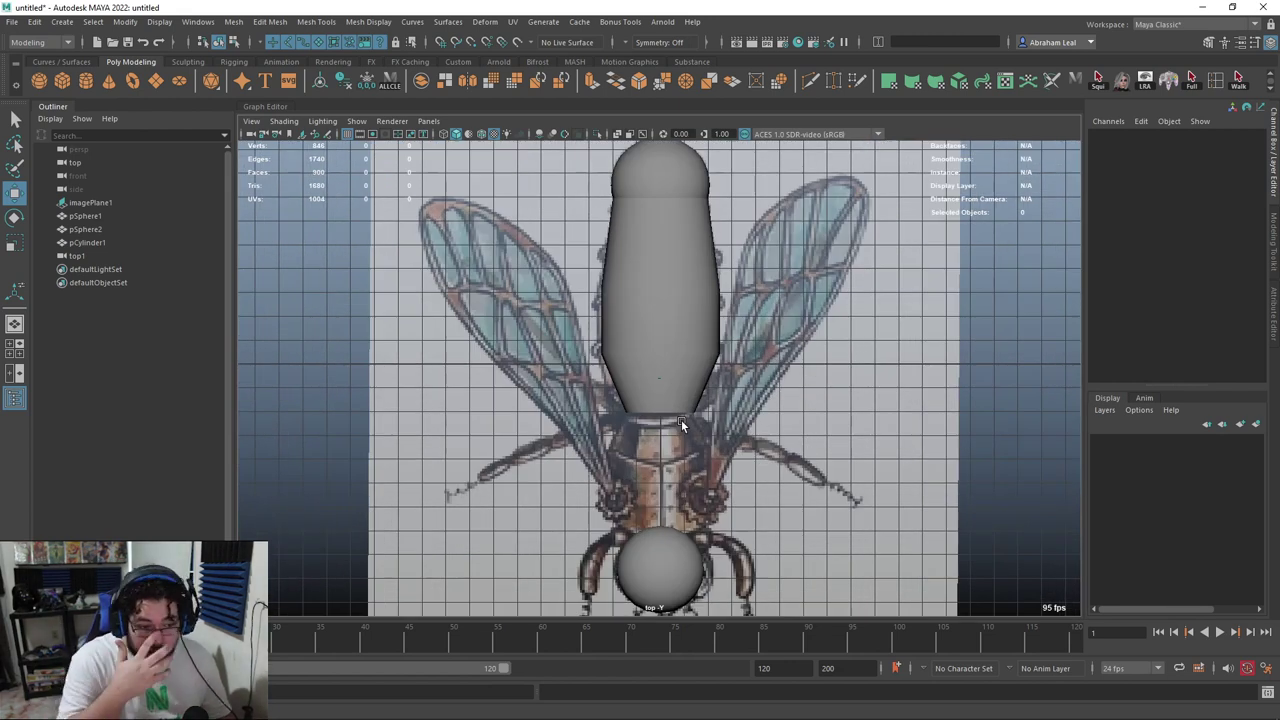
Add a sphere over the bee's thorax, enlarge it and rotate it 90 degrees in X
scroll(681, 419, up, 5)
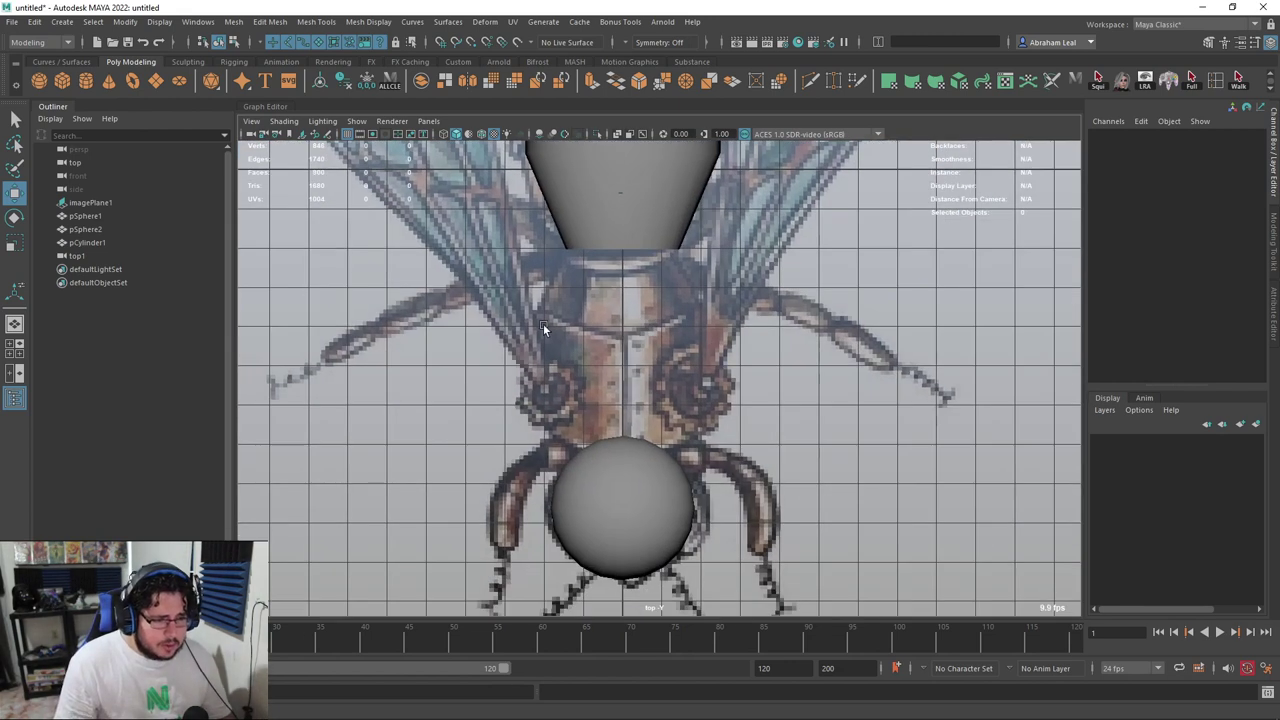
click(37, 83)
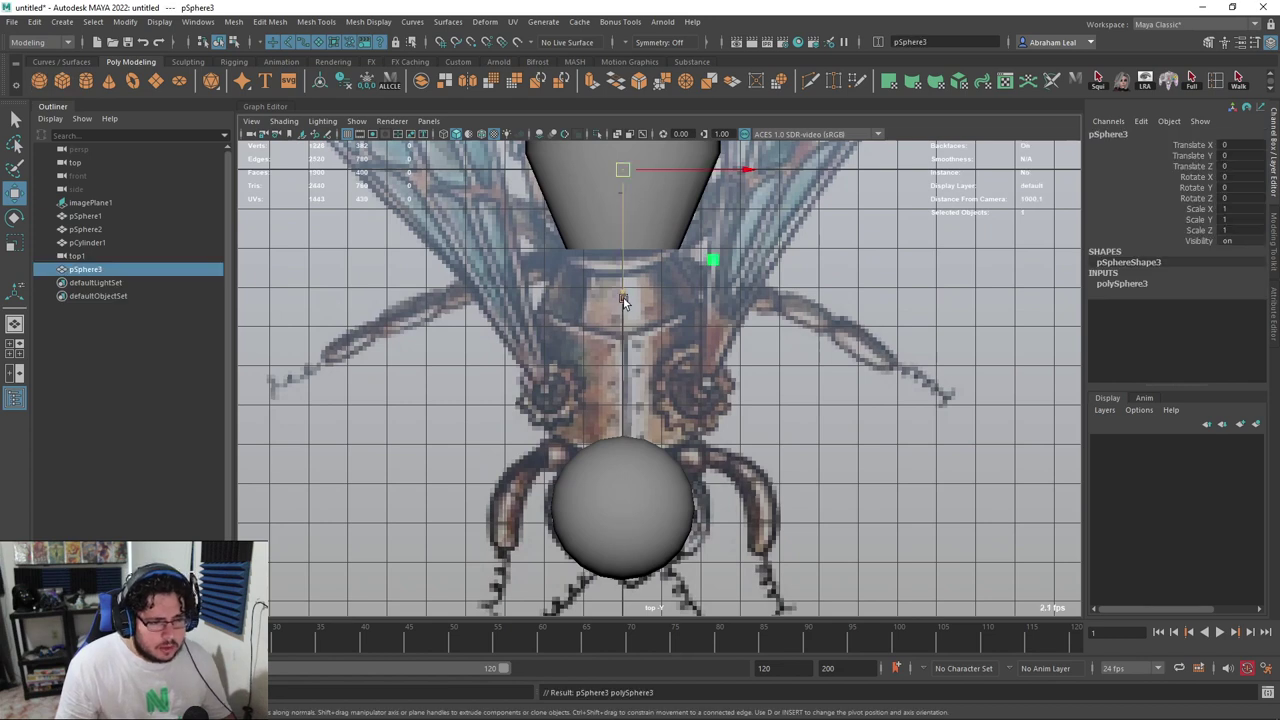
drag(623, 298, 623, 505)
key(r)
drag(622, 378, 618, 409)
key(e)
key(r)
Fit the thorax sphere to the reference in wireframe, at Translate Z about 4.723 with Scale Y about 2.587
key(w)
key(r)
drag(621, 501, 621, 484)
key(4)
key(w)
key(r)
drag(623, 356, 637, 369)
Widen the face loop of the thorax sphere near the head to match the bulge around the wing gears
right_click(648, 339)
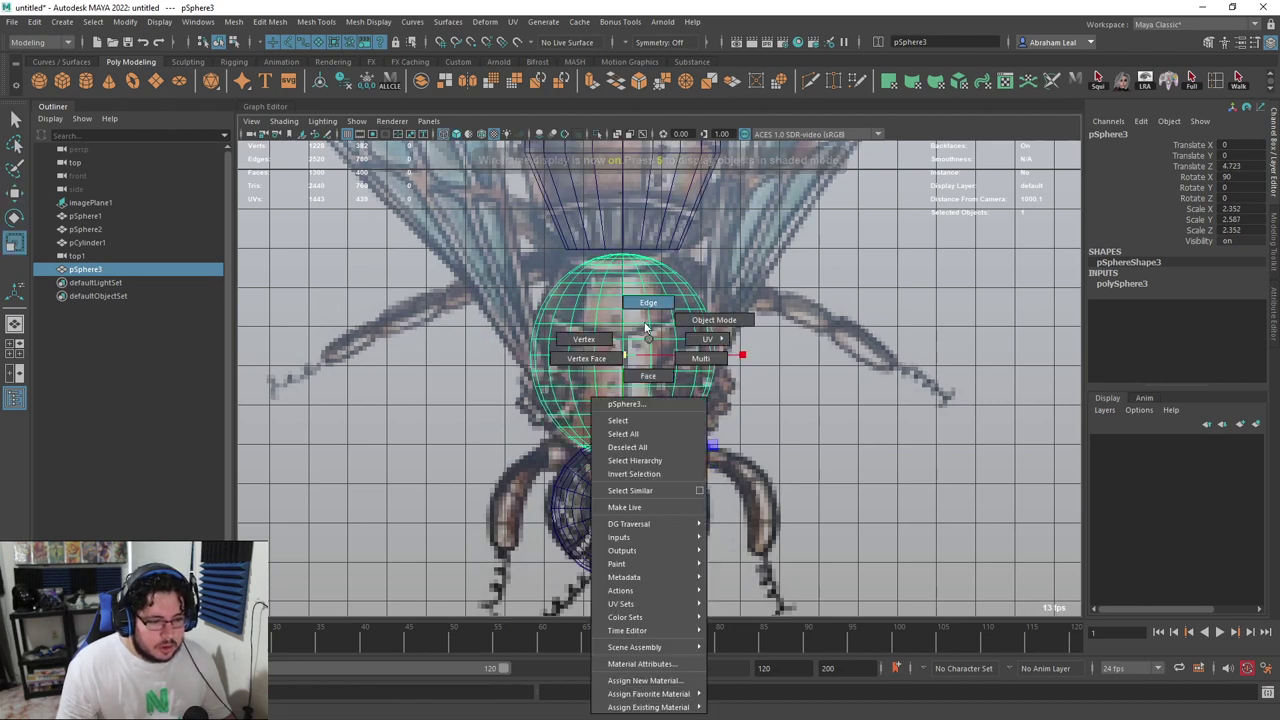
right_drag(645, 329, 645, 396)
right_click(638, 400)
click(630, 392)
right_click(625, 391)
click(618, 380)
right_drag(617, 377, 602, 398)
right_click(605, 405)
click(594, 391)
click(607, 402)
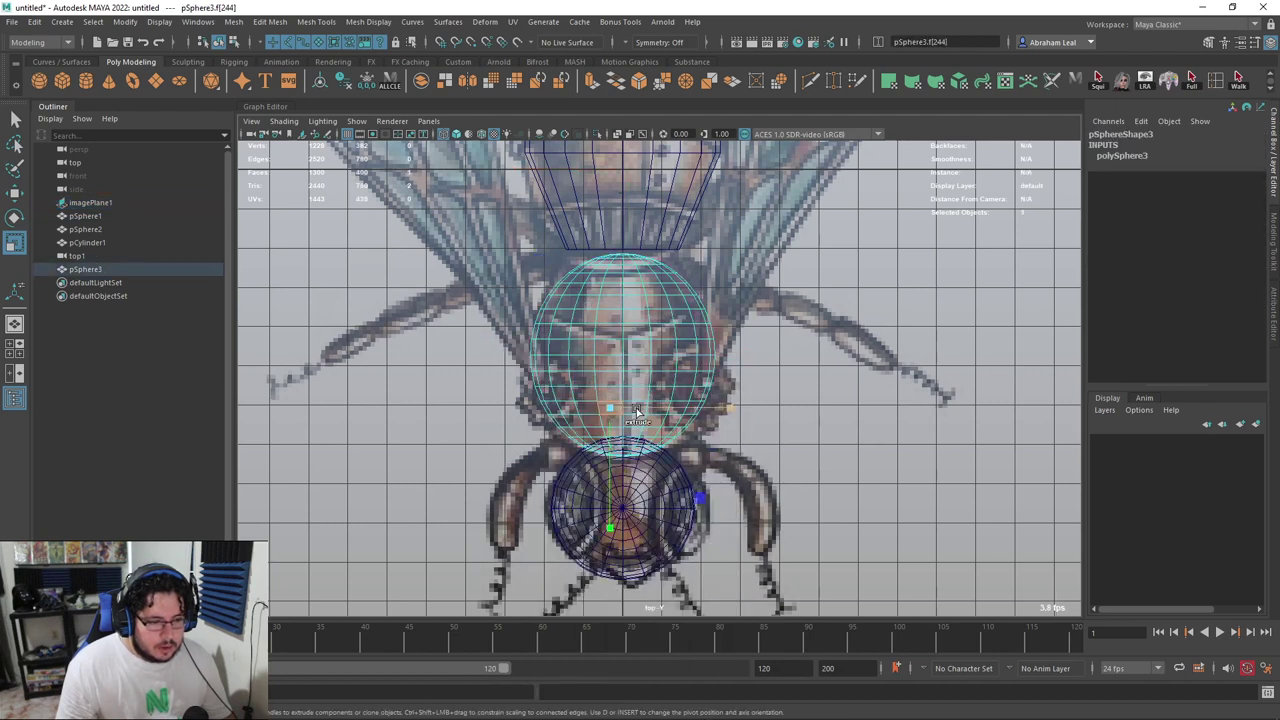
key(r)
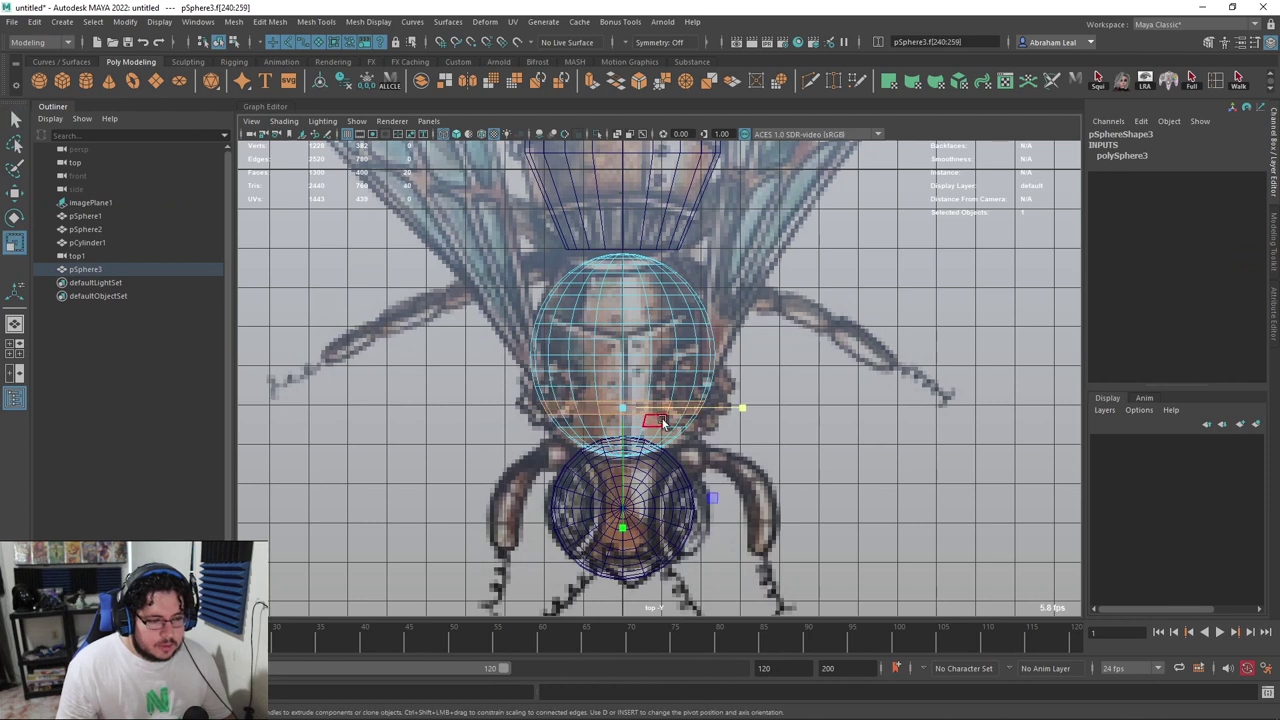
key(b)
drag(625, 408, 645, 408)
Refine the thorax sphere's middle edge loops and stretch the whole sphere to Scale Y about 2.831
right_drag(585, 336, 609, 358)
double_click(609, 358)
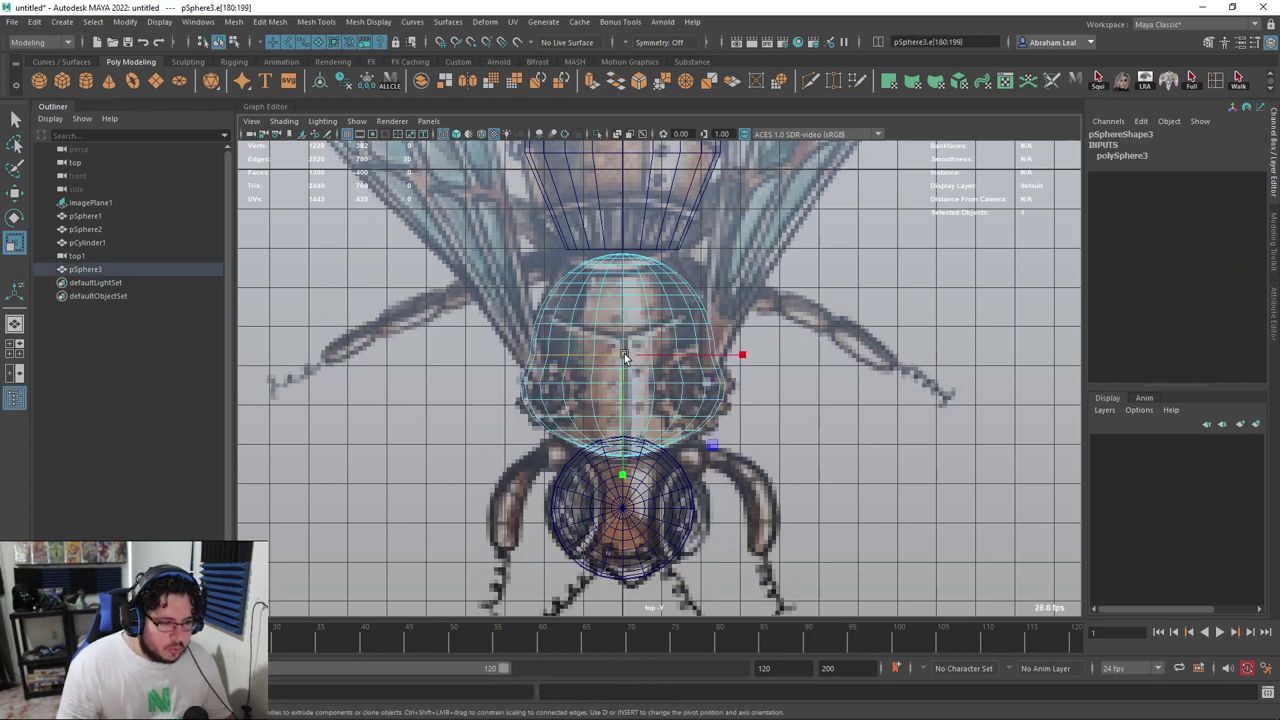
double_click(620, 377)
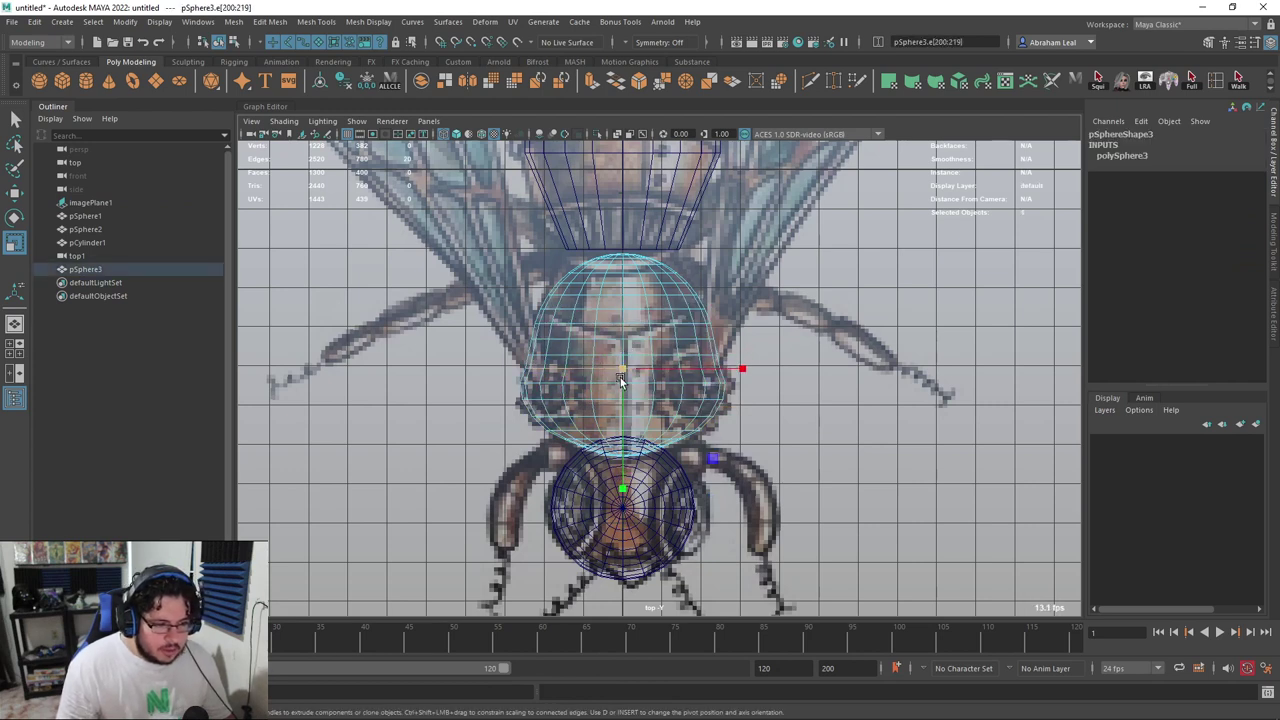
key(5)
key(6)
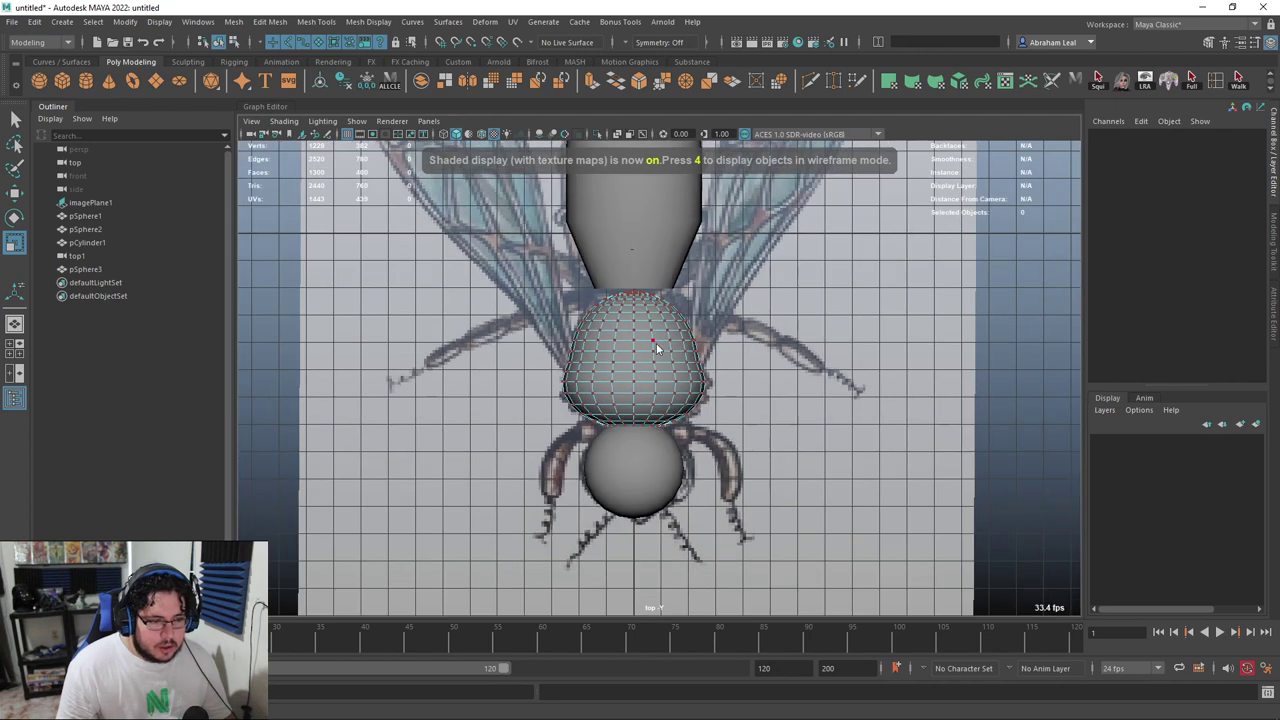
click(648, 350)
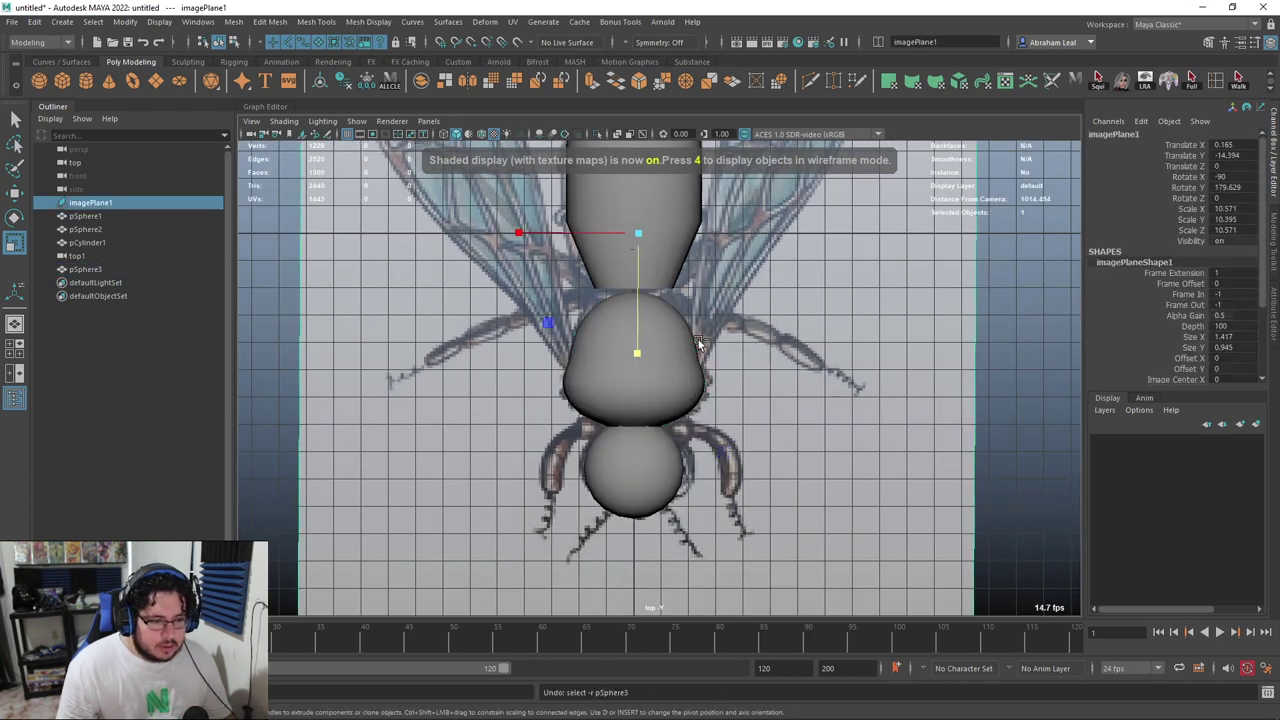
click(640, 380)
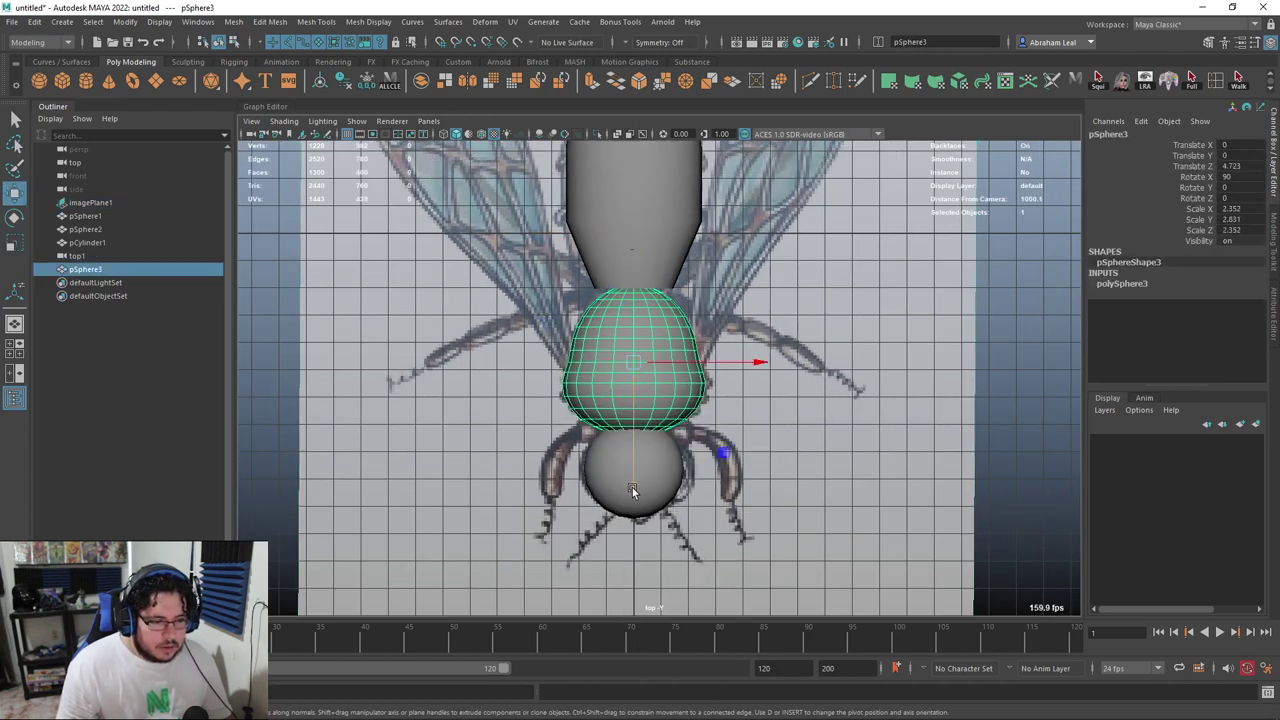
Examine the blocked-out body with its thorax from the textured perspective view and in the wireframe top view
click(785, 338)
key(6)
key(space)
drag(757, 366, 765, 334)
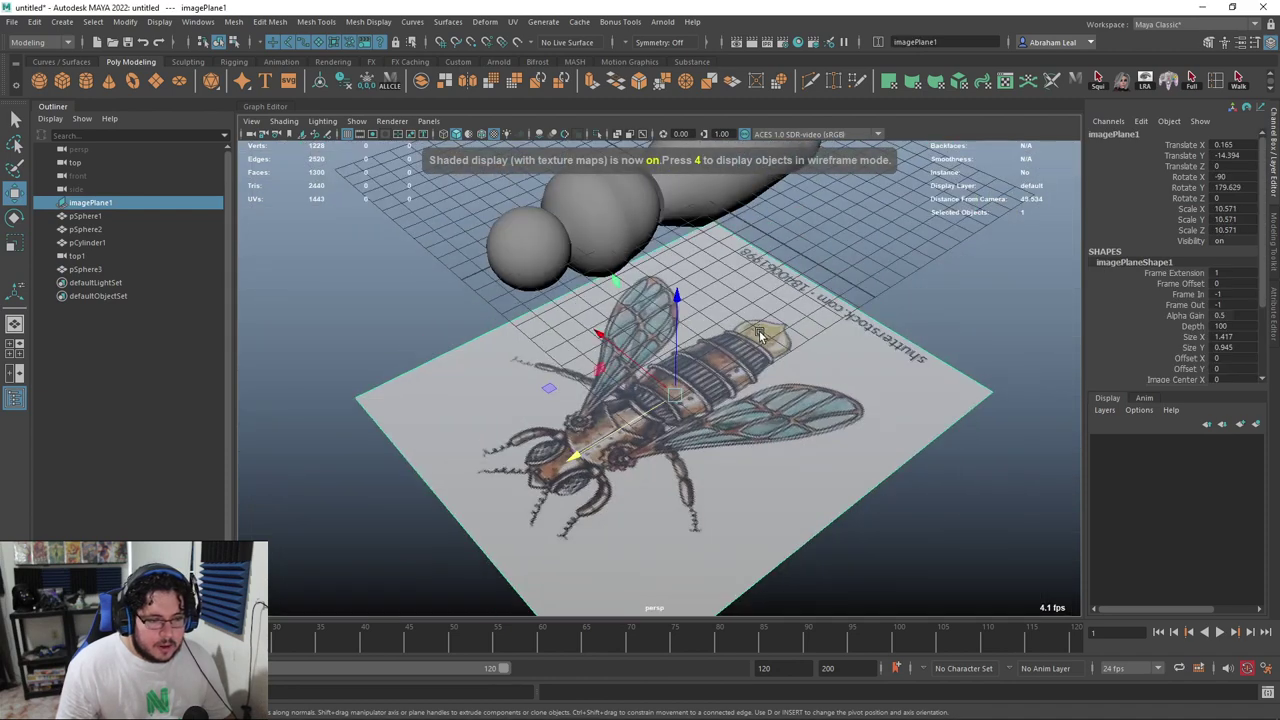
alt+right_drag(766, 336, 712, 347)
key(space)
drag(683, 336, 678, 376)
key(4)
key(space)
scroll(678, 376, up, 5)
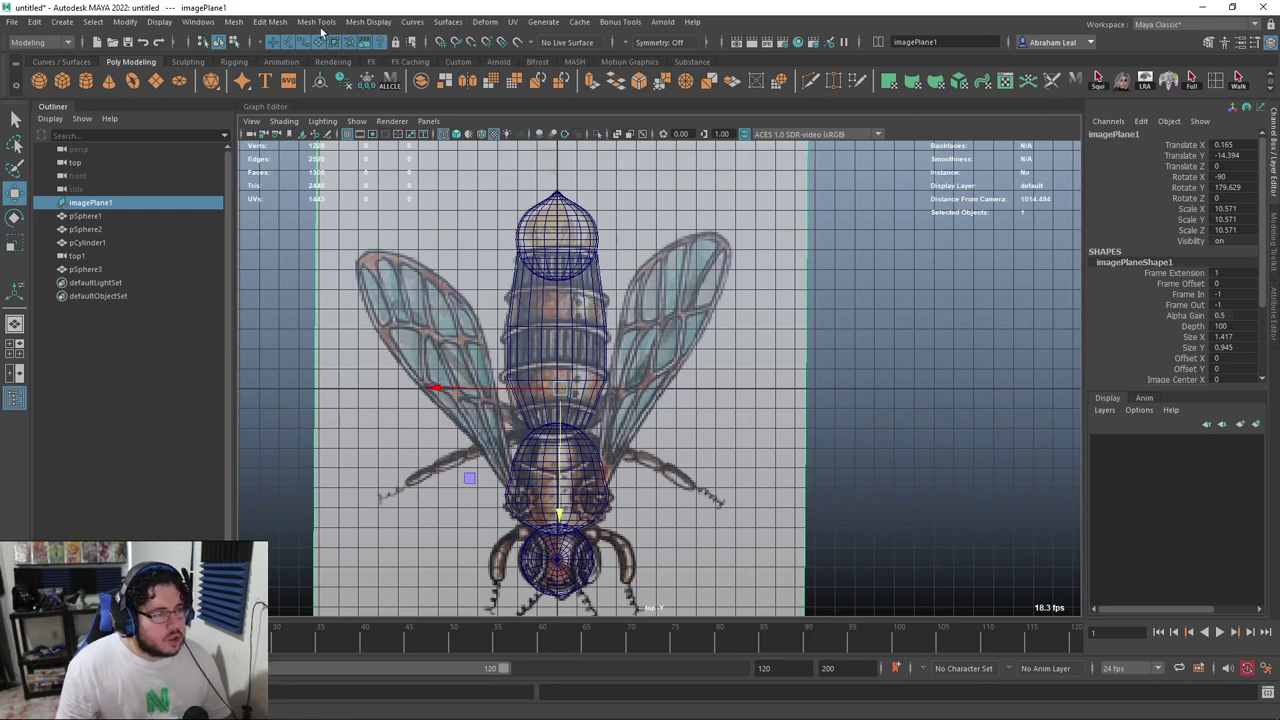
Trace the outline of the reference's right-hand wing as a single polygon face with the Create Polygon tool
click(325, 22)
click(345, 109)
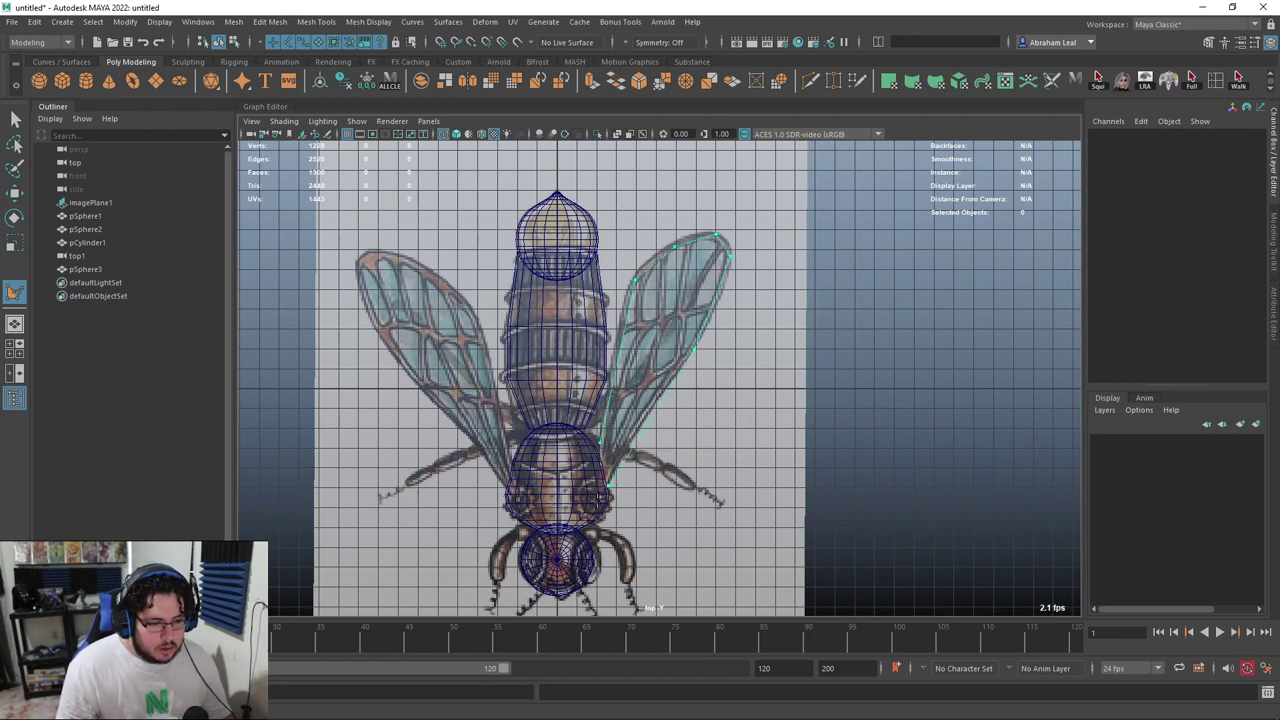
key(Return)
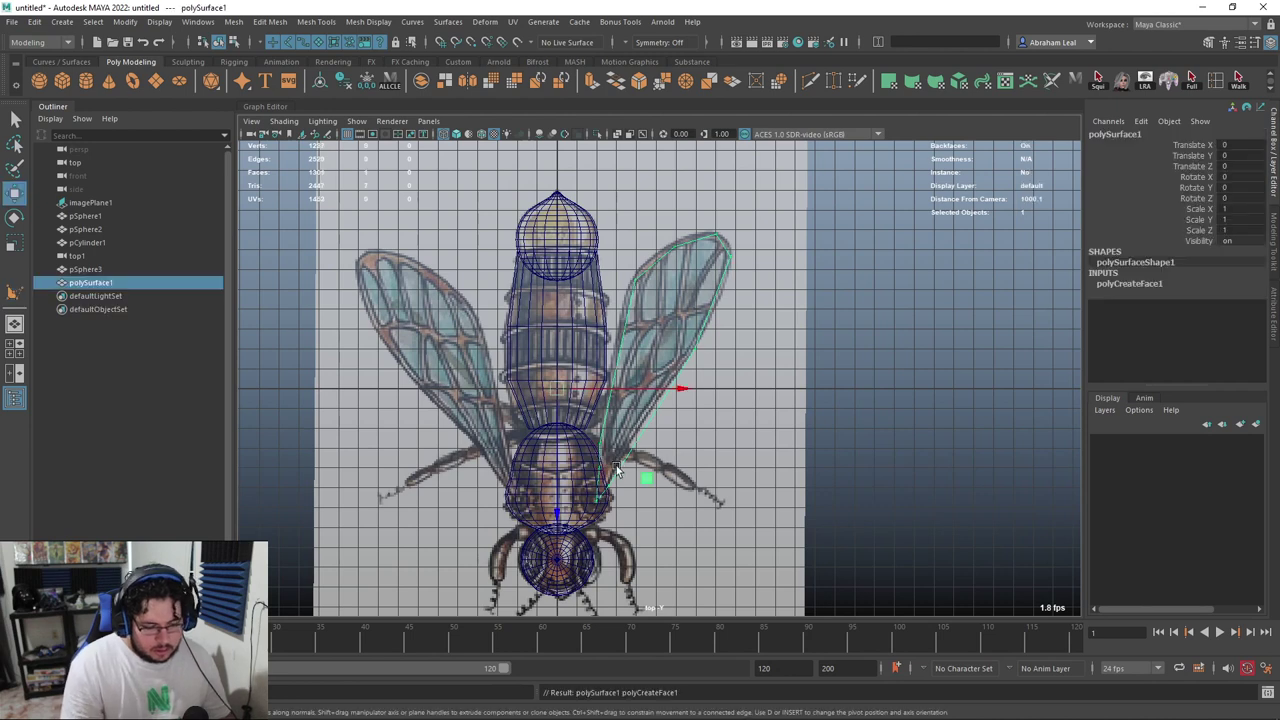
Adjust the wing polygon's vertices around its narrow base beside the thorax to follow the reference
scroll(600, 420, up, 5)
key(F9)
click(600, 334)
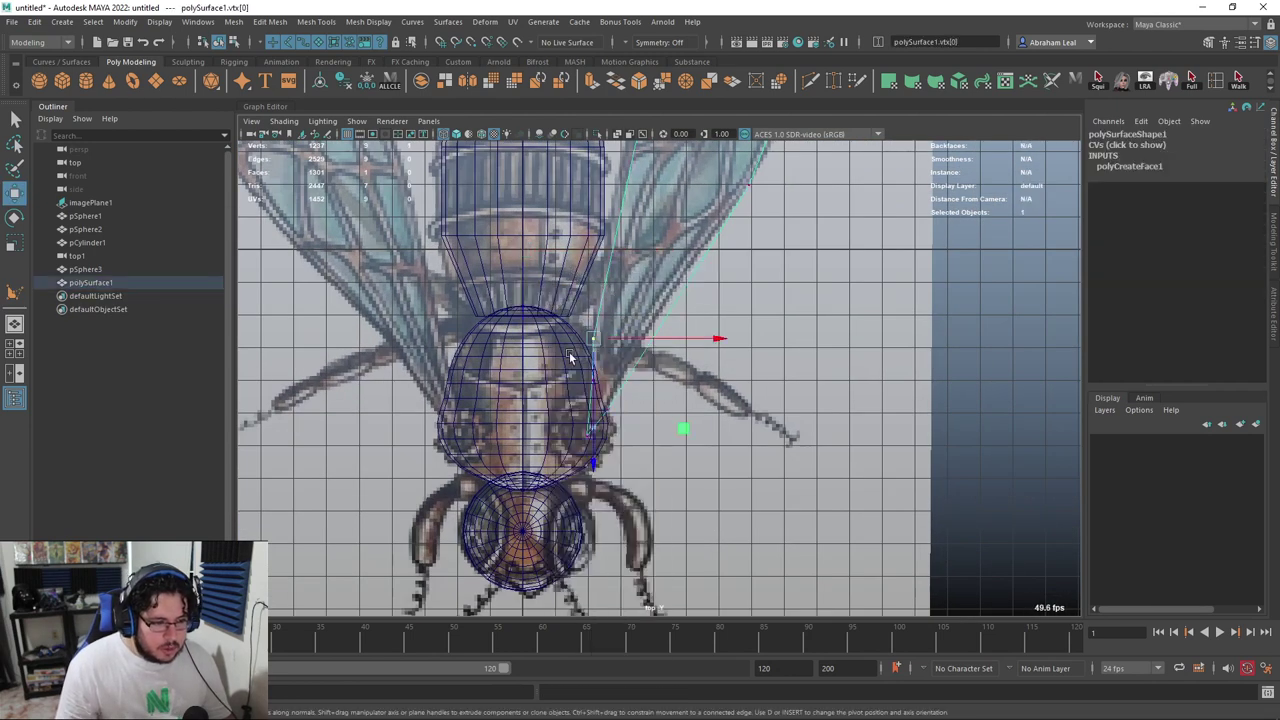
drag(595, 361, 595, 323)
click(586, 331)
click(600, 309)
right_drag(595, 321, 558, 321)
key(F8)
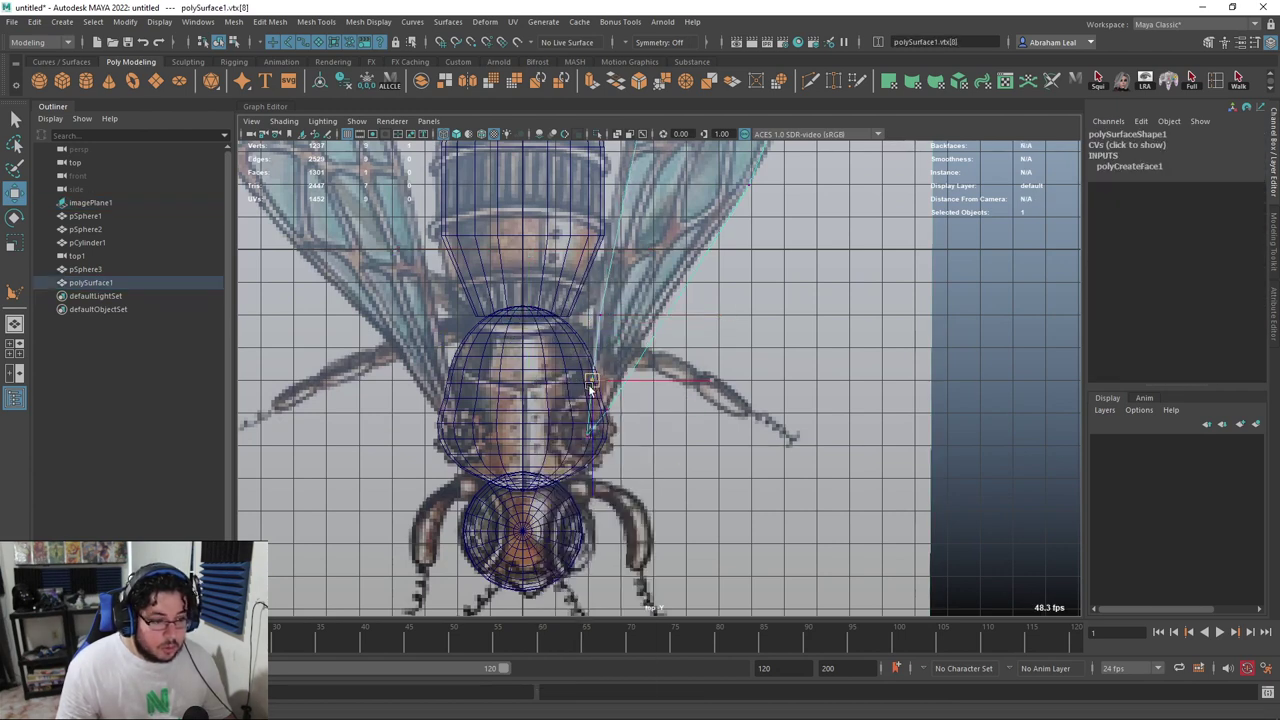
Reverse the normals of the wing polygon so its front face points upward in the textured perspective view
key(6)
scroll(664, 300, down, 2)
key(space)
drag(677, 272, 751, 263)
scroll(751, 263, up, 5)
right_drag(719, 204, 804, 176)
alt+middle_drag(787, 206, 780, 320)
alt+drag(780, 320, 821, 324)
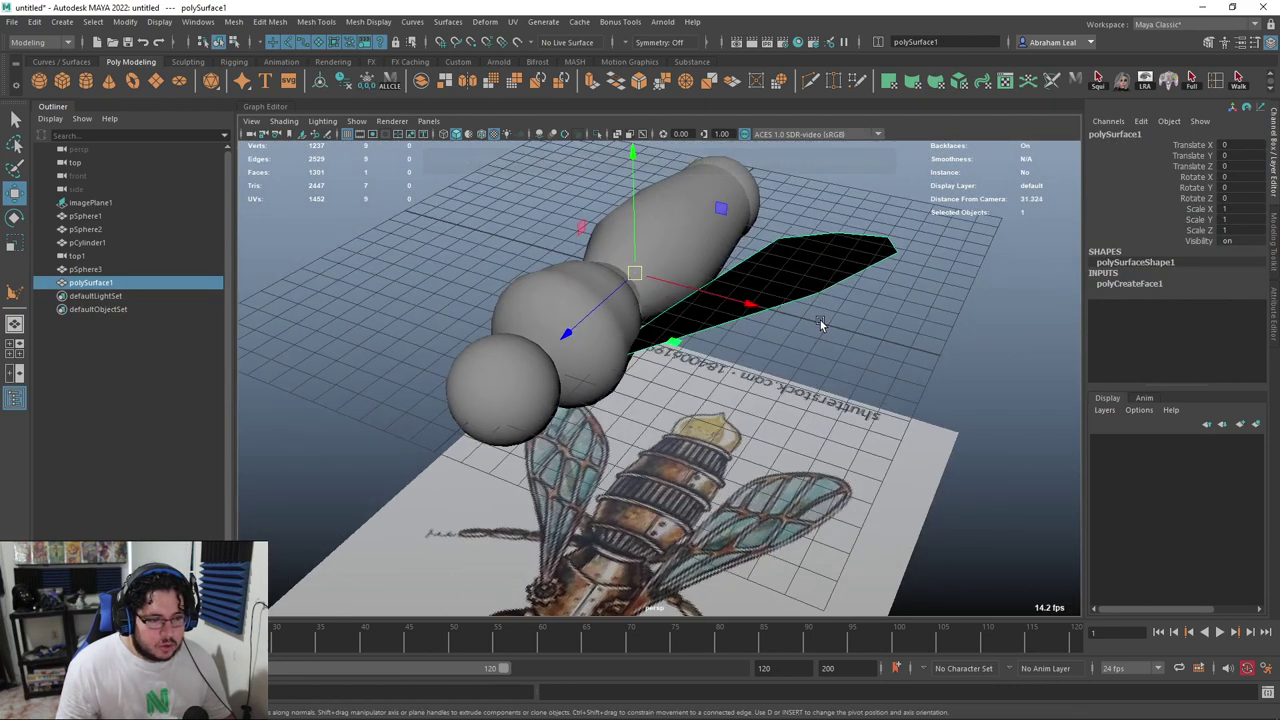
click(368, 21)
click(400, 99)
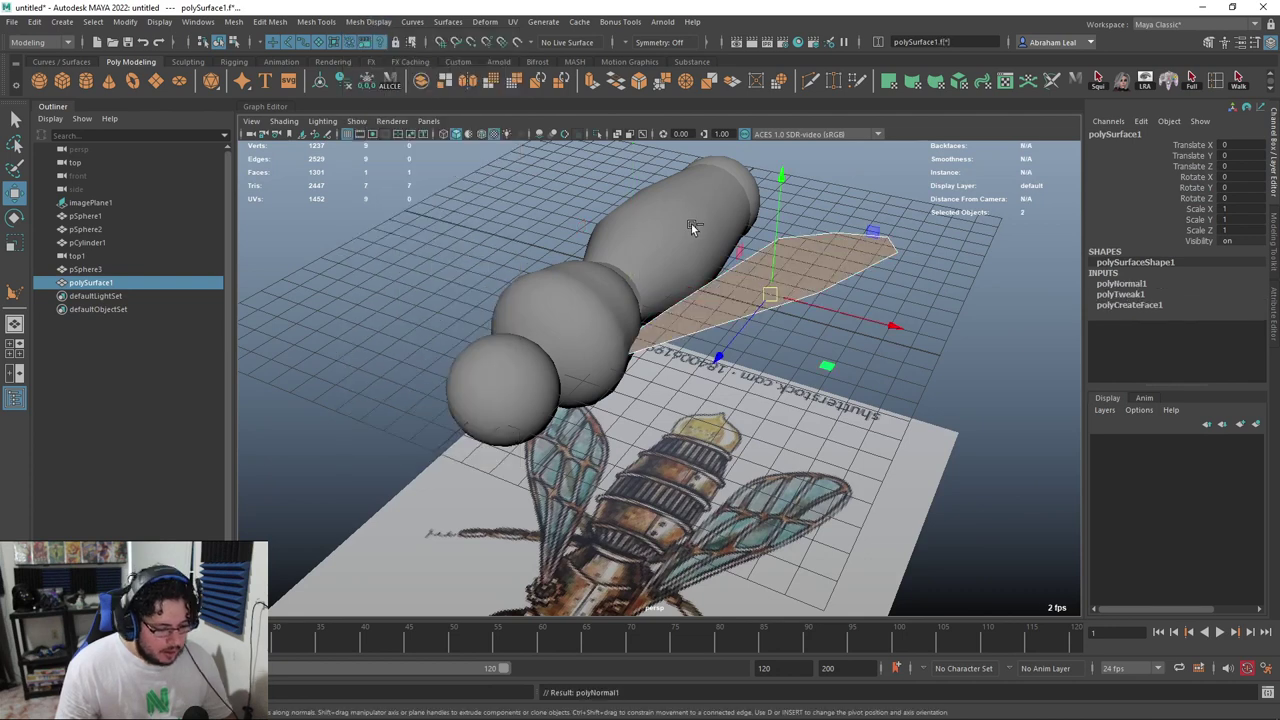
Extrude the wing face vertically to give the wing a thin thickness
key(ctrl+e)
alt+drag(772, 218, 718, 289)
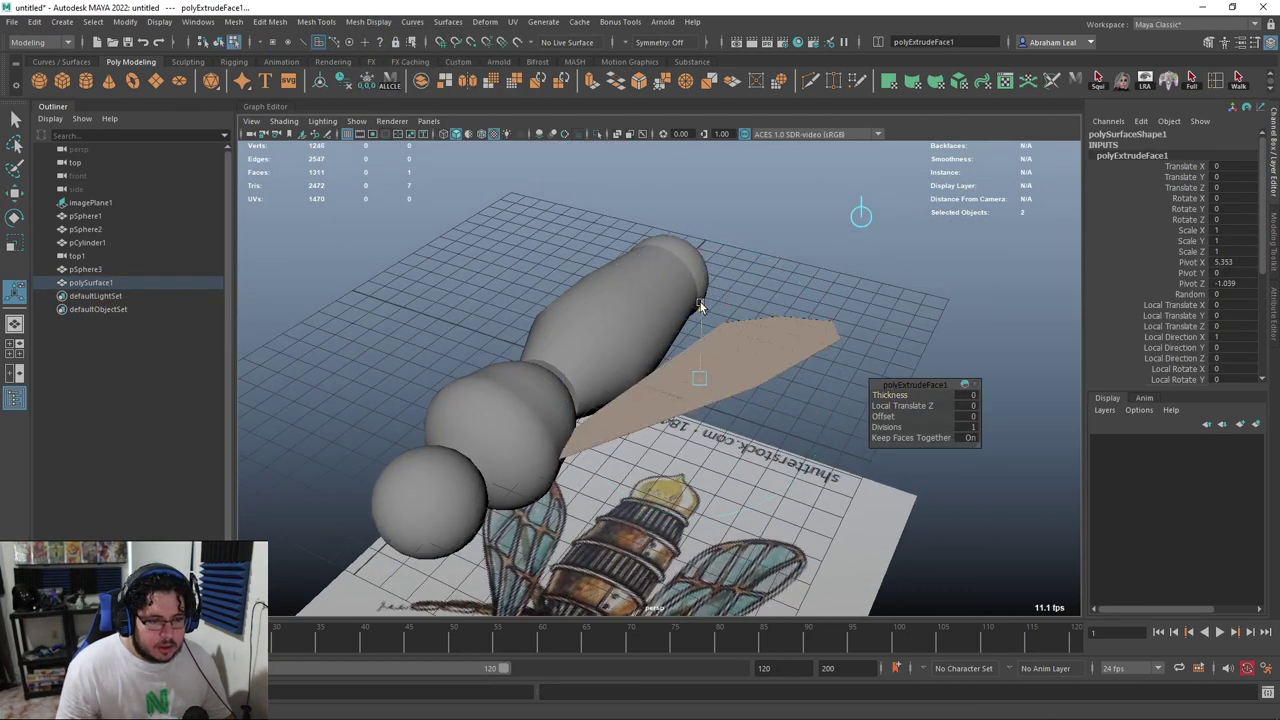
key(q)
right_drag(745, 340, 757, 326)
click(757, 328)
alt+drag(760, 332, 608, 378)
Add a polygon sphere at the wing's base gear, at Translate X about 1.946 and Z about 5.641, scaled to about 0.694
key(space)
scroll(682, 379, down, 4)
key(space)
scroll(609, 381, down, 5)
scroll(598, 433, up, 10)
alt+middle_drag(597, 433, 645, 383)
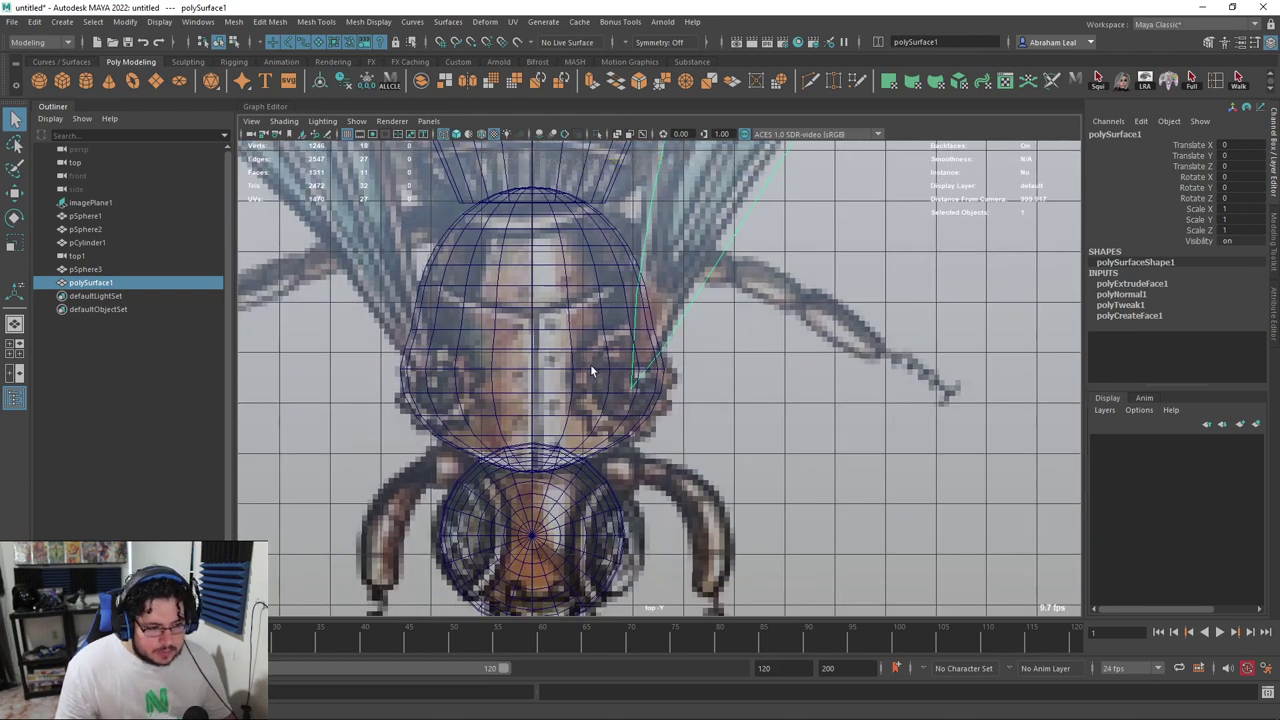
click(43, 81)
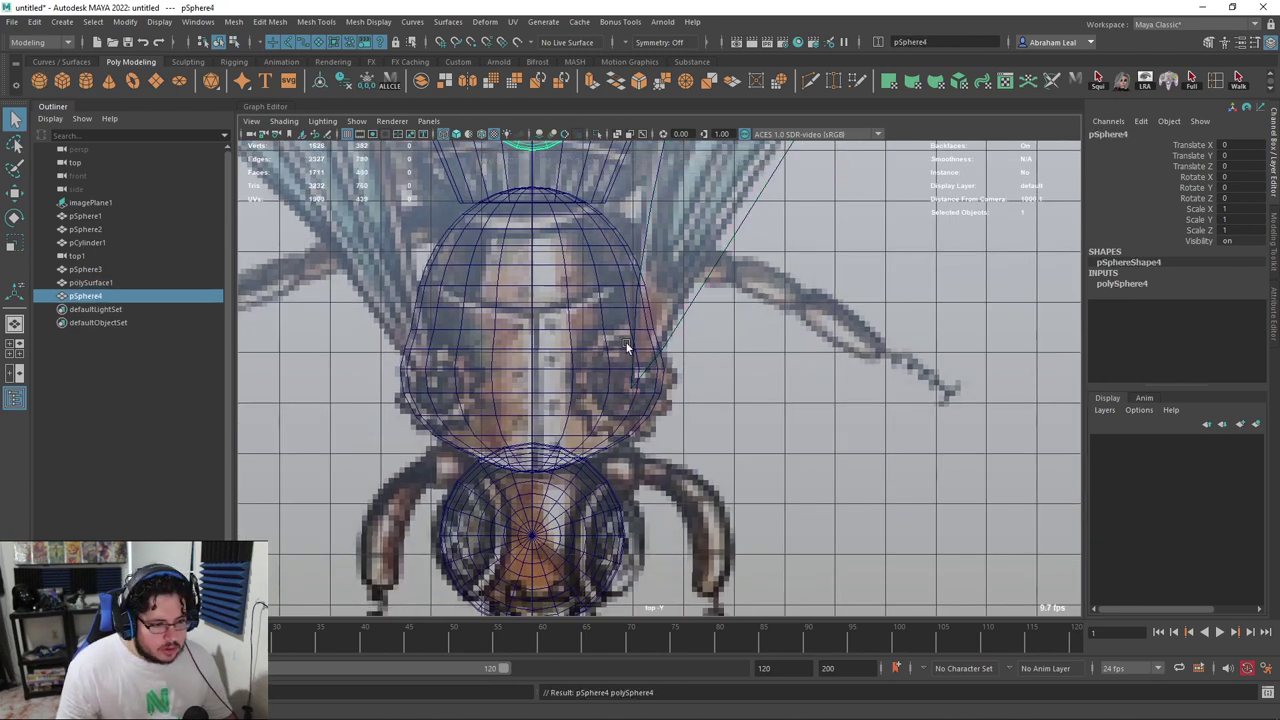
key(w)
scroll(600, 300, down, 3)
drag(574, 260, 580, 443)
key(r)
drag(577, 377, 645, 350)
key(w)
Raise the wing-joint sphere to Translate Y about 1.612 and the wing to Translate Y about 1.722
key(space)
alt+drag(650, 360, 714, 340)
alt+middle_drag(714, 340, 731, 451)
mouse_move(731, 451)
alt+mouse_down()
mouse_move(713, 407)
mouse_move(742, 470)
mouse_move(777, 403)
mouse_move(549, 277)
mouse_move(703, 350)
mouse_move(700, 391)
mouse_move(765, 271)
mouse_move(829, 260)
mouse_move(716, 286)
alt+mouse_up()
key(6)
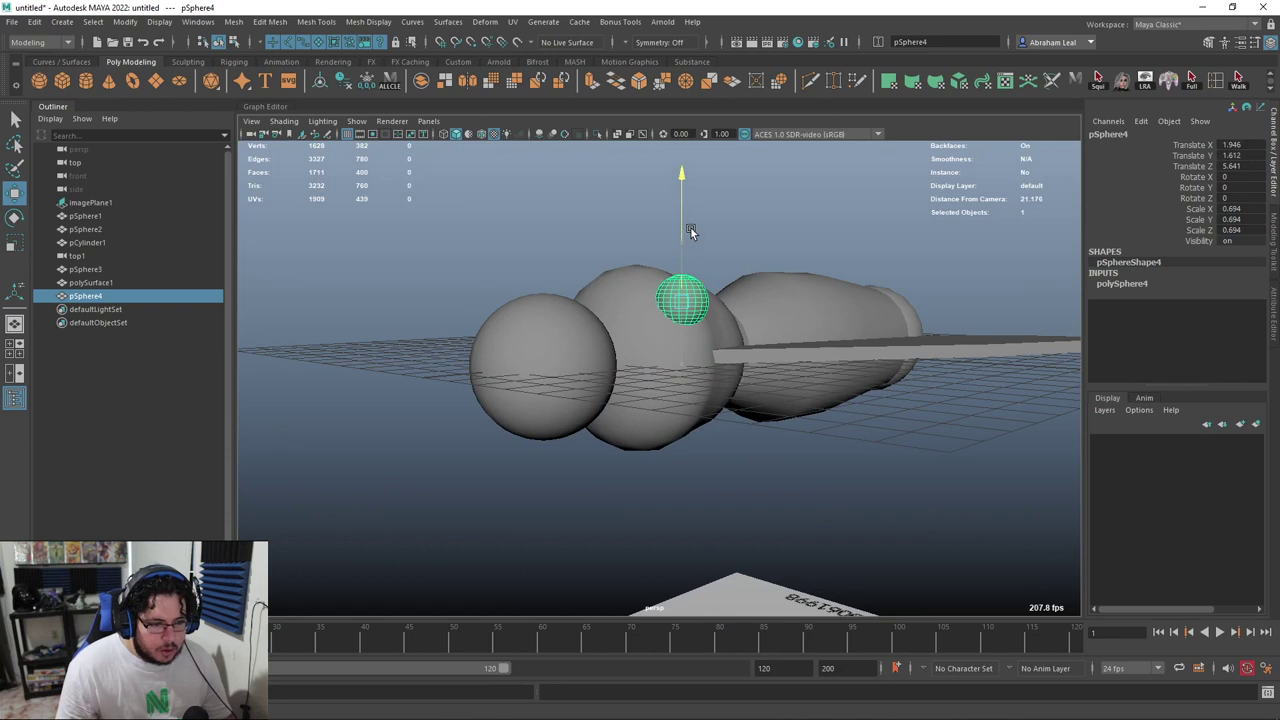
click(781, 354)
drag(755, 273, 673, 375)
Add a polygon cylinder beside the thorax, lay it sideways with Rotate Z 90, and thin it into a leg segment
key(space)
key(space)
key(4)
scroll(712, 402, down, 5)
alt+middle_drag(716, 360, 684, 322)
scroll(784, 432, up, 2)
scroll(786, 432, up, 2)
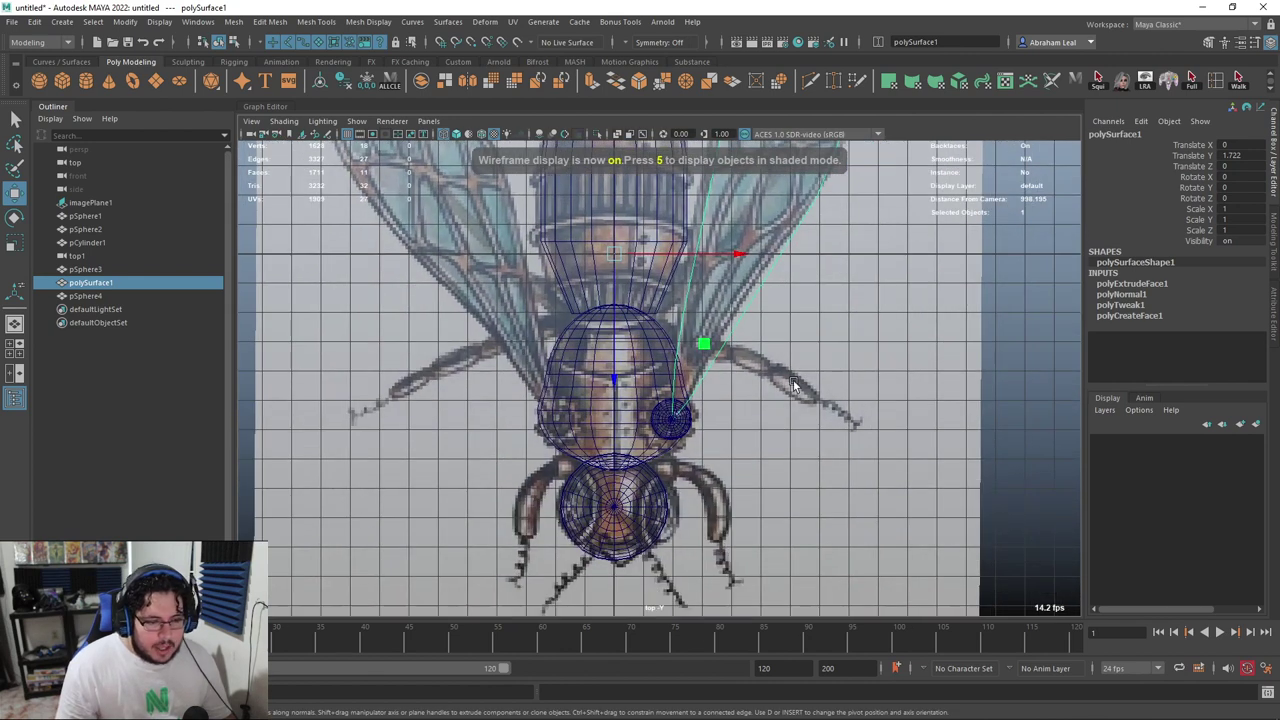
click(86, 81)
drag(615, 257, 615, 398)
key(e)
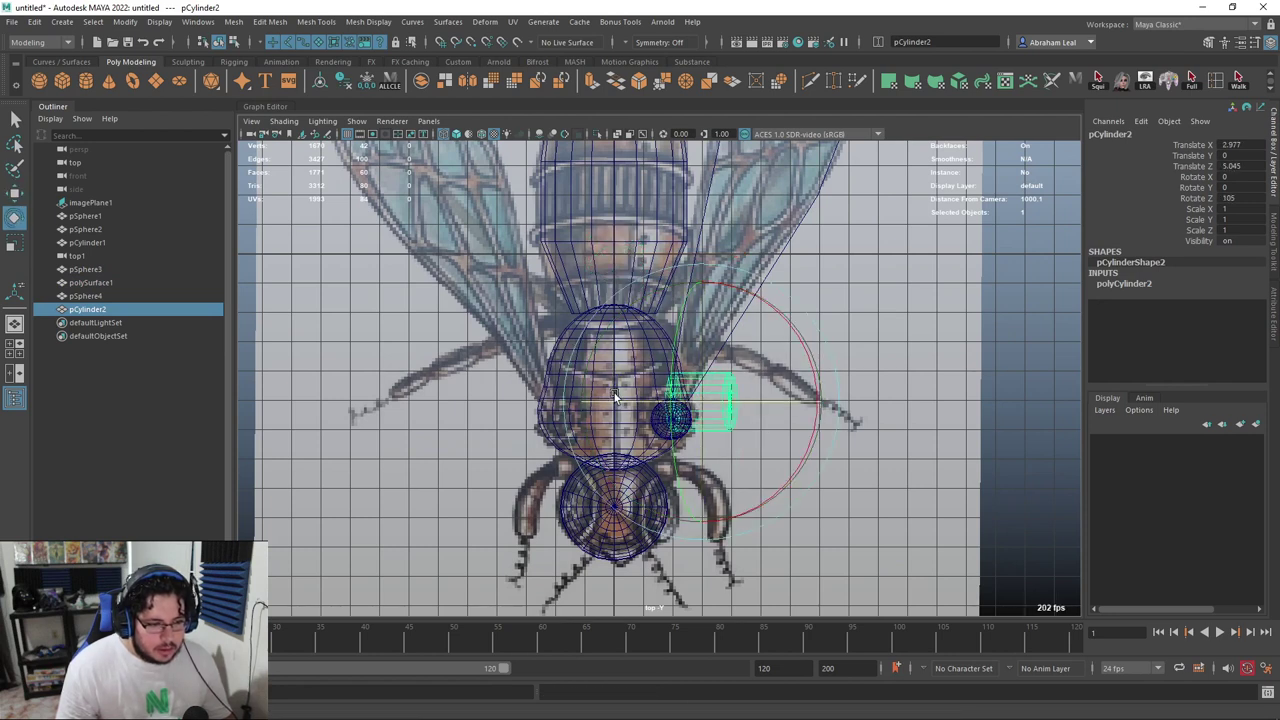
key(r)
drag(700, 415, 665, 400)
drag(435, 390, 423, 391)
Fit the cylinder to the middle leg's first segment at Translate X about 2.825, Z about 3.212, Rotate X -15 and Scale Y about 1.082
key(w)
drag(697, 403, 711, 342)
key(r)
alt+right_drag(711, 342, 728, 335)
key(w)
drag(717, 328, 714, 340)
key(e)
drag(767, 235, 783, 252)
key(w)
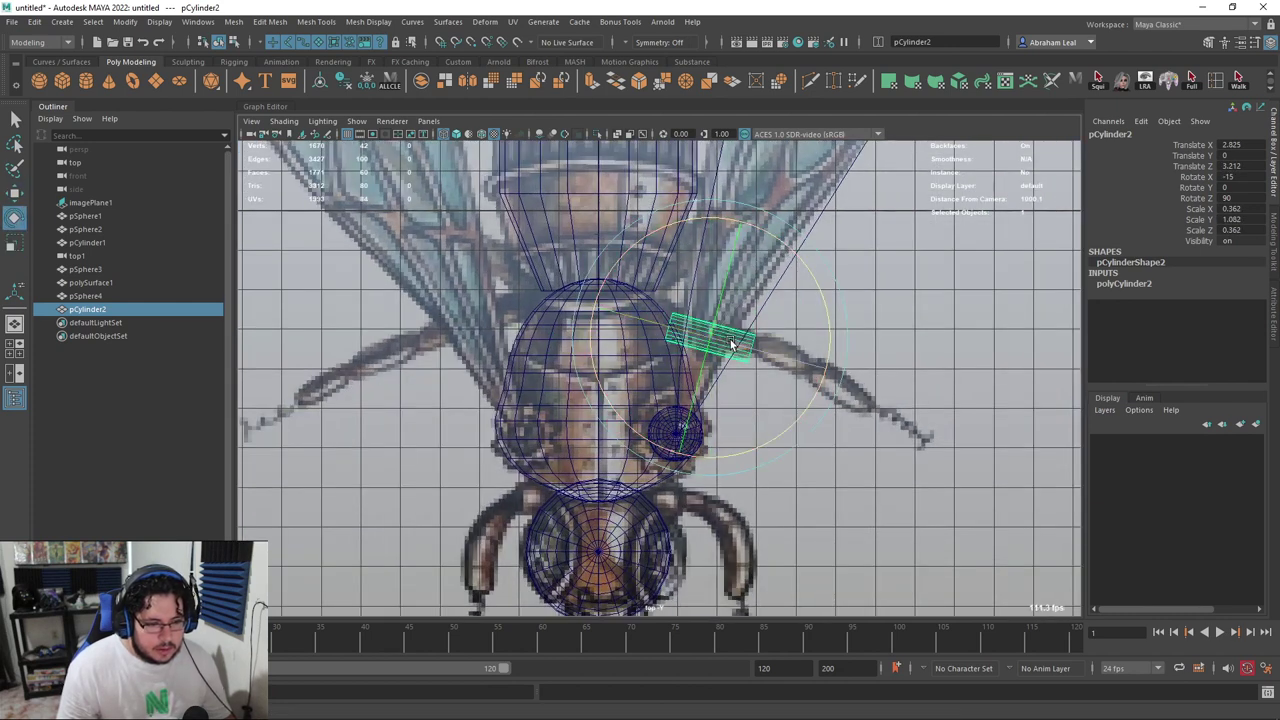
Duplicate the leg cylinder as the second segment, at Translate X about 4.526 and Z about 3.633, with a slimmer, shorter scale
key(d)
key(d)
key(ctrl+d)
drag(708, 338, 776, 360)
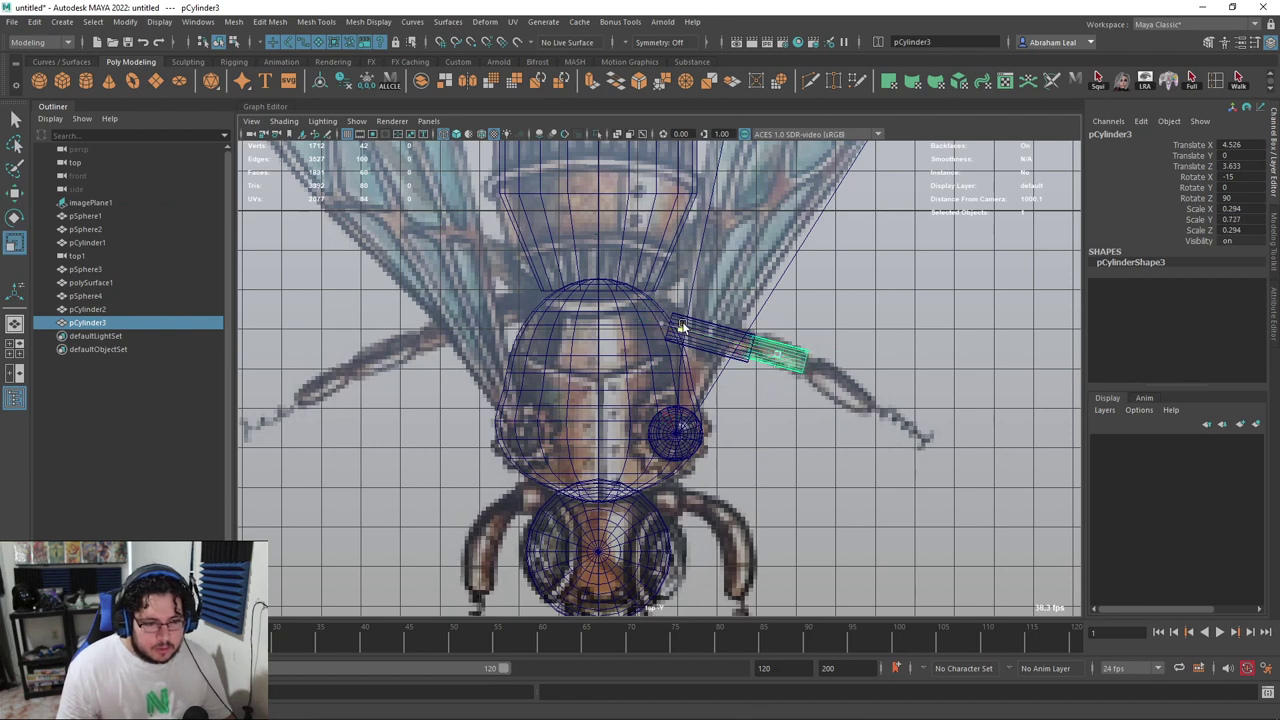
Duplicate the second segment as the outer one at Translate X about 5.992, Z about 4.425, Rotate X -30, scaled to about 0.3, 0.9, 0.3
key(ctrl+d)
key(w)
drag(758, 363, 845, 388)
key(r)
key(e)
key(r)
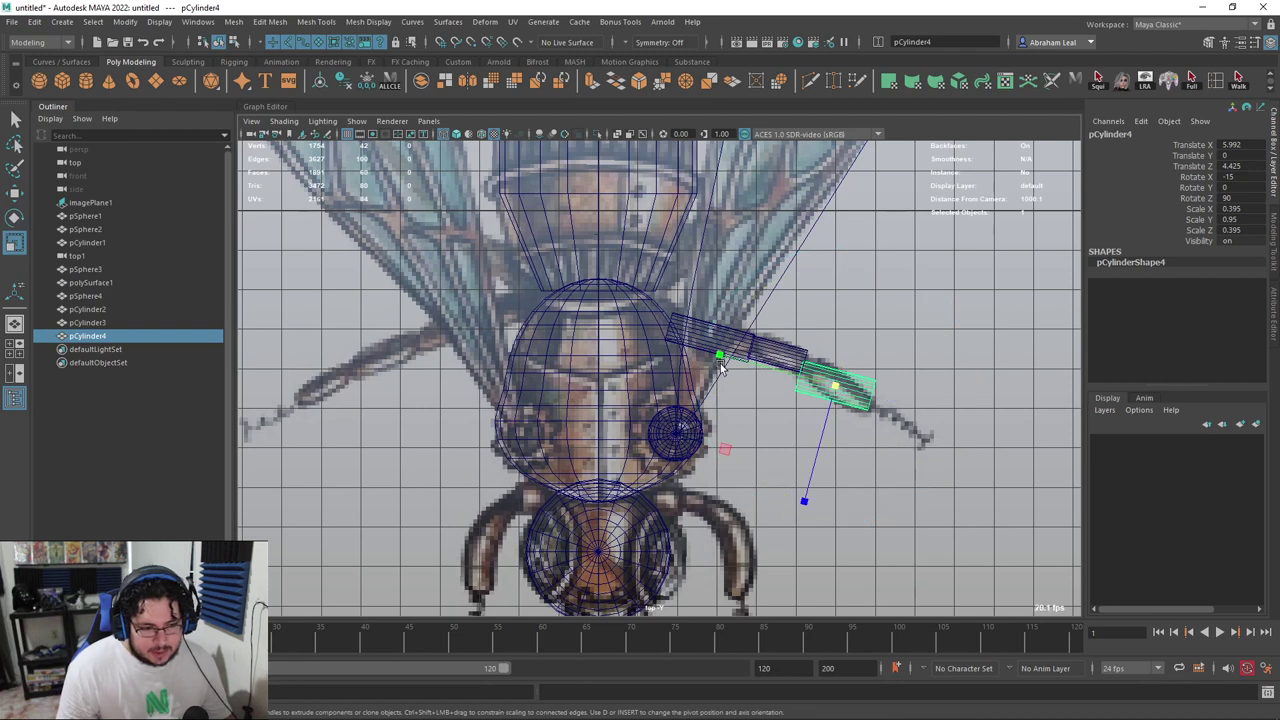
alt+middle_drag(897, 418, 826, 386)
drag(752, 343, 737, 343)
key(e)
drag(651, 310, 643, 281)
key(r)
click(742, 342)
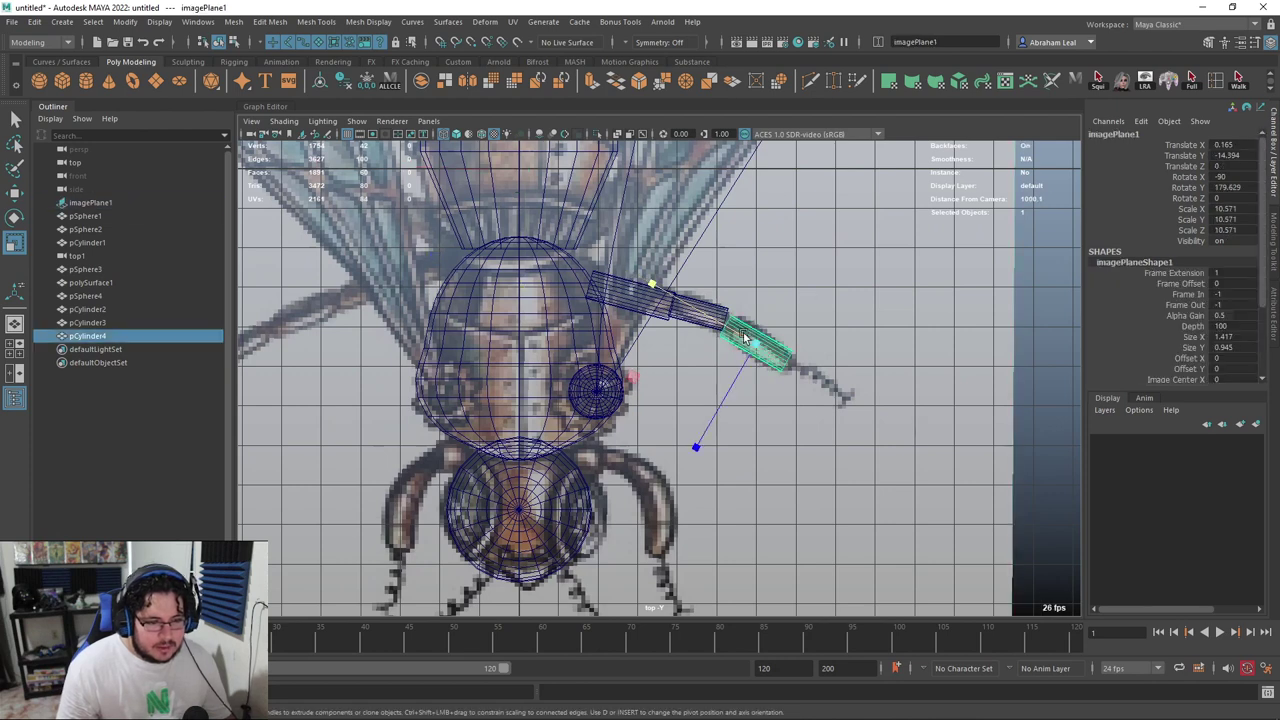
key(ctrl+z)
Move the outer leg segment's pivot to its joint with the second segment
alt+middle_drag(765, 343, 787, 347)
scroll(789, 345, up, 2)
key(d)
drag(727, 298, 703, 284)
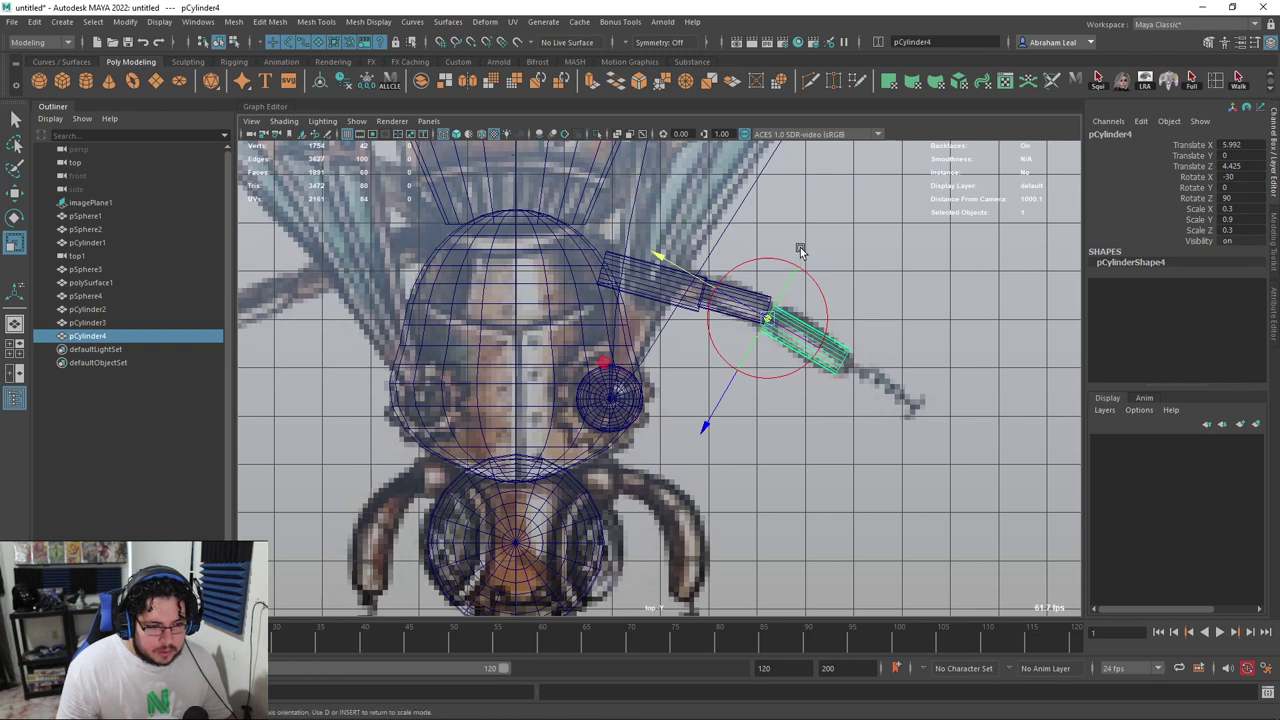
Move the pivots of the second and first leg segments to their ends nearest the thorax
click(738, 299)
right_drag(746, 303, 788, 280)
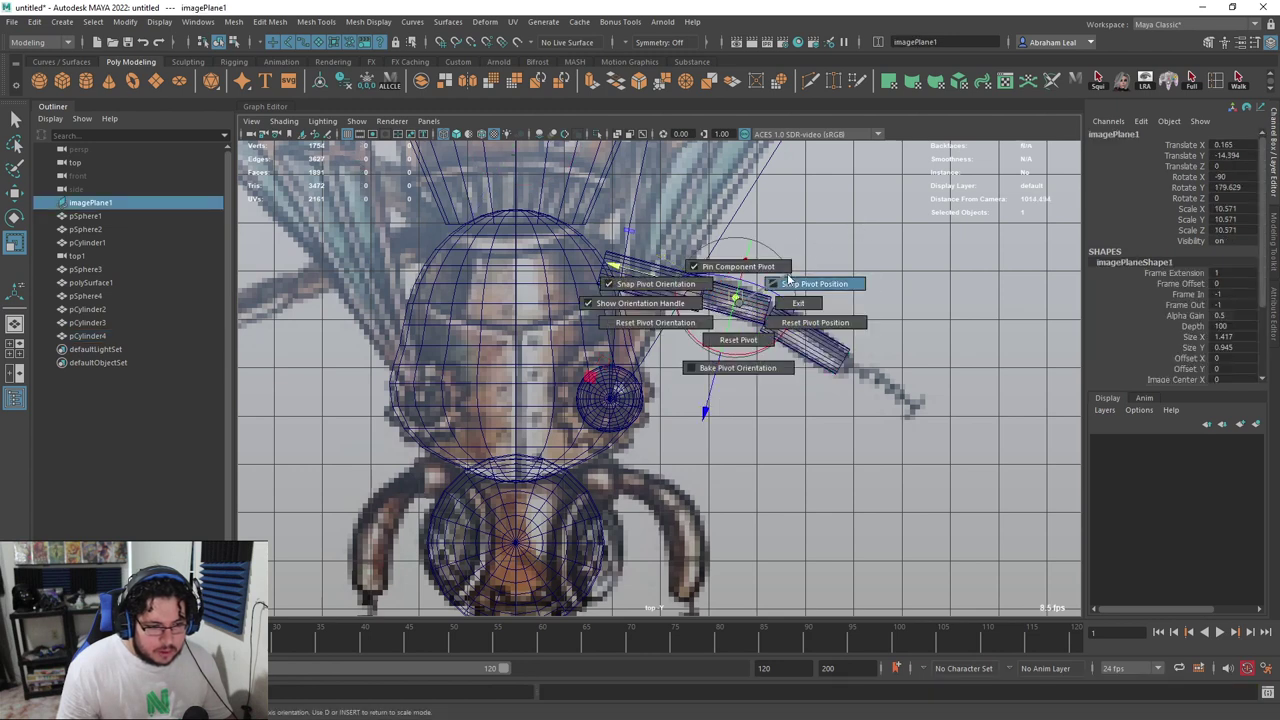
click(745, 300)
key(d)
drag(623, 273, 694, 294)
key(d)
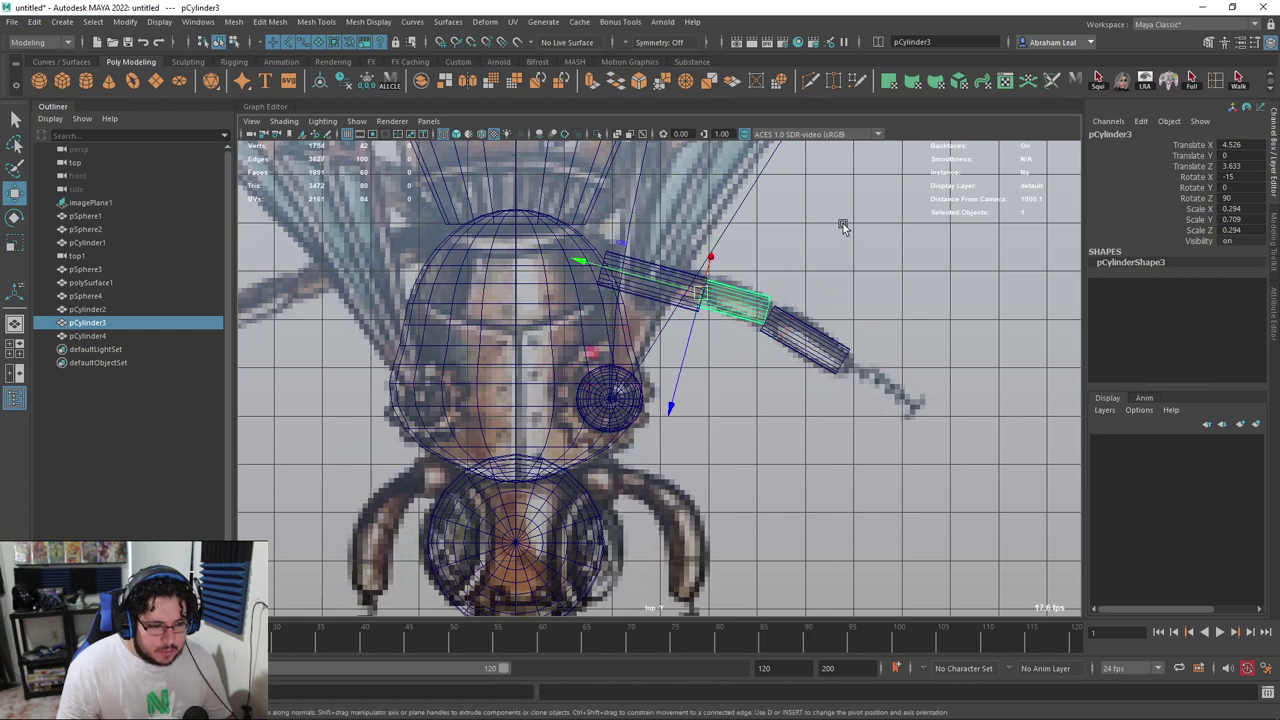
click(843, 224)
click(658, 293)
key(d)
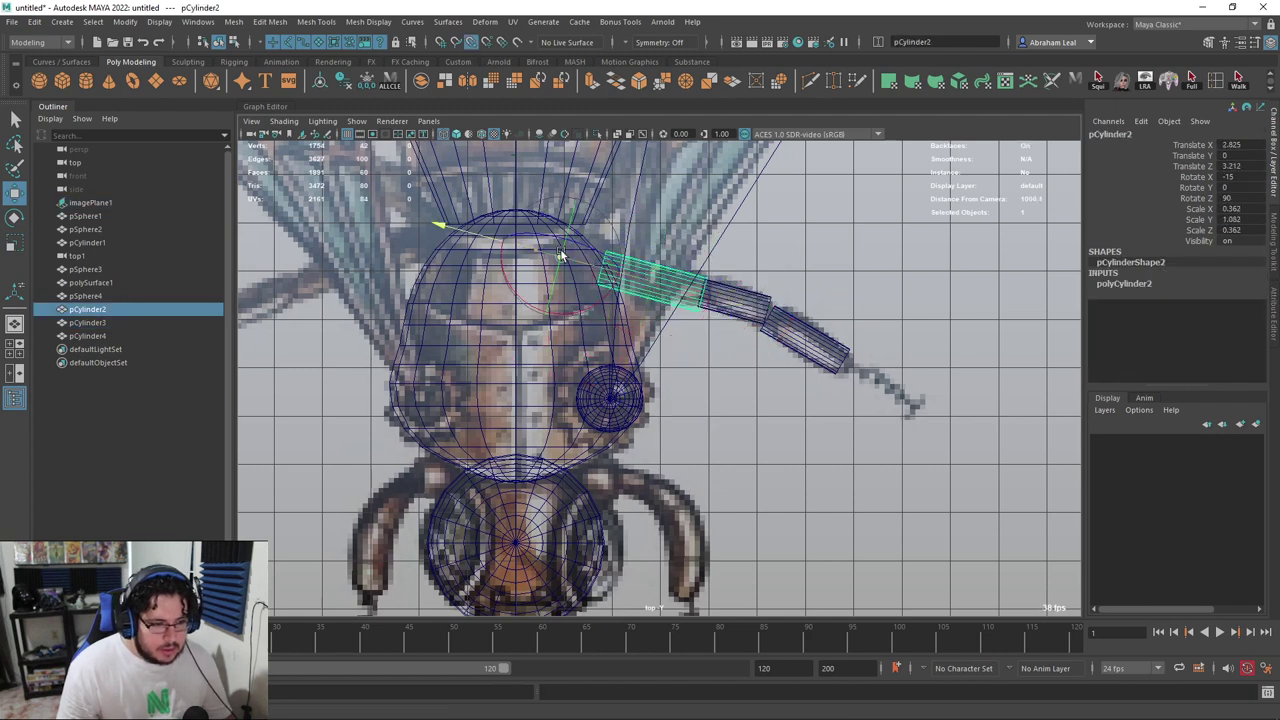
click(758, 344)
Parent the outer leg segment to the second and the second to the first, and select the first segment in the expanded hierarchy
click(797, 330)
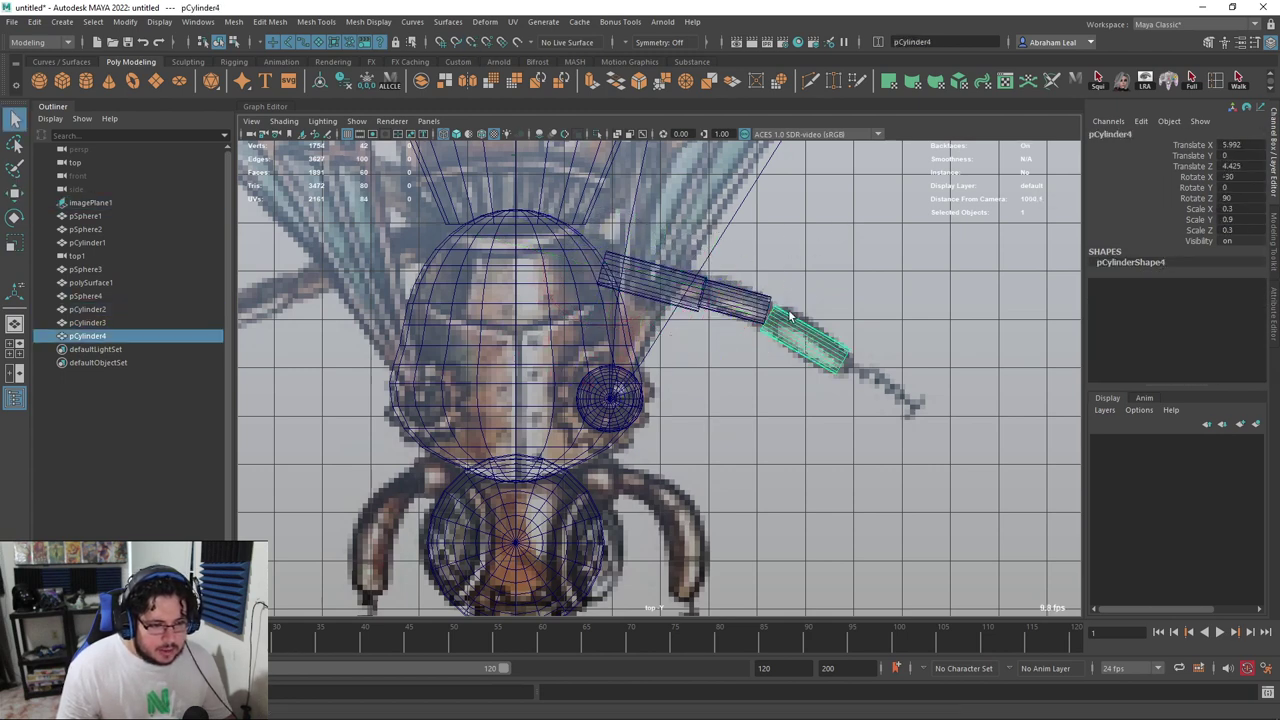
shift+click(736, 301)
key(p)
click(736, 301)
shift+click(687, 306)
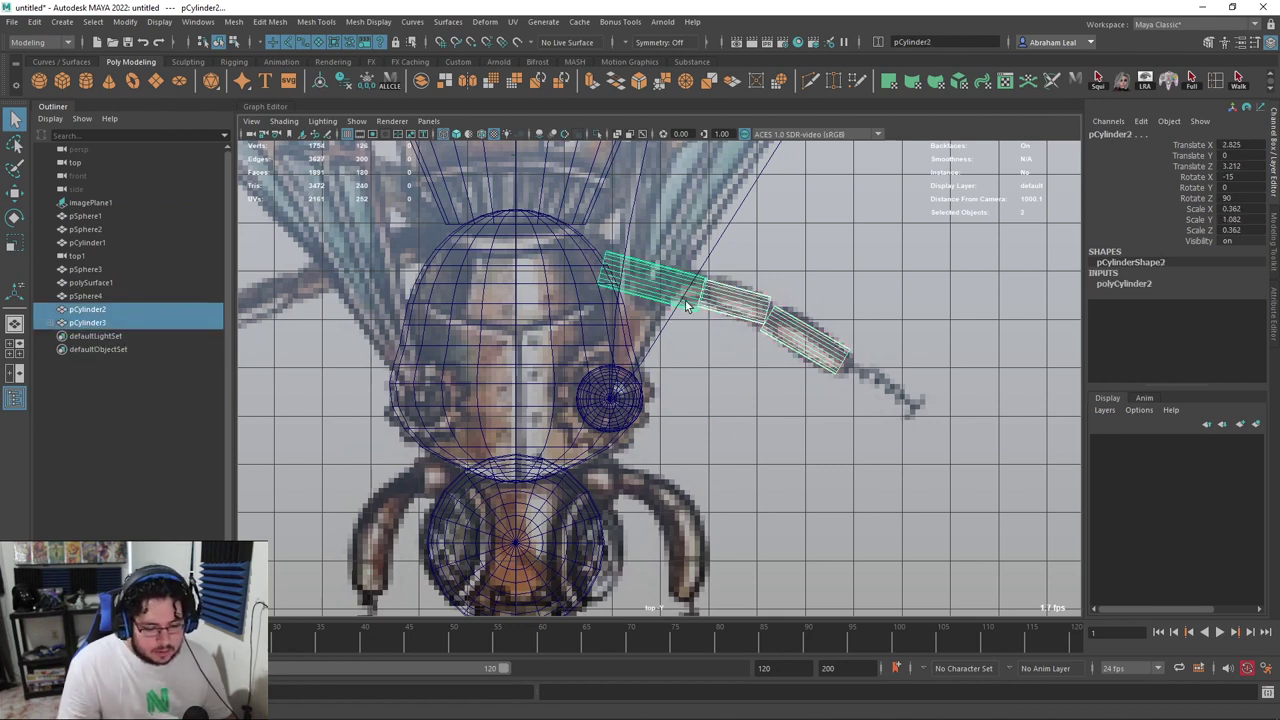
key(p)
shift+click(49, 309)
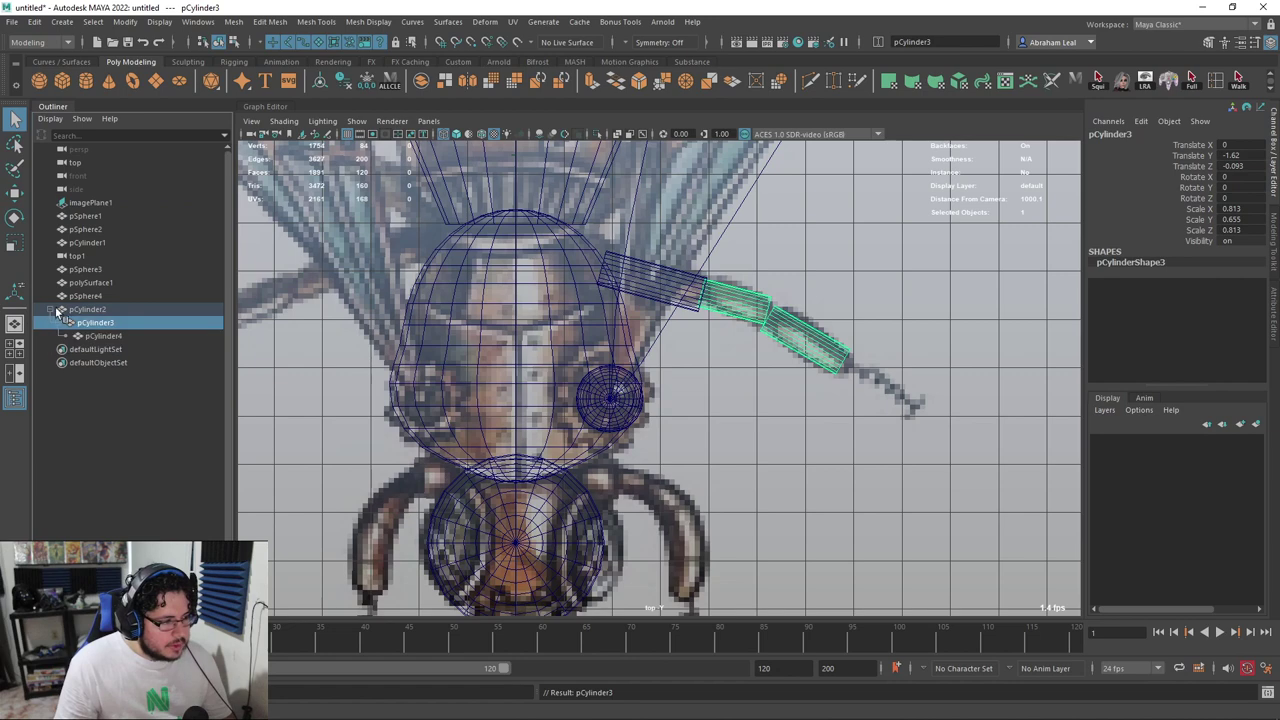
click(86, 311)
Examine the jointed leg against the body in the textured perspective view and in the wireframe top view
key(space)
drag(767, 386, 645, 323)
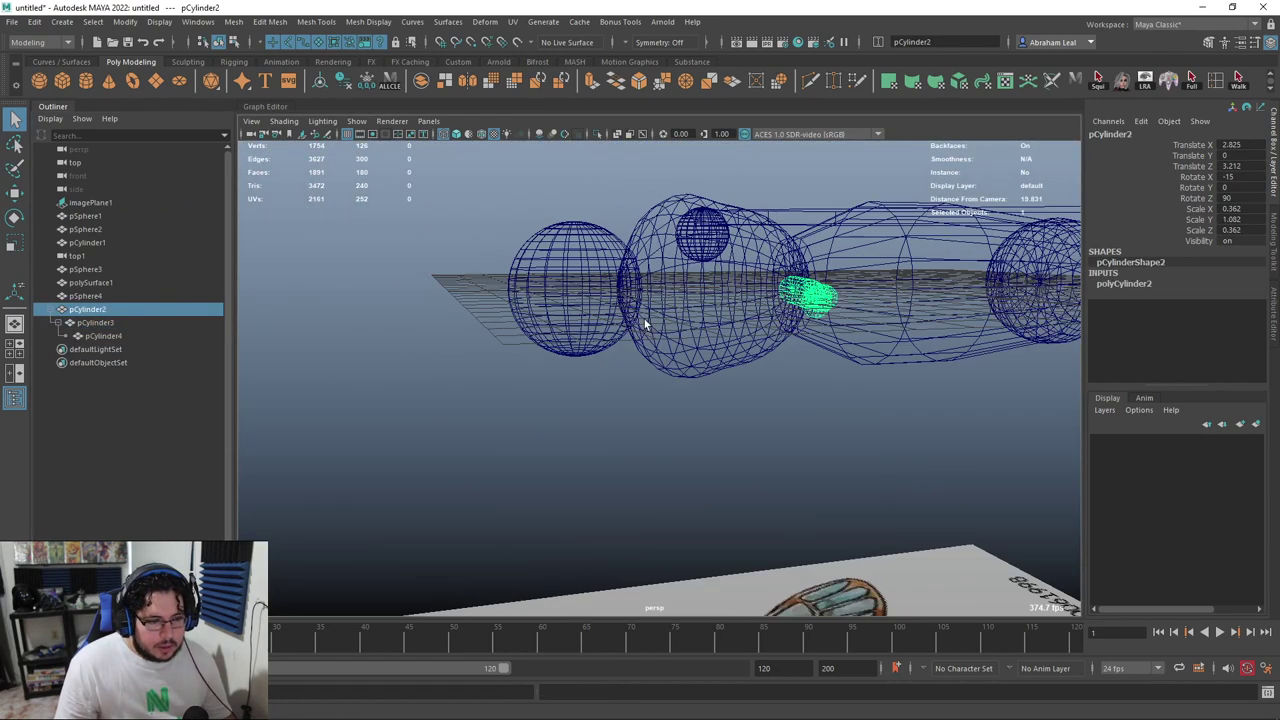
key(6)
alt+drag(674, 272, 774, 314)
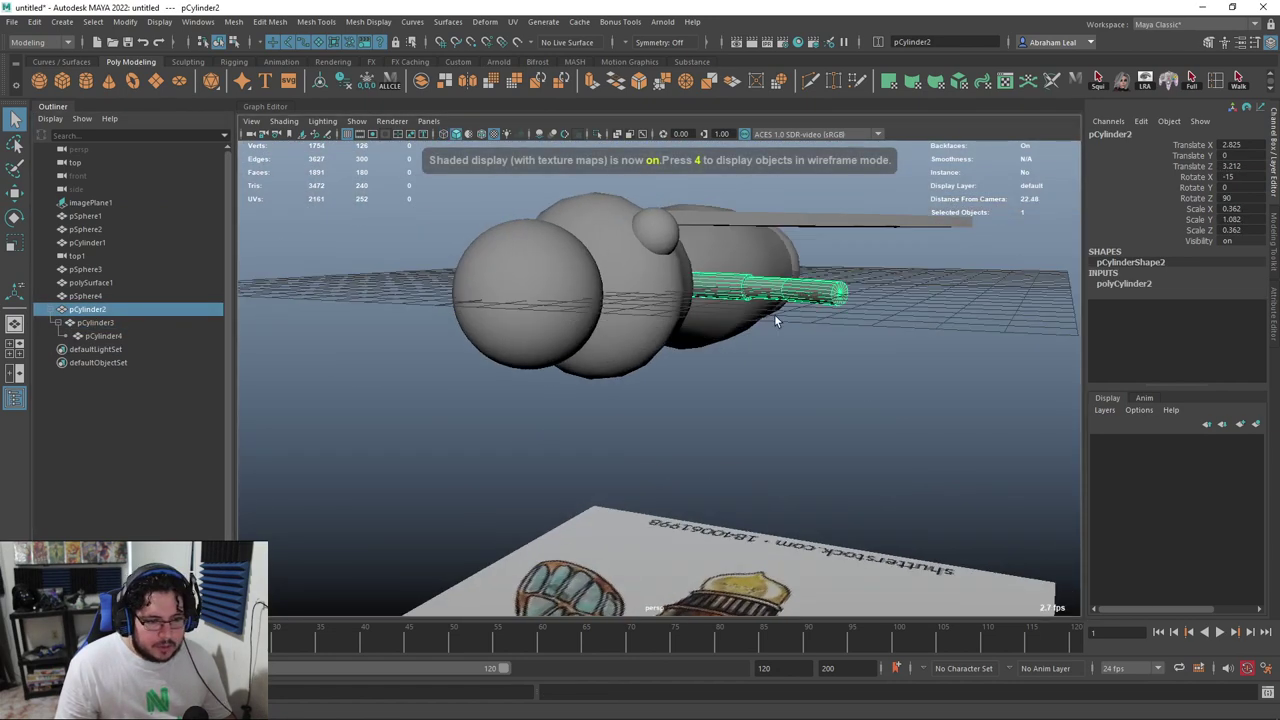
key(w)
mouse_move(700, 209)
alt+mouse_down()
mouse_move(845, 393)
mouse_move(844, 409)
mouse_move(770, 398)
alt+mouse_up()
key(space)
key(space)
key(4)
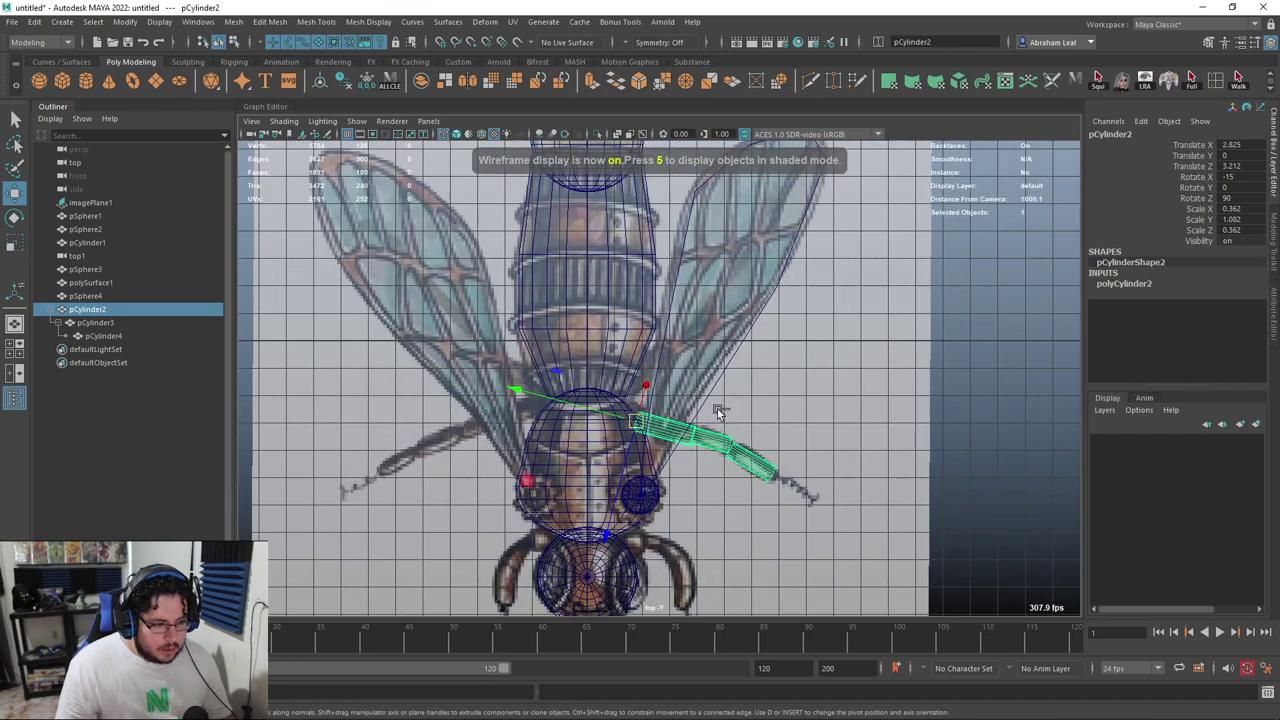
Duplicate the whole middle leg and move the copy toward the abdomen
key(ctrl+d)
drag(626, 472, 634, 485)
key(ctrl+z)
key(e)
click(657, 428)
right_drag(656, 428, 601, 408)
middle_drag(634, 490, 636, 422)
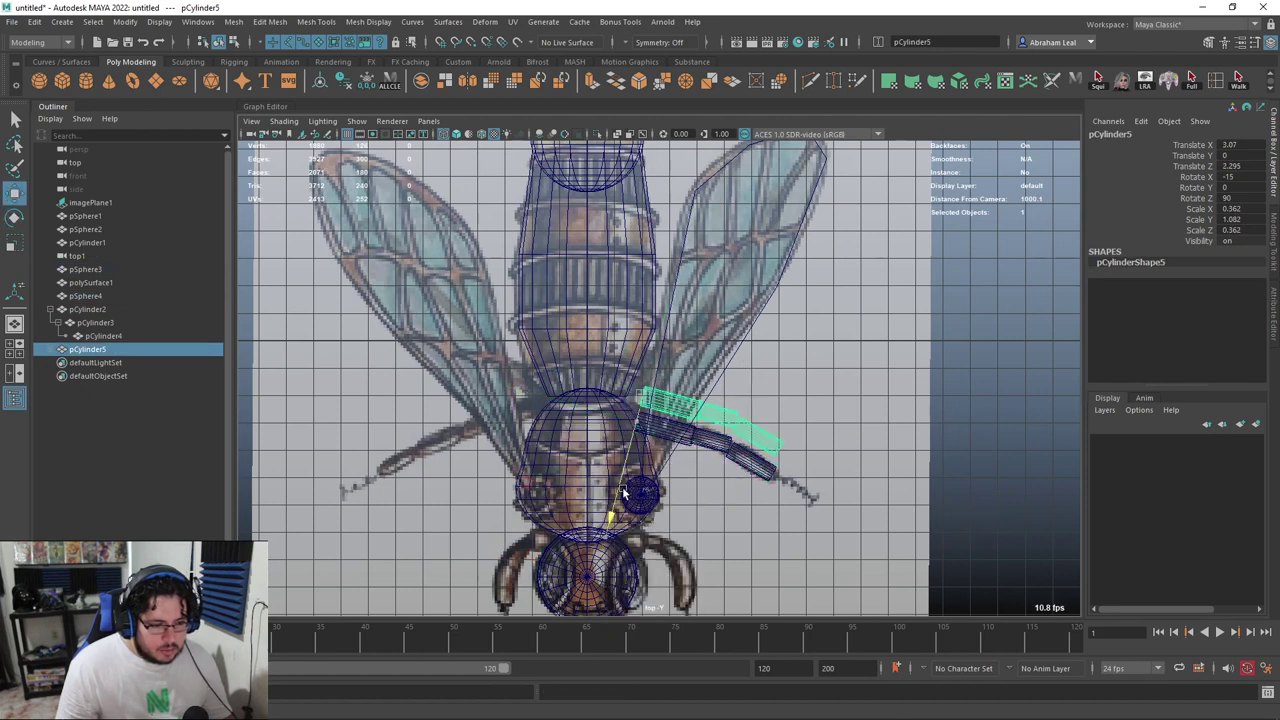
Turn the copied leg backward to Rotate X 45, enlarge it to Scale Y about 1.294, and place its base at the thorax's rear edge
key(e)
drag(675, 484, 660, 400)
key(w)
key(r)
middle_drag(563, 455, 528, 474)
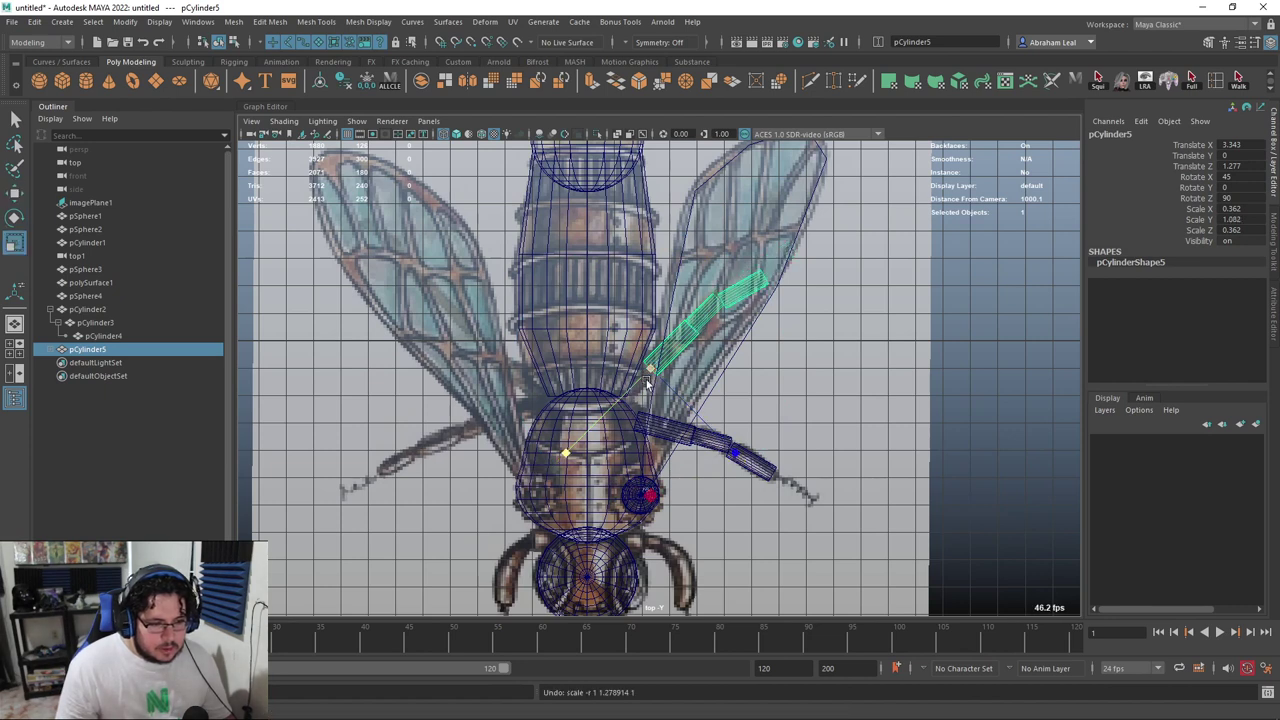
middle_drag(673, 372, 650, 400)
drag(640, 385, 602, 414)
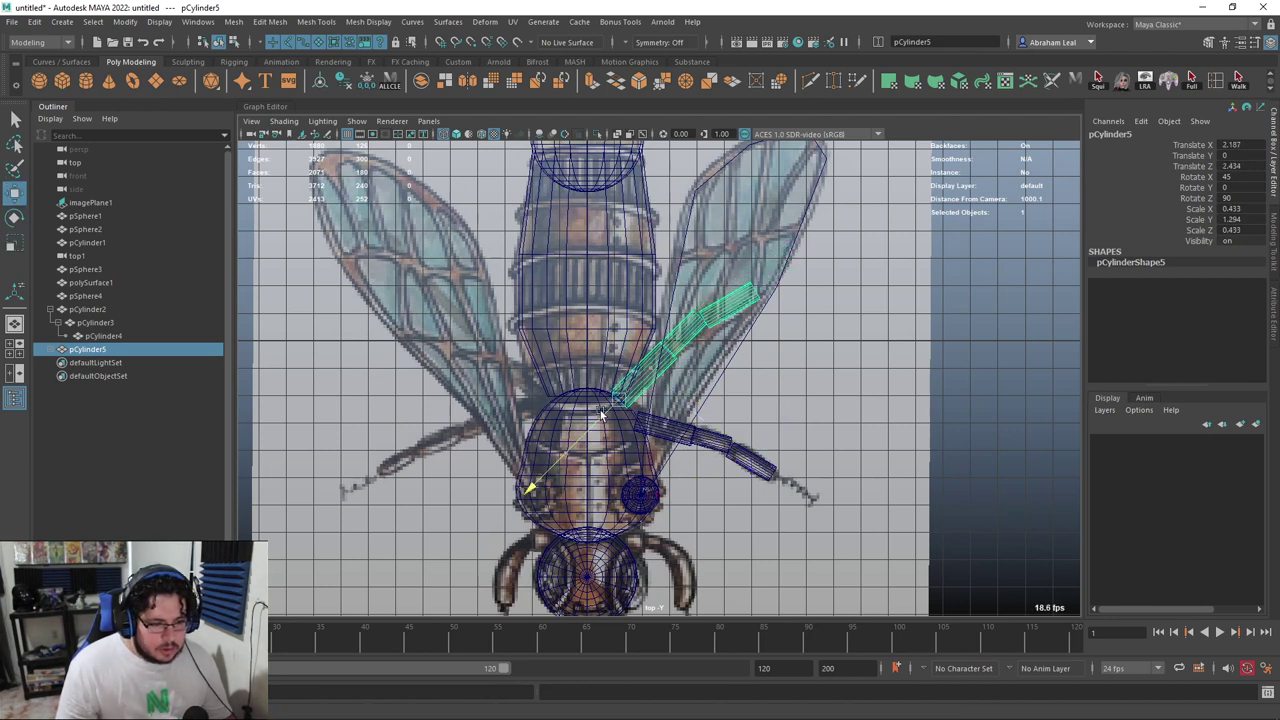
Duplicate the hind leg and move the copy forward to beside the head
scroll(786, 383, down, 1)
alt+middle_drag(771, 428, 761, 293)
scroll(786, 383, up, 2)
scroll(761, 295, up, 1)
key(ctrl+d)
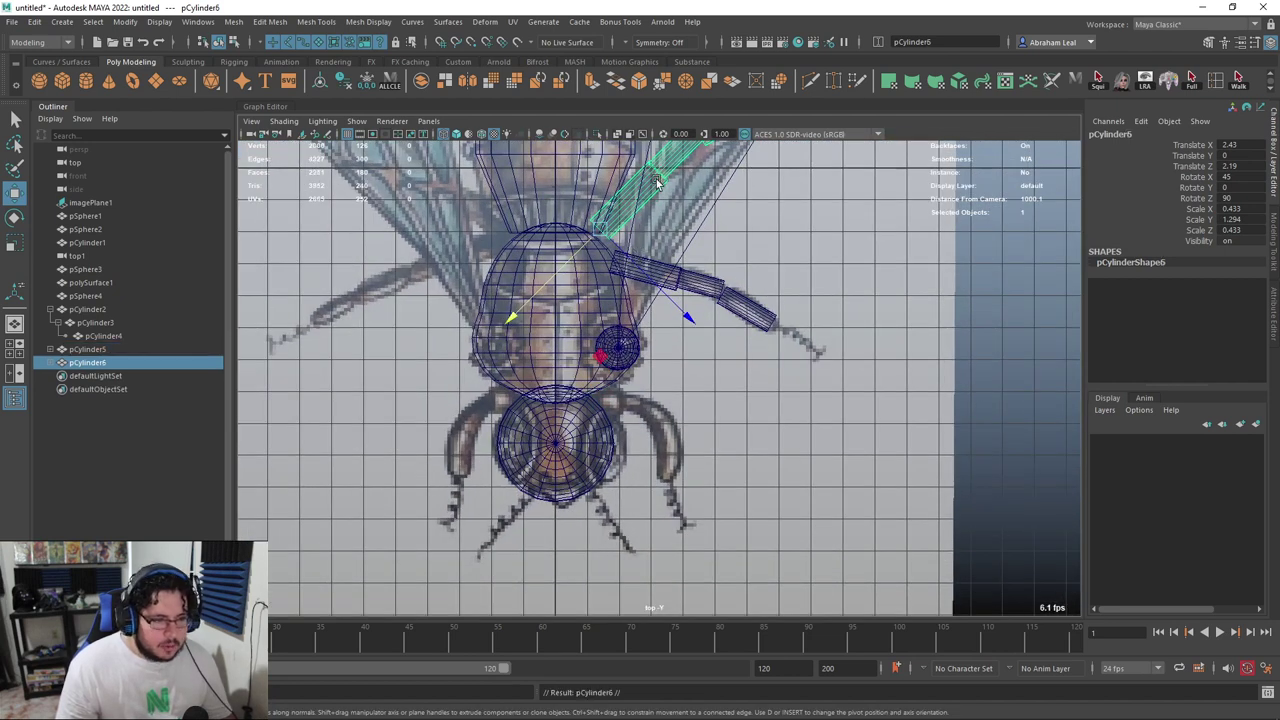
drag(590, 313, 546, 415)
Scale the front leg to Scale Y about 0.684, set Rotate X to -15, and place it at Translate X about 2.418 and Z about 7.366
key(r)
key(e)
drag(669, 297, 710, 427)
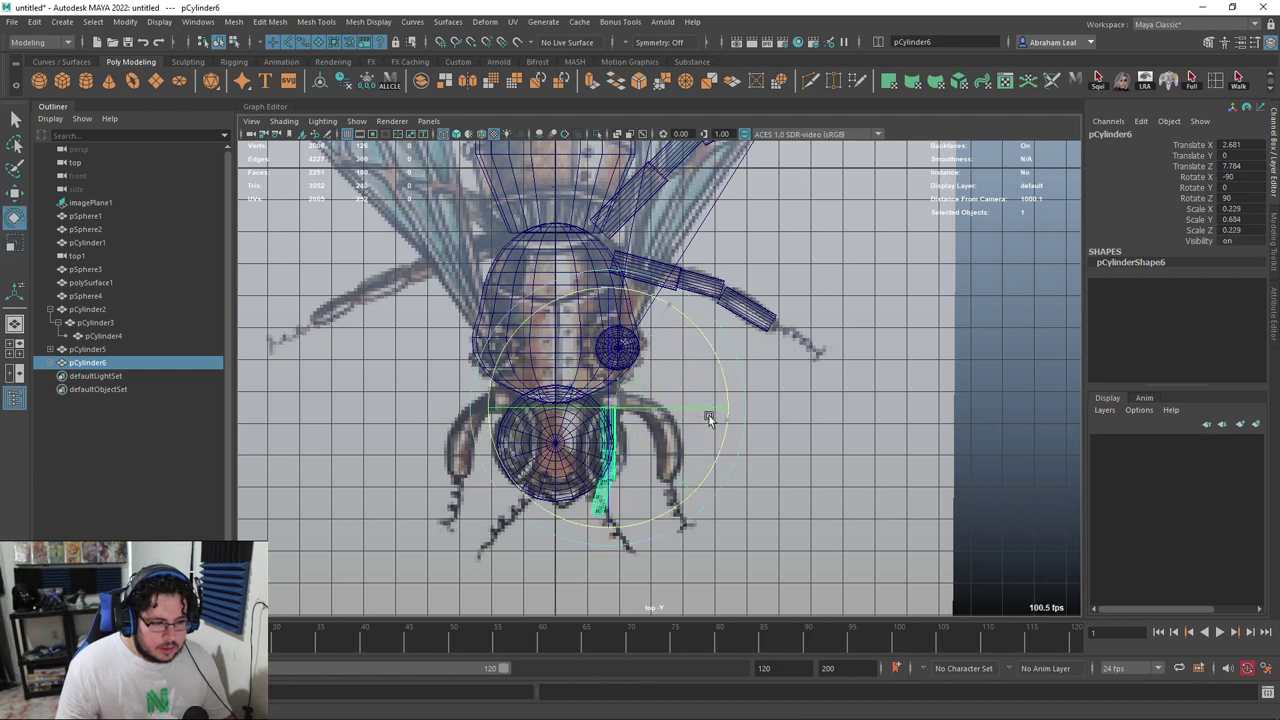
scroll(640, 400, up, 2)
key(w)
drag(610, 425, 577, 402)
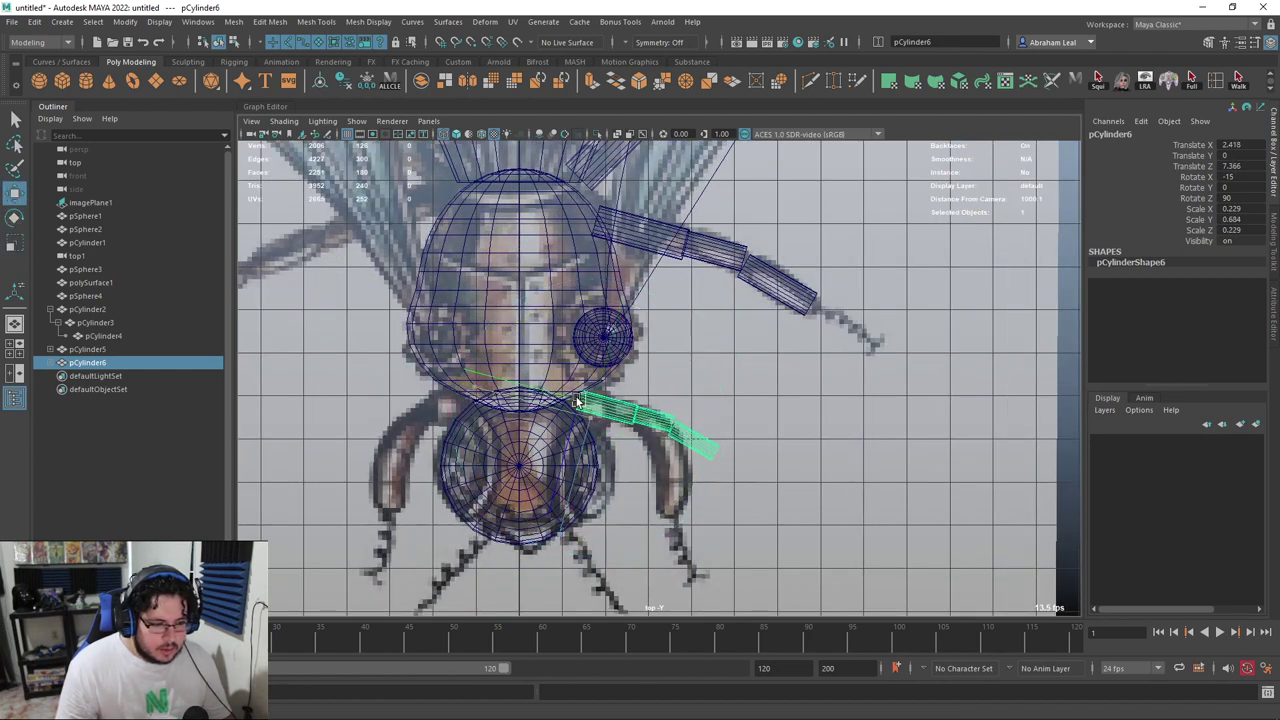
Try to bend the front leg by rotating its second segment 45 degrees, and deselect it
click(786, 400)
click(655, 432)
key(e)
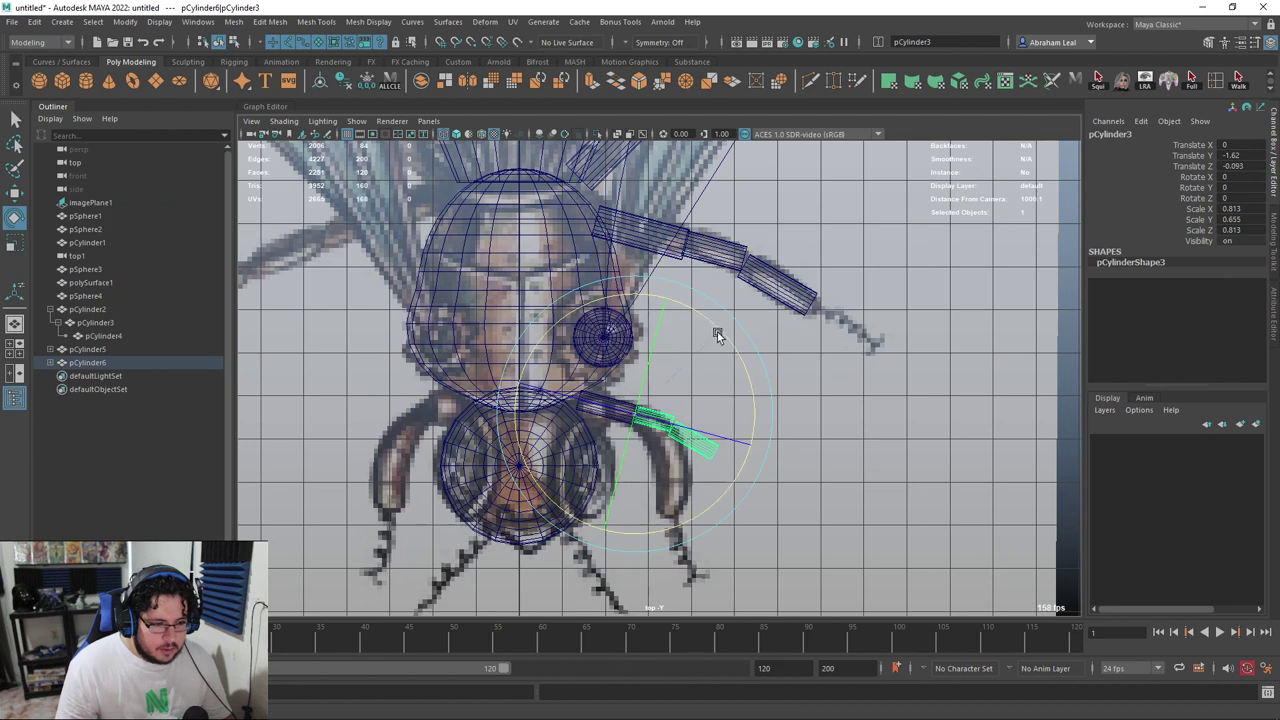
drag(731, 370, 733, 382)
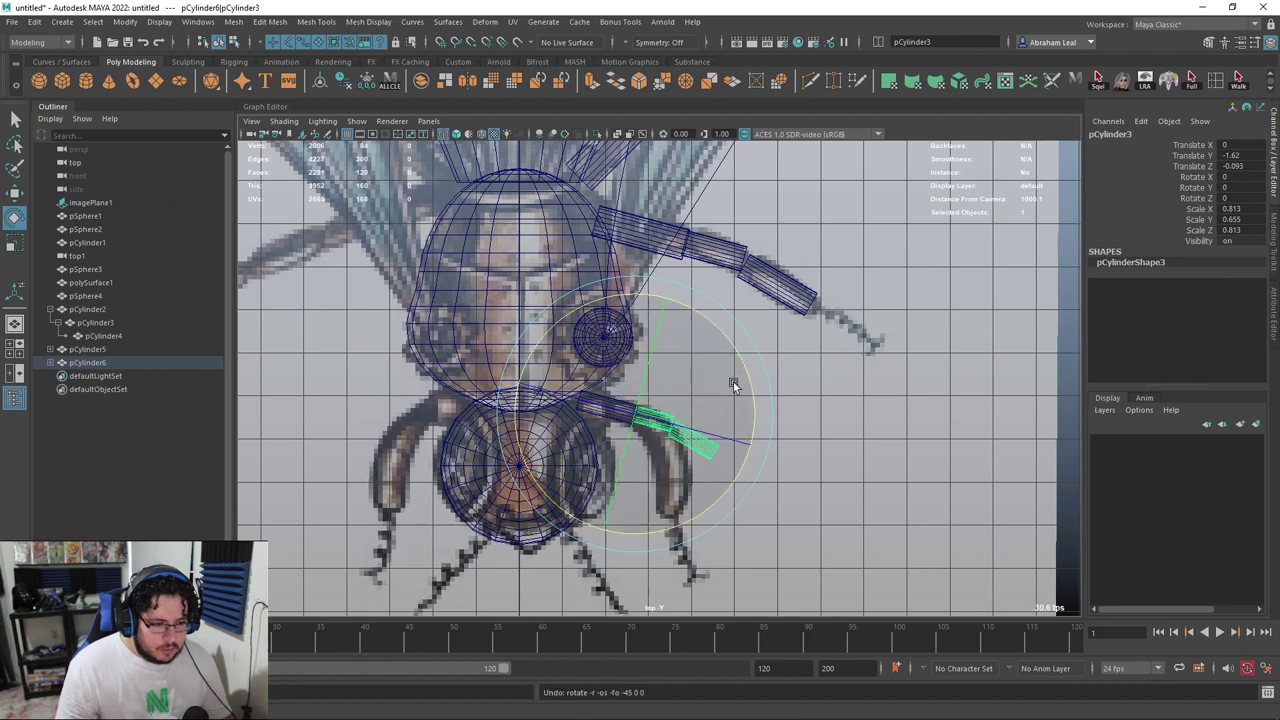
click(830, 385)
click(740, 272)
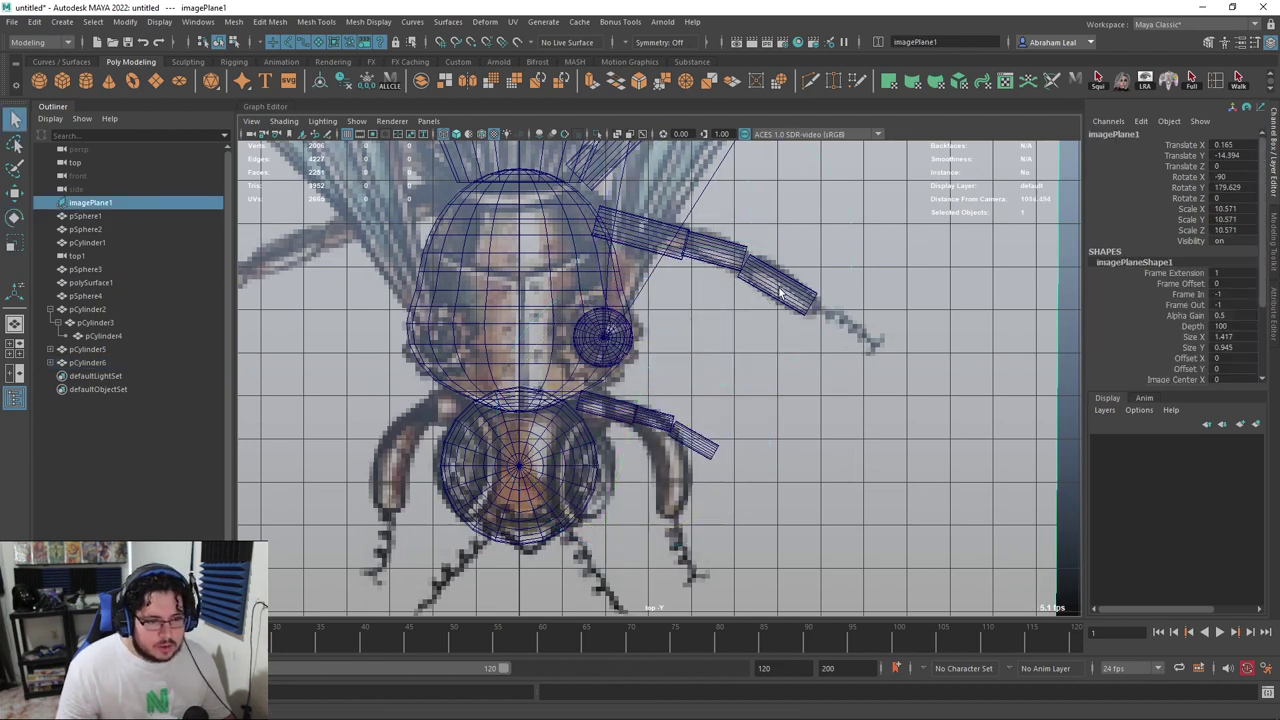
Freeze all transformations on the middle leg's three segments
drag(1192, 145, 1184, 246)
right_click(1187, 223)
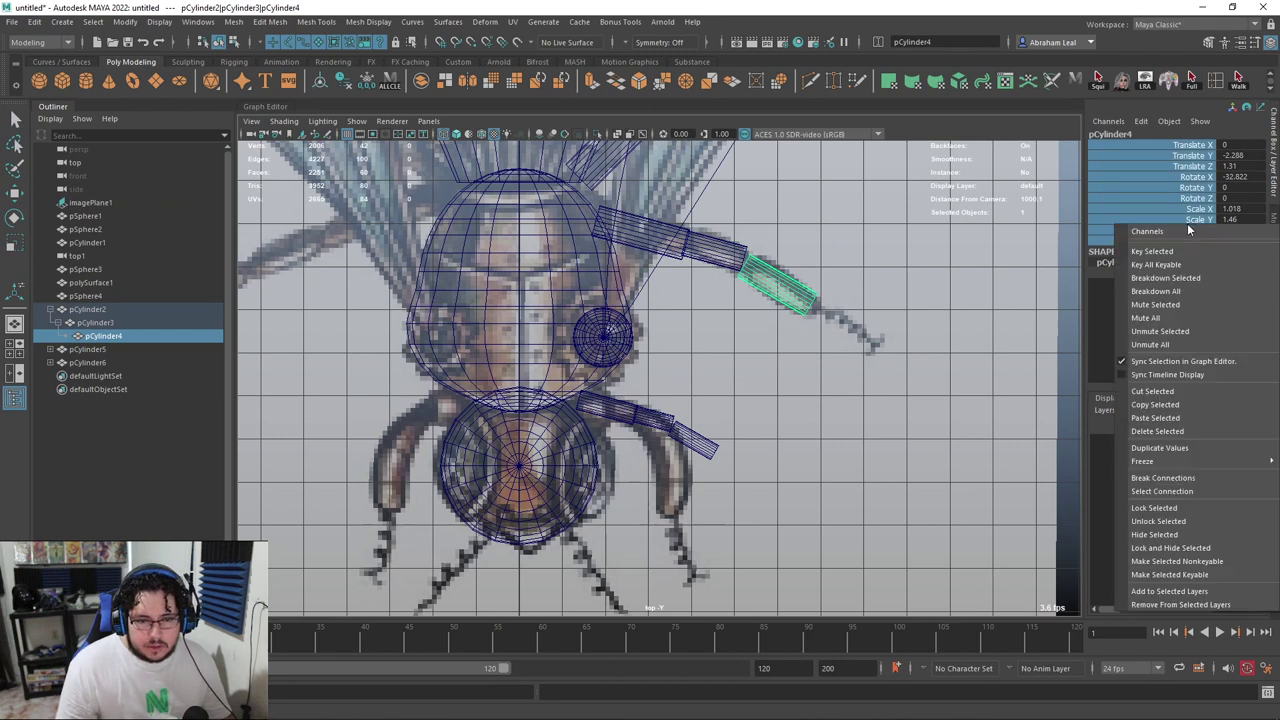
mouse_move(1130, 462)
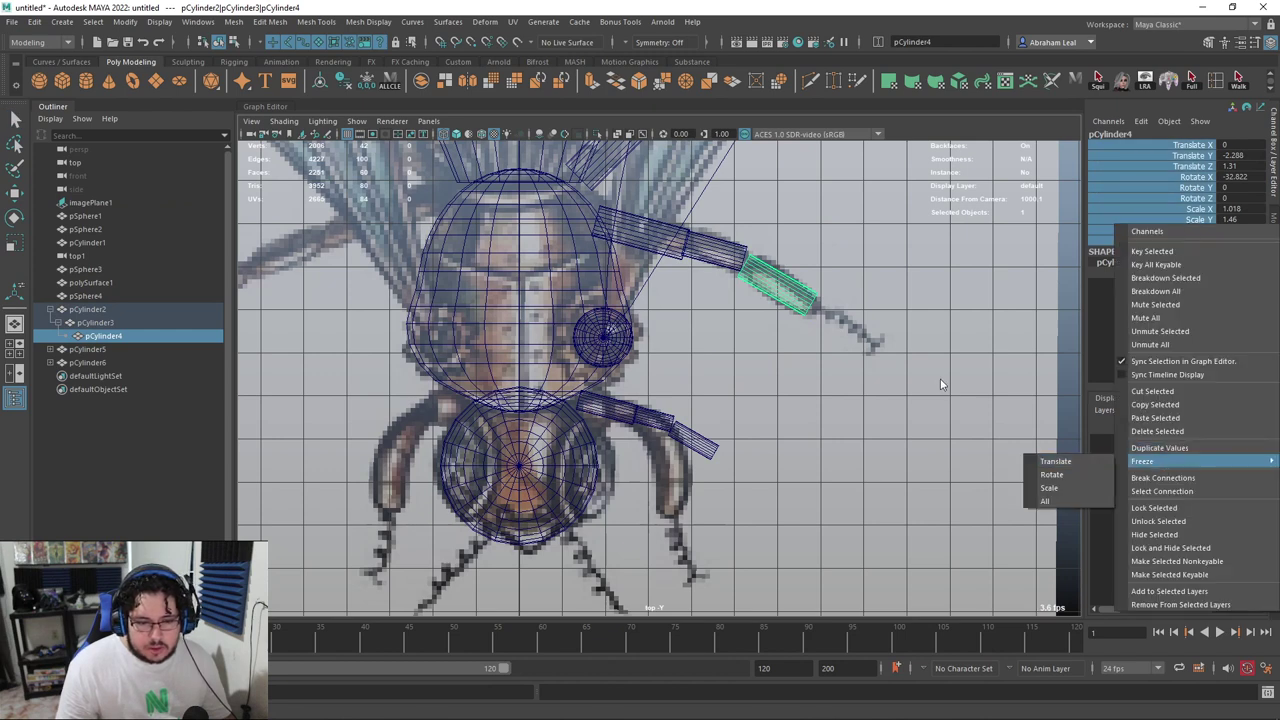
click(940, 384)
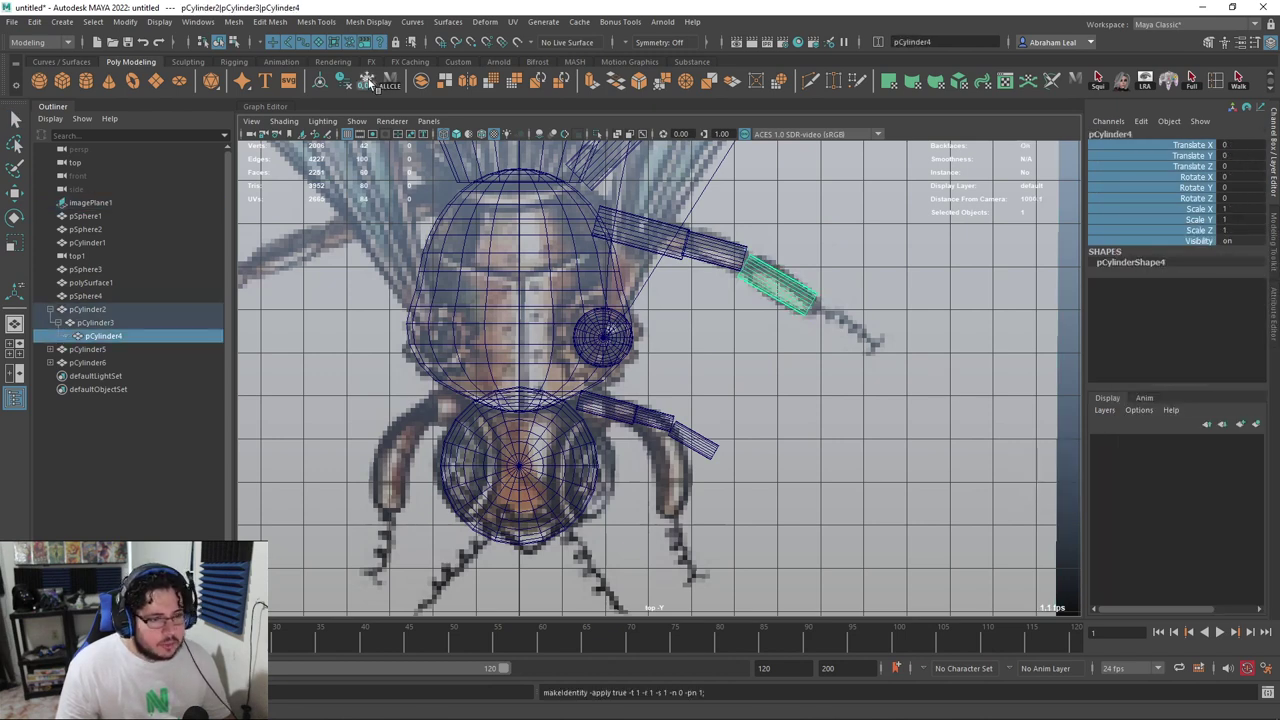
key(Up)
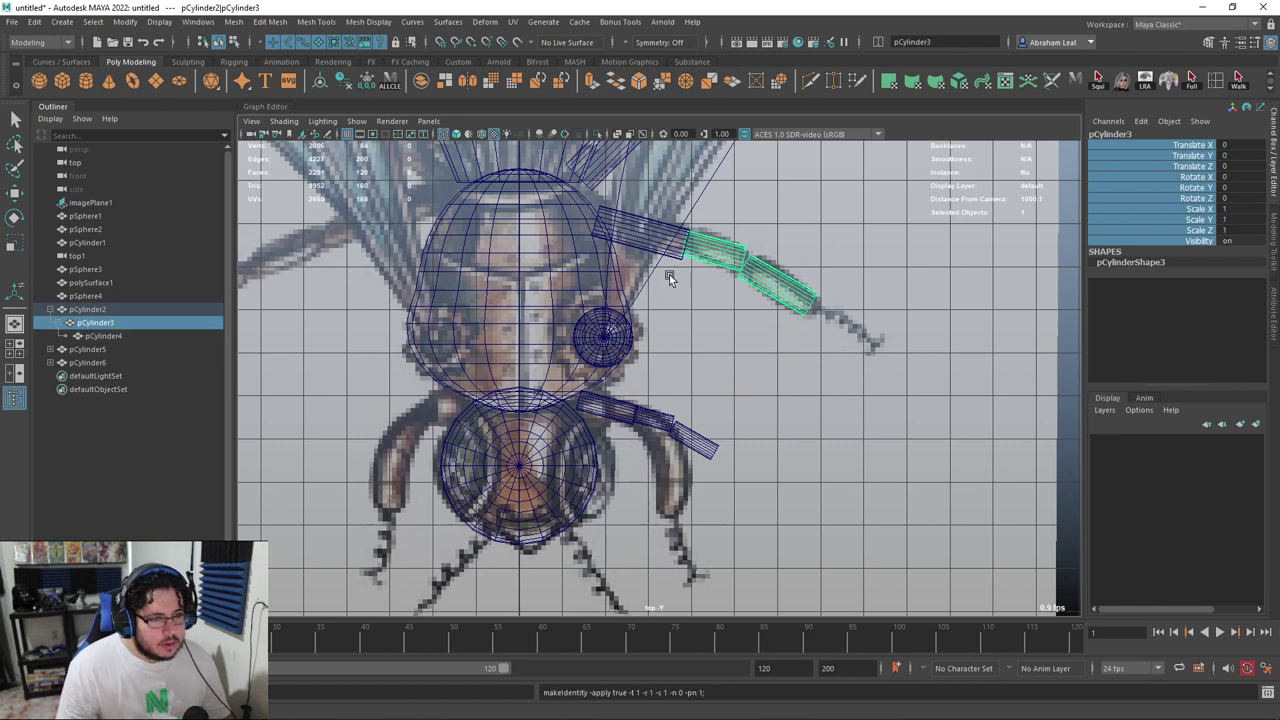
key(Up)
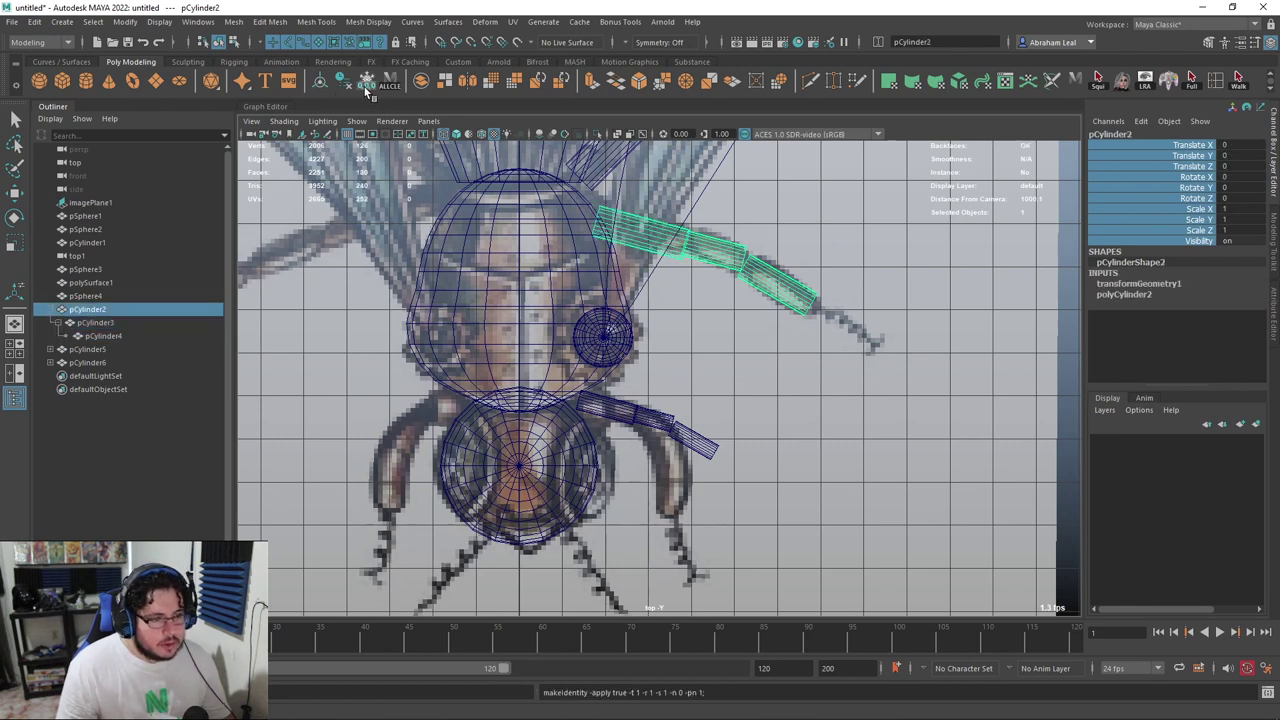
Freeze the transformations on the front leg's second segment and its base segment
click(680, 277)
click(638, 429)
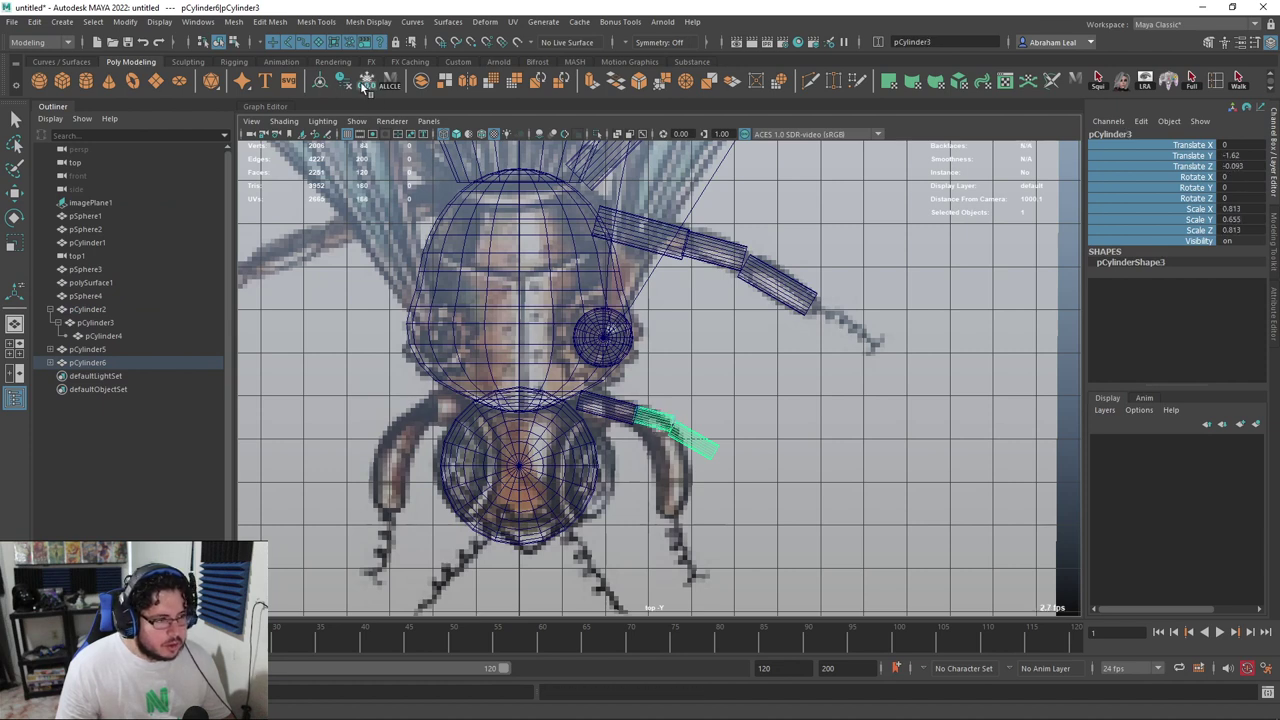
click(615, 411)
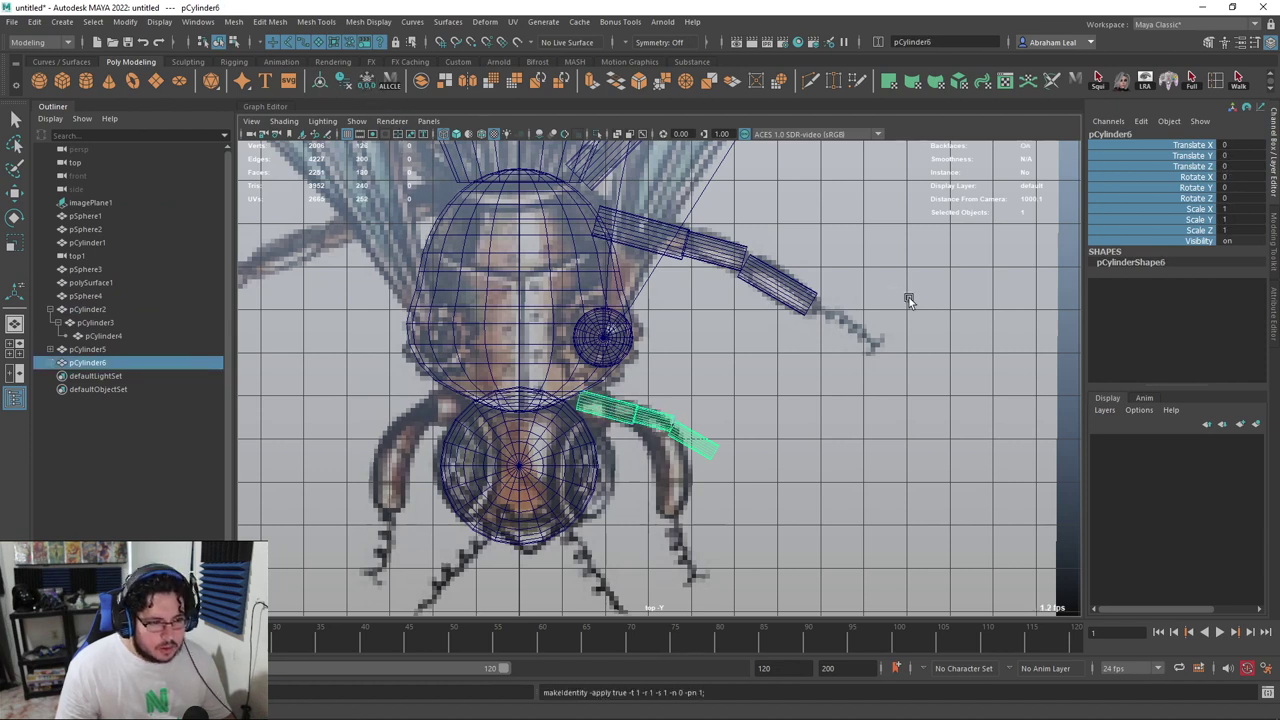
click(695, 250)
Bend the front leg along the reference by setting its second and third segments to Rotate Y -30
click(645, 428)
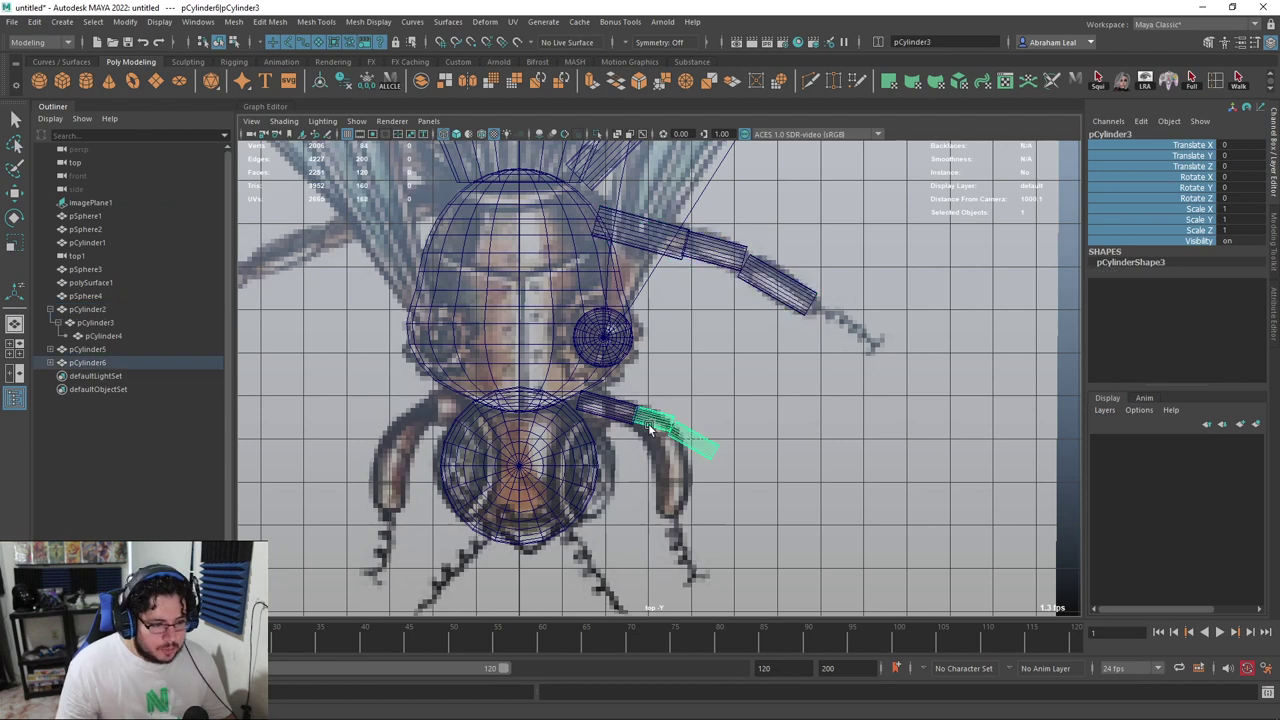
key(e)
drag(715, 338, 740, 400)
key(ctrl+z)
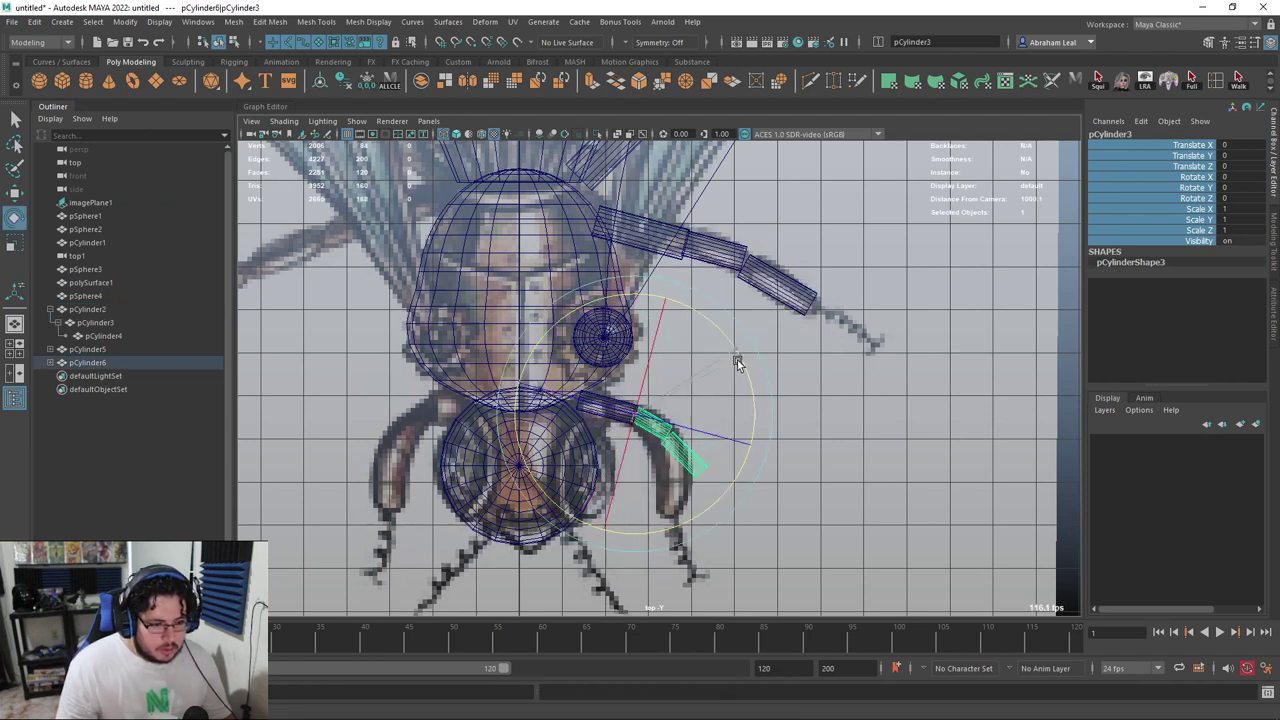
click(686, 480)
click(680, 476)
drag(773, 404, 773, 453)
Set the Scale tool's axis orientation to Object and lengthen the front leg's last segment to Scale X about 1.361
key(r)
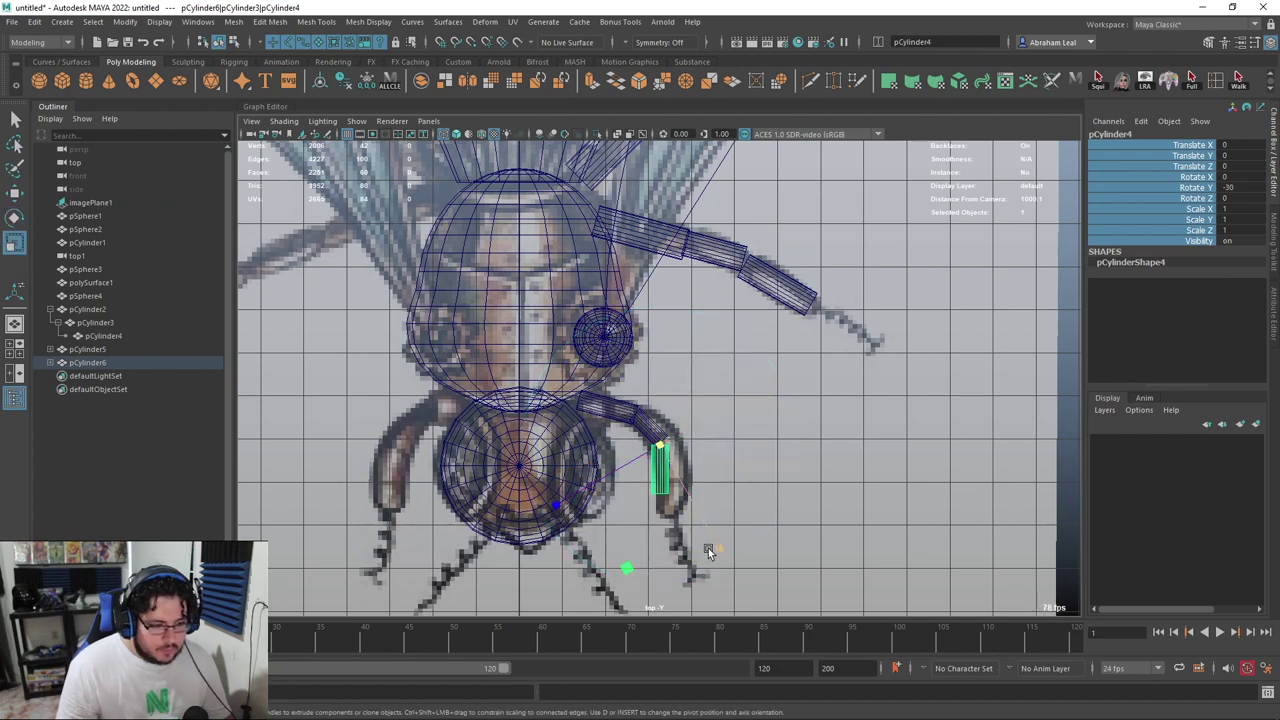
key(e)
click(668, 483)
key(r)
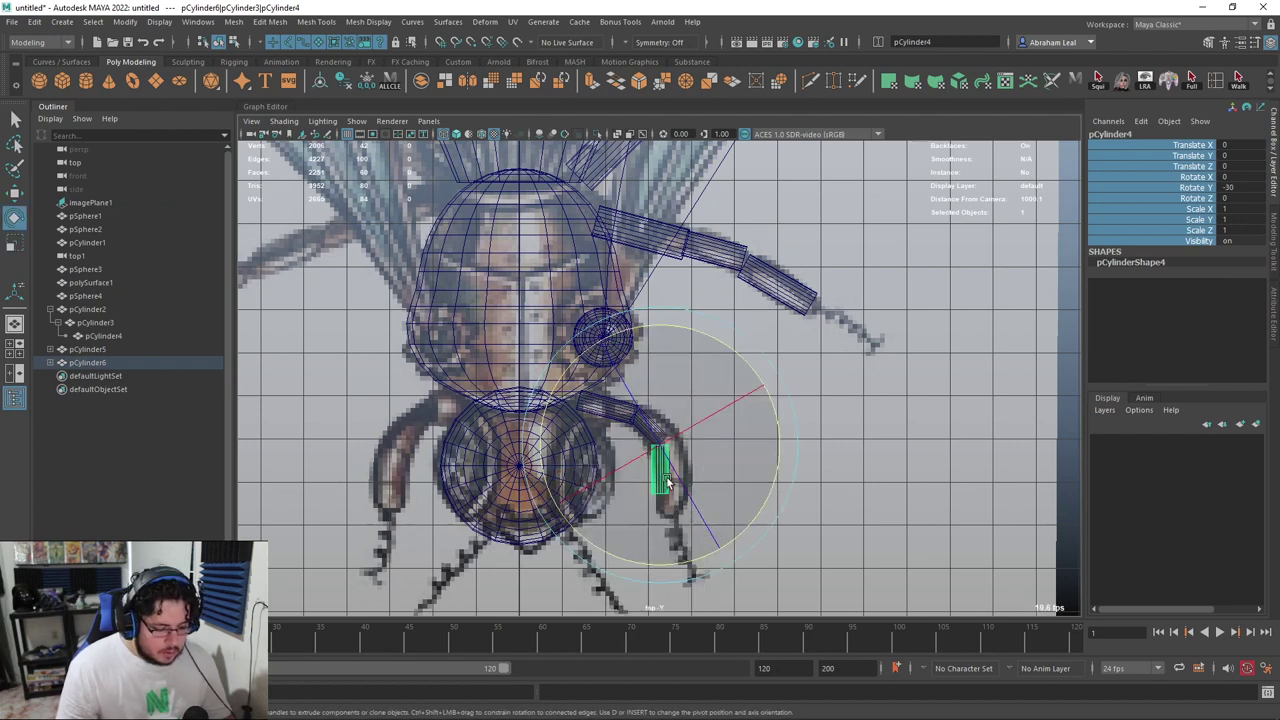
click(668, 483)
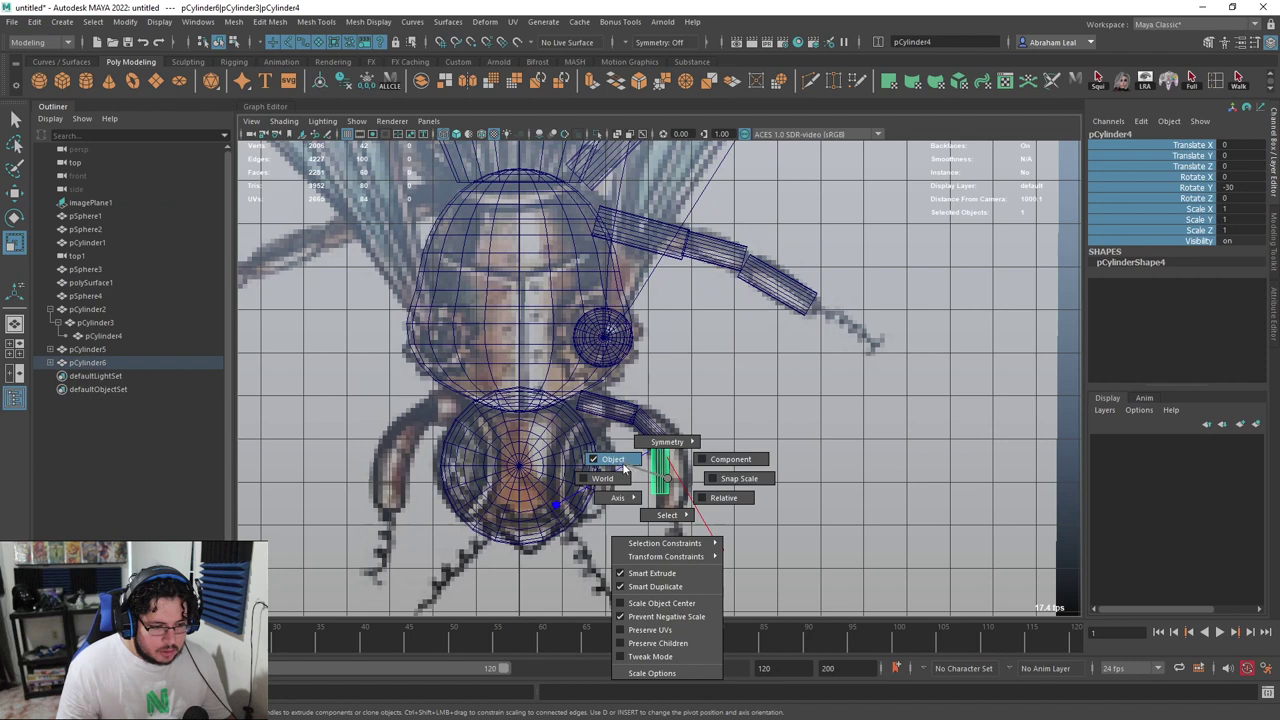
click(622, 463)
key(r)
click(664, 475)
key(e)
click(664, 477)
key(r)
drag(722, 553, 733, 586)
click(726, 411)
Show the perspective view with textured shading and lower the three legs together along the body
alt+middle_drag(850, 355, 844, 415)
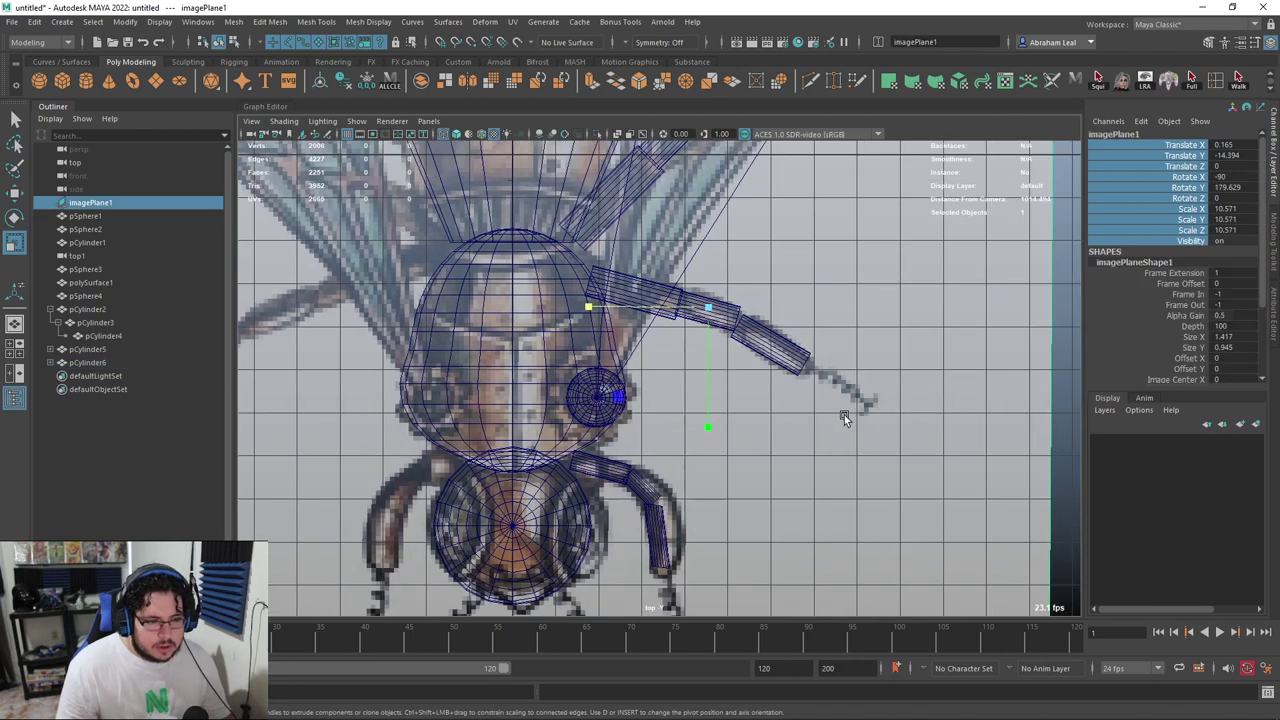
key(space)
click(844, 415)
key(6)
alt+drag(884, 415, 654, 337)
scroll(654, 337, up, 4)
key(q)
click(652, 296)
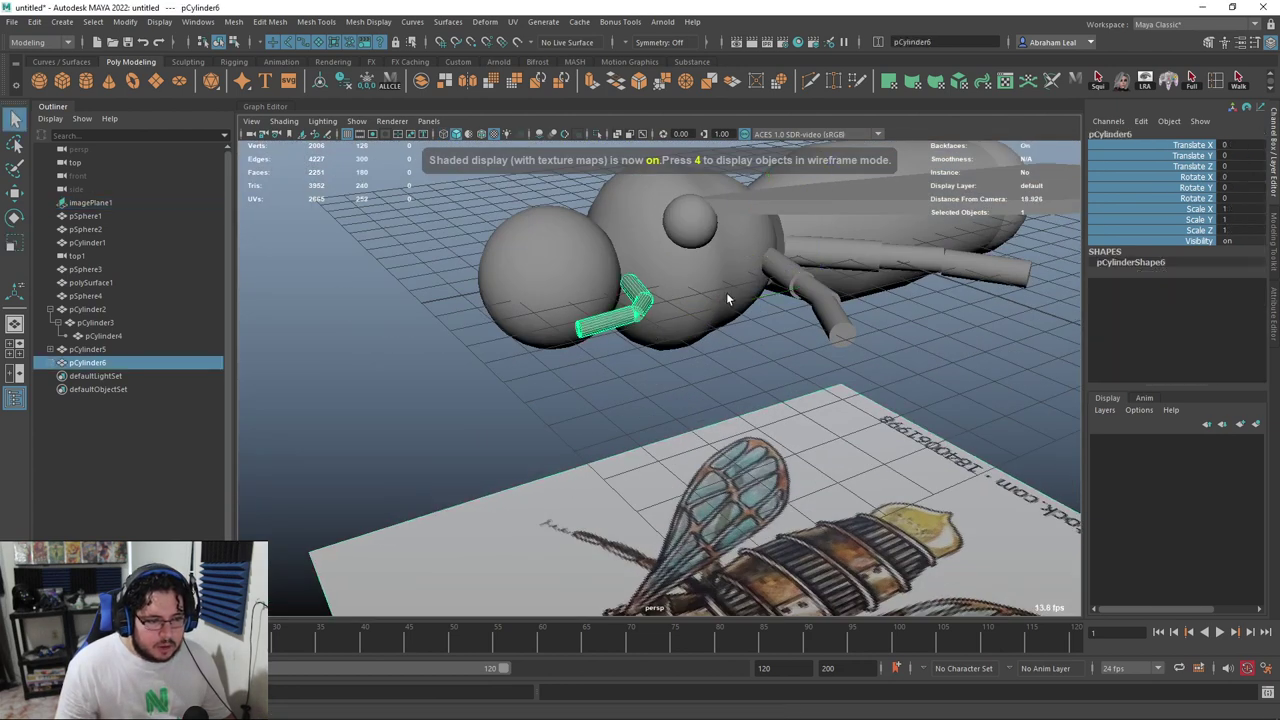
shift+click(776, 267)
shift+click(808, 254)
alt+drag(808, 308, 790, 257)
key(w)
key(ctrl+z)
drag(809, 154, 804, 199)
Rotate the front leg downward beside the head and deselect it
alt+drag(762, 300, 638, 342)
scroll(618, 388, up, 3)
click(612, 285)
key(e)
drag(571, 187, 551, 203)
click(846, 246)
alt+drag(846, 246, 803, 282)
click(803, 282)
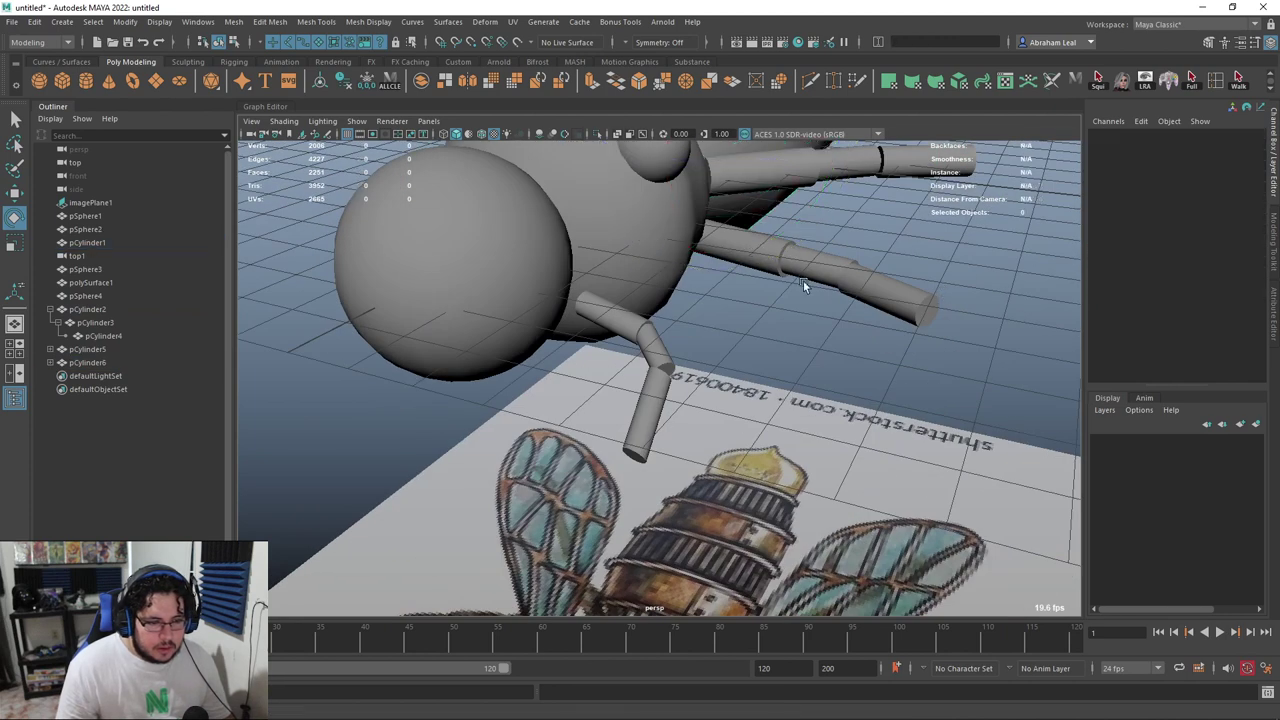
Bend the middle leg's outer segments downward below the thorax and deselect them
click(800, 265)
key(Down)
key(Down)
drag(915, 326, 757, 308)
mouse_move(692, 275)
alt+mouse_down()
mouse_move(707, 294)
mouse_move(700, 284)
alt+mouse_up()
drag(697, 280, 741, 278)
key(ctrl+z)
click(490, 290)
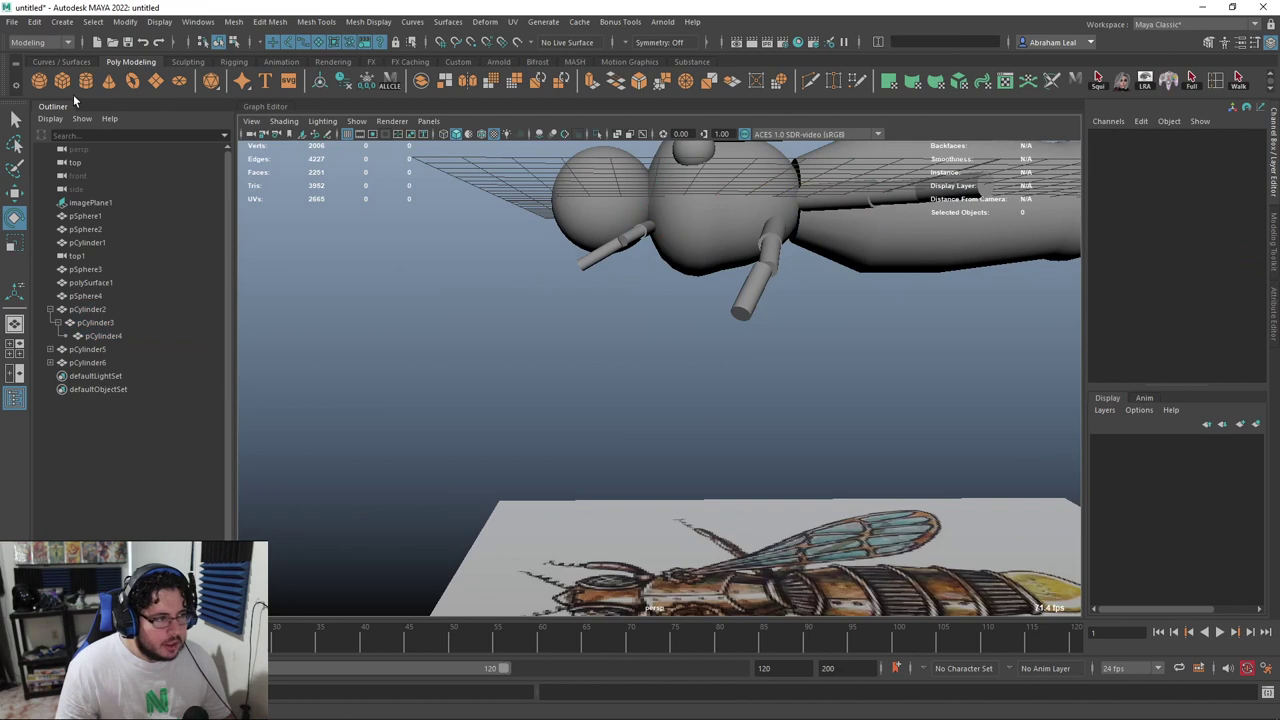
click(155, 84)
key(r)
drag(855, 200, 955, 200)
key(w)
key(r)
alt+drag(855, 201, 871, 357)
key(Delete)
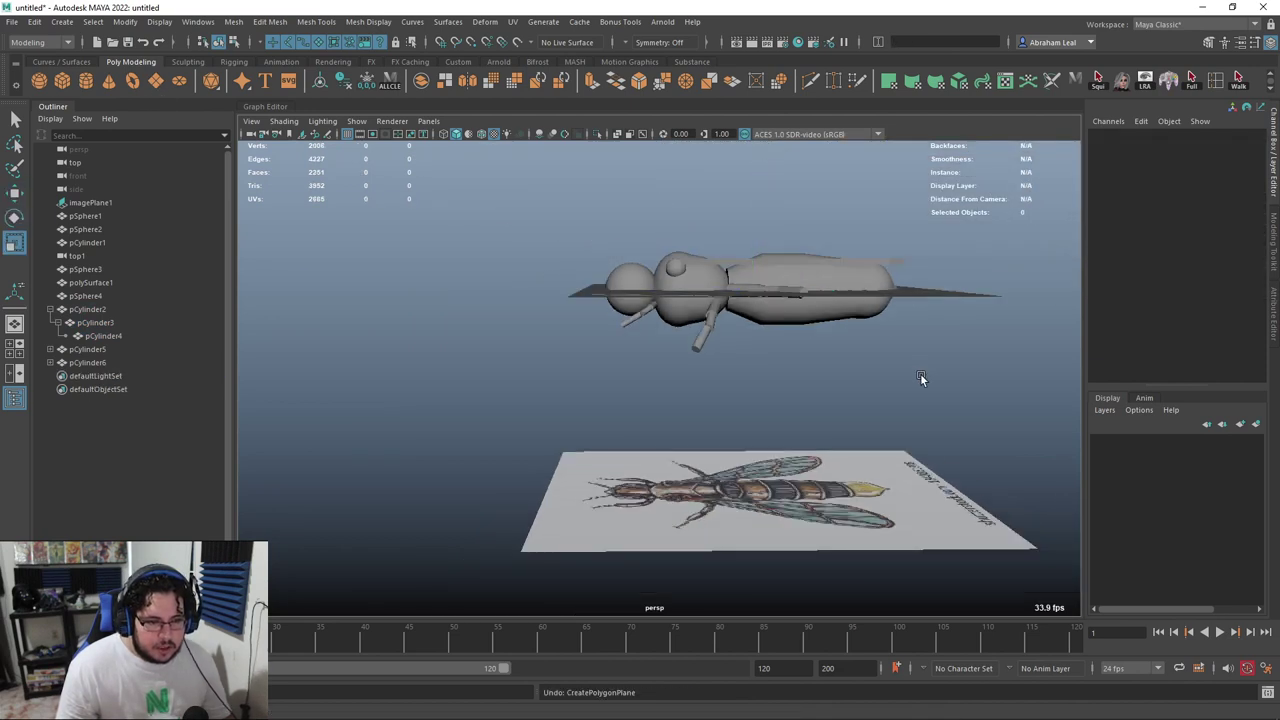
Group all of the bee's parts without the reference image and raise the group above the grid
drag(972, 195, 533, 416)
key(w)
alt+middle_drag(716, 349, 729, 409)
scroll(650, 338, up, 5)
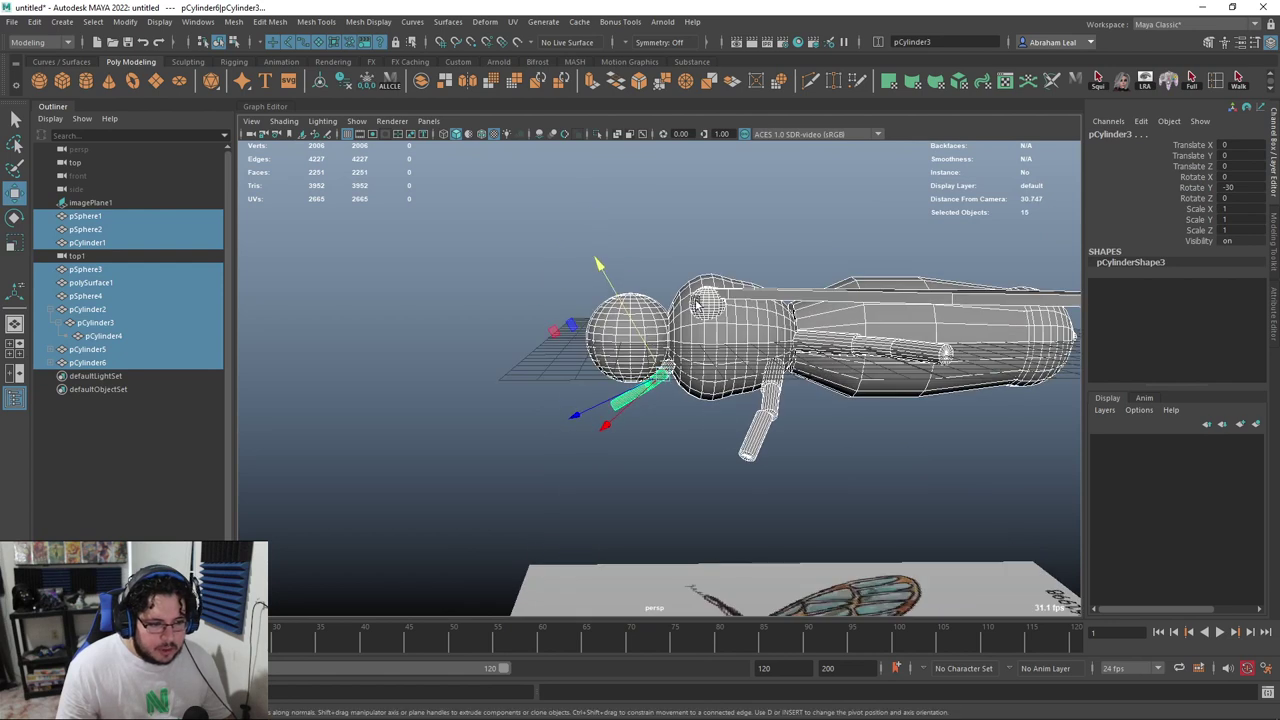
ctrl+shift+right_click(695, 343)
click(627, 342)
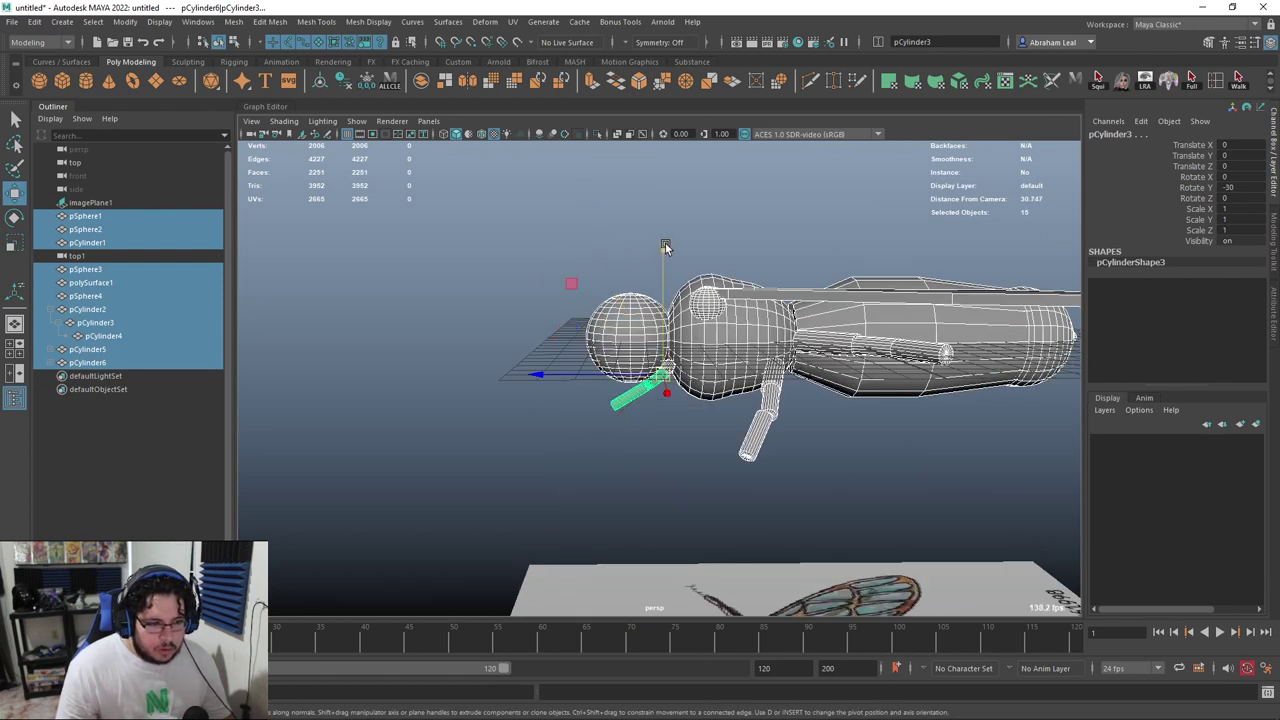
drag(665, 247, 666, 120)
key(ctrl+z)
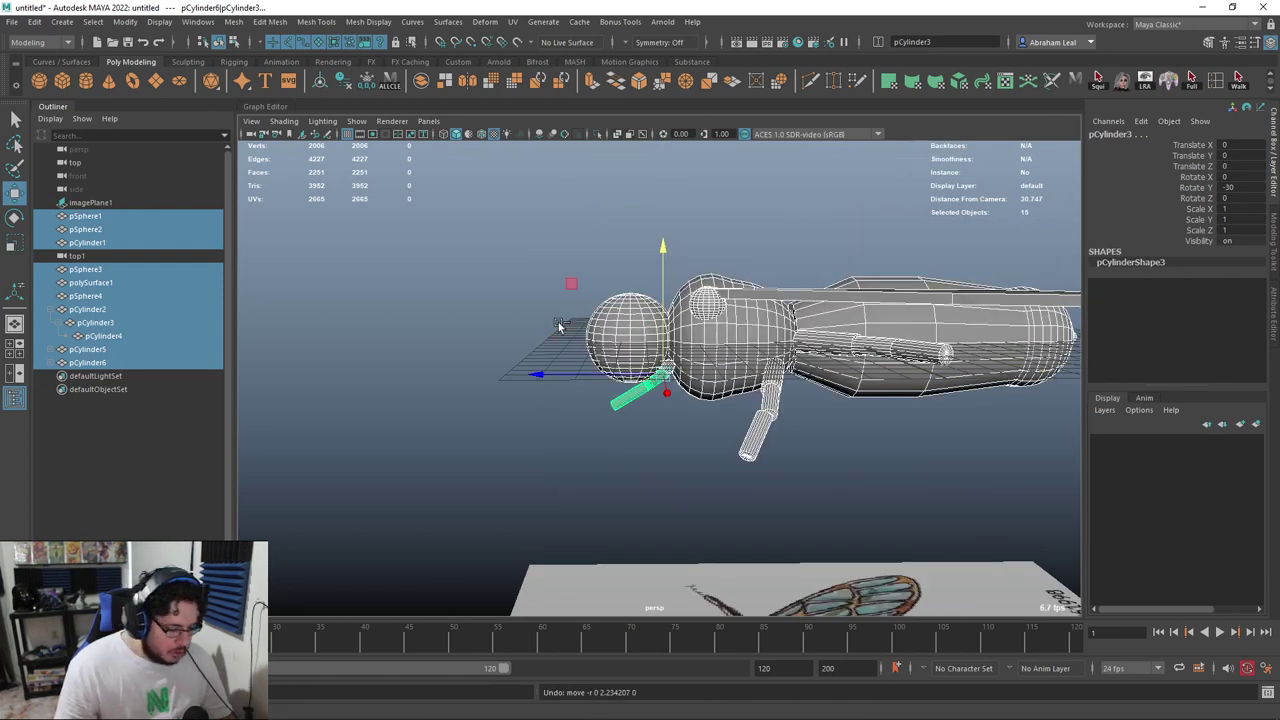
key(ctrl+g)
drag(841, 232, 831, 150)
alt+drag(831, 150, 630, 207)
scroll(848, 239, up, 3)
click(650, 237)
key(e)
drag(656, 260, 551, 283)
key(ctrl+z)
click(551, 283)
click(685, 240)
key(w)
click(675, 244)
key(e)
drag(720, 259, 660, 220)
key(ctrl+z)
key(ctrl+z)
Rotate the front leg from its base segment so that it hangs down below the head
key(q)
click(620, 292)
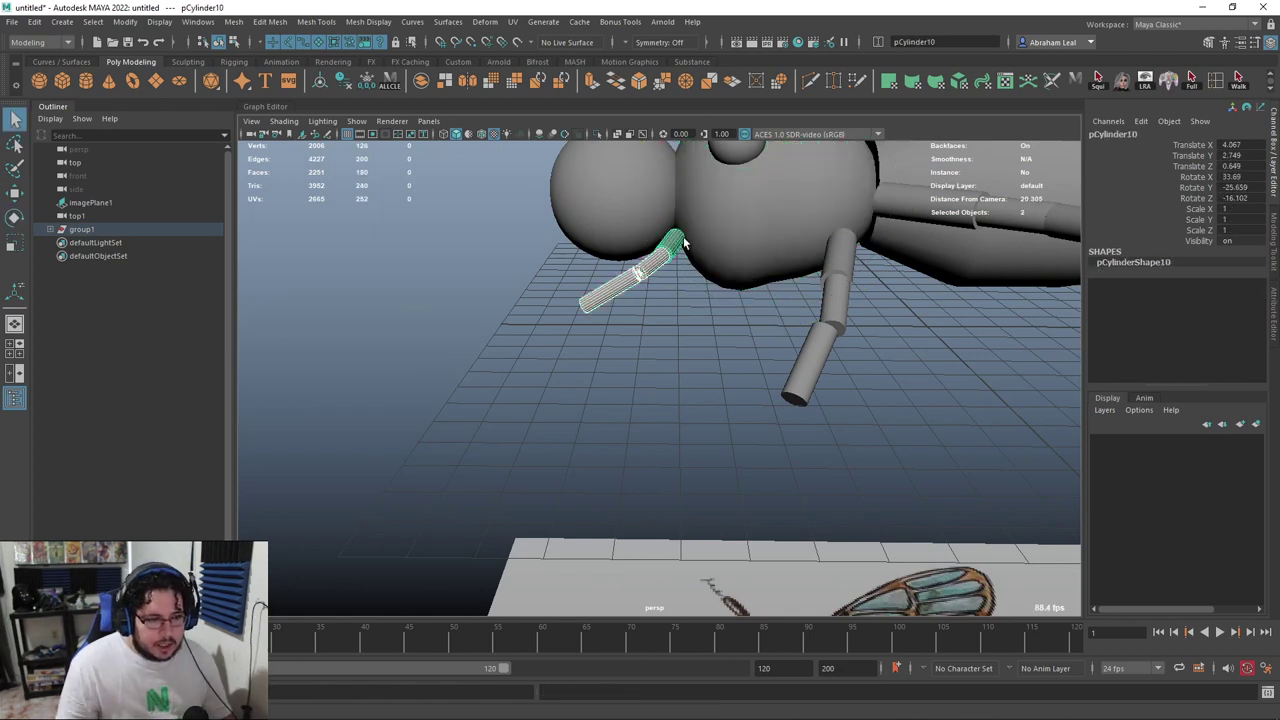
click(683, 238)
key(e)
drag(728, 231, 787, 233)
drag(665, 258, 664, 307)
Parent the hind leg's outer segments to its base segment
click(698, 246)
key(q)
click(822, 258)
shift+click(742, 253)
shift+click(697, 249)
key(p)
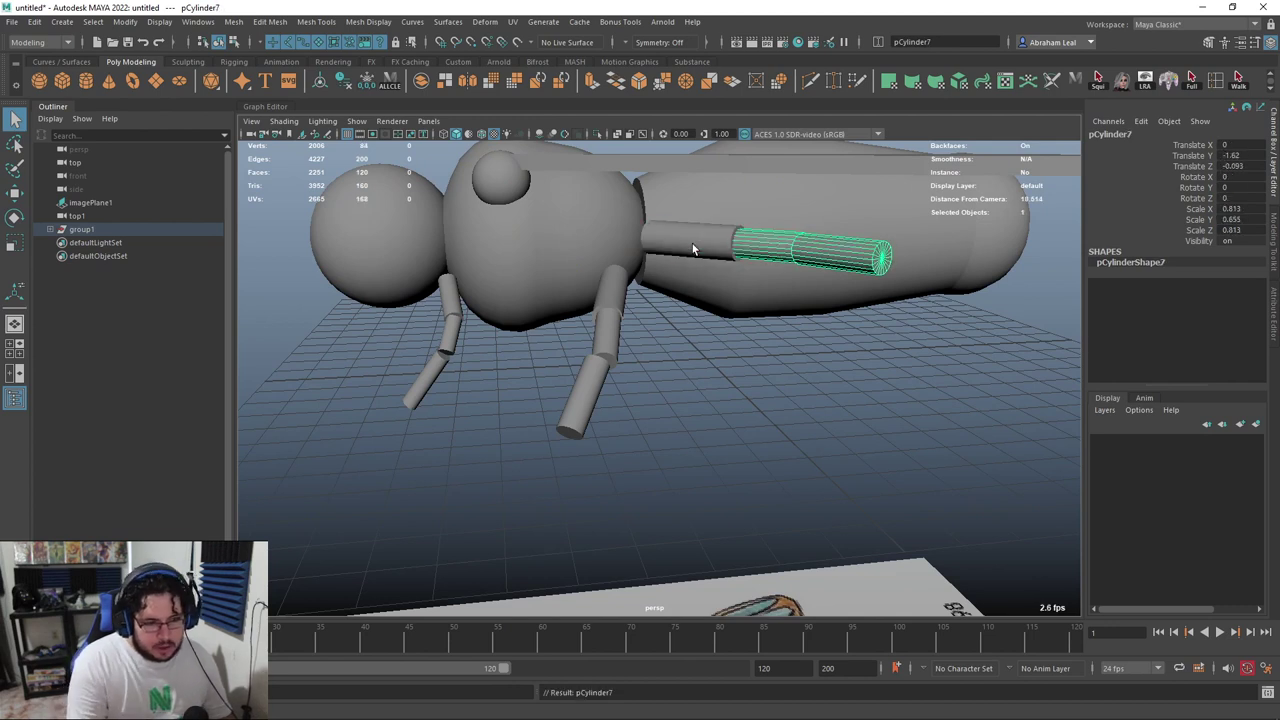
Rotate the hind leg outward and downward from the thorax and deselect it
key(e)
drag(693, 249, 549, 273)
drag(628, 293, 768, 315)
click(550, 272)
scroll(550, 272, down, 5)
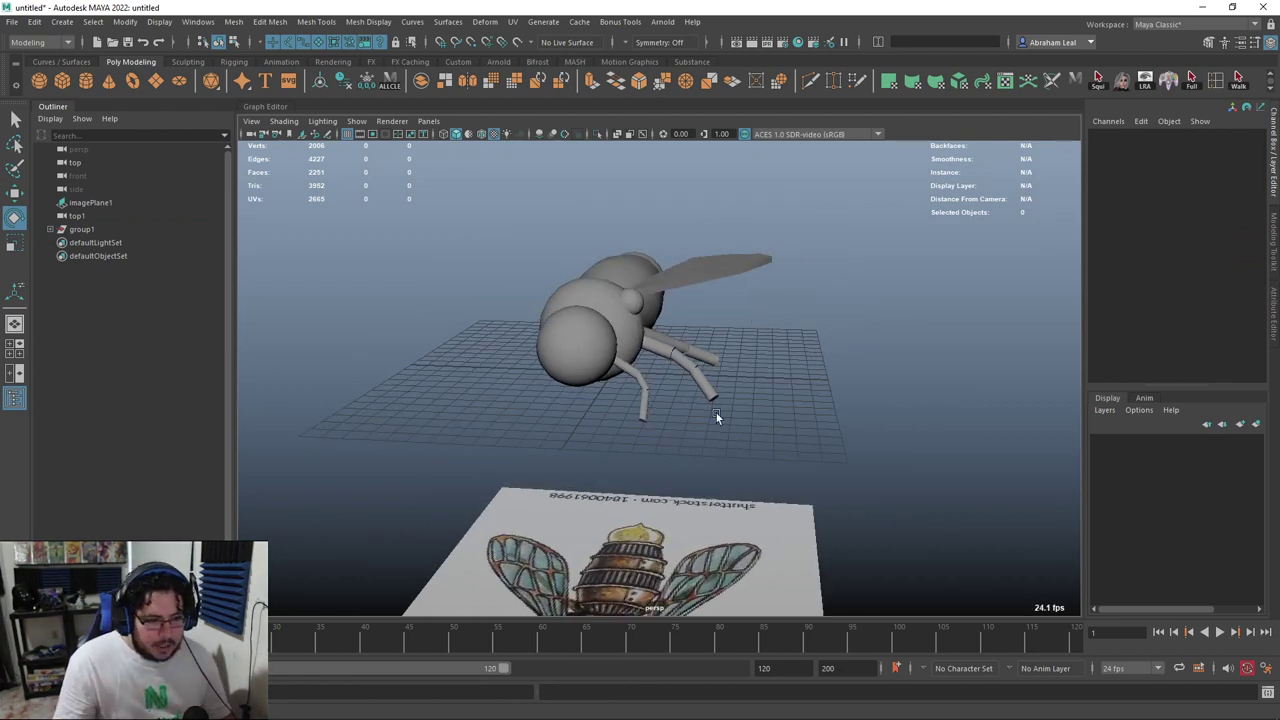
alt+drag(716, 413, 726, 397)
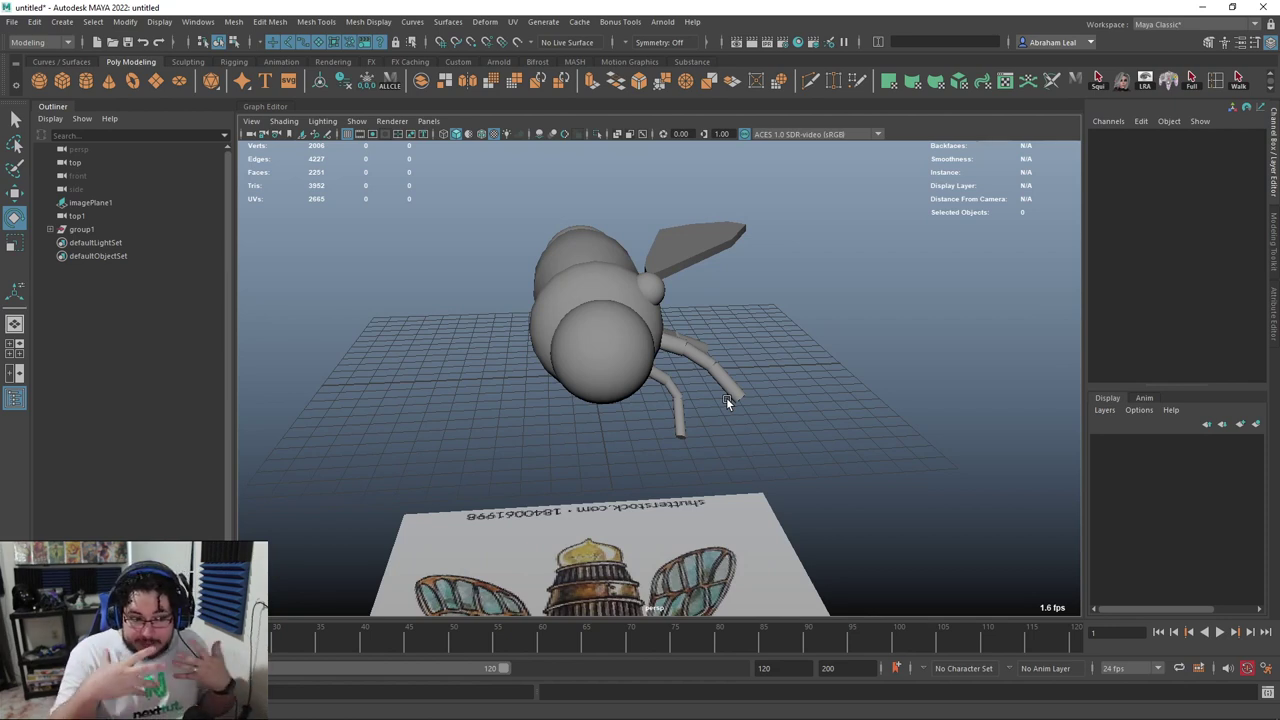
alt+drag(726, 397, 586, 367)
alt+drag(672, 467, 697, 282)
Set the Mirror options to axis position World and axis X, and apply them to all segments of the three legs
scroll(710, 289, up, 4)
key(q)
alt+middle_drag(656, 201, 633, 269)
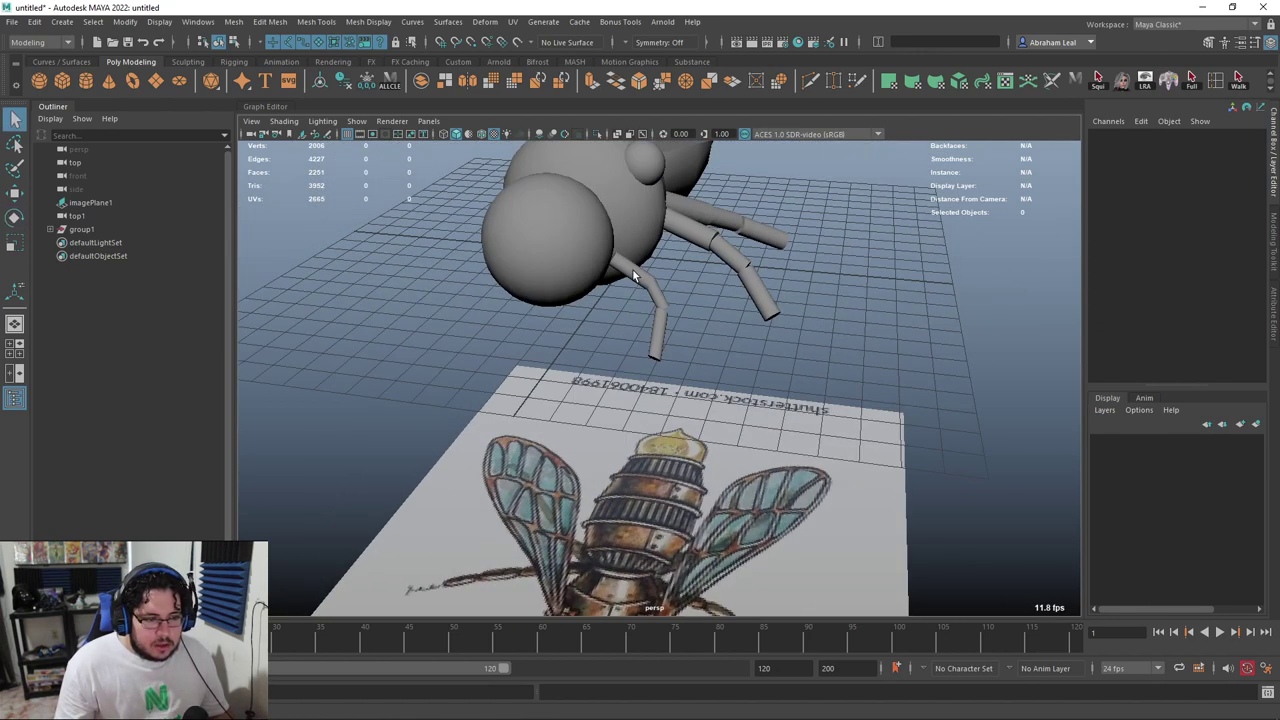
click(633, 269)
shift+click(683, 226)
shift+click(746, 219)
shift+drag(742, 208, 714, 316)
shift+click(697, 236)
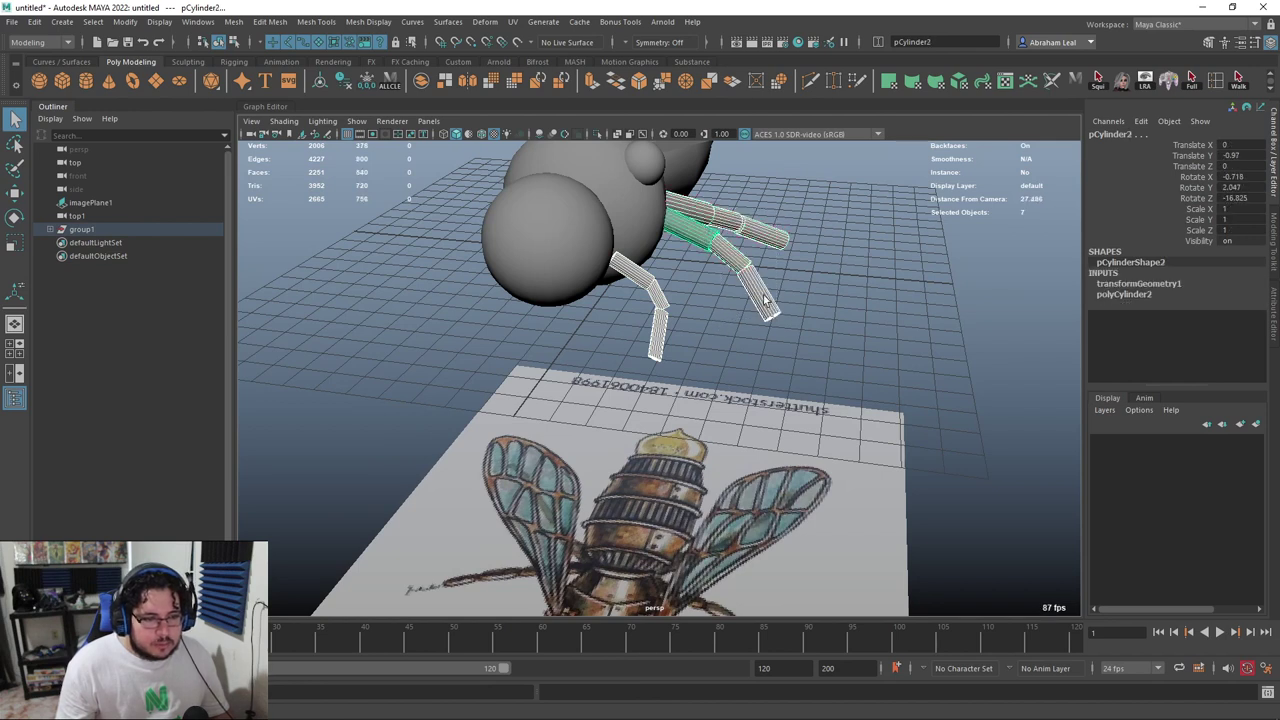
shift+right_click(695, 237)
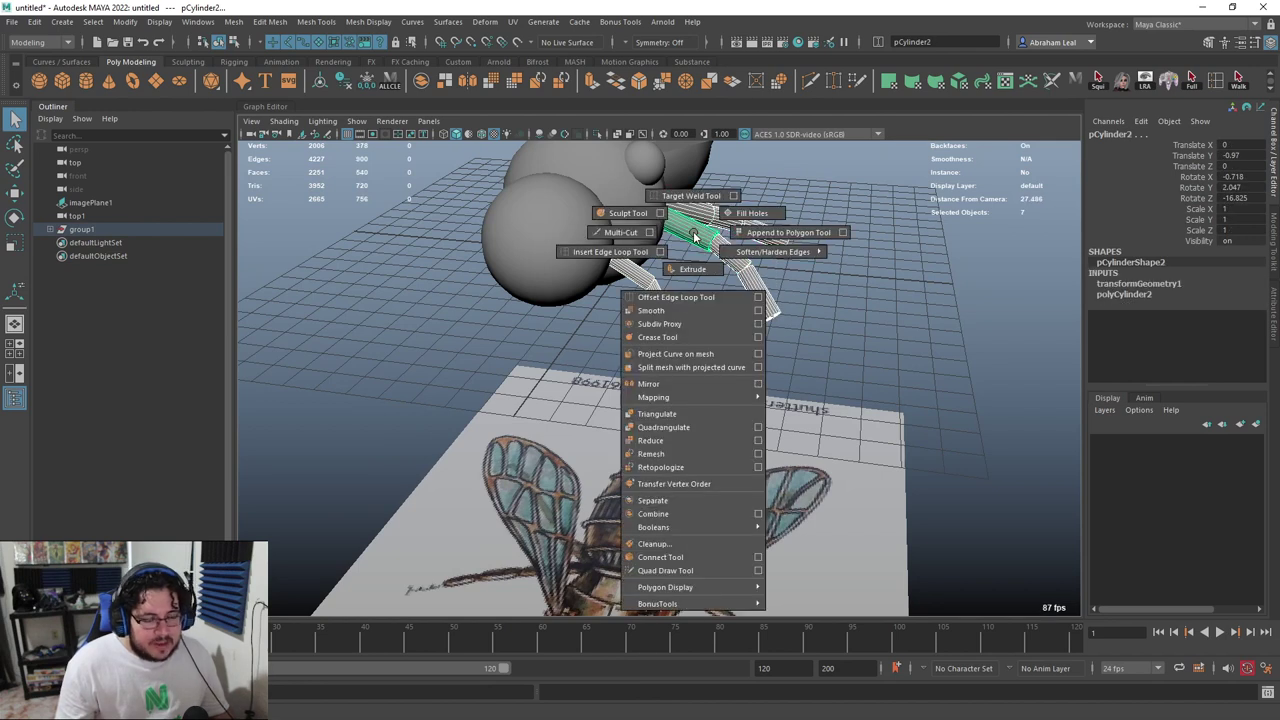
click(758, 386)
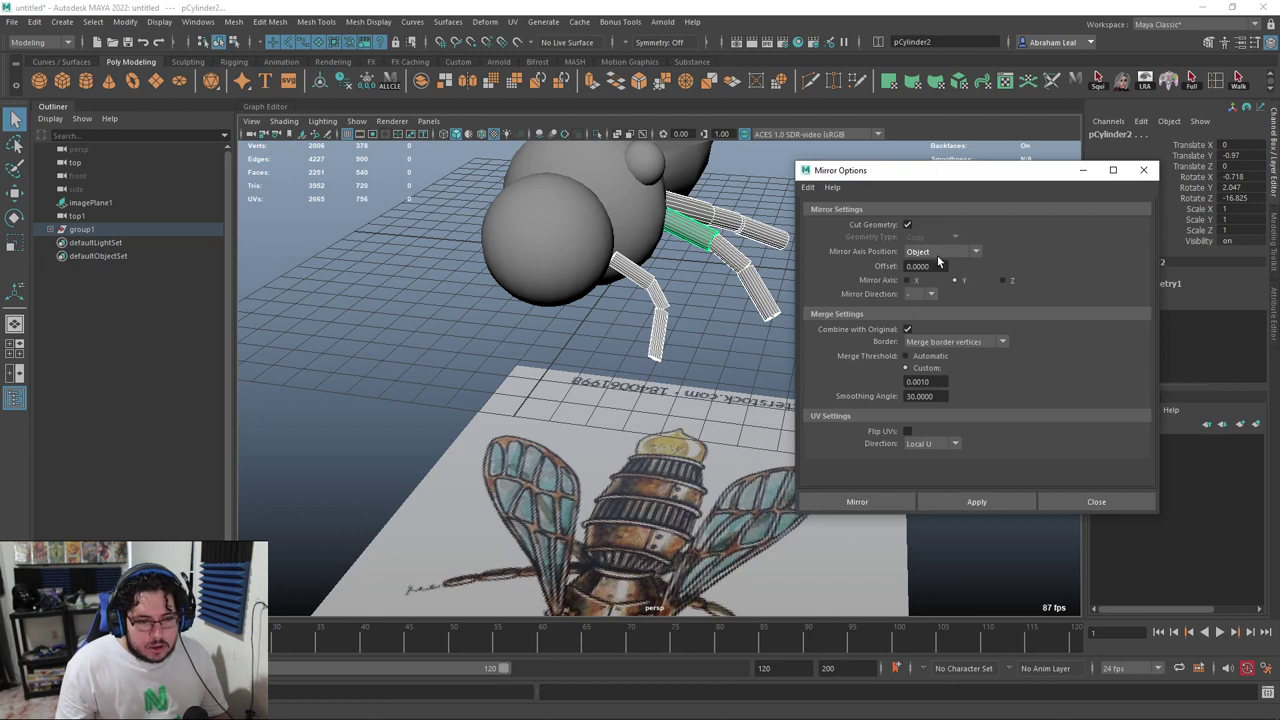
click(959, 503)
Check the mirrored legs and undo the mirroring
click(737, 360)
alt+drag(737, 360, 704, 239)
click(745, 255)
alt+drag(653, 316, 780, 341)
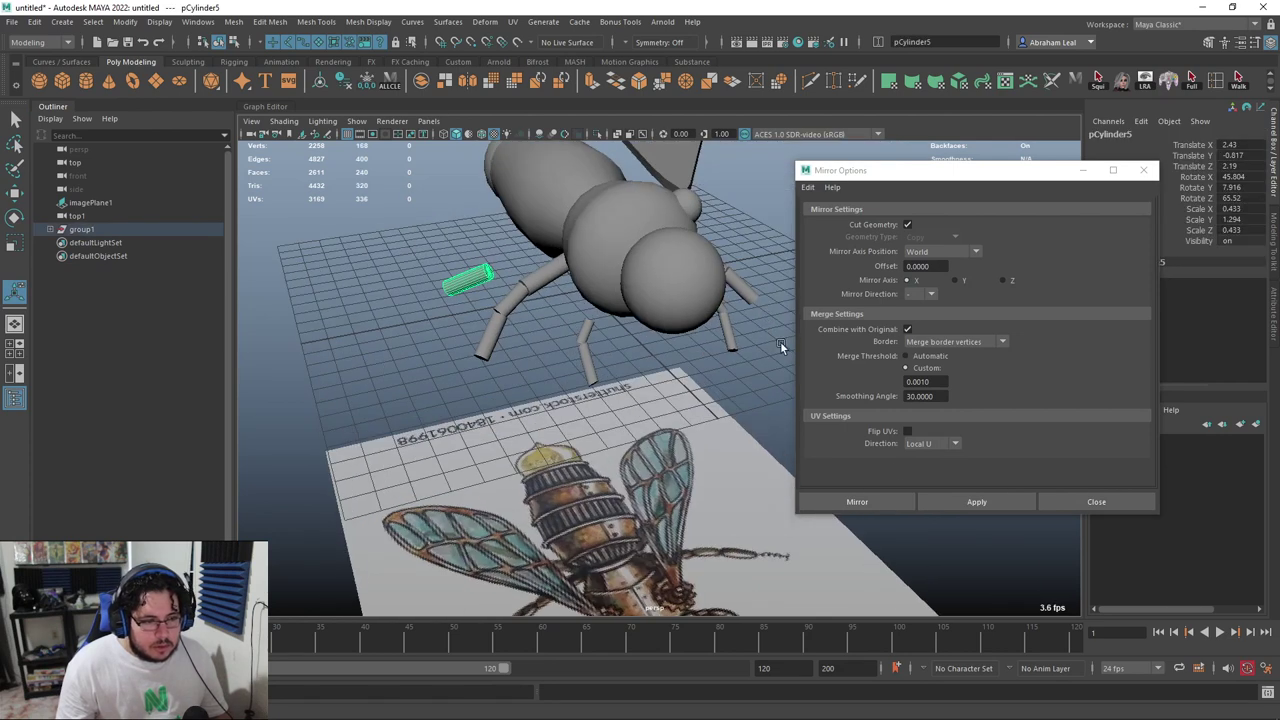
key(ctrl+z)
alt+drag(472, 282, 423, 276)
key(ctrl+z)
key(ctrl+z)
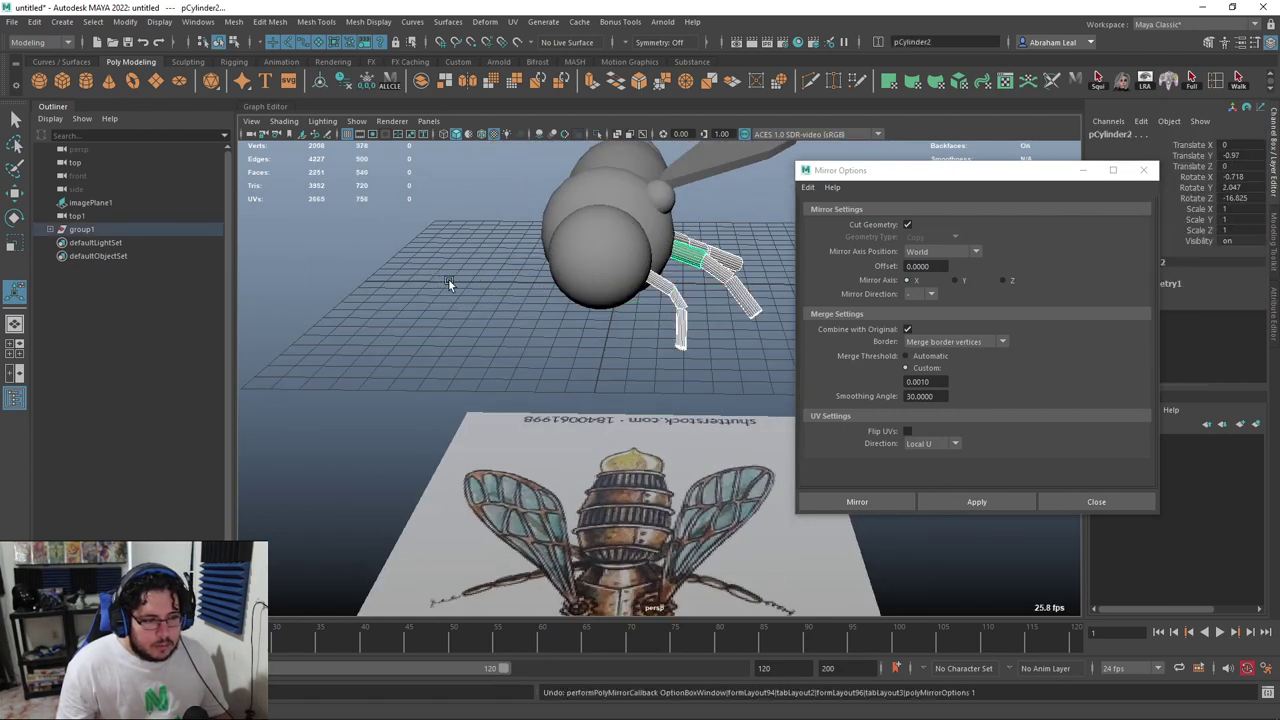
Mirror the middle leg's three segments across the world X axis to the bee's other side
alt+drag(740, 310, 617, 340)
click(712, 338)
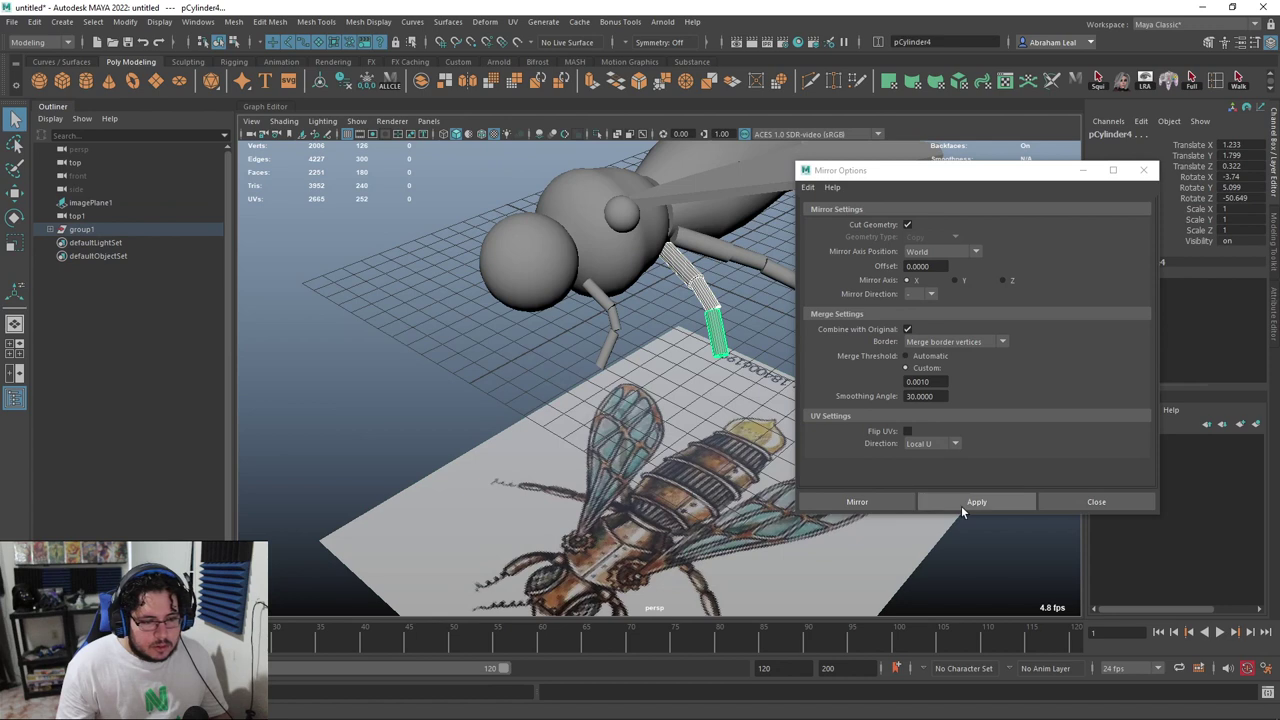
click(961, 505)
Try to mirror the whole front leg across the world X axis, and undo the attempt
alt+drag(700, 330, 651, 312)
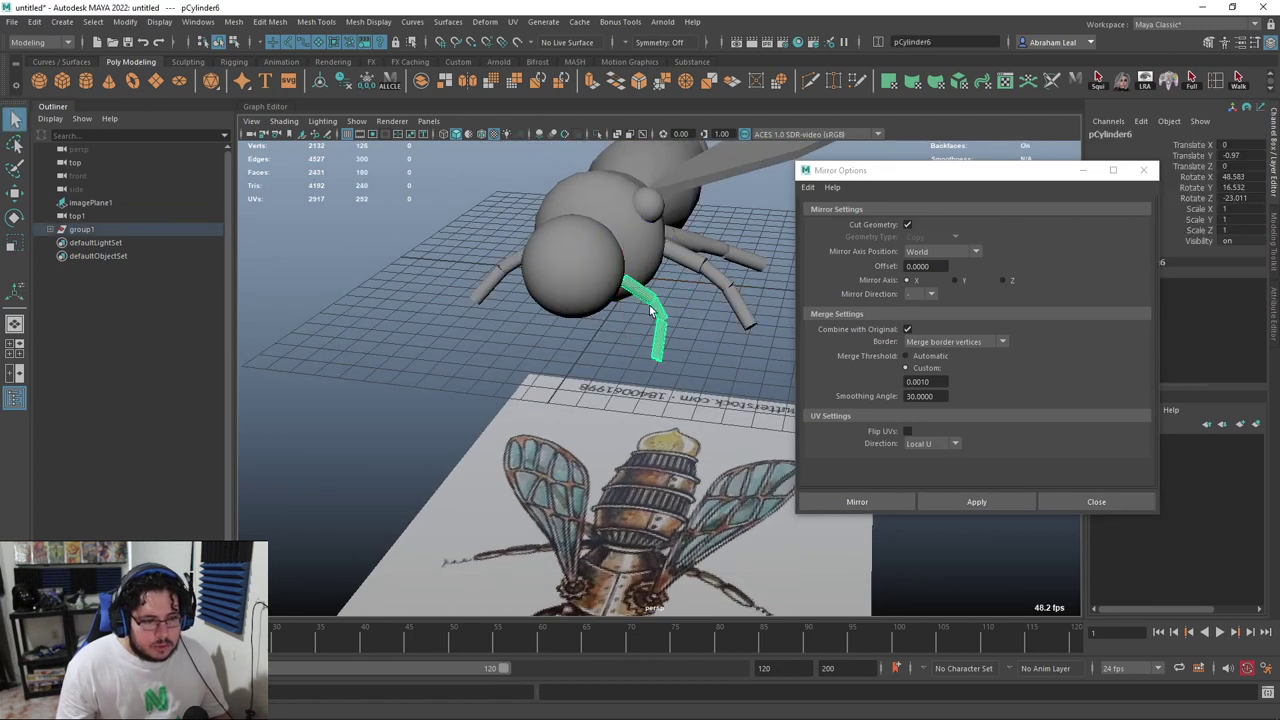
click(957, 502)
alt+drag(690, 280, 756, 305)
key(ctrl+z)
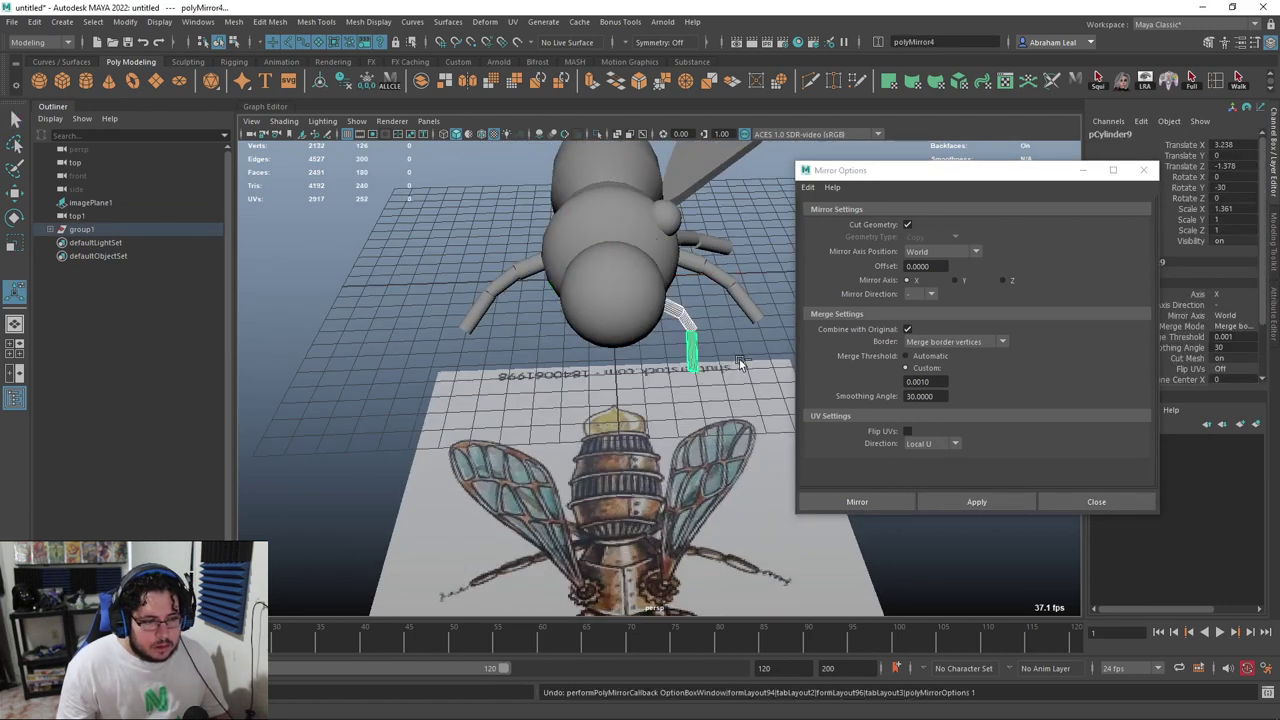
key(ctrl+z)
Try to mirror the front leg's two outer segments across the world X axis
click(763, 266)
click(670, 318)
click(977, 501)
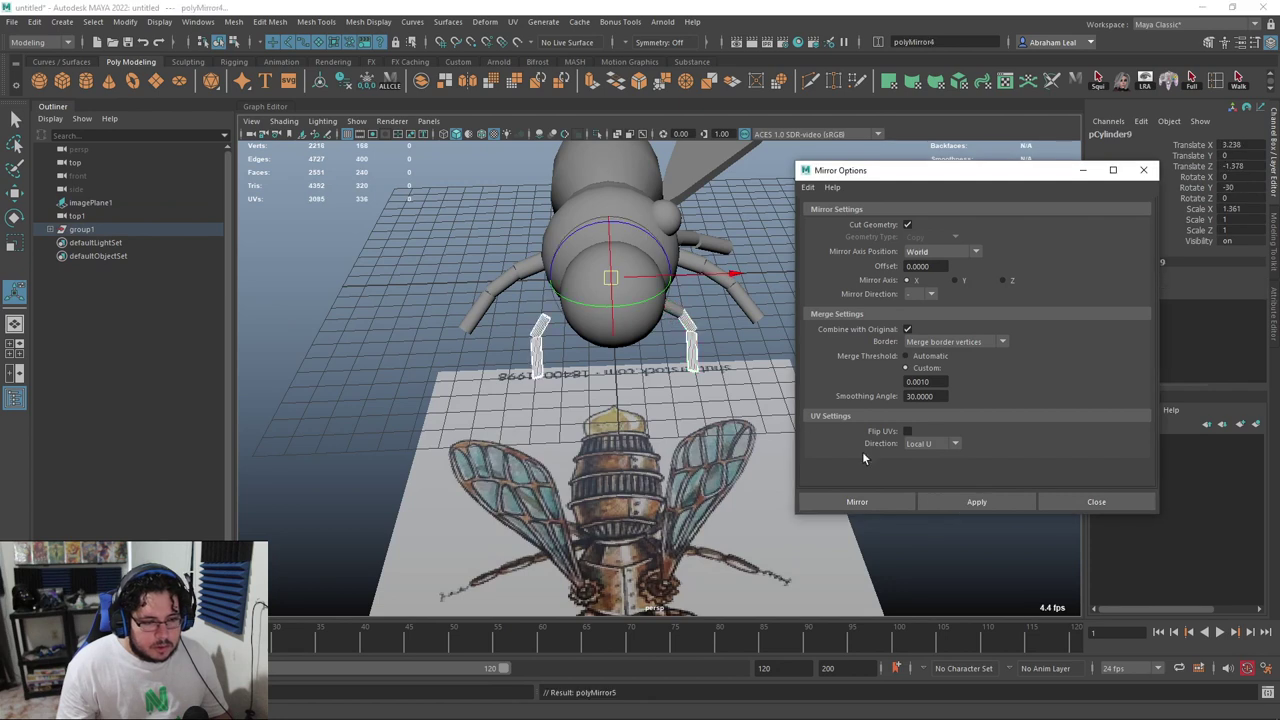
alt+drag(862, 451, 690, 306)
key(q)
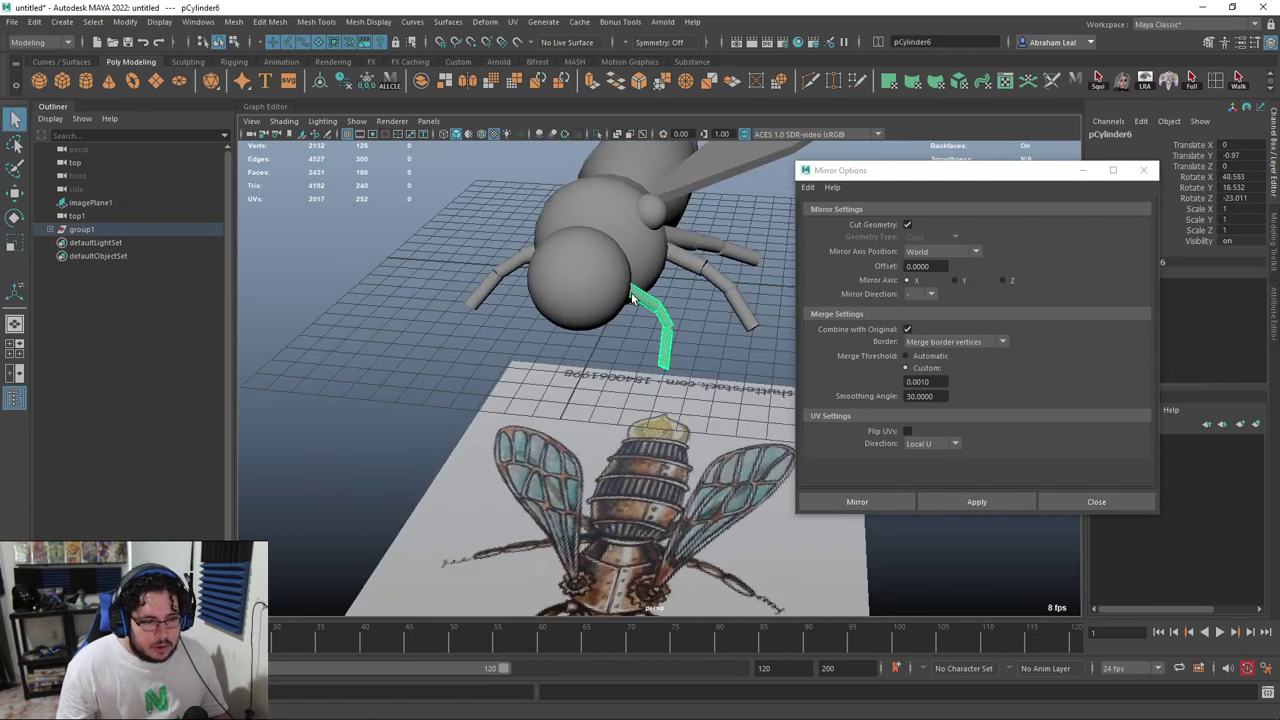
Retry mirroring the front leg across the world X axis, and undo the attempt
click(606, 290)
click(648, 318)
click(977, 501)
alt+drag(850, 540, 637, 300)
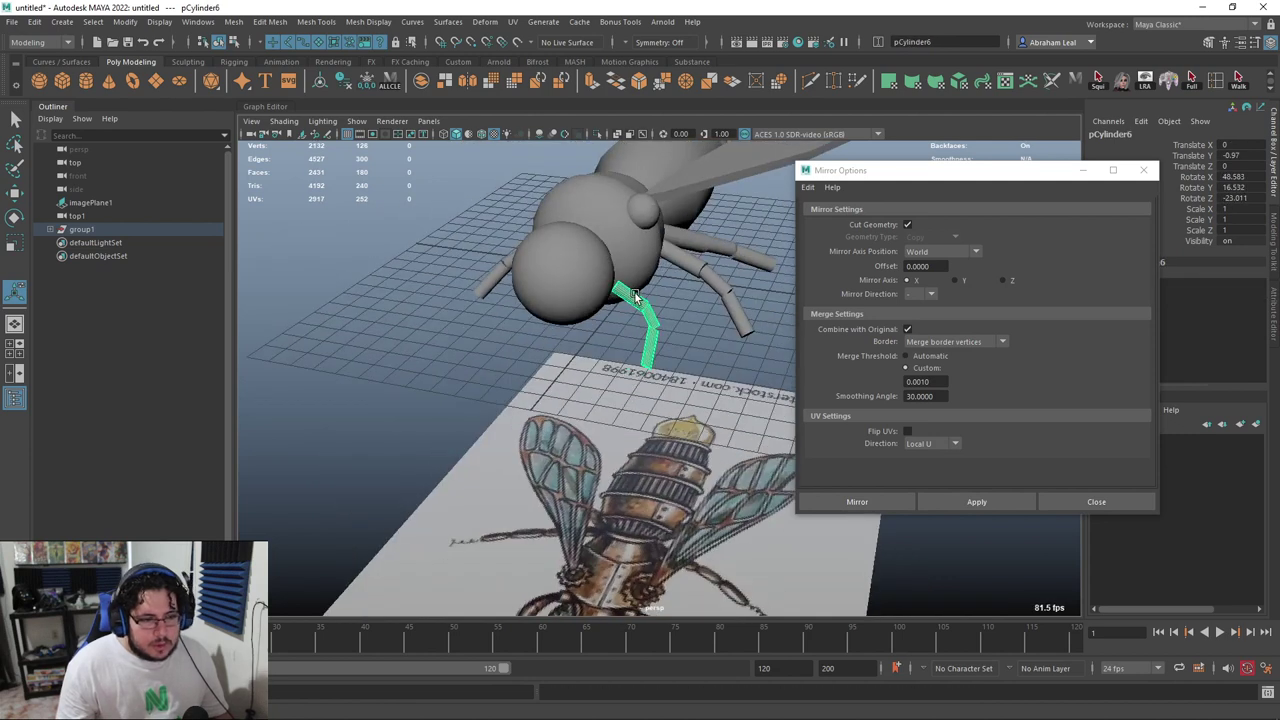
click(983, 502)
mouse_move(591, 374)
alt+mouse_down()
mouse_move(674, 366)
mouse_move(603, 357)
alt+mouse_up()
key(ctrl+z)
Duplicate and group the front and rear legs, set the group's Scale X to -1, and dismiss the mirror options
alt+drag(636, 278, 701, 320)
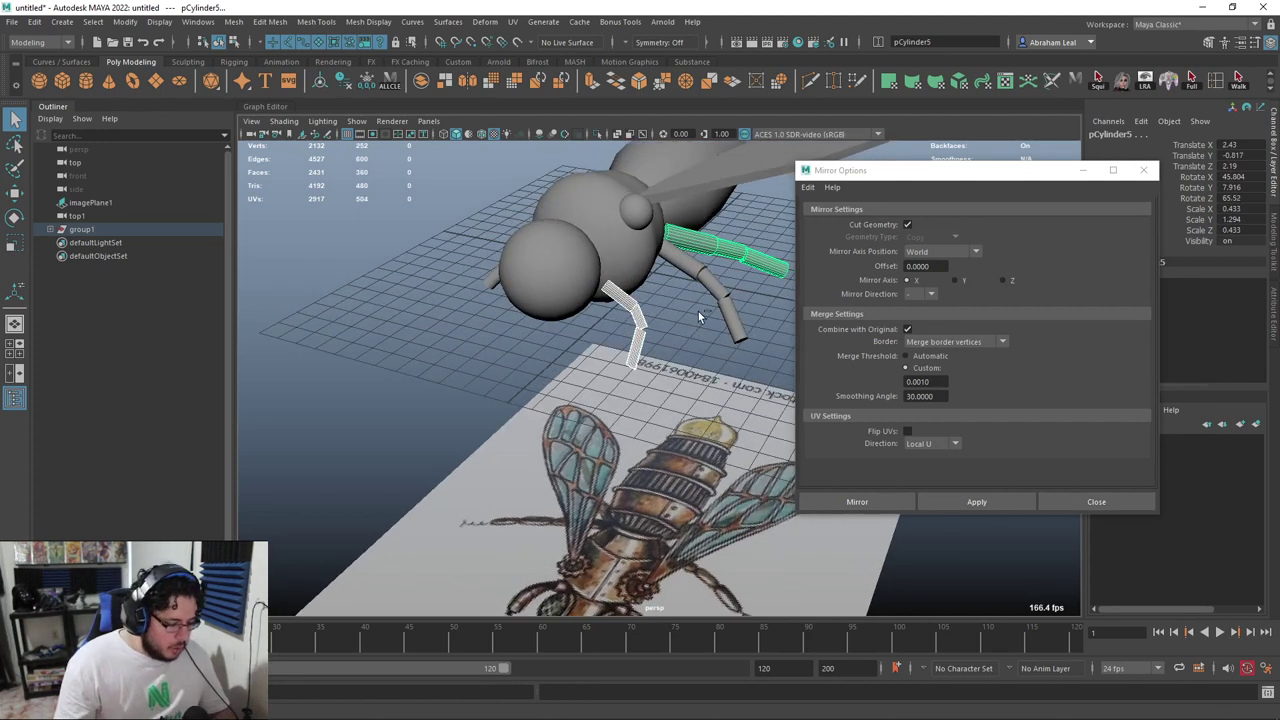
key(ctrl+g)
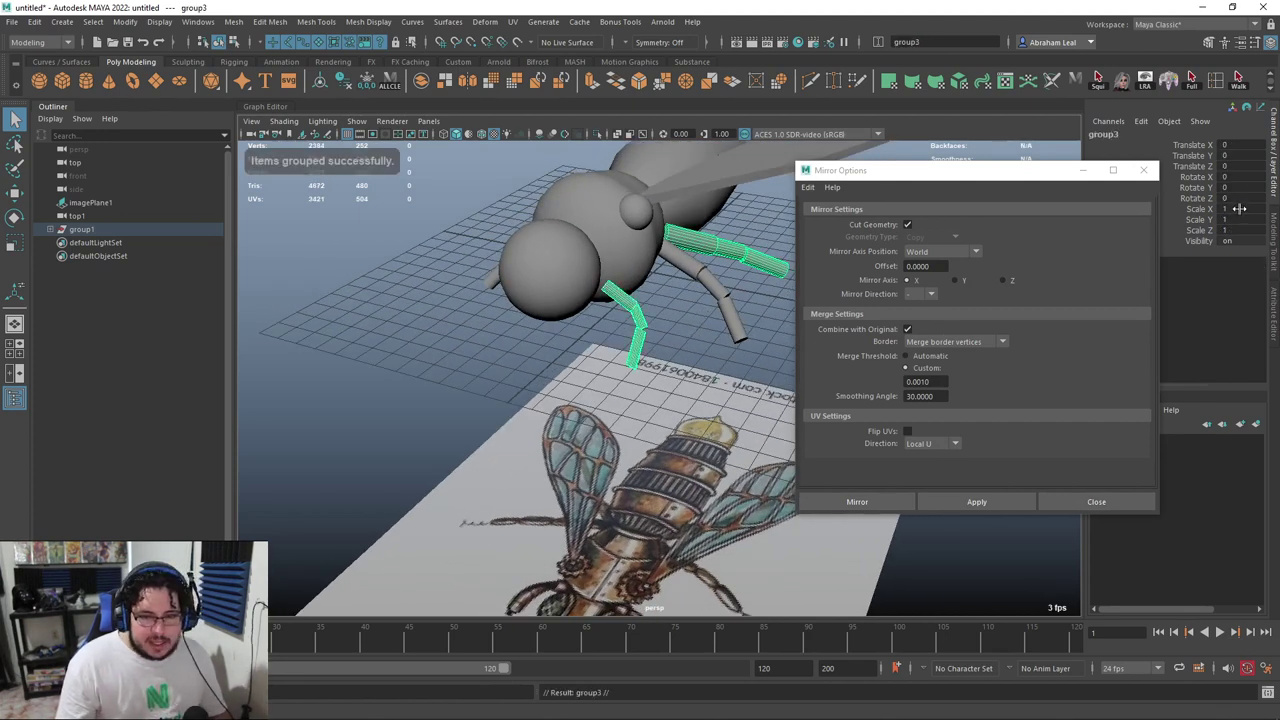
text(-1)
key(Return)
alt+drag(357, 276, 682, 350)
click(367, 285)
click(1146, 171)
Mirror the wing and its round joint to the bee's other side
alt+drag(740, 305, 657, 190)
click(552, 203)
shift+click(560, 200)
shift+right_drag(657, 190, 664, 339)
alt+drag(664, 339, 855, 383)
alt+right_drag(928, 290, 850, 312)
alt+drag(850, 312, 692, 324)
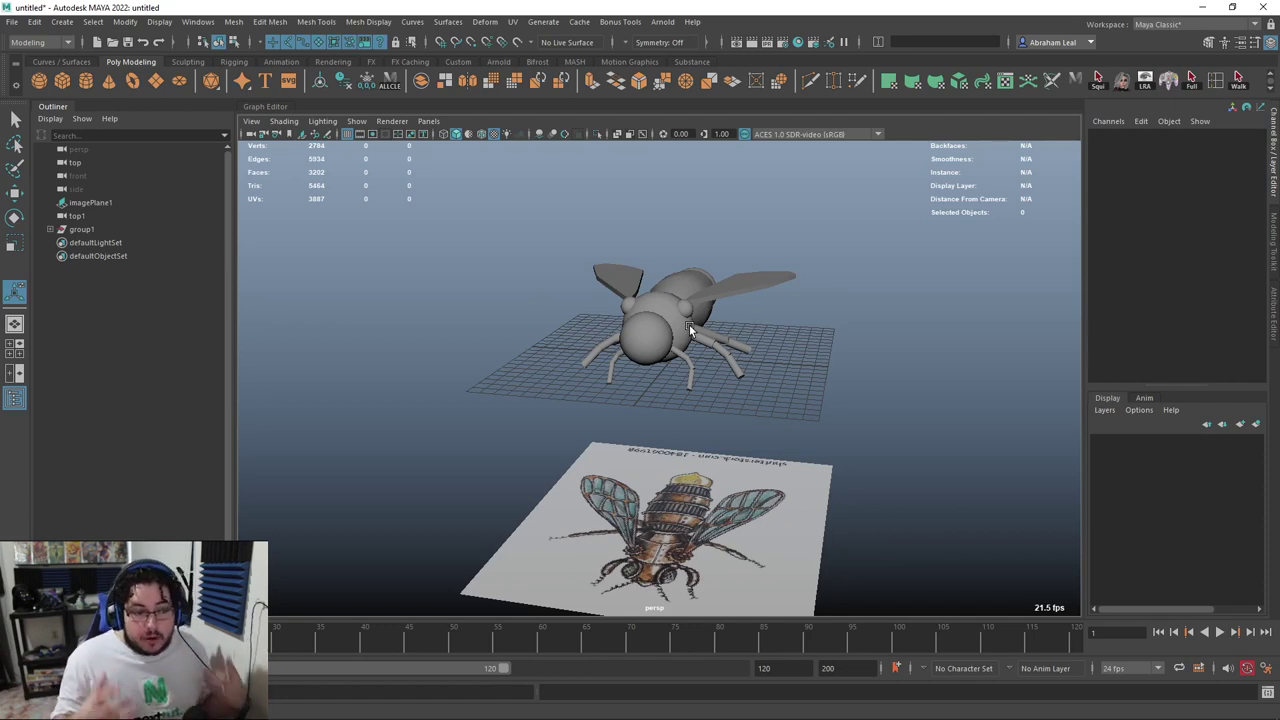
Combine all of the bee's parts into a single mesh
mouse_move(689, 326)
alt+mouse_down()
mouse_move(763, 406)
mouse_move(843, 298)
mouse_move(876, 224)
alt+mouse_up()
drag(879, 220, 428, 334)
click(324, 83)
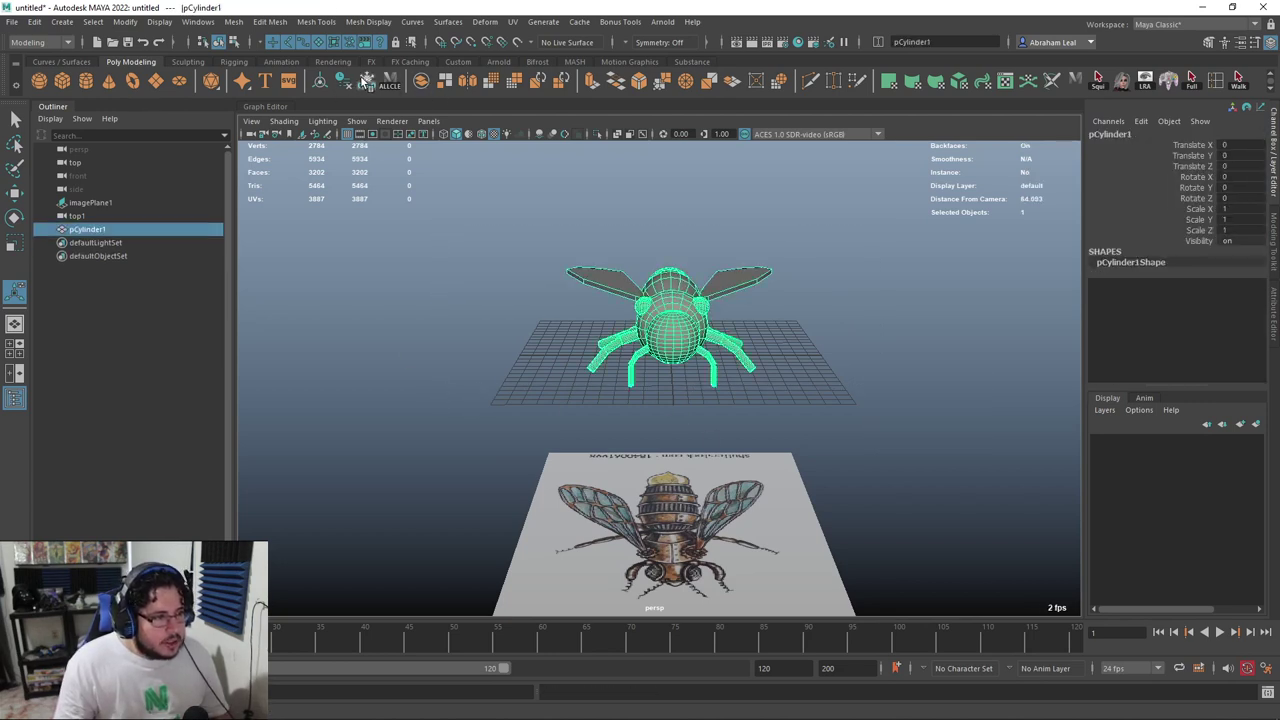
alt+drag(400, 250, 520, 270)
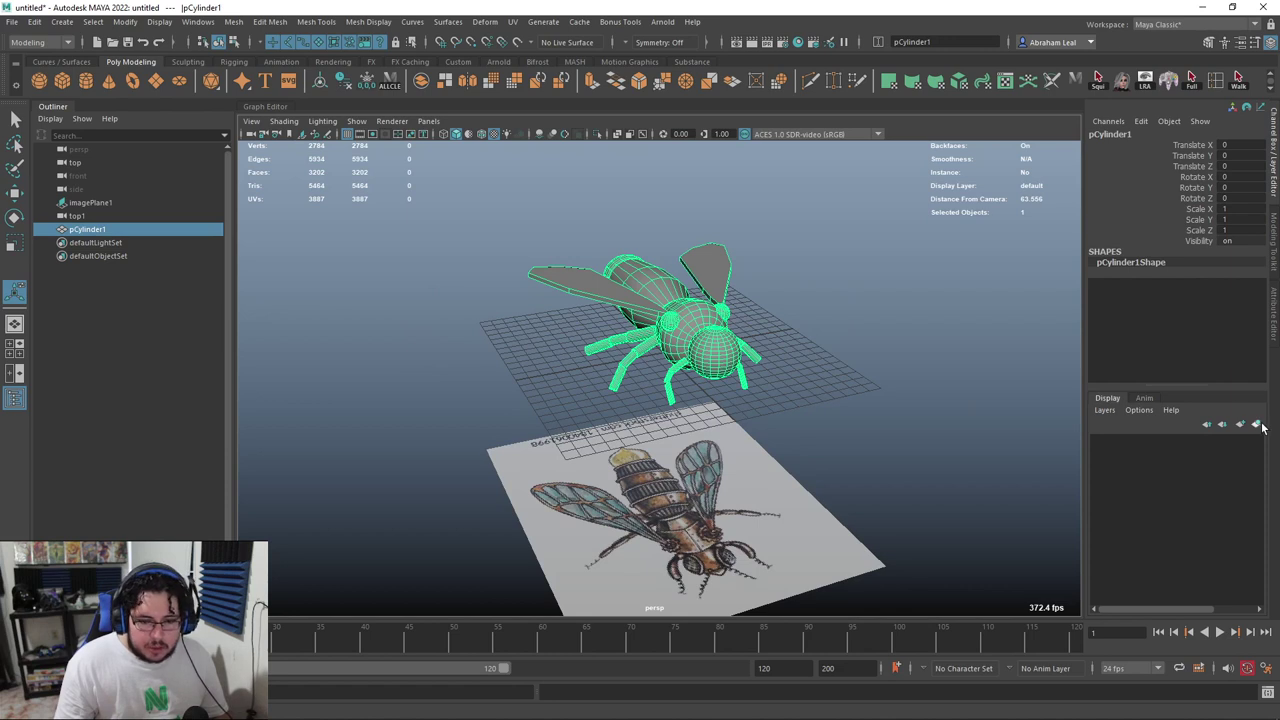
Put the combined bee on a new display layer and try to rename the layer BlockIn
click(1257, 426)
double_click(1157, 441)
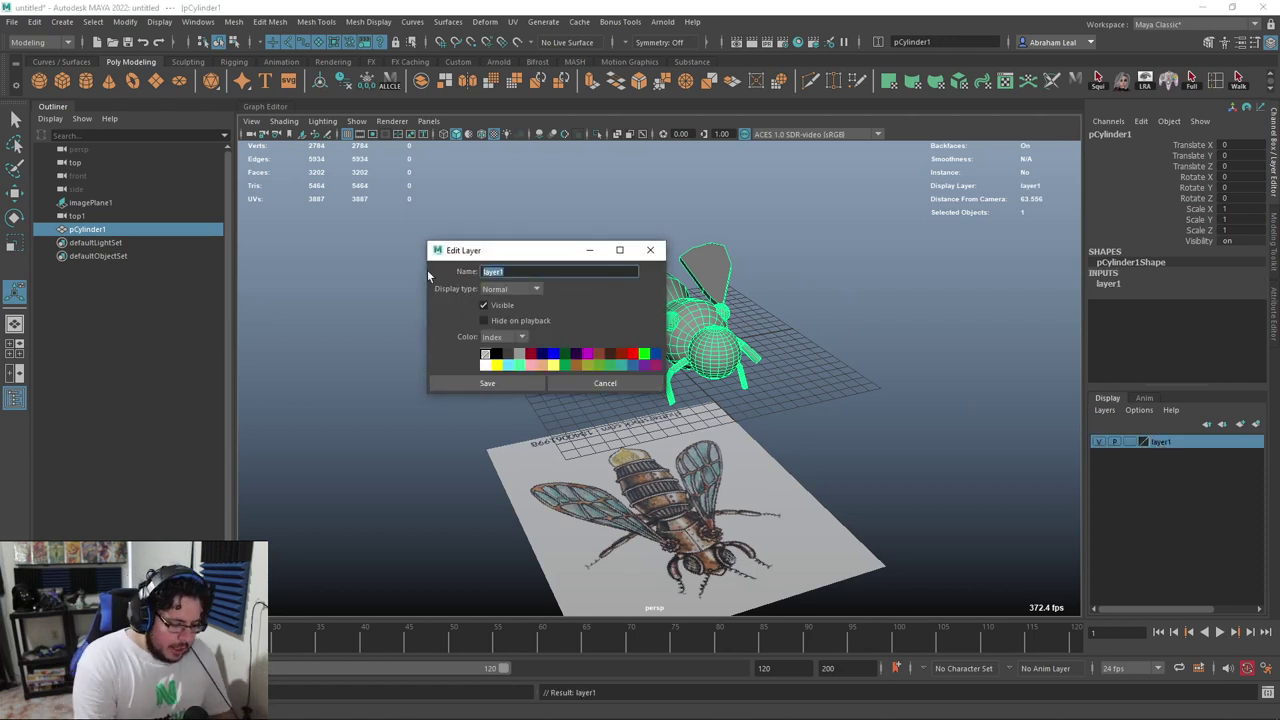
text(BlockIn)
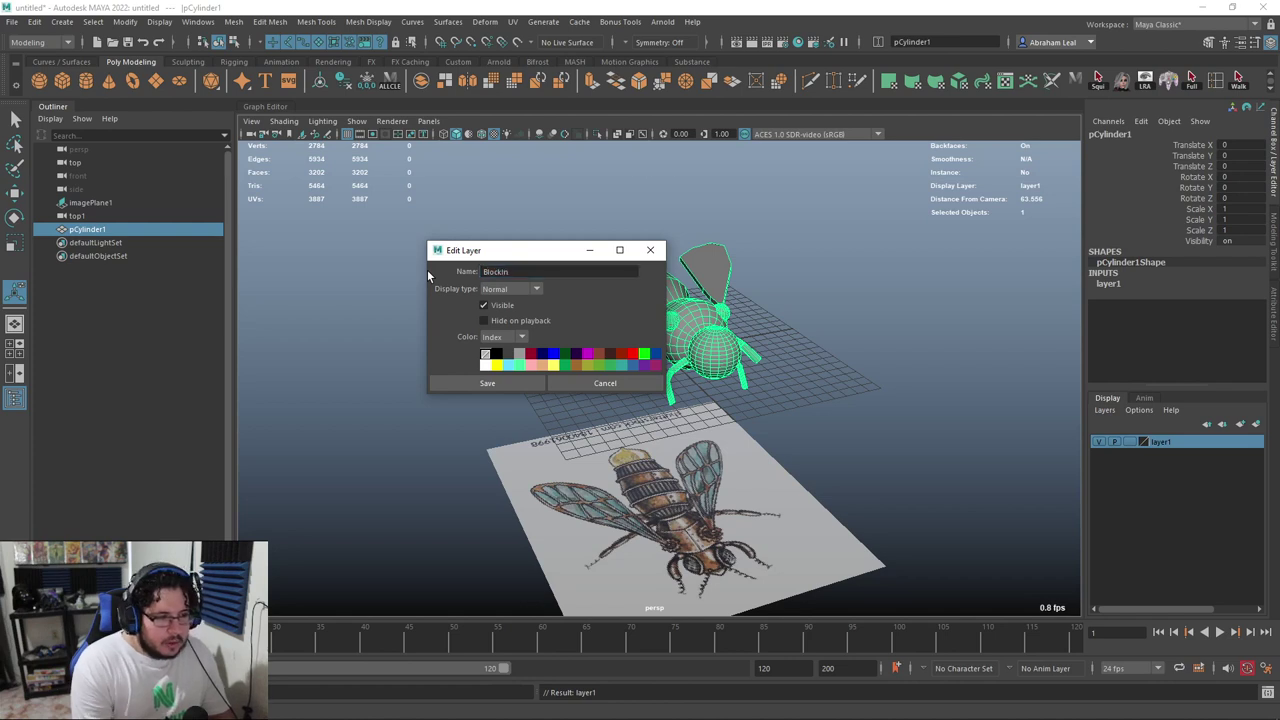
click(797, 161)
click(650, 249)
Switch to the top view and hide the bee's display layer to expose the reference drawing
alt+drag(740, 280, 683, 391)
key(space)
scroll(765, 350, down, 5)
key(space)
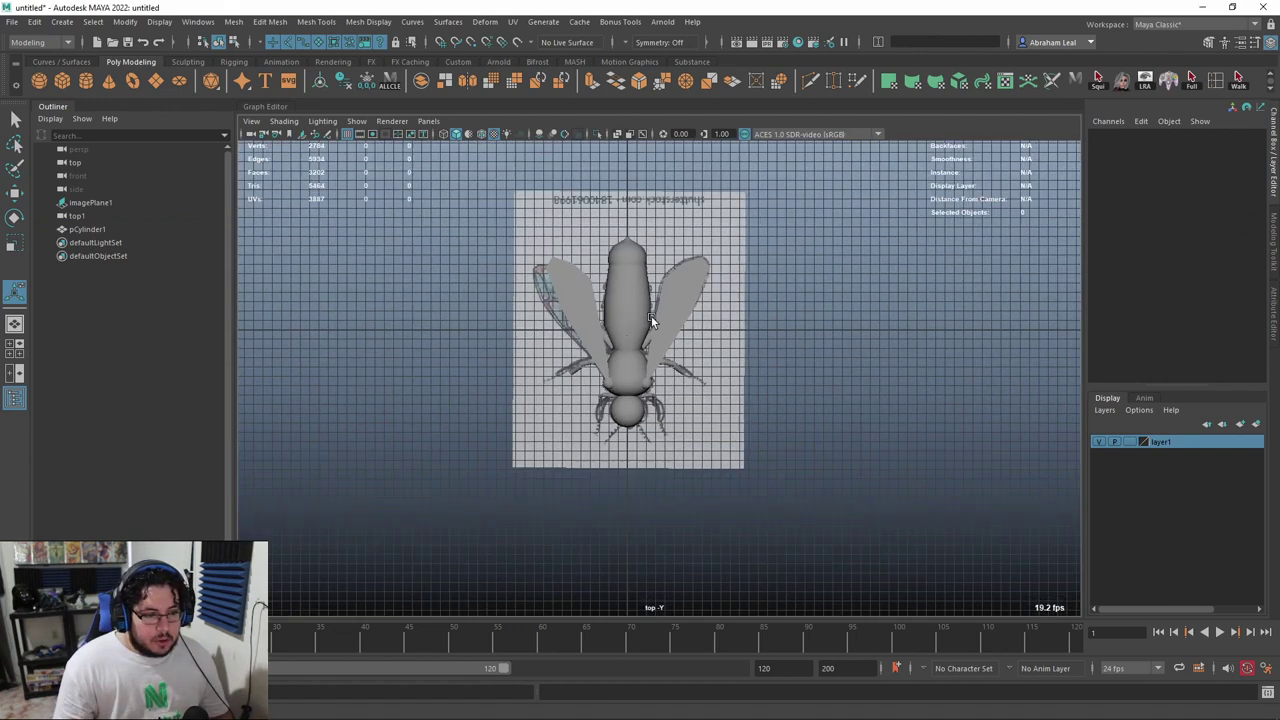
click(650, 330)
alt+middle_drag(652, 330, 674, 361)
click(1100, 441)
scroll(627, 354, up, 6)
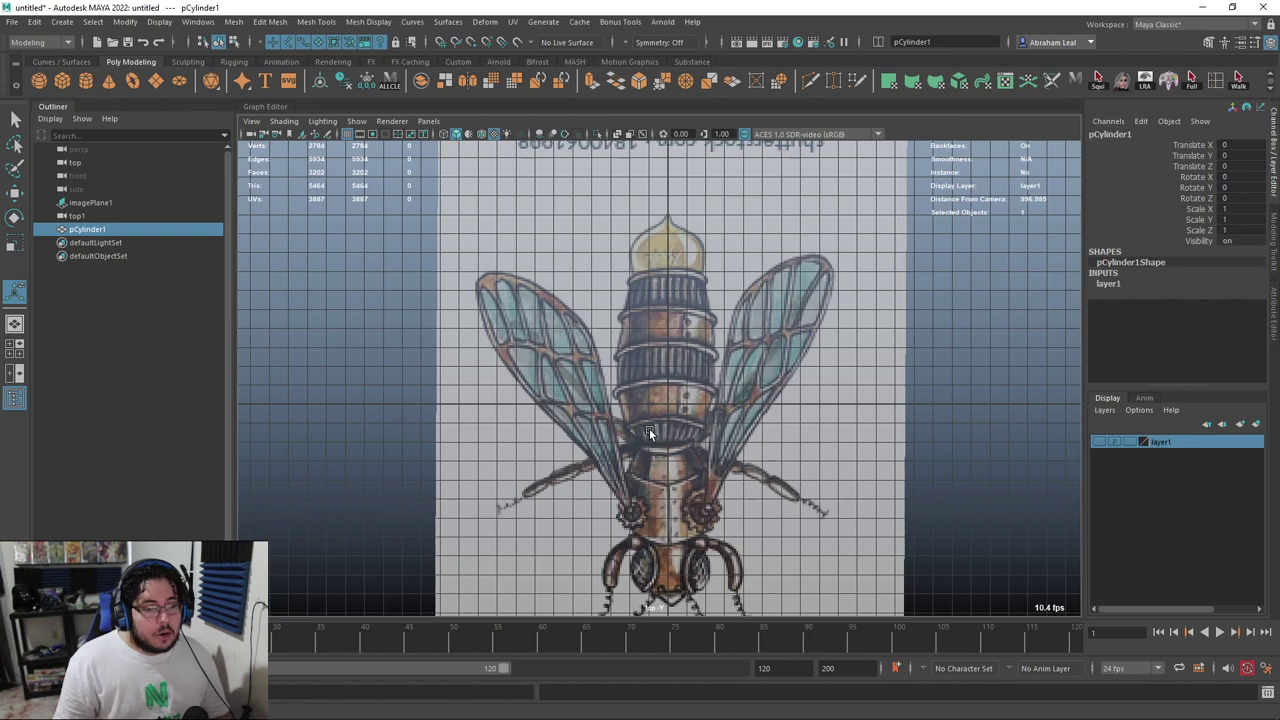
Examine the reference drawing's wing veins, abdomen rings, thorax and legs up close
scroll(784, 480, up, 4)
alt+middle_drag(725, 468, 695, 417)
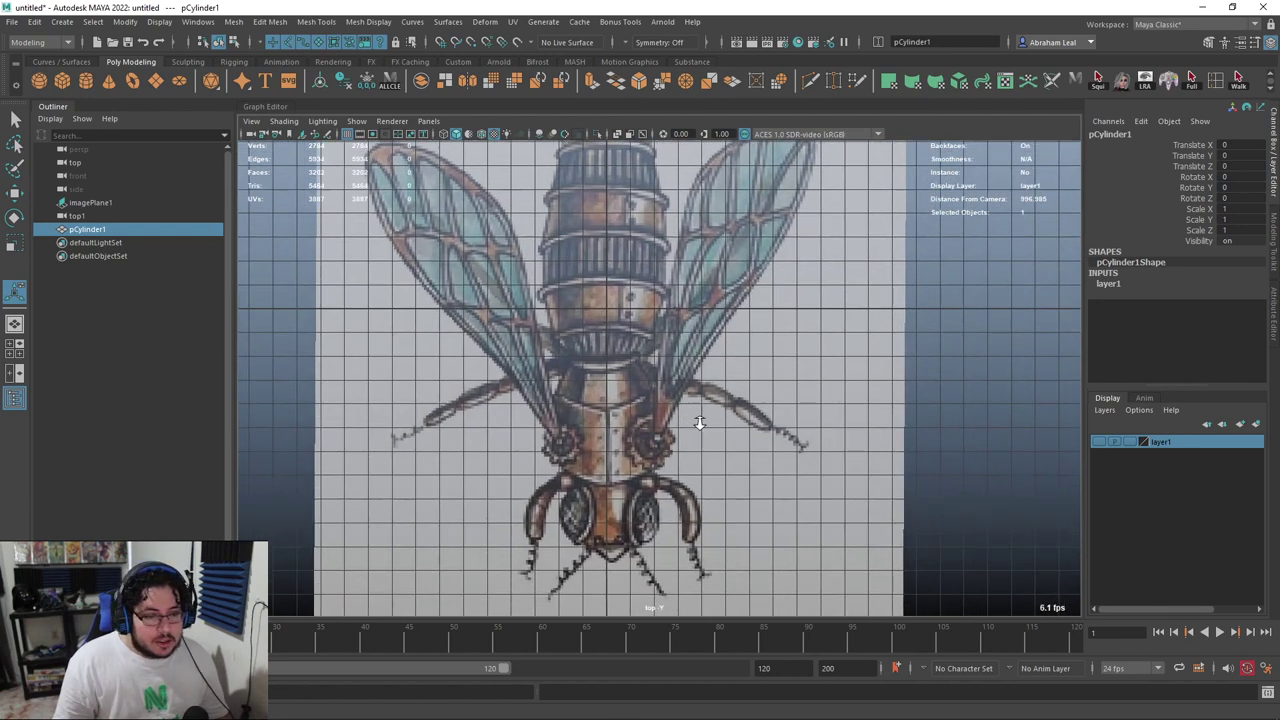
alt+right_drag(695, 417, 763, 366)
alt+middle_drag(763, 366, 764, 428)
alt+right_drag(764, 428, 807, 484)
alt+middle_drag(807, 484, 790, 510)
alt+right_drag(790, 510, 647, 371)
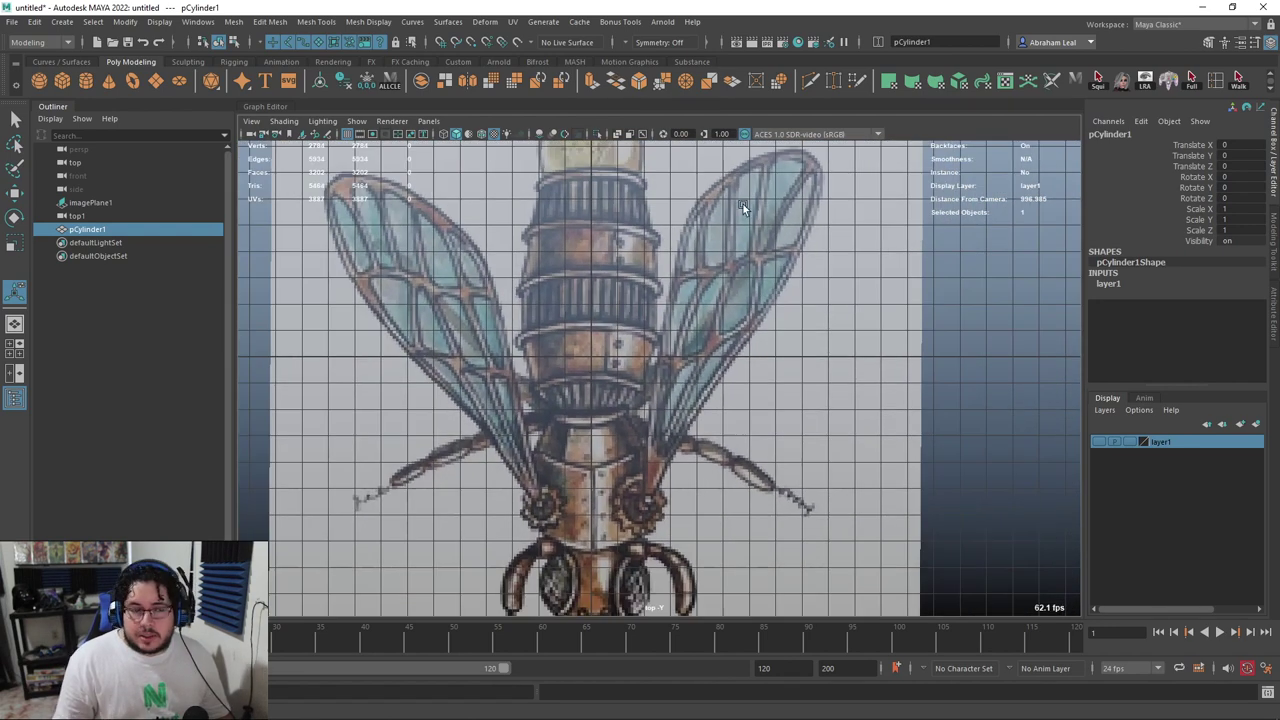
scroll(766, 193, down, 3)
scroll(701, 289, up, 2)
scroll(640, 265, down, 2)
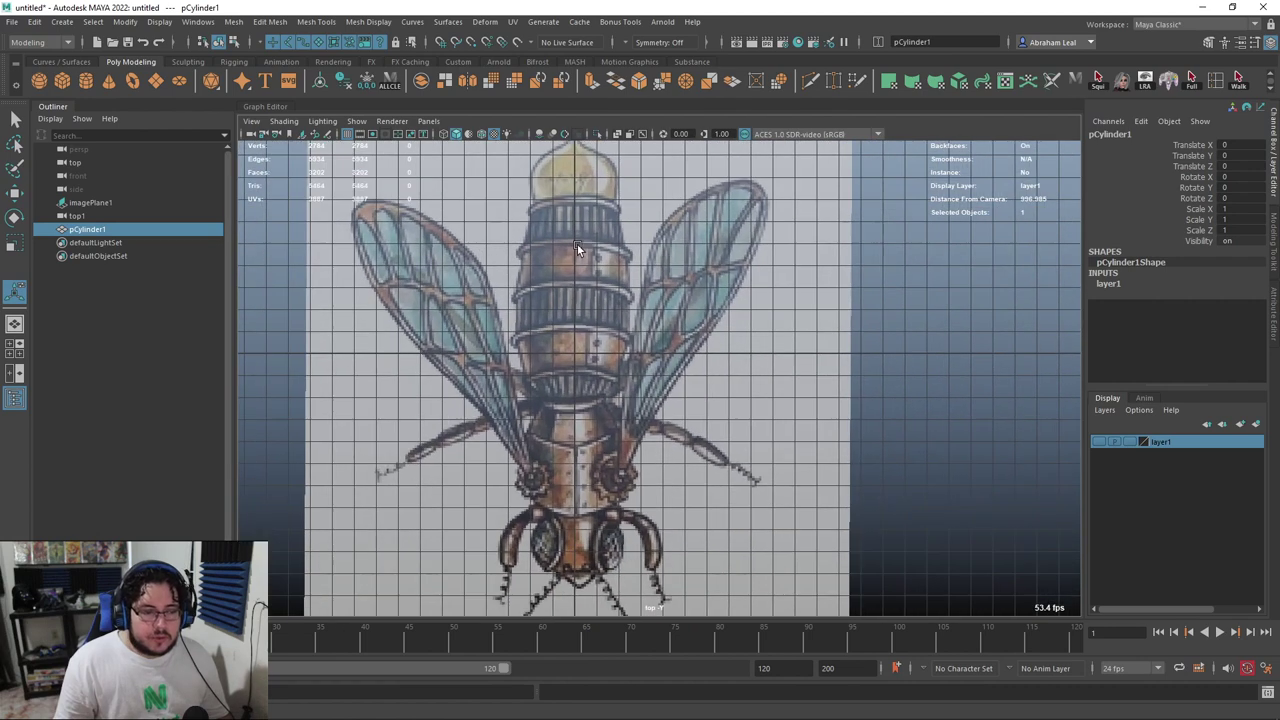
alt+right_drag(582, 243, 668, 332)
alt+middle_drag(668, 332, 685, 365)
scroll(684, 364, down, 4)
scroll(757, 394, up, 4)
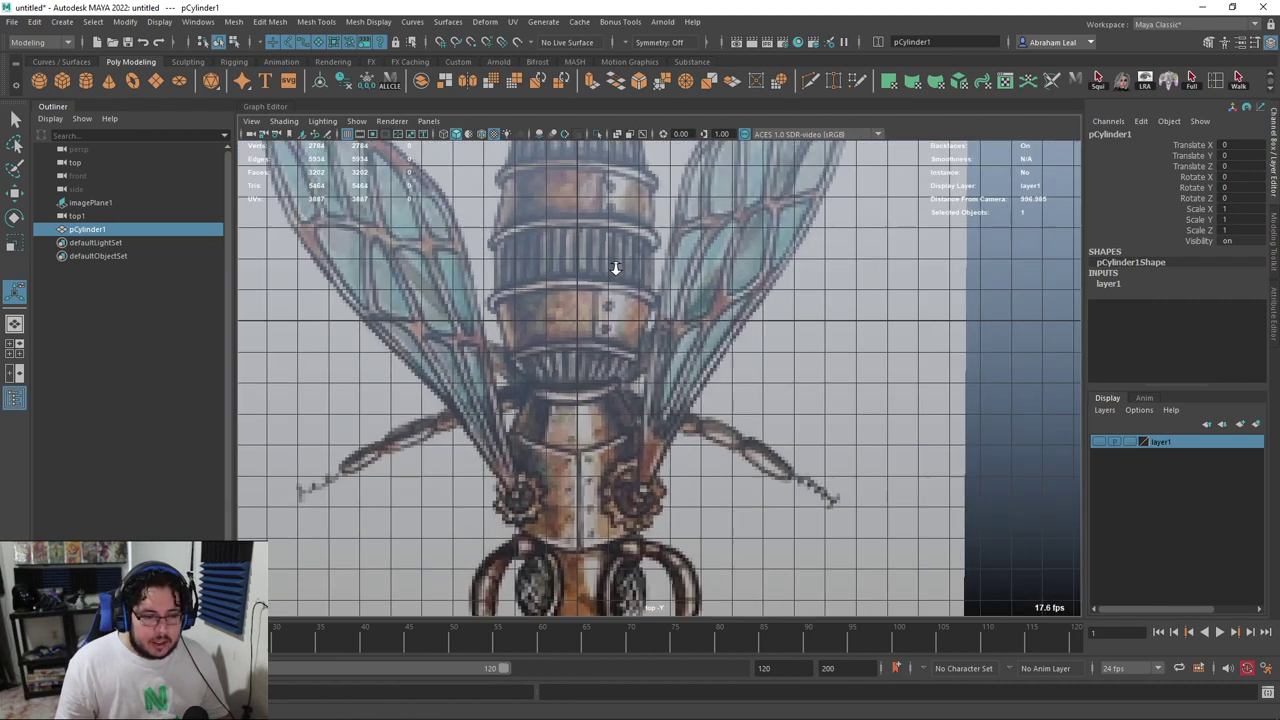
scroll(714, 360, up, 2)
scroll(697, 393, down, 4)
scroll(737, 329, up, 4)
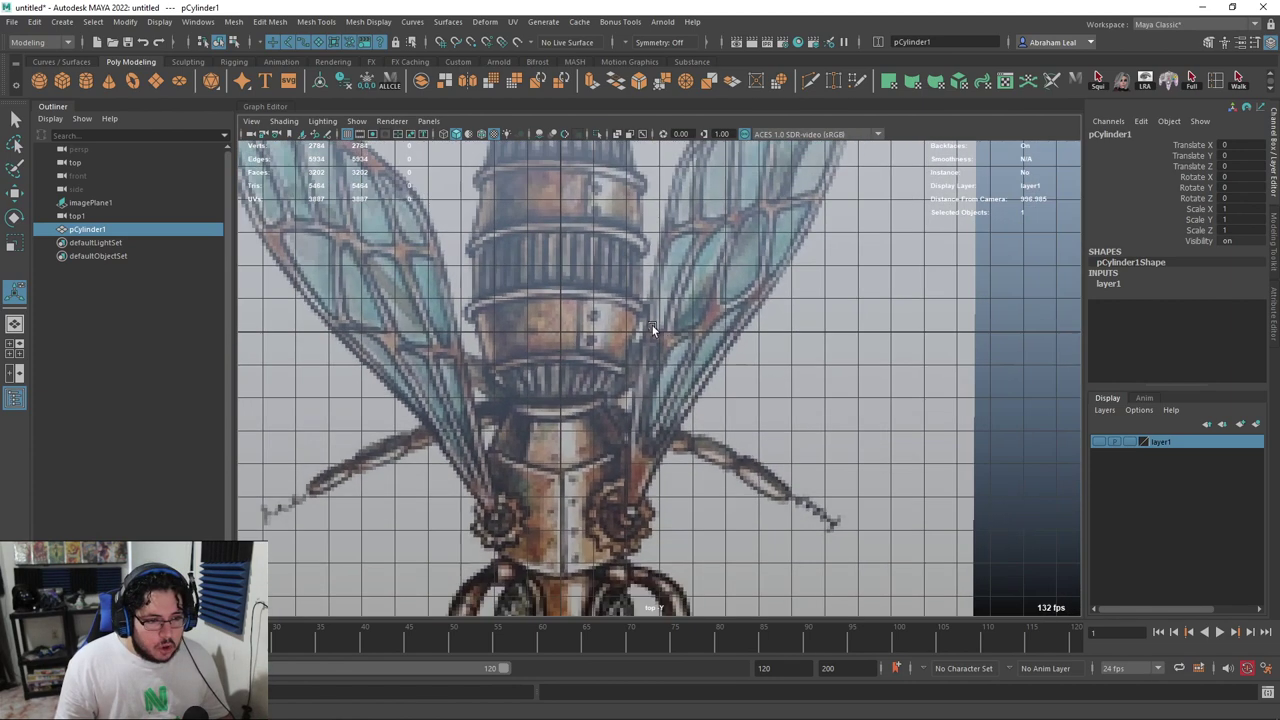
alt+middle_drag(639, 238, 634, 303)
Create a small four-sided polygon on the reference wing's cross vein with the Create Polygon tool
click(512, 22)
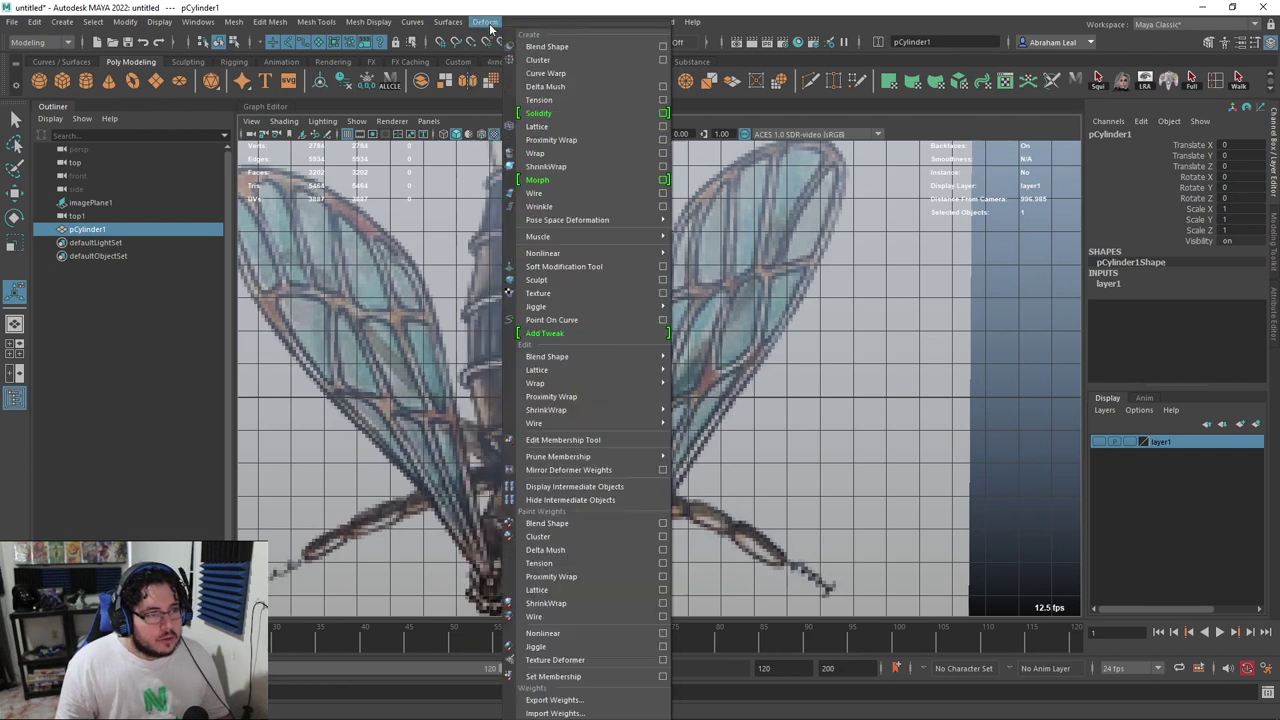
mouse_move(370, 22)
mouse_move(316, 22)
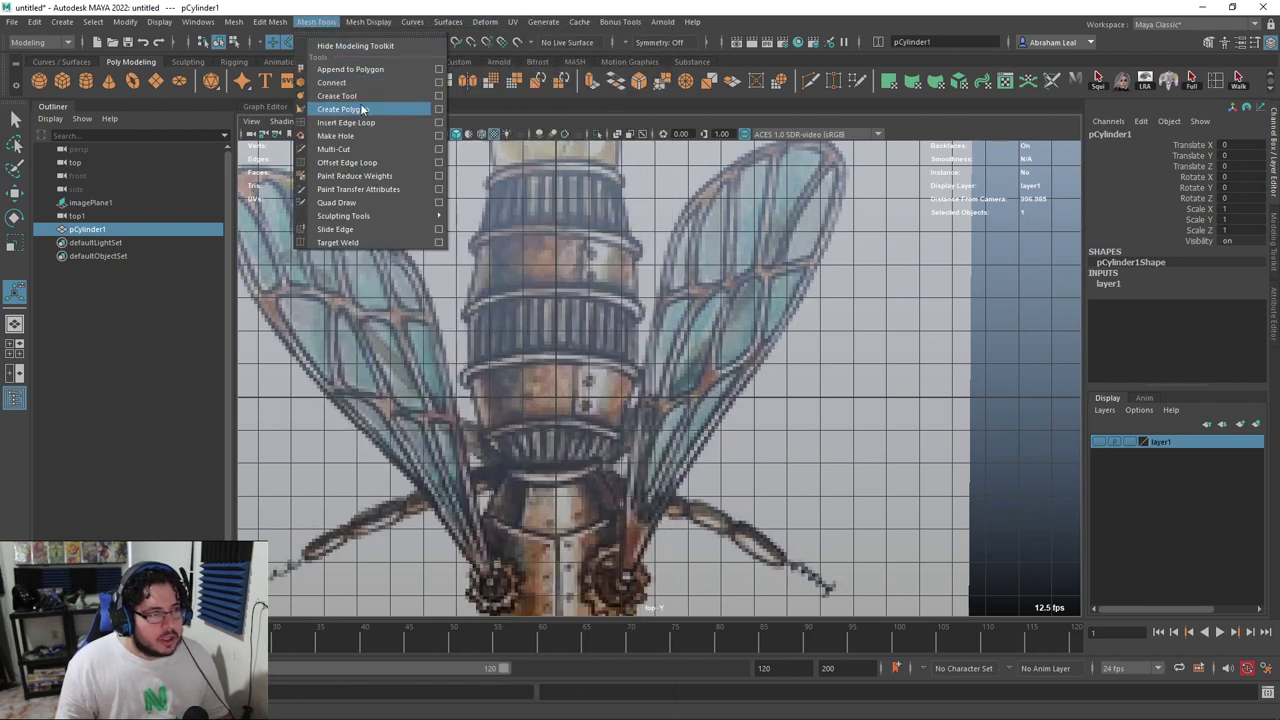
click(400, 119)
alt+middle_drag(795, 405, 720, 442)
alt+right_drag(720, 442, 622, 290)
alt+middle_drag(622, 290, 646, 331)
scroll(645, 330, up, 2)
click(650, 334)
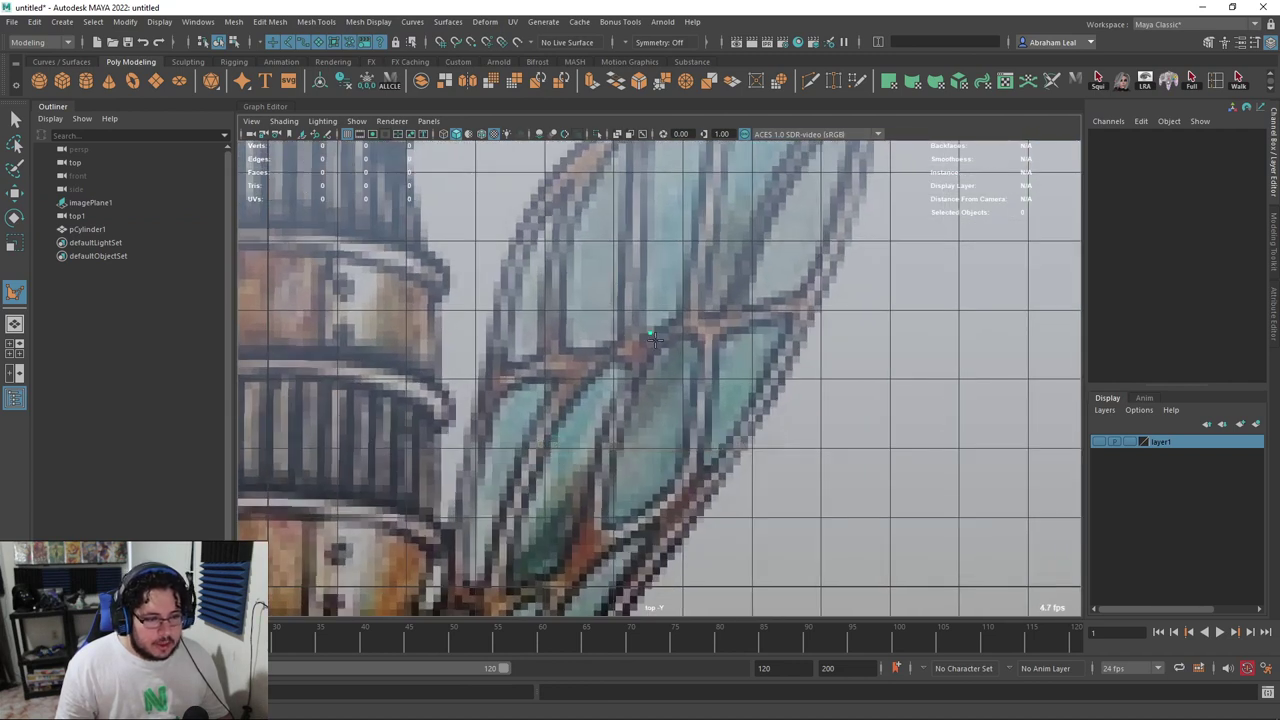
click(666, 346)
click(684, 331)
click(670, 320)
shift+click(690, 322)
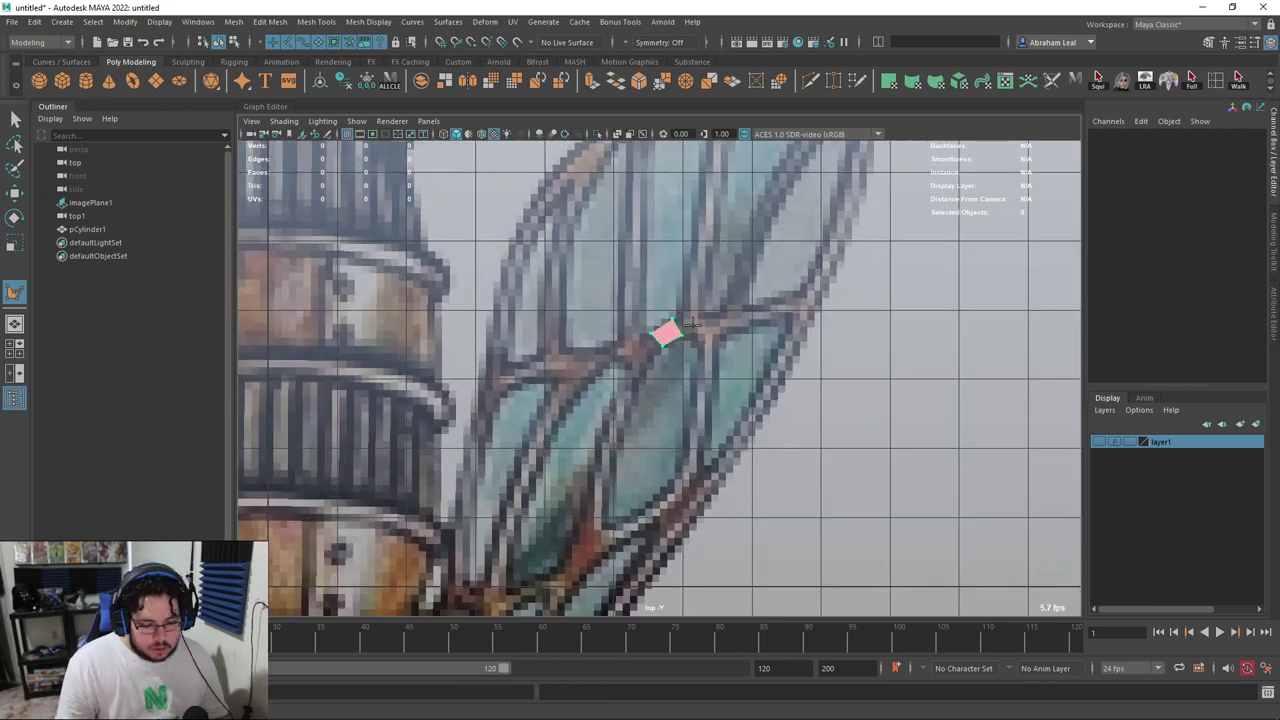
key(q)
Compare the small polygon with the vein layout of the reference wing
scroll(658, 310, down, 4)
scroll(618, 281, up, 3)
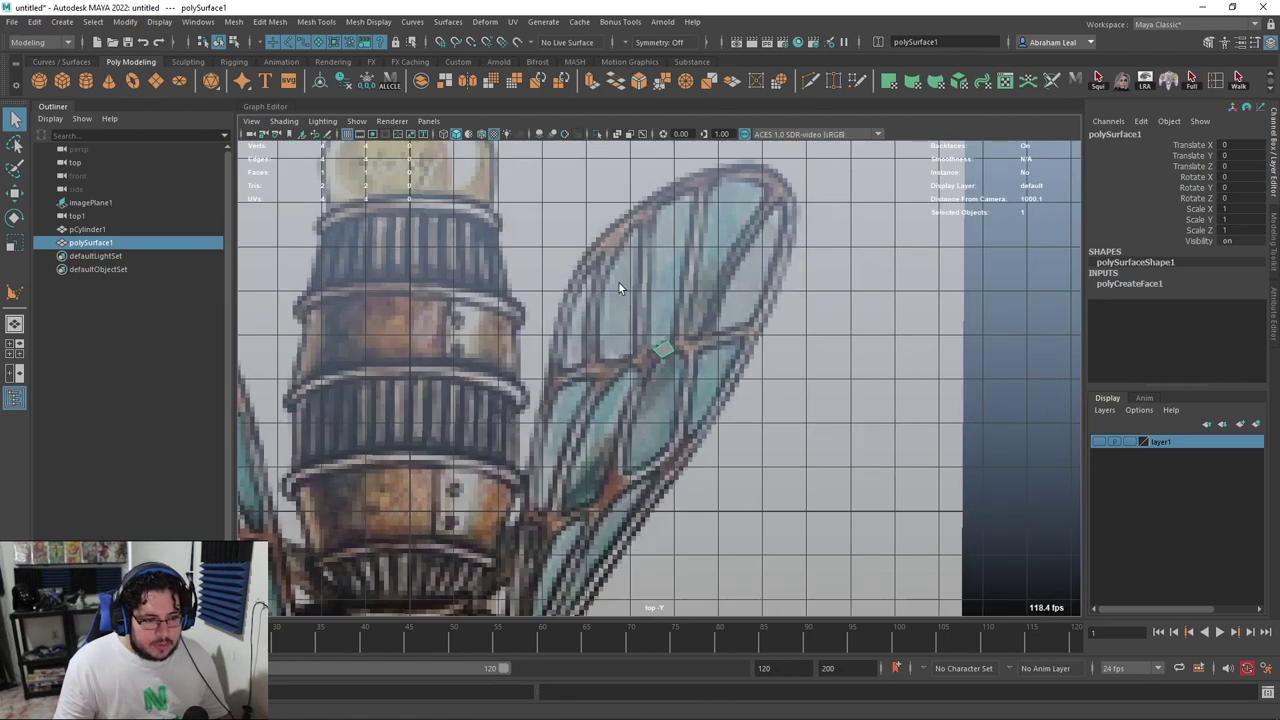
click(572, 448)
scroll(684, 349, up, 5)
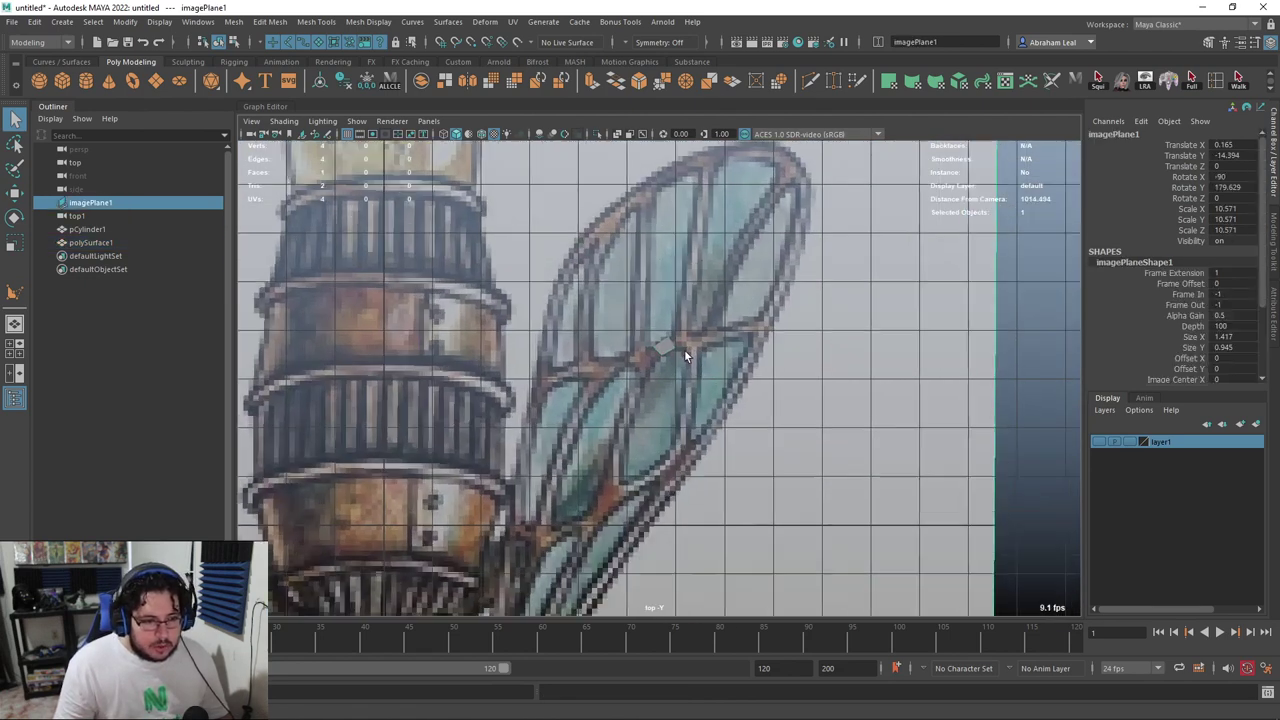
click(667, 316)
scroll(720, 309, down, 5)
scroll(723, 309, down, 3)
scroll(657, 337, up, 2)
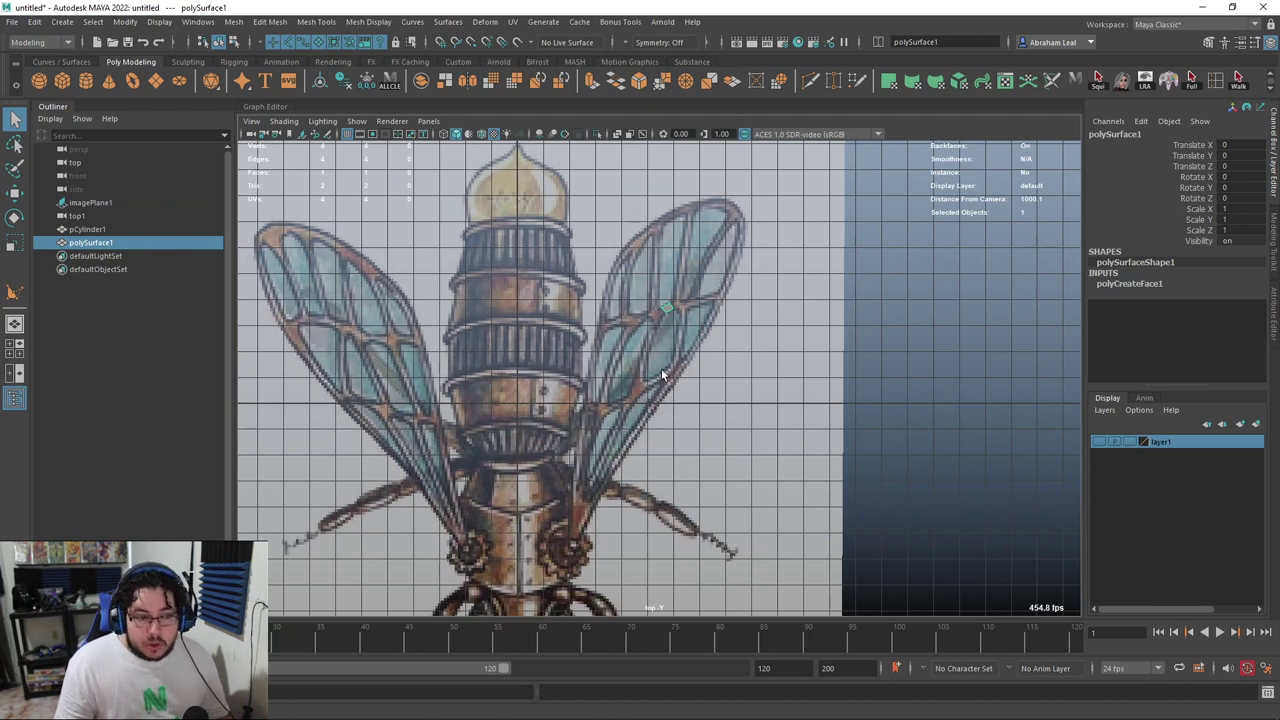
scroll(670, 300, up, 1)
scroll(657, 260, up, 5)
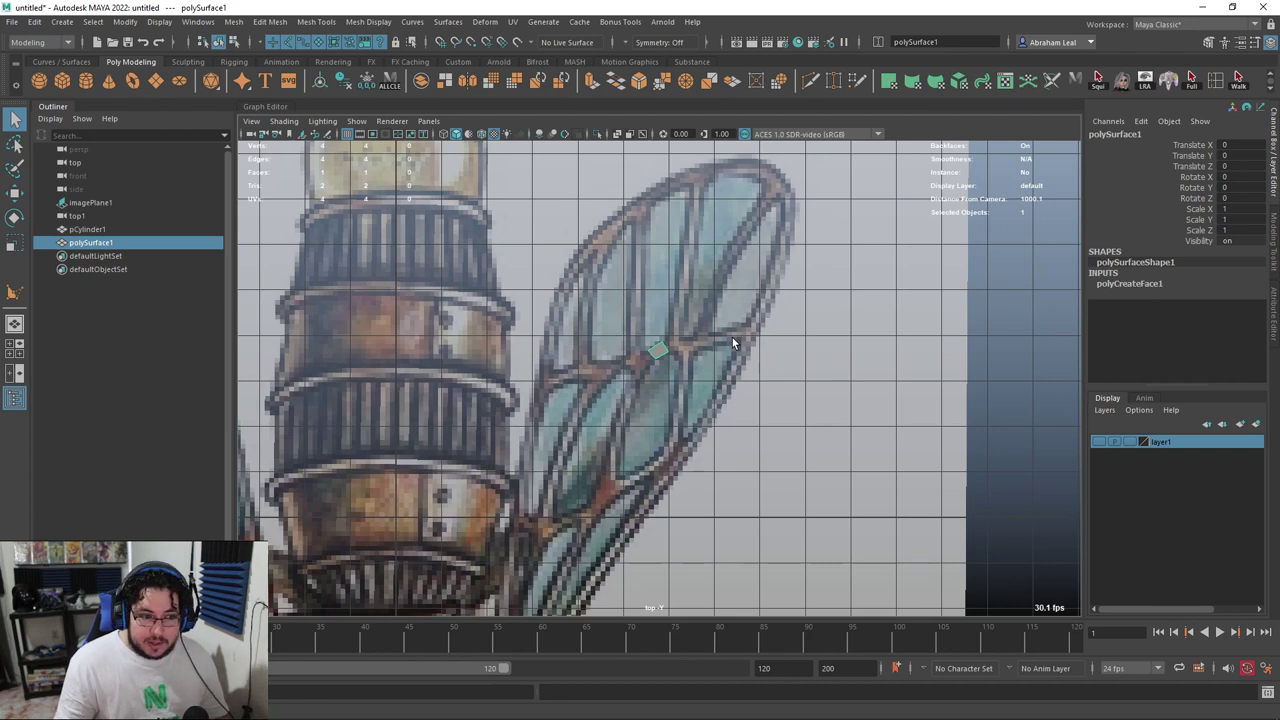
Use Quad Draw to add two quads from the small polygon, turning at the vein junction up the central vein
scroll(720, 345, up, 4)
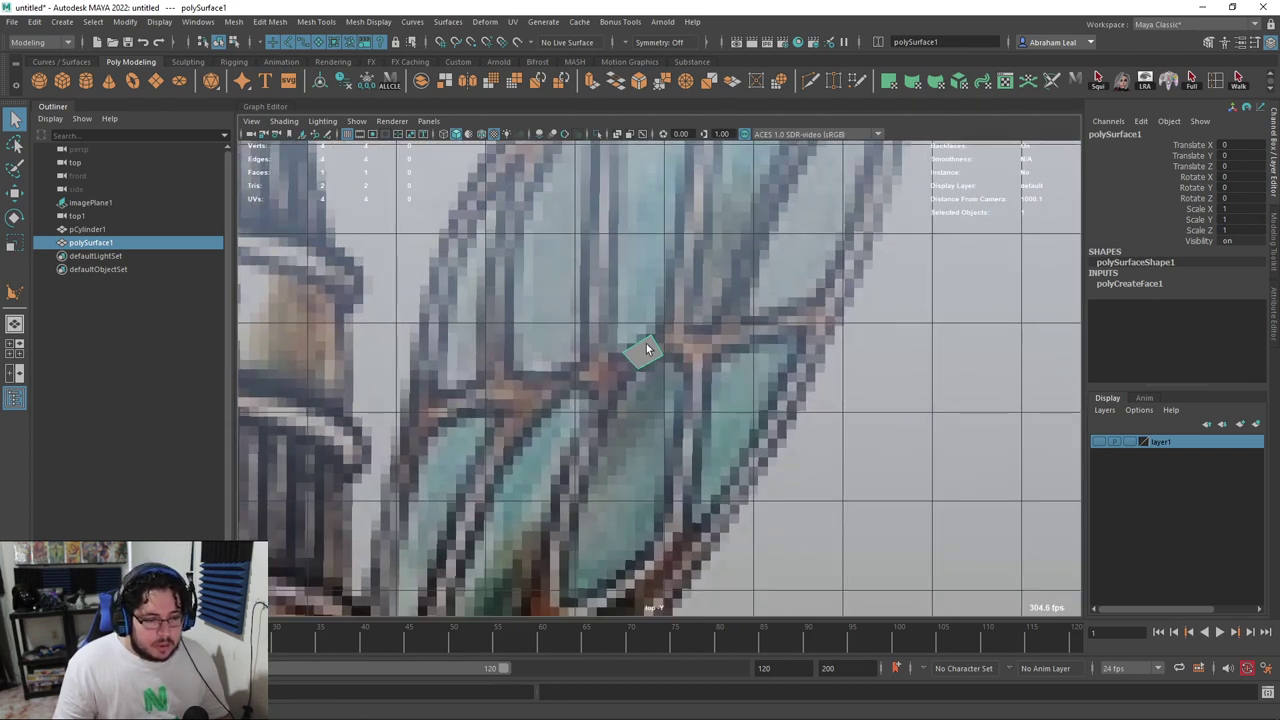
alt+middle_drag(704, 323, 689, 358)
click(834, 81)
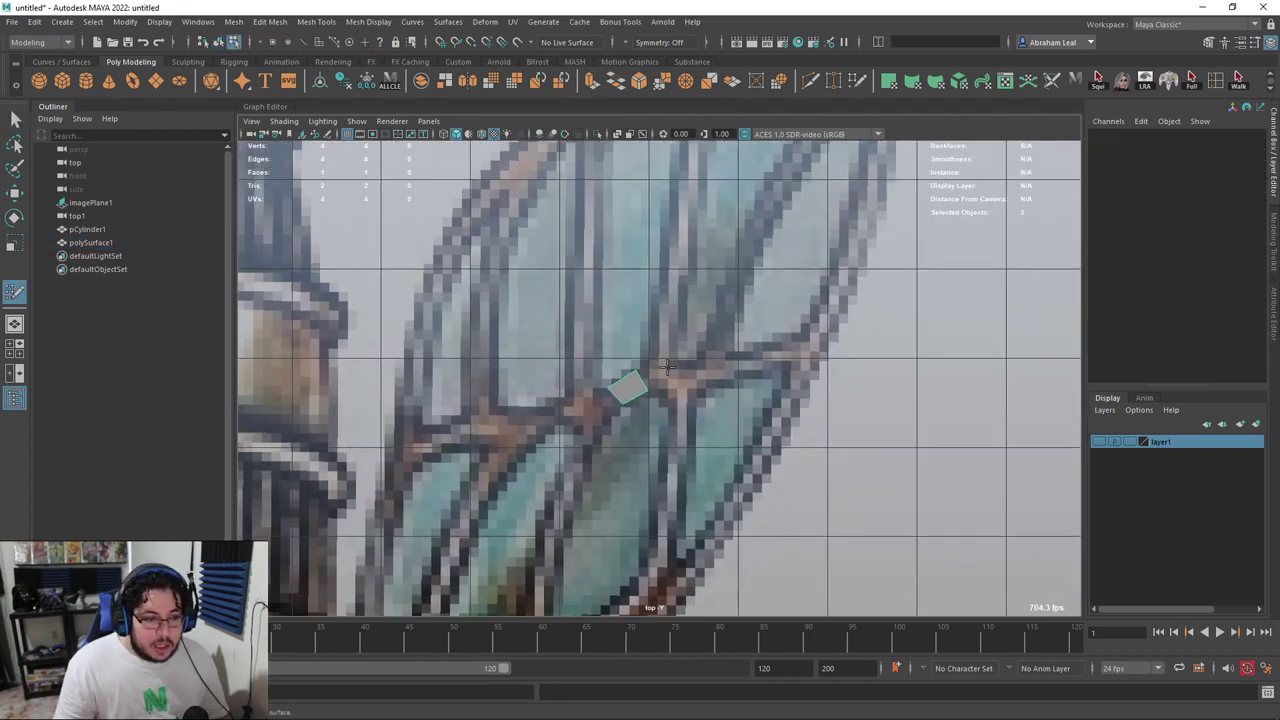
click(653, 356)
click(672, 357)
shift+click(656, 368)
click(683, 292)
shift+click(673, 318)
Extend the central vein strip with two more quads towards the wing's upper edge
alt+middle_drag(693, 276, 690, 375)
click(676, 297)
click(699, 297)
shift+click(686, 312)
alt+middle_drag(693, 298, 688, 379)
click(683, 282)
click(706, 280)
shift+click(683, 335)
Draw a separate strip of three quads along the wing's upper border
click(585, 266)
click(662, 227)
shift+click(612, 266)
click(726, 233)
click(719, 214)
shift+click(706, 227)
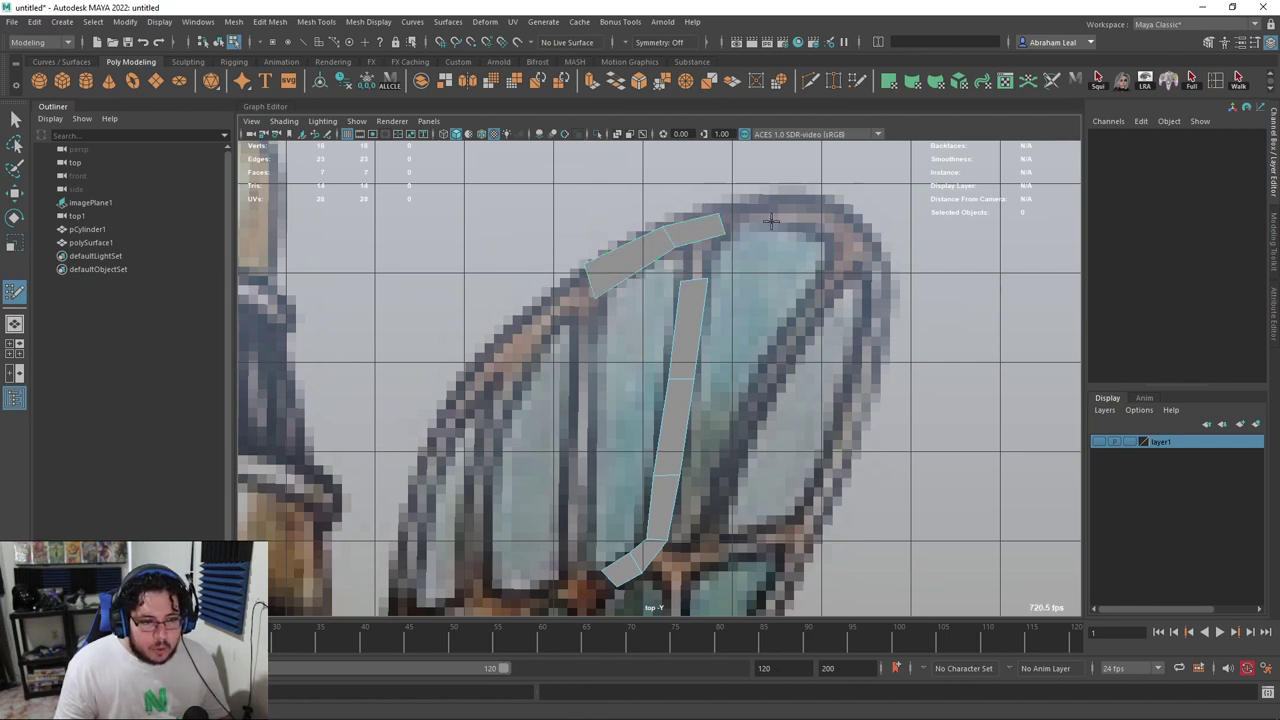
click(790, 198)
shift+click(760, 215)
Continue the border strip around the curved wing tip with three quads, adjusting their corners to the drawing
click(826, 206)
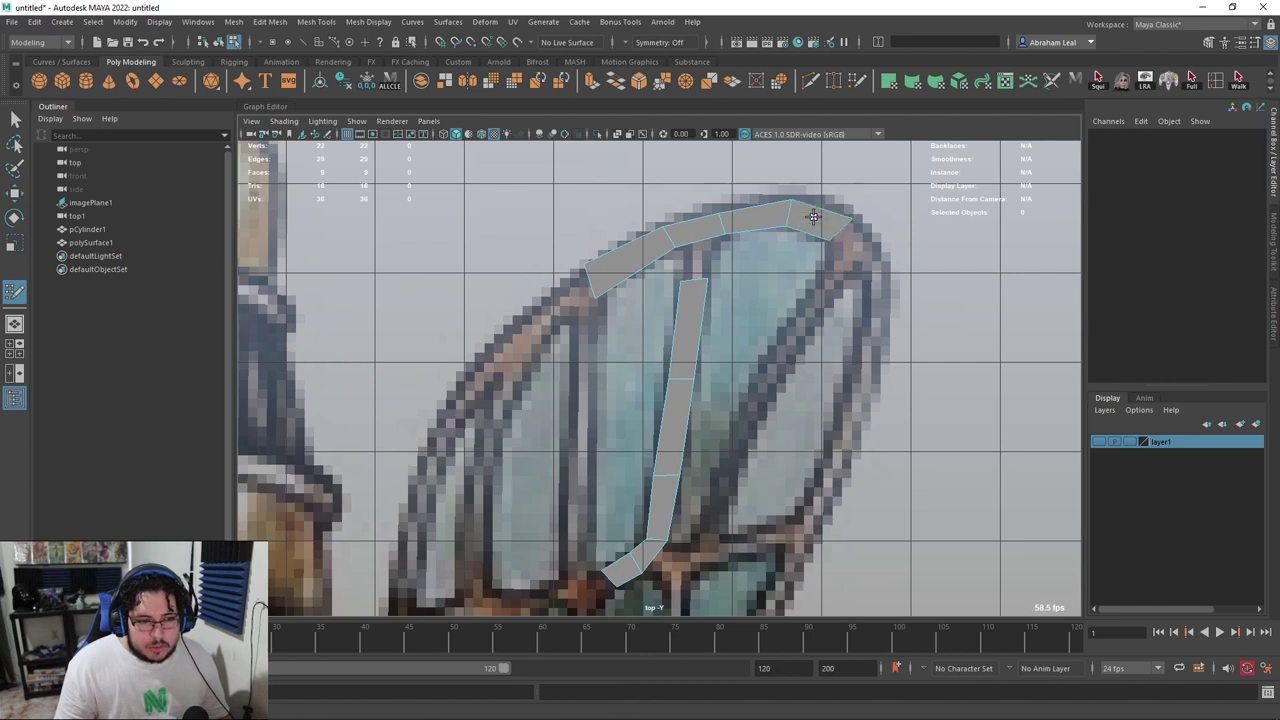
shift+click(805, 224)
drag(817, 239, 820, 231)
click(834, 246)
click(862, 222)
shift+click(842, 228)
click(859, 273)
shift+click(870, 266)
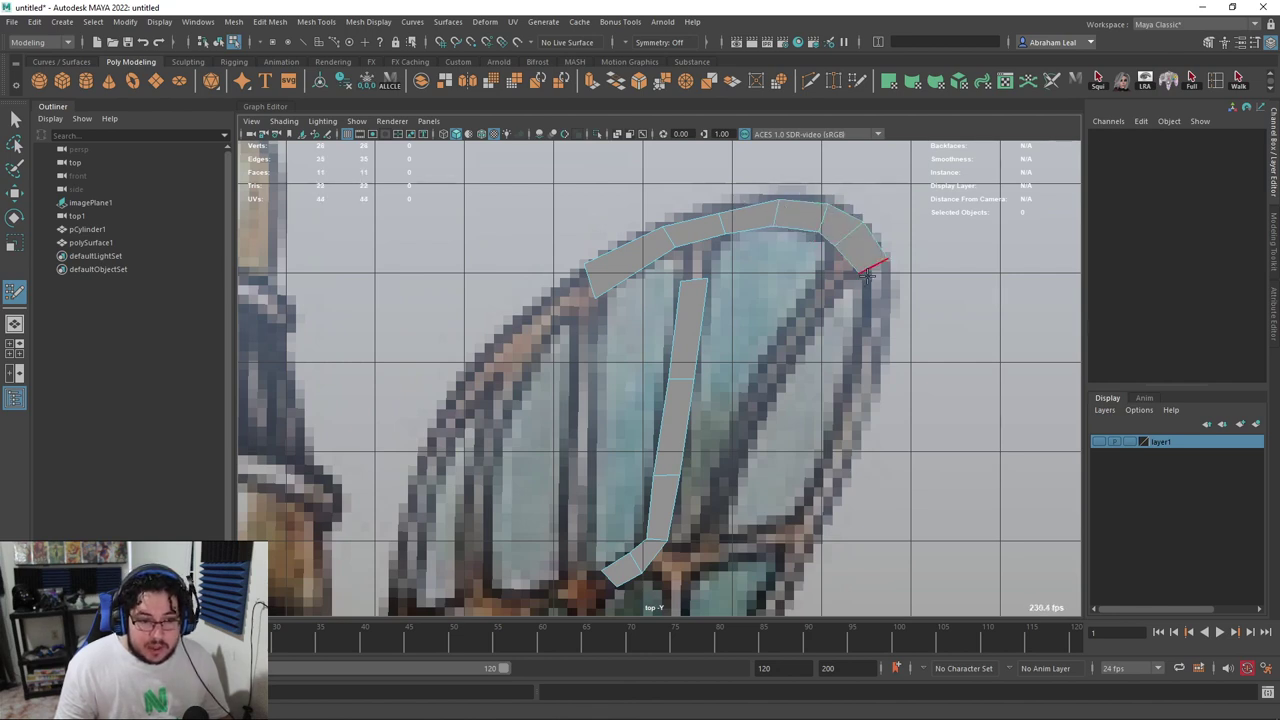
Extend the border strip with four quads down the wing's outer edge to just past the cross vein
click(887, 347)
shift+click(873, 332)
alt+middle_drag(844, 446, 829, 338)
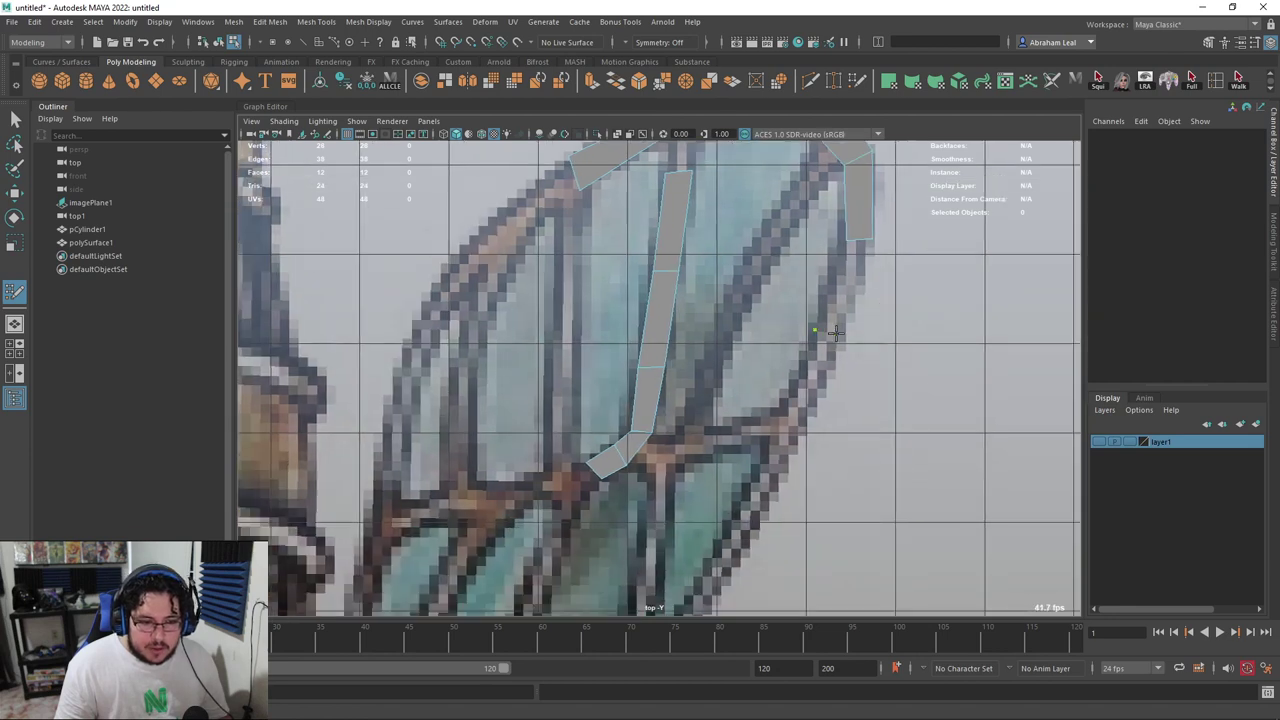
shift+click(835, 333)
alt+middle_drag(791, 411, 793, 337)
shift+click(808, 320)
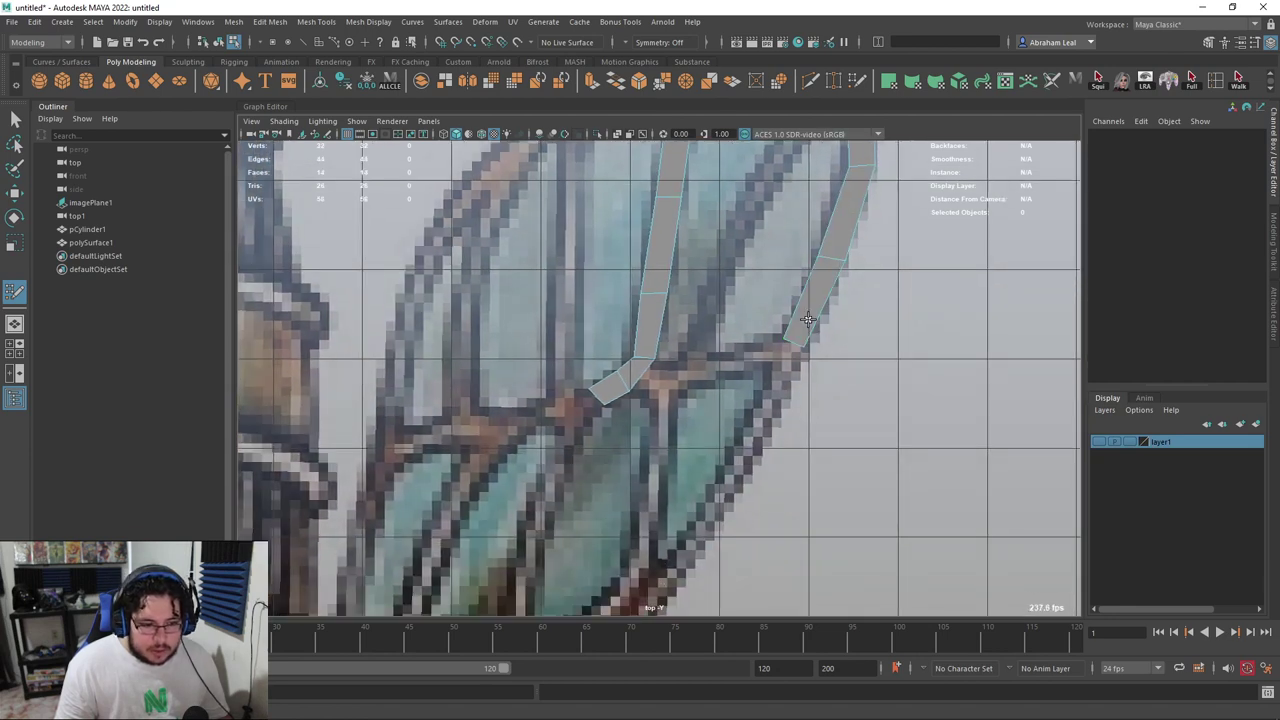
shift+click(786, 355)
Add three more quads down the outer edge, from the cross vein to past the lower vein junction
alt+middle_drag(751, 445, 822, 292)
click(731, 412)
click(749, 428)
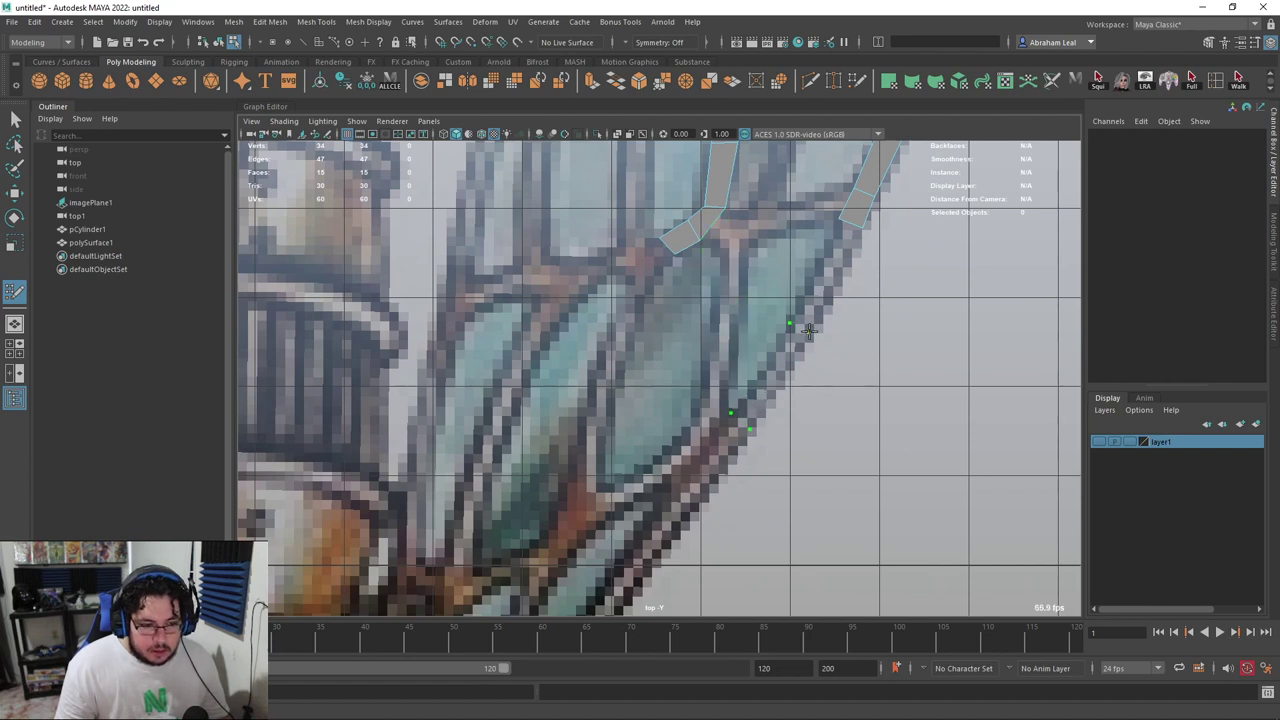
shift+click(815, 300)
shift+click(776, 374)
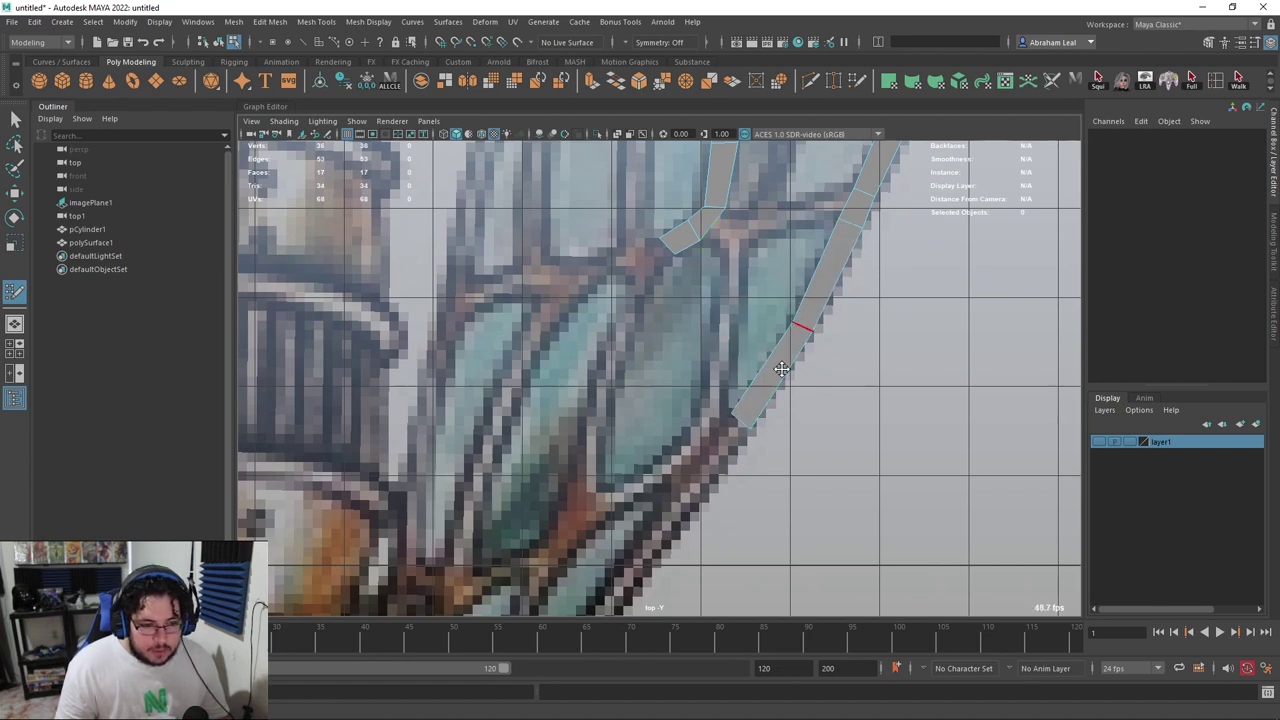
alt+middle_drag(781, 369, 831, 274)
click(726, 389)
click(747, 402)
shift+click(750, 374)
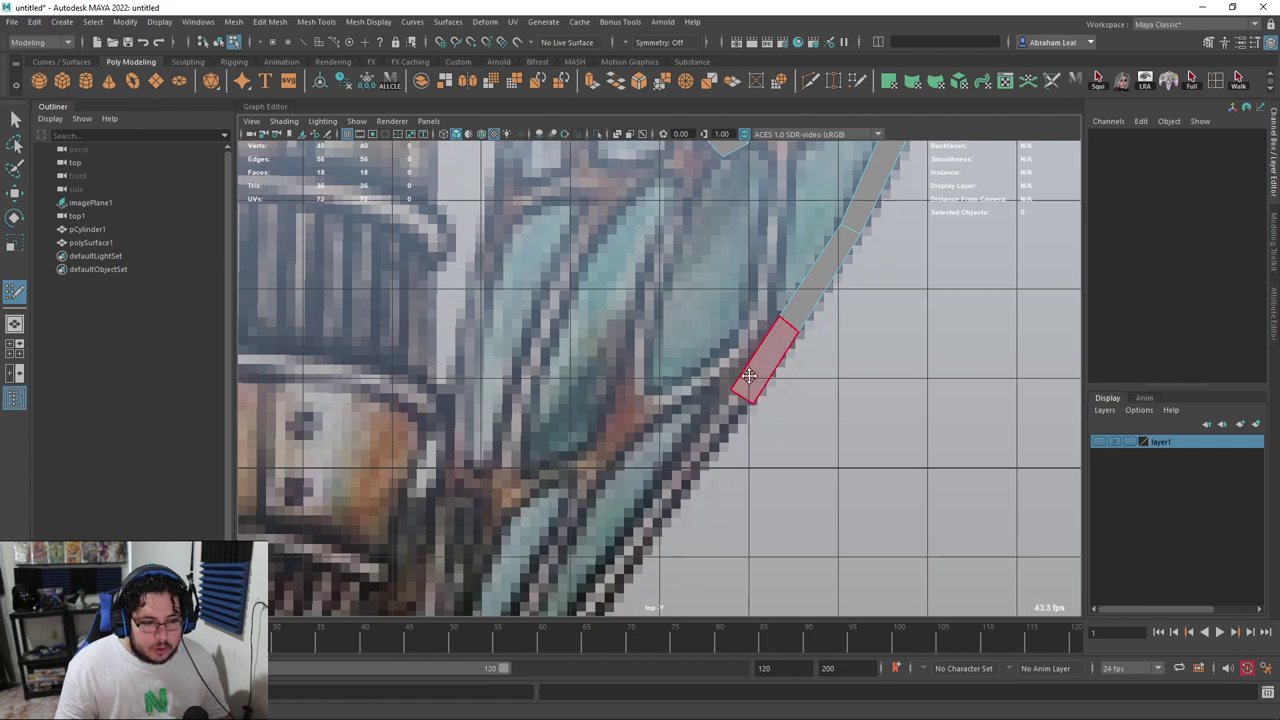
Continue the outer border strip with three quads down to near the wing's base
alt+middle_drag(750, 374, 821, 259)
alt+right_drag(821, 259, 777, 329)
scroll(697, 310, up, 3)
scroll(679, 318, down, 3)
scroll(688, 286, up, 4)
scroll(688, 286, up, 4)
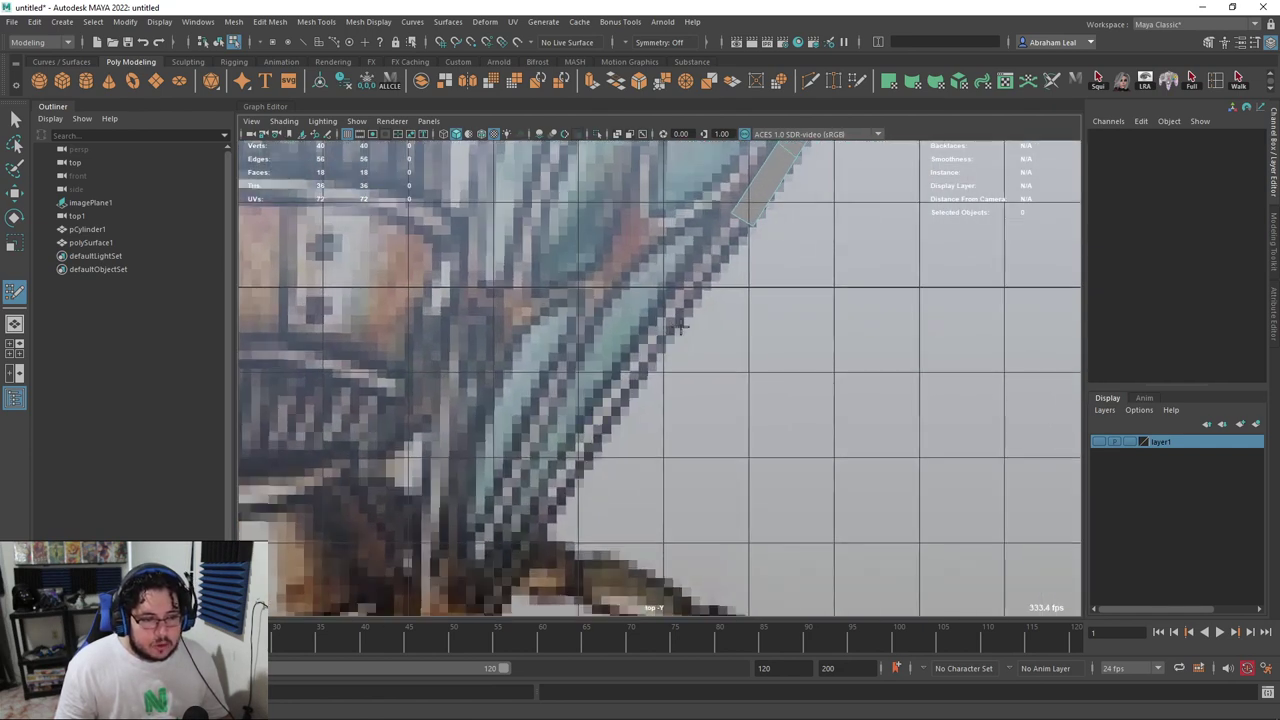
shift+click(697, 284)
shift+click(690, 310)
scroll(680, 340, up, 2)
click(660, 335)
shift+click(702, 294)
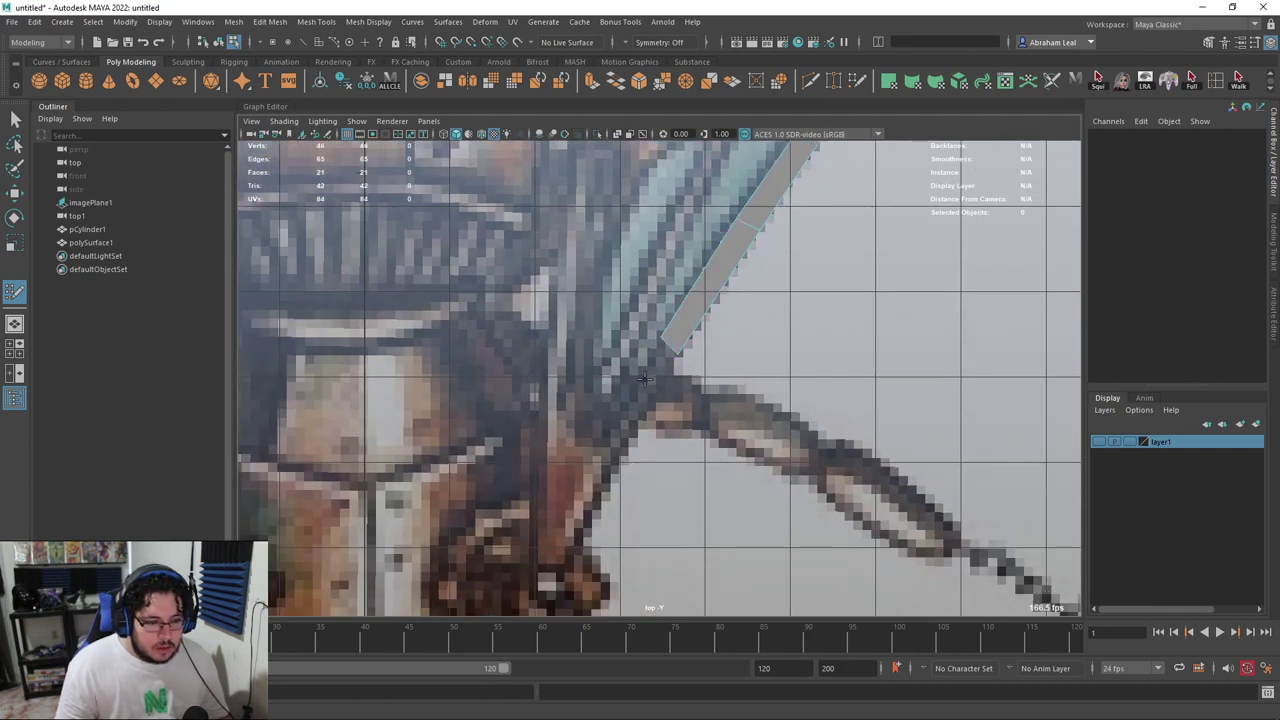
Extend the outer border strip with three quads down to the gear at the wing root, following the reference
alt+middle_drag(643, 392, 707, 294)
click(685, 346)
click(664, 334)
shift+click(698, 304)
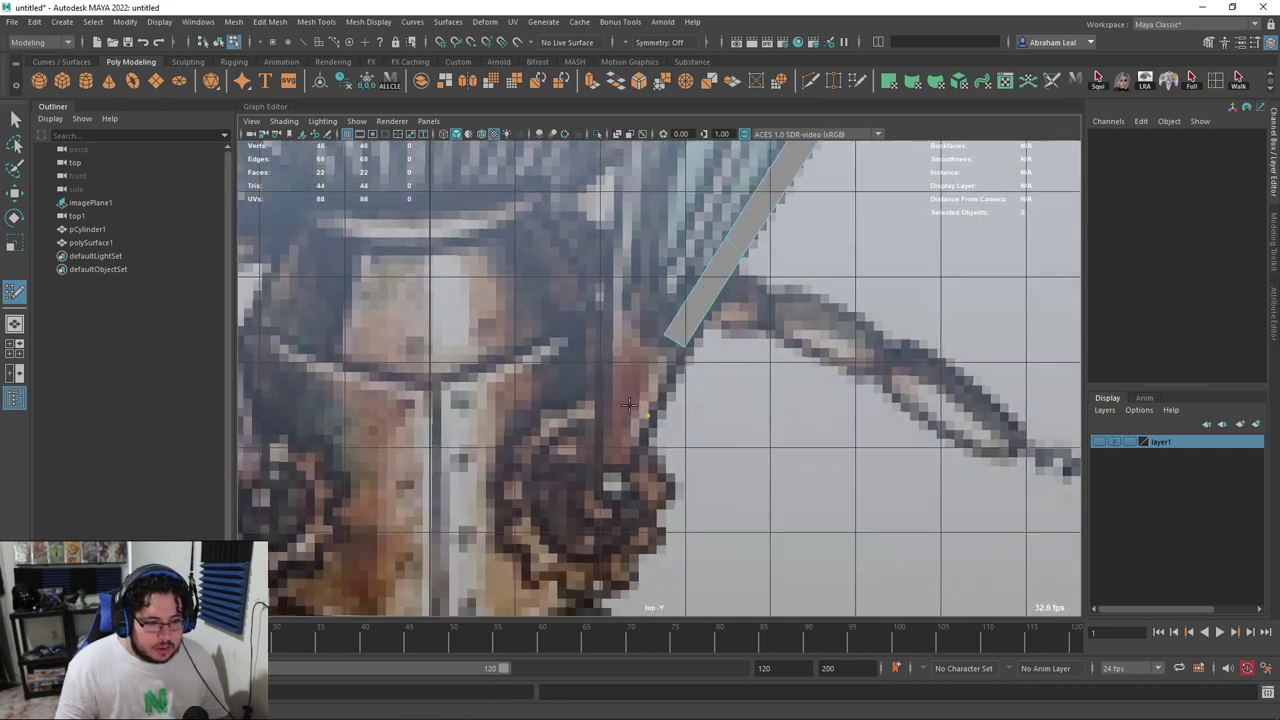
shift+click(632, 409)
click(606, 463)
shift+click(620, 439)
Continue the border strip from its upper open end with four quads down the wing's inner edge to the cross vein
alt+middle_drag(625, 363, 640, 590)
scroll(660, 346, down, 5)
scroll(680, 320, up, 3)
scroll(688, 308, up, 2)
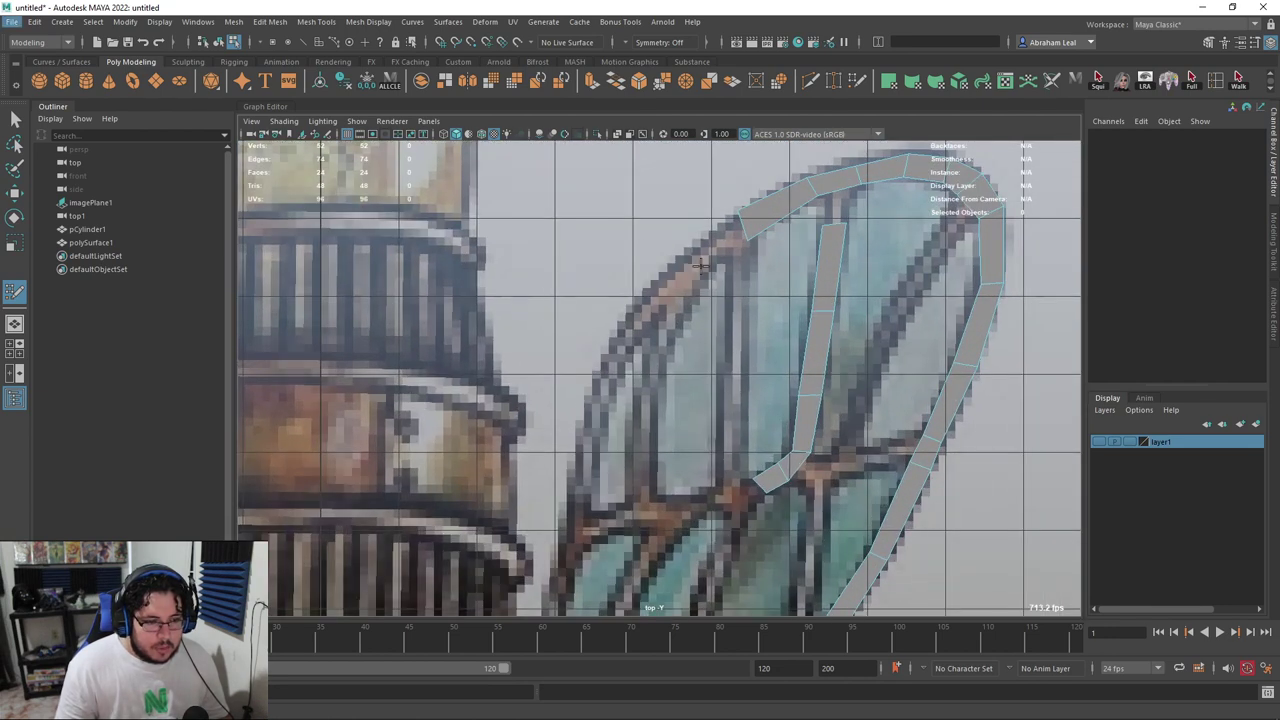
shift+click(707, 252)
shift+click(657, 311)
shift+click(615, 400)
alt+middle_drag(618, 405, 673, 305)
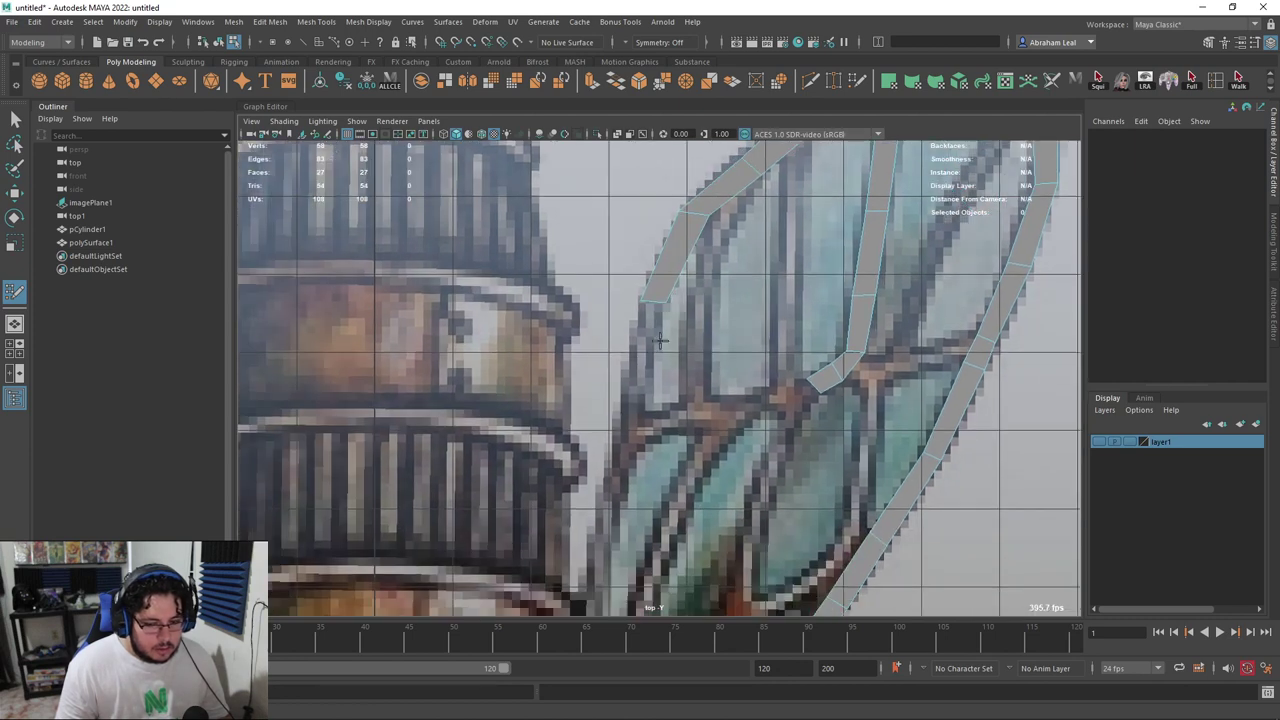
shift+click(650, 388)
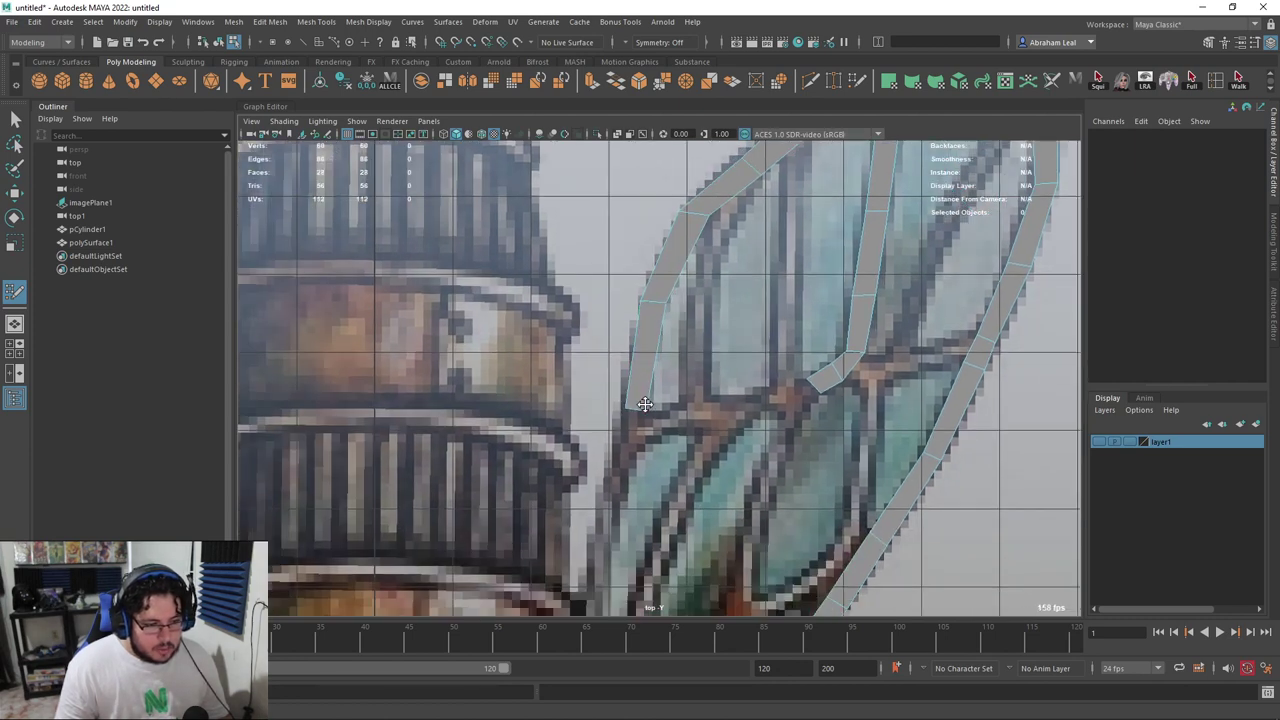
Extend the inner border strip with four more quads from the cross vein down alongside the bee's lower body
alt+middle_drag(650, 390, 682, 317)
shift+click(645, 424)
alt+middle_drag(645, 548, 650, 452)
shift+click(650, 452)
alt+middle_drag(622, 542, 672, 352)
shift+click(651, 452)
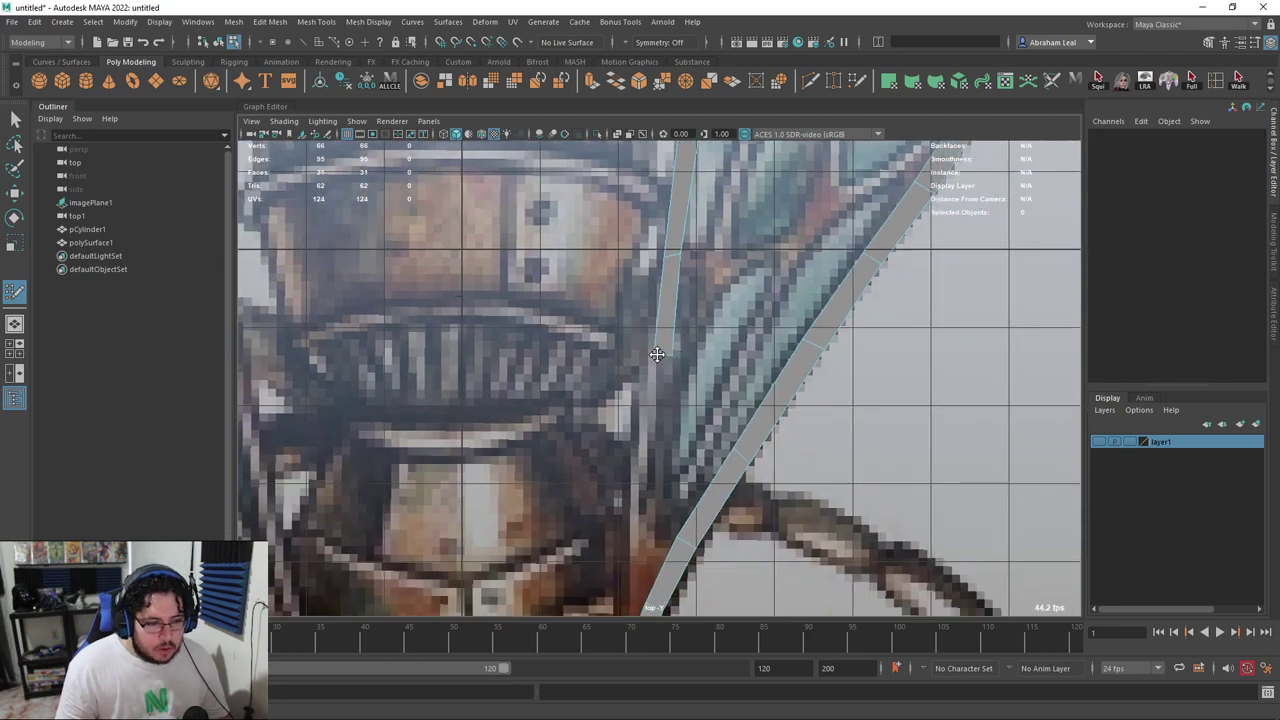
shift+click(656, 462)
Adjust the corners of the lowest inner border quads so the strip follows the wing's inner edge on the drawing
alt+middle_drag(656, 462, 686, 350)
drag(686, 350, 671, 349)
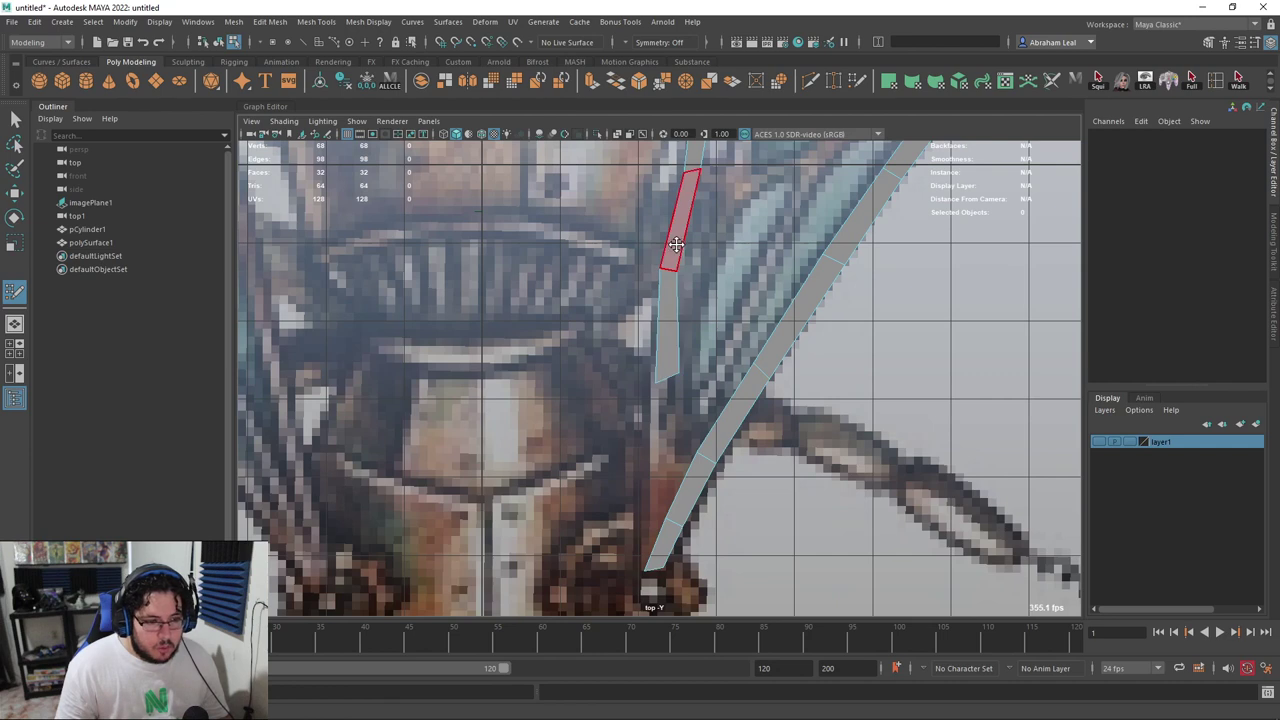
alt+middle_drag(686, 260, 663, 340)
drag(671, 252, 666, 252)
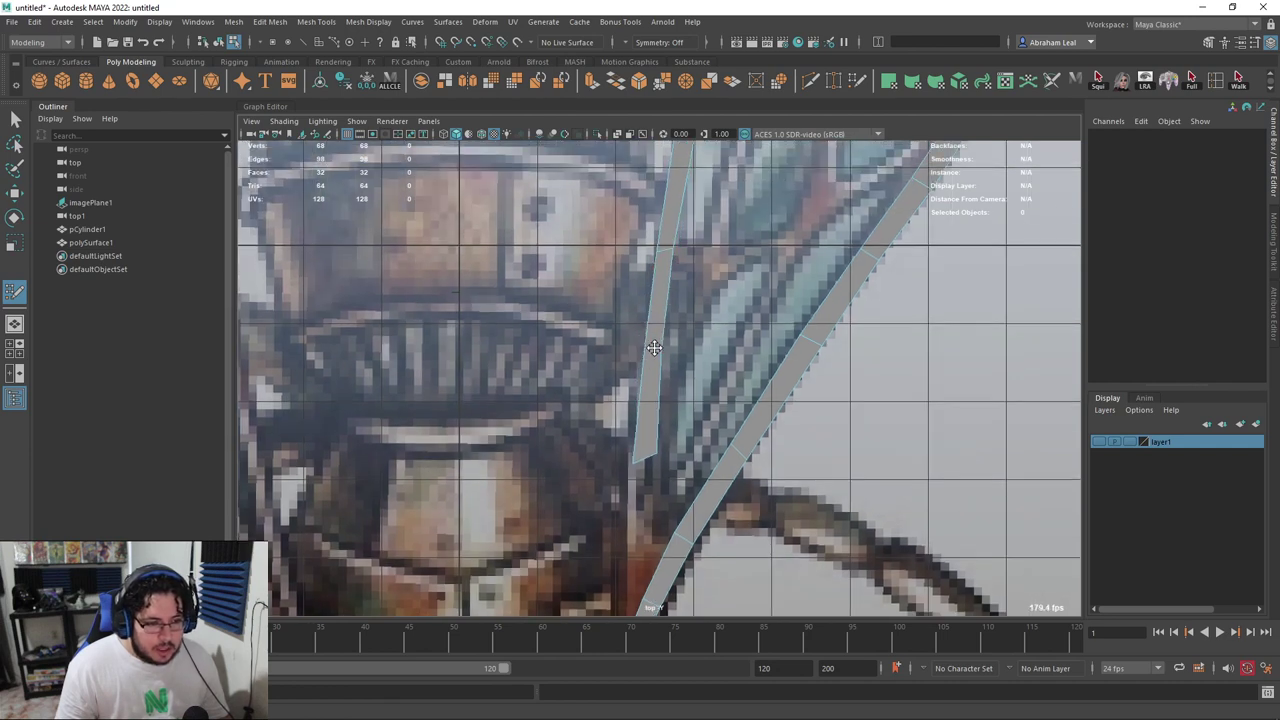
alt+middle_drag(663, 443, 686, 305)
drag(683, 314, 659, 327)
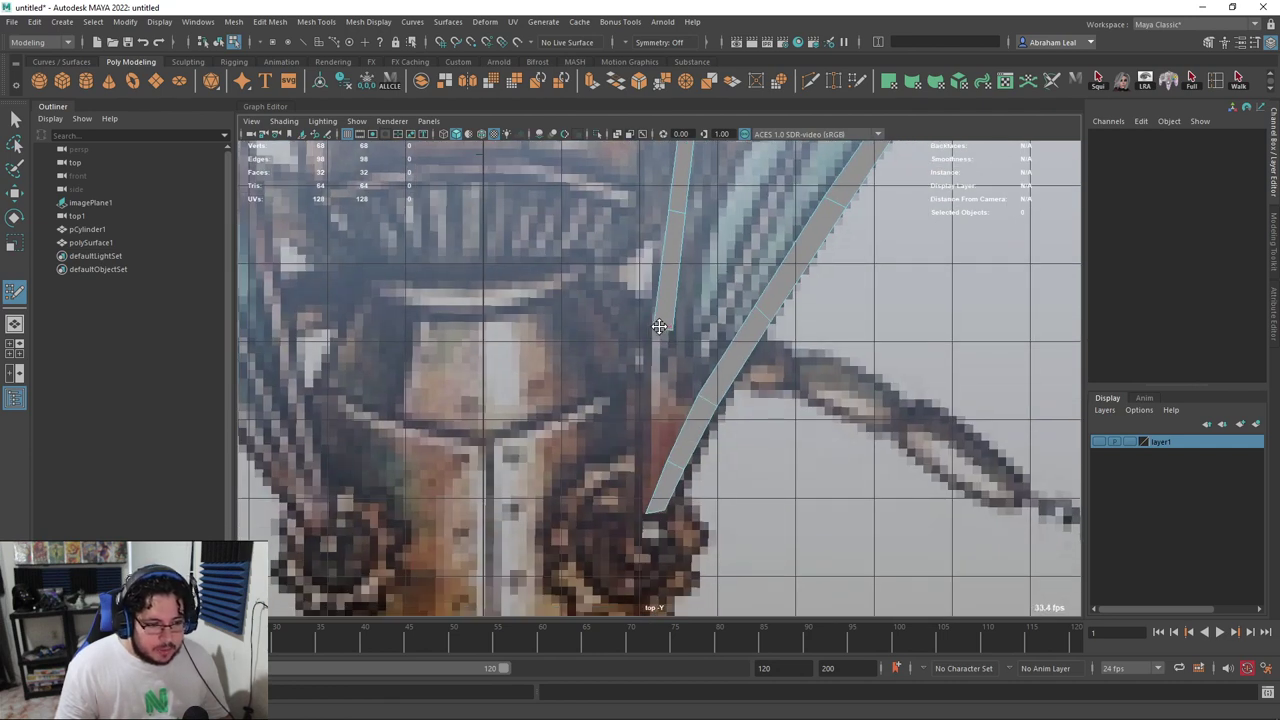
Add one more short quad to the lower end of the inner border strip, toward the wing root
click(654, 393)
click(669, 390)
shift+click(667, 372)
alt+drag(661, 432, 667, 390)
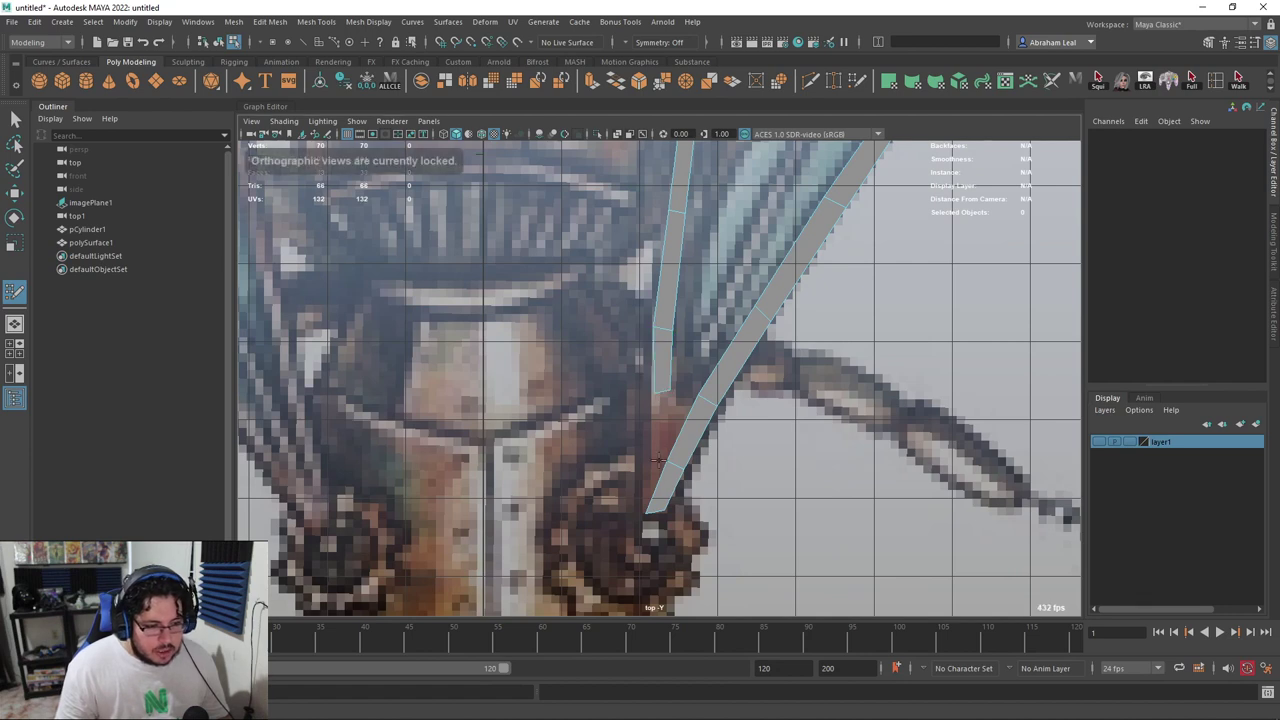
alt+middle_drag(660, 432, 662, 382)
scroll(663, 367, up, 3)
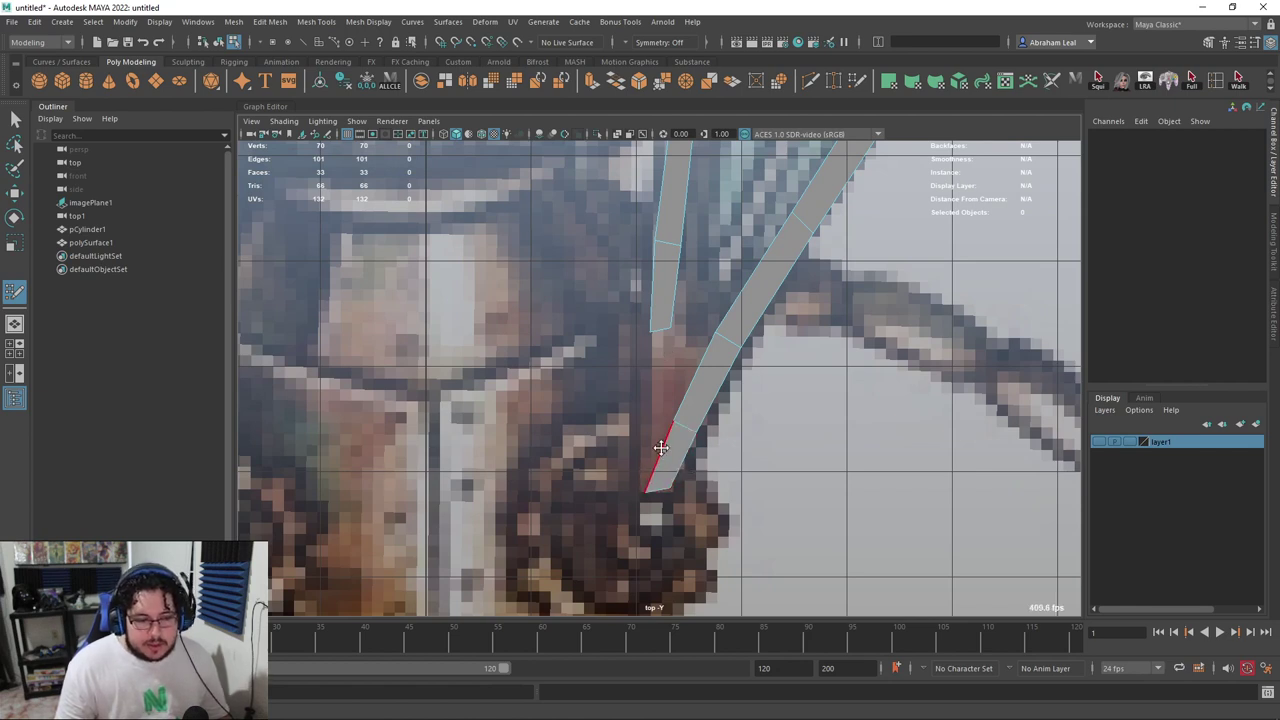
Narrow the outer strip's end at the wing root and fill two quads joining the inner border strip to it
drag(645, 492, 674, 487)
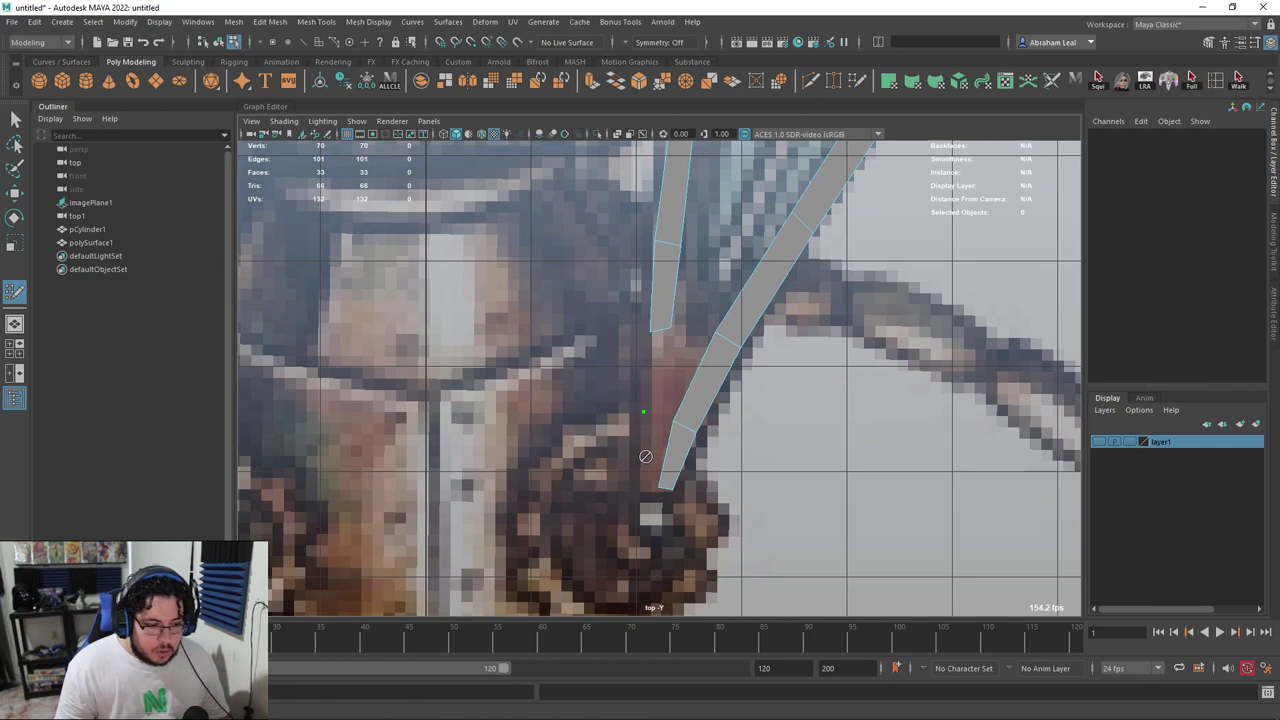
click(638, 489)
shift+click(652, 450)
shift+click(656, 384)
drag(674, 422, 666, 421)
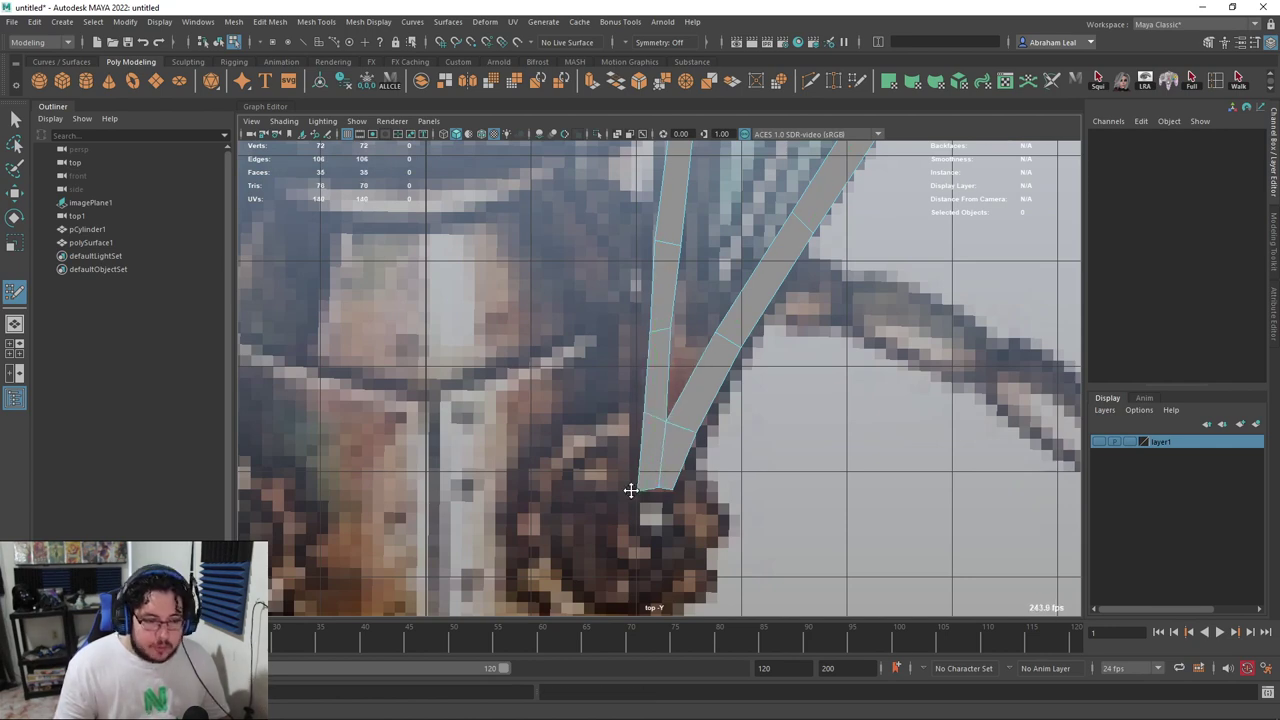
Examine the joined border strips at the wing root and the veins between them against the reference drawing
scroll(792, 367, down, 3)
scroll(709, 377, up, 2)
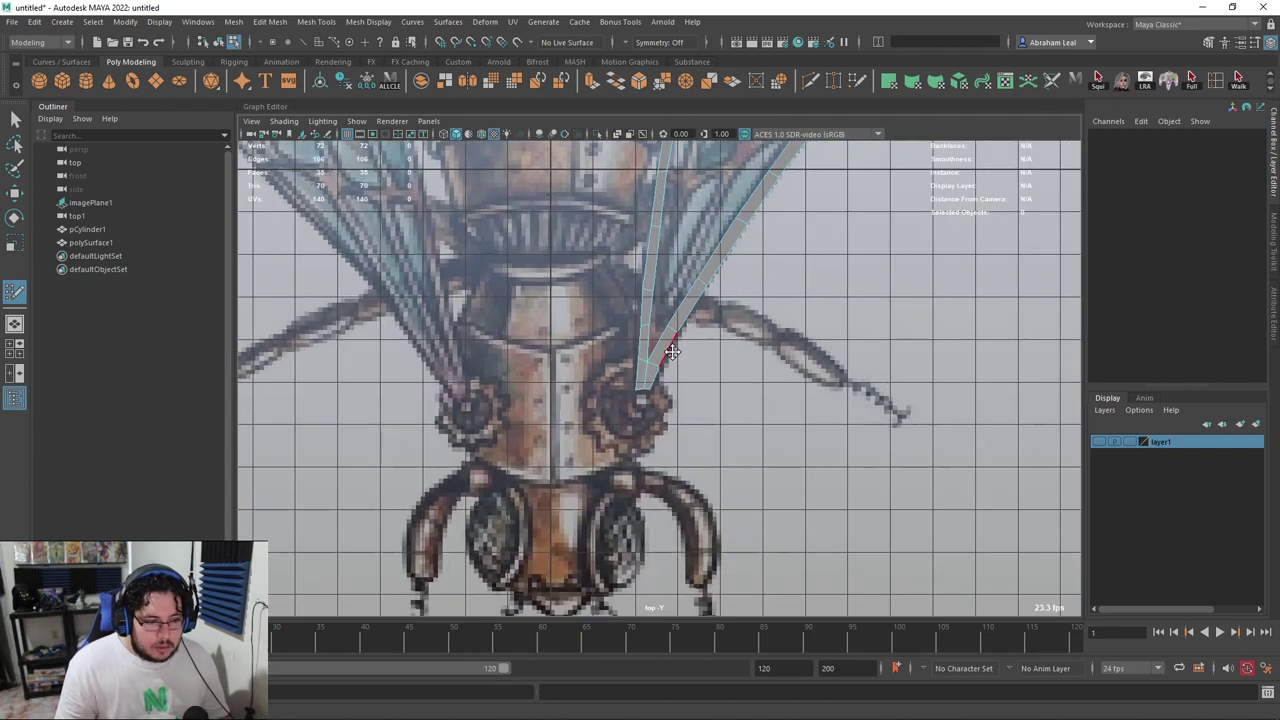
scroll(623, 400, up, 3)
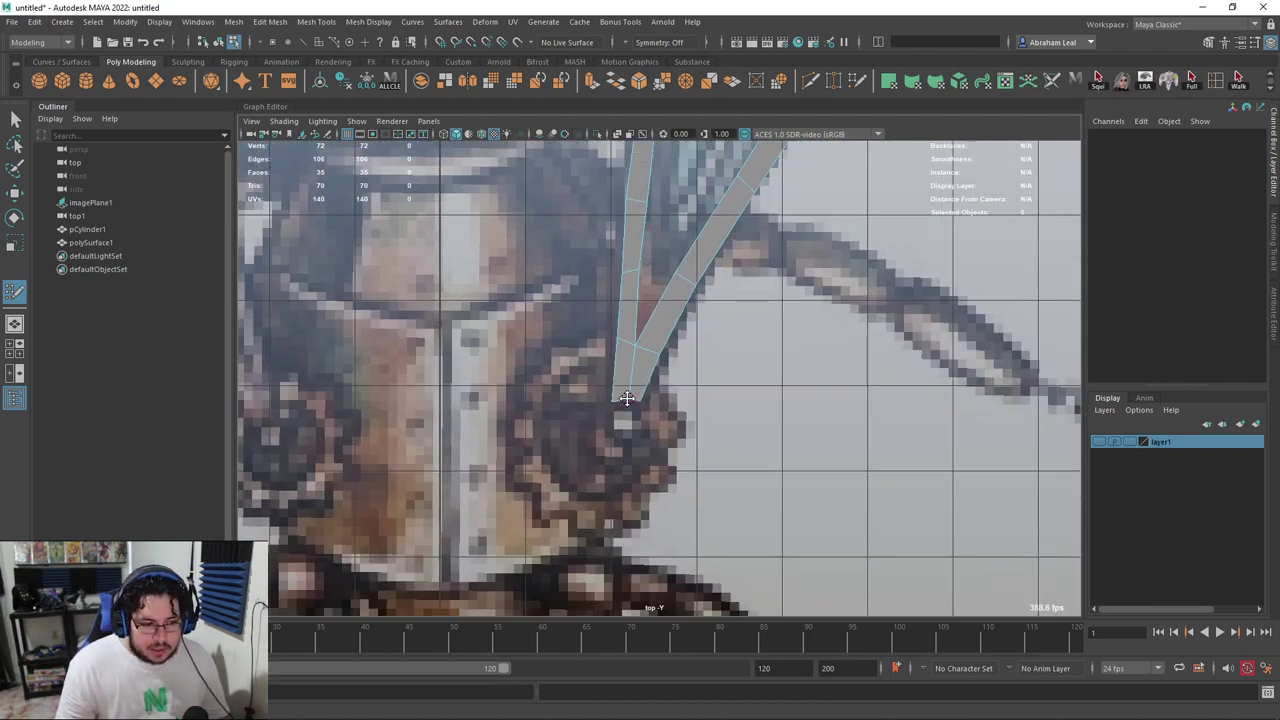
scroll(628, 400, up, 2)
scroll(643, 468, down, 4)
scroll(650, 428, up, 4)
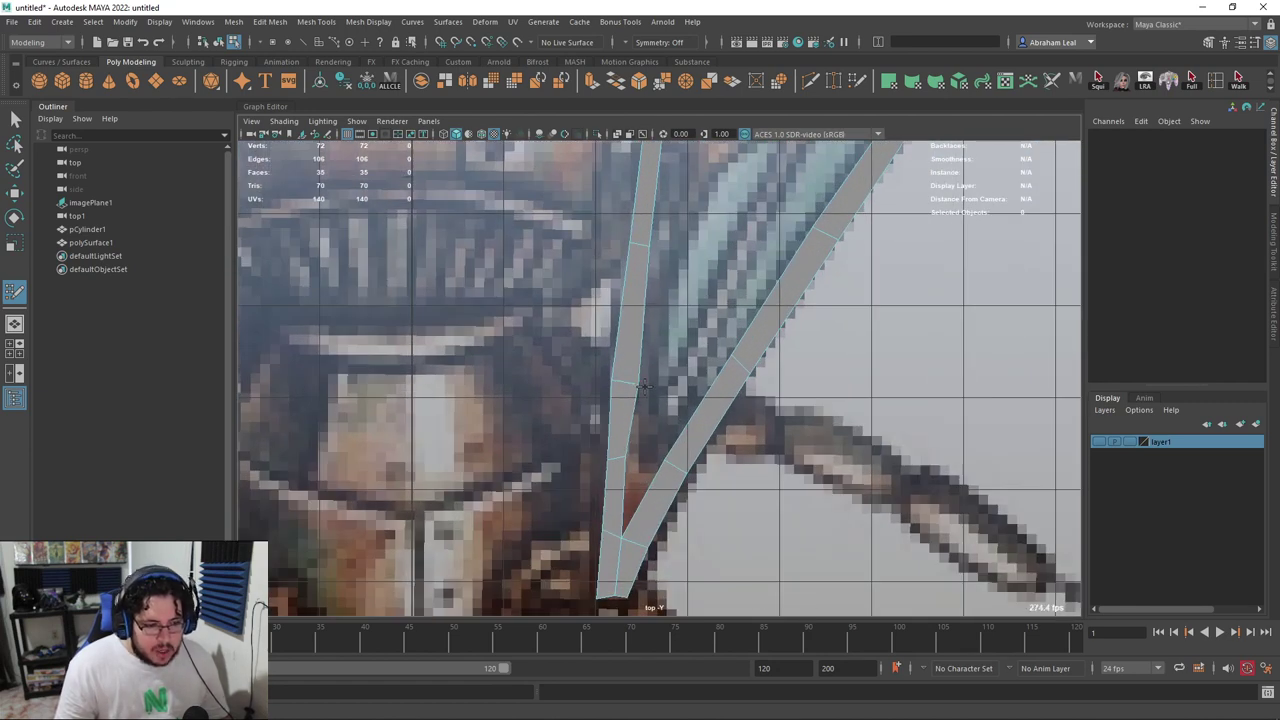
scroll(642, 388, down, 4)
scroll(711, 399, up, 3)
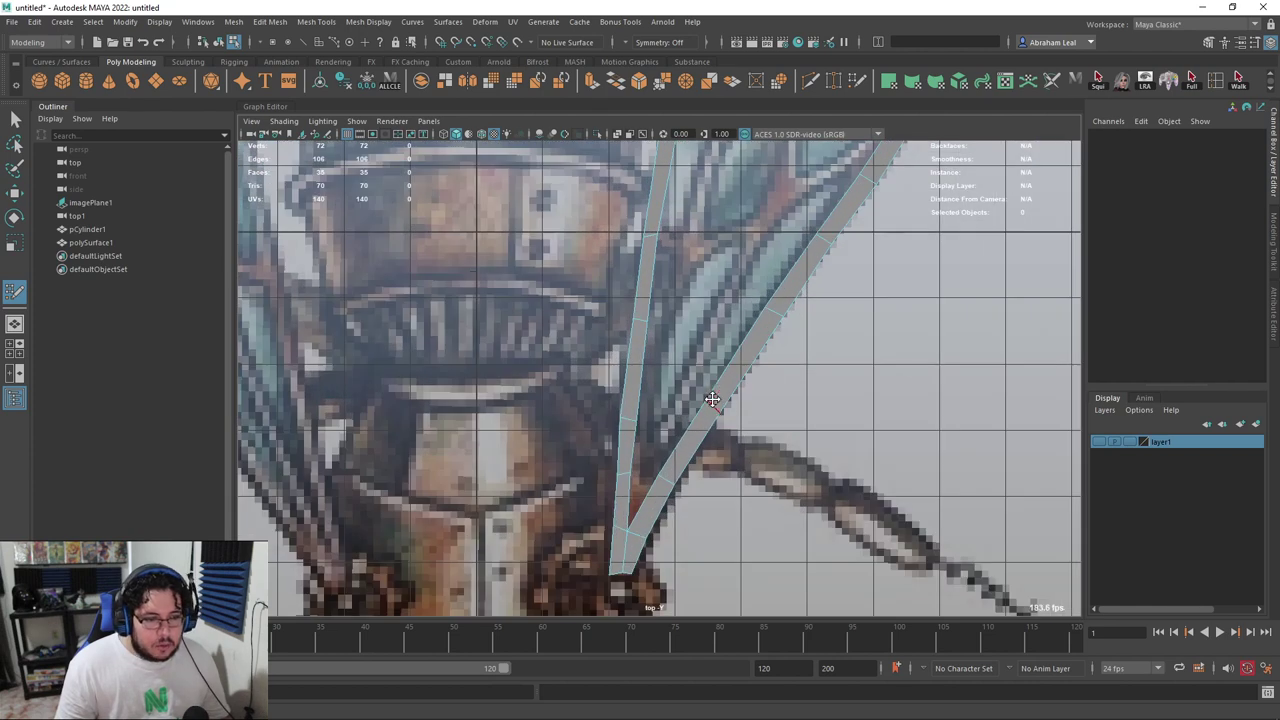
Build a separate strip of three quads along the diagonal vein from near the wing root up to the lower cross vein
scroll(705, 402, up, 2)
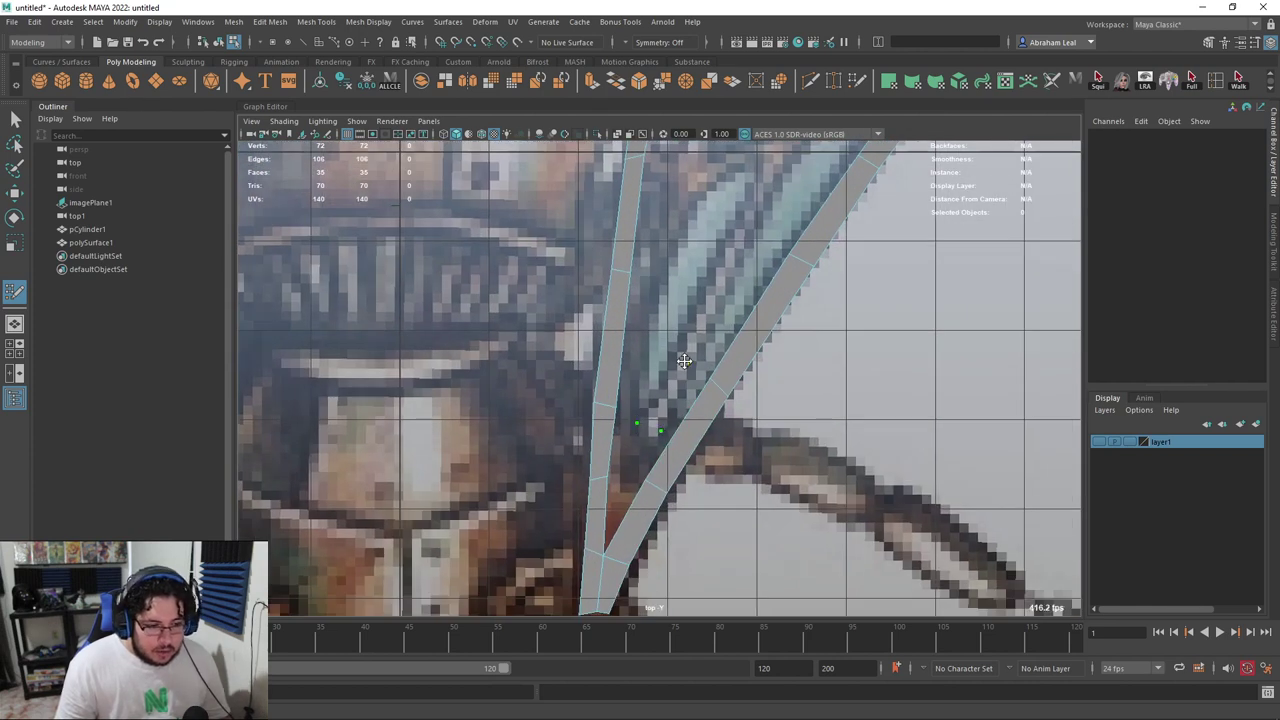
shift+click(664, 387)
click(730, 268)
shift+click(712, 304)
alt+middle_drag(761, 188, 709, 358)
click(722, 345)
shift+click(696, 390)
key(ctrl+z)
shift+click(684, 390)
scroll(670, 388, up, 2)
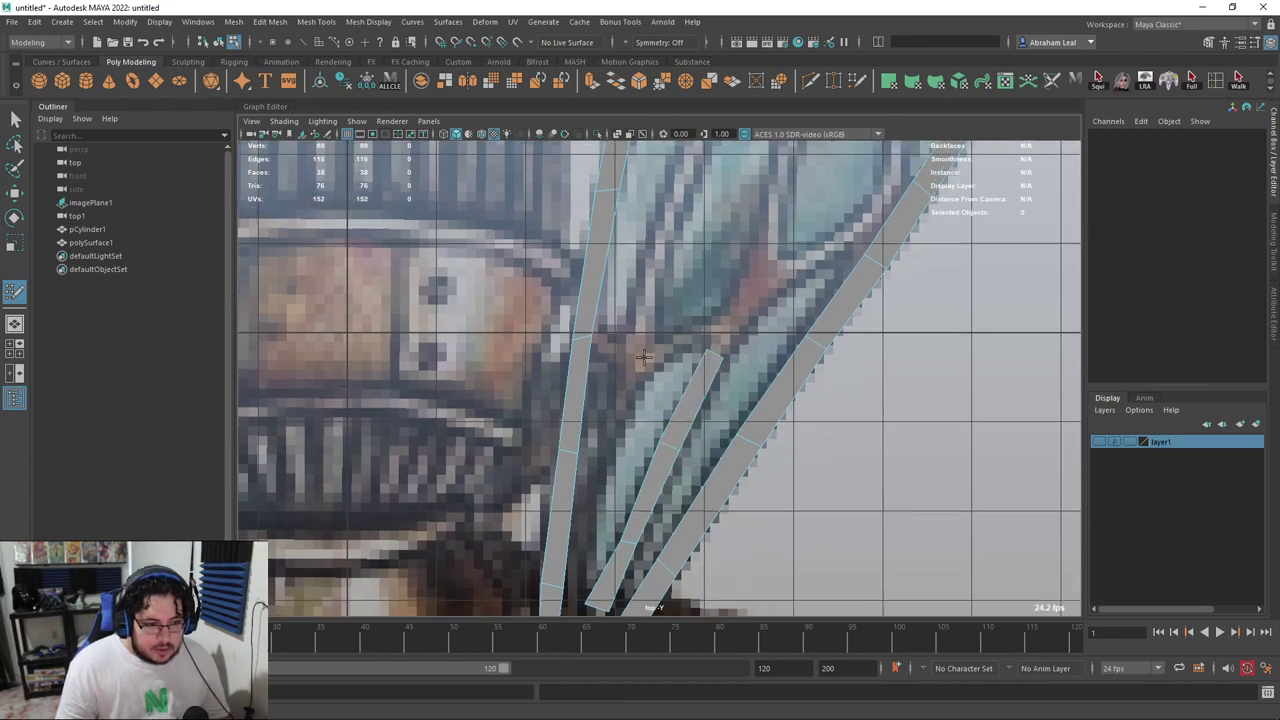
Add one quad from the diagonal vein's upper end along the lower cross vein and another up the adjoining vertical vein
shift+click(688, 358)
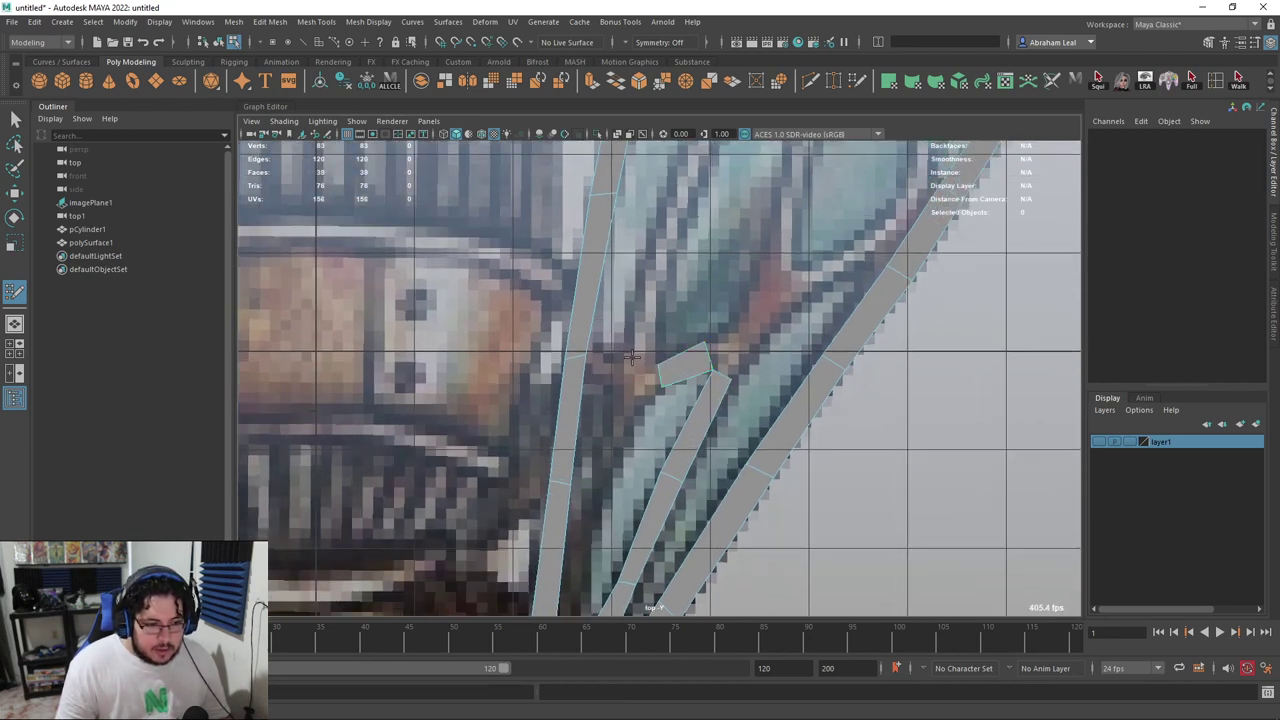
shift+click(650, 292)
scroll(700, 290, down, 3)
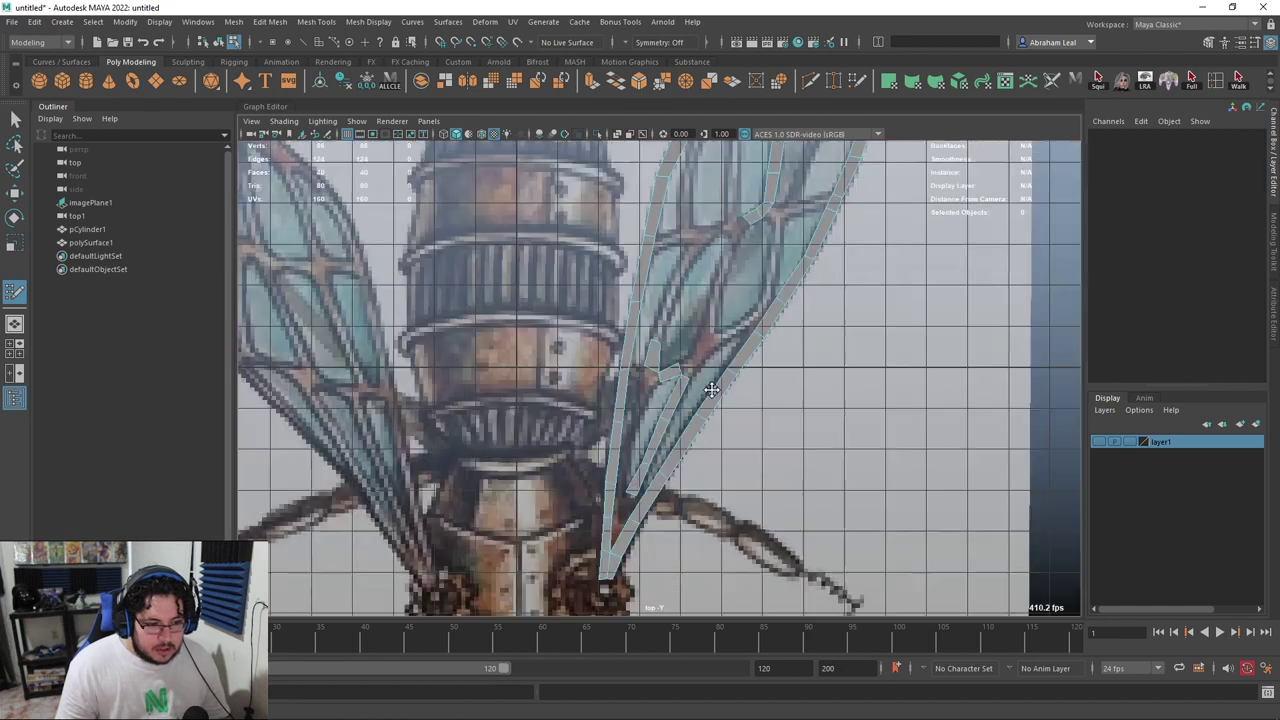
Insert an edge across the outer border beside the diagonal vein's lower end and weld the vein strip's corner to it
scroll(605, 460, up, 4)
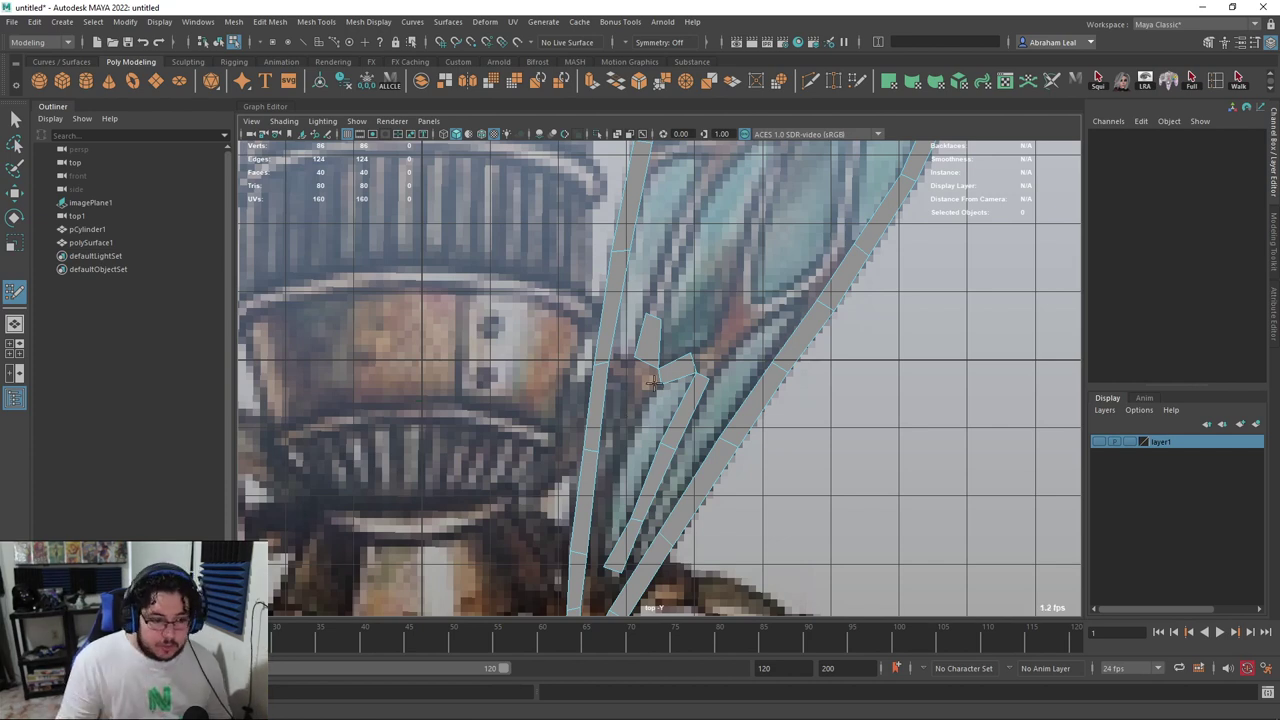
scroll(700, 335, down, 5)
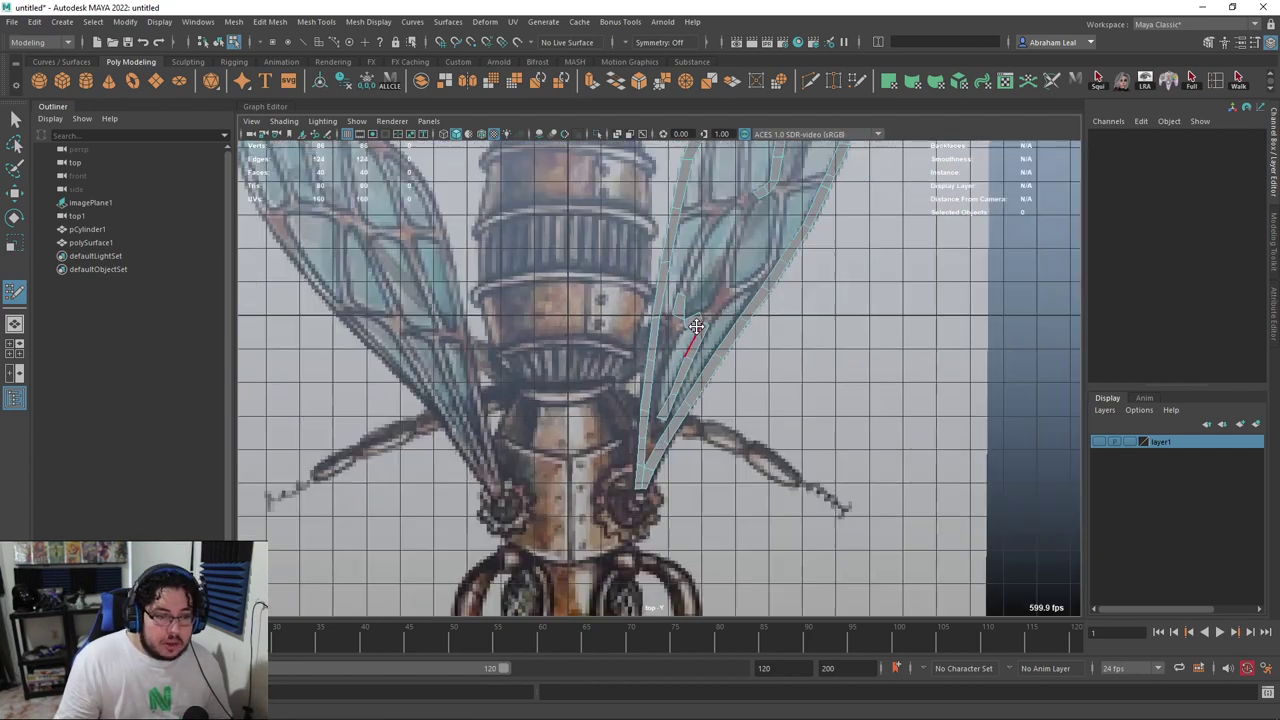
scroll(696, 326, down, 2)
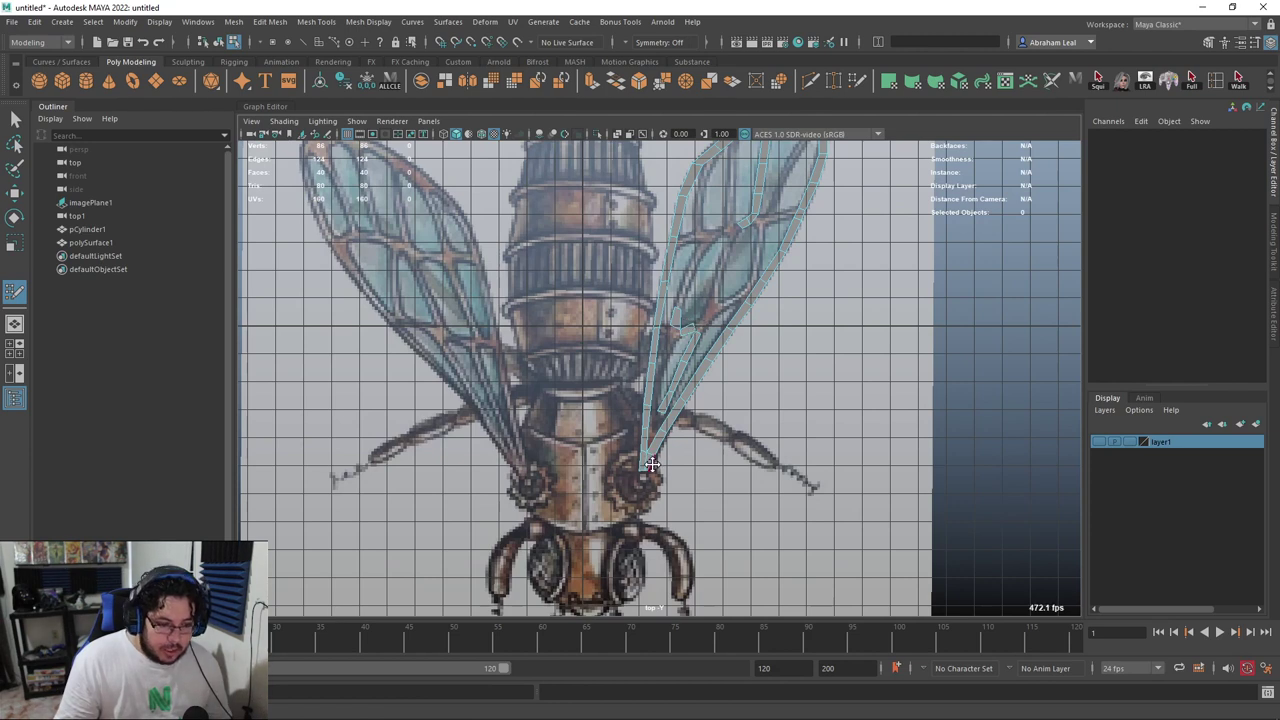
scroll(648, 468, up, 6)
scroll(703, 325, down, 1)
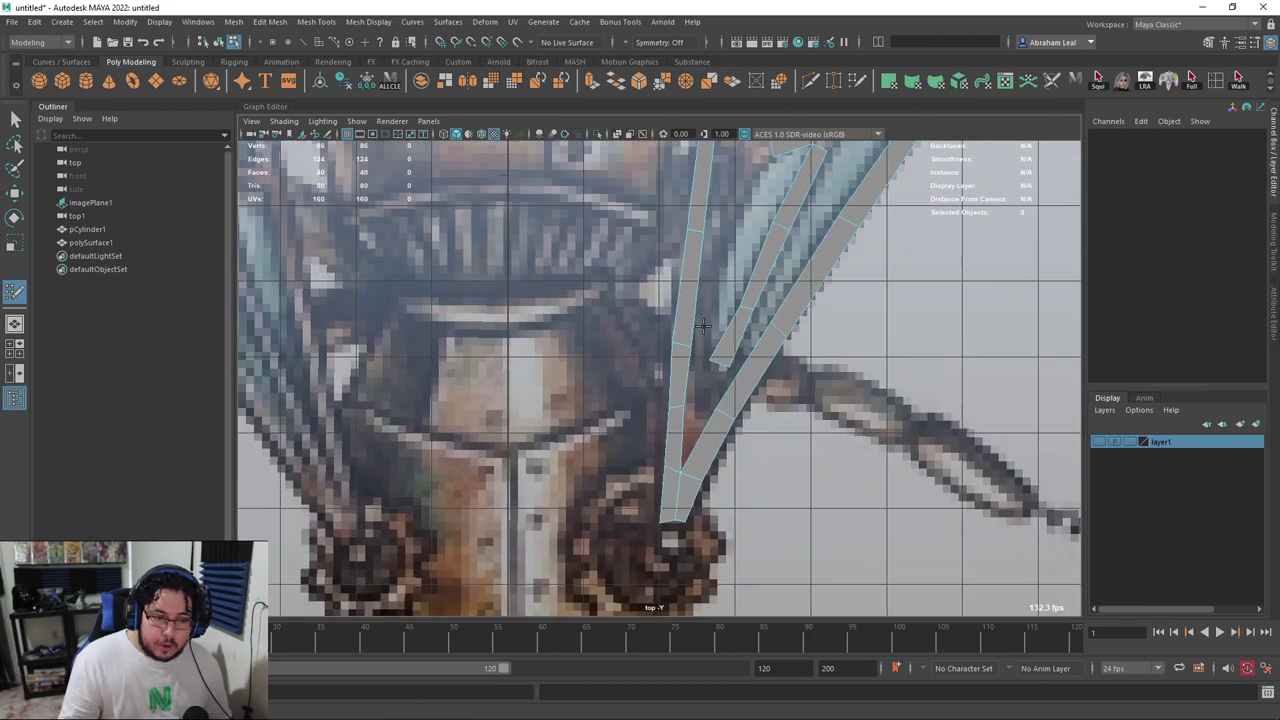
scroll(703, 325, up, 5)
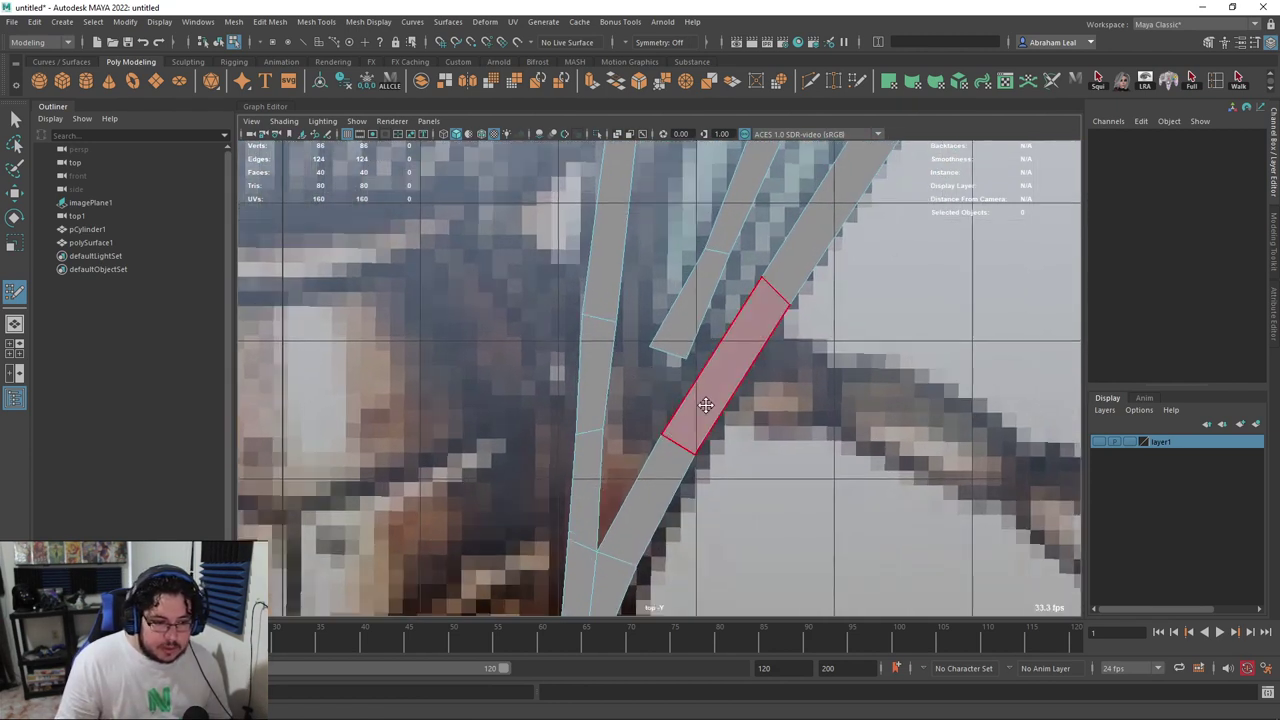
mouse_move(686, 361)
mouse_down()
mouse_move(700, 374)
mouse_move(688, 366)
mouse_up()
alt+middle_drag(711, 349, 675, 427)
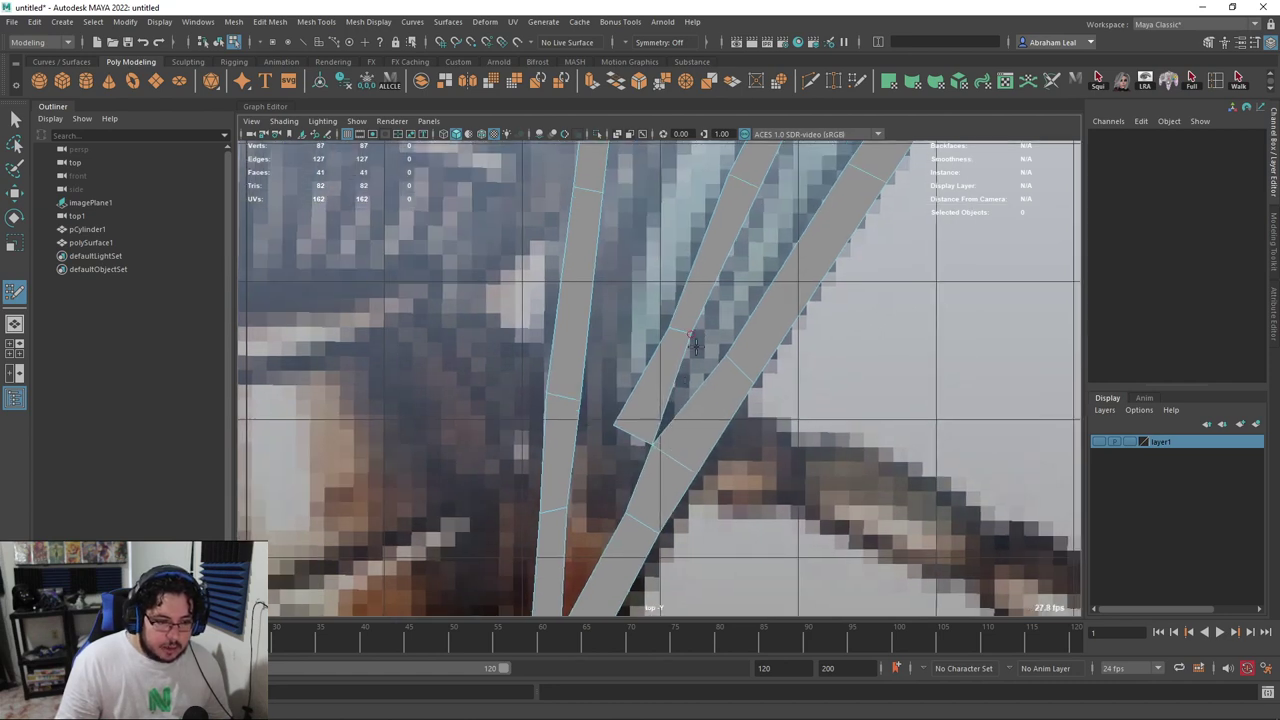
Extend the diagonal vein strip toward the root, insert an edge in the inner border, and fill the gap joining them
scroll(706, 358, down, 5)
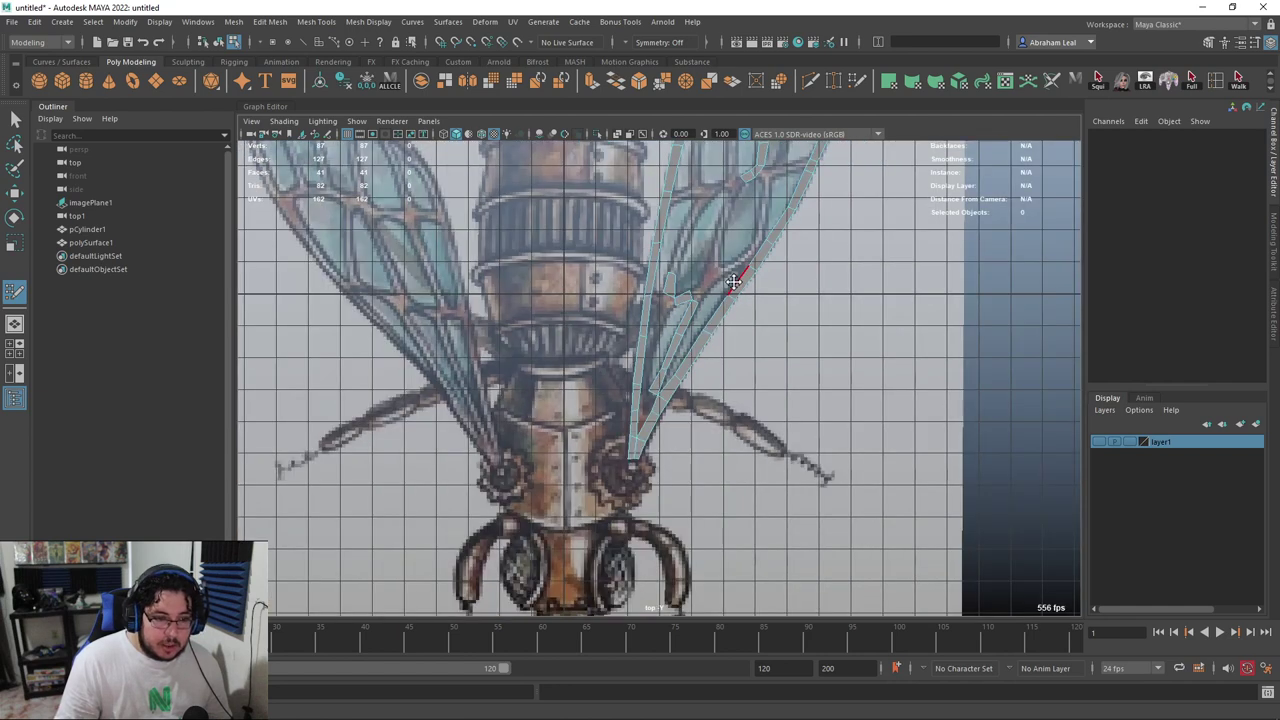
scroll(676, 333, up, 5)
scroll(676, 333, up, 4)
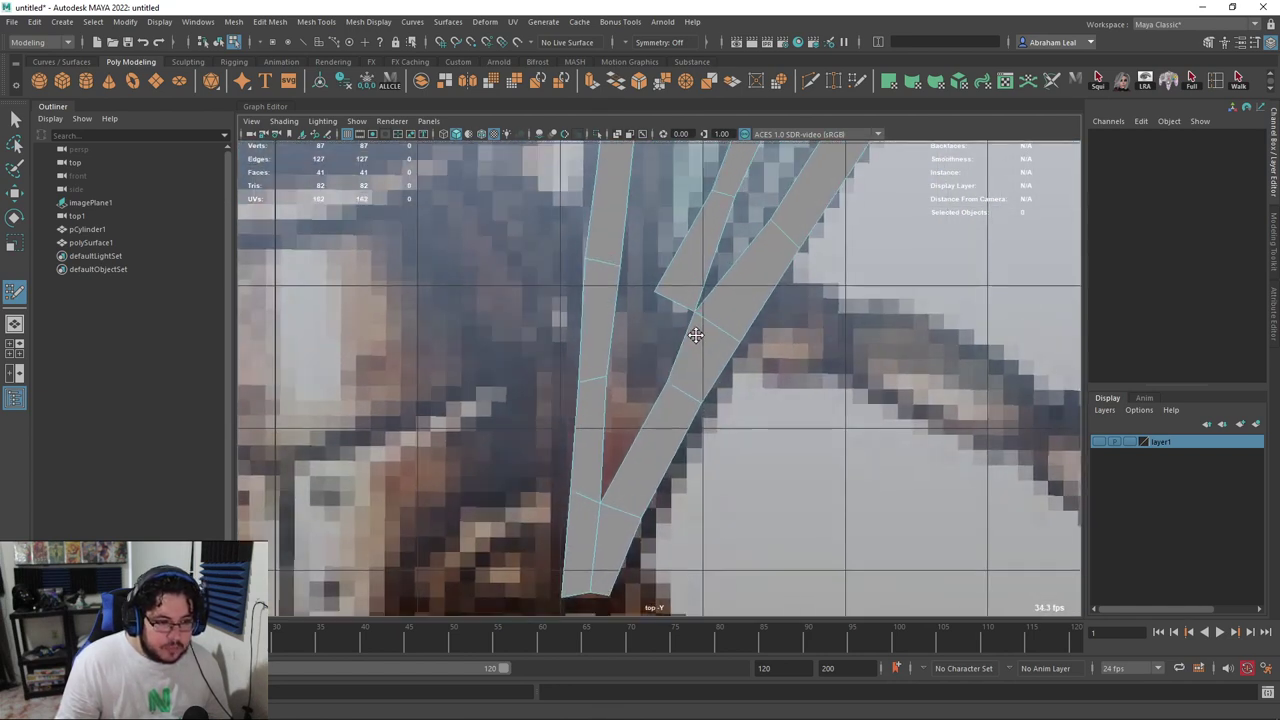
shift+click(655, 335)
ctrl+click(597, 421)
shift+click(632, 416)
drag(626, 378, 603, 413)
scroll(669, 303, down, 5)
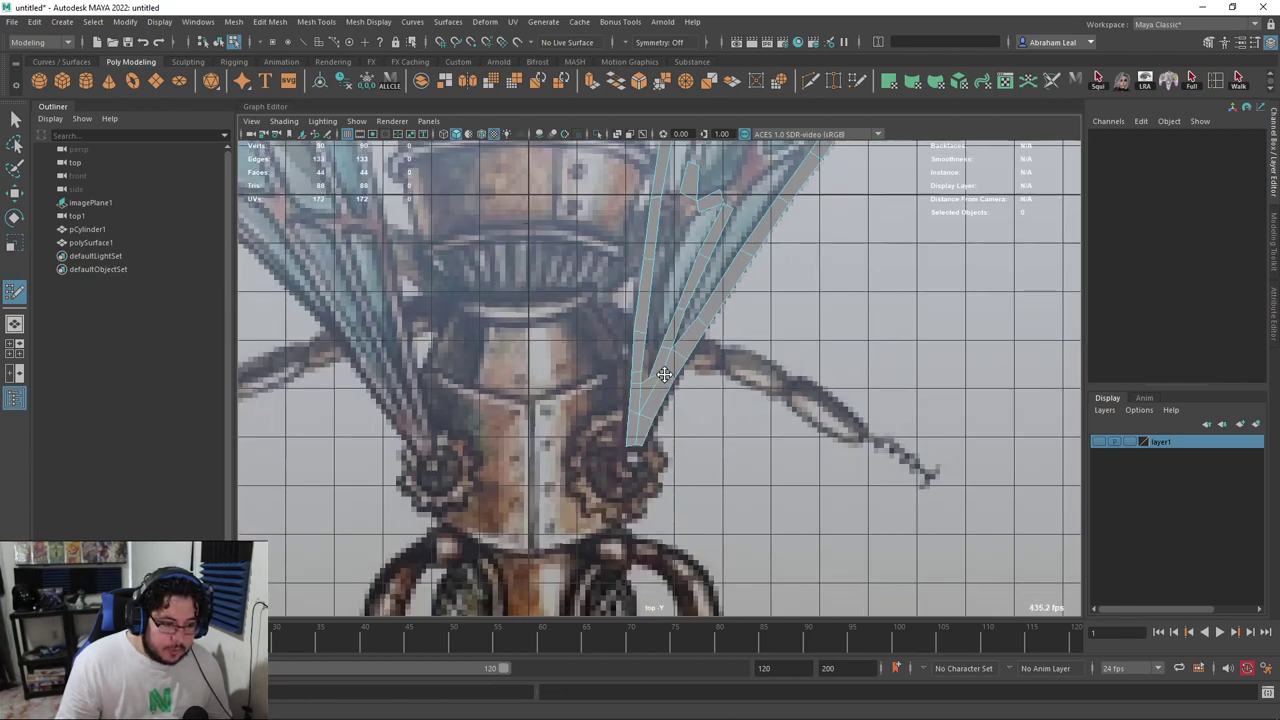
Reposition the vertices where the diagonal vein meets the border strips and at the wing root to even out the quads
scroll(644, 397, up, 3)
scroll(644, 397, up, 2)
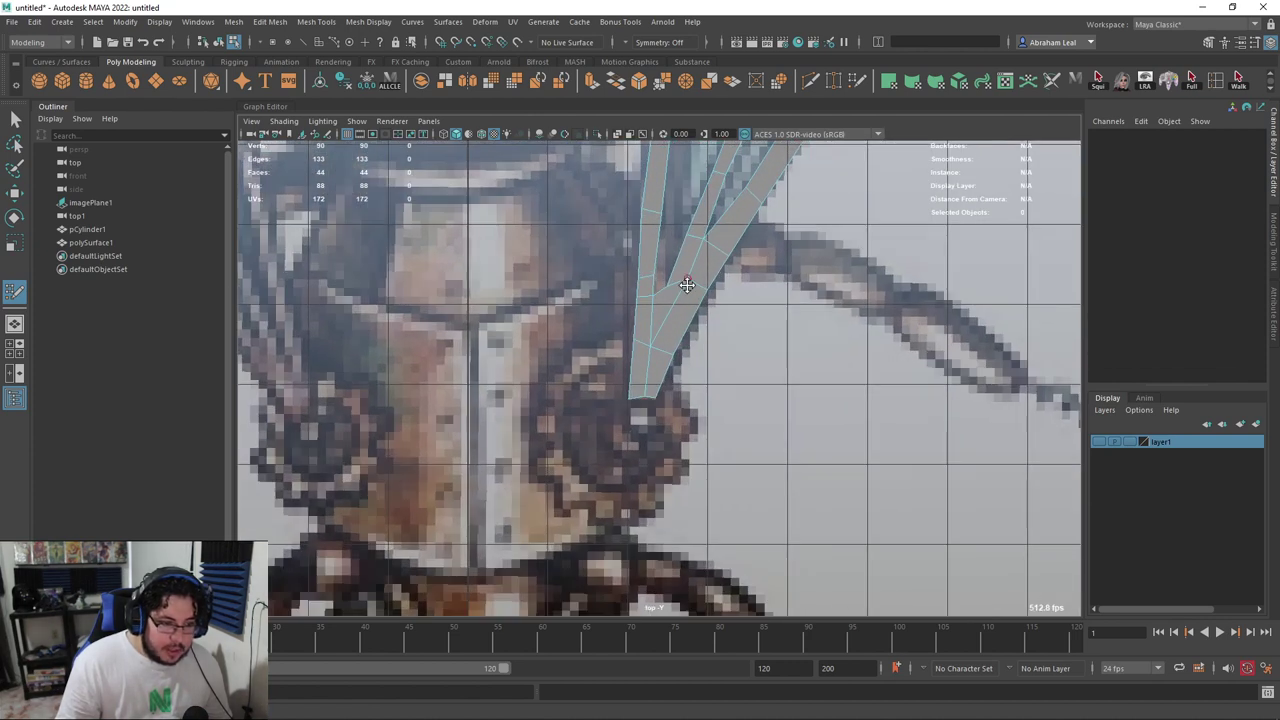
alt+middle_drag(655, 288, 615, 349)
scroll(611, 361, up, 3)
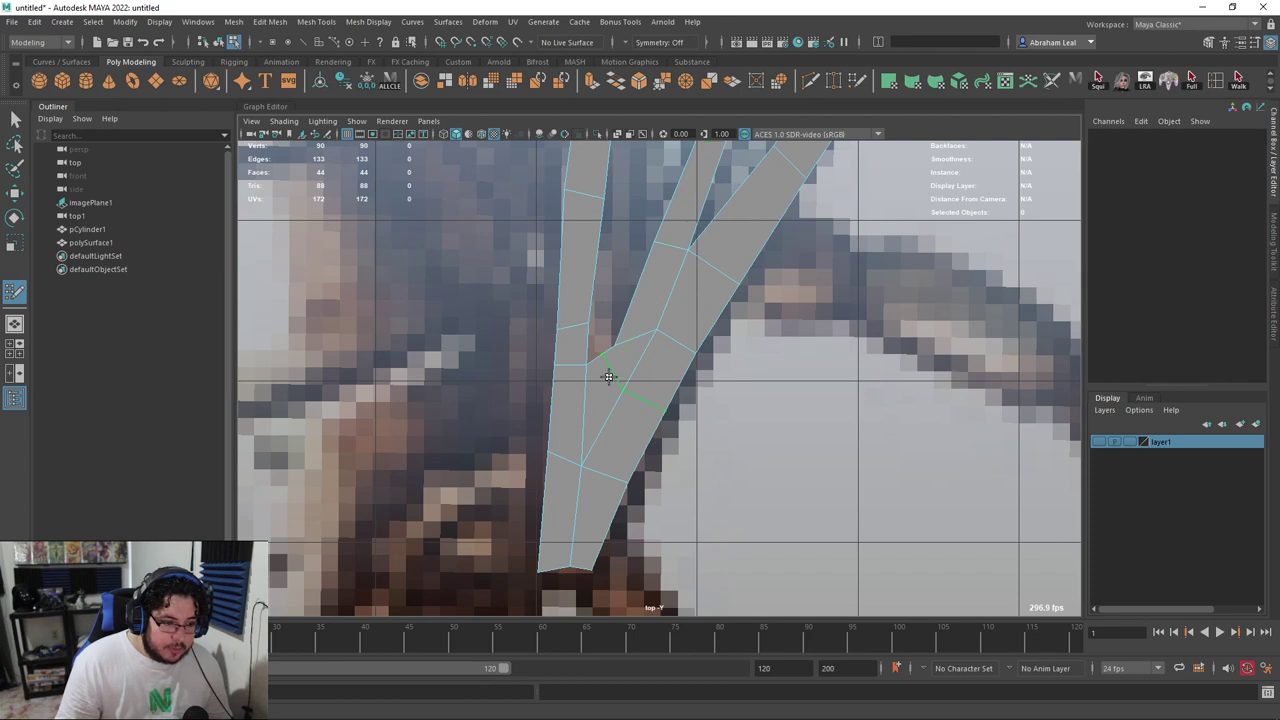
key(ctrl+z)
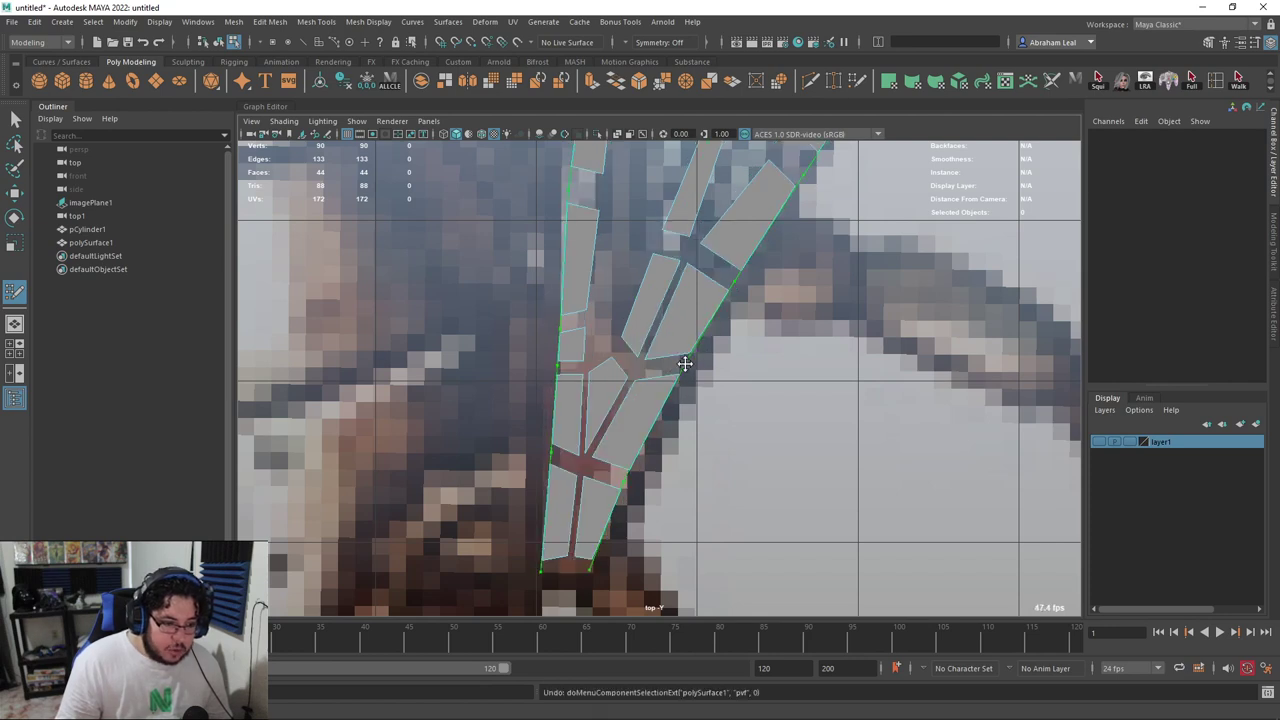
right_drag(691, 348, 688, 296)
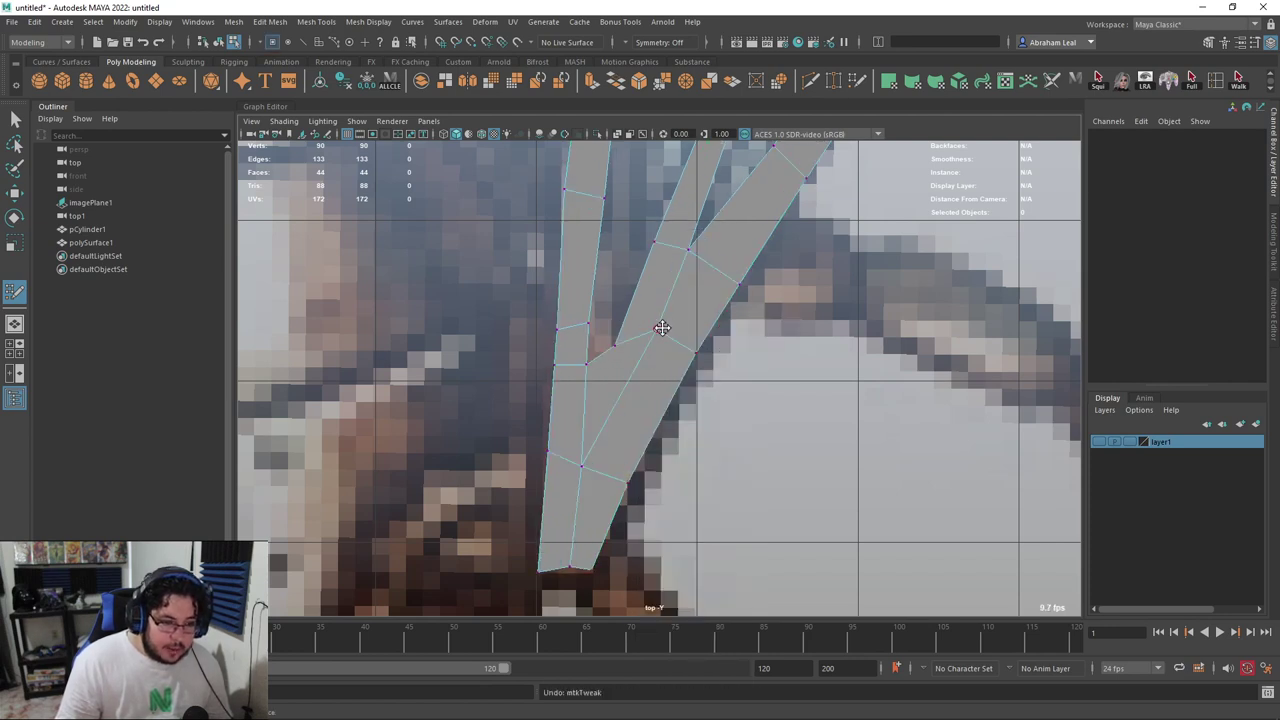
drag(646, 347, 639, 360)
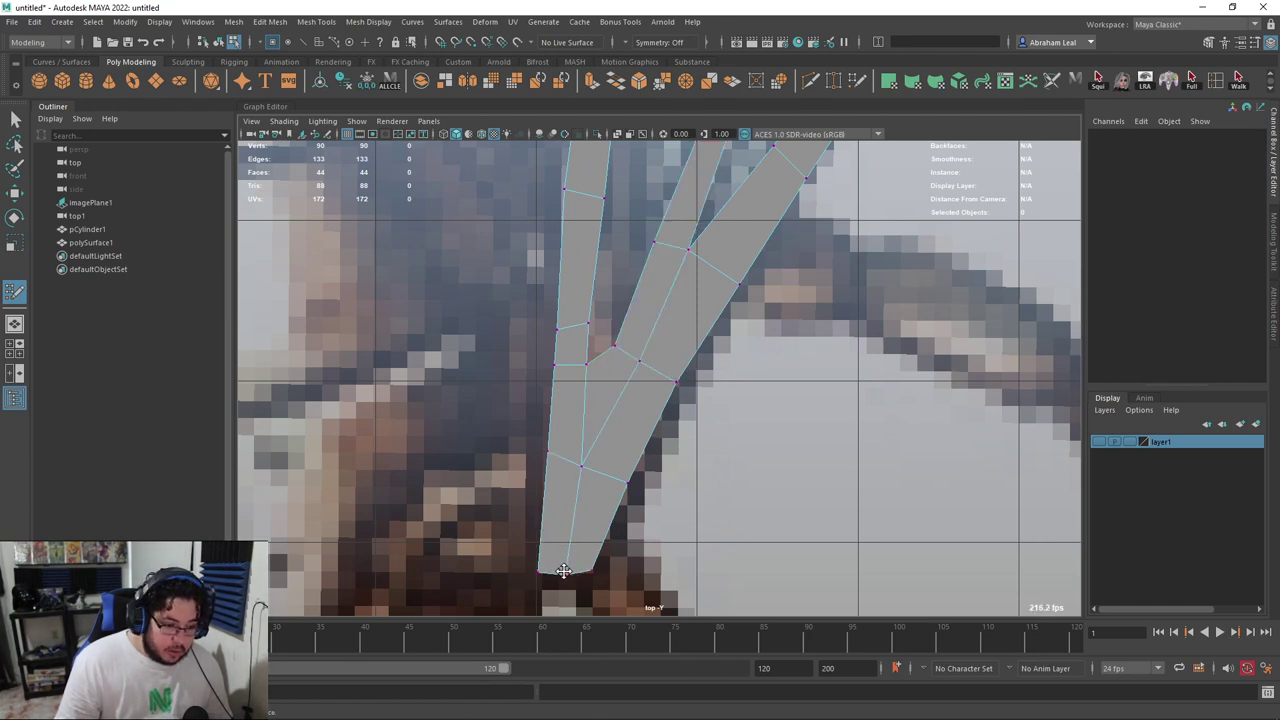
scroll(634, 420, down, 4)
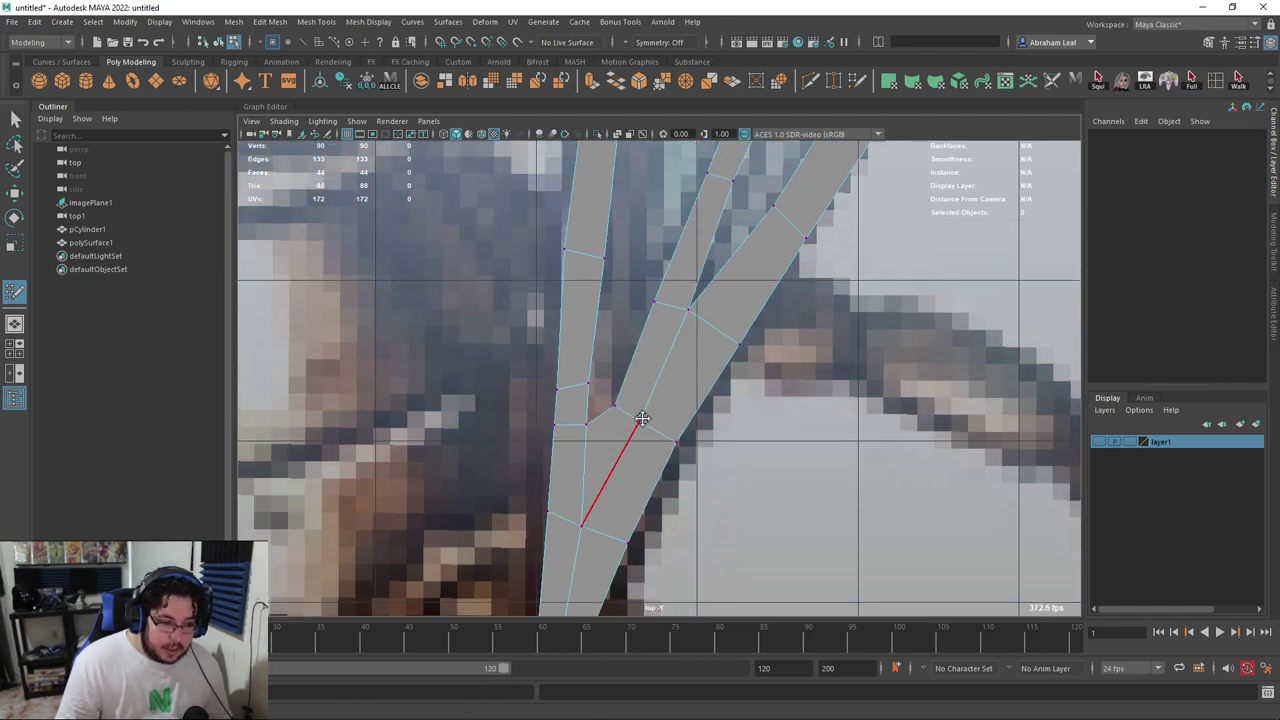
Add a quad from the lower cross vein's inner end, insert an edge in the inner border, weld them, and fill the gap under the short vertical vein
scroll(674, 381, up, 4)
scroll(705, 300, up, 4)
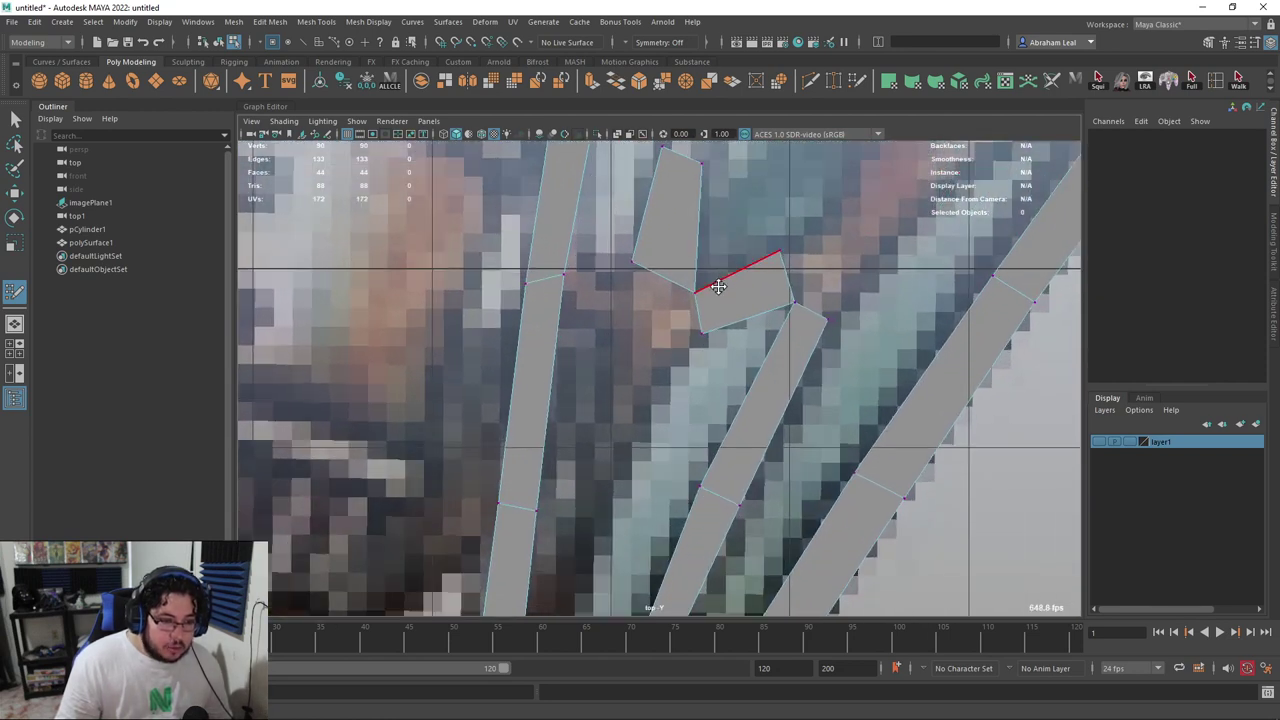
shift+click(634, 366)
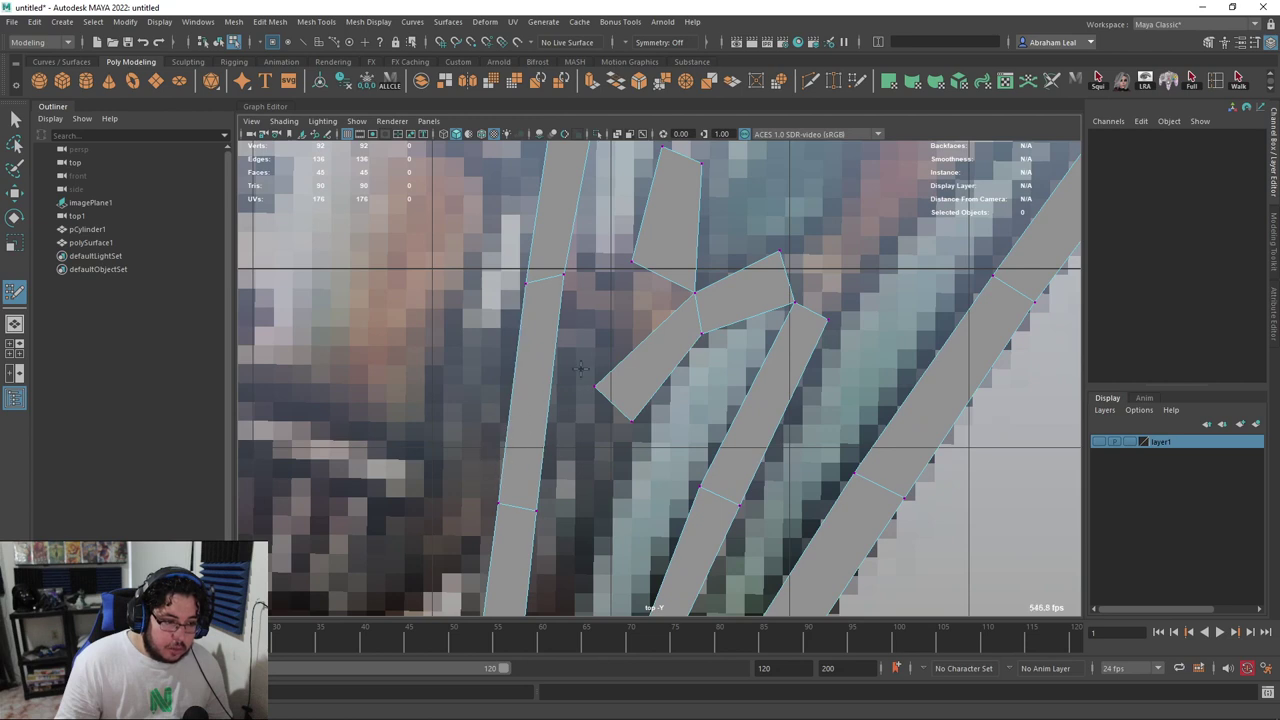
shift+click(617, 311)
ctrl+click(552, 386)
drag(593, 385, 553, 362)
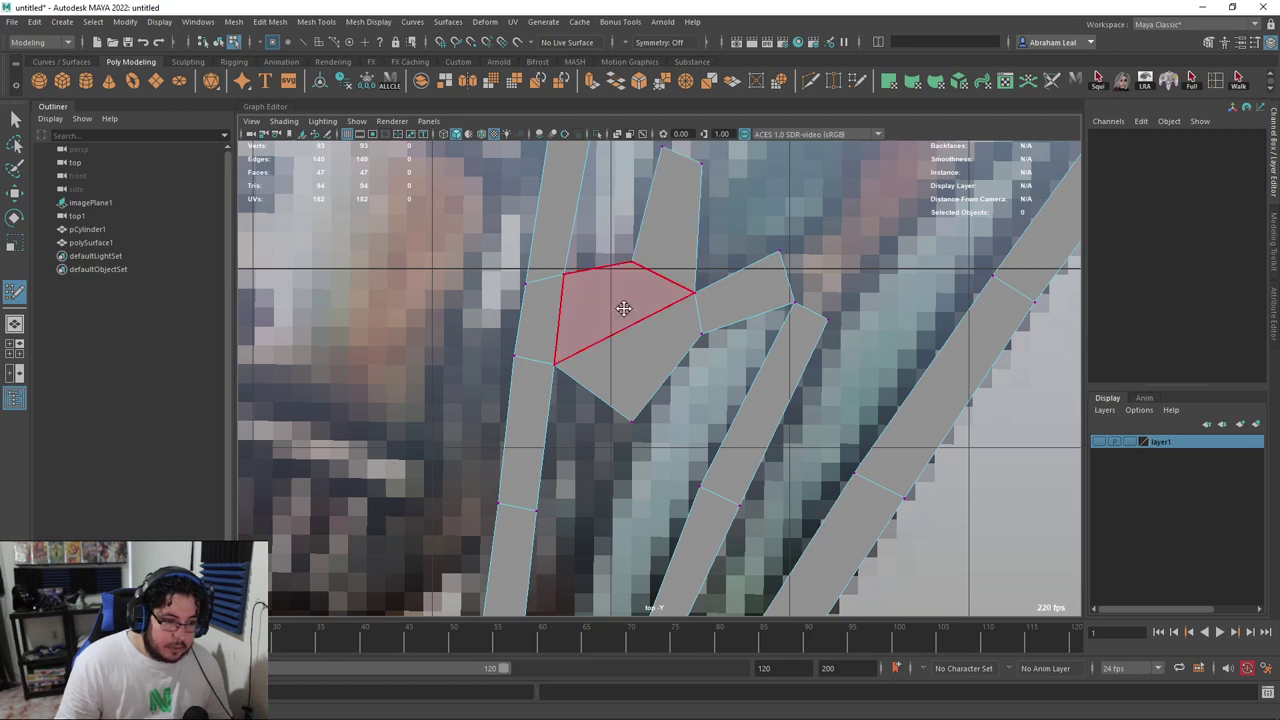
Extend a second strip of quads down along the inner border toward the root, inserting an edge in the border to match
drag(556, 365, 560, 352)
alt+middle_drag(661, 410, 708, 289)
click(635, 399)
shift+click(620, 323)
alt+middle_drag(644, 383, 680, 360)
ctrl+click(620, 345)
alt+middle_drag(631, 390, 650, 322)
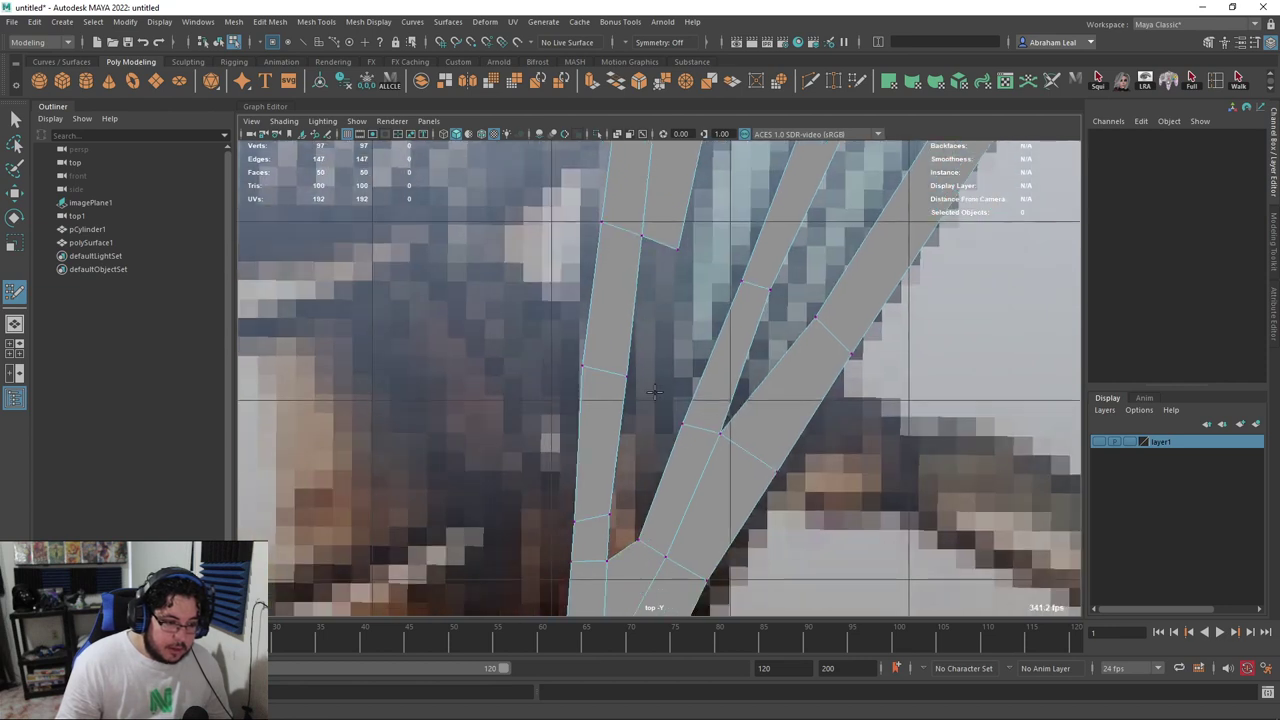
shift+click(651, 322)
Weld the new strip's lower corner to the diagonal vein and fill the space between the inner border and that vein with a quad
alt+middle_drag(638, 393, 652, 290)
click(644, 413)
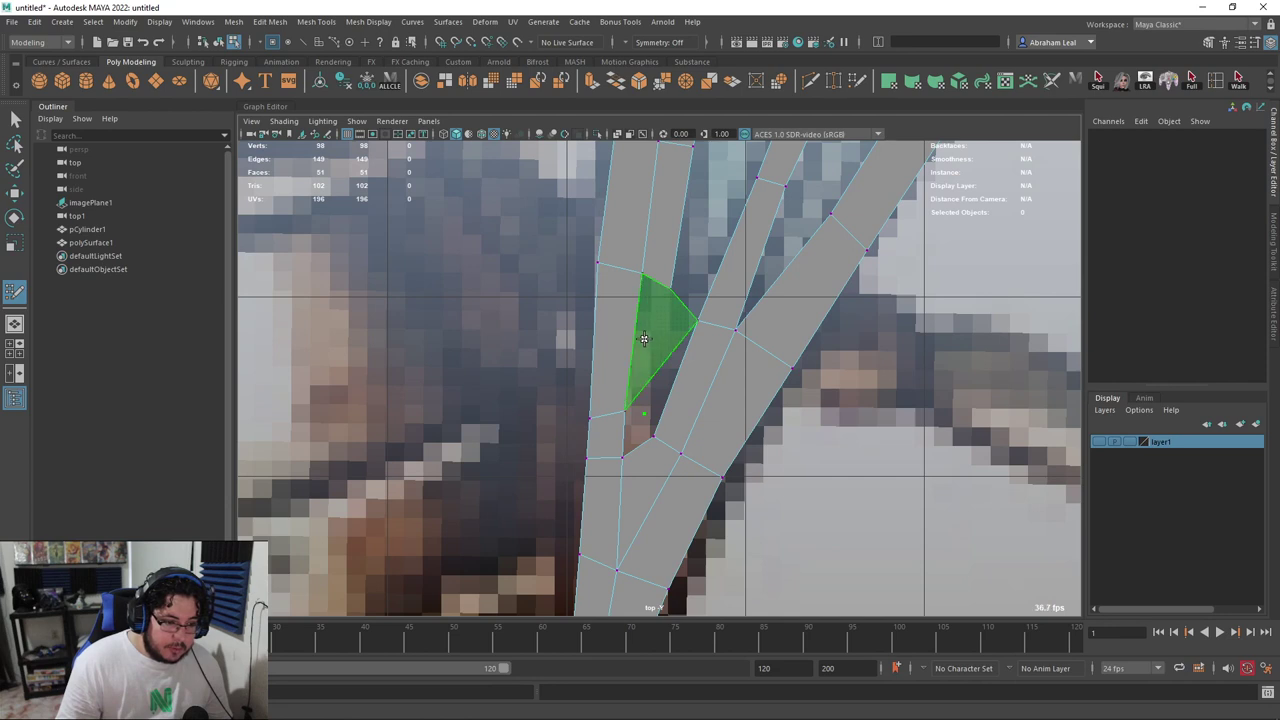
scroll(626, 396, down, 7)
alt+middle_drag(624, 399, 608, 429)
scroll(608, 428, up, 10)
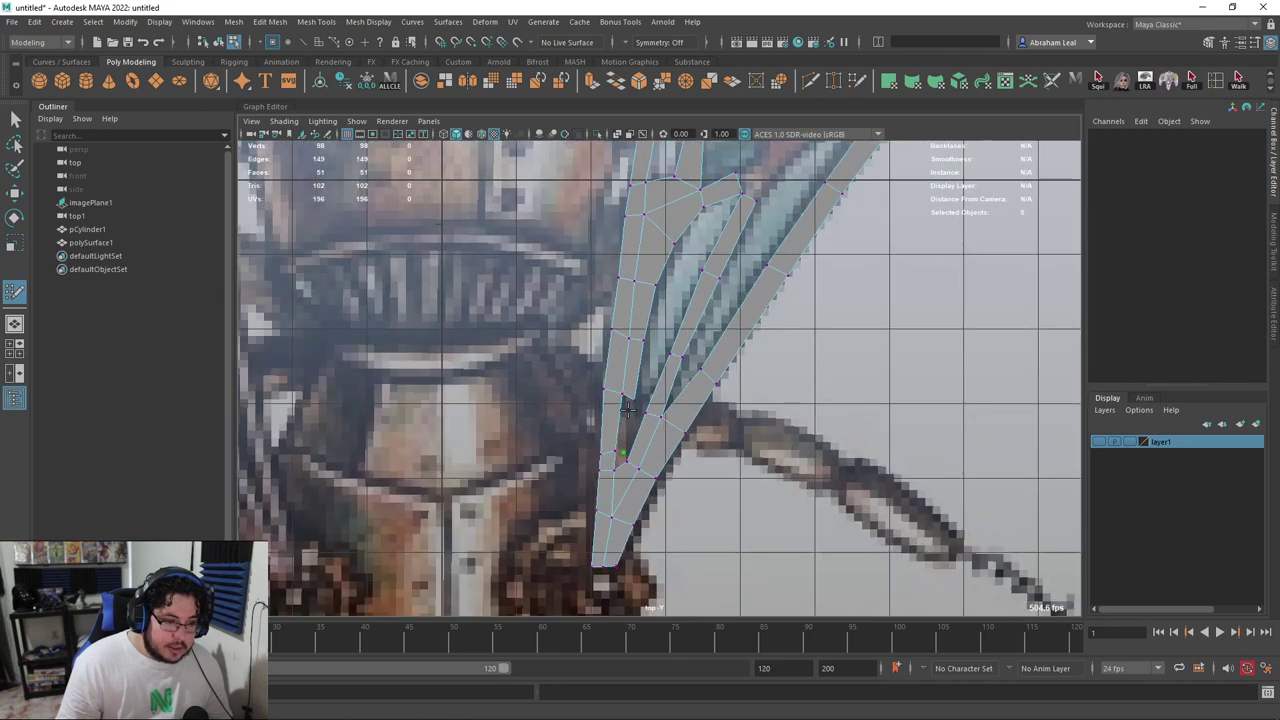
drag(625, 460, 618, 432)
alt+middle_drag(641, 399, 674, 277)
key(ctrl+z)
click(792, 477)
shift+click(608, 369)
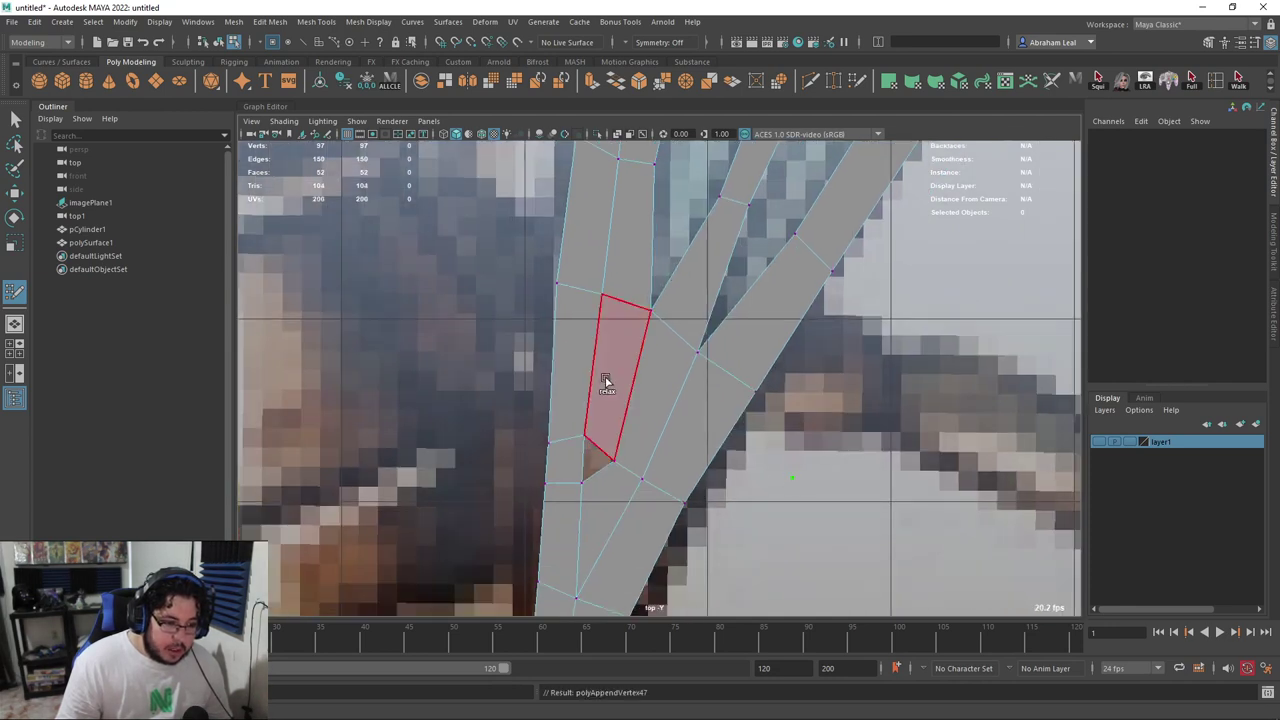
Insert an edge across the inner border near the root, fill the remaining gap with a quad, and even out the nearby vertices
alt+middle_drag(636, 442, 700, 351)
scroll(700, 351, up, 4)
shift+click(659, 358)
mouse_move(642, 371)
shift+mouse_down()
mouse_move(608, 254)
mouse_move(600, 270)
shift+mouse_up()
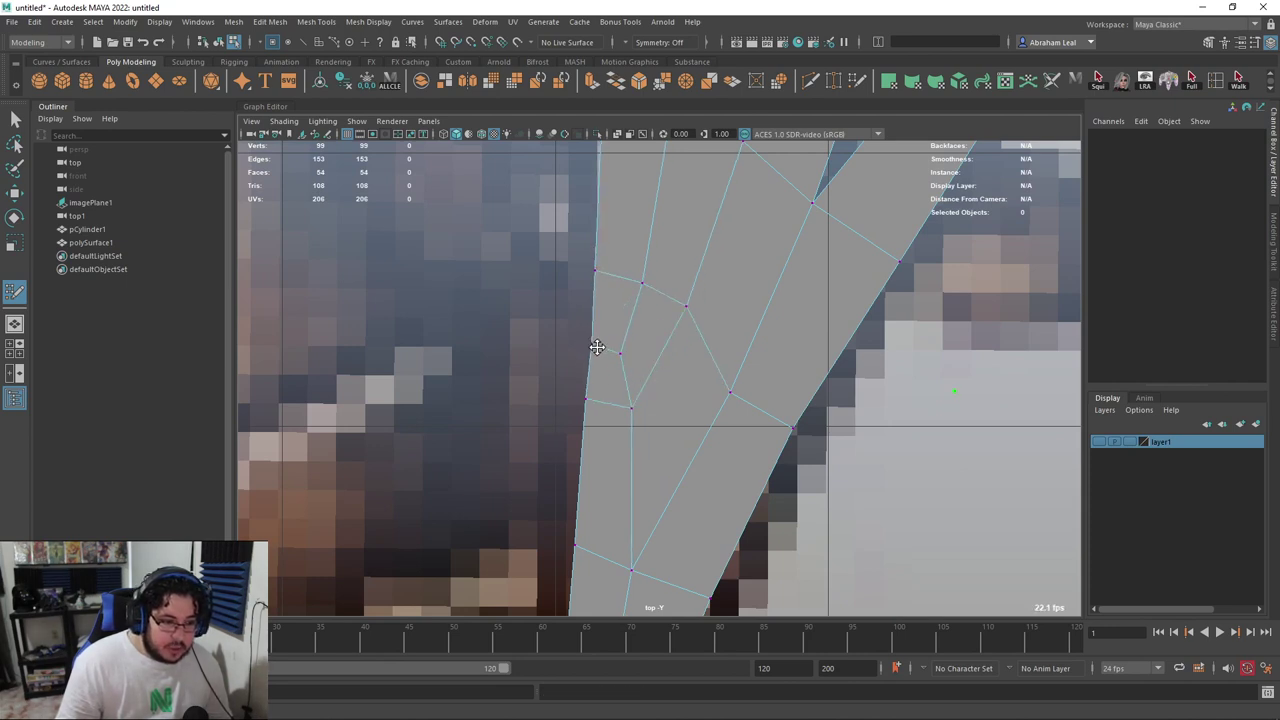
mouse_move(589, 401)
mouse_down()
mouse_move(611, 403)
mouse_move(612, 434)
mouse_up()
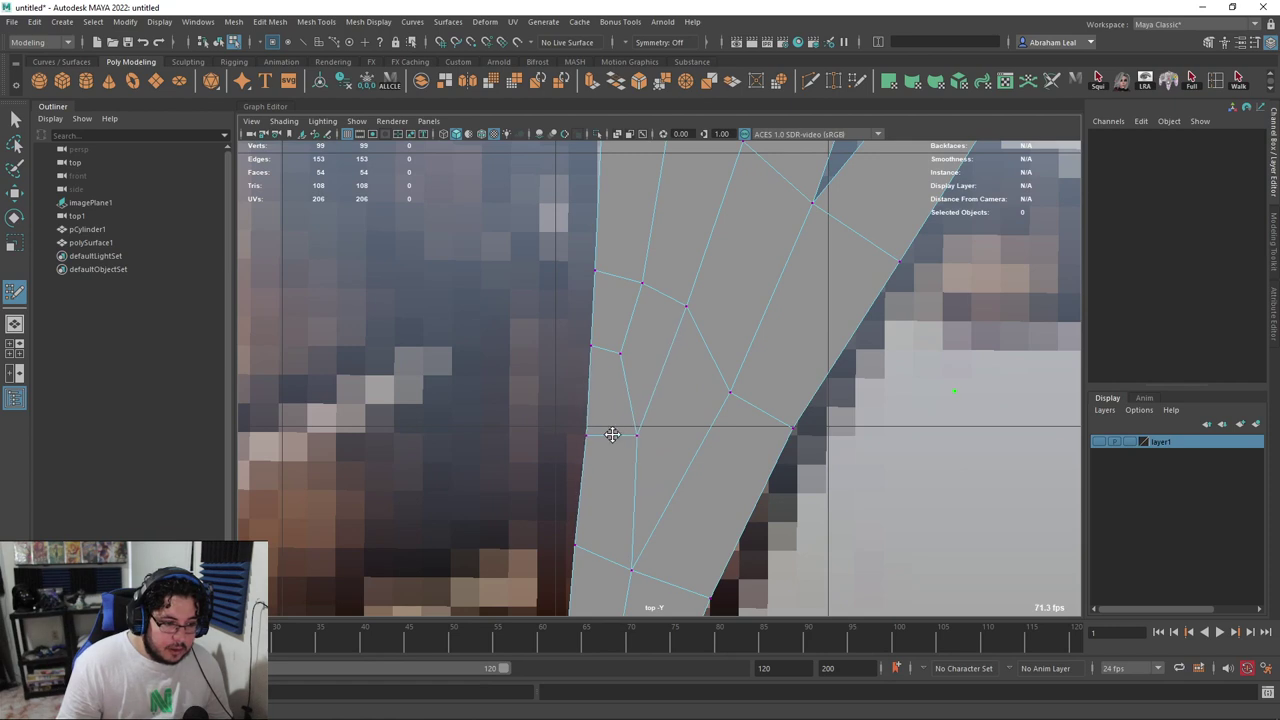
Examine the wing frame in smooth preview and compare the veins still missing against the reference
scroll(594, 345, down, 10)
scroll(644, 363, up, 6)
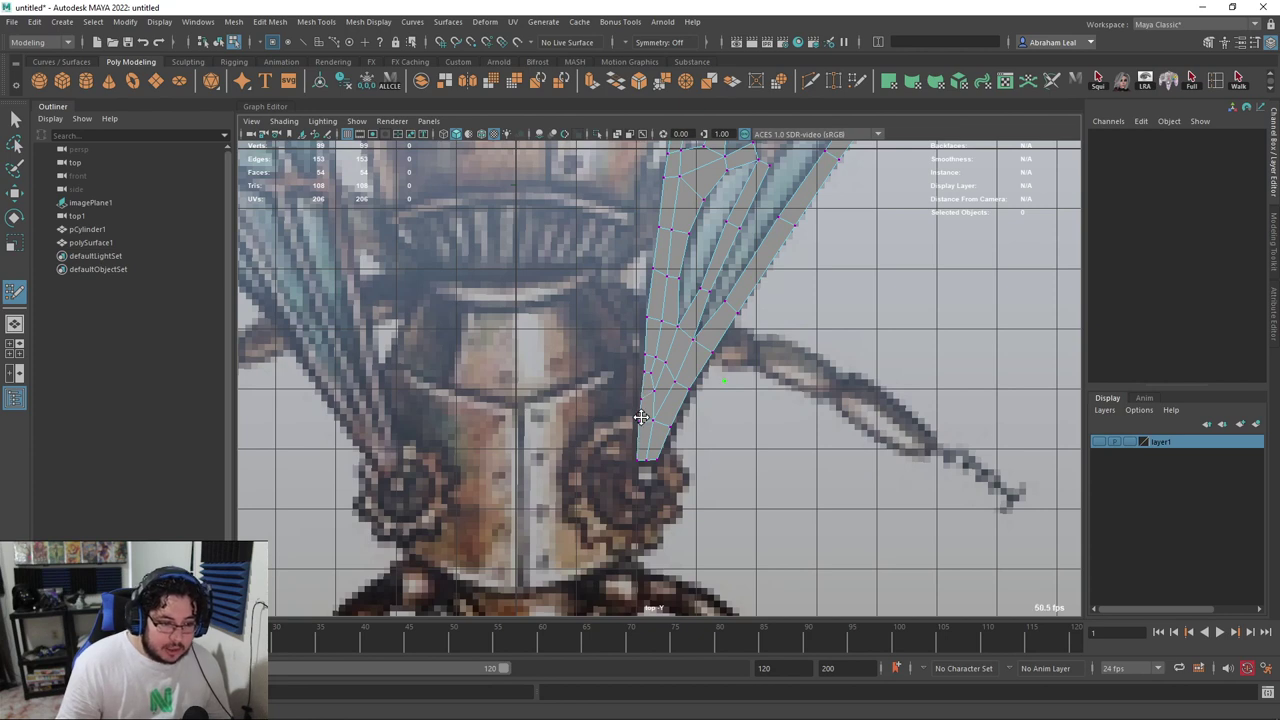
scroll(641, 417, up, 2)
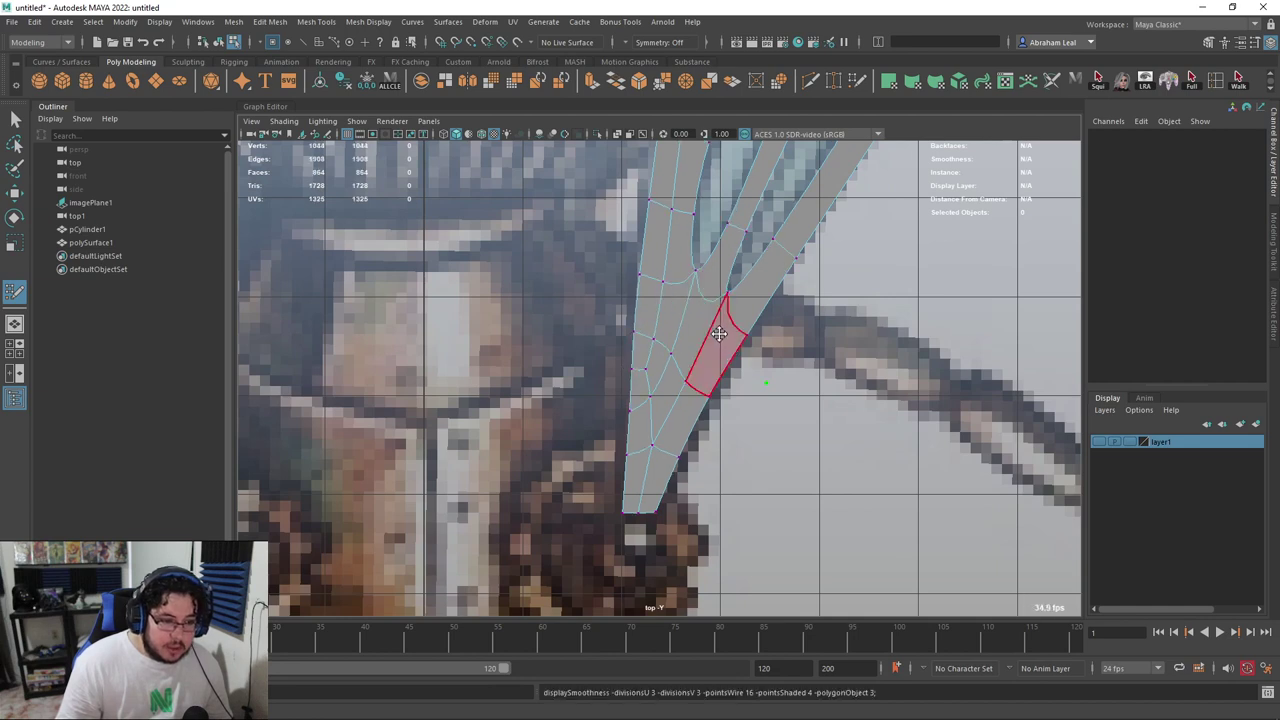
scroll(650, 370, down, 5)
scroll(653, 382, up, 3)
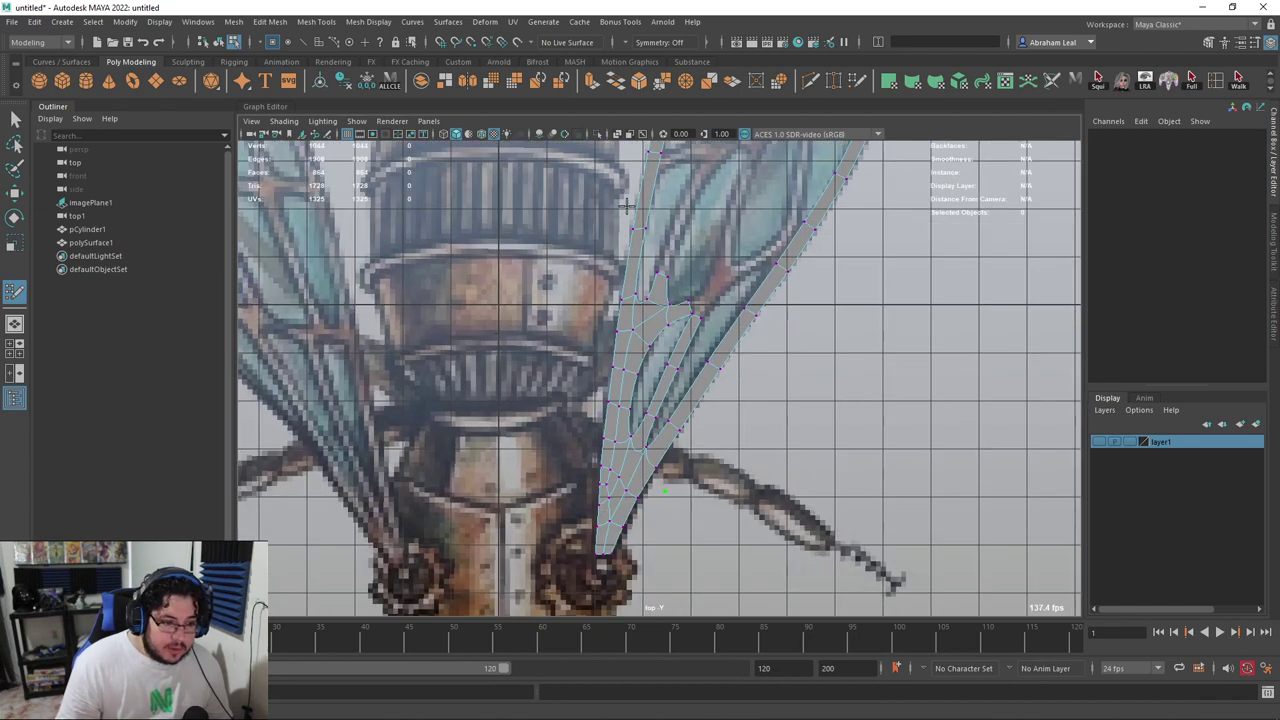
alt+middle_drag(627, 205, 567, 333)
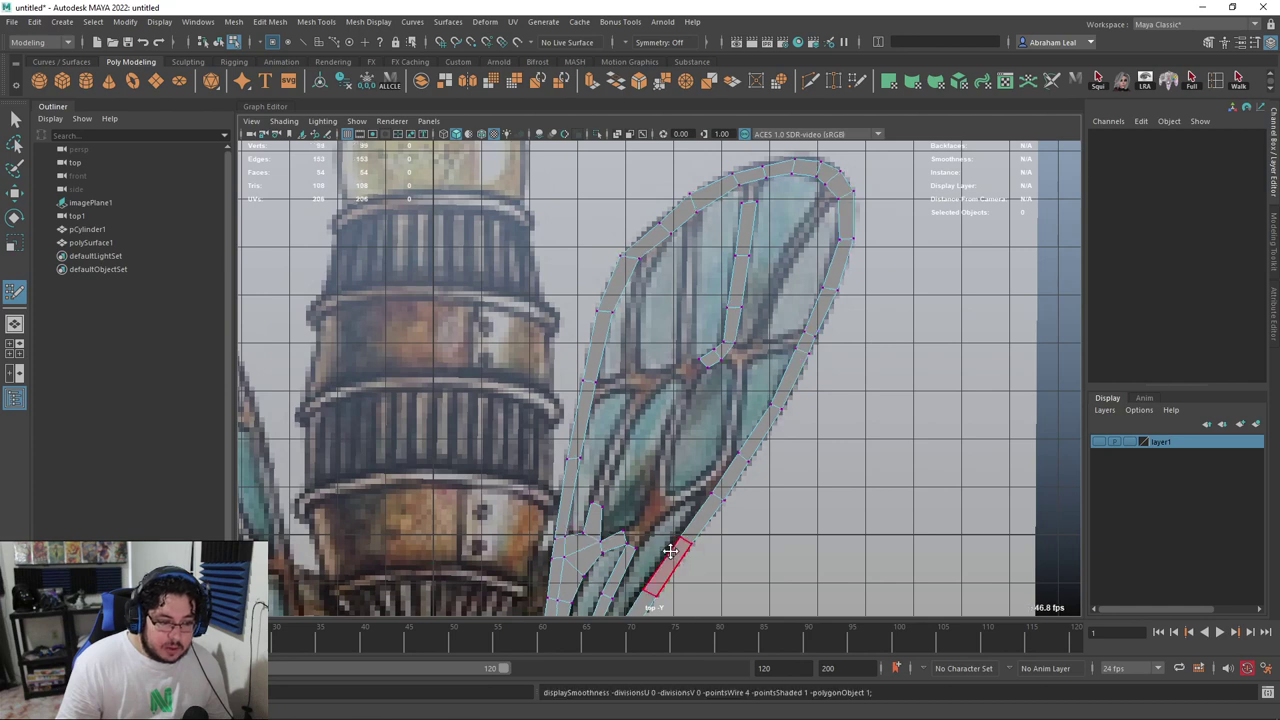
Continue the lower cross vein outward from its junction with the diagonal vein, using two side-by-side rows of quads
scroll(605, 407, up, 6)
scroll(605, 407, up, 3)
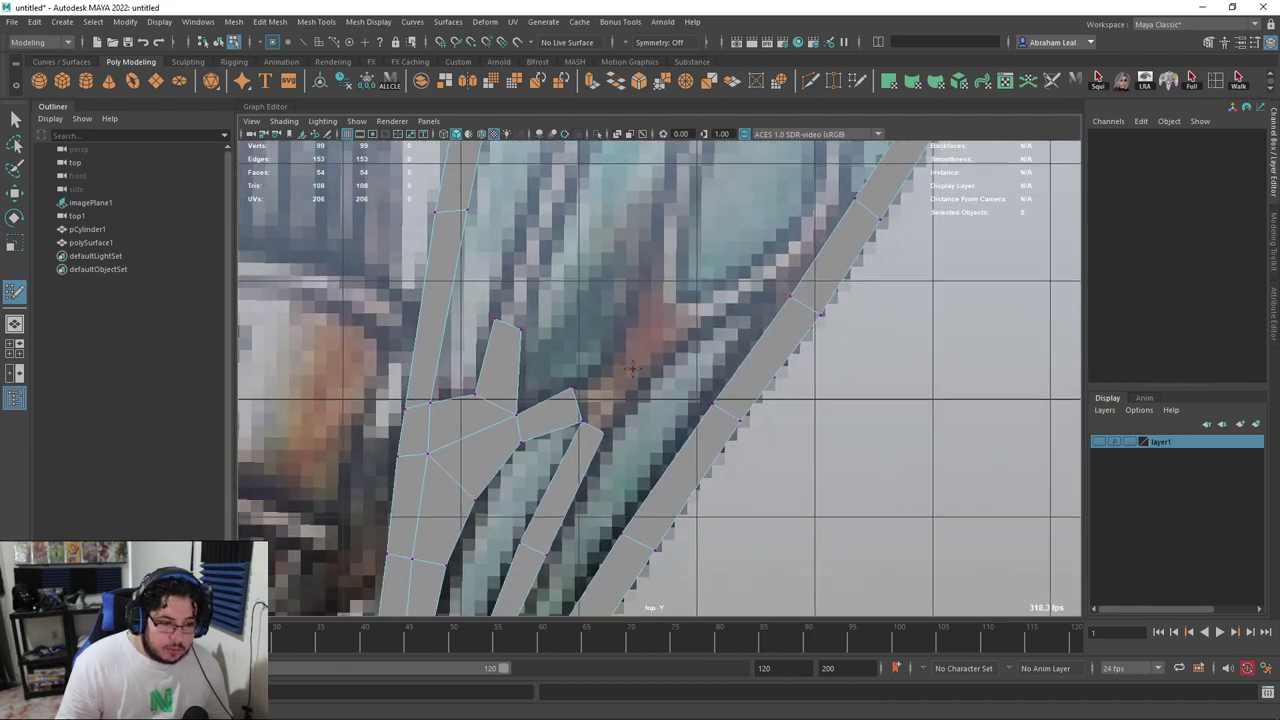
shift+click(592, 340)
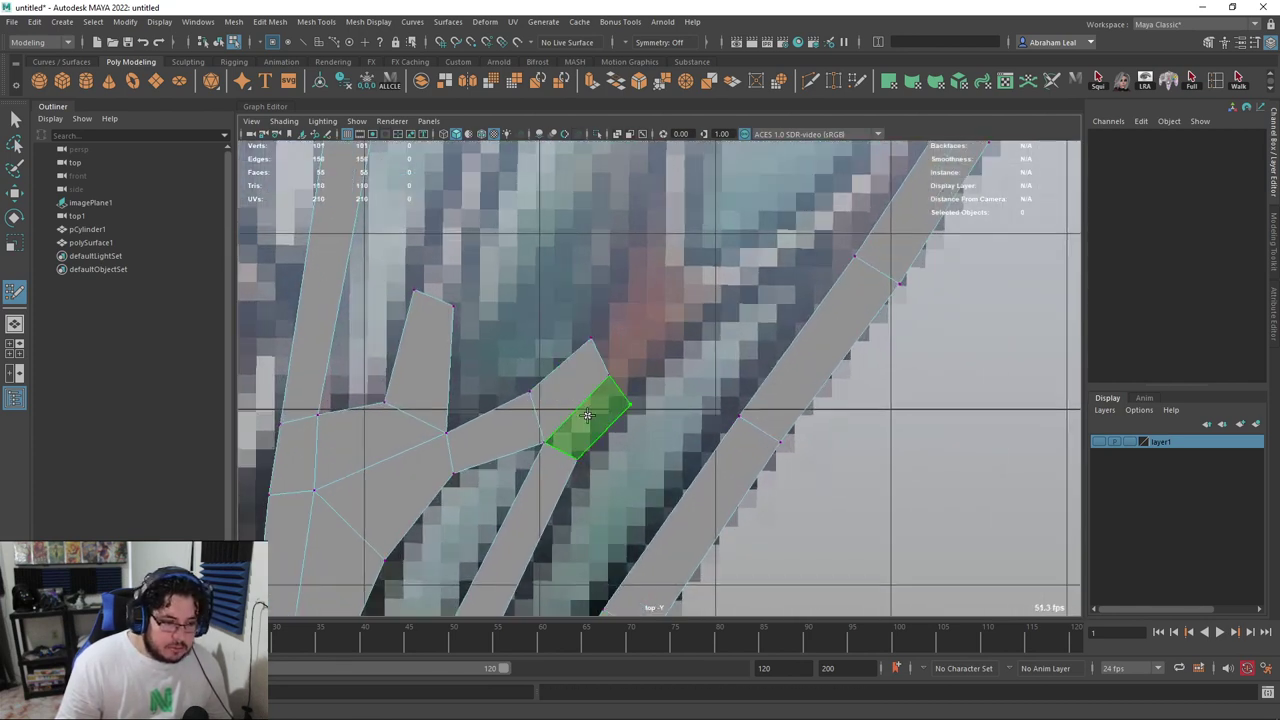
shift+click(630, 400)
shift+click(647, 356)
click(627, 259)
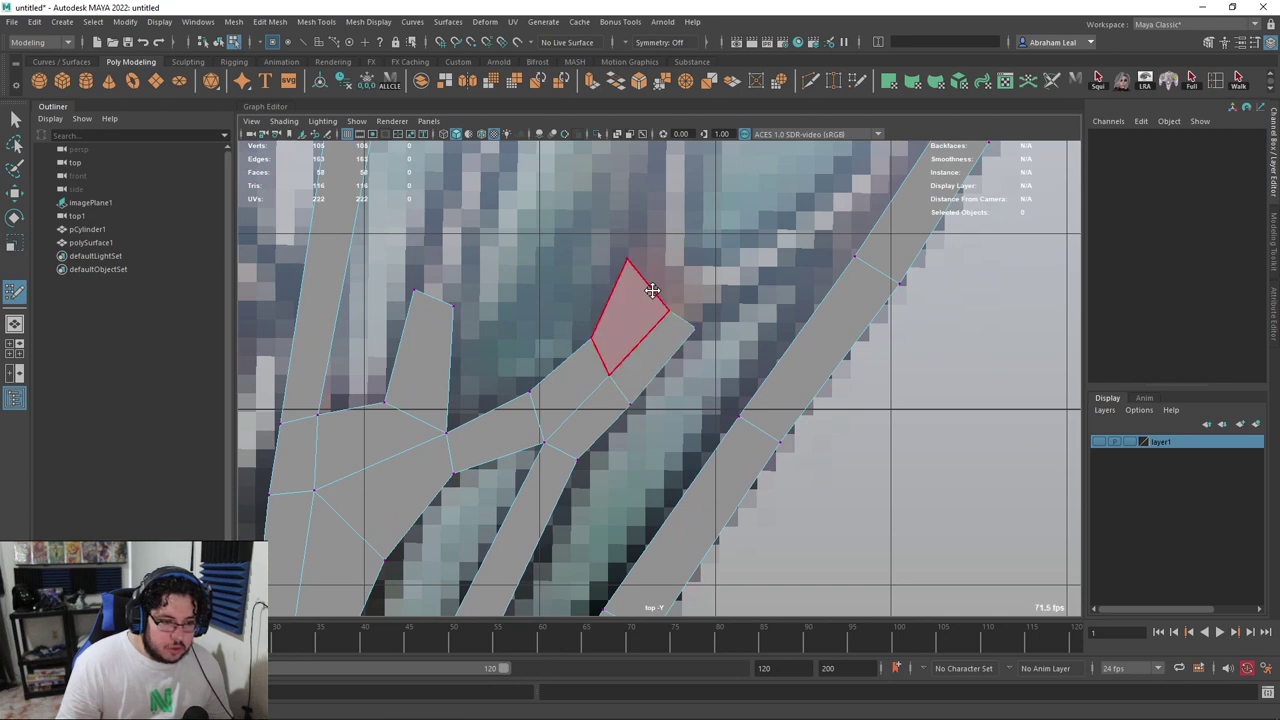
shift+click(639, 305)
Branch the lower cross vein's outer end with one quad up the middle vein and one toward the outer border
alt+middle_drag(654, 296, 644, 385)
click(621, 295)
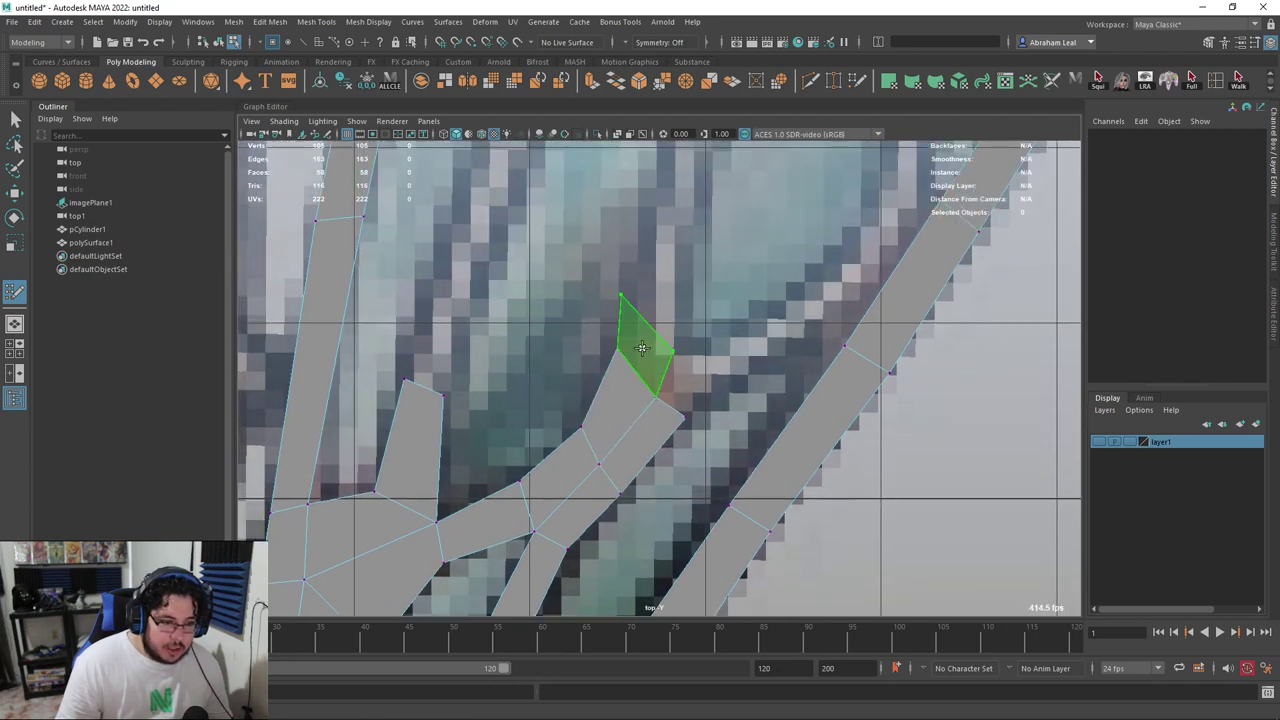
shift+click(643, 347)
click(729, 393)
shift+click(686, 380)
drag(708, 381, 686, 379)
alt+click(684, 367)
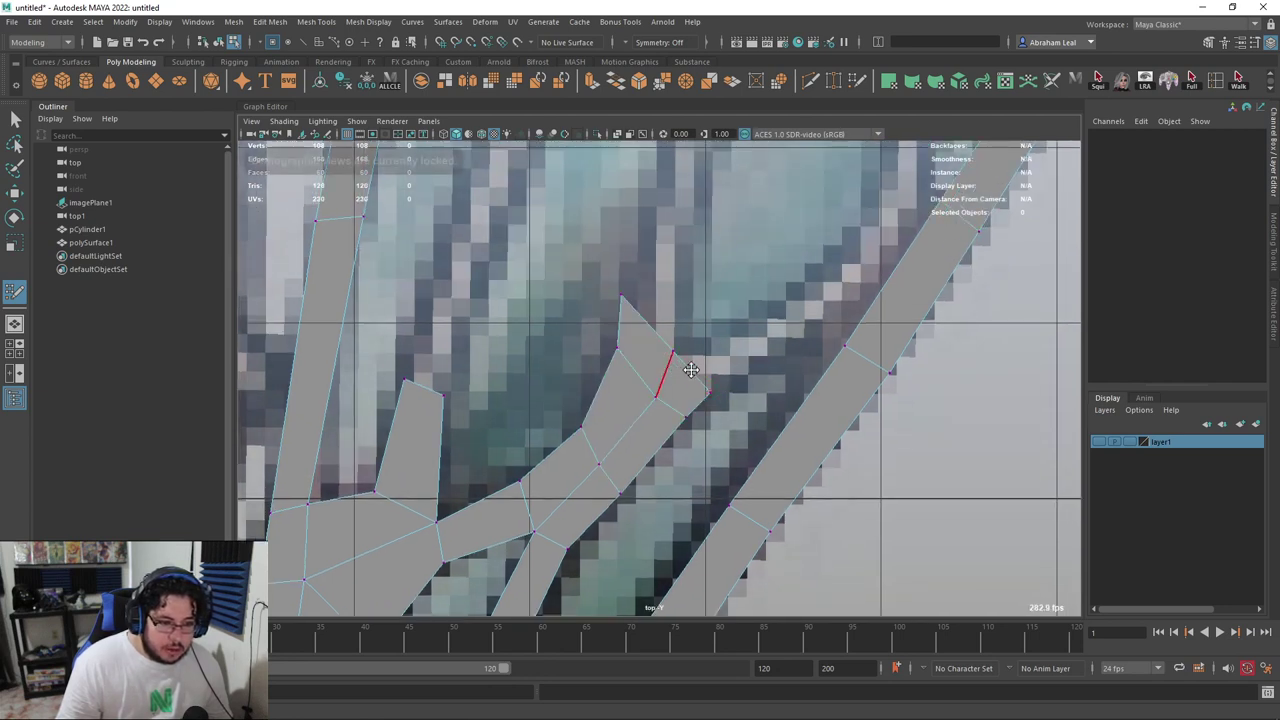
Add two quads along the reference vein from the branch toward the outer border
scroll(684, 372, down, 8)
scroll(680, 382, up, 6)
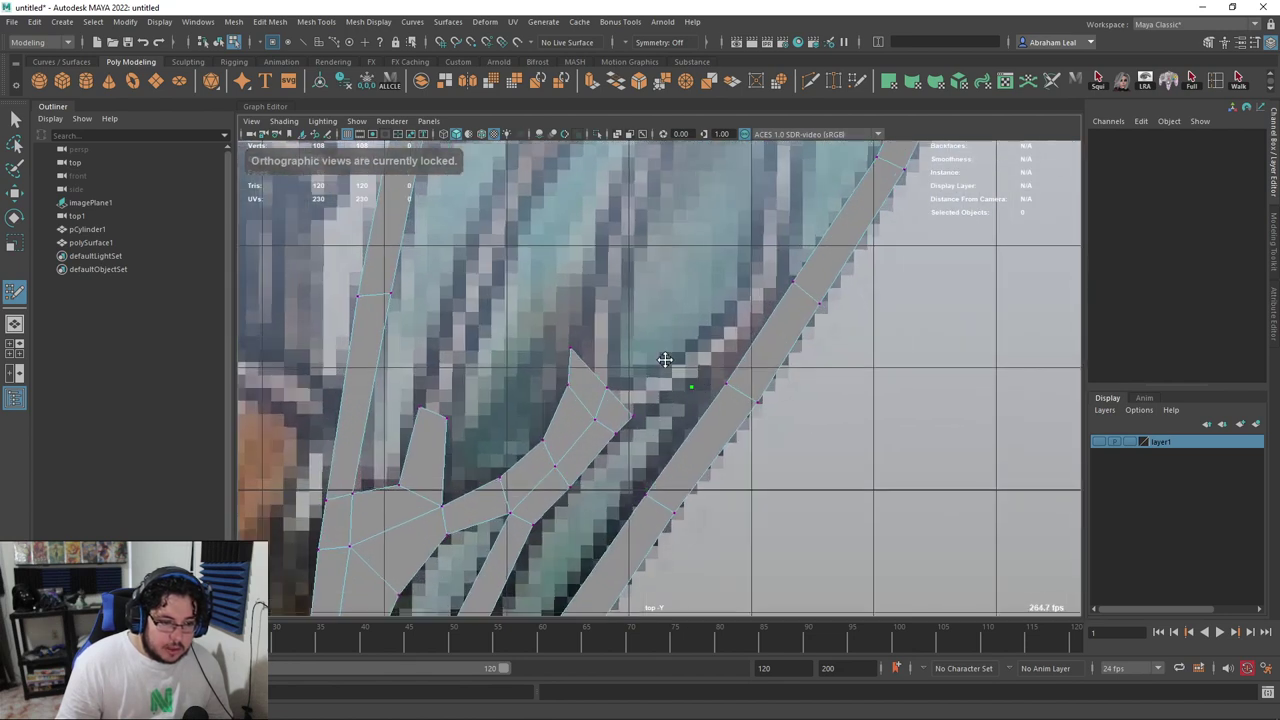
shift+click(665, 355)
click(712, 368)
click(702, 339)
shift+click(692, 362)
Join the cross vein strip to the outer border, start the vertical vein above it with a quad, and fill the gap beside the border
alt+middle_drag(728, 327, 678, 424)
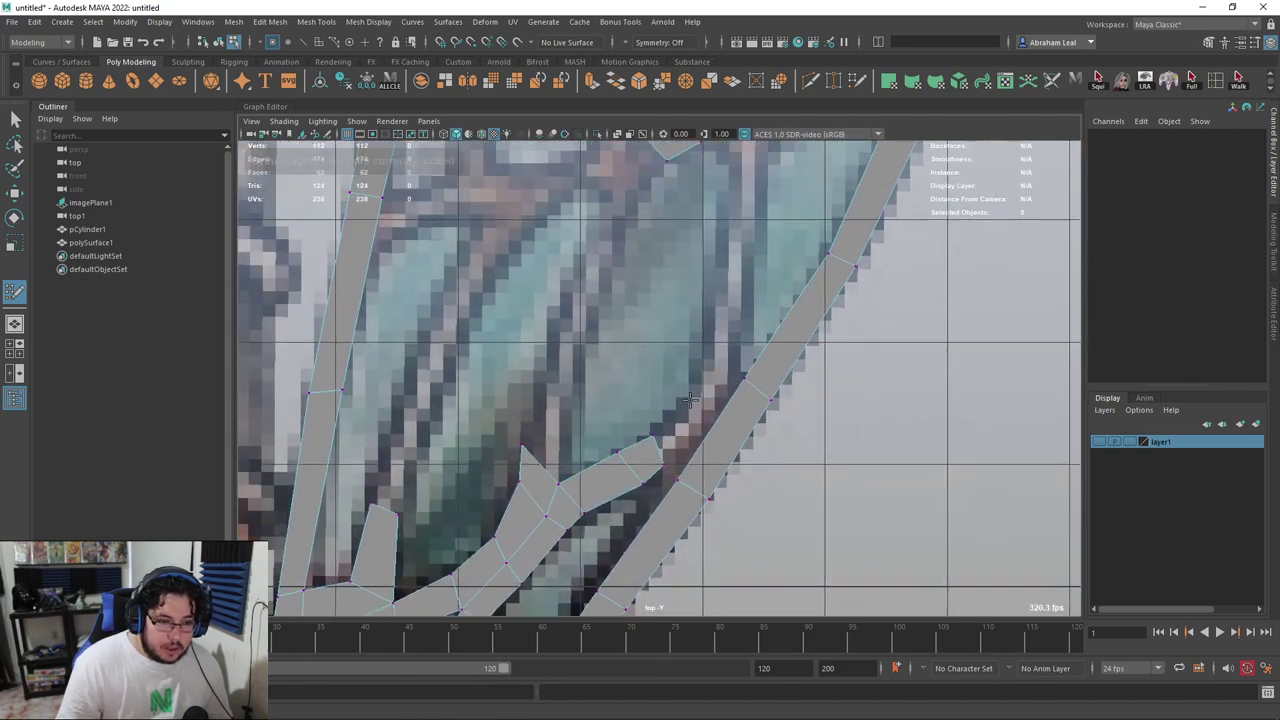
shift+click(725, 345)
alt+middle_drag(713, 404, 707, 360)
shift+click(707, 360)
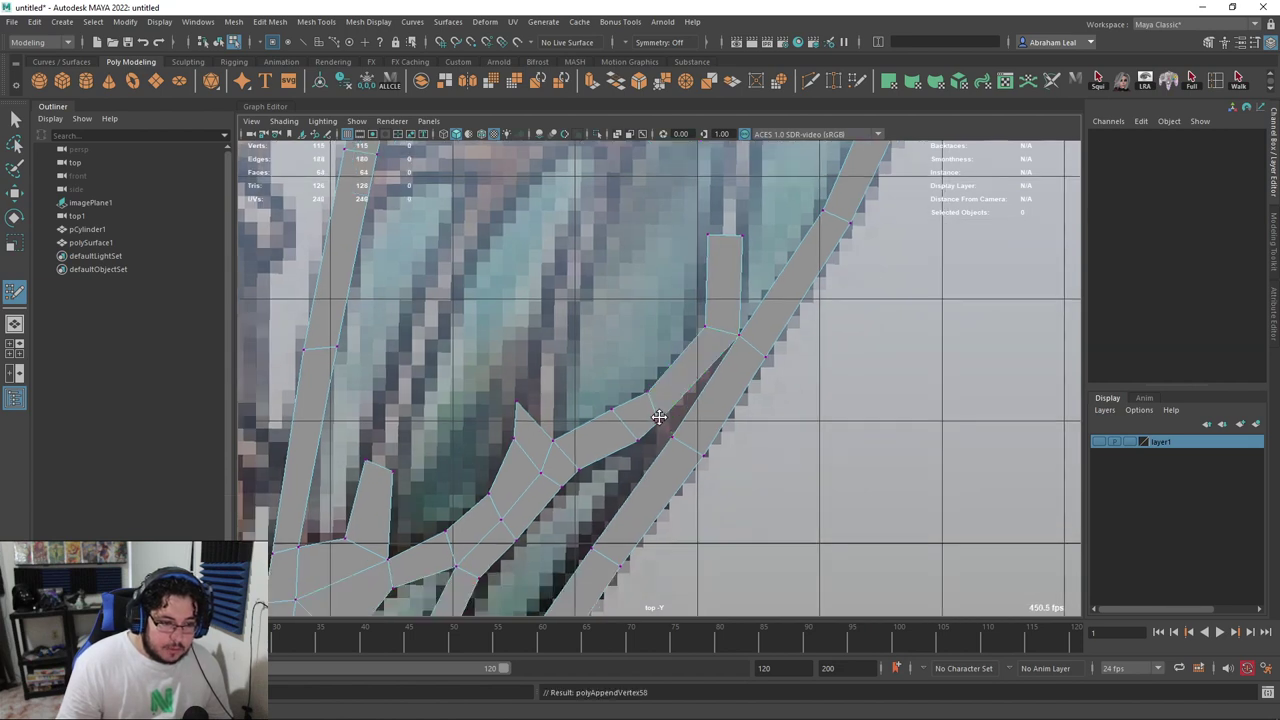
alt+middle_drag(660, 420, 729, 357)
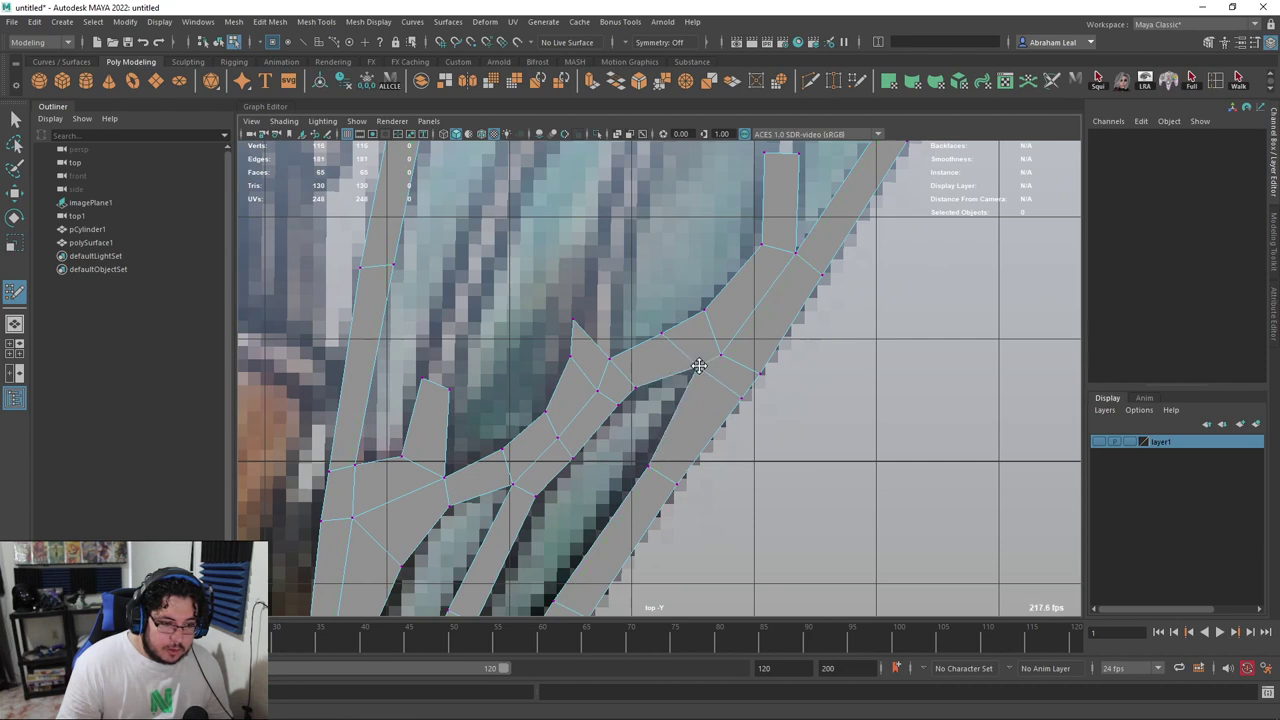
Extend the vertical vein near the outer border up toward the upper cross vein and align its vertices with the reference
alt+middle_drag(720, 384, 746, 342)
scroll(754, 292, down, 5)
alt+middle_drag(754, 292, 698, 405)
scroll(692, 381, up, 3)
scroll(692, 380, up, 3)
shift+click(660, 405)
drag(635, 452, 642, 452)
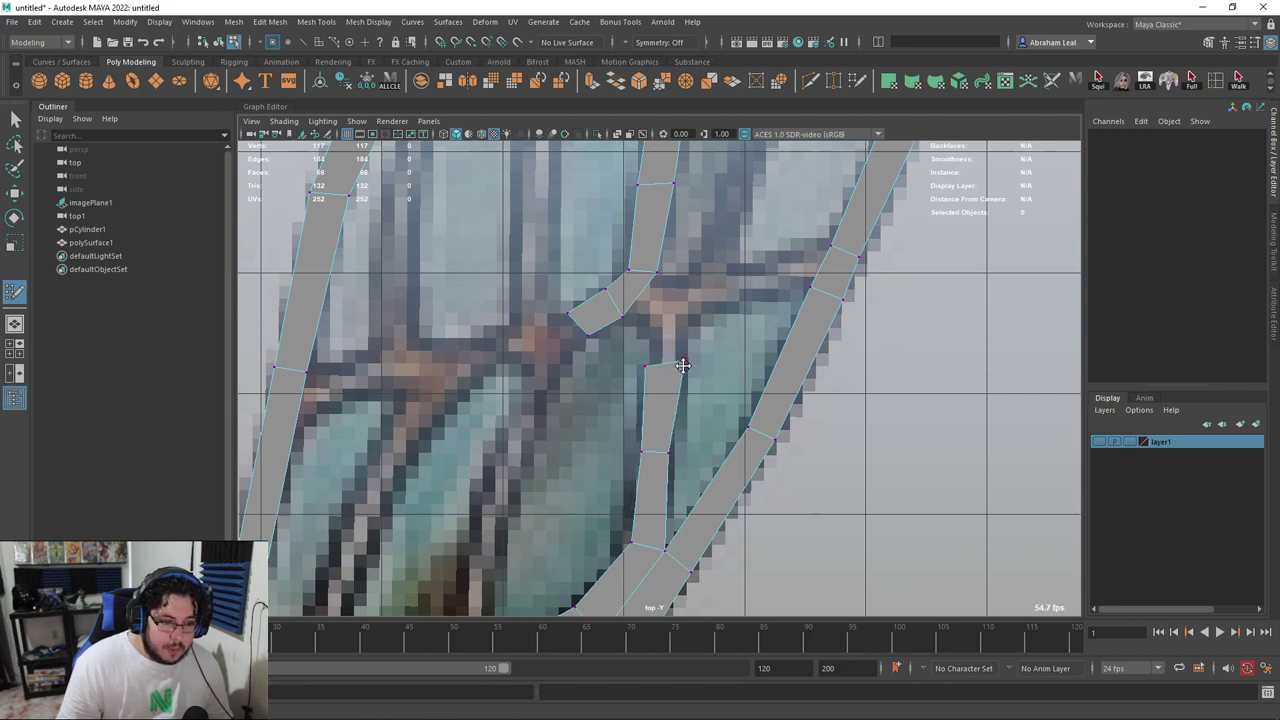
alt+middle_drag(682, 363, 676, 393)
drag(677, 392, 671, 394)
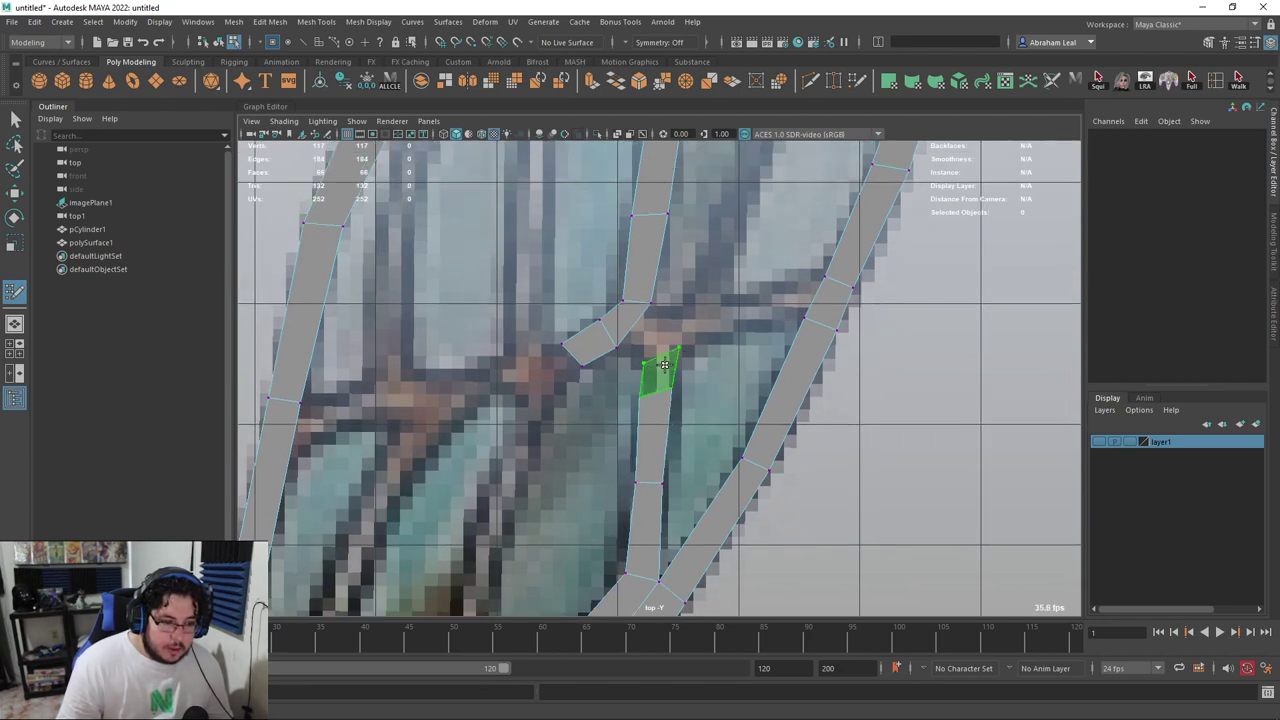
Fill the junction between the vertical veins and the upper cross vein, and extend that cross vein to the outer border
shift+click(645, 335)
shift+click(690, 320)
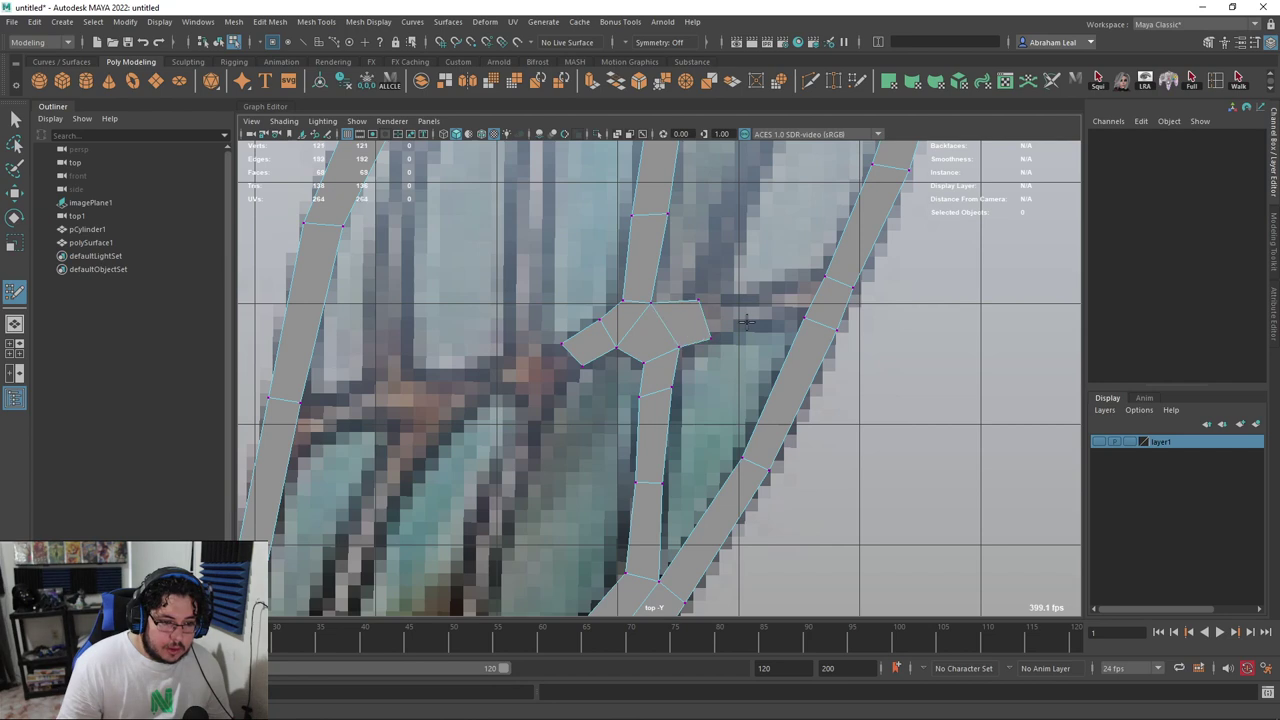
click(754, 292)
shift+click(732, 313)
shift+click(783, 302)
alt+middle_drag(773, 321, 732, 392)
Add three quads from the upper cross vein along the slanted vein that leads to the wing tip
scroll(700, 363, down, 6)
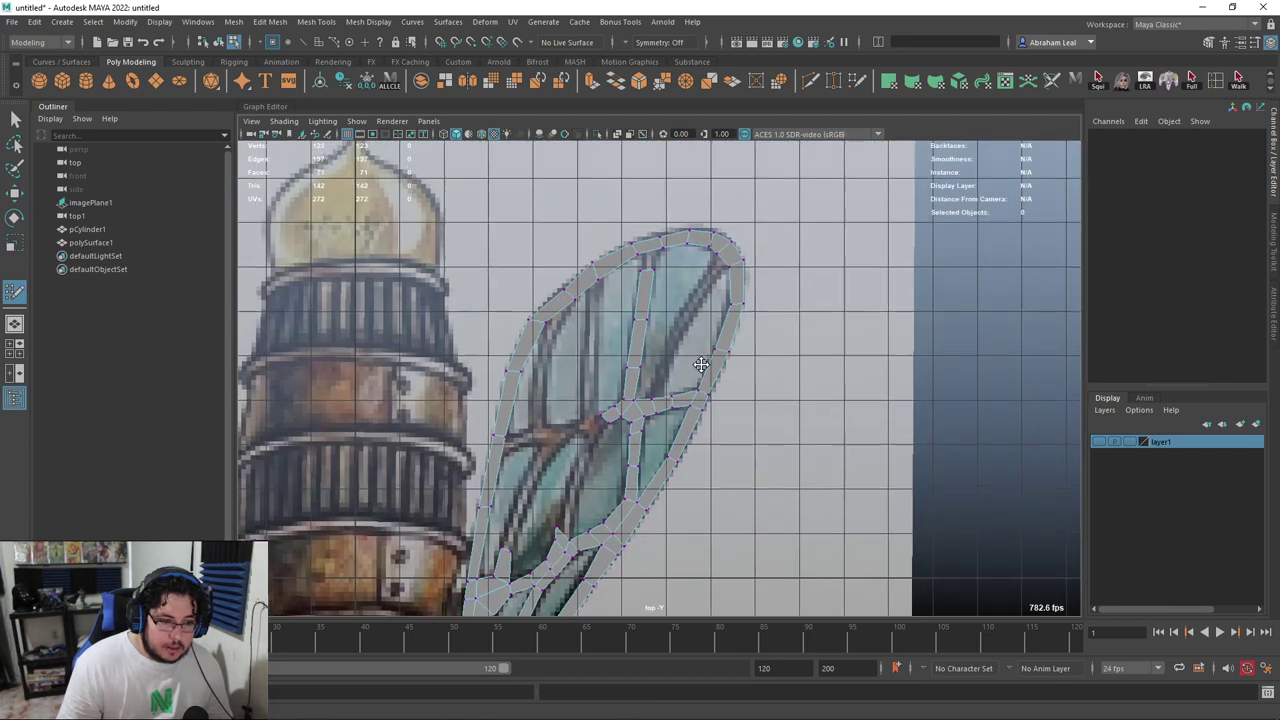
scroll(686, 378, up, 5)
scroll(668, 398, up, 2)
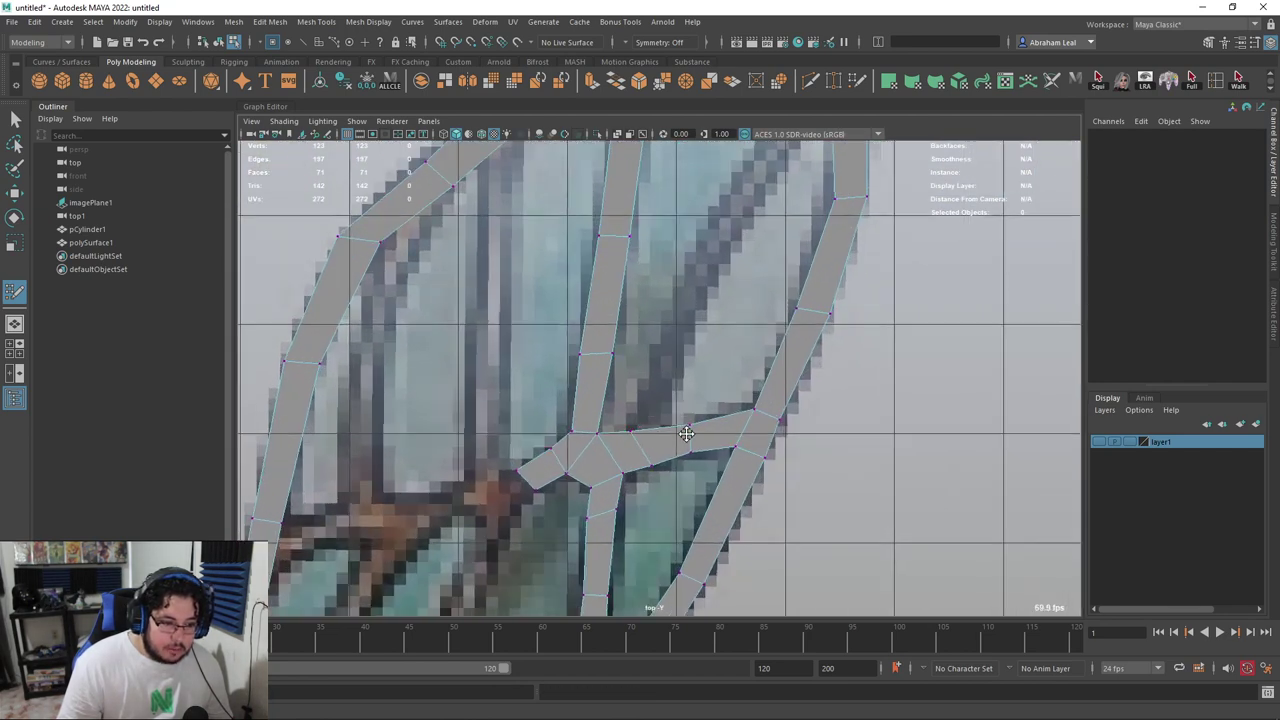
click(677, 377)
shift+click(654, 397)
alt+middle_drag(684, 306, 676, 366)
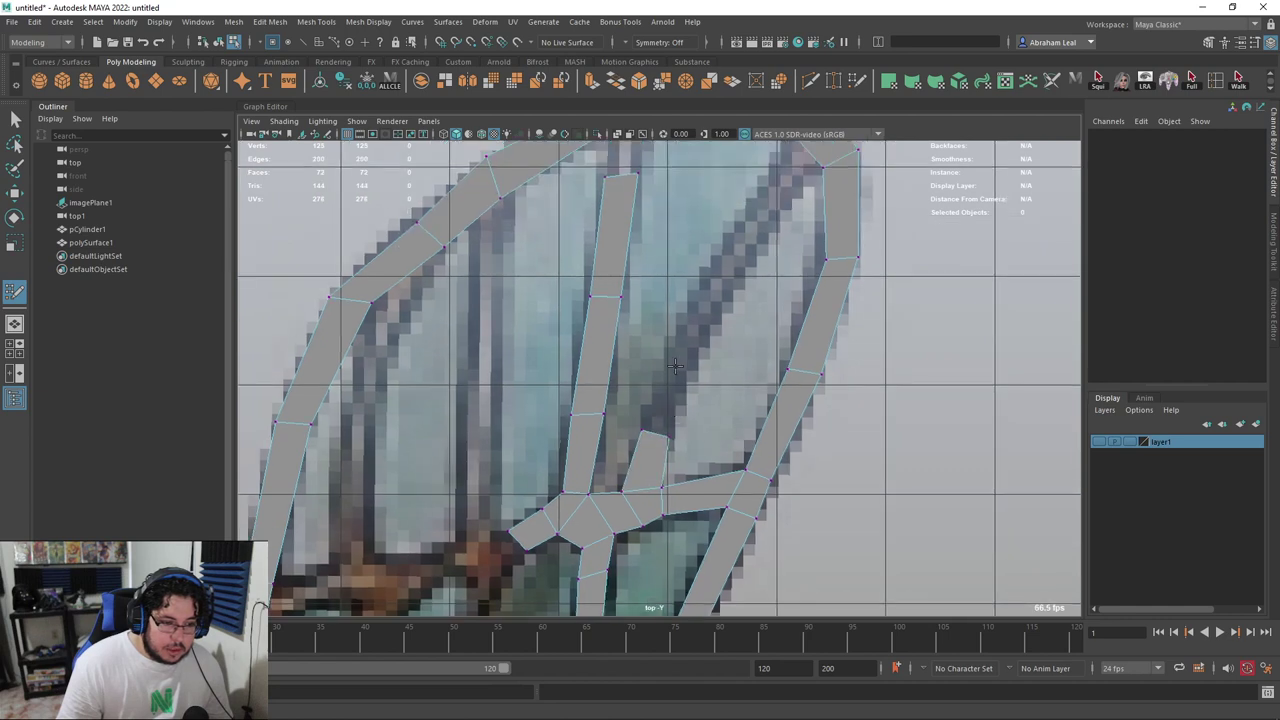
shift+click(692, 364)
click(720, 296)
shift+click(697, 323)
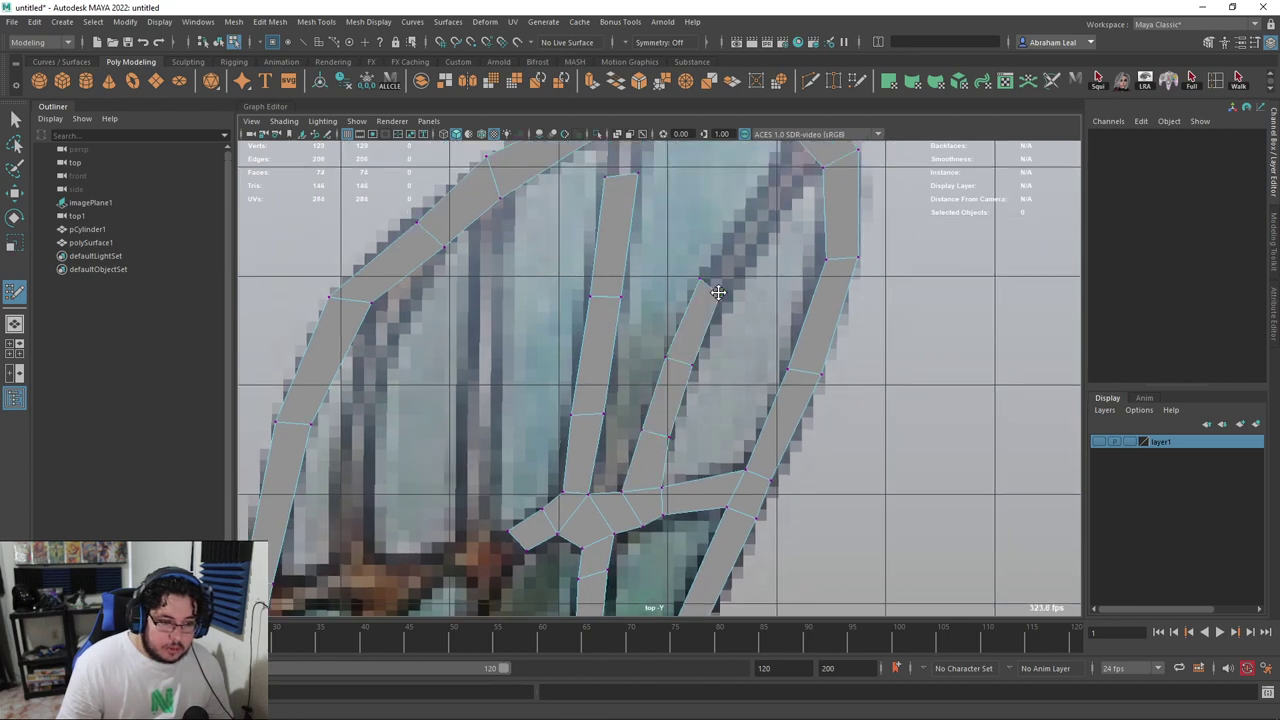
Continue the slanted vein strip upward and connect it to the border at the wing tip
alt+middle_drag(721, 286, 688, 389)
click(714, 310)
click(734, 325)
shift+click(704, 354)
shift+click(755, 277)
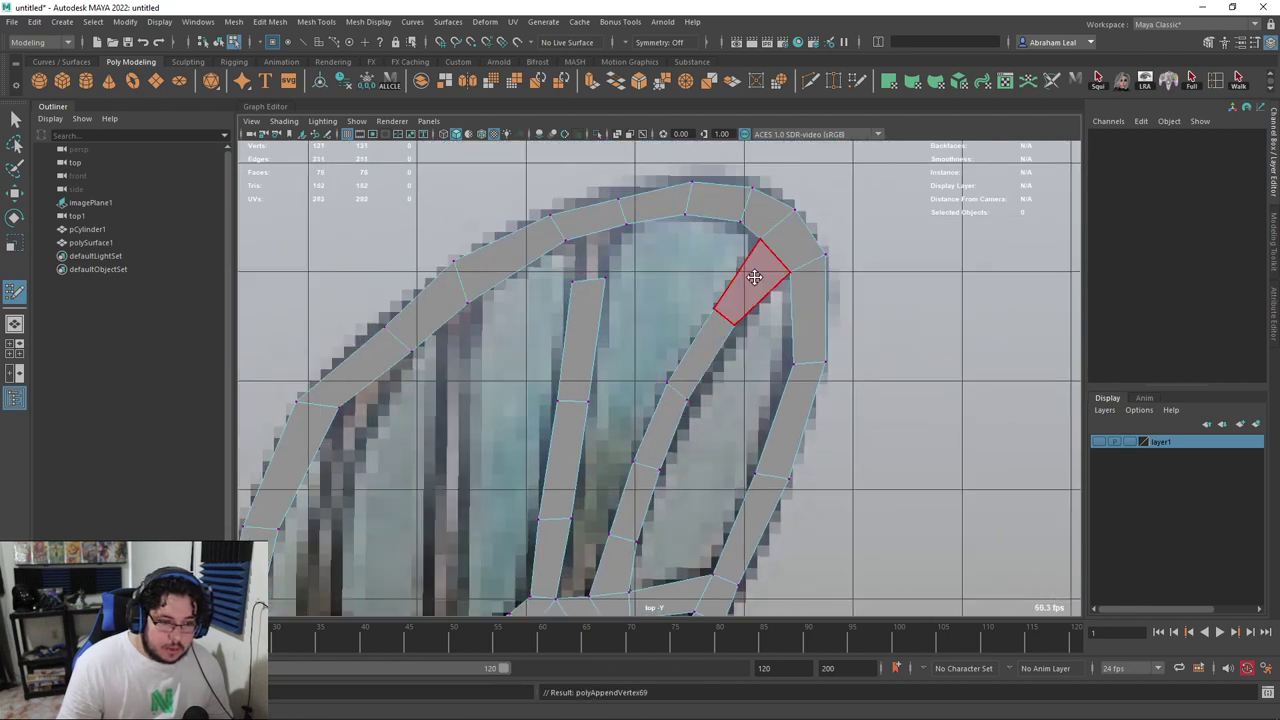
Fill the gap between the central vertical vein's upper end and the border, and adjust the vertex at the joint
alt+middle_drag(591, 296, 706, 328)
scroll(709, 318, up, 2)
shift+click(722, 261)
drag(694, 298, 699, 294)
alt+middle_drag(574, 427, 704, 249)
scroll(700, 249, down, 4)
scroll(665, 235, up, 2)
Shift the upper border vertex to the neighbouring vertical vein and add two quads down that vein from the border
drag(677, 200, 653, 213)
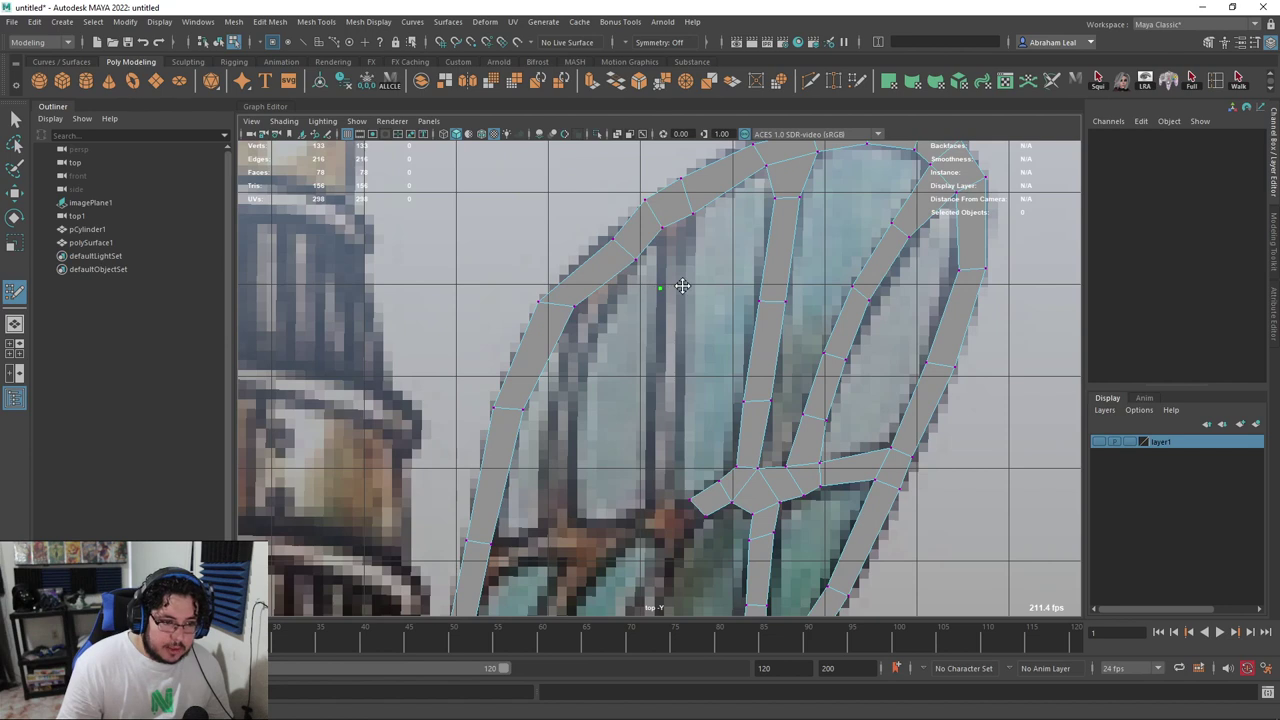
shift+click(679, 268)
key(ctrl+a)
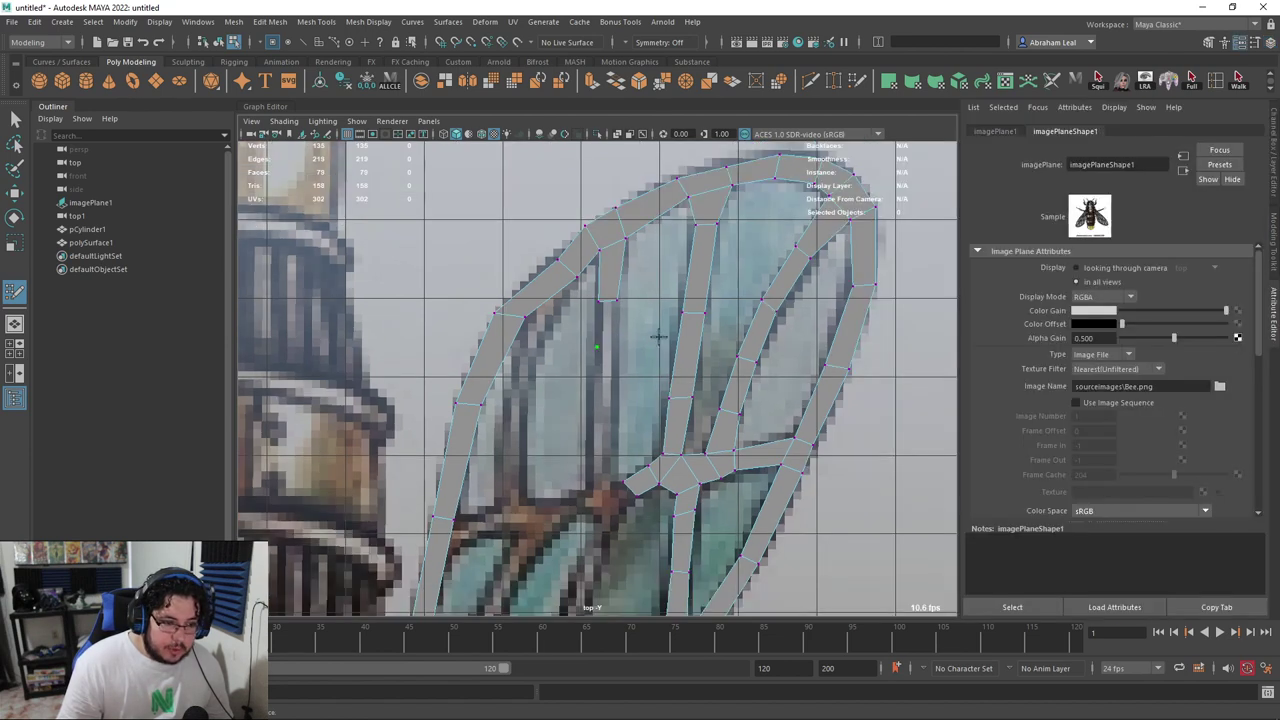
shift+click(607, 325)
Extend the neighbouring vertical vein down to the upper cross vein and align its lower end with the reference junction
scroll(650, 300, up, 3)
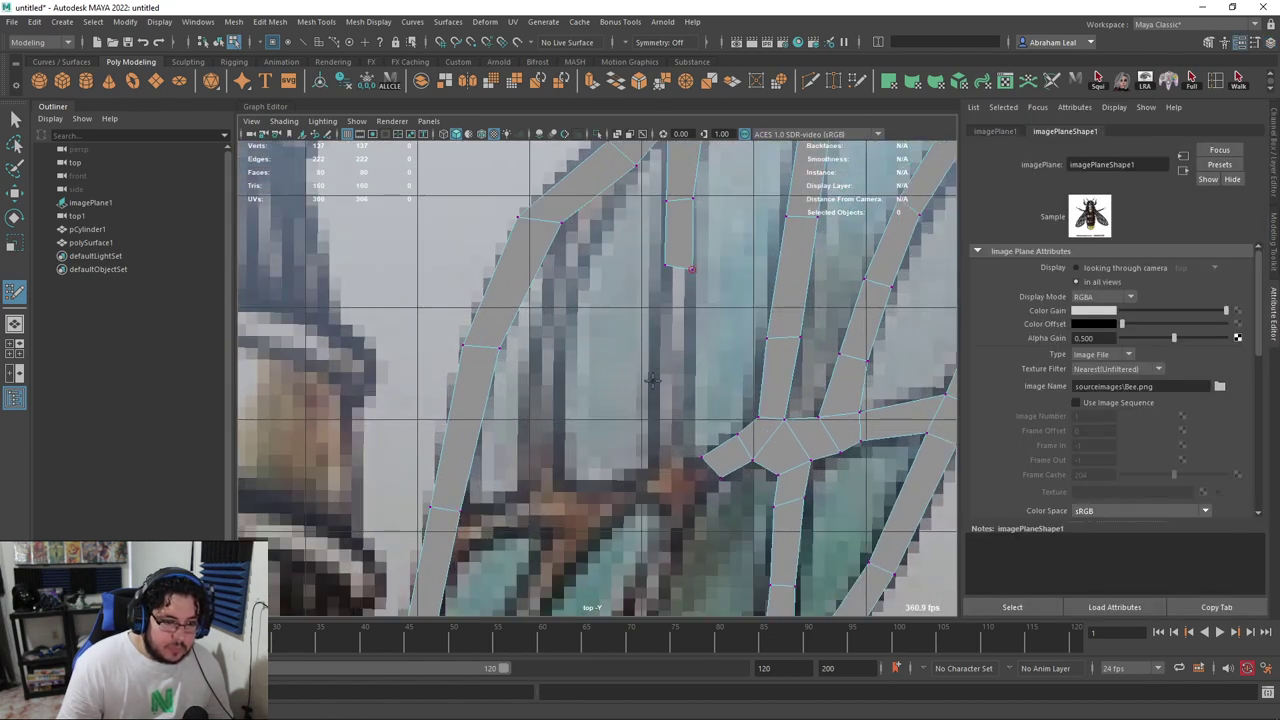
click(694, 352)
shift+click(681, 315)
alt+middle_drag(681, 317, 690, 264)
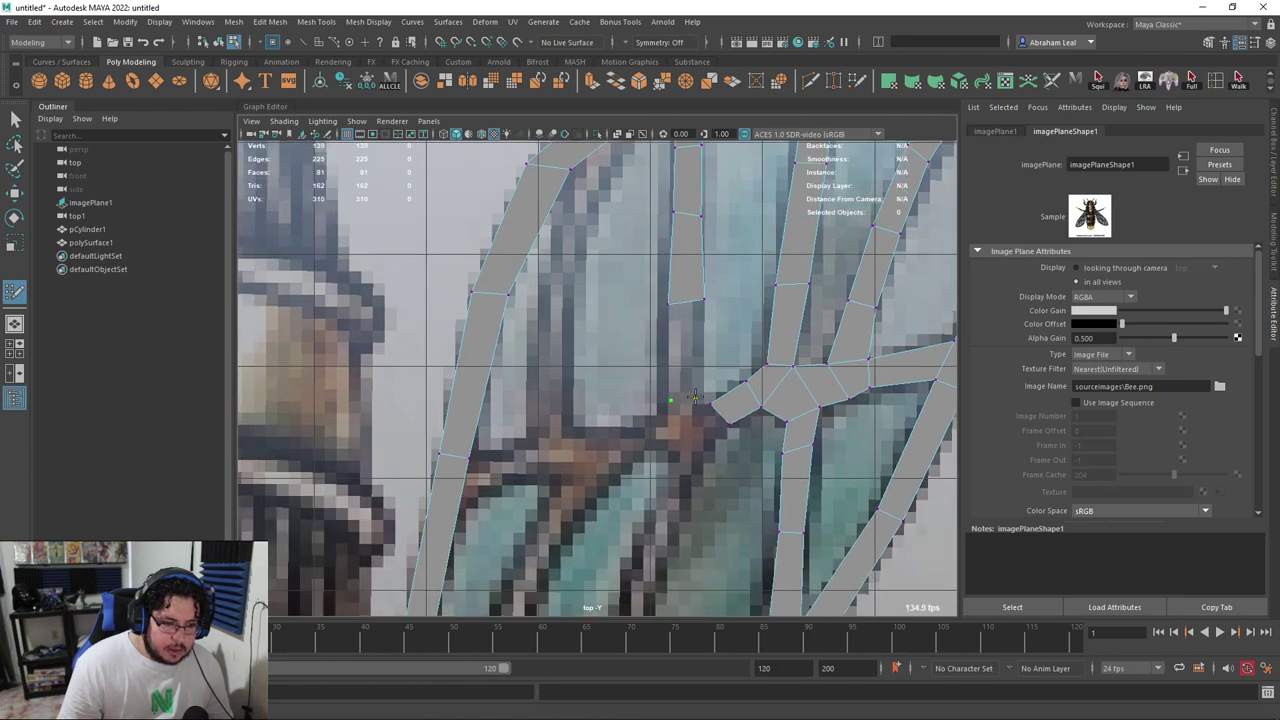
shift+click(694, 396)
drag(672, 402, 668, 407)
Reposition the upper inner border's vertices around the top of the remaining vein to match the reference
alt+middle_drag(614, 301, 663, 343)
alt+middle_drag(637, 236, 636, 304)
drag(621, 282, 600, 302)
mouse_move(675, 211)
mouse_down()
mouse_move(627, 192)
mouse_move(666, 214)
mouse_up()
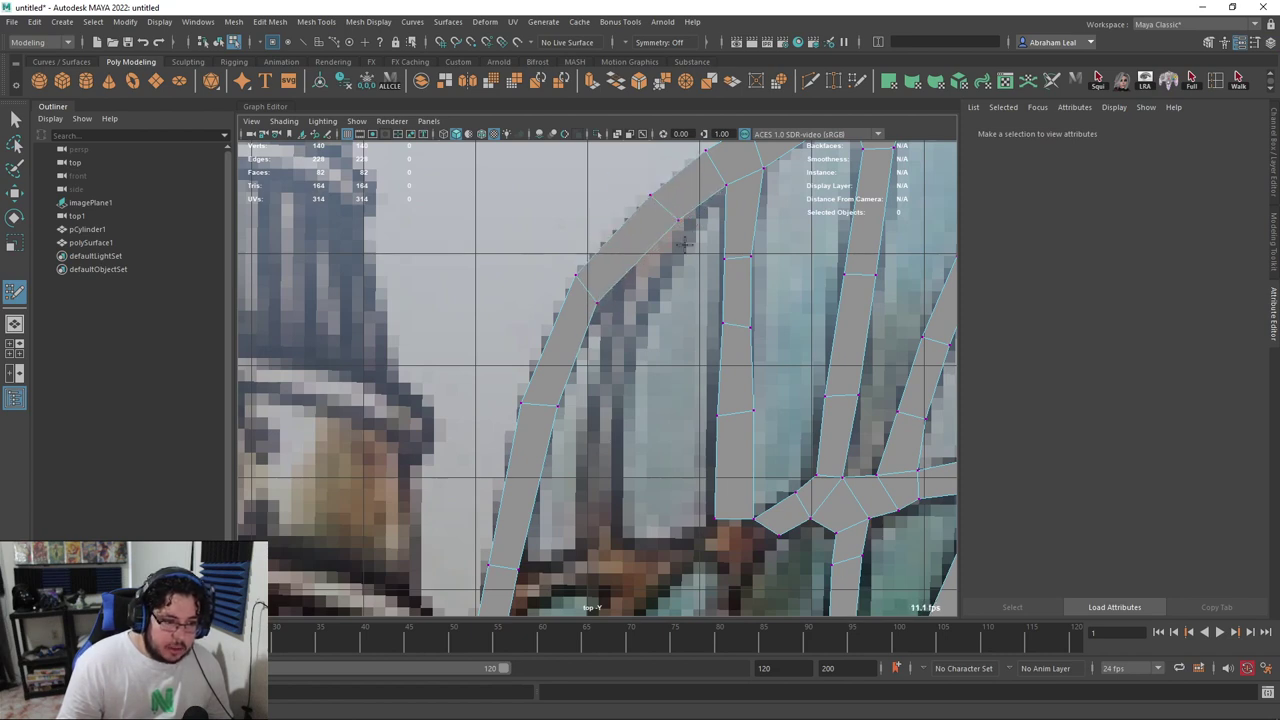
Add a quad beneath the upper inner border to start the top of the remaining vertical vein
click(690, 249)
shift+click(637, 277)
alt+middle_drag(680, 231, 634, 314)
scroll(634, 314, up, 4)
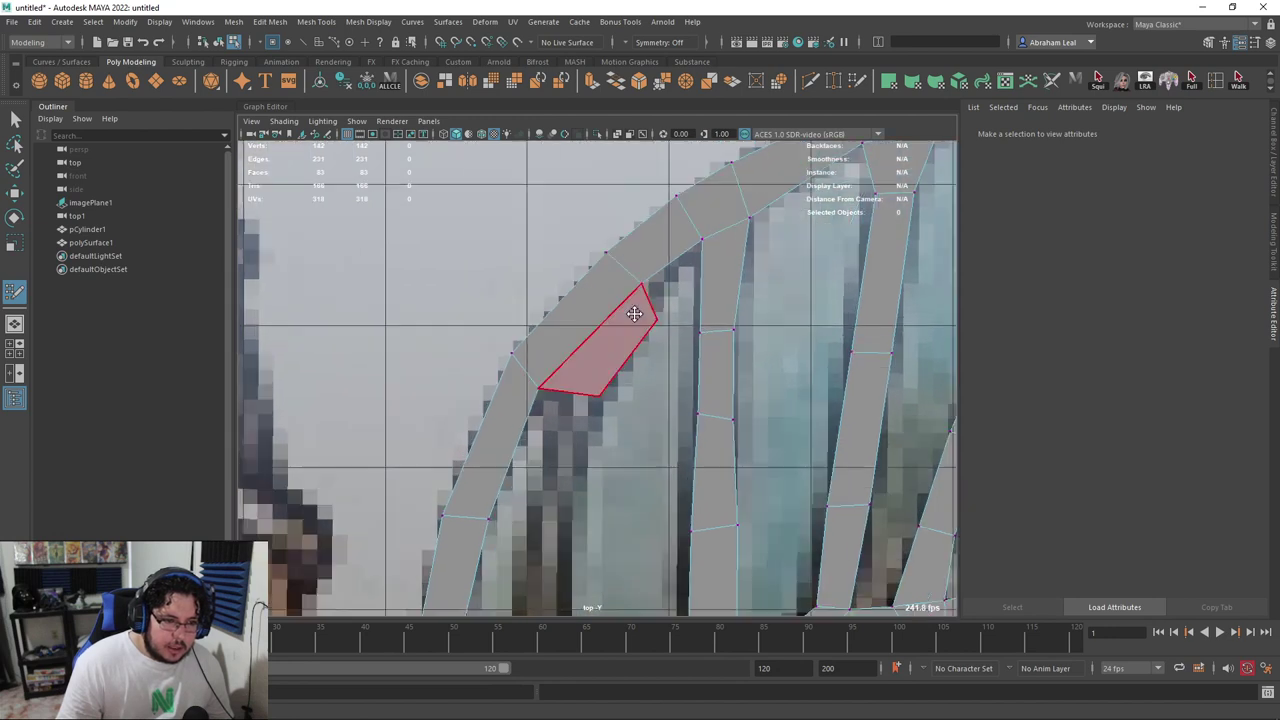
Add edge divisions and quads joining the new vein's top to the border and neighbouring vein, adjusting the joint vertices
shift+click(680, 279)
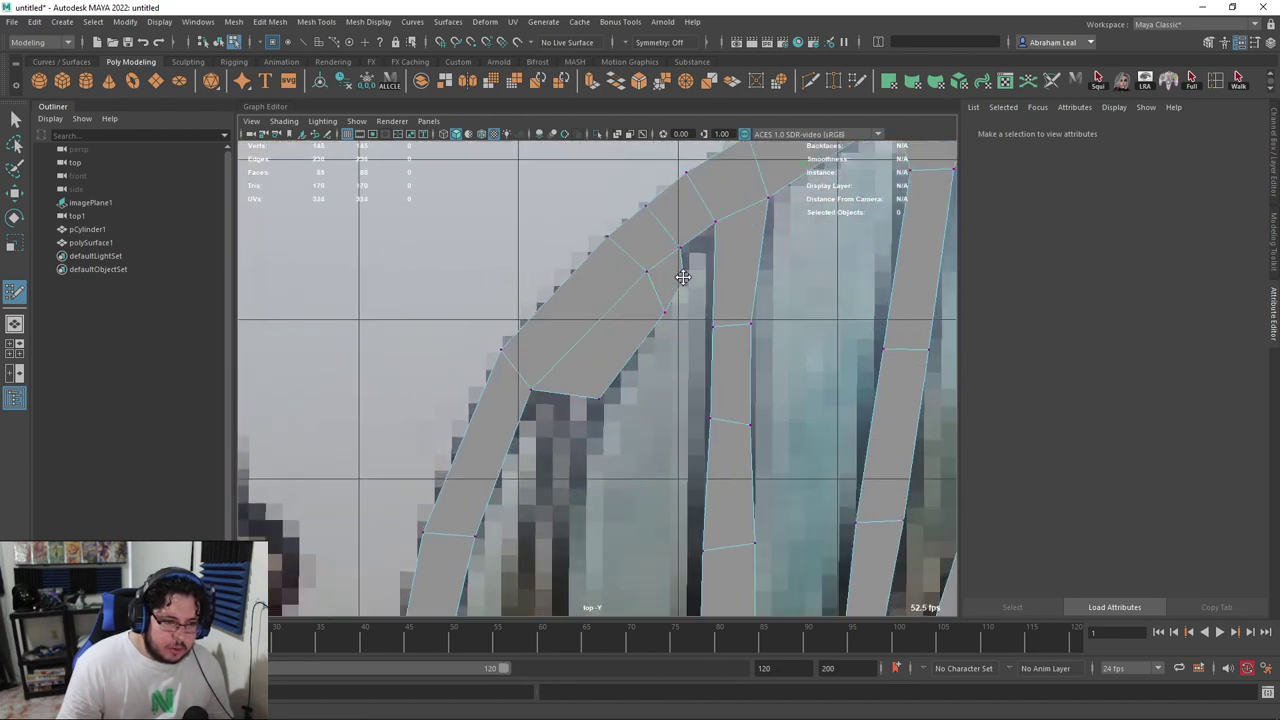
shift+click(690, 255)
drag(692, 265, 689, 264)
drag(762, 224, 764, 221)
alt+middle_drag(725, 240, 743, 218)
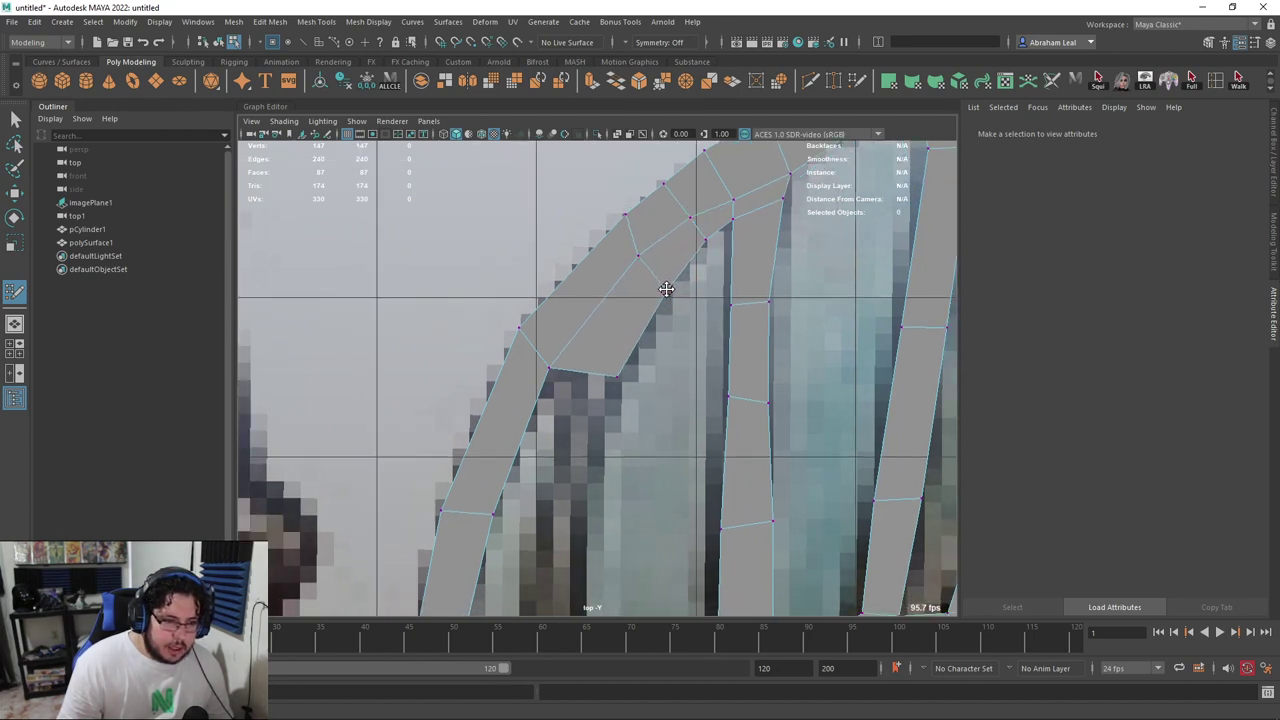
Extend the remaining vertical vein with quads down to the upper cross vein on the reference
alt+middle_drag(666, 289, 708, 182)
shift+click(586, 385)
alt+middle_drag(579, 498, 606, 428)
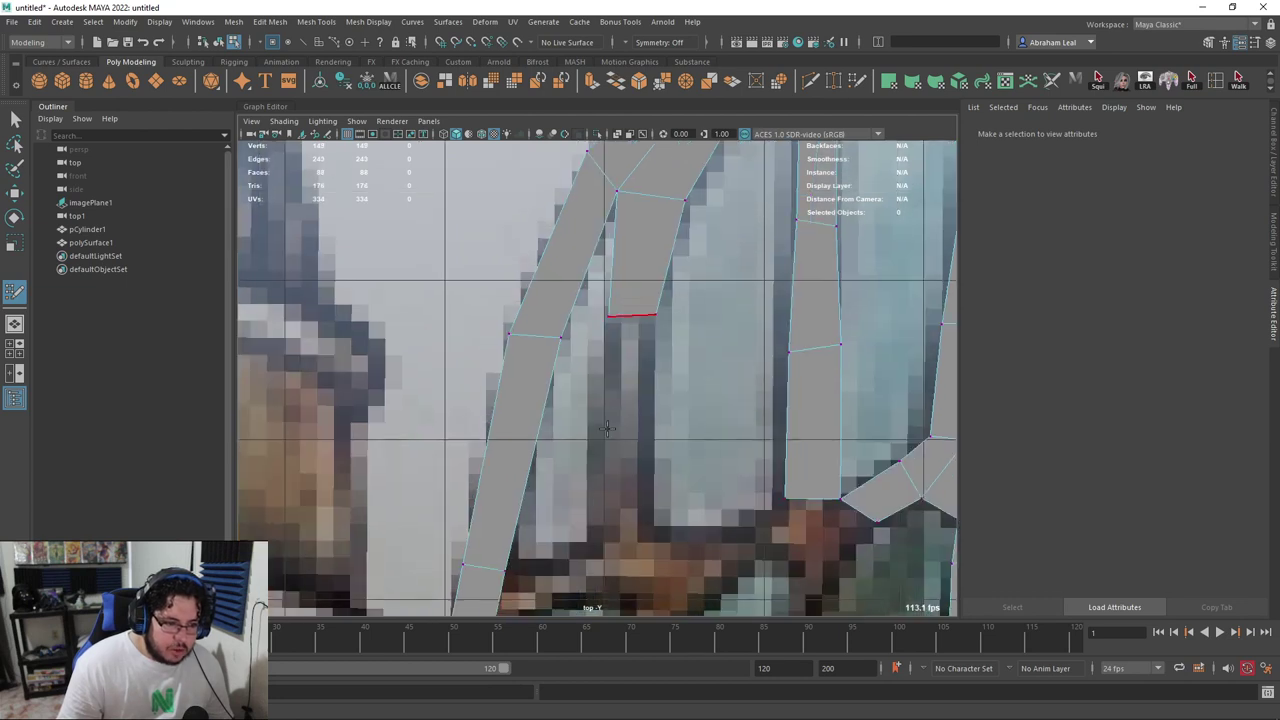
shift+click(605, 426)
scroll(606, 400, down, 3)
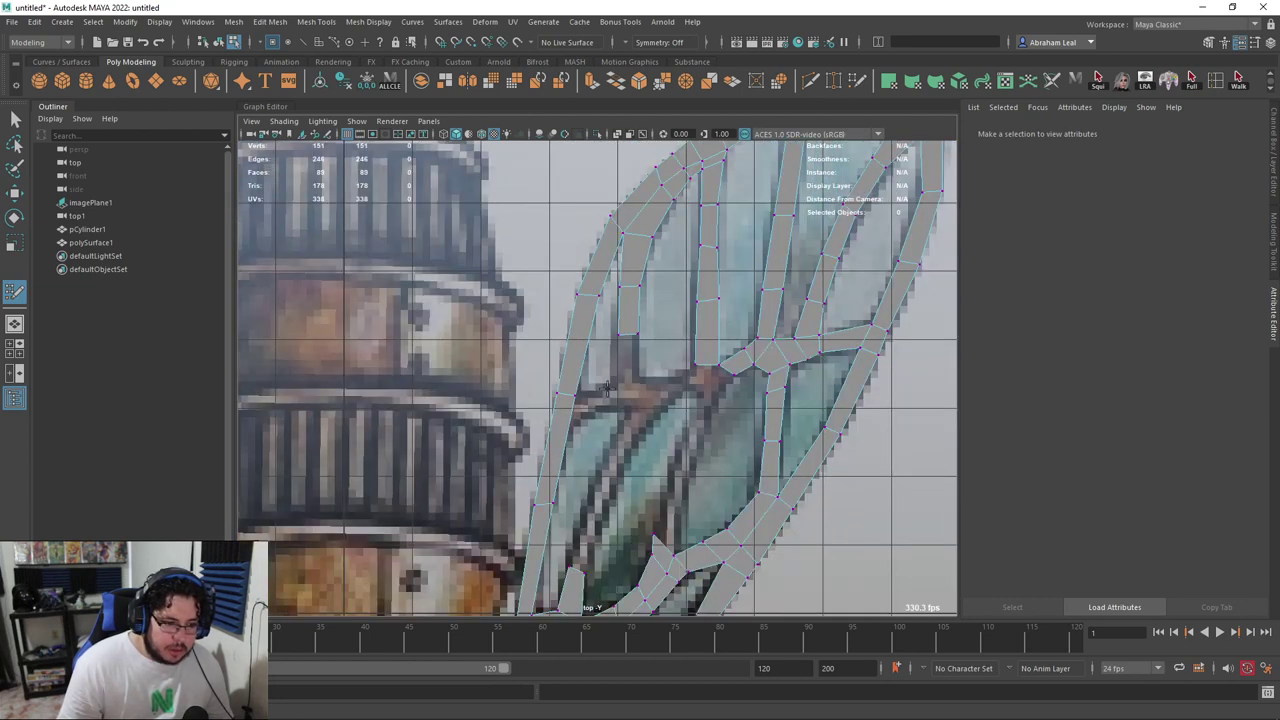
shift+click(640, 380)
scroll(545, 458, up, 3)
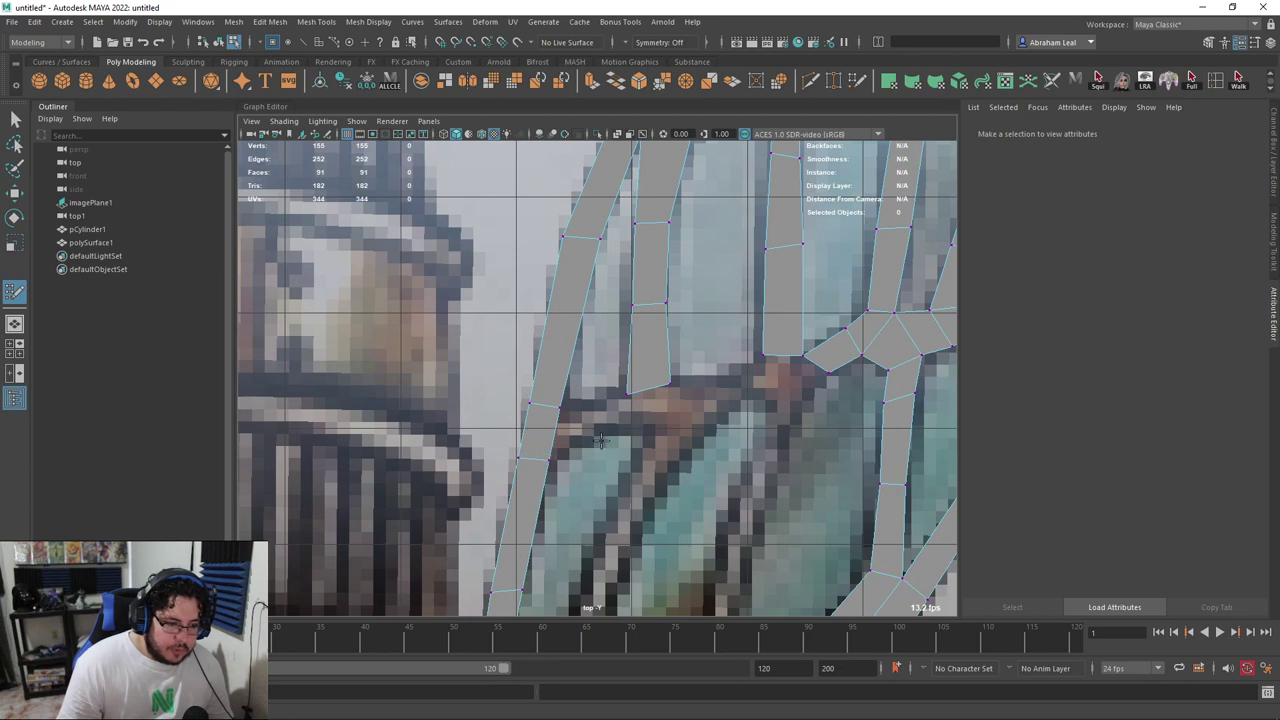
Build the cross vein's quads from the inner border to the vertical vein's lower end, and align the border vertex with the reference
shift+click(588, 401)
key(ctrl+z)
click(589, 405)
shift+click(572, 431)
shift+click(613, 418)
alt+middle_drag(665, 429, 621, 378)
scroll(621, 374, up, 2)
click(621, 371)
shift+click(607, 349)
alt+middle_drag(720, 334, 693, 288)
alt+middle_drag(610, 360, 592, 369)
drag(543, 345, 527, 338)
Extend the innermost vein of the middle section up to the upper cross vein, following the reference curve
scroll(485, 349, down, 5)
scroll(634, 325, up, 5)
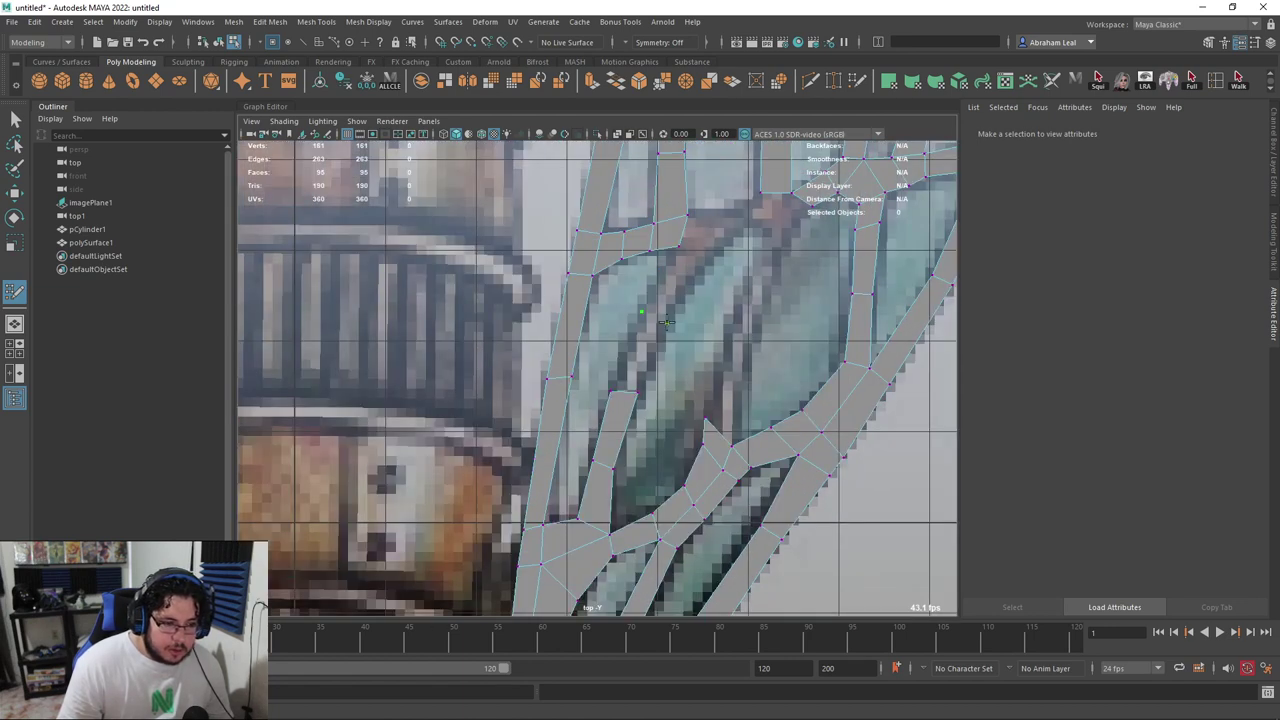
alt+middle_drag(704, 270, 674, 321)
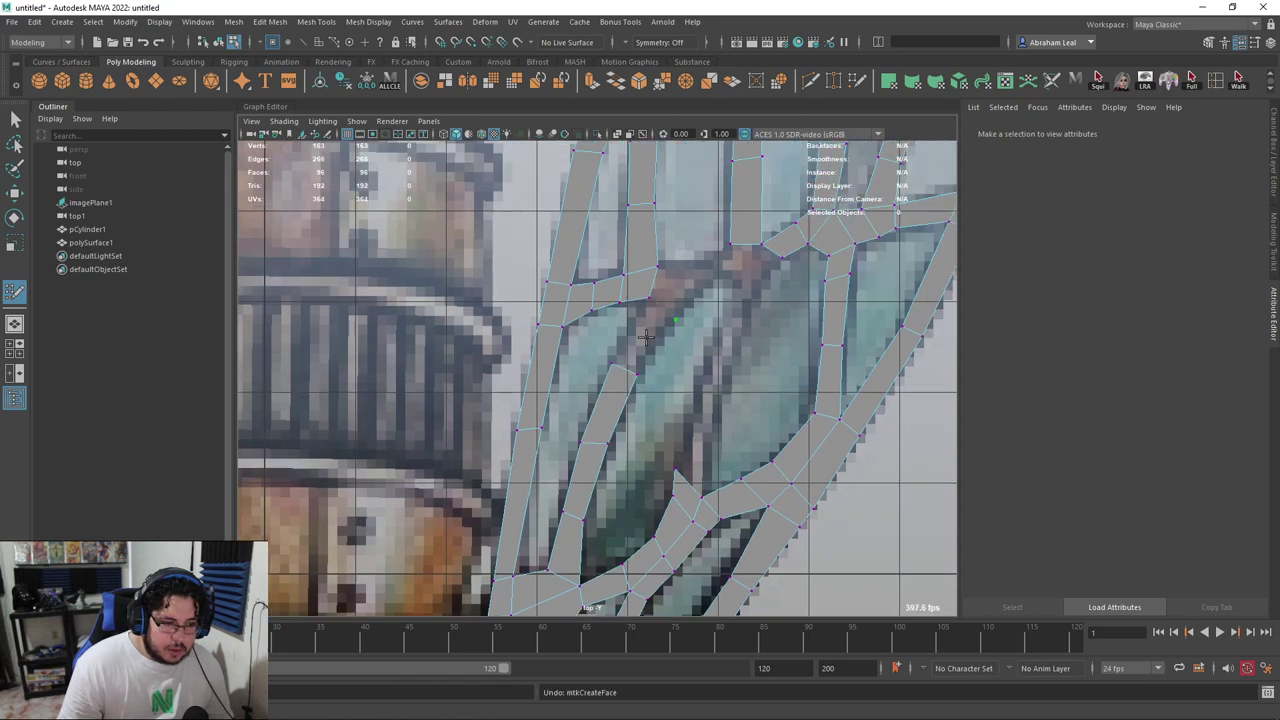
shift+click(647, 337)
scroll(640, 360, up, 2)
alt+middle_drag(701, 316, 557, 340)
alt+middle_drag(538, 496, 563, 461)
Extend the short neighbouring vein of the middle section with quads up towards the cross vein junction
shift+click(568, 498)
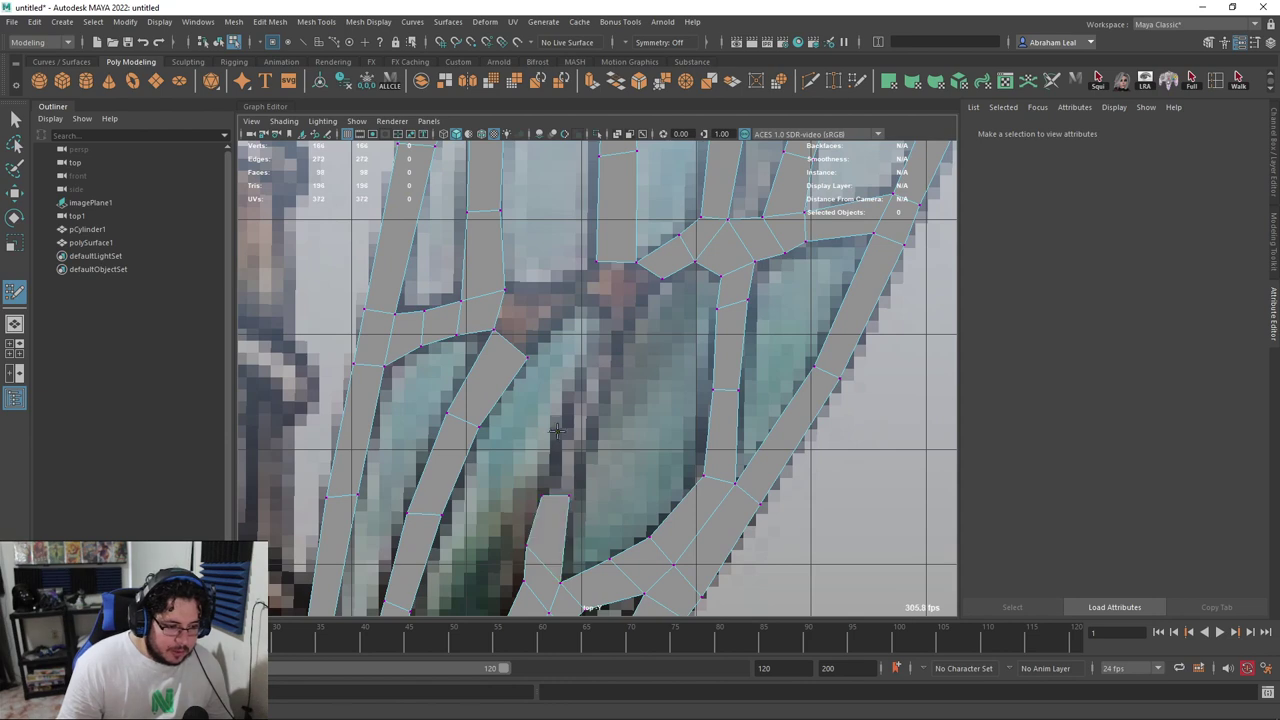
shift+click(572, 453)
scroll(600, 420, down, 4)
scroll(590, 403, up, 3)
scroll(590, 403, up, 2)
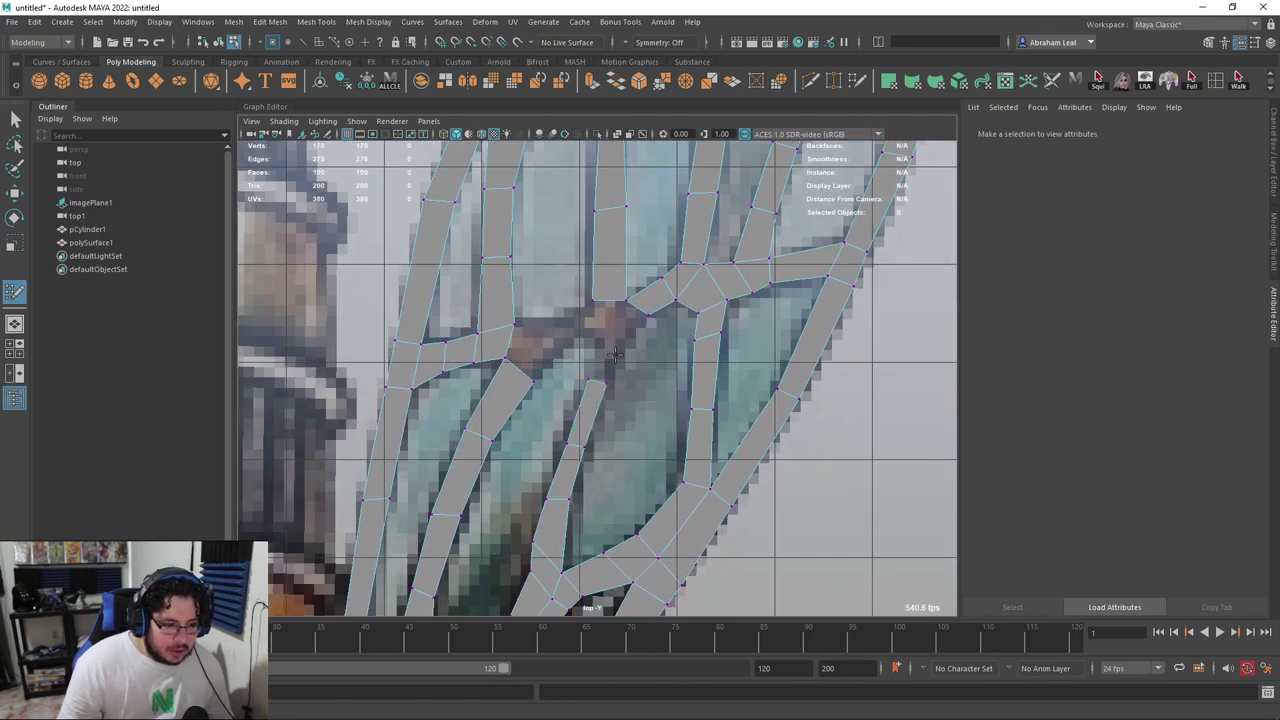
shift+click(604, 374)
Fill the junction above the extended vein and bridge the remaining gap in the upper cross vein with quads
scroll(600, 366, up, 2)
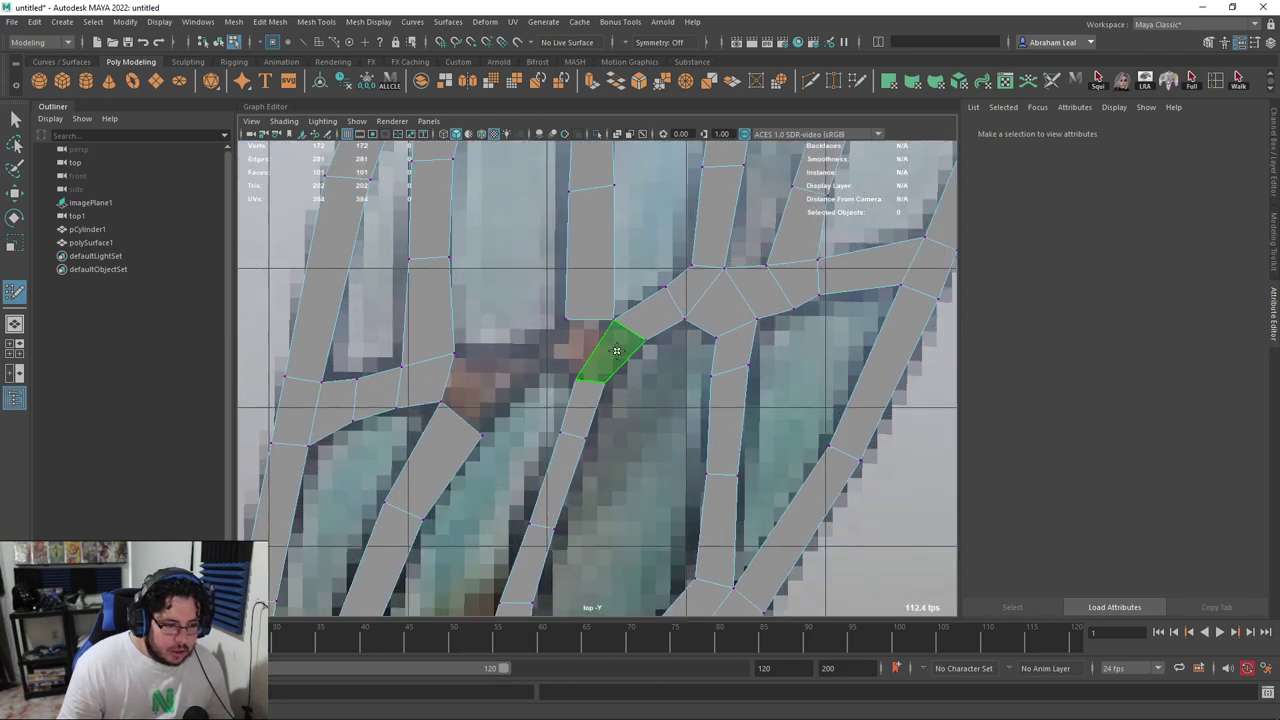
shift+click(603, 362)
scroll(606, 365, up, 2)
shift+click(611, 353)
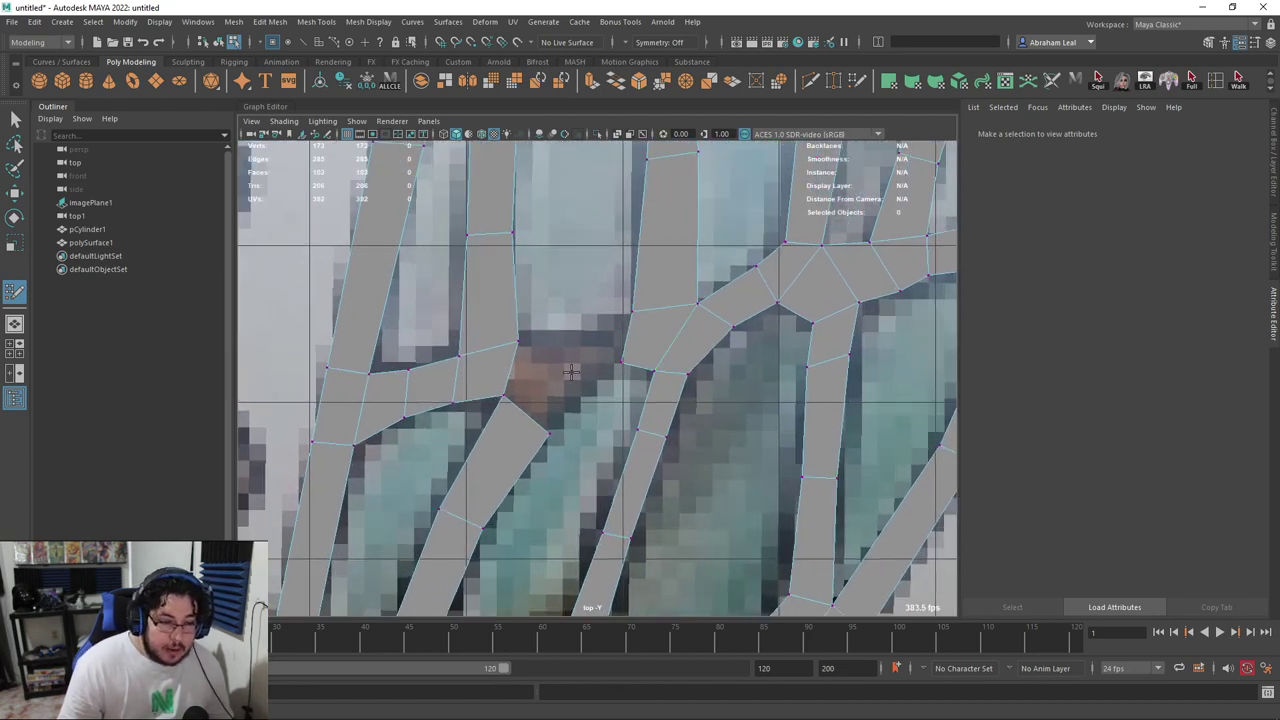
shift+click(592, 345)
shift+click(535, 362)
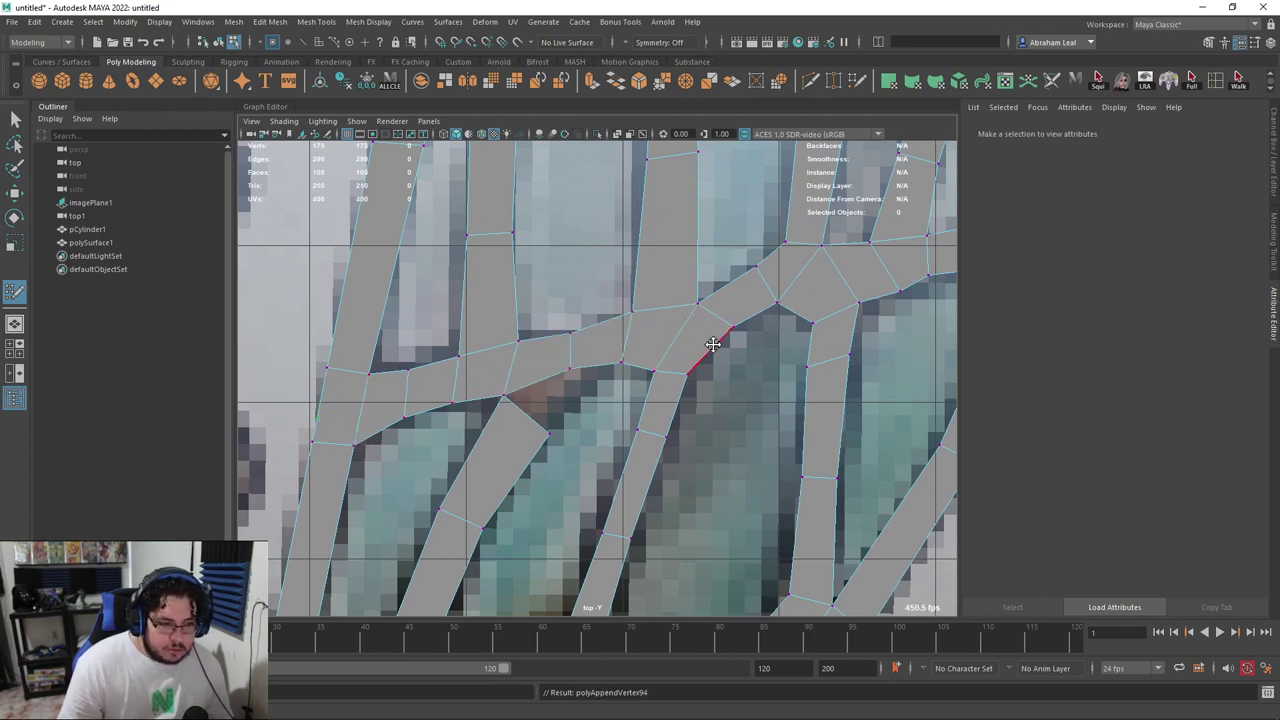
Fill the gap where the innermost middle vein meets the cross vein, and add an edge loop along the cross vein's lower side
click(574, 409)
shift+click(556, 396)
shift+click(589, 378)
shift+click(644, 369)
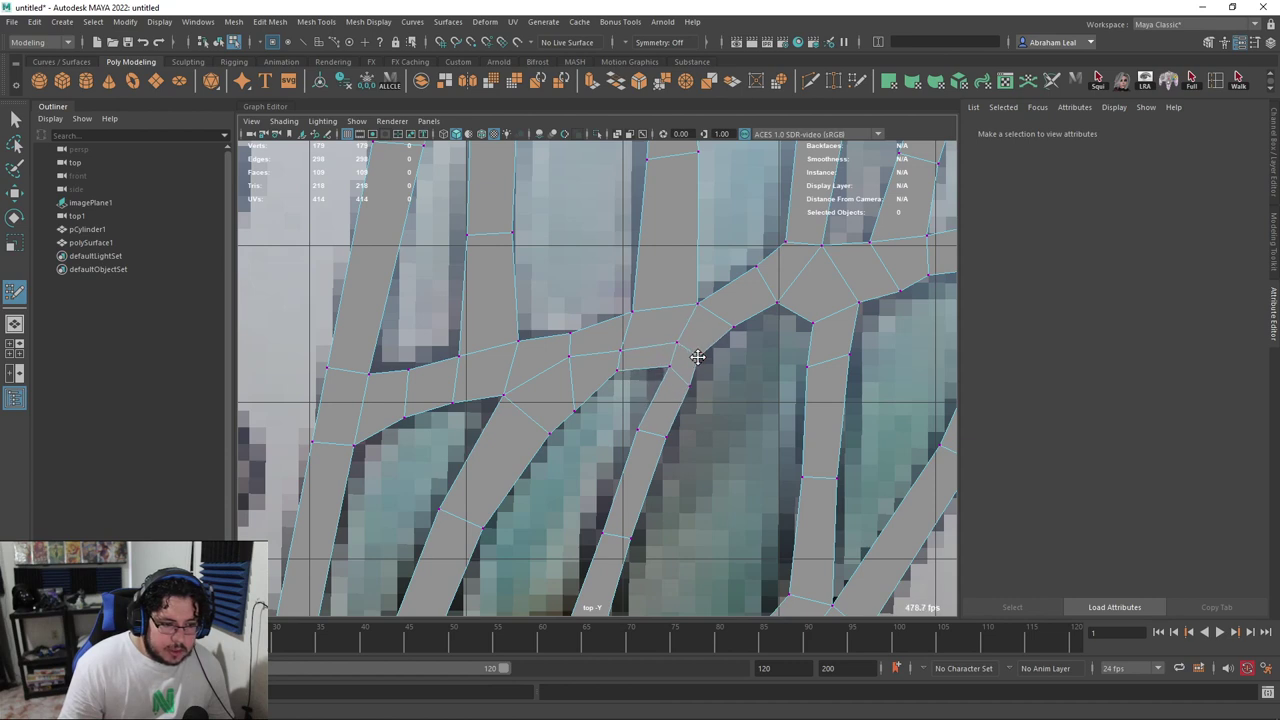
Return to object mode and raise the finished wing frame above the reference image in the perspective view
scroll(520, 372, down, 5)
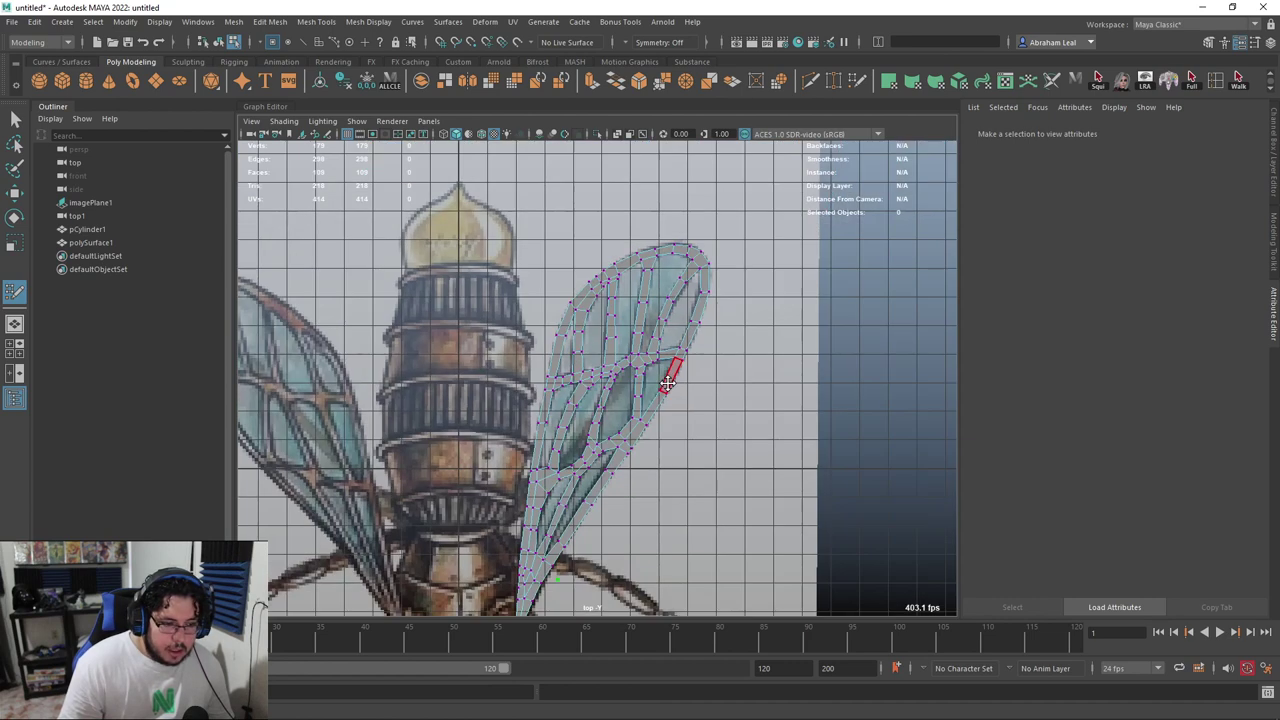
scroll(677, 366, up, 4)
right_drag(657, 316, 749, 291)
key(space)
drag(712, 315, 704, 270)
alt+right_drag(621, 176, 672, 318)
alt+drag(672, 318, 602, 350)
key(w)
drag(648, 303, 648, 190)
Extrude the wing frame to give it thickness
mouse_move(692, 275)
alt+mouse_down()
mouse_move(750, 353)
mouse_move(588, 420)
mouse_move(695, 390)
mouse_move(678, 486)
mouse_move(646, 397)
mouse_move(459, 380)
mouse_move(628, 307)
mouse_move(688, 251)
alt+mouse_up()
click(750, 355)
click(571, 329)
key(ctrl+e)
alt+right_drag(688, 251, 700, 290)
alt+drag(700, 290, 667, 217)
click(510, 232)
right_drag(554, 281, 598, 264)
Preview the thickened wing frame in smooth display and restore the unsmoothed display
click(591, 284)
key(3)
click(776, 388)
alt+drag(776, 390, 446, 358)
alt+middle_drag(480, 395, 532, 418)
click(534, 411)
key(1)
Switch to edge selection and select the upper edge loops along the wing frame's outer border
alt+drag(534, 411, 568, 362)
right_drag(568, 362, 565, 326)
alt+drag(565, 326, 546, 405)
double_click(562, 350)
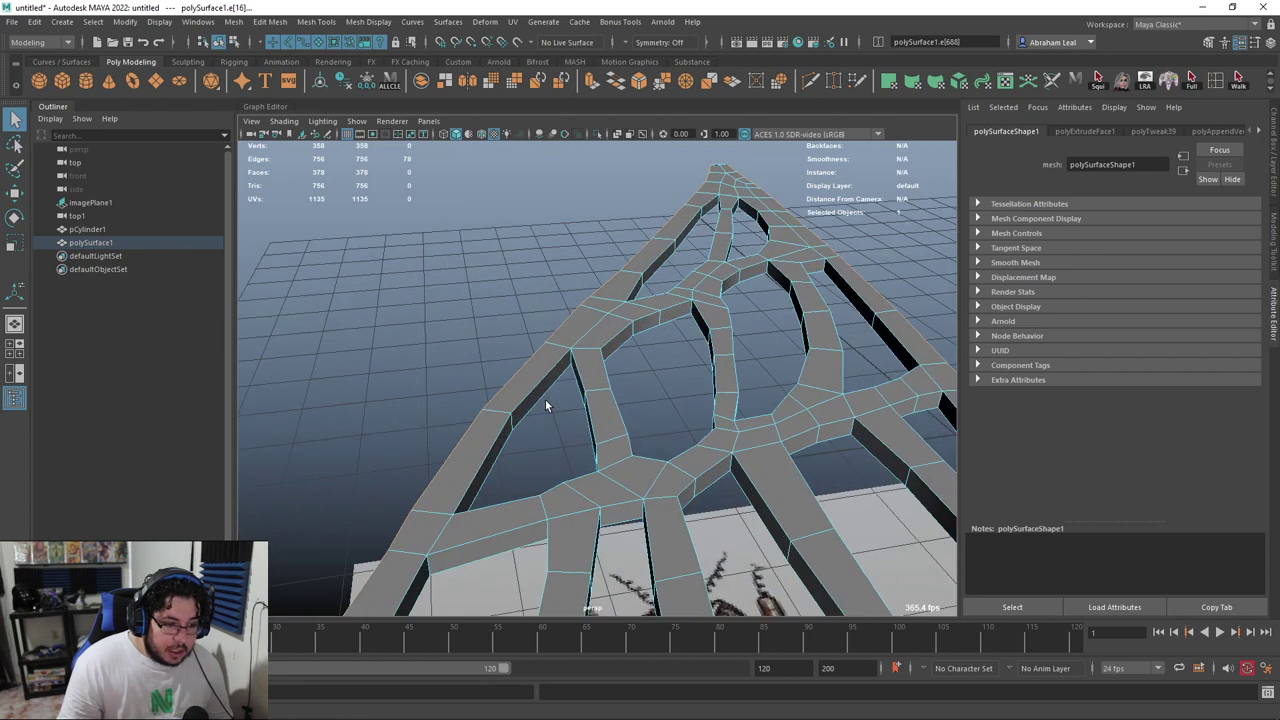
shift+double_click(589, 374)
alt+drag(589, 374, 534, 389)
alt+drag(421, 409, 405, 429)
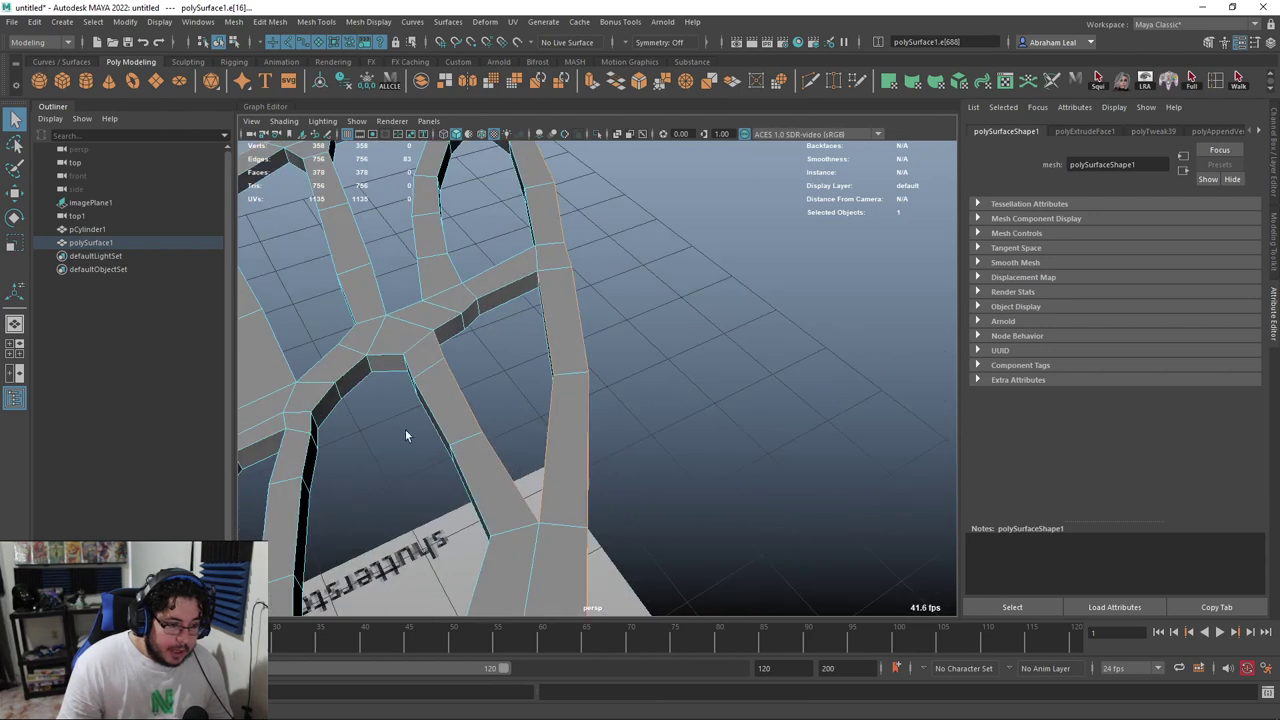
Add the upper edges around the openings near the wing tip to the selection
shift+double_click(503, 287)
alt+drag(503, 287, 680, 340)
shift+double_click(657, 321)
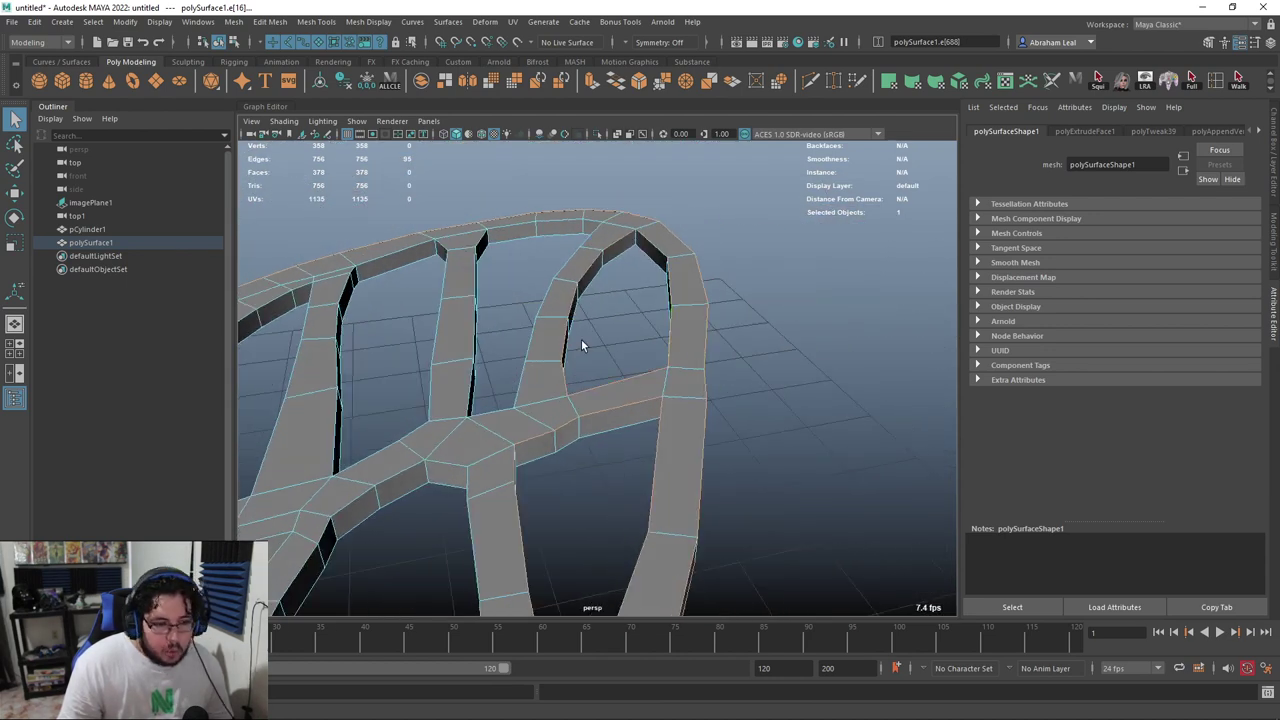
alt+drag(581, 342, 605, 272)
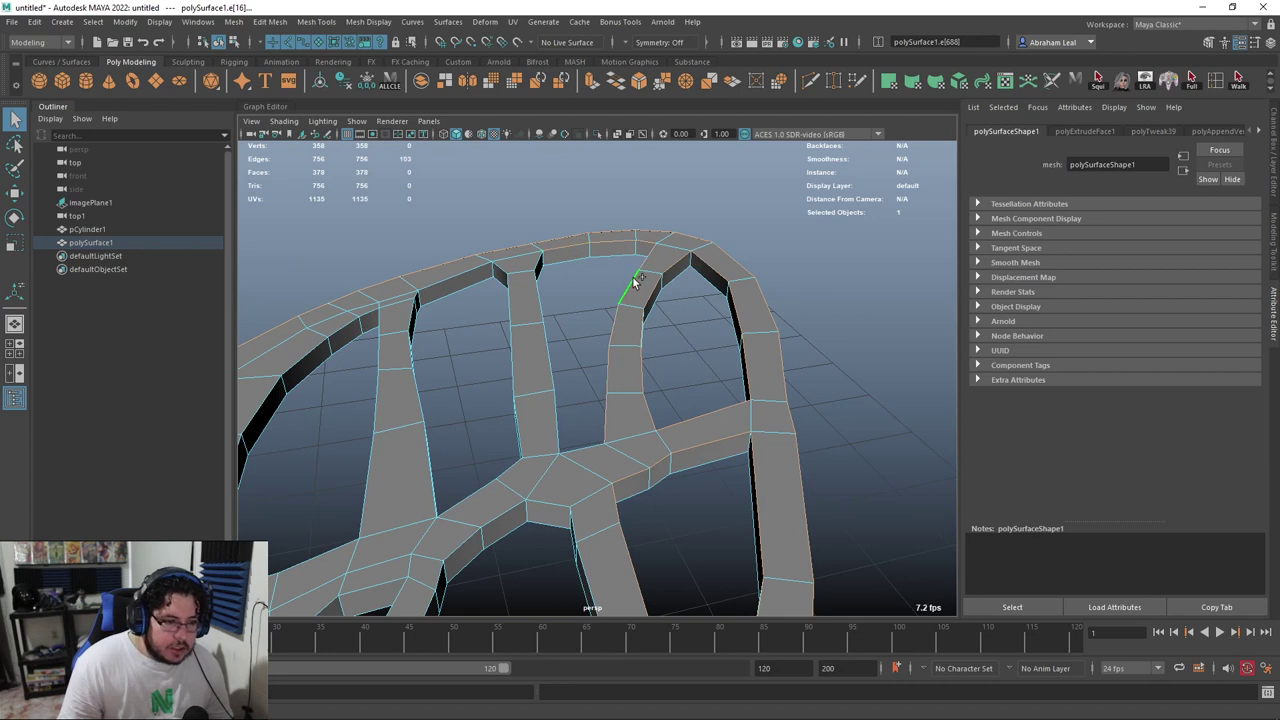
alt+drag(585, 441, 503, 369)
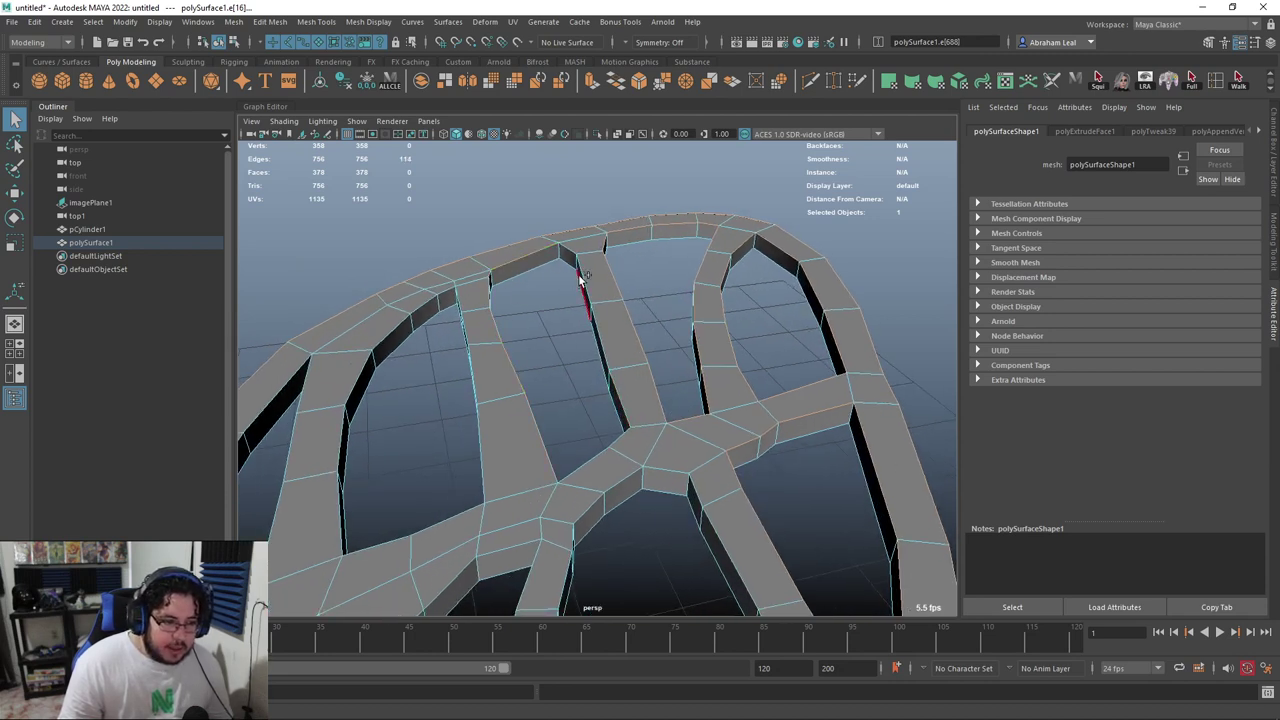
Add the upper edges of the long veins between the wing tip and the cross vein to the selection
alt+drag(617, 338, 481, 246)
key(ctrl+z)
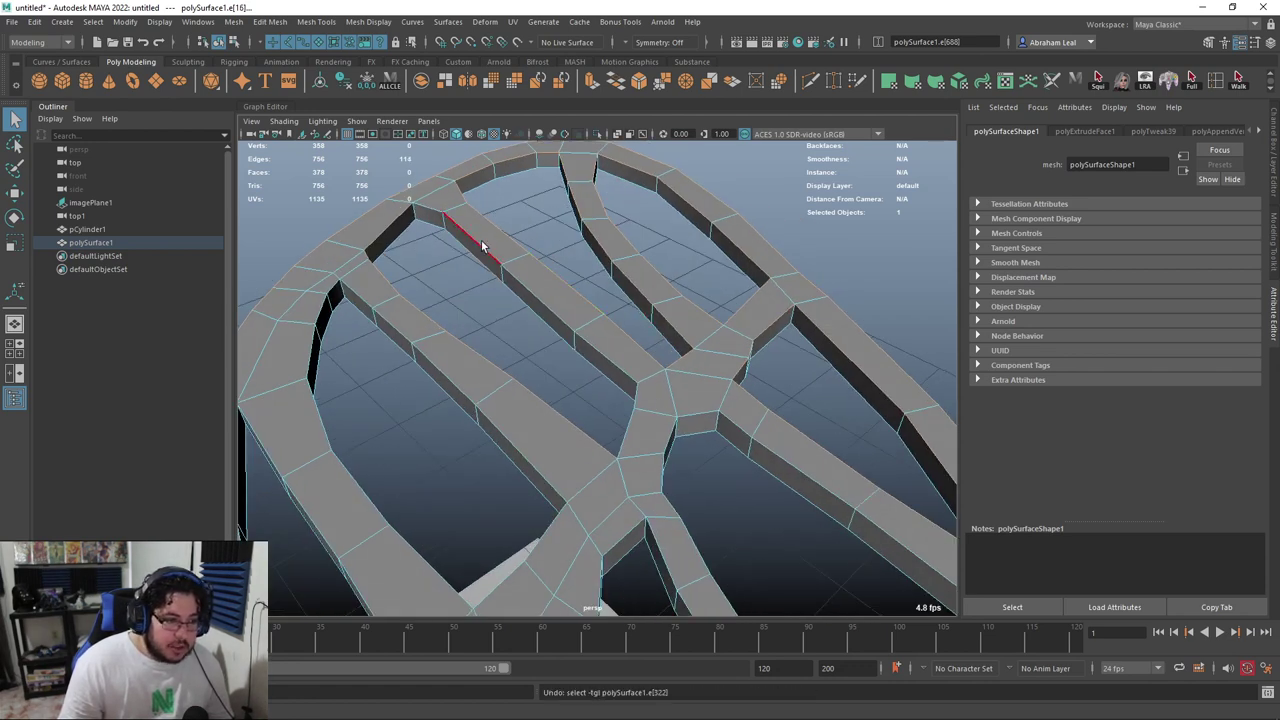
alt+drag(643, 423, 486, 252)
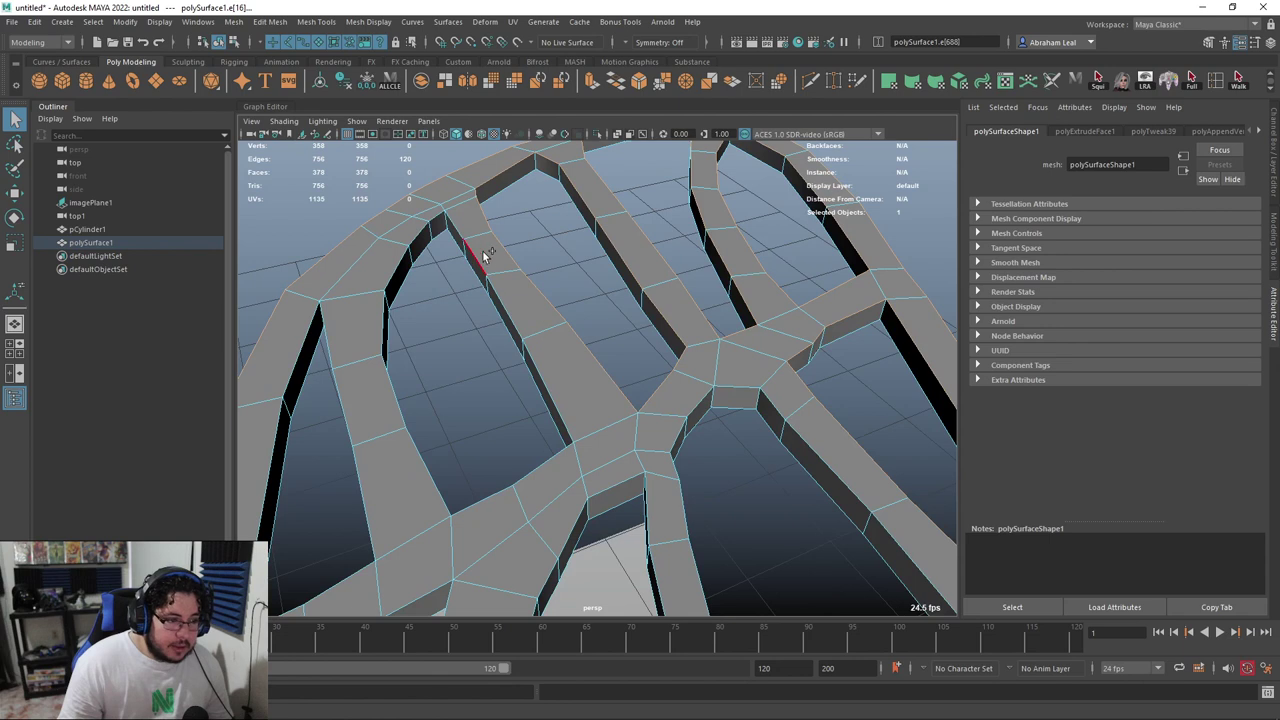
alt+drag(492, 397, 588, 282)
shift+double_click(504, 410)
alt+drag(612, 409, 474, 371)
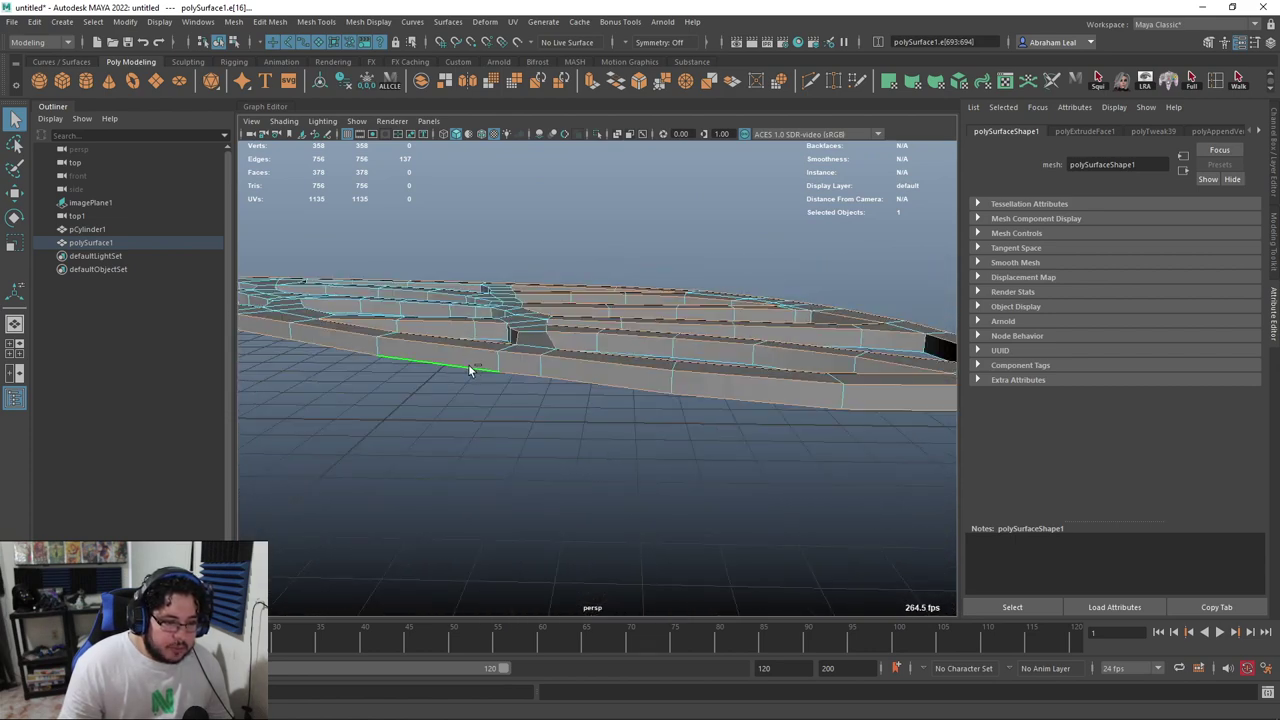
Refine the selection with the upper edges of the veins in the wing's middle section
alt+drag(585, 412, 661, 420)
scroll(622, 382, up, 3)
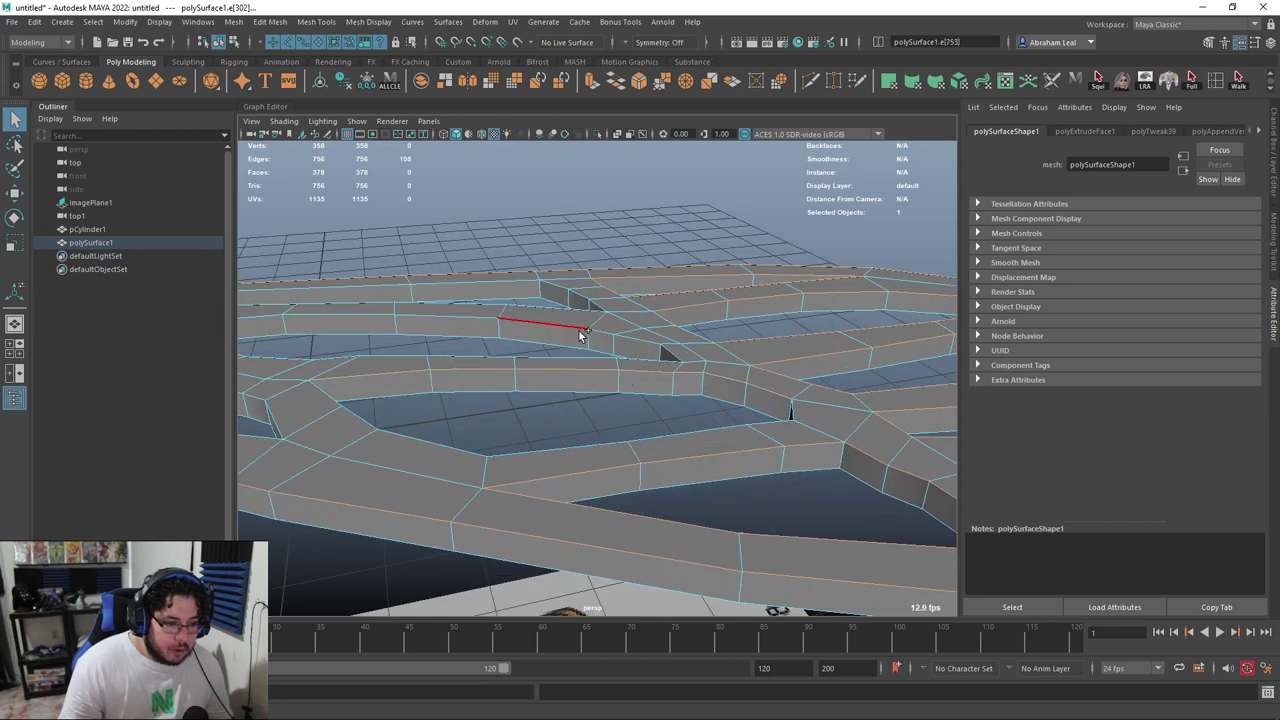
alt+drag(560, 278, 668, 331)
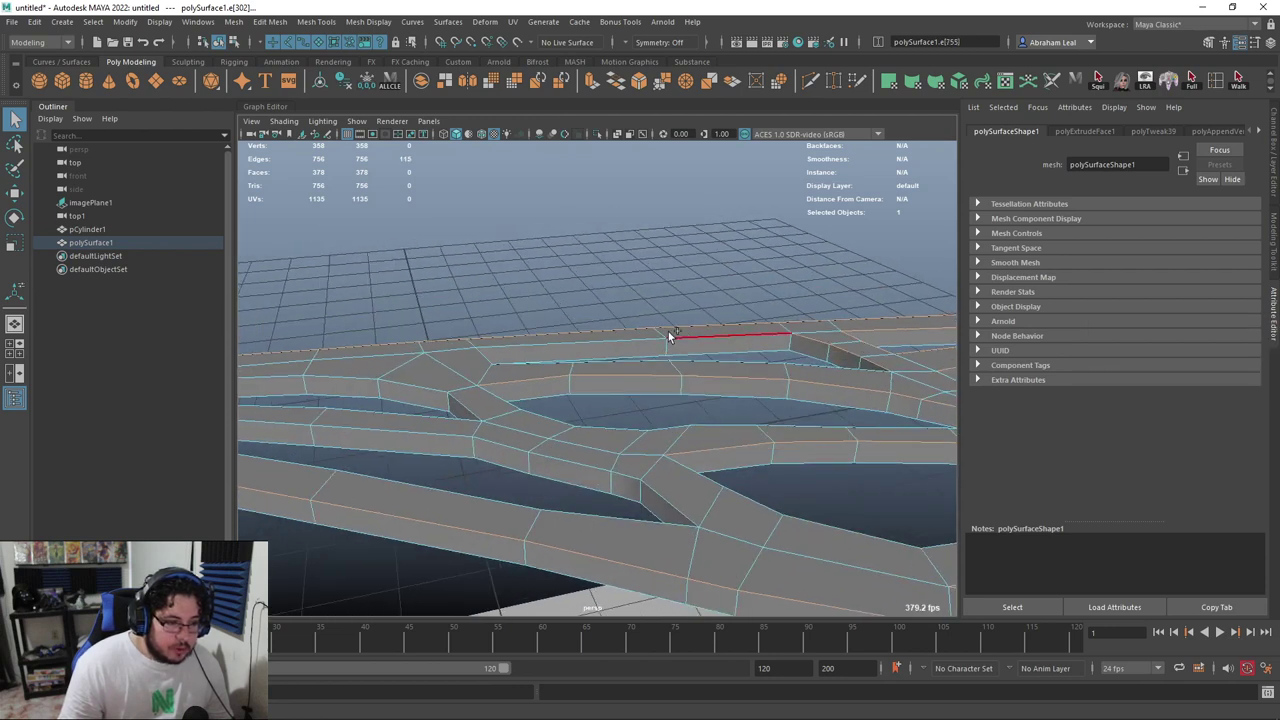
shift+click(645, 360)
alt+drag(682, 386, 660, 360)
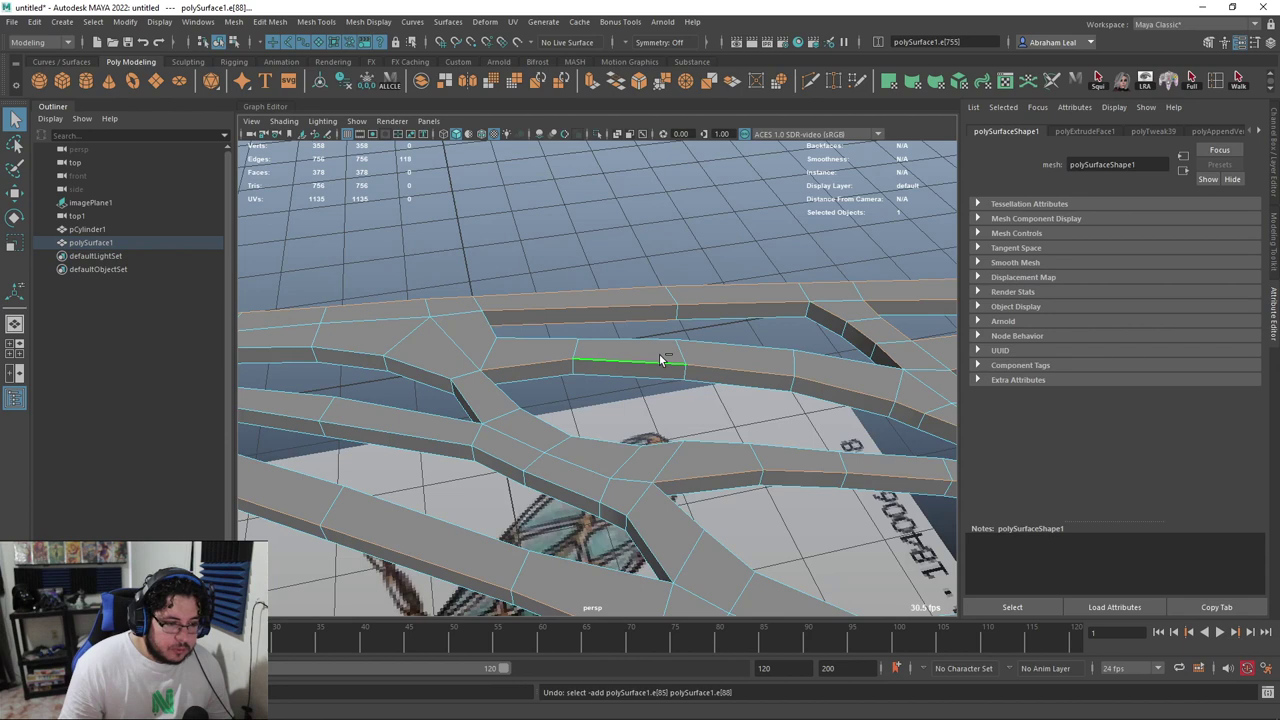
Add the remaining upper edges around the openings near the wing's base to the selection
alt+middle_drag(476, 362, 735, 346)
shift+double_click(545, 370)
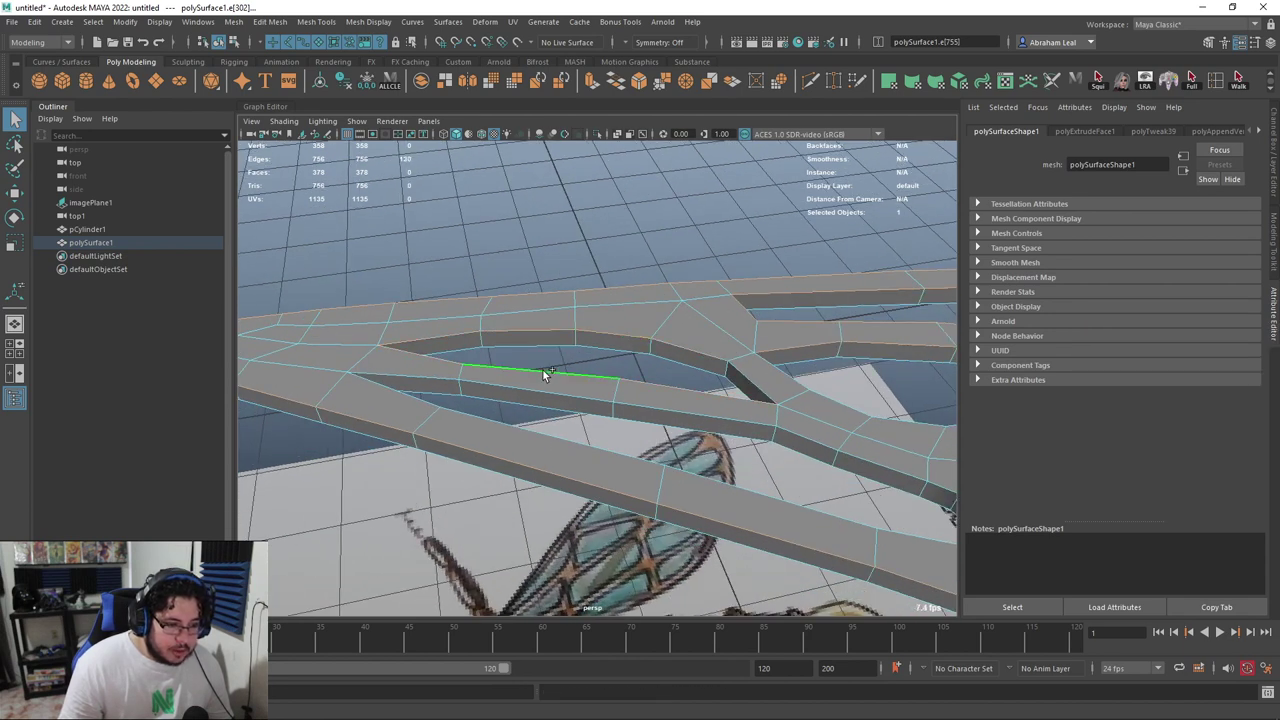
alt+drag(548, 439, 514, 491)
shift+double_click(562, 388)
shift+double_click(449, 543)
alt+drag(449, 543, 780, 425)
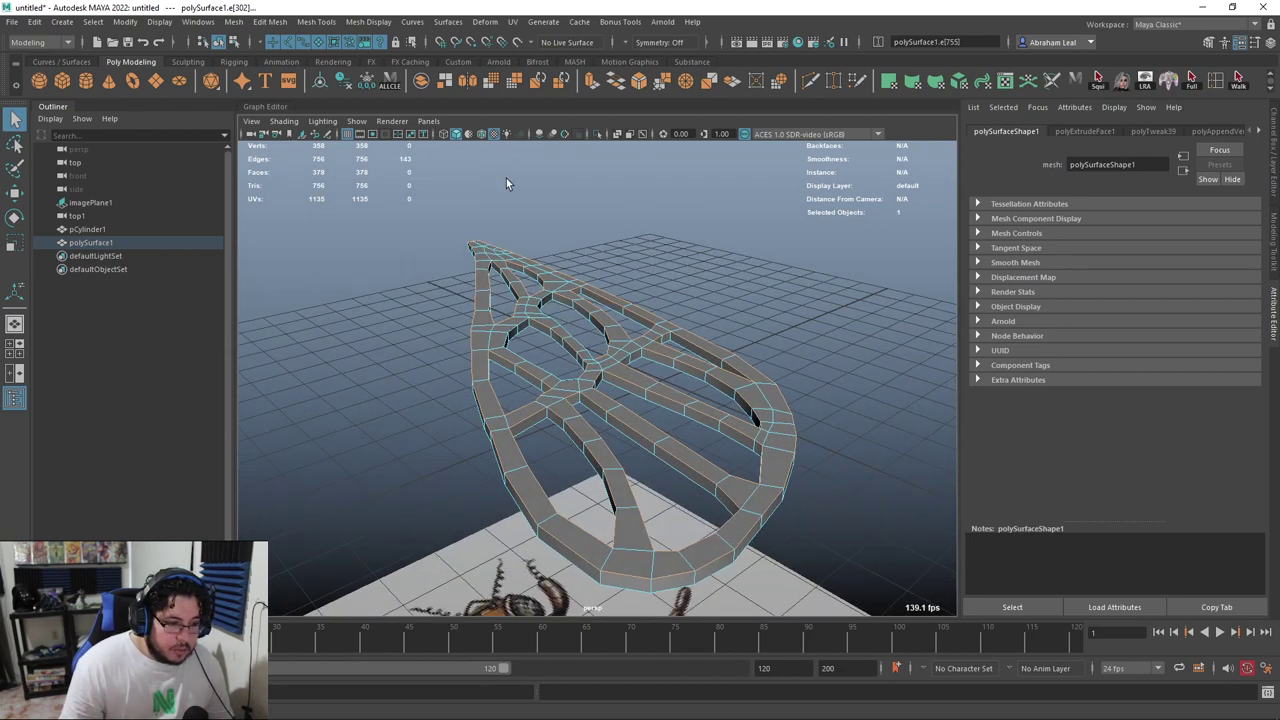
Try to bevel the selected upper edges of the wing frame with a fraction of 0.5
click(640, 80)
scroll(677, 434, up, 8)
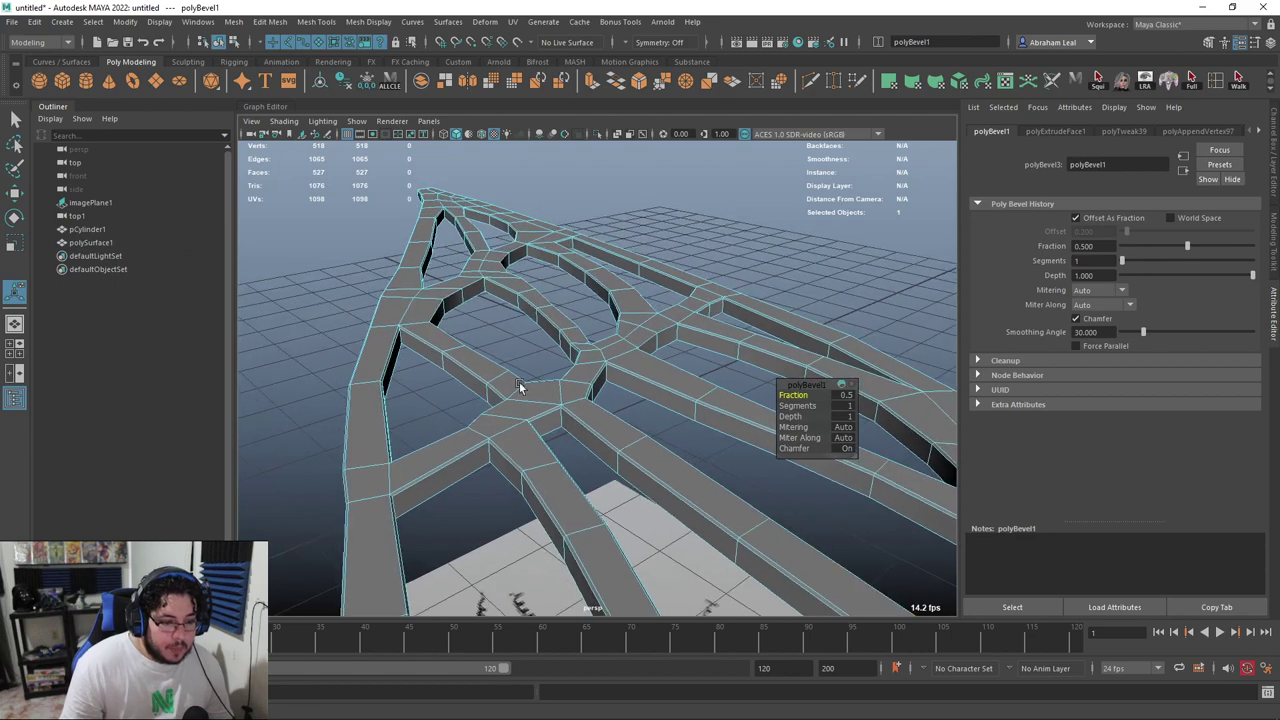
alt+drag(568, 347, 547, 404)
key(ctrl+z)
Add the missed upper edges around the vein junctions to the edge selection
alt+right_drag(547, 404, 588, 415)
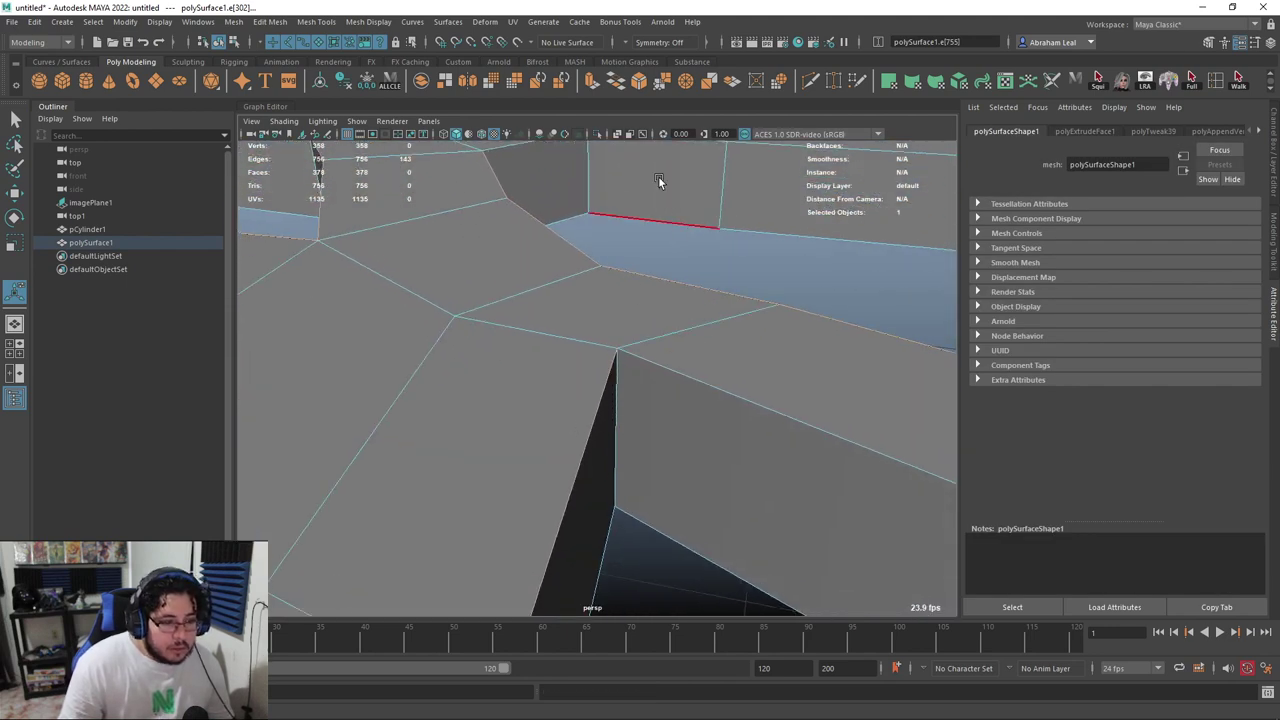
alt+drag(720, 361, 594, 306)
mouse_move(594, 306)
alt+right_down()
mouse_move(556, 328)
mouse_move(771, 337)
mouse_move(508, 310)
mouse_move(581, 318)
alt+right_up()
key(alt+shift)
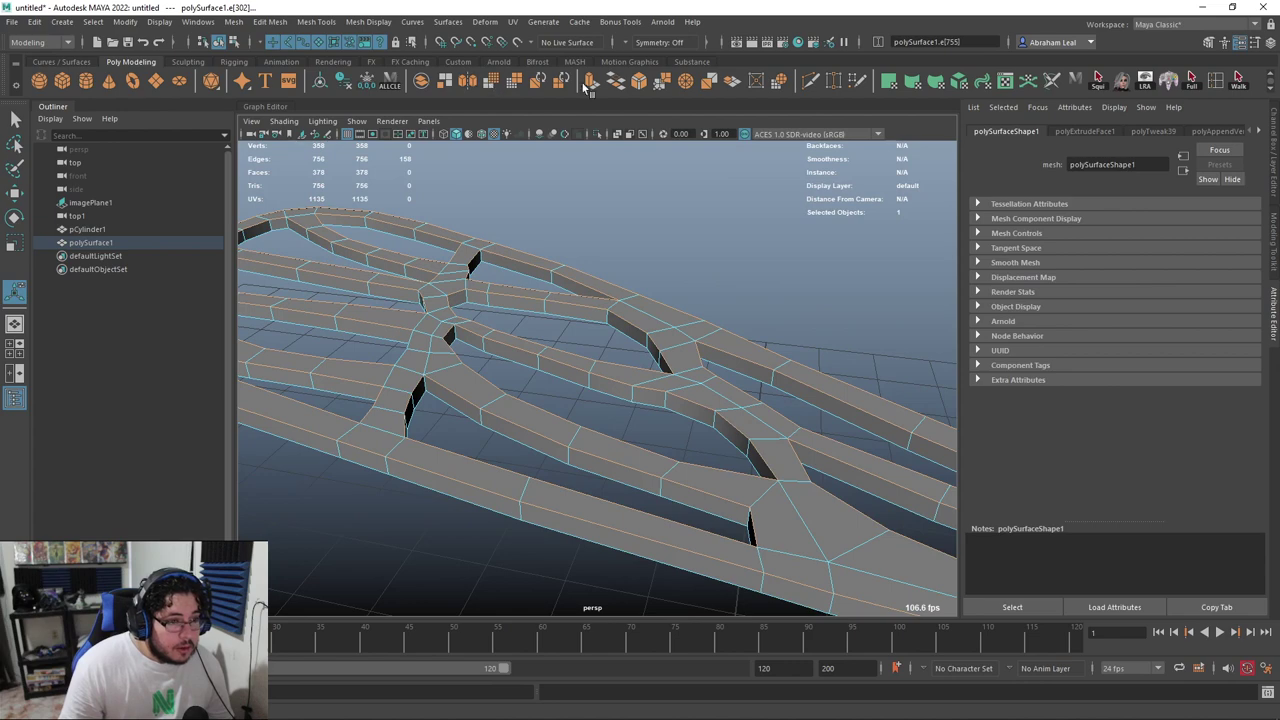
Bevel the completed edge selection on the wing frame, with a fraction of about 0.66
click(638, 82)
alt+drag(600, 329, 586, 391)
alt+middle_drag(586, 391, 471, 346)
alt+drag(471, 346, 512, 318)
alt+middle_drag(512, 318, 505, 334)
alt+drag(505, 333, 699, 366)
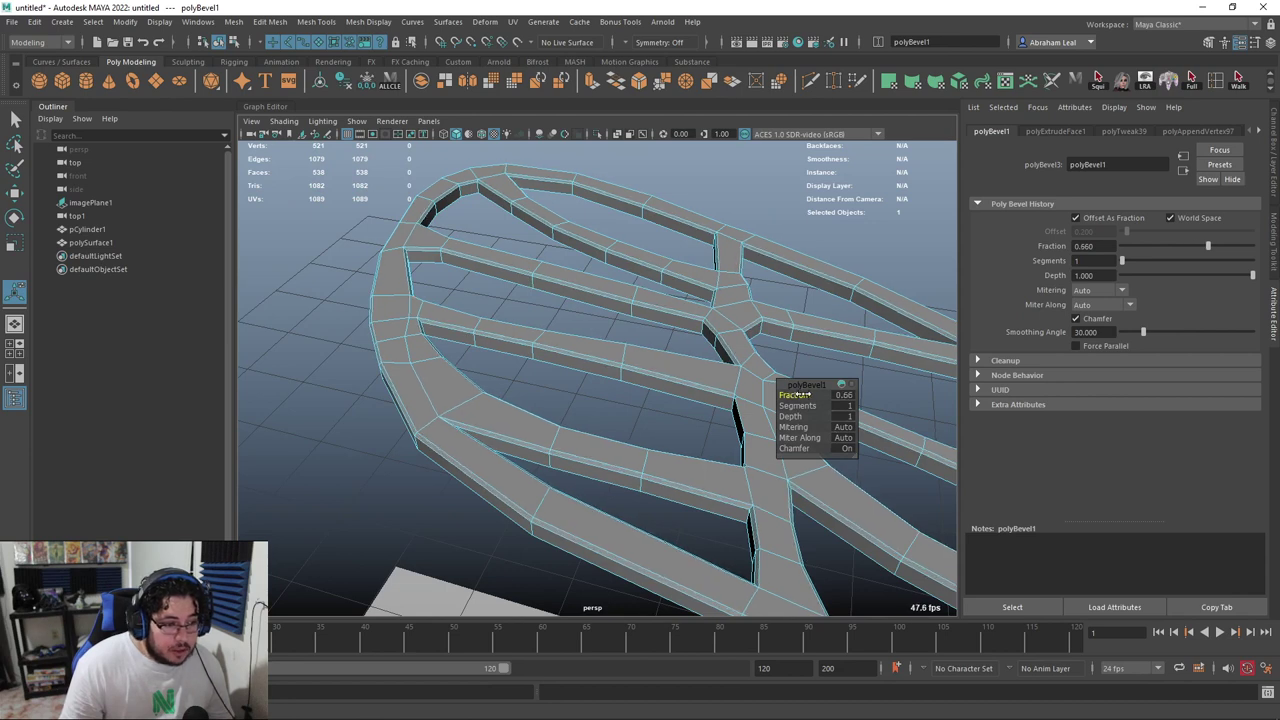
Bevel the wing frame's edges with a fraction of 0.29 and 2 segments, and return to object selection
drag(797, 405, 772, 396)
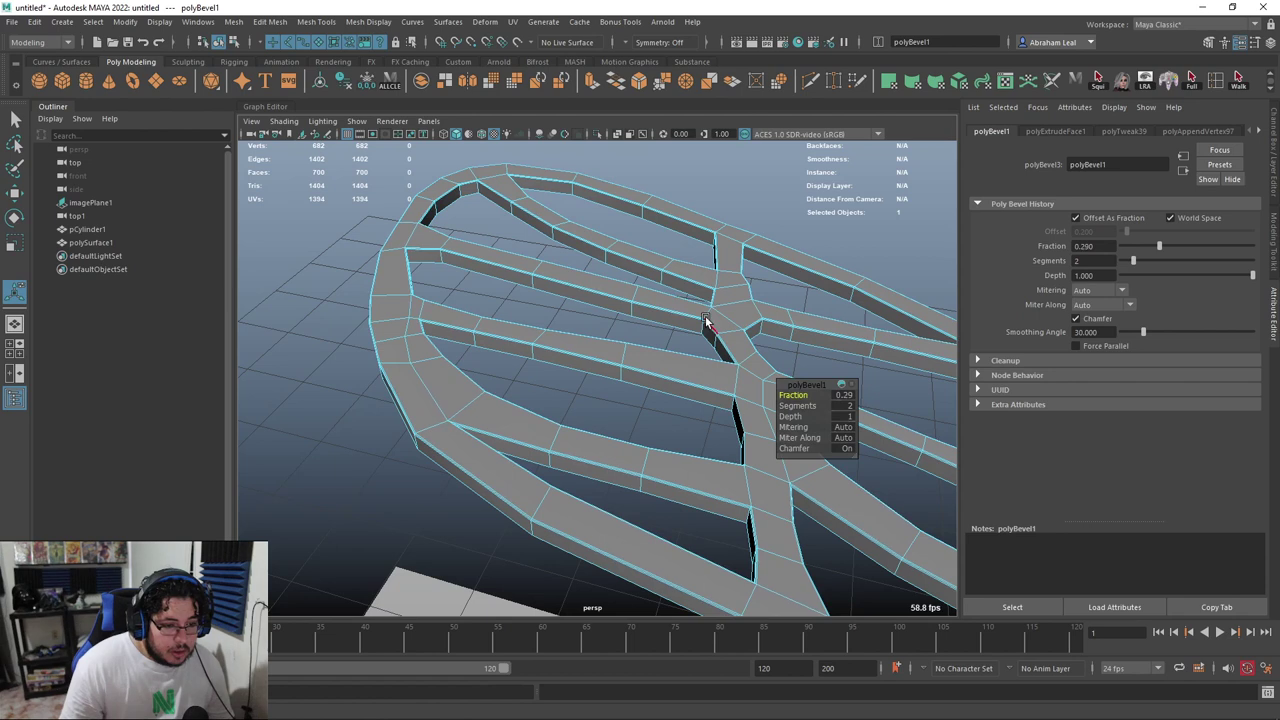
key(q)
right_drag(706, 321, 765, 262)
click(799, 212)
click(712, 357)
Preview the wing frame smoothed and examine its rounded openings and edges
key(3)
click(272, 319)
alt+drag(300, 330, 506, 377)
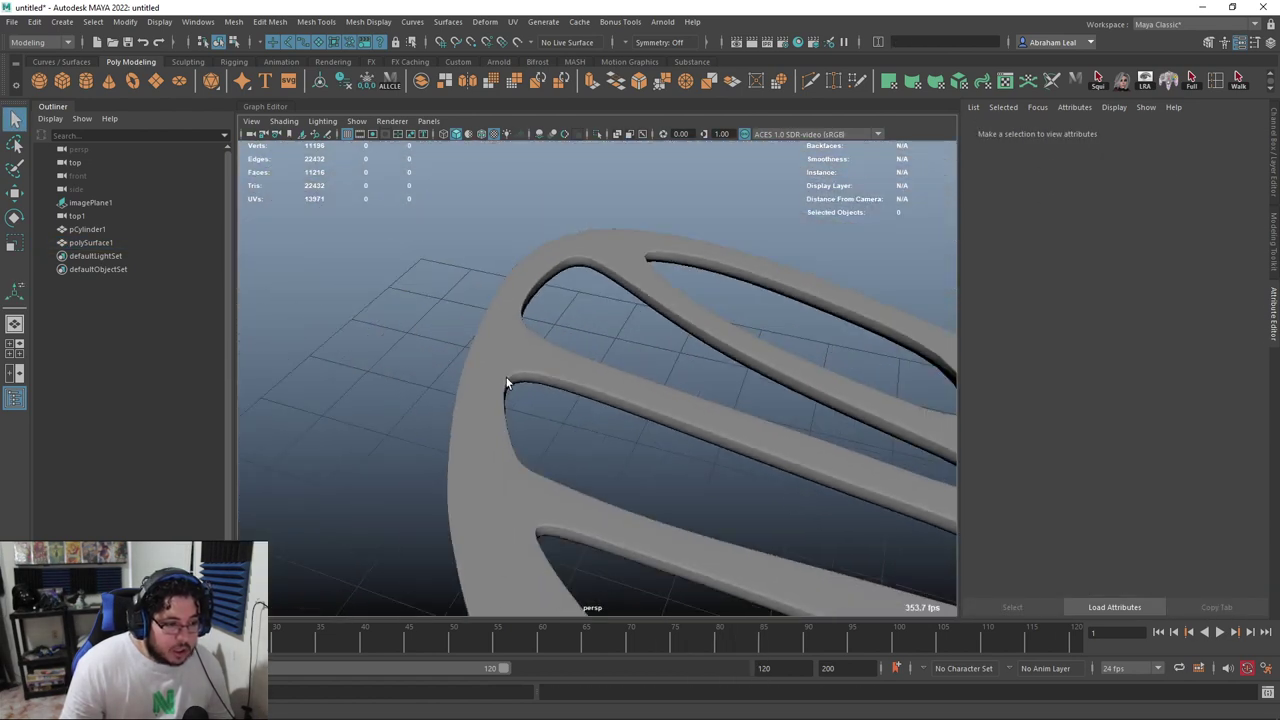
click(507, 377)
scroll(677, 323, down, 5)
click(805, 414)
alt+drag(805, 414, 680, 343)
Return the wing frame to unsmoothed display and center its pivot
click(643, 294)
key(1)
alt+drag(643, 294, 414, 163)
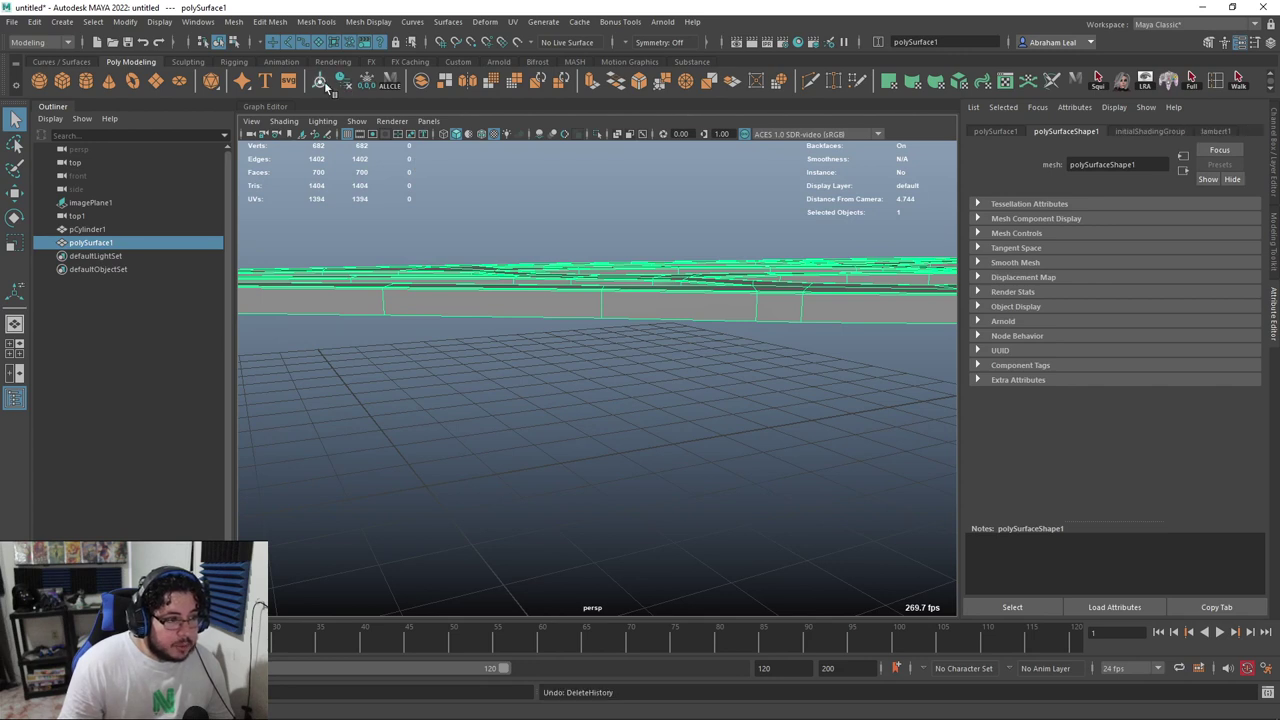
key(w)
alt+drag(608, 345, 653, 296)
Mirror the wing frame along the Y axis, using Object as the mirror axis position
shift+right_click(659, 311)
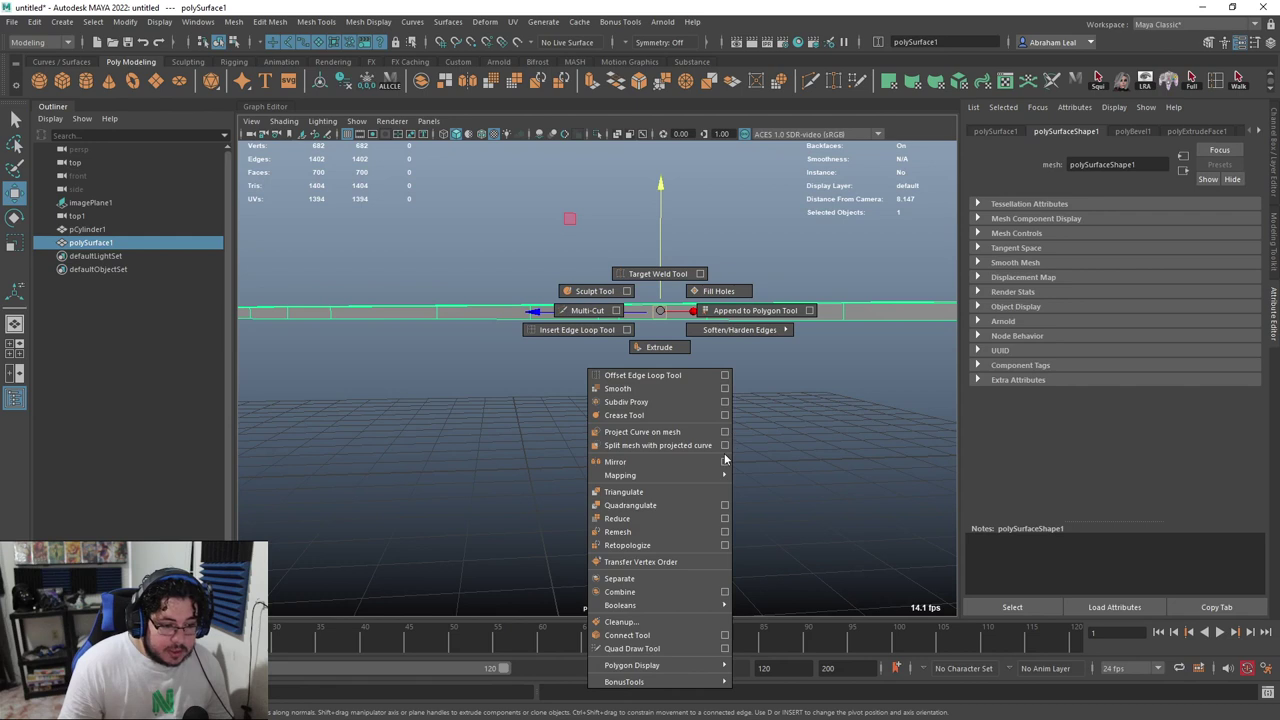
click(725, 465)
alt+drag(726, 466, 800, 360)
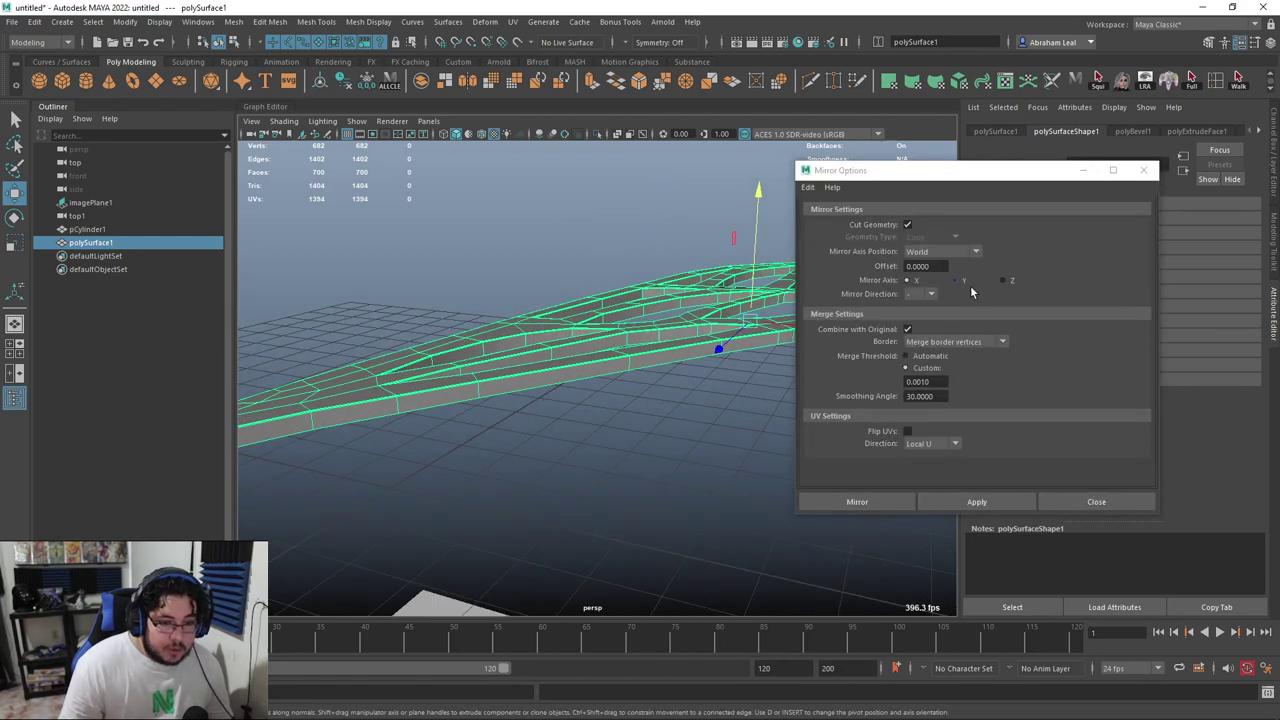
click(958, 282)
click(940, 252)
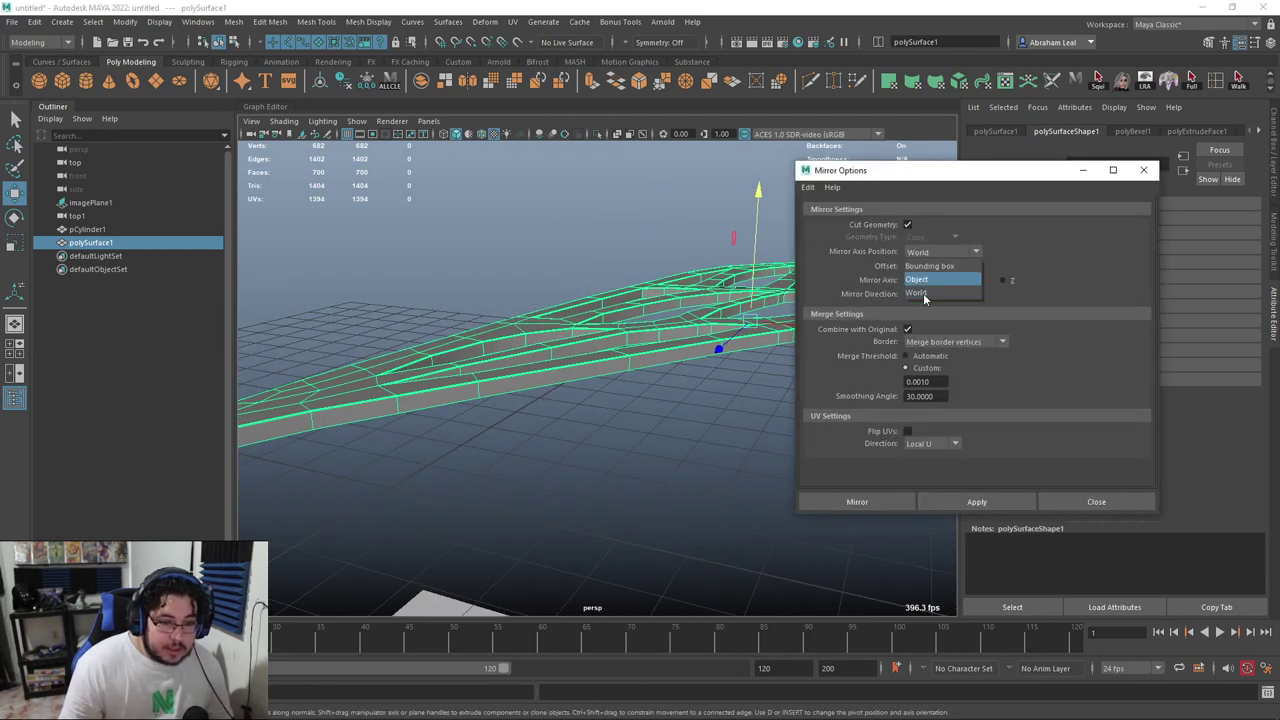
click(935, 258)
click(935, 258)
click(930, 283)
alt+drag(690, 345, 740, 276)
click(977, 502)
Inspect the mirrored wing frame's tip, display the frame smoothed, and close the mirror options
alt+drag(654, 377, 567, 369)
alt+middle_drag(567, 369, 586, 364)
click(468, 349)
alt+middle_drag(468, 349, 533, 335)
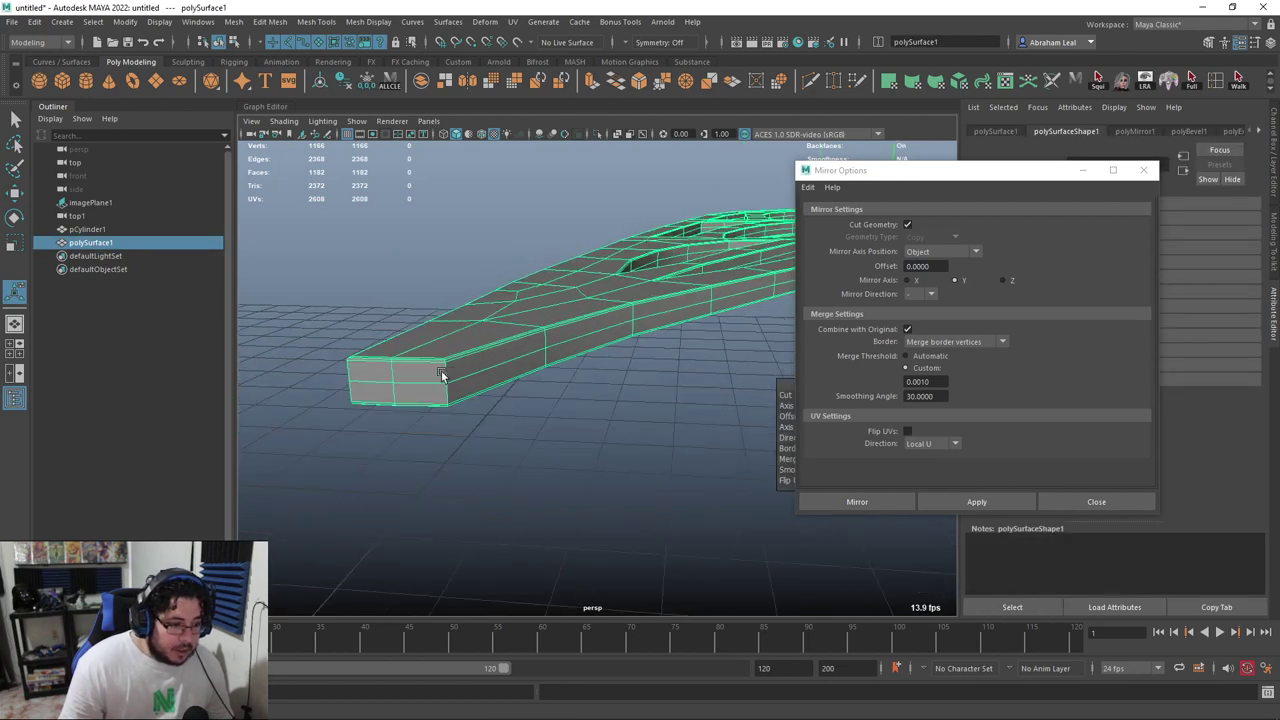
alt+drag(527, 355, 624, 415)
key(3)
key(q)
click(702, 281)
alt+drag(702, 281, 535, 309)
click(1143, 170)
Switch to the top view and frame the modelled wing over the bee reference image
alt+drag(760, 300, 617, 459)
key(space)
key(space)
scroll(703, 441, down, 3)
click(653, 429)
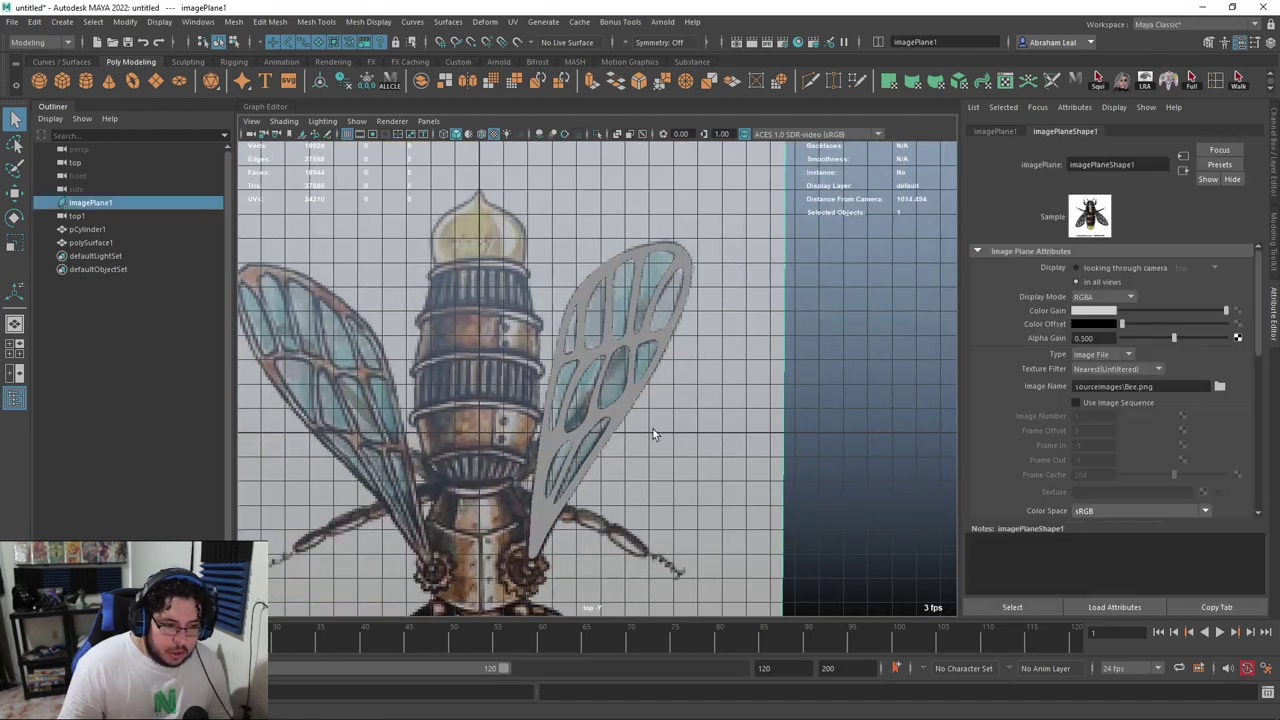
scroll(668, 442, up, 3)
alt+middle_drag(670, 438, 737, 363)
alt+right_drag(834, 384, 823, 389)
alt+middle_drag(823, 389, 811, 405)
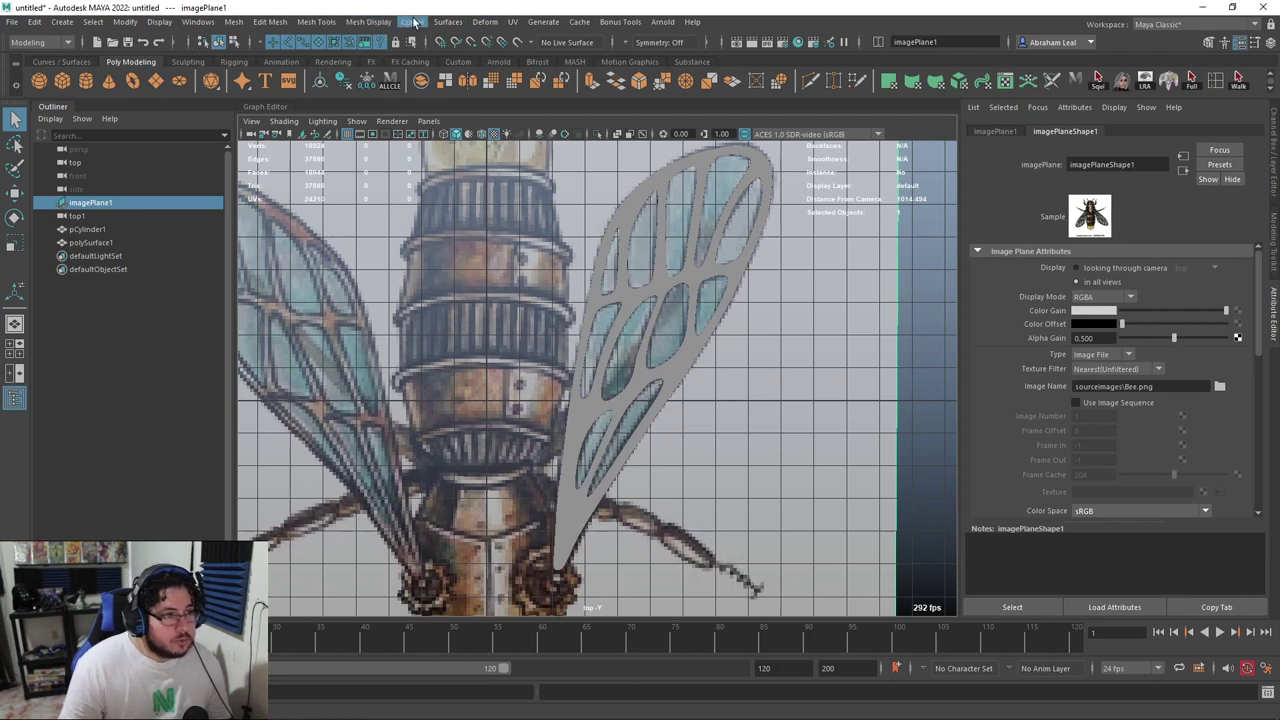
Start a new polygon with Create Polygon, placing points up the wing's lower outer edge
click(328, 20)
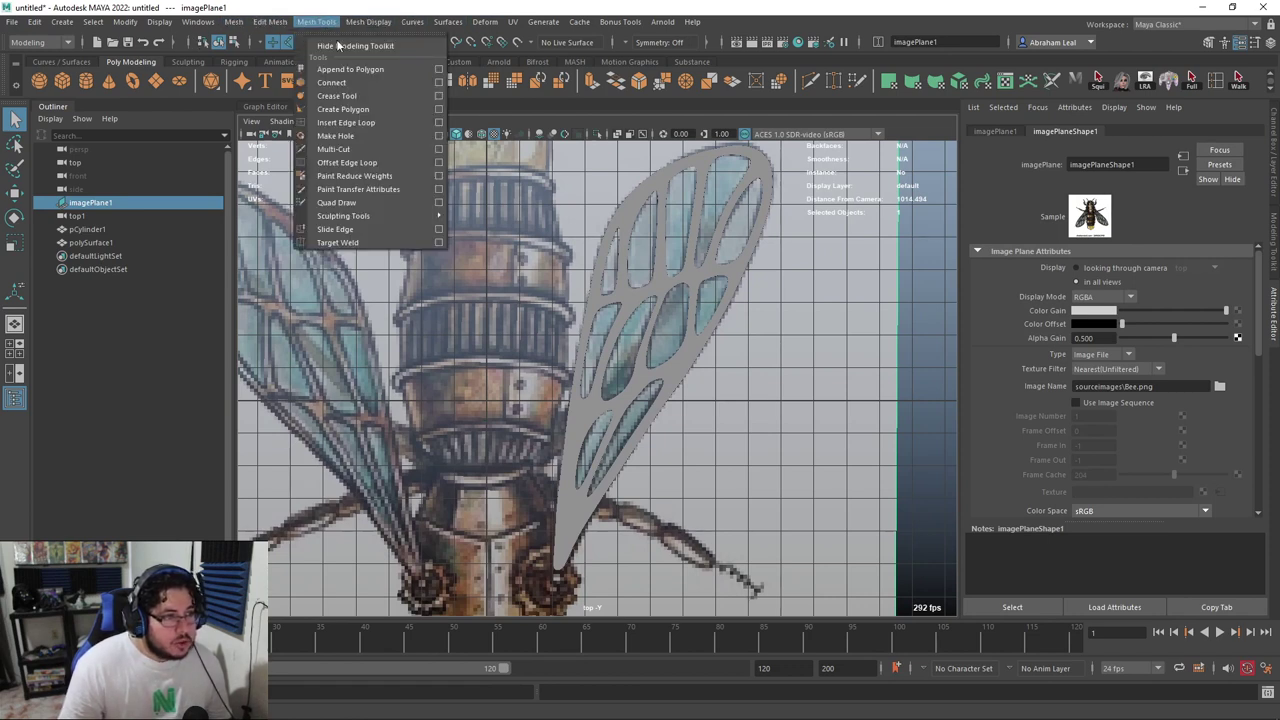
click(361, 110)
scroll(597, 378, up, 2)
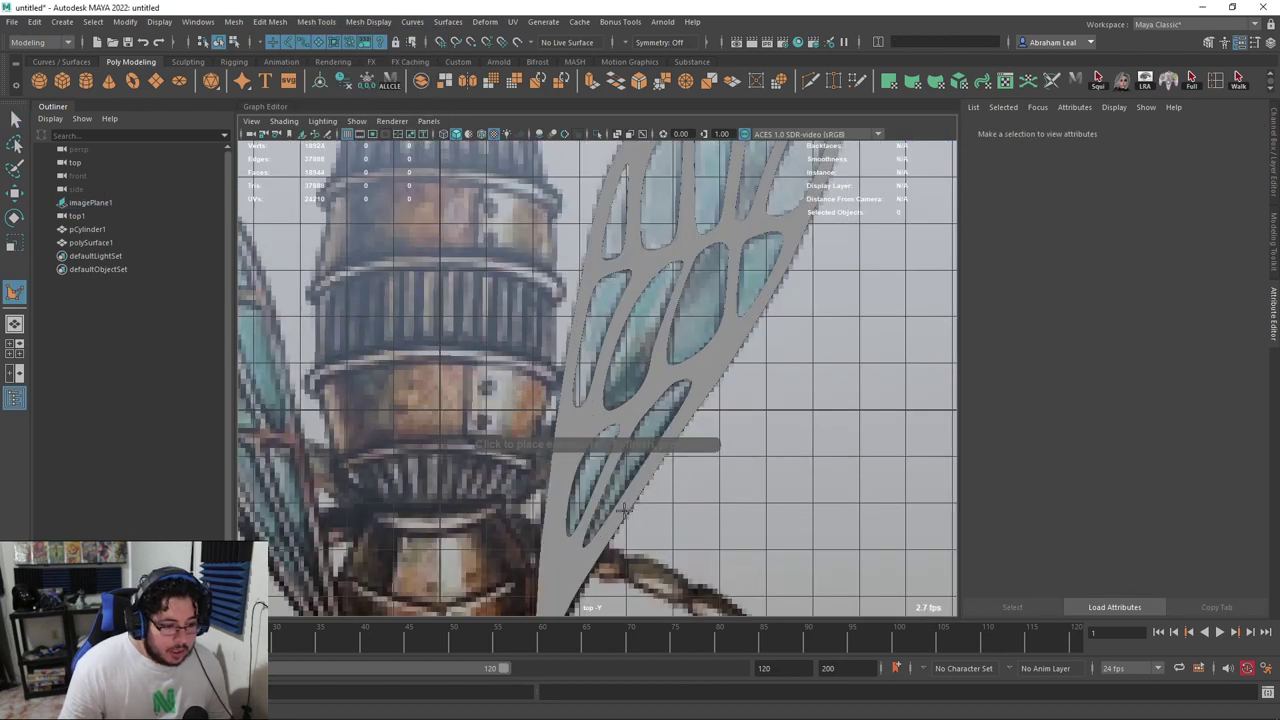
click(717, 369)
alt+middle_drag(755, 315, 701, 393)
click(751, 315)
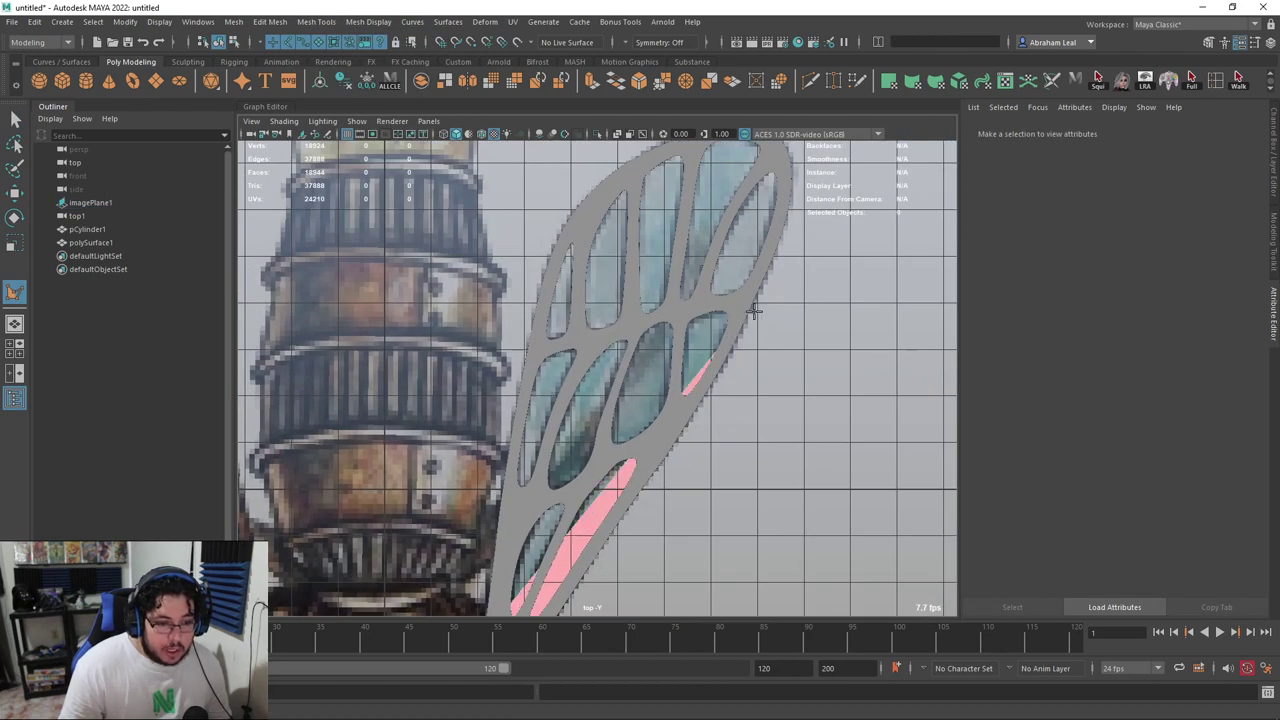
Continue the polygon outline around the wing's rounded tip
alt+middle_drag(751, 315, 723, 383)
click(747, 291)
click(751, 239)
click(710, 203)
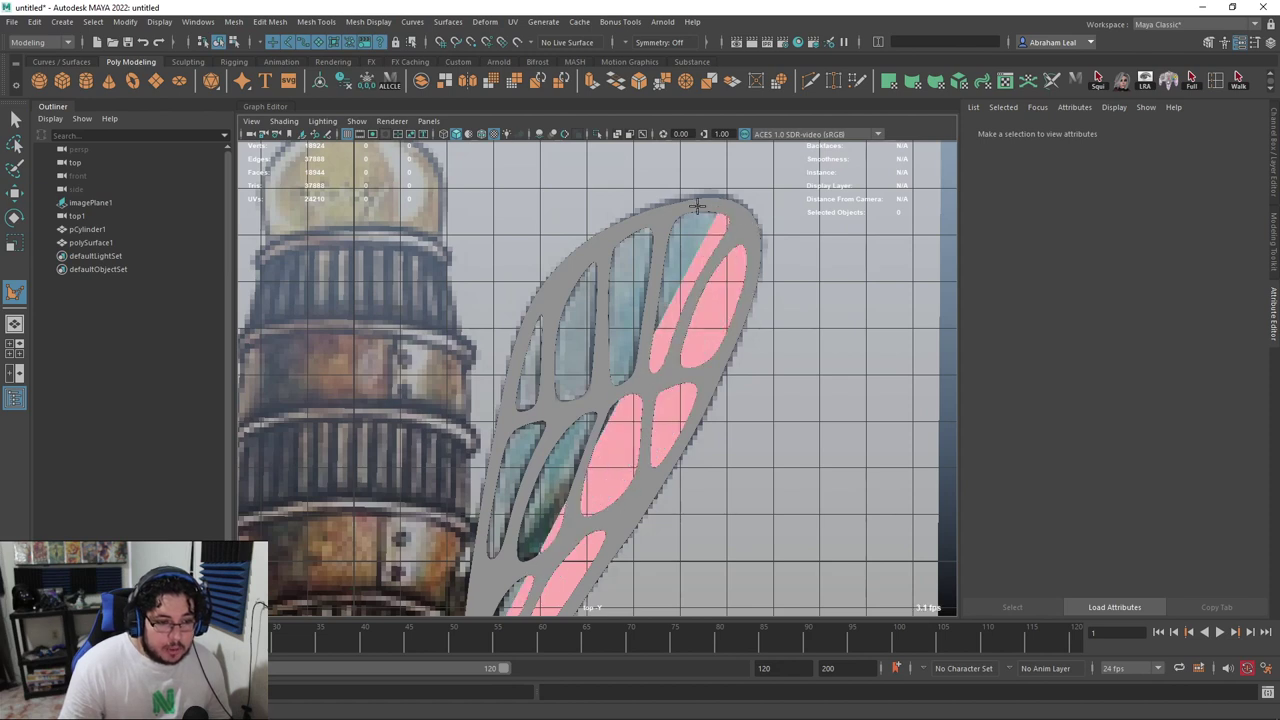
click(673, 211)
click(621, 229)
click(581, 255)
Continue the polygon outline down the wing's inner edge and complete the membrane face
alt+middle_drag(533, 316, 584, 253)
click(559, 303)
click(549, 359)
alt+middle_drag(540, 439, 605, 320)
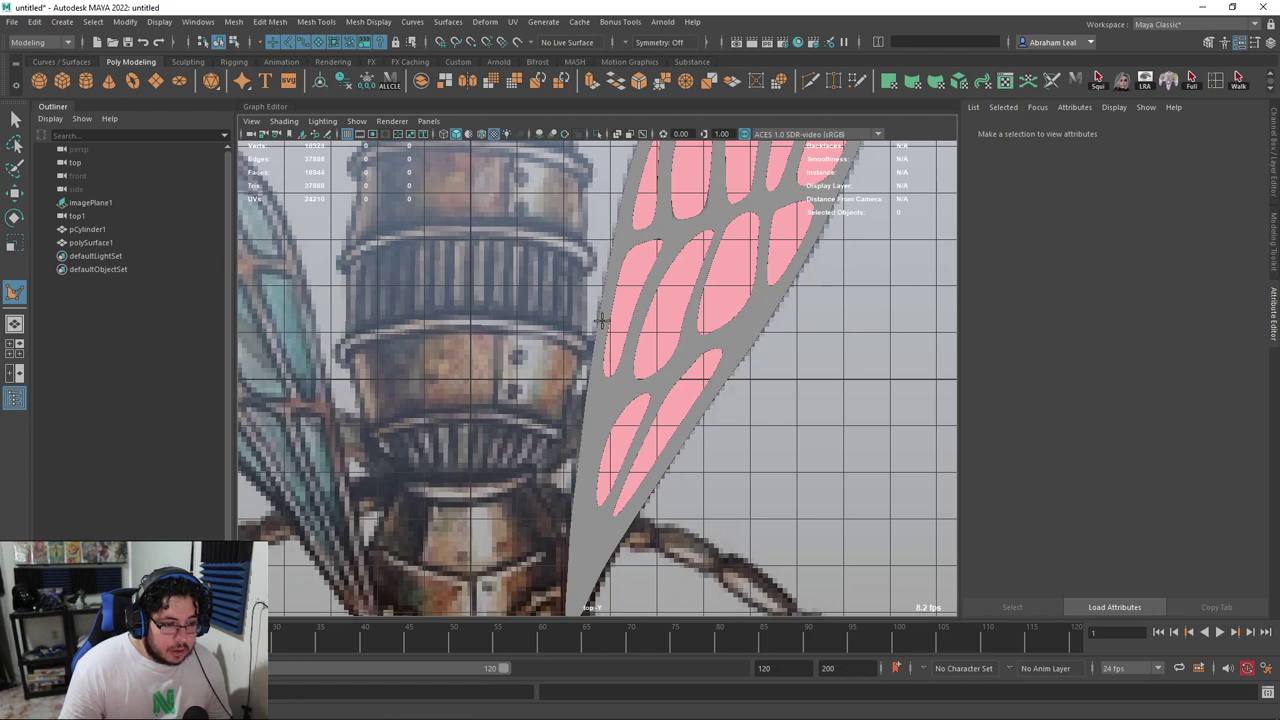
key(Return)
Return to the perspective view and raise the membrane polygon up to the wing frame
alt+drag(656, 265, 671, 279)
key(space)
drag(671, 226, 656, 277)
scroll(656, 279, down, 4)
key(w)
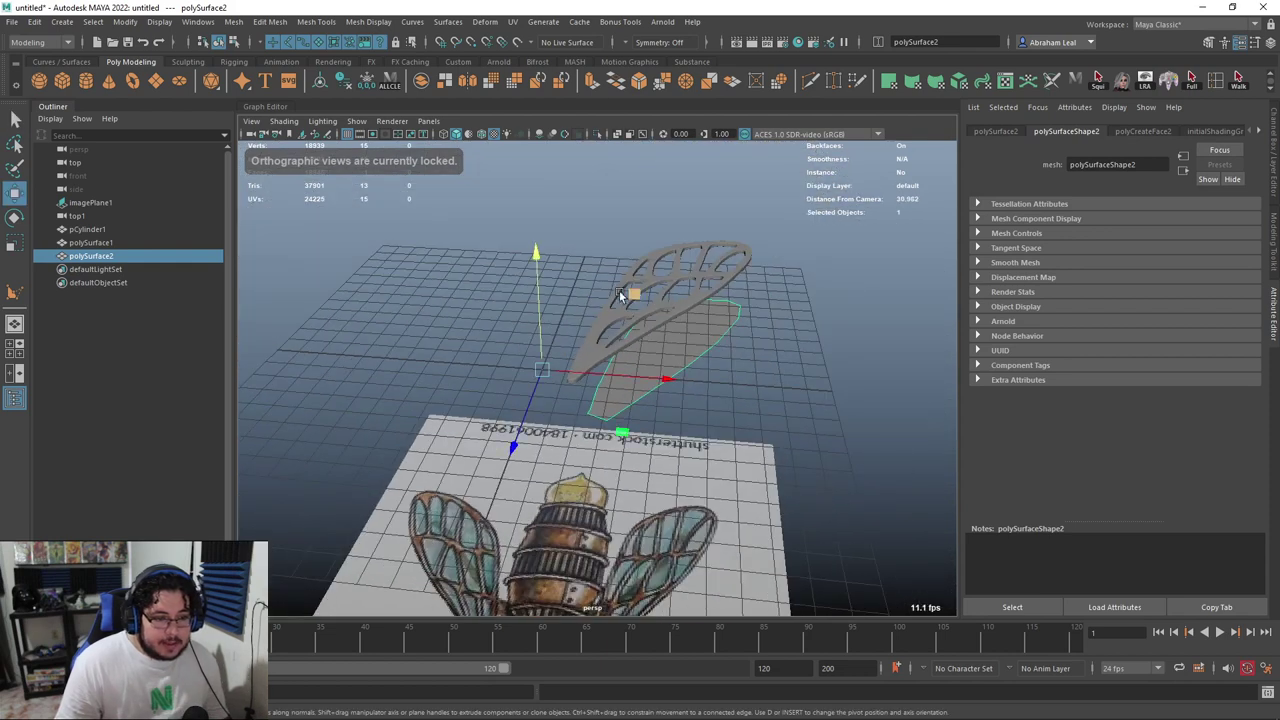
drag(537, 252, 533, 179)
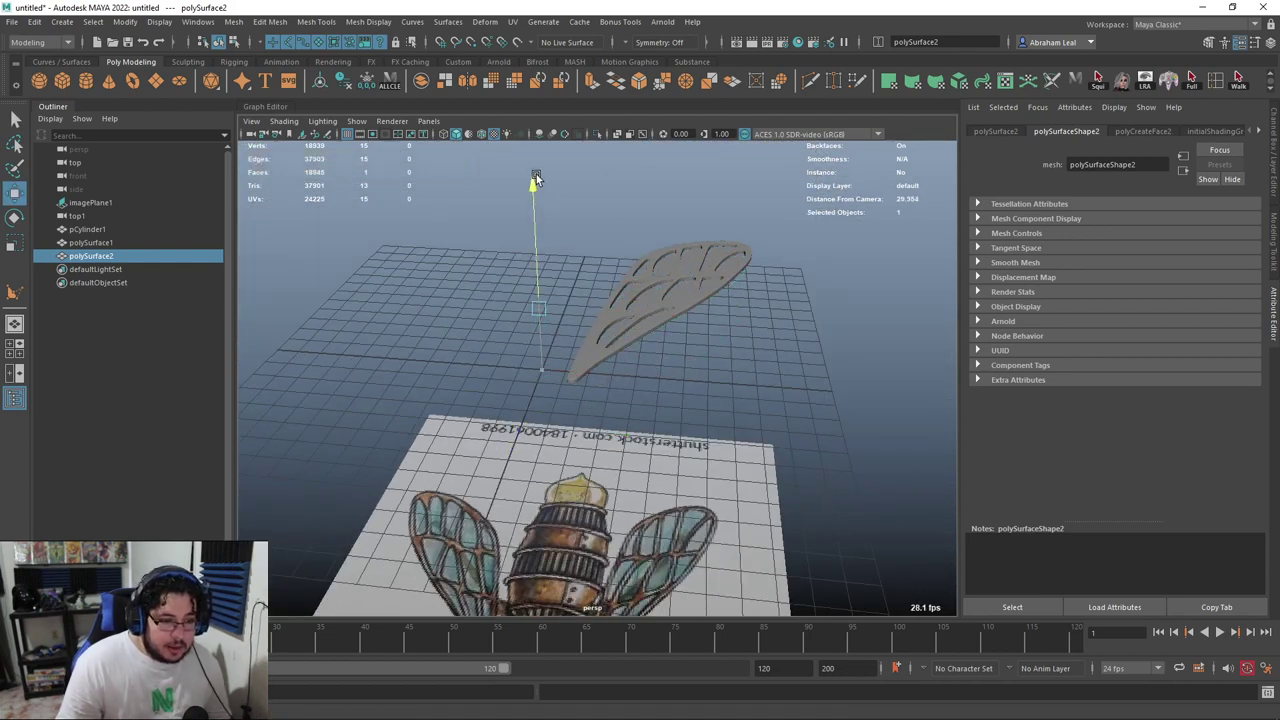
Fine-tune the membrane's height within the frame's thickness and center its pivot
alt+drag(638, 232, 549, 206)
alt+right_drag(549, 206, 700, 254)
alt+drag(560, 325, 463, 297)
alt+right_drag(463, 297, 586, 318)
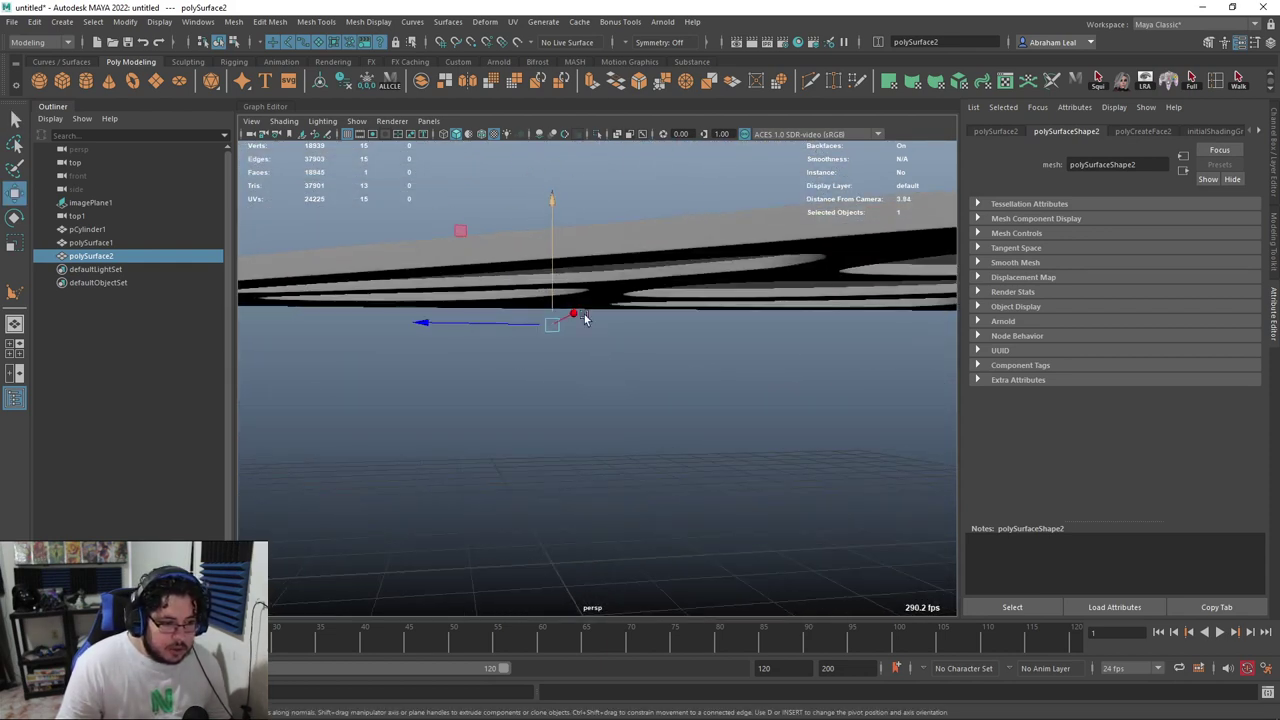
drag(555, 220, 614, 249)
scroll(603, 250, down, 3)
click(318, 86)
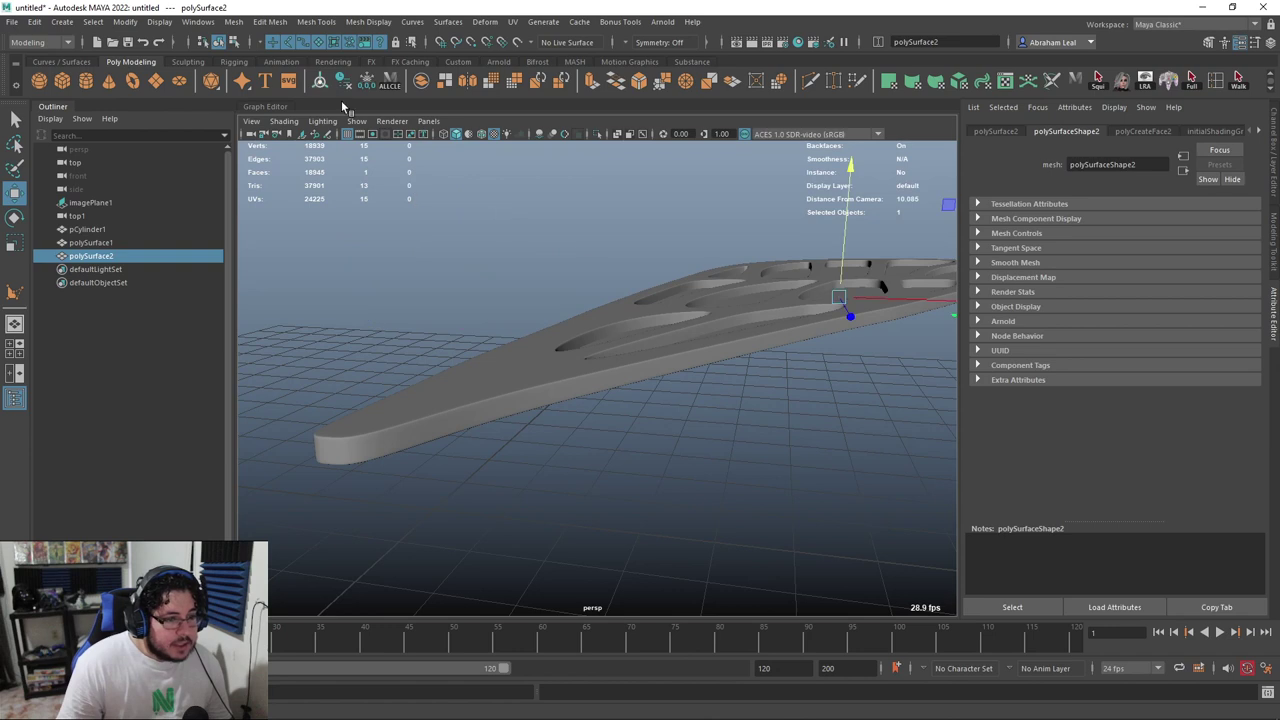
Point-snap the membrane vertically to the middle of the frame's thickness, using wireframe display for alignment
alt+middle_drag(784, 300, 644, 306)
alt+drag(644, 306, 605, 382)
alt+right_drag(605, 382, 738, 508)
key(4)
mouse_move(633, 327)
alt+mouse_down()
mouse_move(662, 303)
mouse_move(717, 303)
mouse_move(674, 277)
mouse_move(701, 276)
mouse_move(552, 299)
alt+mouse_up()
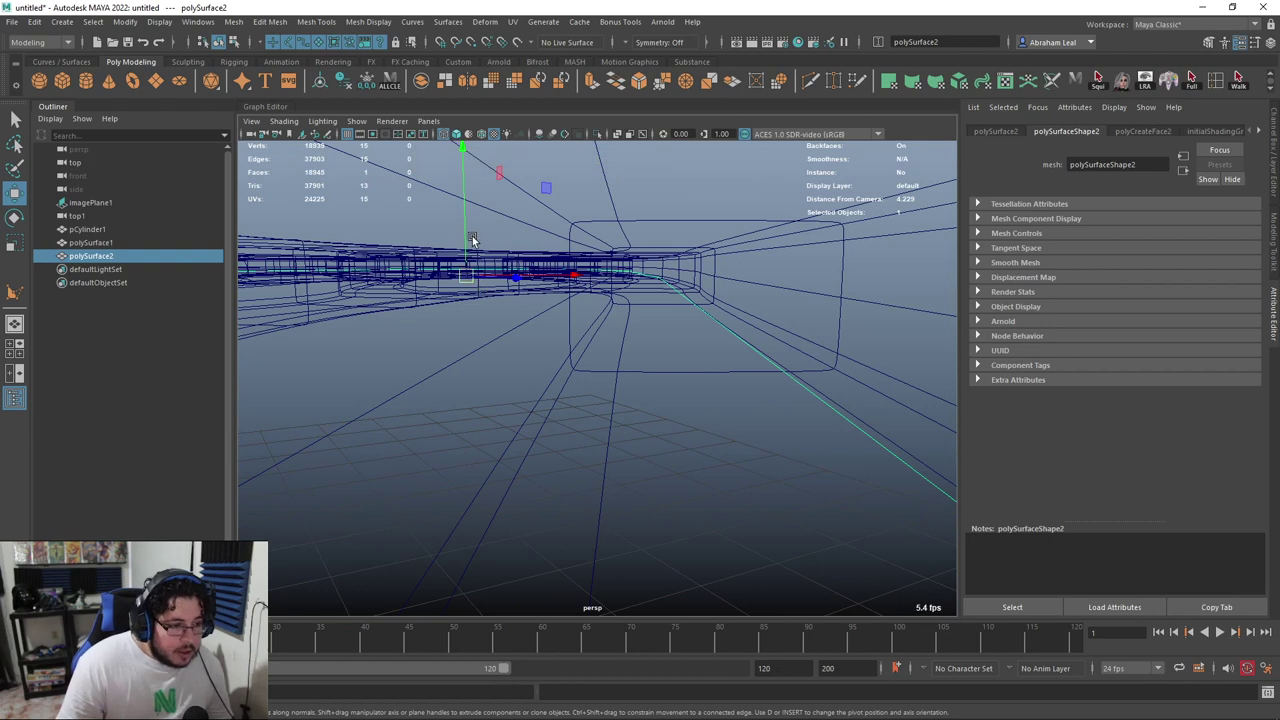
key(v)
mouse_move(465, 231)
mouse_down()
mouse_move(740, 277)
mouse_move(663, 283)
mouse_move(663, 320)
mouse_move(651, 269)
mouse_move(654, 341)
mouse_move(652, 300)
mouse_move(633, 353)
mouse_move(571, 337)
mouse_move(600, 366)
mouse_move(626, 294)
mouse_move(482, 276)
mouse_move(546, 342)
mouse_move(491, 287)
mouse_move(572, 344)
mouse_move(569, 269)
mouse_move(516, 361)
mouse_move(470, 354)
mouse_up()
key(6)
key(5)
click(482, 286)
key(ctrl+z)
Isolate the membrane polygon and show its vertices in wireframe at the narrow base
click(597, 134)
alt+drag(590, 236, 608, 314)
scroll(600, 270, down, 5)
right_drag(588, 234, 528, 237)
key(4)
alt+drag(604, 333, 618, 343)
alt+right_drag(618, 343, 658, 445)
alt+middle_drag(658, 445, 600, 340)
alt+right_drag(600, 340, 679, 383)
alt+drag(679, 387, 690, 230)
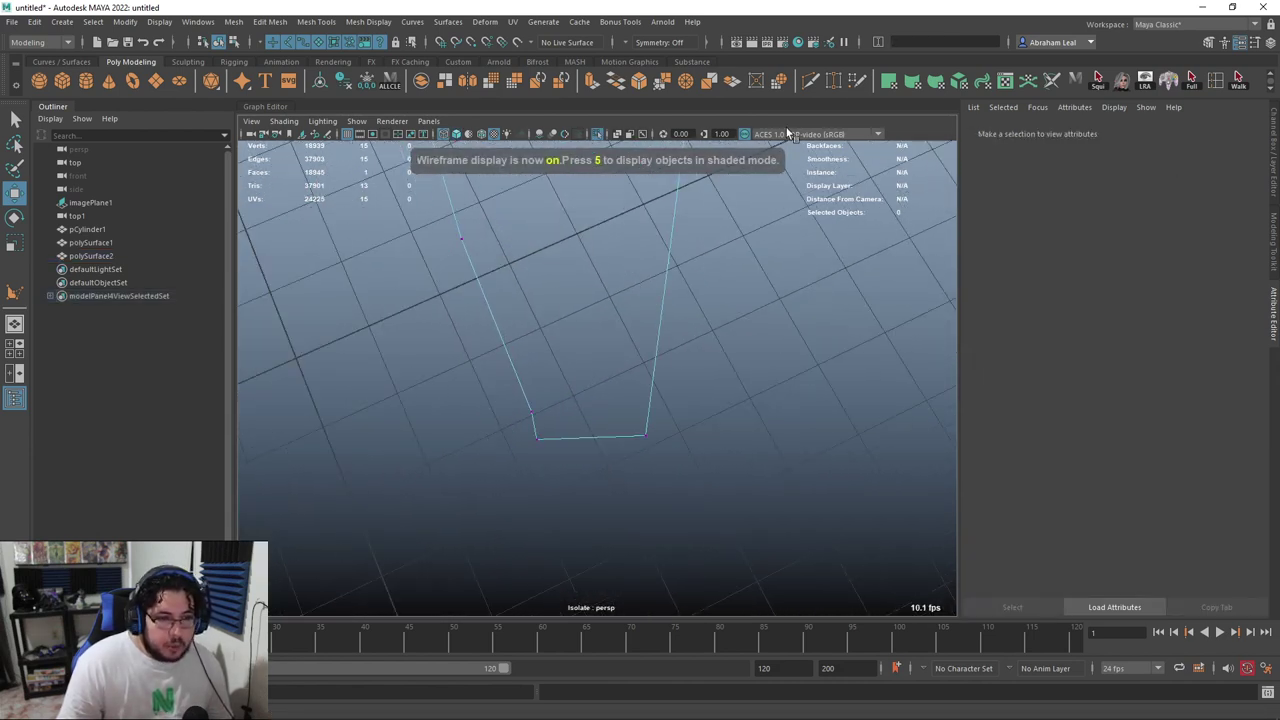
Cut two crosswise edges between opposite outline points near the membrane's narrow base with Multi-Cut
click(811, 82)
click(531, 411)
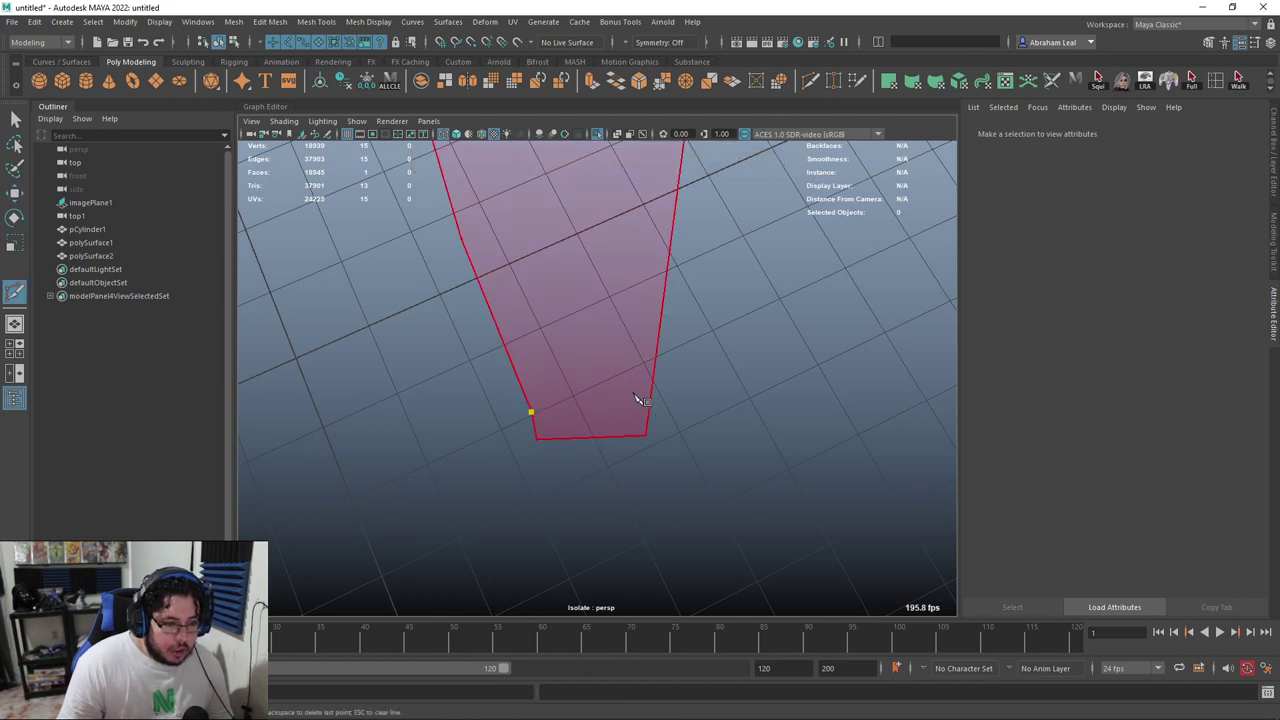
alt+middle_drag(652, 412, 674, 557)
click(482, 379)
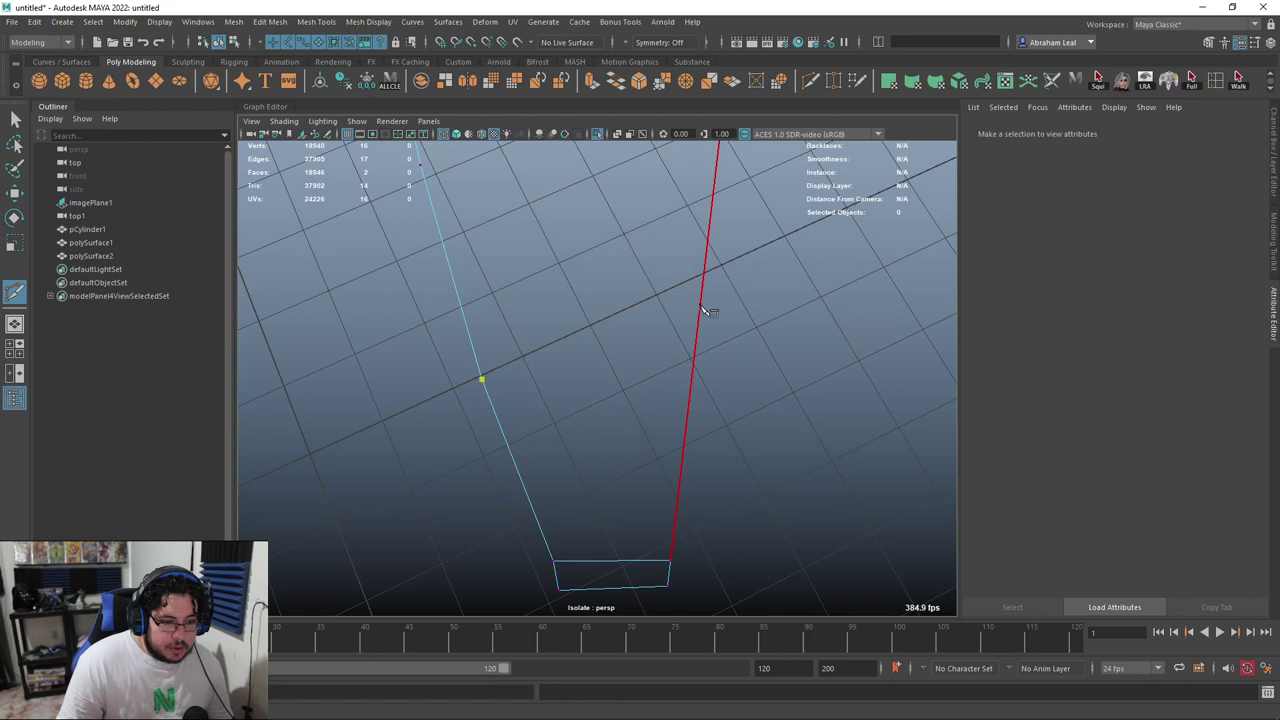
right_click(697, 384)
alt+middle_drag(685, 269, 703, 415)
alt+right_drag(703, 415, 560, 360)
Cut three more crosswise edges joining opposite outline points along the membrane's middle section
click(501, 334)
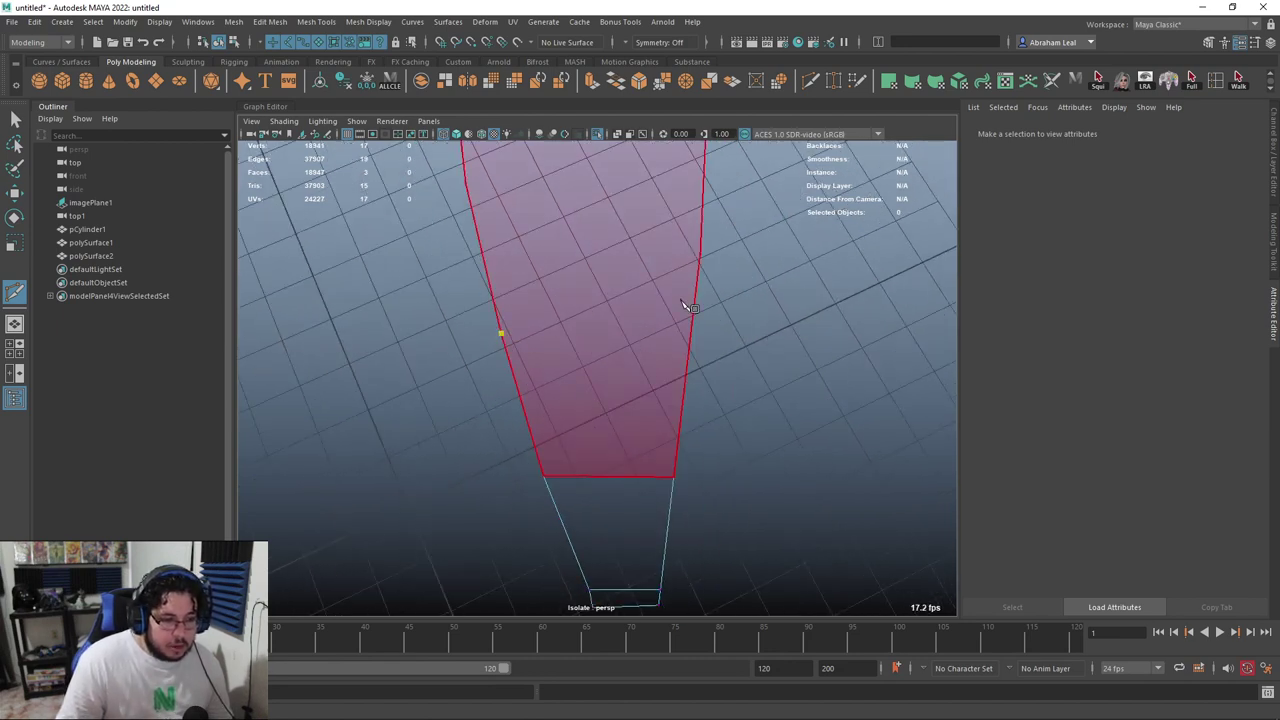
alt+drag(735, 230, 715, 352)
click(708, 359)
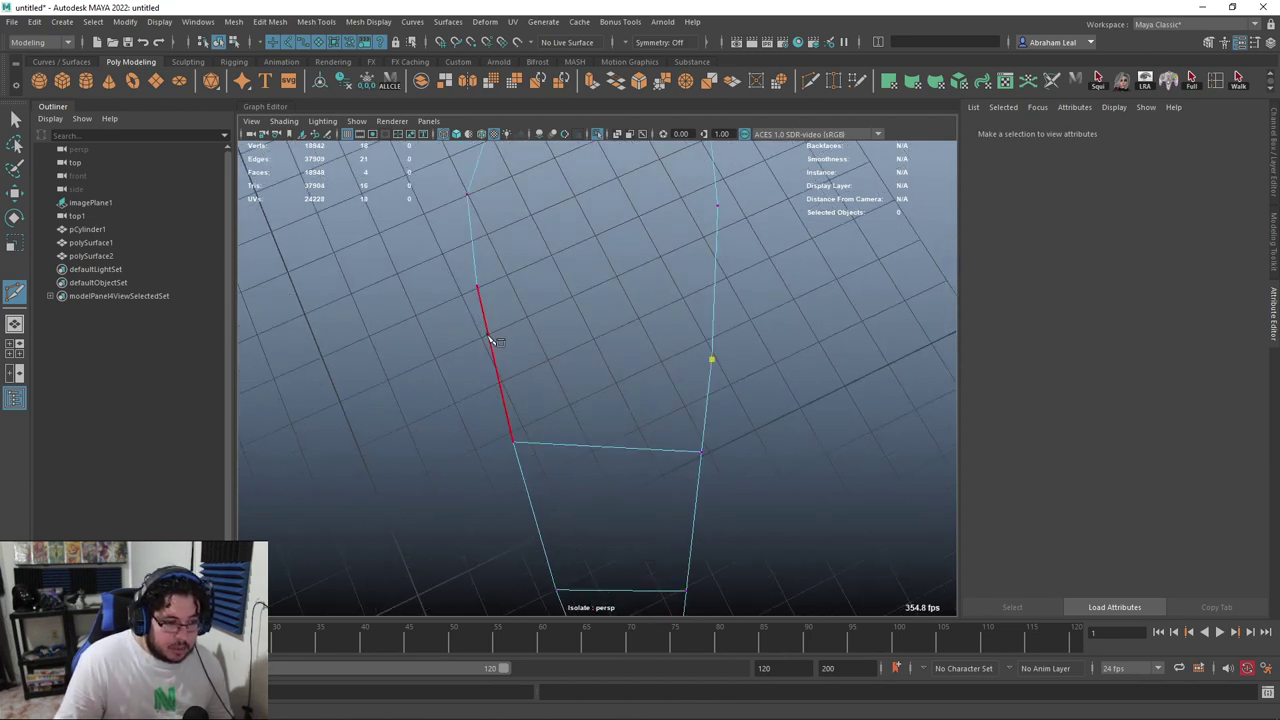
click(493, 362)
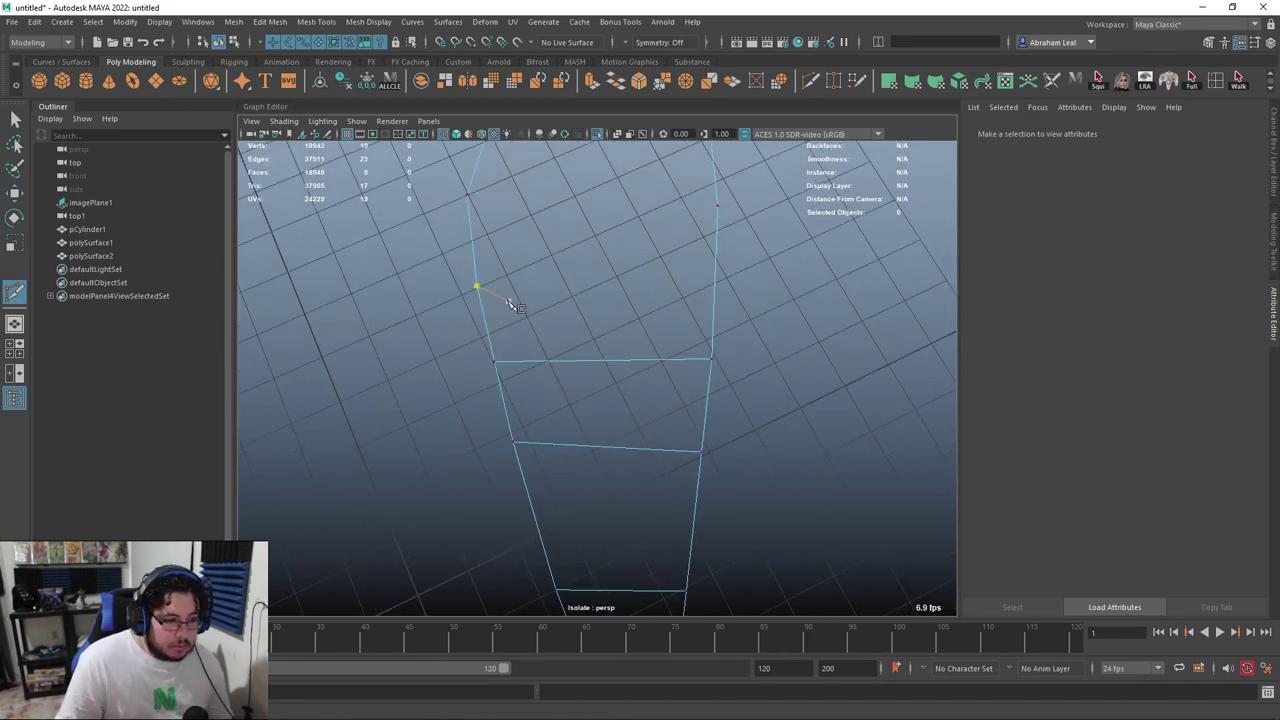
click(477, 288)
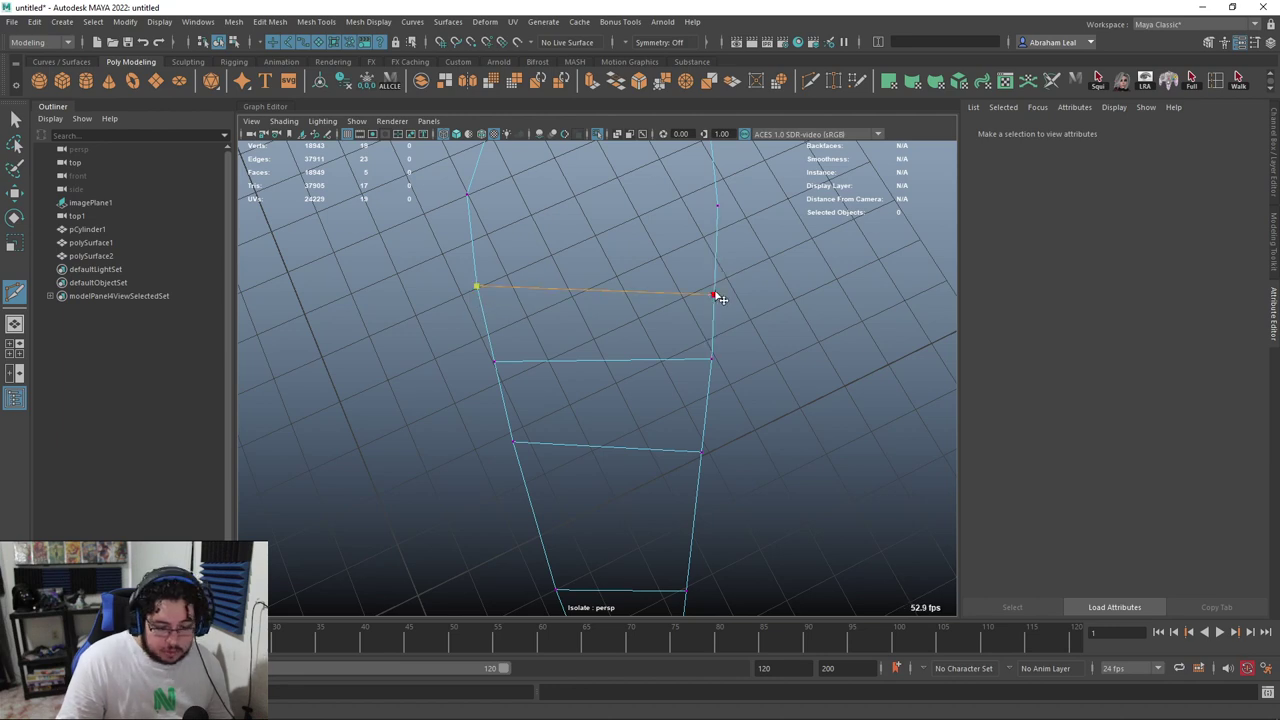
click(717, 205)
alt+middle_drag(700, 172, 713, 328)
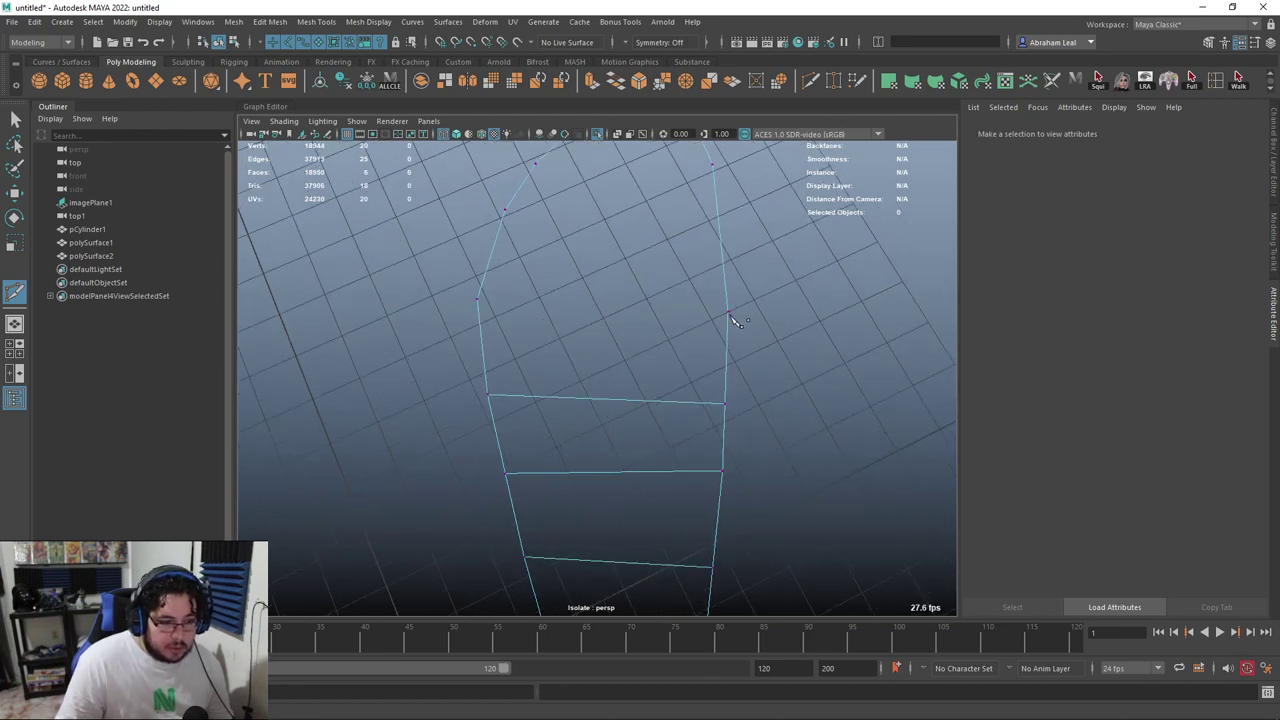
Cut four crosswise edges through the membrane's upper section up to the tip, and leave Multi-Cut
click(727, 313)
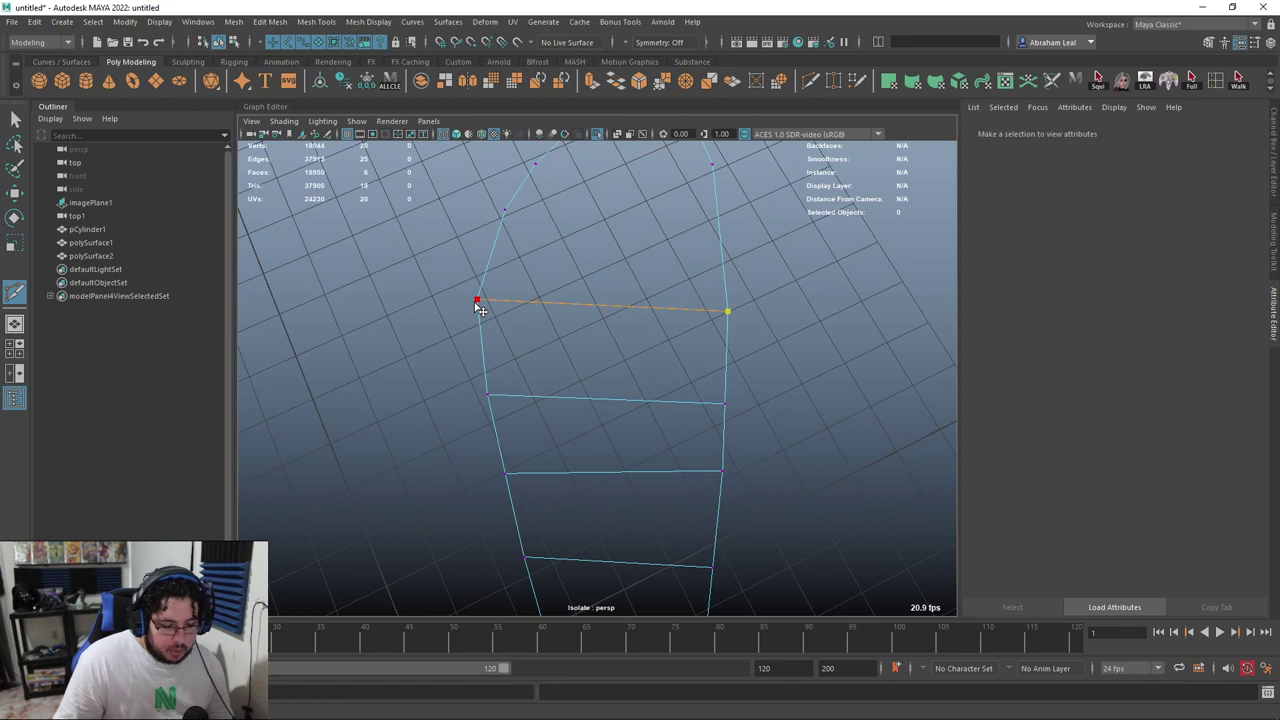
alt+middle_drag(521, 246, 516, 301)
click(501, 261)
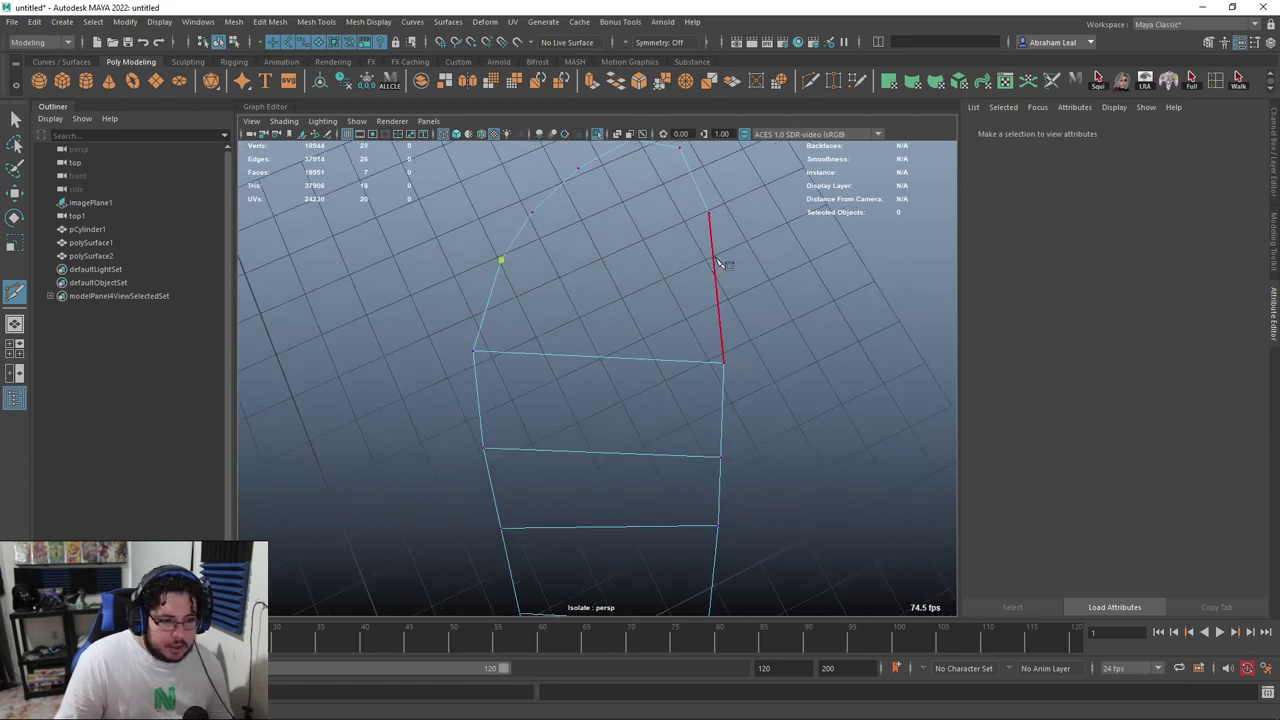
alt+middle_drag(660, 316, 651, 404)
scroll(651, 404, up, 2)
click(510, 278)
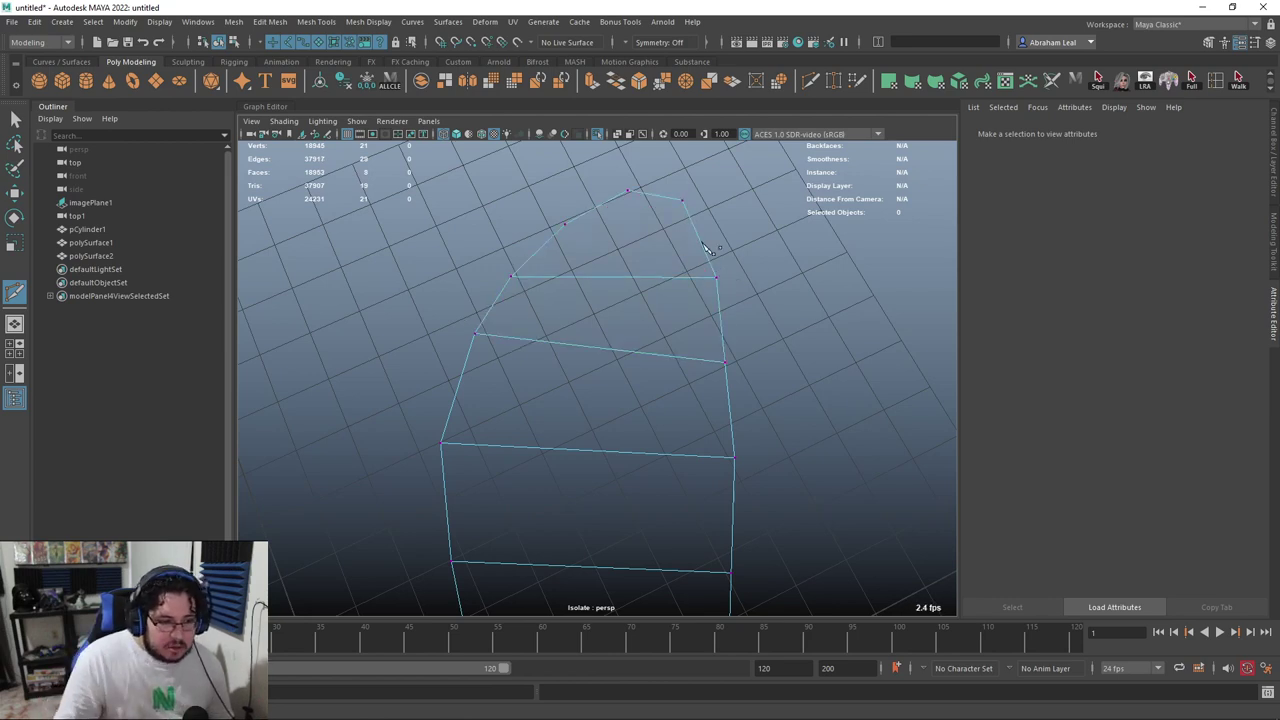
click(700, 239)
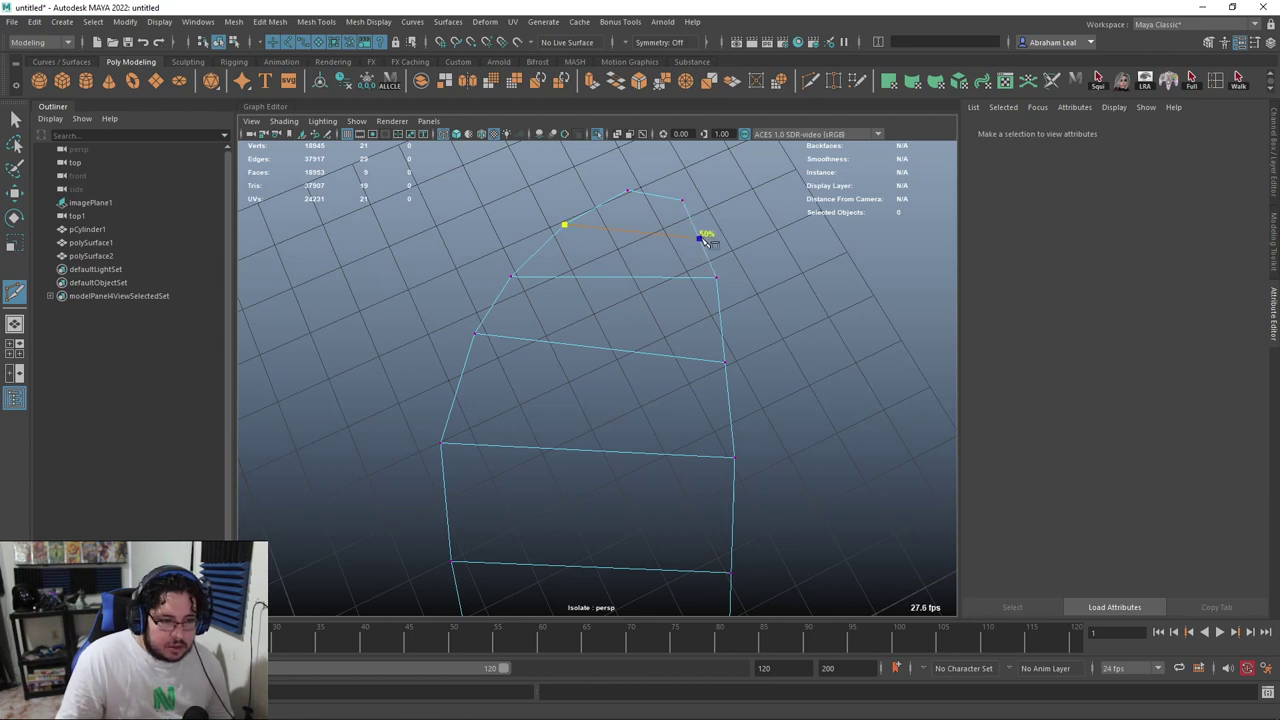
key(q)
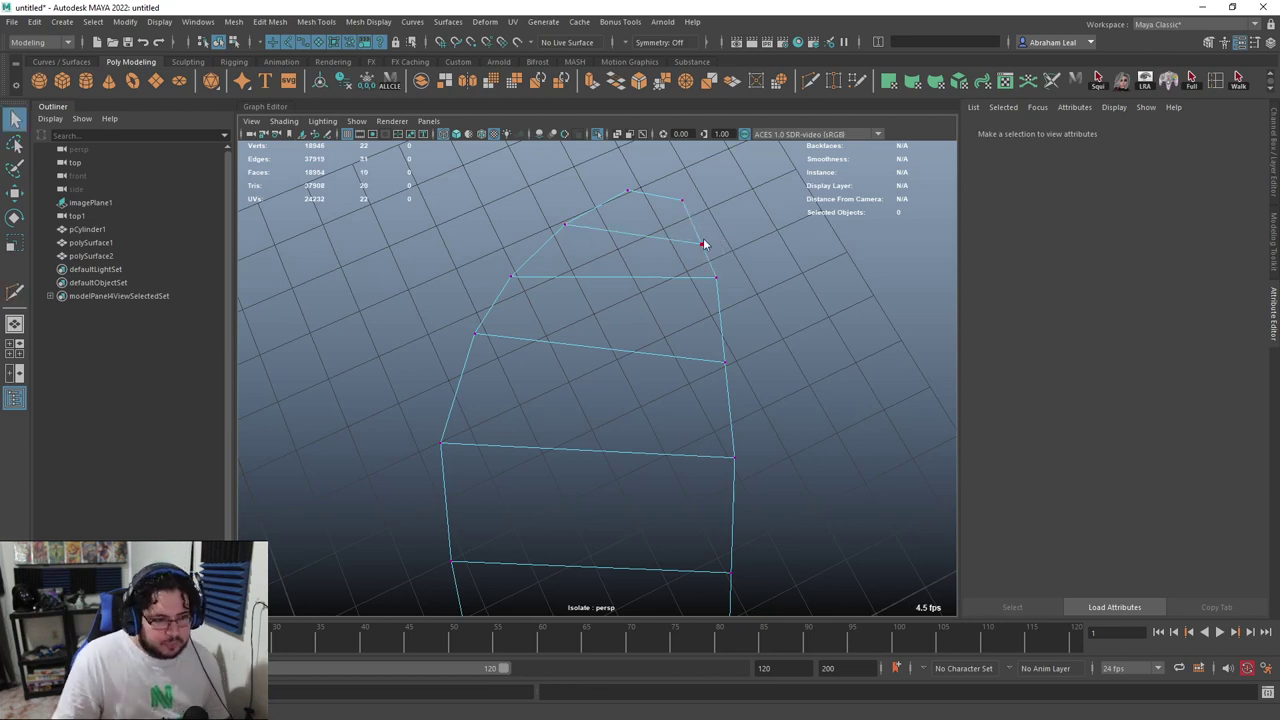
Select the membrane, display it shaded, and turn off isolation to show the whole scene
click(706, 243)
key(6)
key(f)
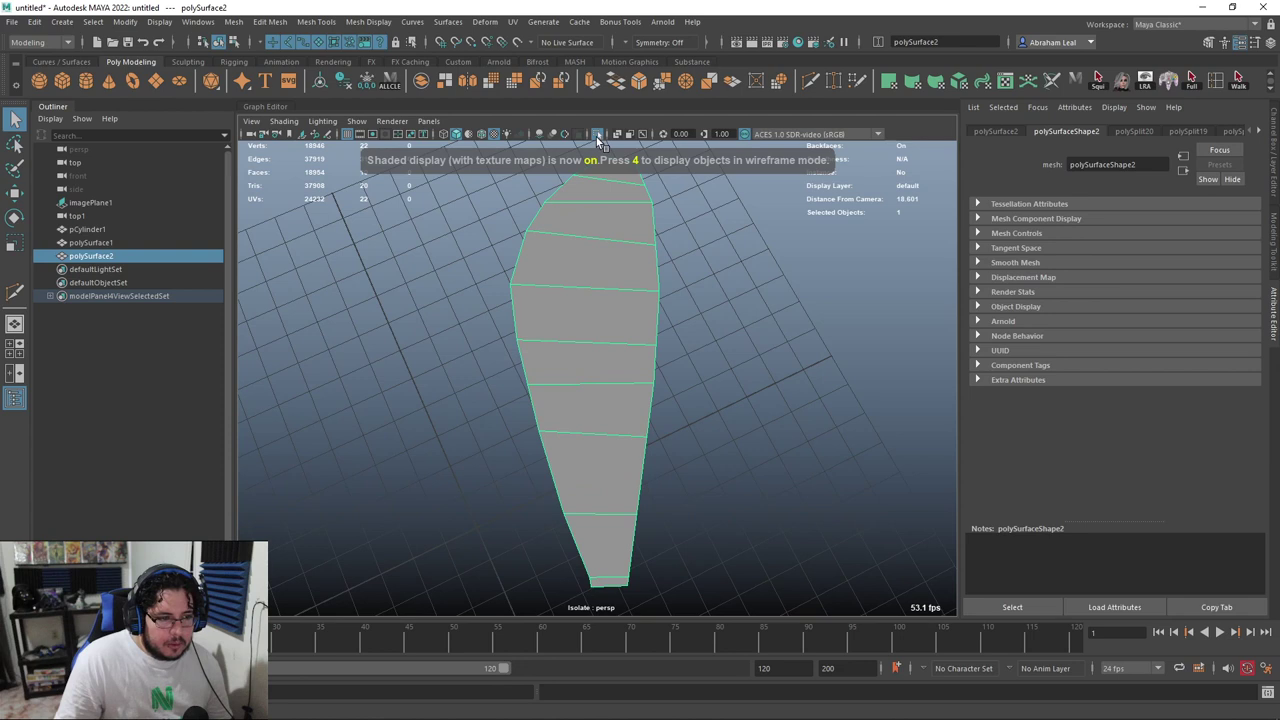
click(596, 136)
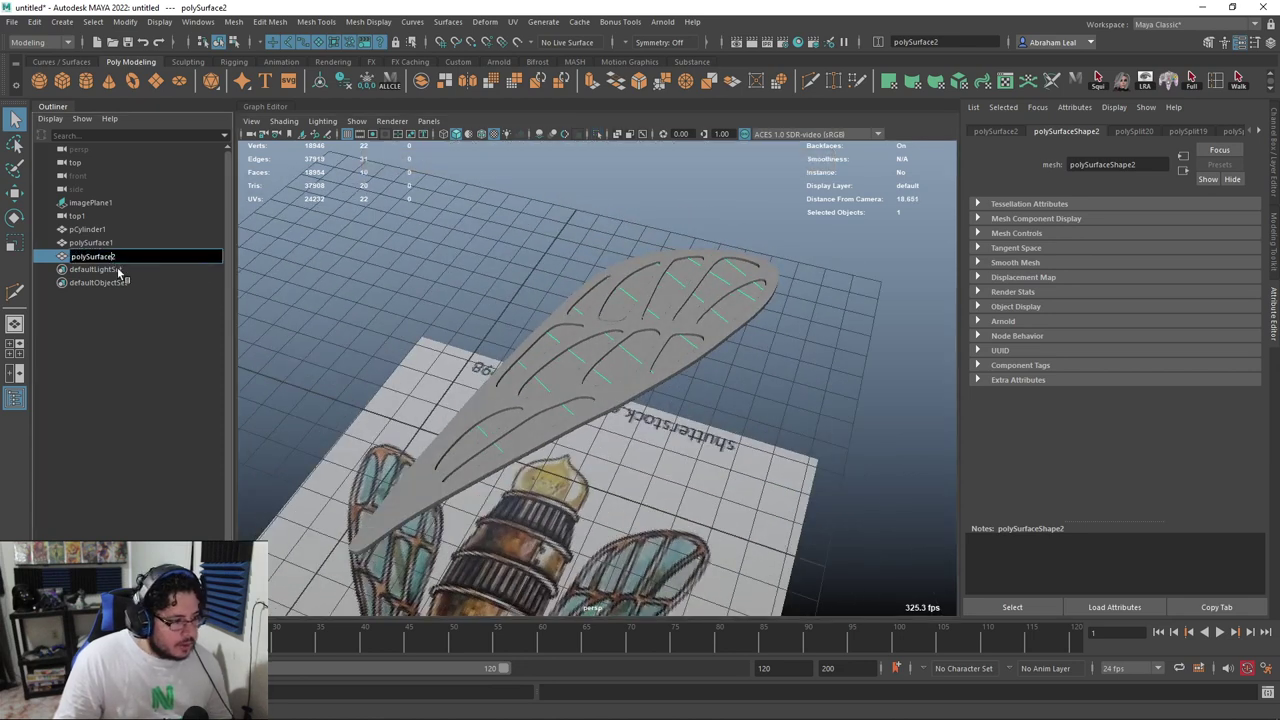
Rename the wing membrane as Wing_Membrane_geo and the wing frame as Wing_Frame_geo
text(W)
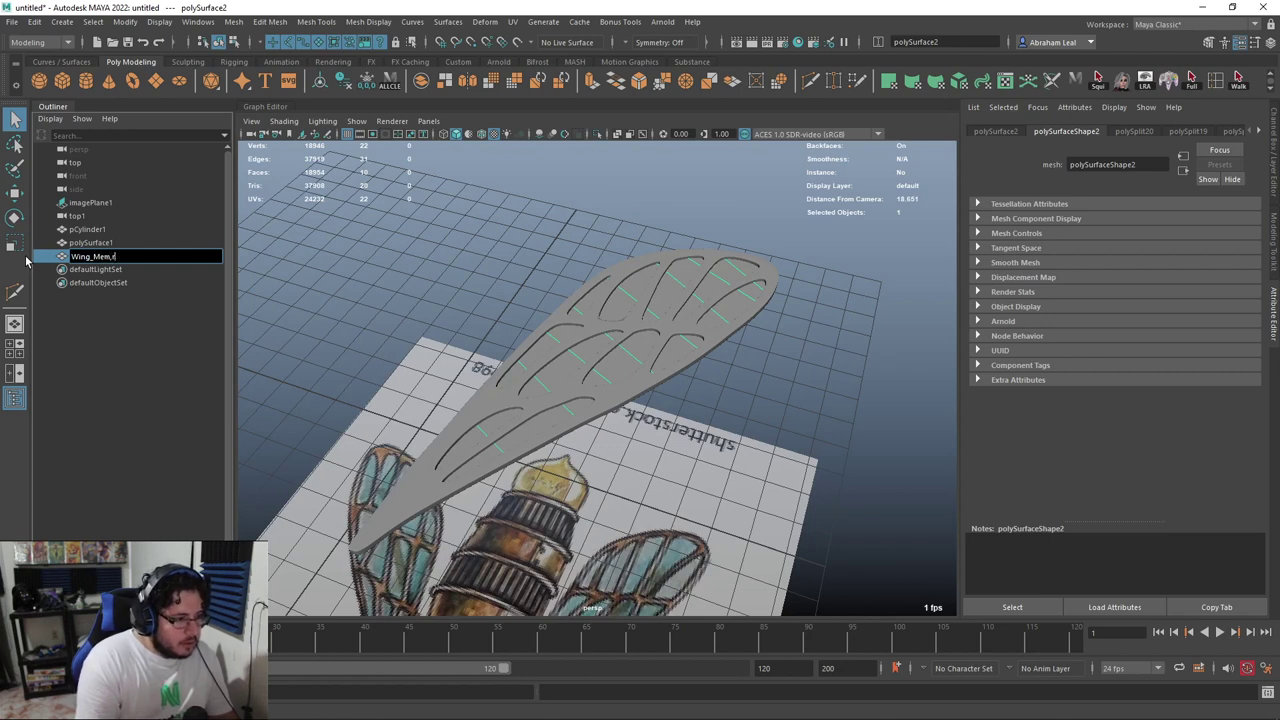
text(ing_Membrane_geo)
key(Return)
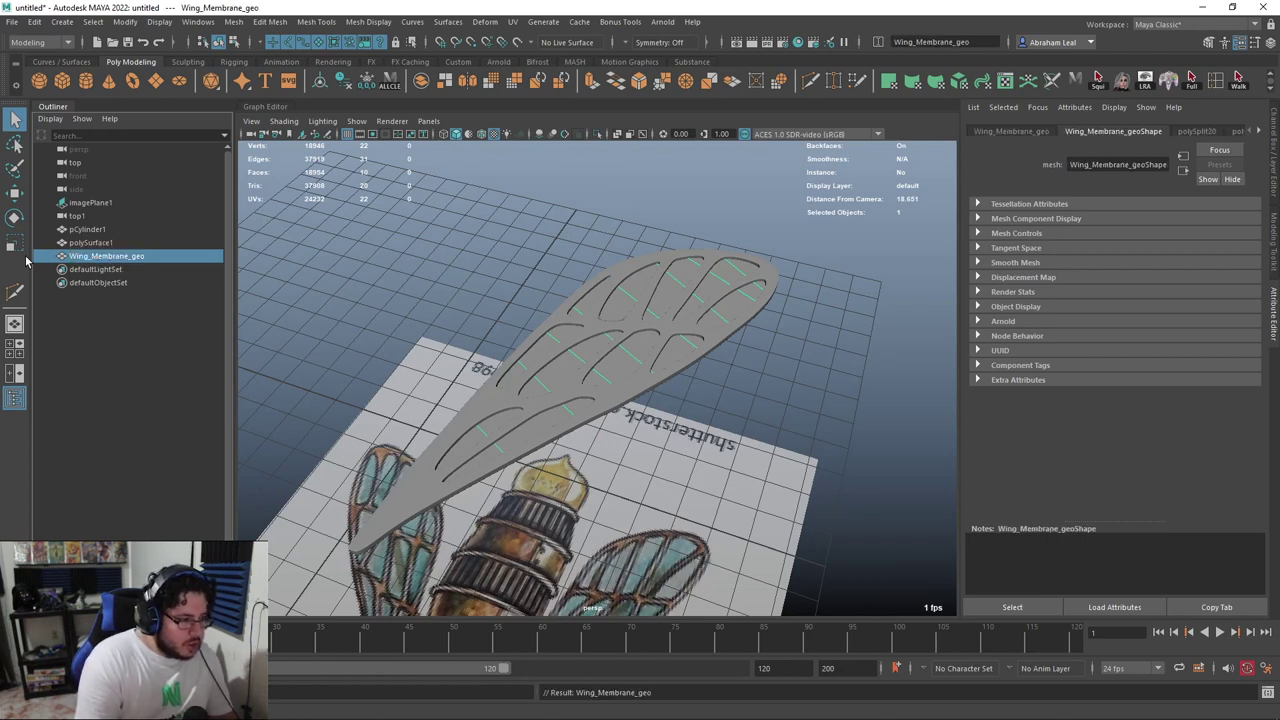
double_click(107, 243)
text(Wing_Fram)
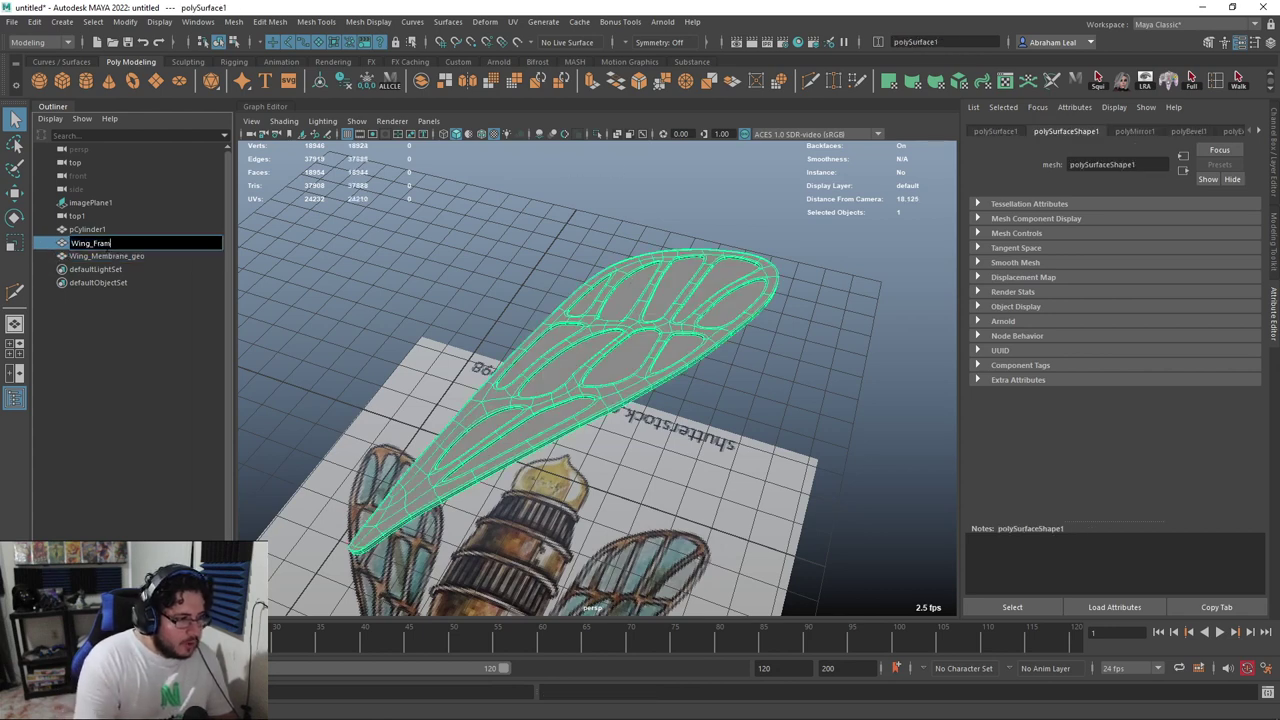
text(e_geo)
key(Return)
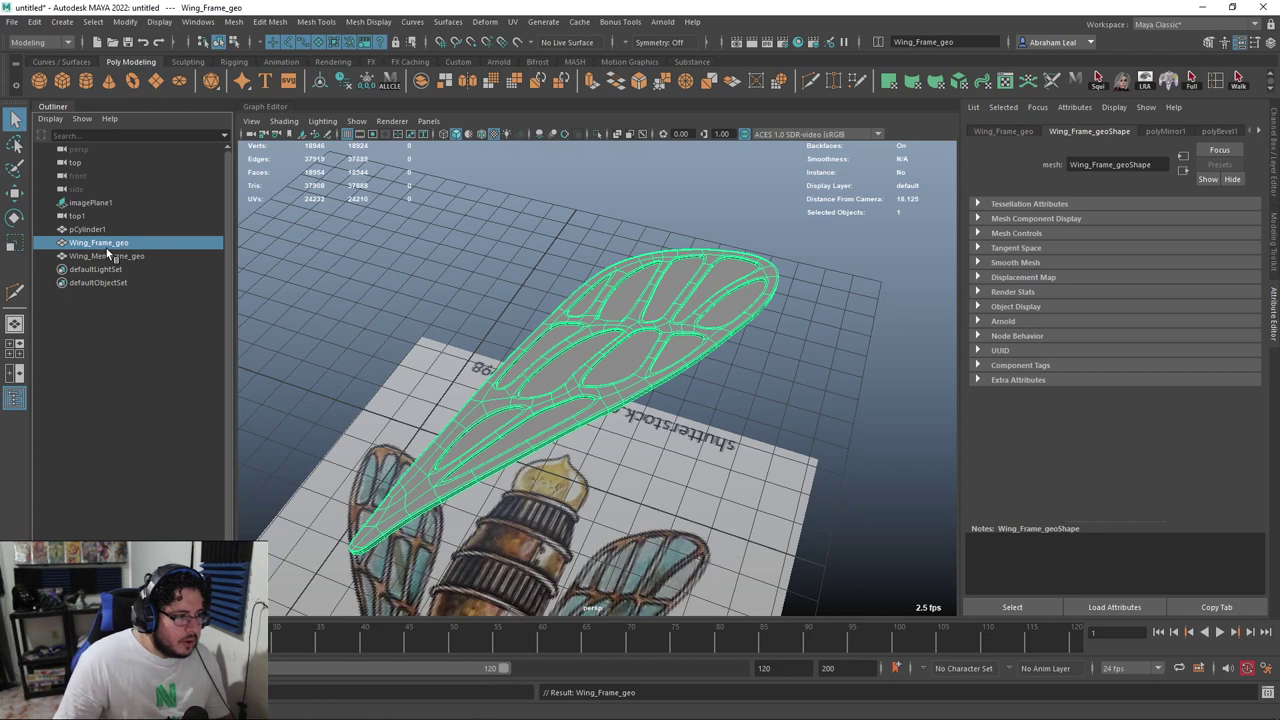
Parent Wing_Membrane_geo under Wing_Frame_geo so the membrane belongs to the frame
click(114, 258)
middle_drag(130, 254, 124, 242)
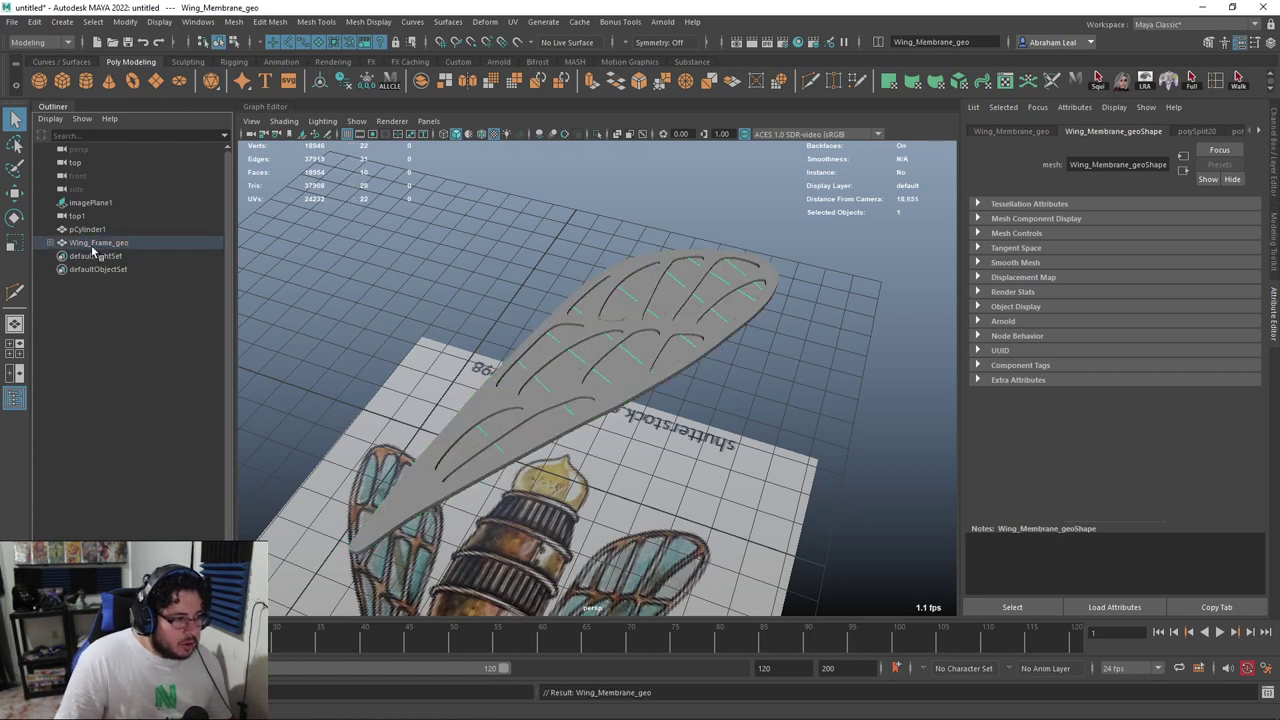
click(92, 246)
key(f)
key(w)
drag(592, 294, 605, 242)
alt+right_drag(610, 250, 785, 326)
click(785, 326)
Assign a new Lambert material to the wing membrane and set its transparency colour to cyan
click(626, 308)
alt+drag(626, 309, 613, 277)
right_drag(613, 277, 603, 626)
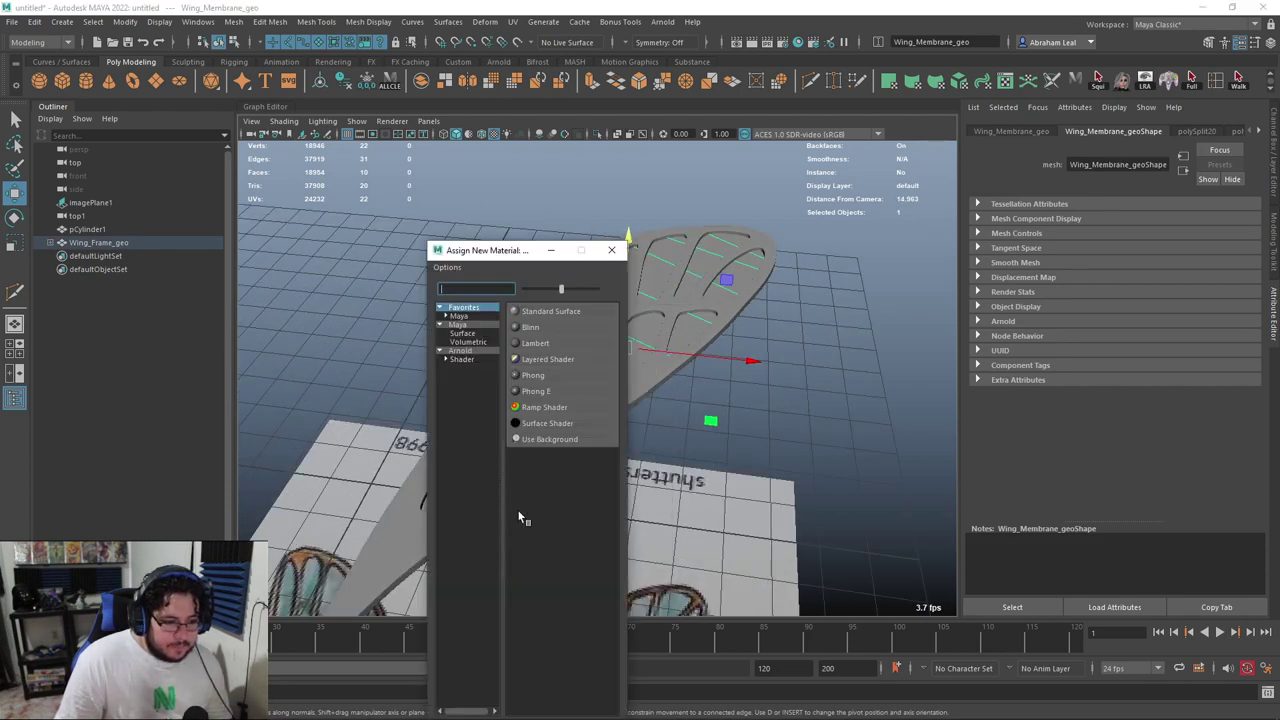
click(535, 342)
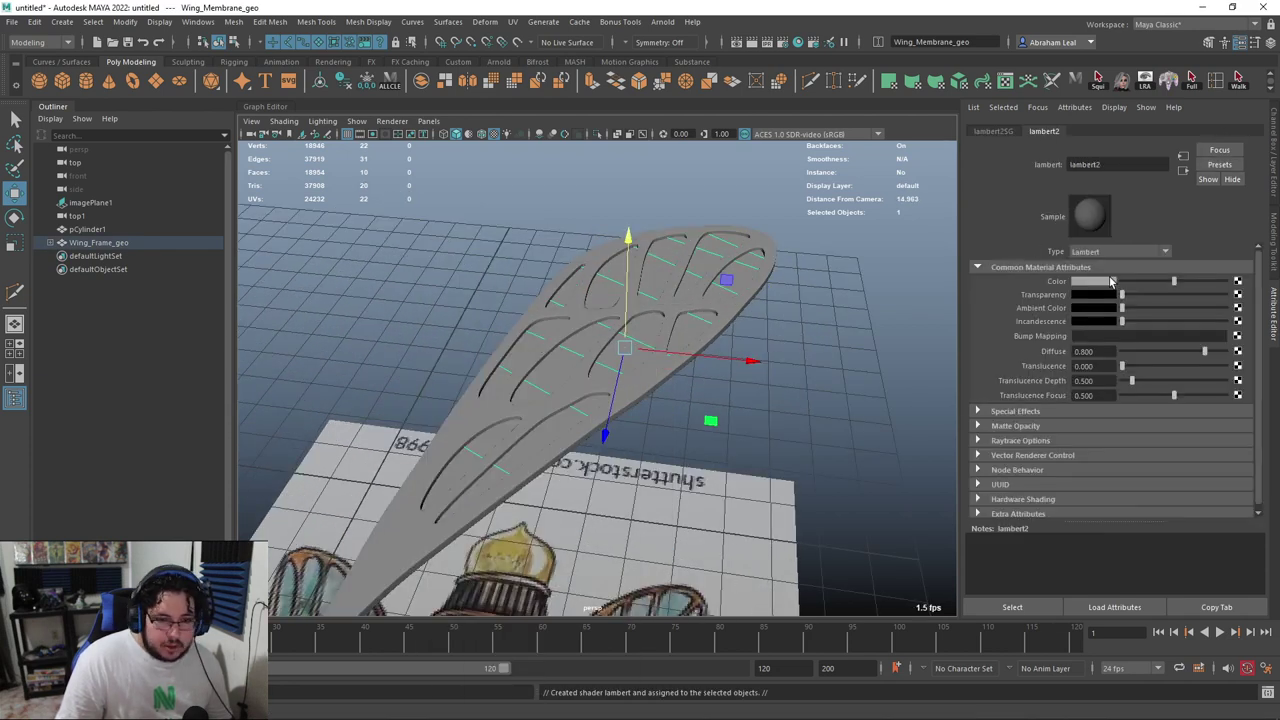
drag(1130, 300, 1186, 300)
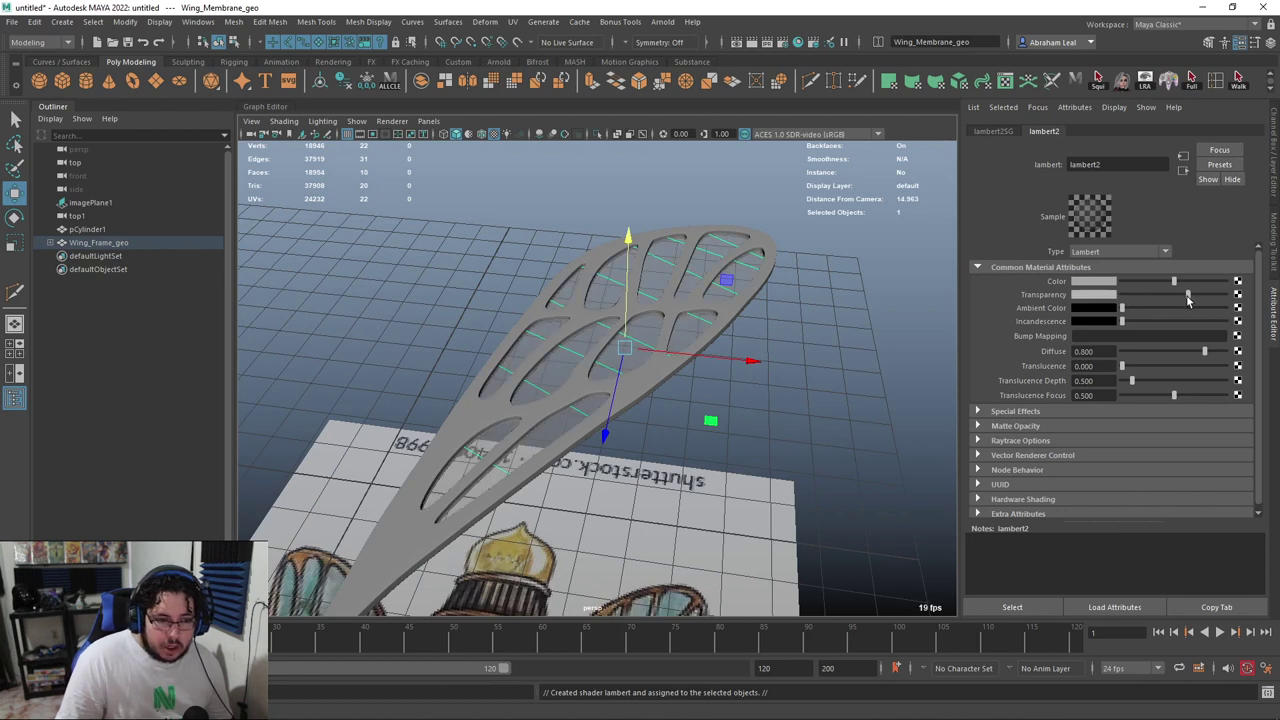
click(1100, 296)
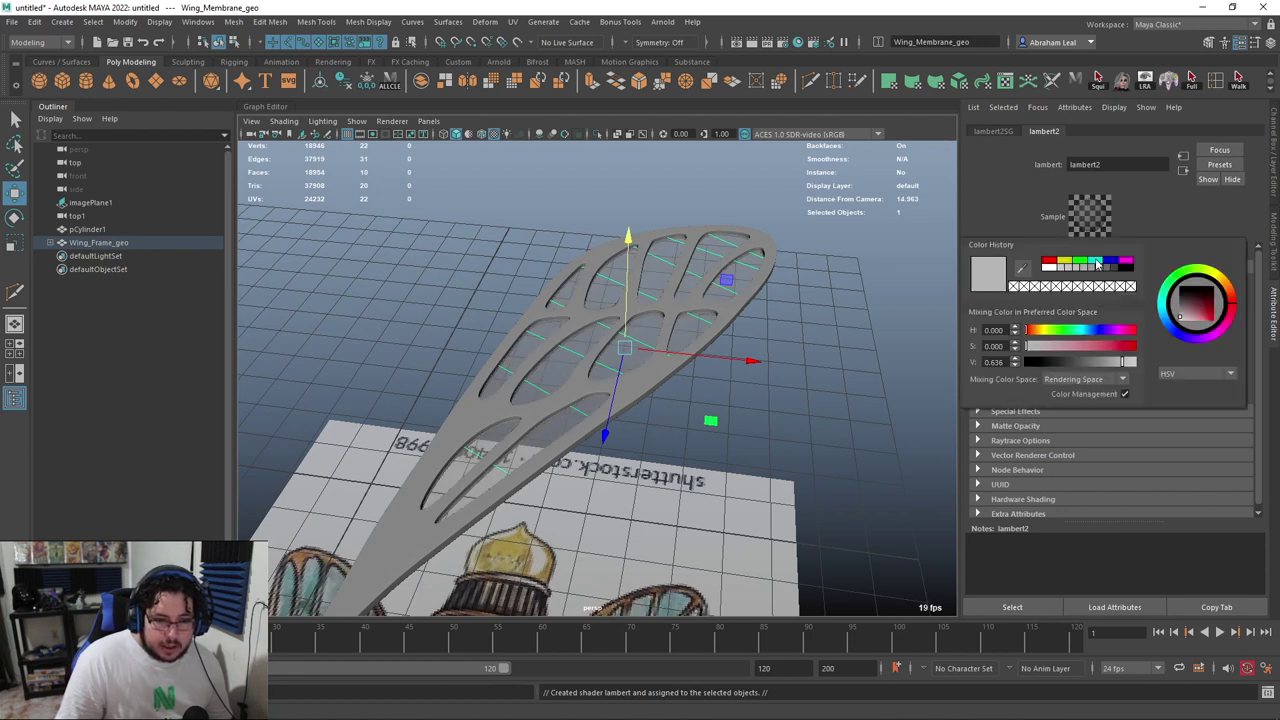
click(1097, 262)
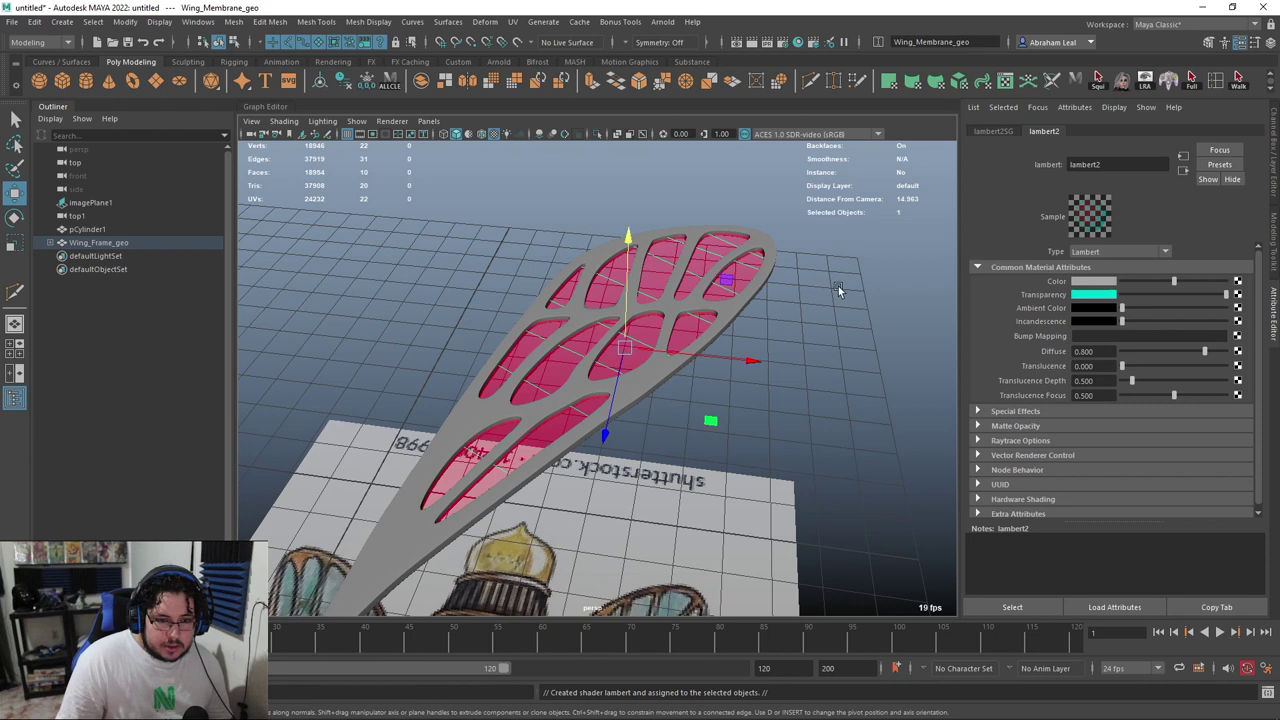
click(821, 290)
alt+drag(823, 323, 885, 350)
Set the membrane material's base colour to the same cyan as its transparency
click(622, 242)
alt+drag(706, 264, 708, 230)
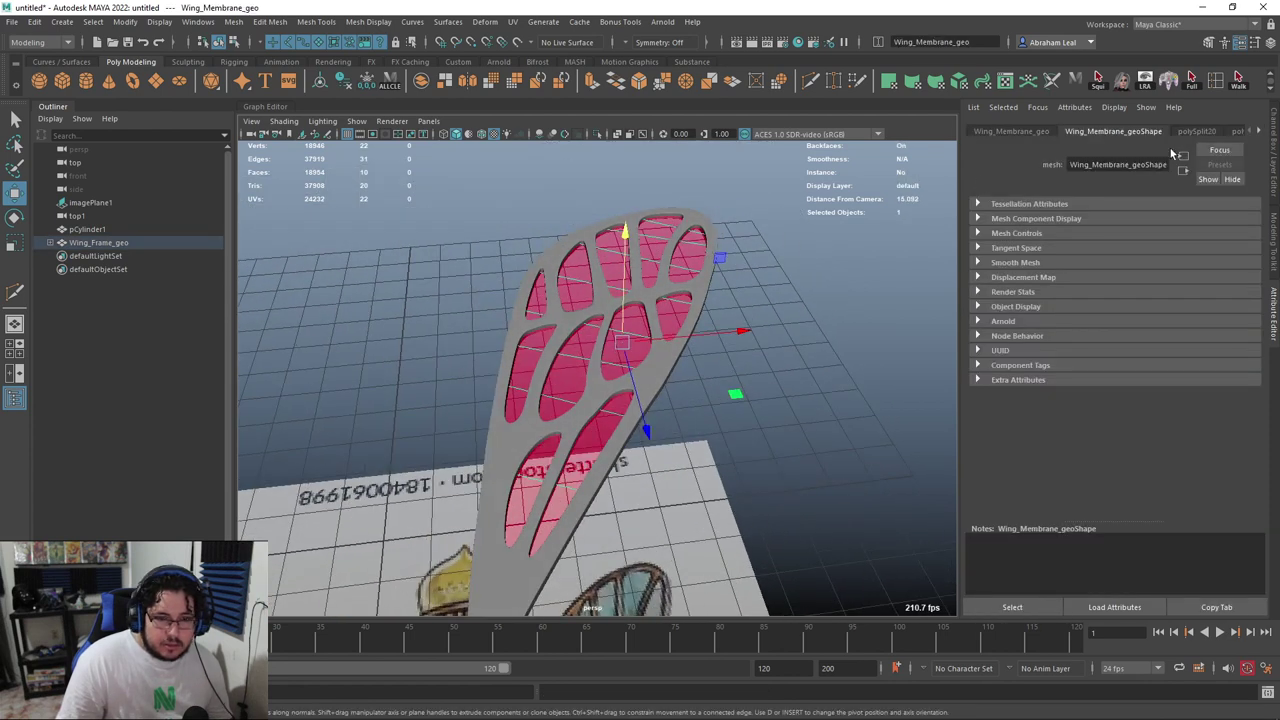
click(1258, 132)
click(1221, 132)
click(1260, 134)
click(1260, 134)
click(1260, 134)
click(347, 82)
click(1192, 131)
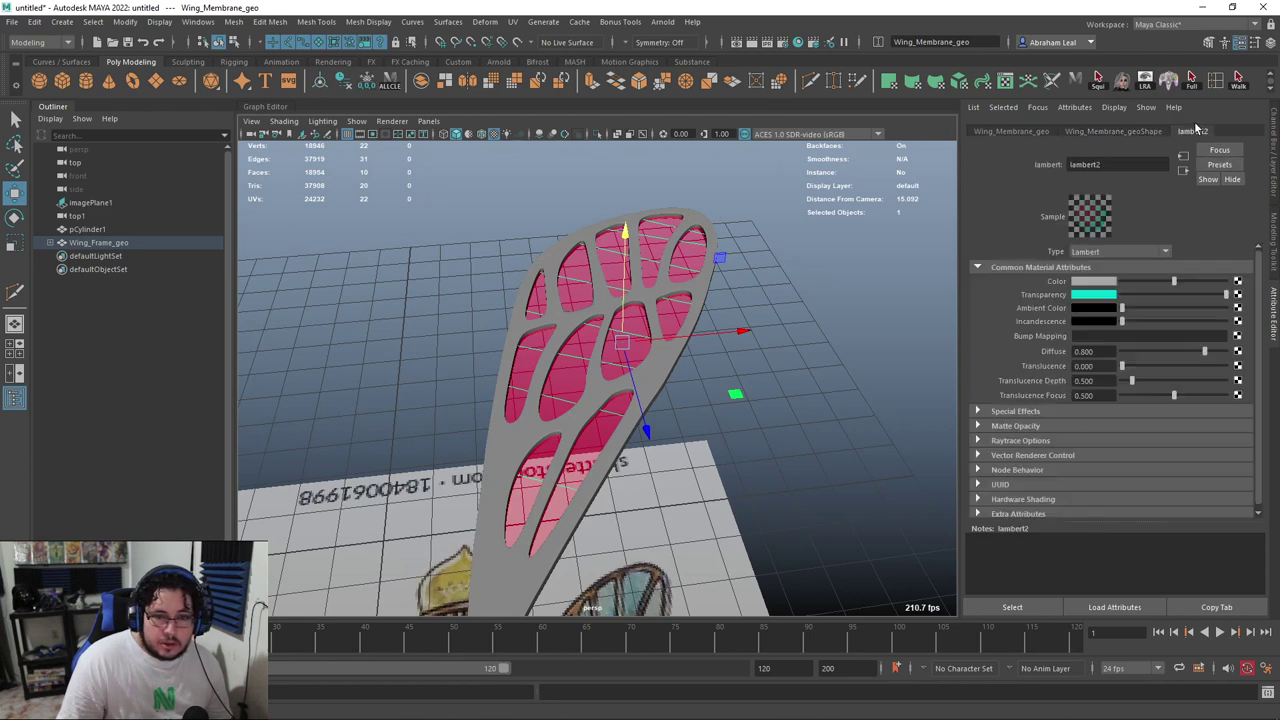
click(1082, 282)
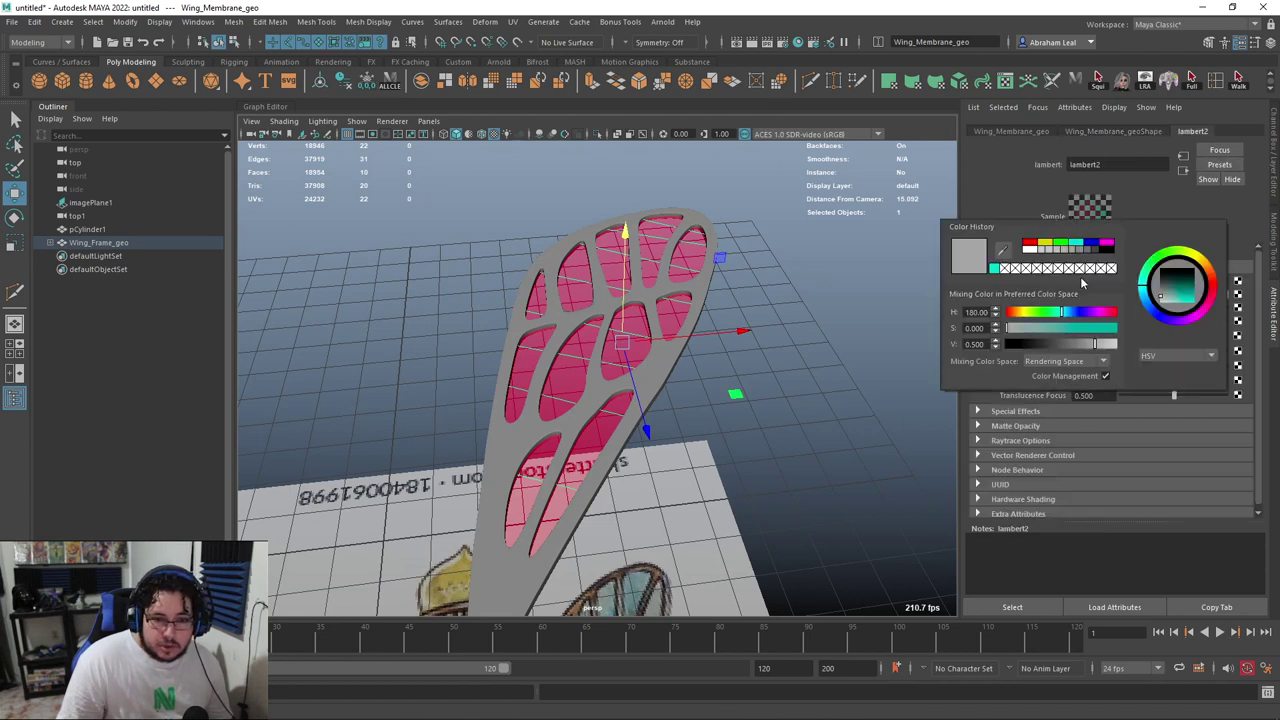
click(993, 268)
Lower the membrane material's transparency so the cyan tint shows between the frame's veins
click(812, 286)
alt+drag(812, 286, 842, 289)
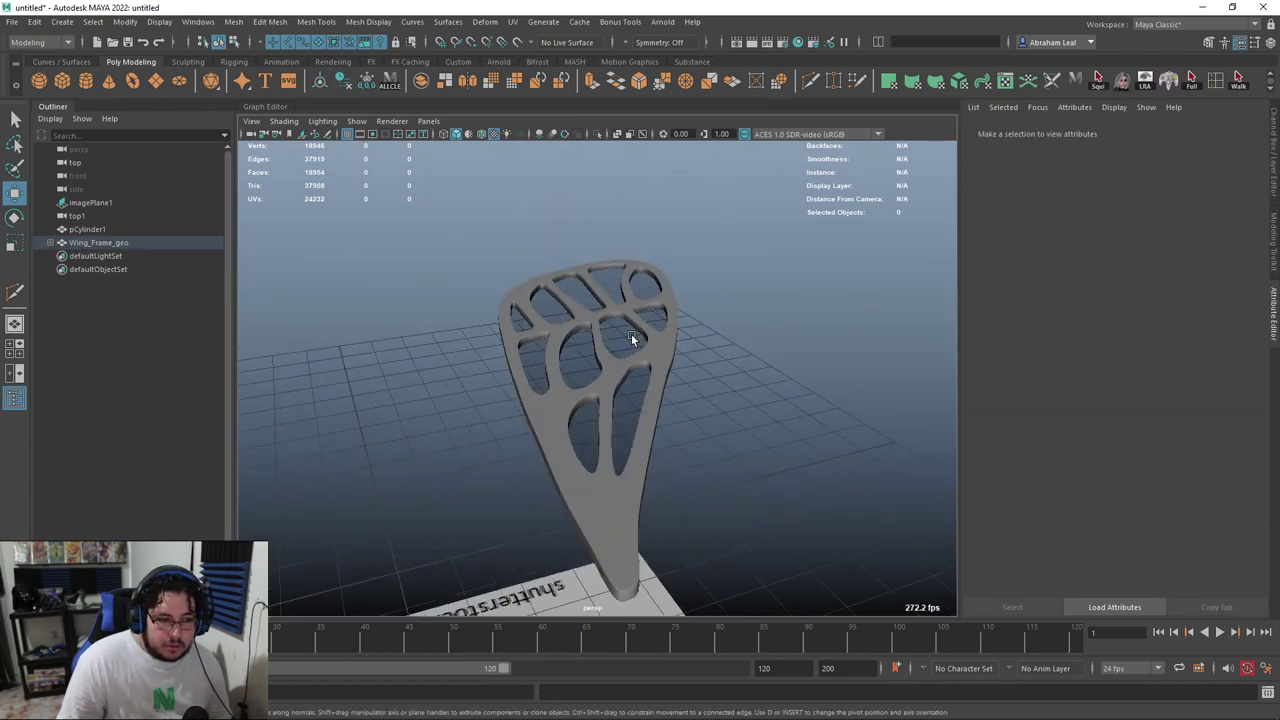
click(631, 335)
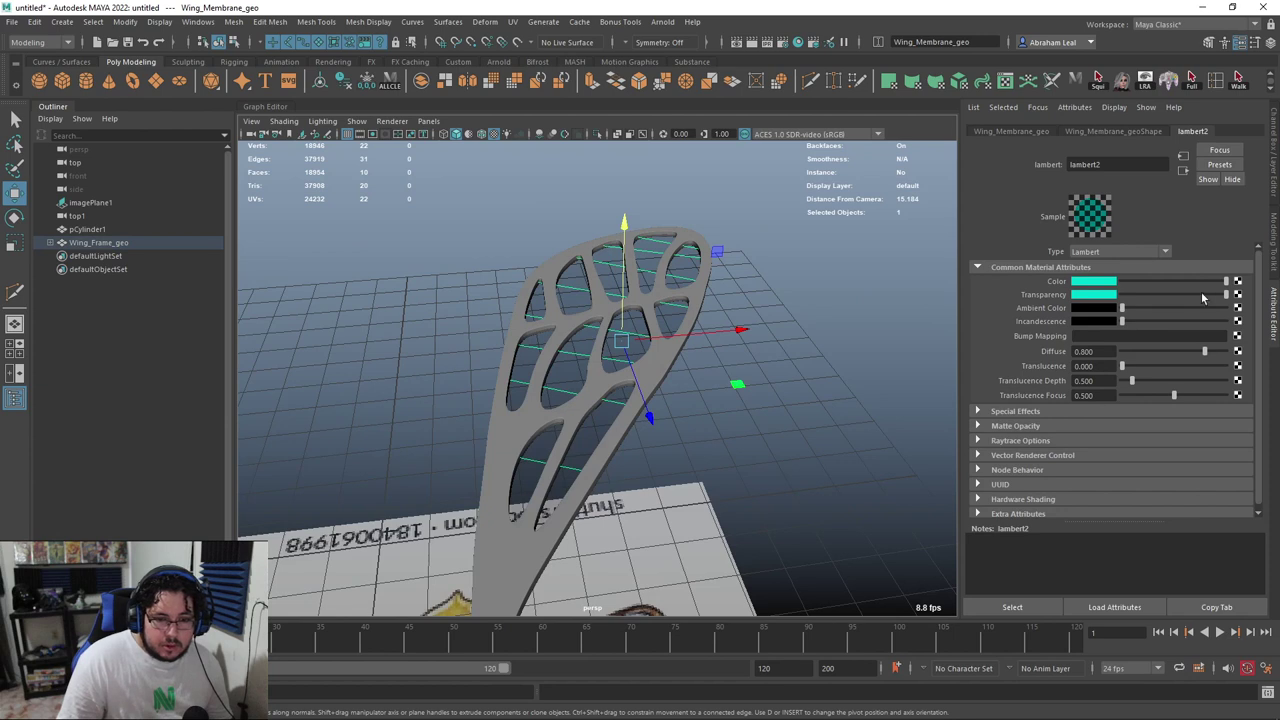
drag(1202, 293, 1140, 284)
click(878, 331)
alt+drag(878, 331, 732, 350)
click(628, 366)
click(815, 308)
alt+drag(815, 308, 803, 349)
click(495, 384)
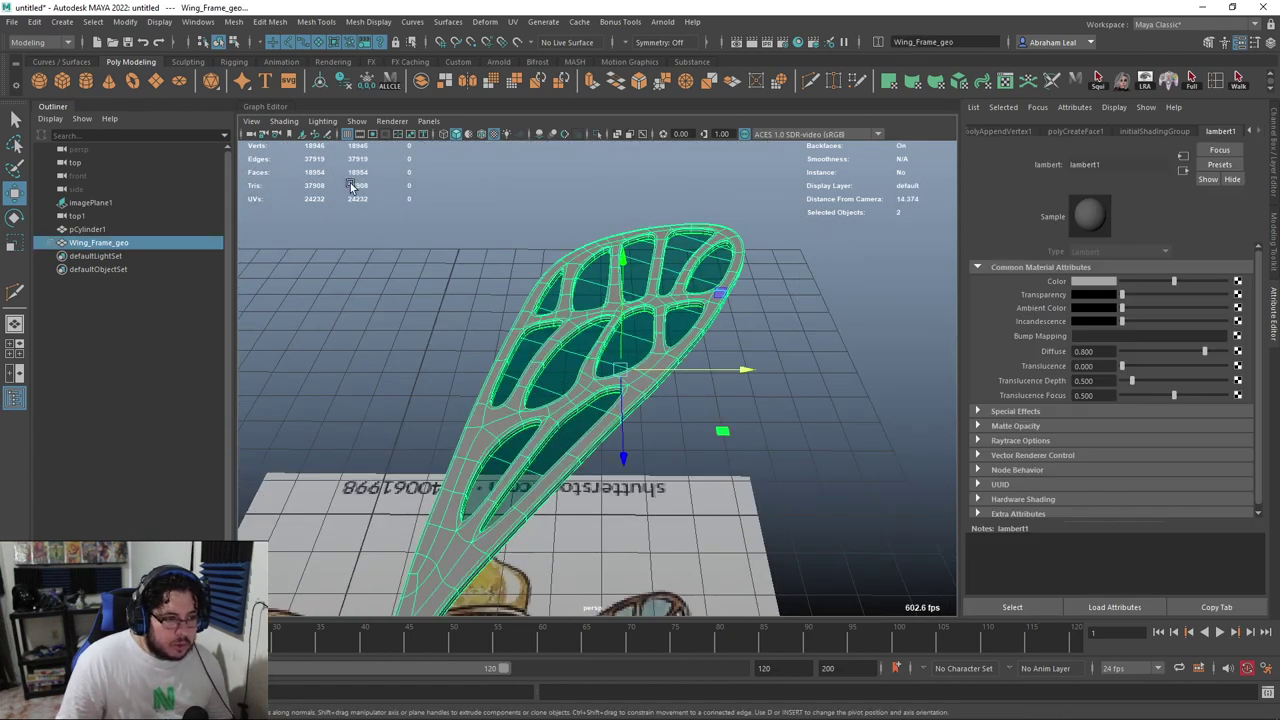
click(508, 250)
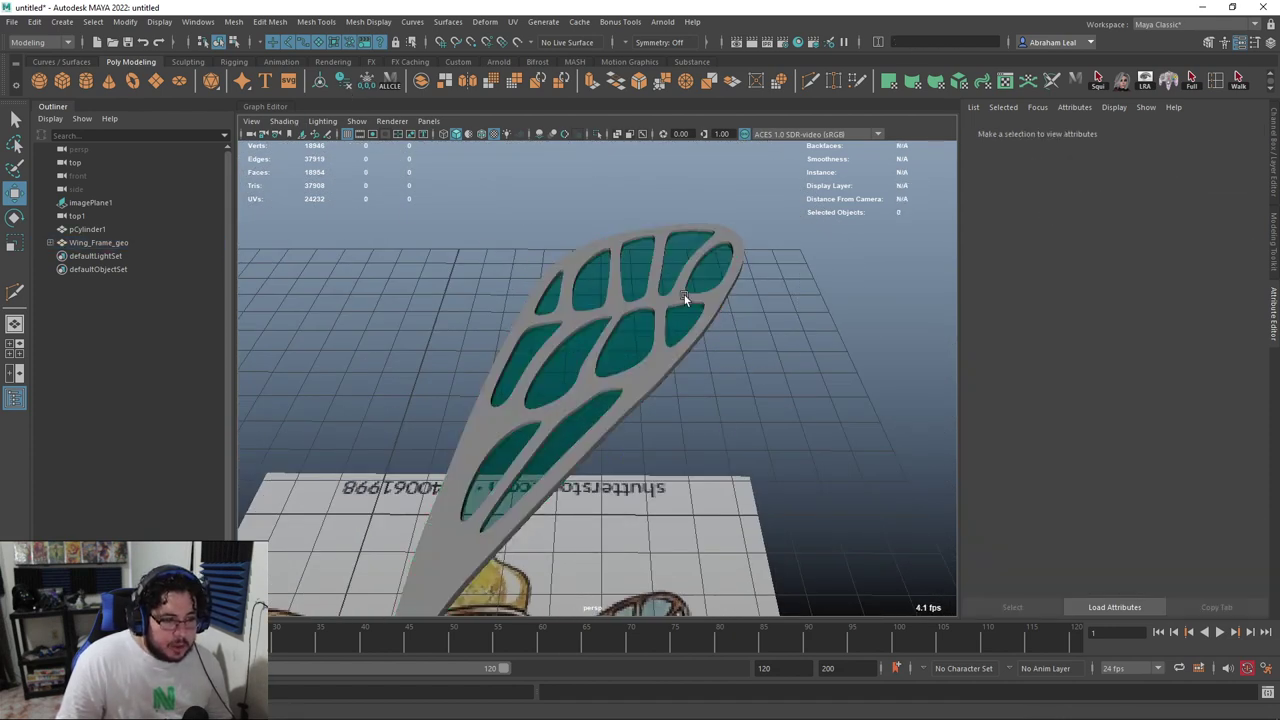
alt+drag(684, 295, 776, 356)
Show layer1 with the bee's body and move the wing frame vertically to Translate Y 5.574
key(ctrl+a)
click(1101, 441)
alt+drag(886, 396, 560, 350)
click(162, 242)
drag(808, 178, 808, 289)
alt+drag(779, 348, 662, 243)
Try to mirror the wing across the X axis from the top view, with the mirror axis position set to World
key(space)
drag(854, 367, 781, 377)
key(space)
scroll(778, 373, down, 5)
alt+middle_drag(768, 369, 784, 284)
scroll(530, 303, up, 1)
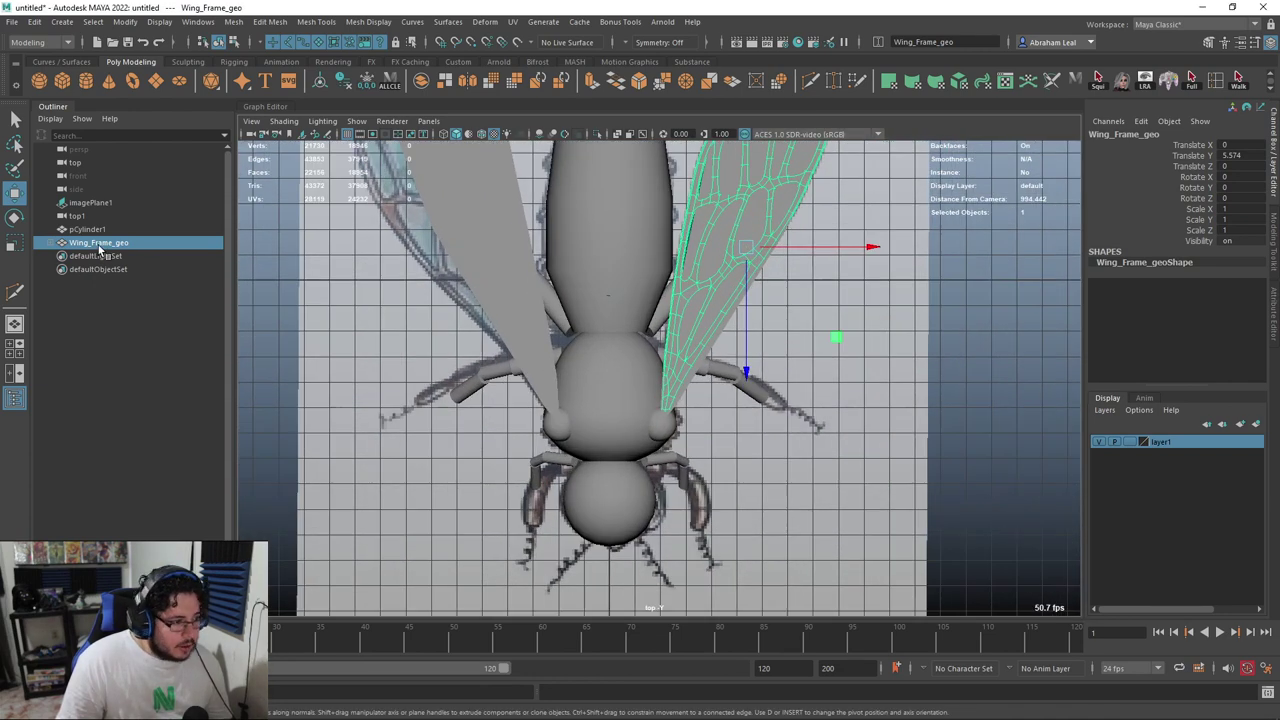
shift+right_drag(687, 221, 749, 369)
click(935, 258)
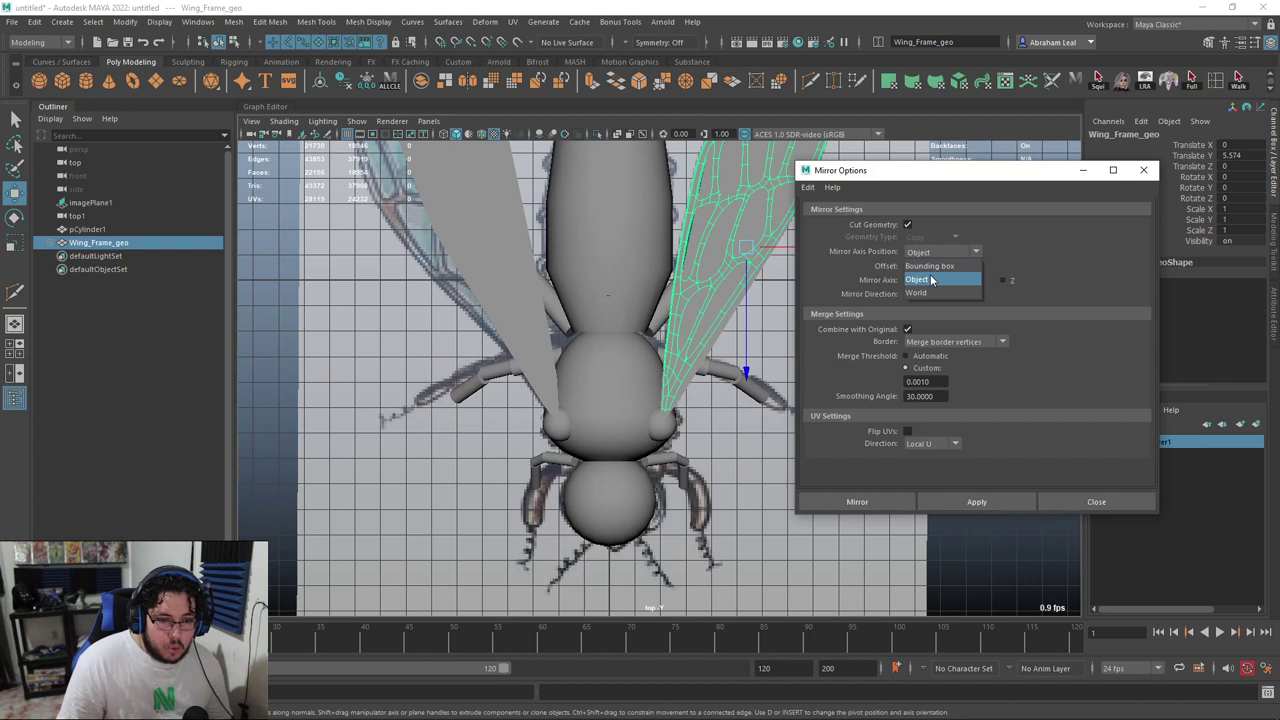
click(915, 287)
click(965, 500)
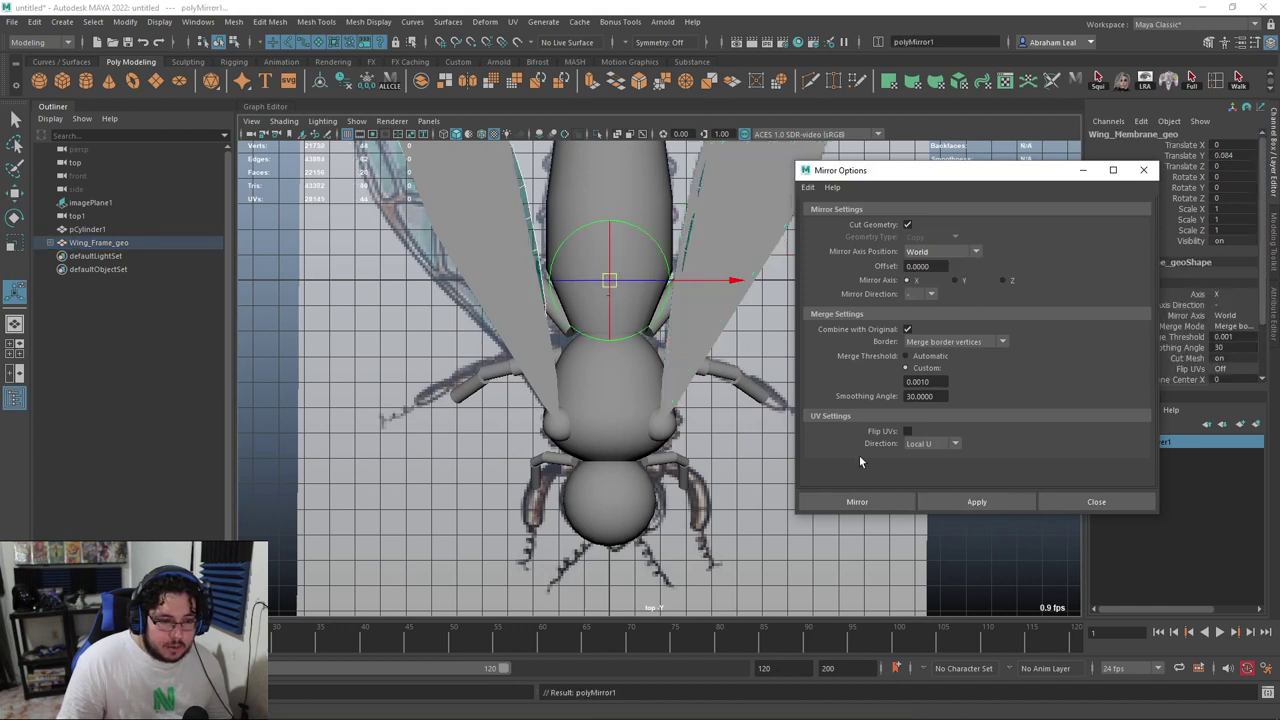
Examine the mirrored wing geometry in wireframe and shaded display, from the top and in perspective
alt+middle_drag(352, 342, 396, 462)
click(407, 315)
key(5)
mouse_move(637, 301)
alt+middle_down()
mouse_move(523, 267)
mouse_move(538, 286)
alt+middle_up()
key(4)
click(51, 243)
click(462, 212)
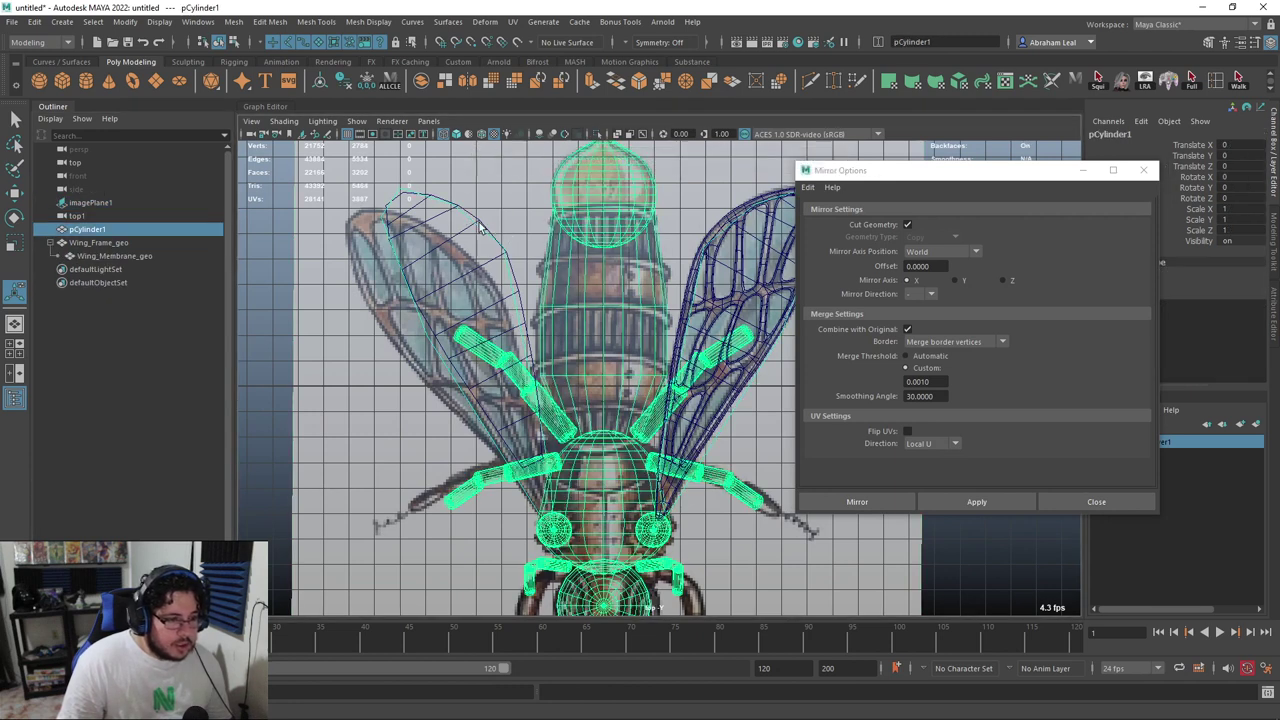
key(space)
key(6)
mouse_move(546, 270)
mouse_down()
mouse_move(614, 286)
mouse_move(523, 287)
mouse_up()
scroll(556, 279, up, 4)
alt+drag(733, 305, 714, 345)
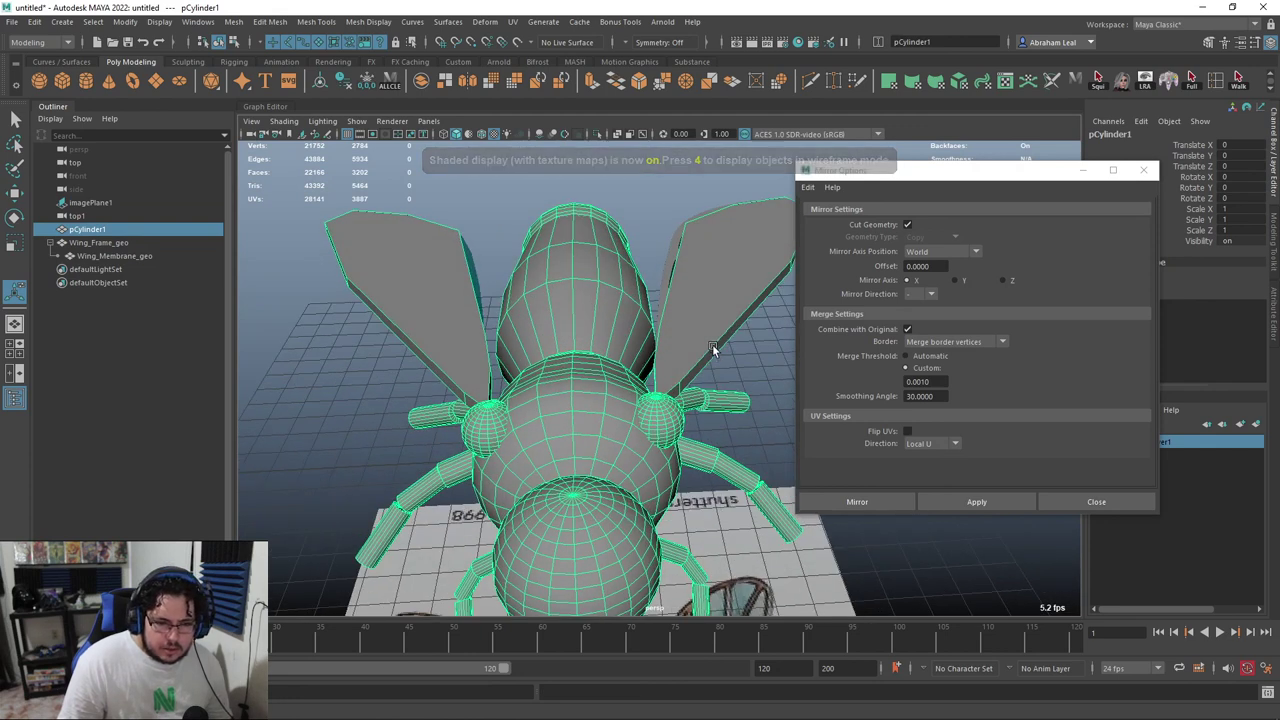
Undo the wing's mirror operation
key(ctrl+z)
key(ctrl+z)
key(ctrl+z)
alt+drag(709, 309, 378, 262)
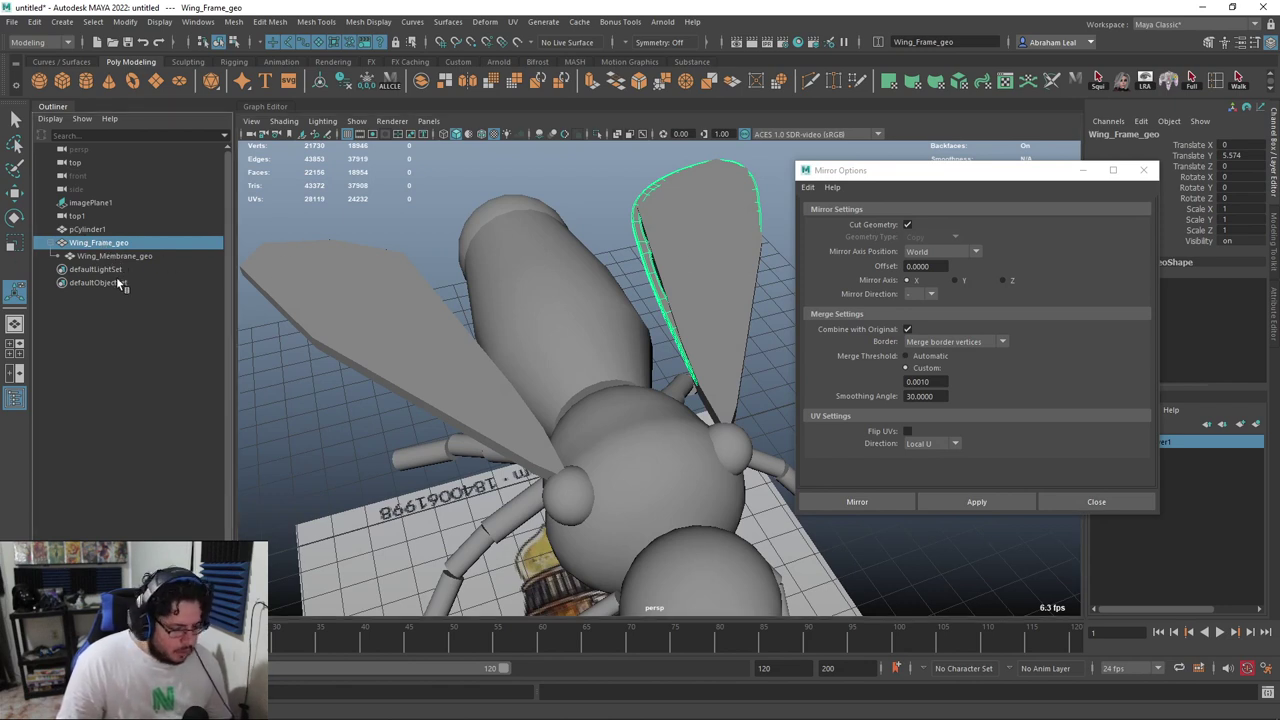
Duplicate the wing frame with its membrane and set the copy's Scale X to -1
key(ctrl+d)
click(1226, 210)
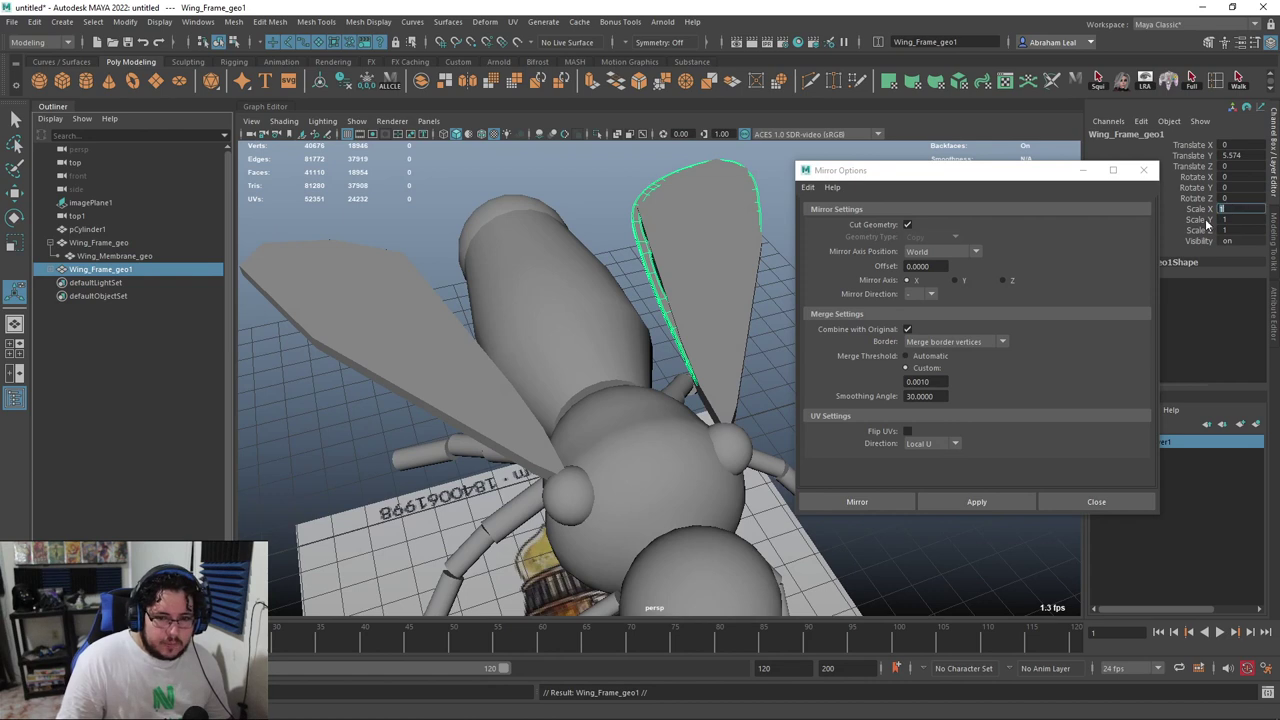
text(-1)
key(Return)
Try moving the flipped wing copy to the body's opposite side at Translate X -11.02, and undo the duplication
alt+drag(521, 271, 658, 334)
key(space)
key(space)
drag(714, 372, 663, 371)
scroll(755, 410, down, 4)
drag(754, 410, 631, 370)
scroll(637, 363, up, 3)
key(4)
alt+middle_drag(612, 359, 569, 401)
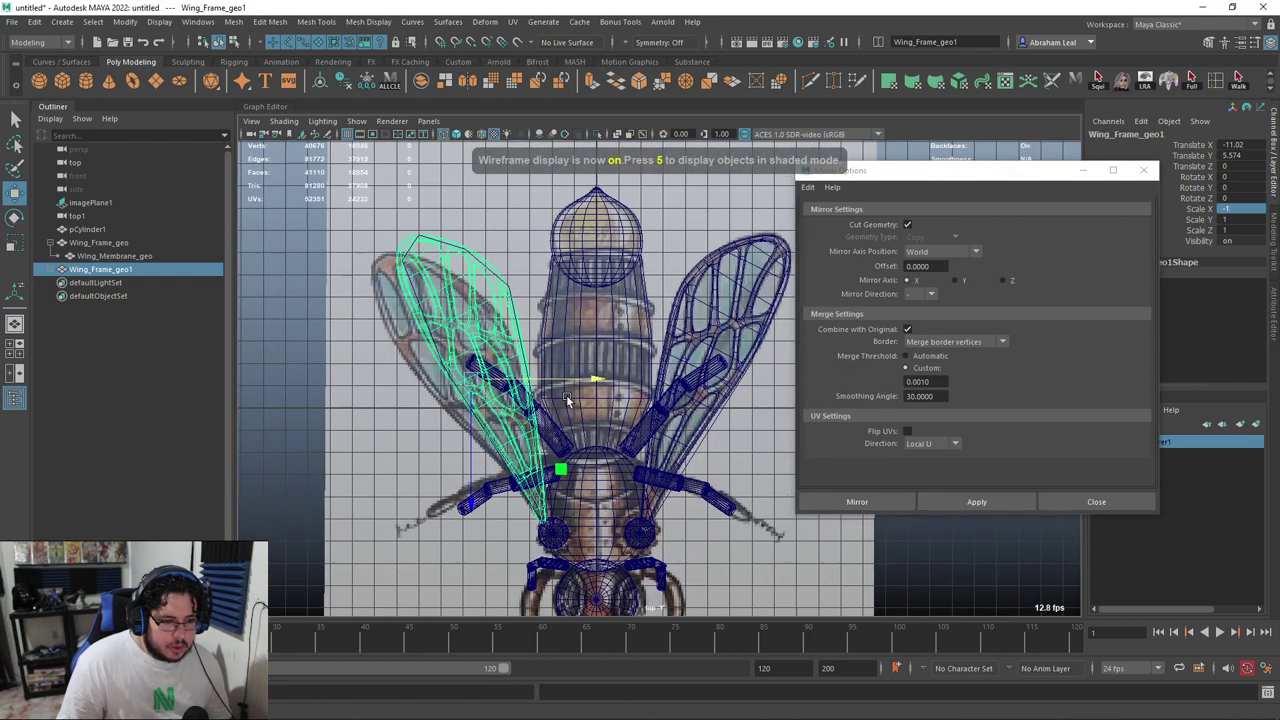
scroll(560, 390, up, 1)
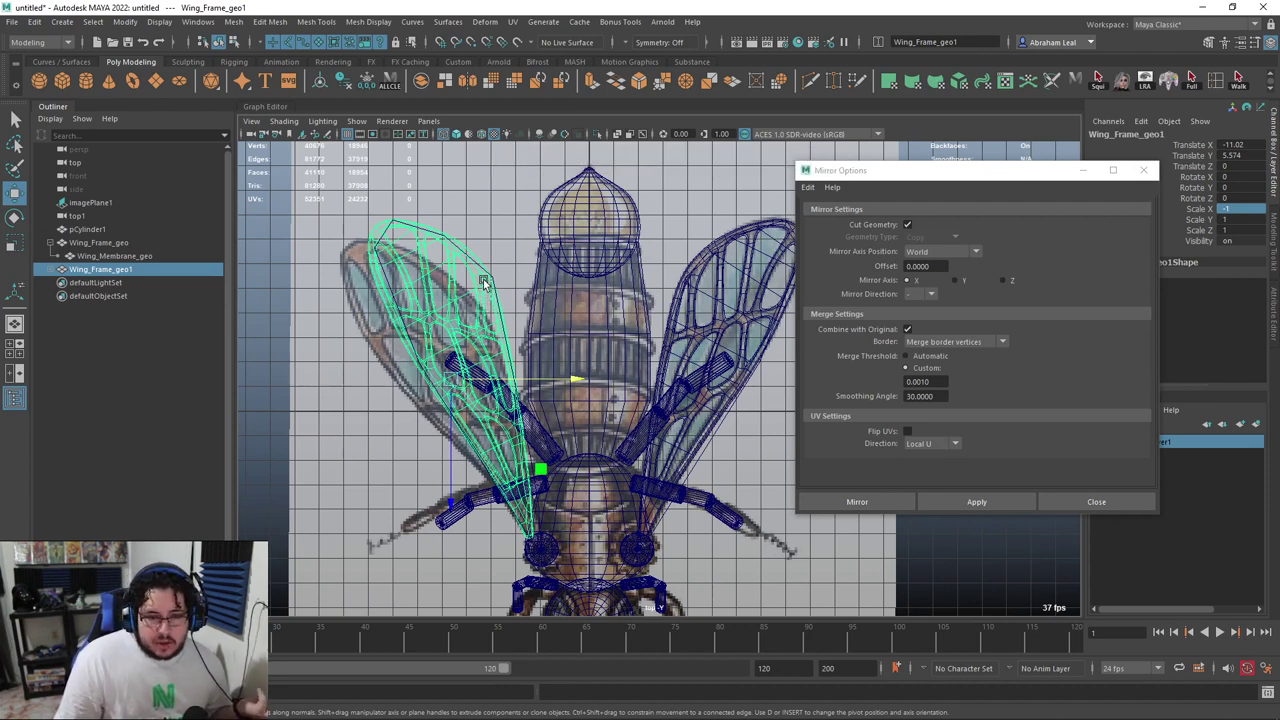
scroll(527, 310, up, 3)
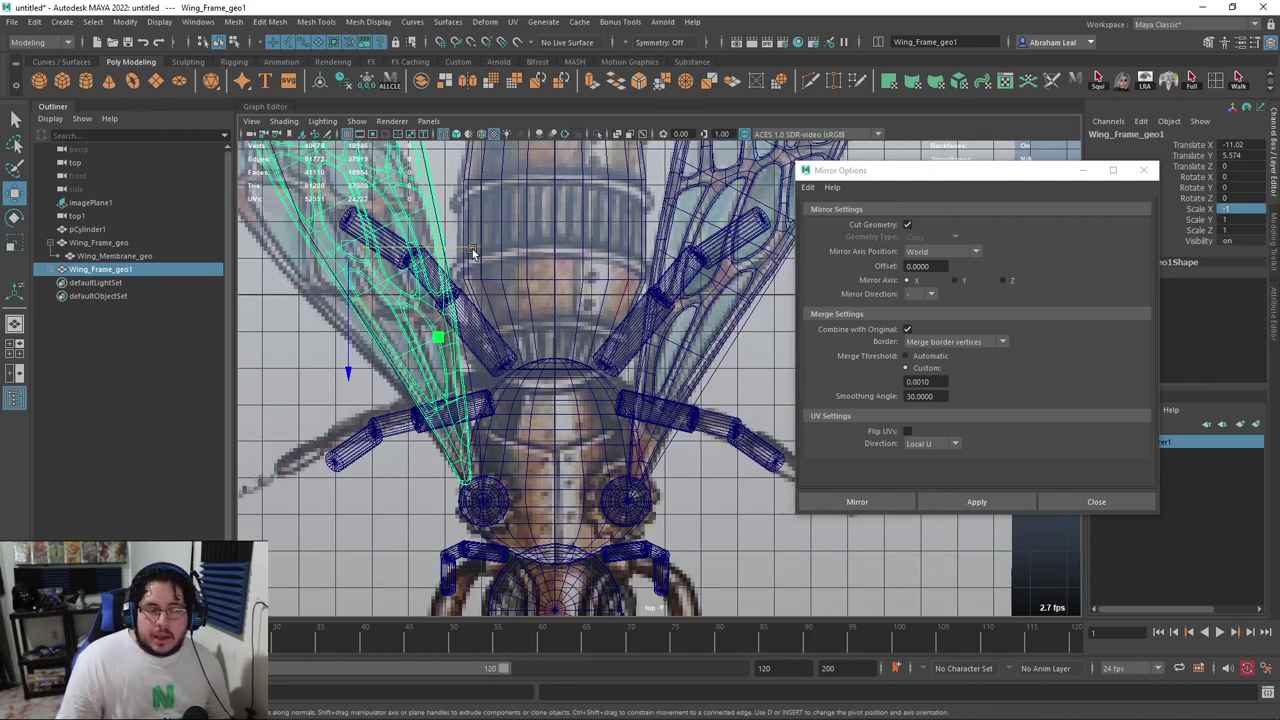
key(ctrl+z)
key(ctrl+z)
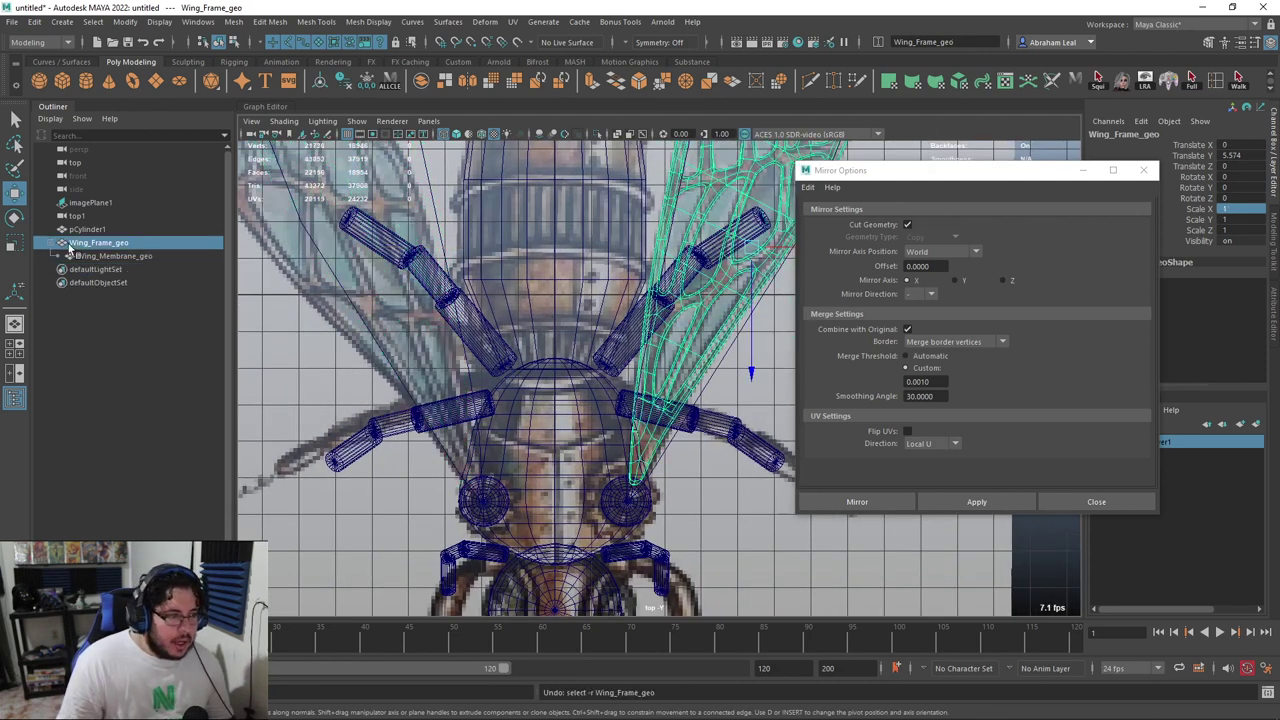
Group the wing, duplicate the group, and set the duplicate's Scale X to -1
key(ctrl+g)
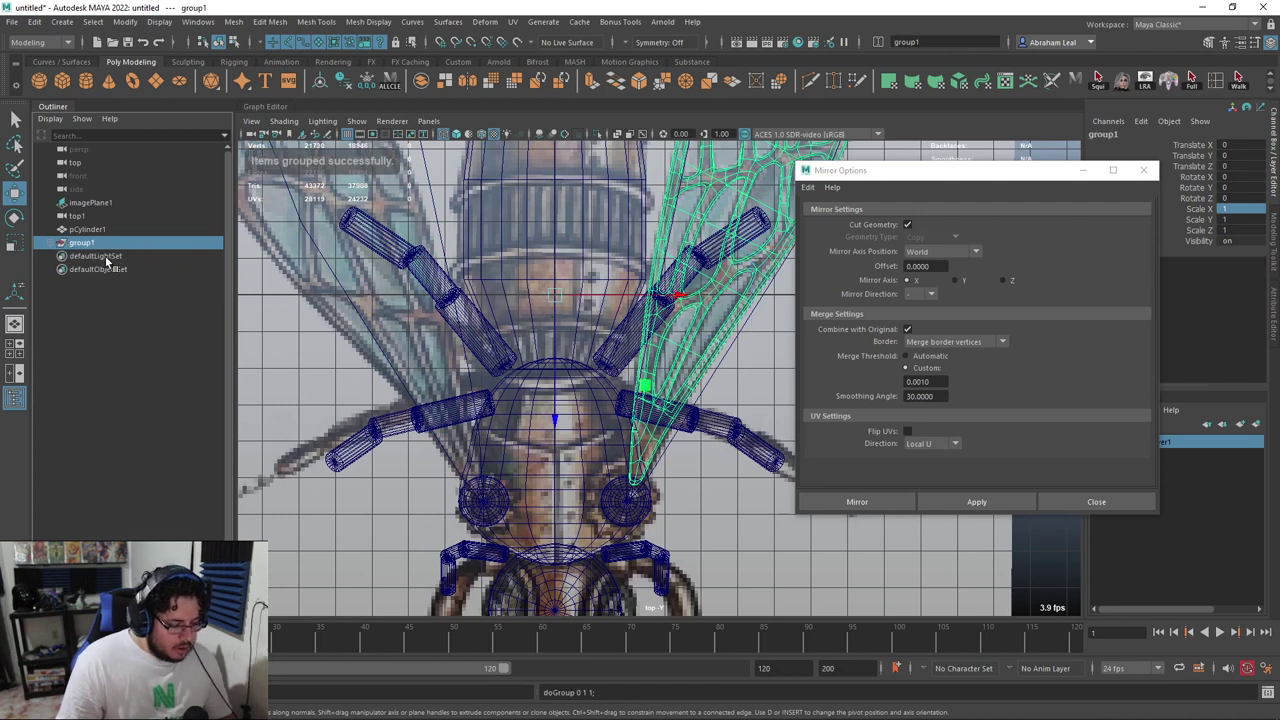
key(ctrl+d)
text(-1)
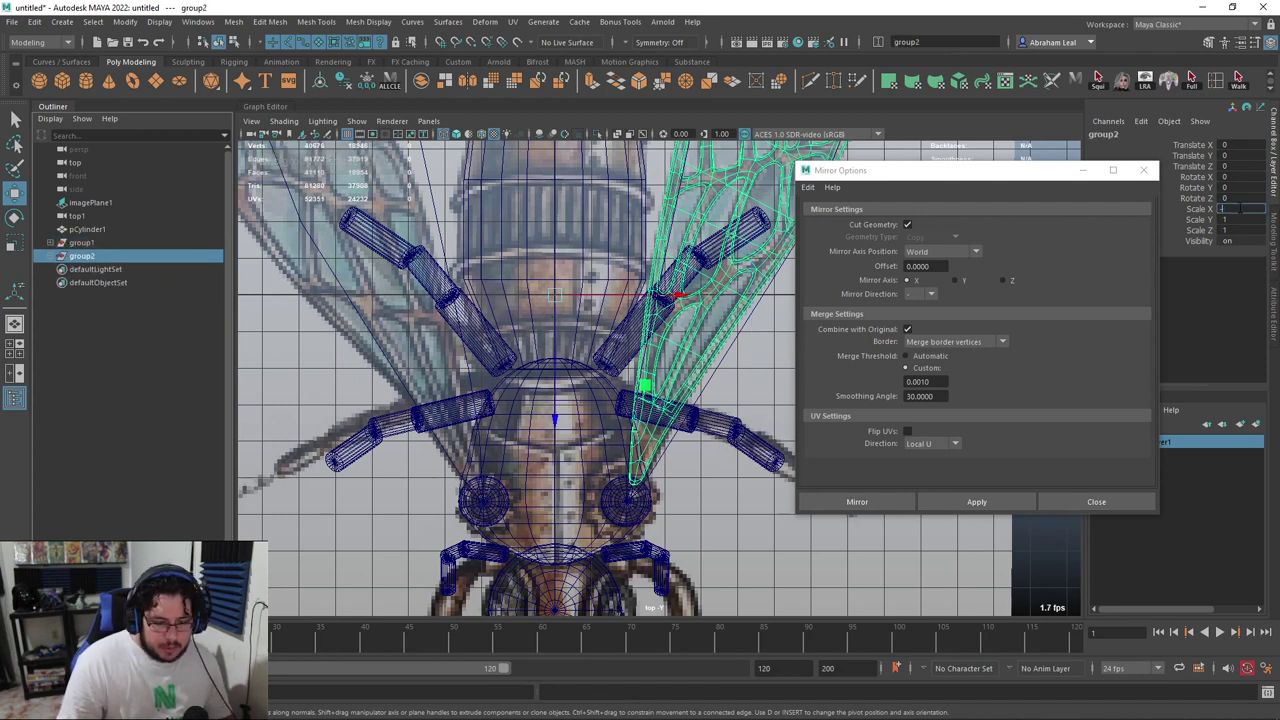
key(Return)
Unparent both wings from their groups, delete the two empty groups, and return to textured shaded display
click(51, 256)
click(90, 270)
key(shift+p)
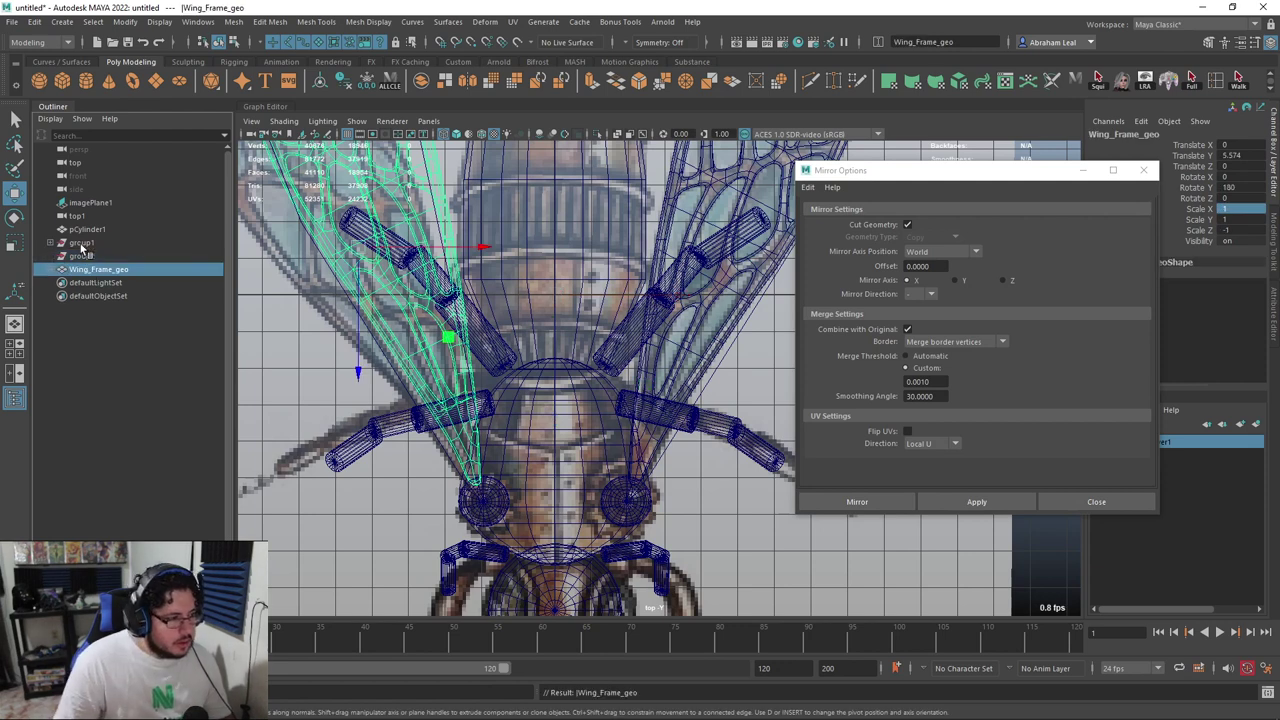
click(50, 243)
click(95, 257)
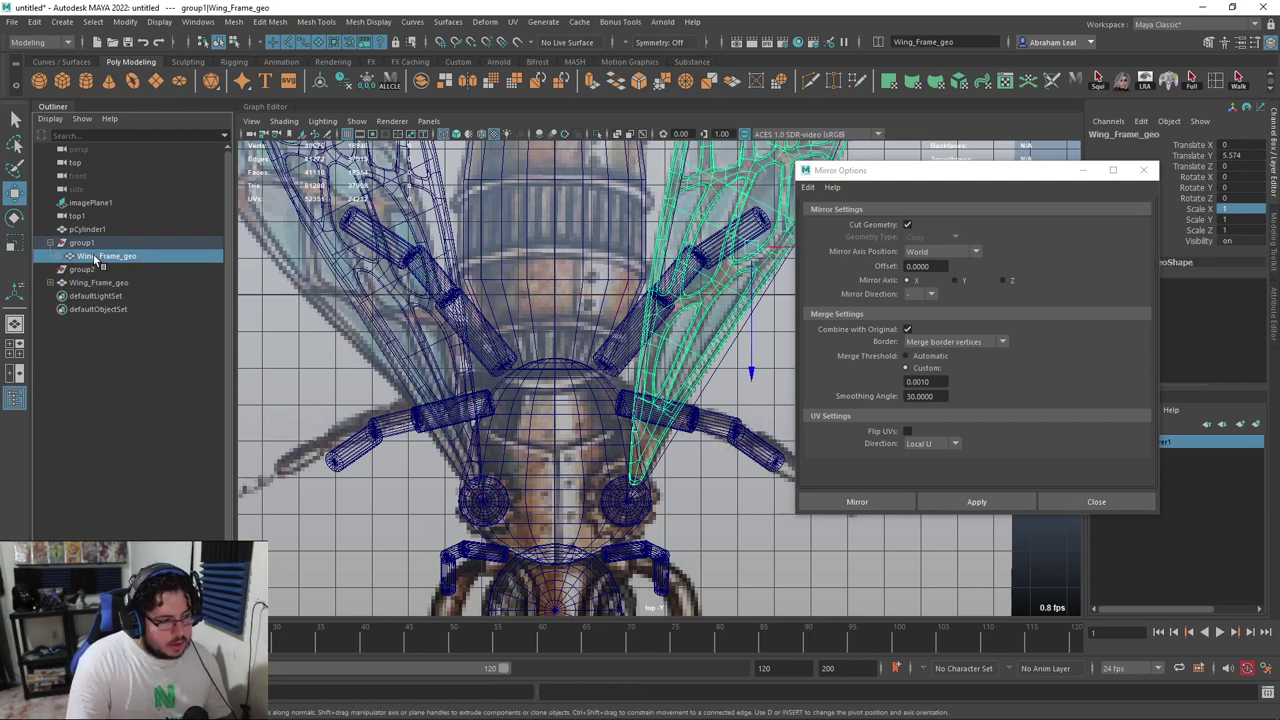
key(shift+p)
drag(91, 258, 94, 249)
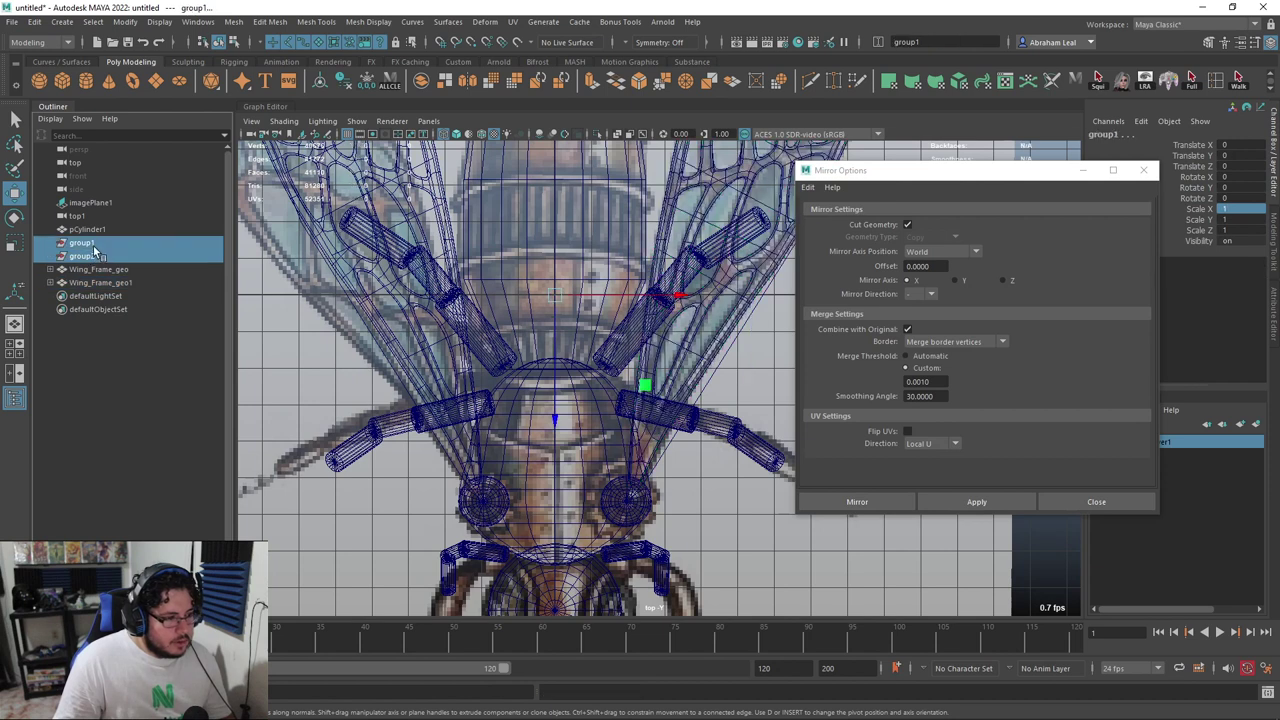
key(Delete)
key(6)
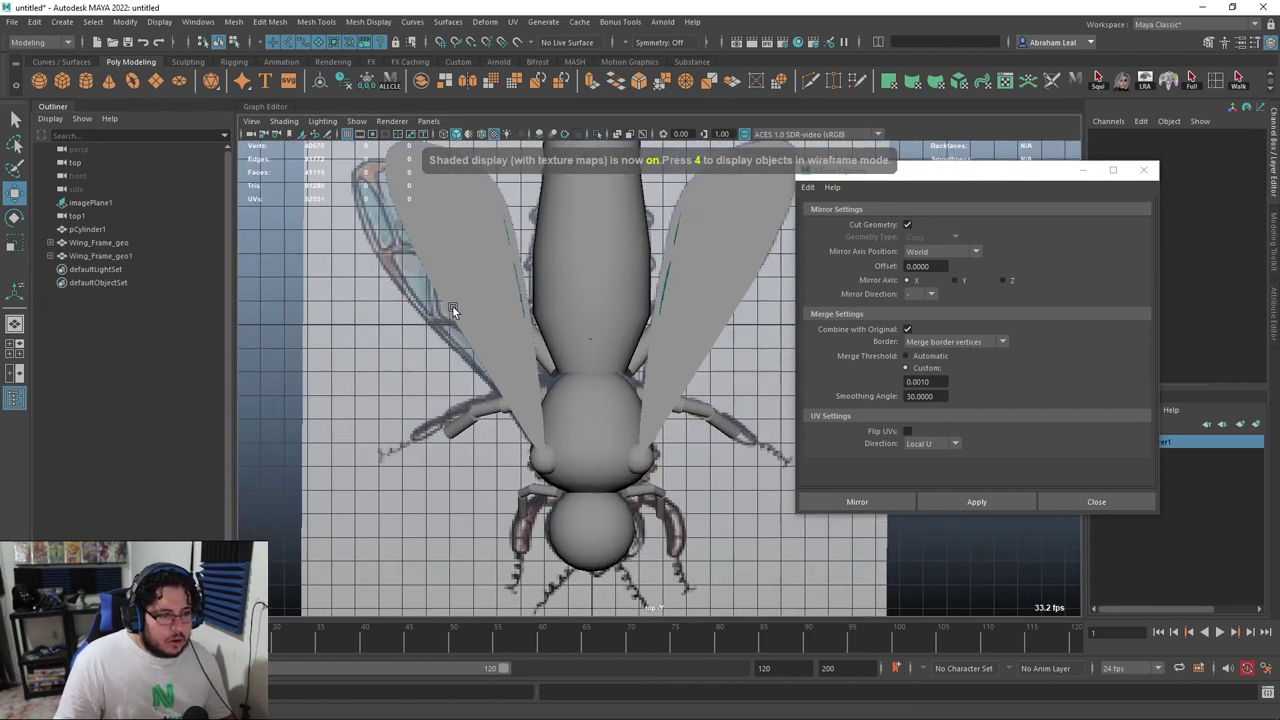
alt+middle_drag(400, 306, 442, 386)
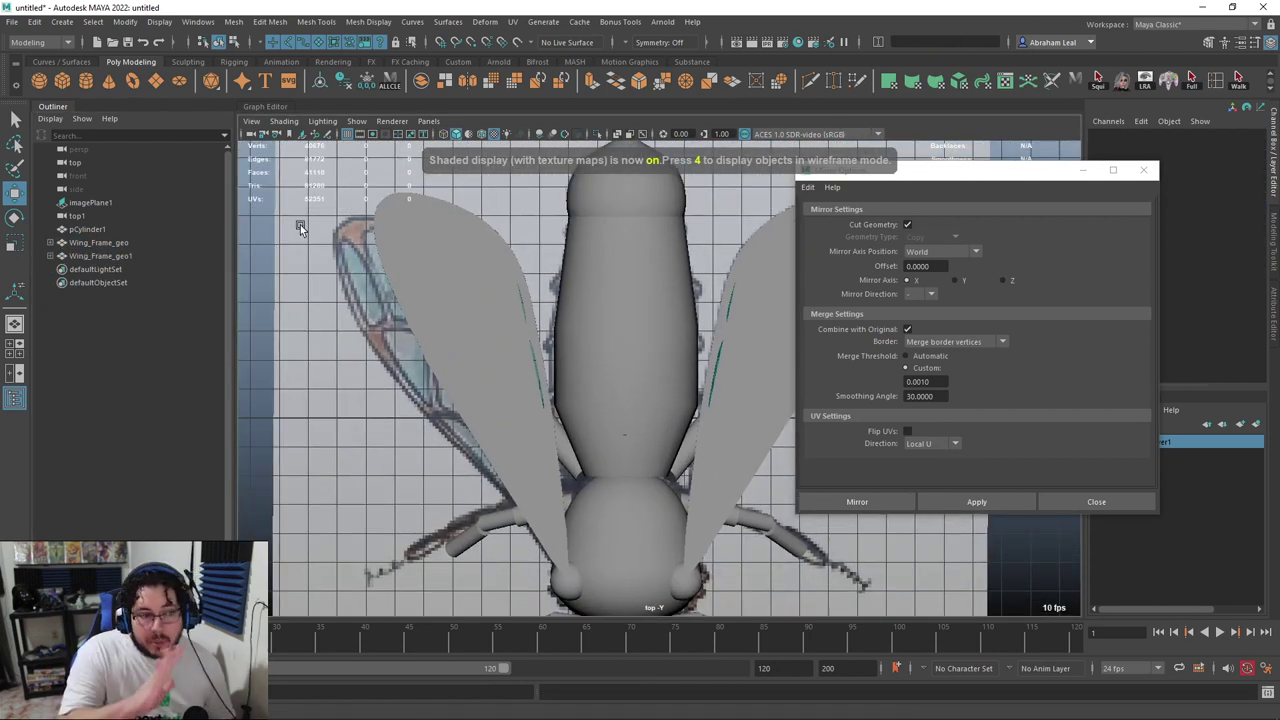
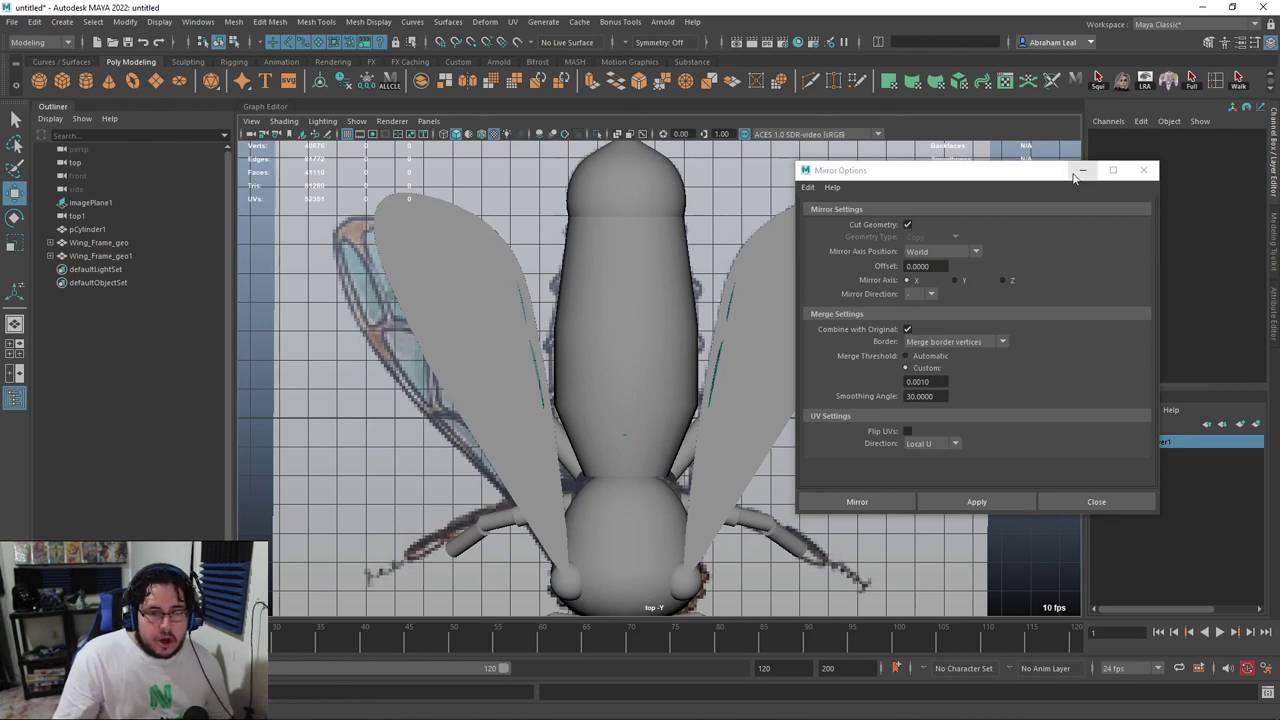
Close the mirror options and hide layer1 containing the bee's body geometry
click(1144, 170)
scroll(707, 289, up, 2)
scroll(512, 337, down, 4)
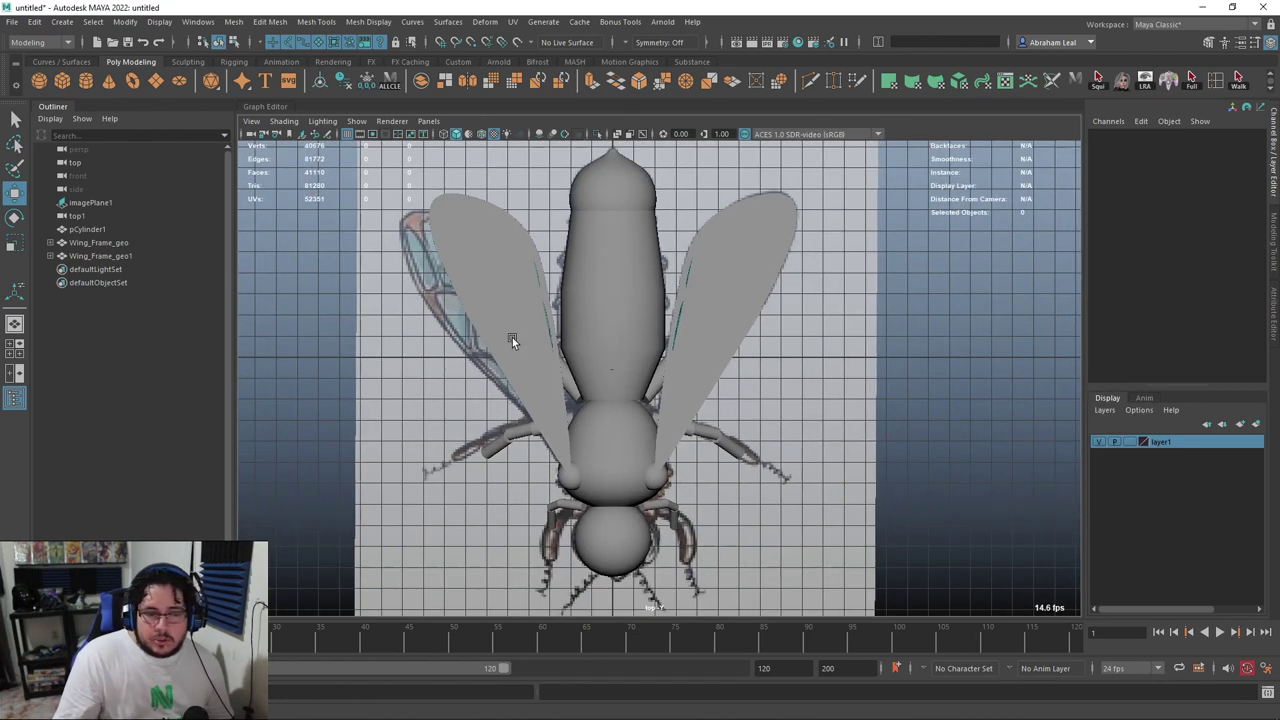
click(1097, 442)
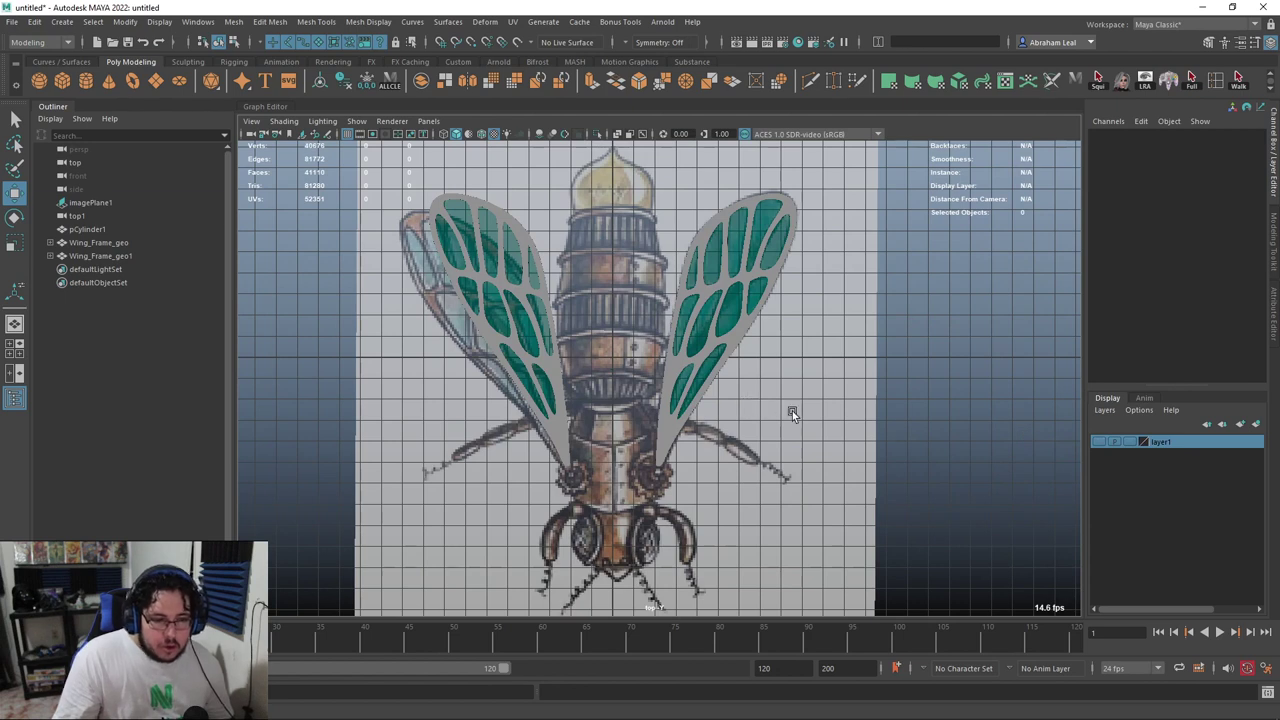
Examine the yellow bulb at the abdomen's tip in the reference image
click(792, 411)
scroll(698, 378, up, 3)
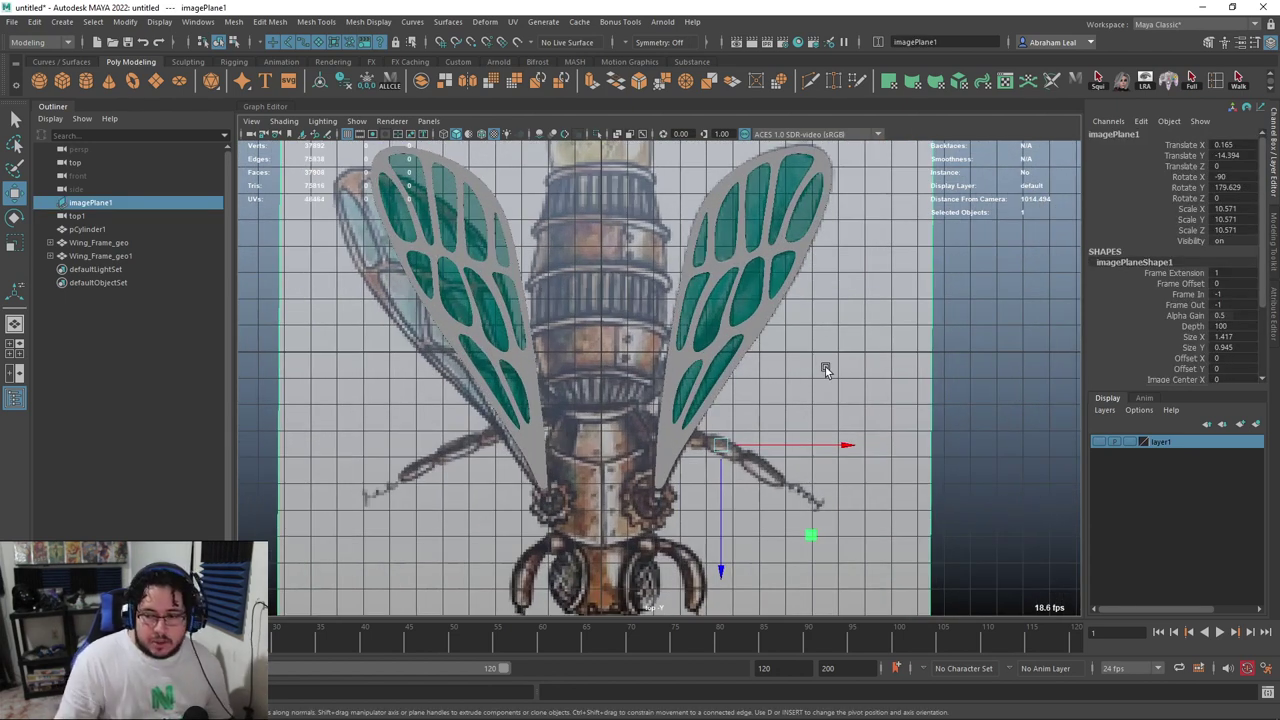
scroll(650, 367, down, 2)
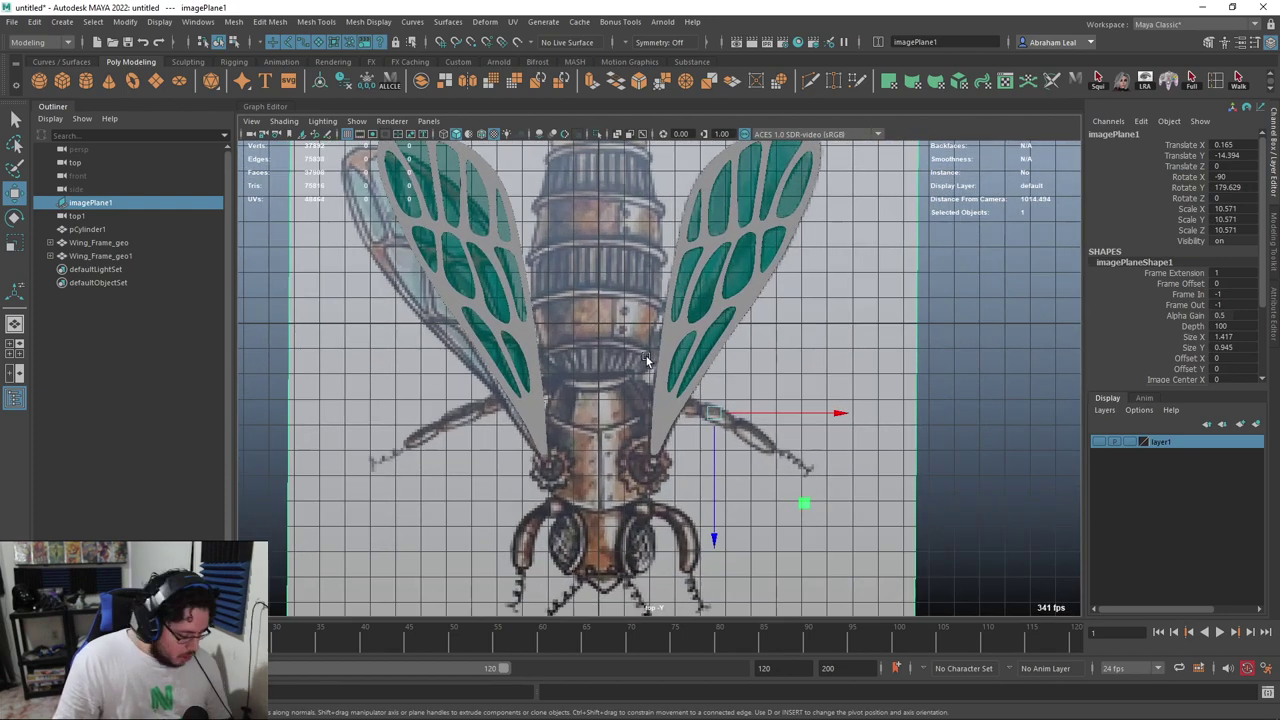
alt+middle_drag(760, 348, 772, 404)
alt+right_drag(772, 400, 838, 352)
alt+middle_drag(782, 318, 823, 420)
alt+right_drag(823, 420, 690, 375)
scroll(699, 417, up, 5)
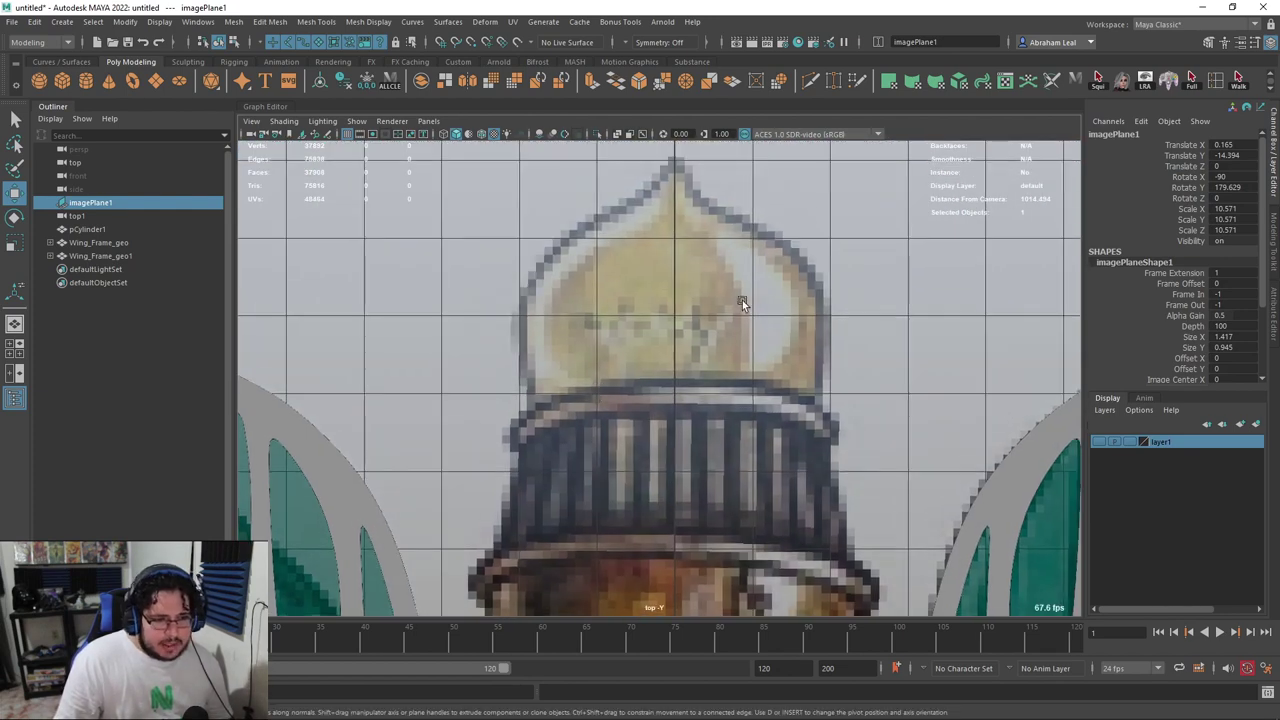
alt+middle_drag(705, 323, 638, 350)
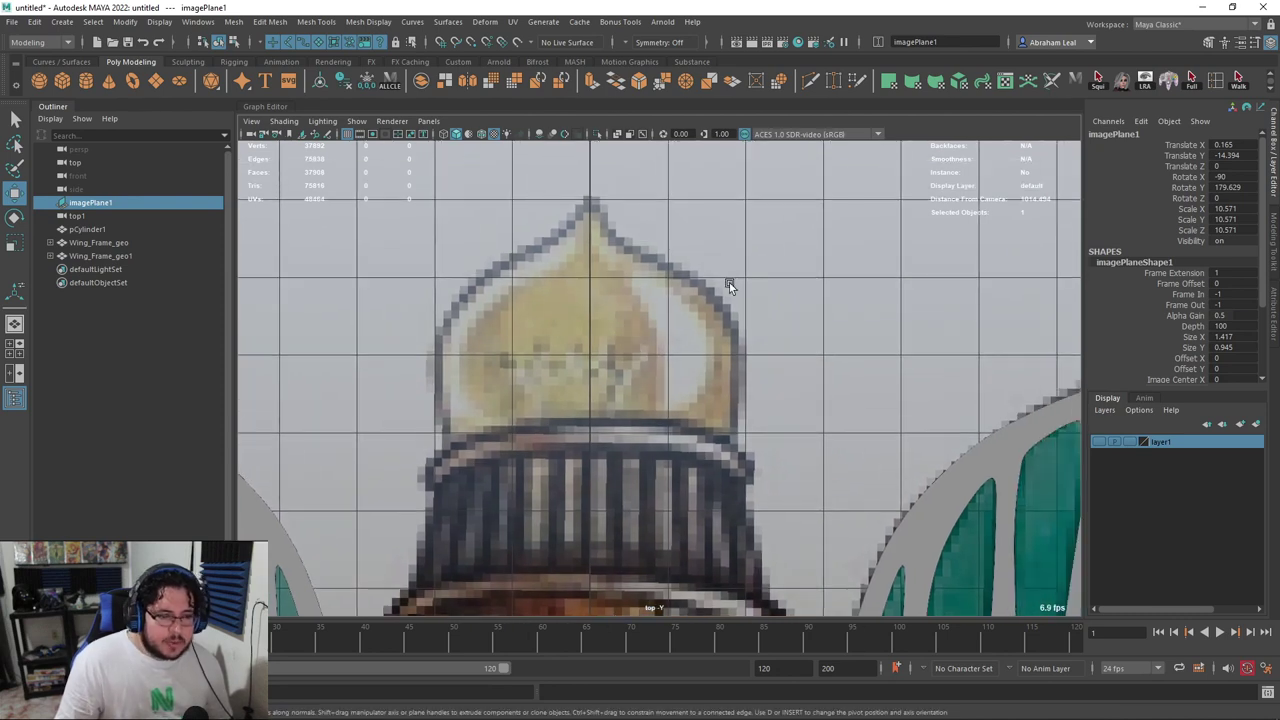
alt+middle_drag(664, 335, 696, 376)
alt+right_drag(628, 346, 593, 308)
alt+middle_drag(593, 308, 619, 297)
scroll(619, 295, up, 3)
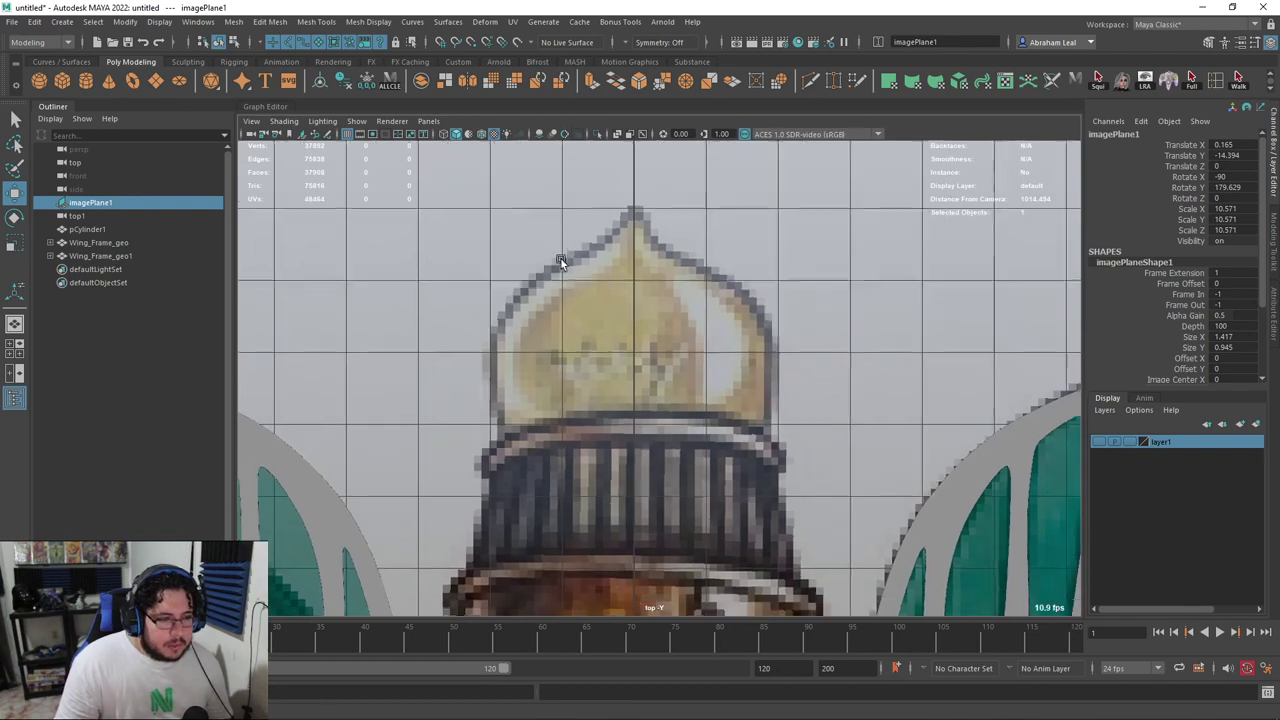
click(189, 62)
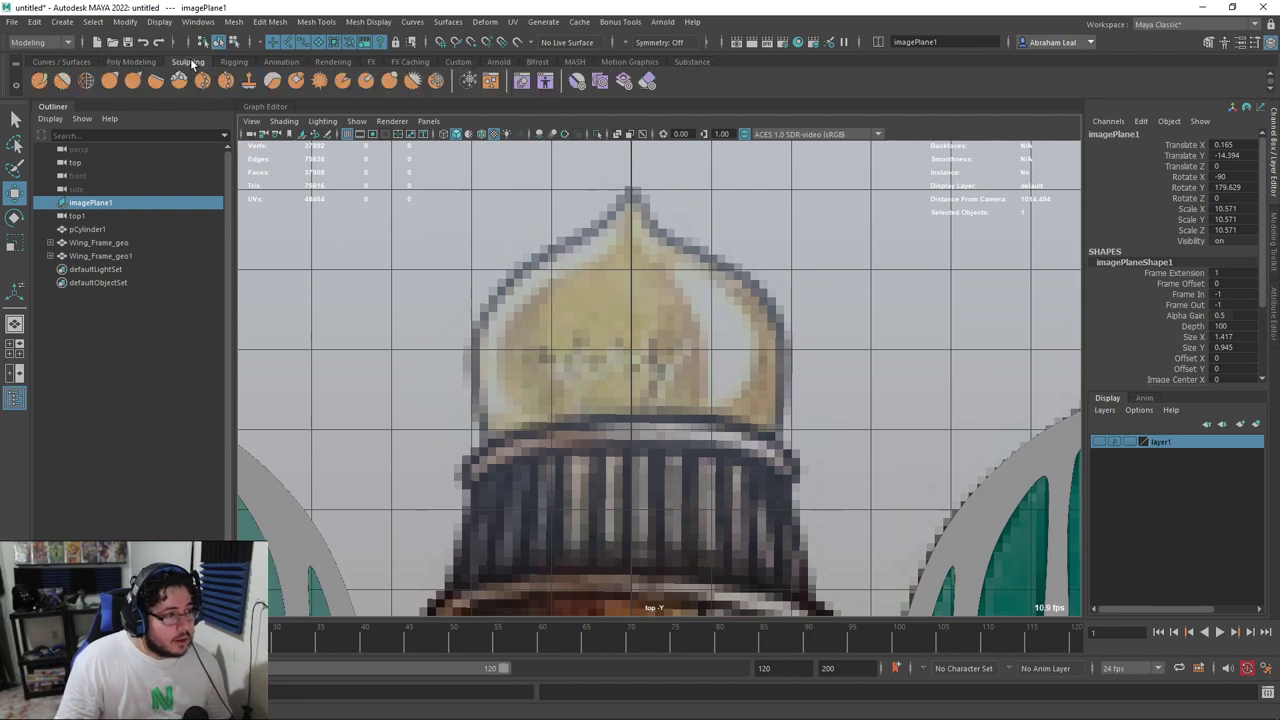
click(280, 62)
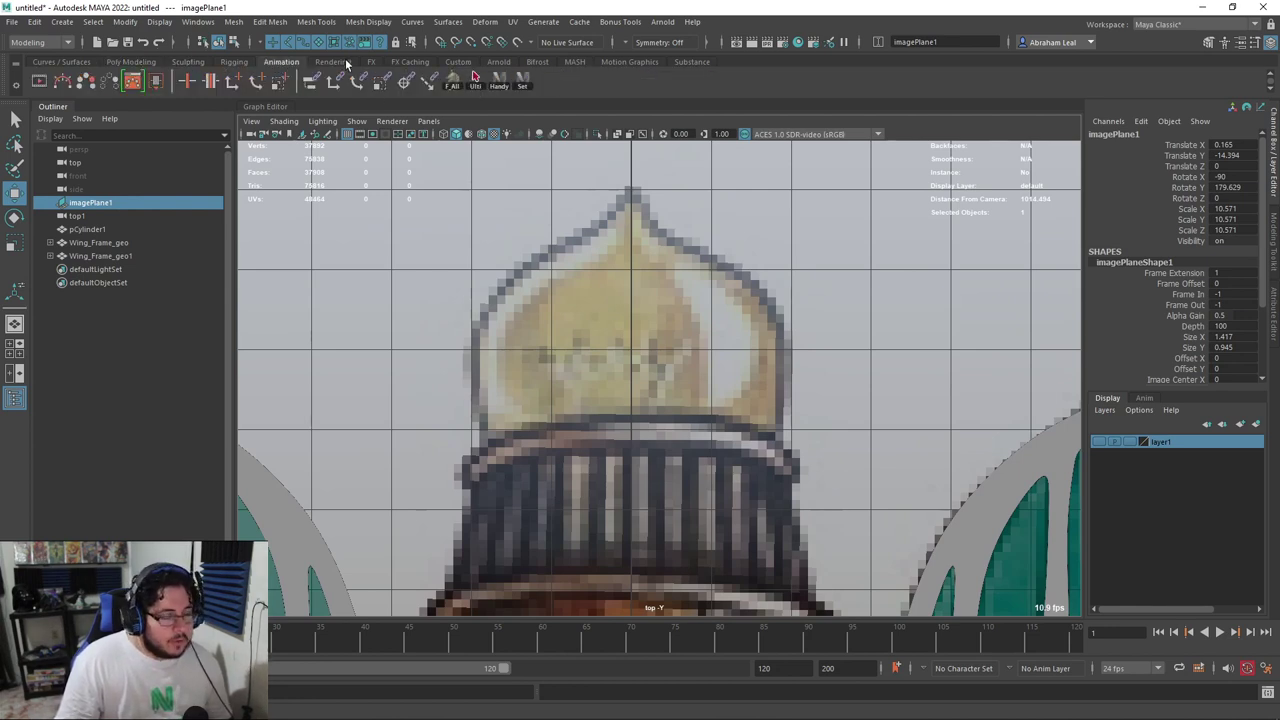
scroll(651, 375, down, 5)
scroll(672, 379, up, 2)
scroll(672, 379, up, 3)
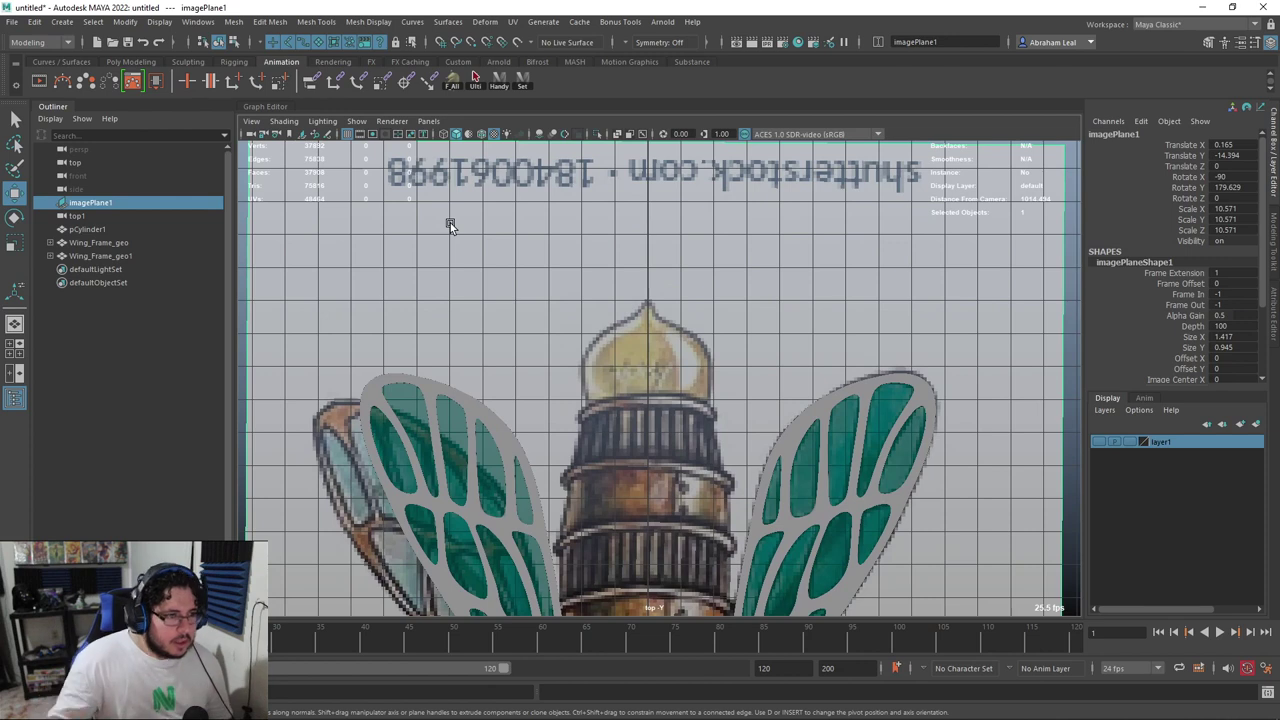
Try tracing half of the yellow bulb's outline with the EP Curve tool from the tip past the collar, and delete the curve
click(61, 61)
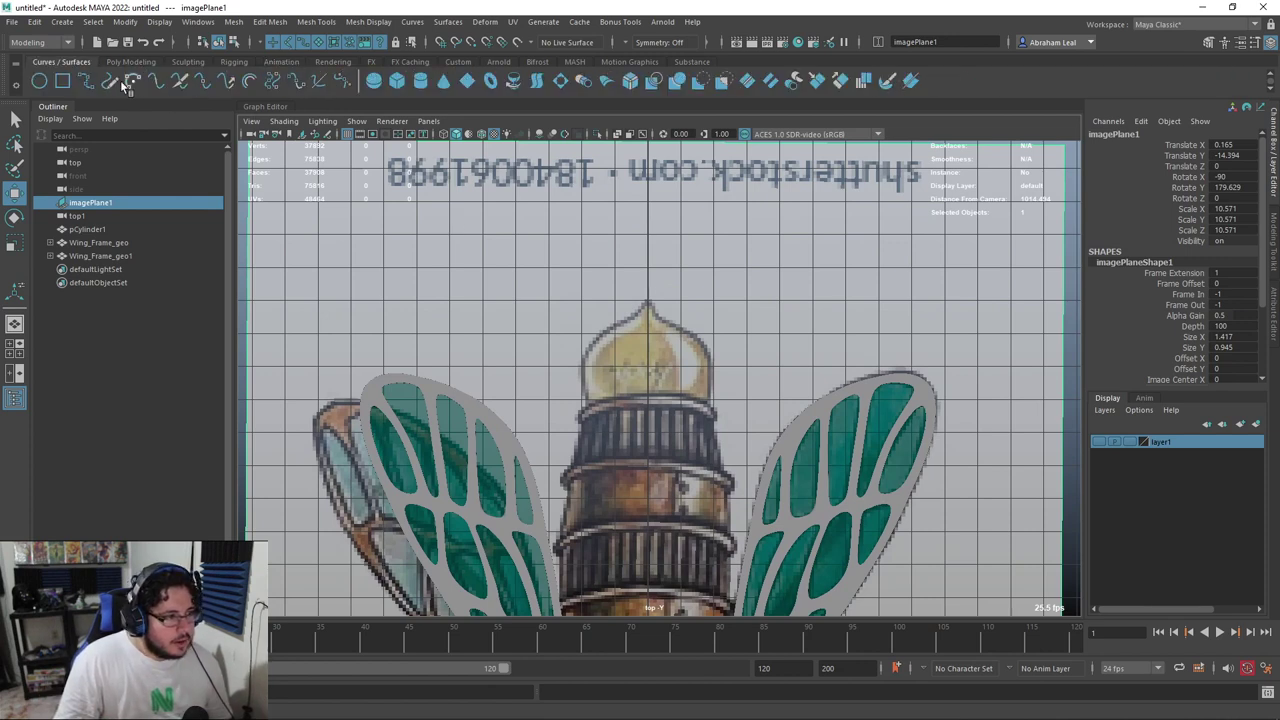
click(91, 86)
scroll(588, 243, up, 8)
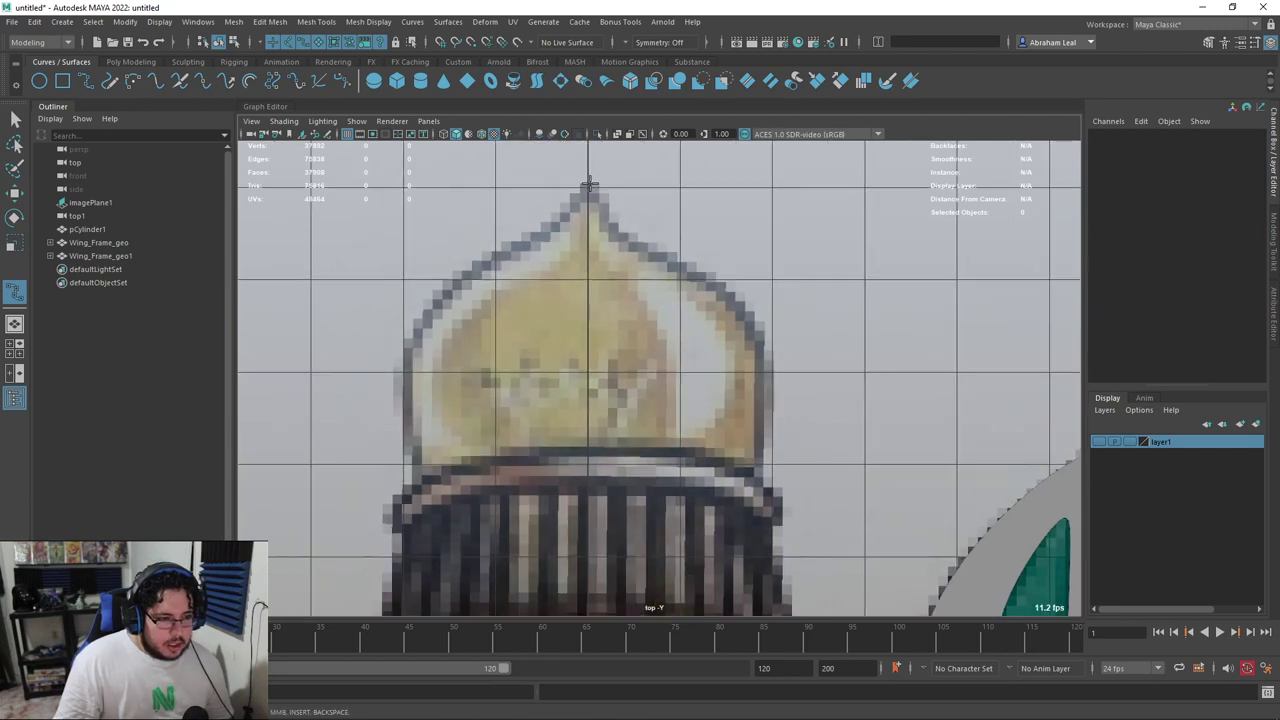
click(589, 185)
click(601, 208)
click(703, 281)
click(748, 318)
click(763, 380)
click(760, 477)
click(724, 530)
alt+middle_drag(724, 530, 746, 440)
click(711, 482)
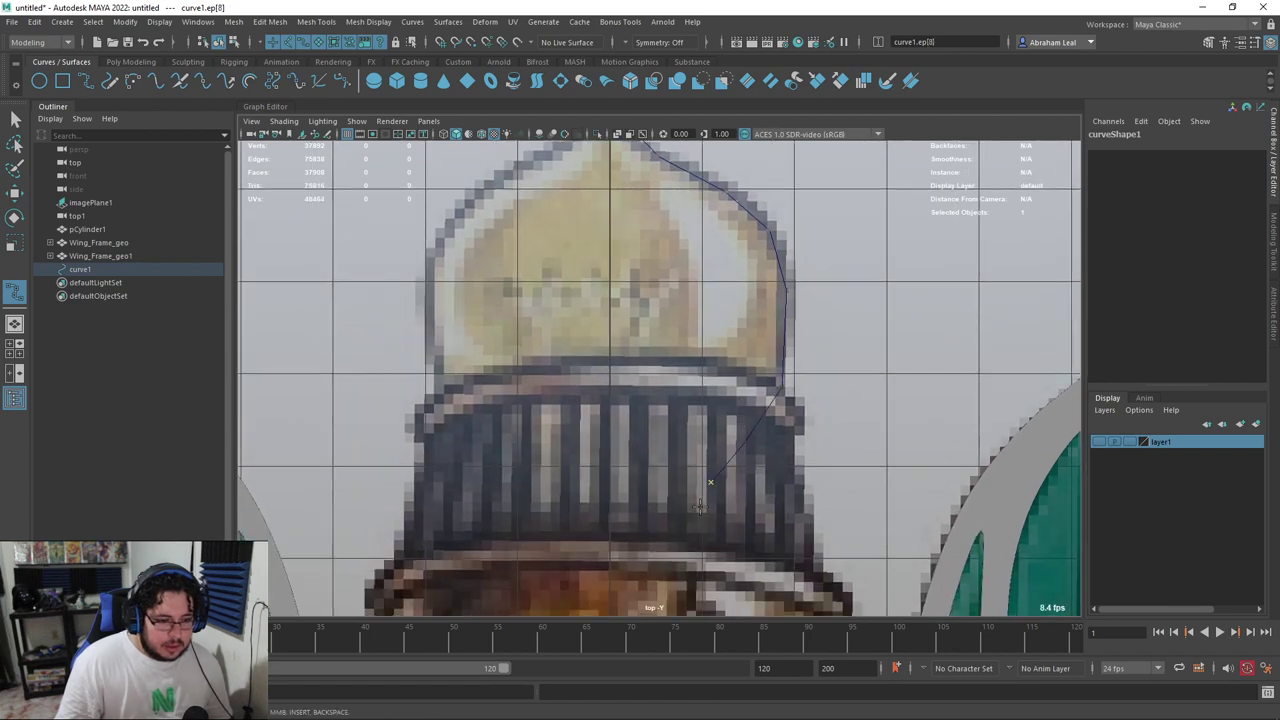
key(Return)
alt+middle_drag(669, 425, 659, 508)
key(Delete)
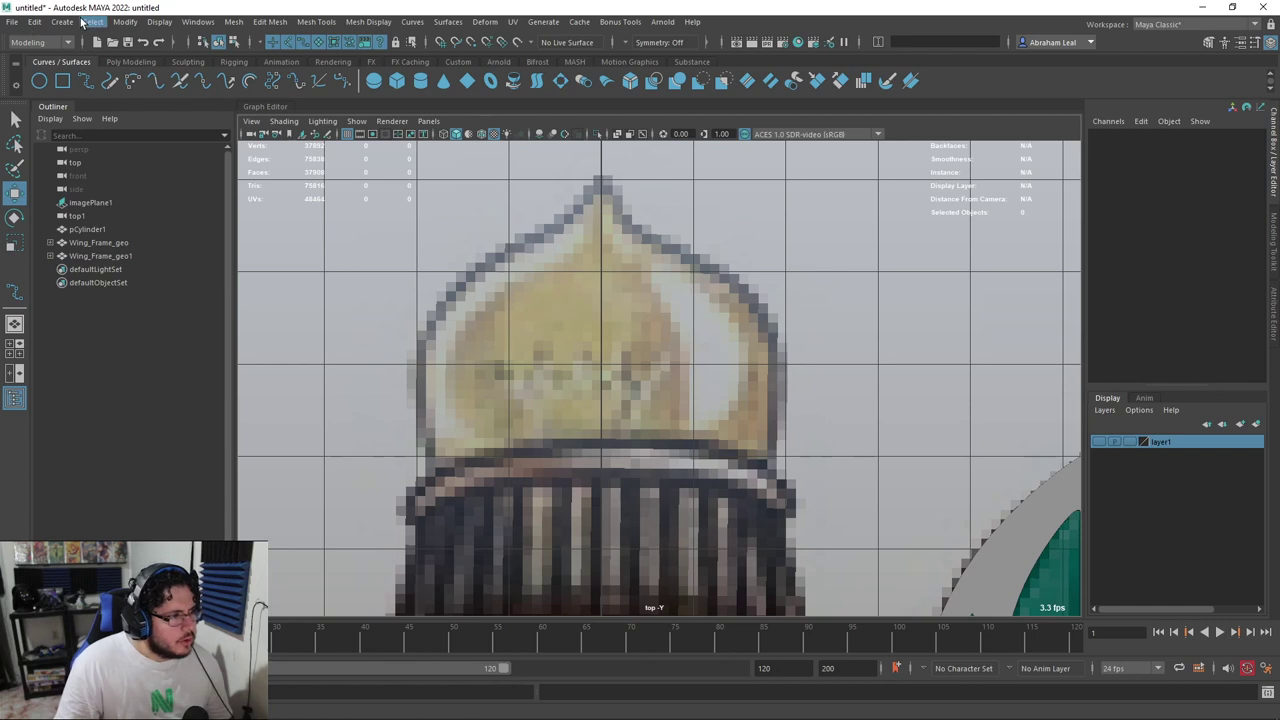
Try retracing the bulb's half outline with a new EP curve ending at the metal collar, and delete it again
click(62, 21)
mouse_move(118, 118)
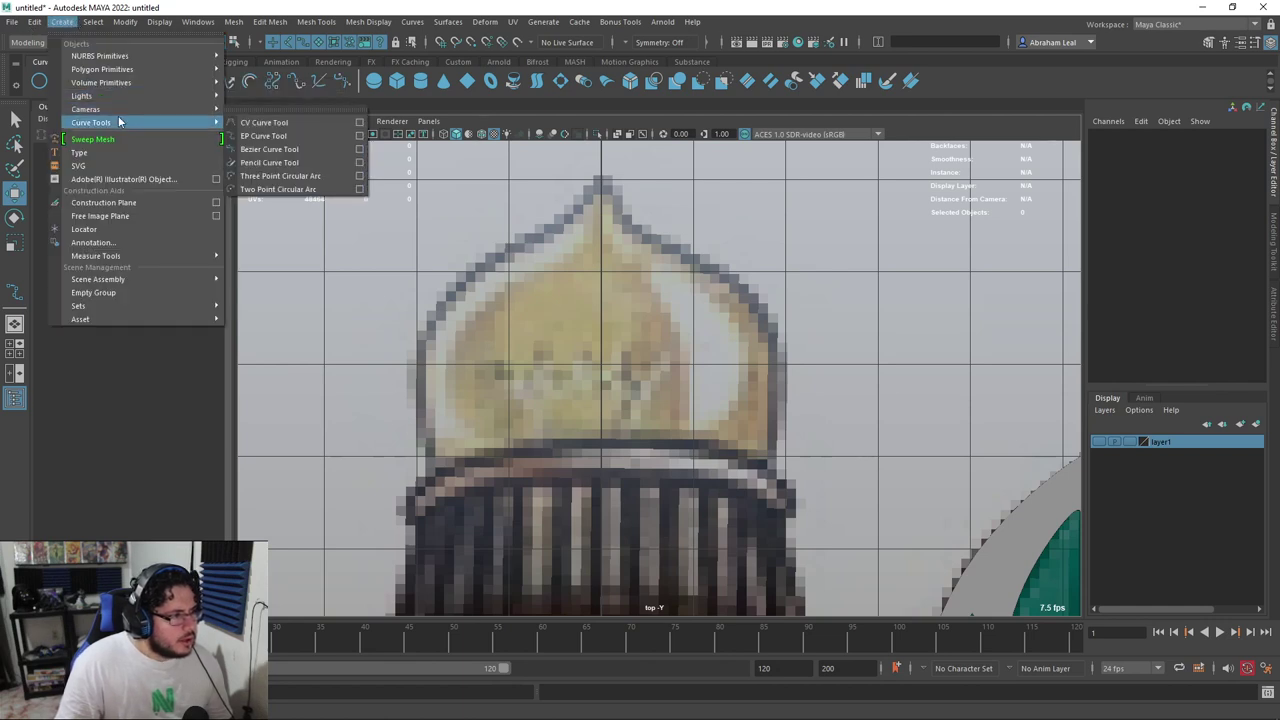
click(343, 136)
click(602, 184)
click(636, 232)
click(678, 256)
click(730, 283)
click(769, 372)
click(771, 403)
key(3)
click(770, 455)
key(w)
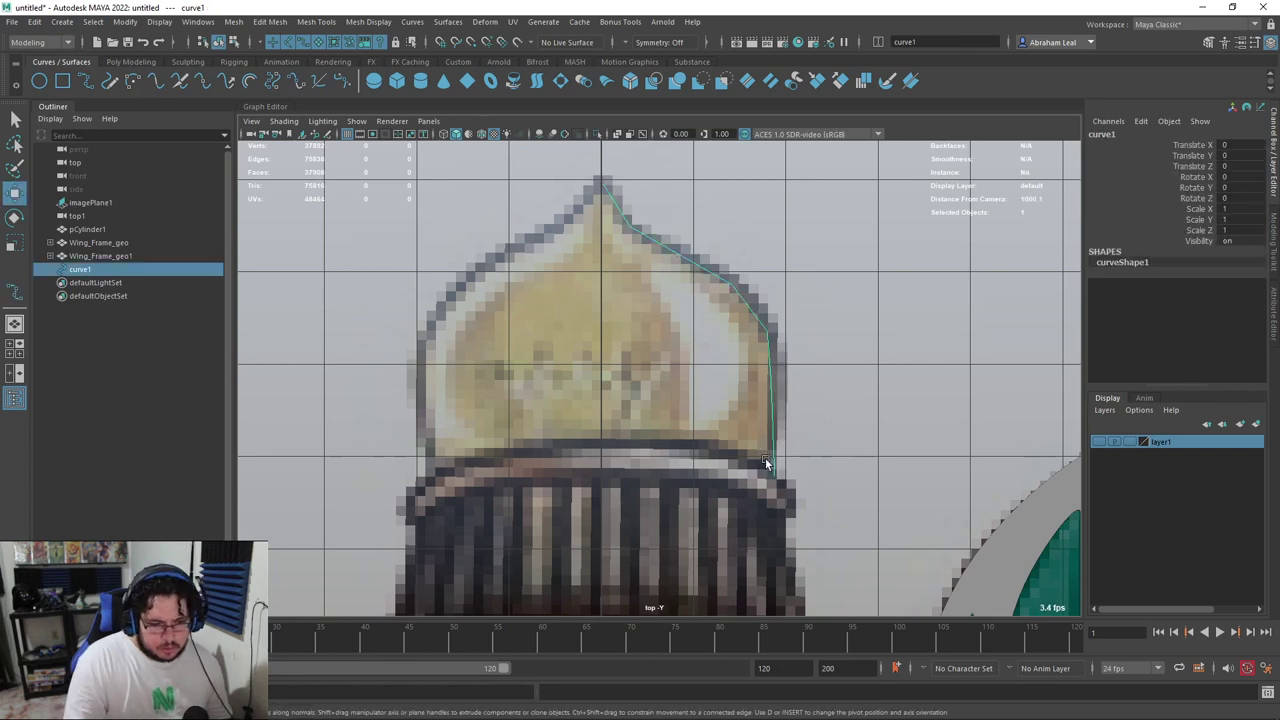
key(Delete)
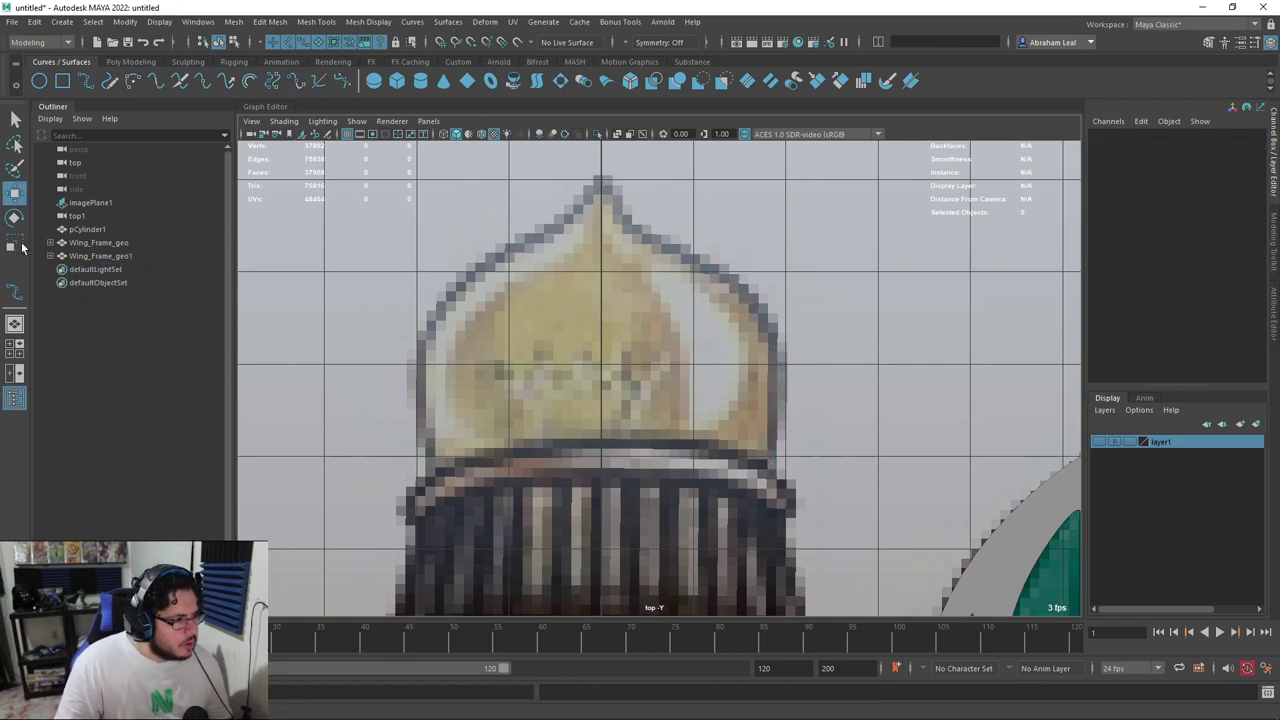
Reset the EP Curve tool for smooth curves and trace half of the bulb's outline from its tip down into the ribbed collar
double_click(16, 293)
click(509, 84)
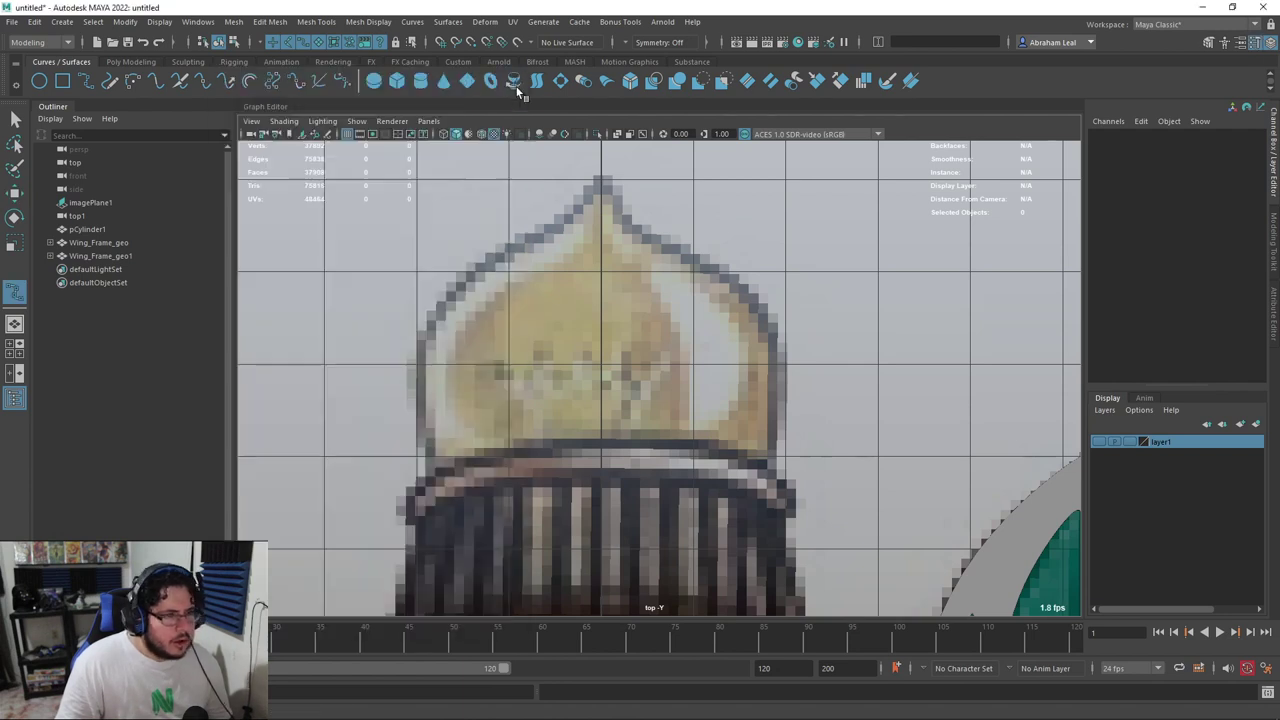
click(604, 186)
click(632, 236)
click(670, 258)
click(726, 286)
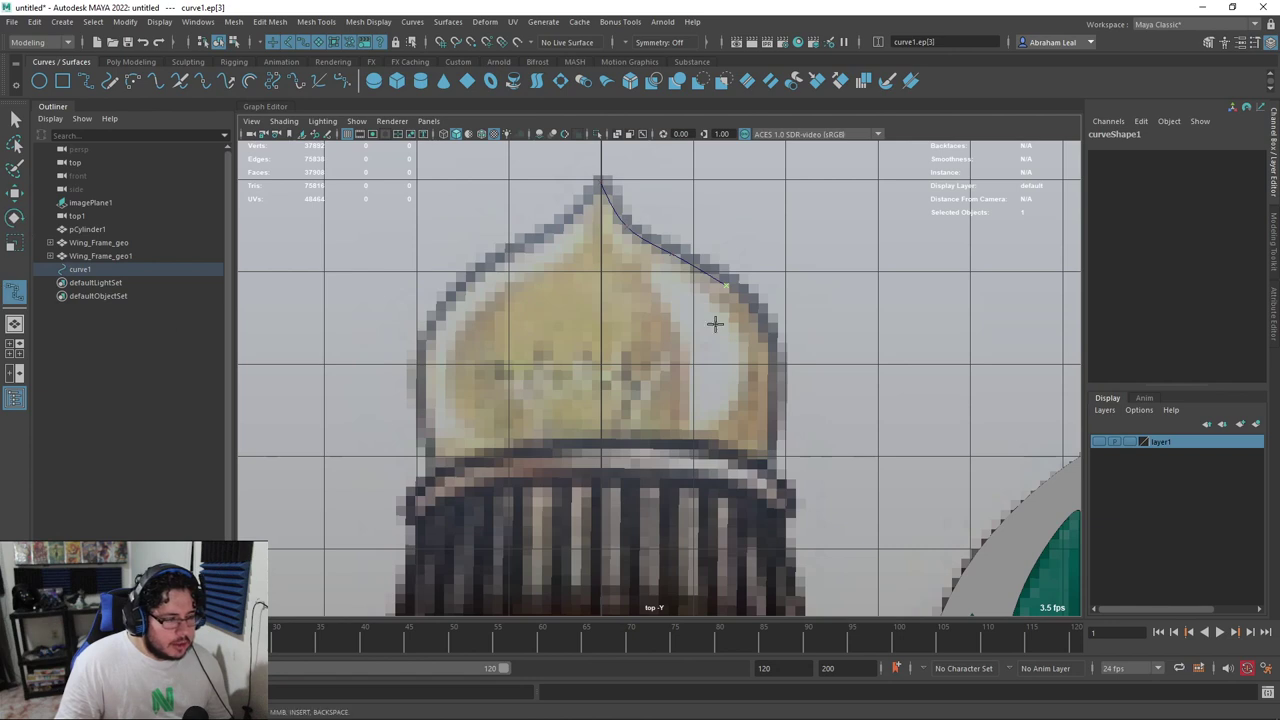
click(772, 327)
click(772, 410)
click(750, 491)
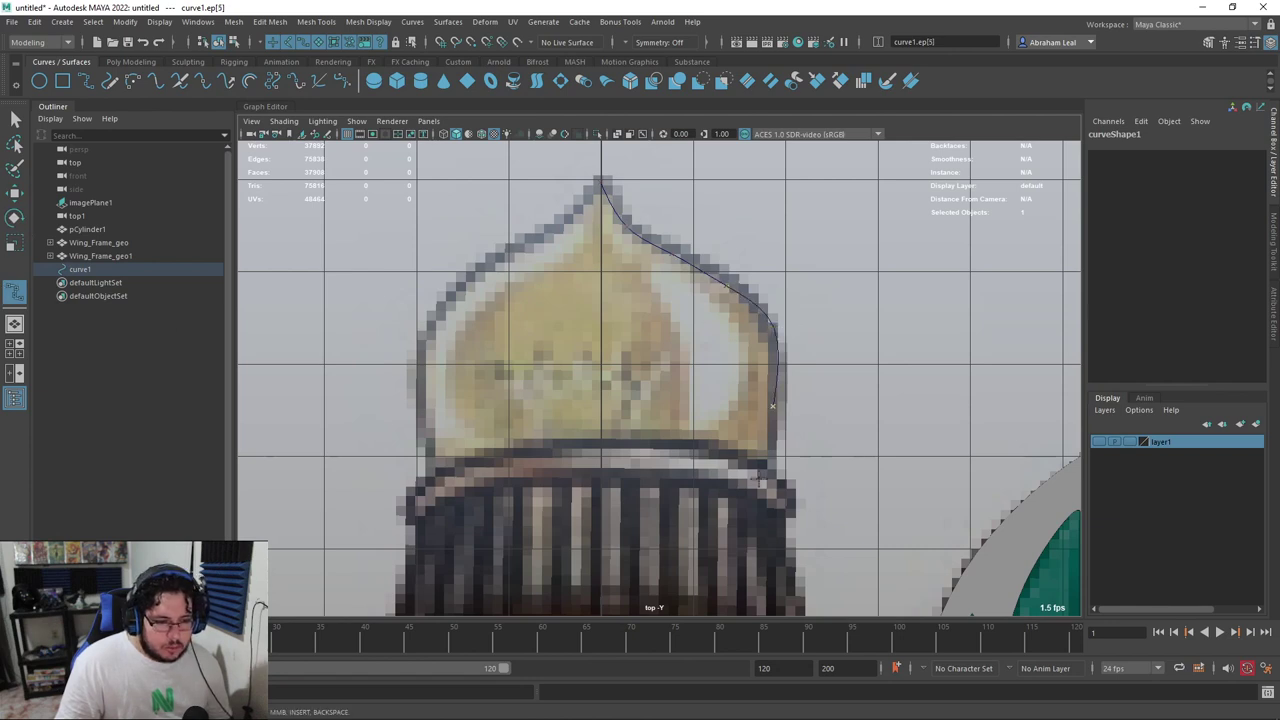
click(720, 545)
key(w)
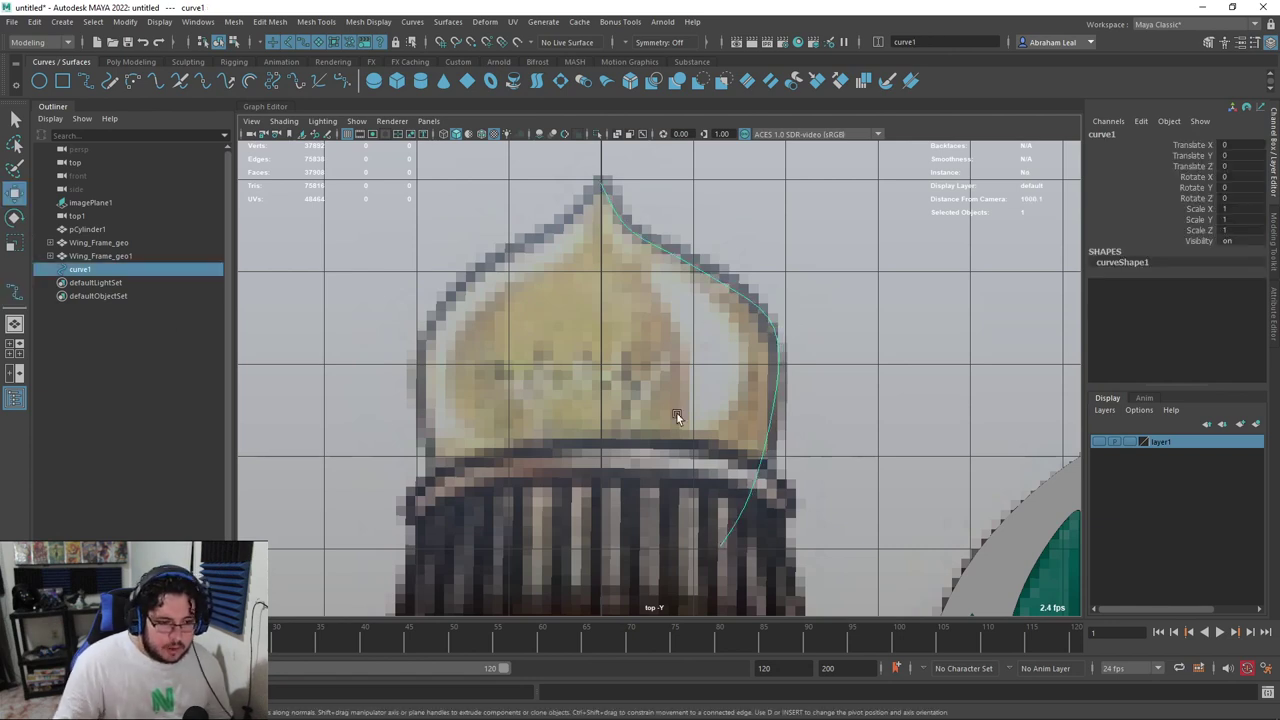
Reshape the curve's lower and side control vertices to follow the bulb's outline in the reference image
right_drag(684, 261, 625, 261)
drag(758, 264, 728, 277)
drag(826, 309, 768, 344)
drag(772, 469, 692, 586)
drag(738, 523, 760, 531)
drag(794, 372, 758, 432)
drag(775, 405, 782, 410)
drag(802, 290, 755, 350)
drag(787, 320, 782, 323)
Adjust the control vertices near the bulb's tip and snap the end vertex to the grid's centre line
drag(696, 226, 644, 273)
click(608, 189)
click(602, 187)
right_drag(600, 187, 530, 187)
drag(606, 162, 577, 194)
key(x)
drag(663, 182, 600, 187)
Return the bulb curve to object mode and frame it in the perspective view
right_drag(742, 190, 785, 160)
click(694, 254)
key(space)
drag(694, 256, 485, 294)
key(space)
click(603, 261)
alt+drag(603, 263, 610, 314)
key(f)
scroll(716, 278, down, 5)
alt+drag(716, 278, 688, 335)
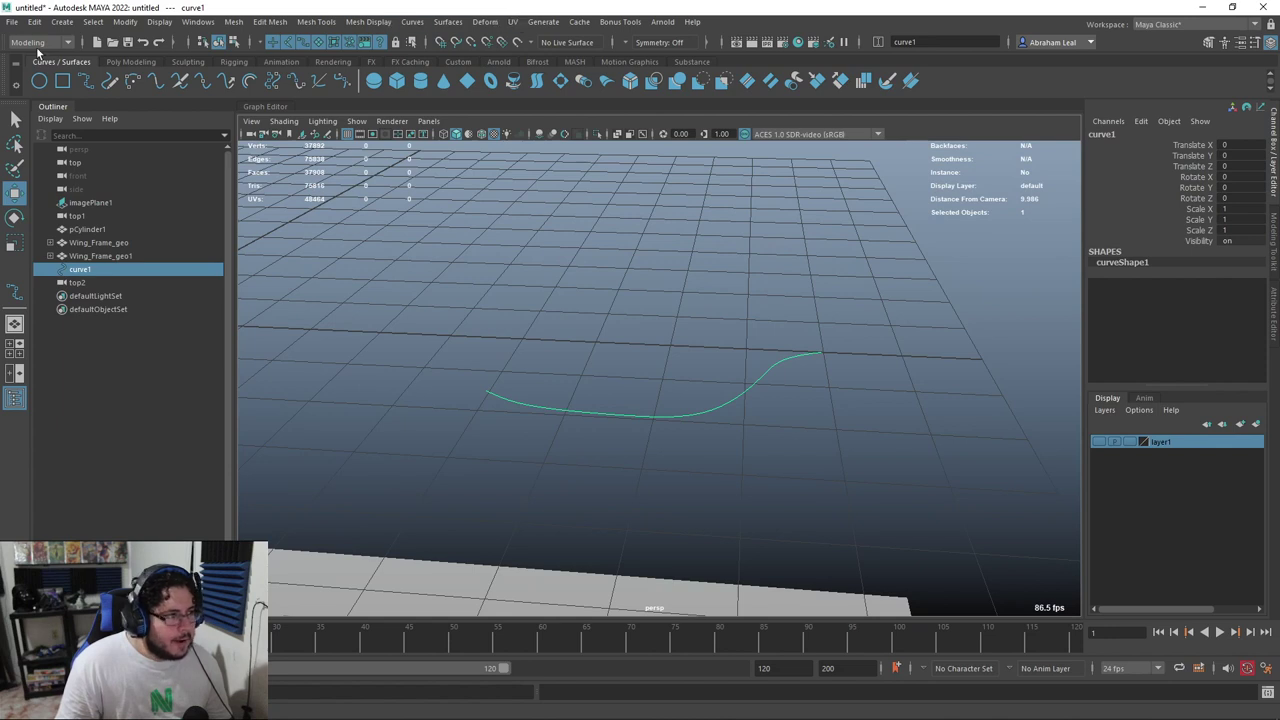
Open the Revolve options for the bulb curve and set the axis preset to Z
click(448, 22)
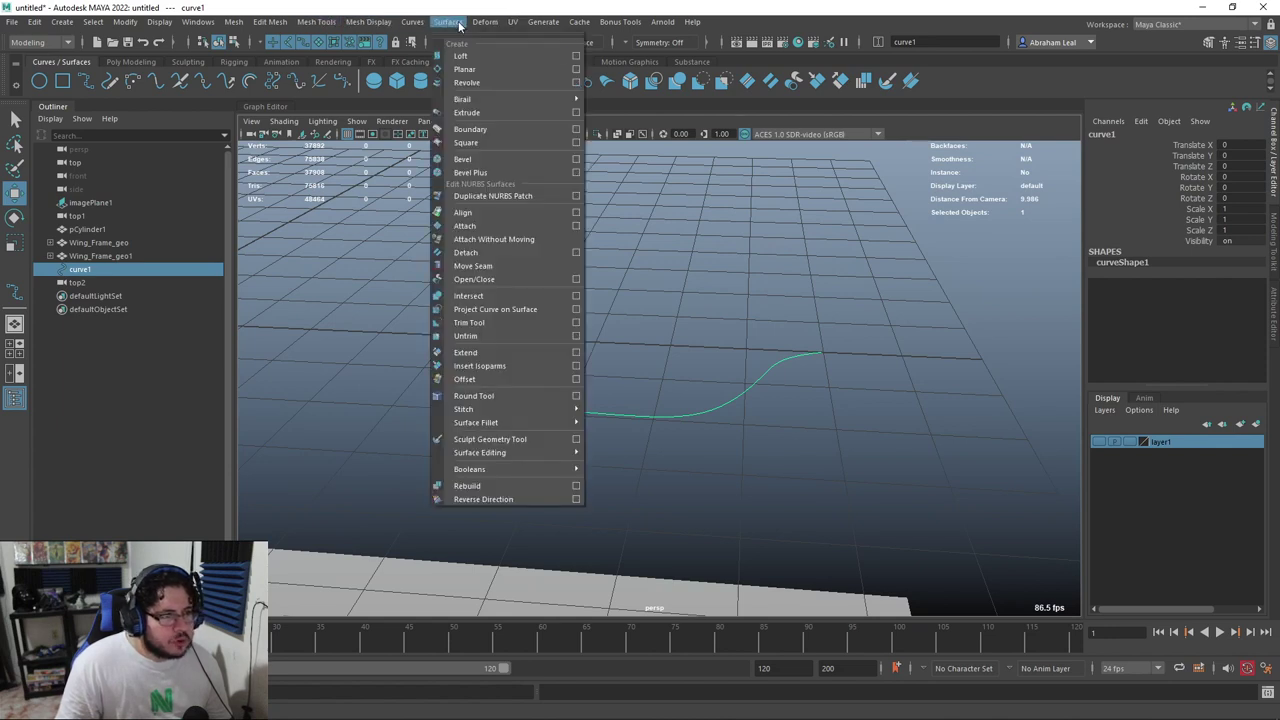
click(575, 84)
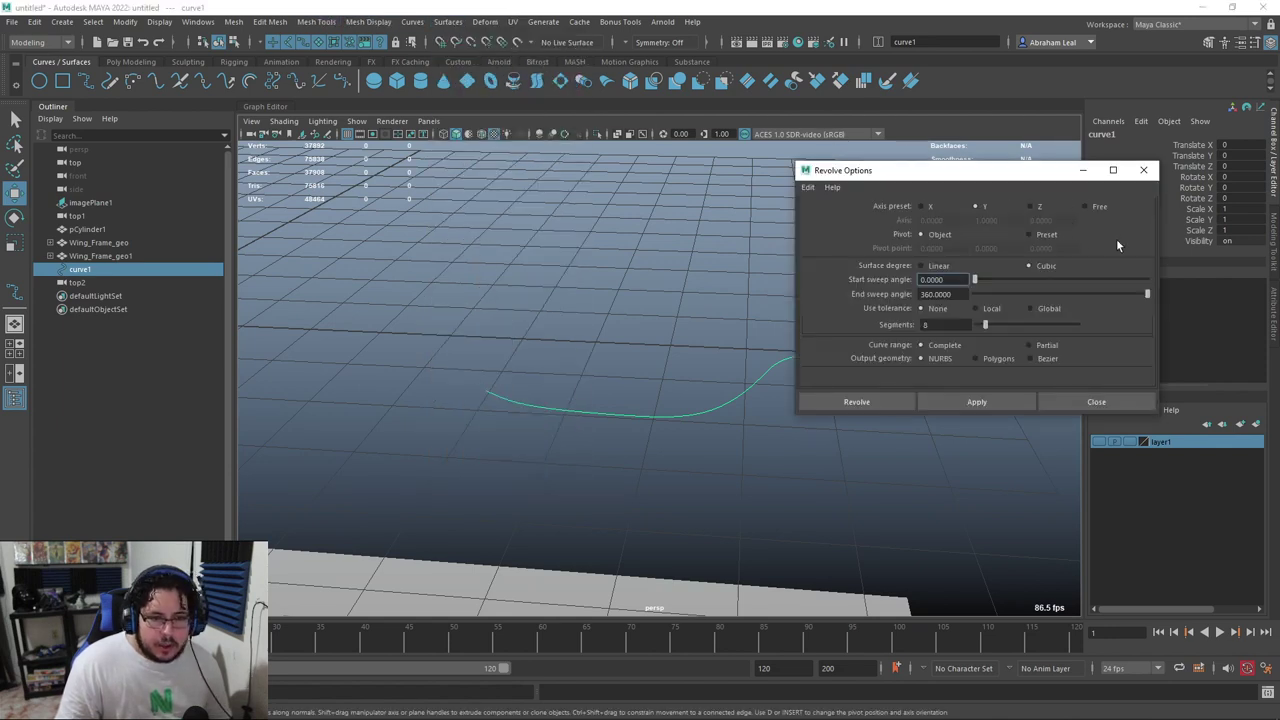
alt+middle_drag(681, 297, 581, 298)
click(1036, 207)
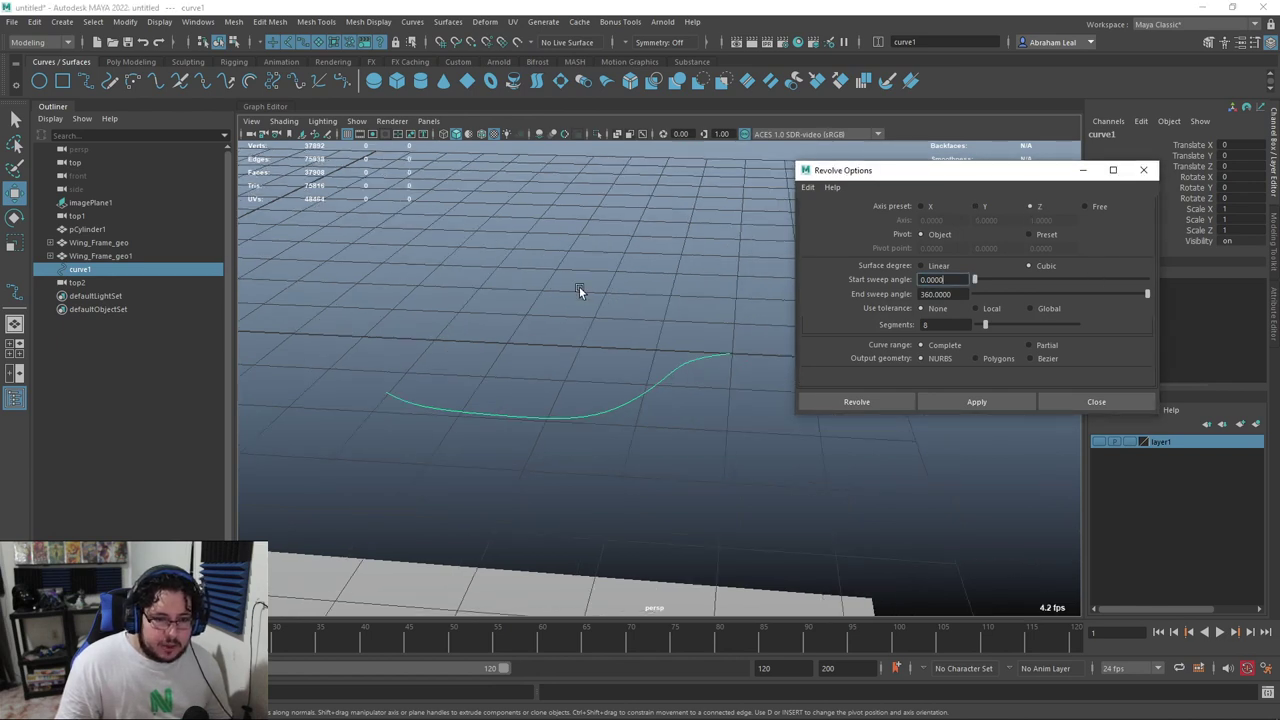
alt+drag(668, 185, 639, 203)
alt+drag(587, 253, 602, 267)
alt+middle_drag(715, 320, 600, 315)
alt+drag(600, 315, 645, 358)
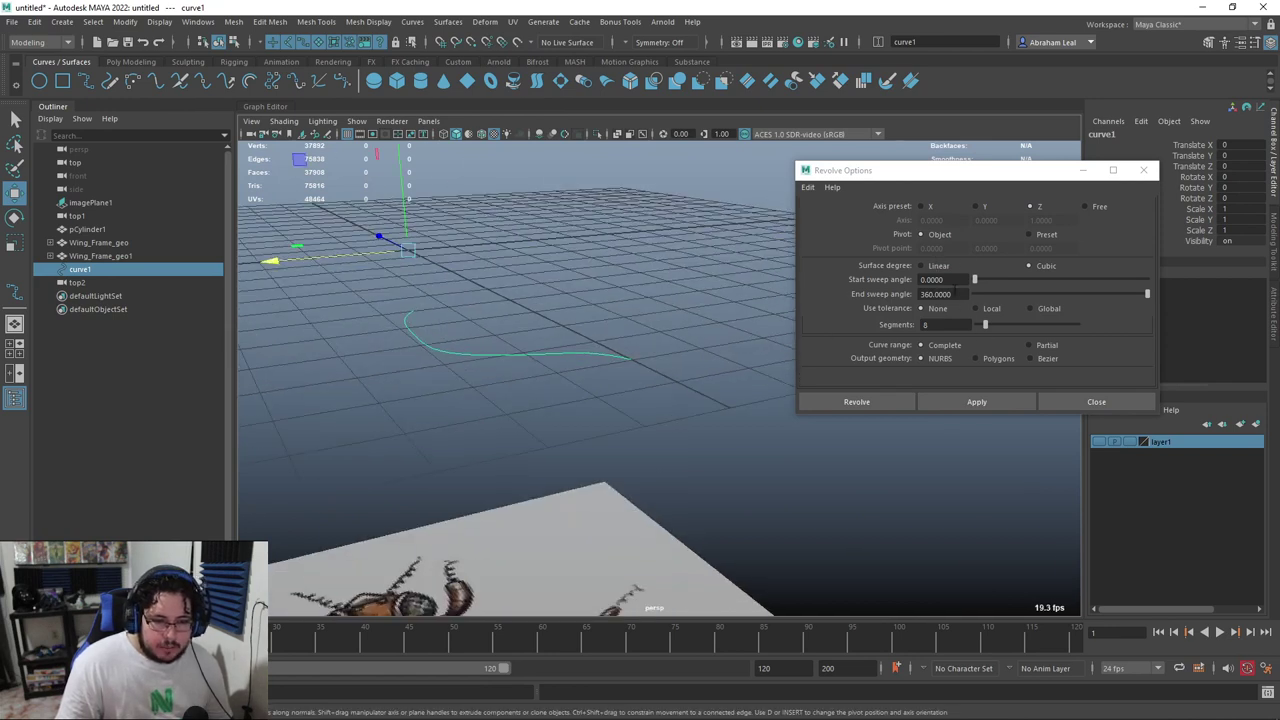
Set the Revolve output to polygon quads with General tessellation, using Per span # of iso params for both U and V
click(991, 358)
scroll(1005, 347, down, 5)
click(1031, 264)
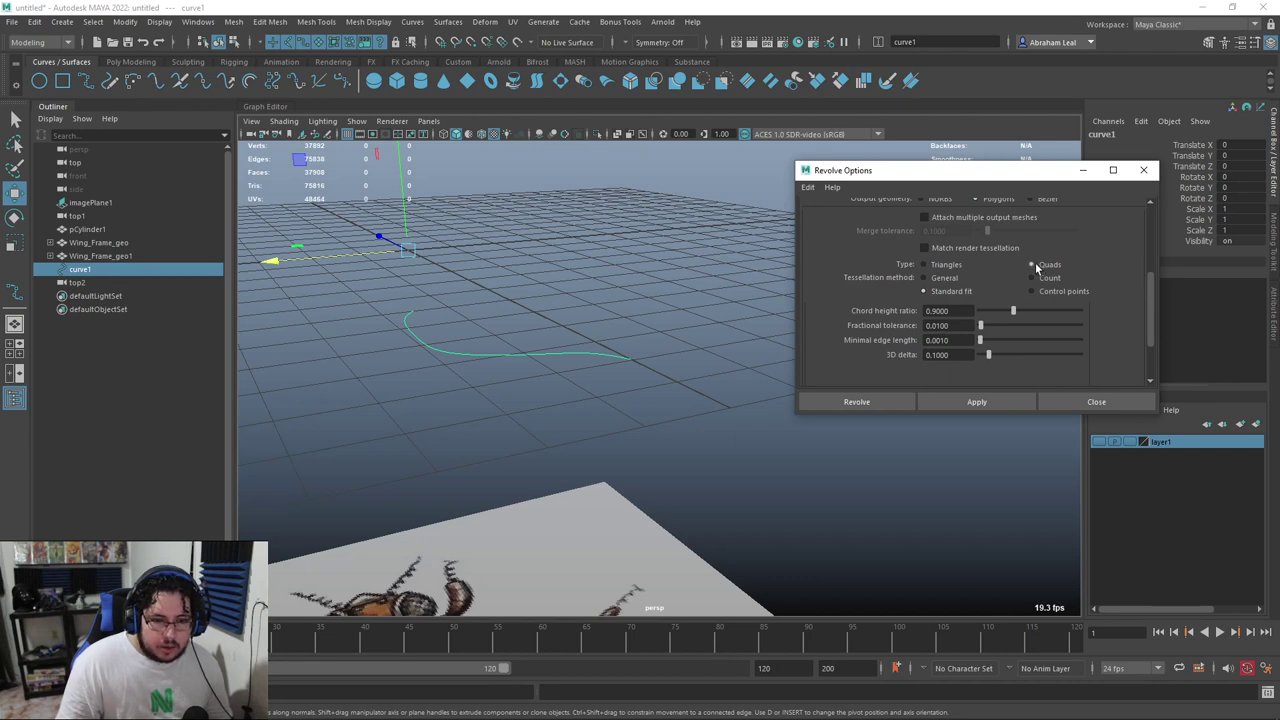
click(923, 277)
click(968, 333)
click(970, 320)
click(957, 358)
click(957, 349)
click(947, 390)
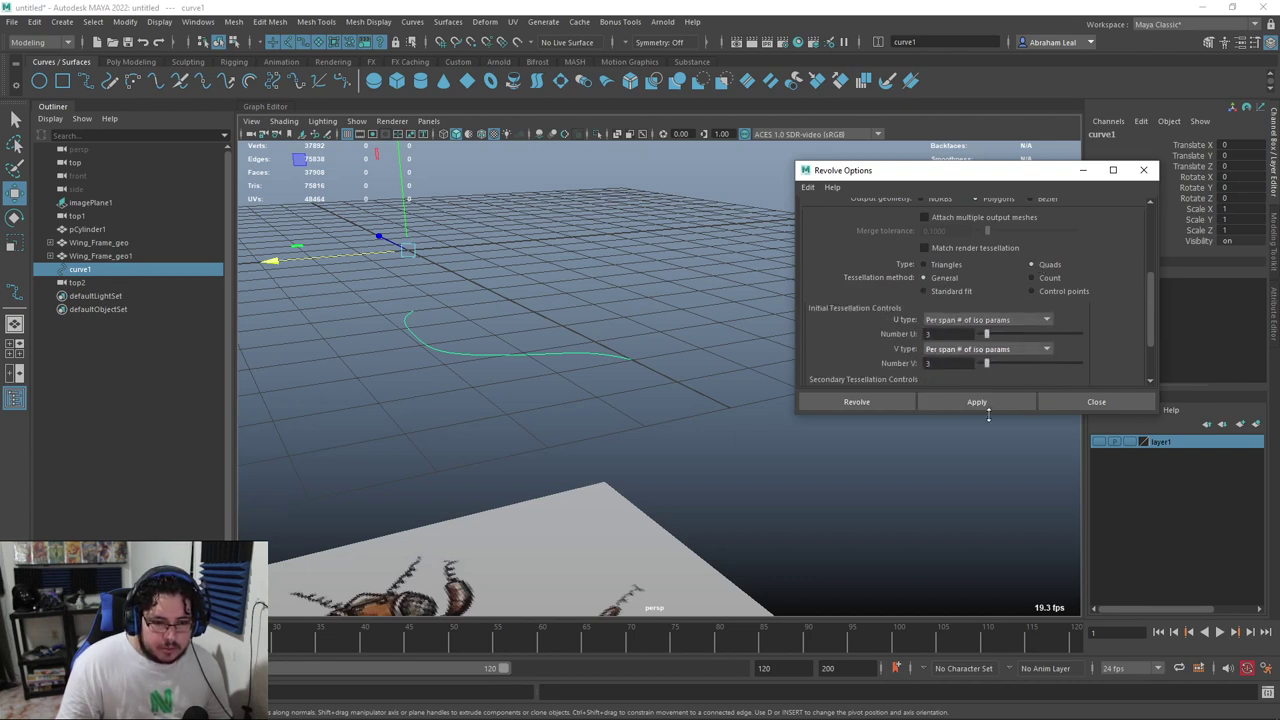
Revolve the curve into the bulb mesh and select the resulting surface
click(977, 401)
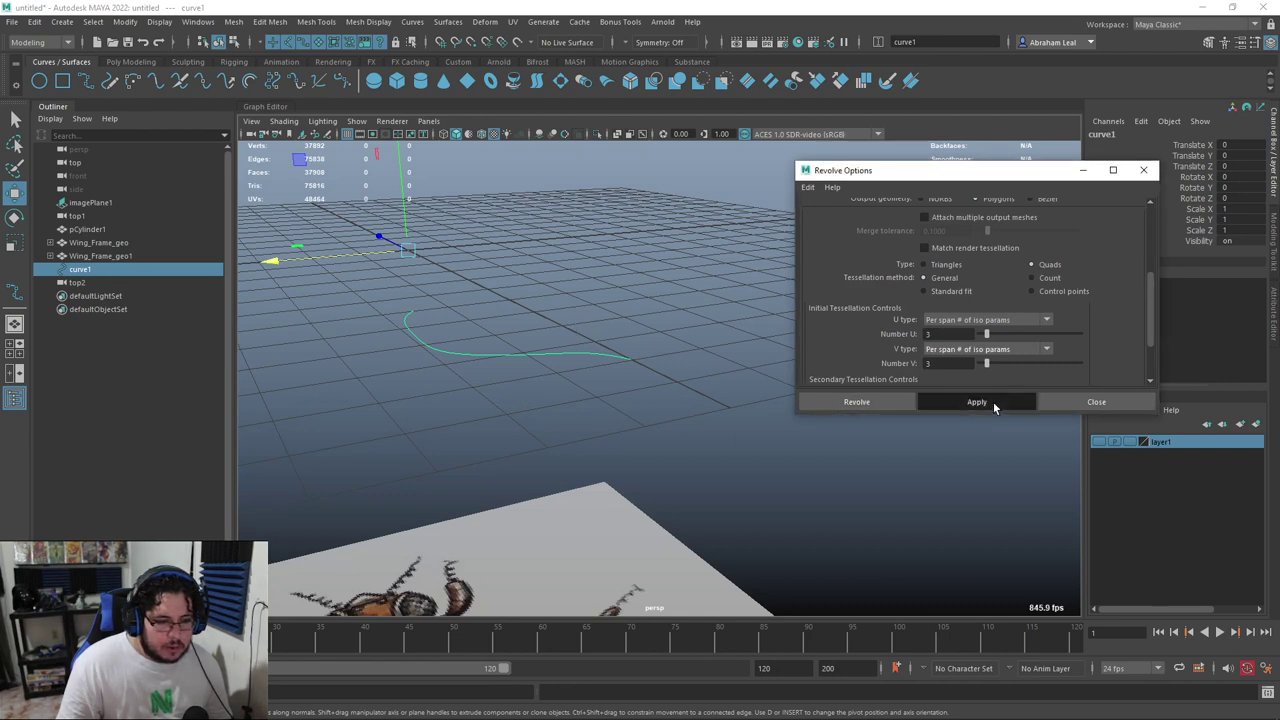
click(616, 314)
alt+drag(616, 316, 640, 329)
click(631, 374)
alt+drag(631, 374, 551, 349)
Clear the revolved bulb's construction history and close the Revolve options
click(125, 62)
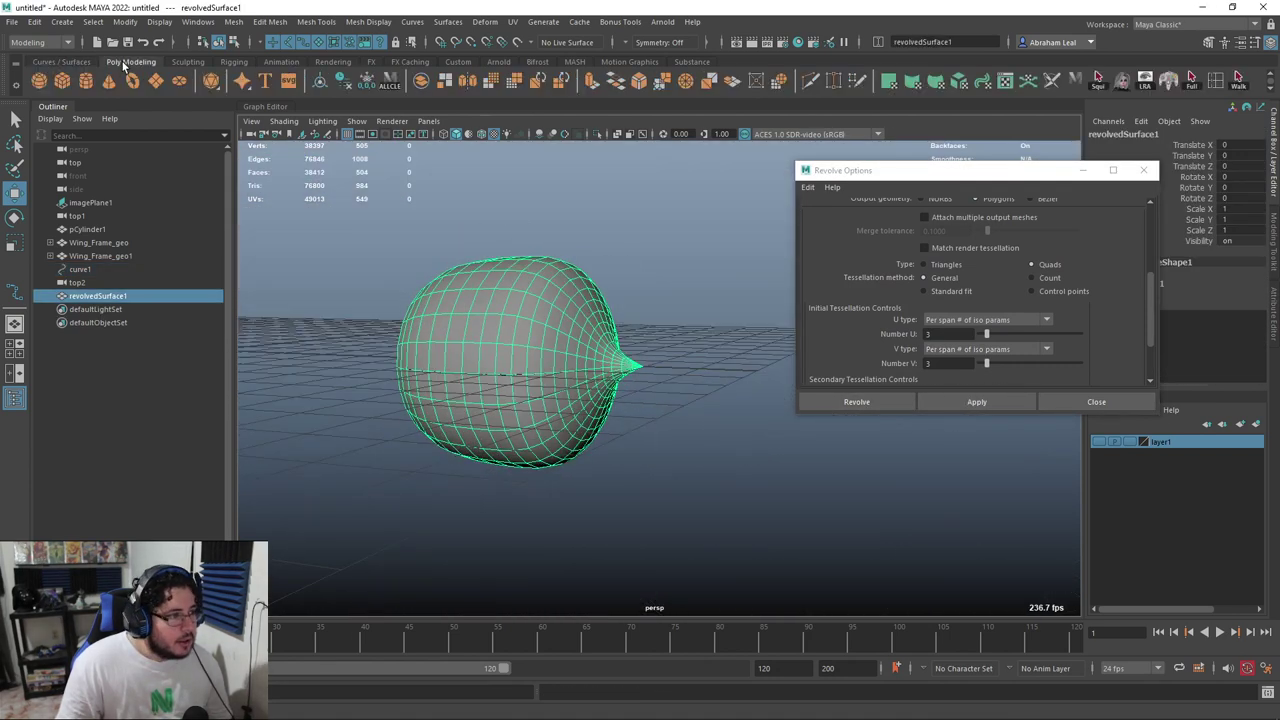
click(343, 82)
click(367, 82)
click(1143, 170)
Extrude the whole bulb surface to give its wall thickness, and reselect it in object mode
alt+drag(760, 310, 670, 406)
key(3)
scroll(563, 367, up, 5)
scroll(672, 406, up, 8)
alt+drag(864, 440, 750, 368)
key(f)
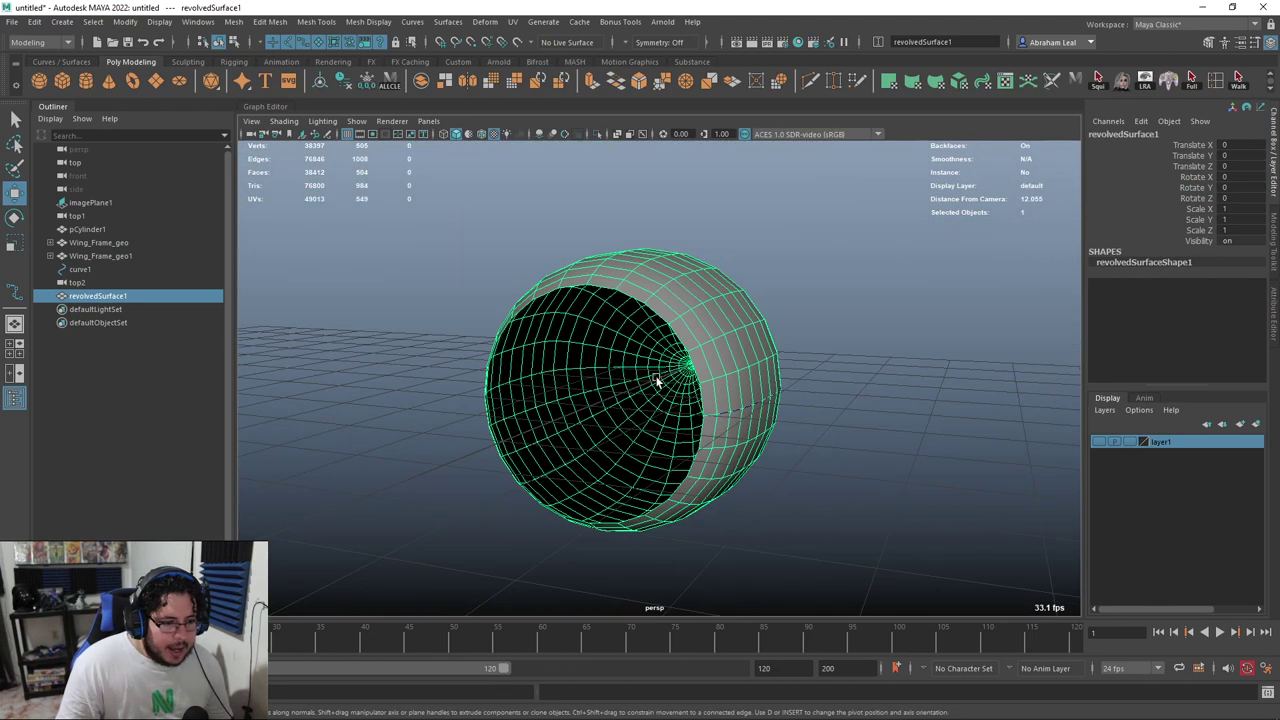
key(ctrl+e)
drag(767, 405, 760, 406)
click(820, 259)
key(q)
right_drag(566, 282, 602, 243)
click(606, 238)
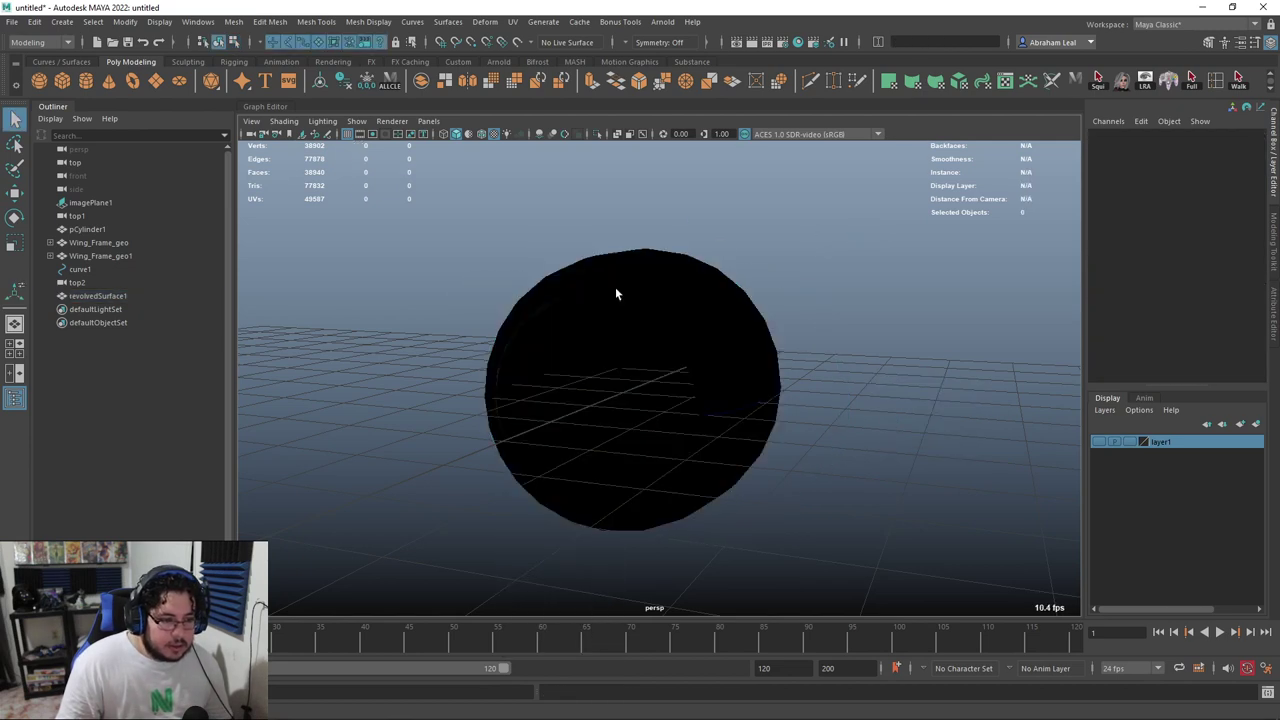
click(615, 290)
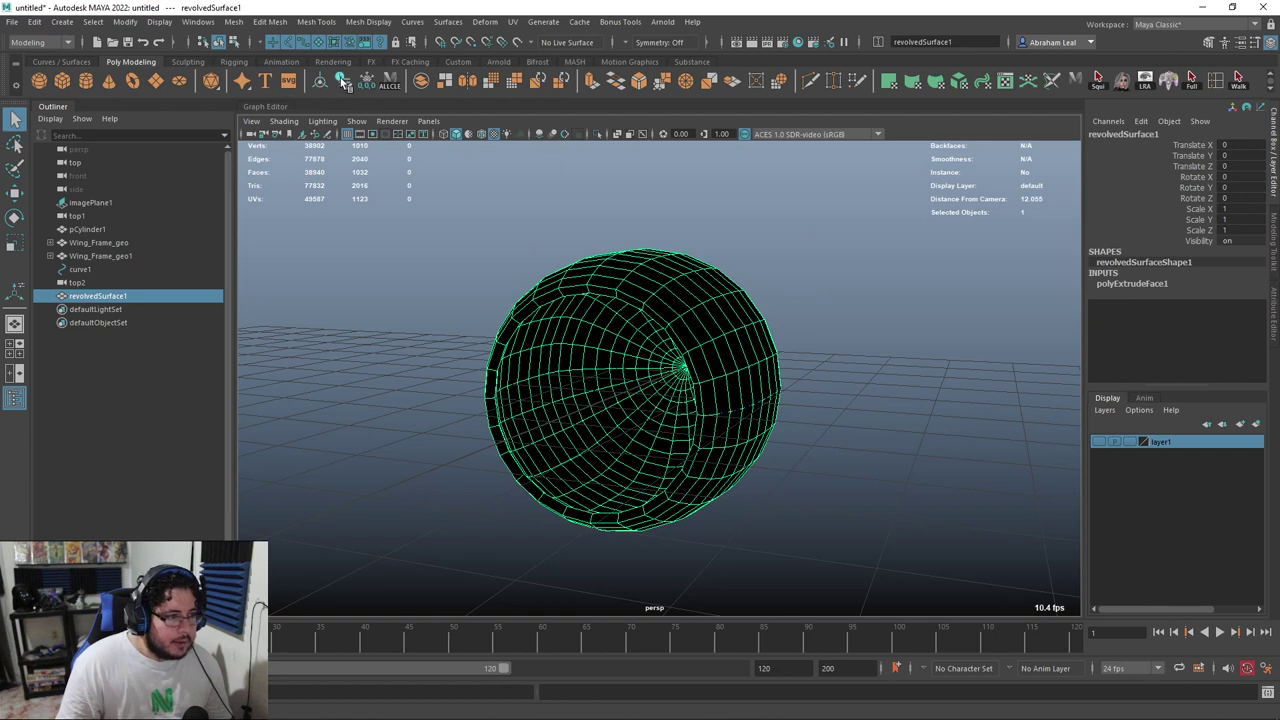
Clear the extruded bulb's history, reverse its normals, and check the shell's shading
click(366, 82)
click(374, 24)
click(379, 83)
key(w)
alt+drag(744, 260, 971, 244)
click(968, 246)
alt+middle_drag(863, 286, 651, 271)
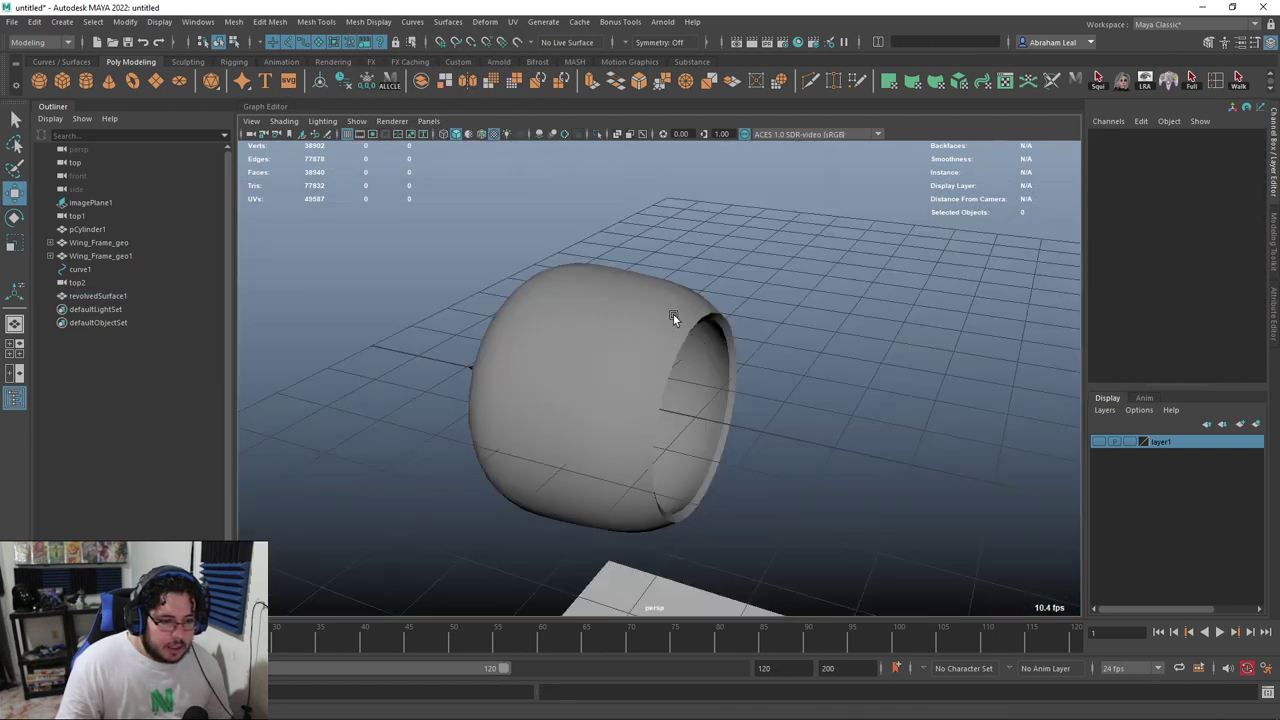
Examine the bulb's shell from several angles, and compare its wireframe with the reference image in the top view
click(673, 313)
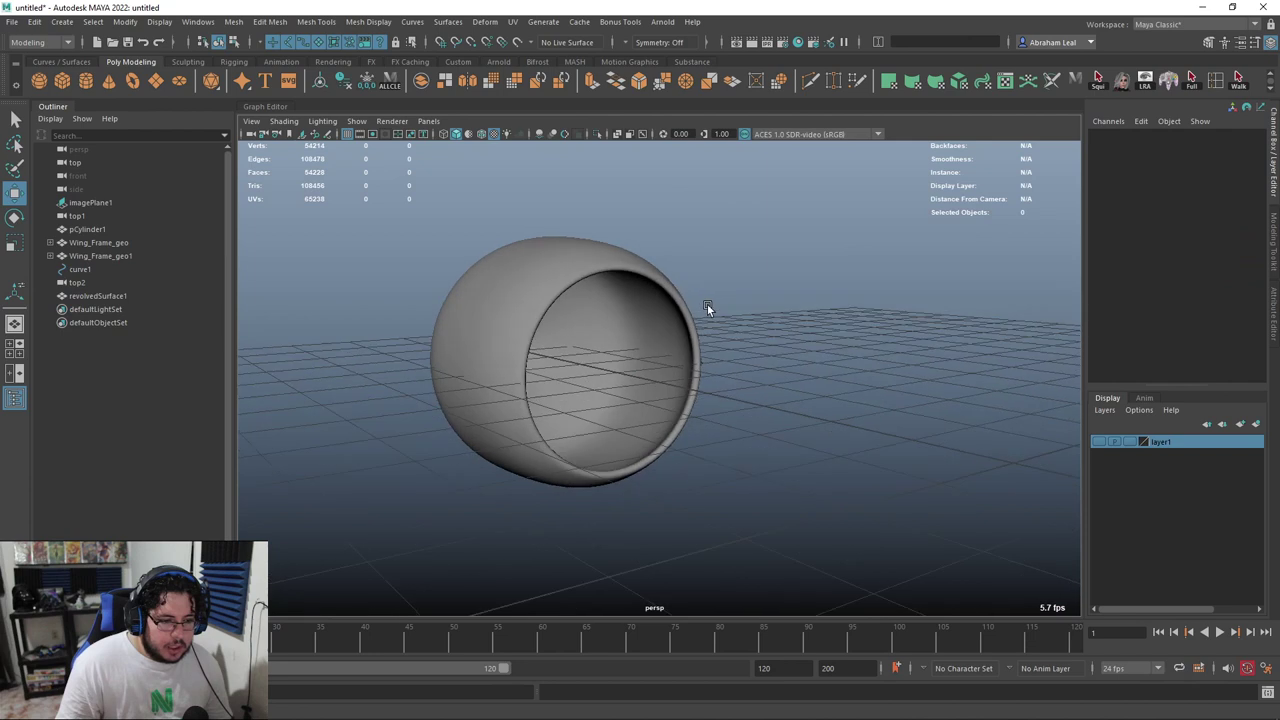
alt+drag(707, 308, 730, 331)
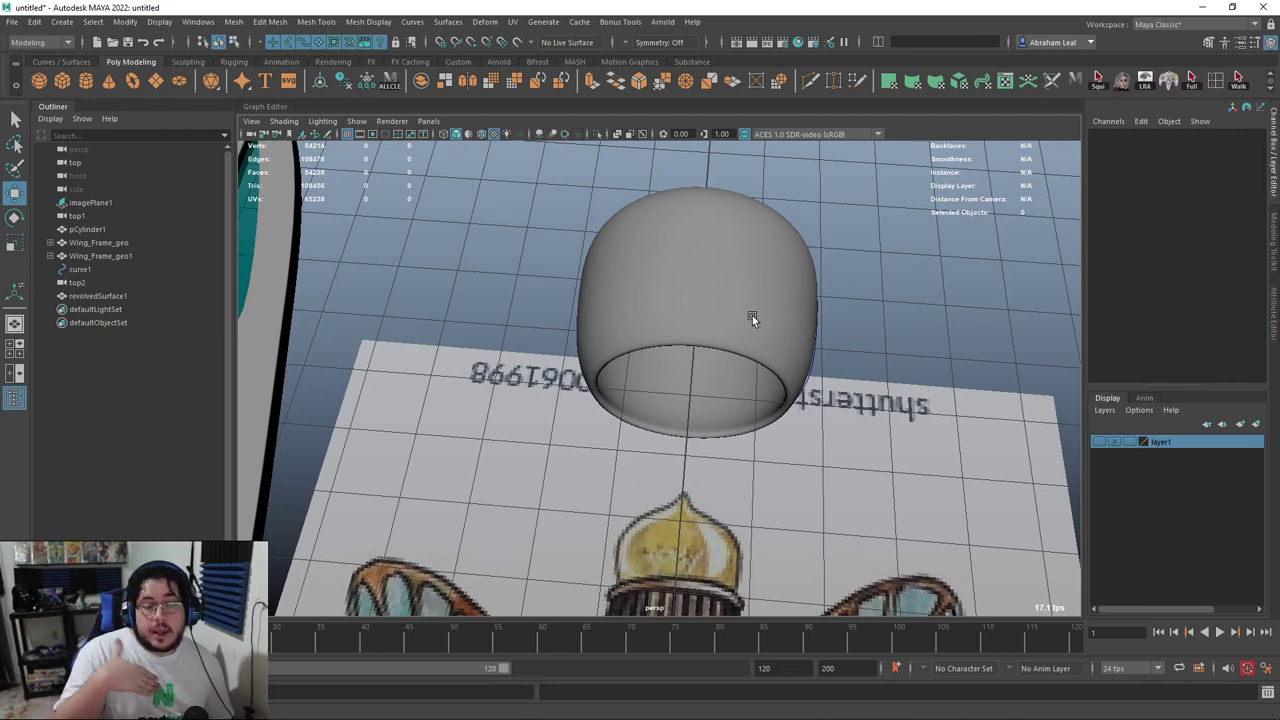
key(space)
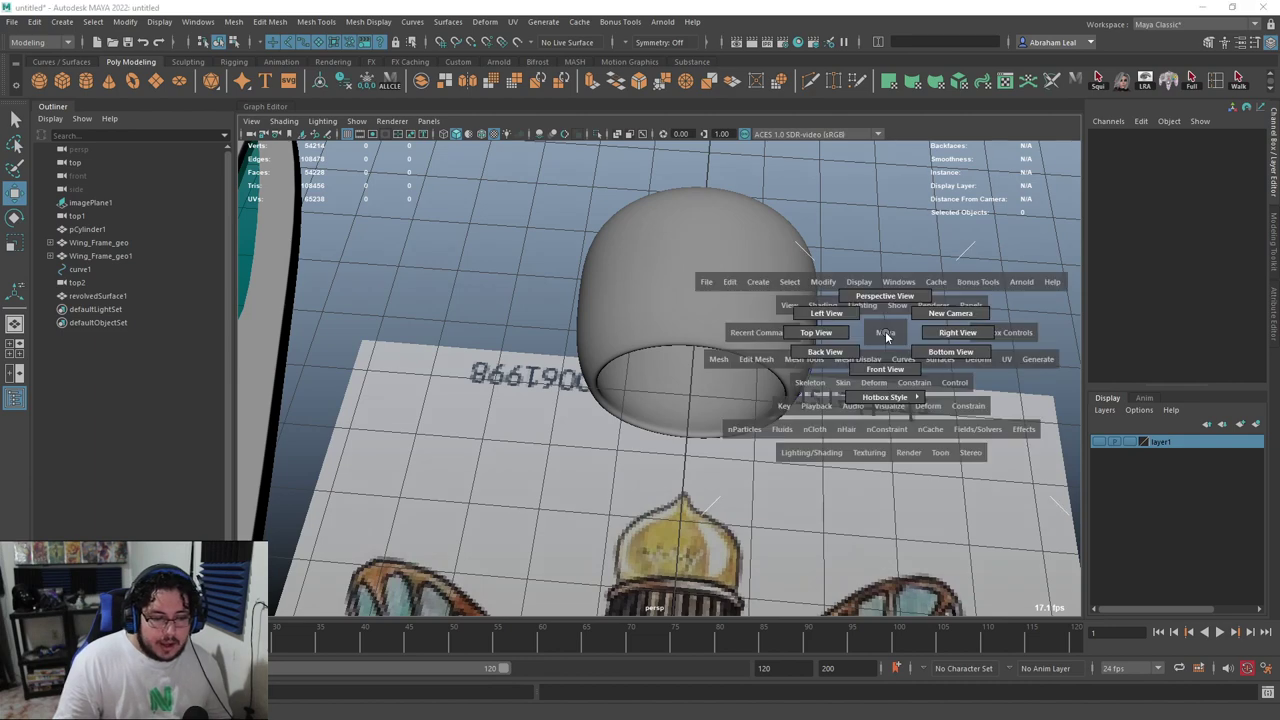
drag(885, 331, 889, 356)
key(space)
drag(737, 366, 666, 361)
key(4)
scroll(627, 390, up, 8)
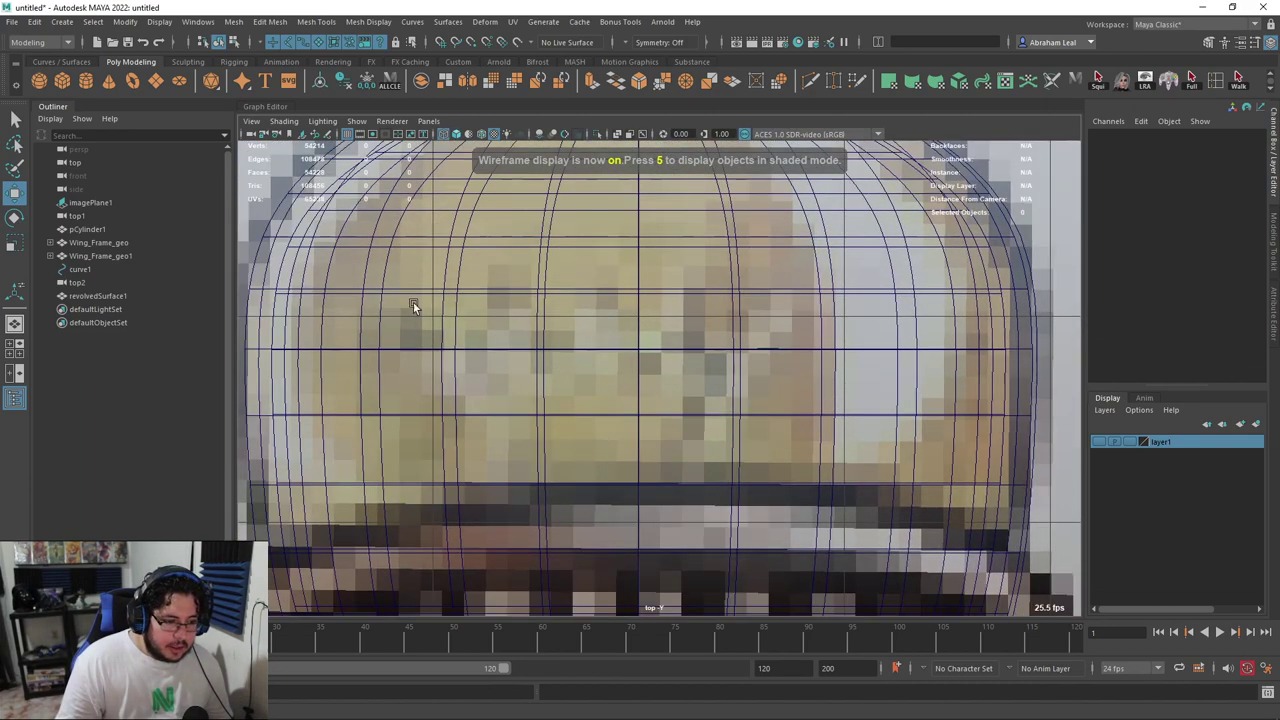
scroll(725, 335, down, 10)
scroll(731, 334, up, 6)
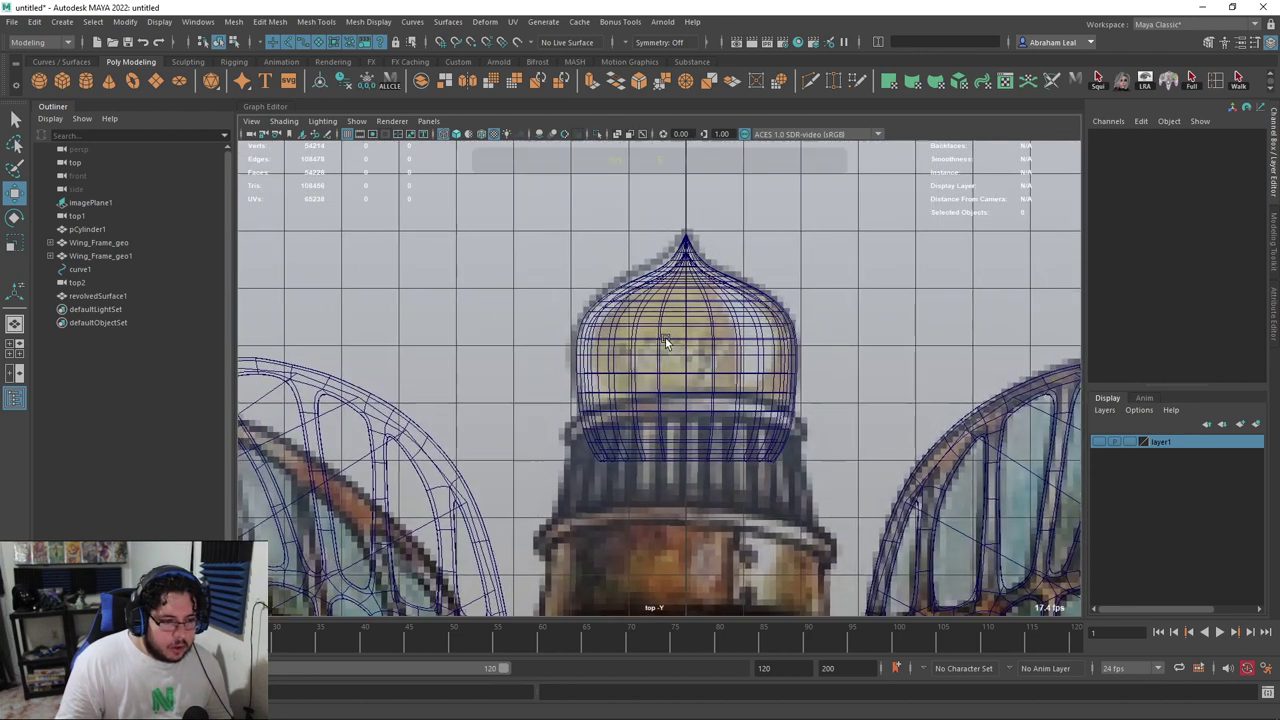
Create a polygon helix primitive and move it along Z to -7.142 so it sits inside the bulb
click(63, 26)
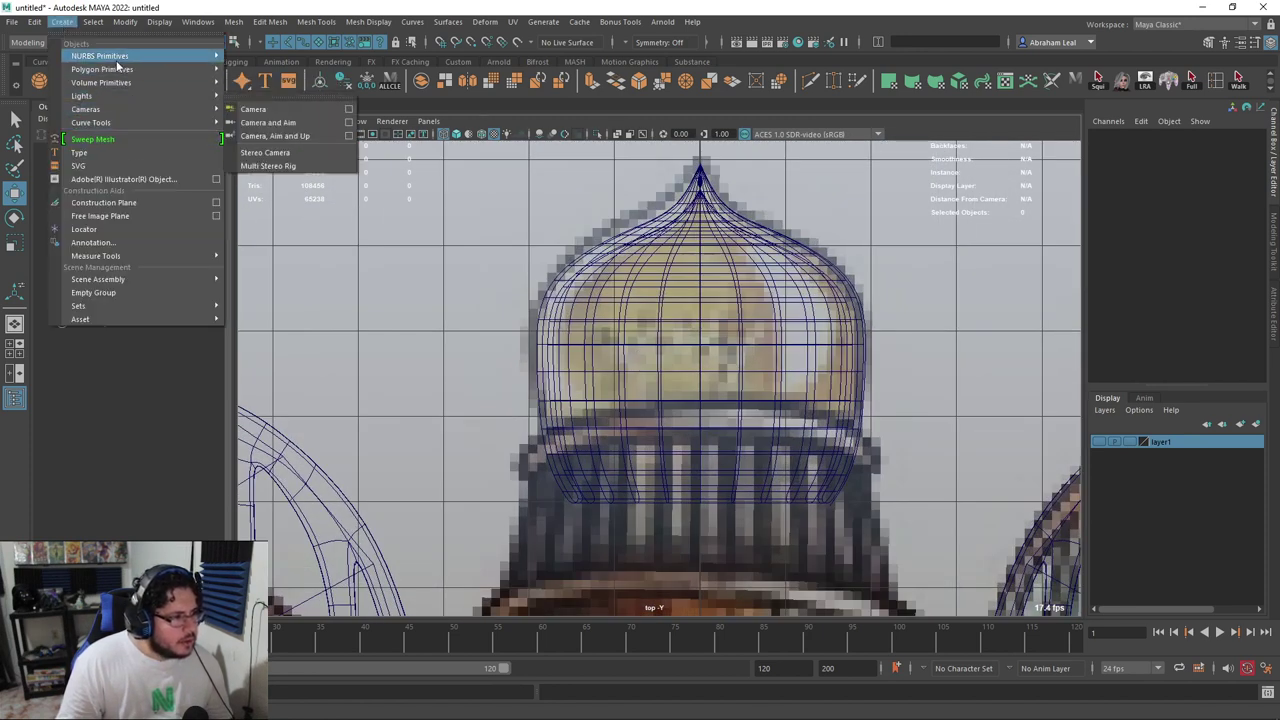
mouse_move(225, 72)
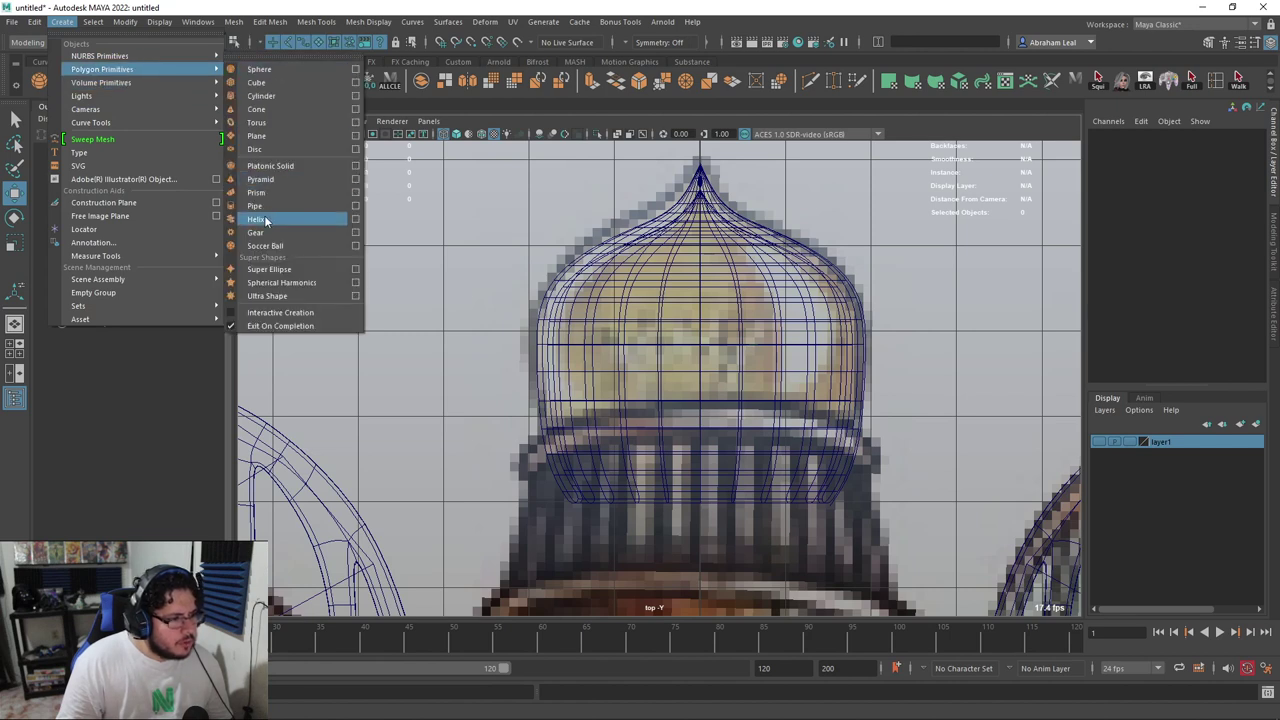
click(258, 218)
scroll(710, 470, down, 5)
drag(685, 565, 686, 390)
scroll(690, 395, up, 3)
Rotate the helix to 90 degrees in X and 90 degrees in Y so it lies across the bulb
key(e)
drag(678, 305, 682, 466)
drag(752, 377, 688, 413)
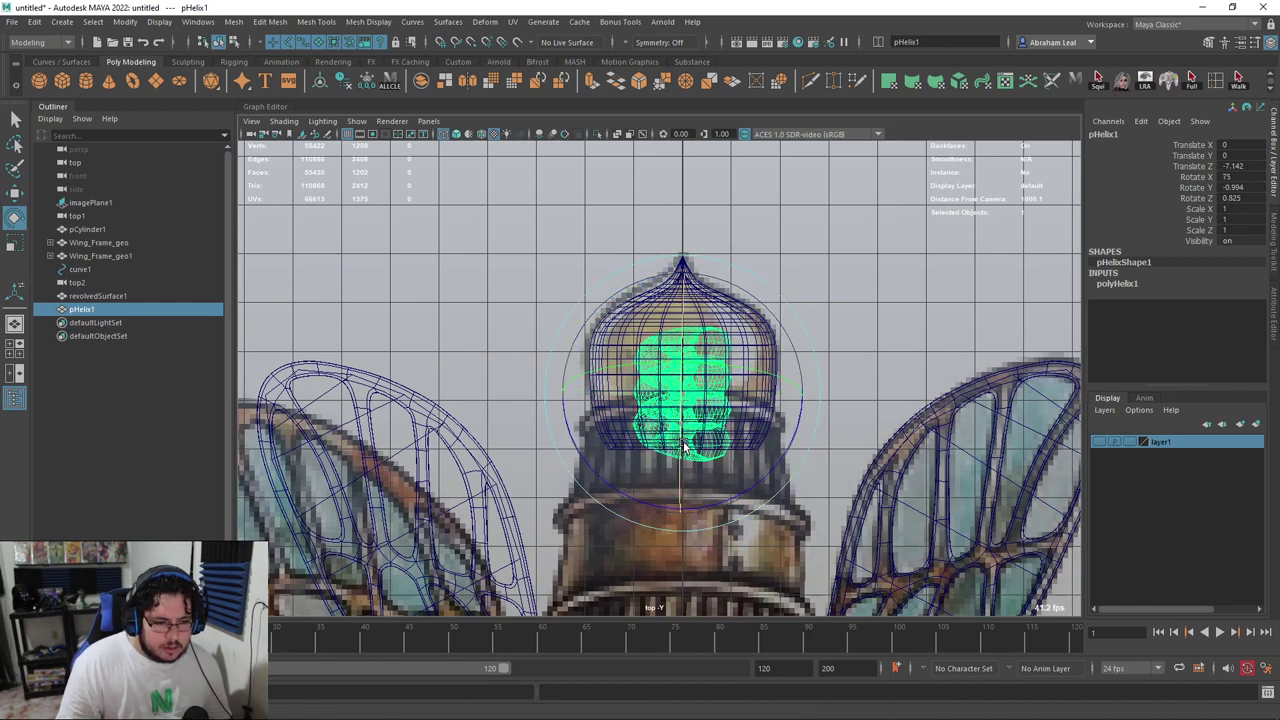
key(ctrl+z)
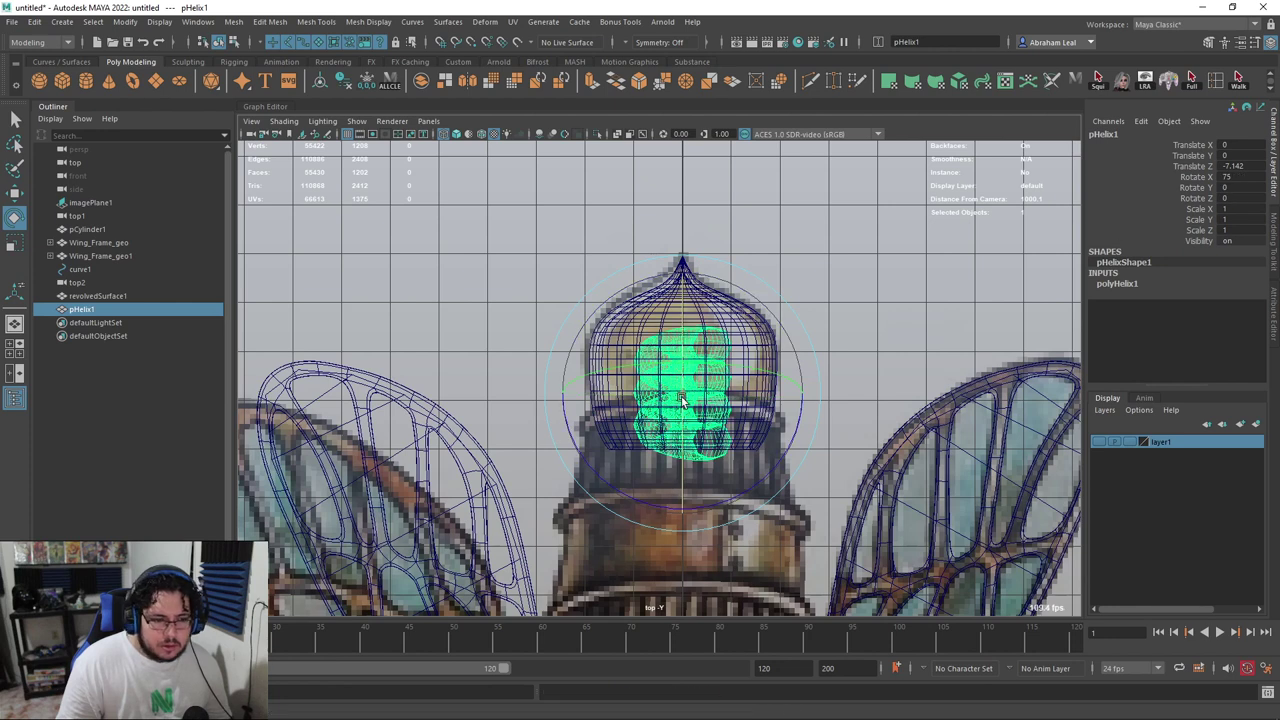
drag(752, 487, 811, 371)
drag(812, 251, 839, 279)
scroll(840, 298, up, 4)
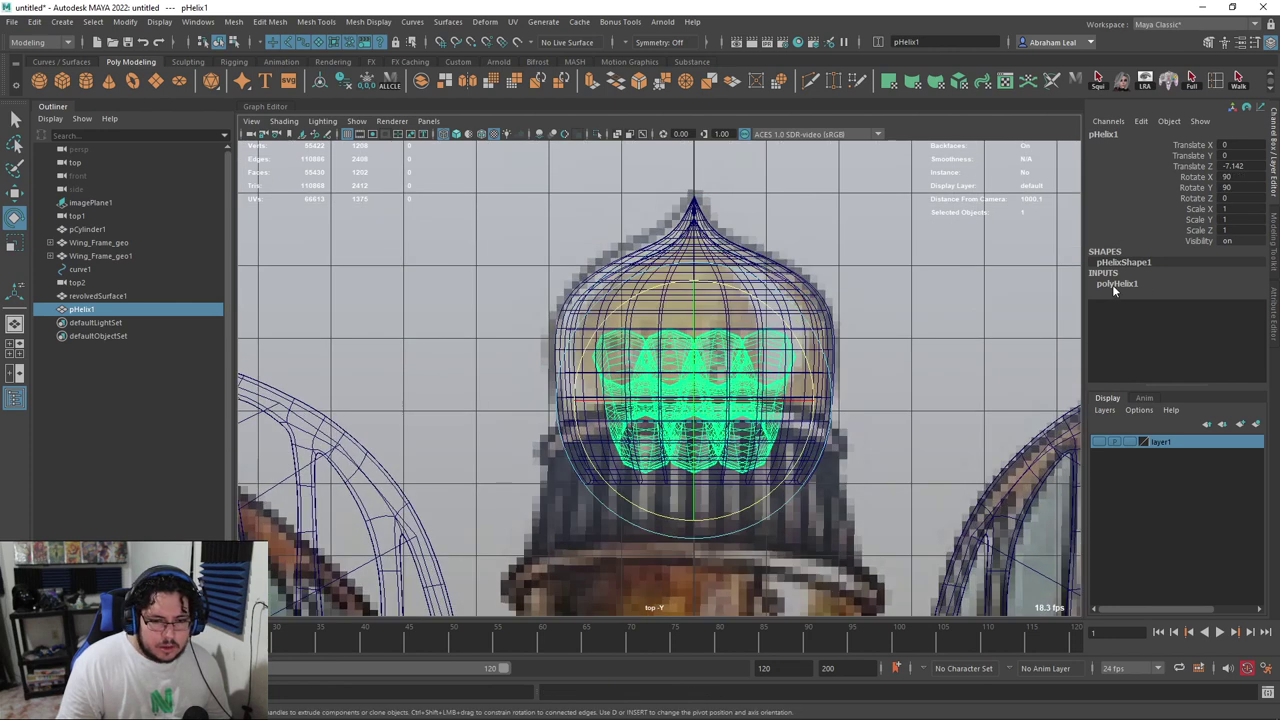
Set the helix to 3.23 coils, height 2.75, width 0.89 and radius 0.13
click(1114, 284)
click(1165, 313)
middle_drag(1081, 313, 868, 349)
click(1180, 316)
click(1192, 326)
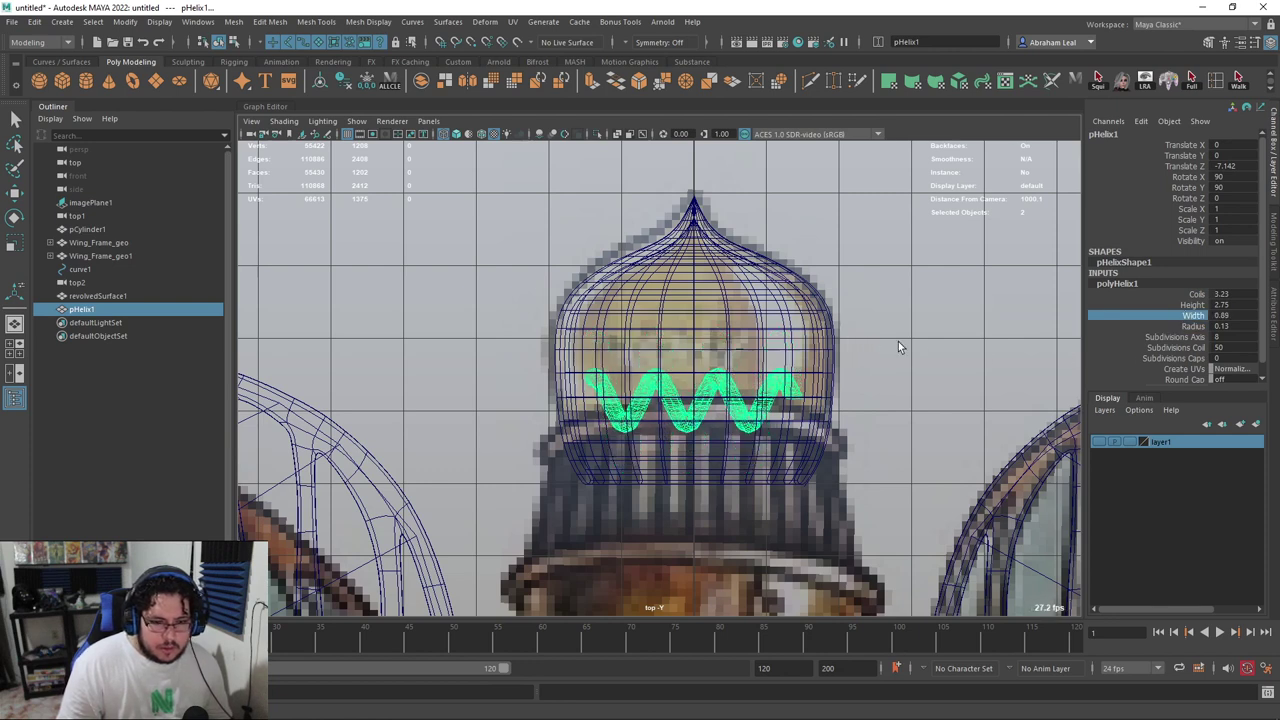
scroll(570, 383, up, 3)
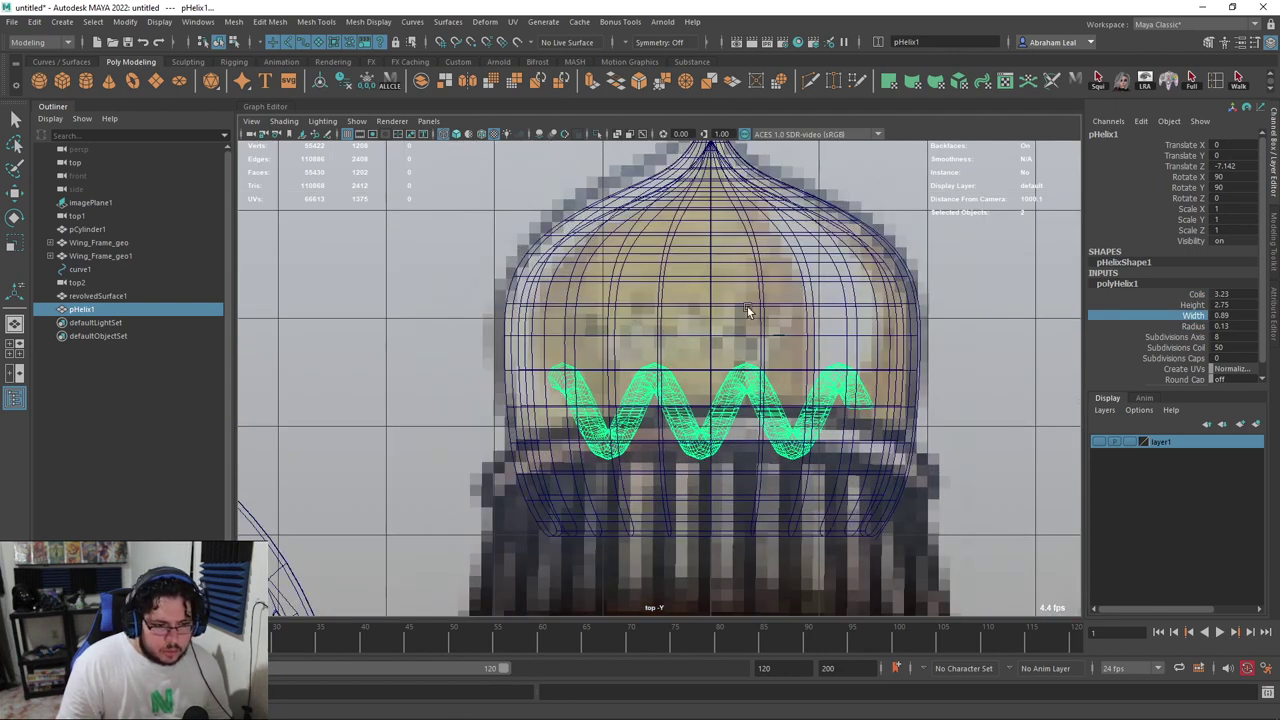
Set the helix's coils to 4.5, and check from several angles how its two ends line up
middle_drag(834, 309, 840, 307)
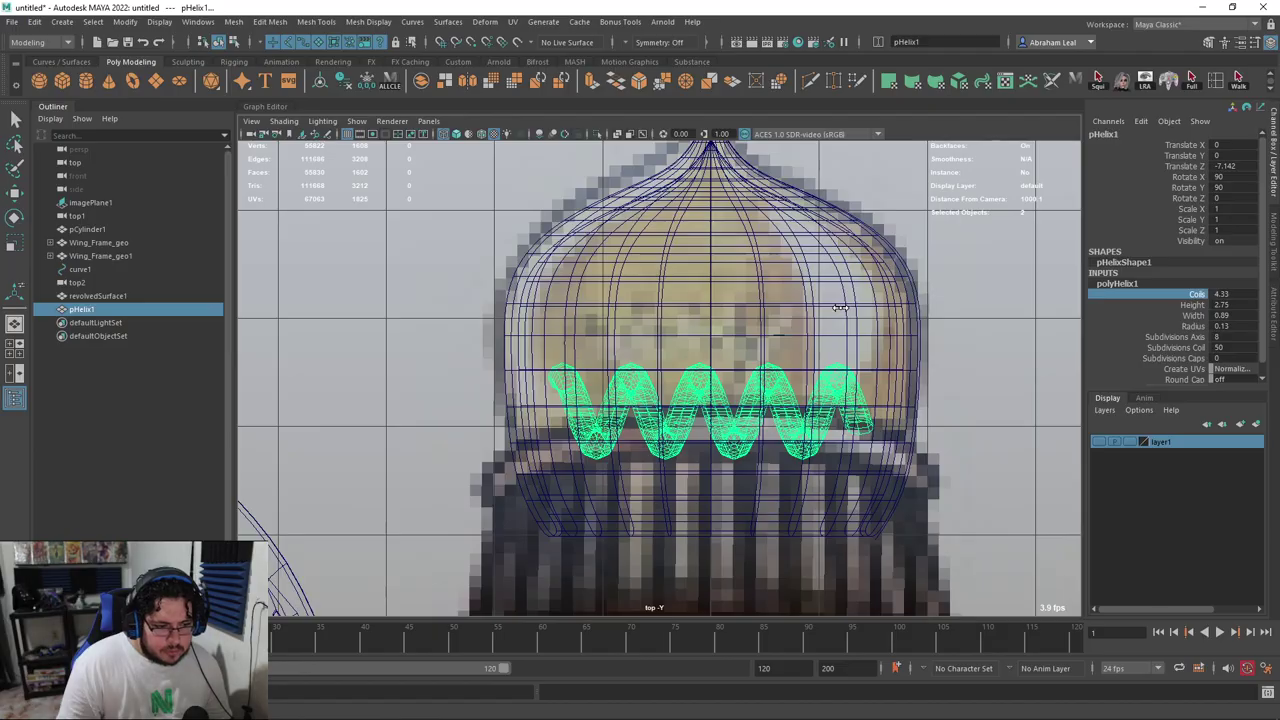
key(space)
drag(749, 381, 749, 345)
alt+drag(745, 365, 869, 320)
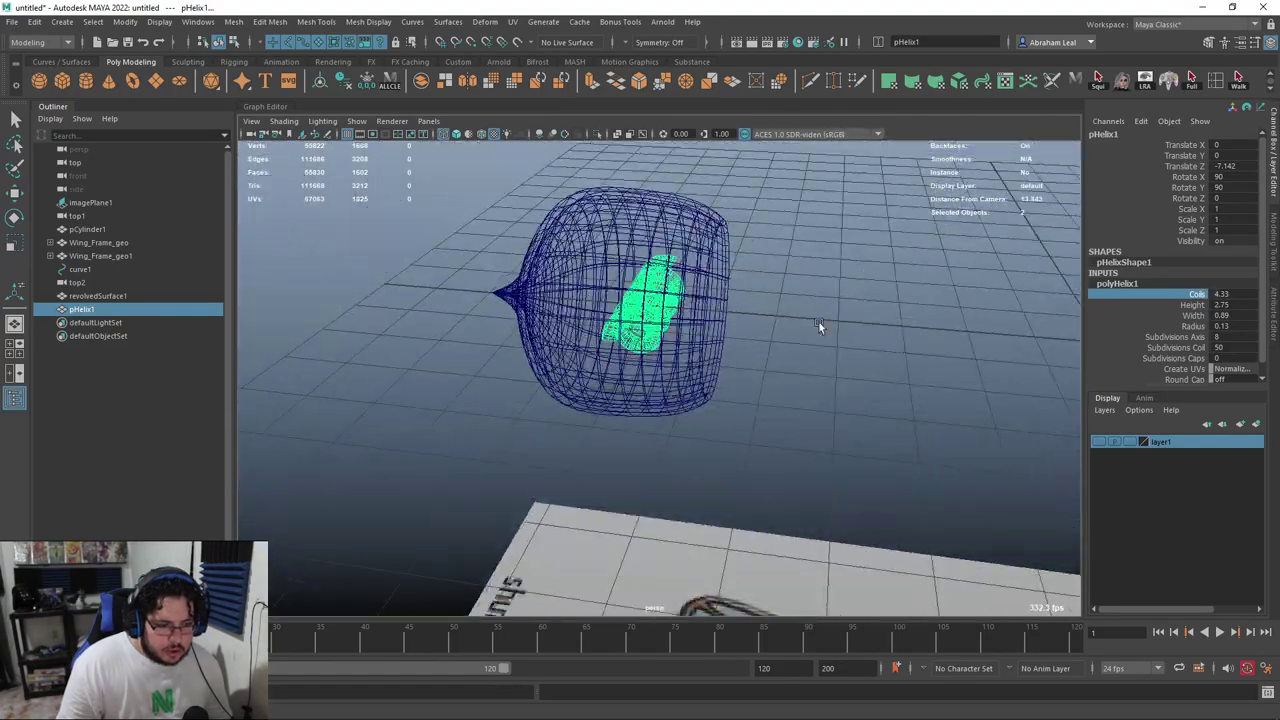
alt+right_drag(570, 310, 663, 303)
alt+drag(588, 256, 950, 260)
alt+middle_drag(950, 260, 983, 322)
middle_drag(888, 319, 900, 313)
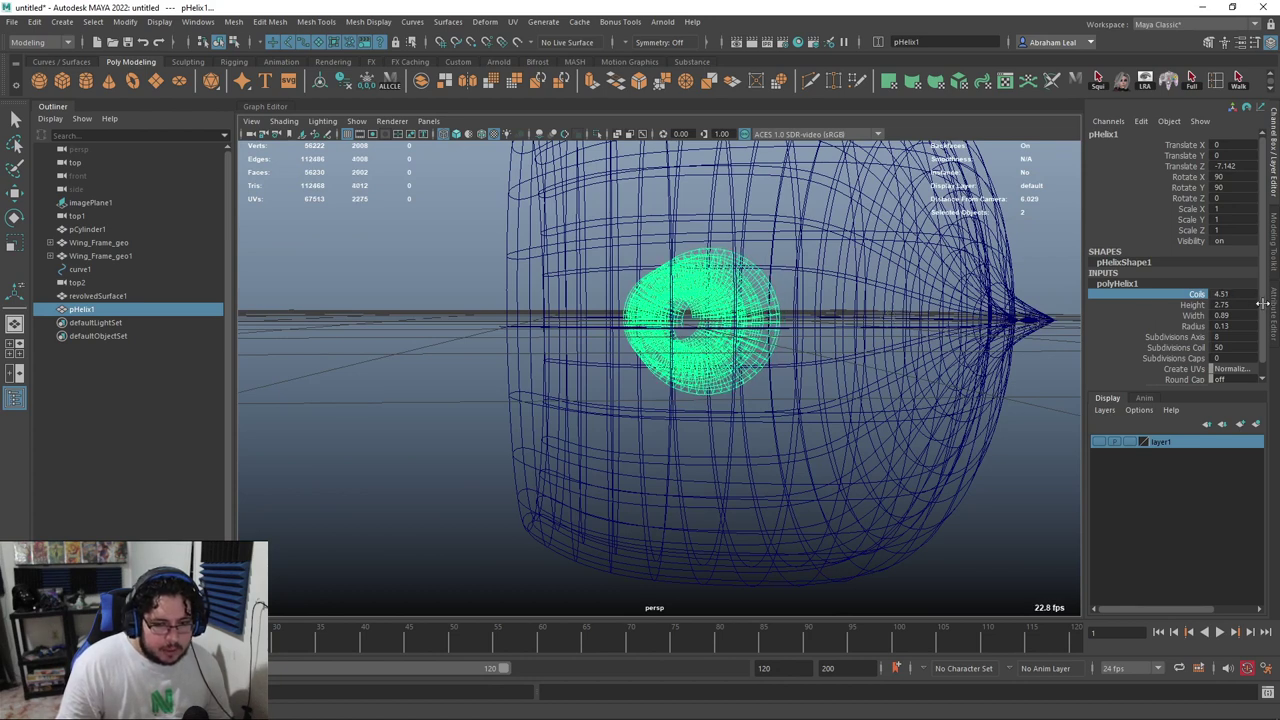
click(1233, 293)
text(4.5)
key(Return)
alt+drag(686, 341, 881, 357)
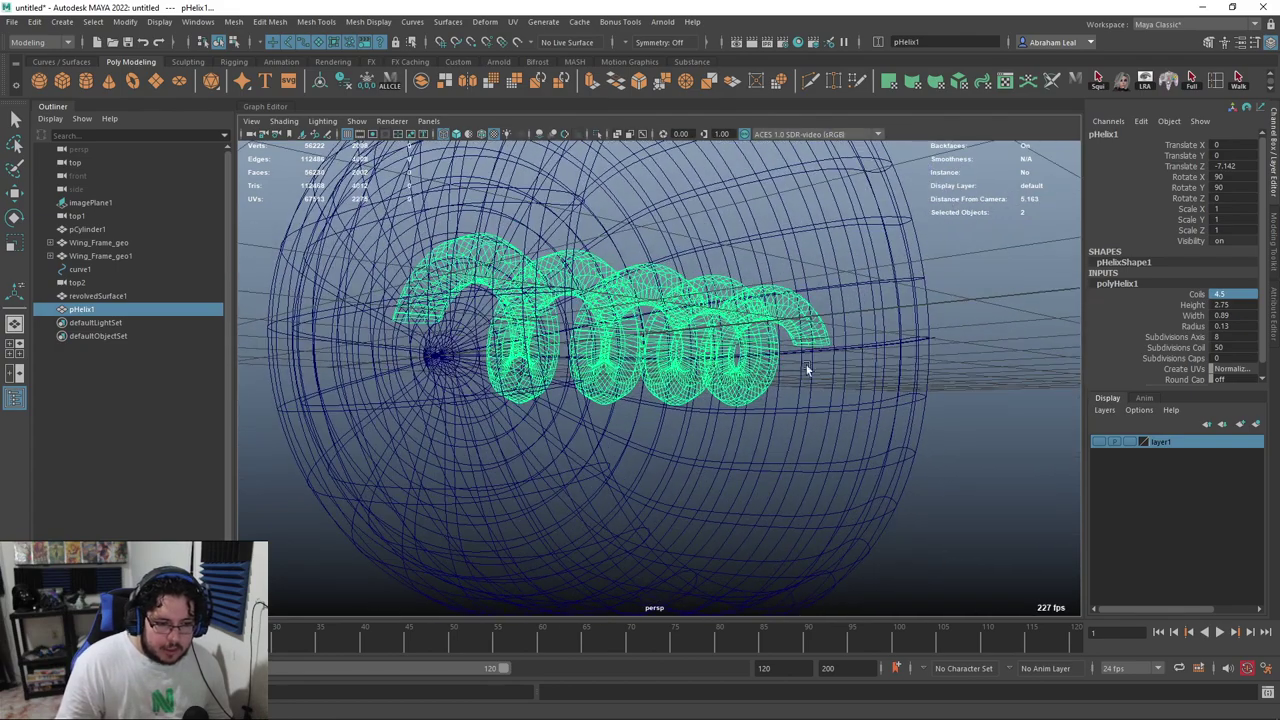
alt+drag(793, 350, 698, 396)
Move the helix along Z to -7.901, toward the middle of the bulb in the top view
key(space)
key(space)
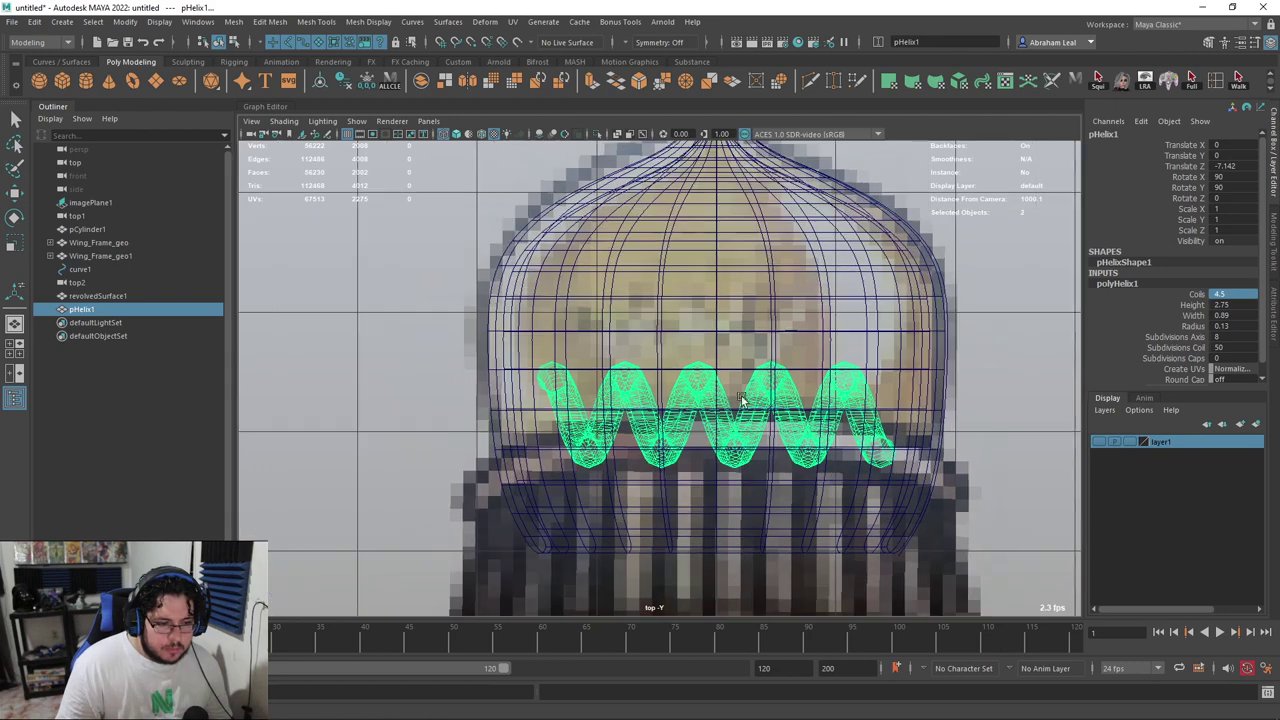
key(w)
scroll(690, 420, up, 3)
drag(662, 486, 666, 432)
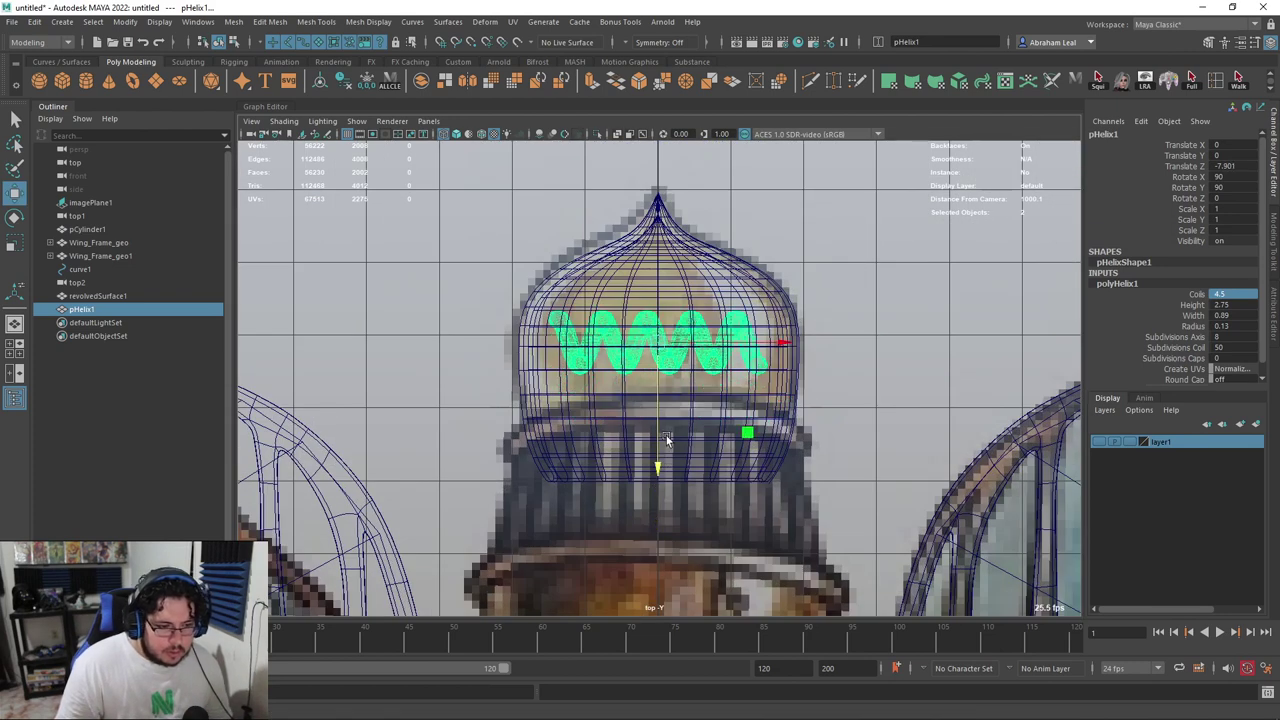
Reduce the helix to width 0.69, radius 0.07 and height 2.13 so it fits as a thin filament
scroll(668, 436, up, 2)
click(1193, 326)
mouse_move(915, 325)
middle_down()
mouse_move(902, 324)
mouse_move(913, 323)
middle_up()
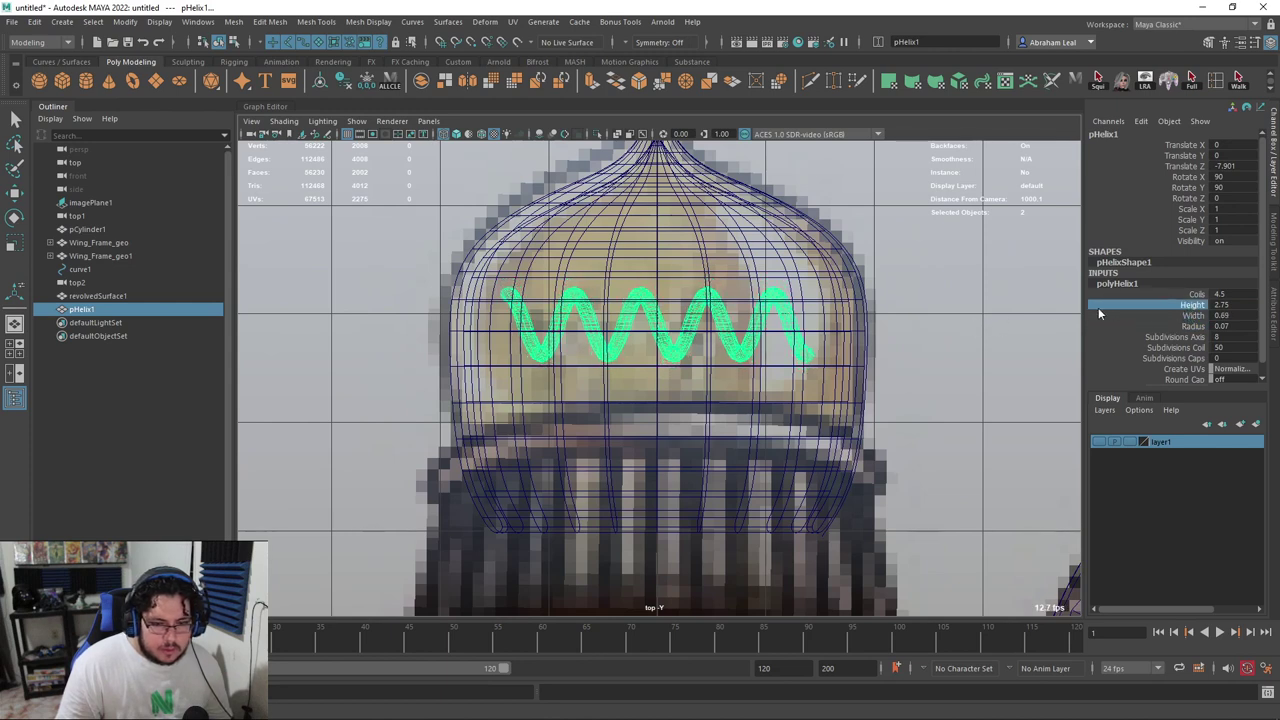
middle_drag(1020, 304, 993, 304)
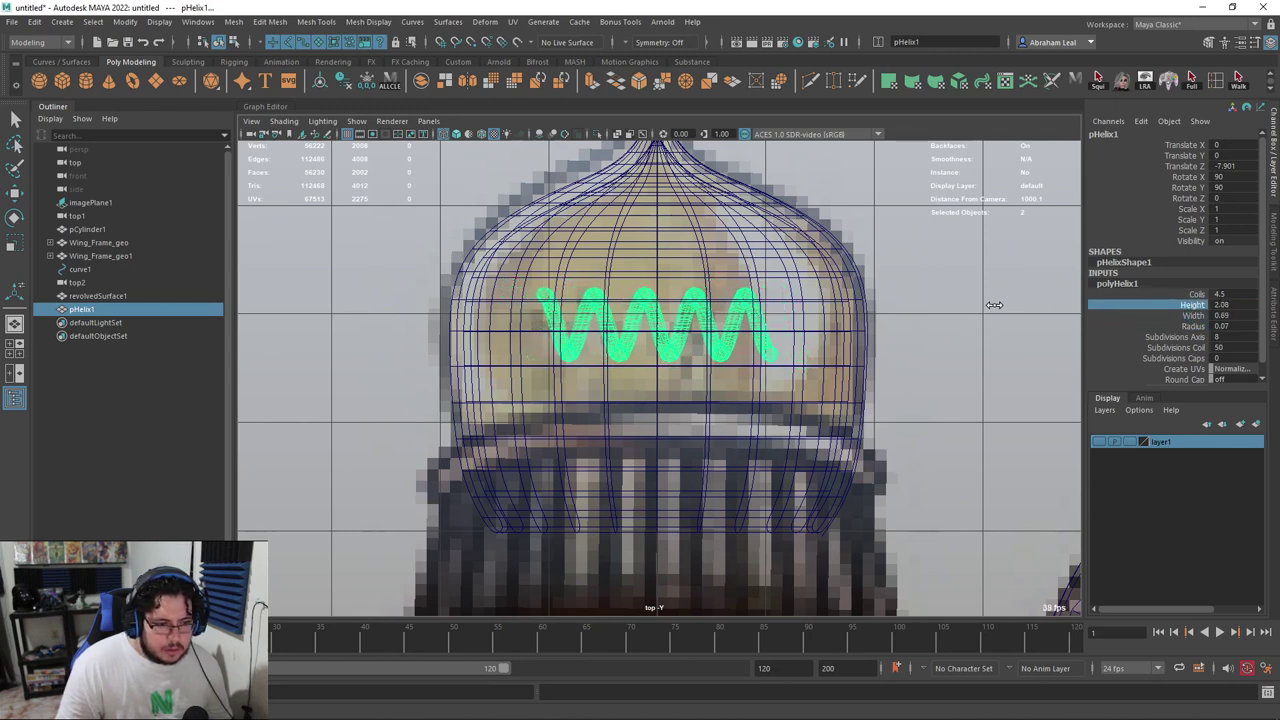
scroll(794, 251, down, 5)
scroll(963, 380, up, 6)
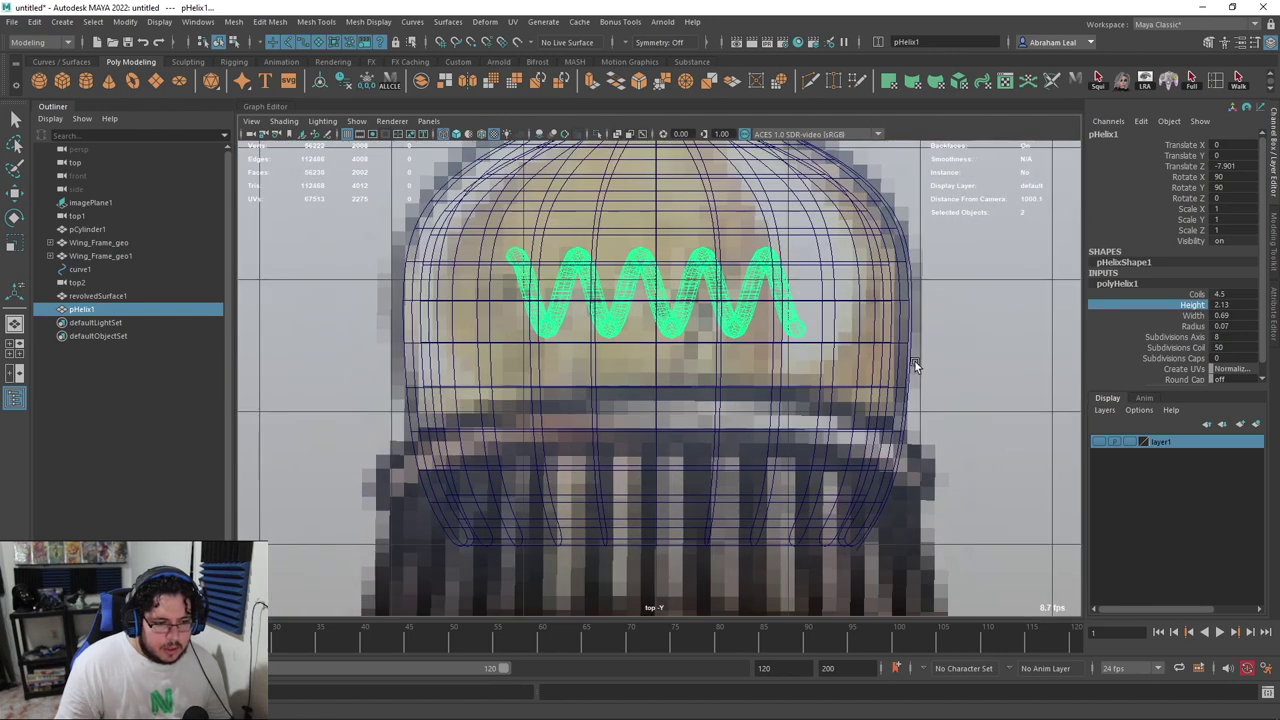
scroll(835, 340, down, 2)
Freeze the helix's transformations and delete its construction history
click(853, 358)
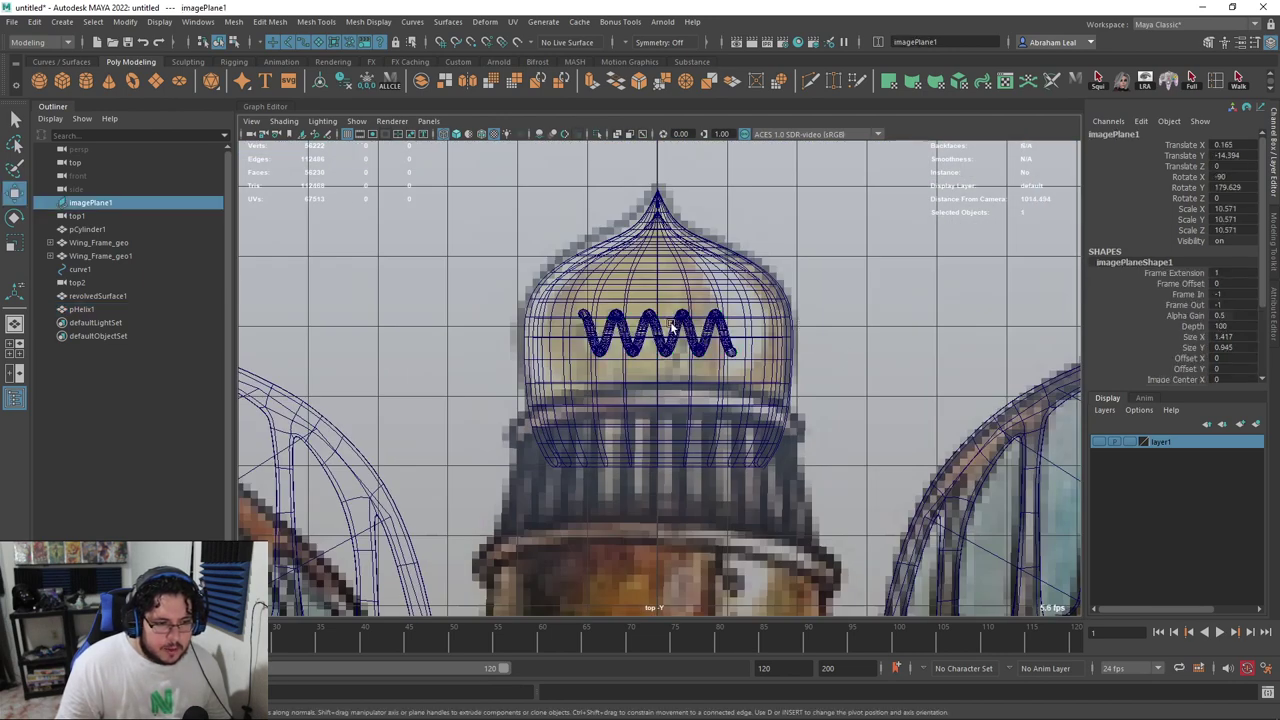
key(w)
click(651, 325)
click(973, 327)
click(686, 330)
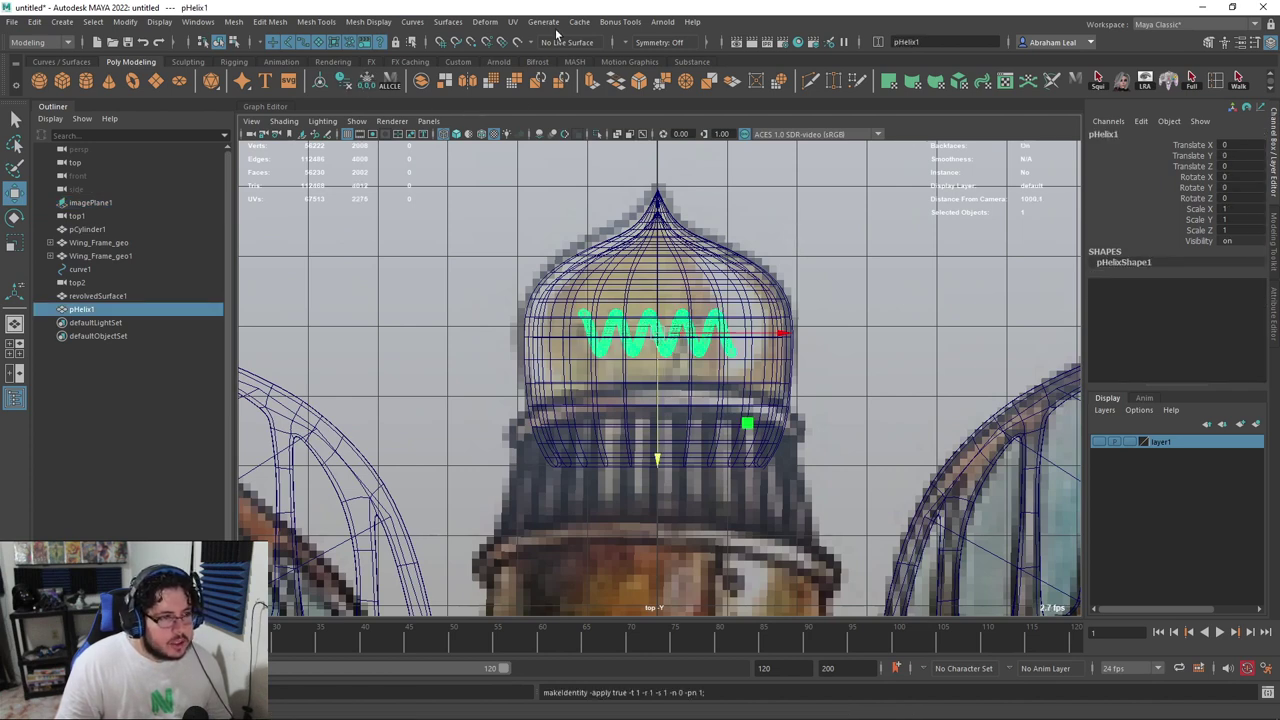
Apply a nonlinear Bend deformer to the helix and try its curvature
click(484, 22)
mouse_move(603, 254)
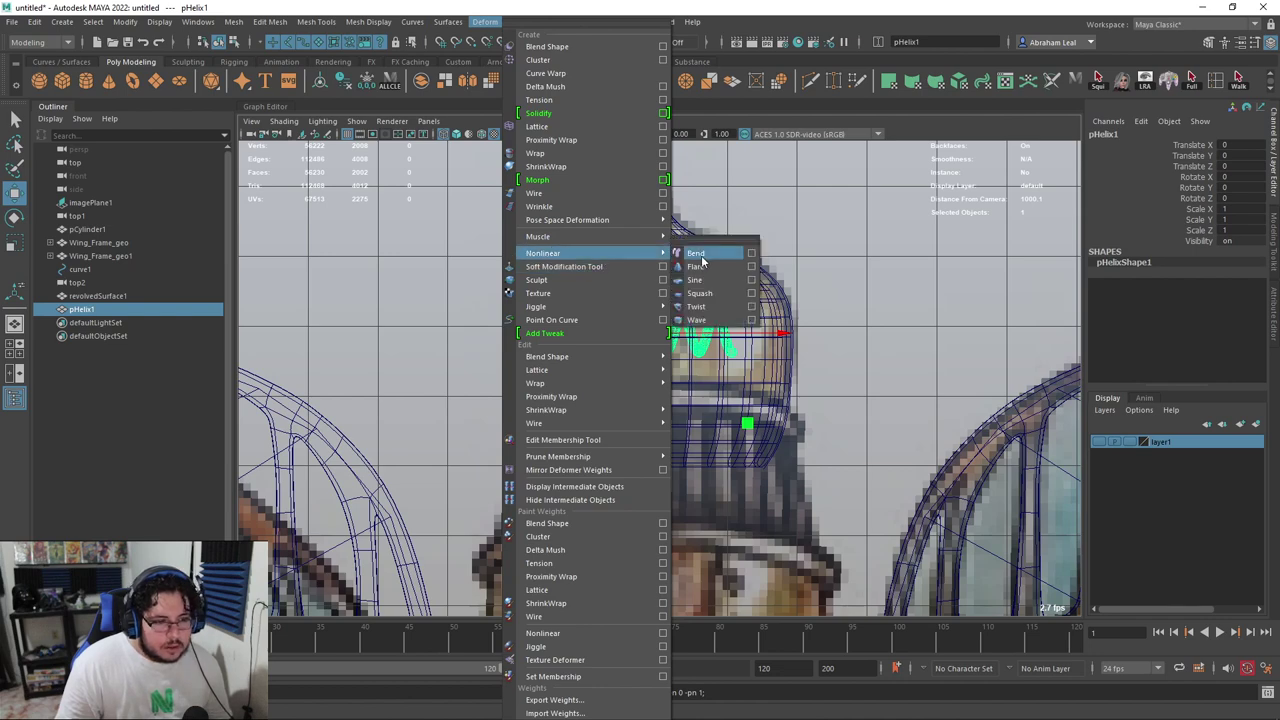
click(702, 258)
click(1193, 316)
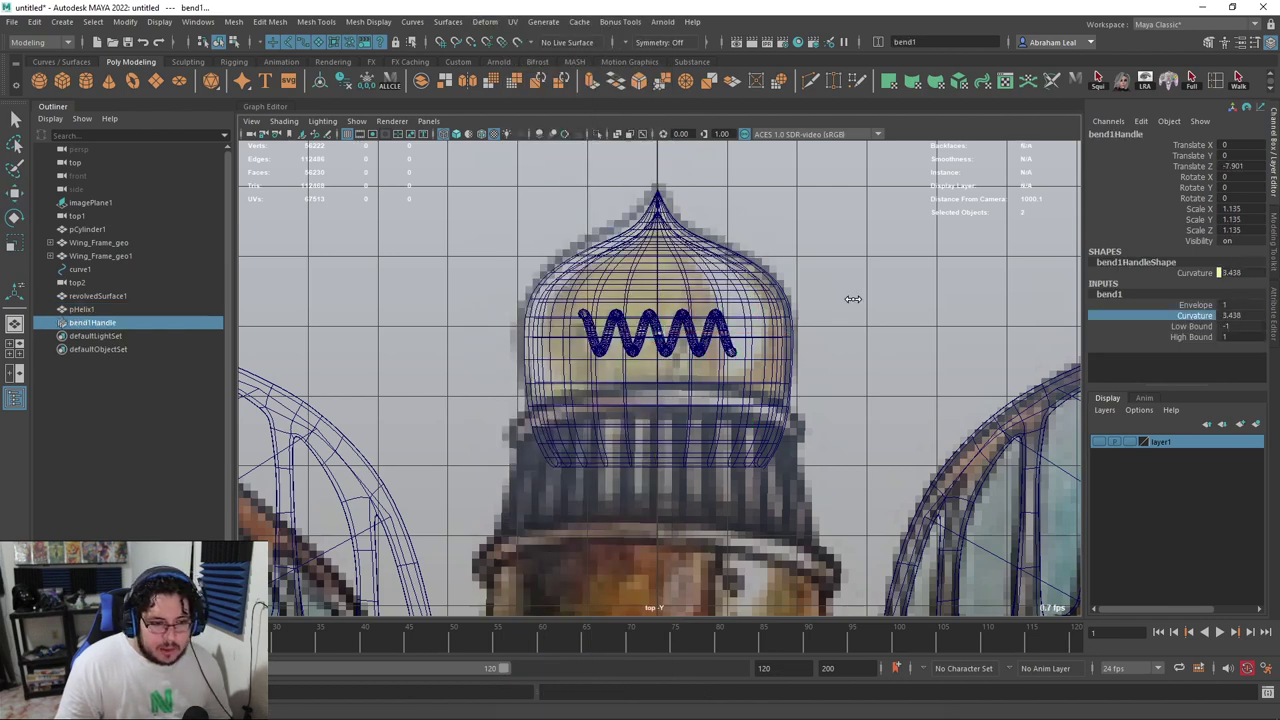
Rotate the bend handle to -90 degrees in X and Y, and bend the helix with a curvature of 42.513
key(space)
drag(862, 322, 860, 290)
alt+drag(788, 319, 612, 457)
key(e)
alt+drag(612, 457, 875, 390)
click(1192, 305)
middle_drag(769, 350, 777, 350)
alt+drag(777, 350, 673, 350)
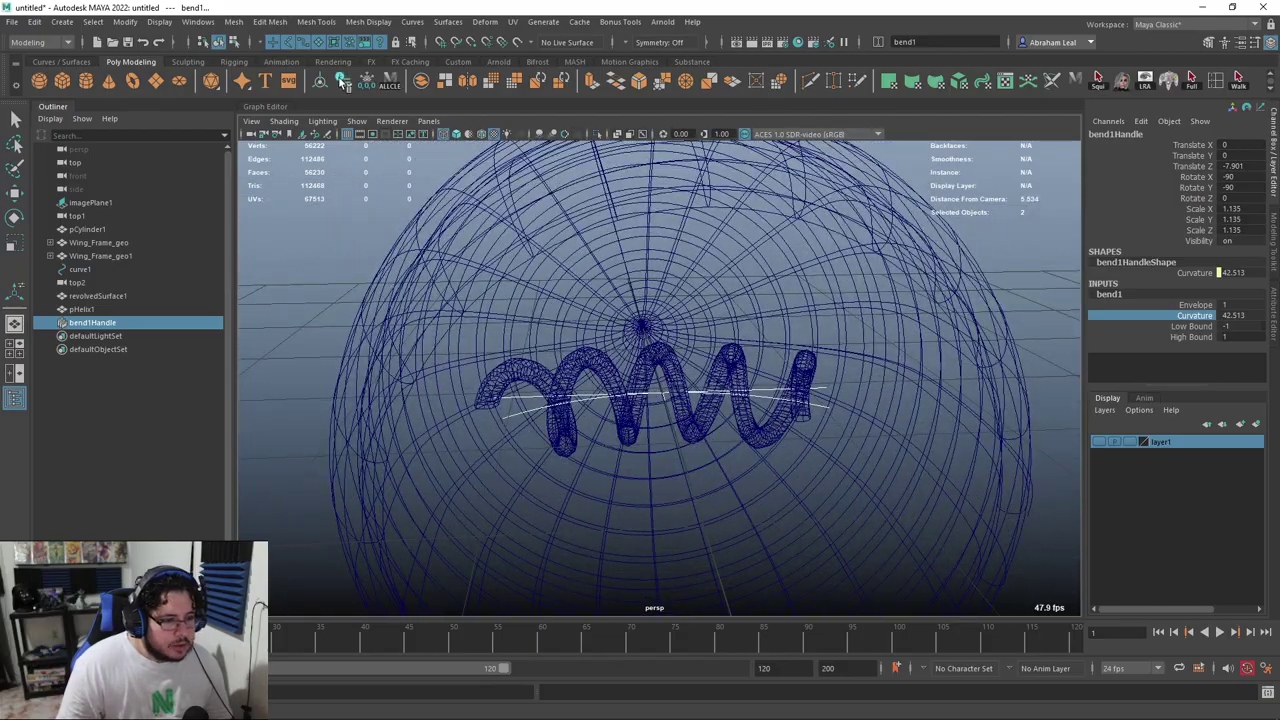
Bake the bend into the helix by deleting its history, and undo the trial rotation
click(593, 362)
key(e)
drag(683, 392, 635, 335)
key(ctrl+z)
Switch the perspective view to shaded display and isolate the helix so its ends can be edited
key(q)
click(570, 343)
key(6)
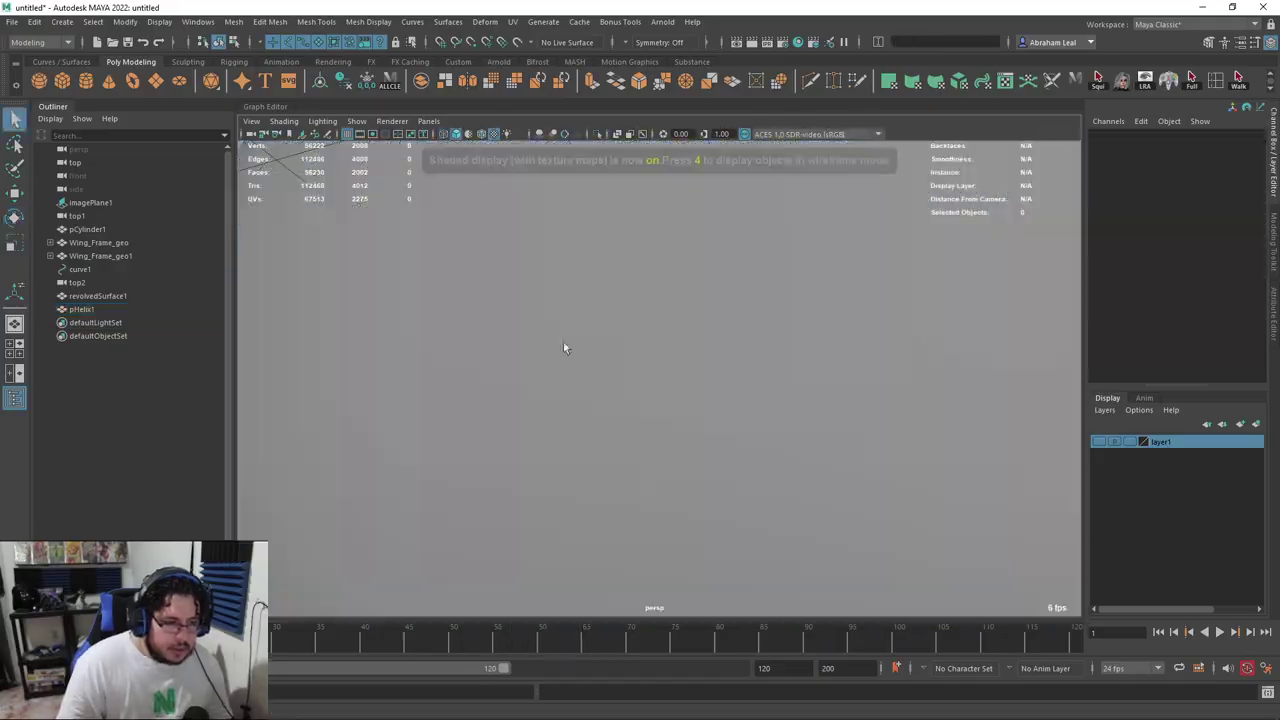
scroll(567, 390, down, 6)
key(ctrl+z)
alt+drag(755, 340, 622, 412)
click(597, 133)
alt+drag(569, 248, 705, 340)
scroll(700, 335, up, 3)
Extrude the coil's two end faces, and undo the trial move that stretches them outward
right_drag(657, 291, 652, 318)
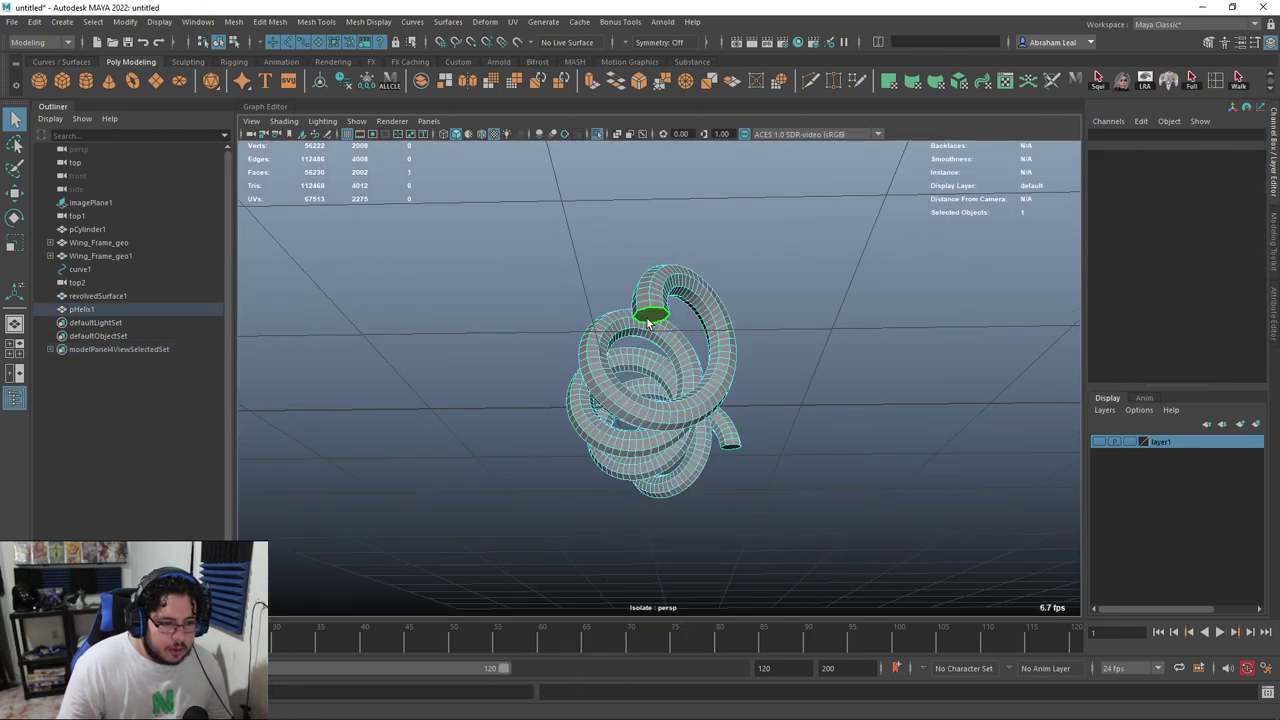
click(650, 316)
alt+drag(652, 320, 727, 393)
shift+click(778, 455)
alt+drag(778, 455, 805, 399)
key(ctrl+e)
scroll(641, 419, up, 5)
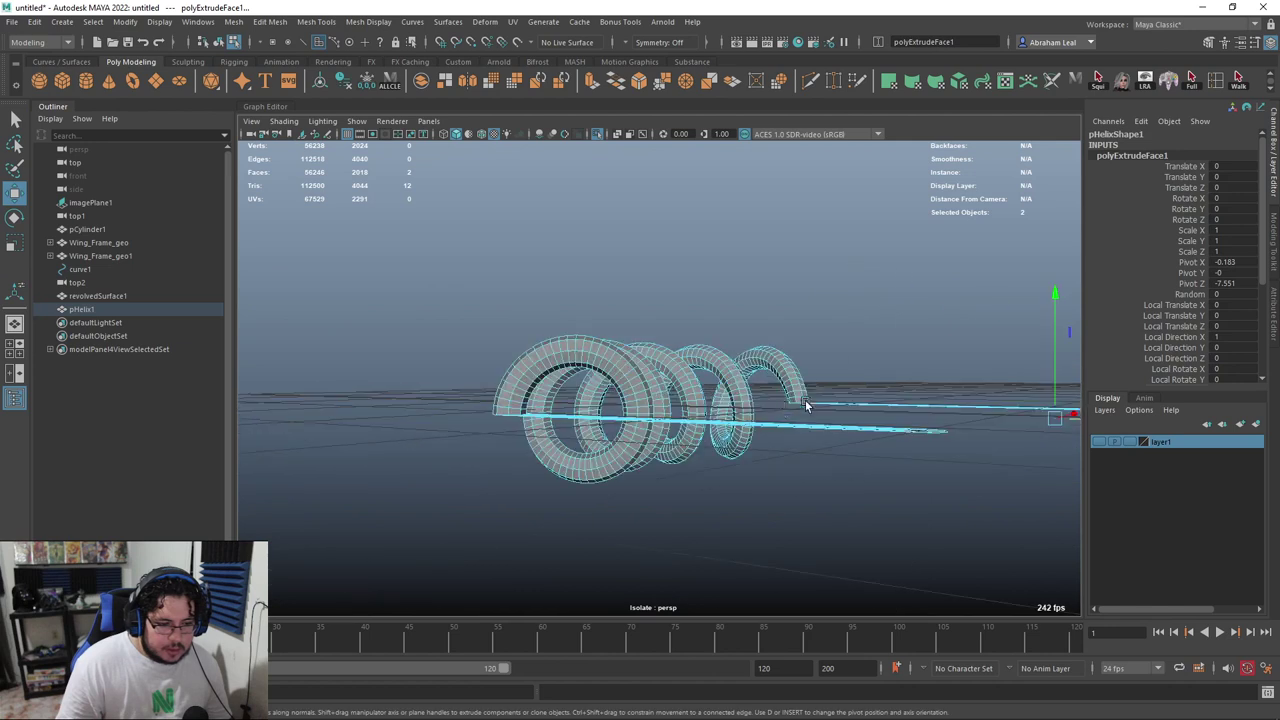
alt+drag(641, 419, 672, 415)
key(ctrl+z)
key(ctrl+z)
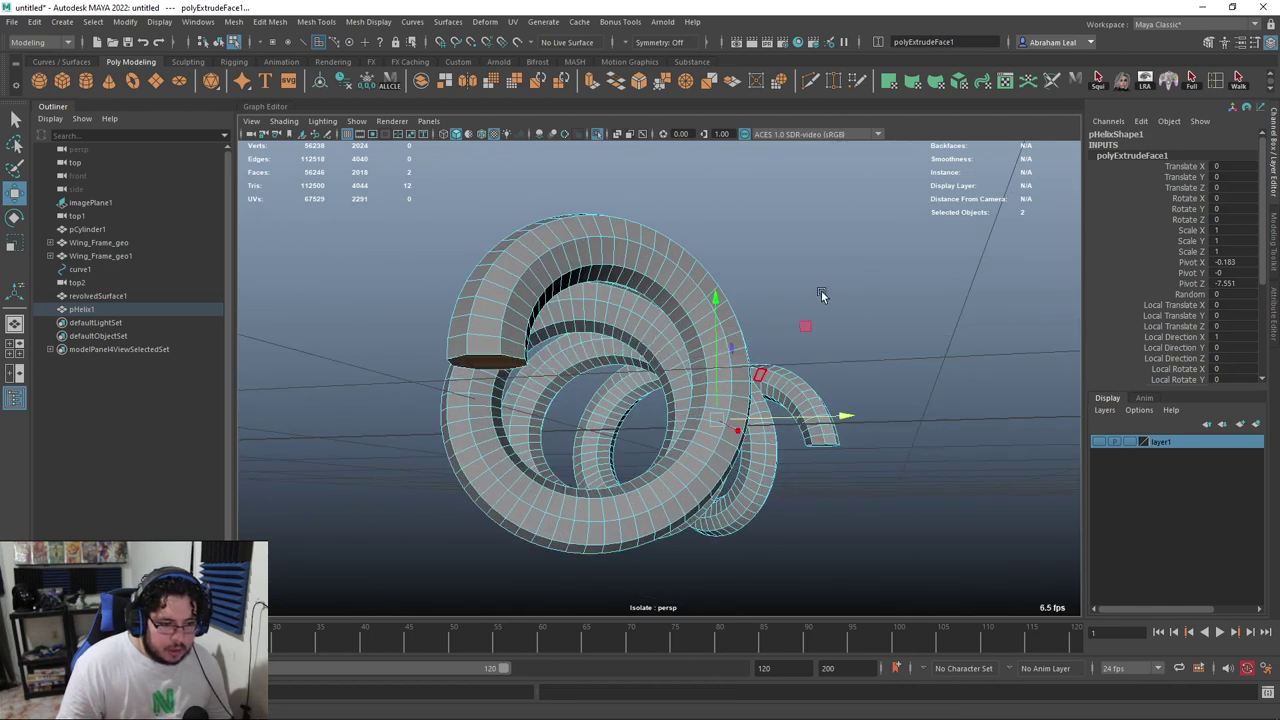
Extrude one end face of the coil a short distance downward and reposition it to begin a bend
key(ctrl+e)
alt+drag(484, 366, 436, 462)
key(e)
key(ctrl+z)
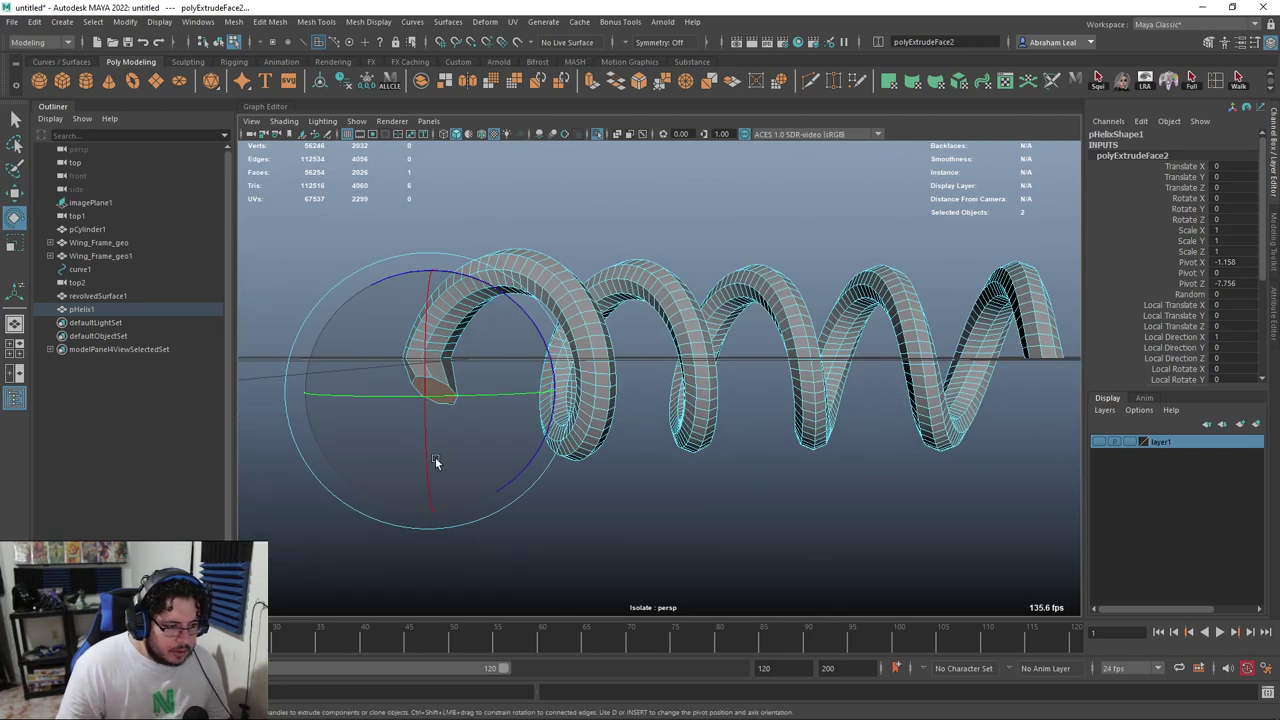
key(w)
drag(440, 397, 670, 420)
Extrude the coil's end face a second time and move it slightly to continue the bend
key(ctrl+e)
key(w)
drag(787, 375, 806, 376)
key(e)
key(3)
alt+drag(840, 440, 700, 475)
alt+drag(680, 428, 603, 466)
key(w)
click(619, 461)
key(f)
Rotate the newly extruded end face to turn the wire's direction, undoing the last unwanted change
alt+drag(697, 455, 676, 481)
scroll(700, 480, down, 6)
key(e)
drag(769, 420, 774, 392)
key(e)
drag(674, 370, 712, 389)
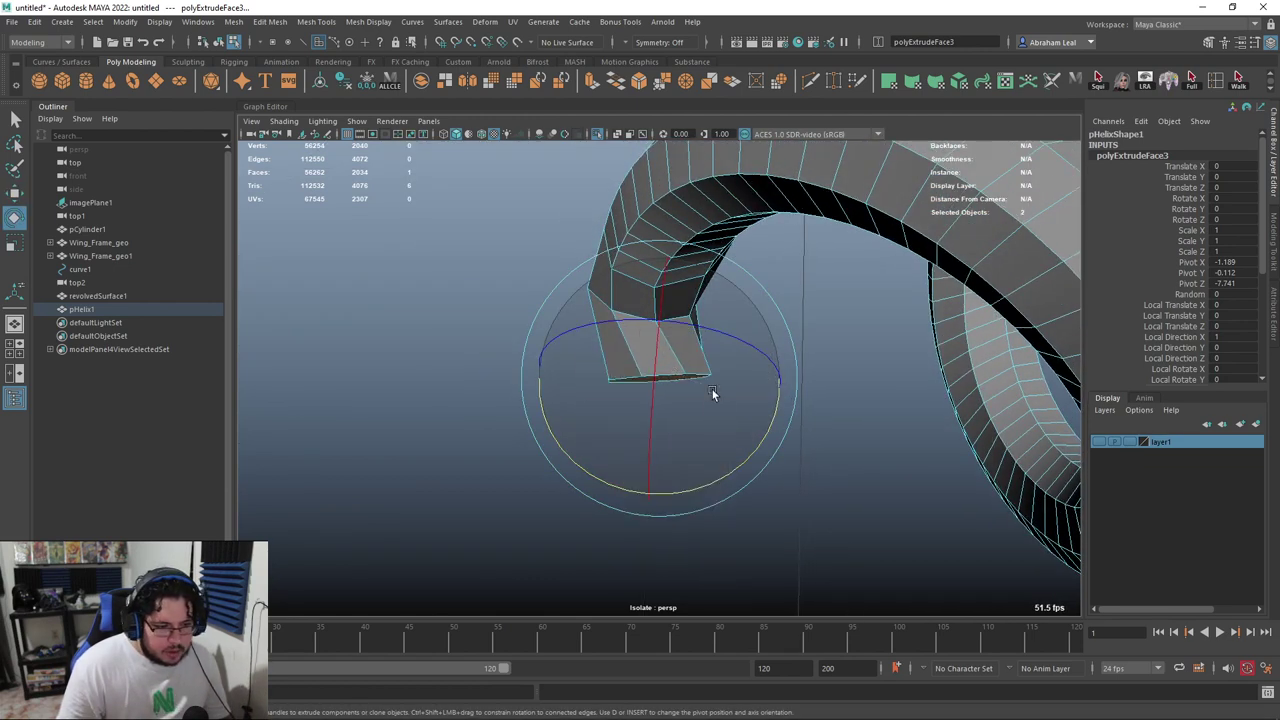
click(718, 463)
key(ctrl+z)
alt+drag(724, 471, 672, 416)
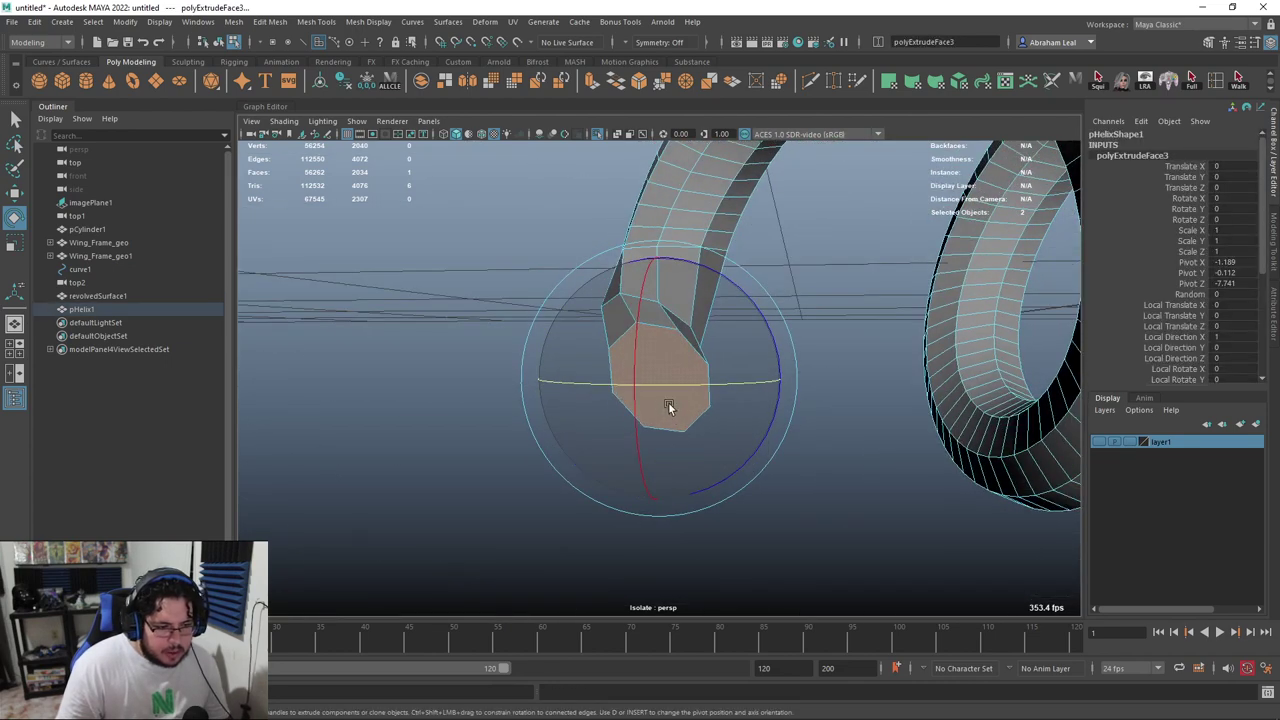
Extrude the turned end face once more and pull it out into a long straight wire leg
key(w)
alt+drag(623, 374, 826, 412)
alt+right_drag(826, 412, 717, 426)
key(ctrl+e)
alt+drag(717, 426, 687, 422)
key(w)
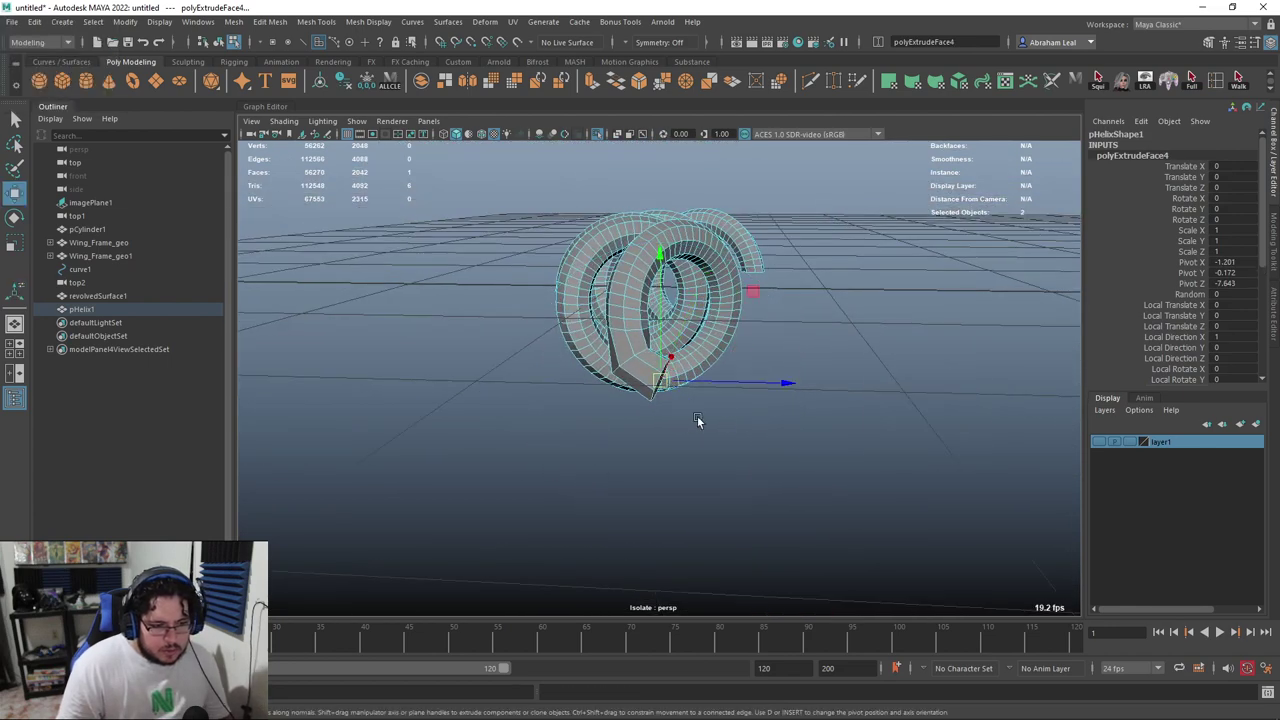
drag(755, 378, 850, 400)
drag(749, 422, 738, 545)
Cut the coil's free end shorter by deleting one ring of faces and the detached end section beyond it
alt+drag(749, 472, 600, 331)
alt+right_drag(600, 331, 640, 318)
key(q)
click(661, 306)
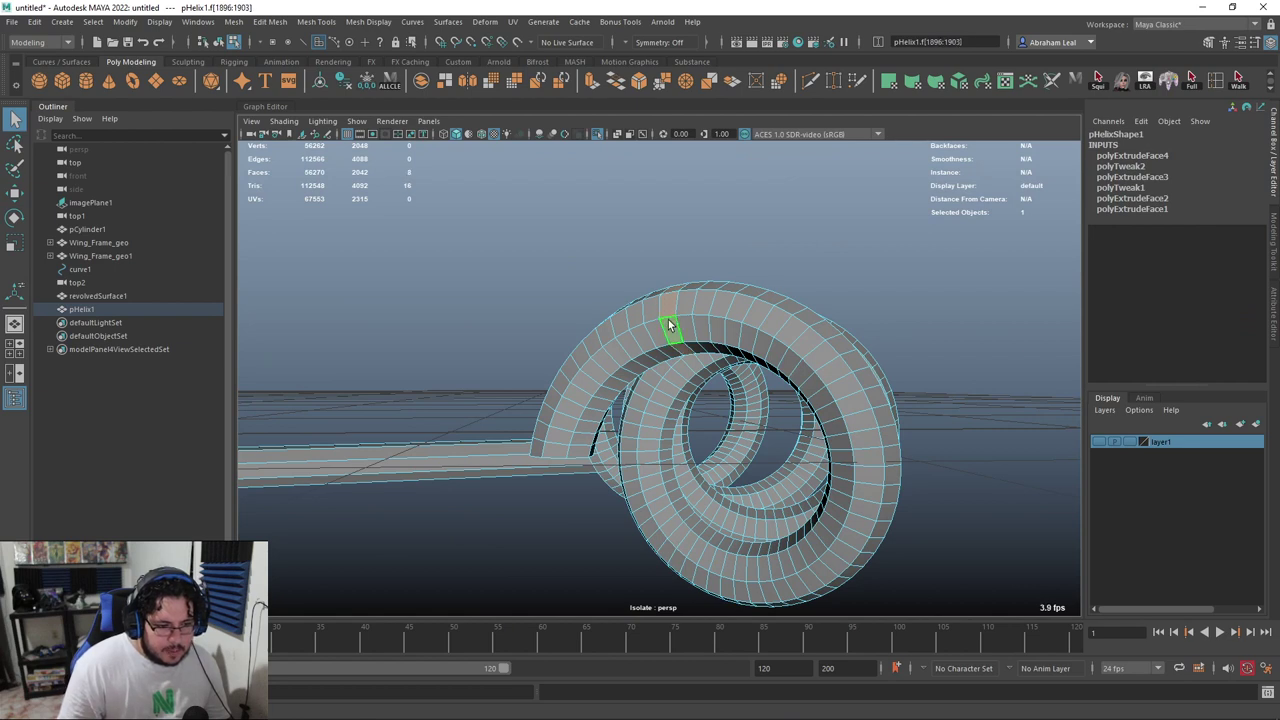
key(Delete)
double_click(600, 342)
key(Delete)
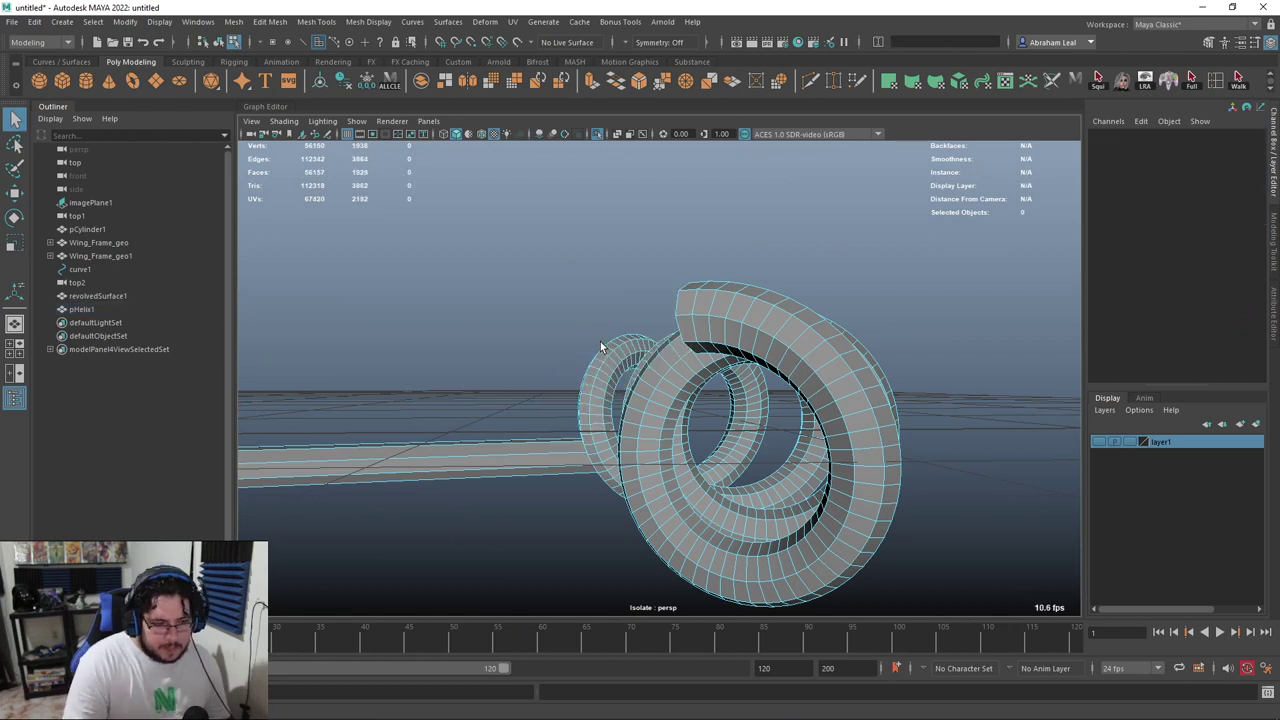
Select the border edge loop at the coil's shortened end and close the opening with Fill Hole
alt+drag(600, 342, 740, 406)
right_drag(789, 323, 788, 286)
double_click(790, 298)
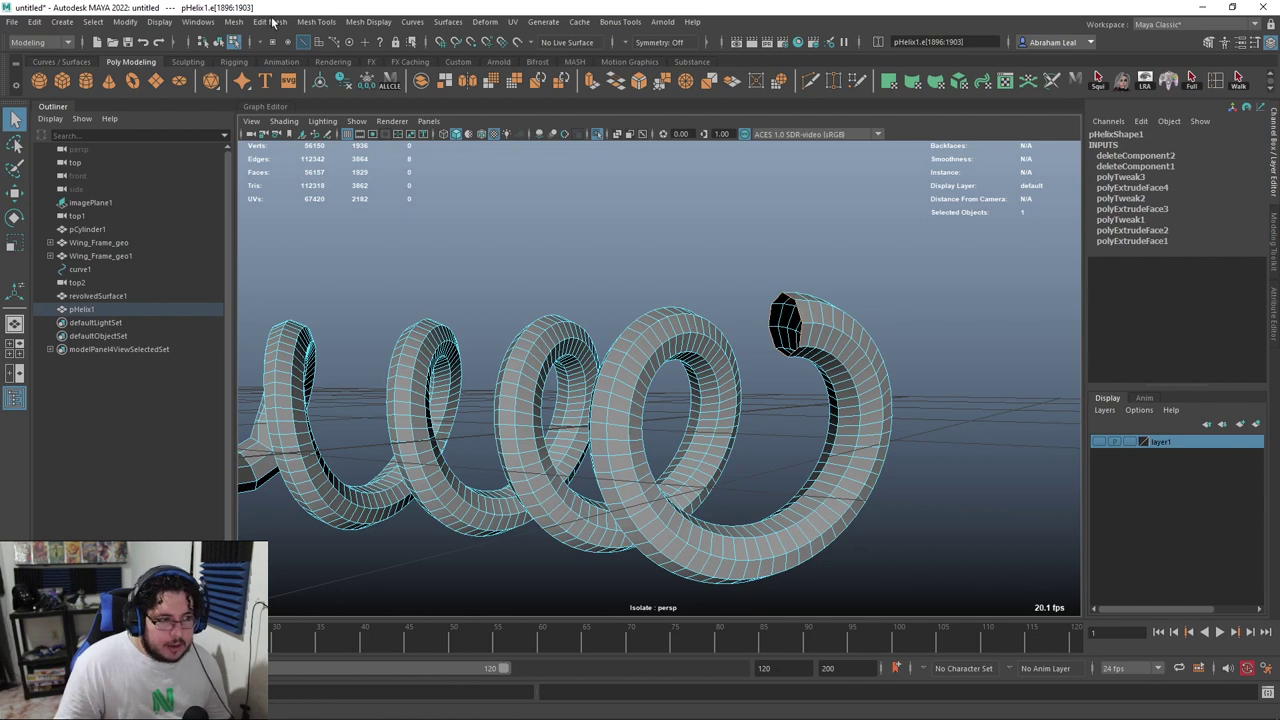
click(245, 21)
click(313, 163)
Extrude the new cap face and pull it out into a long second wire leg ending near the first leg
right_drag(775, 342, 777, 362)
click(785, 339)
alt+drag(853, 392, 661, 399)
key(ctrl+e)
scroll(745, 435, down, 3)
key(w)
alt+drag(742, 360, 723, 363)
scroll(723, 363, down, 2)
alt+middle_drag(723, 363, 437, 362)
alt+drag(445, 364, 586, 363)
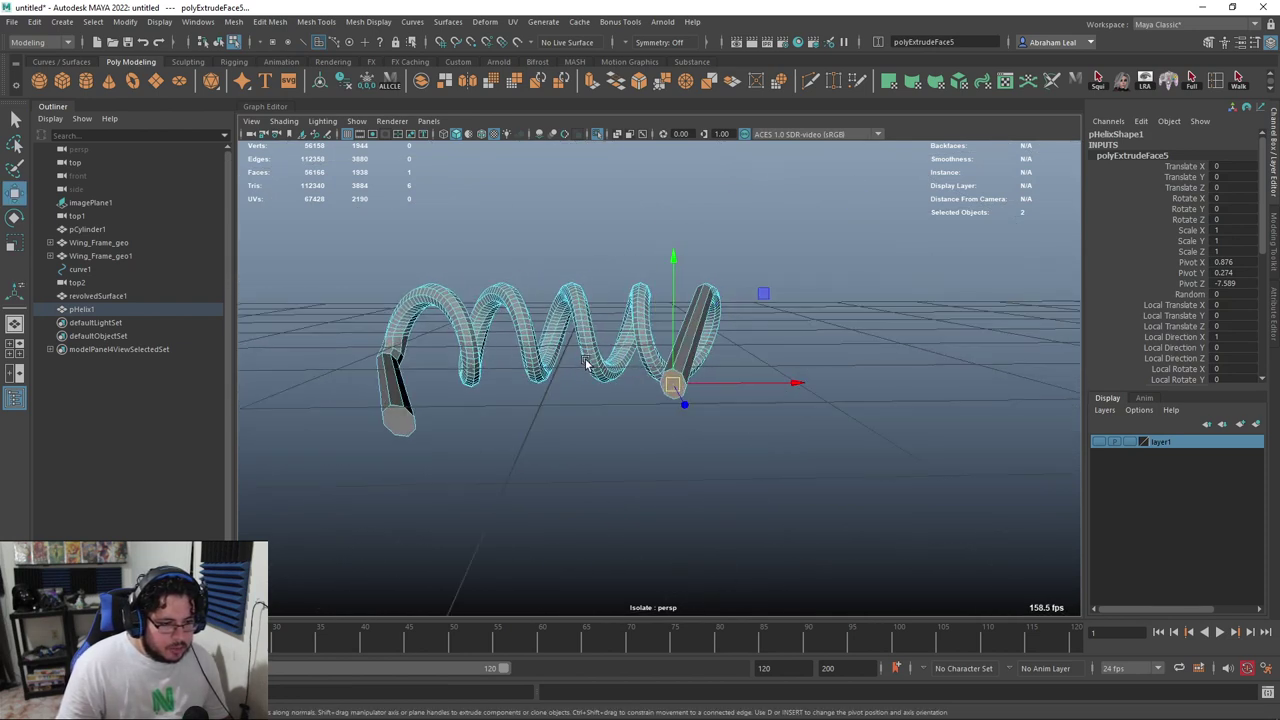
drag(672, 382, 700, 449)
Examine the wire in smooth preview and unsmoothed, checking the edge loops around the first leg's bend
key(3)
right_drag(505, 328, 600, 280)
click(665, 250)
alt+drag(665, 250, 645, 288)
click(534, 374)
key(1)
alt+middle_drag(534, 374, 690, 322)
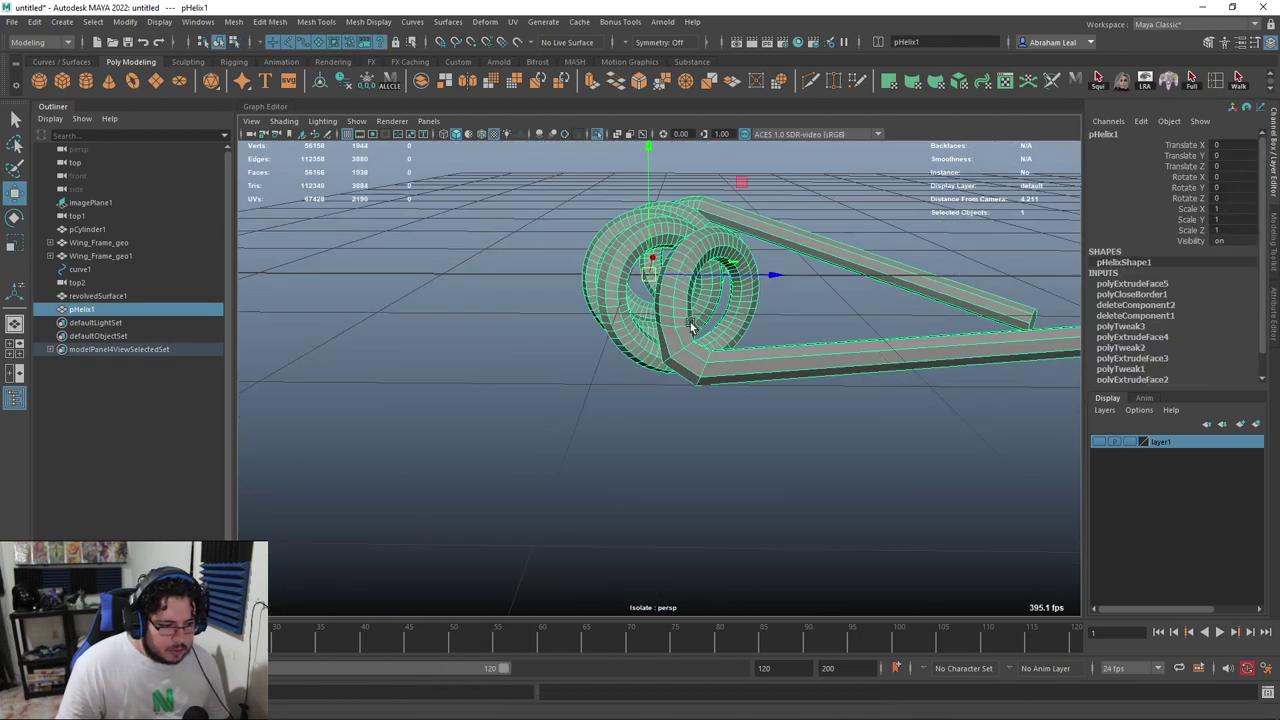
scroll(682, 340, up, 1)
right_drag(674, 355, 676, 316)
double_click(689, 342)
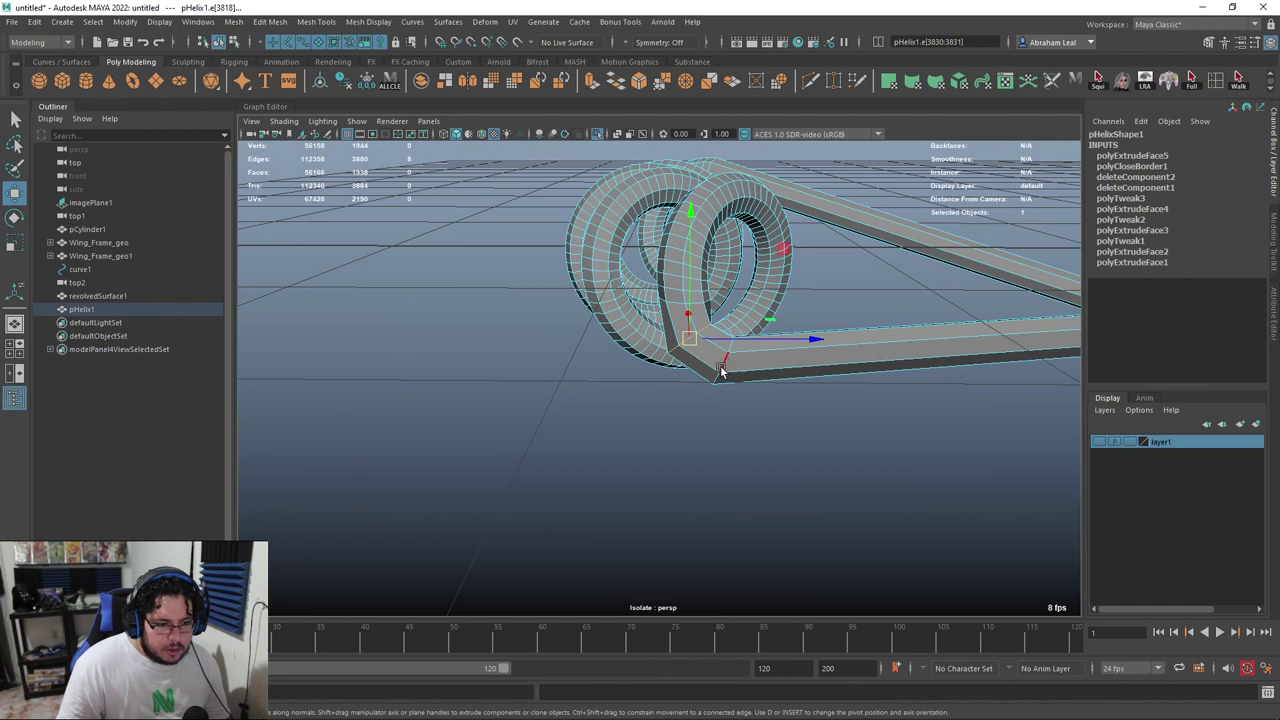
alt+drag(711, 364, 629, 342)
scroll(629, 342, up, 3)
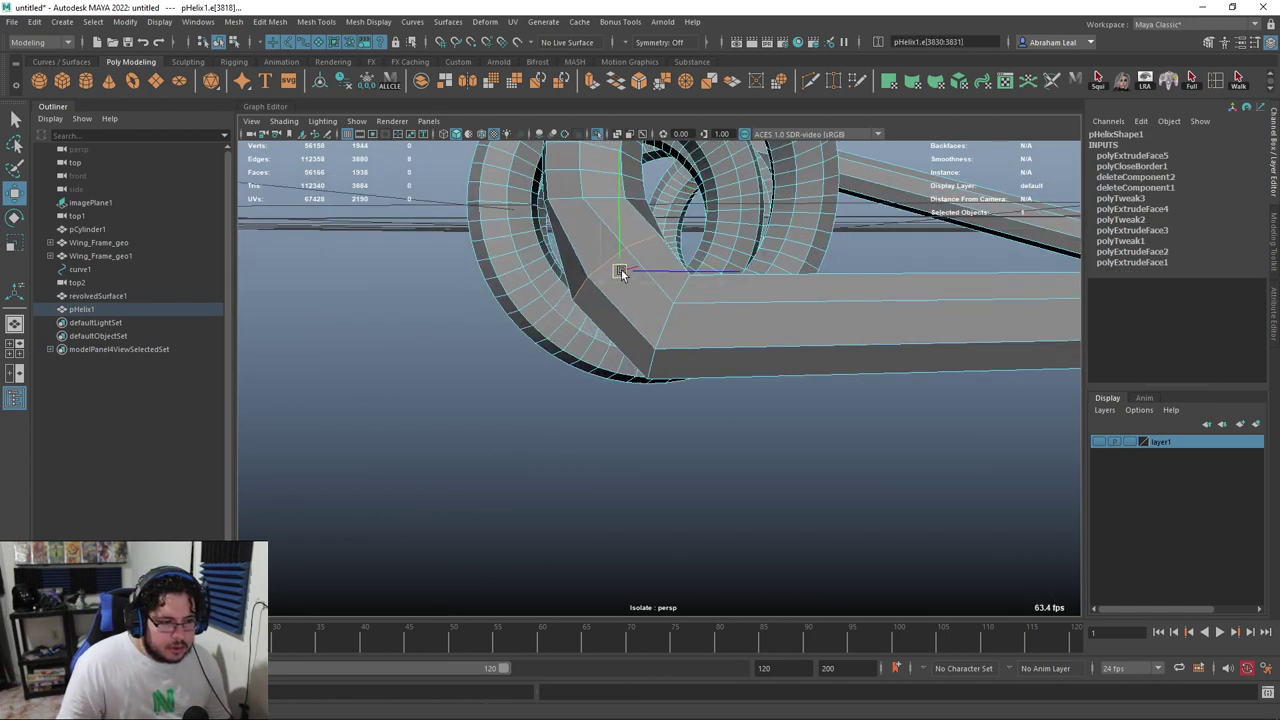
scroll(673, 329, down, 10)
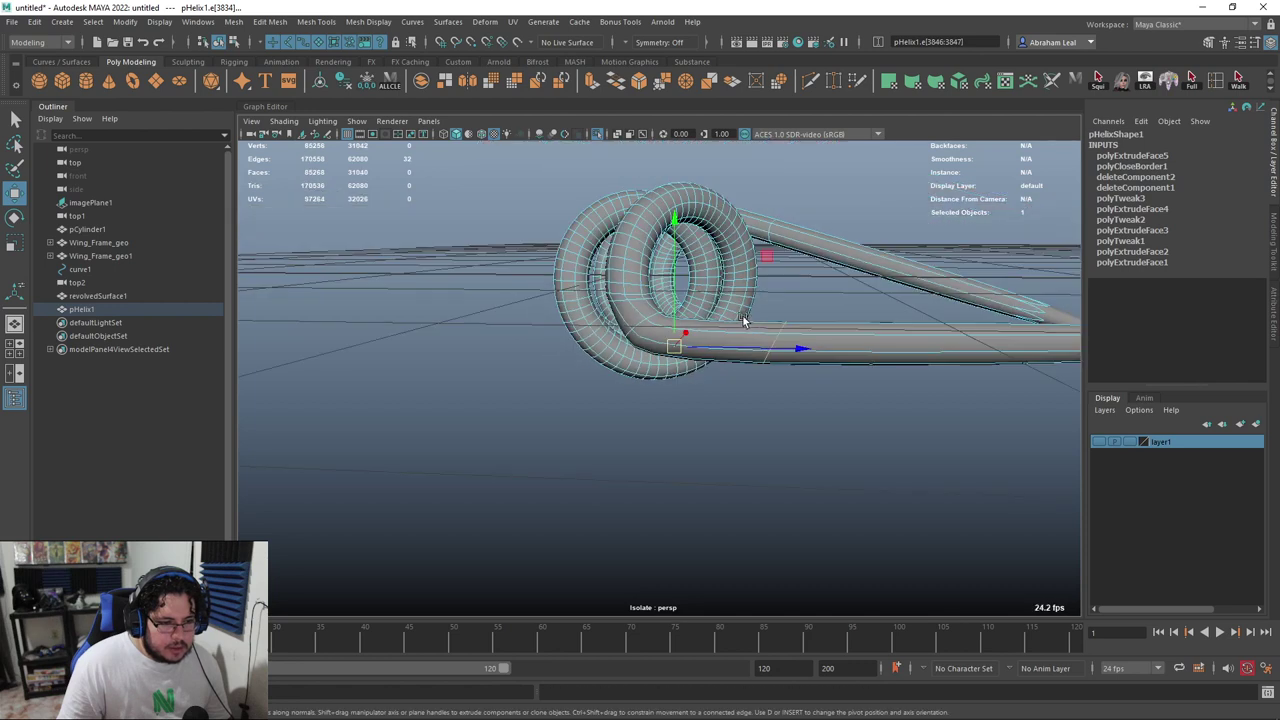
alt+drag(518, 371, 511, 345)
Turn off object isolation so the filament is displayed inside the bulb
drag(588, 229, 714, 308)
alt+drag(770, 417, 774, 375)
click(596, 133)
alt+drag(600, 160, 543, 245)
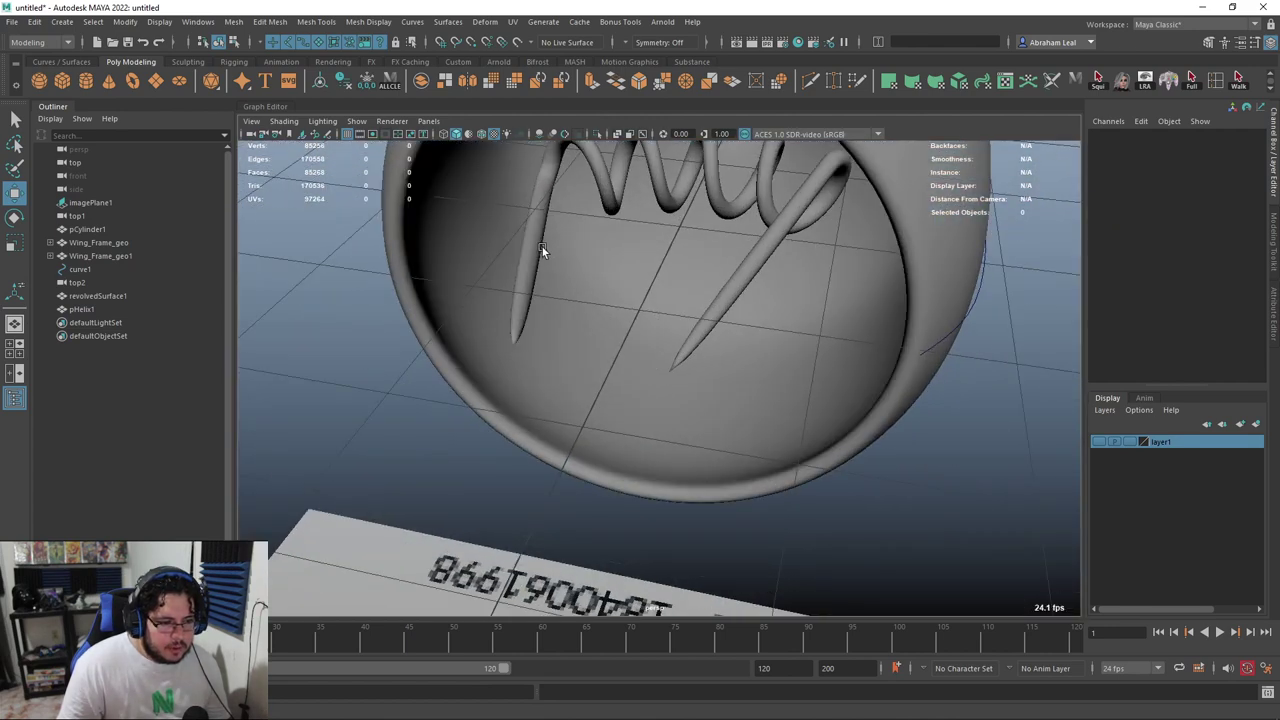
Select the end faces of both wire legs and apply Poke to them
click(543, 250)
scroll(543, 323, up, 5)
right_drag(508, 303, 512, 337)
click(516, 368)
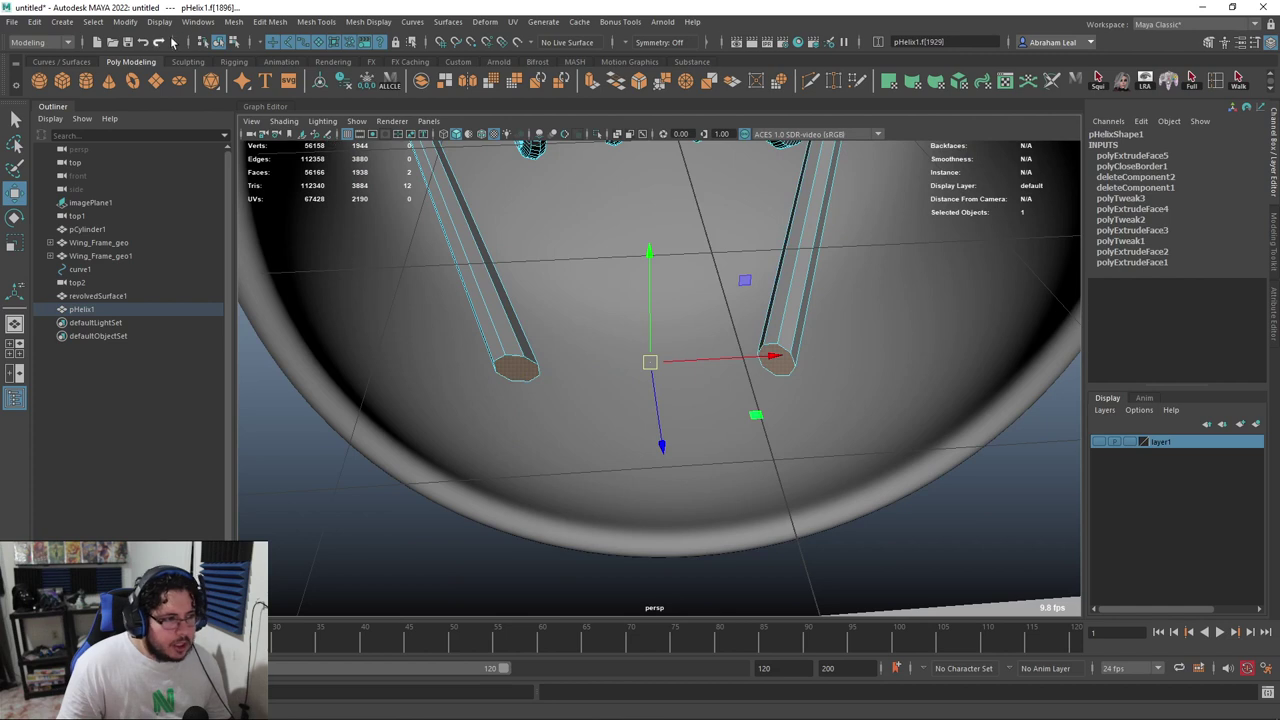
click(240, 21)
click(270, 21)
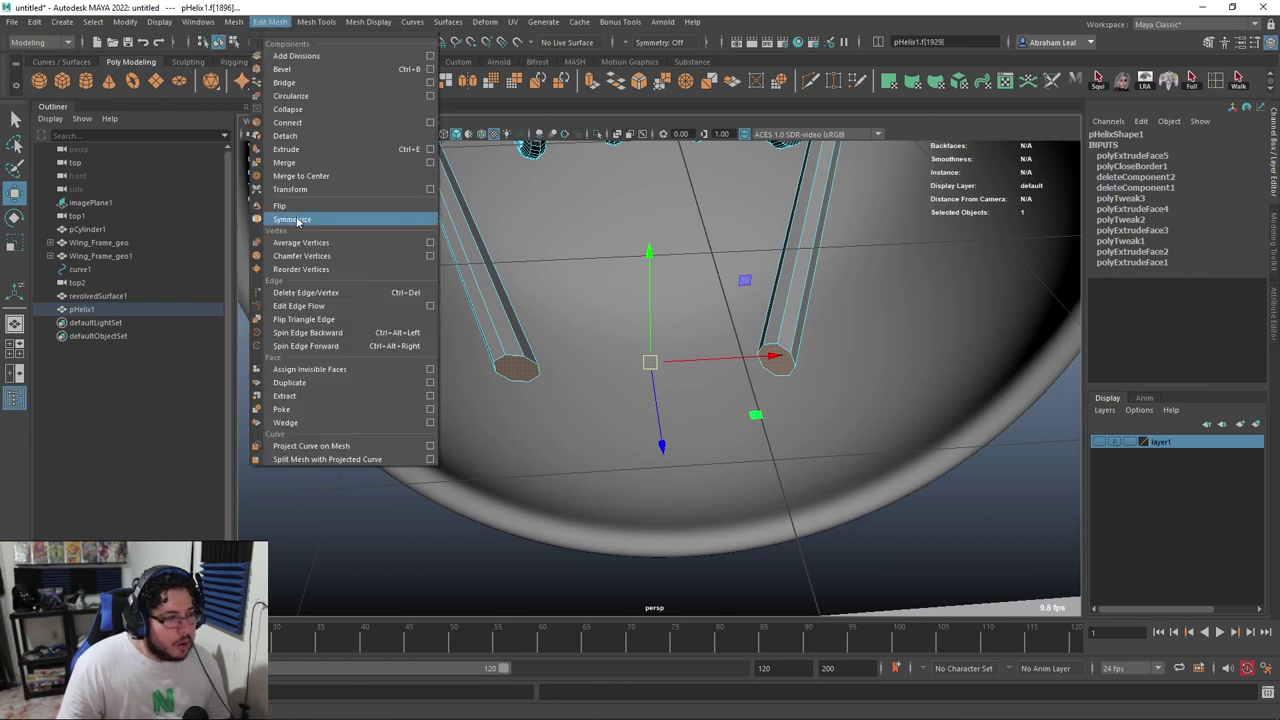
click(308, 409)
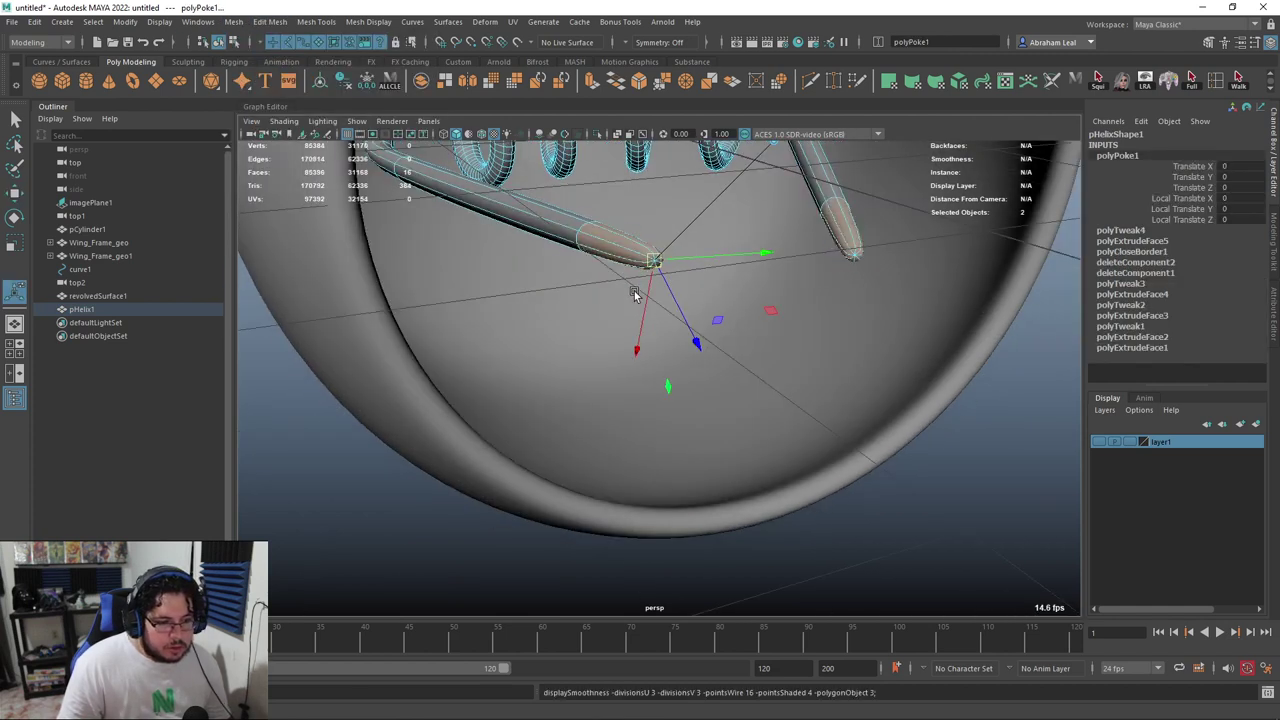
Bevel the rim edges of both wire ends with 2 segments and a fraction of 0.21, and return to object mode
click(646, 252)
shift+double_click(847, 244)
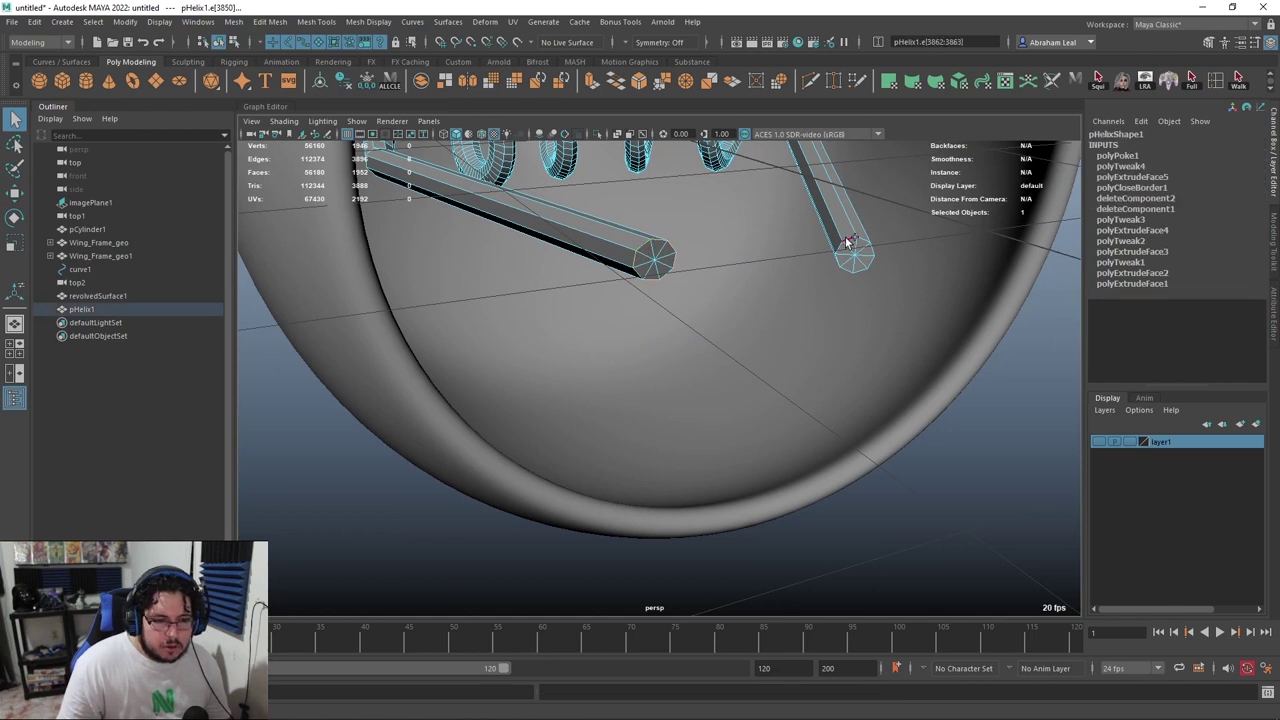
click(639, 81)
drag(892, 404, 900, 404)
drag(894, 395, 880, 392)
key(3)
alt+drag(602, 223, 816, 278)
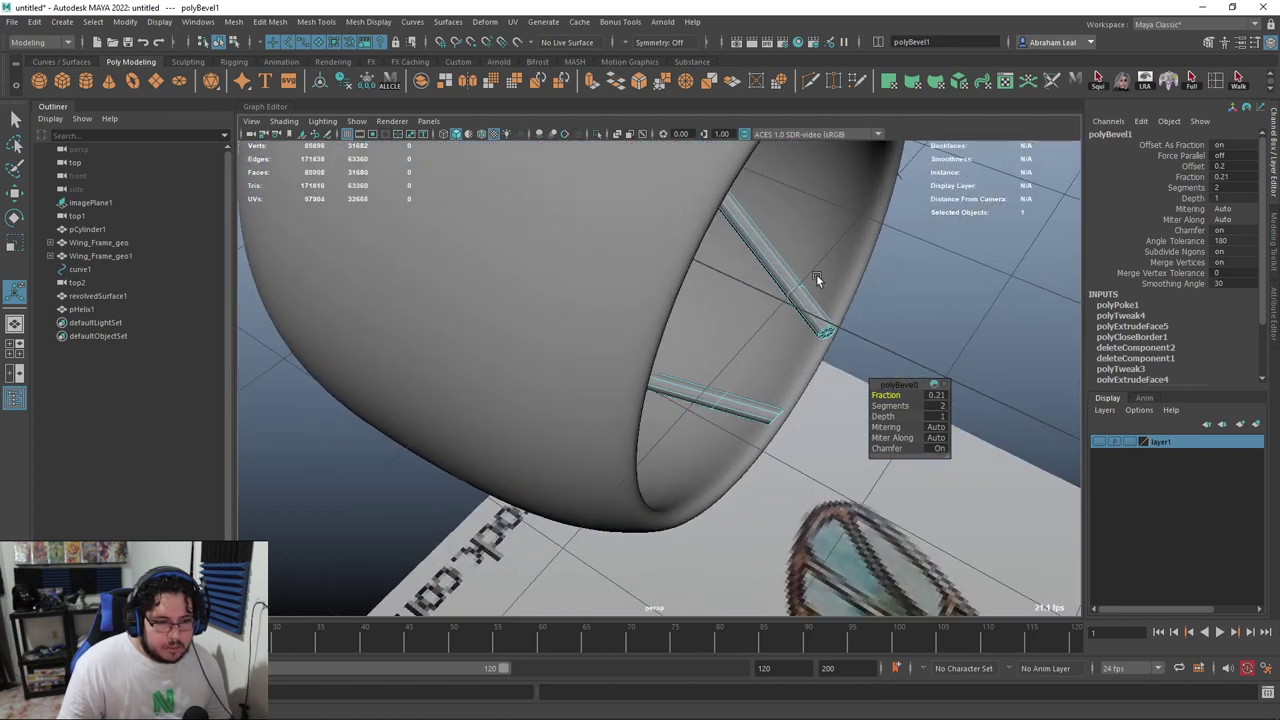
key(q)
click(956, 248)
alt+drag(956, 248, 860, 321)
right_drag(794, 367, 1010, 228)
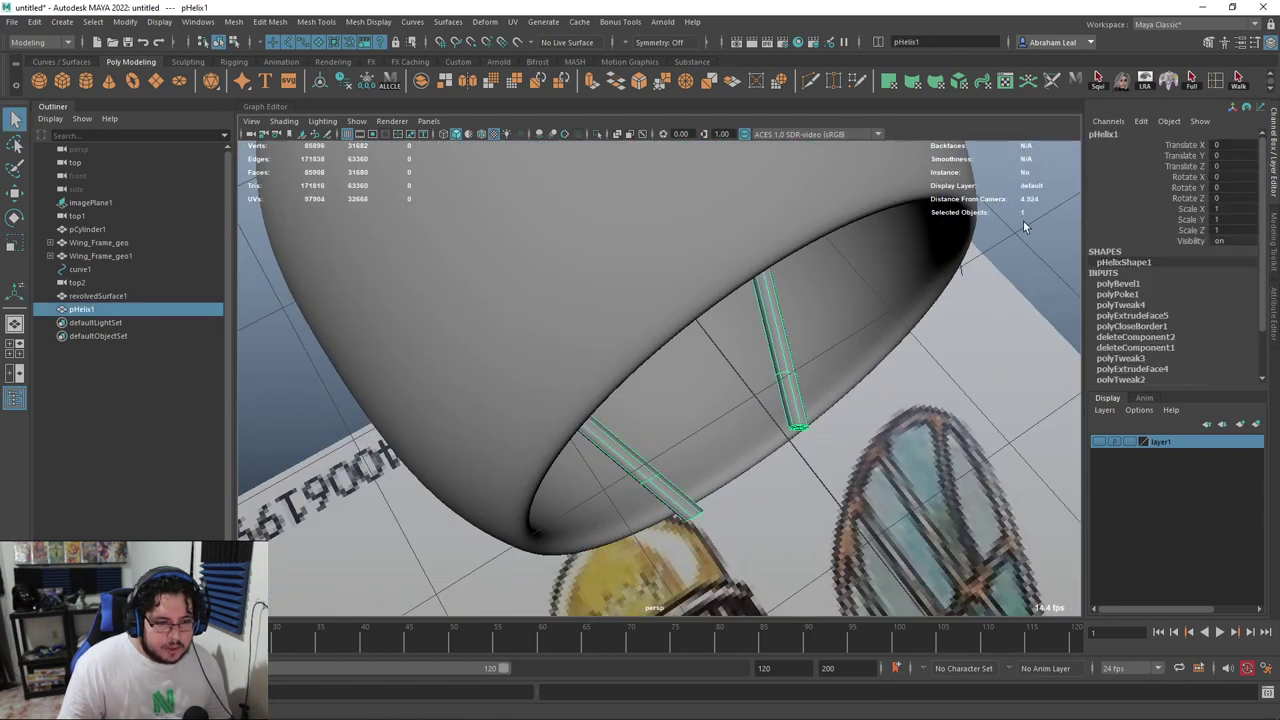
Compare the bulb and filament with the reference image in the wireframe top view, and return to the shaded perspective view
alt+drag(1023, 223, 930, 256)
click(858, 295)
alt+drag(856, 295, 710, 294)
key(space)
key(4)
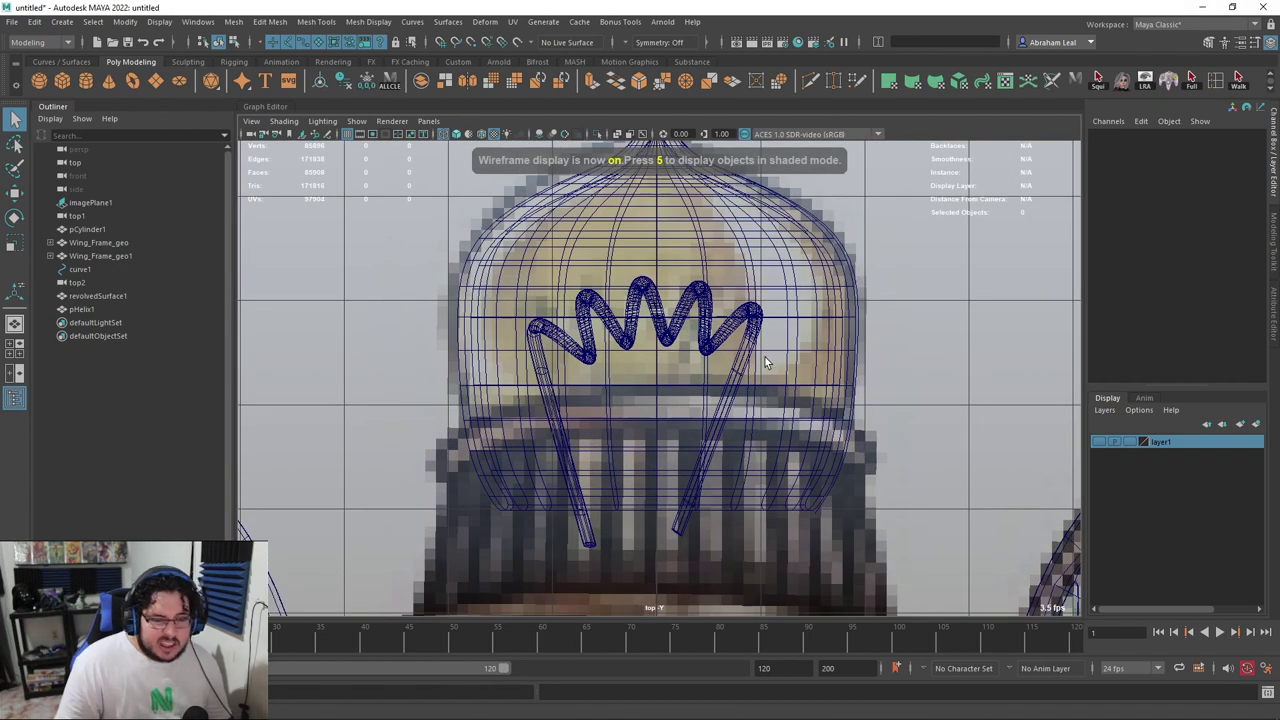
scroll(755, 385, down, 5)
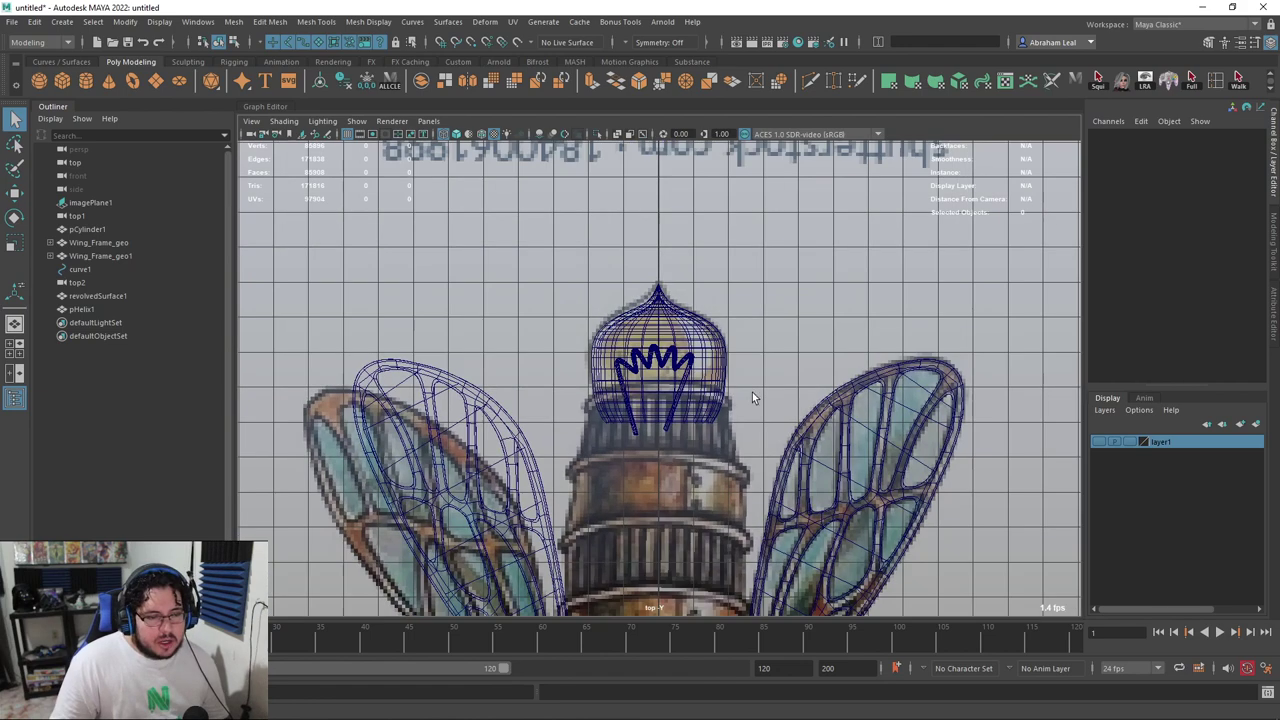
key(6)
scroll(760, 402, up, 2)
key(space)
drag(820, 422, 818, 385)
Show layer1 and raise the bulb, filament and profile curve by 3.732 in Y to the abdomen's end
alt+drag(734, 374, 815, 345)
scroll(738, 282, down, 3)
drag(738, 280, 620, 392)
alt+drag(625, 405, 591, 449)
scroll(591, 449, down, 2)
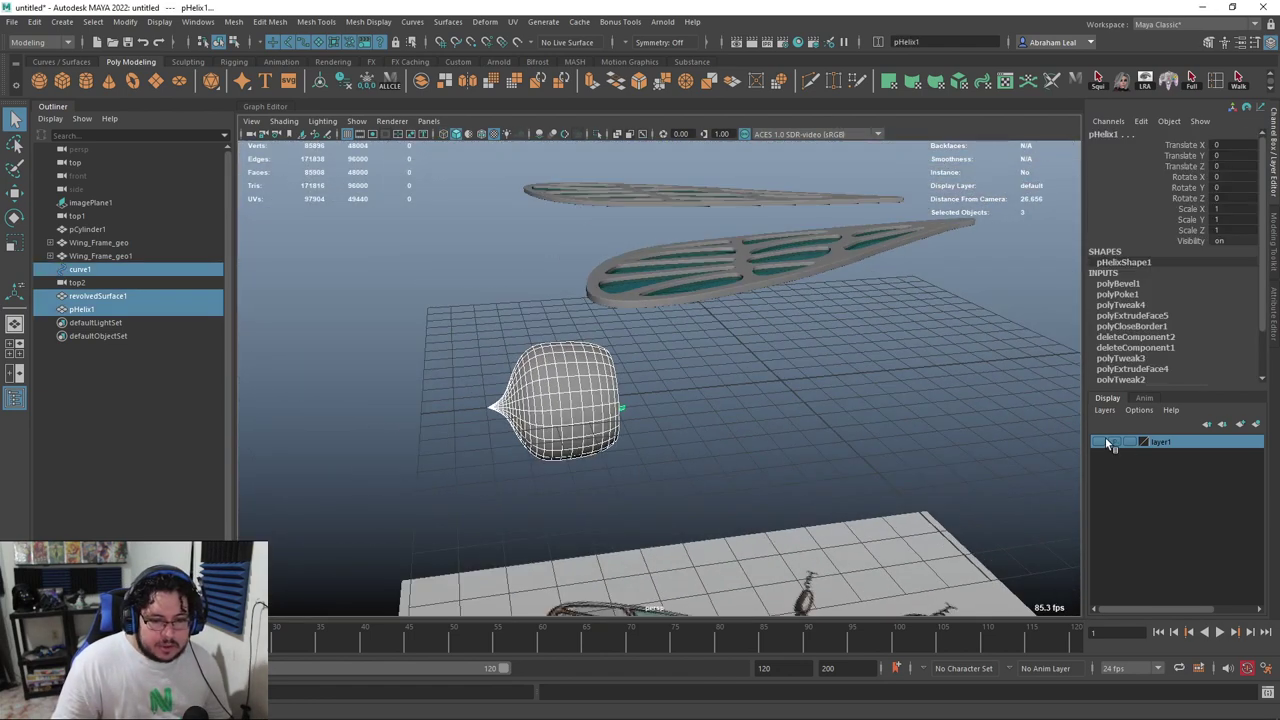
click(1100, 441)
alt+drag(680, 415, 665, 373)
scroll(665, 378, up, 3)
key(w)
drag(610, 325, 602, 166)
alt+drag(694, 214, 834, 214)
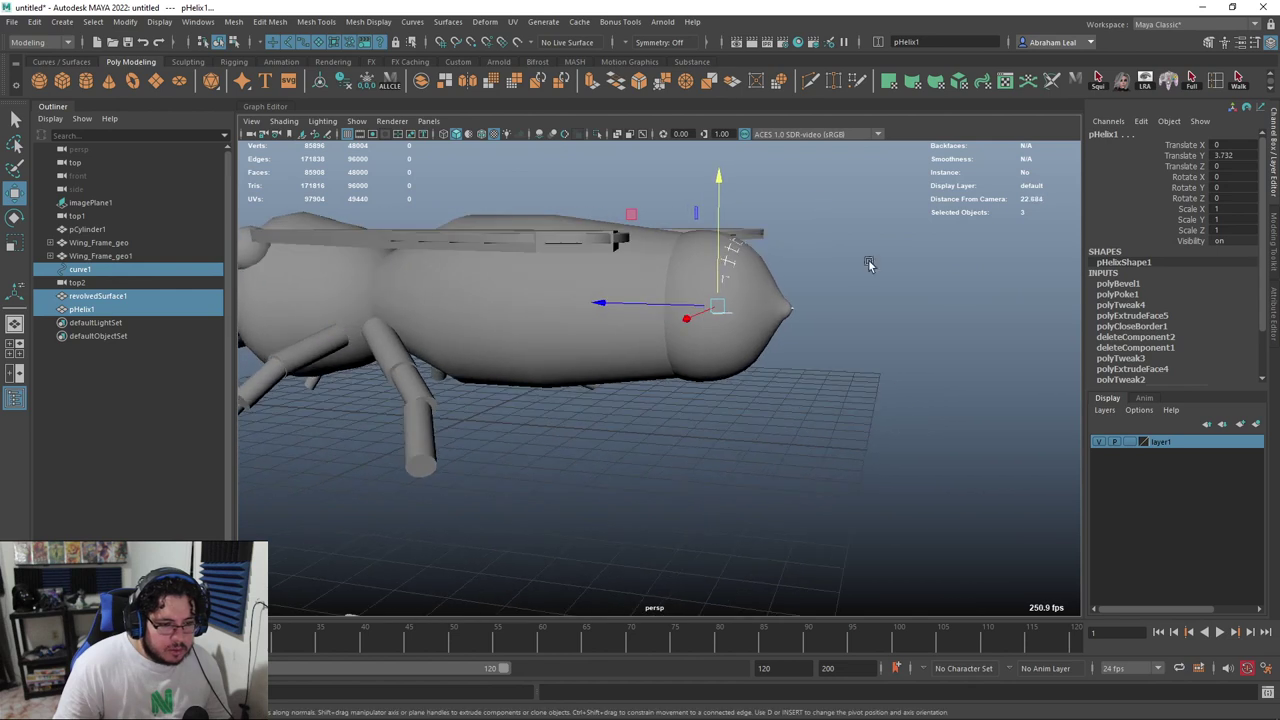
Delete the blockout body's placeholder abdomen tip that overlaps the bulb
click(842, 347)
click(634, 217)
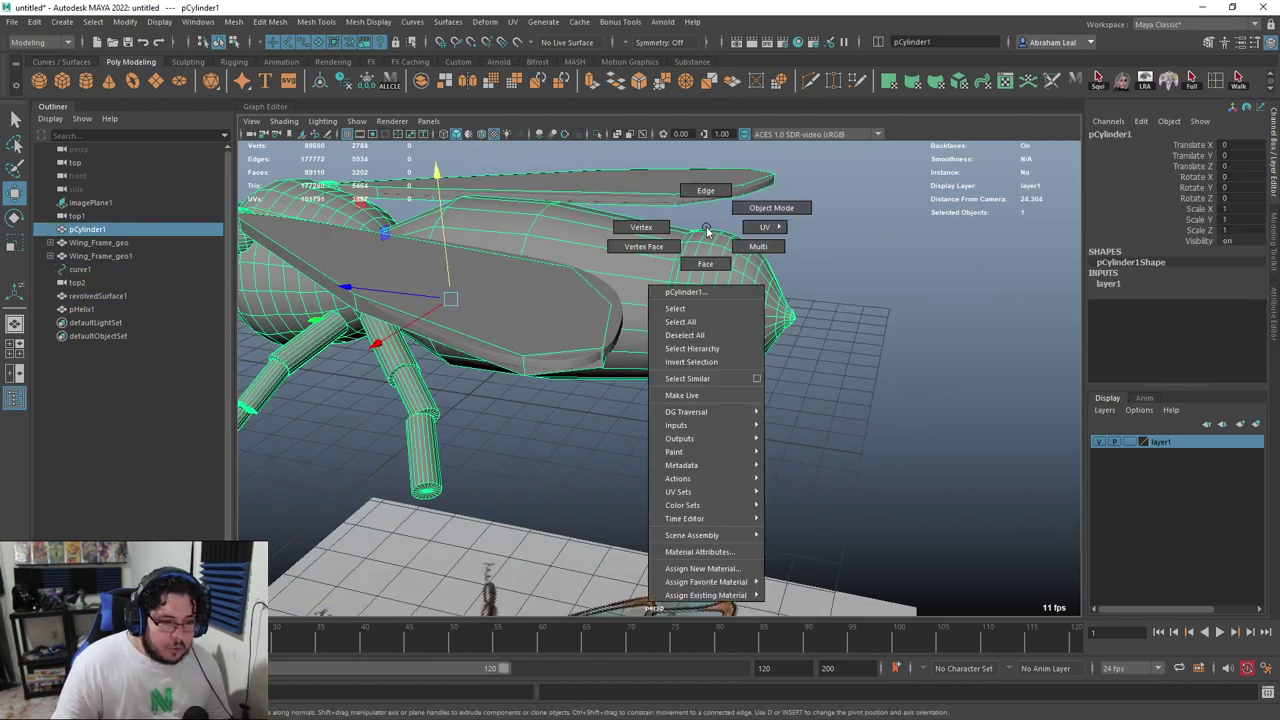
right_drag(706, 227, 694, 256)
double_click(694, 256)
key(Delete)
alt+drag(694, 255, 503, 252)
alt+drag(633, 283, 780, 320)
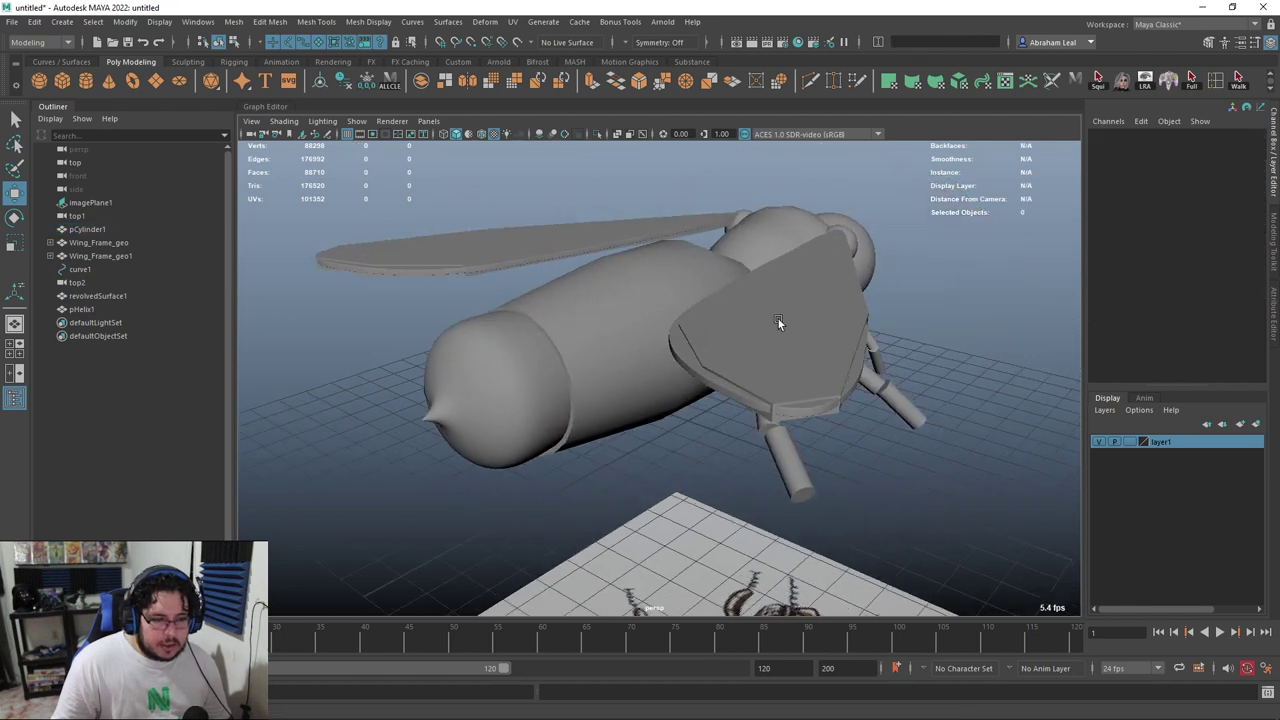
Select the two placeholder wing shells on the blockout body and delete them, keeping the detailed wing frames
click(780, 320)
right_click(718, 343)
click(688, 222)
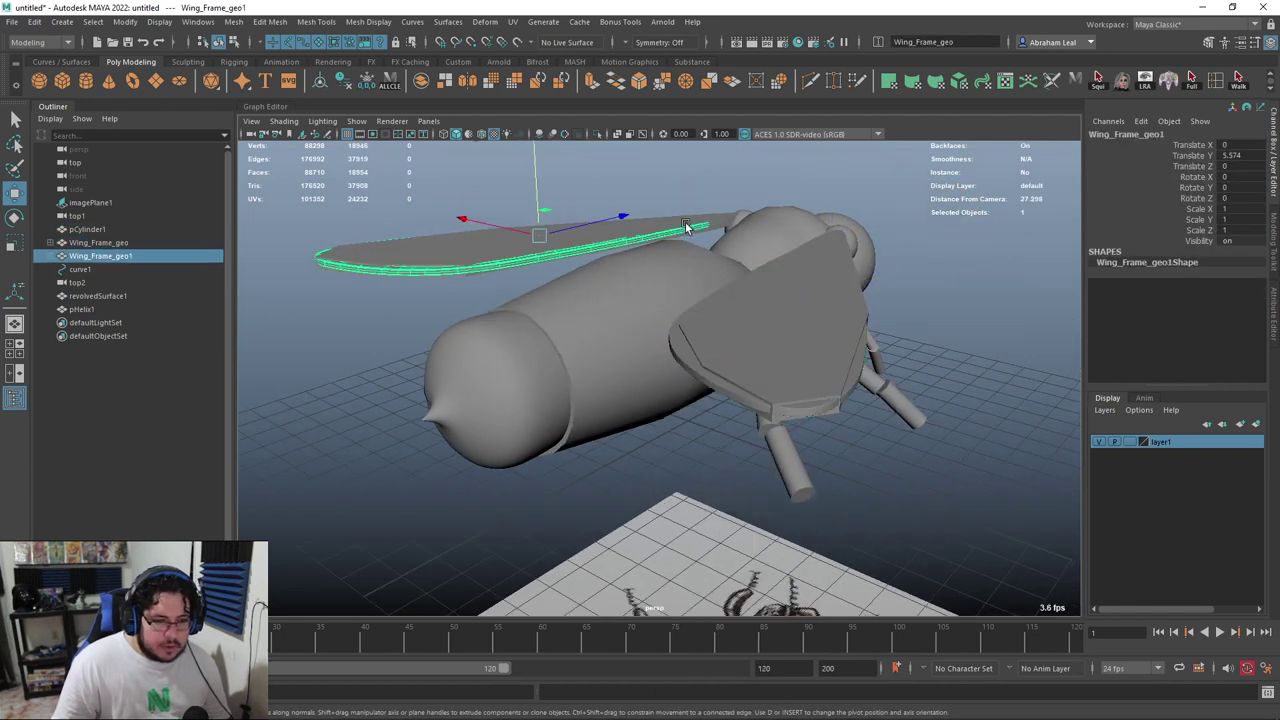
click(743, 229)
right_drag(743, 231, 757, 280)
double_click(763, 288)
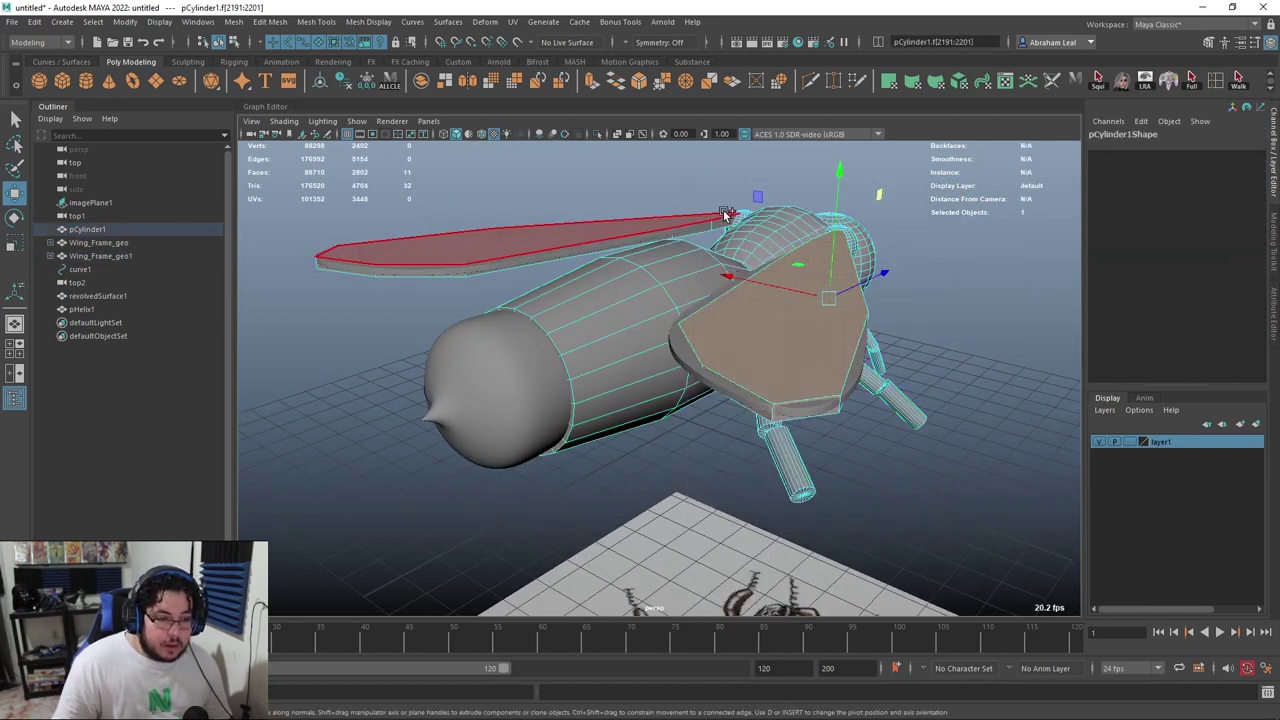
shift+double_click(725, 214)
key(Delete)
alt+drag(725, 214, 706, 246)
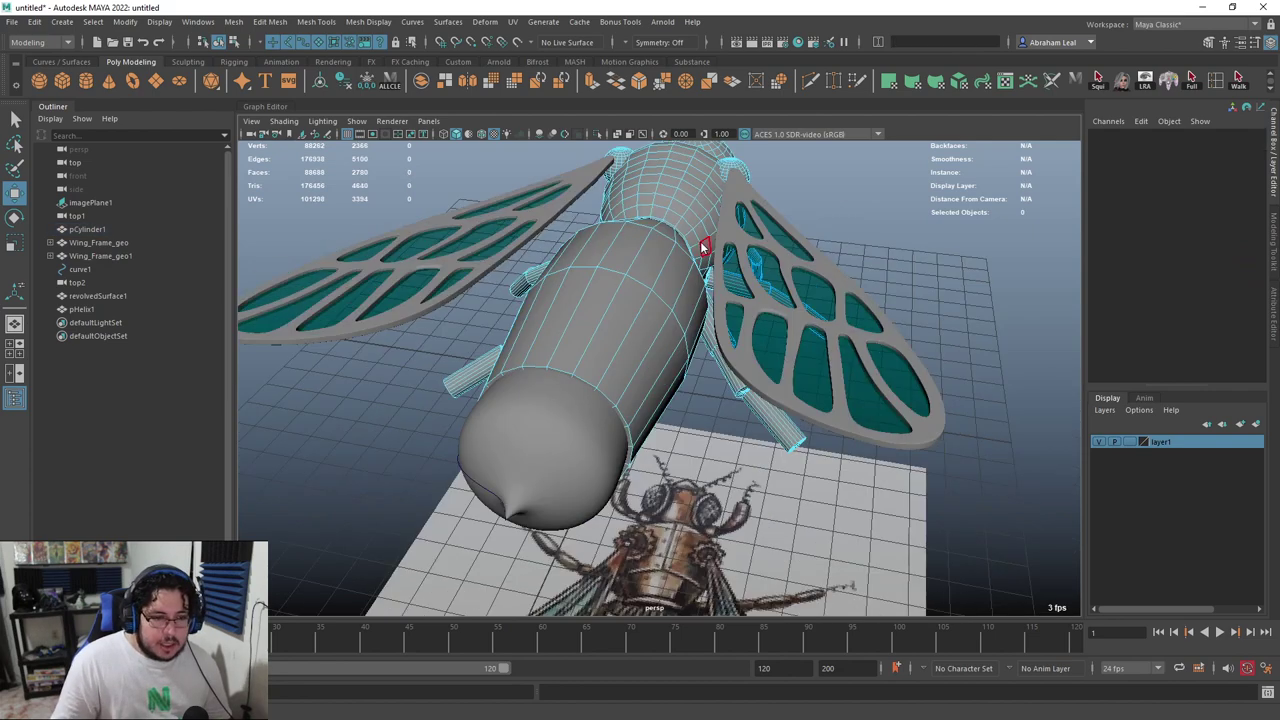
Return to object mode and delete the profile curve used for the bulb
right_drag(706, 246, 760, 215)
click(802, 222)
scroll(802, 222, down, 3)
alt+drag(802, 222, 848, 423)
scroll(721, 377, up, 5)
alt+drag(721, 373, 700, 354)
click(700, 355)
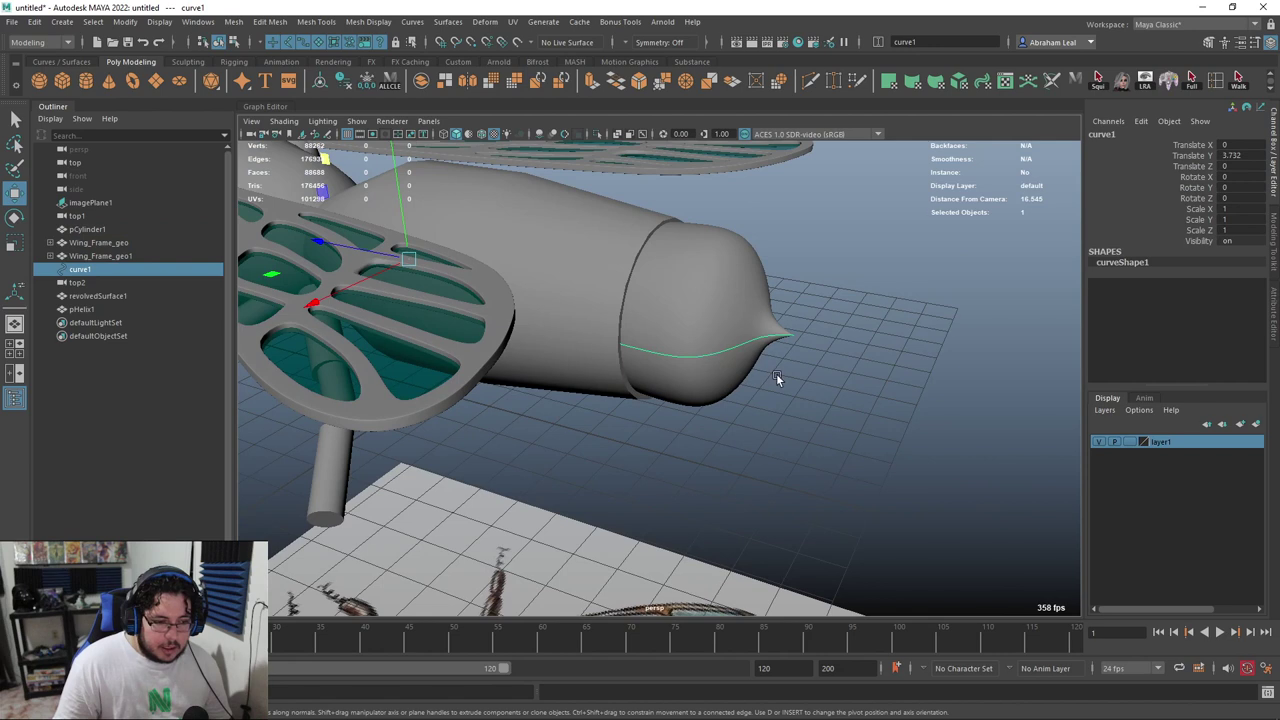
key(Delete)
Save the scene as FireFly in the project's scenes folder
click(12, 21)
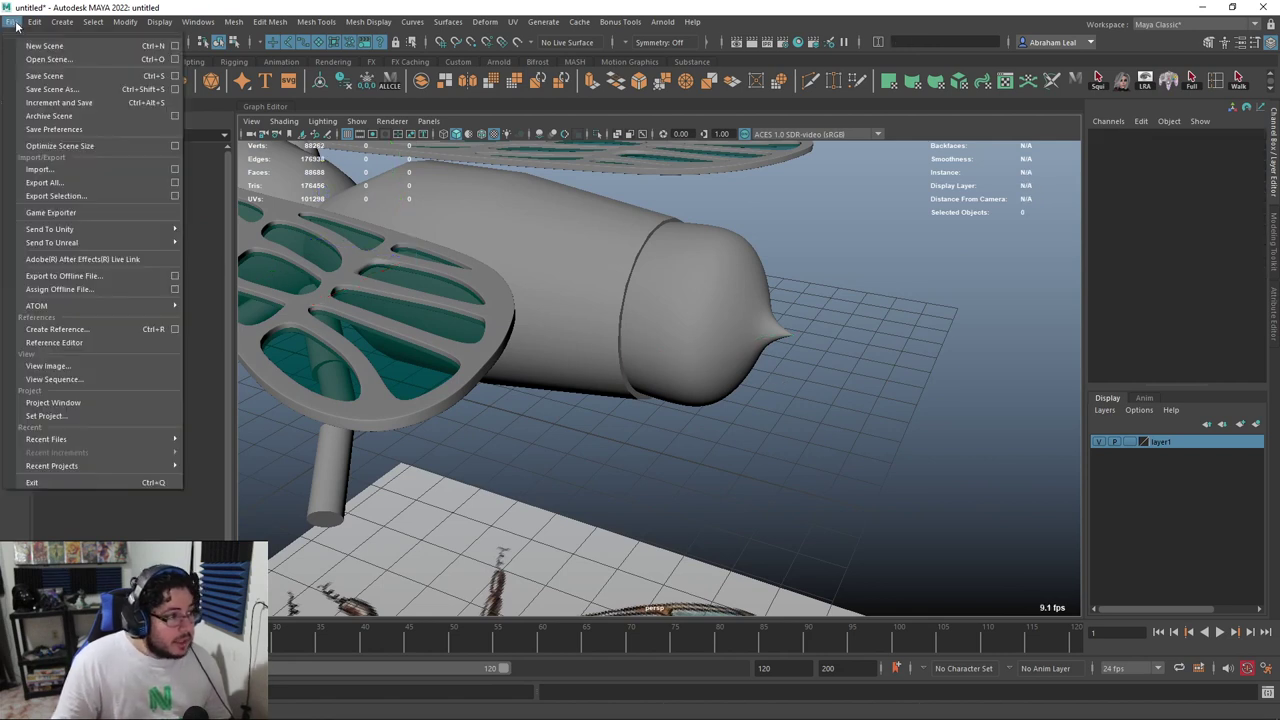
click(72, 79)
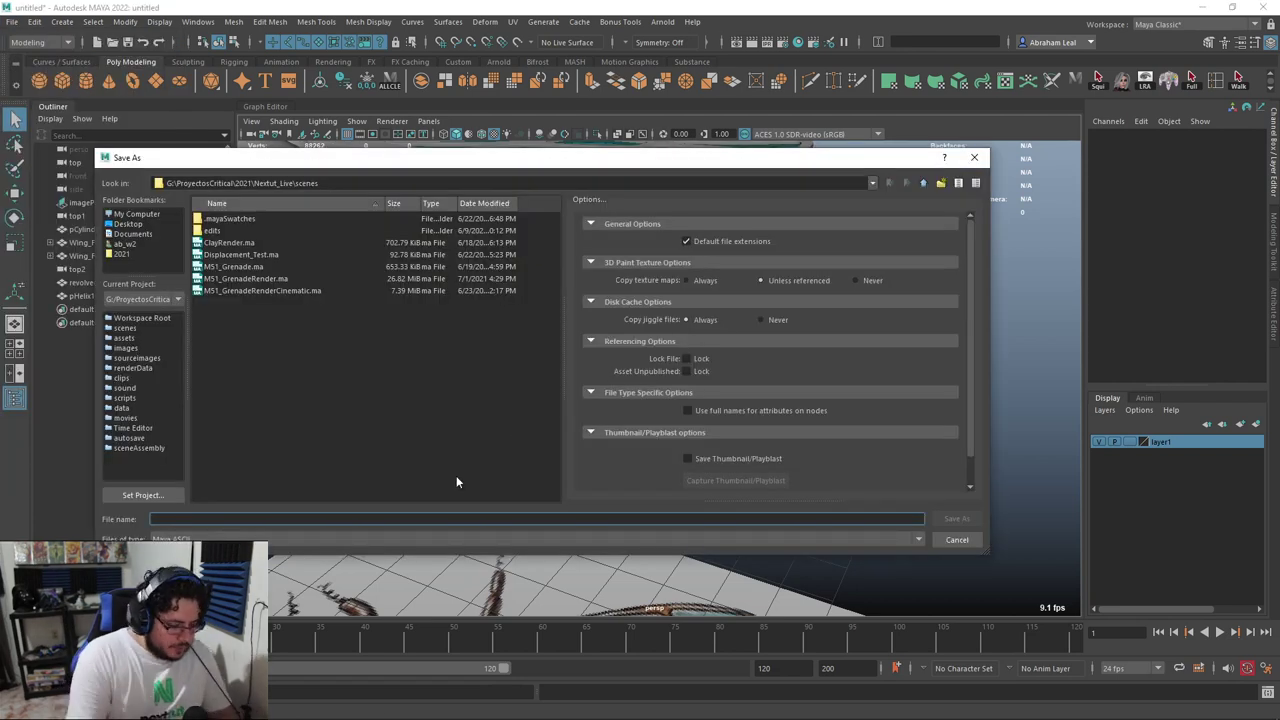
text(Fire)
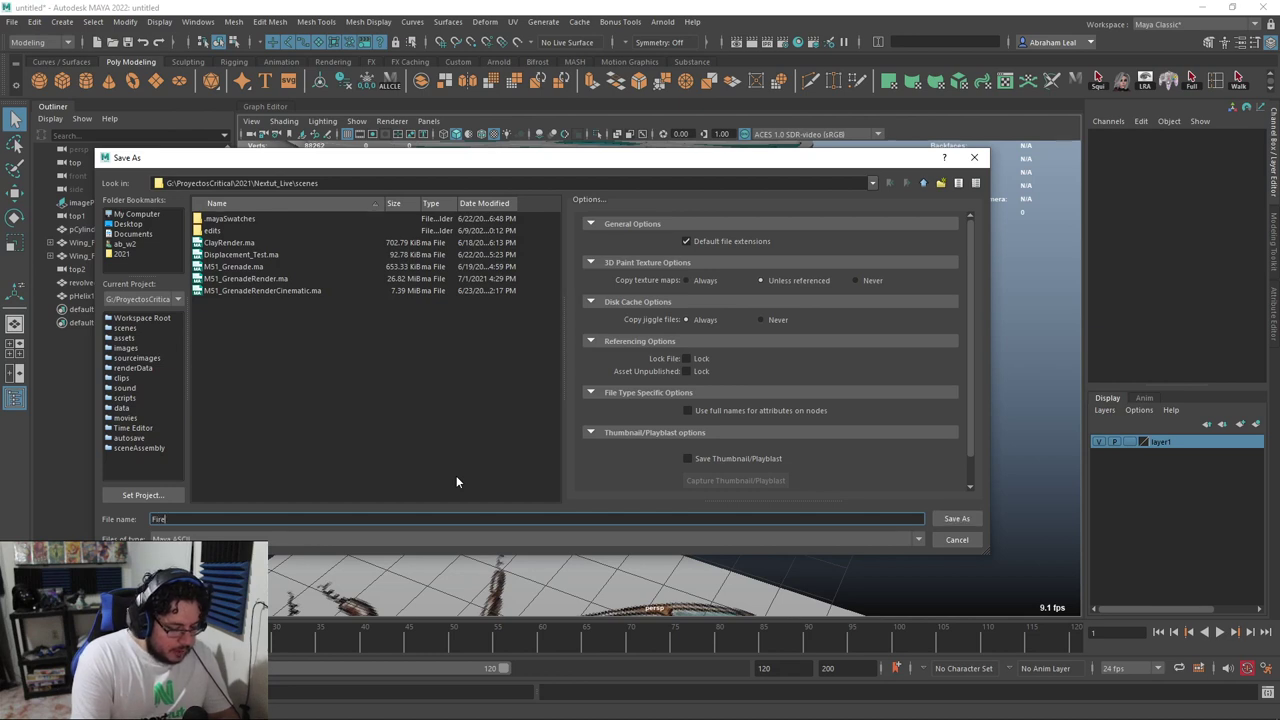
text(Fly)
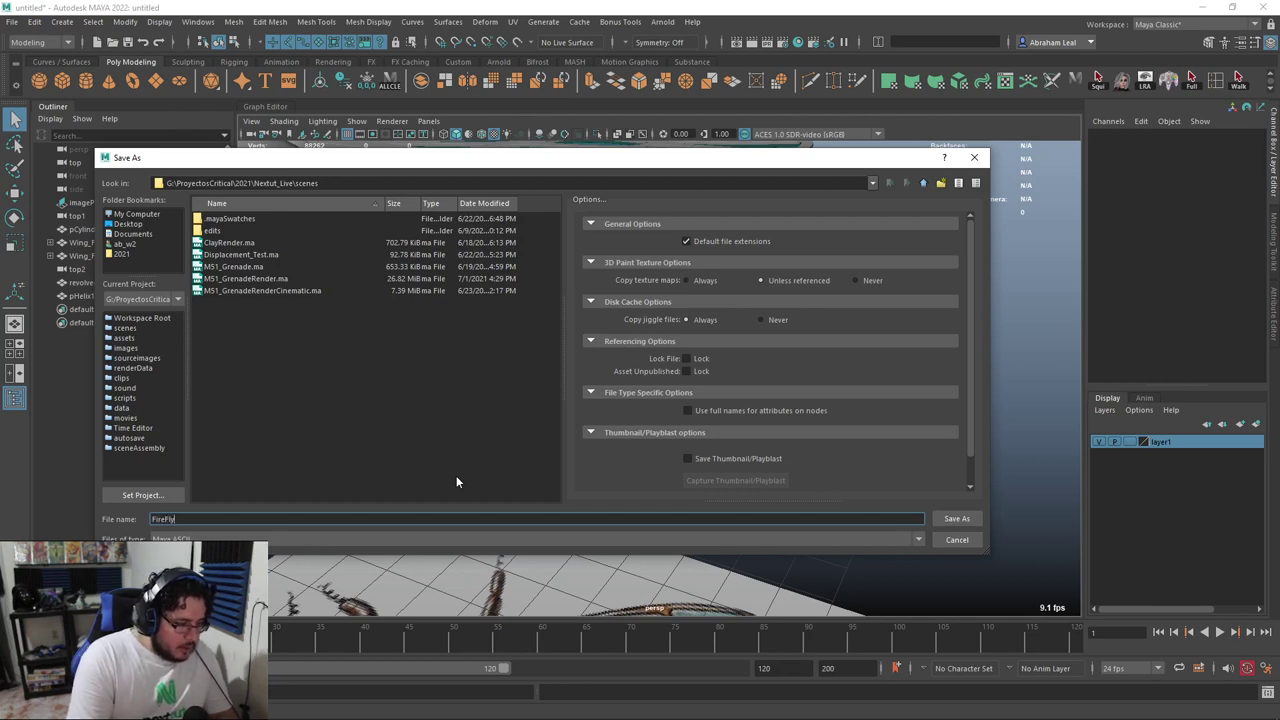
key(Return)
Save the scene as a new incremental version with Increment and Save
click(13, 22)
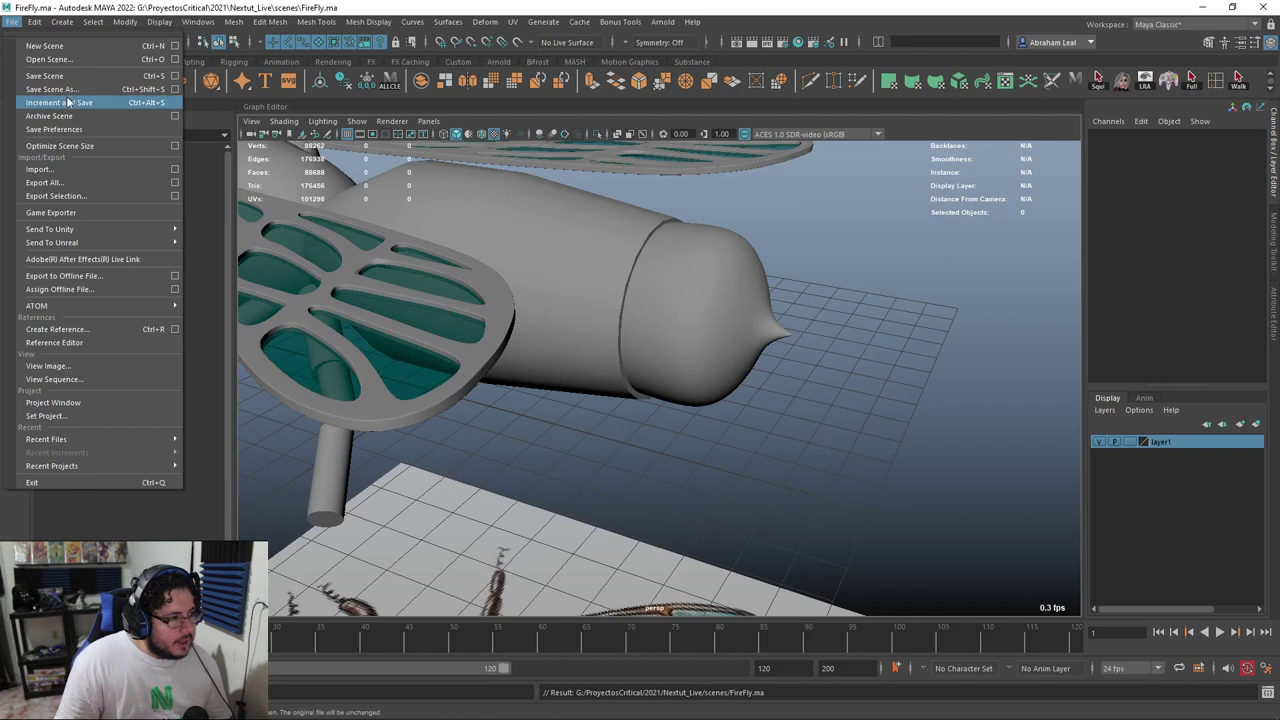
click(69, 102)
alt+drag(832, 340, 862, 346)
click(10, 22)
click(62, 103)
alt+drag(606, 222, 673, 227)
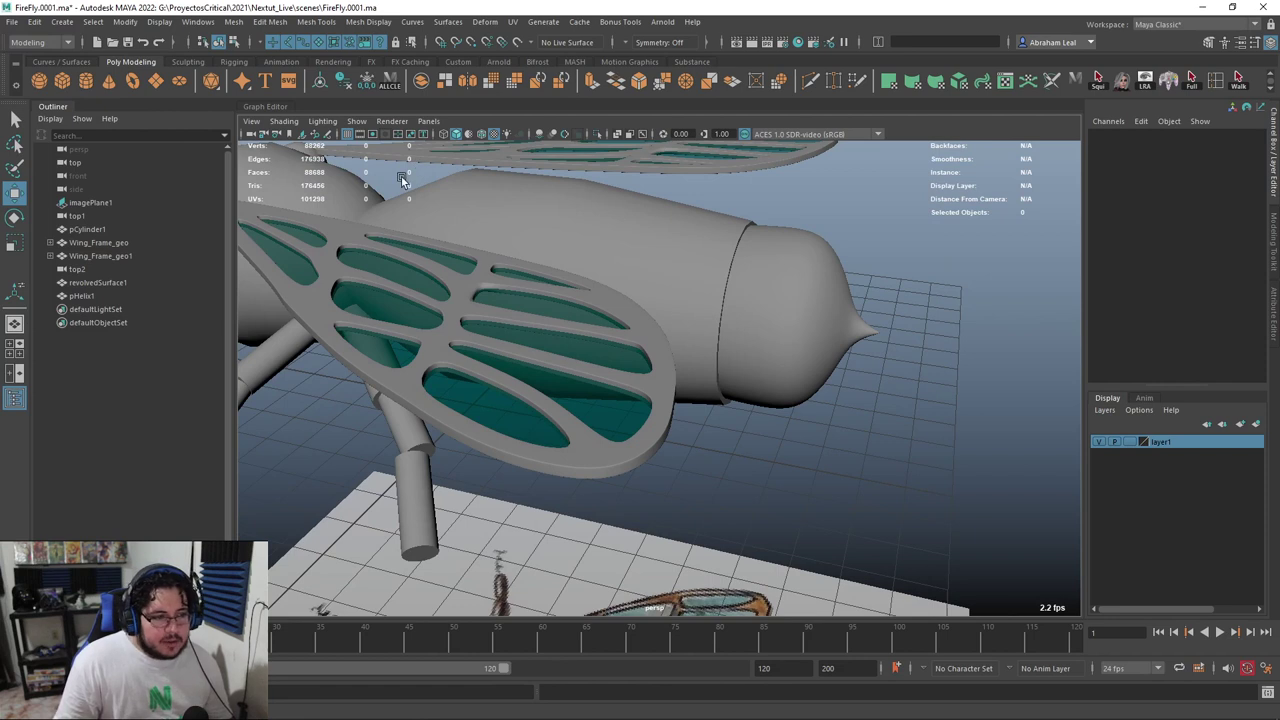
click(13, 22)
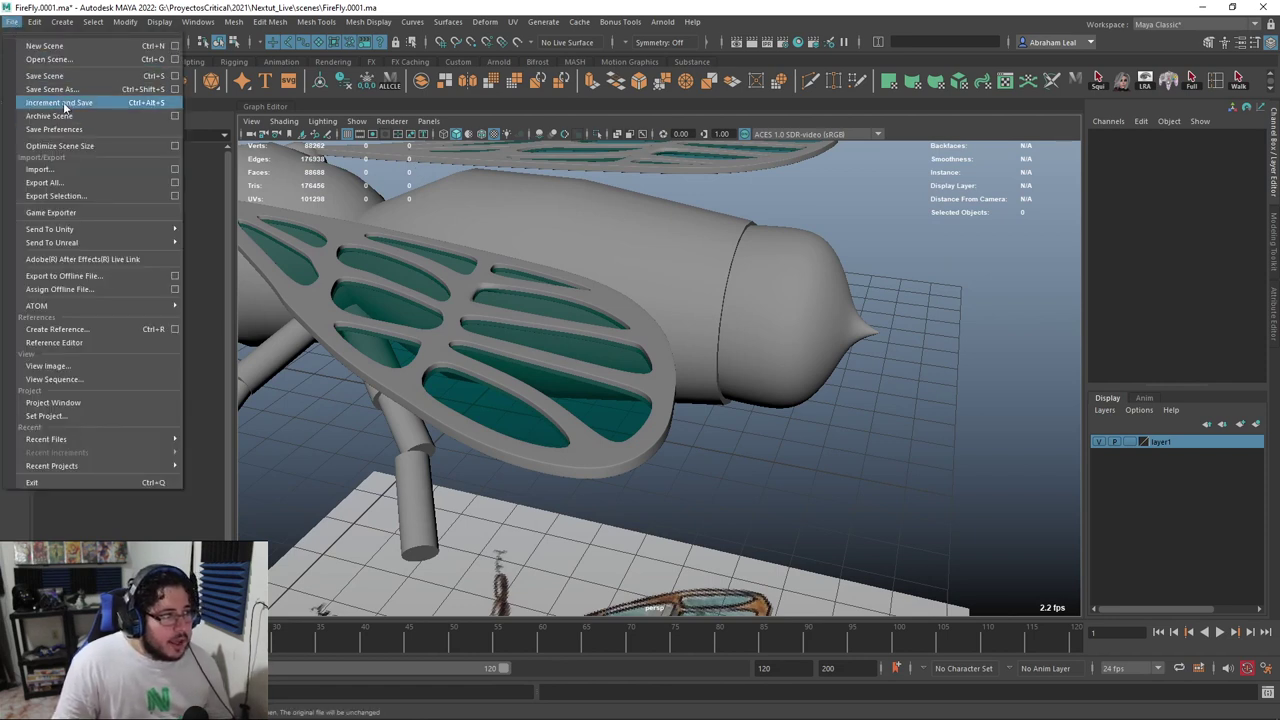
click(986, 489)
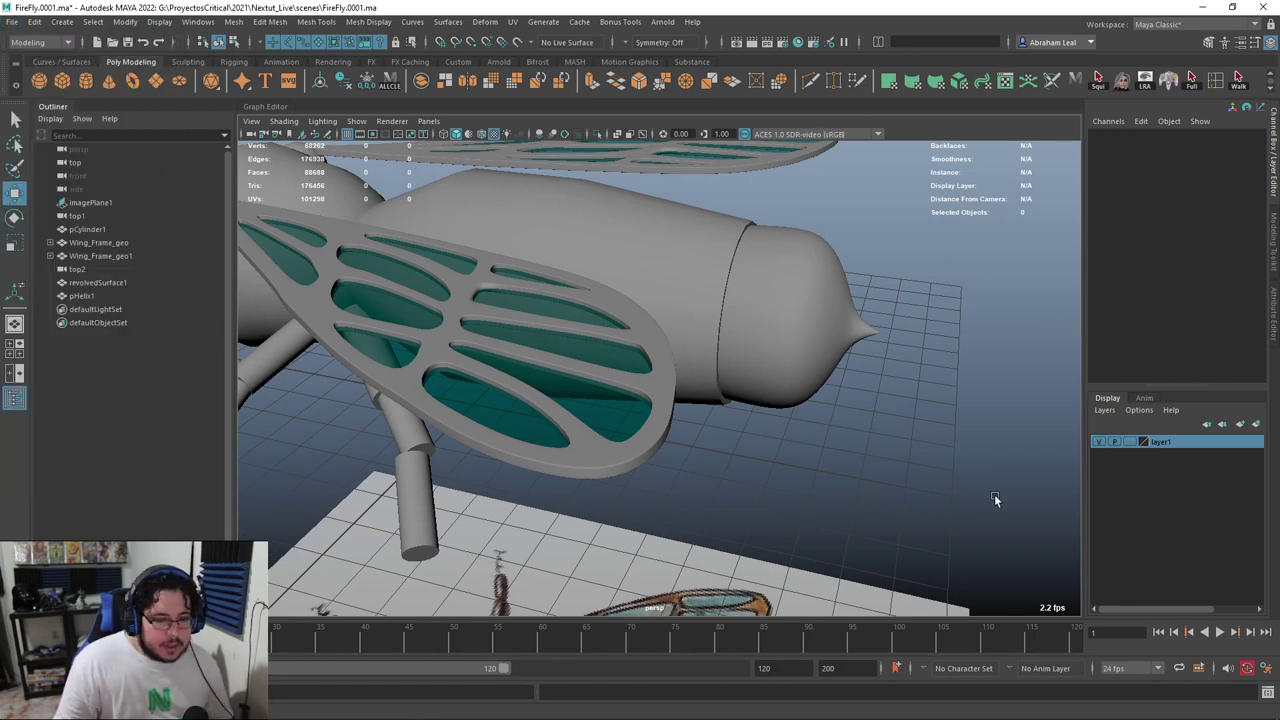
Check the Save Actions category in the preferences for scene saving options
click(1265, 668)
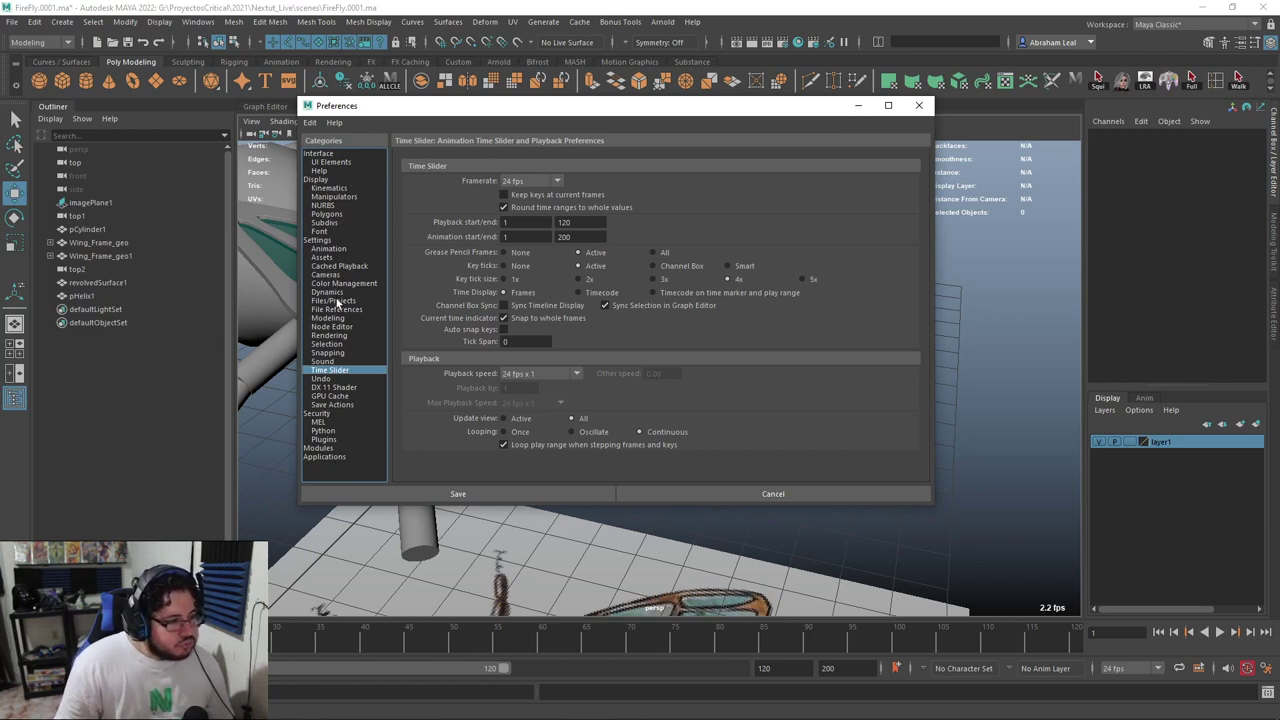
click(332, 404)
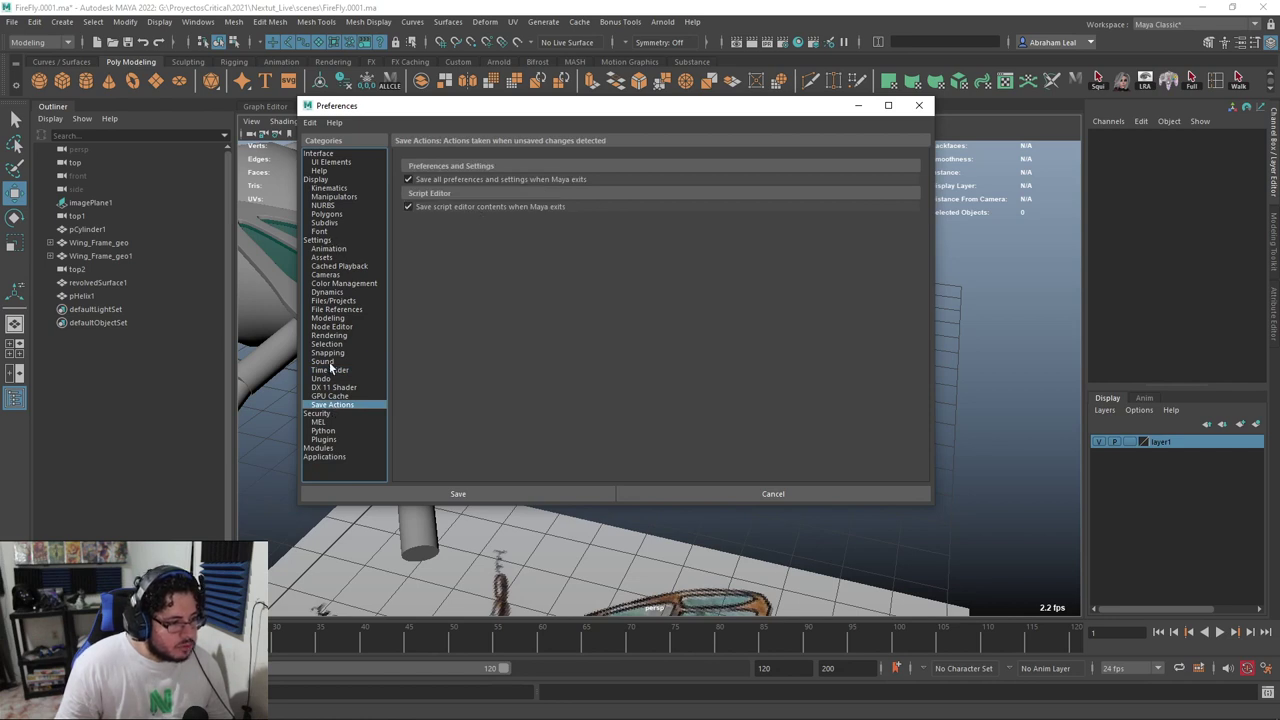
click(919, 105)
click(11, 22)
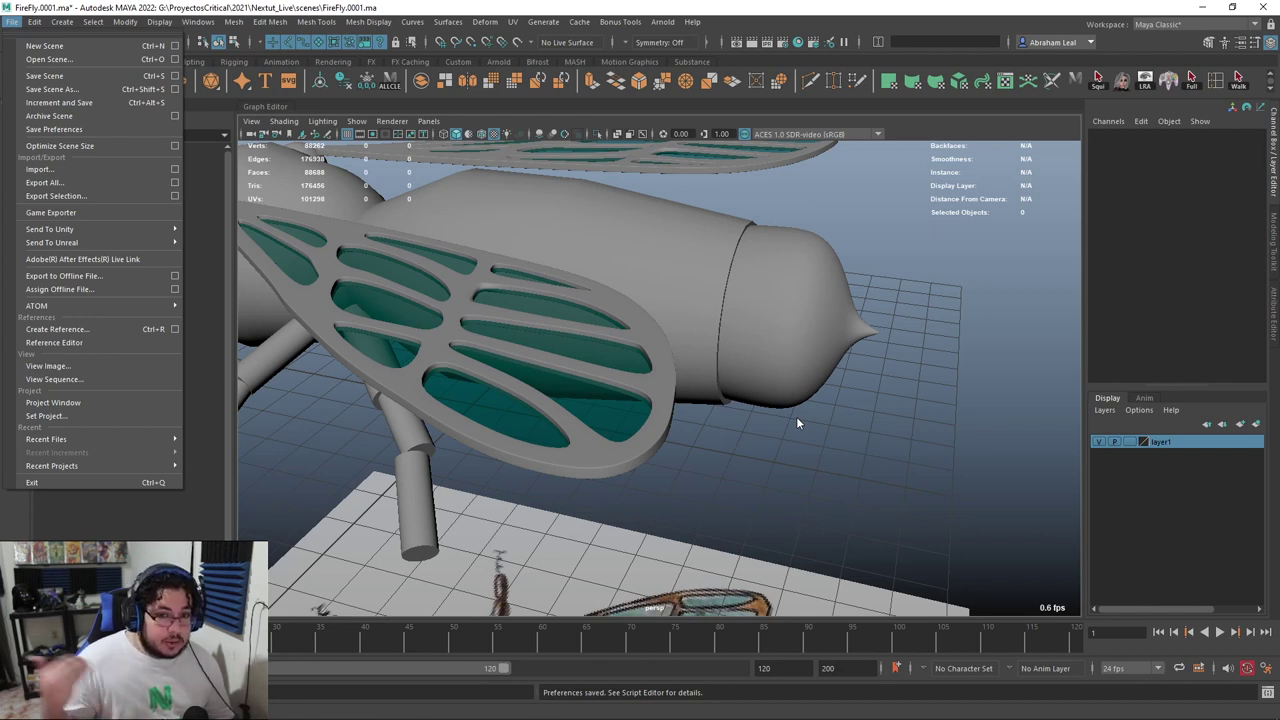
Compare the firefly blockout with the reference image in the top view, using both wireframe and shaded display
alt+drag(530, 357, 700, 345)
alt+right_drag(700, 345, 582, 317)
mouse_move(582, 317)
alt+mouse_down()
mouse_move(712, 377)
mouse_move(673, 397)
mouse_move(735, 413)
mouse_move(718, 409)
mouse_move(720, 436)
mouse_move(659, 427)
alt+mouse_up()
key(space)
key(space)
alt+middle_drag(659, 427, 647, 278)
alt+right_drag(647, 278, 614, 344)
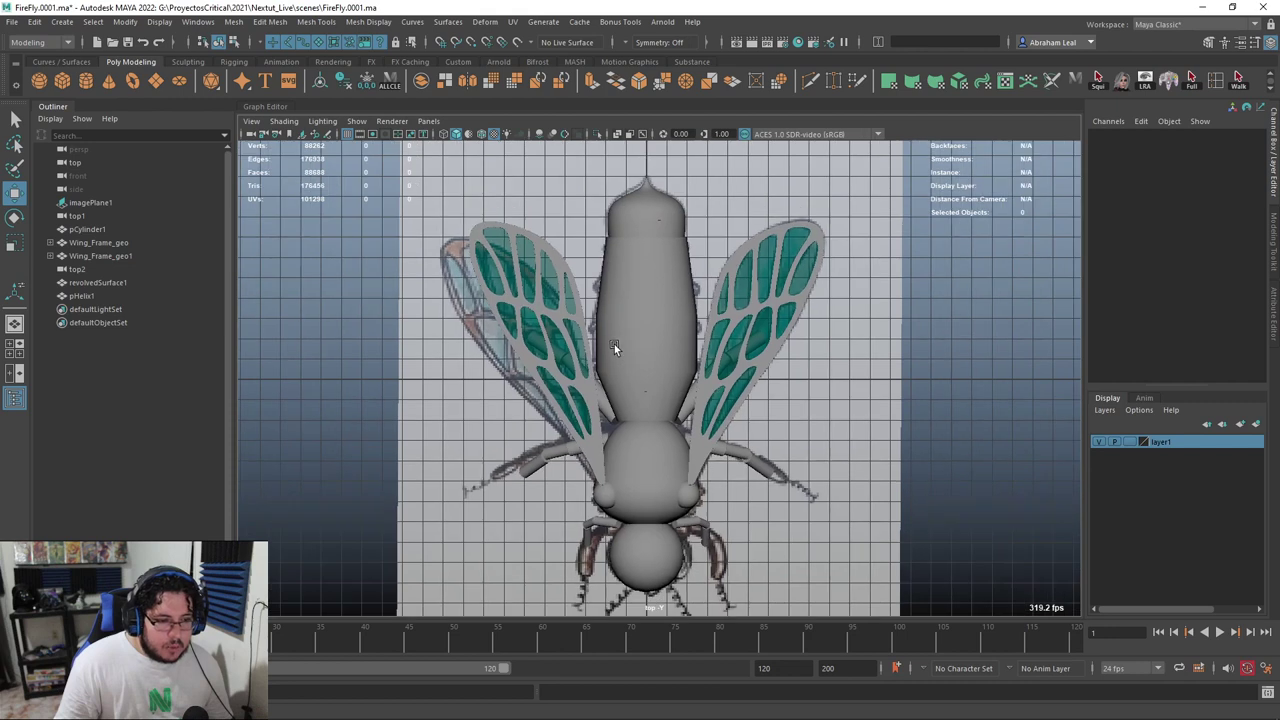
click(642, 262)
click(941, 385)
key(space)
key(6)
key(4)
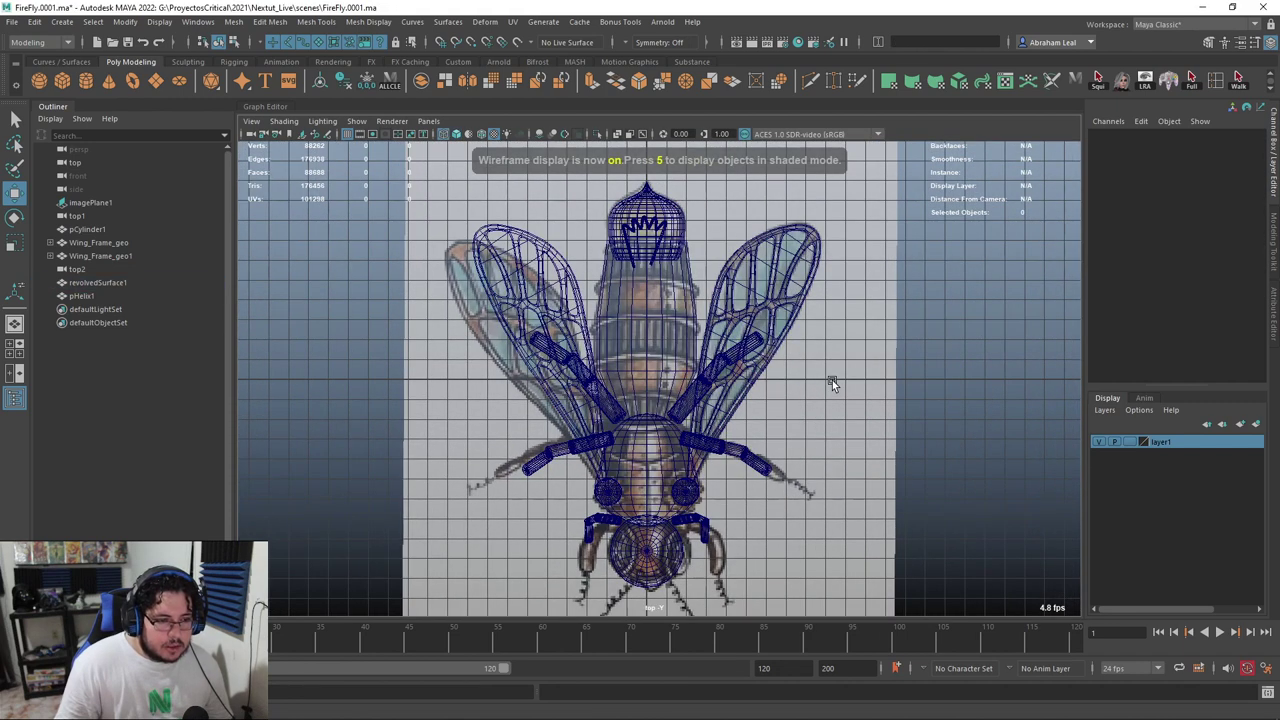
key(6)
Examine the blockout's head, legs, body and wings from several angles in the perspective view
key(space)
mouse_move(850, 379)
mouse_down()
mouse_move(846, 347)
mouse_move(790, 341)
mouse_up()
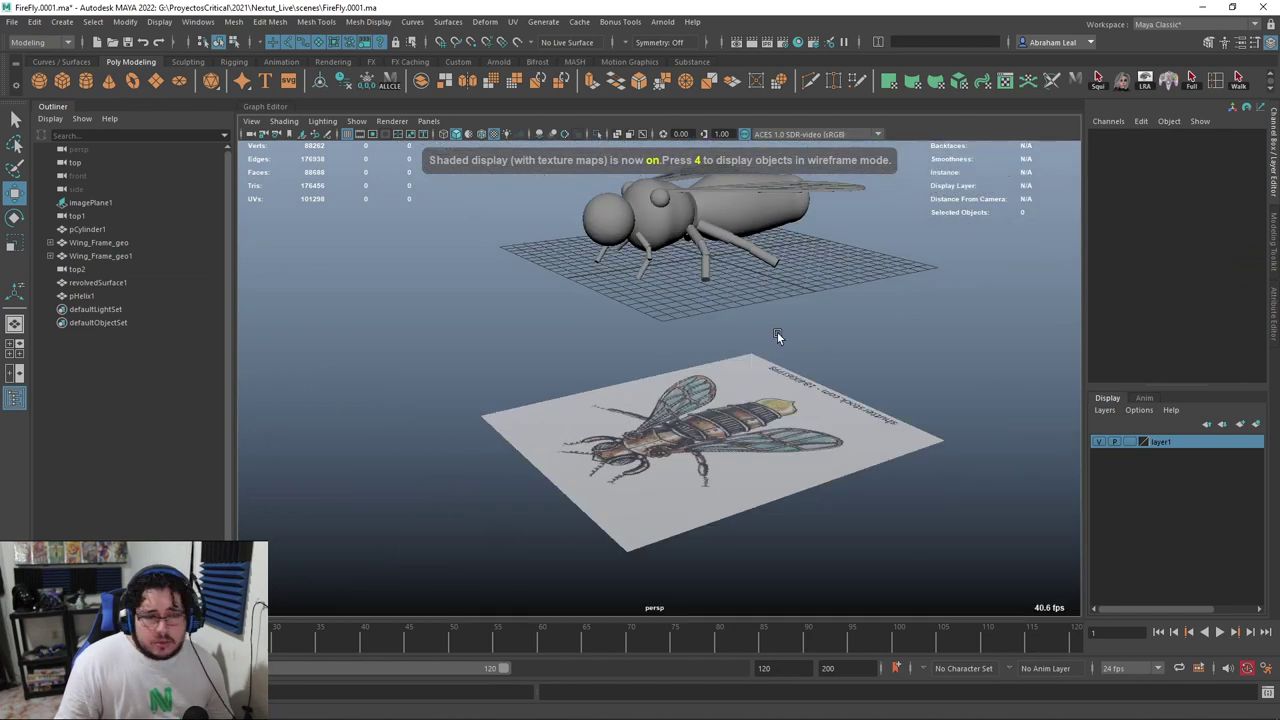
alt+middle_drag(838, 310, 837, 432)
scroll(837, 432, up, 4)
alt+drag(837, 432, 796, 343)
alt+middle_drag(796, 343, 760, 335)
scroll(760, 335, up, 4)
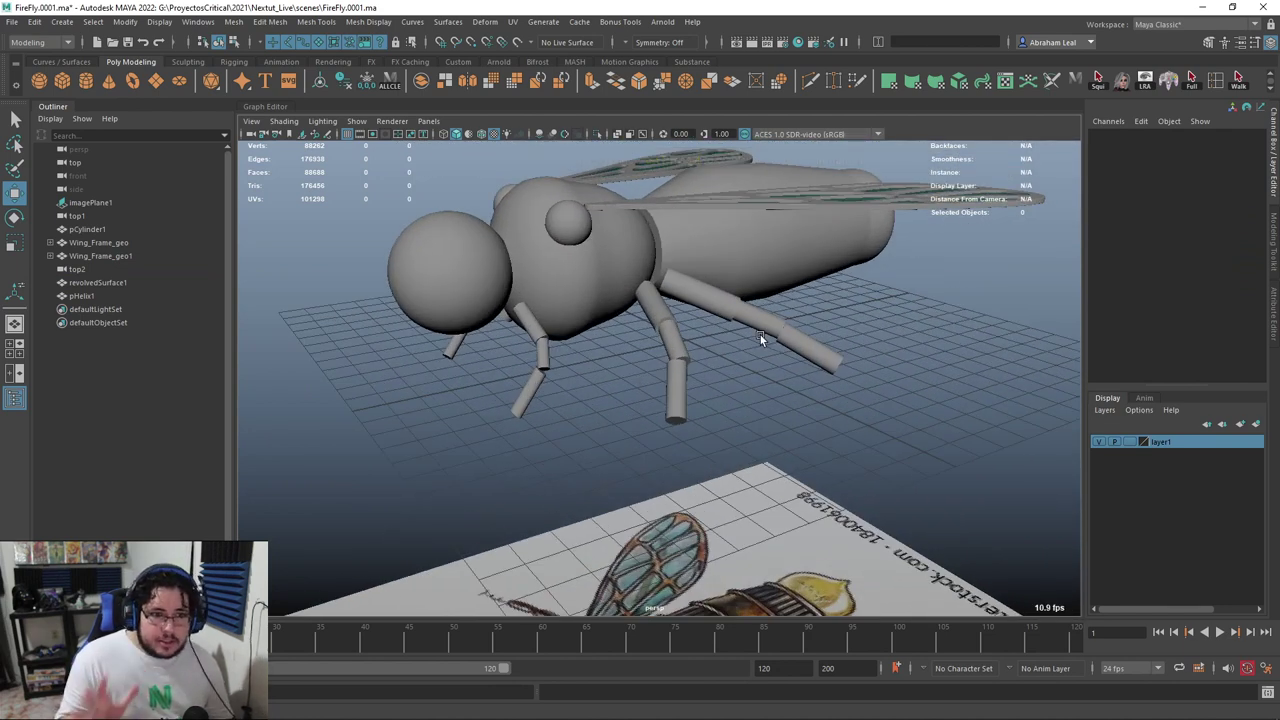
alt+drag(671, 356, 659, 314)
scroll(659, 314, down, 4)
Add an Arnold SkyDome light to the scene
click(663, 22)
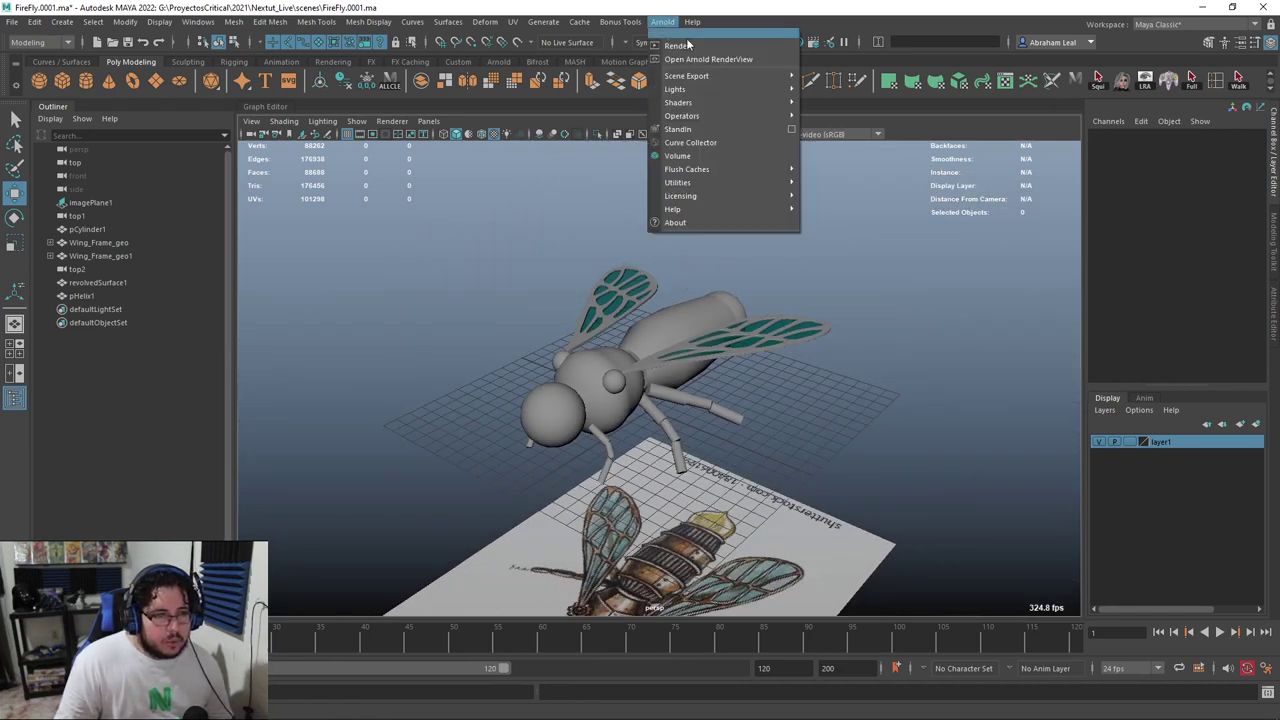
click(617, 160)
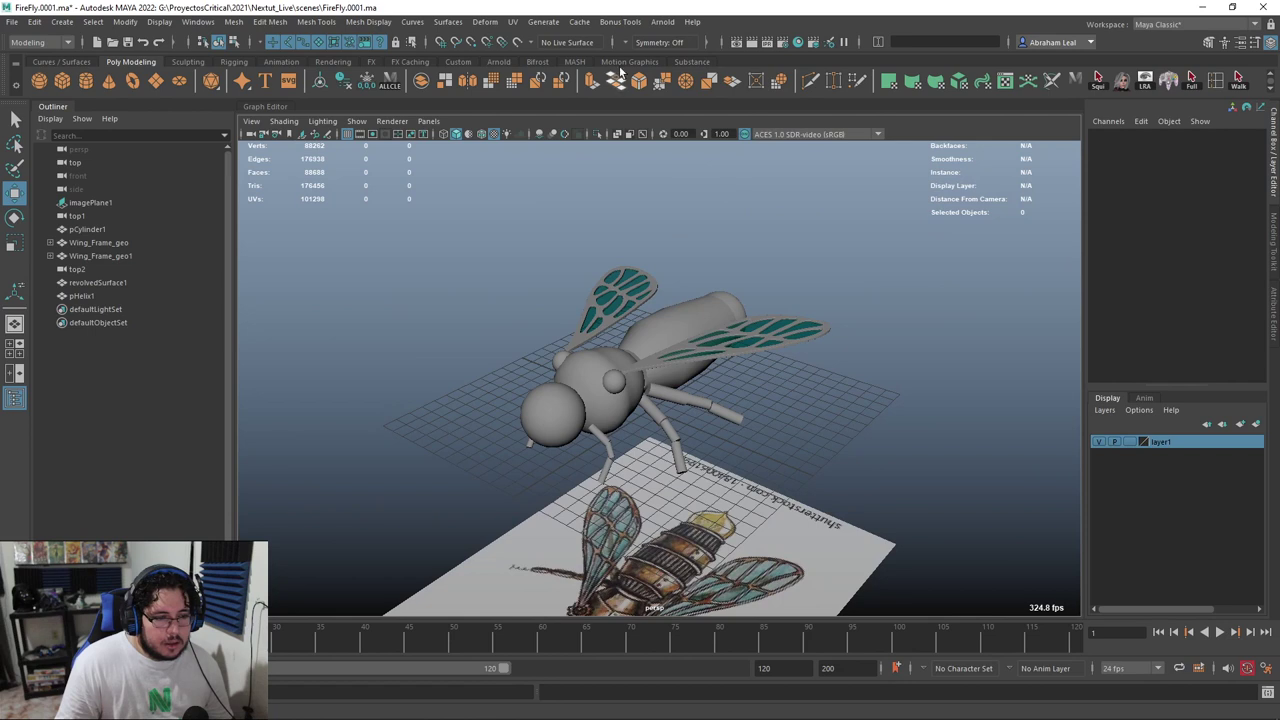
click(663, 22)
click(868, 92)
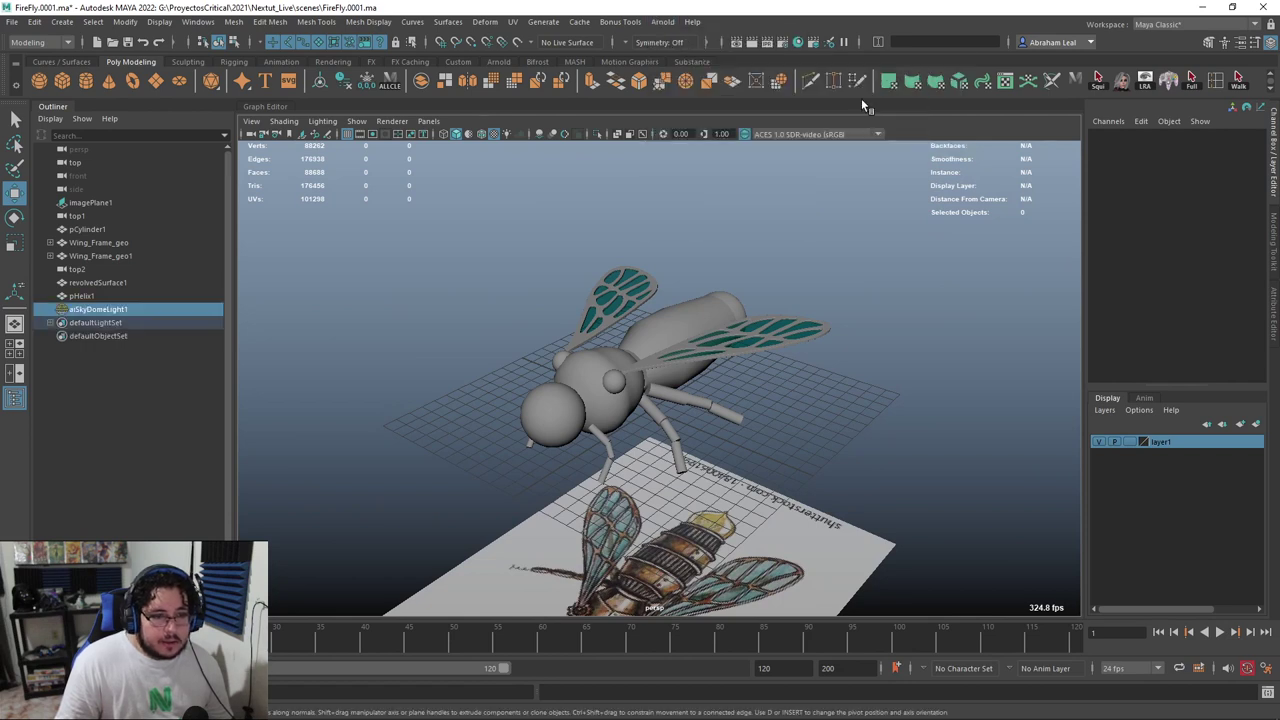
Map the SkyDome light's color with a File texture that loads neurathen_rock_castle_2k.exr from sourceimages
key(ctrl+a)
click(1183, 132)
click(1090, 132)
click(1237, 275)
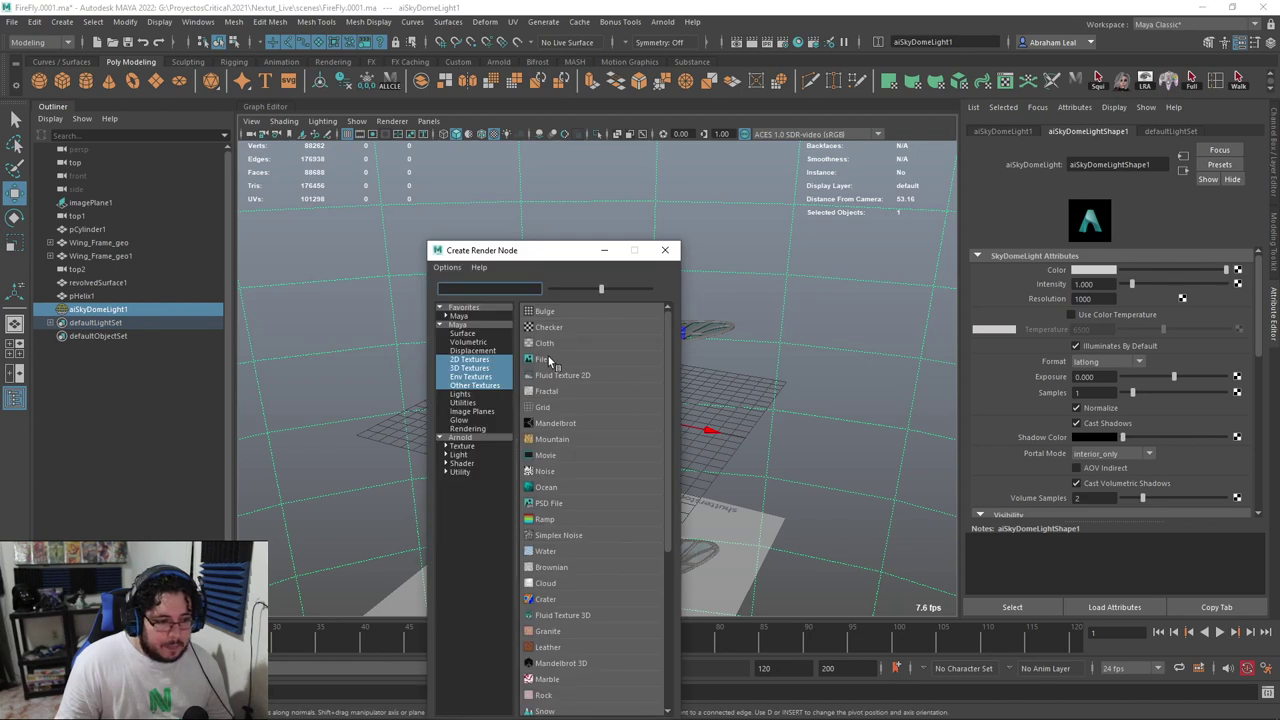
click(552, 352)
click(1240, 314)
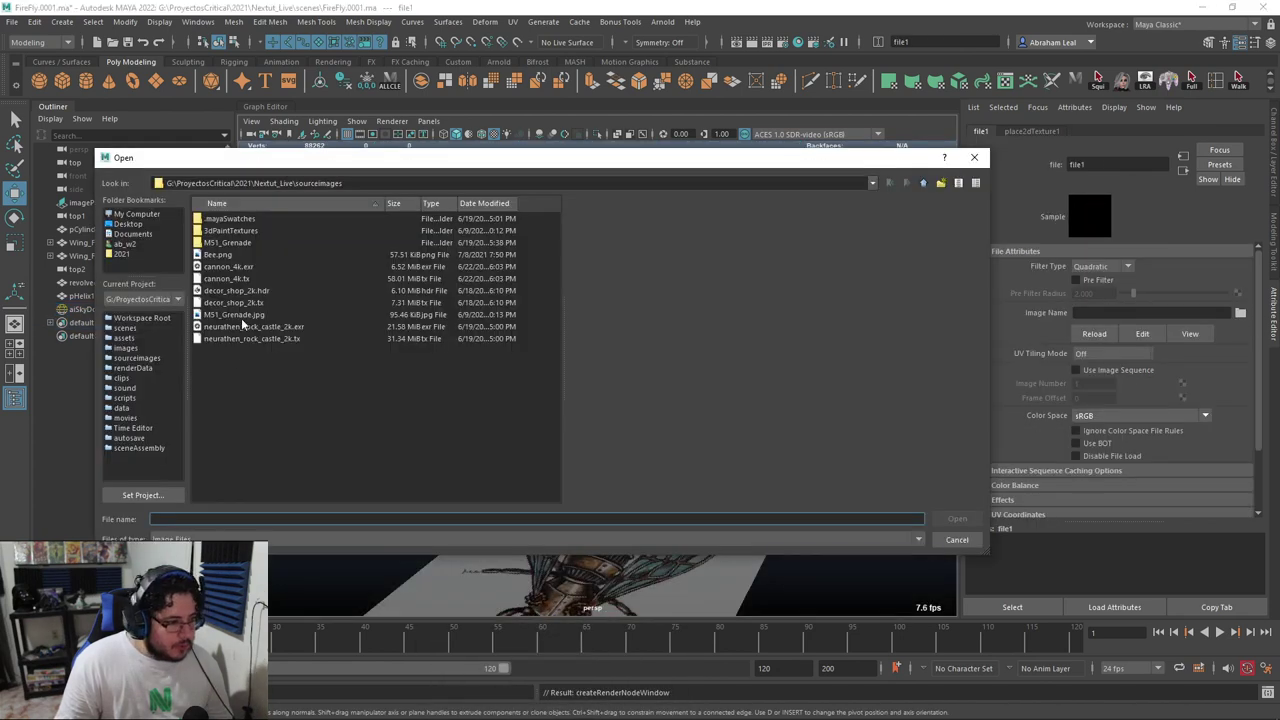
click(250, 327)
click(958, 519)
Render the firefly with Arnold from the perspective camera, examine the lighting, and stop the render
alt+drag(686, 338, 677, 366)
click(662, 22)
click(678, 45)
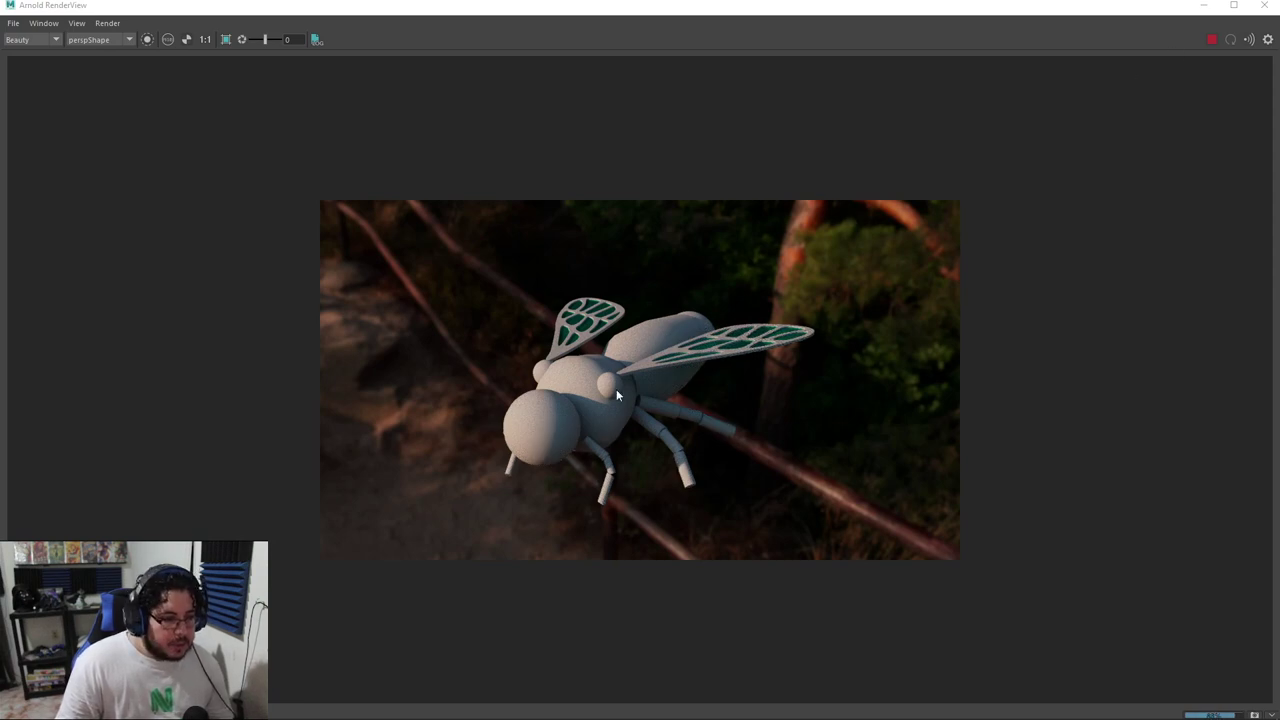
scroll(777, 320, up, 1)
scroll(1121, 86, down, 1)
click(1212, 41)
click(1201, 8)
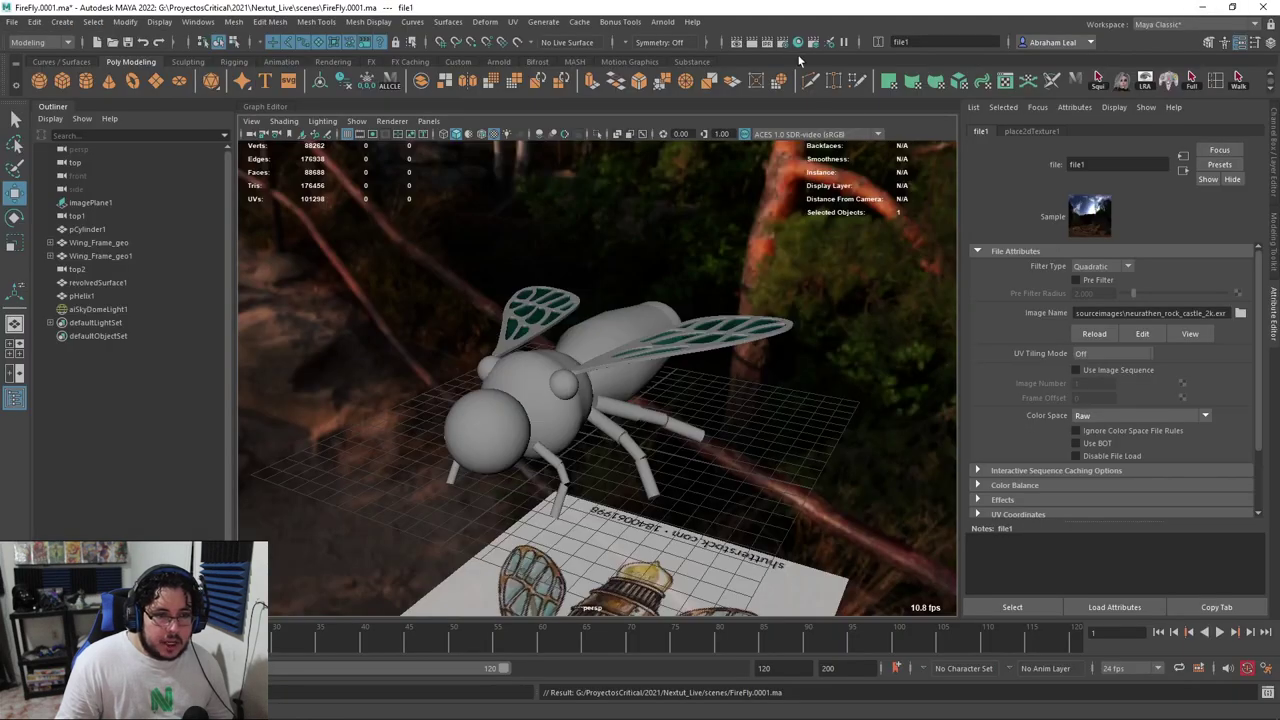
Set the Arnold render device to GPU in the render settings
click(787, 41)
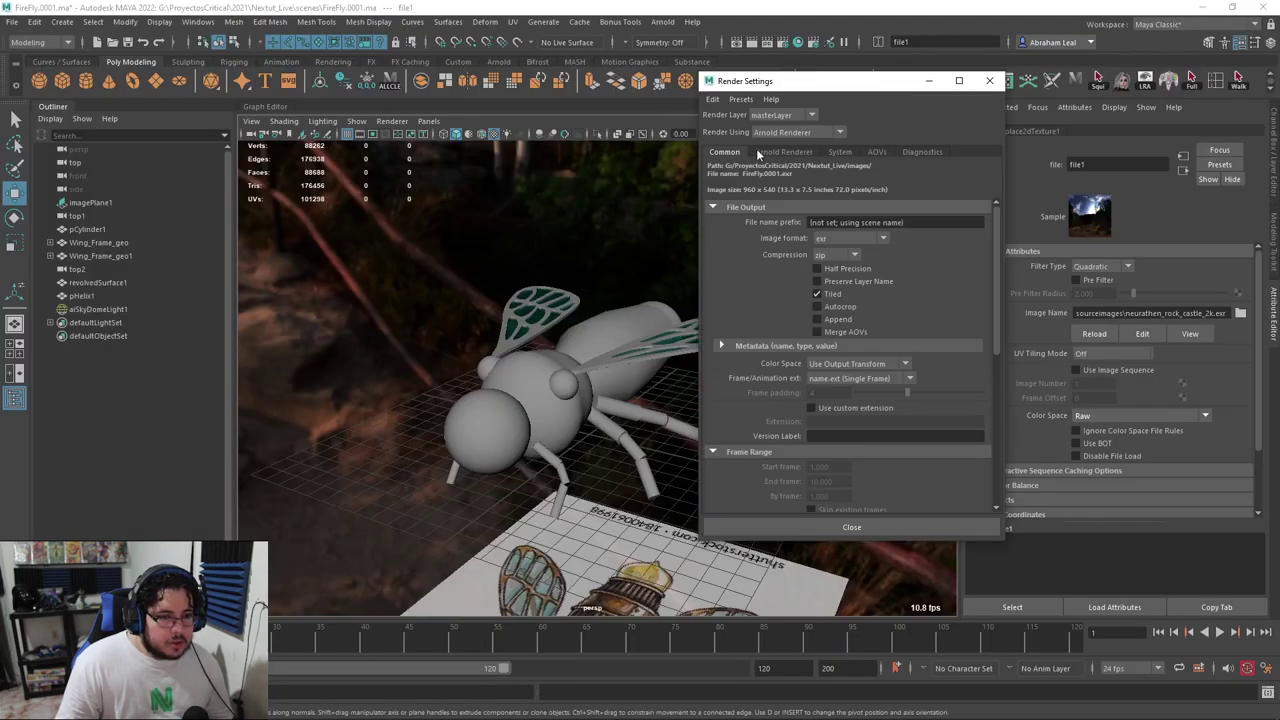
click(876, 151)
click(840, 151)
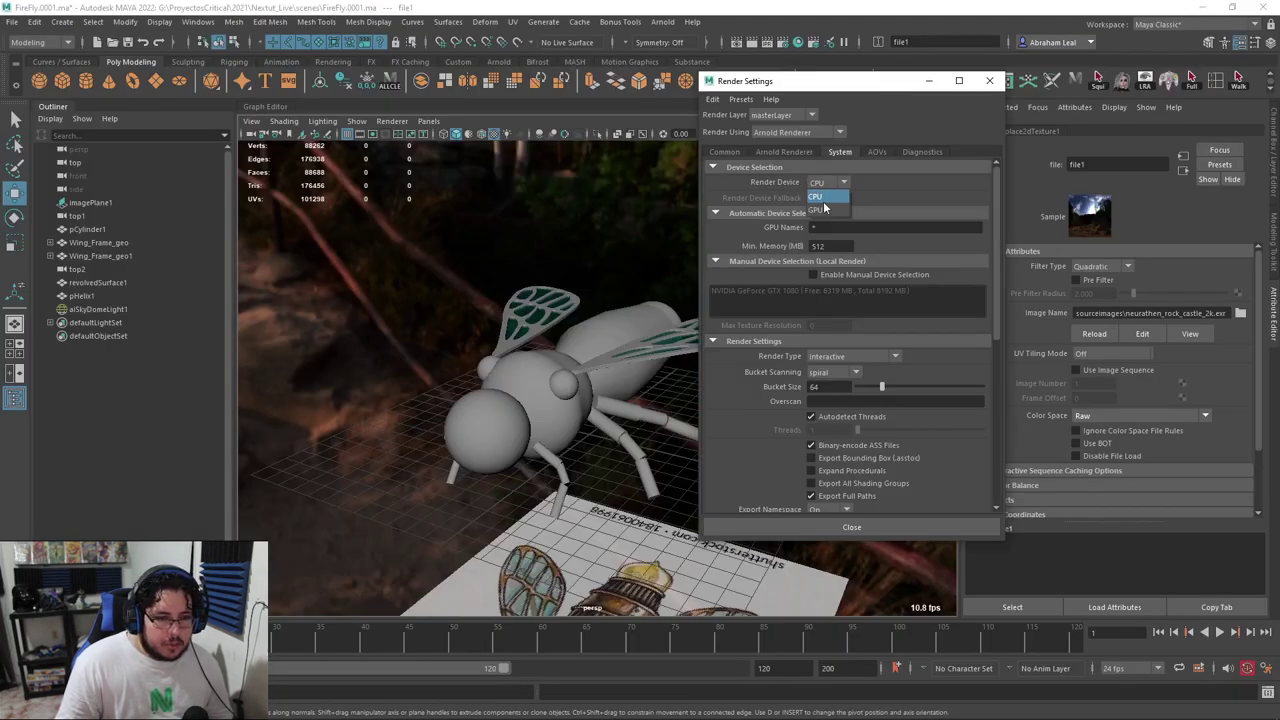
click(929, 80)
Render the firefly again on the GPU in a smaller Arnold RenderView window, and stop it after checking the result
click(662, 21)
click(681, 50)
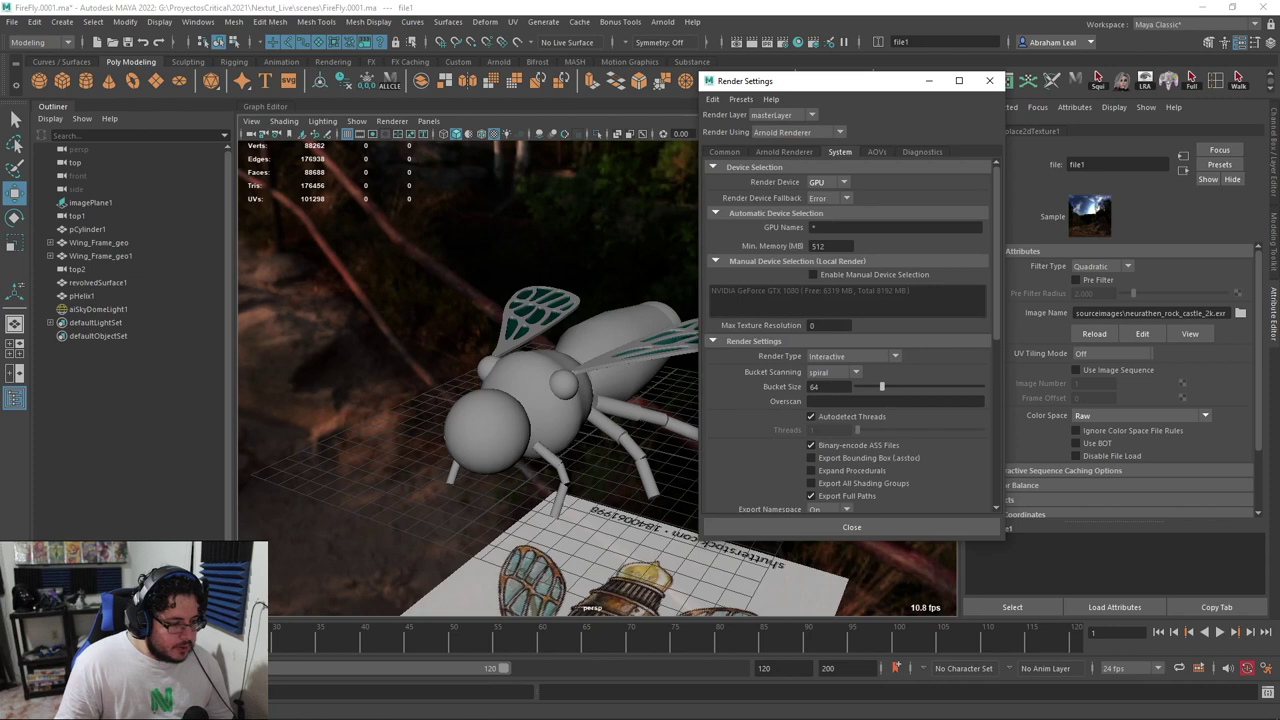
click(991, 80)
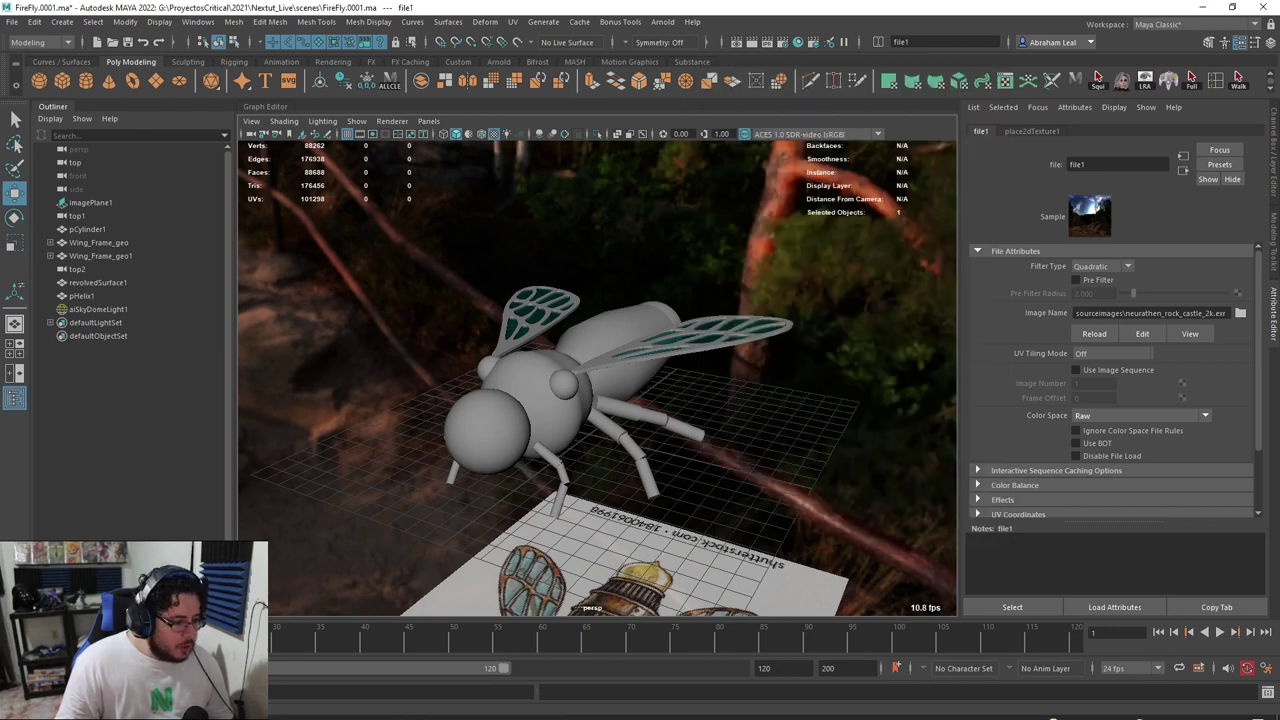
key(alt+Tab)
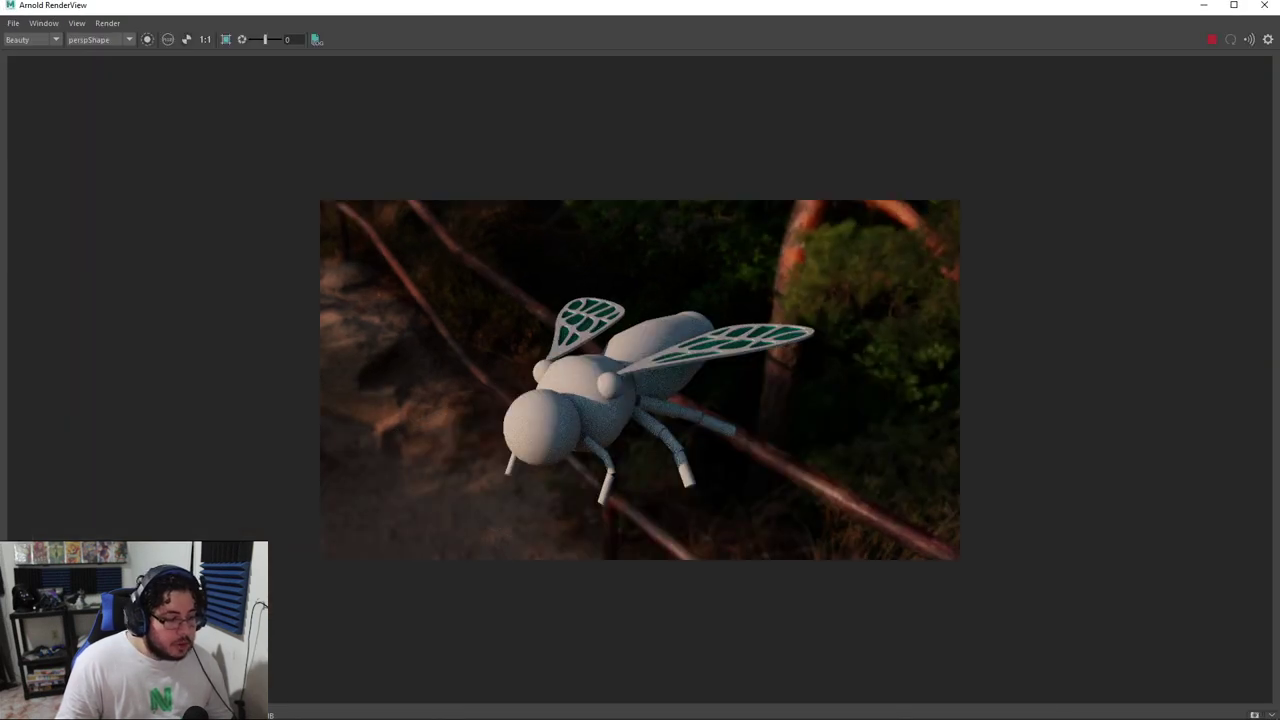
double_click(1048, 7)
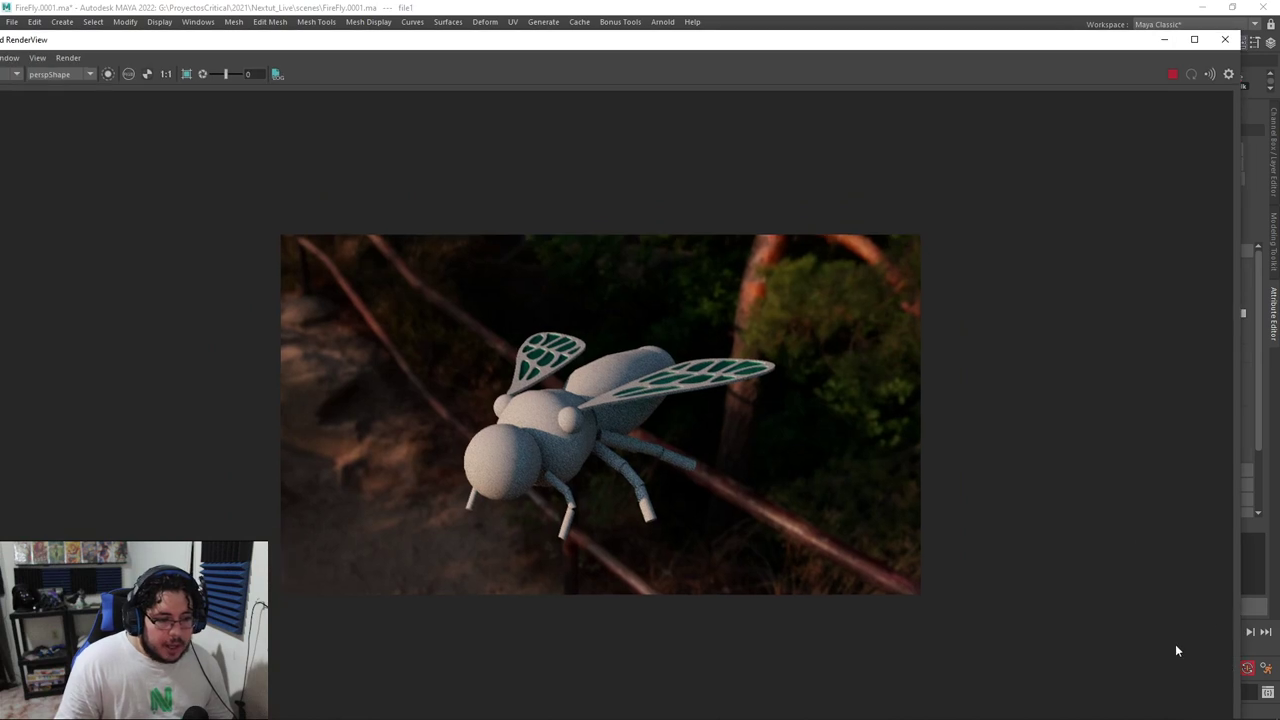
drag(1240, 31, 744, 326)
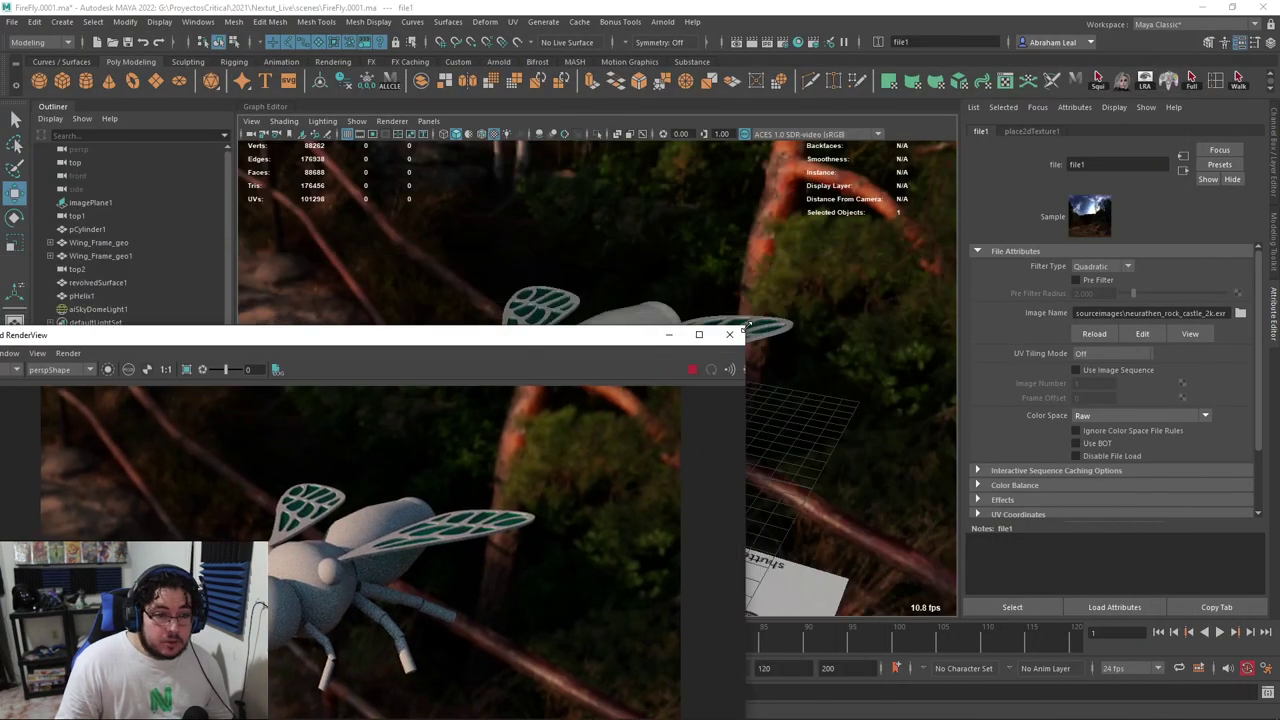
drag(493, 339, 636, 88)
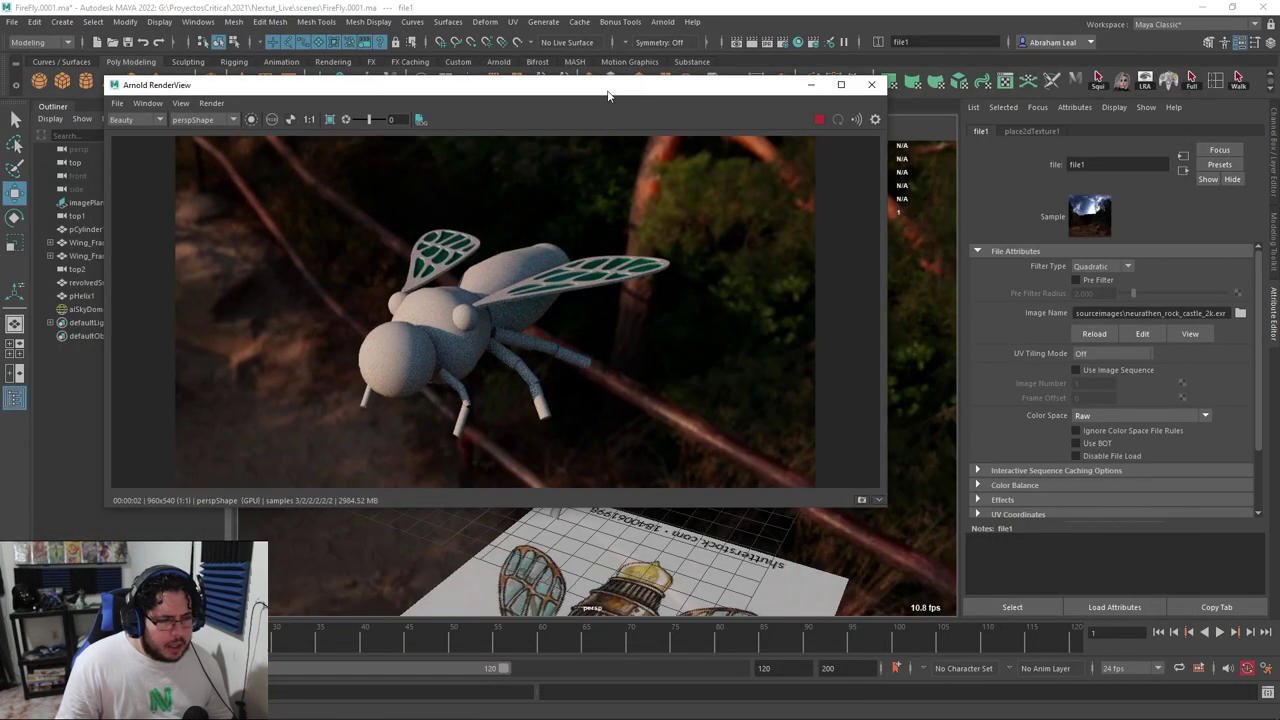
click(818, 121)
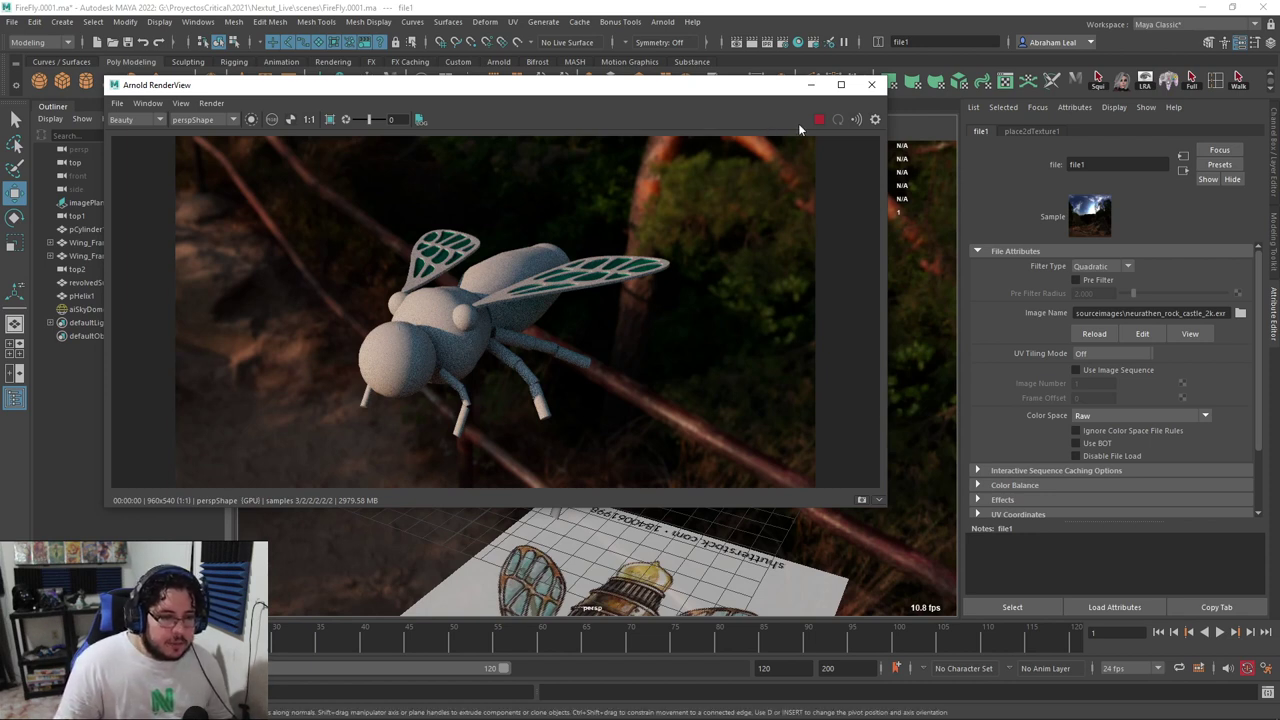
click(810, 84)
Assign a new aiStandardSurface material to the bulb at the end of the firefly's body
scroll(680, 350, up, 5)
alt+right_drag(660, 376, 790, 245)
alt+middle_drag(790, 245, 681, 419)
alt+drag(681, 419, 668, 495)
click(612, 255)
right_drag(612, 255, 595, 516)
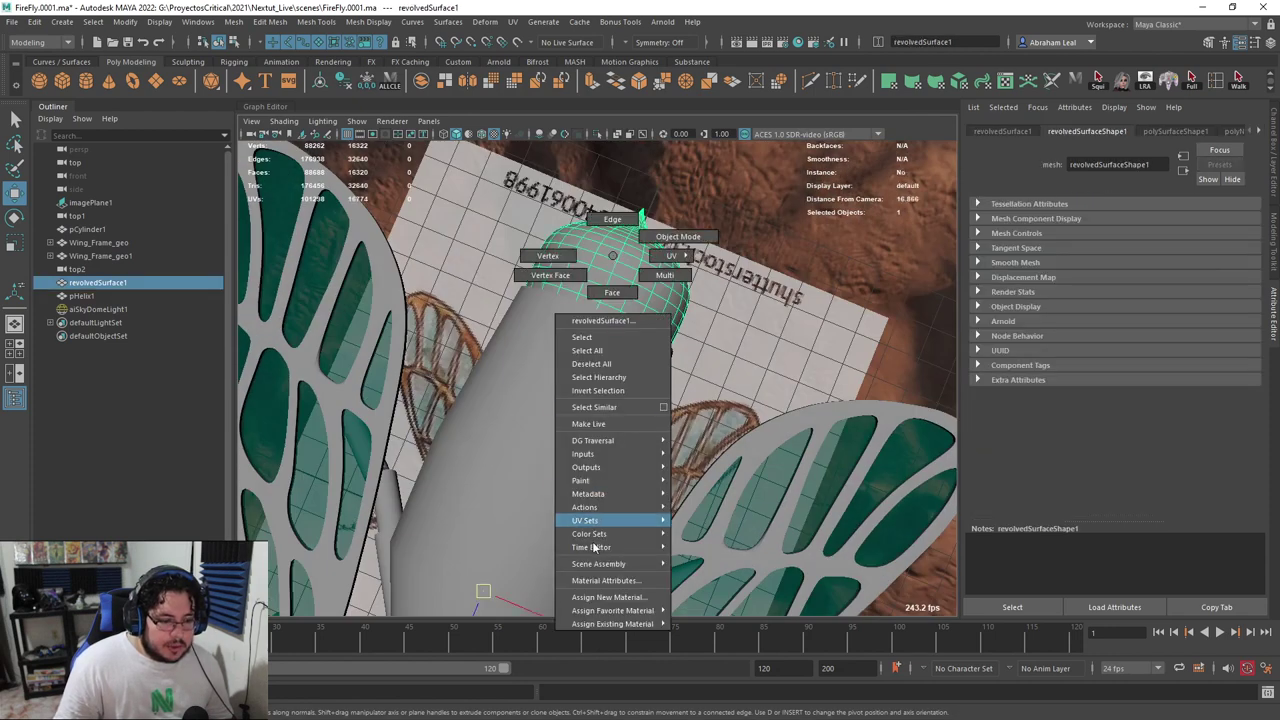
click(607, 597)
click(461, 351)
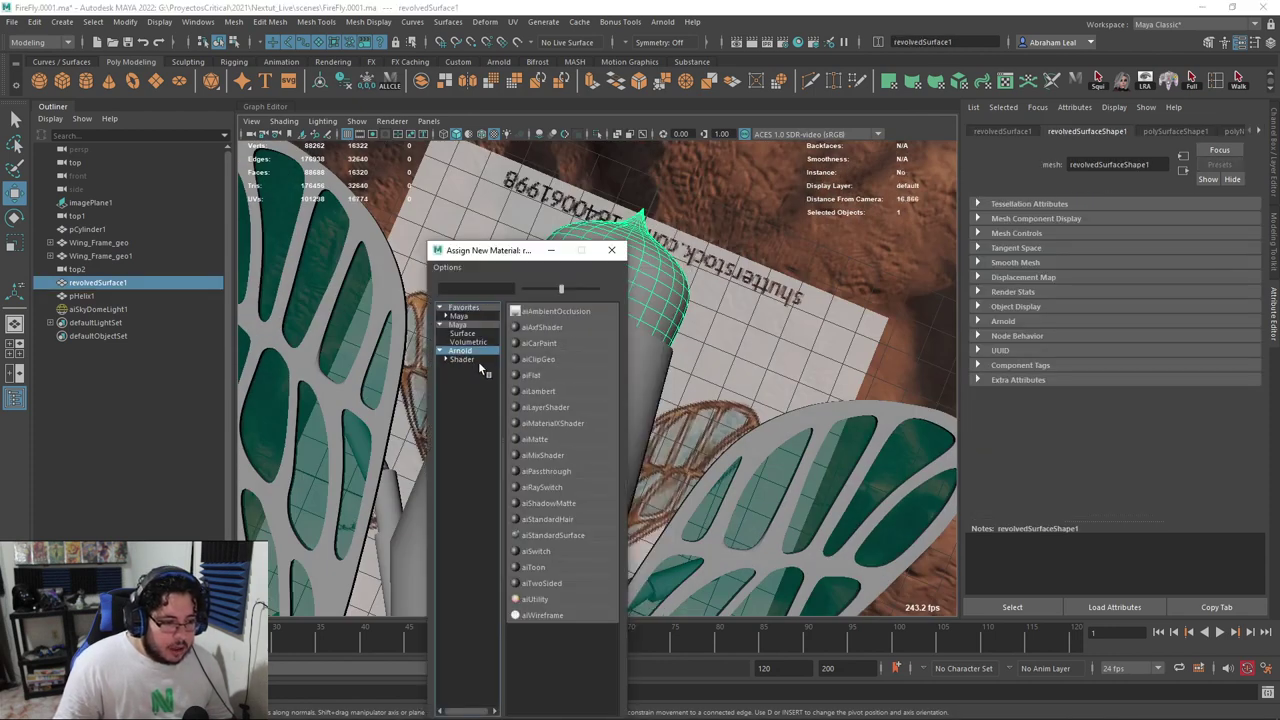
click(548, 535)
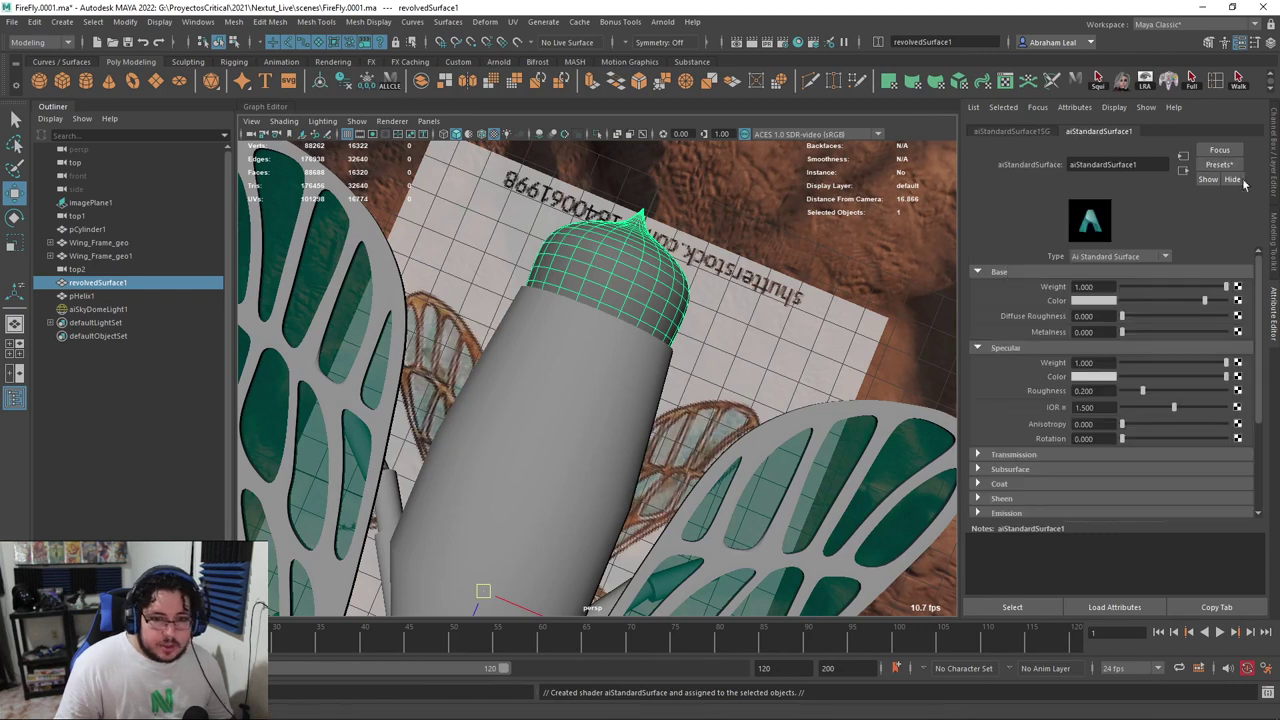
Replace the bulb material's settings with the Glass preset
click(1219, 164)
mouse_move(1150, 407)
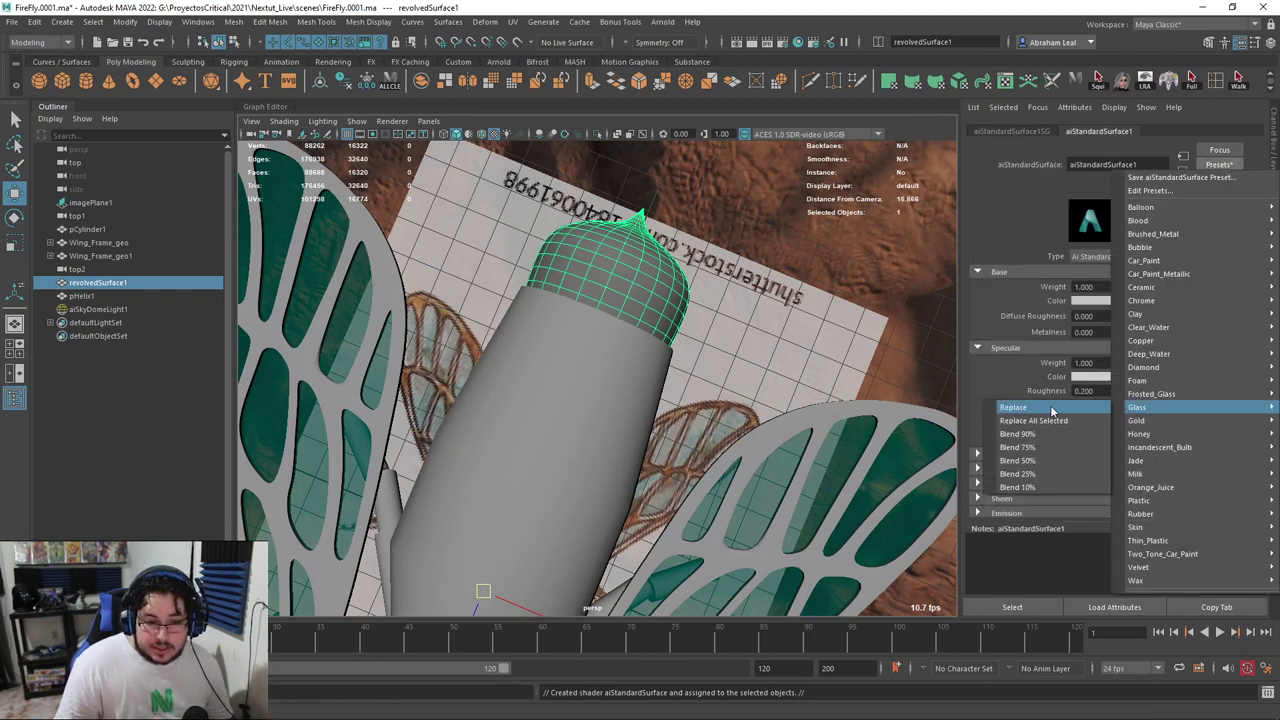
click(1050, 408)
Render the glass bulb up close, examine the filament through it, and stop the render
alt+drag(686, 284, 635, 443)
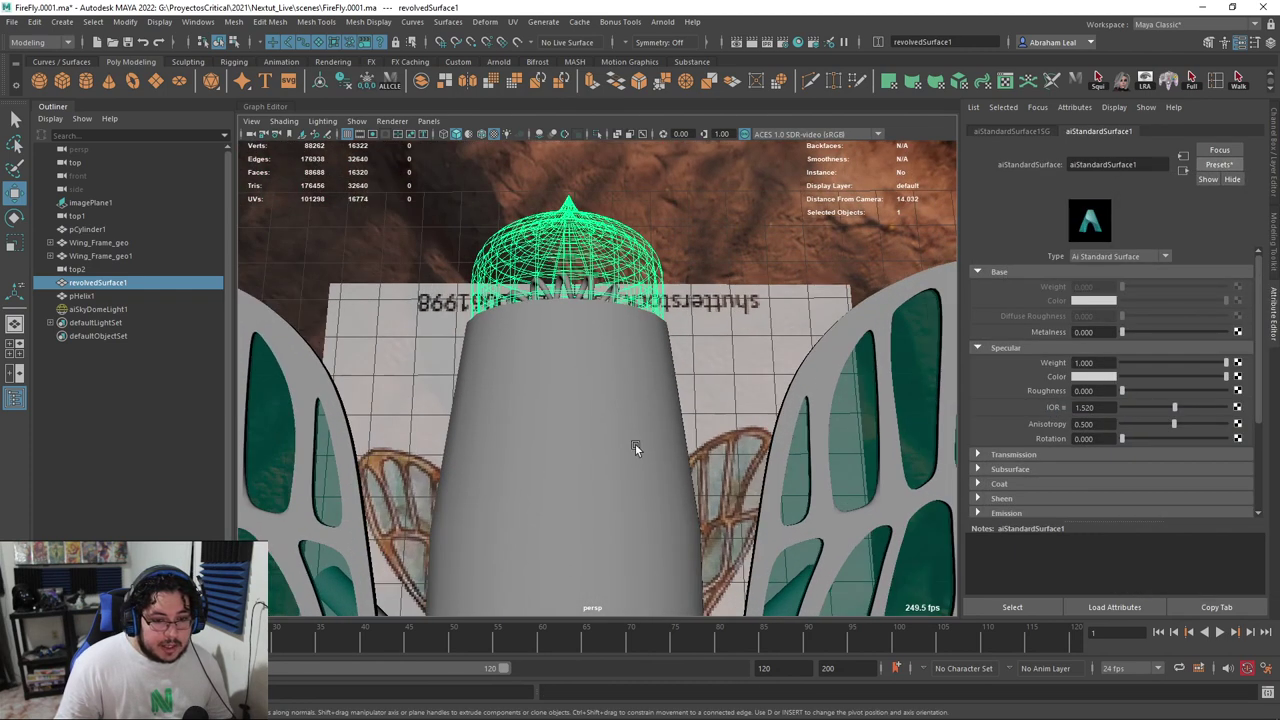
key(alt+Tab)
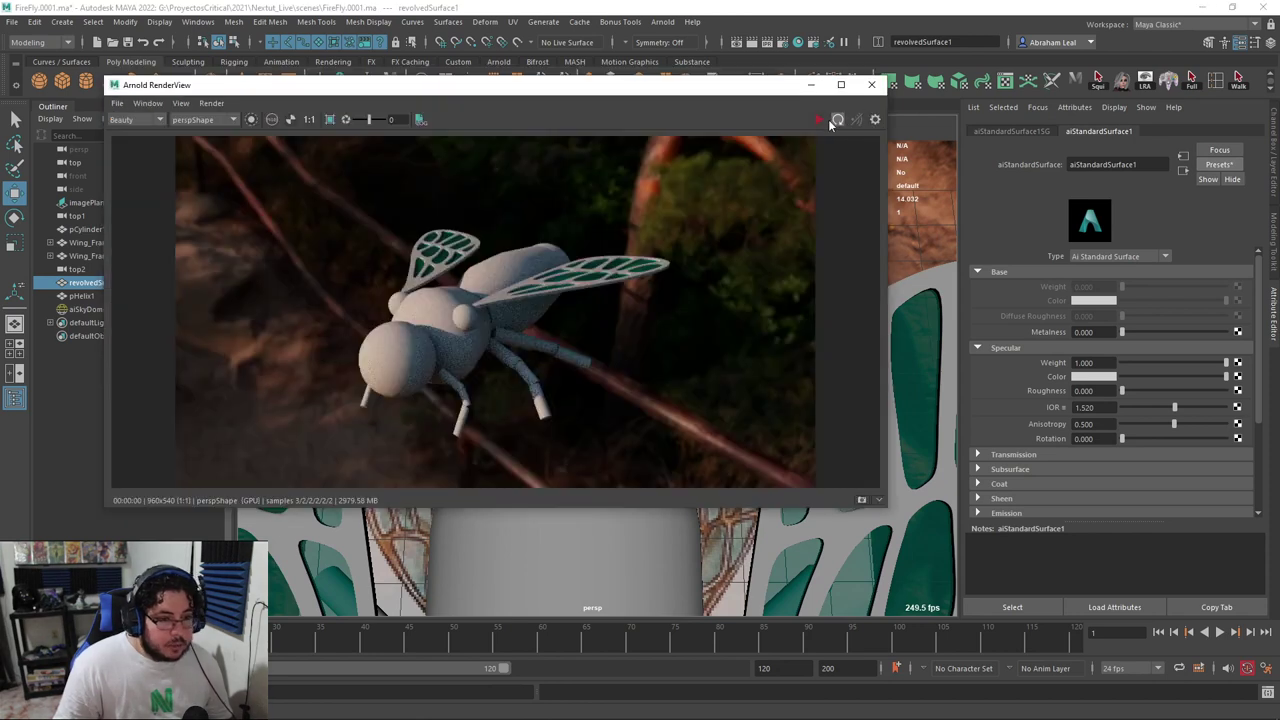
click(834, 121)
alt+middle_drag(500, 229, 534, 327)
alt+right_drag(540, 335, 846, 414)
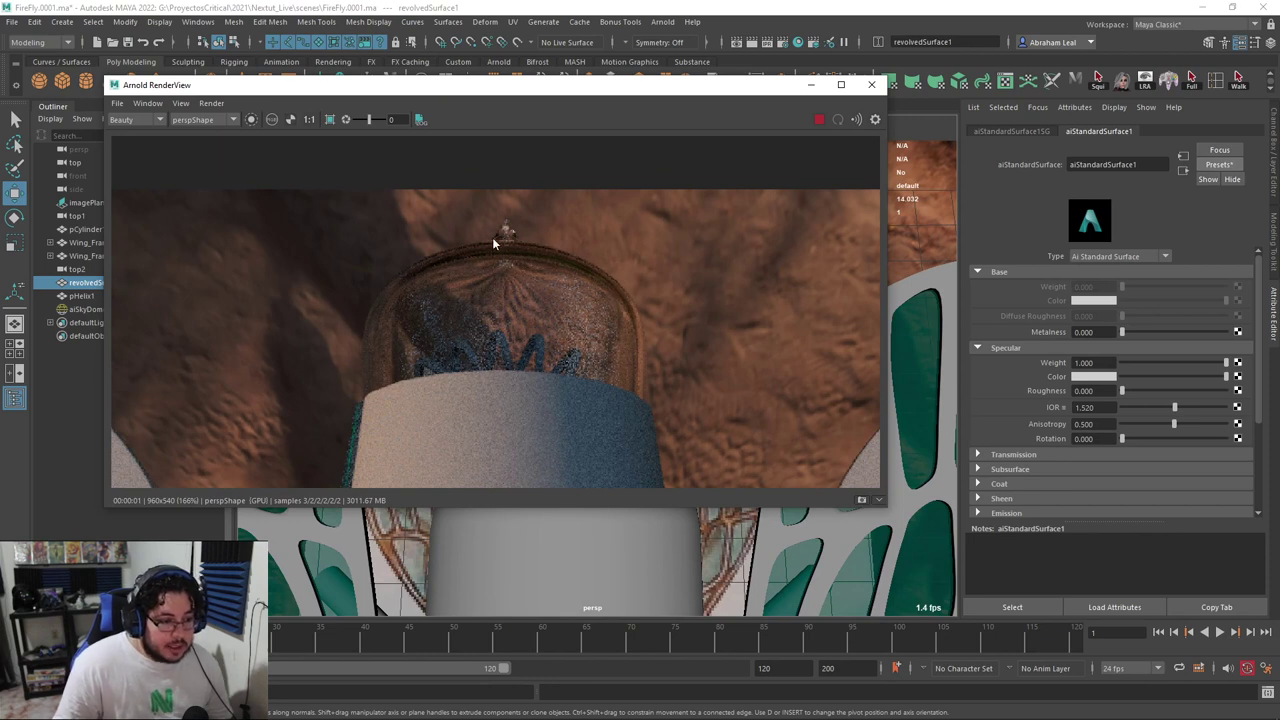
click(819, 120)
Set the bulb material's specular color to a pale yellow, keeping the render window clear of the attributes
drag(768, 92, 367, 146)
alt+drag(735, 308, 660, 363)
drag(346, 152, 656, 82)
click(1092, 375)
click(1057, 341)
click(1064, 425)
drag(1040, 411, 1085, 428)
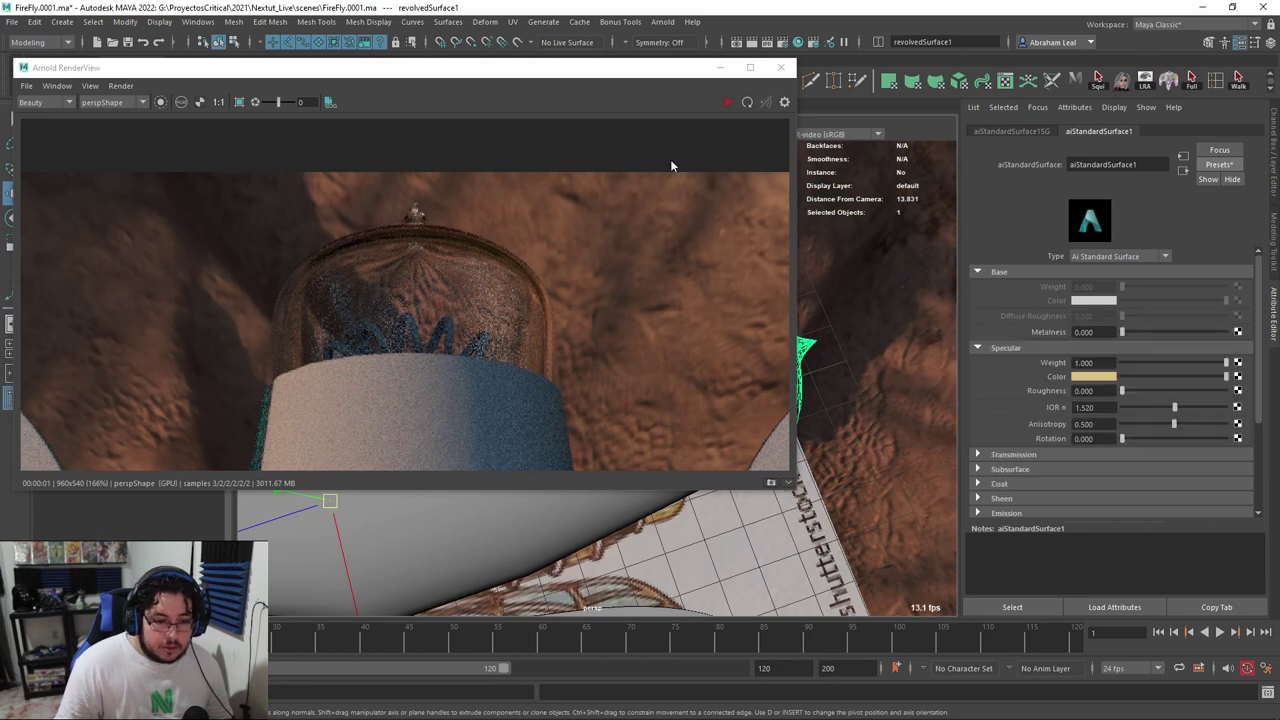
Restart the Arnold render and examine the tinted bulb from the side
click(728, 102)
alt+middle_drag(650, 343, 536, 194)
alt+drag(536, 199, 551, 260)
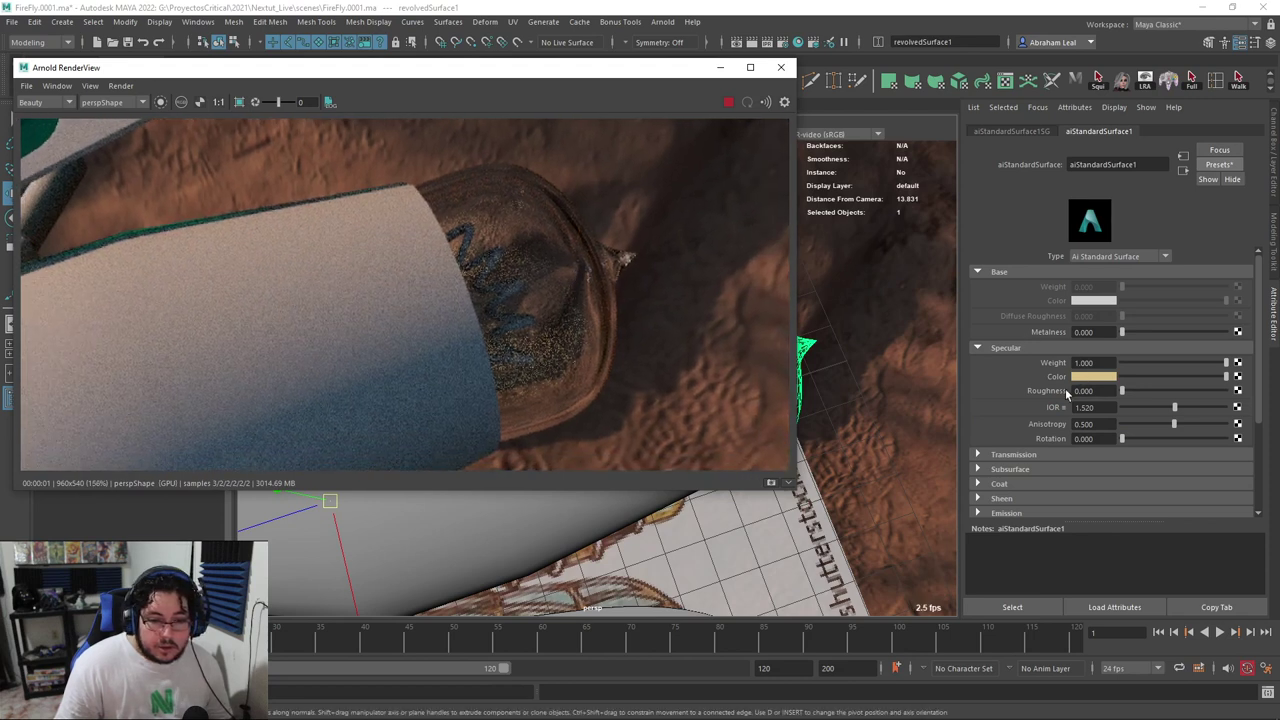
Set the bulb material's transmission color to the same pale yellow sampled from its specular color
scroll(1013, 415, down, 2)
click(977, 375)
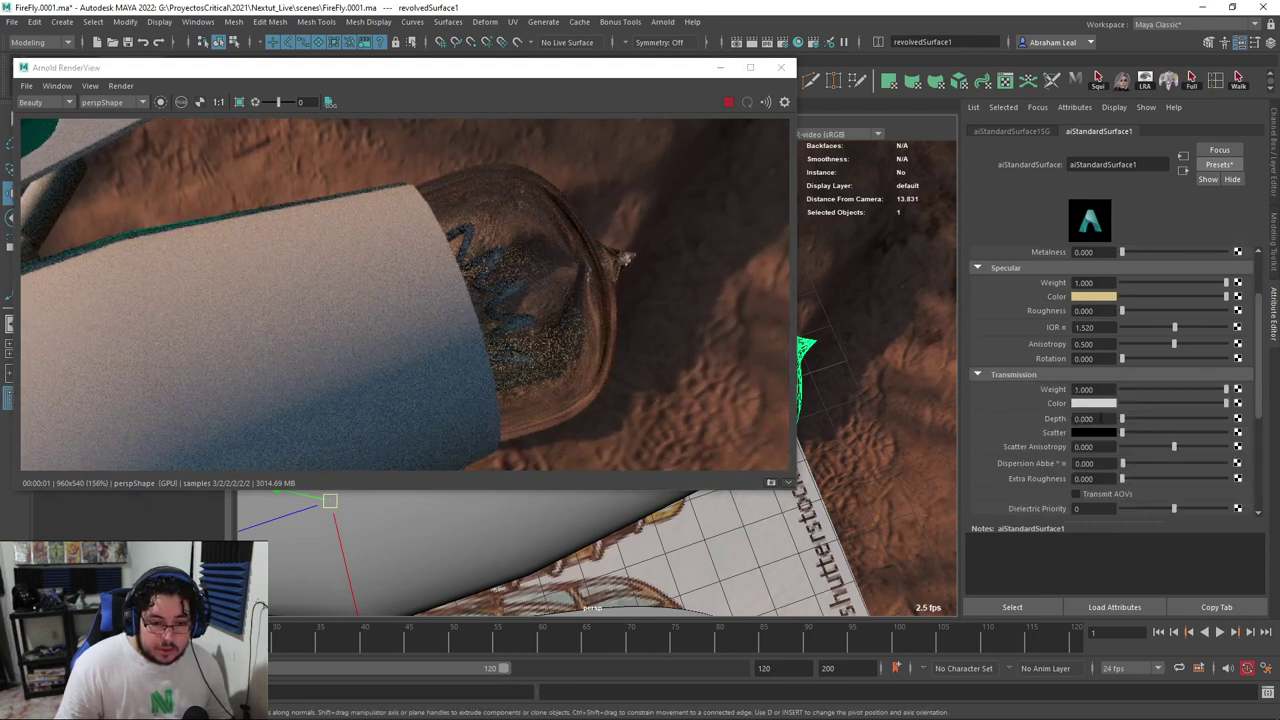
click(1101, 404)
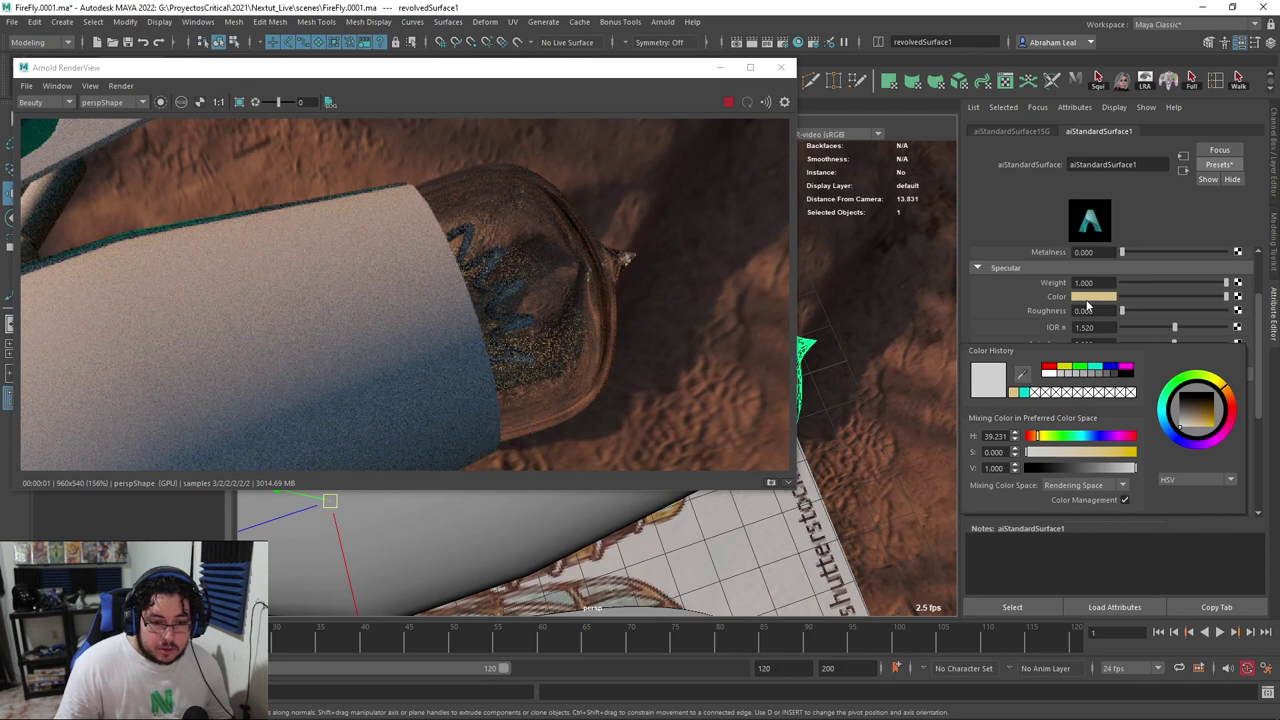
click(1022, 374)
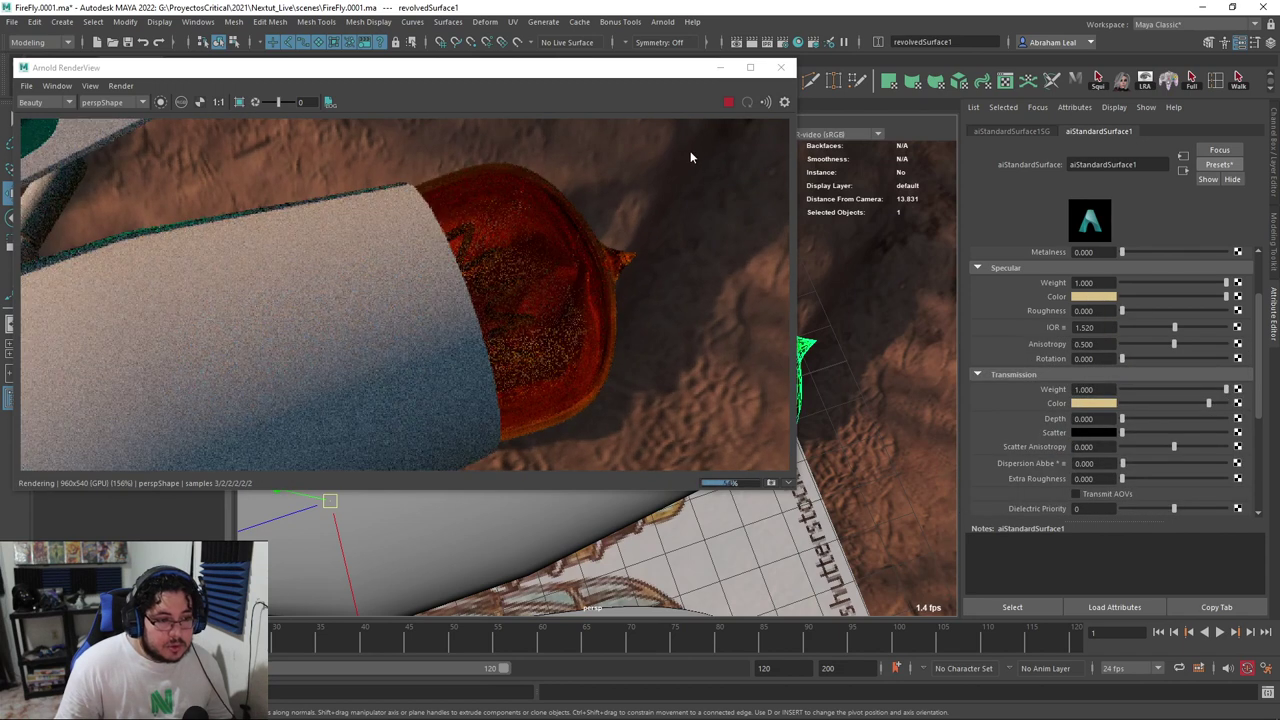
Desaturate the bulb material's transmission color to a very pale, nearly white yellow, and minimize the render window
click(1185, 401)
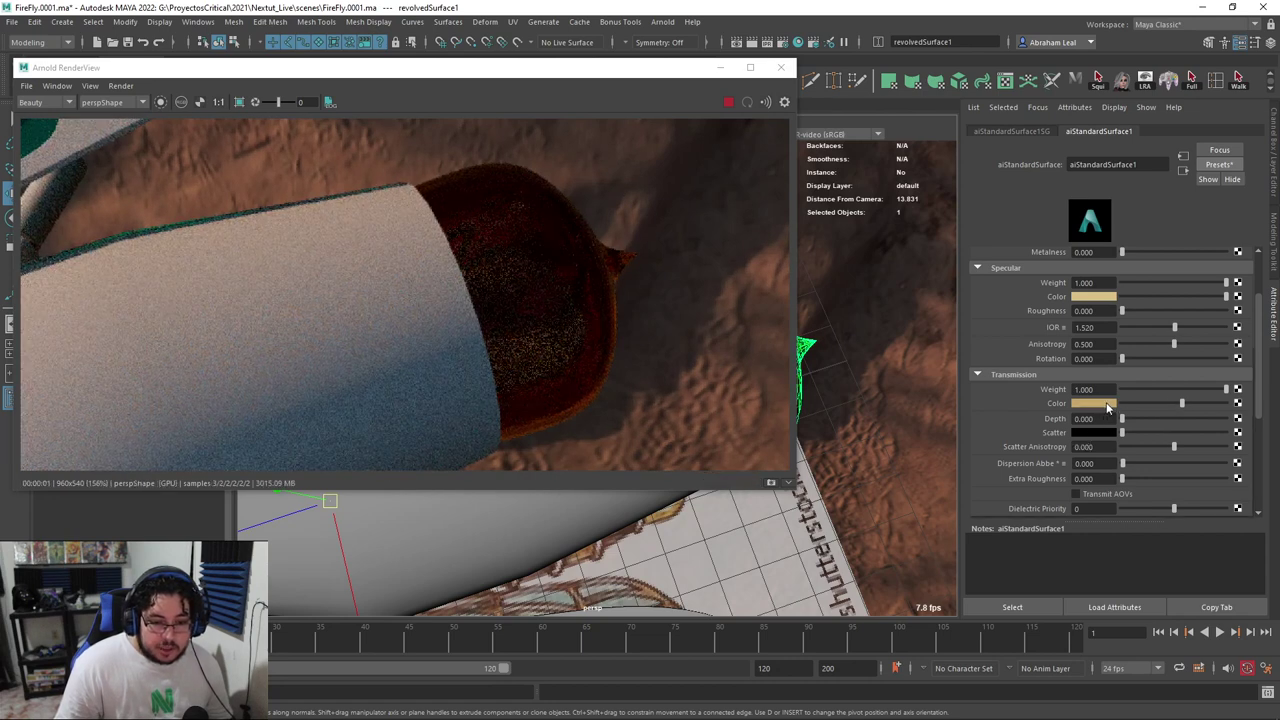
click(1105, 402)
click(1105, 455)
drag(1104, 457, 1059, 453)
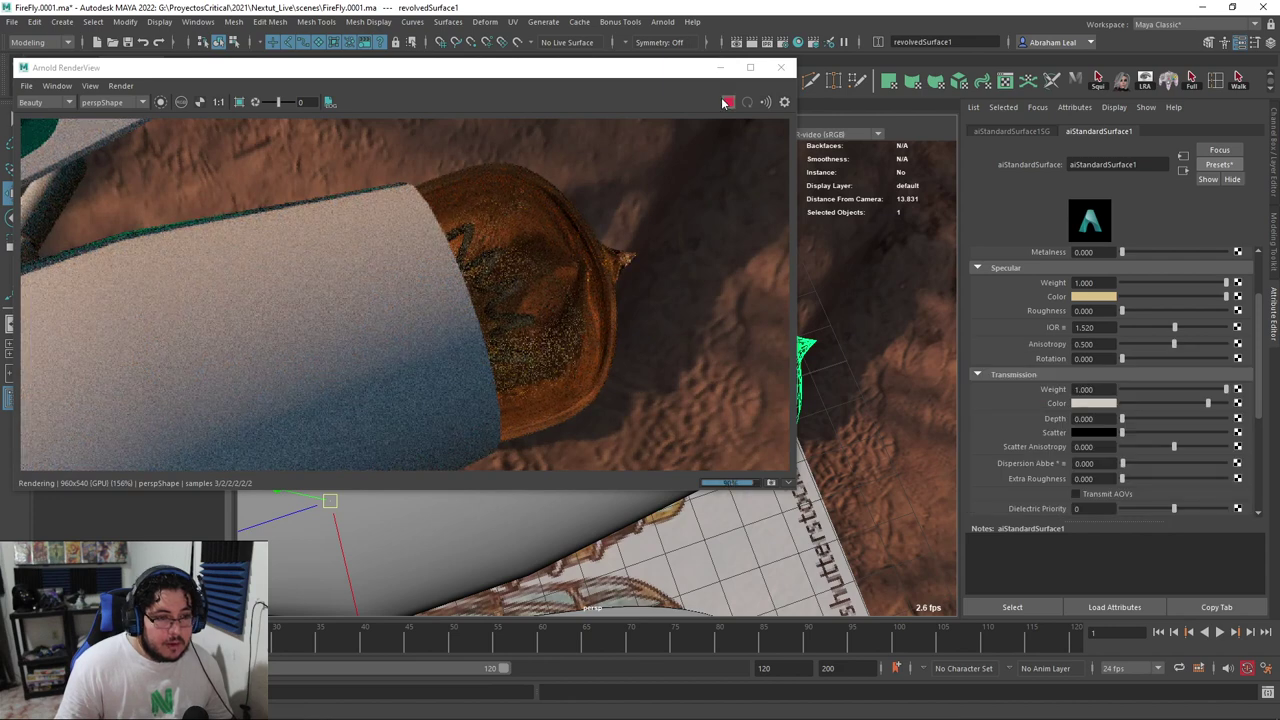
click(719, 67)
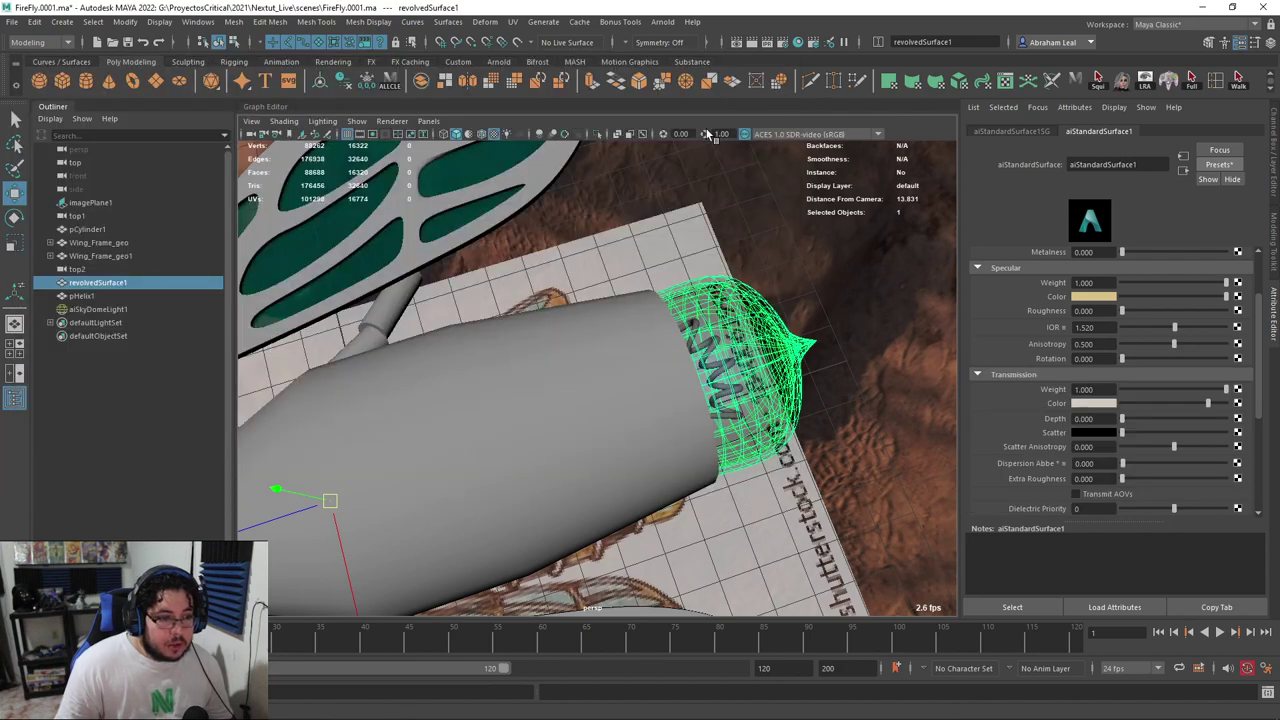
Select the coil inside the glass bulb and rename it LightBulbl_Coil_geo
click(710, 350)
alt+middle_drag(721, 338, 645, 348)
alt+right_drag(645, 348, 905, 470)
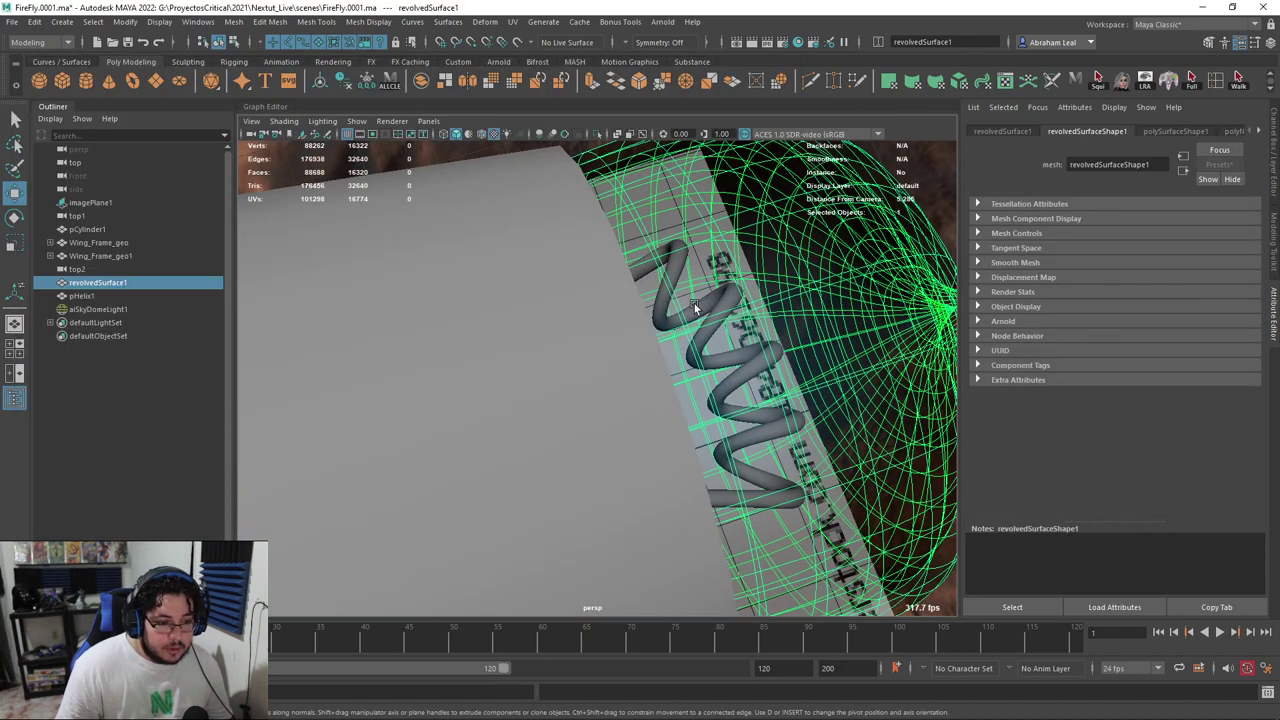
alt+drag(692, 304, 525, 373)
alt+right_drag(526, 373, 785, 420)
alt+right_drag(587, 323, 478, 300)
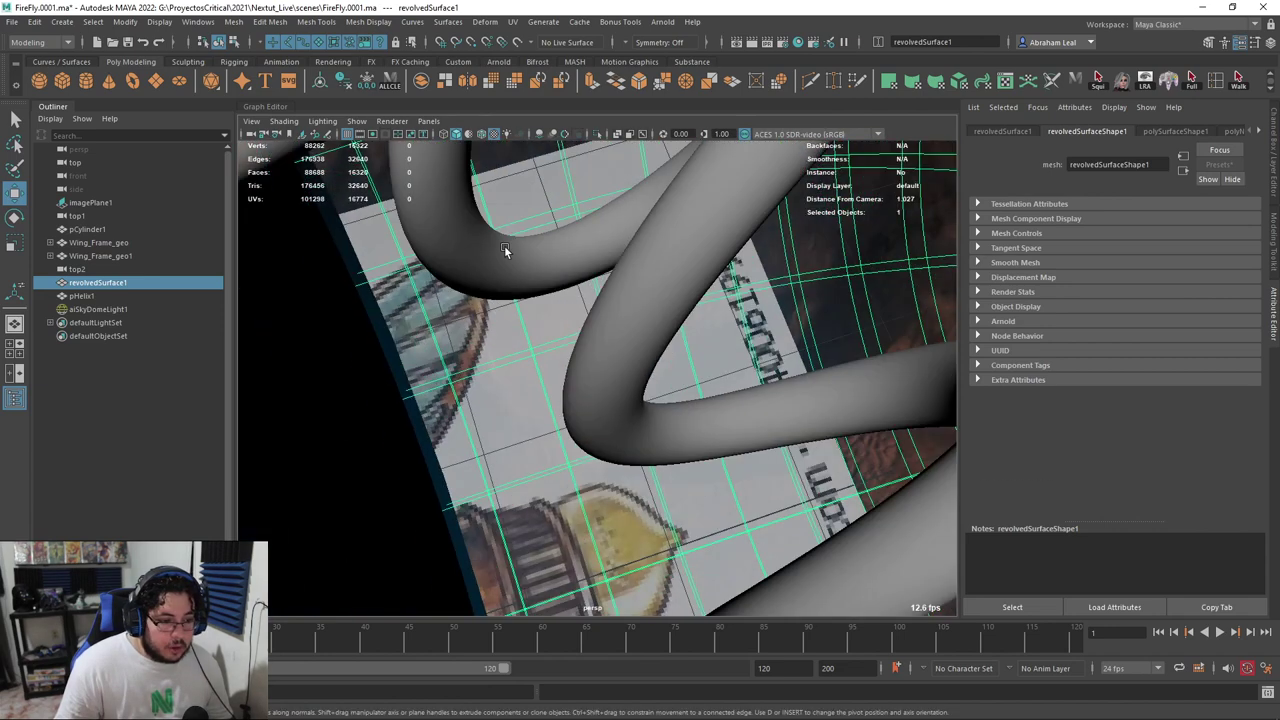
click(504, 248)
key(f)
alt+right_drag(666, 330, 426, 254)
alt+drag(610, 390, 648, 358)
scroll(650, 357, down, 2)
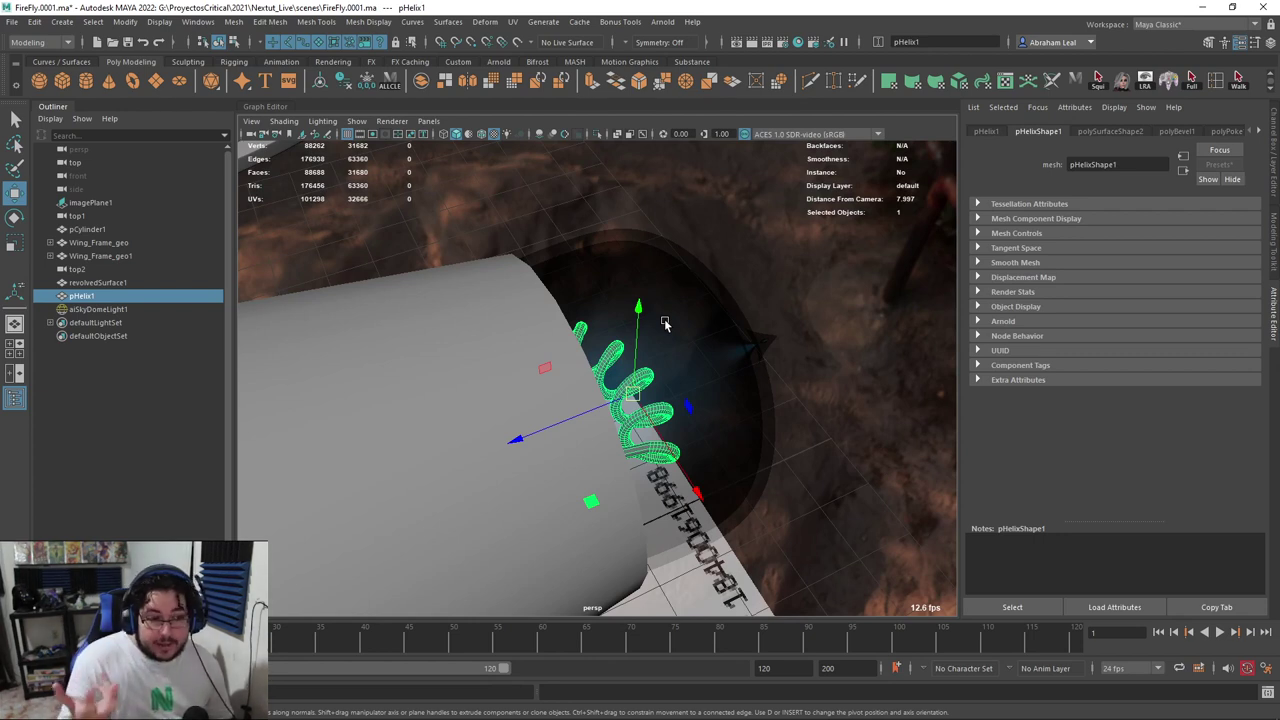
double_click(115, 300)
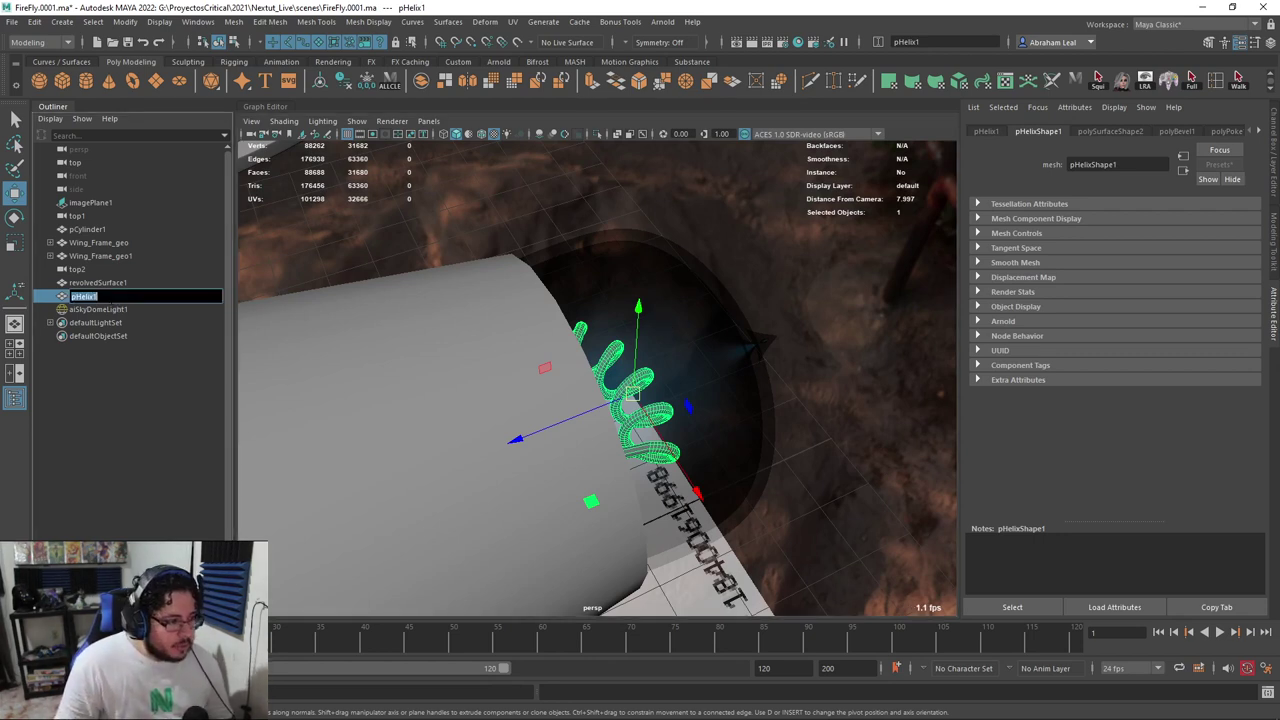
text(L)
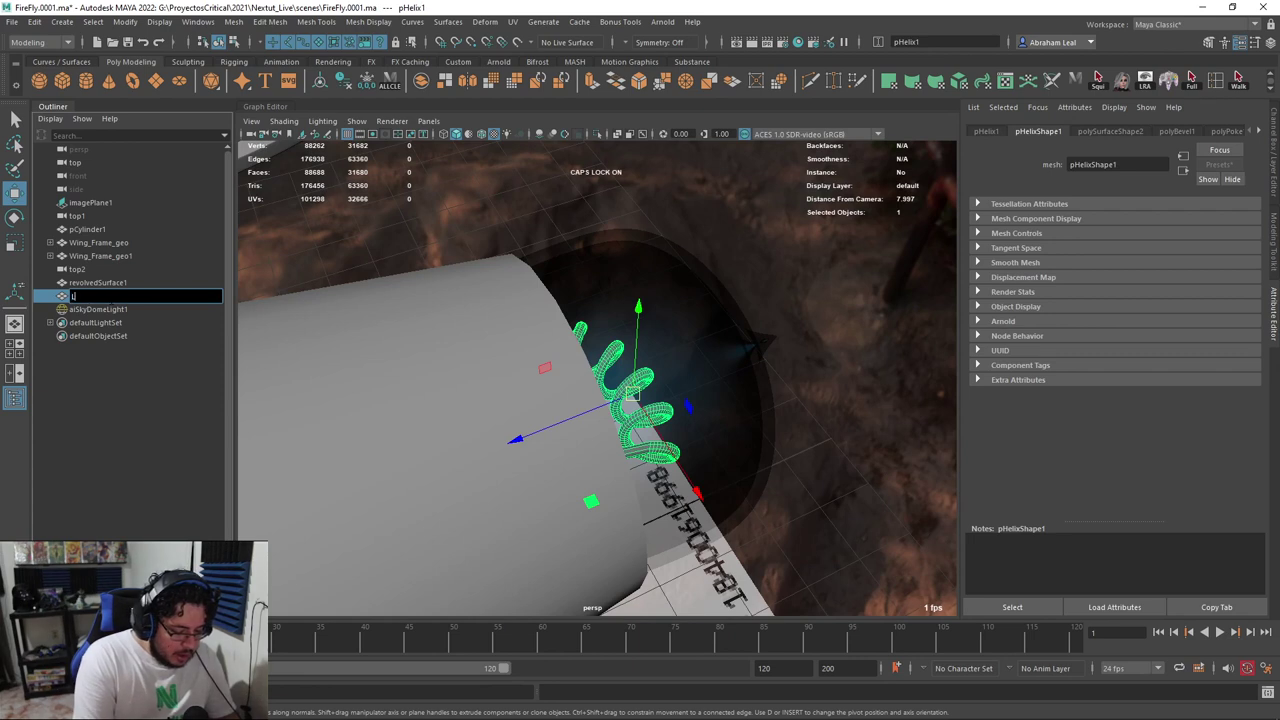
text(ightBulb_)
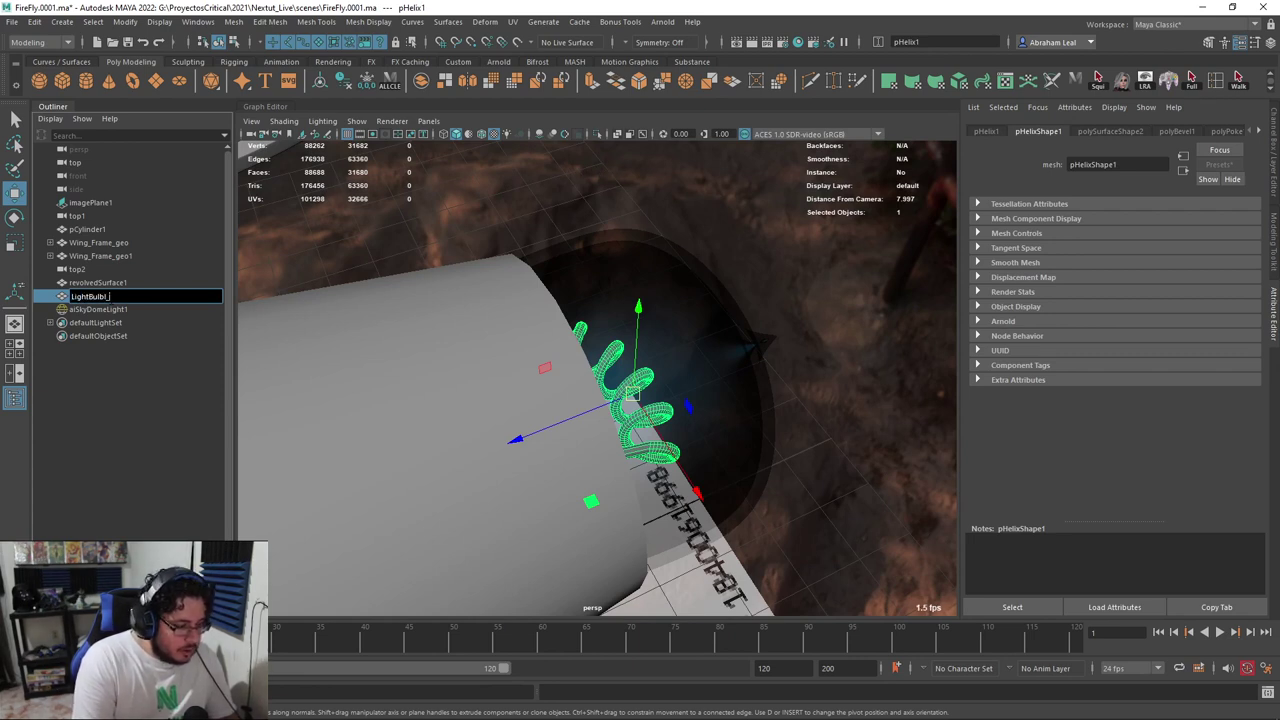
text(Coil_geo)
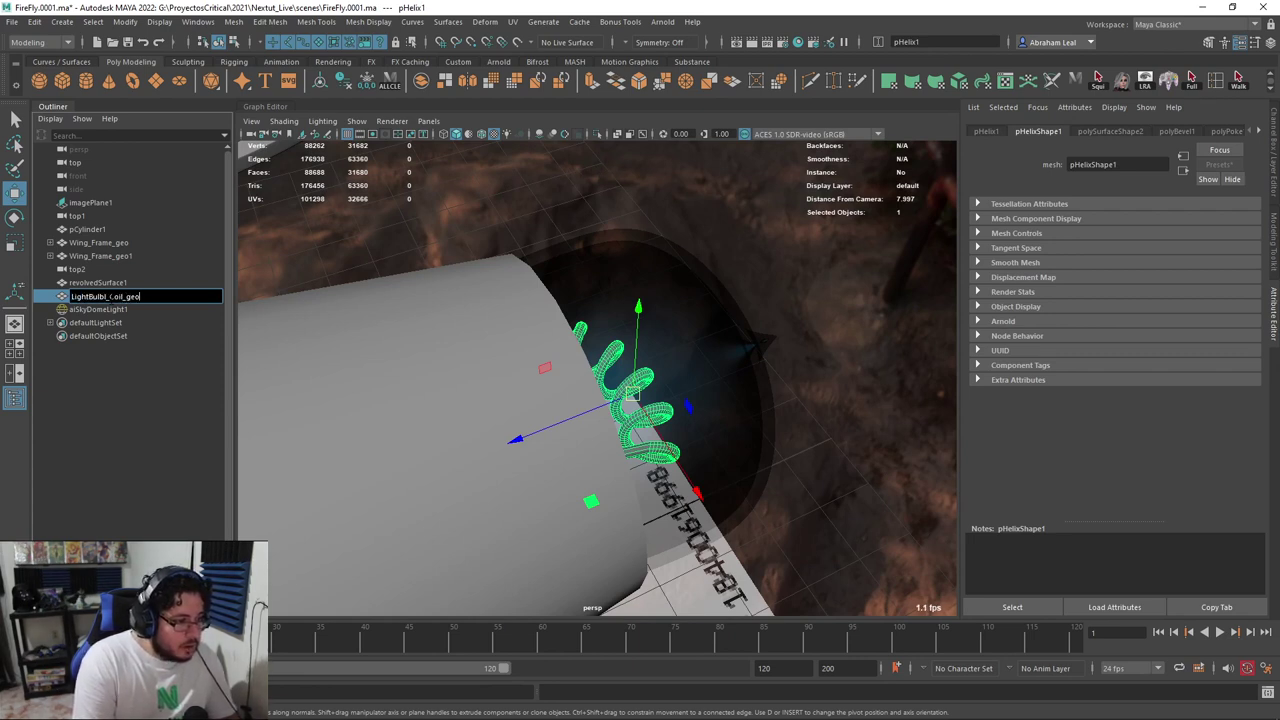
key(Return)
Rename the revolved glass bulb surface LightBulb_geo
double_click(95, 283)
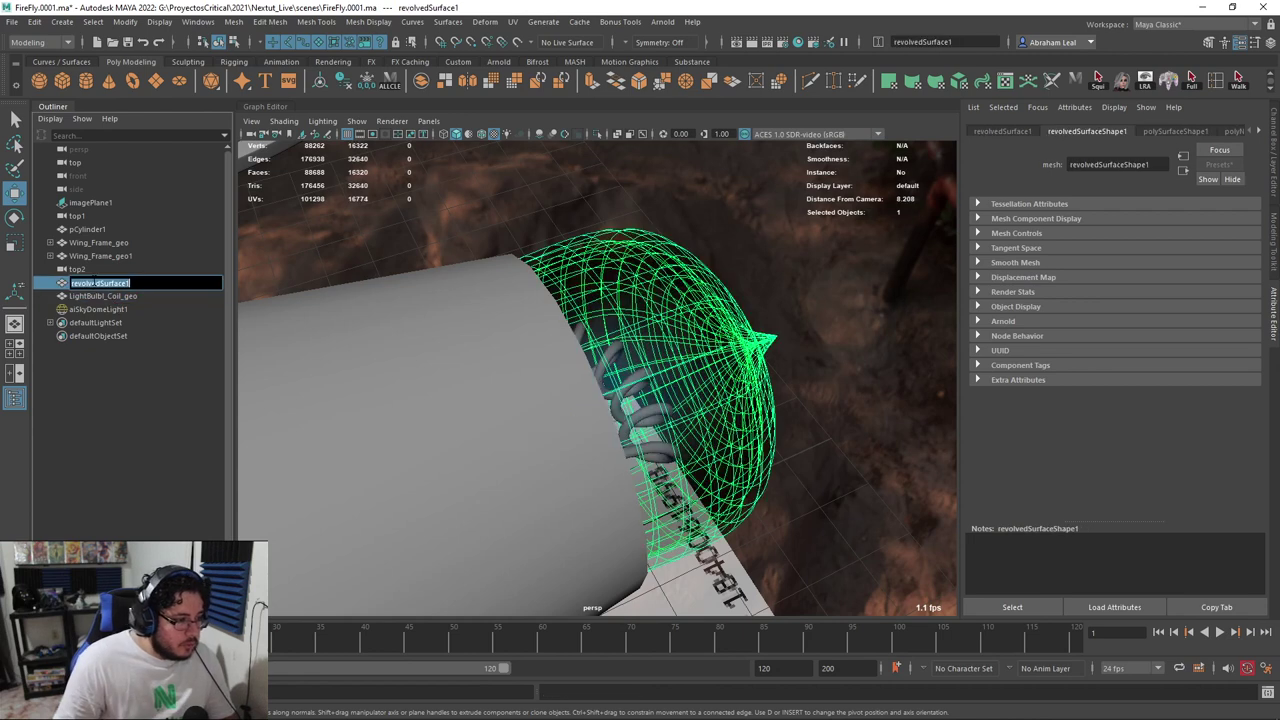
text(Light)
key(Caps_Lock)
text(B)
key(Caps_Lock)
text(l)
key(Caps_Lock)
key(Caps_Lock)
key(BackSpace)
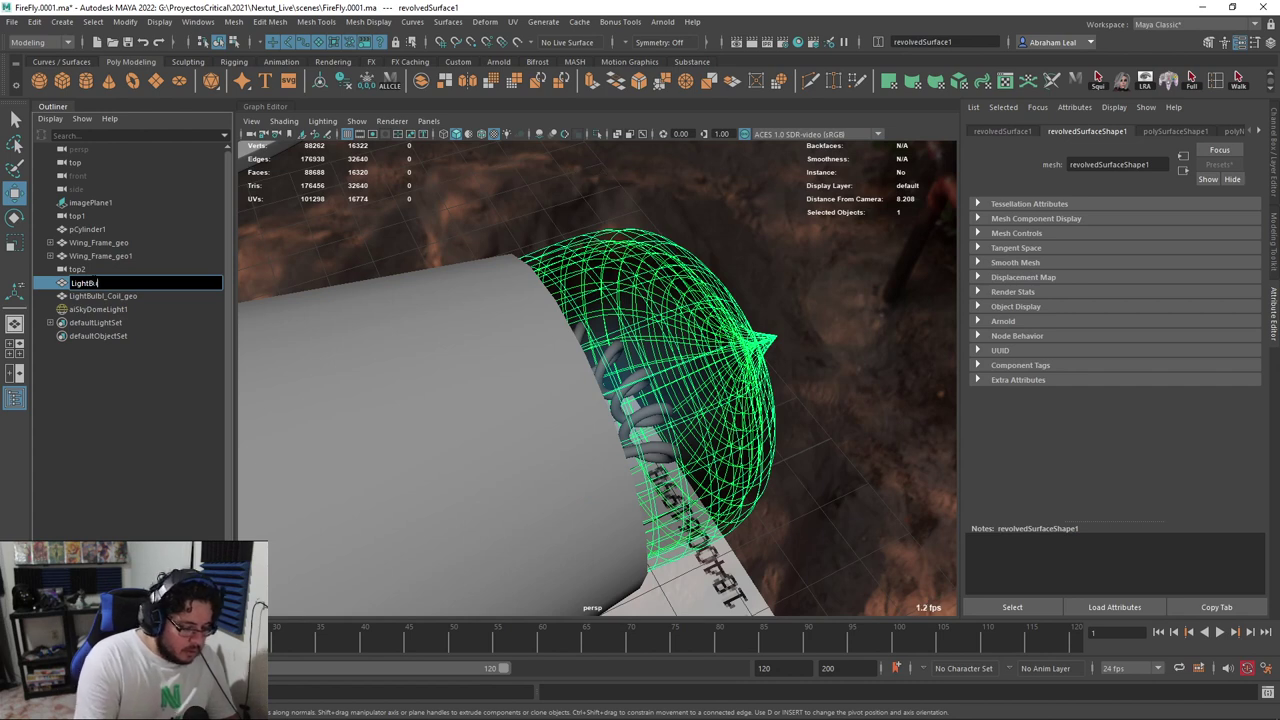
text(ulb_geo)
key(Return)
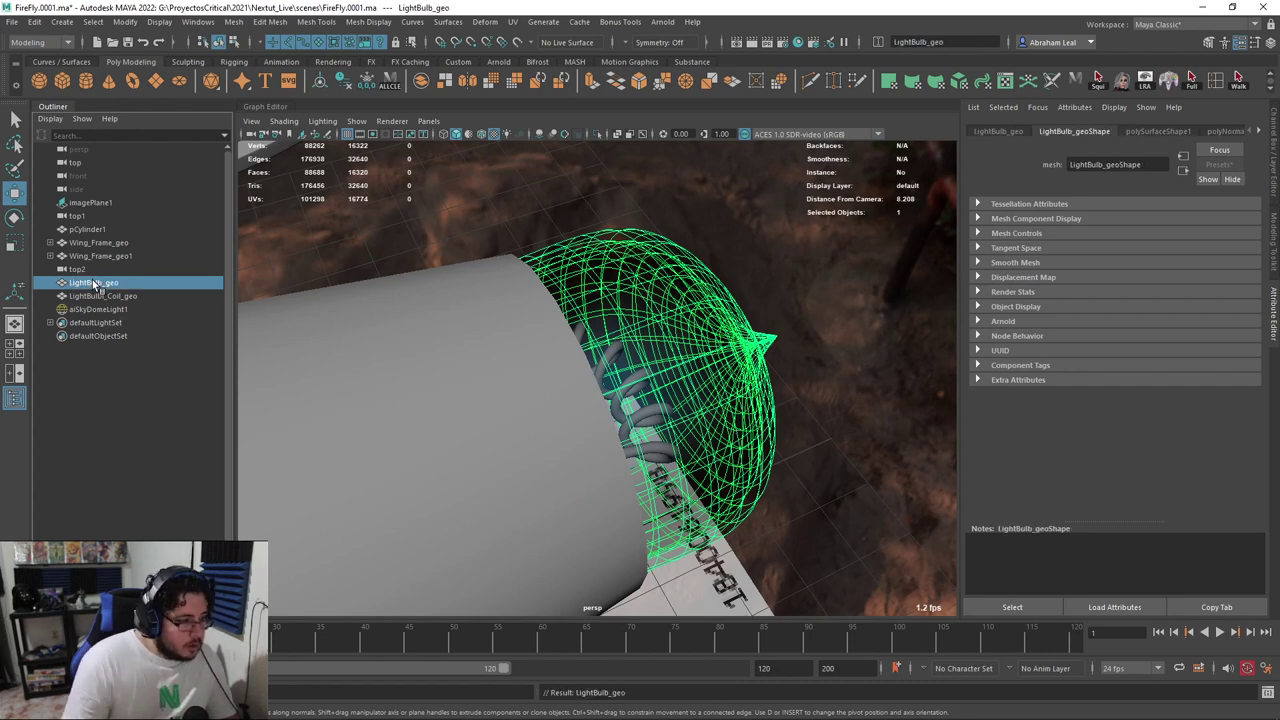
Correct the coil's name to LightBulb_Coil_geo
click(108, 296)
click(102, 296)
key(BackSpace)
text(b)
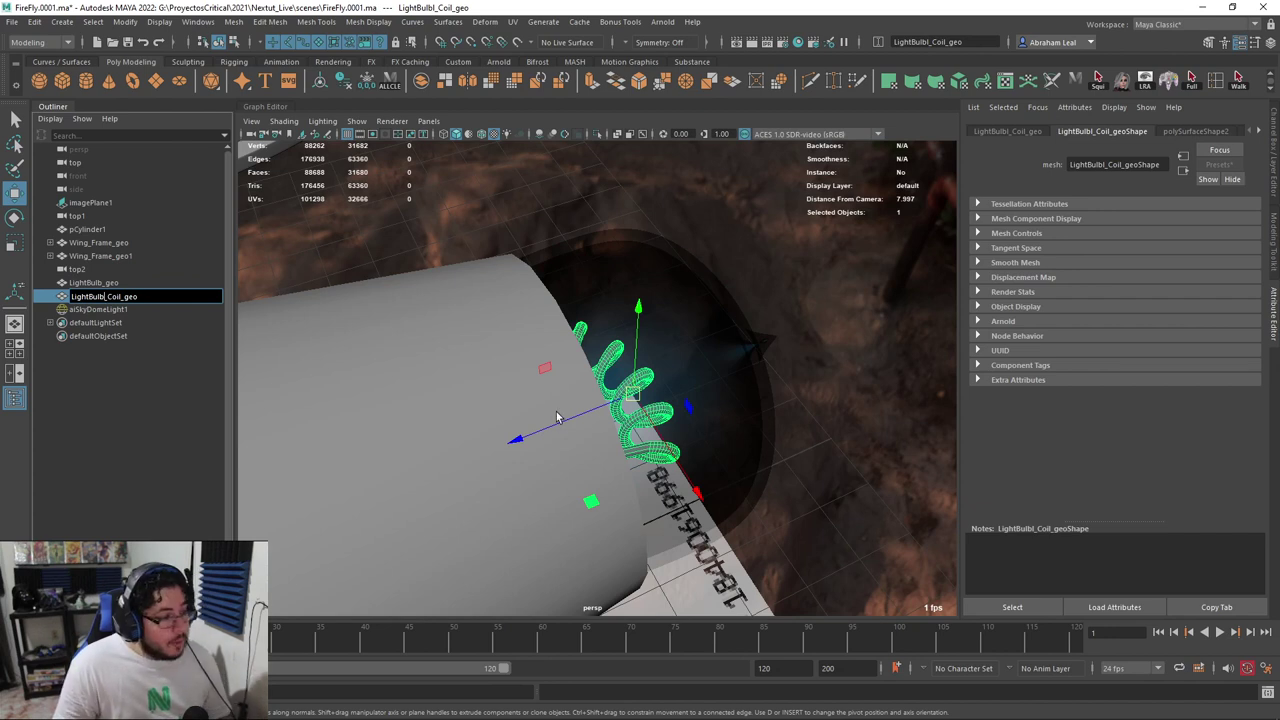
click(111, 274)
click(114, 284)
Parent LightBulb_Coil_geo under LightBulb_geo and select the parent to check the bulb and coil together
click(116, 297)
middle_drag(110, 300, 106, 286)
click(52, 284)
click(79, 287)
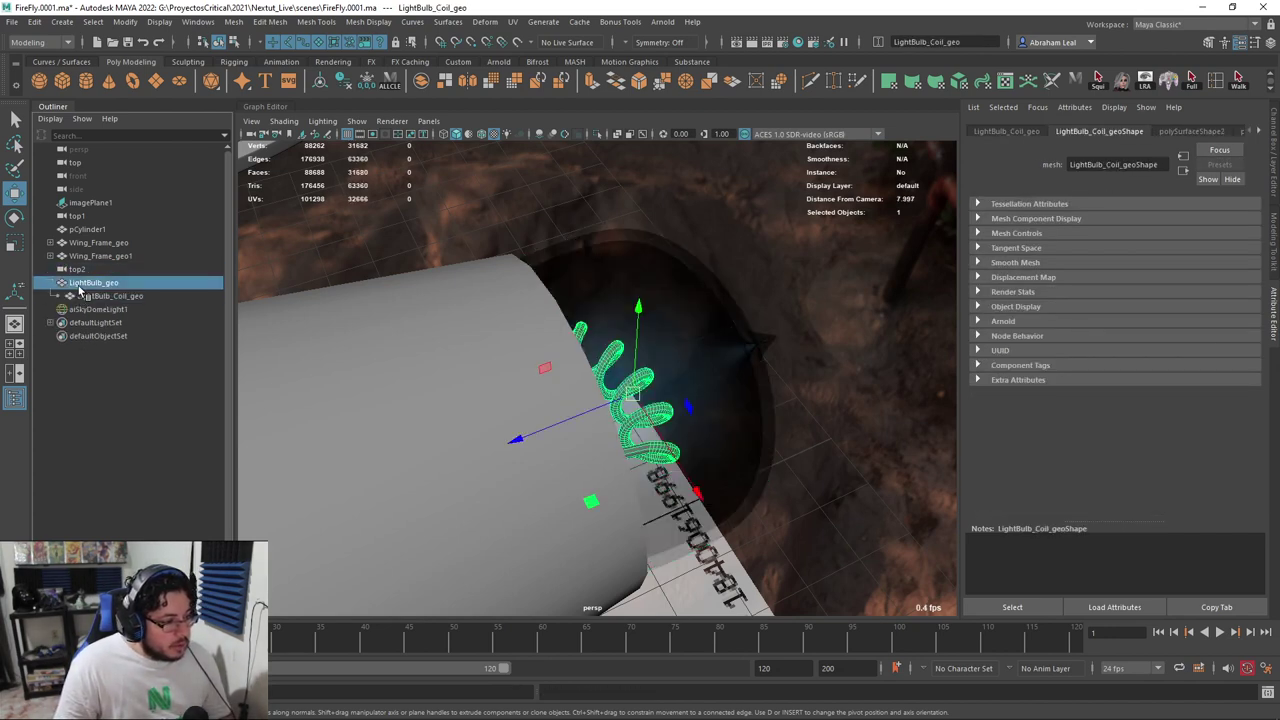
alt+drag(600, 320, 665, 290)
scroll(620, 364, down, 5)
alt+drag(620, 364, 668, 398)
scroll(668, 398, up, 3)
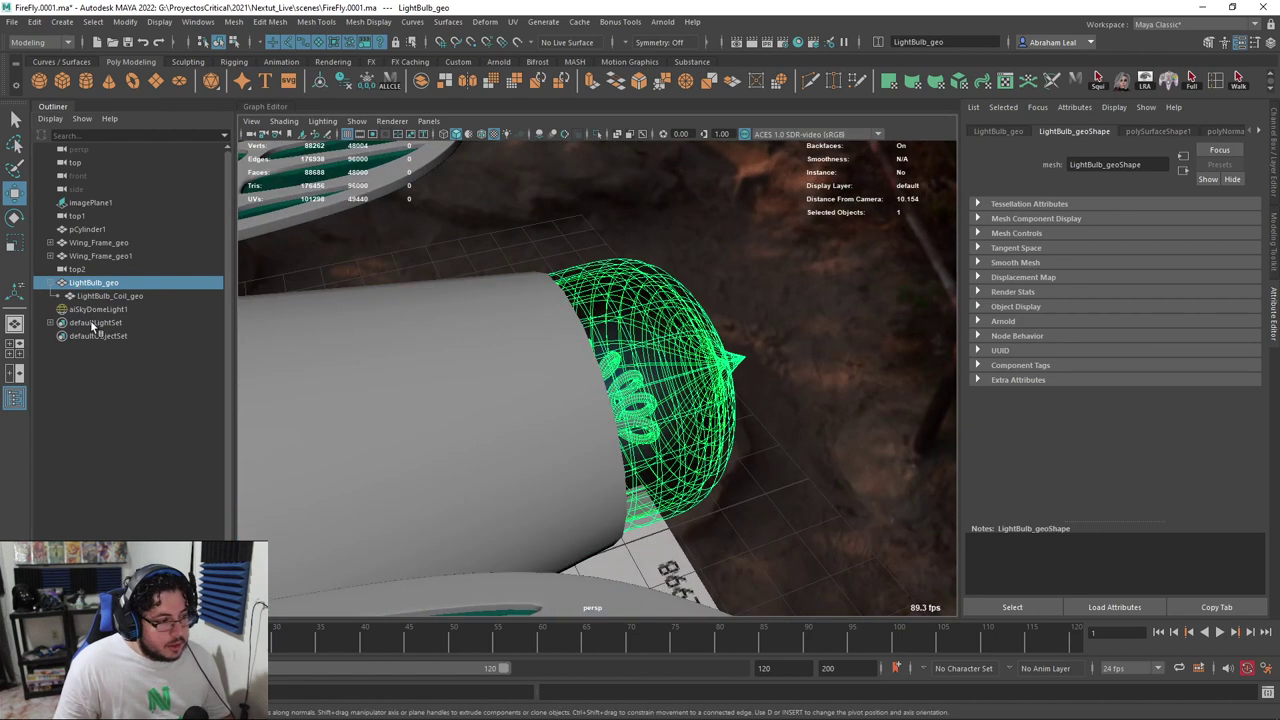
Create an Arnold mesh light from LightBulb_Coil_geo
click(108, 297)
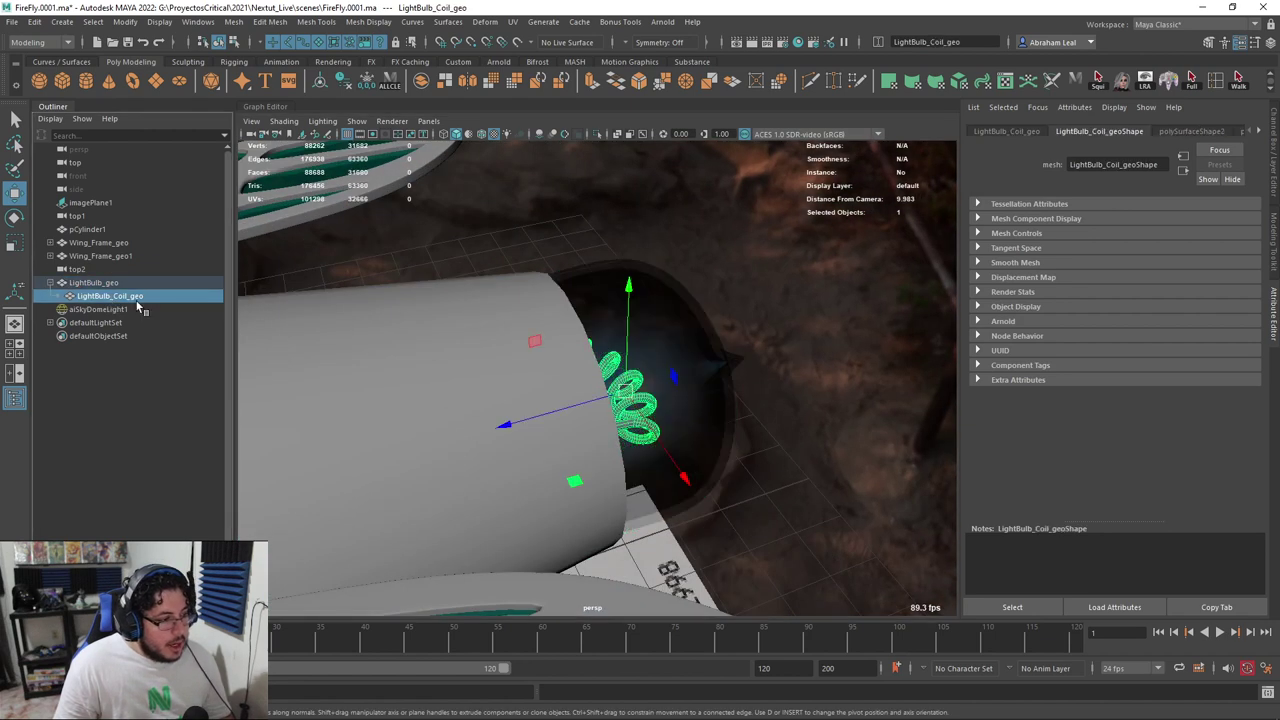
click(664, 22)
mouse_move(739, 90)
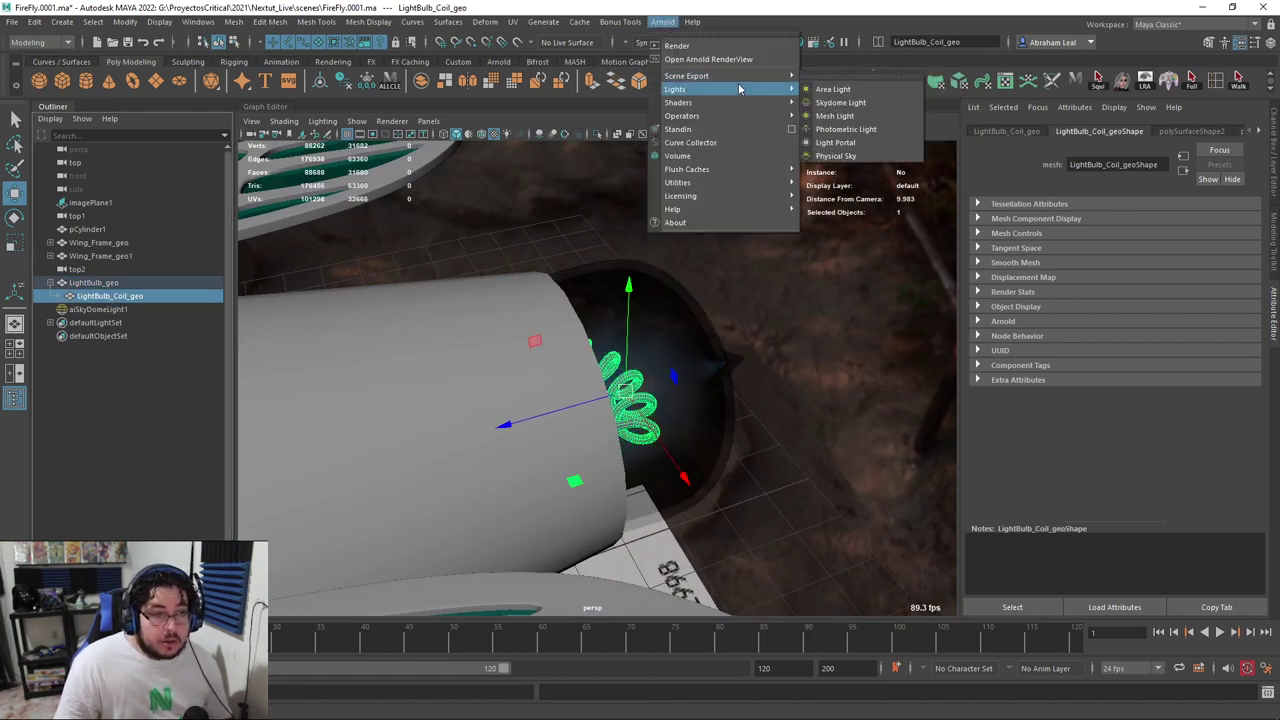
click(844, 118)
Frame the bulb and its coil light closely in the perspective view and start the Arnold render again
alt+drag(640, 290, 720, 367)
alt+drag(589, 386, 553, 380)
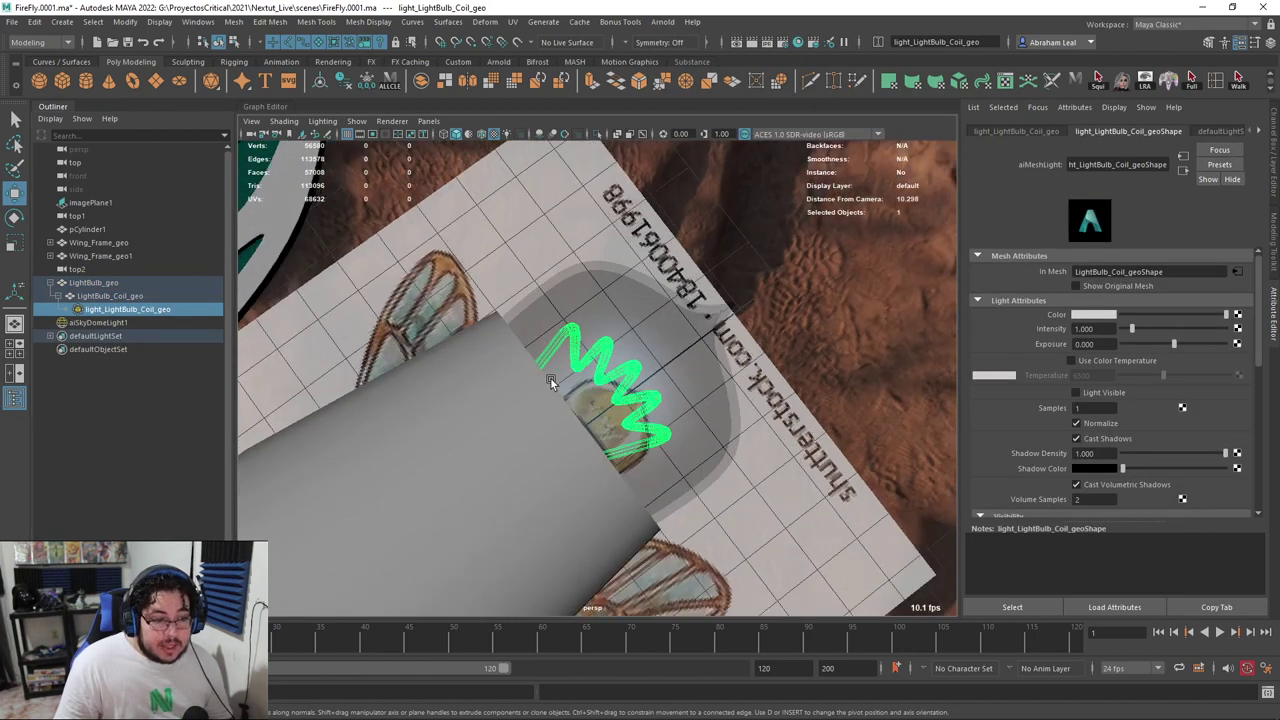
alt+right_drag(553, 380, 533, 343)
click(70, 708)
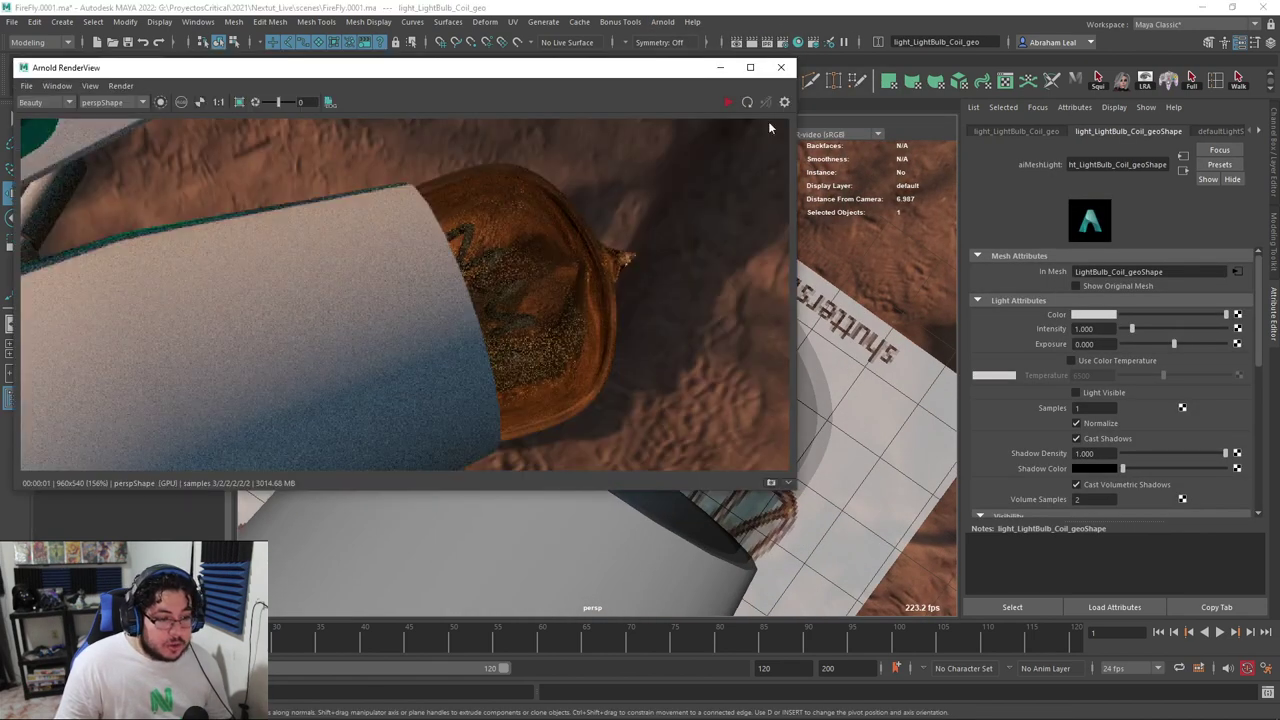
click(729, 103)
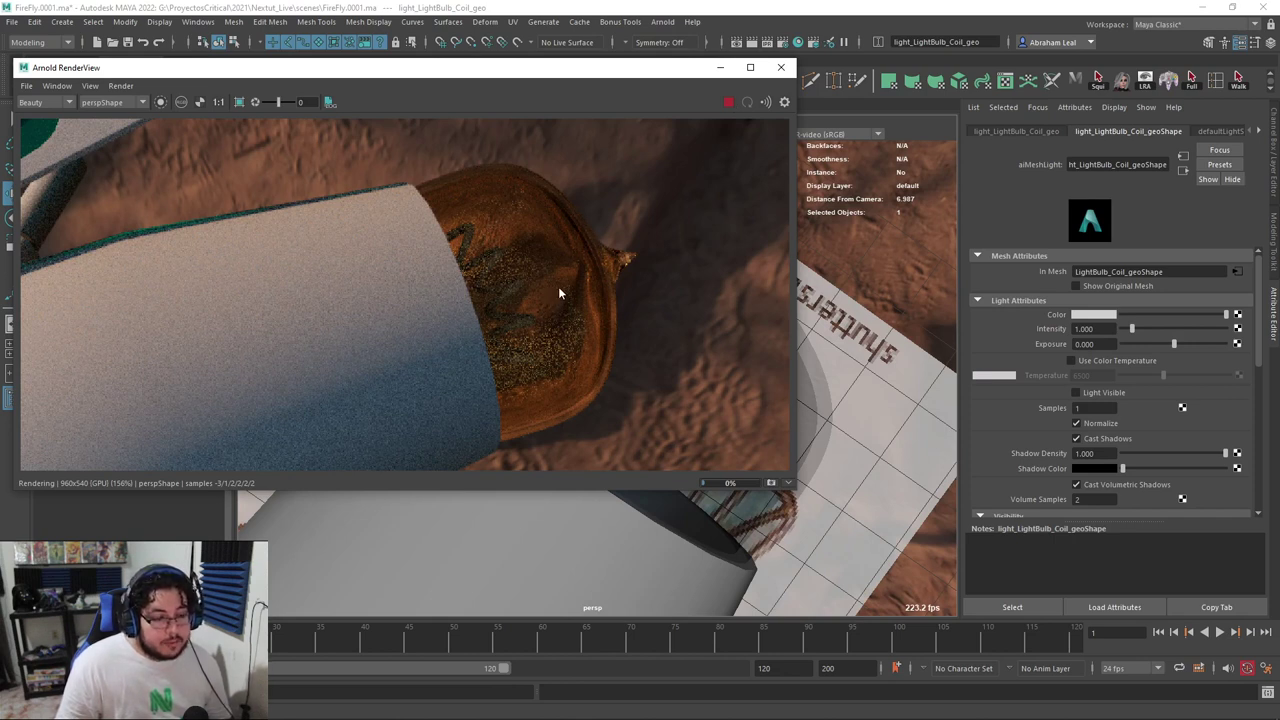
scroll(558, 286, down, 3)
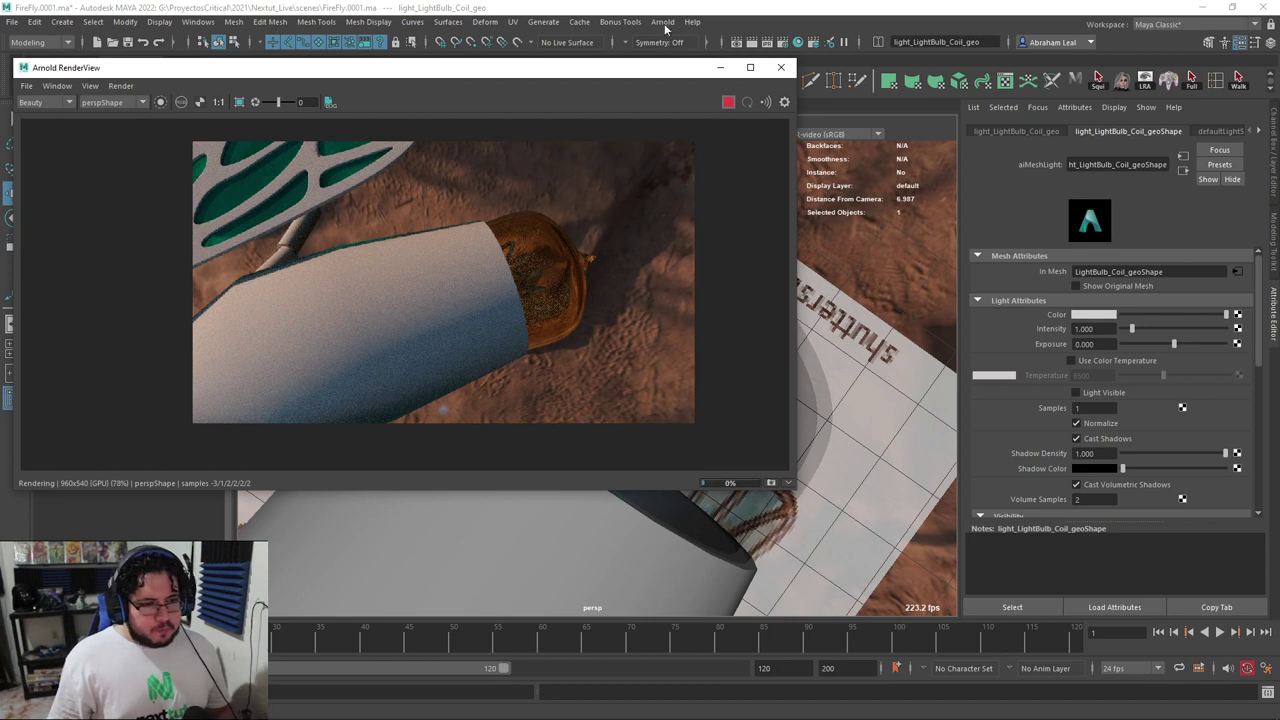
Check the running processes in Task Manager and launch Adobe Photoshop 2020 before returning to the Arnold render window
right_click(548, 712)
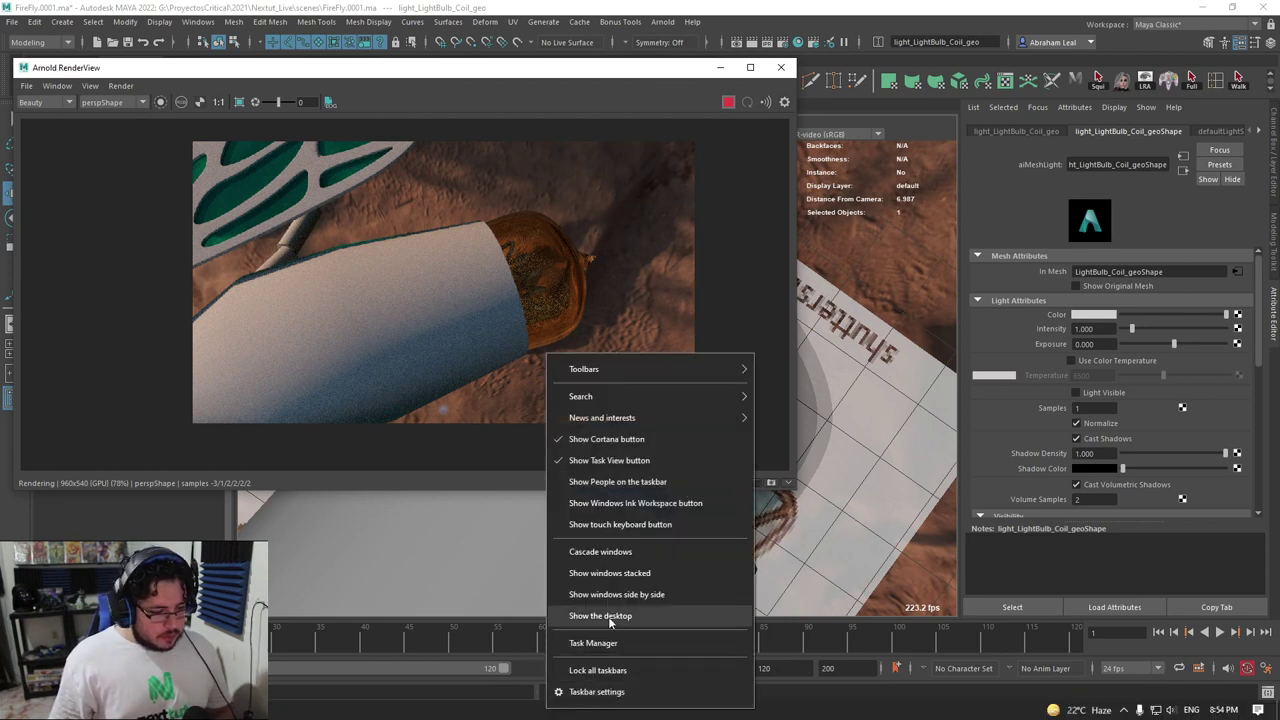
click(613, 645)
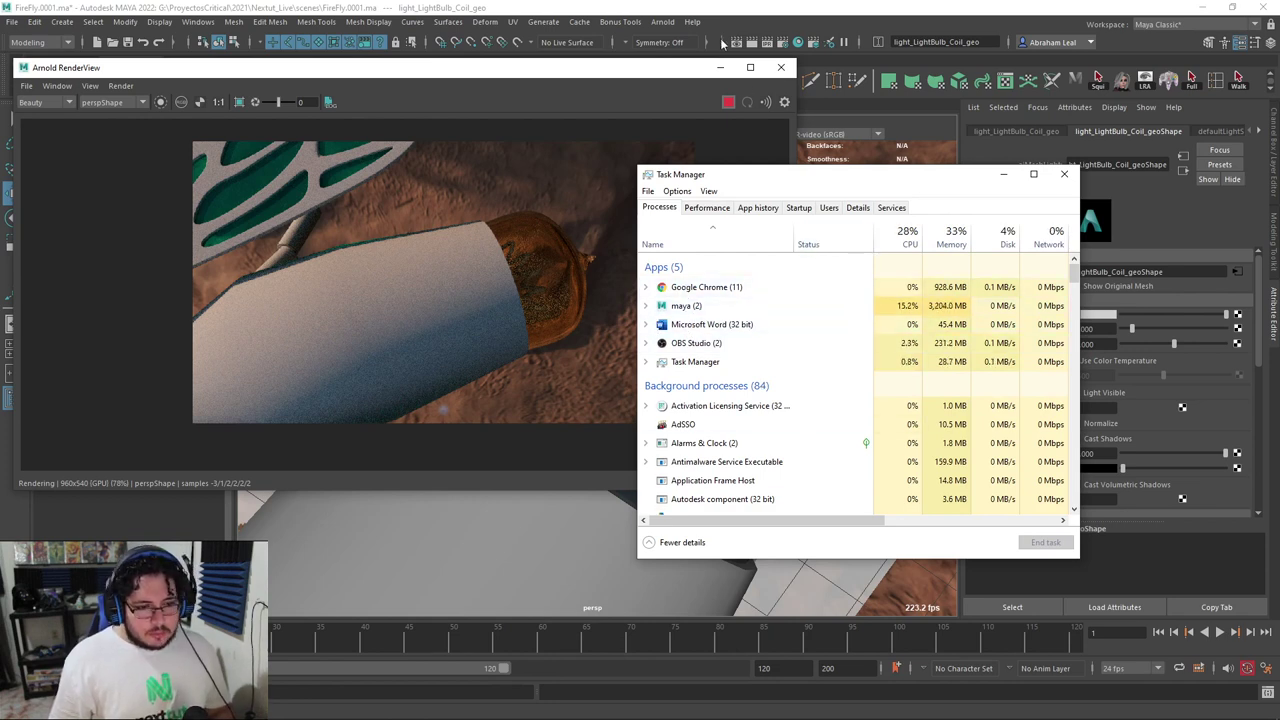
key(super)
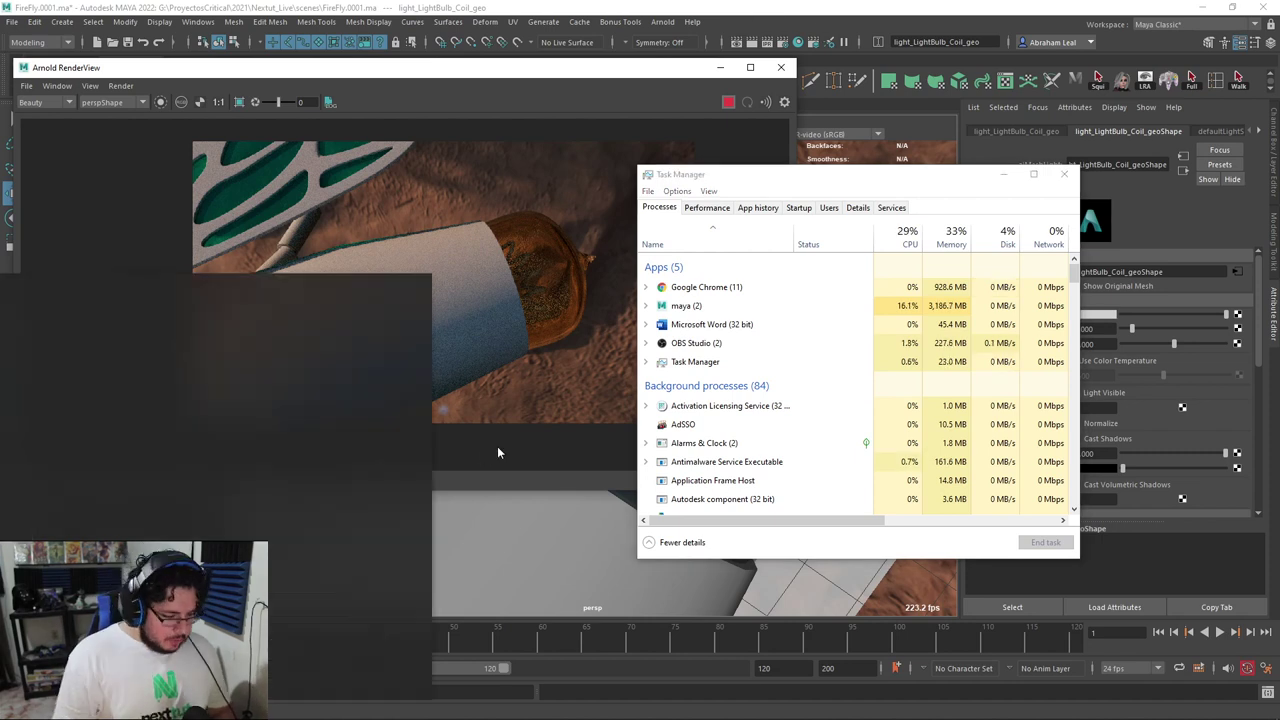
text(pho)
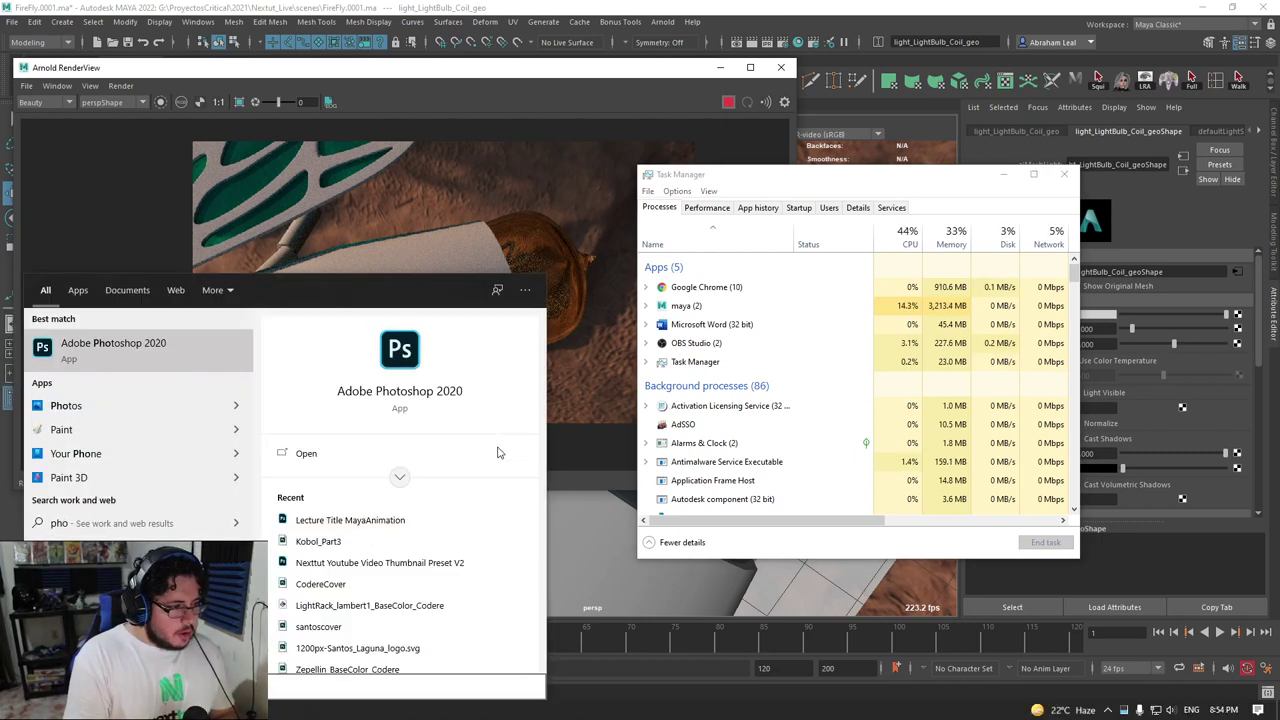
key(Return)
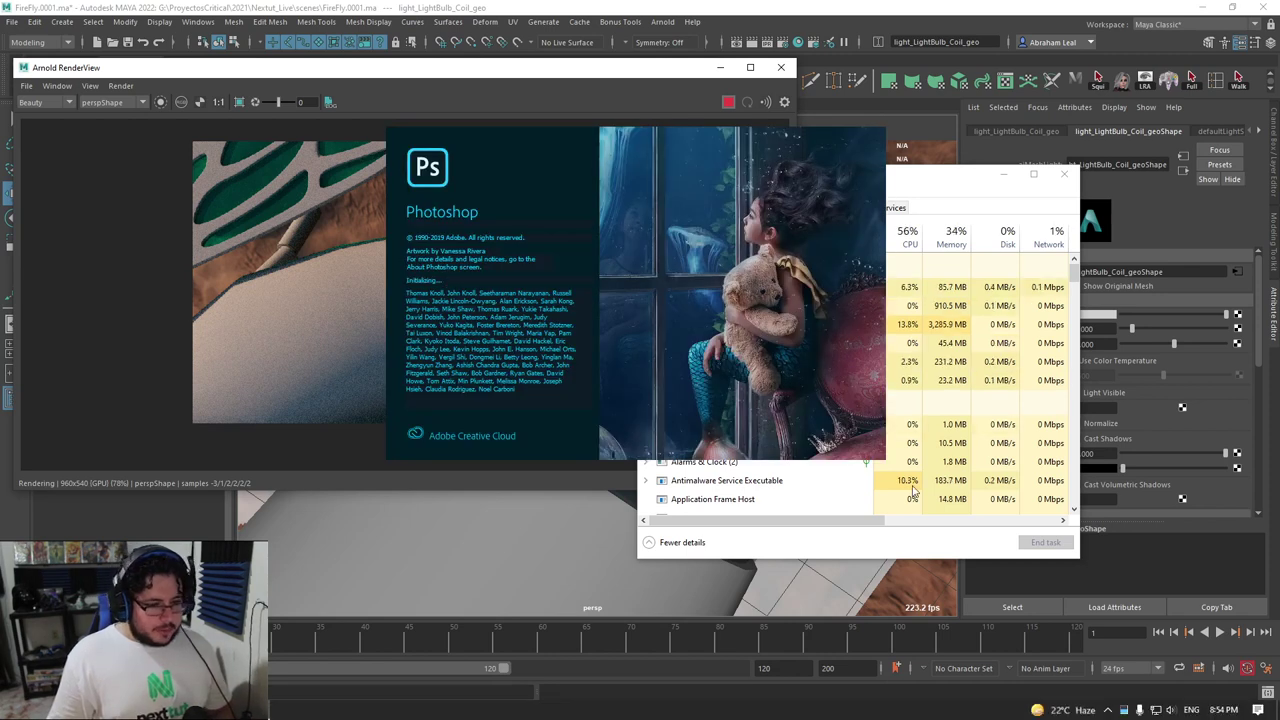
key(super+e)
click(682, 79)
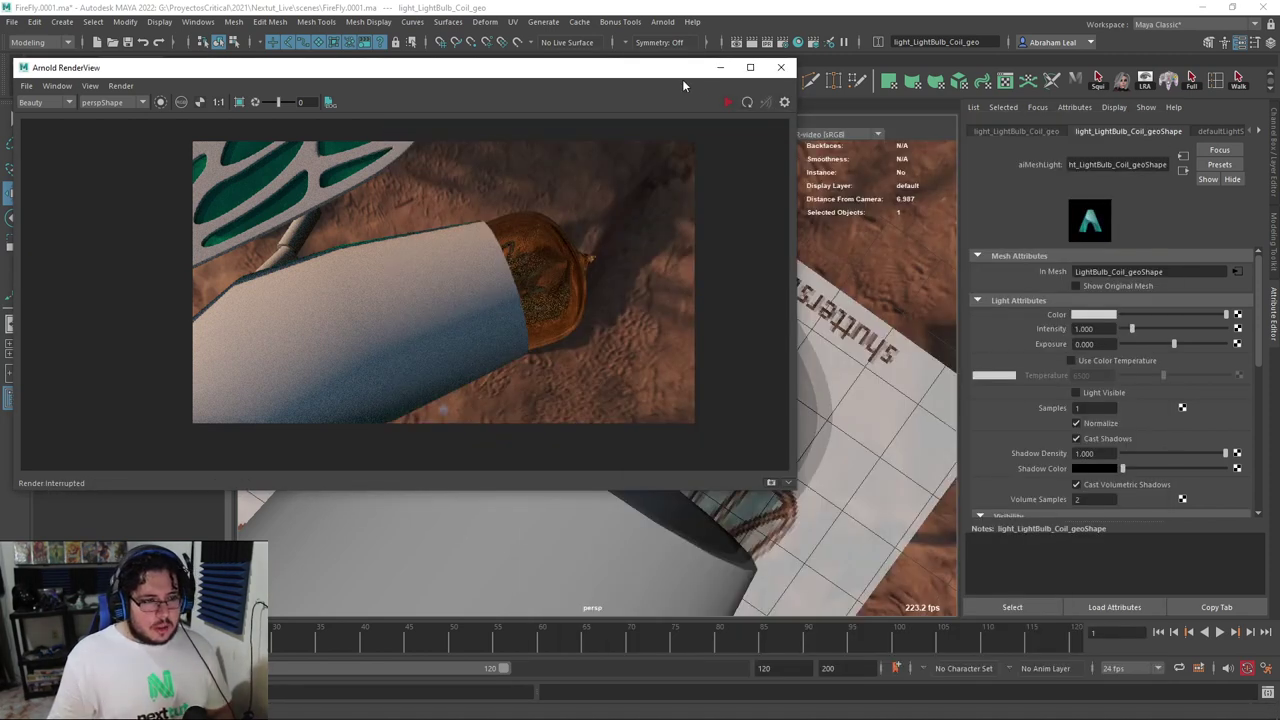
Restart the Arnold render, examine the bulb up close, and move the render window clear of the coil
click(731, 103)
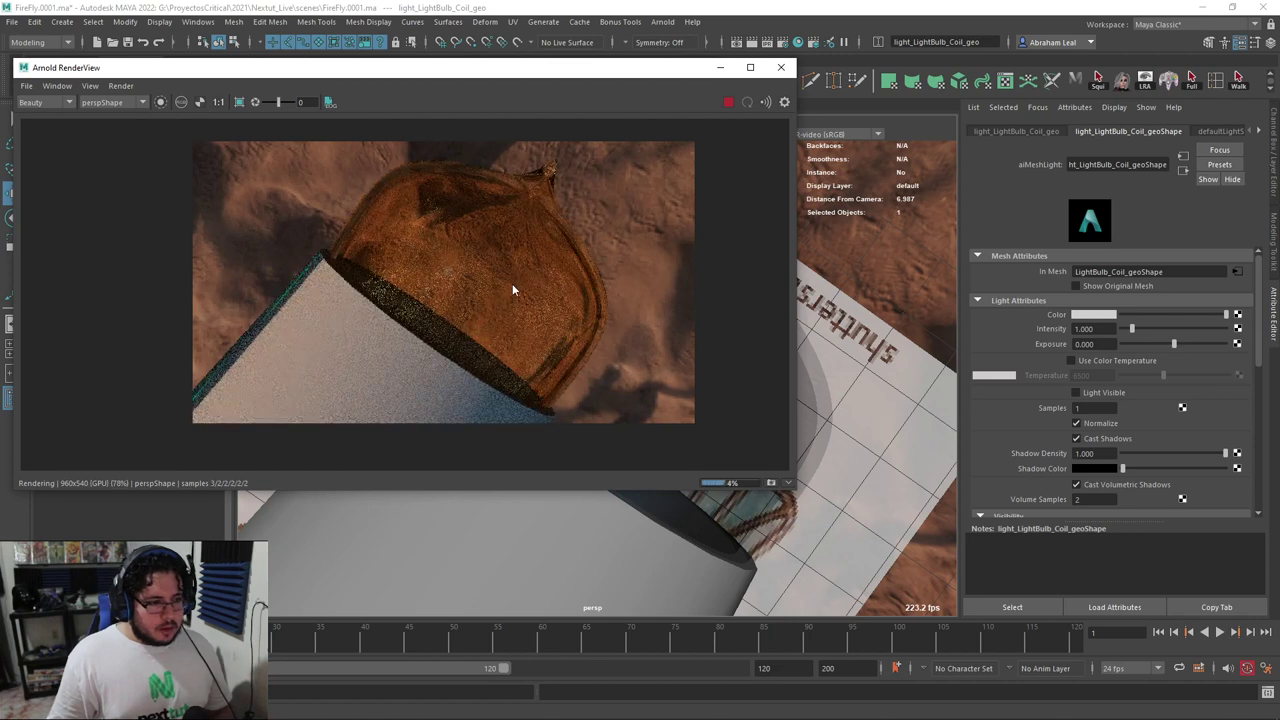
scroll(456, 316, up, 4)
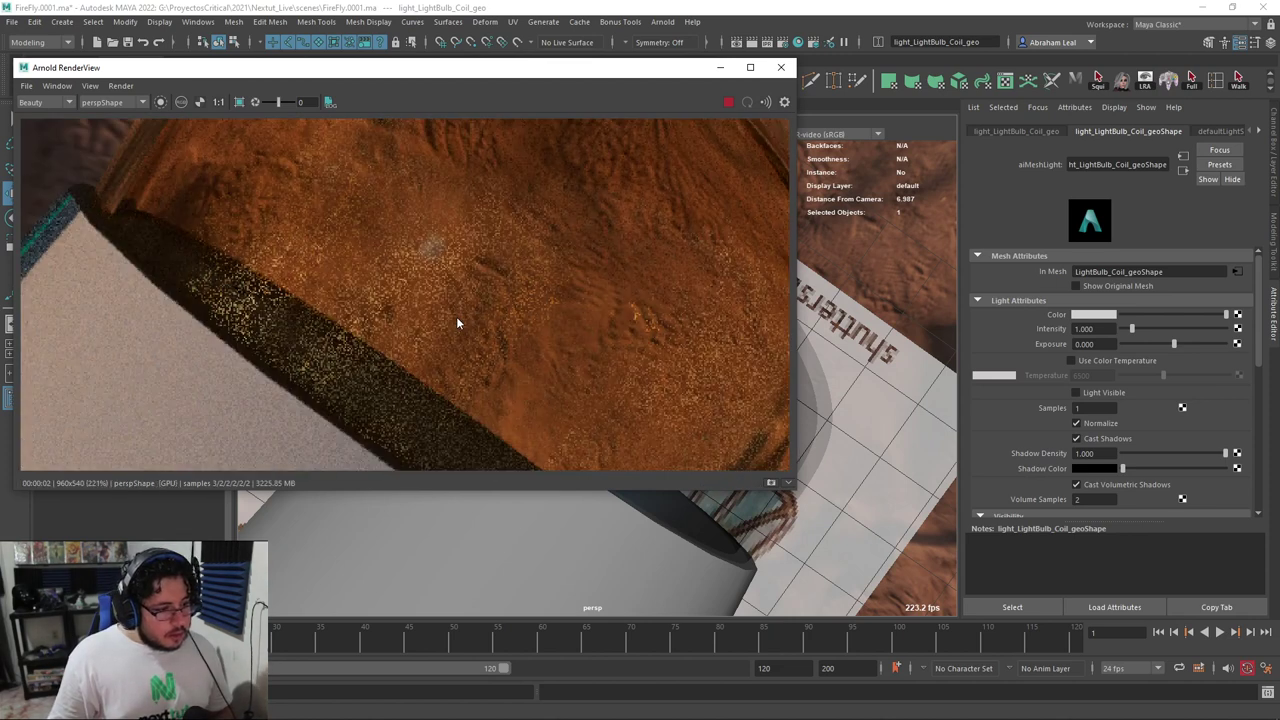
drag(694, 76, 486, 77)
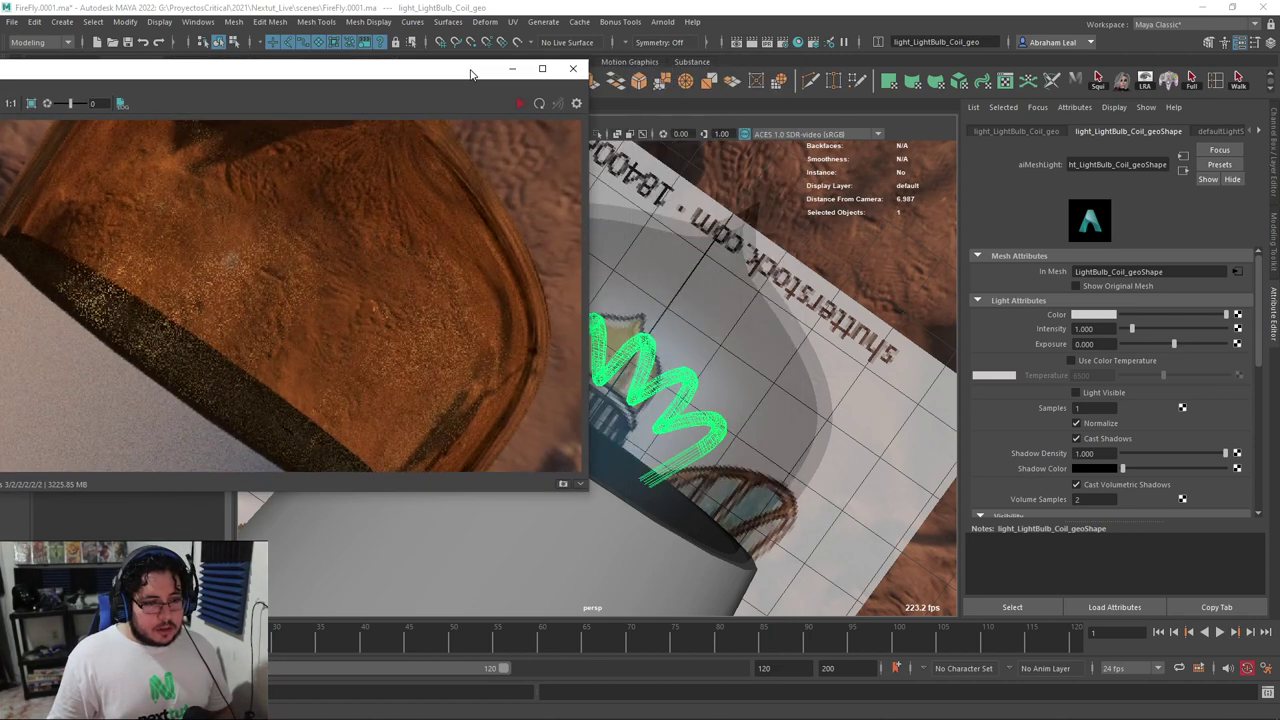
Set the coil mesh light's exposure to 10 and rerender to examine the whole bulb
click(1088, 344)
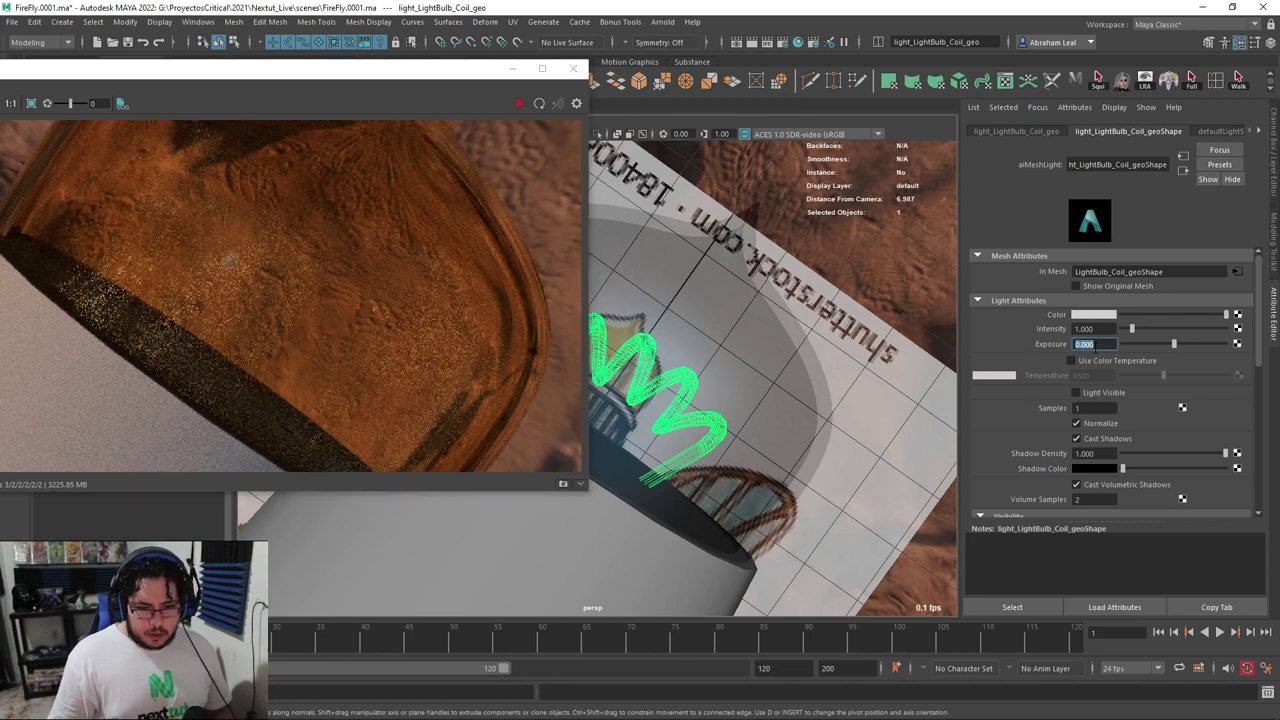
text(10)
key(Return)
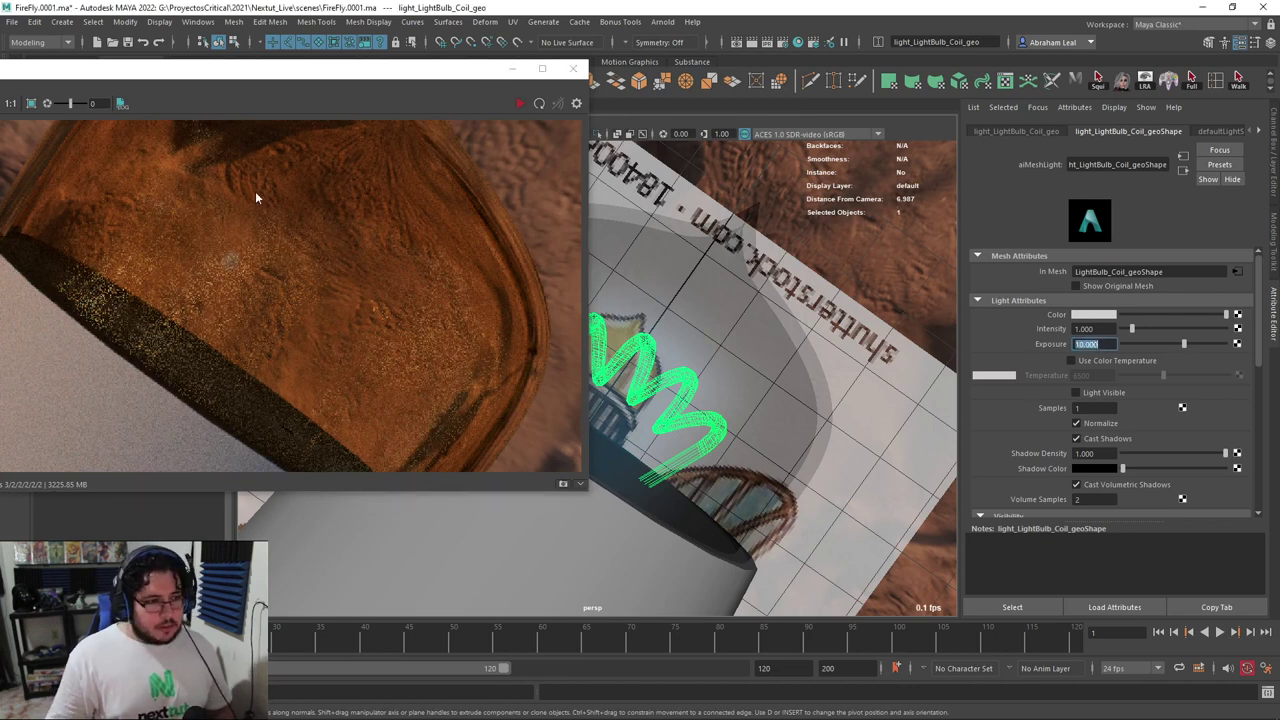
click(520, 104)
scroll(274, 292, down, 5)
scroll(178, 326, up, 2)
middle_drag(178, 326, 258, 284)
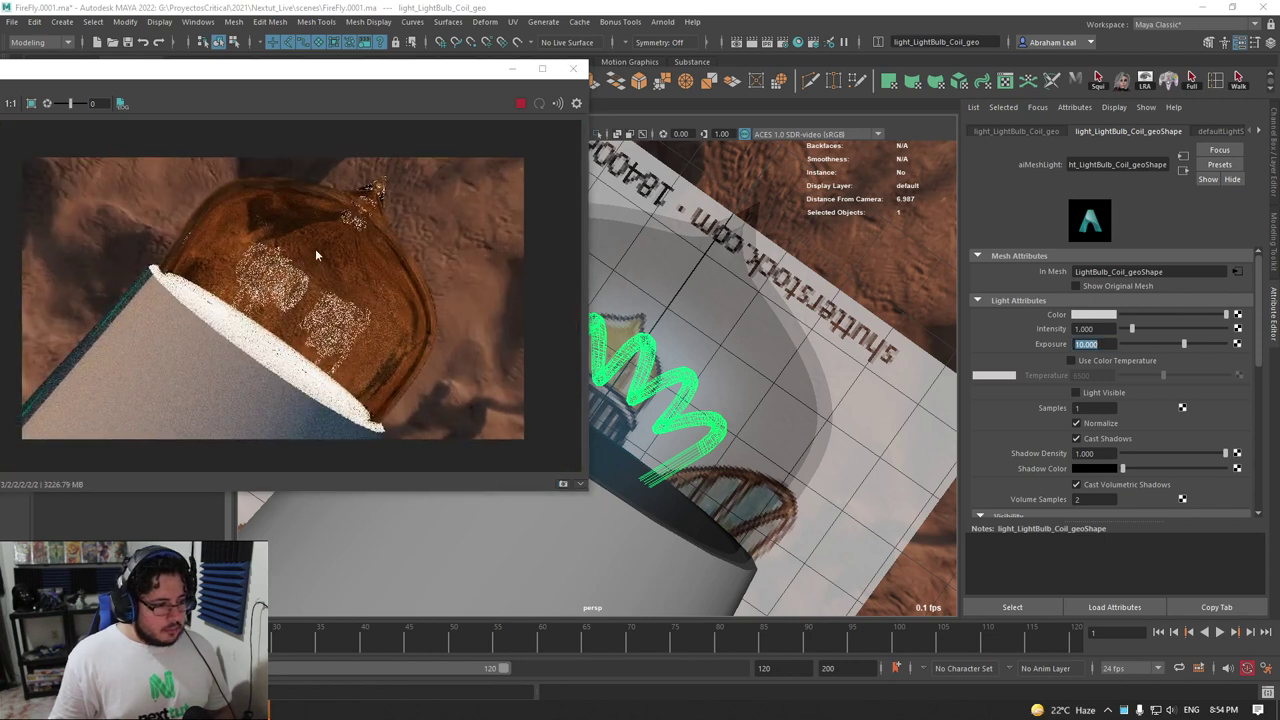
Enable color temperature on the coil mesh light at about 4304 and make the light visible
click(1087, 361)
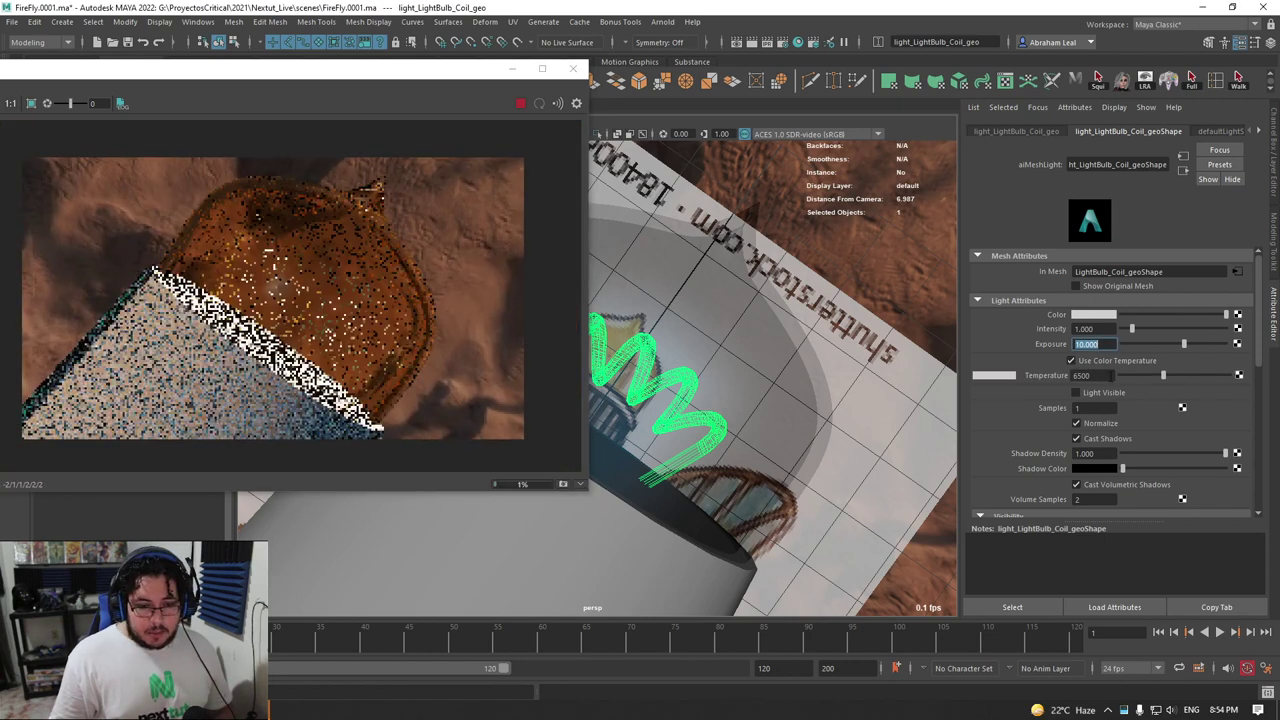
drag(1158, 369, 1147, 375)
click(1098, 390)
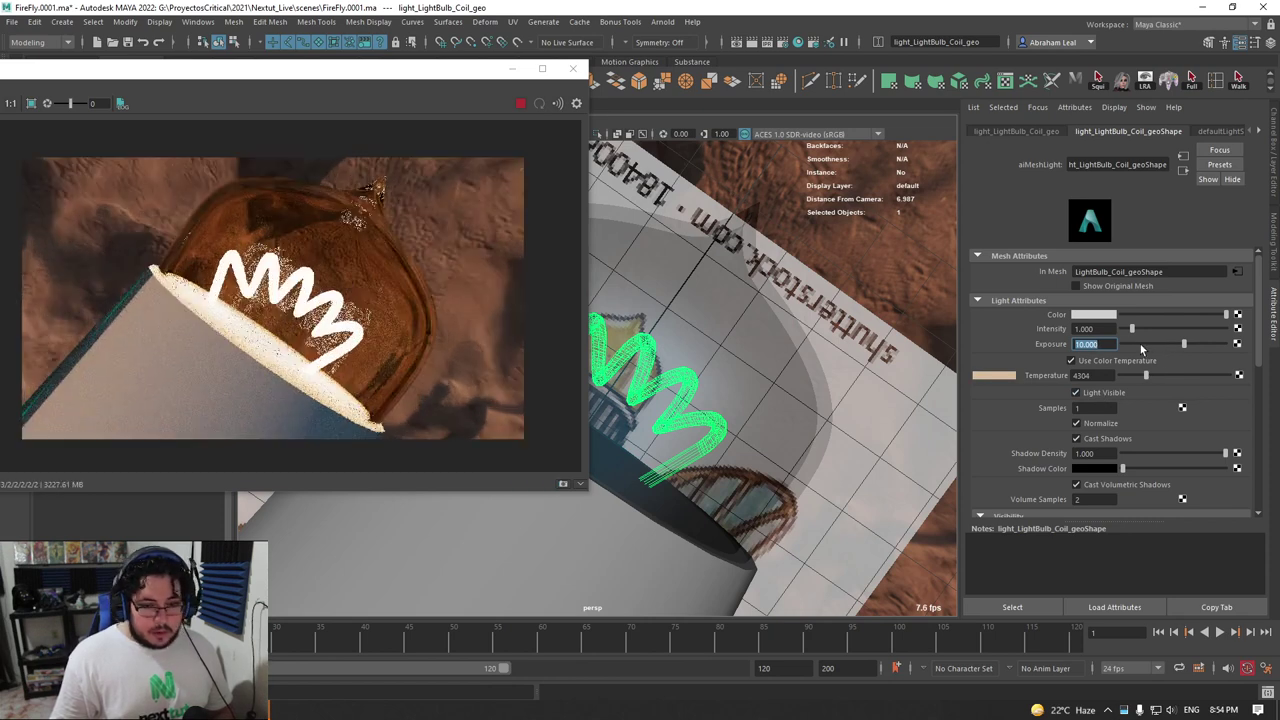
Lower the coil light's exposure to 6.842 and its temperature to 3957, and give it a pale yellow color
drag(1180, 341, 1143, 370)
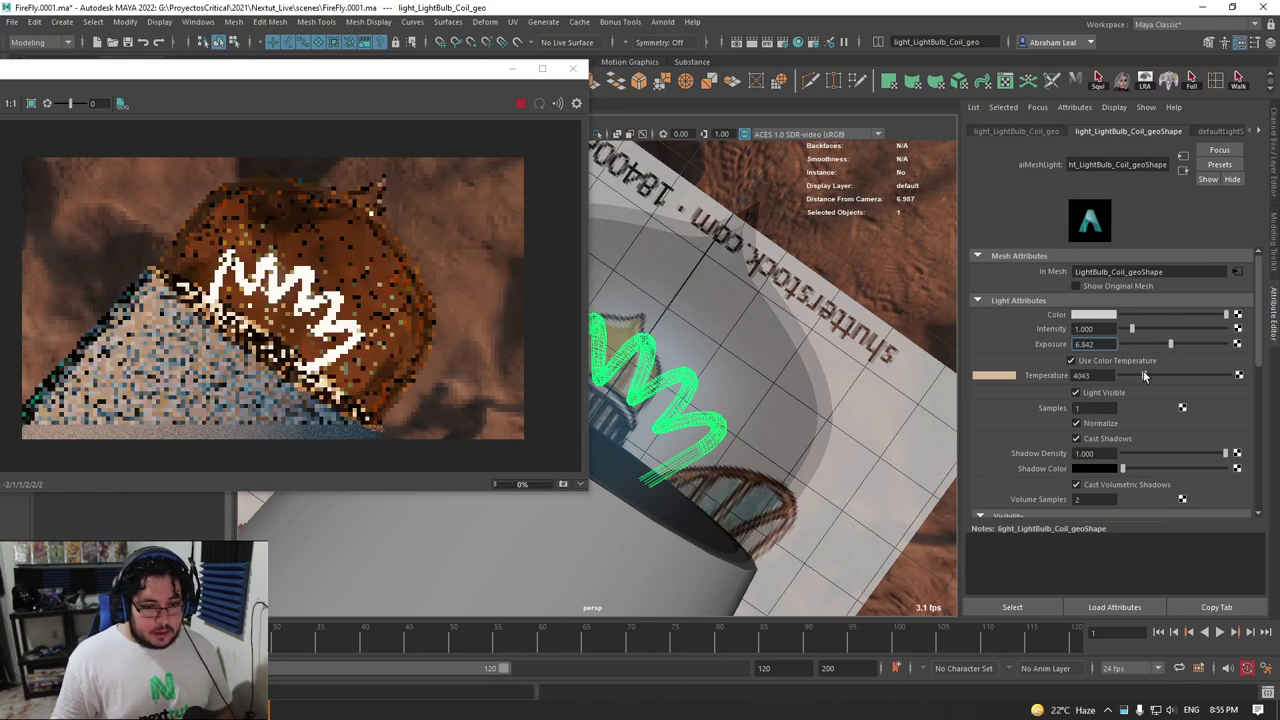
click(1096, 315)
click(1033, 308)
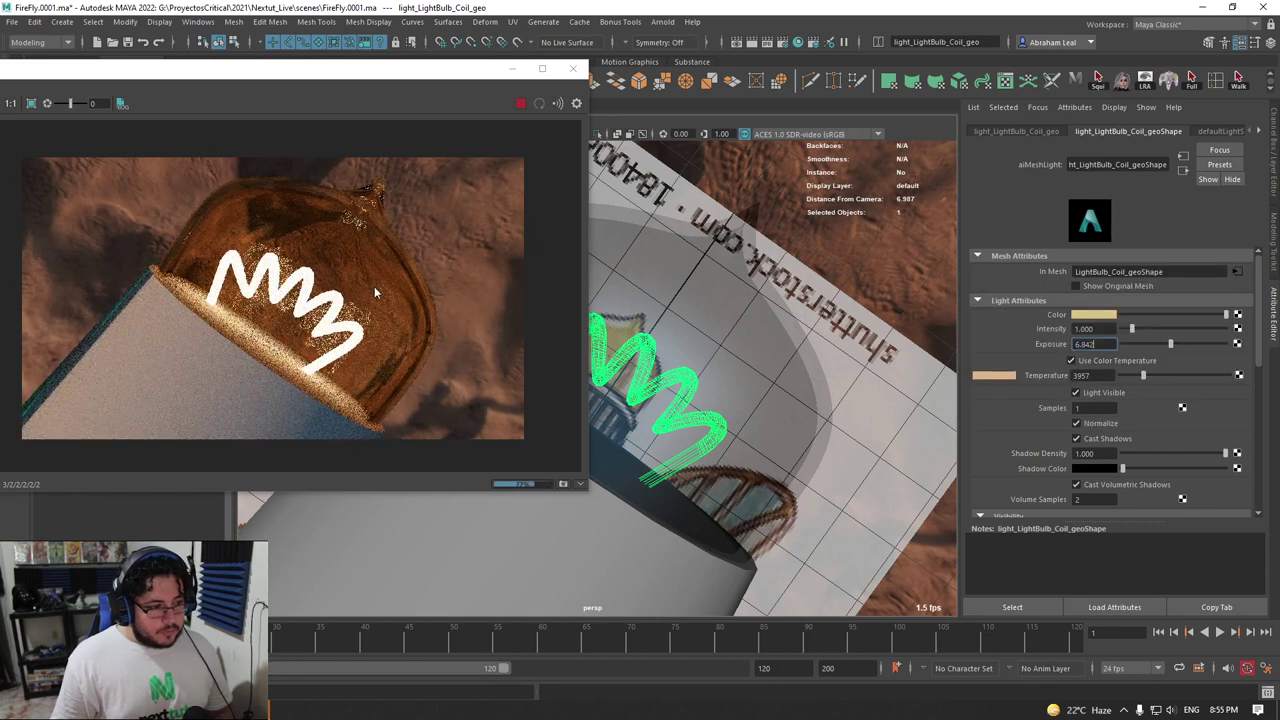
Try several exposures on the coil light, settling on 6.842 with a warmer color temperature of 3087
scroll(374, 286, down, 3)
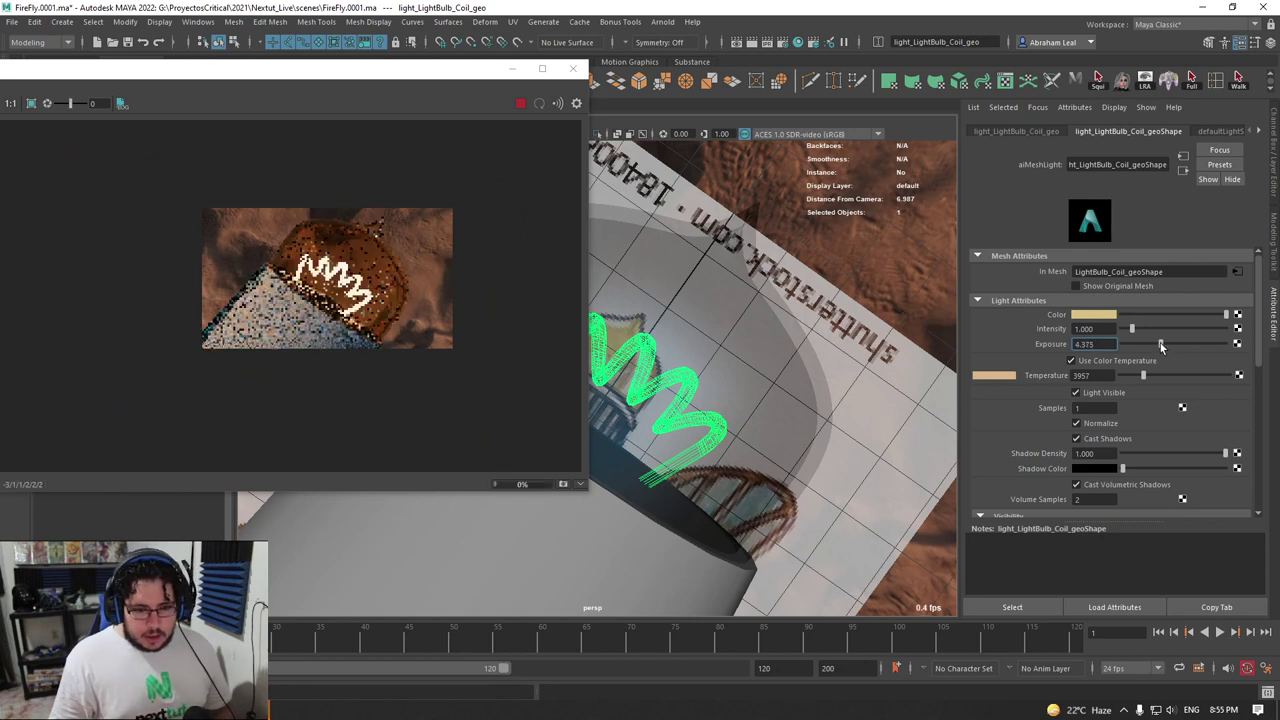
drag(1162, 342, 1153, 344)
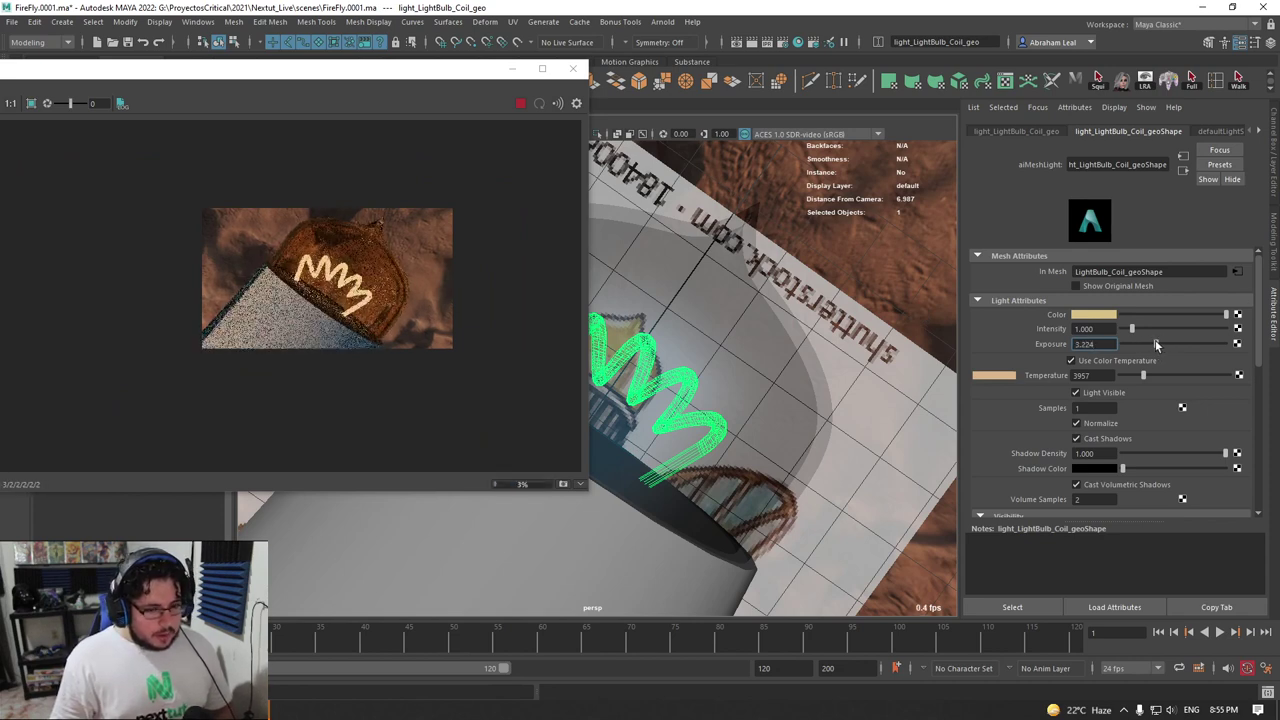
drag(1155, 344, 1136, 375)
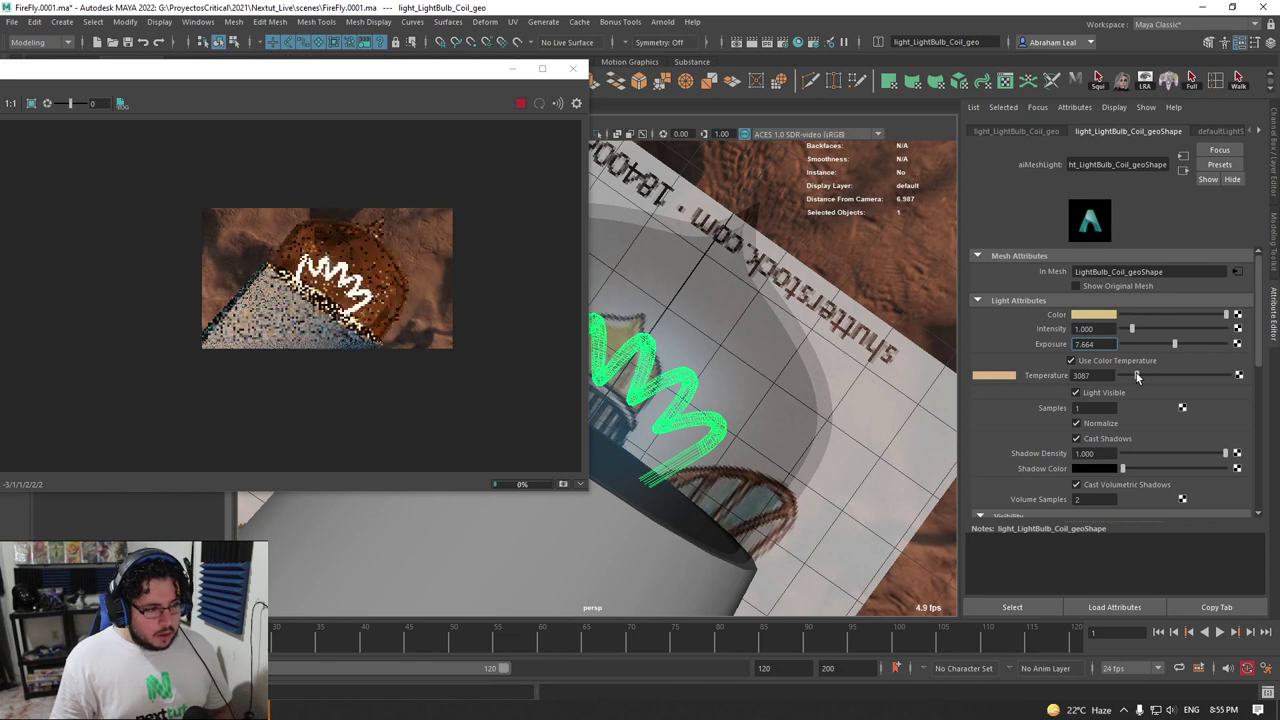
click(1168, 345)
drag(1164, 344, 1170, 346)
scroll(307, 305, down, 2)
scroll(307, 305, up, 3)
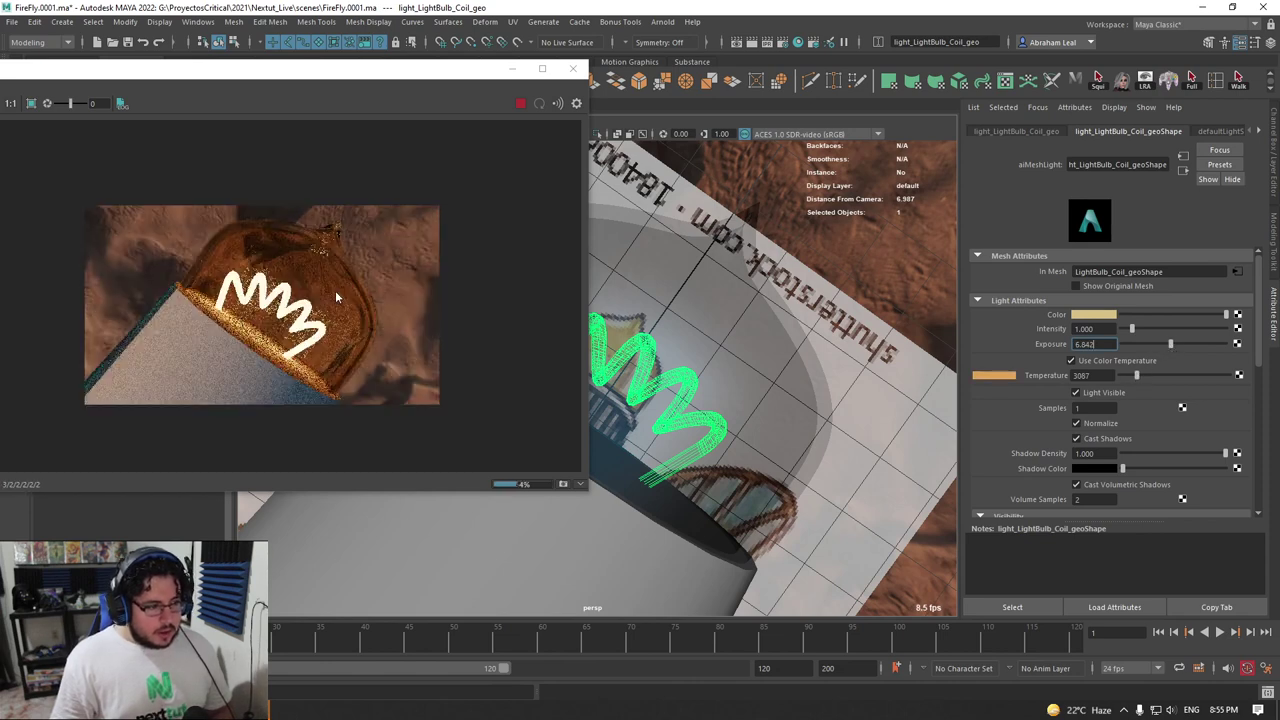
Render the whole firefly from above and examine the lit bulb on its tail before stopping the render
click(519, 103)
scroll(686, 291, down, 10)
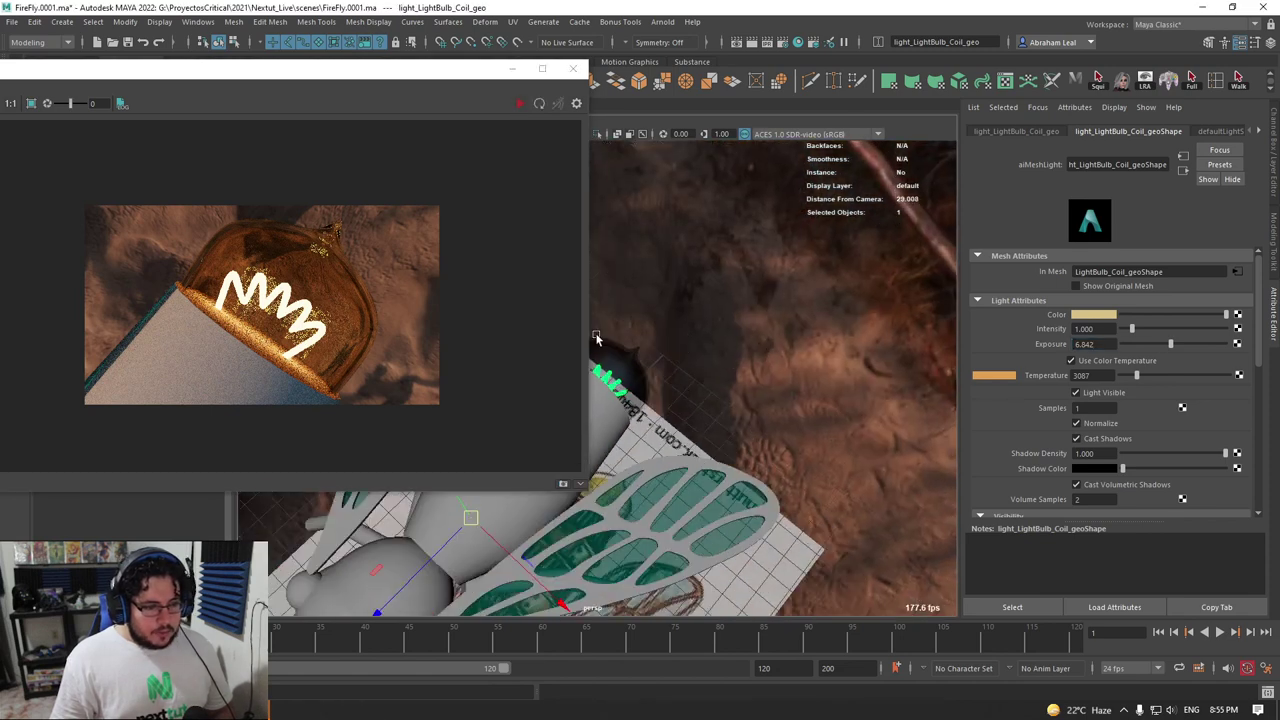
click(519, 103)
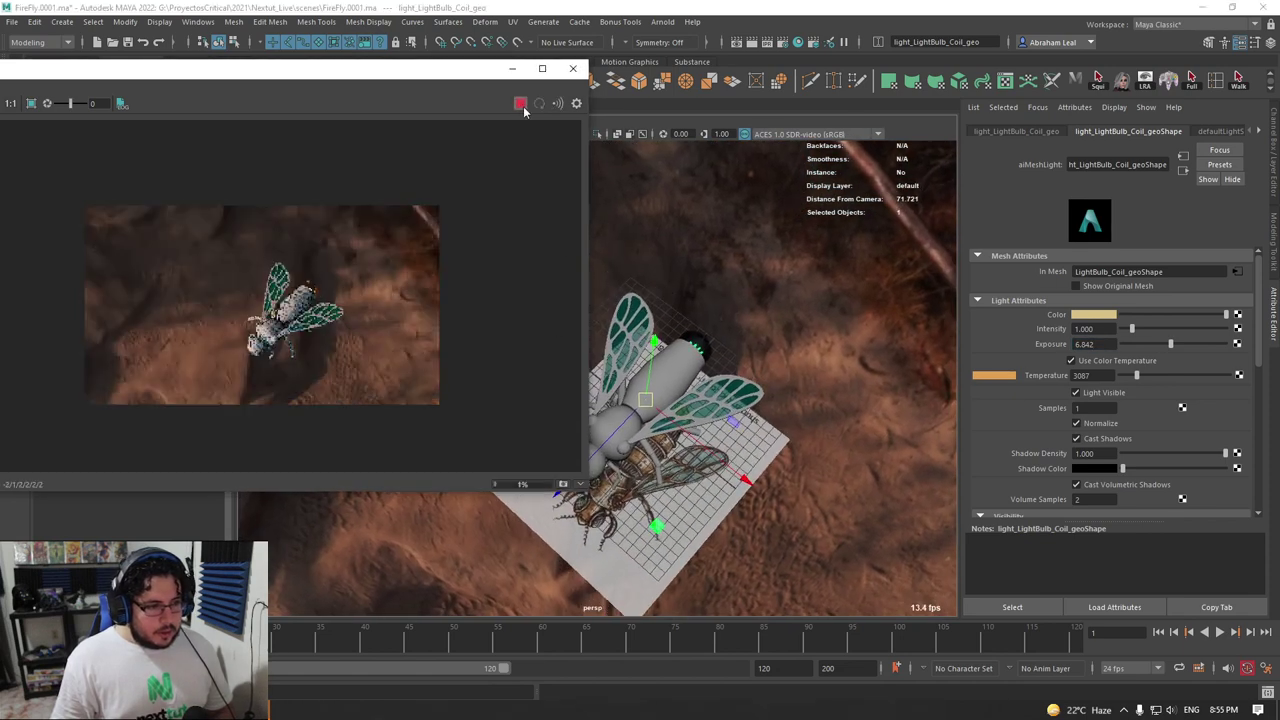
scroll(390, 343, up, 5)
click(520, 103)
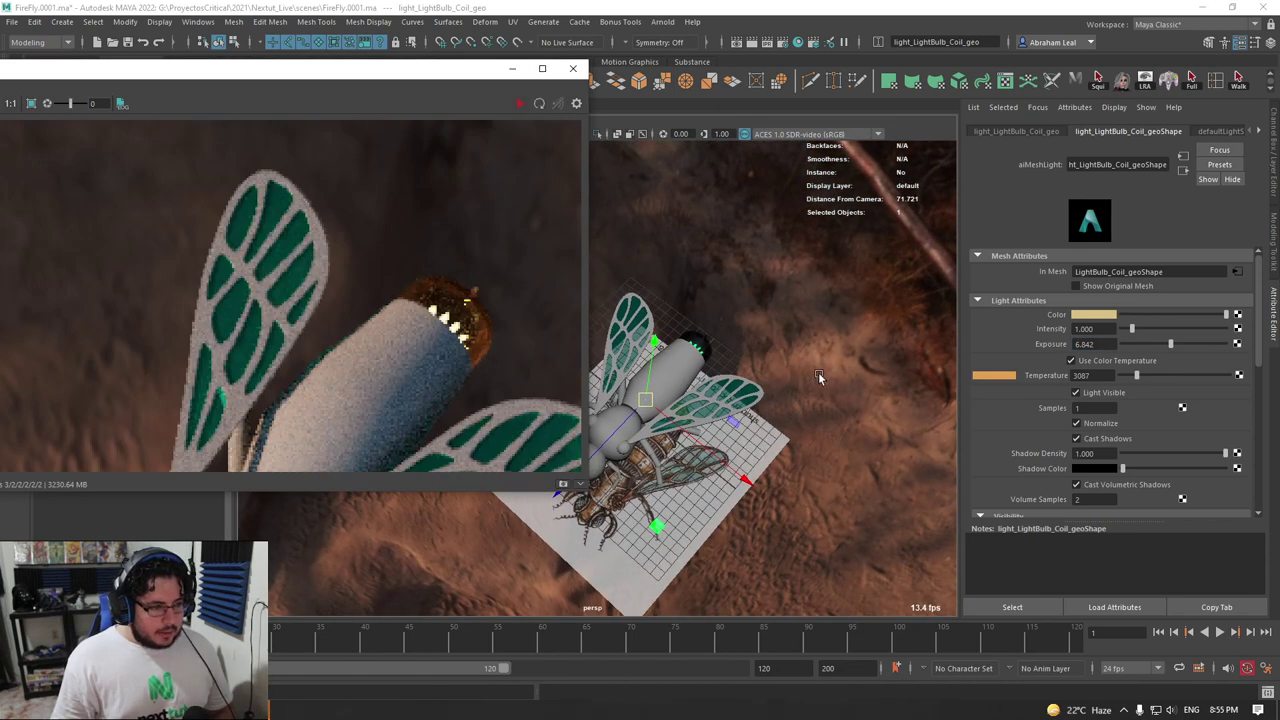
Render the firefly from a three-quarter side view and examine the glow of the bulb against the body and wings
alt+drag(847, 375, 694, 336)
alt+middle_drag(694, 336, 756, 301)
alt+right_drag(756, 301, 818, 353)
alt+drag(818, 355, 752, 302)
alt+middle_drag(752, 302, 747, 330)
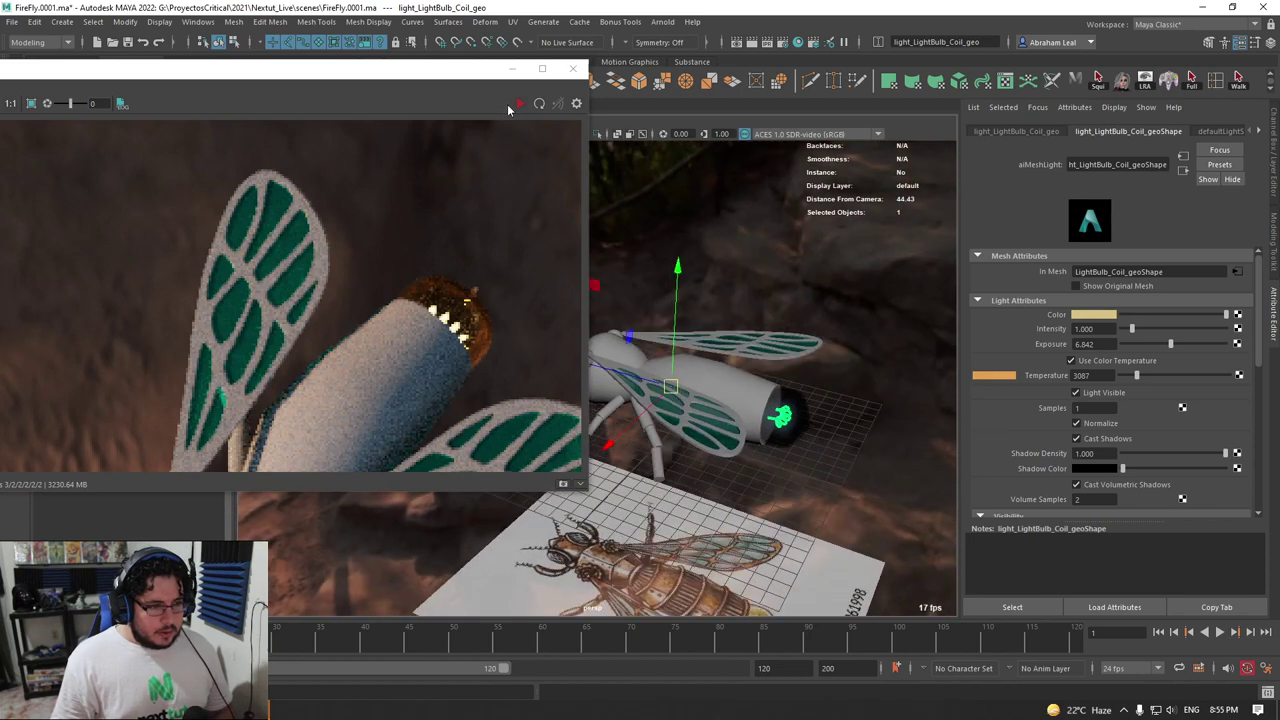
click(520, 104)
alt+middle_drag(390, 352, 363, 307)
alt+right_drag(363, 307, 103, 158)
alt+middle_drag(250, 215, 314, 215)
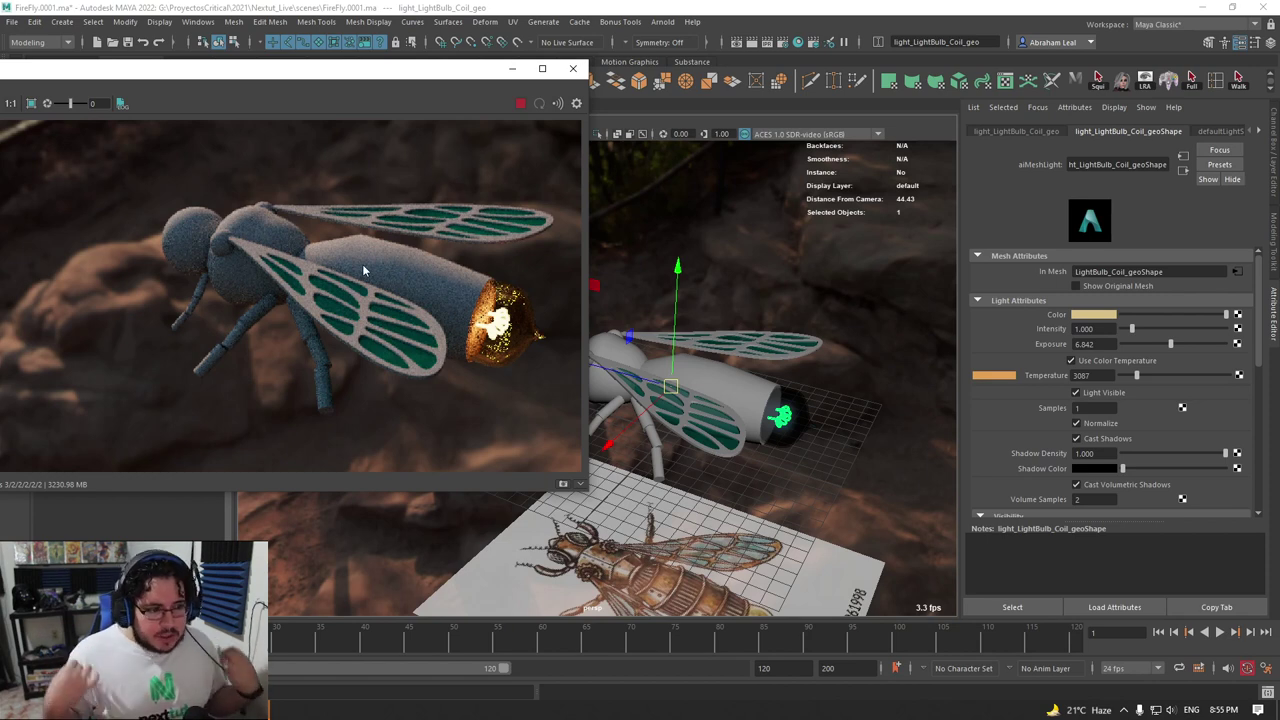
scroll(362, 264, up, 5)
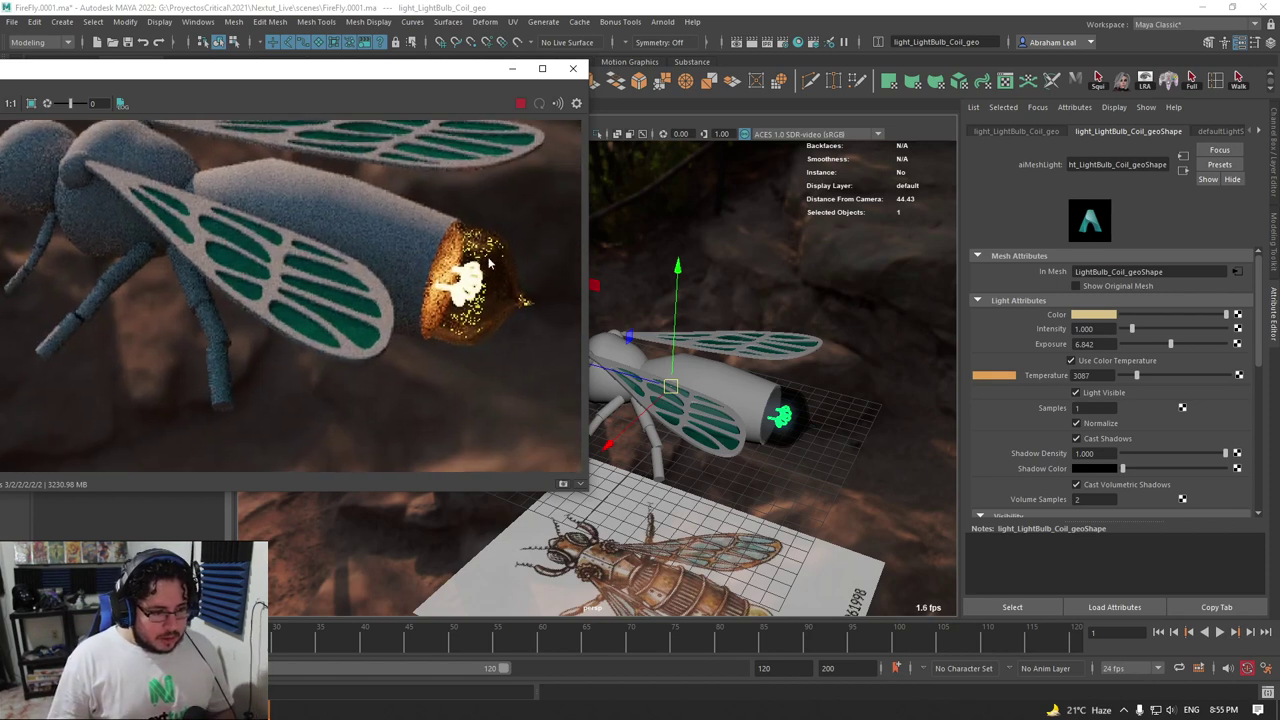
Minimize the Arnold render window, view the firefly from its head side, and bring the render window back
click(511, 68)
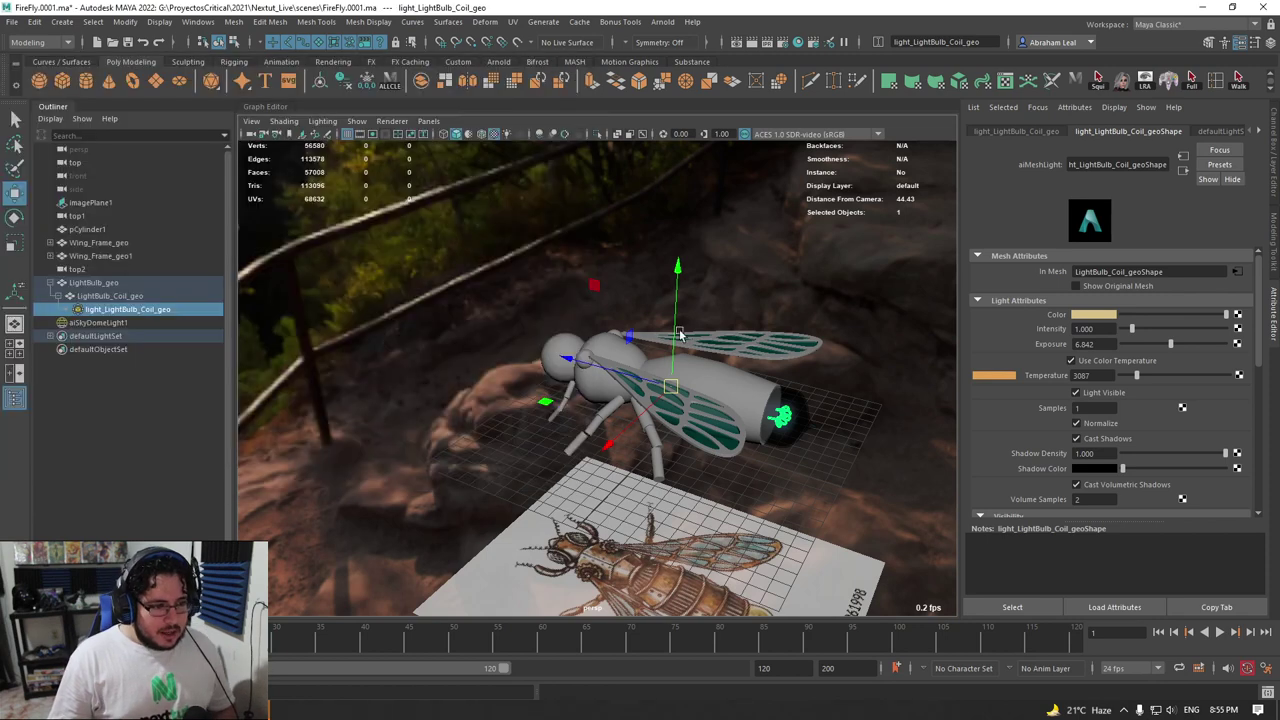
alt+drag(554, 340, 769, 418)
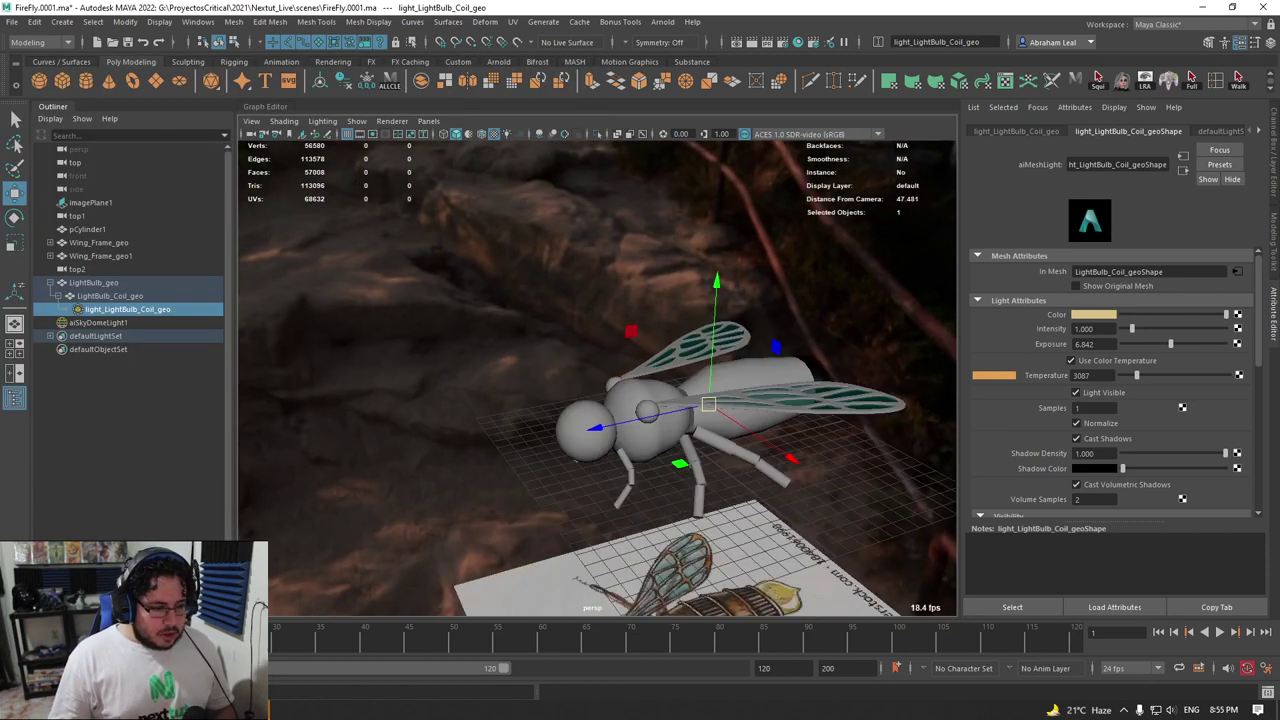
scroll(554, 333, down, 3)
alt+drag(554, 333, 572, 292)
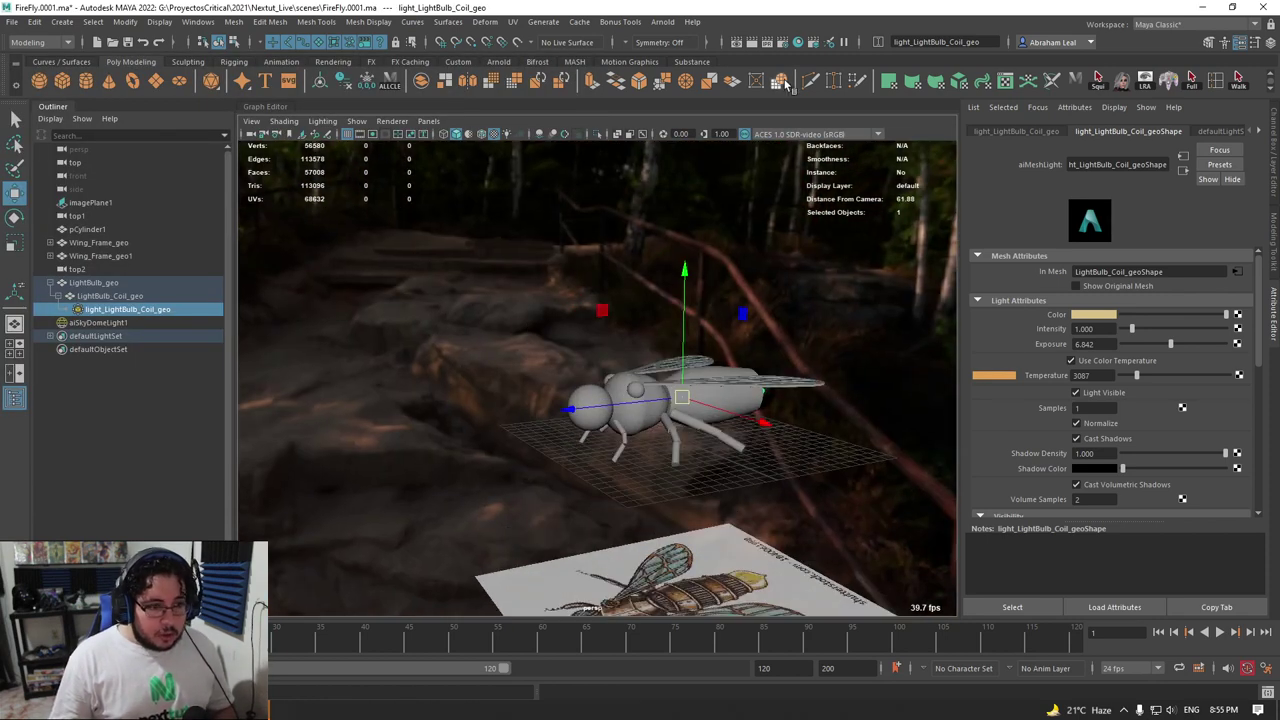
click(663, 23)
click(688, 46)
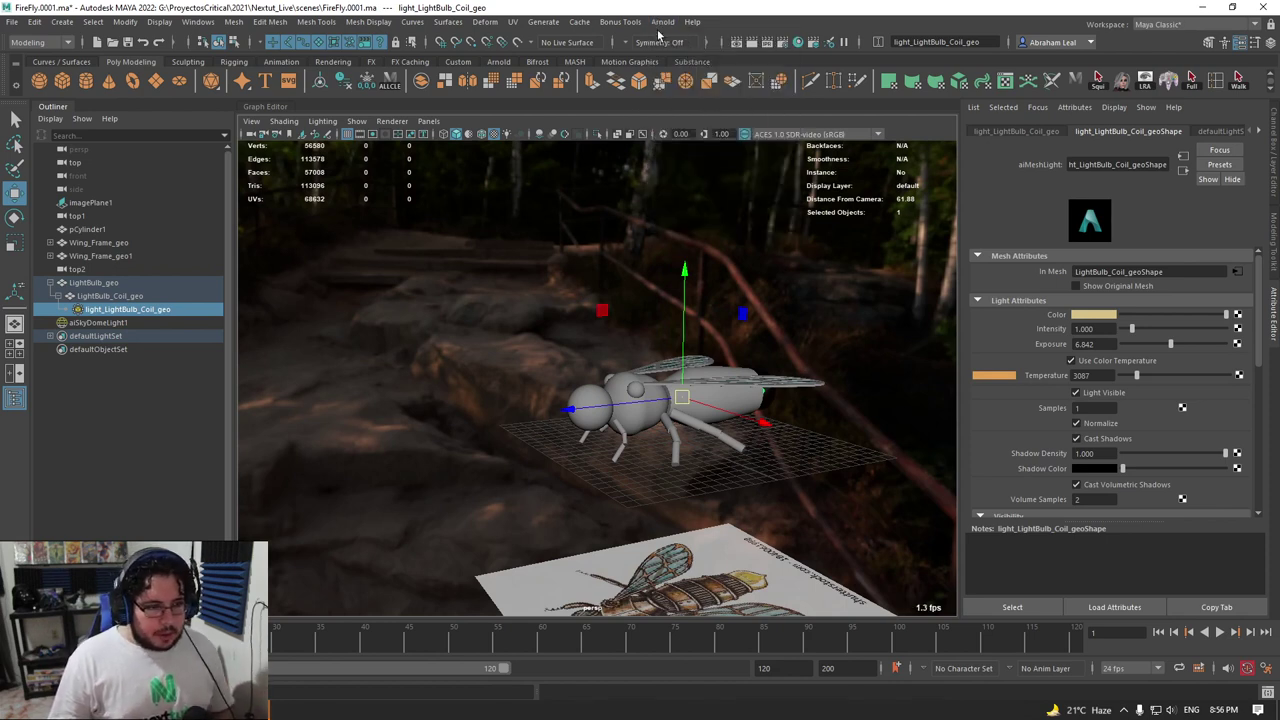
click(660, 23)
click(689, 52)
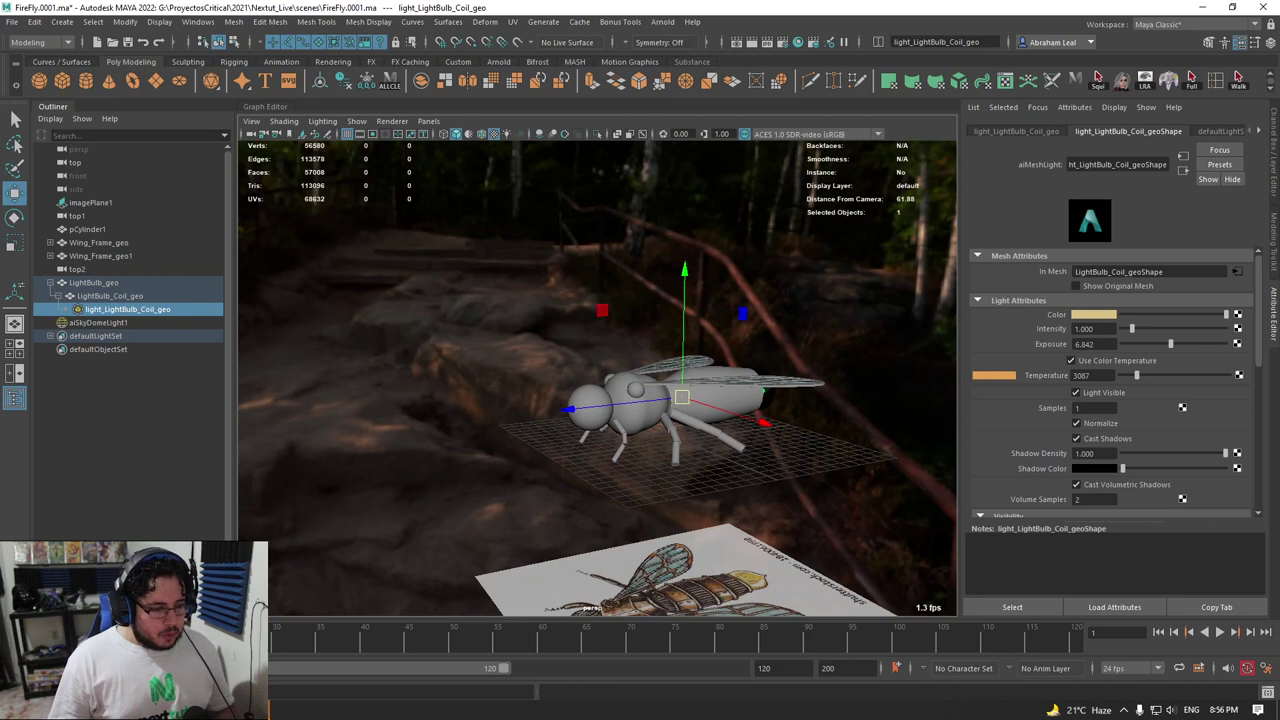
click(260, 709)
click(1111, 73)
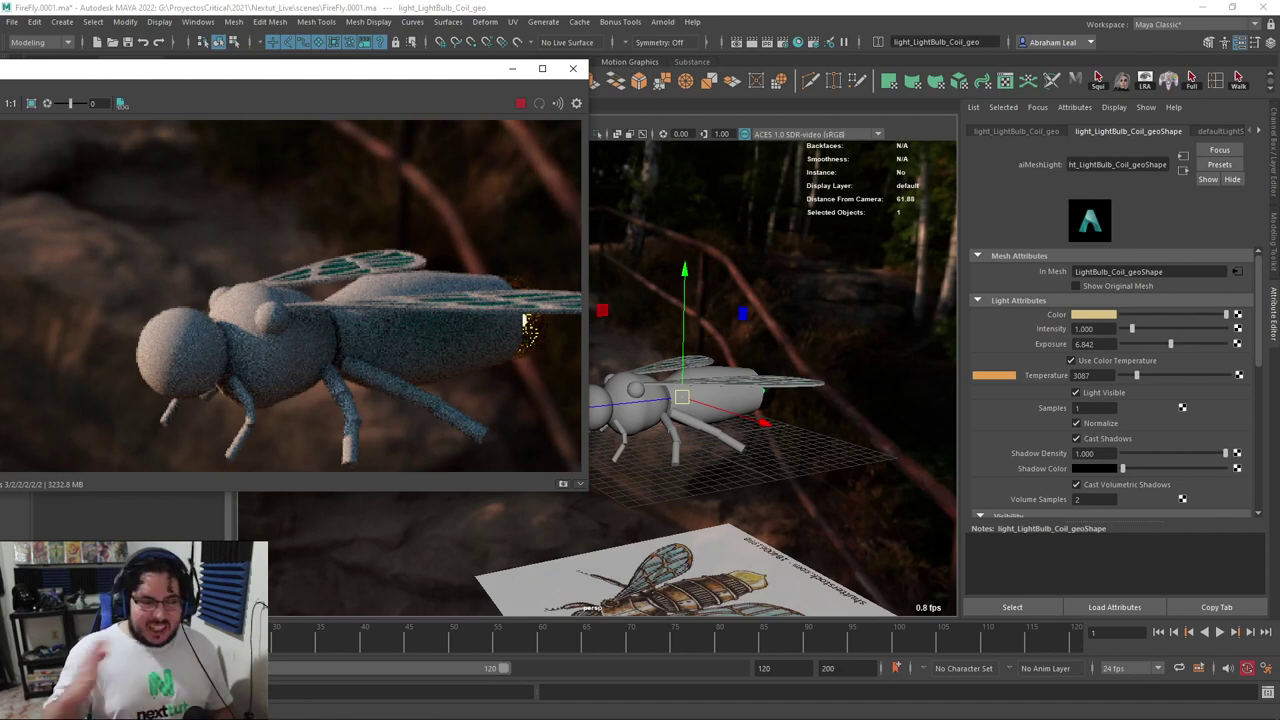
Examine the live render of the firefly from a higher angle and close the Arnold render window
alt+drag(708, 512, 600, 535)
scroll(695, 501, down, 4)
alt+drag(697, 503, 721, 396)
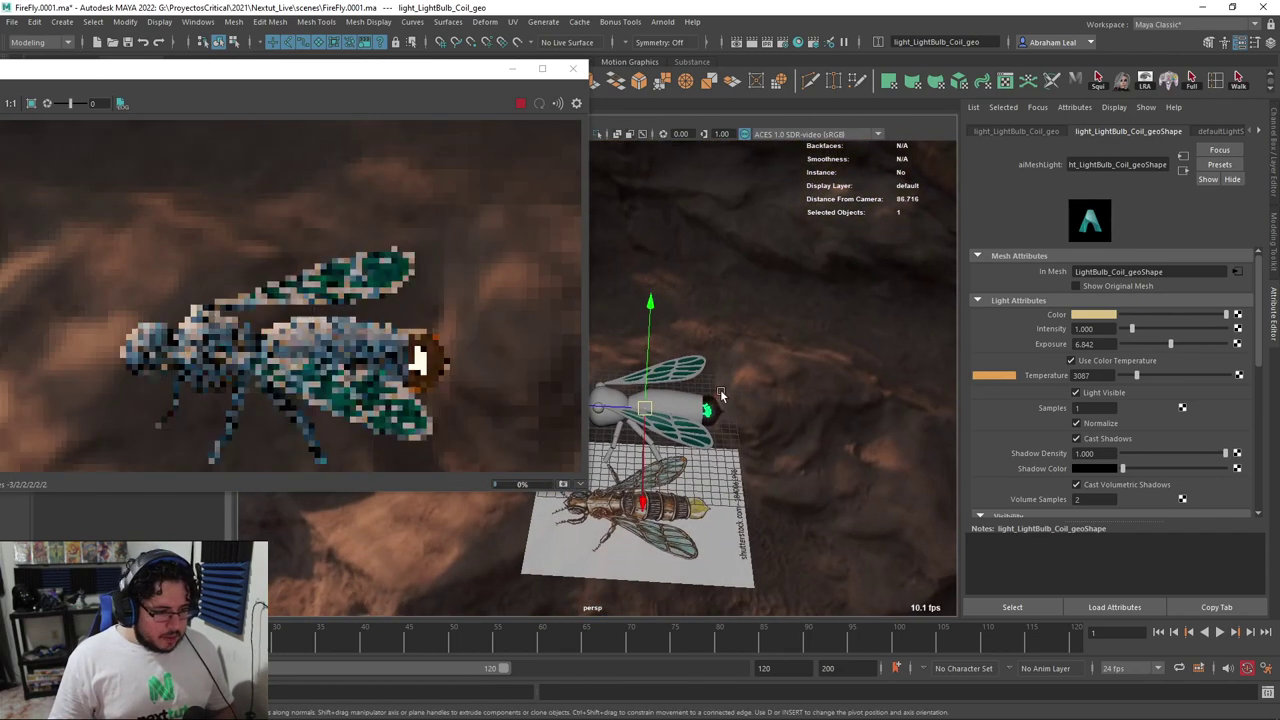
alt+middle_drag(721, 396, 732, 374)
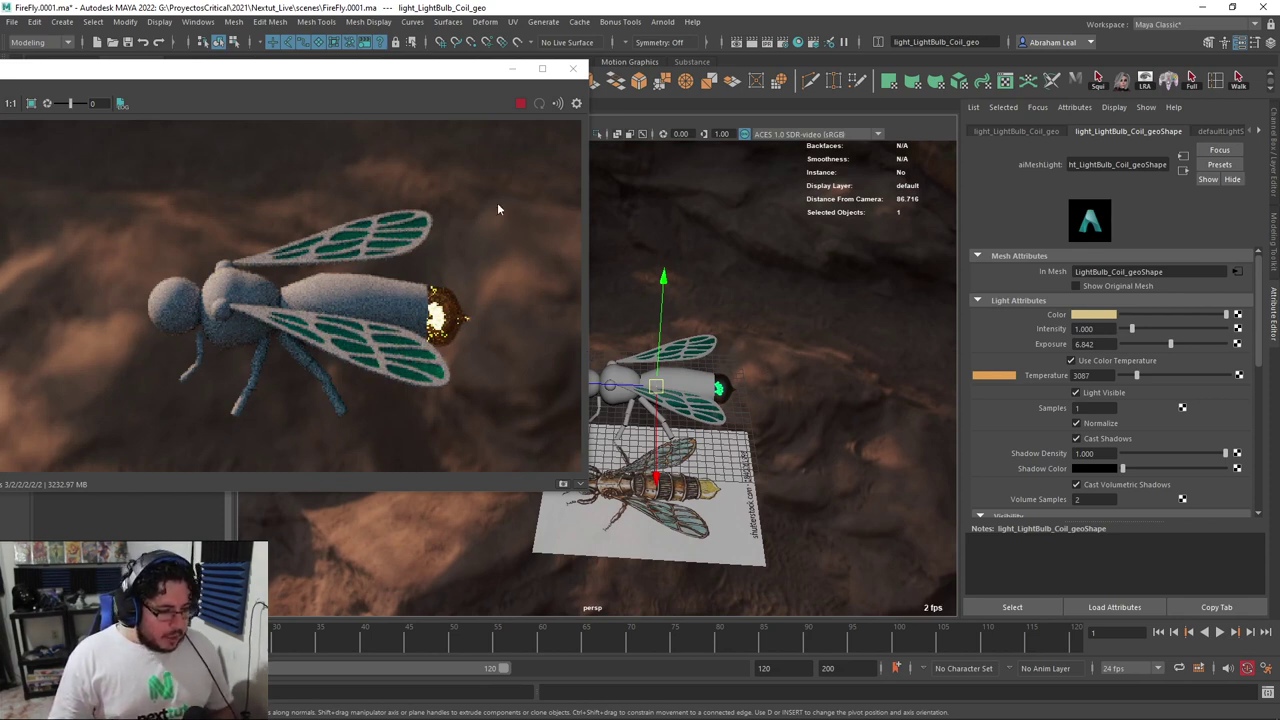
click(574, 70)
Examine the firefly's abdomen in the reference image up close, then in the orthographic top view
scroll(716, 418, up, 4)
alt+drag(716, 418, 636, 350)
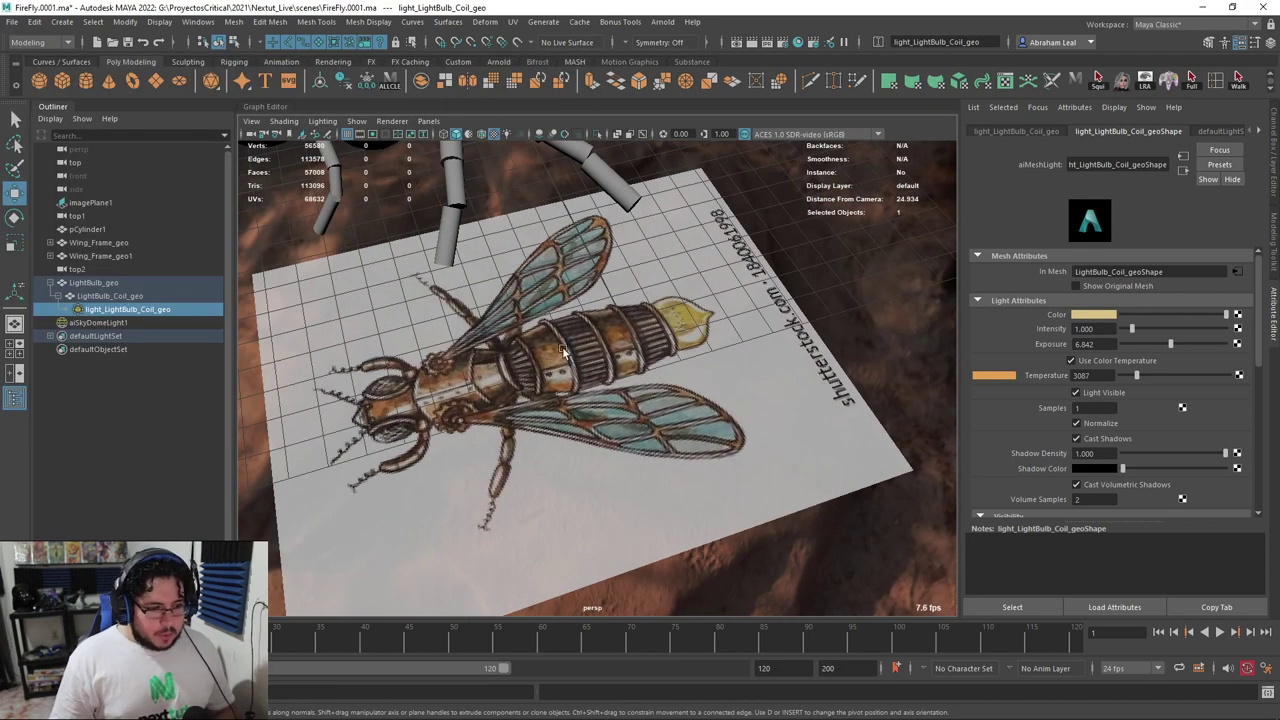
key(space)
drag(641, 363, 639, 381)
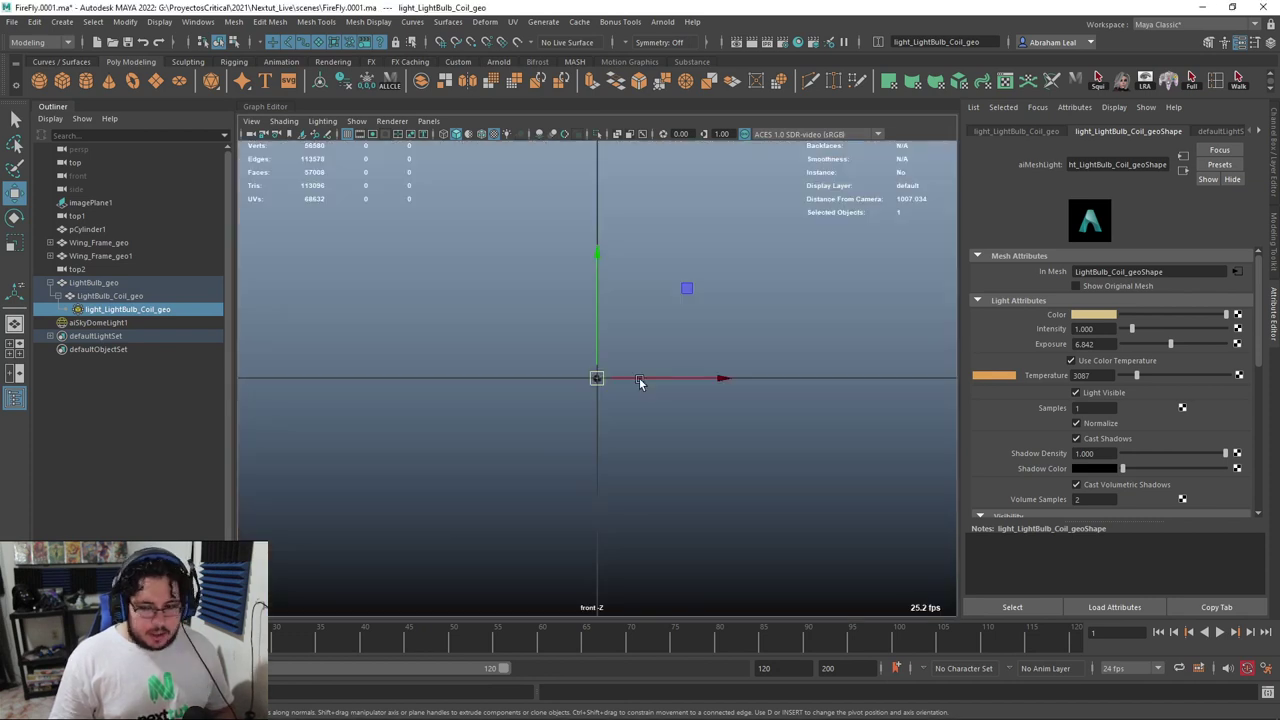
key(space)
drag(620, 318, 557, 317)
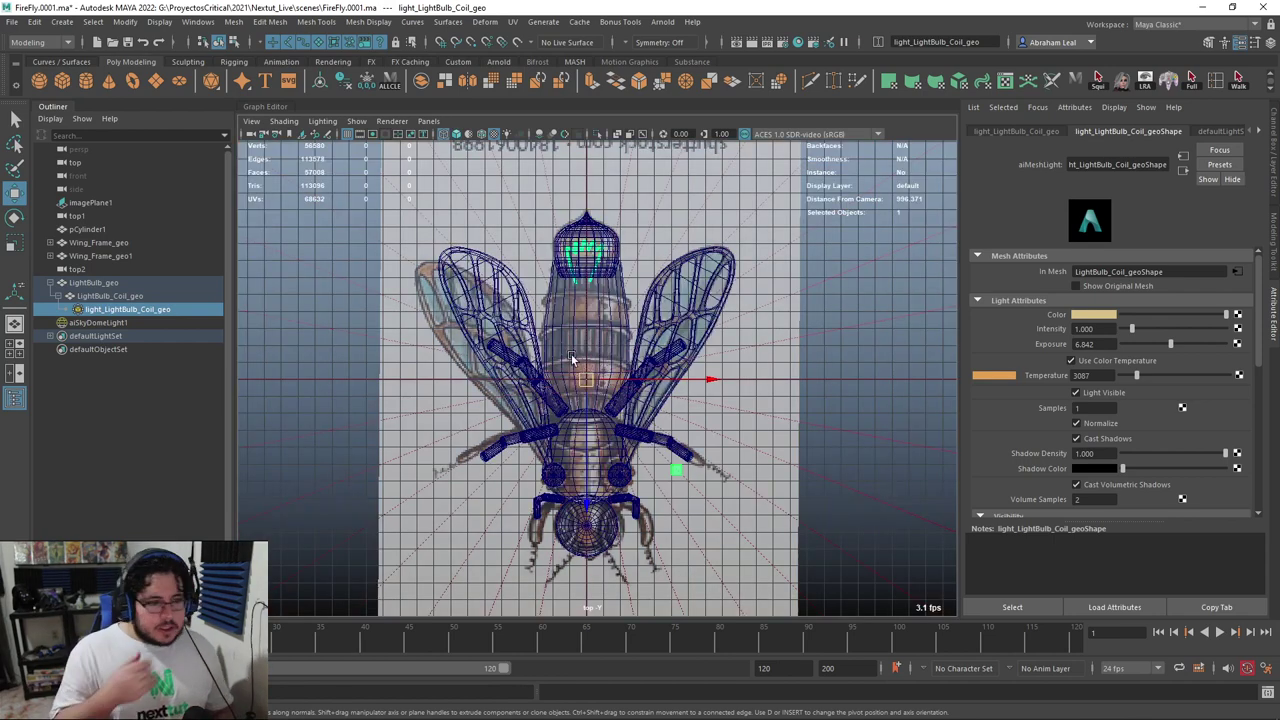
scroll(572, 358, up, 6)
alt+middle_drag(541, 188, 597, 292)
scroll(612, 338, down, 5)
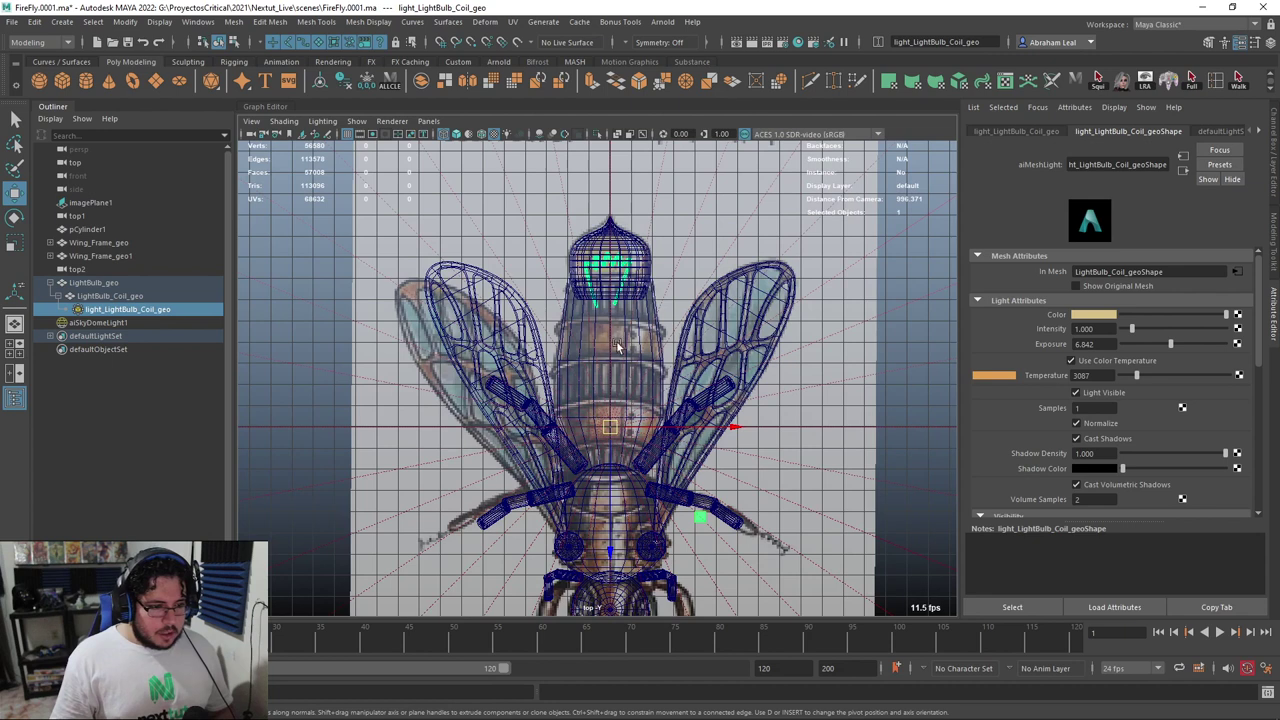
Group the sky dome light, name the group LighSetup and hide it
click(105, 324)
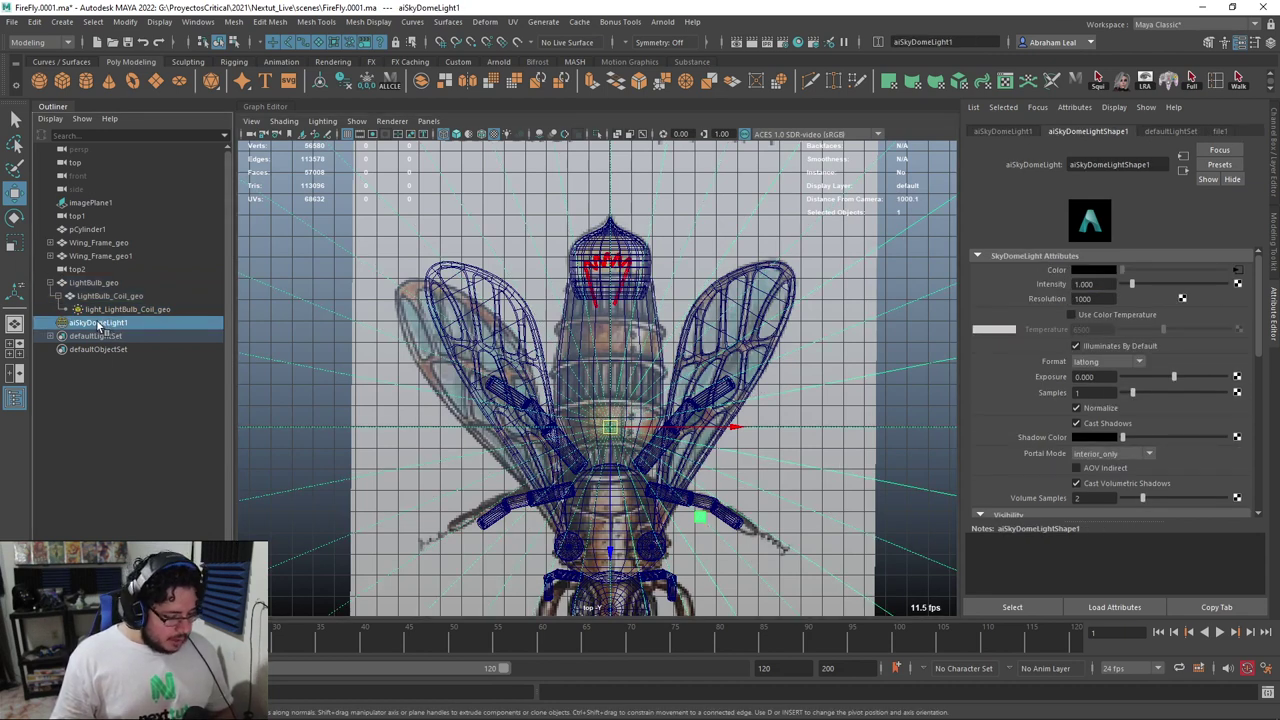
key(ctrl+g)
double_click(90, 321)
text(LightSetup)
key(Return)
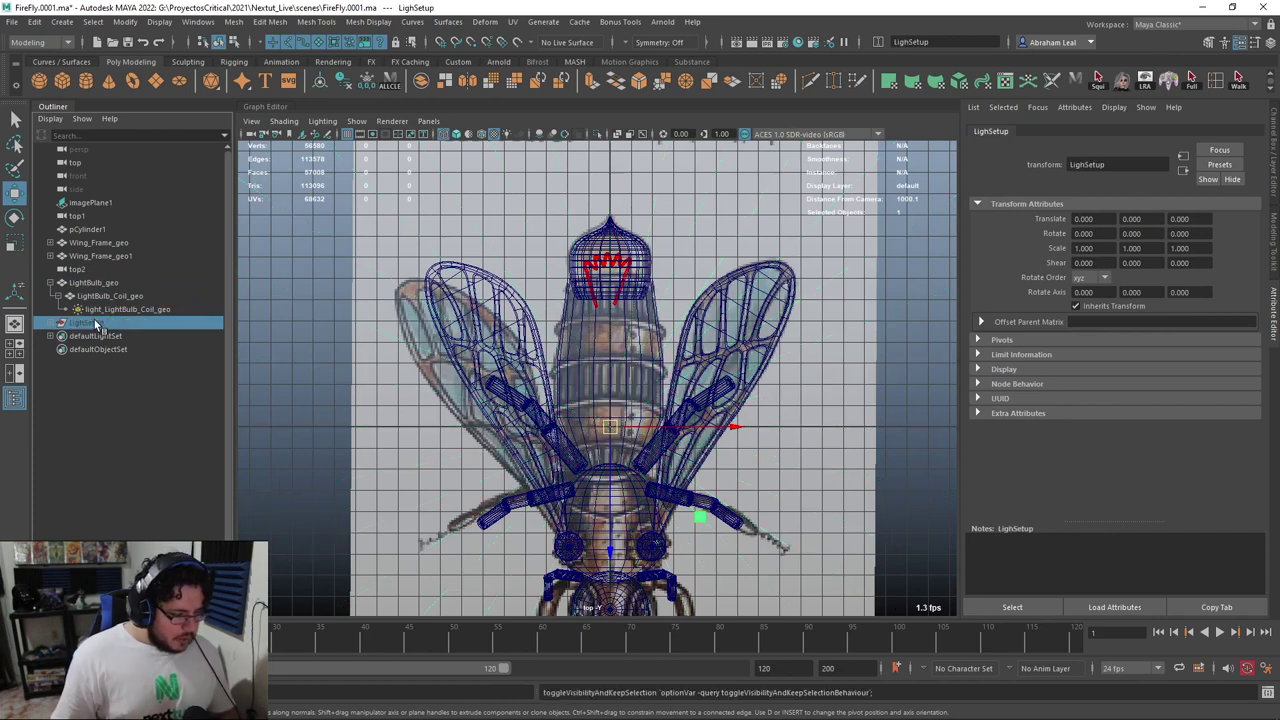
Hide the display layer layer1 and study the uncovered abdomen segments of the reference image
scroll(538, 422, down, 3)
scroll(538, 422, up, 3)
scroll(560, 430, down, 3)
scroll(636, 443, up, 6)
scroll(636, 443, up, 3)
key(ctrl+a)
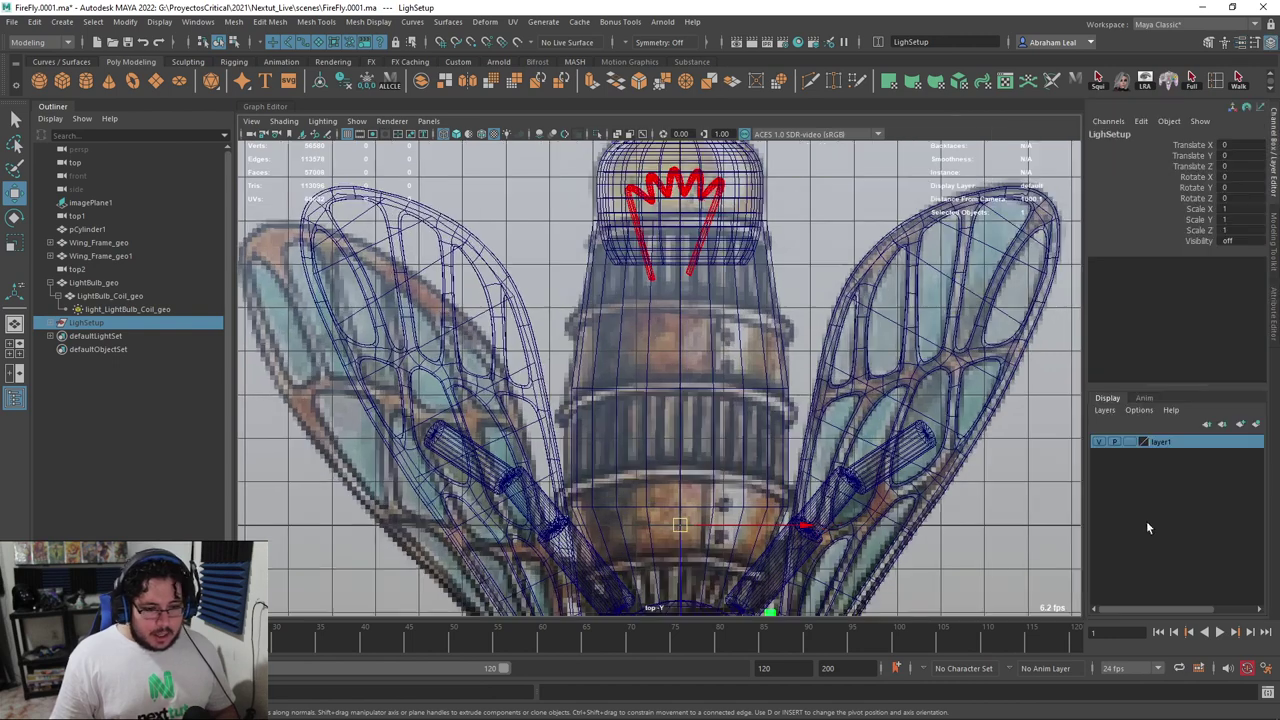
click(1097, 441)
alt+middle_drag(971, 470, 937, 378)
alt+right_drag(937, 378, 800, 413)
alt+middle_drag(801, 412, 812, 505)
alt+right_drag(812, 505, 895, 500)
alt+middle_drag(895, 500, 901, 450)
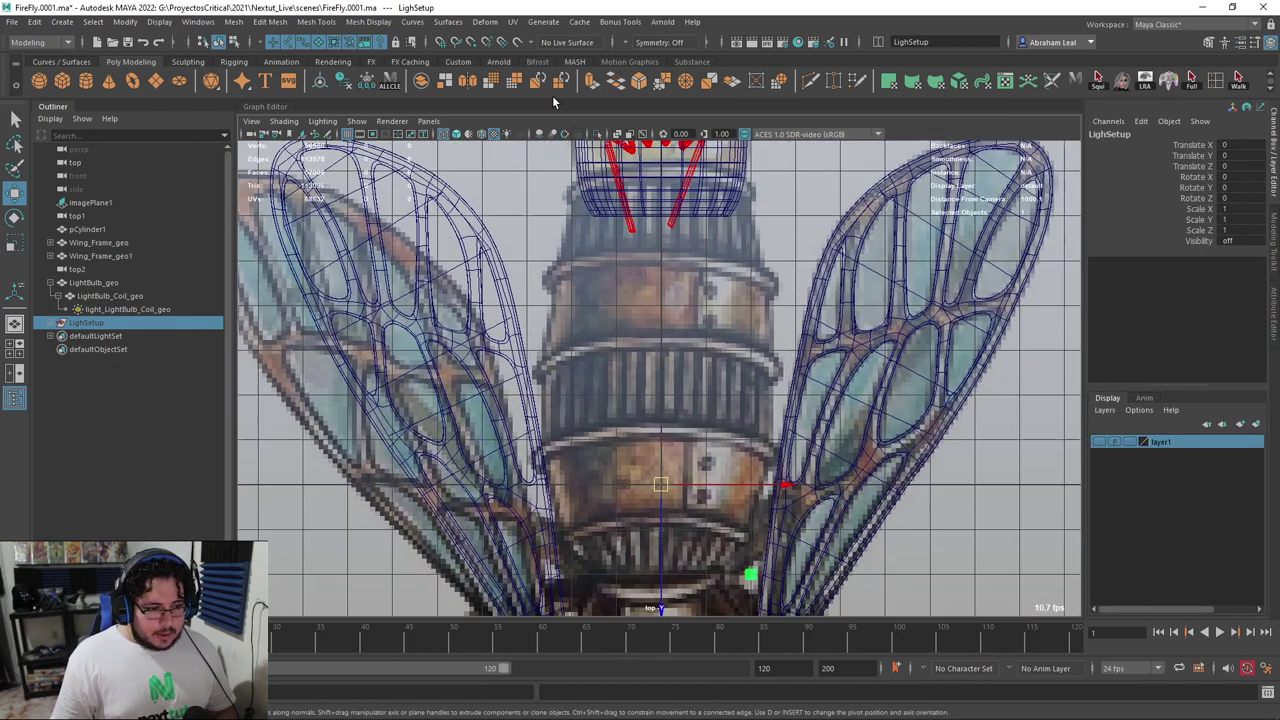
scroll(706, 425, down, 2)
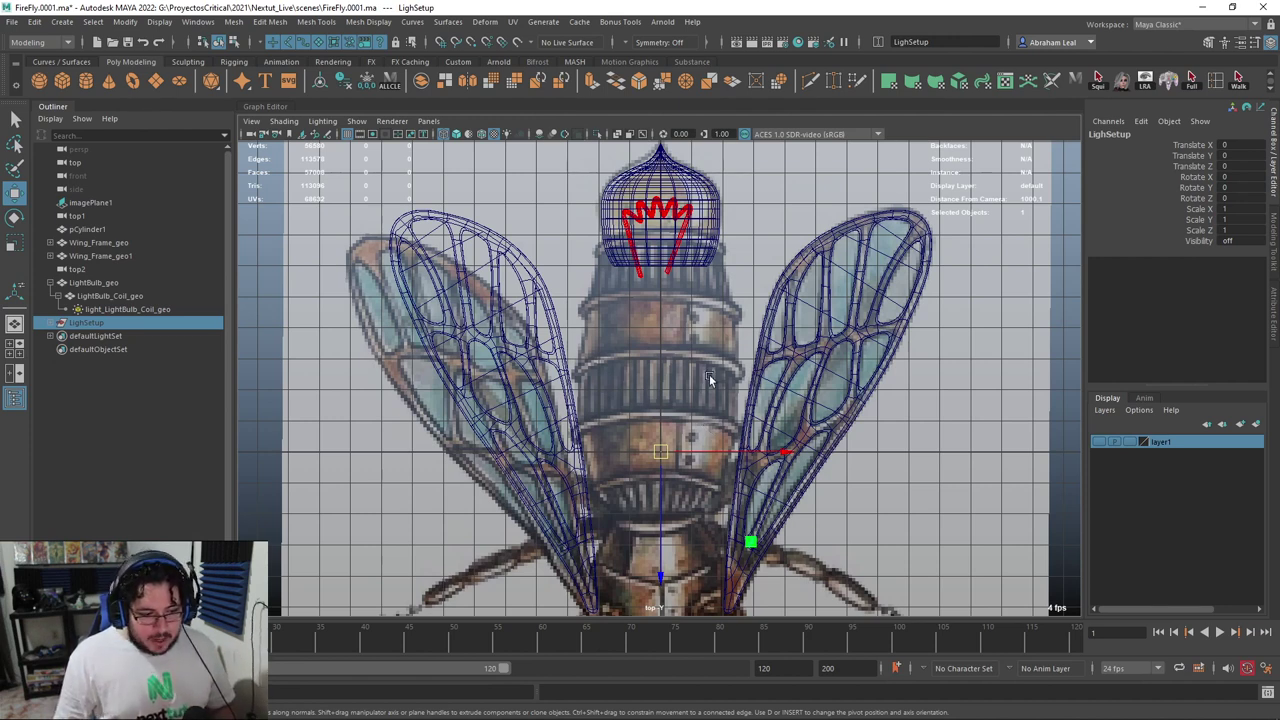
scroll(654, 388, down, 5)
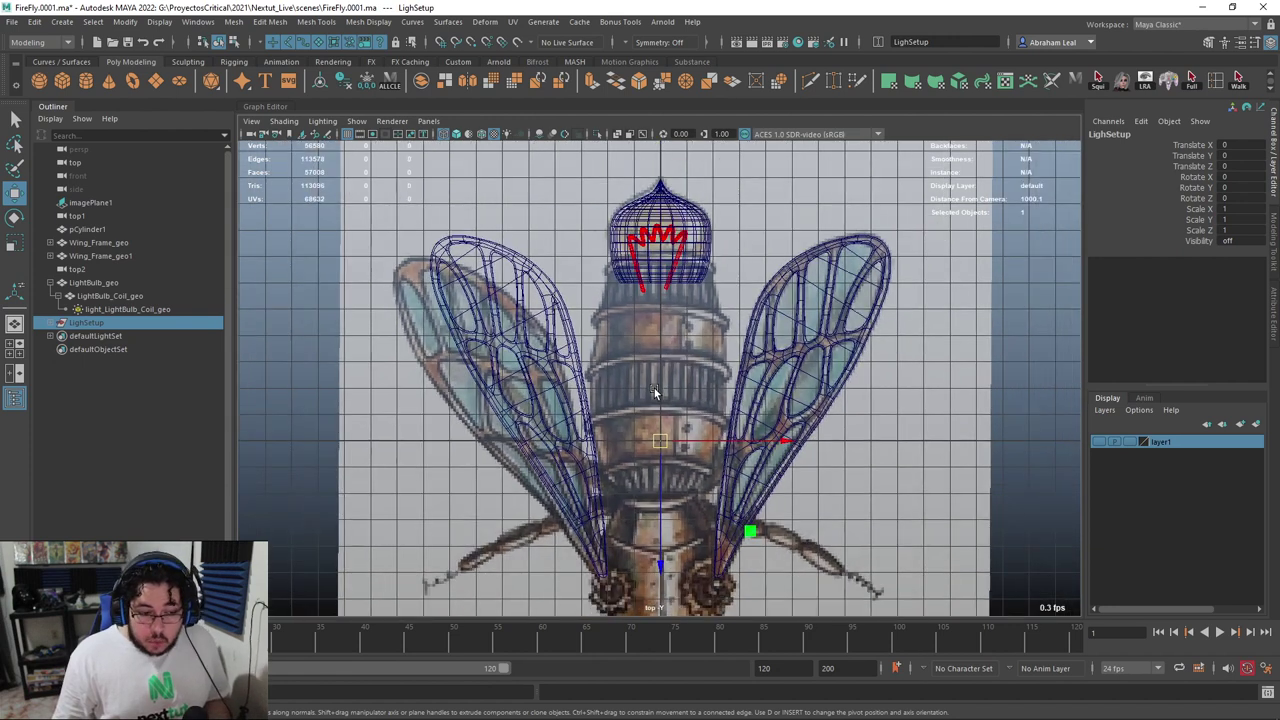
scroll(659, 396, up, 6)
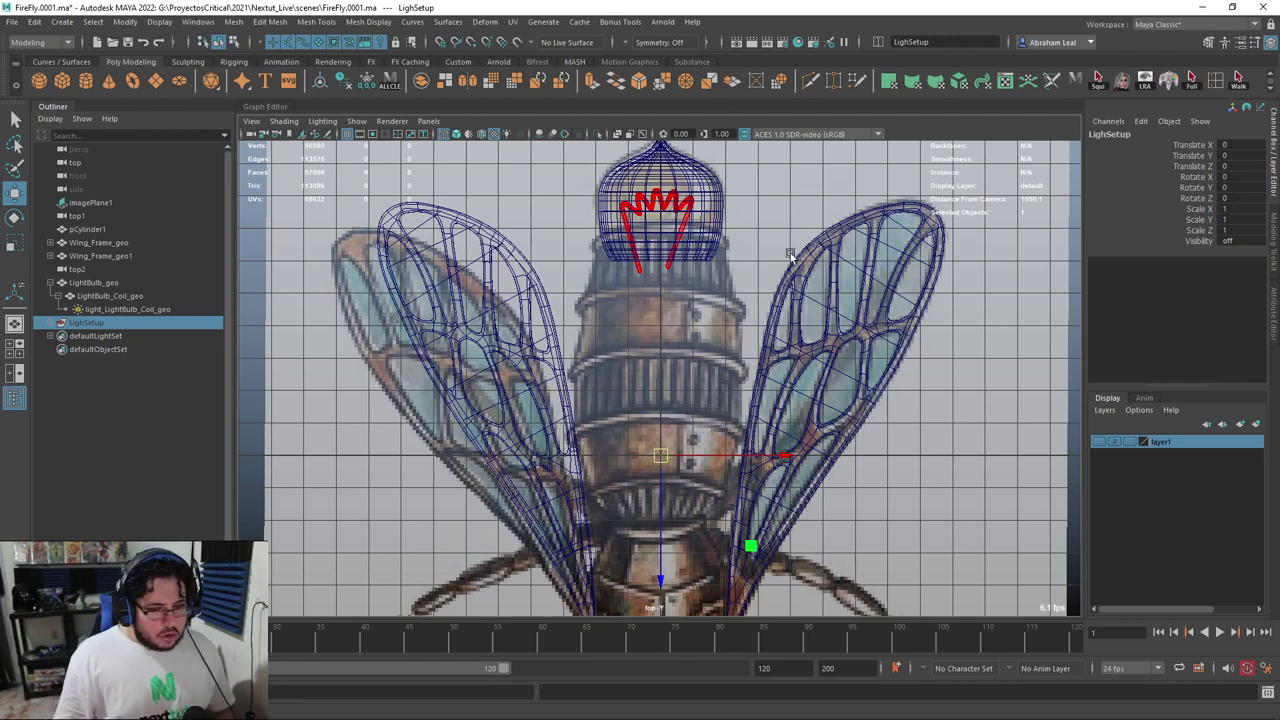
Create a polygon cylinder for the abdomen and set its X rotation to 90
click(85, 81)
key(e)
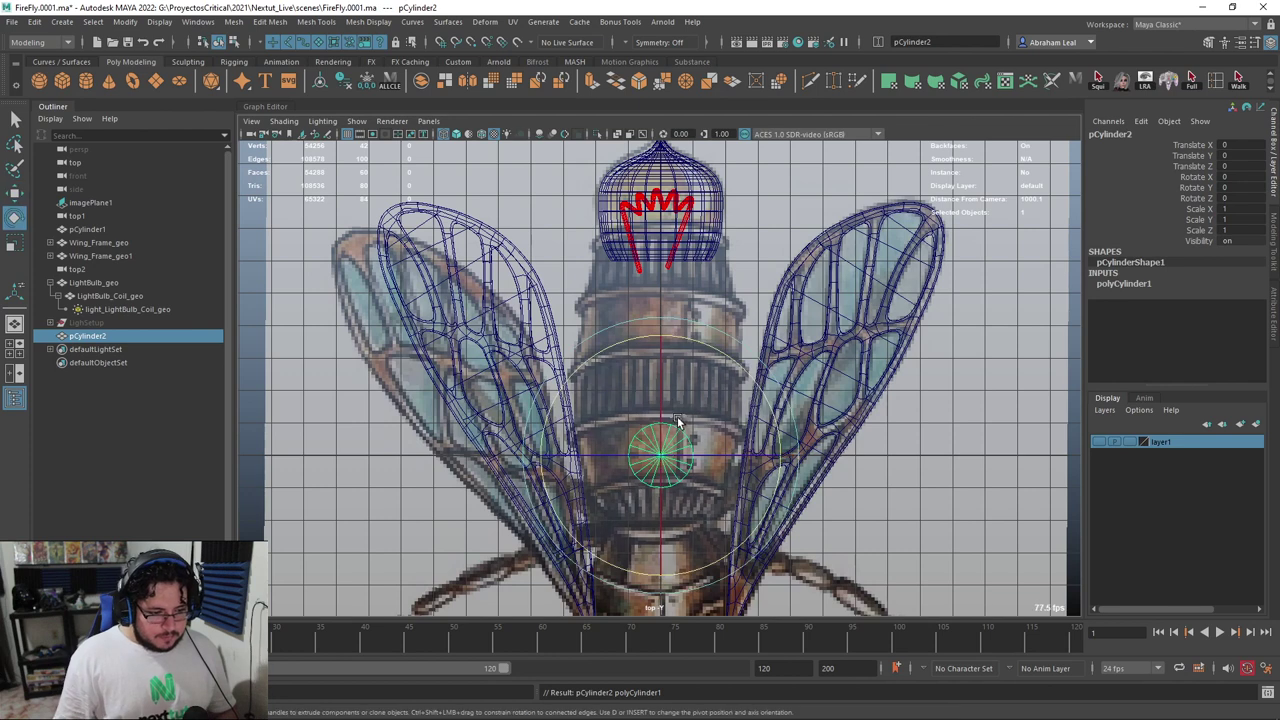
drag(659, 392, 659, 455)
click(1237, 179)
text(90)
key(Return)
Scale the cylinder uniformly to about 2.625 and move it to about -2.465 in Z over the abdomen
alt+middle_drag(650, 489, 627, 425)
key(r)
drag(638, 392, 718, 412)
key(w)
drag(637, 393, 638, 327)
key(ctrl+z)
drag(636, 506, 637, 426)
key(r)
drag(638, 316, 652, 314)
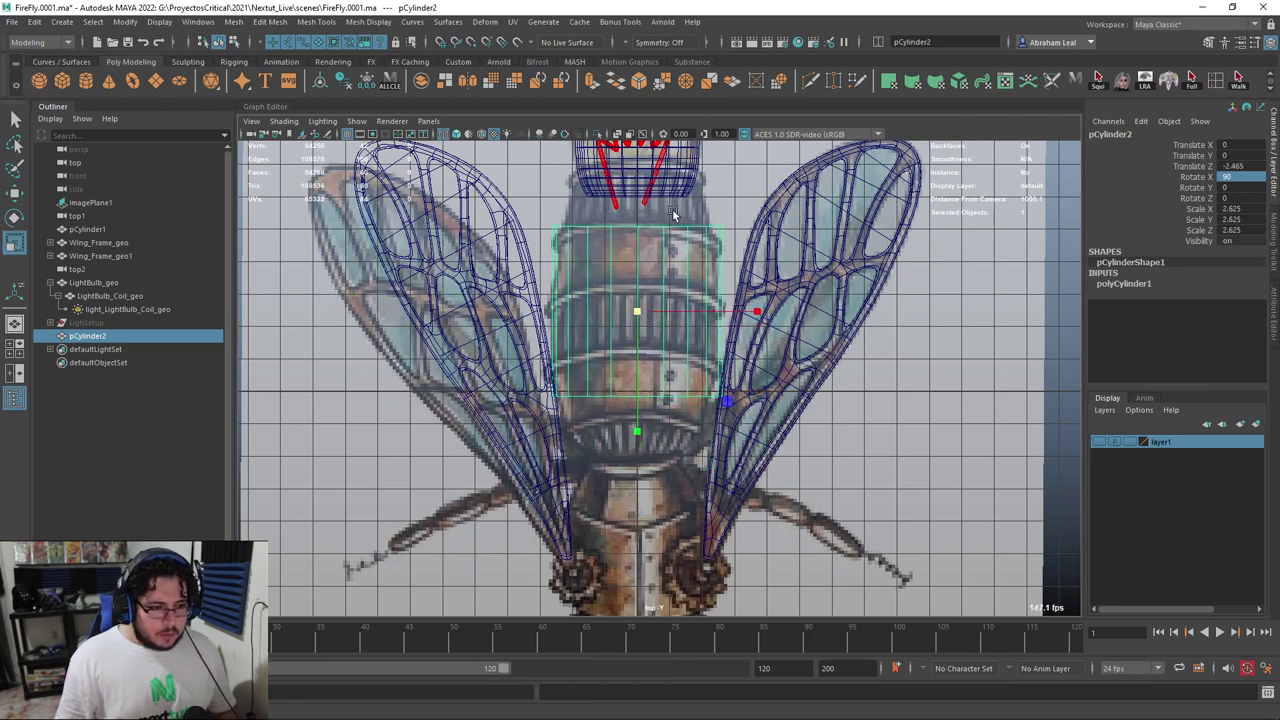
right_drag(667, 228, 599, 212)
alt+middle_drag(598, 206, 585, 267)
key(ctrl+z)
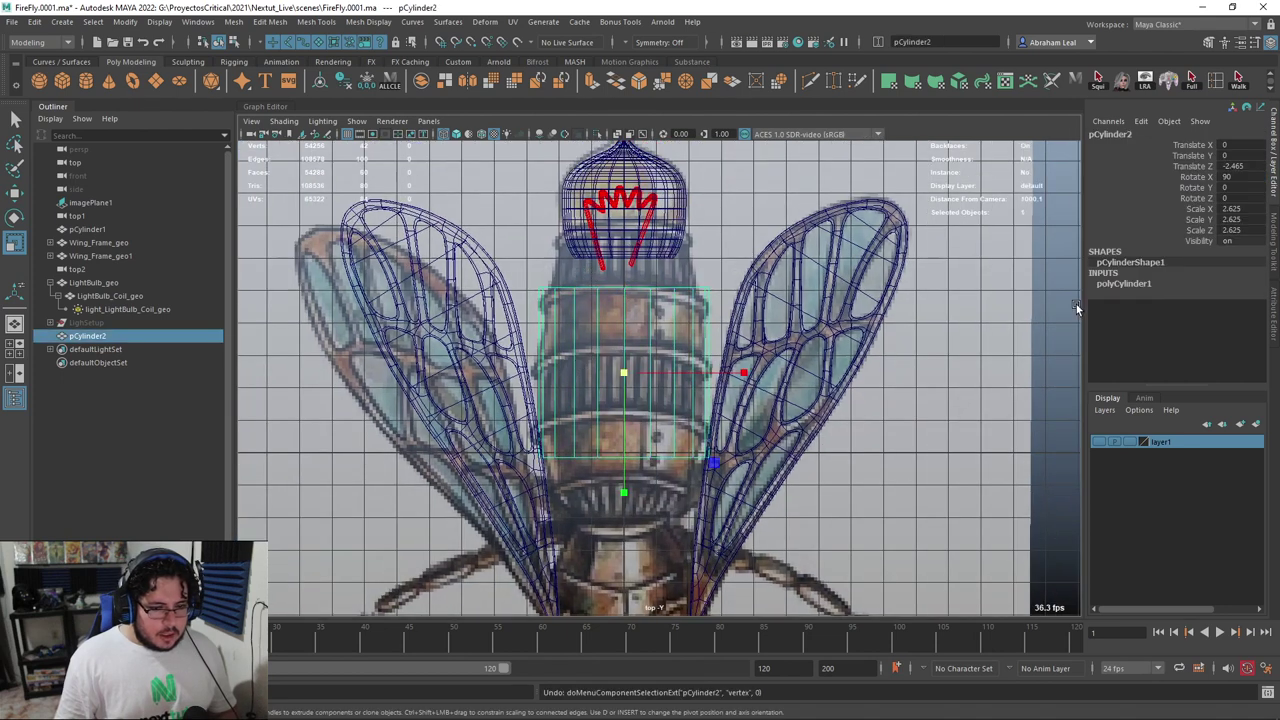
Increase the cylinder's height subdivisions to 4
click(1123, 284)
click(1177, 326)
middle_drag(720, 326, 735, 322)
Move the cylinder's bulb-side ring of vertices up to the base of the bulb and scale it narrower to match the reference
right_drag(650, 294, 528, 284)
drag(462, 251, 820, 325)
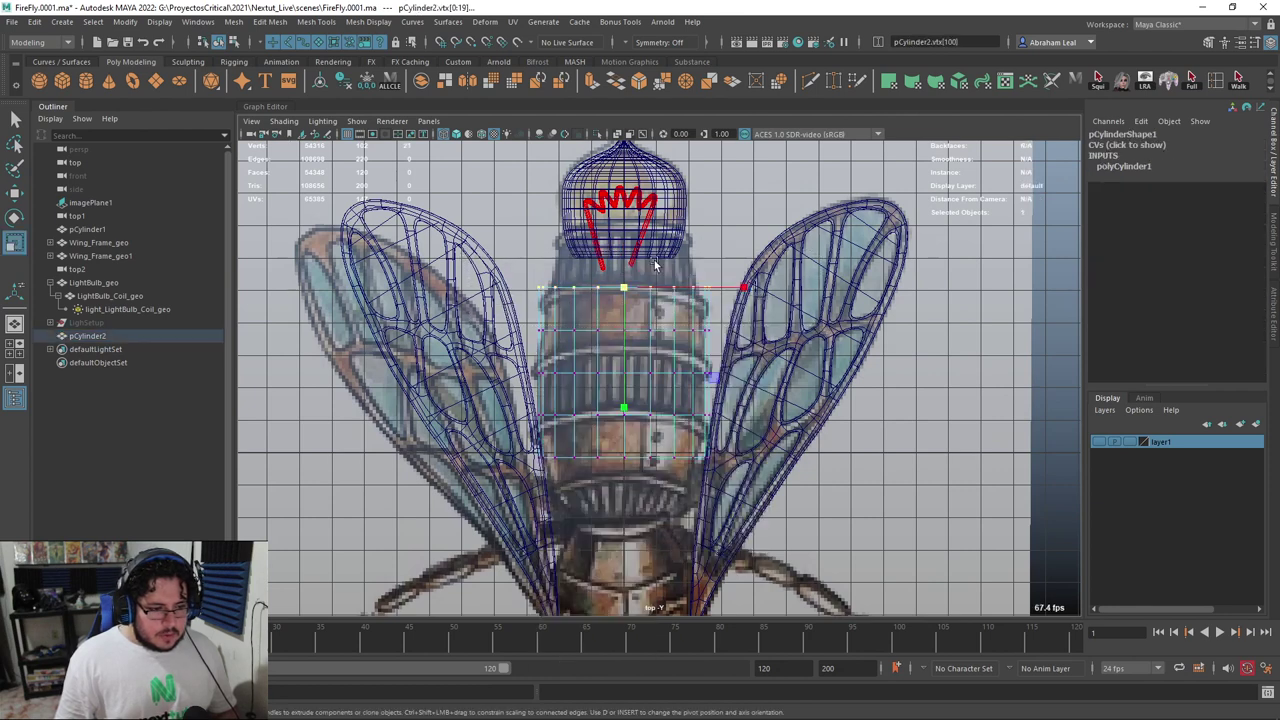
key(w)
scroll(640, 326, up, 1)
drag(621, 331, 624, 271)
key(r)
drag(620, 215, 597, 226)
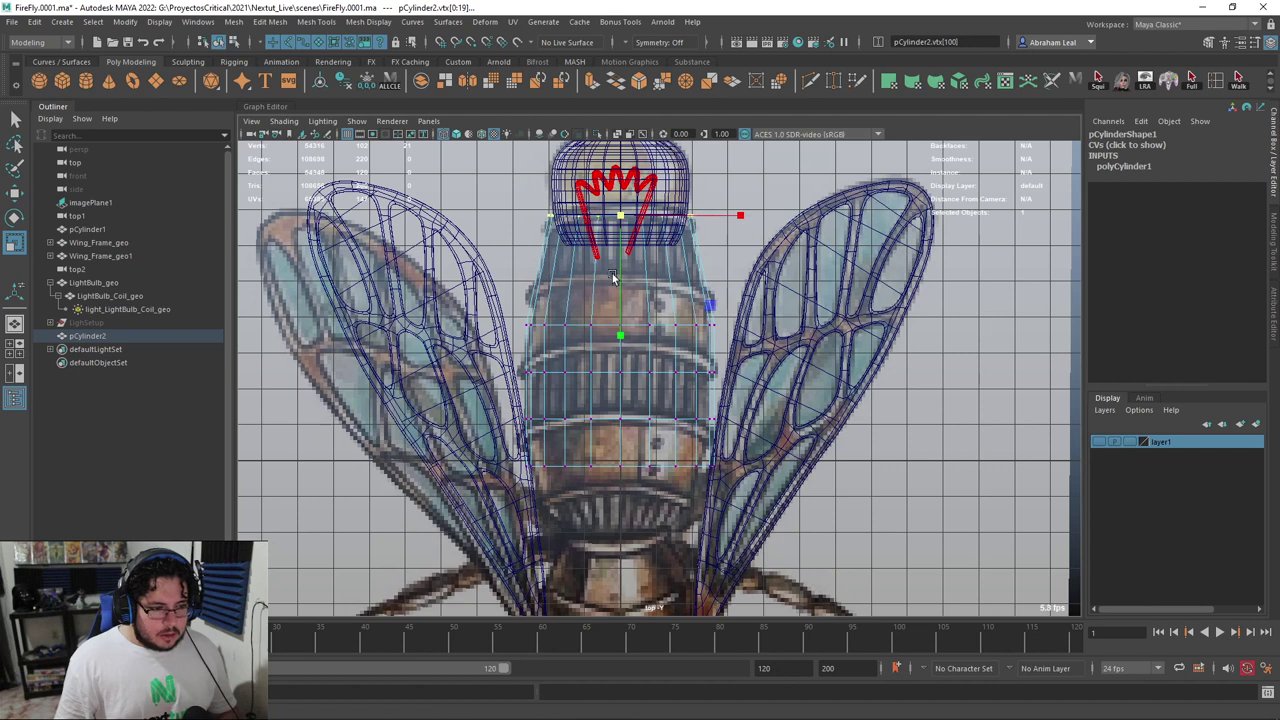
Adjust the cylinder's top vertex row and raise and scale the second row to match the abdomen's first ring in the reference
key(w)
drag(621, 333, 620, 337)
drag(760, 304, 499, 354)
drag(621, 385, 621, 346)
key(r)
drag(627, 289, 614, 288)
Move the cylinder's last vertex row down to the abdomen's lower end and scale it narrower to match the reference
alt+middle_drag(727, 447, 741, 408)
drag(774, 415, 455, 482)
key(w)
drag(634, 507, 631, 575)
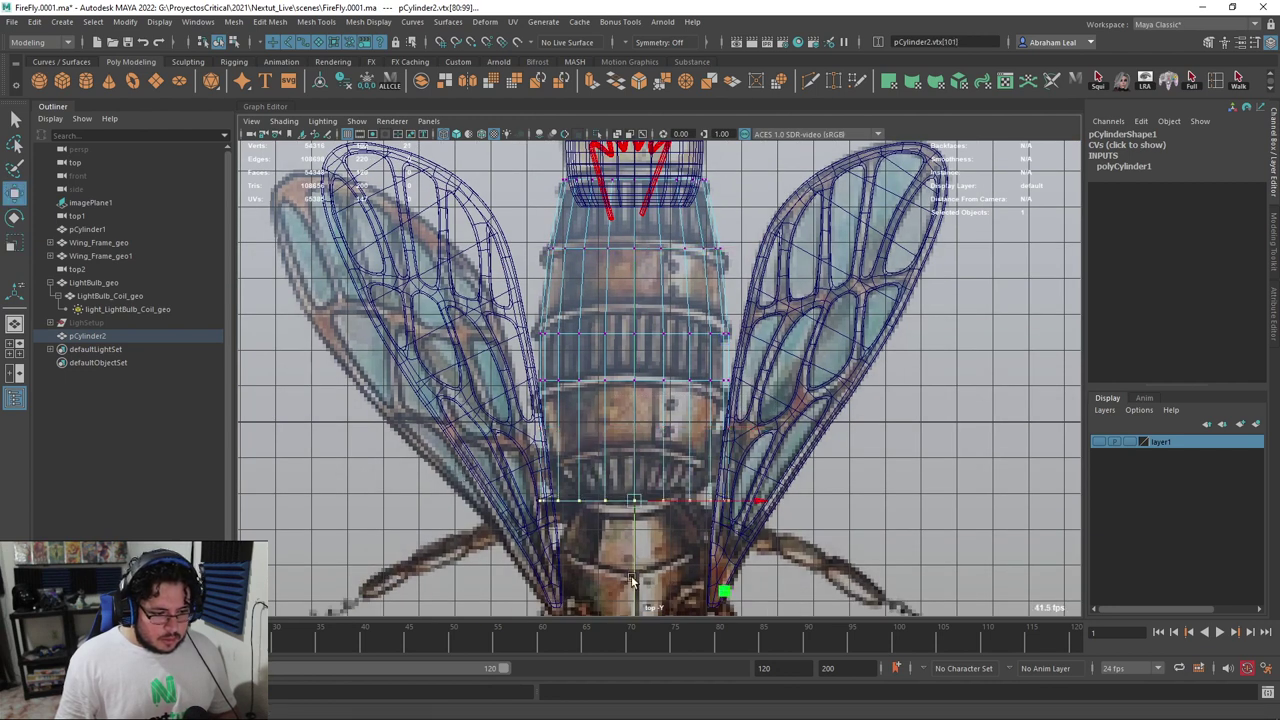
key(r)
drag(634, 500, 573, 497)
Move the vertex row above the lower end down to the lowest abdomen ring and scale it to the ring's width
drag(793, 354, 505, 420)
key(w)
drag(632, 461, 625, 529)
key(r)
drag(634, 449, 622, 449)
key(w)
drag(632, 566, 632, 573)
Move the middle vertex row down to the second-lowest abdomen ring and scale it slightly wider to fit
drag(794, 313, 492, 378)
drag(618, 433, 618, 487)
key(r)
drag(634, 401, 642, 401)
key(w)
drag(633, 469, 638, 466)
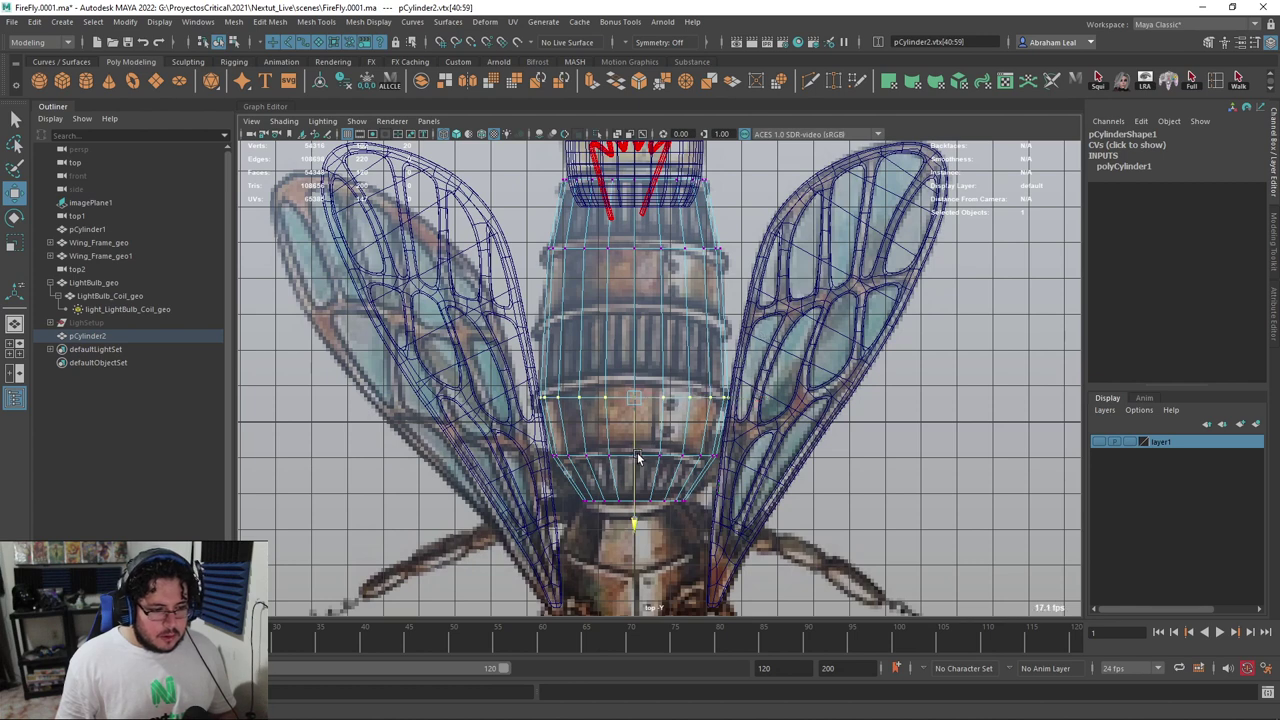
drag(628, 481, 630, 477)
Insert an edge loop at the abdomen's middle ring with Multi-Cut and scale its vertices to the reference outline
click(810, 80)
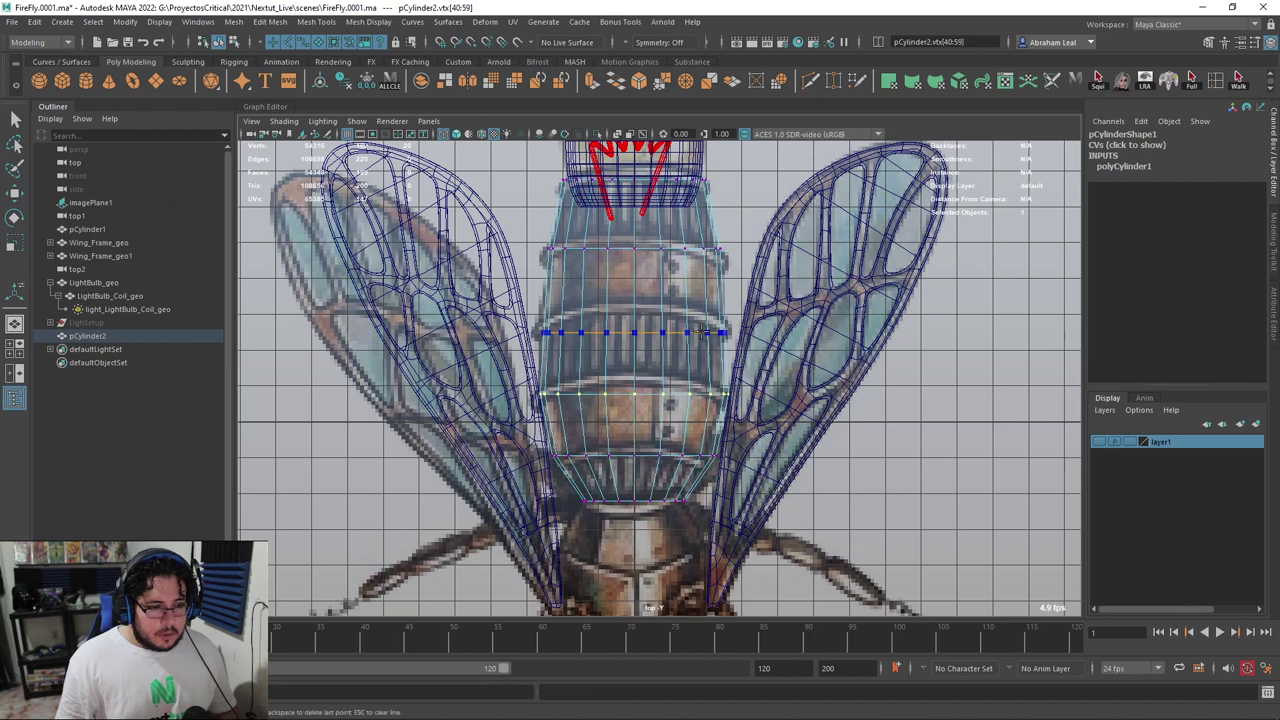
click(683, 318)
key(r)
right_drag(684, 318, 610, 318)
drag(539, 277, 745, 348)
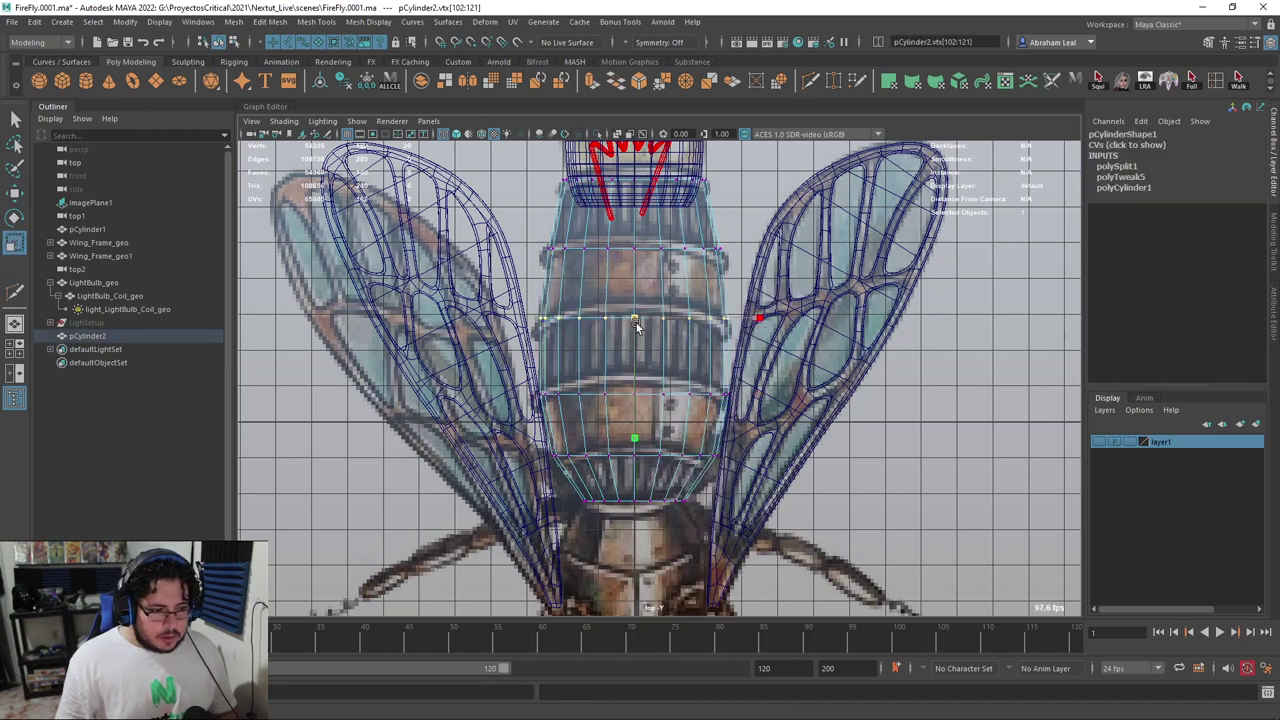
right_click(681, 317)
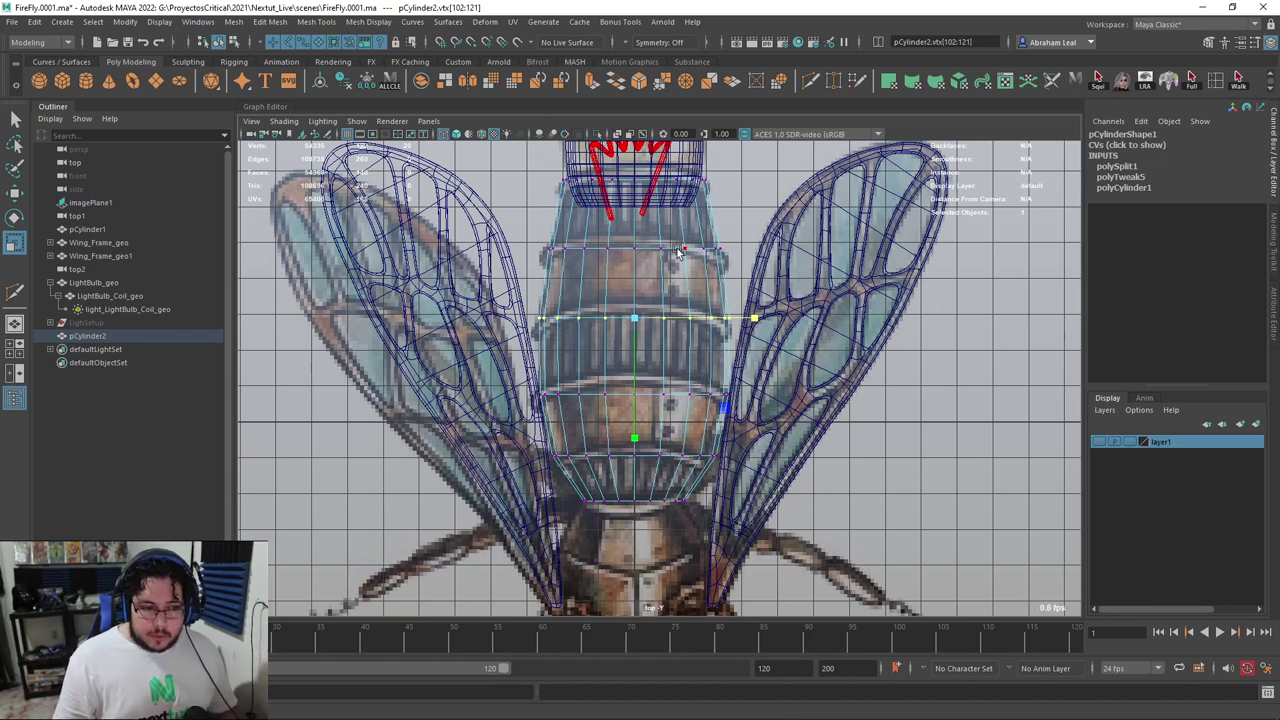
Bevel the four edge loops at the abdomen rings with a fraction of 0.19
right_click(647, 262)
key(5)
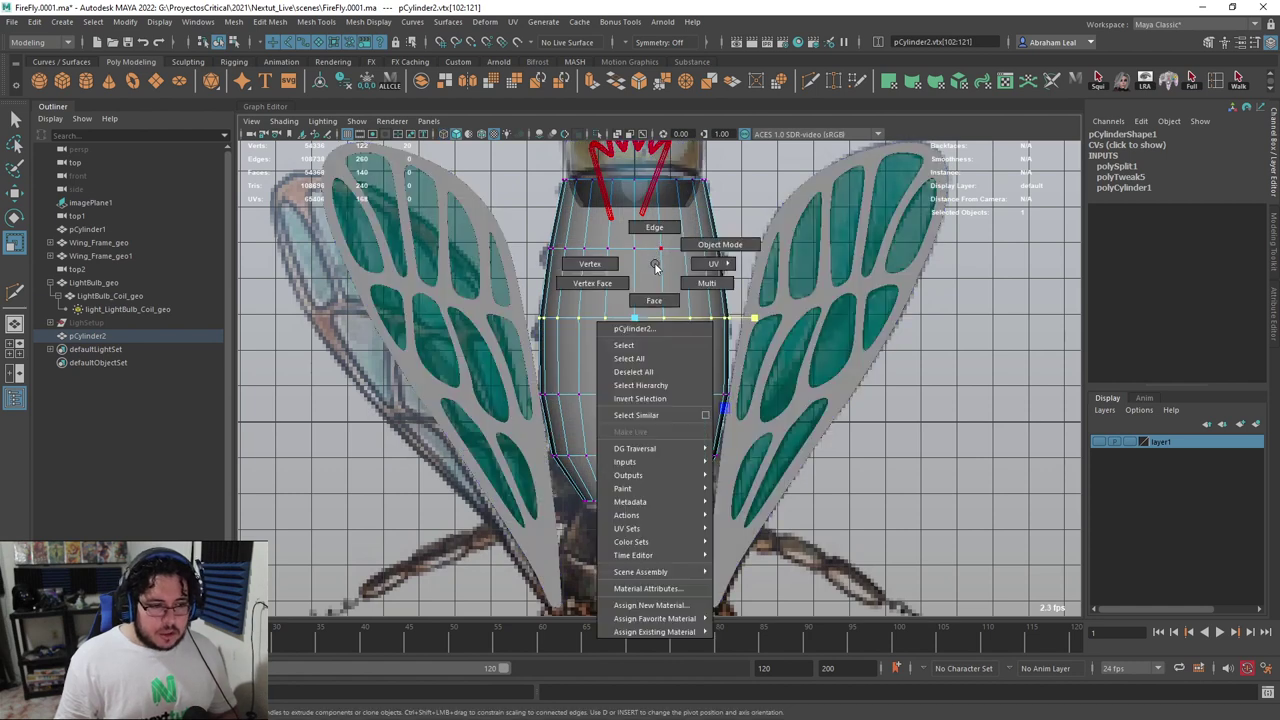
right_drag(656, 267, 654, 234)
double_click(646, 250)
shift+double_click(649, 403)
key(4)
alt+middle_drag(668, 298, 682, 381)
alt+right_drag(670, 400, 694, 420)
alt+middle_drag(640, 285, 635, 185)
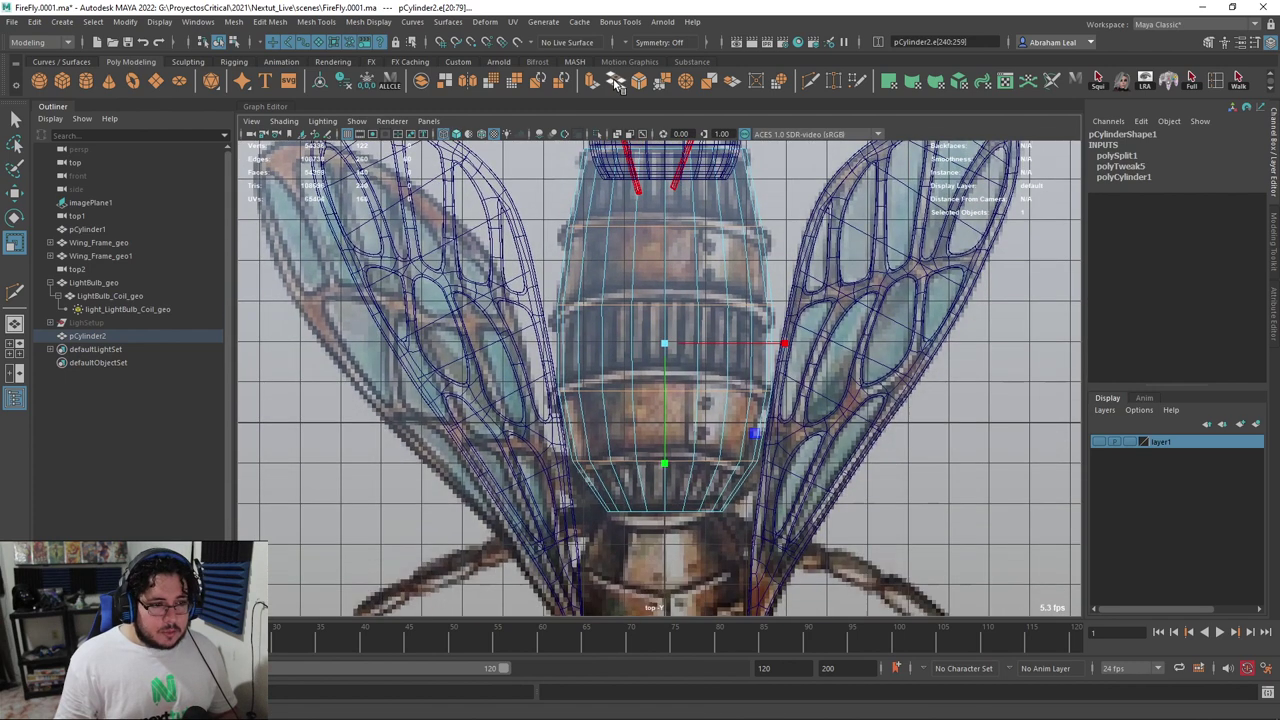
click(637, 83)
drag(900, 396, 871, 389)
Insert an edge loop close to the body's open edge next to the light bulb with Multi-Cut
alt+middle_drag(593, 229, 553, 267)
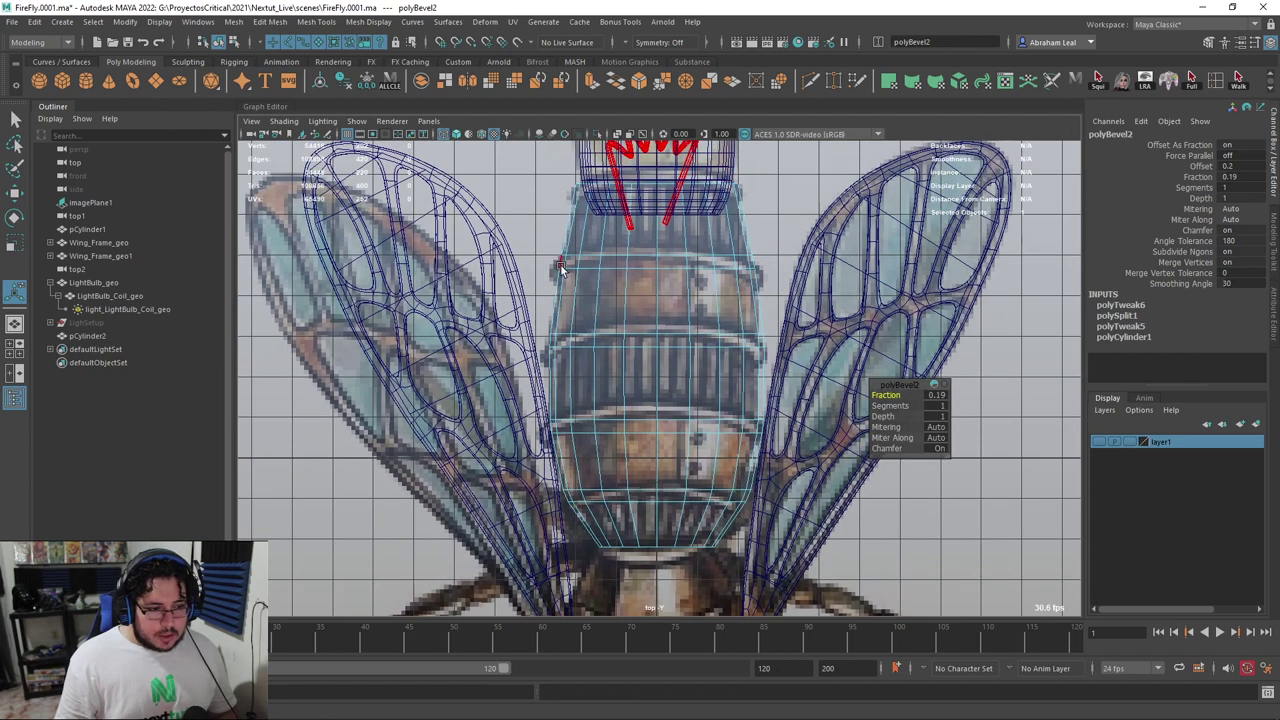
scroll(690, 278, up, 3)
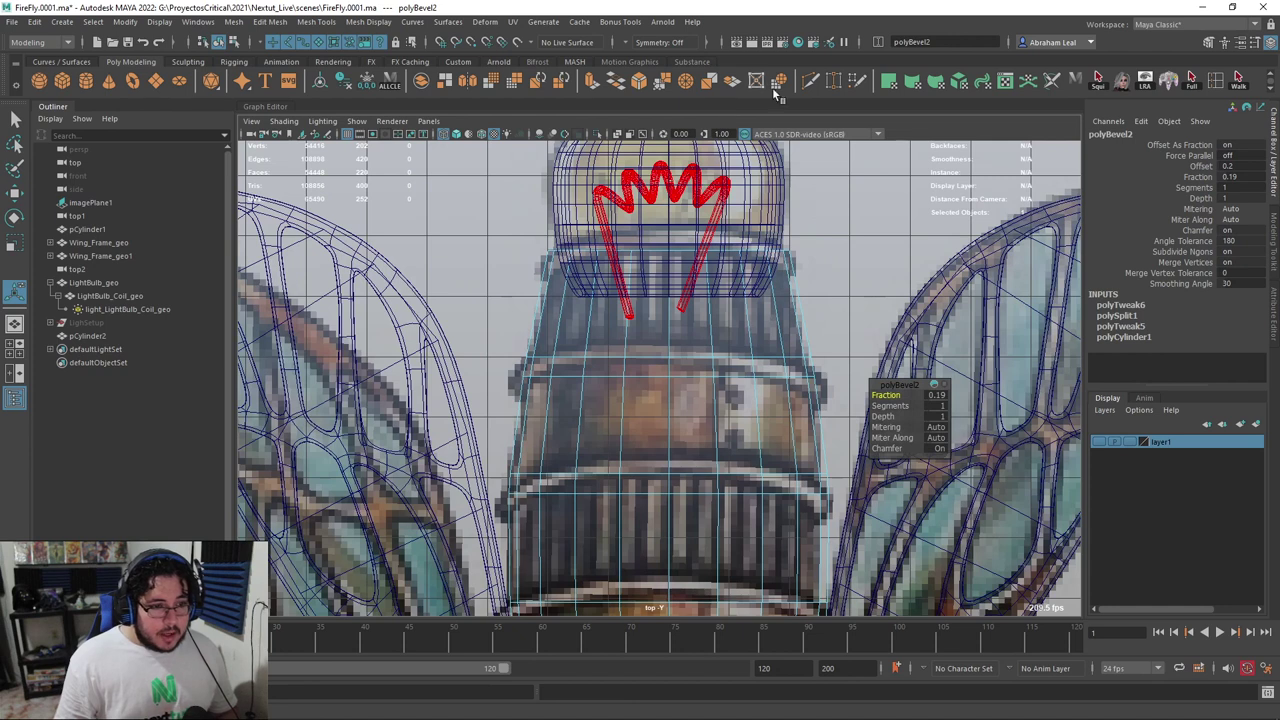
click(810, 81)
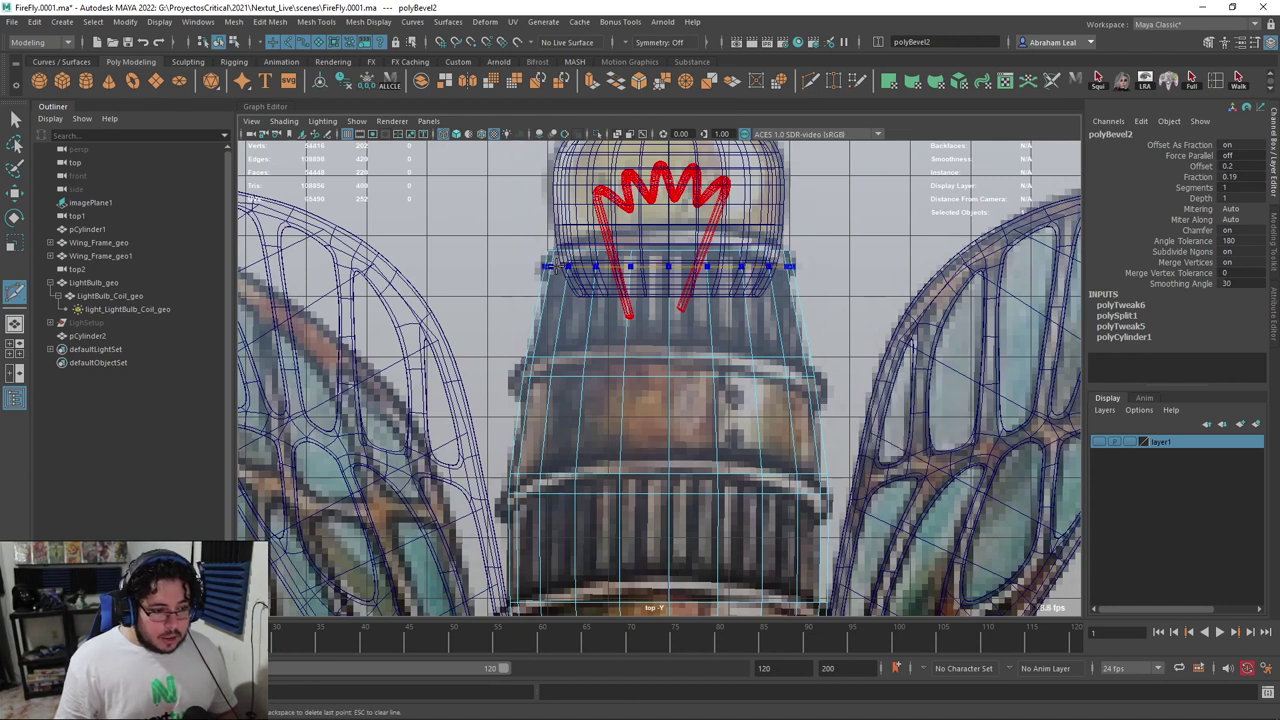
ctrl+click(549, 265)
alt+middle_drag(776, 570, 782, 180)
alt+middle_drag(787, 402, 795, 607)
key(q)
In the perspective view, extrude the five narrow face bands around the body outward with a Local Translate Z of 0.15
right_drag(720, 302, 725, 298)
key(5)
key(space)
mouse_move(723, 295)
mouse_down()
mouse_move(730, 275)
mouse_move(709, 265)
mouse_move(580, 233)
mouse_move(591, 321)
mouse_up()
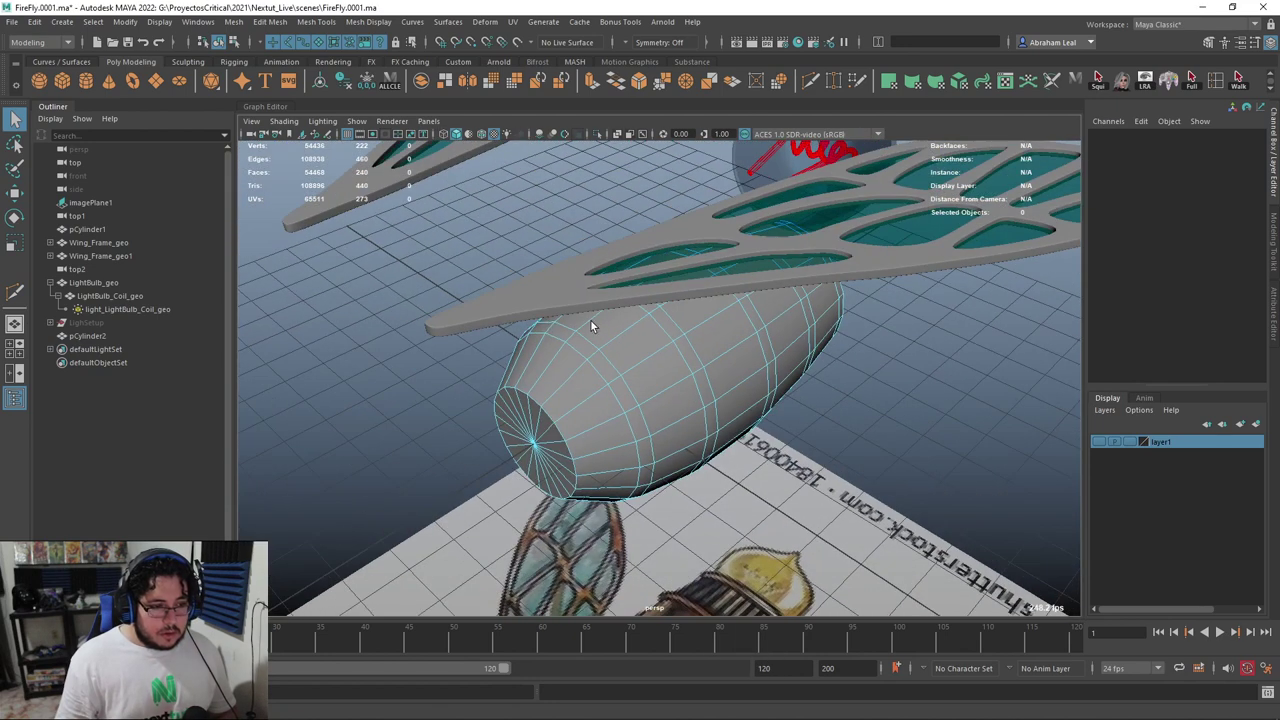
click(560, 338)
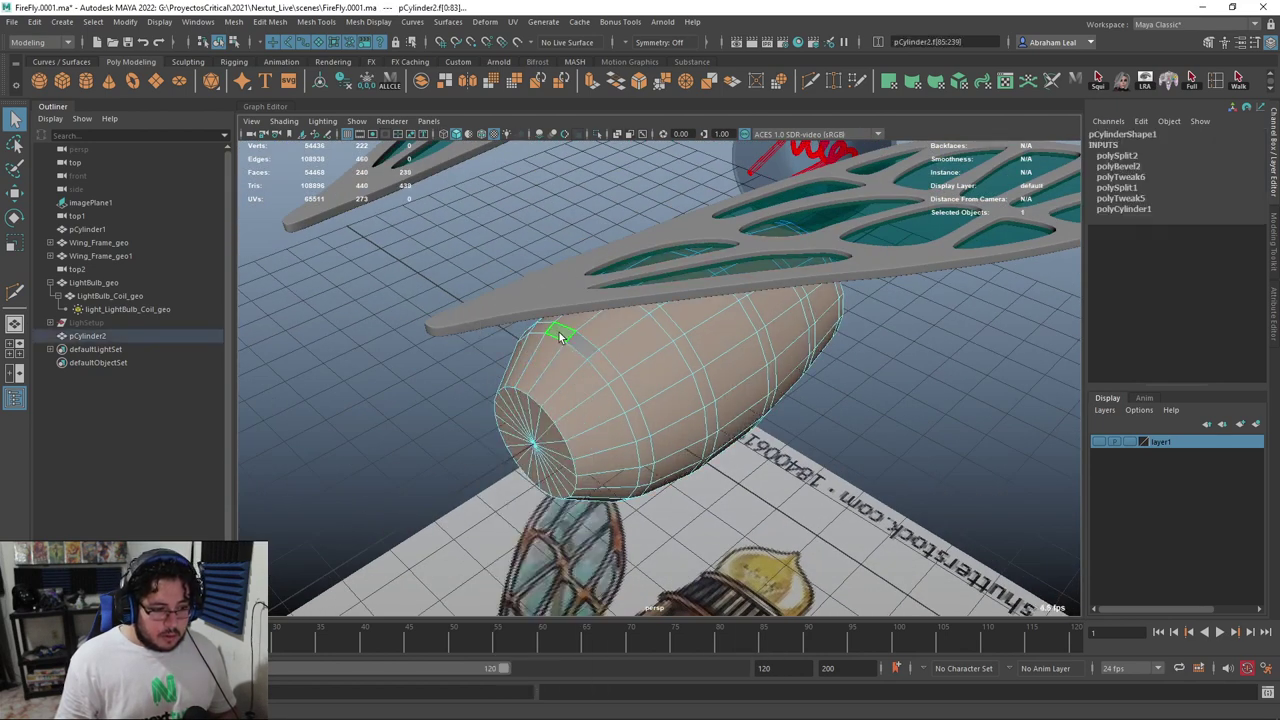
click(560, 338)
alt+drag(565, 340, 537, 234)
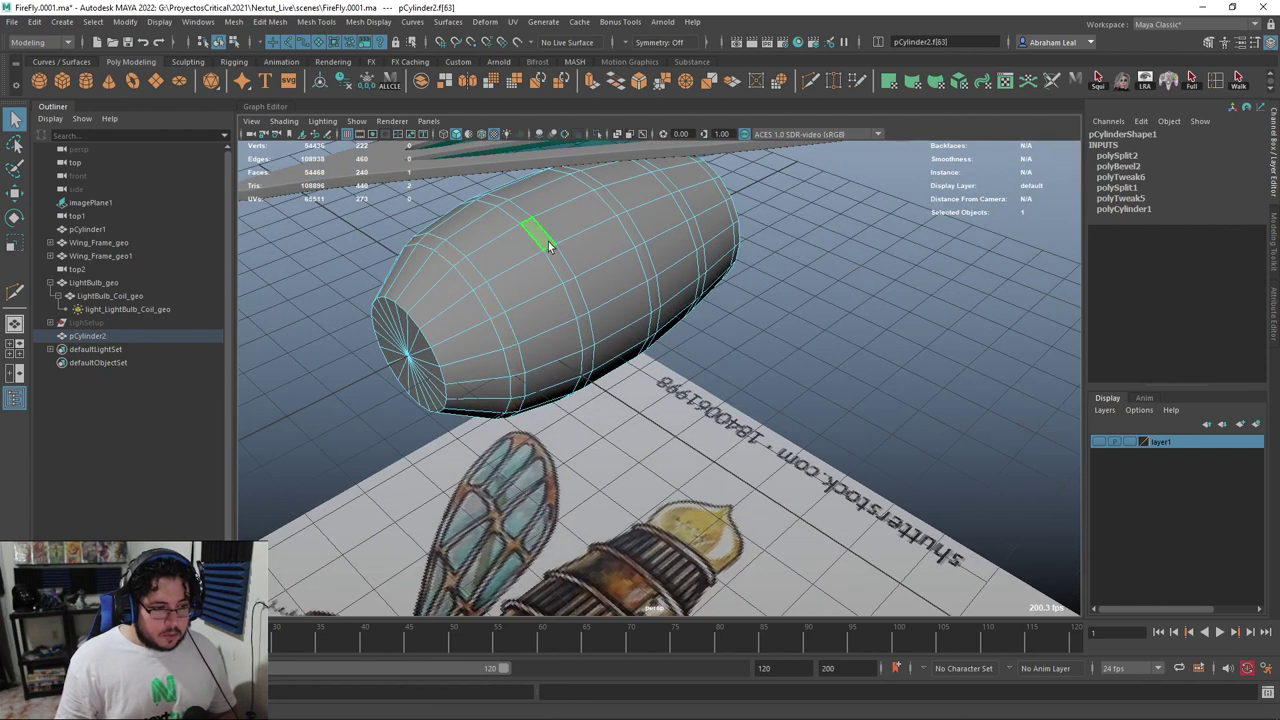
double_click(555, 262)
shift+double_click(487, 300)
shift+double_click(638, 233)
shift+click(668, 182)
shift+double_click(684, 209)
alt+drag(723, 187, 788, 242)
key(ctrl+e)
alt+right_drag(788, 242, 889, 260)
drag(890, 258, 889, 251)
Bevel the outer edge loops of the raised bands and preview the body smoothed
alt+drag(677, 288, 606, 394)
alt+right_drag(606, 394, 656, 384)
right_drag(531, 326, 527, 288)
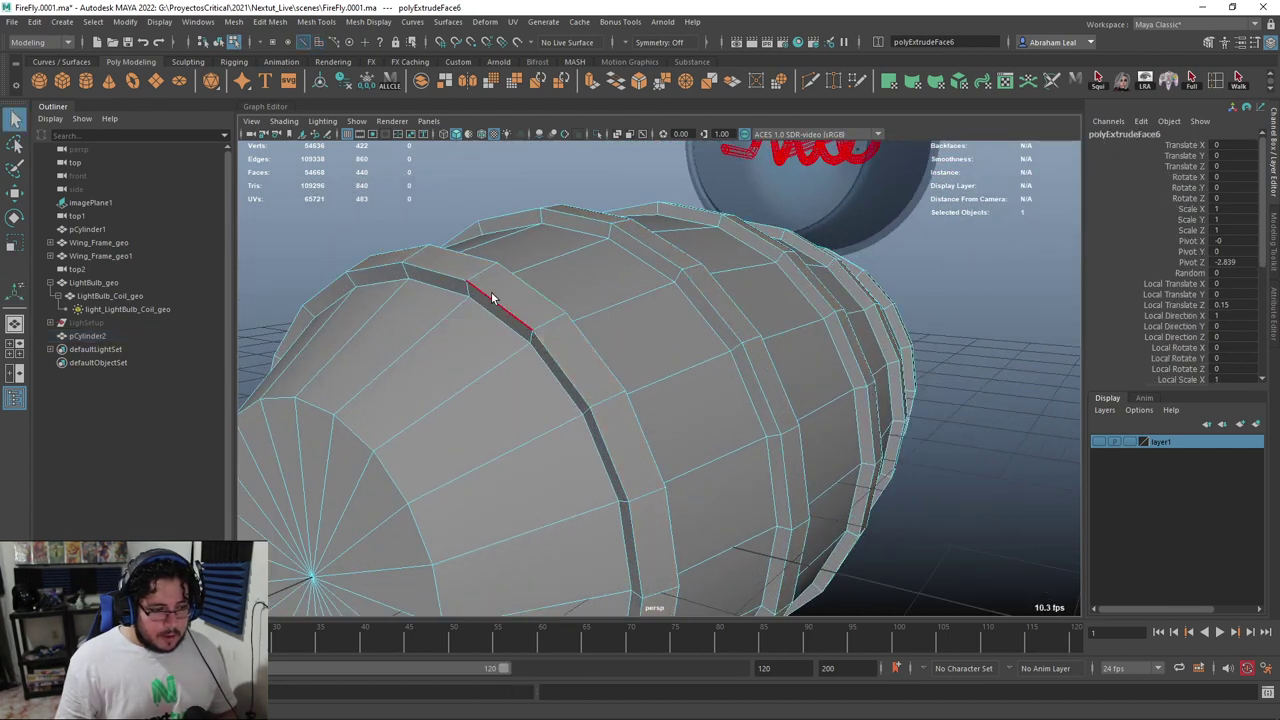
click(492, 298)
shift+double_click(600, 211)
alt+drag(677, 211, 633, 215)
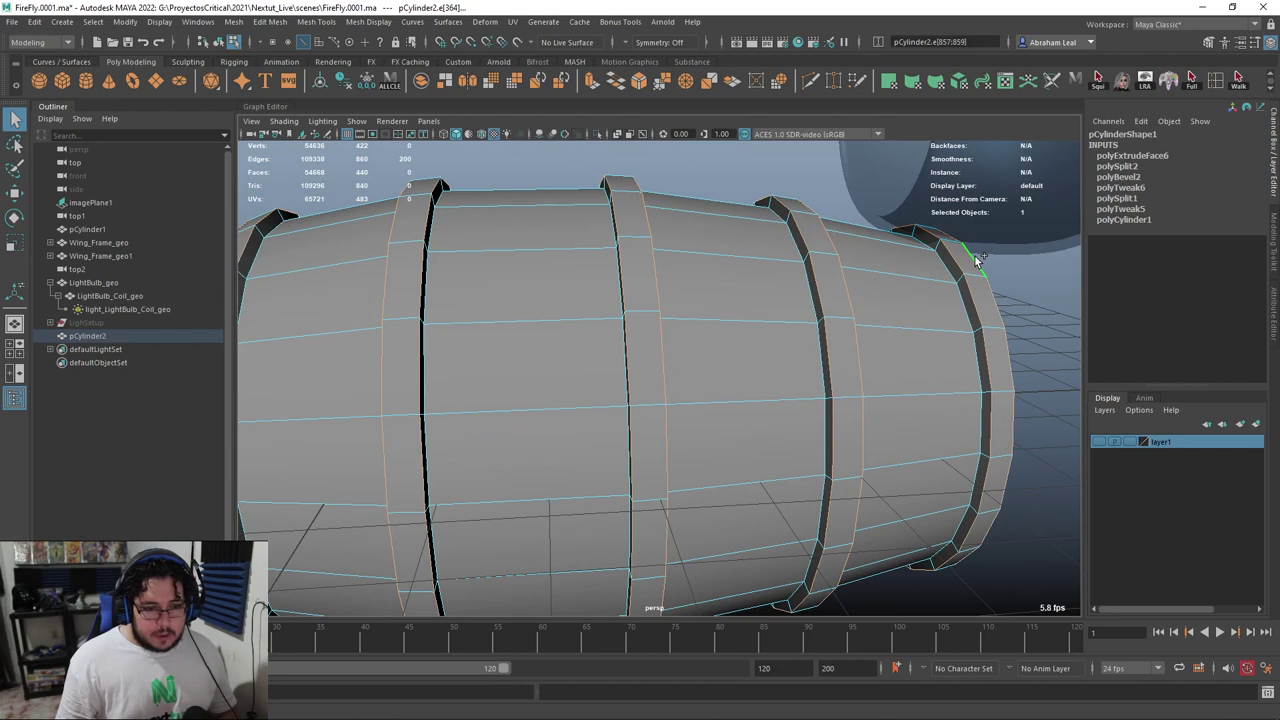
click(640, 82)
alt+drag(598, 248, 700, 272)
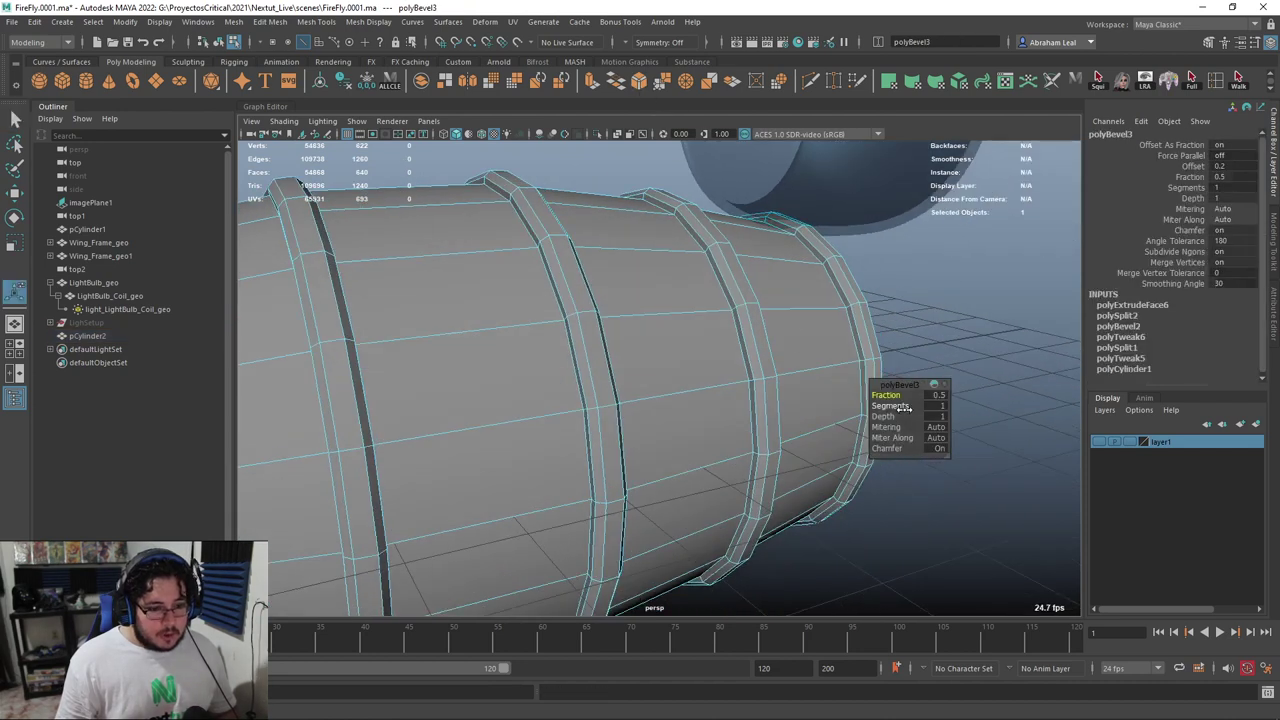
drag(887, 406, 898, 395)
key(3)
key(q)
right_drag(608, 324, 690, 270)
click(1024, 269)
Examine the banded body and its narrow lower end from several angles against the reference image
alt+drag(1024, 269, 689, 359)
scroll(713, 384, down, 5)
click(666, 316)
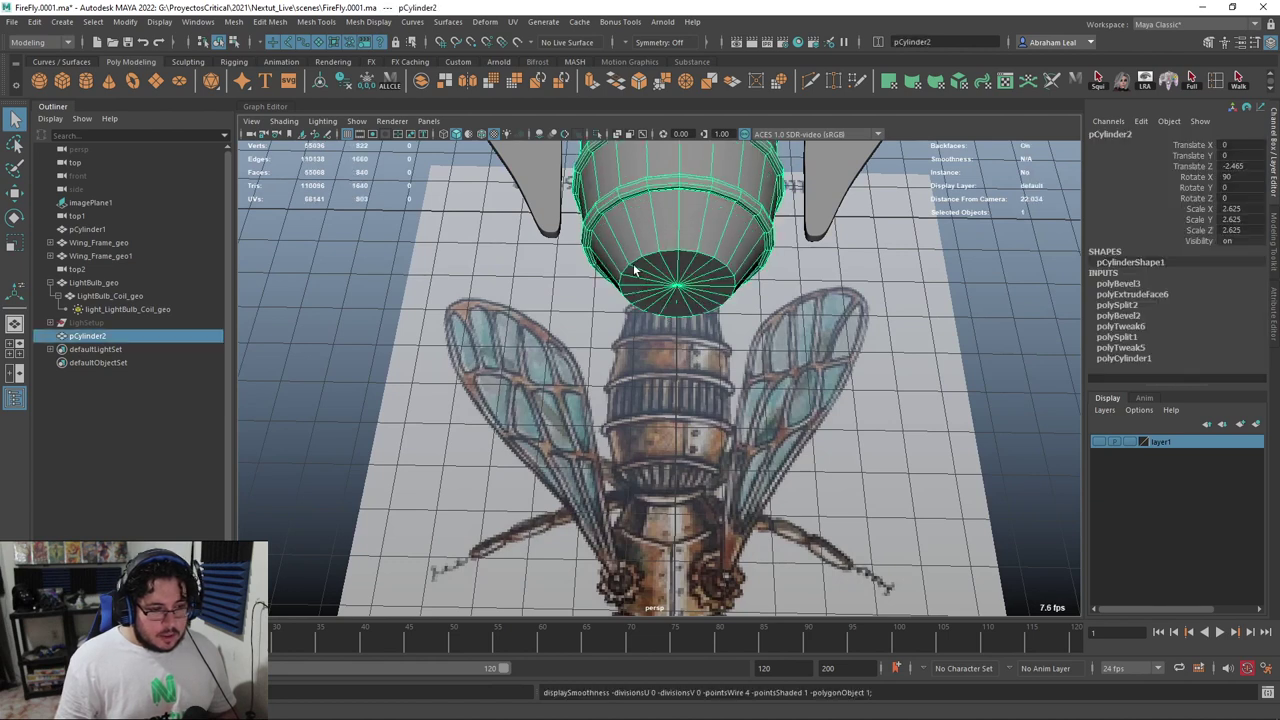
scroll(636, 319, up, 3)
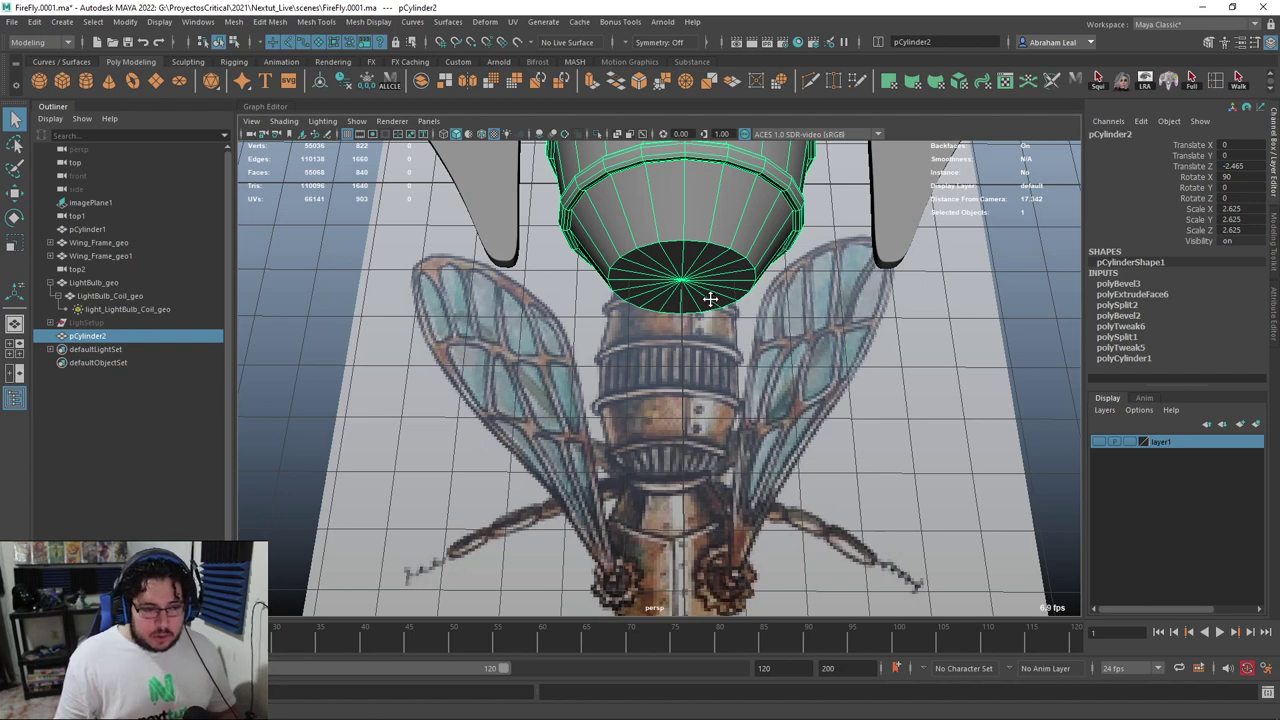
key(f)
alt+drag(599, 305, 600, 287)
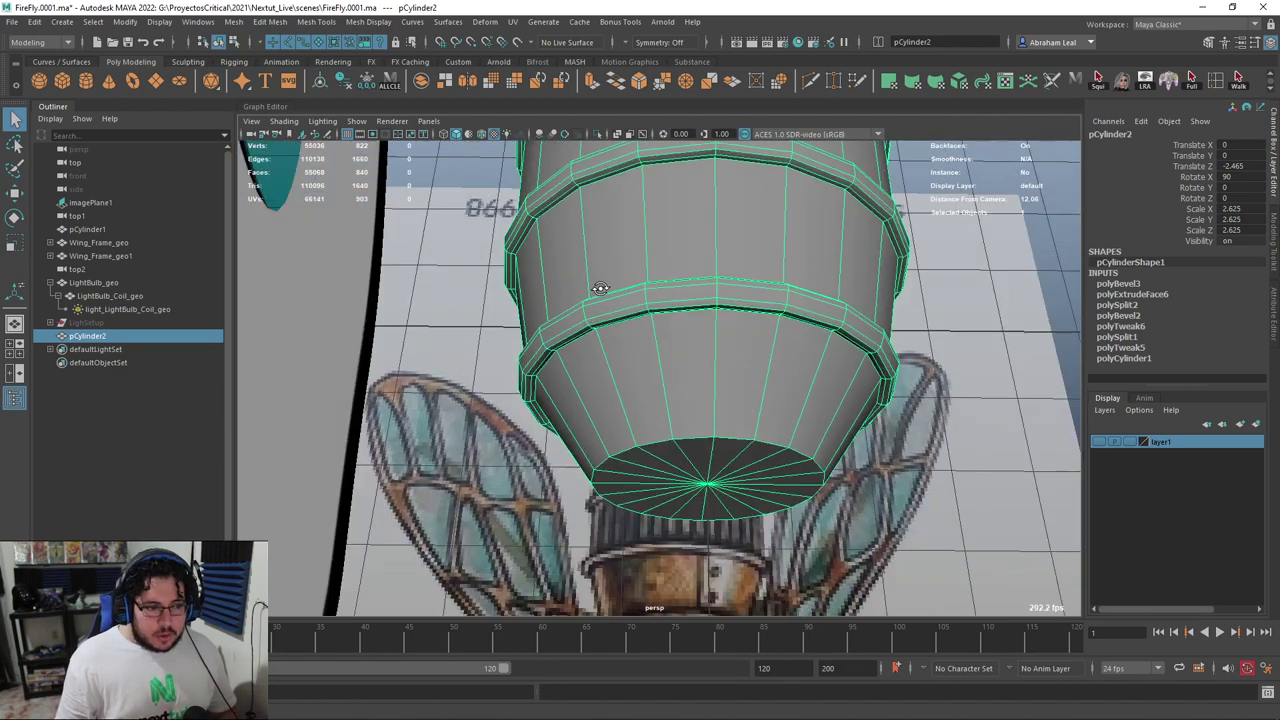
alt+right_drag(600, 287, 405, 268)
alt+drag(405, 268, 325, 195)
alt+right_drag(738, 378, 855, 390)
alt+drag(855, 391, 808, 391)
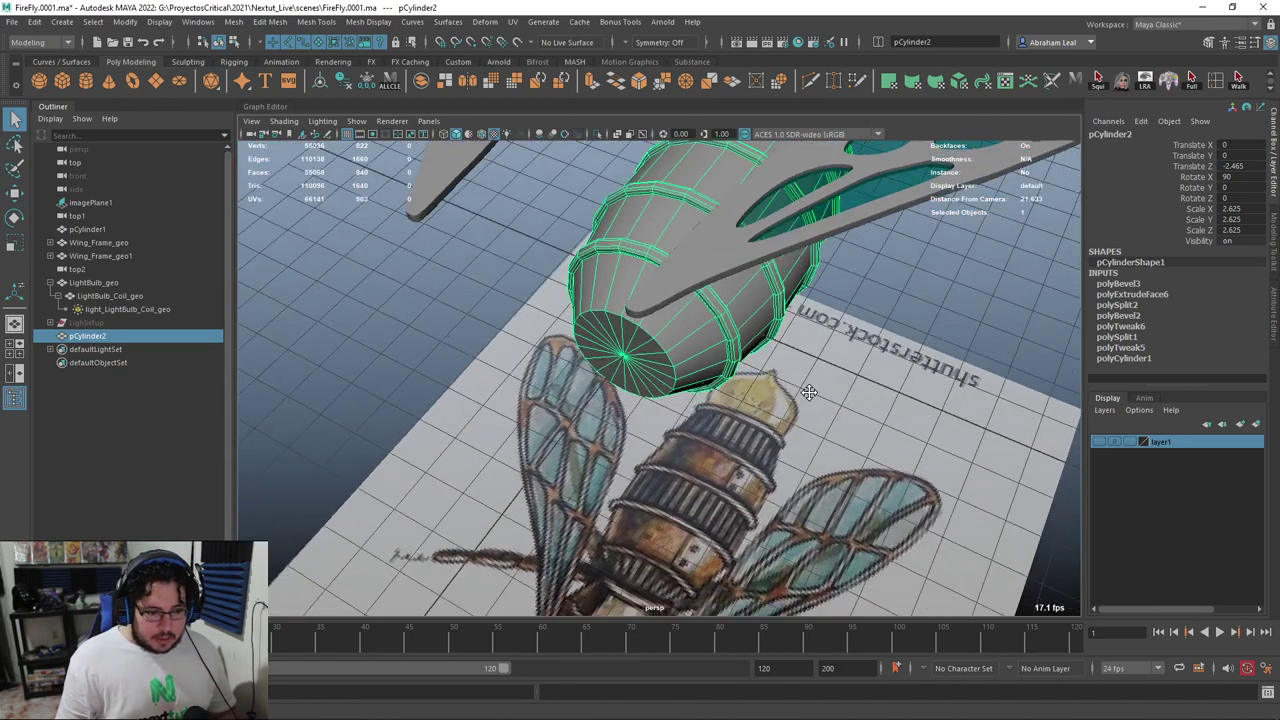
alt+right_drag(808, 391, 506, 277)
alt+drag(660, 265, 703, 257)
alt+right_drag(703, 257, 880, 341)
alt+drag(880, 341, 659, 331)
alt+right_drag(659, 331, 684, 335)
Extrude the cap faces at the body's narrow end with an inward offset, and extrude them again into the body
right_drag(613, 284, 556, 286)
click(638, 310)
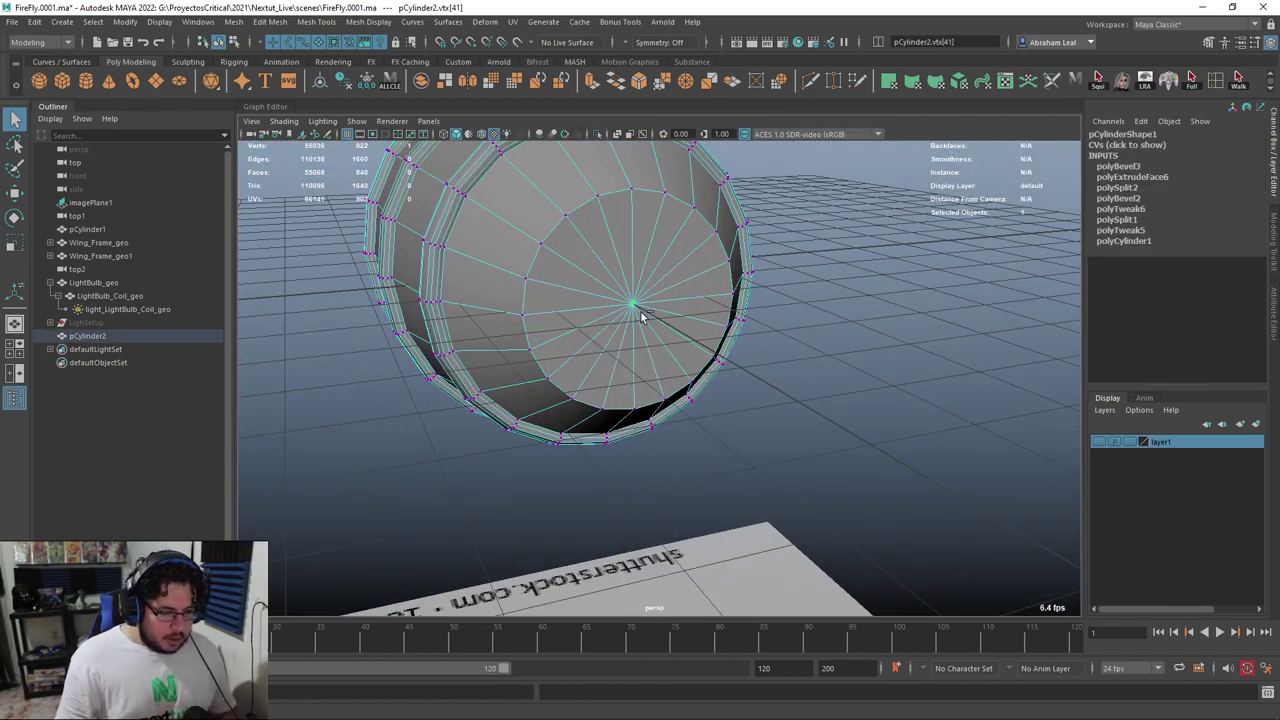
key(ctrl+F12)
key(ctrl+z)
key(ctrl+z)
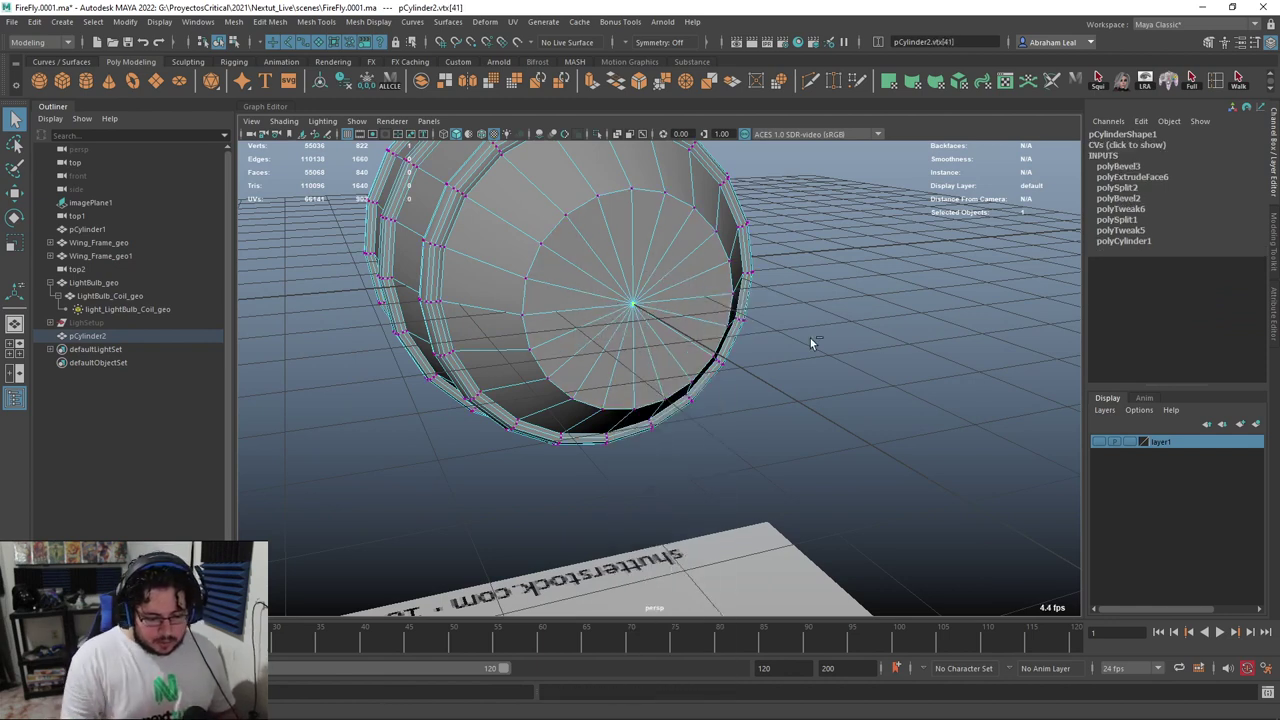
key(ctrl+F11)
alt+drag(811, 340, 708, 368)
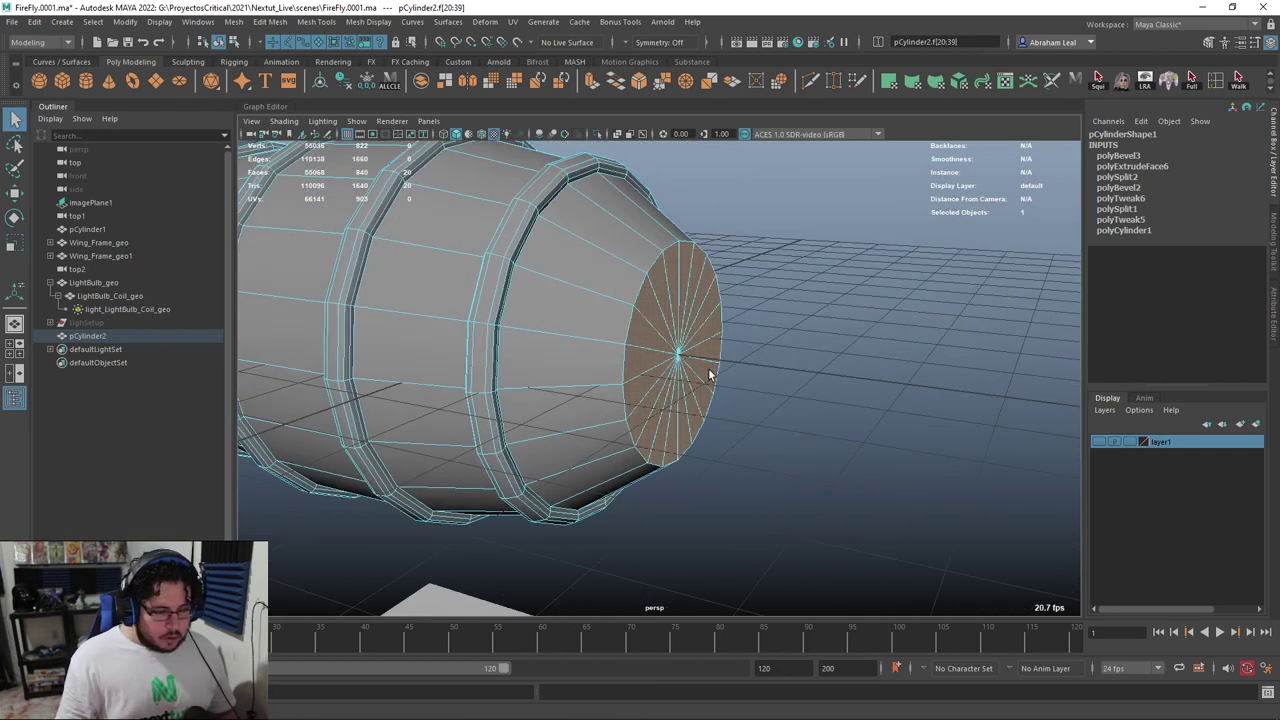
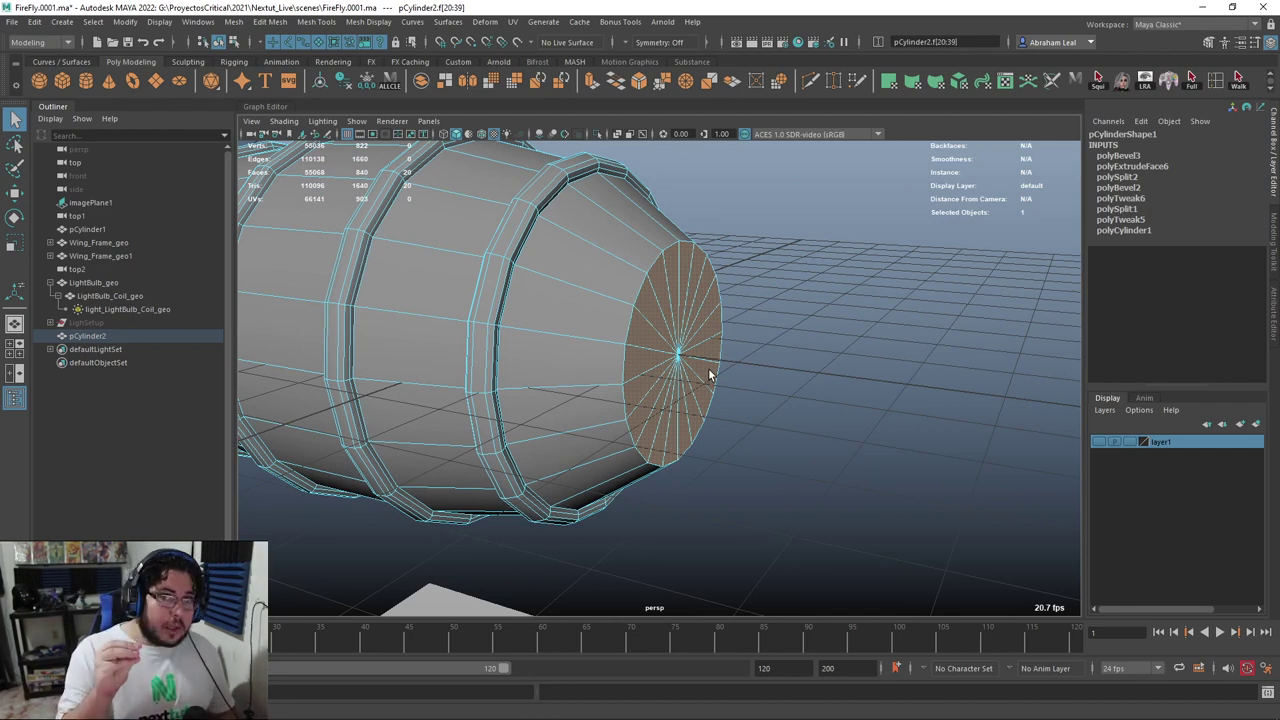
key(ctrl+e)
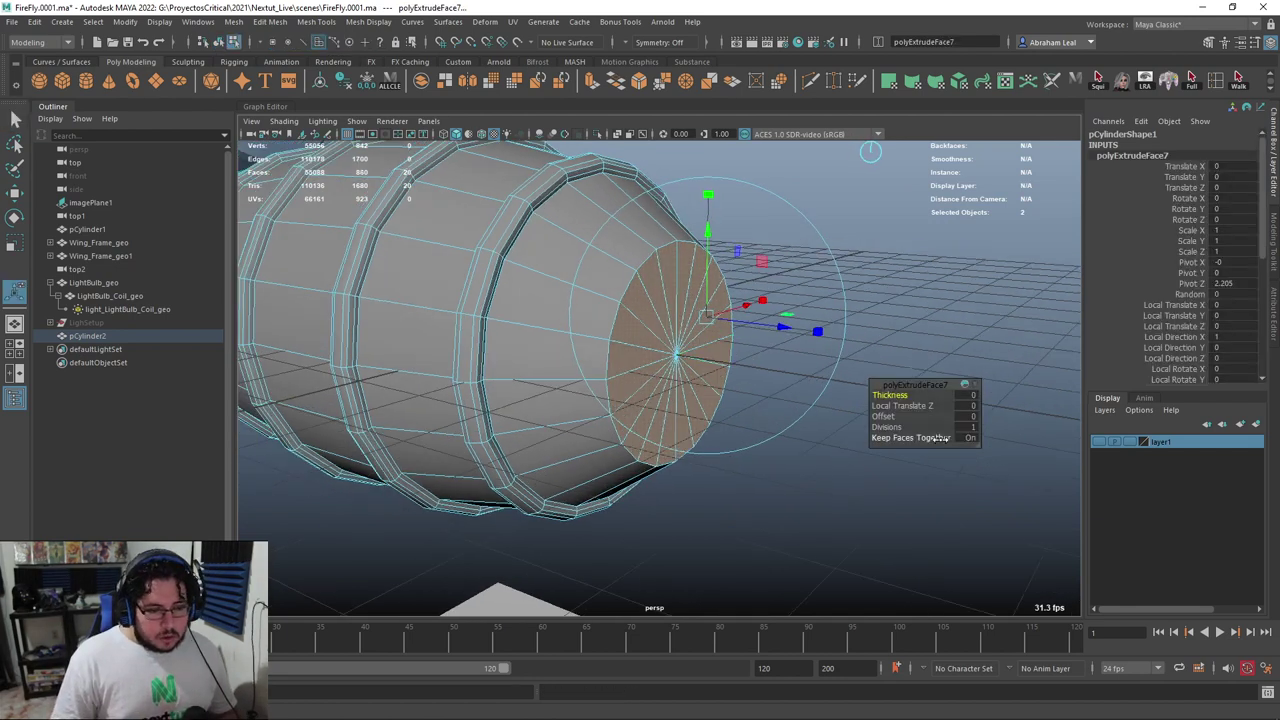
drag(882, 416, 898, 416)
key(ctrl+e)
drag(780, 328, 724, 330)
Bevel the rim edge loops of the narrow end's recess with a fraction of 0.28 and preview the body smoothed
alt+drag(724, 330, 748, 325)
alt+right_drag(748, 325, 778, 316)
alt+drag(760, 312, 631, 234)
right_drag(630, 234, 634, 190)
double_click(660, 178)
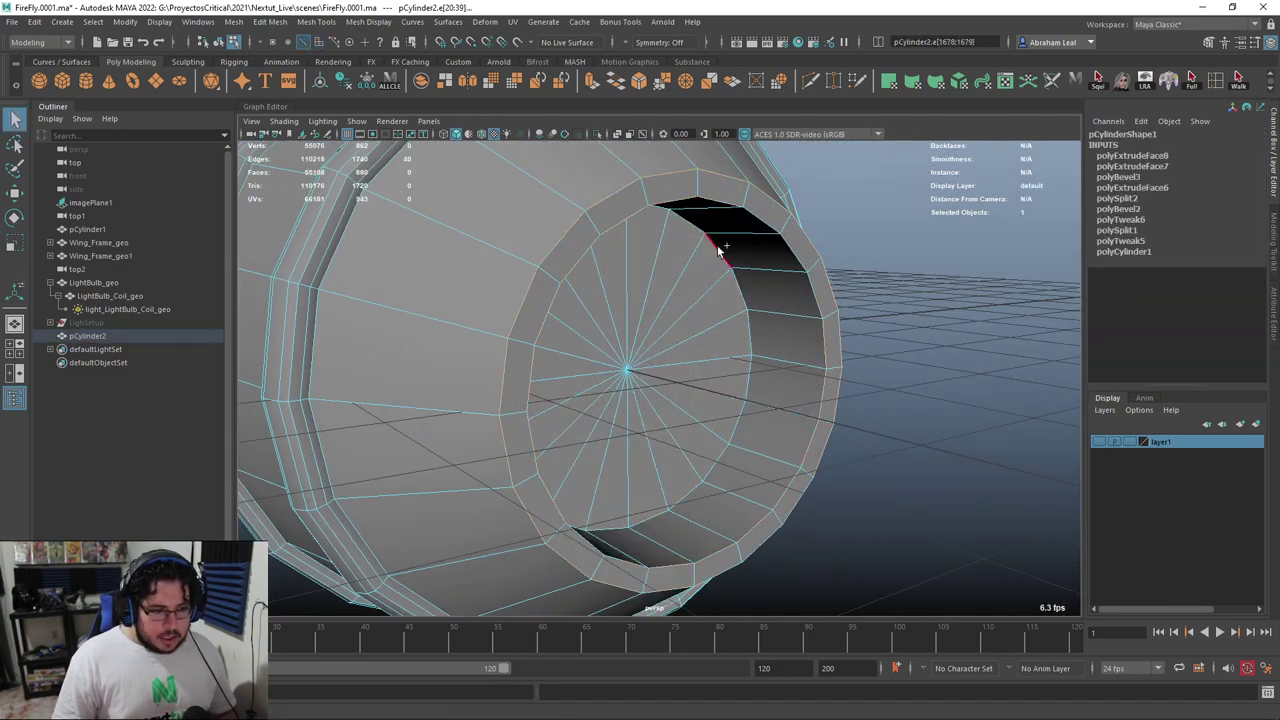
click(652, 84)
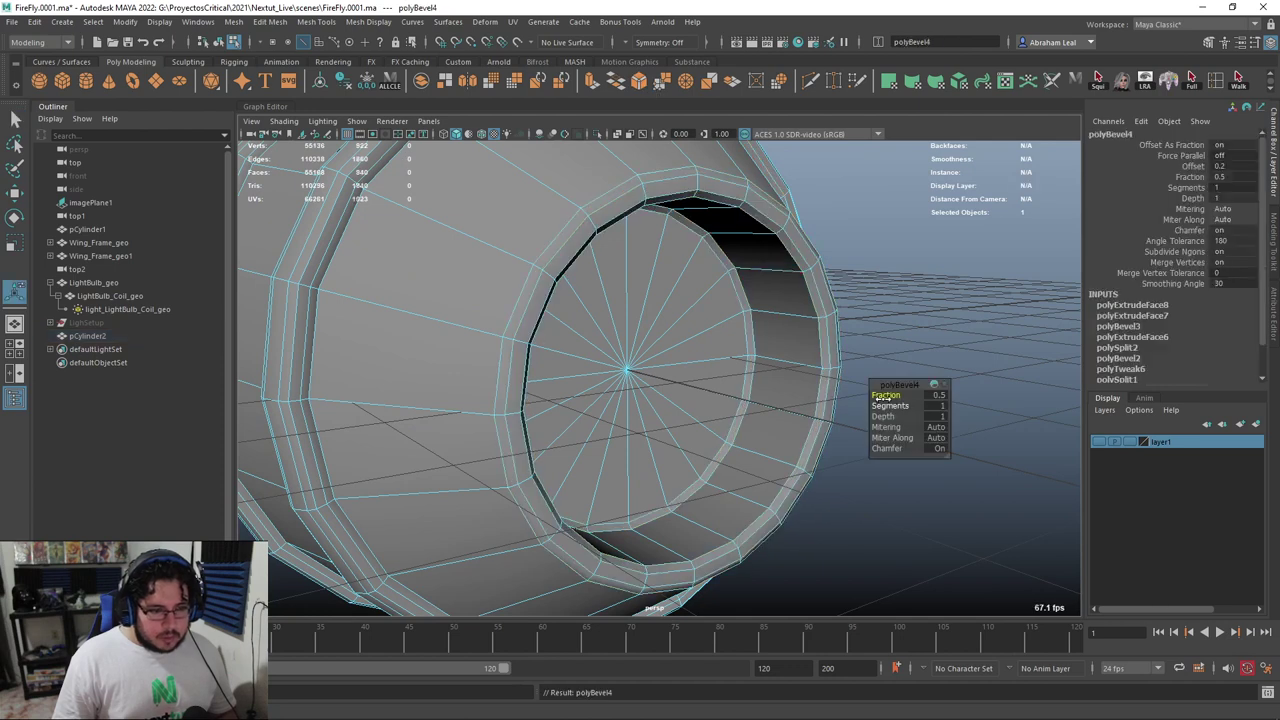
drag(887, 398, 875, 396)
key(3)
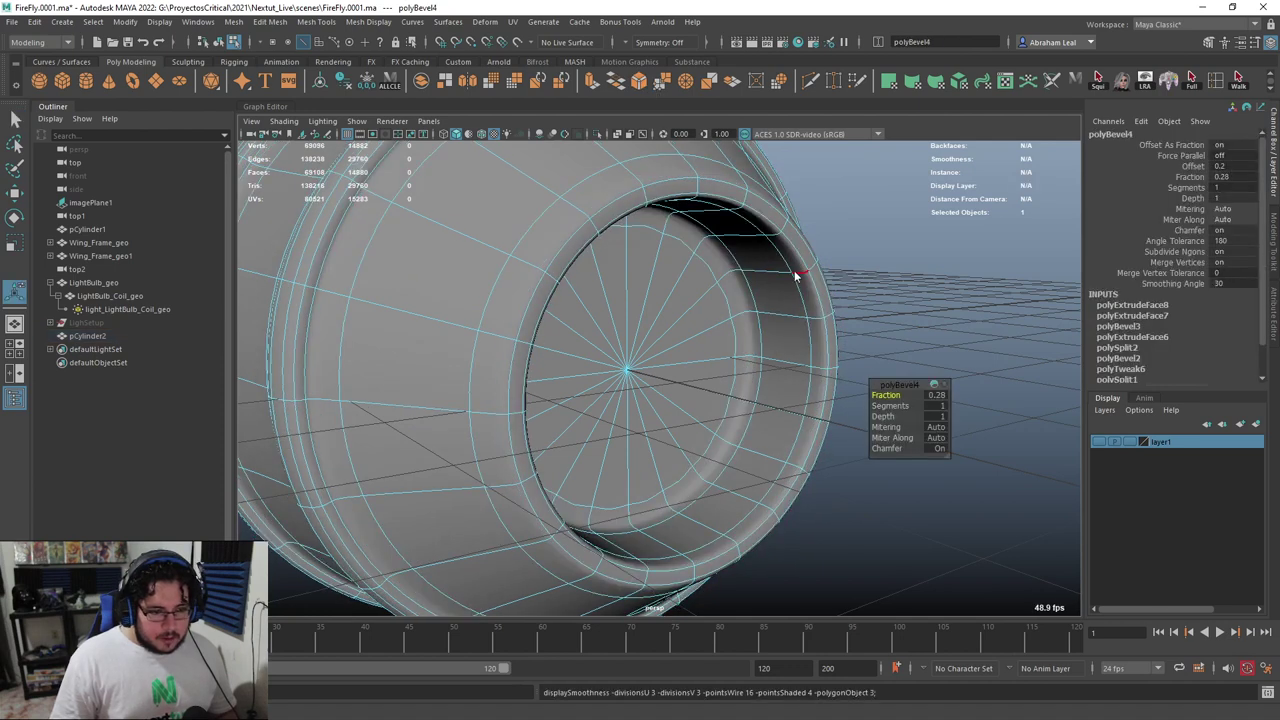
right_drag(797, 277, 838, 250)
click(855, 268)
Extrude the cap faces at the body's light bulb end inward to form a recess
alt+right_drag(850, 275, 790, 299)
alt+drag(790, 295, 711, 318)
click(667, 311)
key(4)
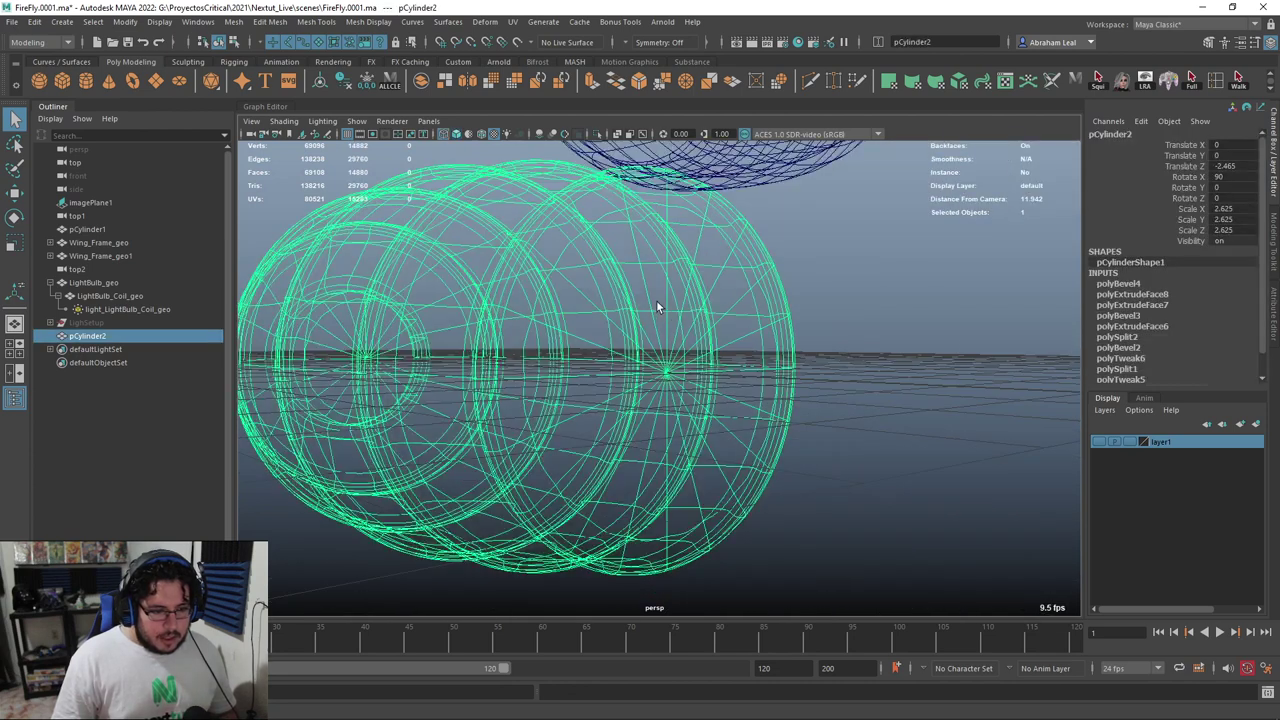
key(1)
key(5)
mouse_move(634, 297)
right_down()
mouse_move(622, 306)
mouse_move(560, 280)
right_up()
click(678, 374)
key(ctrl+F11)
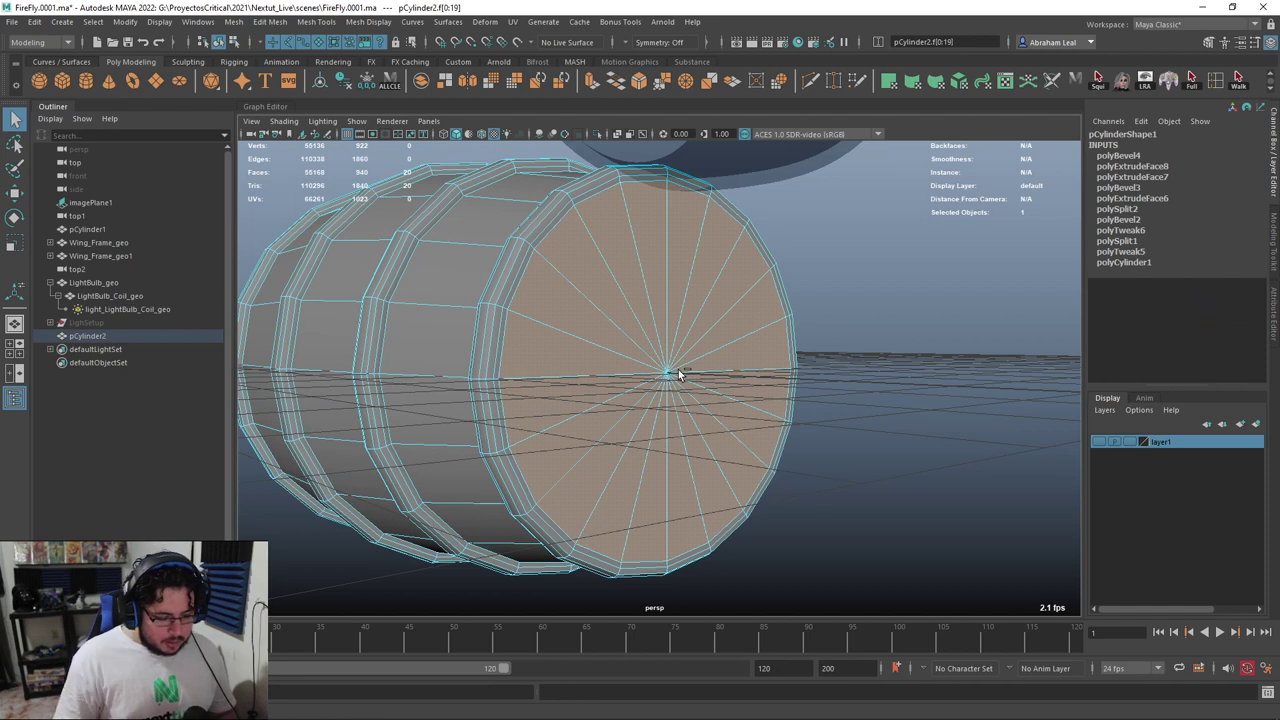
key(ctrl+e)
alt+drag(671, 381, 746, 346)
alt+right_drag(746, 346, 774, 225)
key(q)
Bevel the edge loops of the bulb end's recess with a reduced fraction and preview the body smoothed
alt+middle_drag(775, 220, 777, 328)
double_click(768, 280)
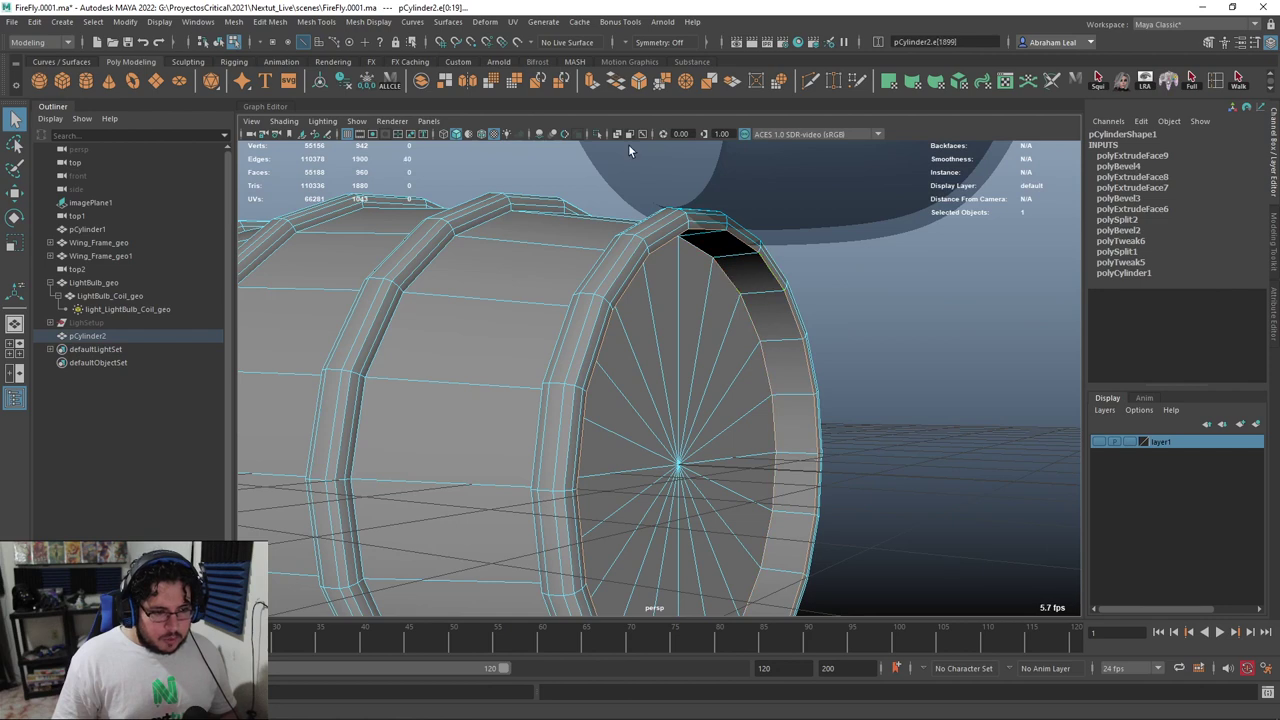
click(639, 81)
drag(884, 392, 866, 388)
key(3)
right_drag(753, 314, 931, 226)
key(q)
click(931, 224)
Raise the body cylinder to the light bulb's height by snapping it to the bulb's tip, at Translate Y 3.732
alt+drag(765, 355, 750, 431)
click(558, 421)
key(w)
drag(518, 293, 553, 309)
drag(603, 206, 601, 253)
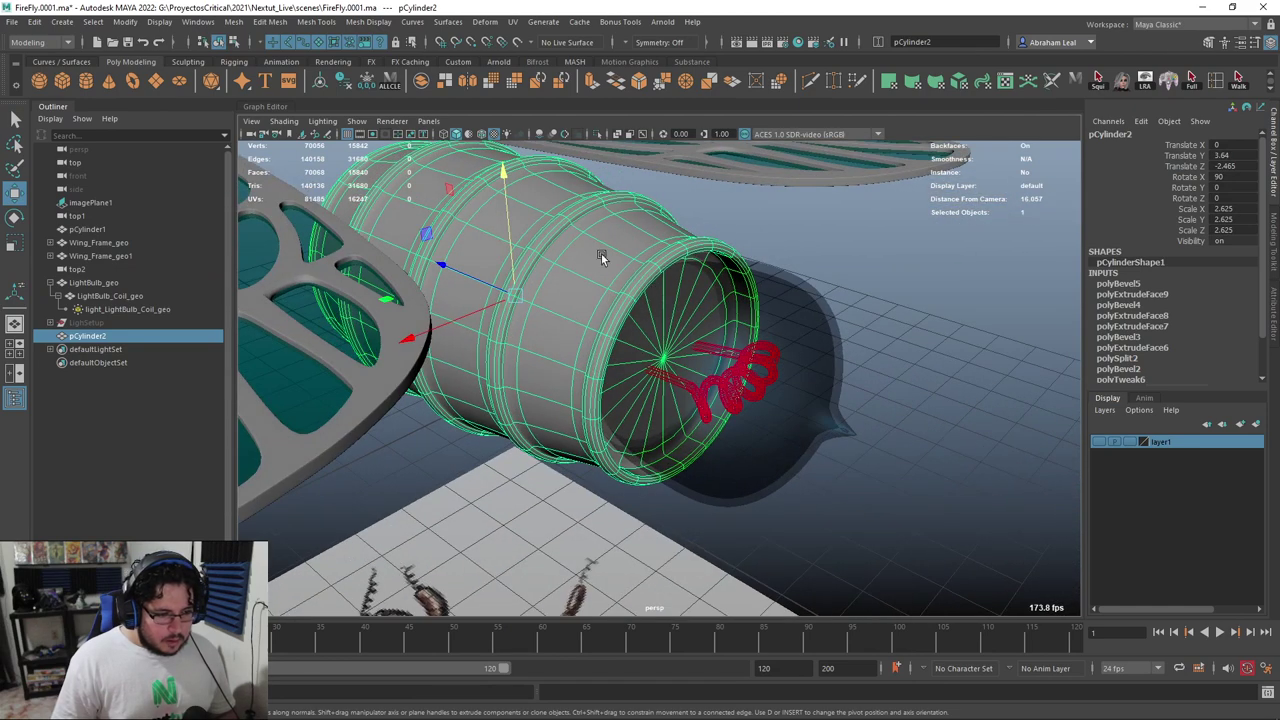
drag(522, 203, 868, 435)
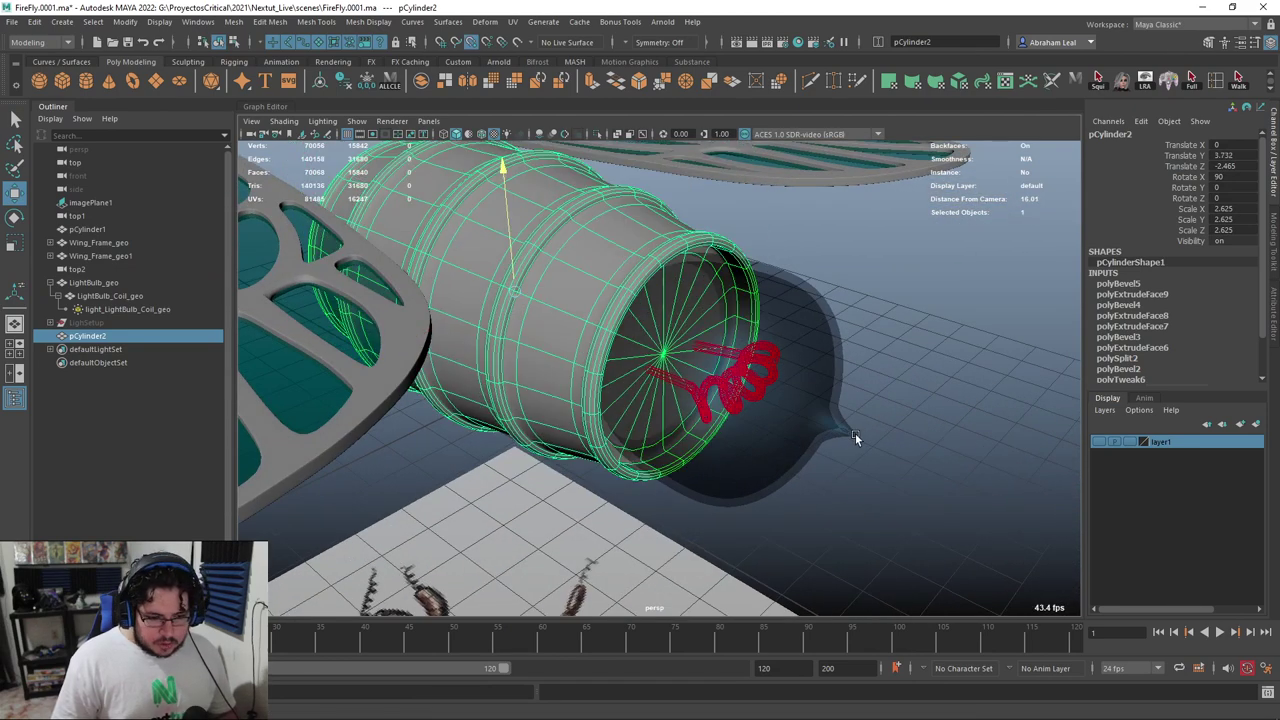
scroll(855, 433, up, 5)
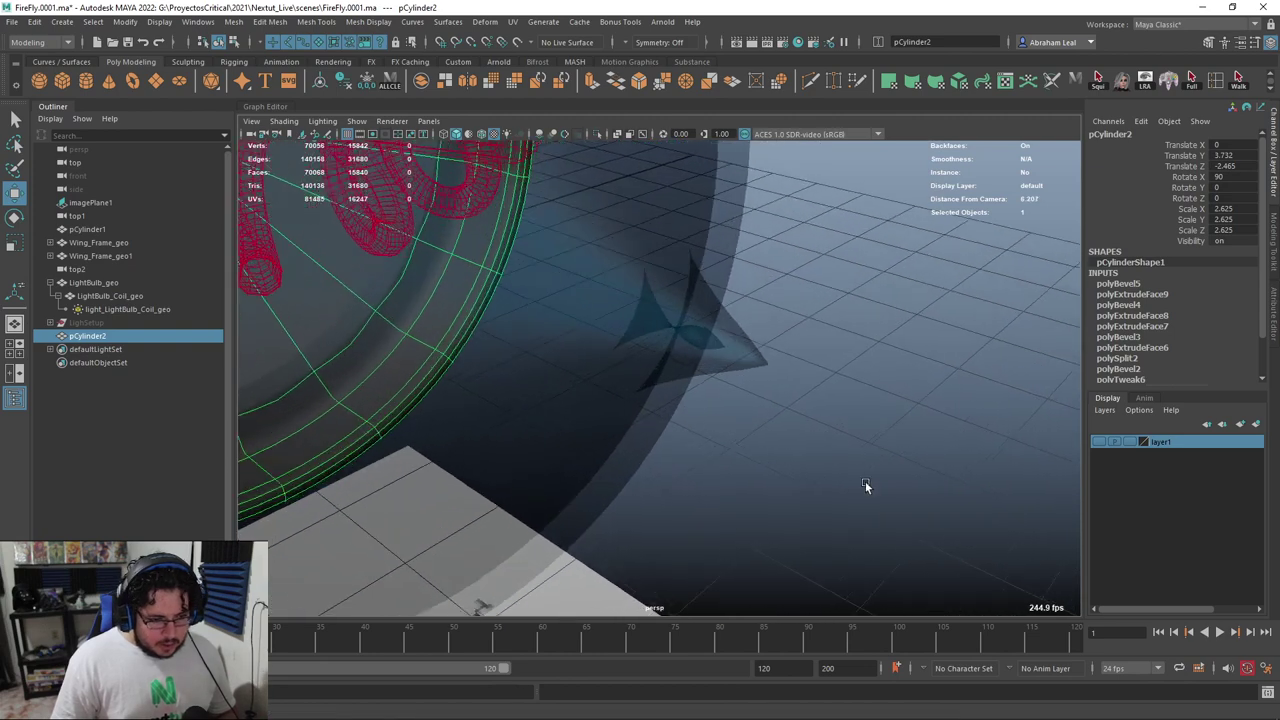
scroll(845, 381, up, 4)
scroll(735, 341, up, 3)
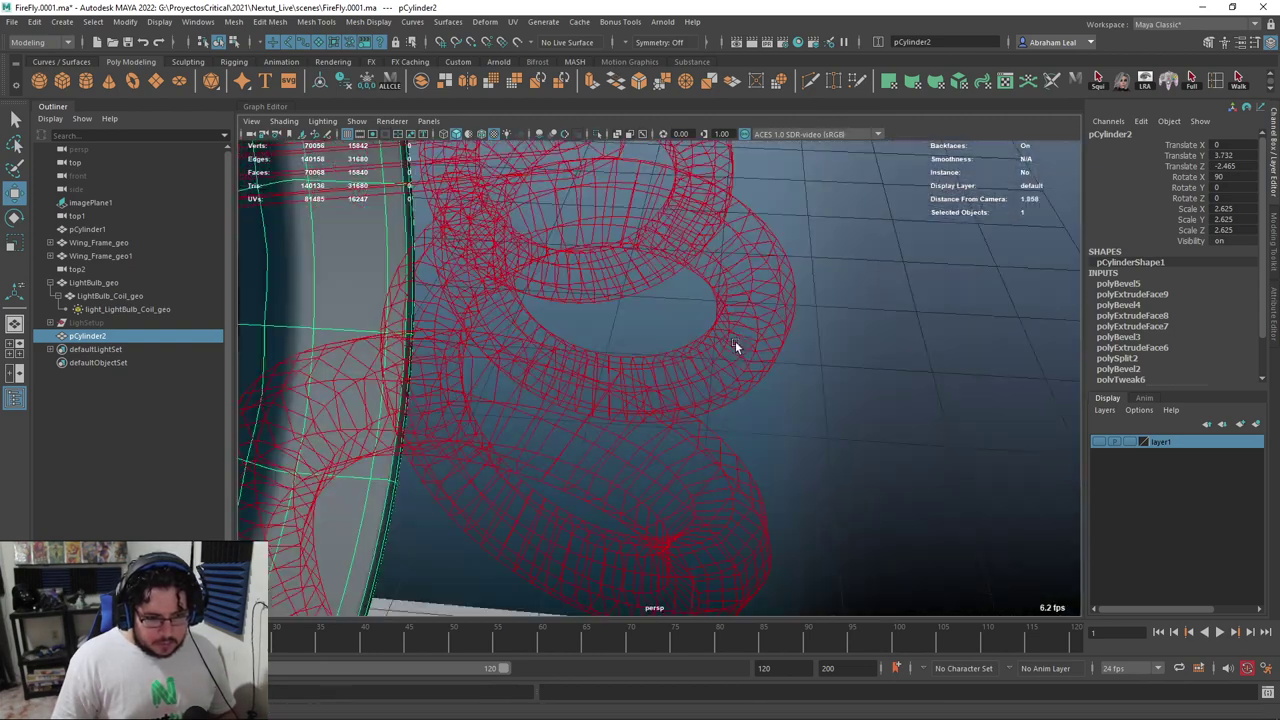
Delete a face in the crossing inner-wall geometry at the light bulb's tip
scroll(735, 341, up, 3)
alt+drag(575, 368, 763, 366)
click(797, 358)
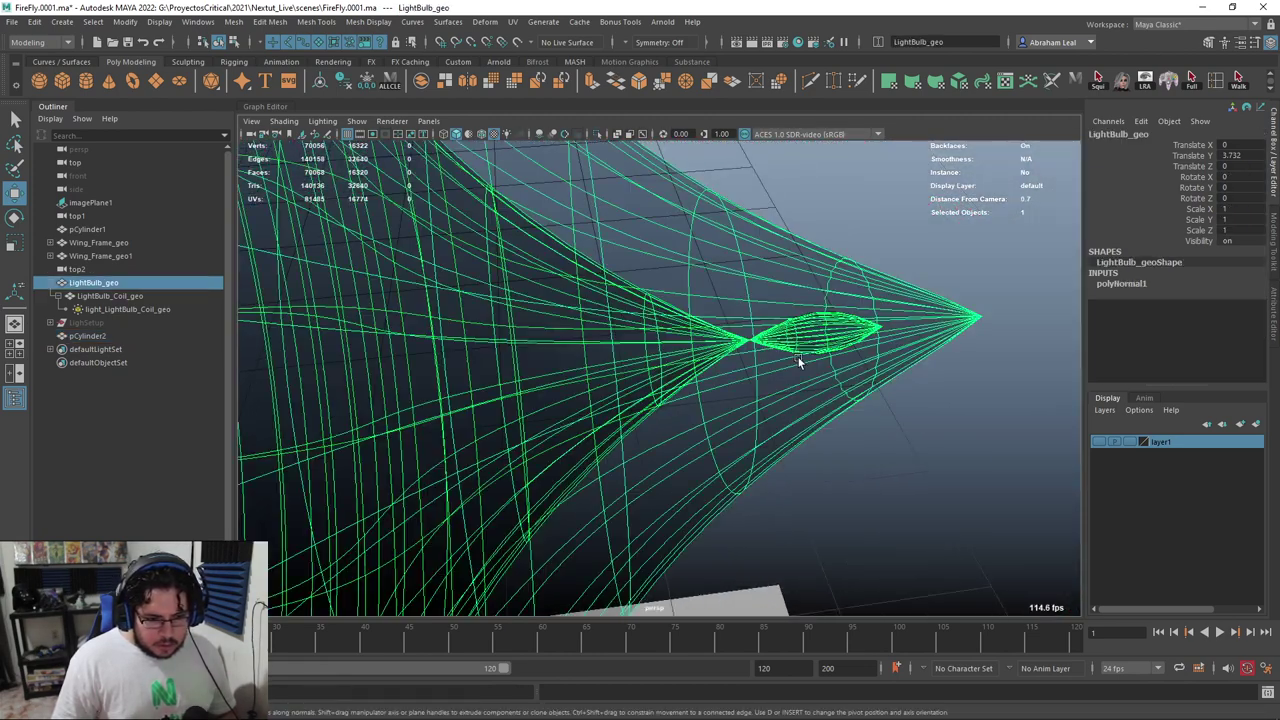
right_drag(840, 349, 838, 375)
alt+drag(837, 364, 954, 374)
click(884, 341)
double_click(883, 341)
key(ctrl+z)
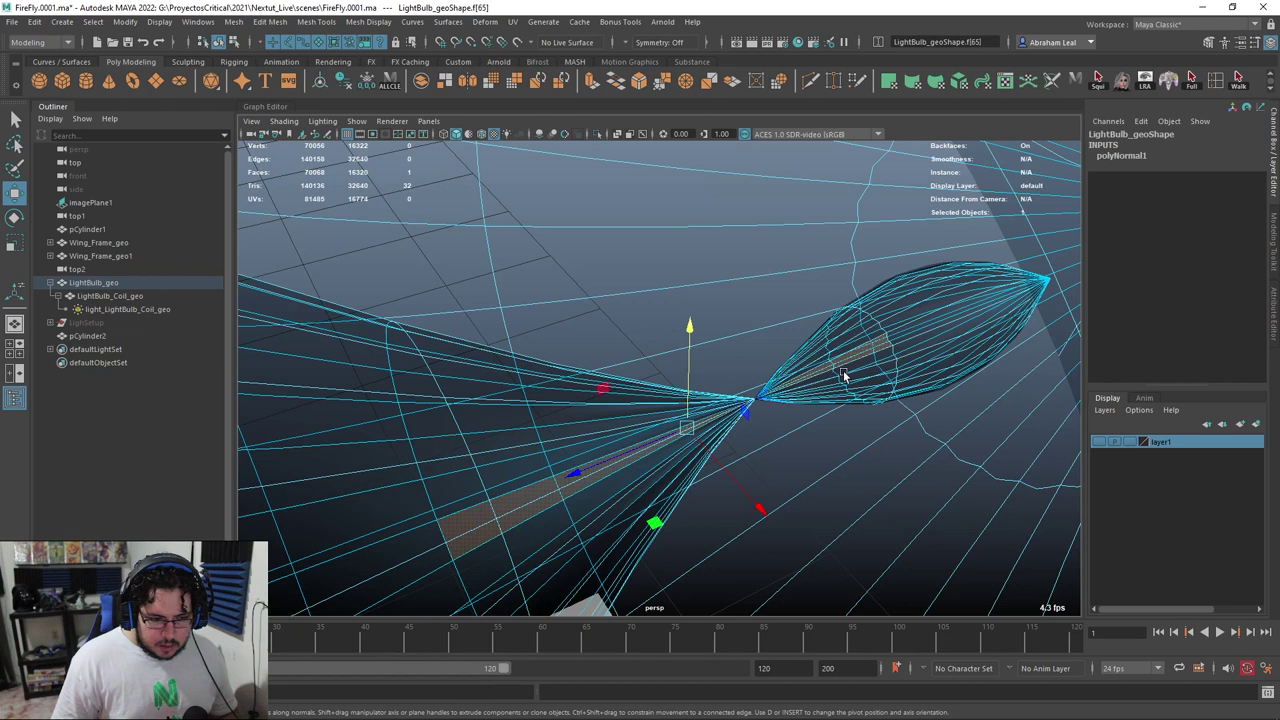
key(Delete)
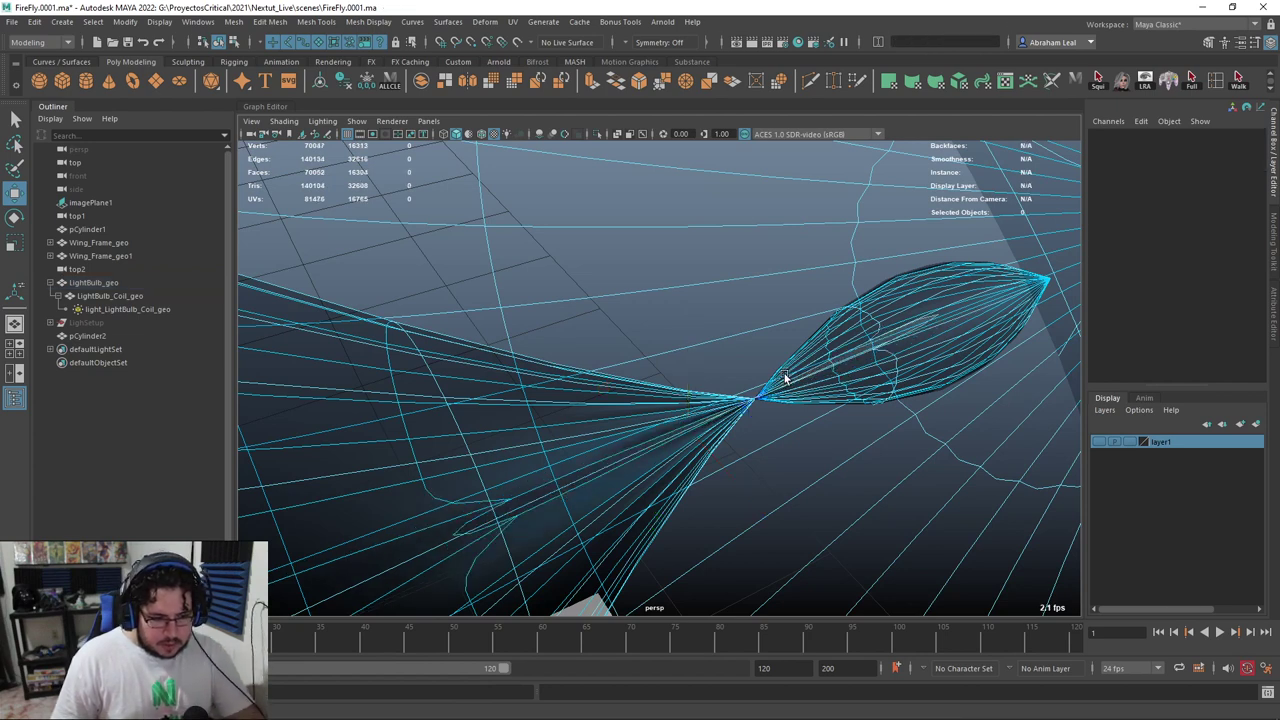
Delete the remaining ring of crossing faces and the detached inner cone at the light bulb's tip
click(813, 337)
shift+double_click(797, 442)
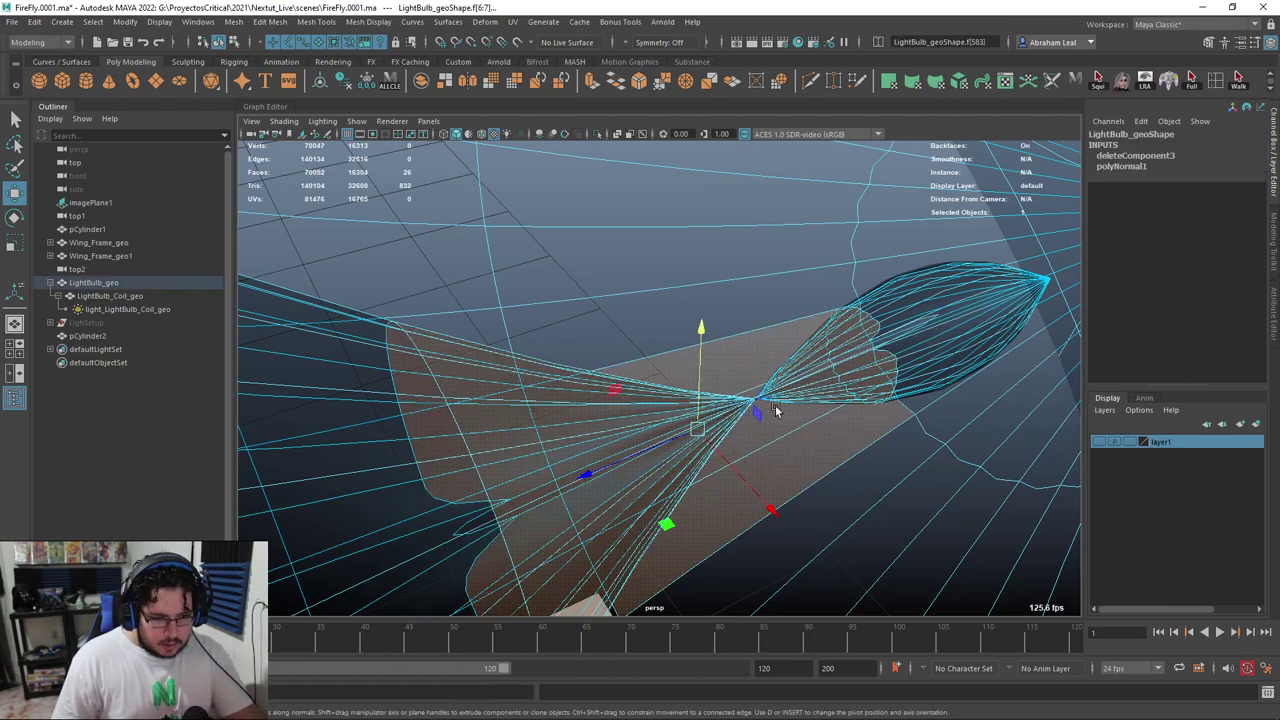
ctrl+click(754, 350)
ctrl+drag(777, 433, 781, 436)
key(ctrl+z)
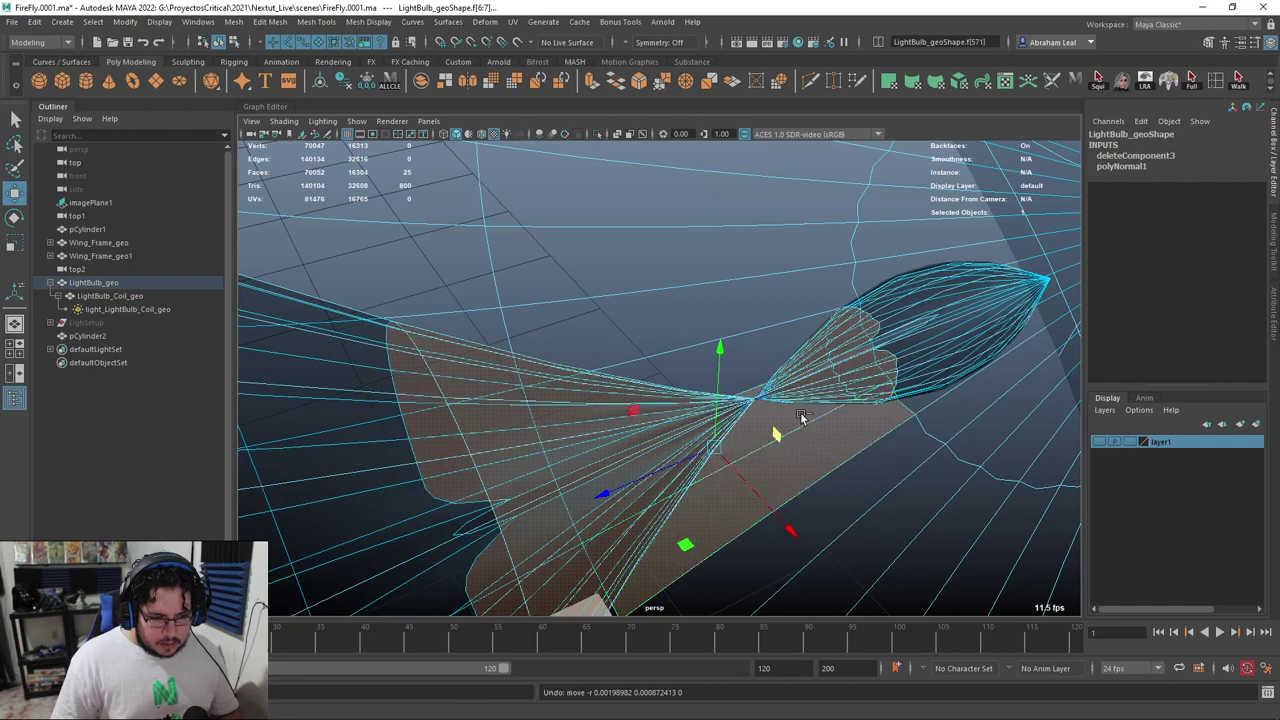
ctrl+click(800, 415)
key(Delete)
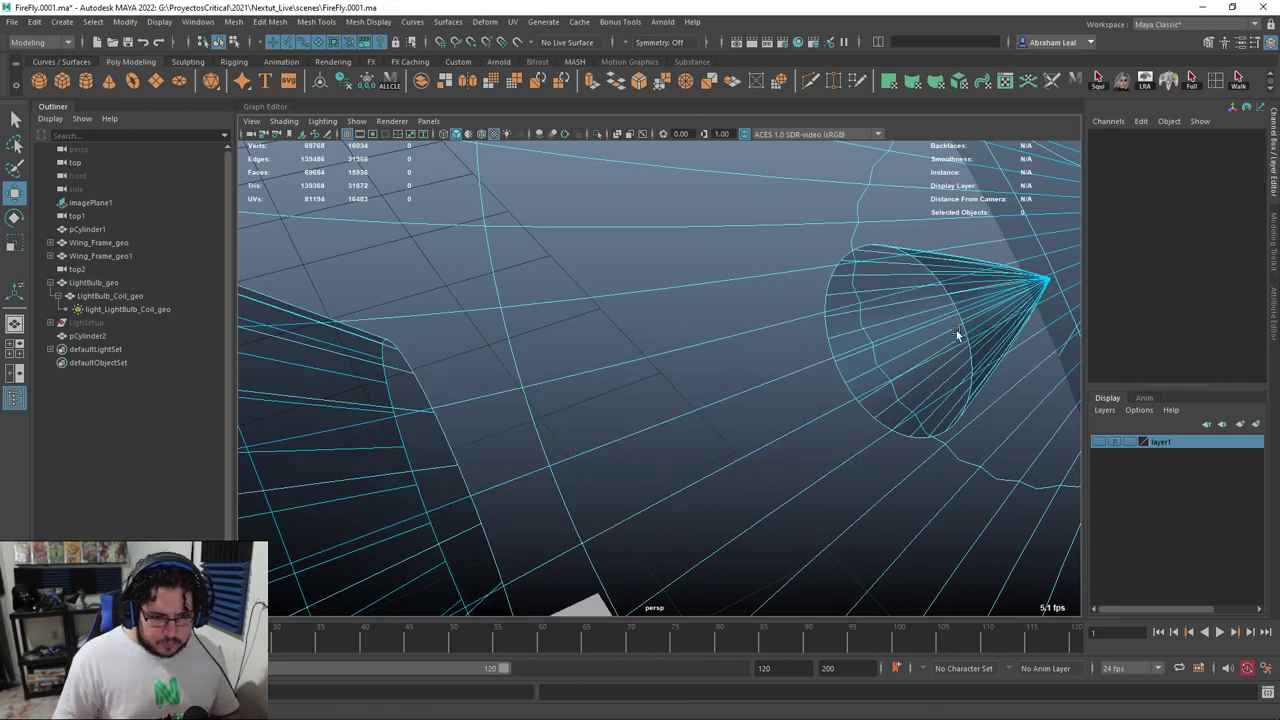
double_click(961, 313)
key(Delete)
Turn off the bulb's smooth preview, merge the inner wall's open border loop to its center, and return to object mode
alt+right_drag(920, 317, 772, 399)
alt+drag(772, 399, 785, 430)
alt+right_drag(785, 430, 889, 380)
alt+drag(889, 380, 836, 386)
right_drag(834, 300, 838, 264)
double_click(870, 298)
key(1)
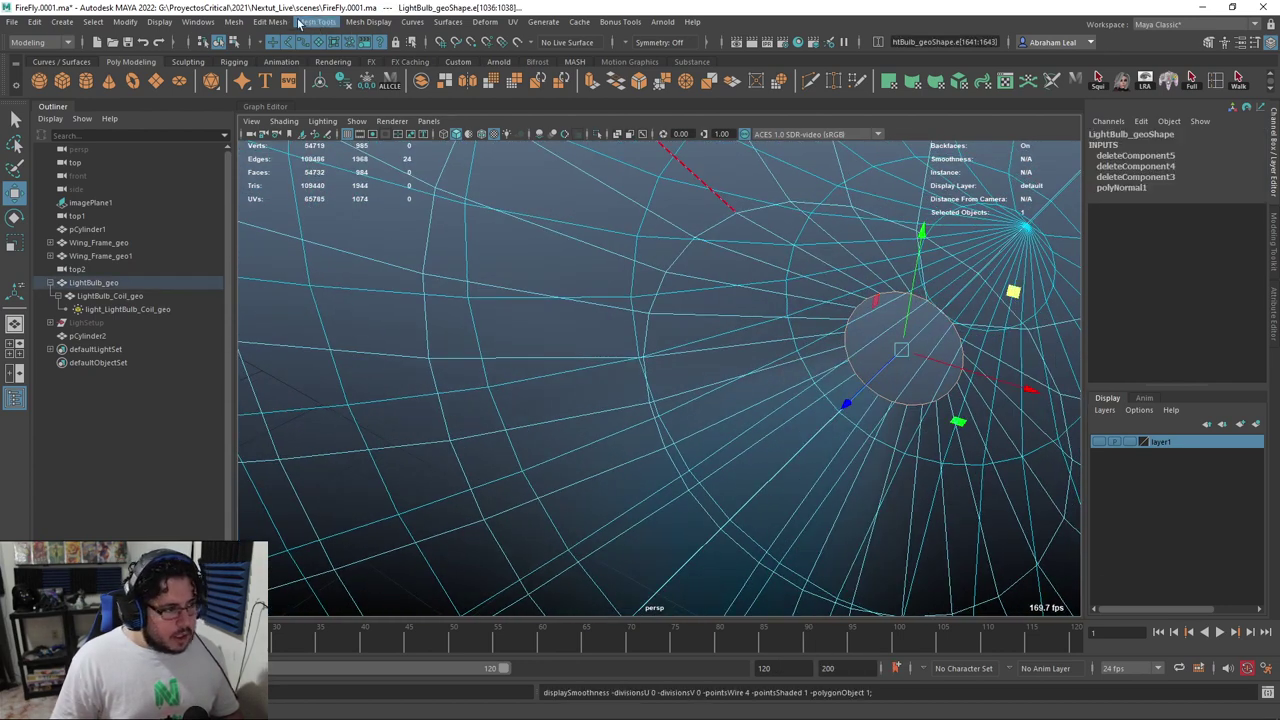
click(270, 22)
click(323, 177)
key(f)
alt+drag(773, 325, 345, 261)
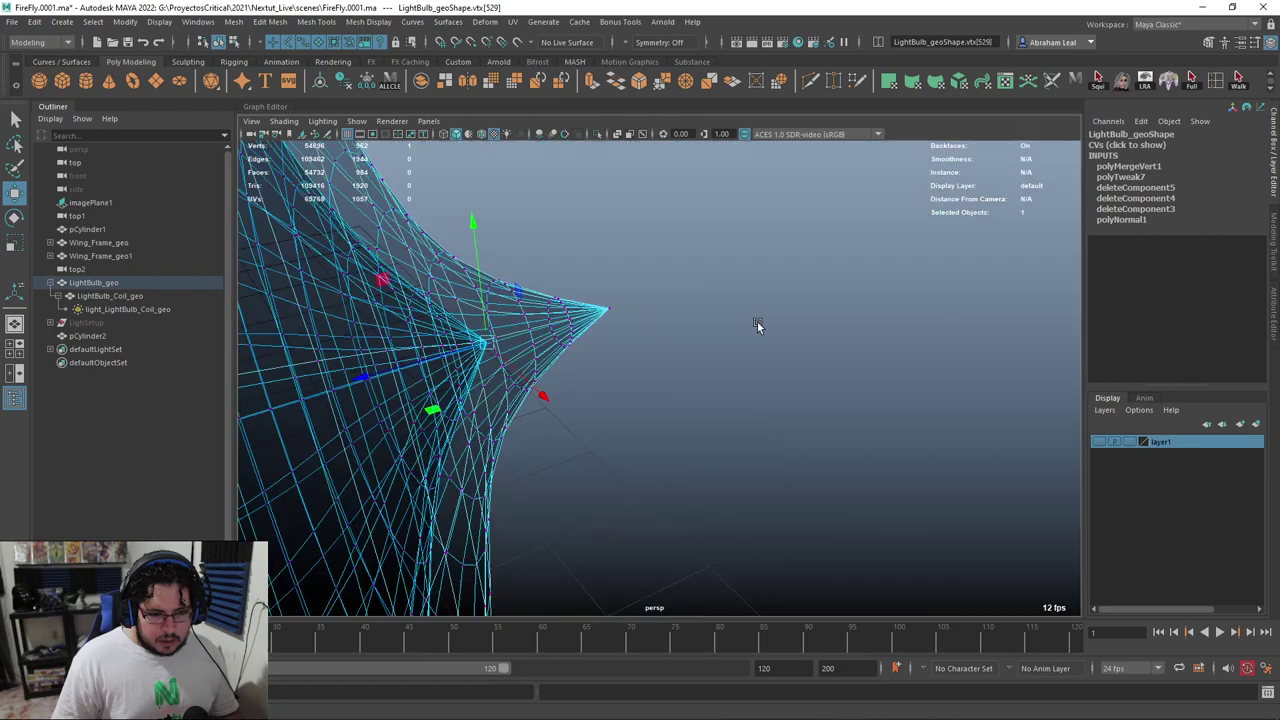
alt+middle_drag(345, 261, 498, 237)
click(602, 215)
alt+middle_drag(602, 215, 680, 255)
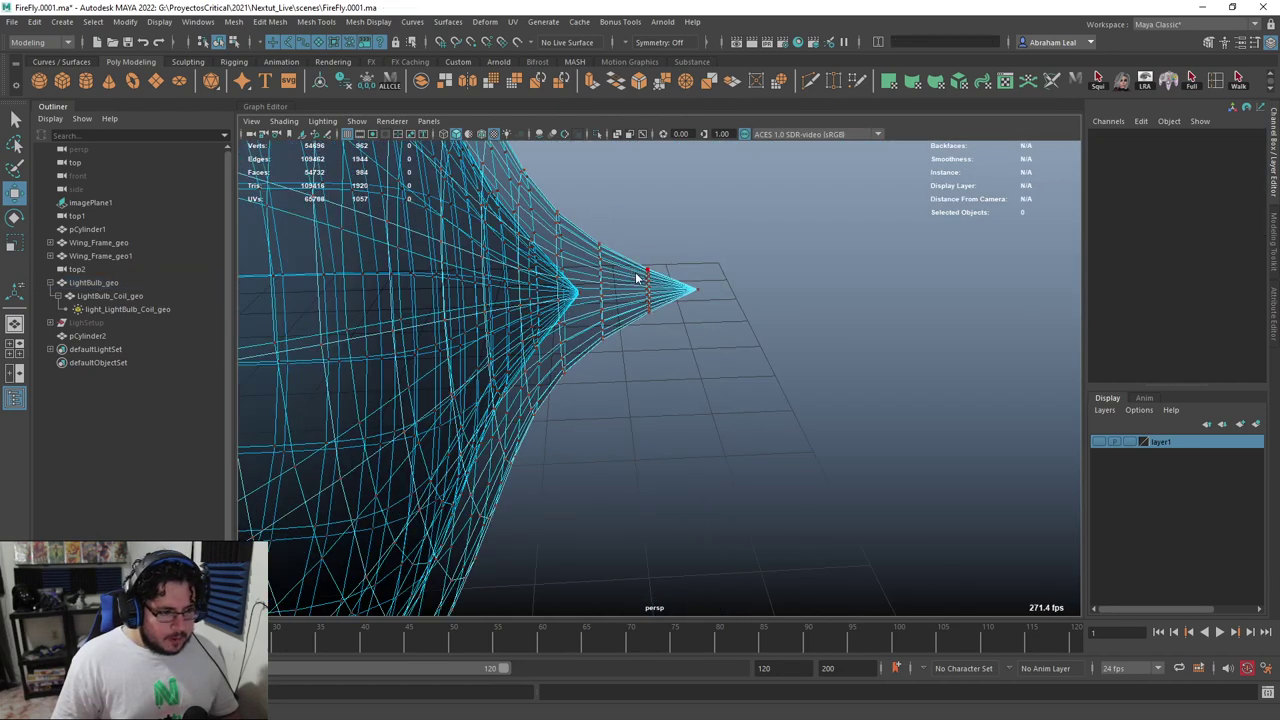
right_drag(637, 278, 702, 246)
click(706, 249)
Examine how the light bulb and coil sit in the body's recessed end from several angles
alt+middle_drag(706, 249, 812, 255)
alt+right_drag(812, 255, 405, 276)
alt+drag(405, 276, 478, 338)
alt+middle_drag(478, 338, 608, 421)
alt+right_drag(608, 421, 589, 347)
alt+drag(589, 347, 860, 371)
click(660, 396)
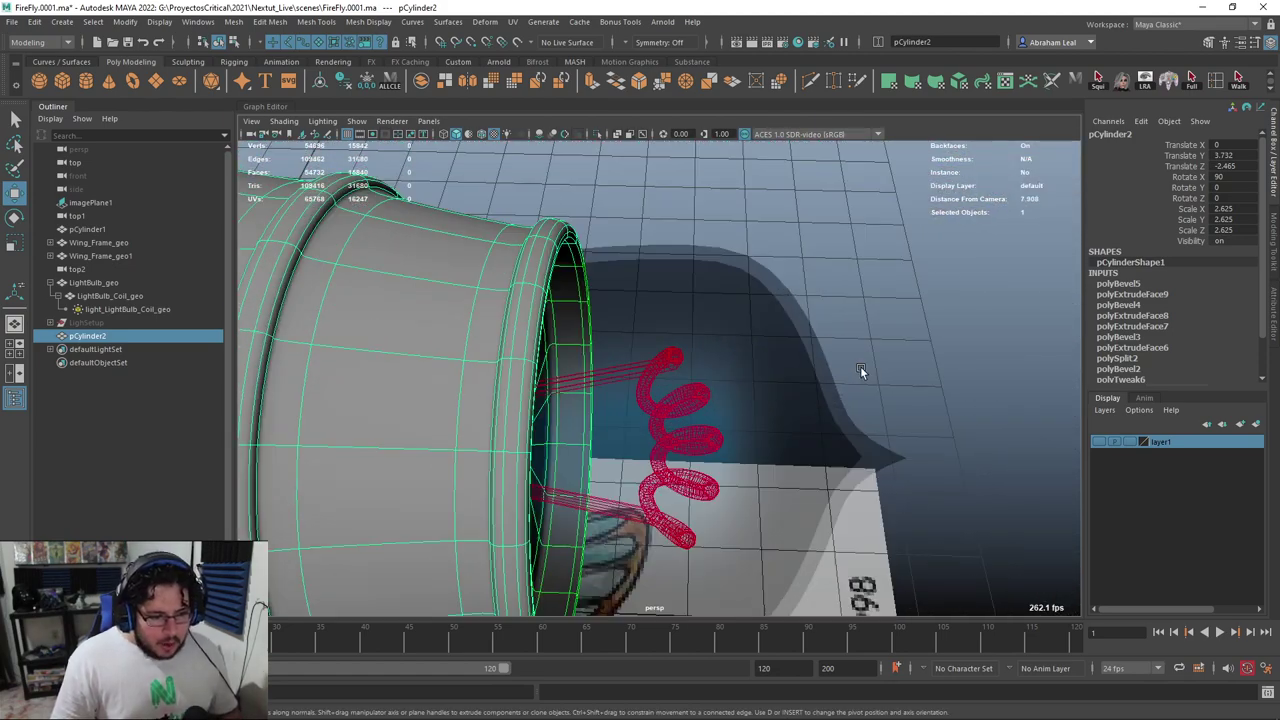
alt+drag(860, 370, 735, 284)
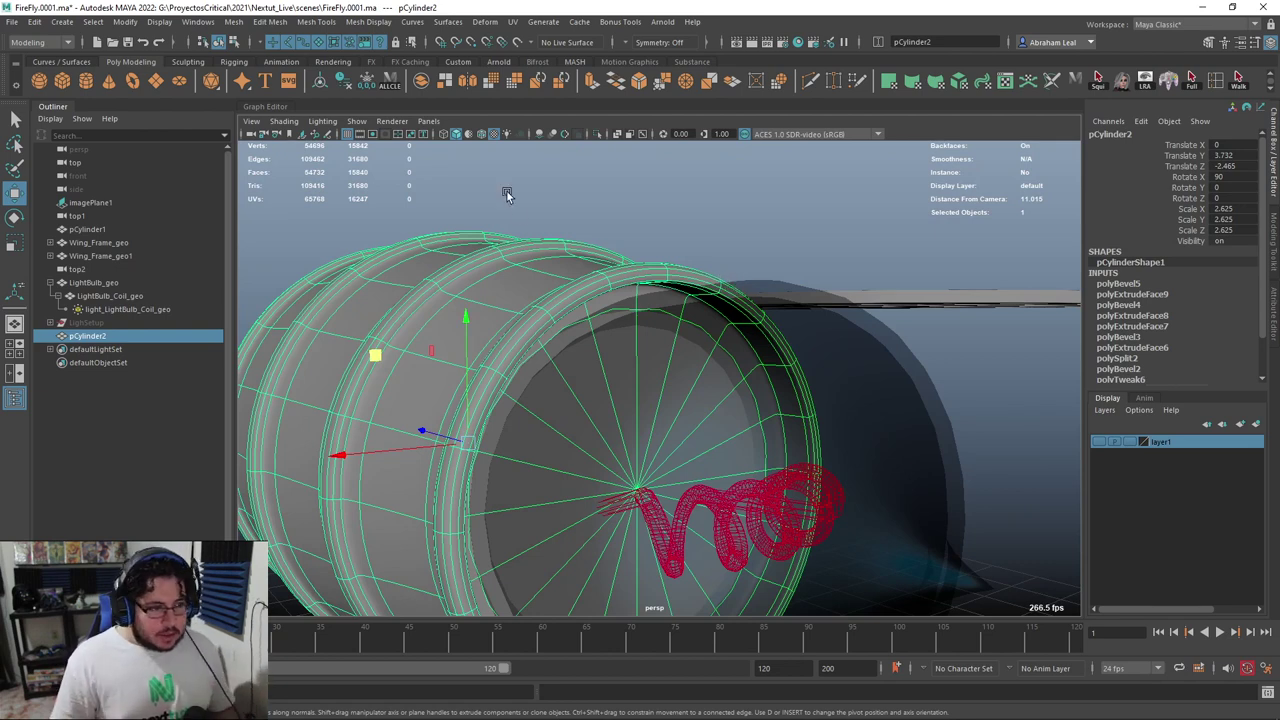
alt+middle_drag(662, 312, 686, 229)
alt+right_drag(686, 229, 629, 331)
alt+drag(629, 331, 856, 355)
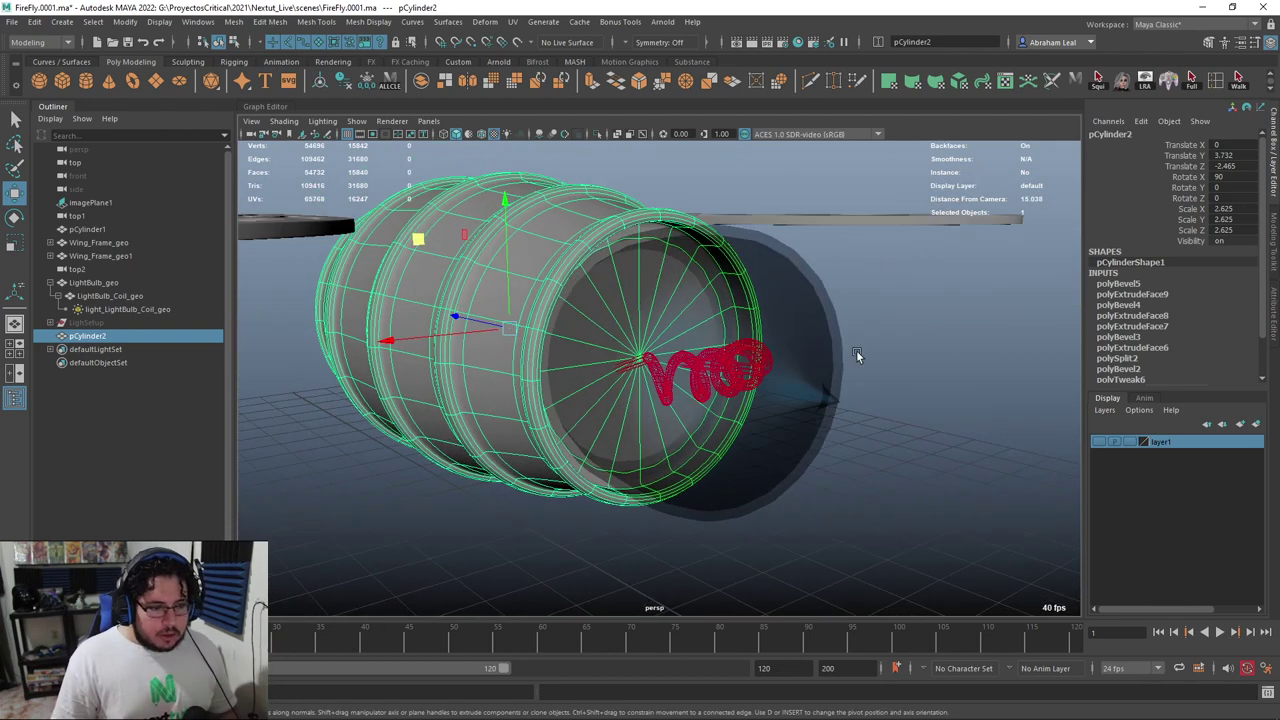
click(856, 355)
alt+drag(808, 298, 619, 281)
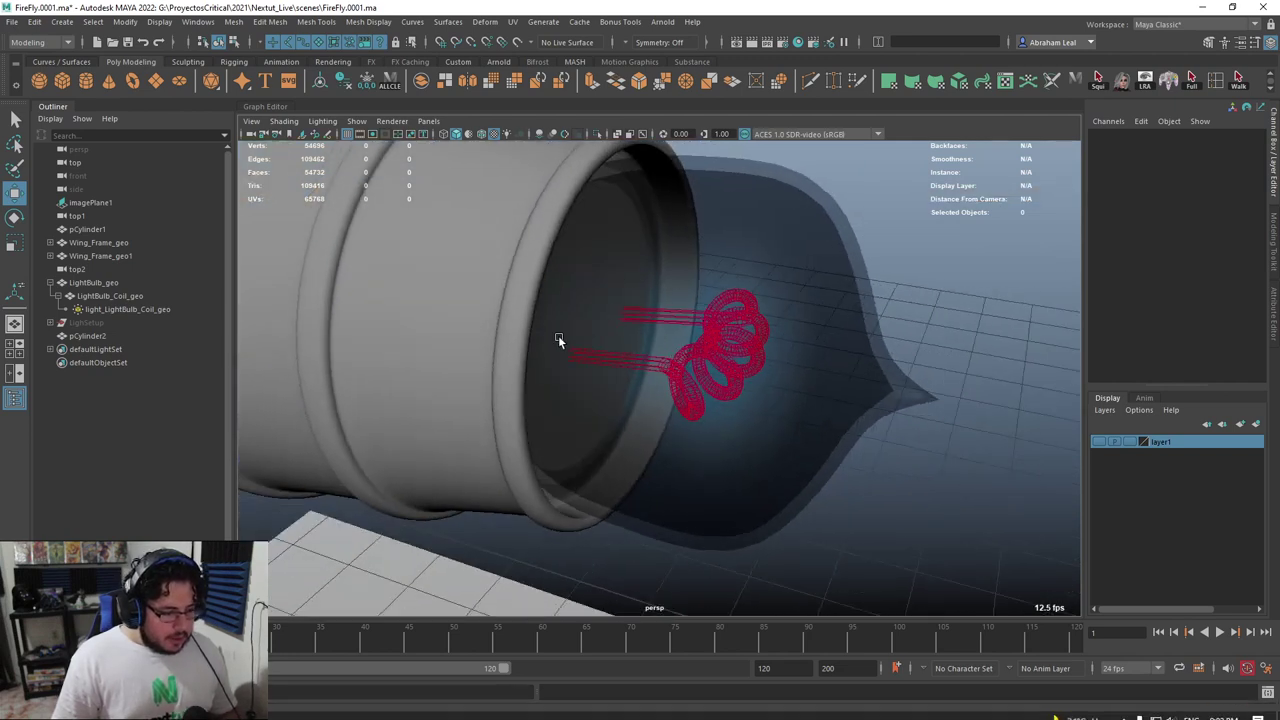
Create a new cylinder, rotate it 90 degrees in X, and snap it to the bulb's height at Translate Y 3.732
scroll(494, 330, down, 8)
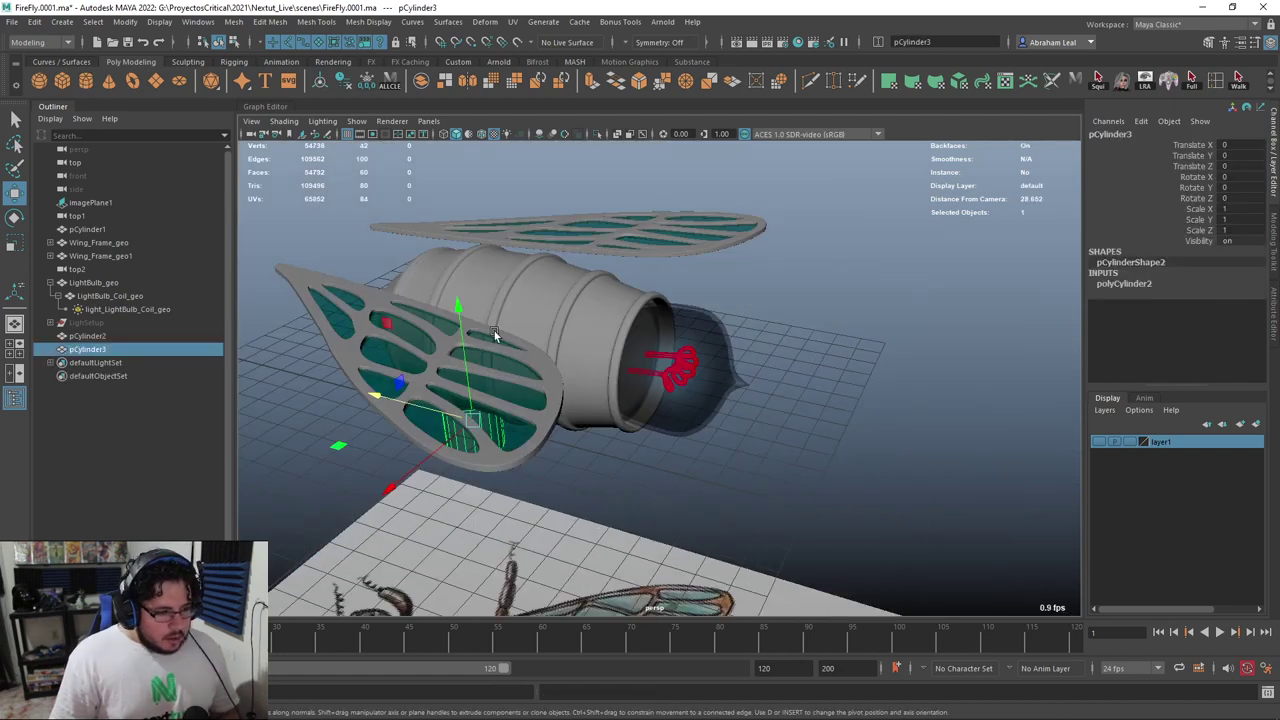
key(e)
drag(481, 270, 615, 400)
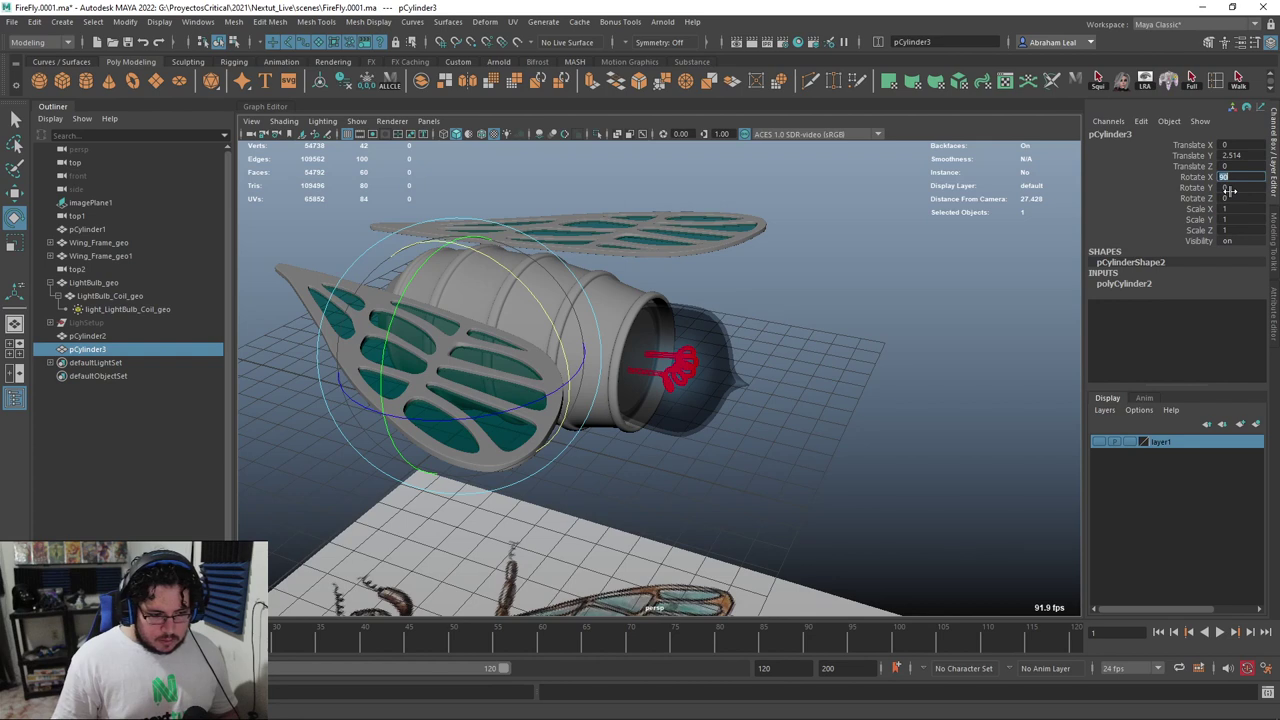
key(w)
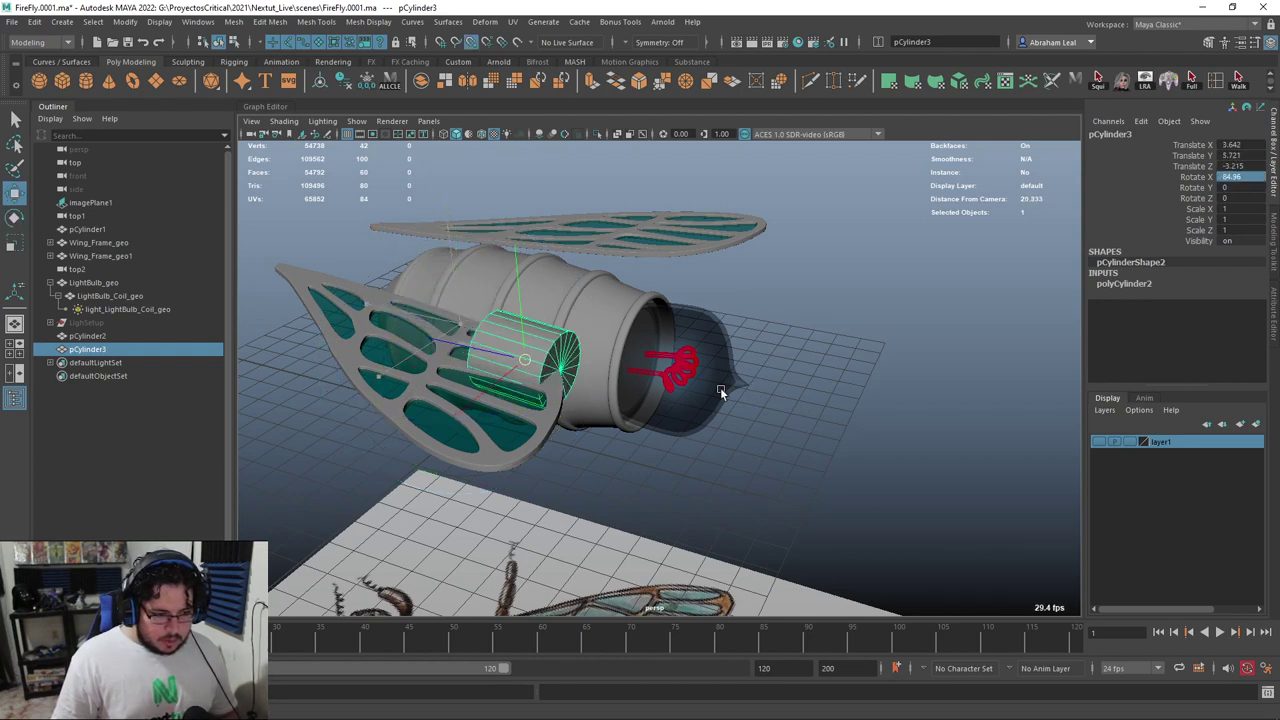
middle_drag(668, 385, 755, 380)
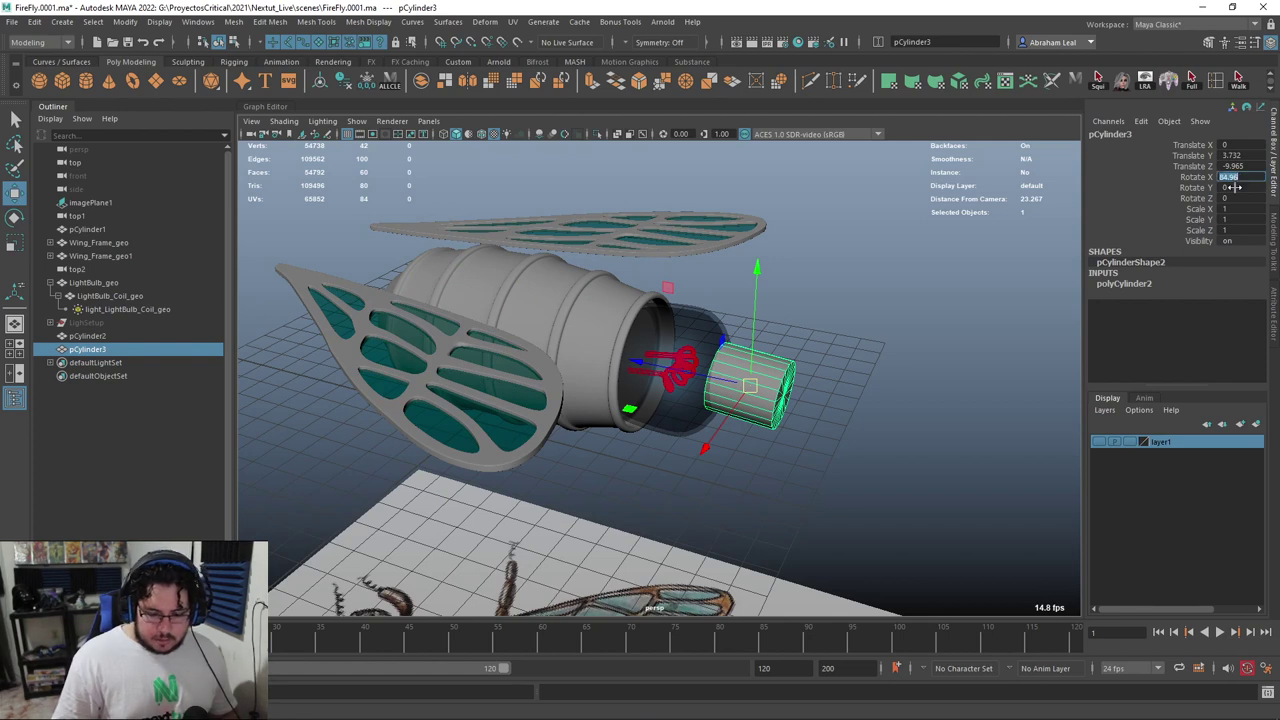
scroll(930, 333, up, 3)
alt+drag(930, 333, 896, 362)
Move the new cylinder into the body's bulb-end recess at Translate Z -6.054 and flatten it to Scale Y 0.45
drag(752, 380, 557, 343)
alt+drag(557, 343, 430, 400)
scroll(740, 365, up, 4)
alt+middle_drag(760, 366, 697, 409)
alt+drag(697, 409, 852, 402)
click(813, 414)
alt+middle_drag(852, 402, 738, 296)
alt+right_drag(738, 296, 886, 281)
click(854, 243)
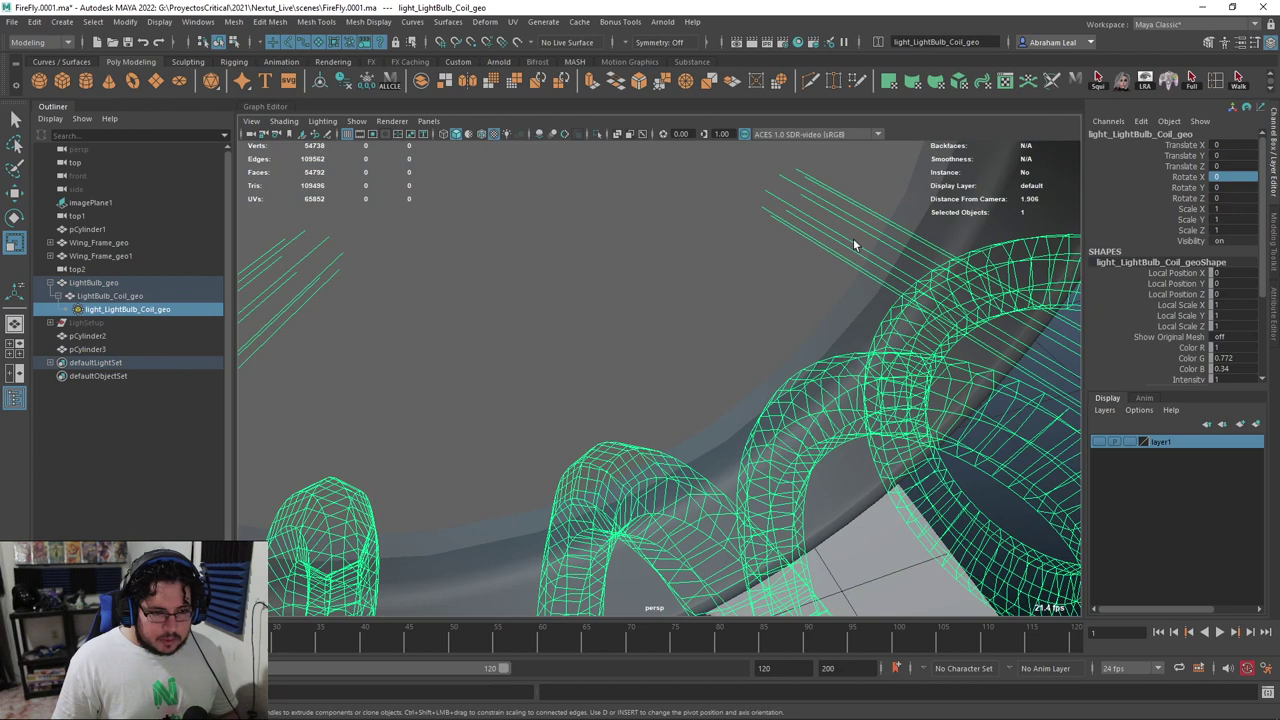
right_click(855, 220)
right_click(828, 212)
right_click(829, 205)
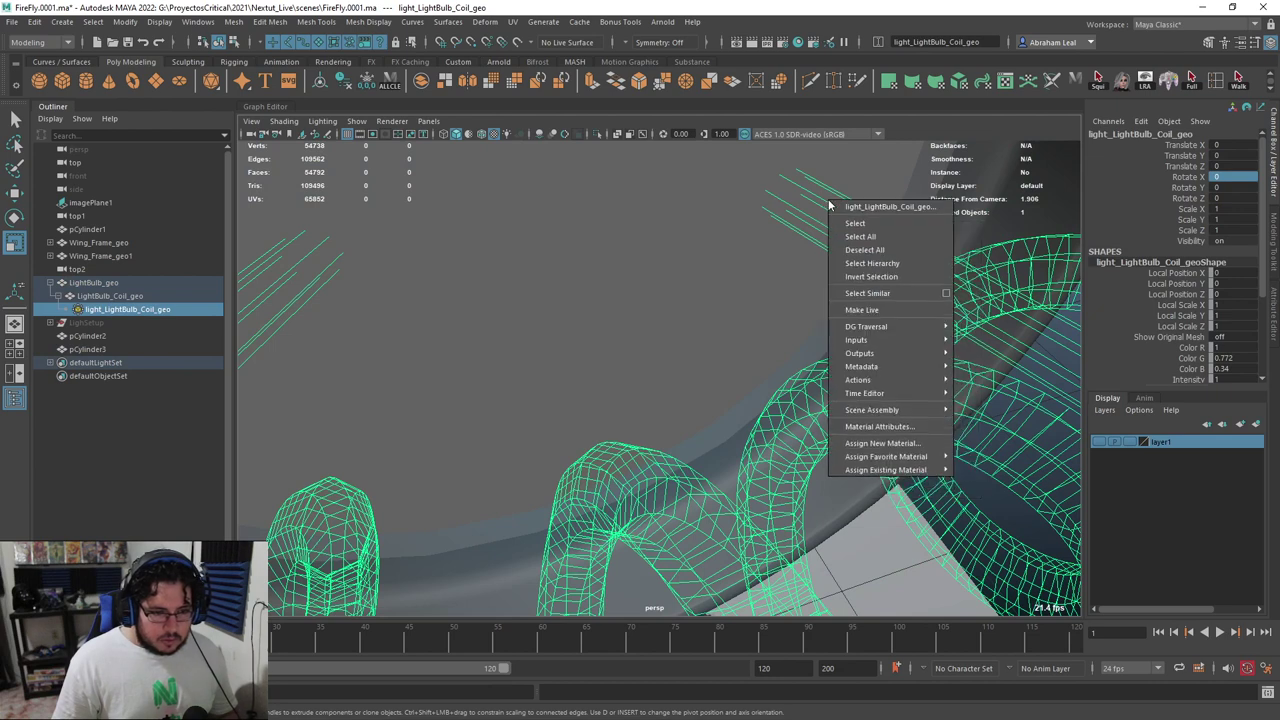
click(703, 236)
click(92, 295)
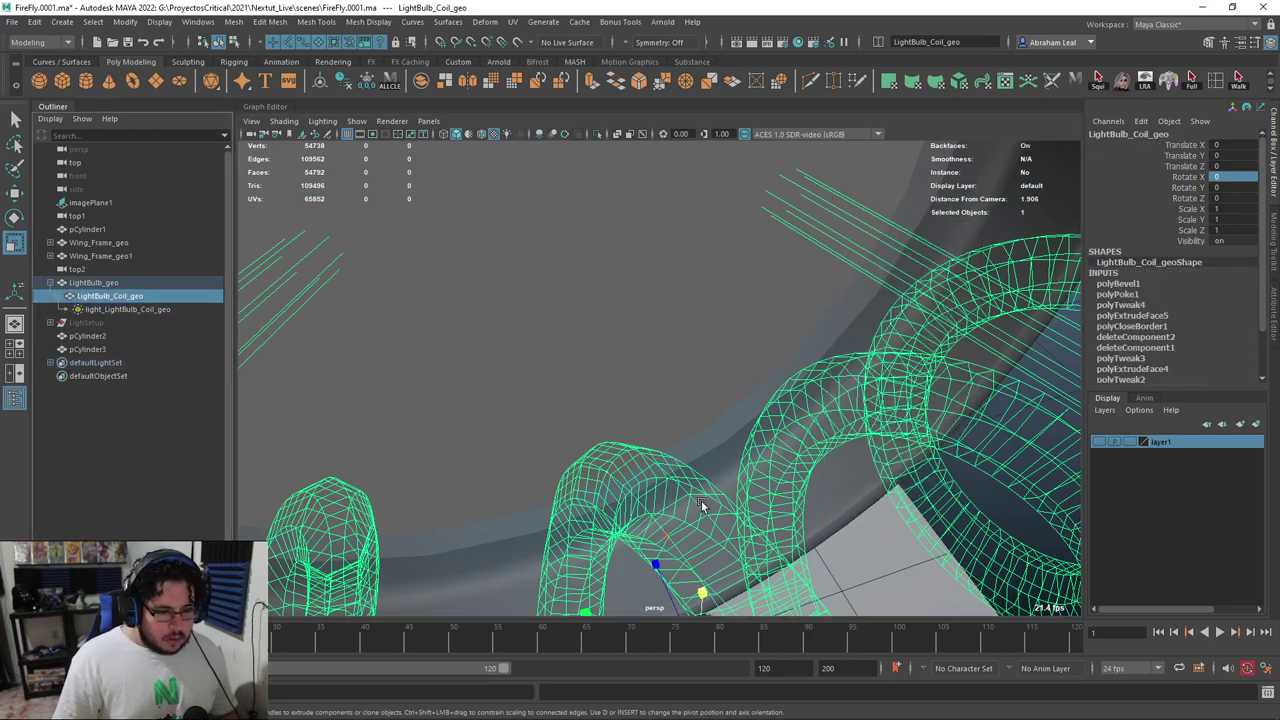
right_drag(680, 346, 626, 343)
key(ctrl+z)
alt+drag(672, 434, 765, 334)
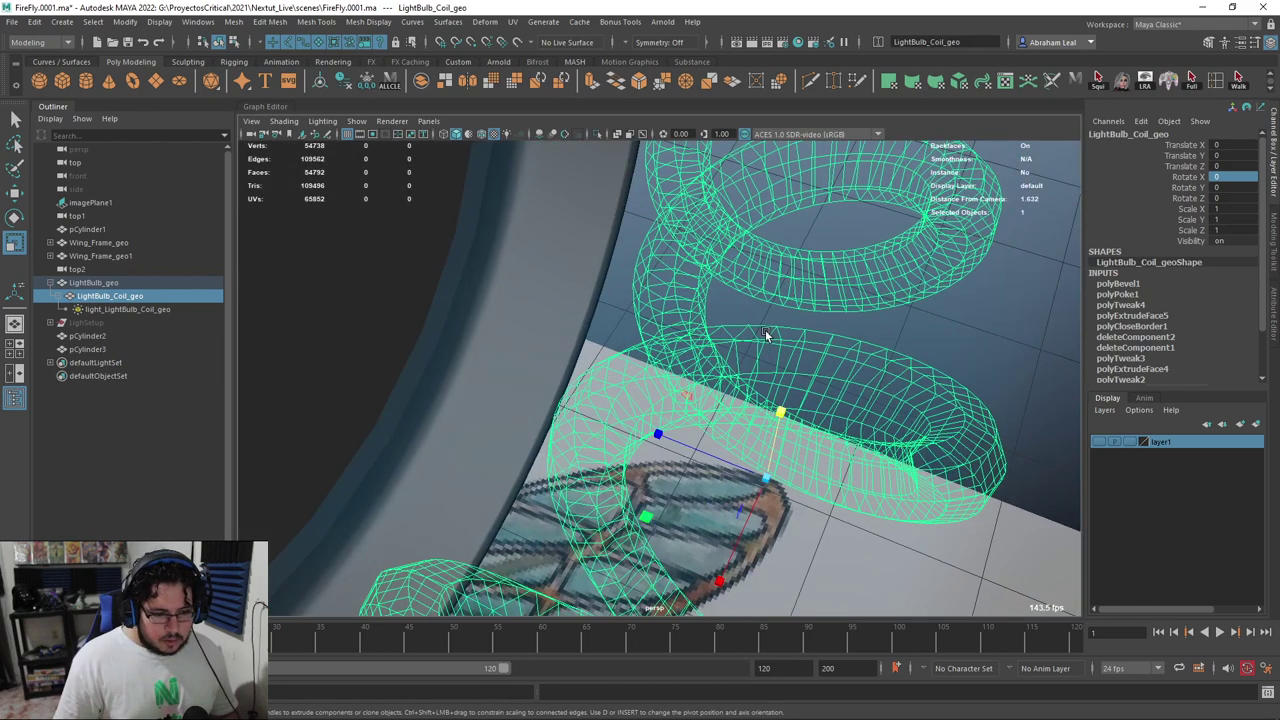
right_click(771, 345)
click(725, 365)
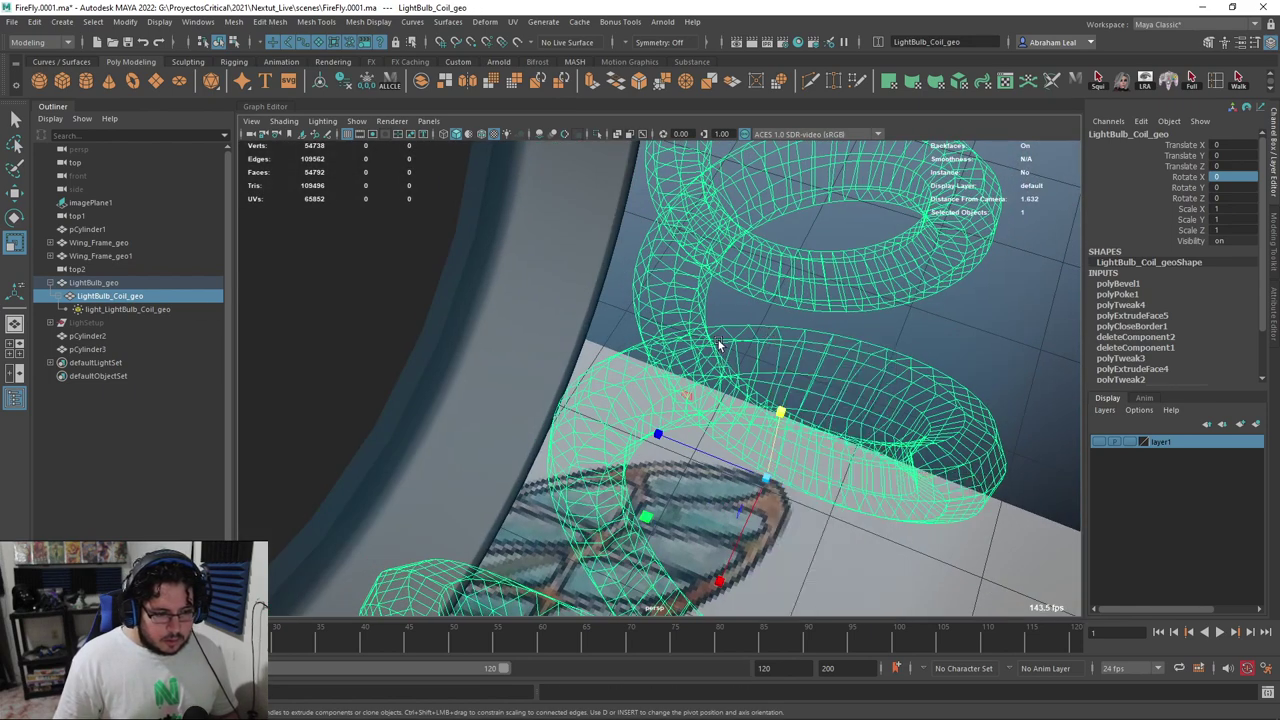
Delete the mesh light attached to the light bulb's coil
click(153, 313)
key(Delete)
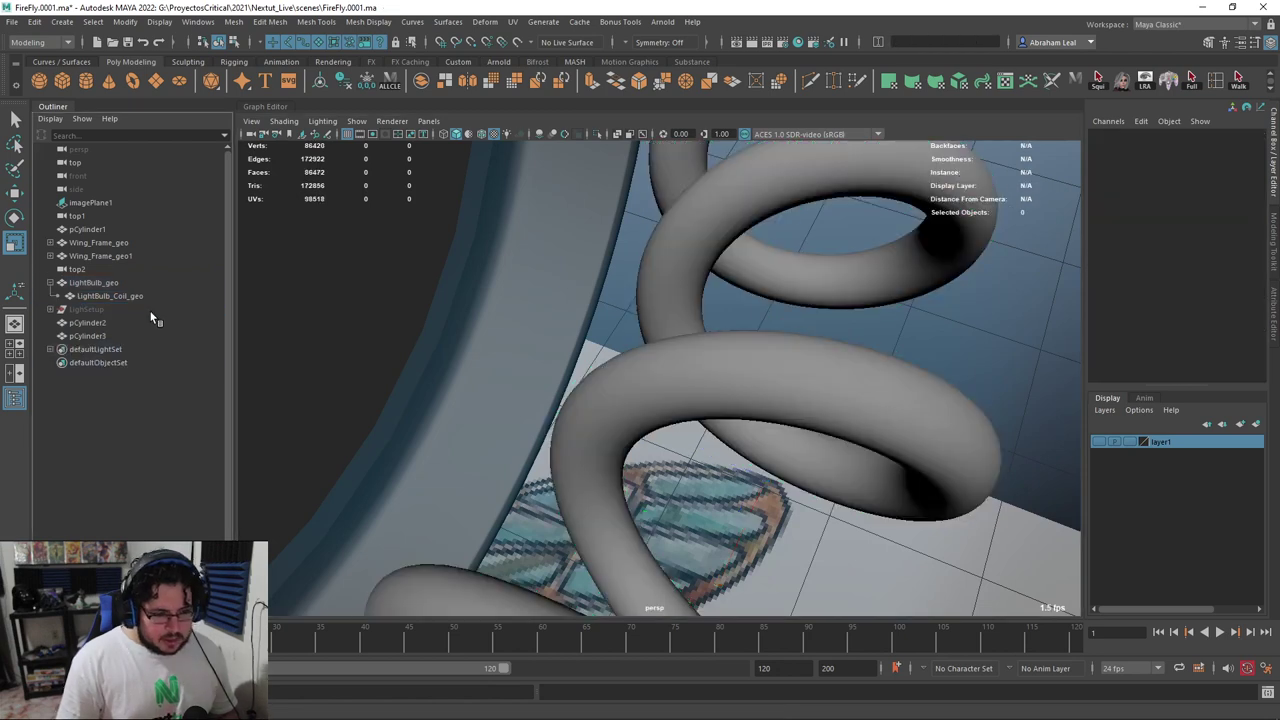
scroll(680, 276, down, 3)
mouse_move(680, 276)
alt+mouse_down()
mouse_move(668, 241)
mouse_move(714, 157)
alt+mouse_up()
Isolate the coil, select the vertices at its wire ends, and return to the full scene in object mode
click(670, 238)
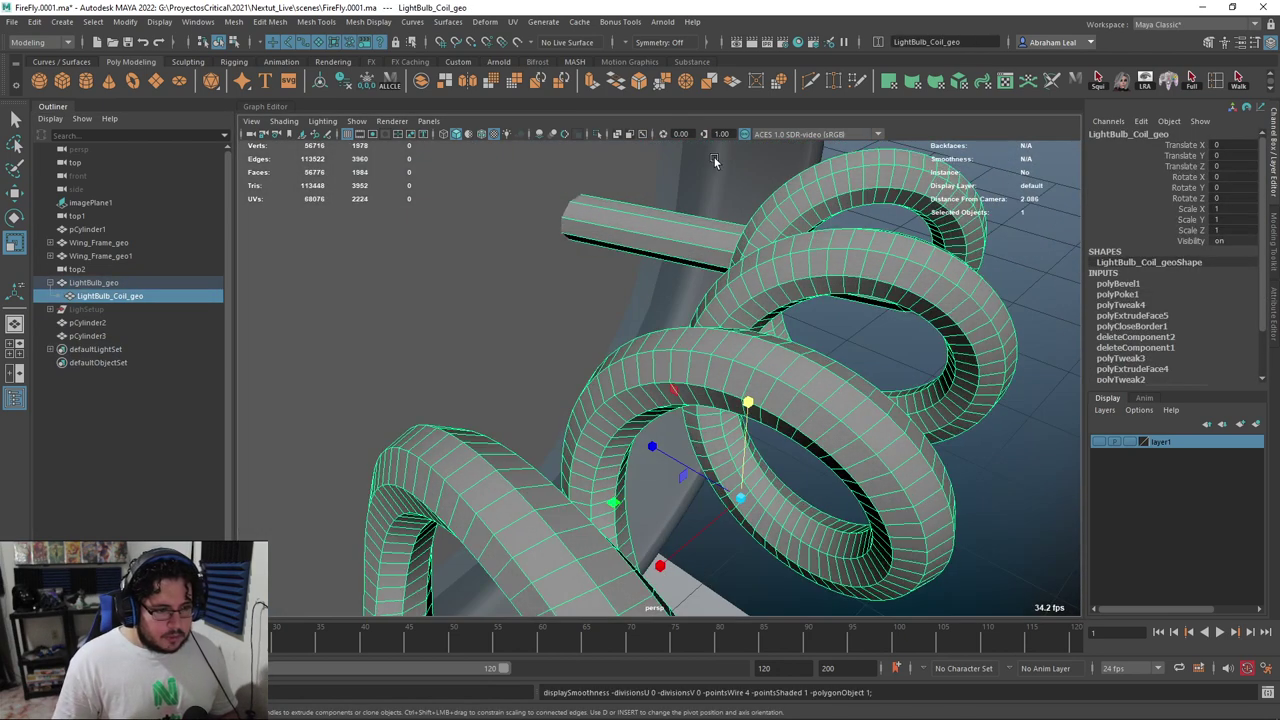
click(597, 134)
alt+drag(634, 205, 700, 226)
right_drag(520, 209, 474, 209)
drag(510, 158, 386, 281)
key(4)
click(598, 135)
key(5)
mouse_move(642, 212)
alt+mouse_down()
mouse_move(700, 277)
mouse_move(822, 283)
mouse_move(808, 322)
mouse_move(743, 225)
mouse_move(706, 355)
mouse_move(631, 271)
mouse_move(674, 265)
mouse_move(692, 287)
mouse_move(591, 220)
mouse_move(599, 256)
alt+mouse_up()
key(w)
key(F8)
click(699, 263)
Frame and isolate the flattened cylinder inside the body's recess
click(87, 335)
key(f)
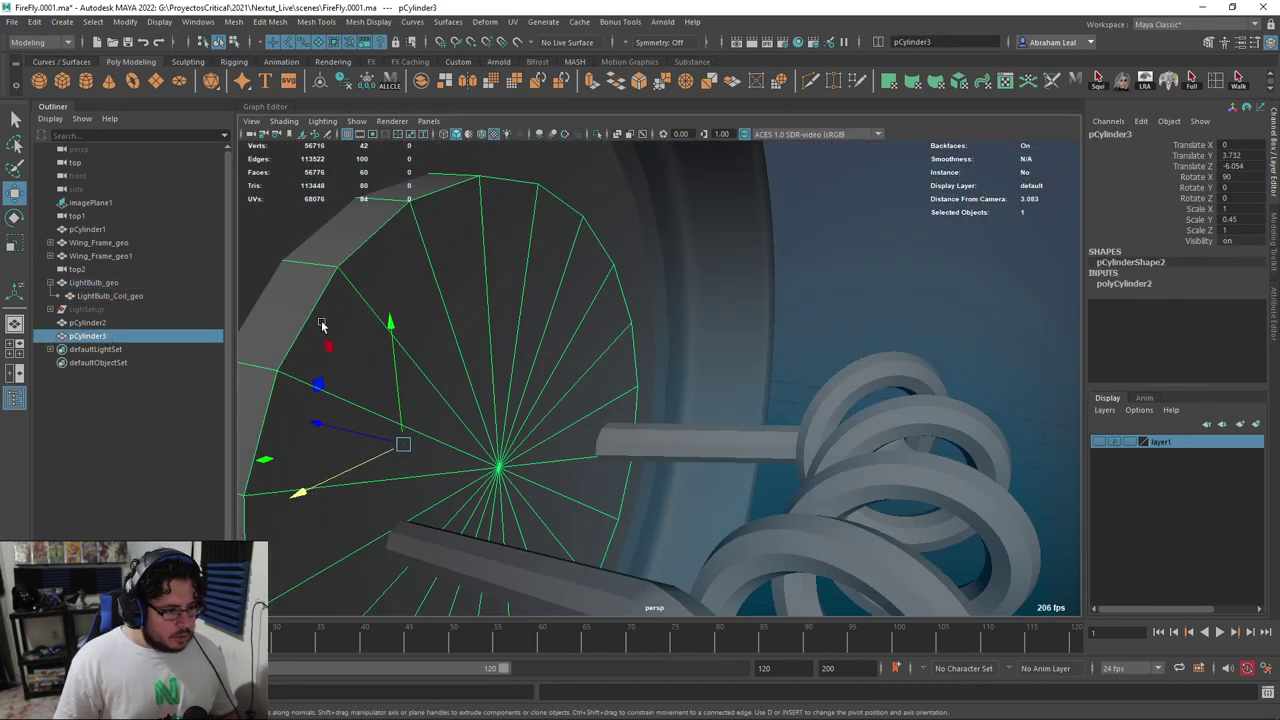
click(597, 133)
mouse_move(601, 219)
alt+mouse_down()
mouse_move(630, 225)
mouse_move(605, 237)
alt+mouse_up()
right_drag(605, 237, 568, 231)
double_click(562, 238)
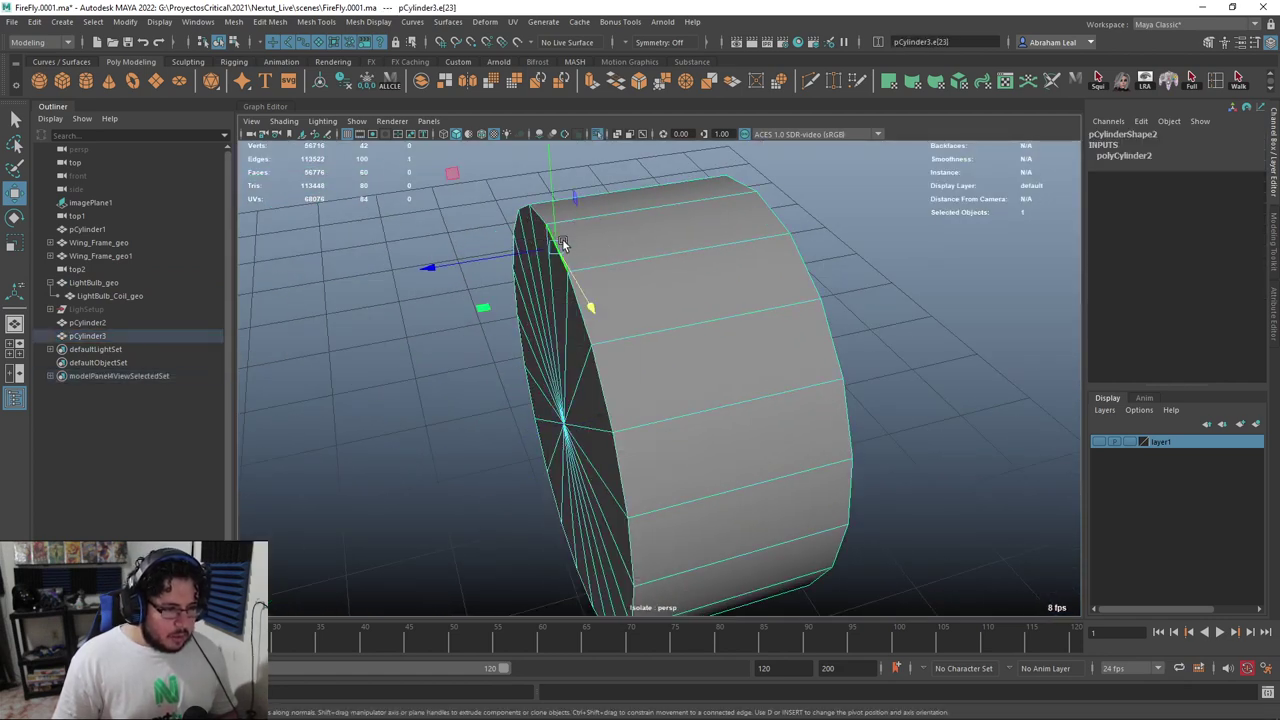
drag(435, 450, 640, 417)
key(ctrl+z)
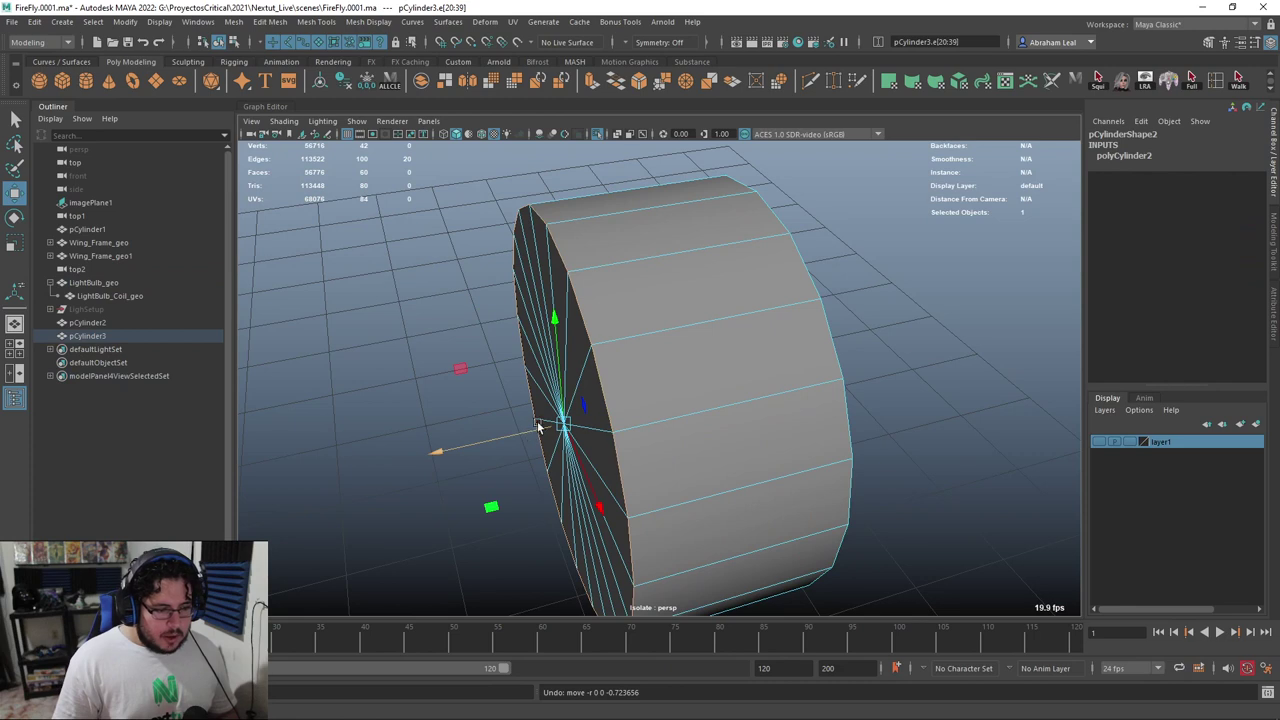
Thin the disc by moving all vertices of its body-side cap toward the bulb-side cap
alt+drag(565, 385, 563, 226)
scroll(563, 226, down, 3)
right_drag(600, 222, 543, 212)
scroll(543, 211, down, 2)
drag(623, 188, 501, 612)
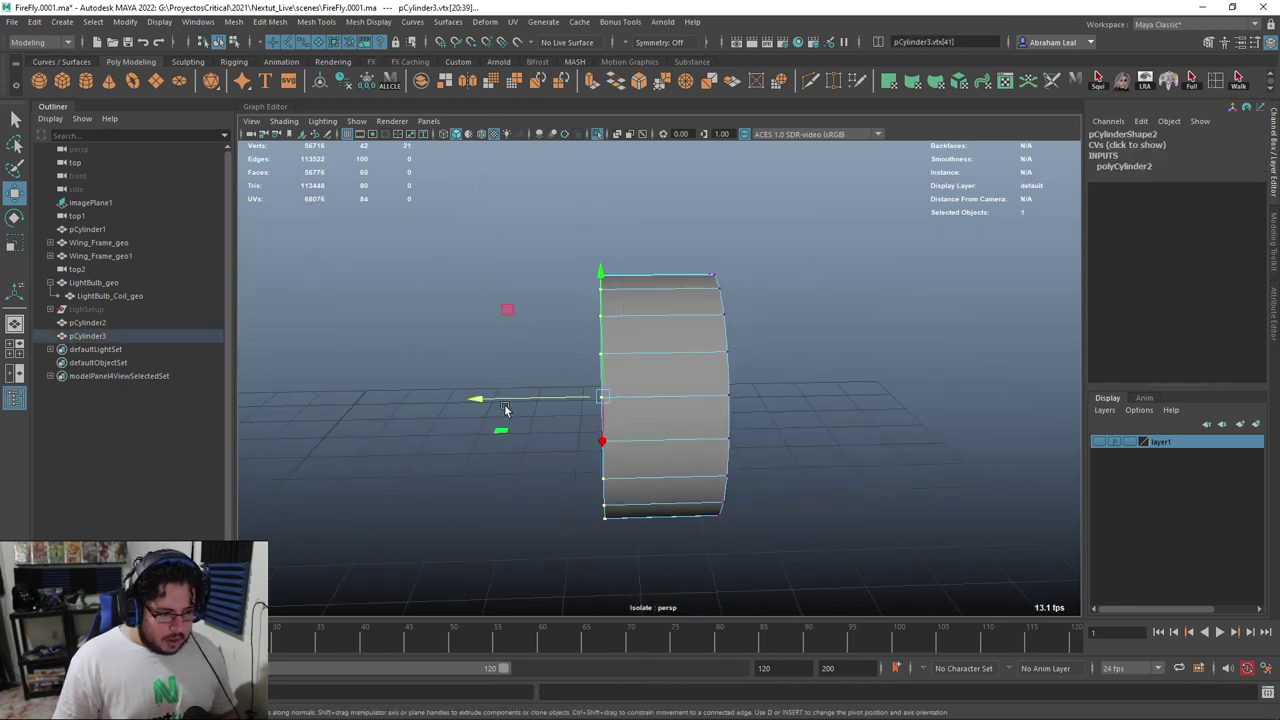
drag(507, 403, 561, 403)
Bevel the outer edge loop of the disc's bulb-side cap with a reduced fraction
alt+drag(768, 341, 758, 309)
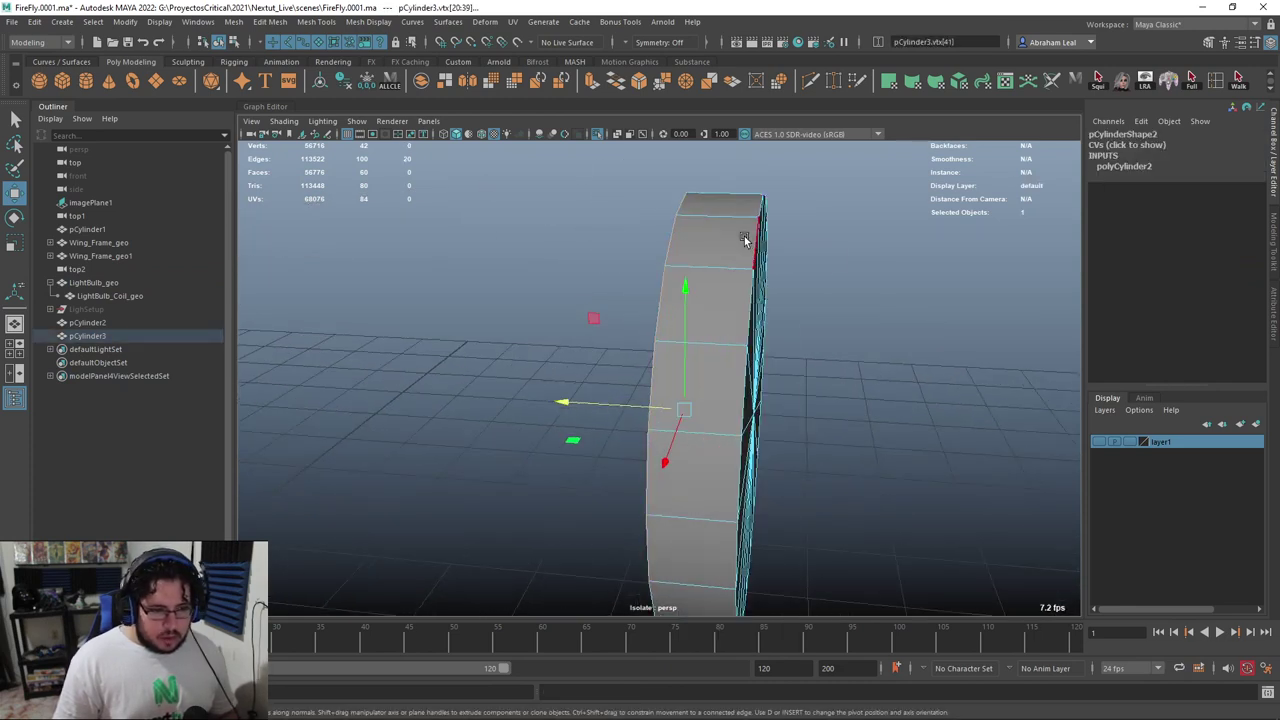
alt+drag(754, 242, 667, 252)
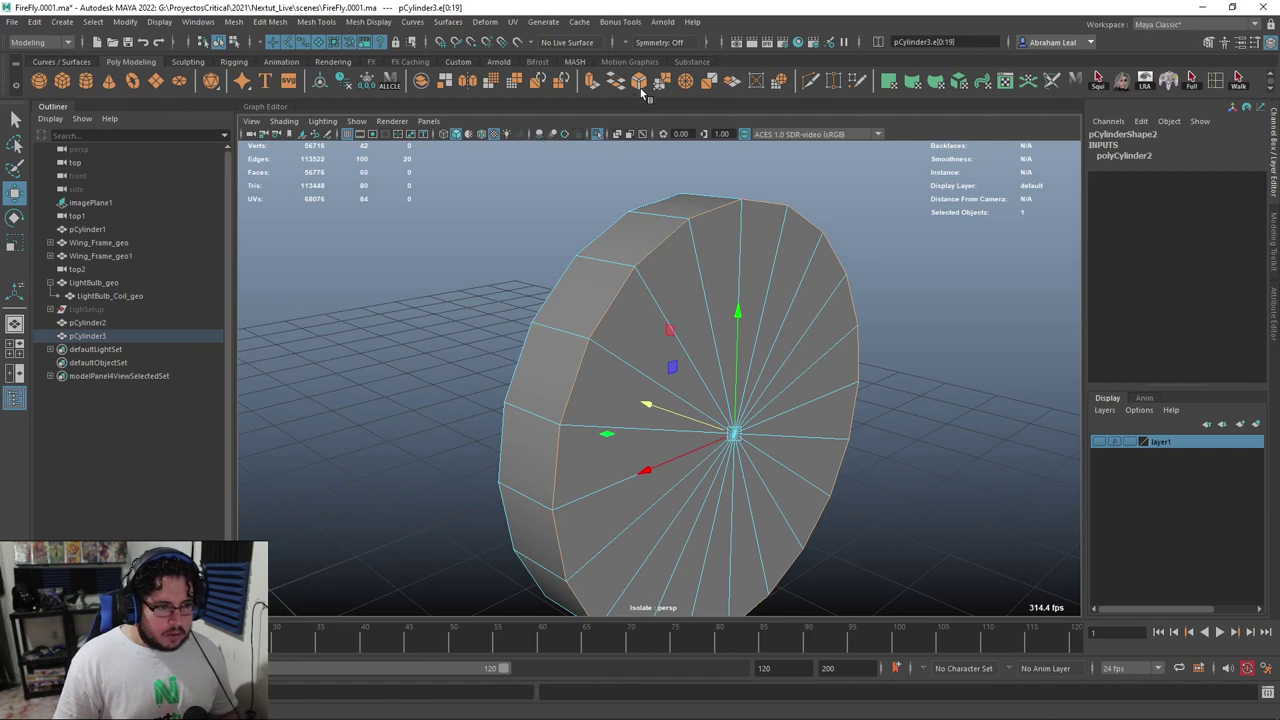
key(ctrl+b)
drag(885, 395, 864, 387)
alt+drag(782, 264, 704, 252)
click(886, 253)
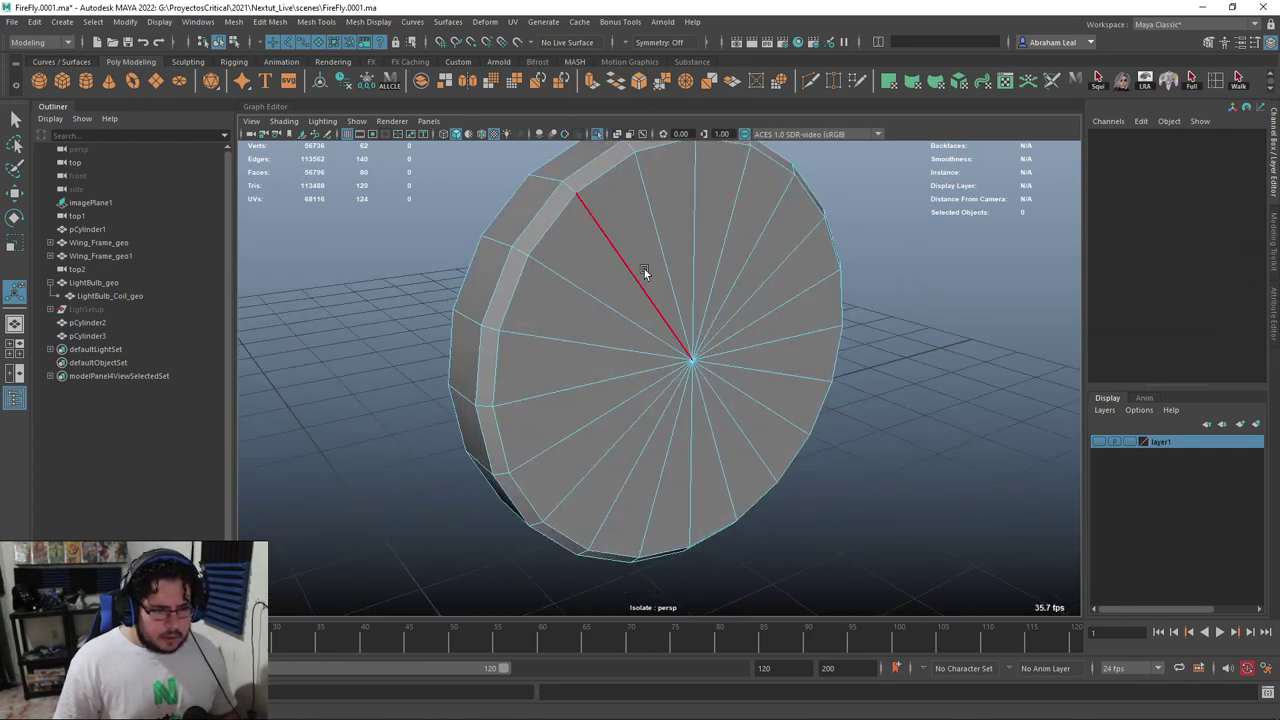
alt+drag(589, 294, 577, 215)
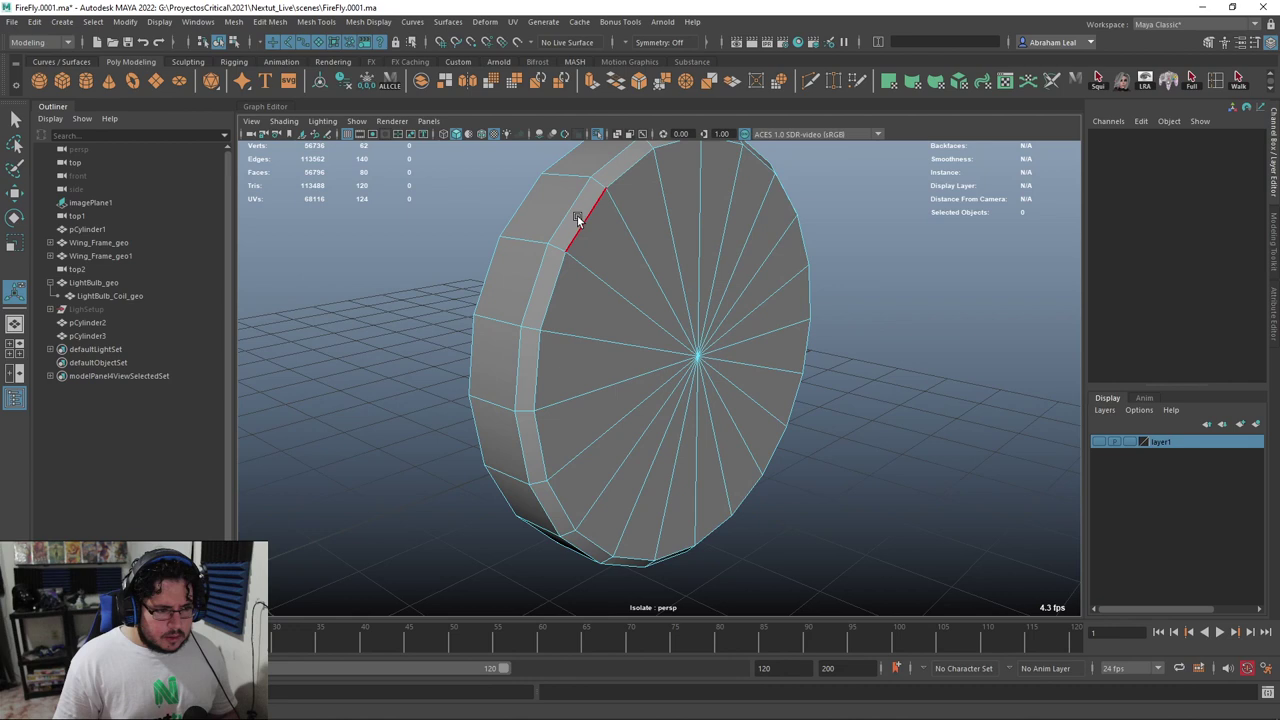
Inset all faces around the center of the disc's bulb-side cap by extruding them with an offset of 0.28
right_drag(667, 287, 612, 283)
click(701, 353)
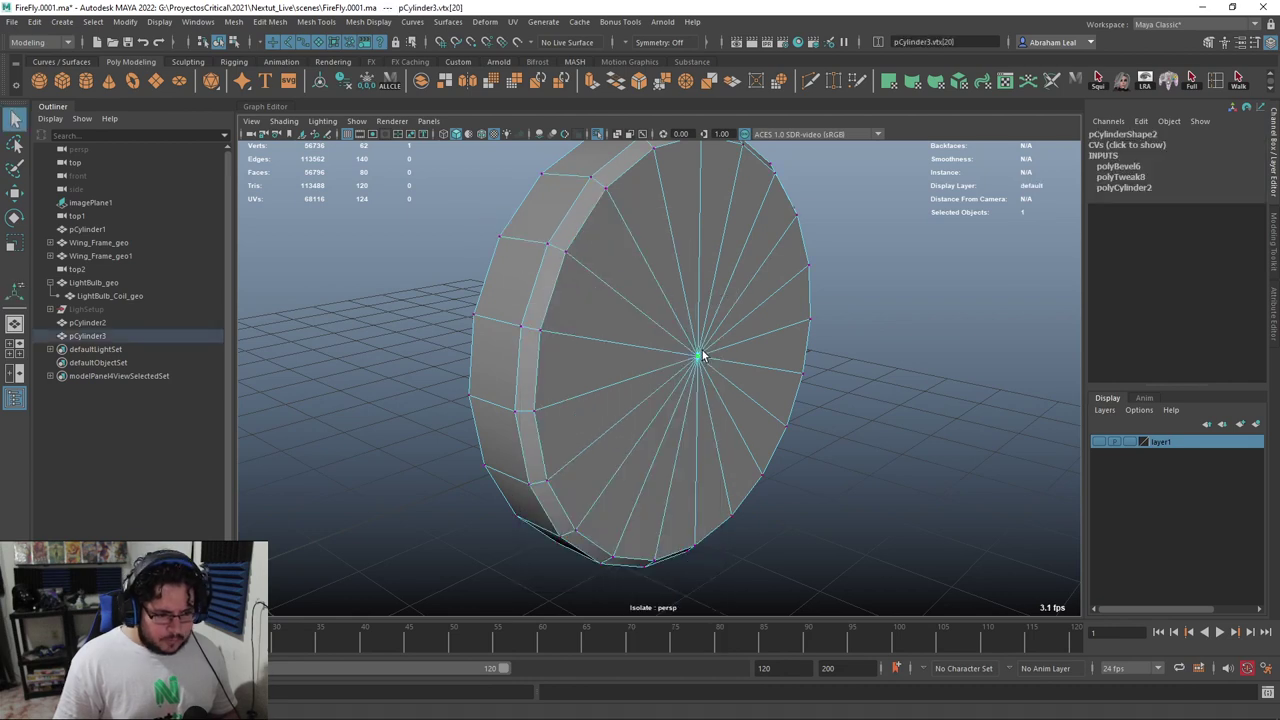
key(ctrl+F11)
key(ctrl+e)
drag(882, 416, 905, 405)
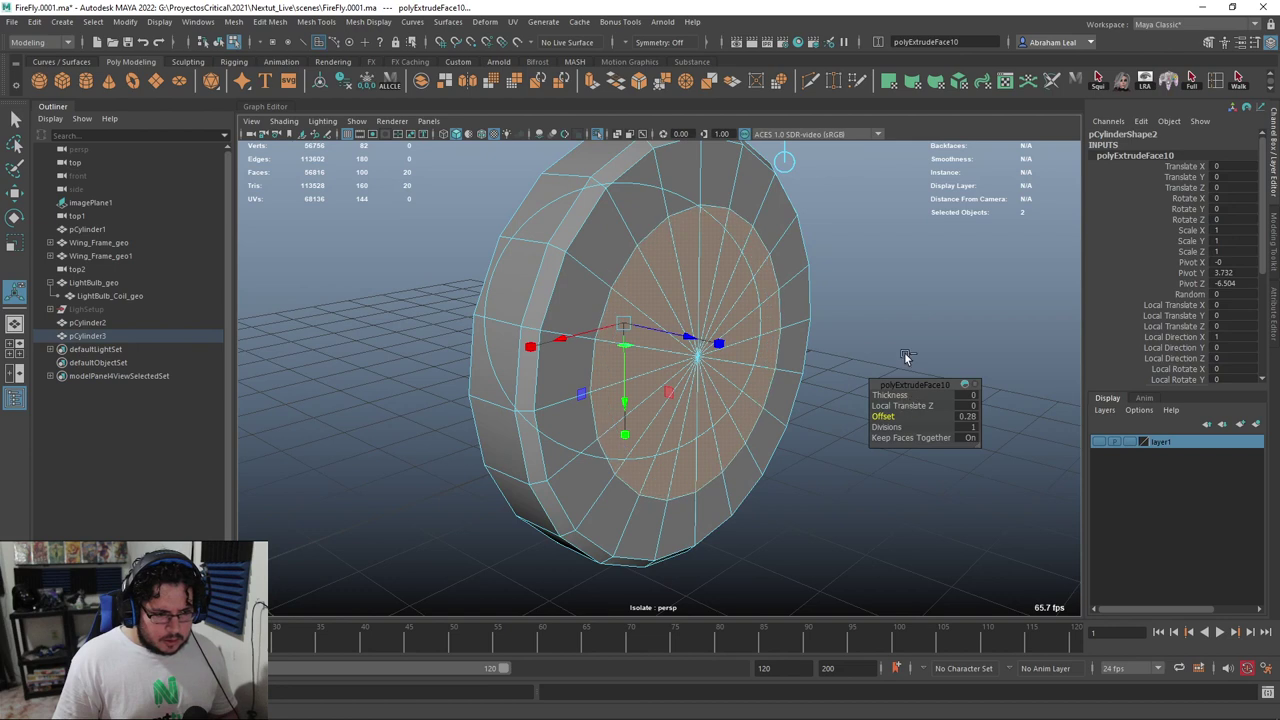
click(858, 328)
Bevel the inset edge loop on the disc's bulb-side cap with a fraction of 0.08
double_click(613, 267)
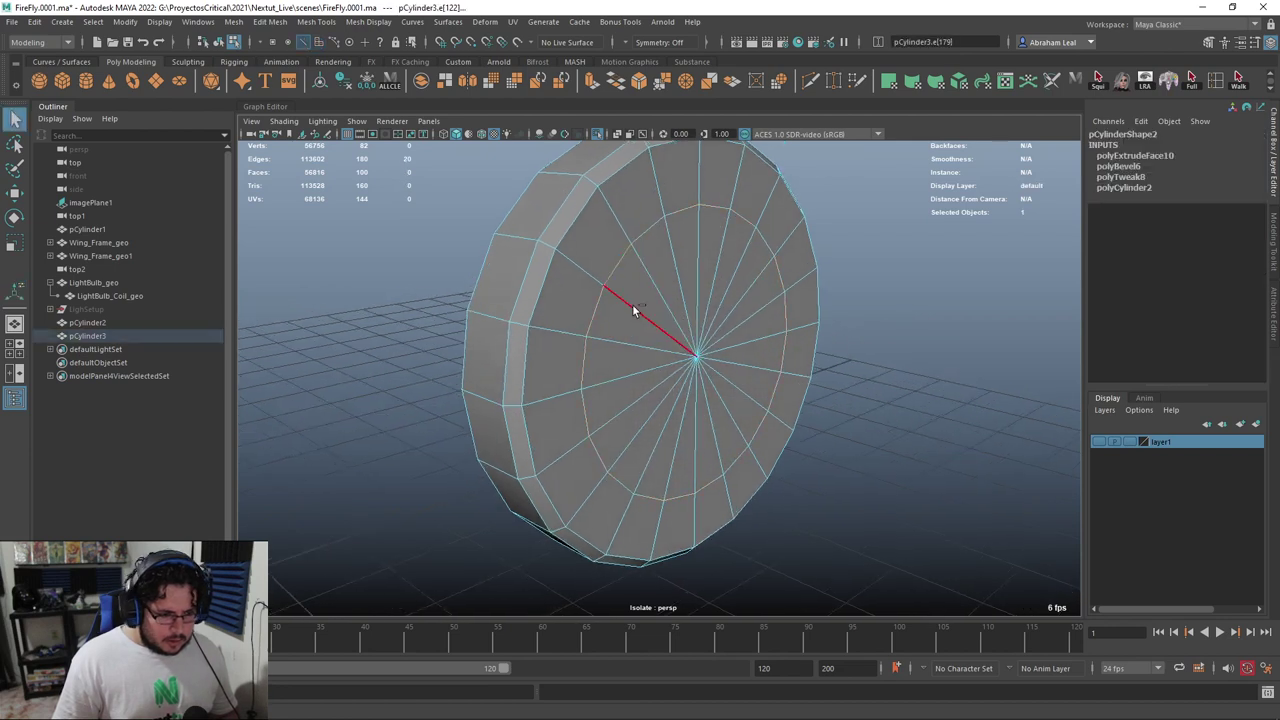
click(640, 82)
drag(883, 395, 850, 390)
Extrude the narrow ring of faces between the beveled loops inward with a local Z translation of -0.028 to cut a groove
key(F11)
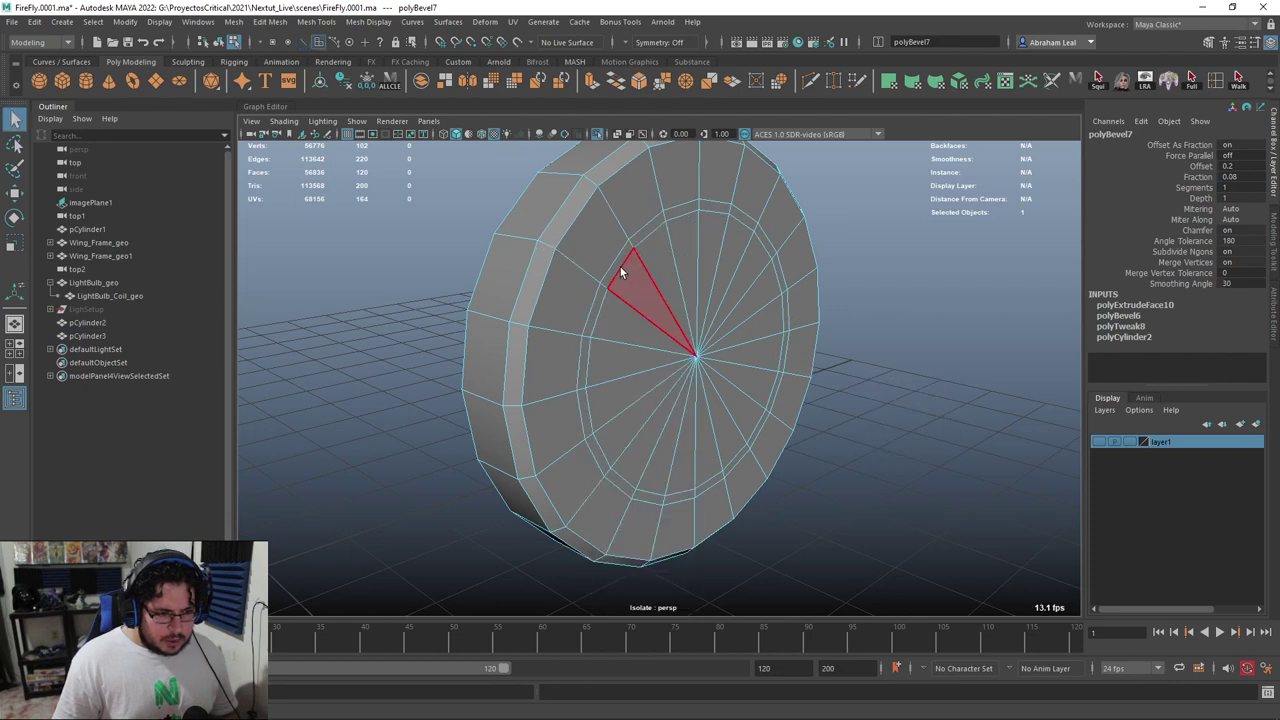
double_click(646, 234)
key(ctrl+e)
drag(635, 387, 640, 377)
alt+drag(640, 377, 654, 338)
drag(880, 416, 884, 416)
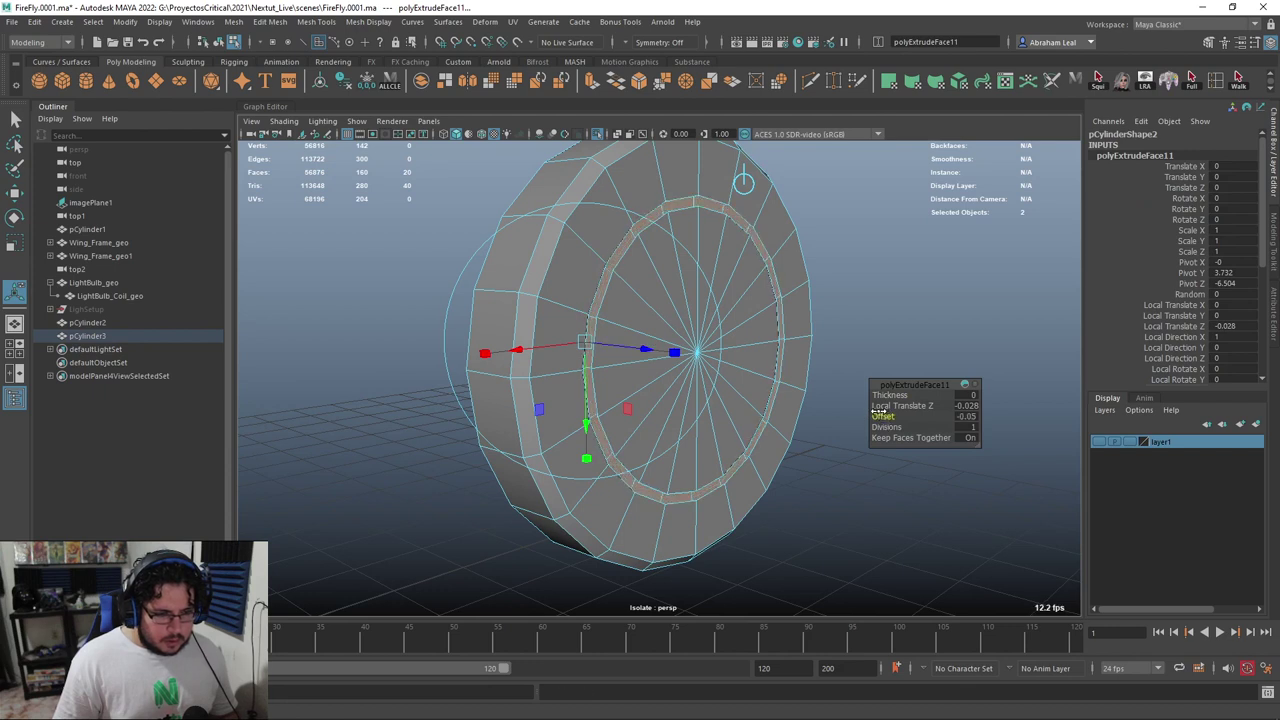
Bevel the edge loops of the circular groove on the disc's cap with a fraction of 0.5
alt+drag(724, 275, 688, 280)
right_drag(686, 268, 683, 221)
double_click(675, 244)
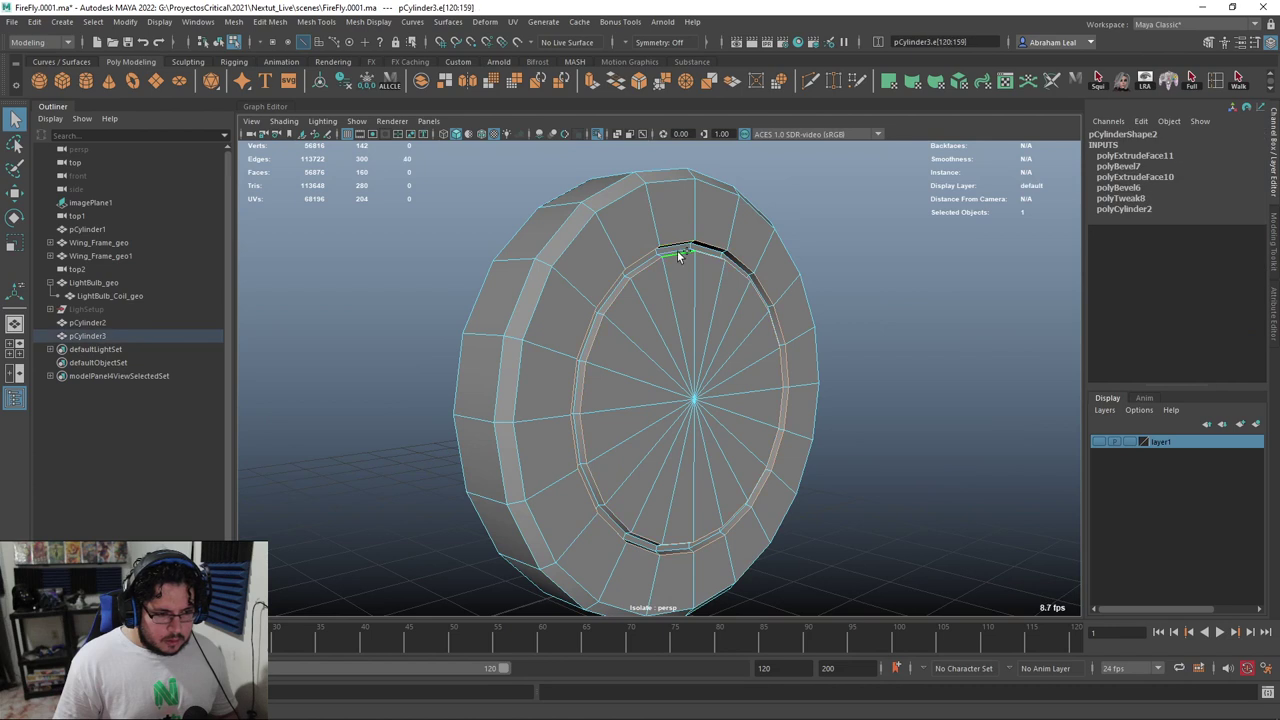
key(ctrl+b)
alt+drag(733, 252, 762, 250)
right_drag(762, 238, 792, 198)
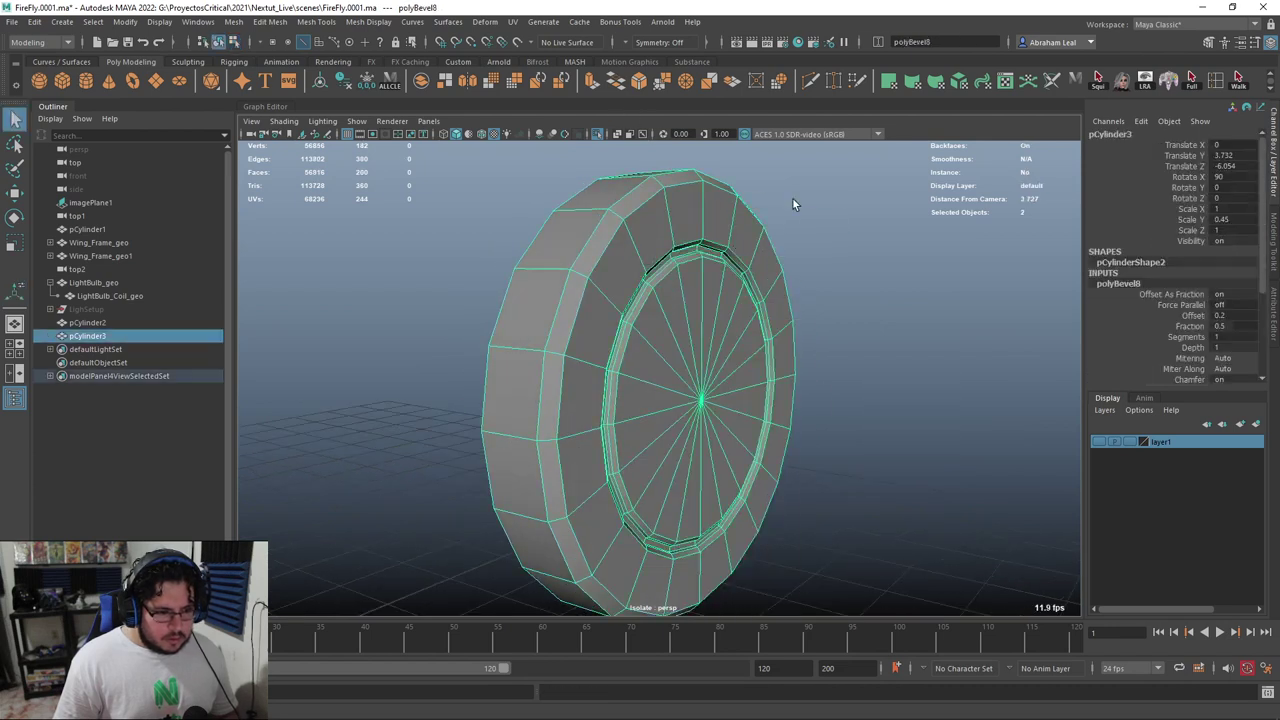
Insert two edge loops around the disc's side wall and extrude the band of faces between them inward as a groove
click(792, 197)
alt+drag(664, 218, 709, 241)
click(697, 235)
click(812, 83)
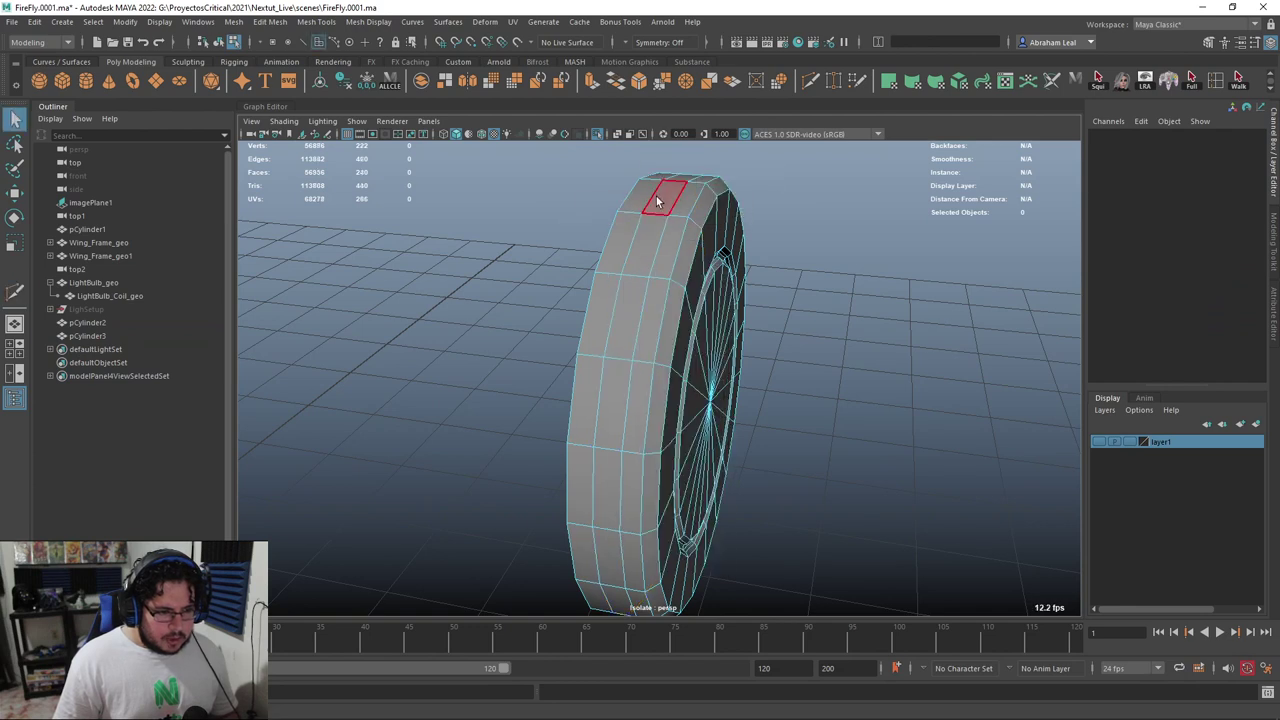
click(657, 202)
key(ctrl+e)
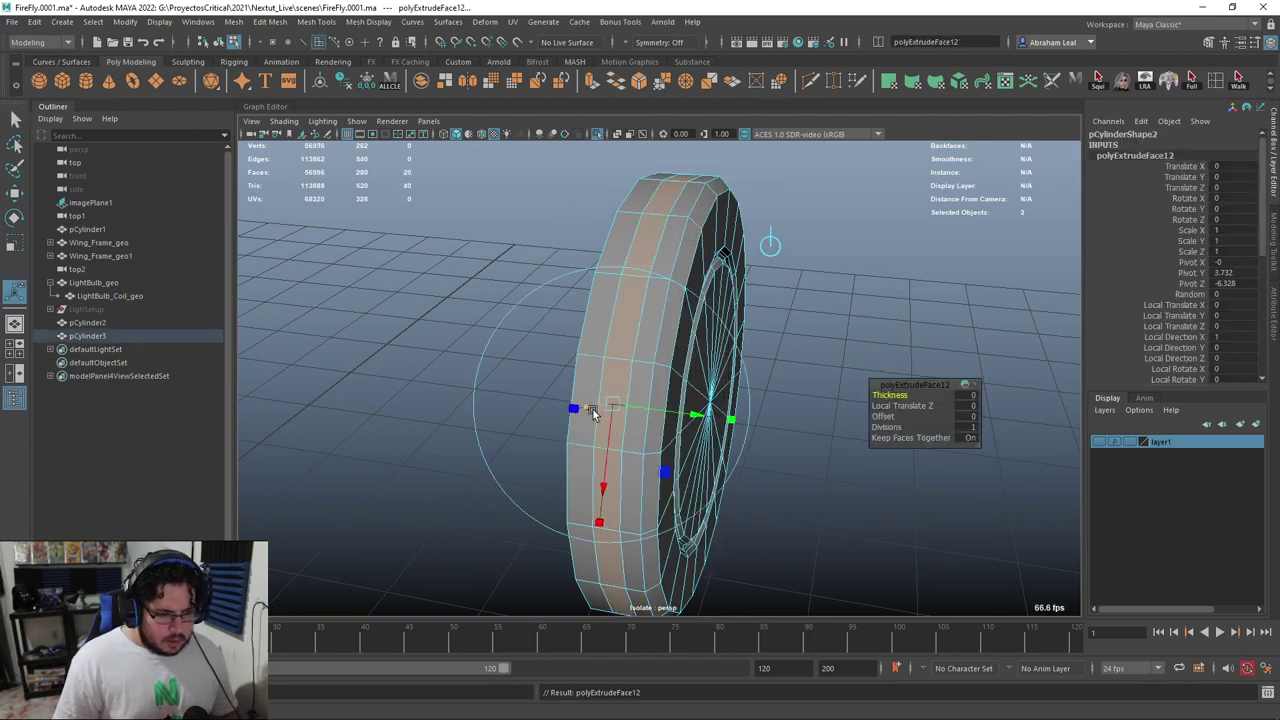
drag(594, 413, 595, 412)
Bevel the edge loops of the disc's side groove with a fraction of 0.32
right_drag(672, 233, 671, 200)
double_click(656, 194)
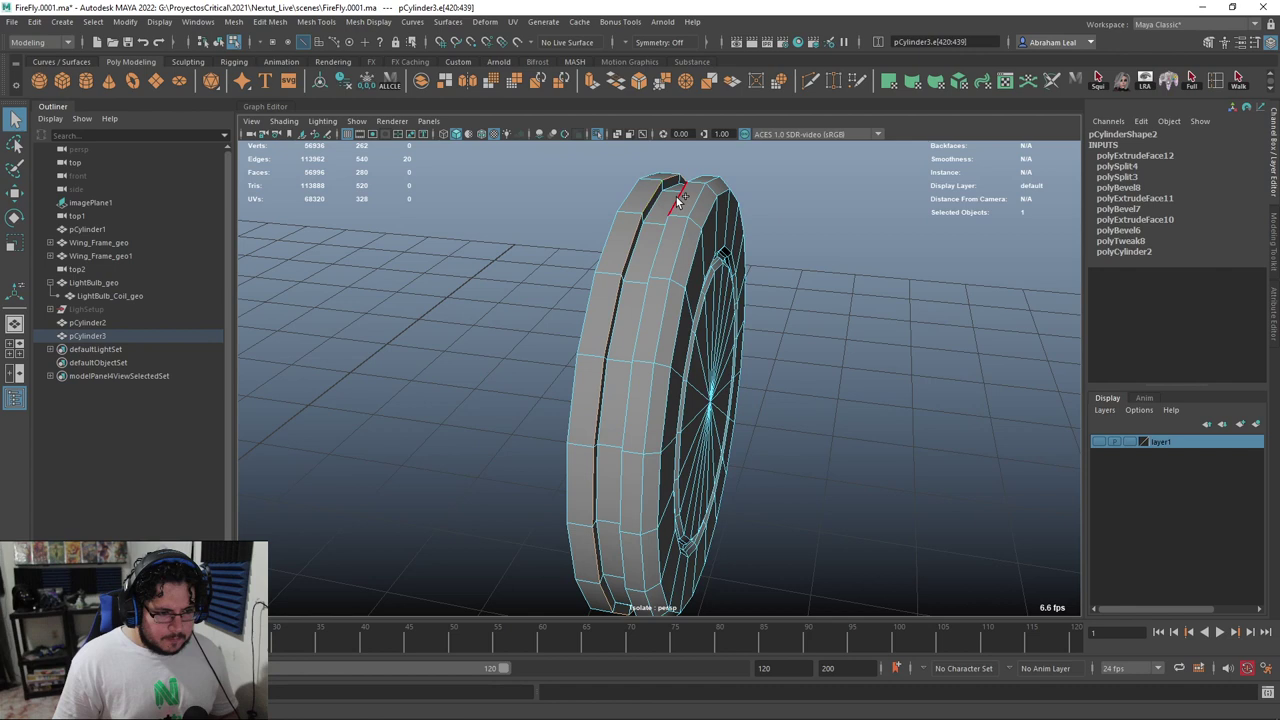
alt+drag(762, 218, 810, 222)
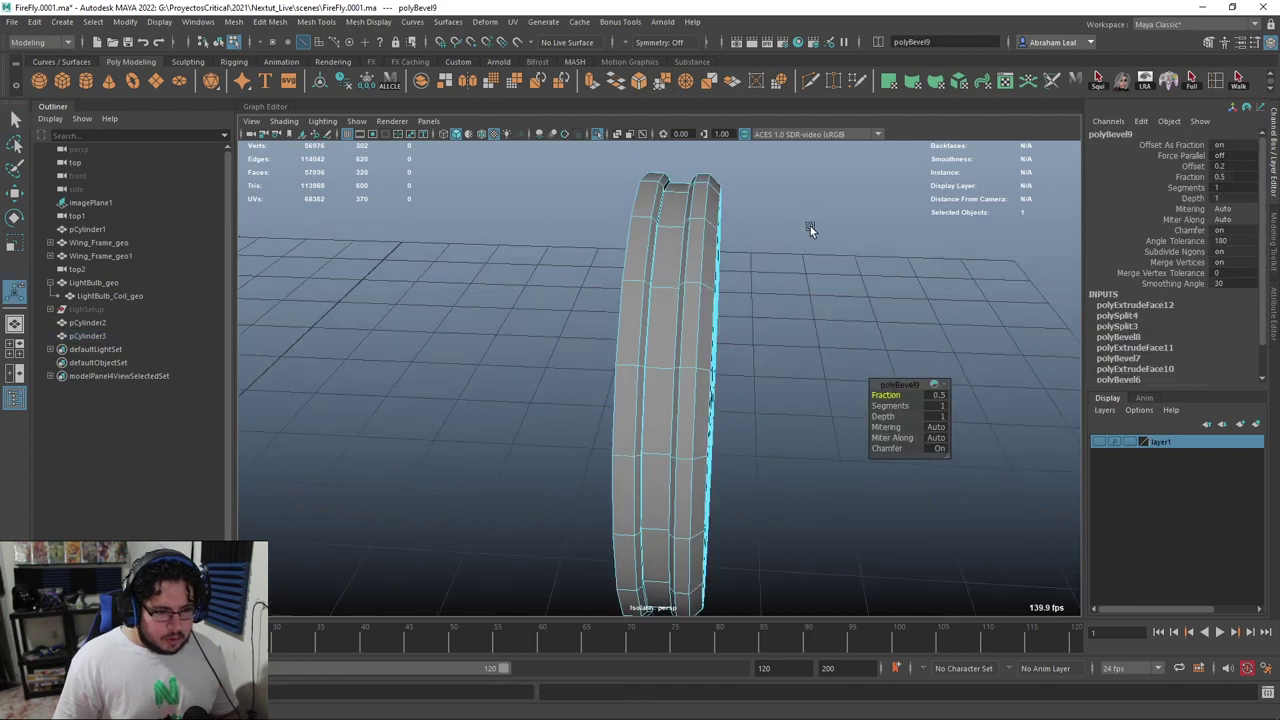
alt+drag(742, 258, 684, 232)
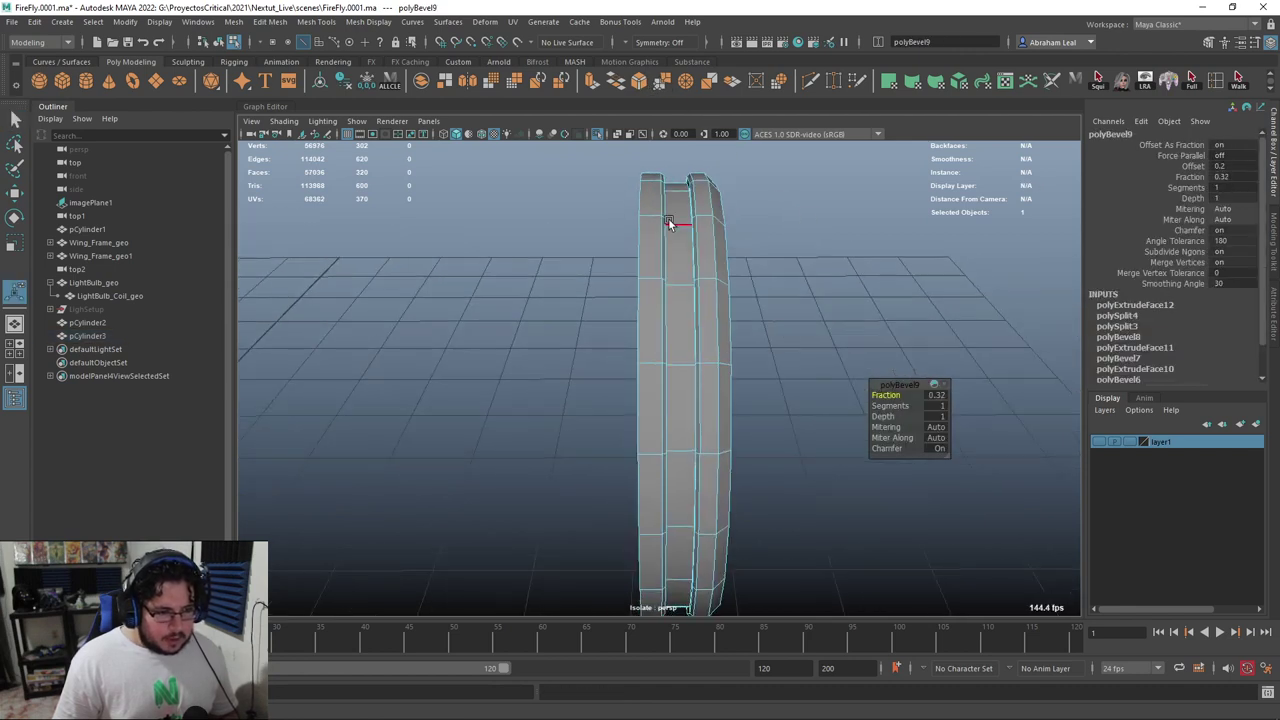
right_drag(679, 230, 712, 206)
click(727, 230)
Show the whole model again and select the light bulb's coil where its wires meet the disc
click(597, 134)
alt+drag(728, 268, 640, 272)
alt+right_drag(640, 272, 409, 174)
alt+drag(655, 290, 648, 403)
alt+right_drag(648, 403, 840, 469)
alt+drag(840, 469, 745, 447)
alt+right_drag(745, 447, 828, 510)
click(797, 445)
alt+drag(797, 445, 840, 432)
alt+right_drag(650, 382, 714, 408)
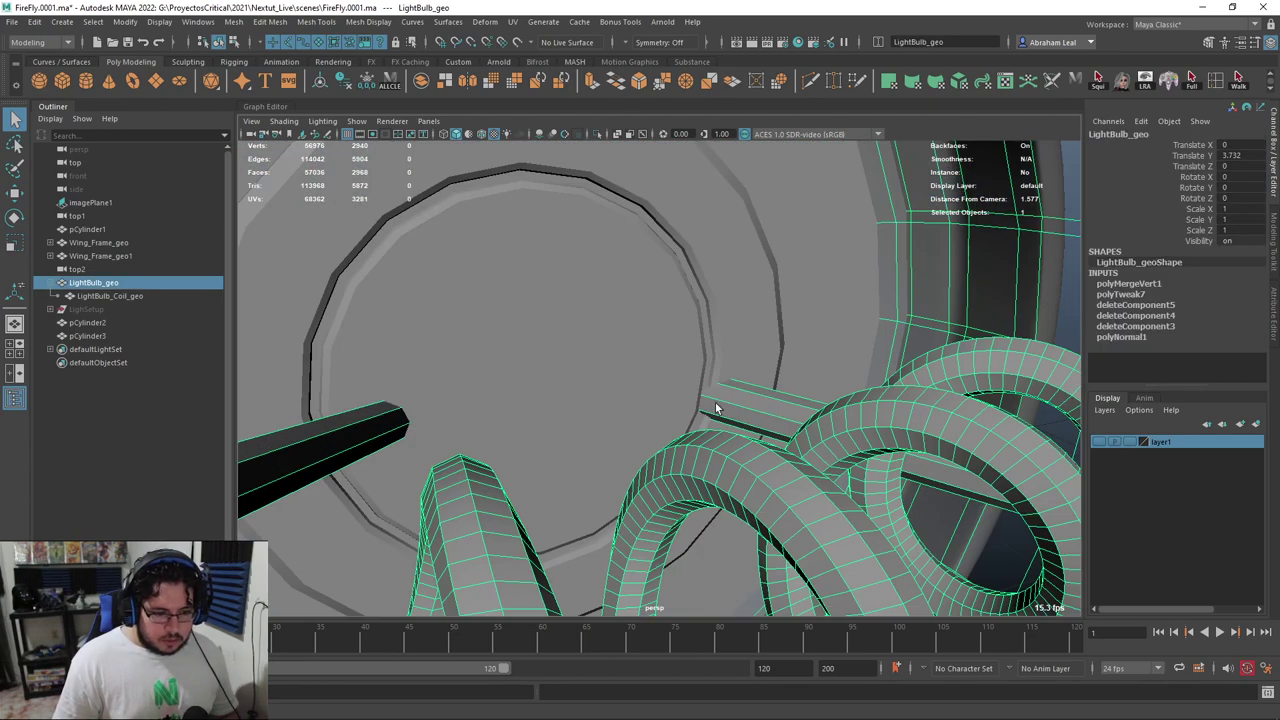
click(776, 407)
alt+drag(776, 407, 749, 406)
Shorten the coil wire that runs through the disc by moving its end vertices back in front of the cap
right_drag(748, 341, 686, 339)
click(709, 290)
key(4)
drag(648, 296, 562, 405)
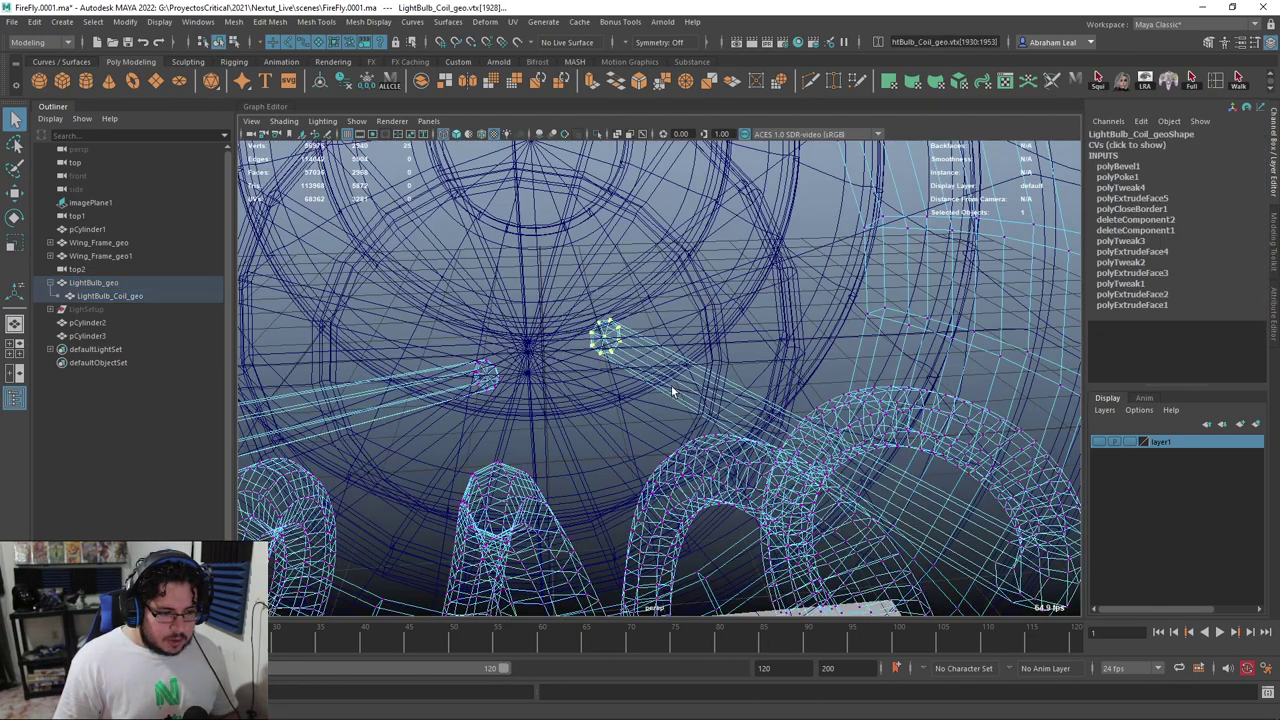
key(5)
key(w)
alt+drag(558, 330, 768, 340)
right_drag(770, 338, 832, 317)
Duplicate the disc and scale the copy down uniformly to about 0.11 in X and Z
click(890, 282)
alt+drag(891, 281, 525, 404)
click(612, 377)
click(554, 384)
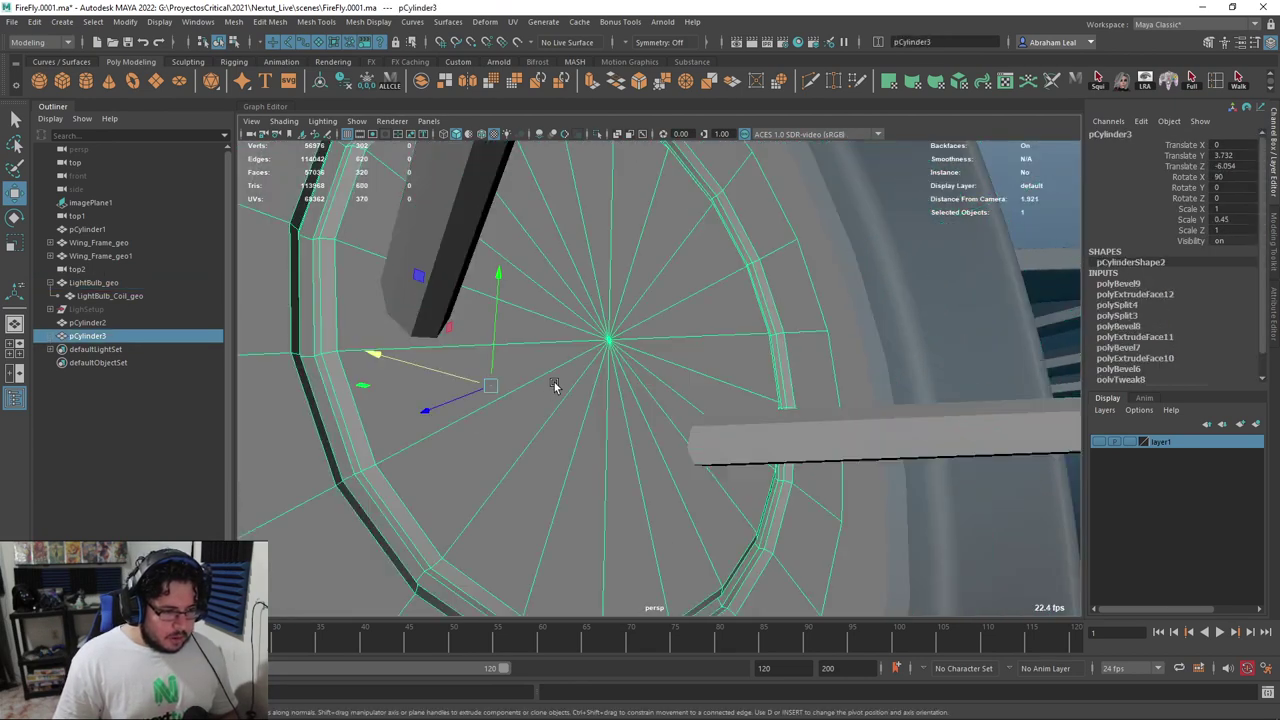
key(ctrl+d)
key(r)
drag(493, 383, 300, 365)
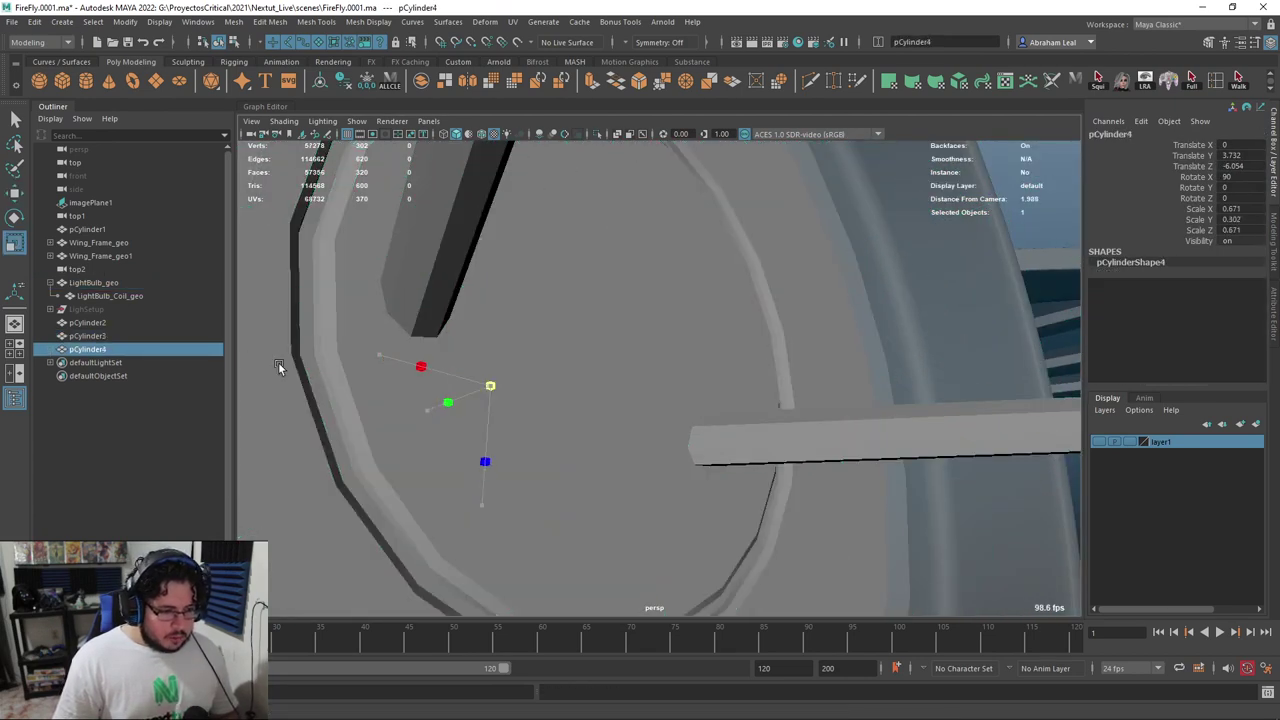
Move the small copy in front of the disc to Z -6.73 and set its Y scale to about 0.161
key(w)
drag(428, 404, 711, 381)
key(r)
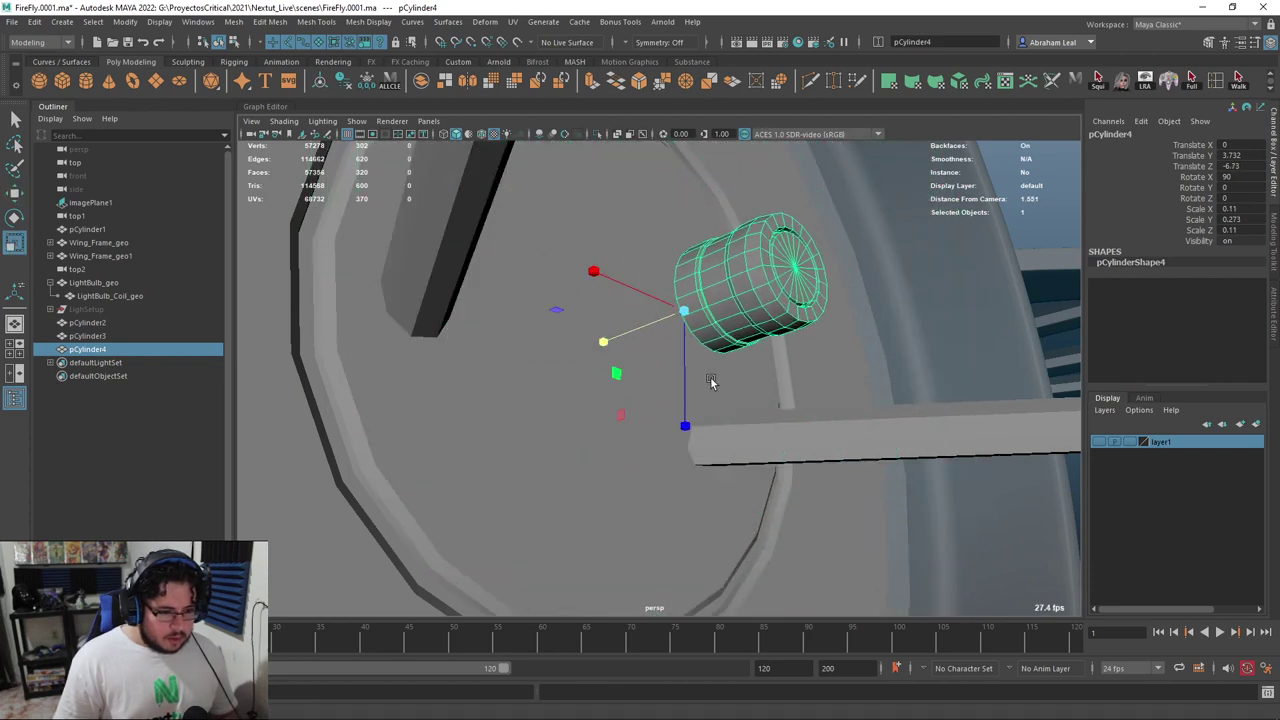
mouse_move(605, 345)
mouse_down()
mouse_move(629, 337)
mouse_move(618, 338)
mouse_up()
Position the small cylinder as a collar around the end of one coil wire, close to the disc
key(w)
drag(596, 279, 270, 207)
alt+drag(270, 207, 410, 195)
alt+middle_drag(410, 195, 583, 232)
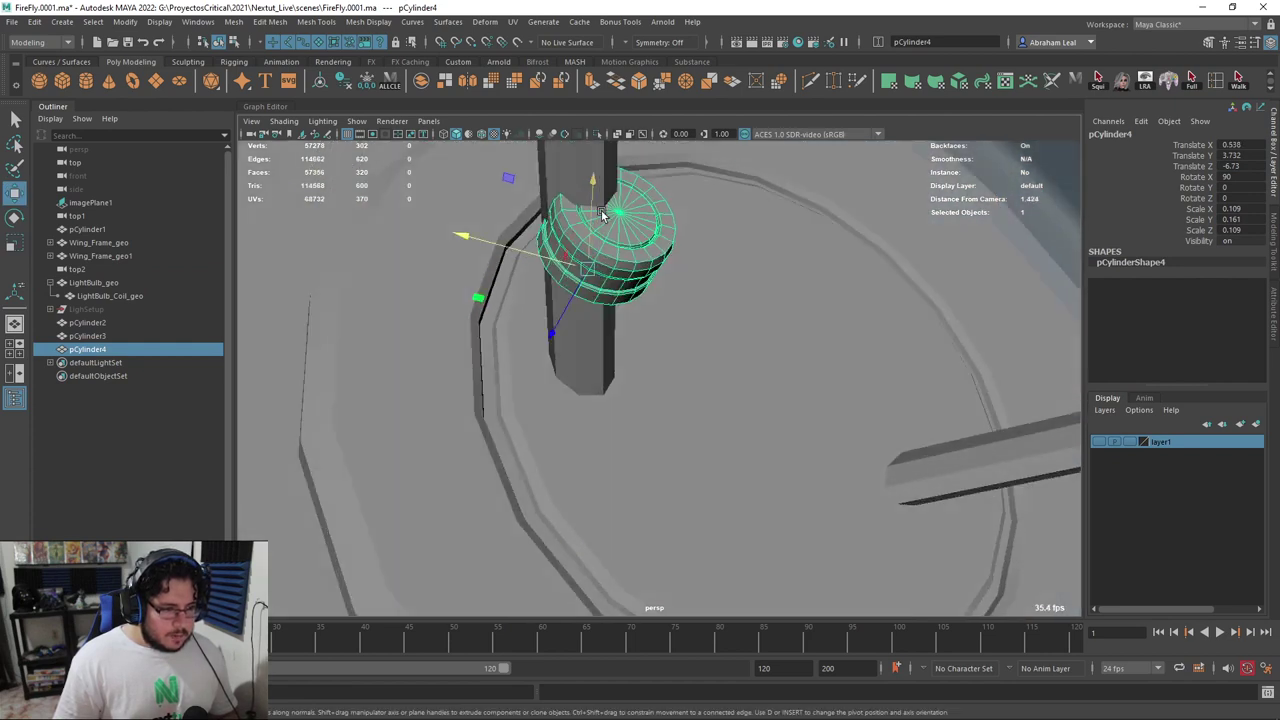
alt+drag(596, 227, 583, 175)
alt+drag(745, 300, 680, 250)
drag(610, 426, 627, 573)
drag(505, 459, 520, 403)
mouse_move(591, 300)
mouse_down()
mouse_move(596, 320)
mouse_move(592, 299)
mouse_up()
Scale the collar uniformly to 0.126 in X and Z and center it on the wire at X 0.49, Y 3.696, Z -6.41
alt+drag(524, 337, 578, 312)
drag(543, 380, 527, 380)
mouse_move(610, 378)
alt+mouse_down()
mouse_move(590, 375)
mouse_move(617, 387)
alt+mouse_up()
key(r)
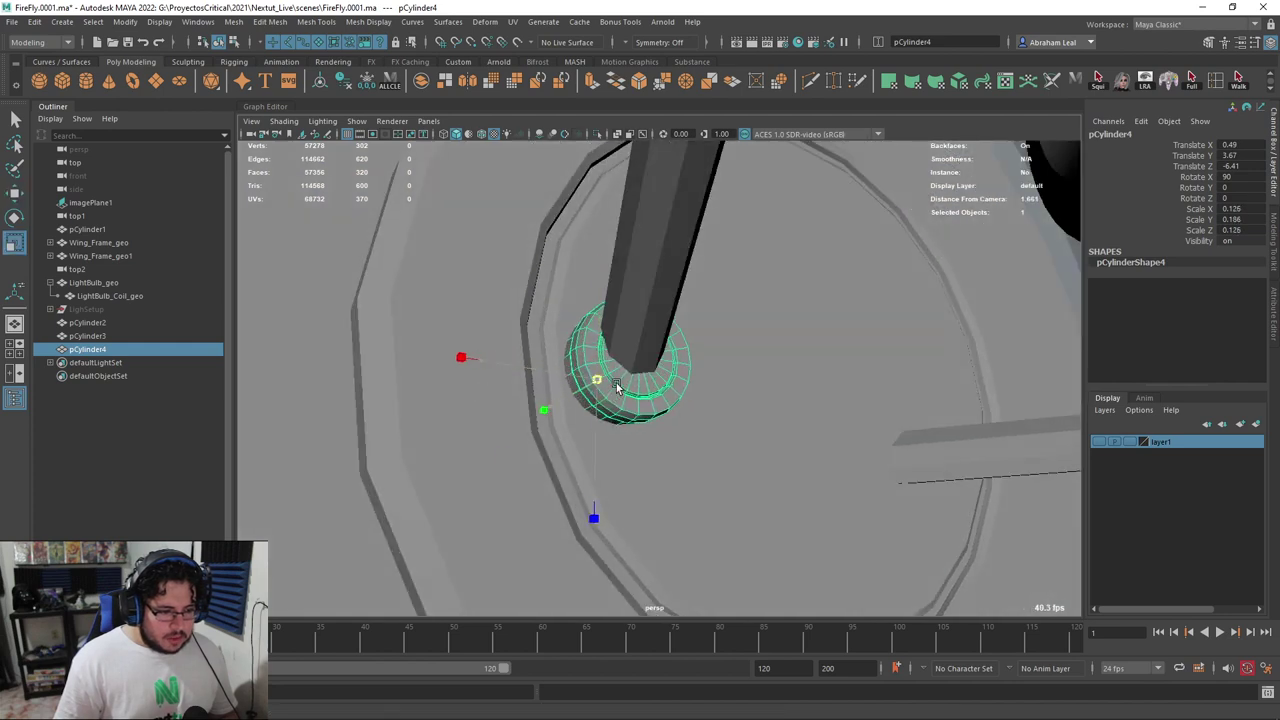
key(w)
drag(594, 340, 670, 374)
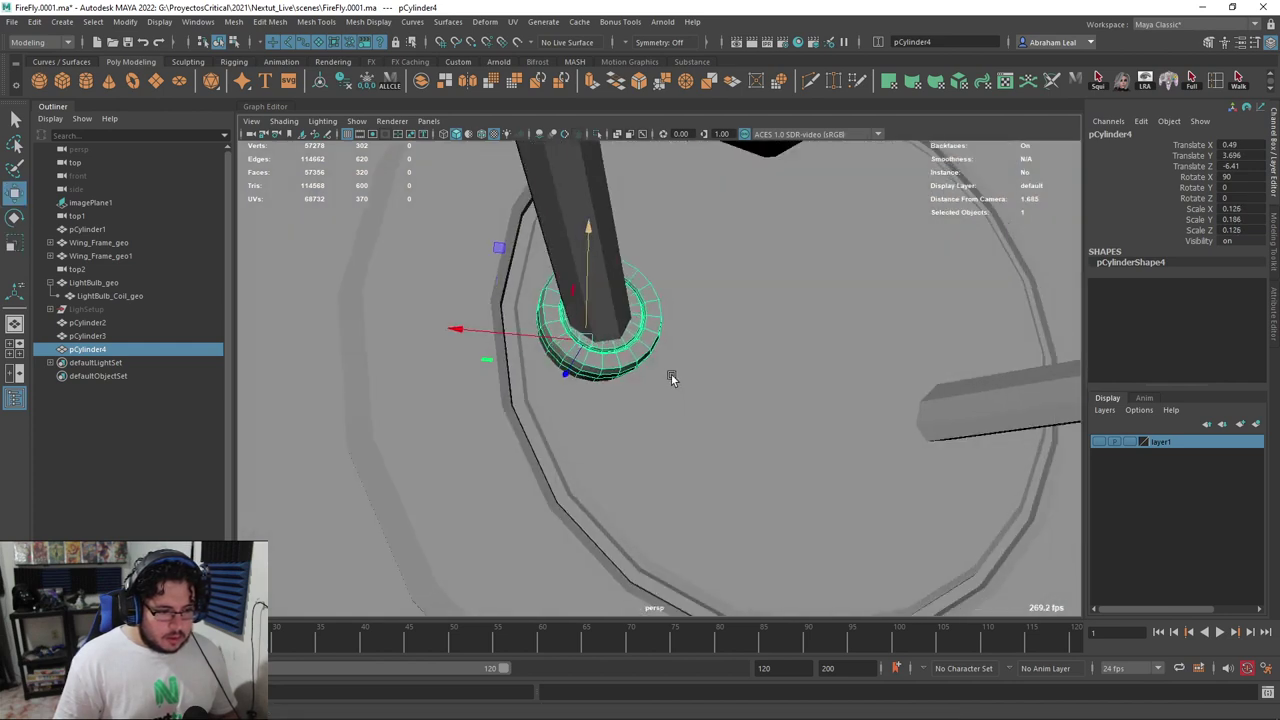
Duplicate the collar and place the copy around the other coil wire's end at about Y 3.56
alt+middle_drag(670, 374, 628, 346)
key(ctrl+d)
drag(500, 305, 811, 367)
drag(914, 209, 813, 338)
drag(787, 395, 891, 482)
alt+right_drag(891, 482, 830, 457)
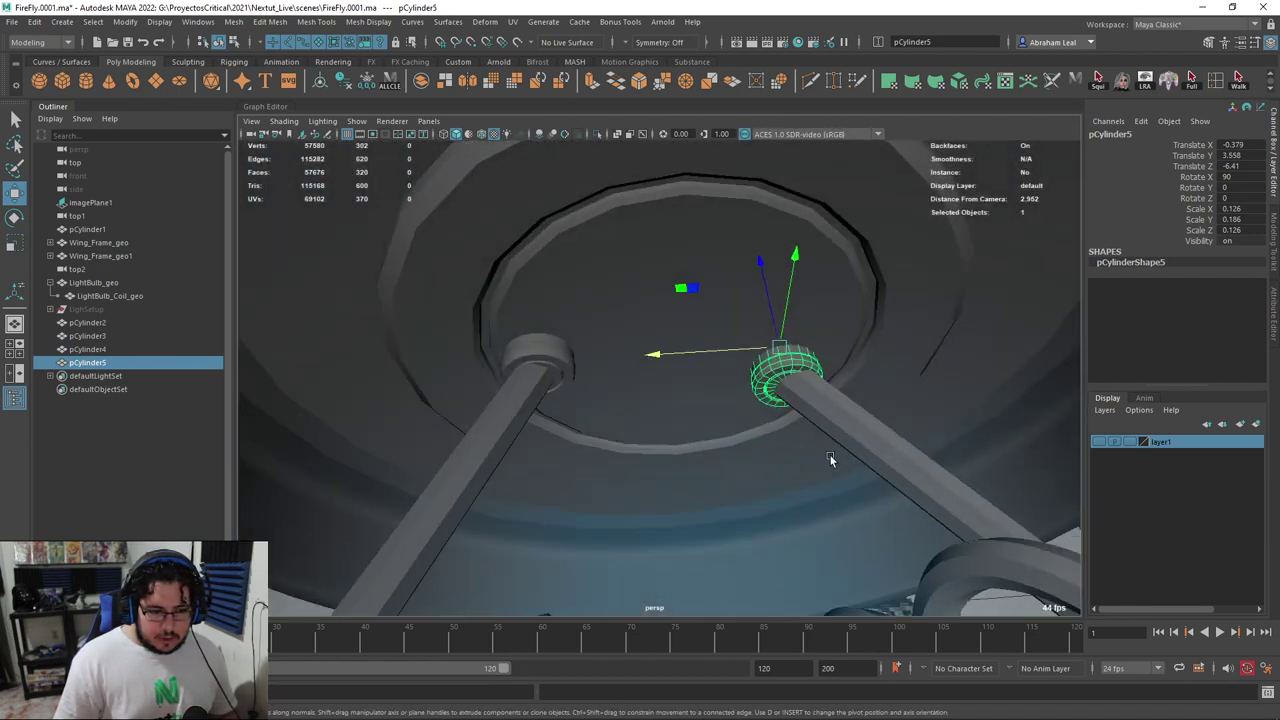
drag(711, 354, 716, 353)
Insert an edge loop on the coil wire just outside the second collar
alt+middle_drag(714, 351, 616, 361)
alt+right_drag(616, 361, 720, 404)
click(749, 409)
alt+drag(749, 409, 738, 453)
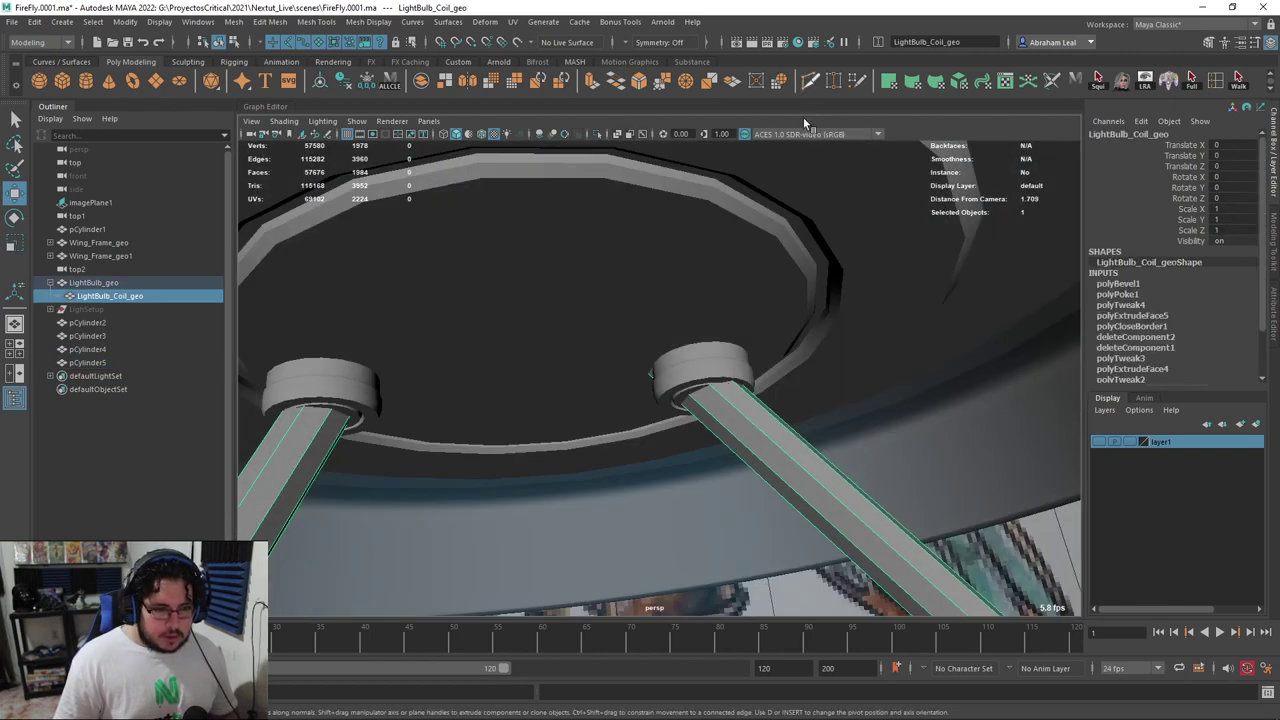
key(ctrl+shift+x)
right_drag(740, 403, 672, 348)
alt+drag(710, 378, 727, 442)
drag(797, 384, 673, 416)
key(ctrl+z)
Bend the wire's end straight into the collar by moving the new loop's vertices and the end vertices sideways
key(4)
scroll(659, 463, down, 2)
click(667, 489)
drag(738, 388, 655, 397)
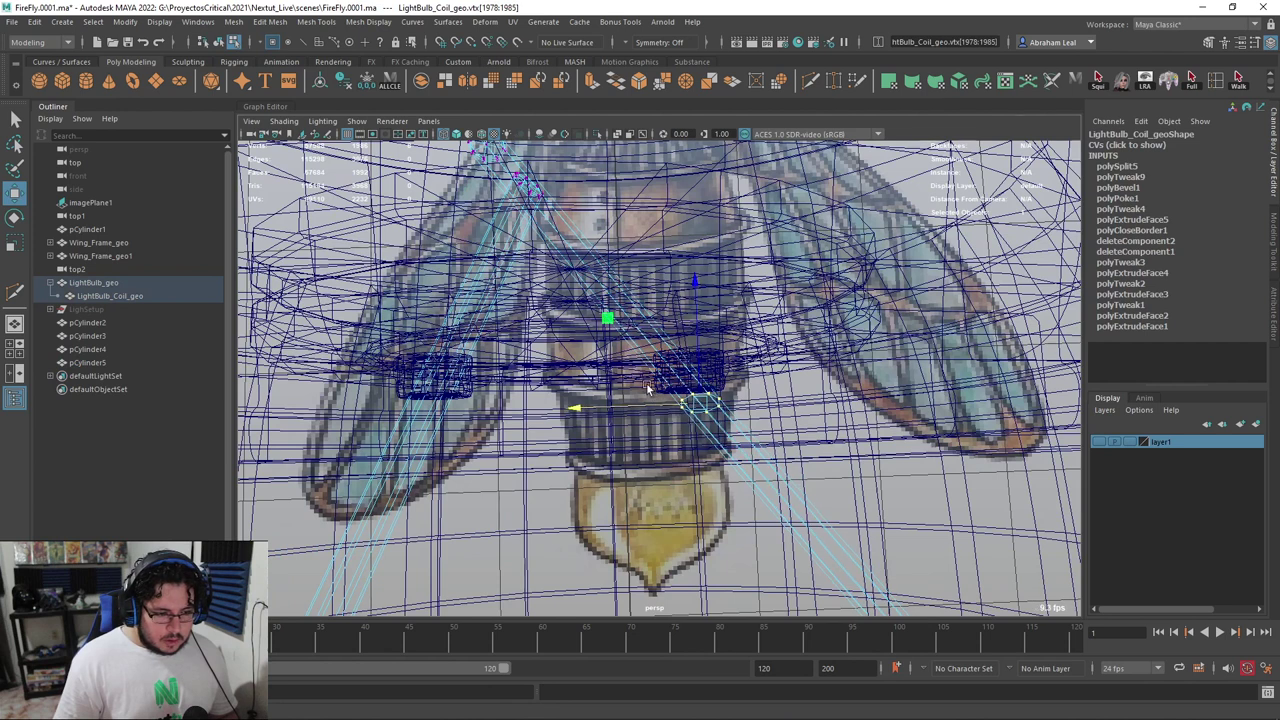
alt+drag(589, 206, 587, 190)
drag(464, 213, 646, 212)
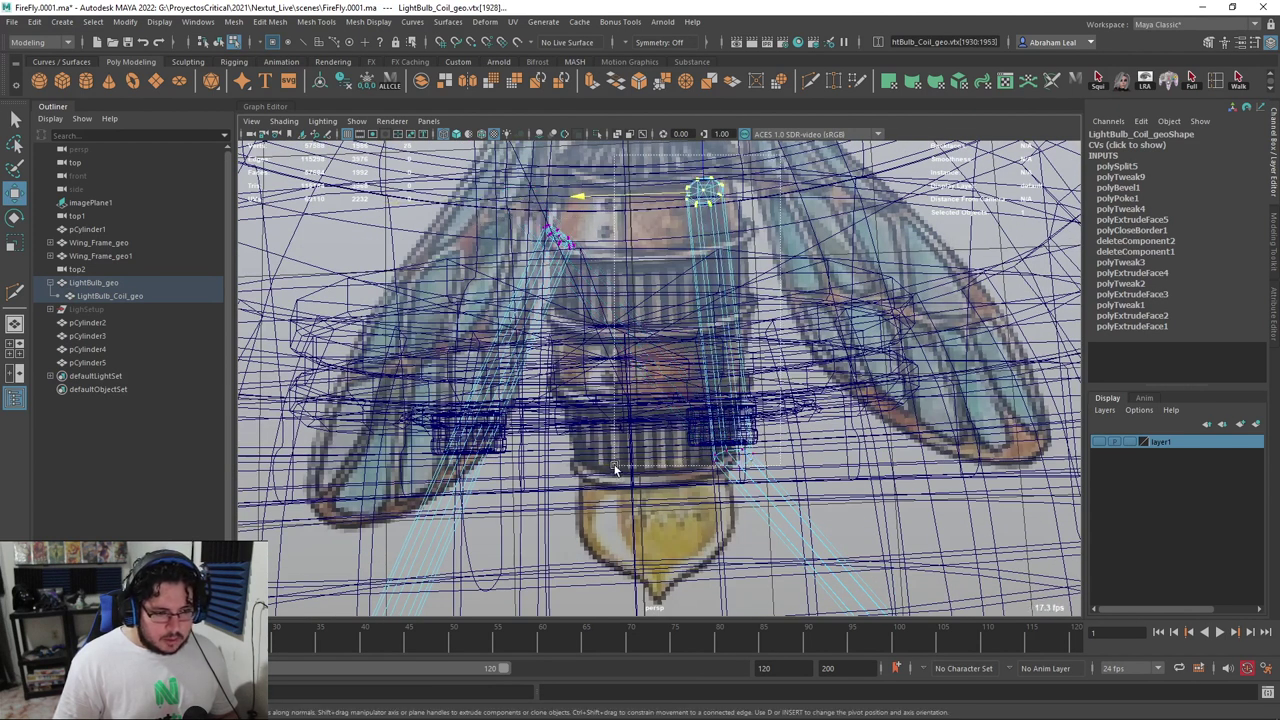
drag(629, 327, 621, 323)
key(5)
mouse_move(768, 463)
alt+mouse_down()
mouse_move(737, 331)
mouse_move(790, 365)
alt+mouse_up()
Insert another edge loop on the wire near the collar to tighten the bend and show the coil smoothed
key(3)
right_drag(765, 324, 816, 303)
key(1)
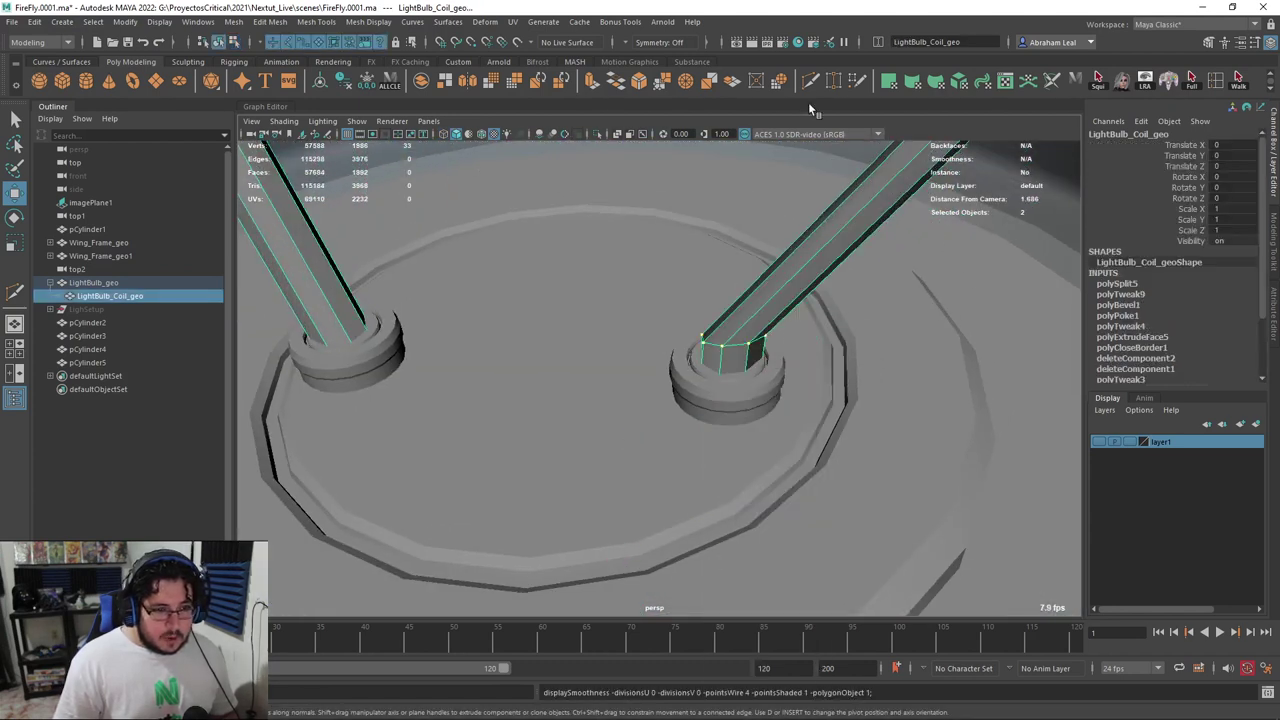
key(g)
ctrl+click(735, 322)
key(3)
key(q)
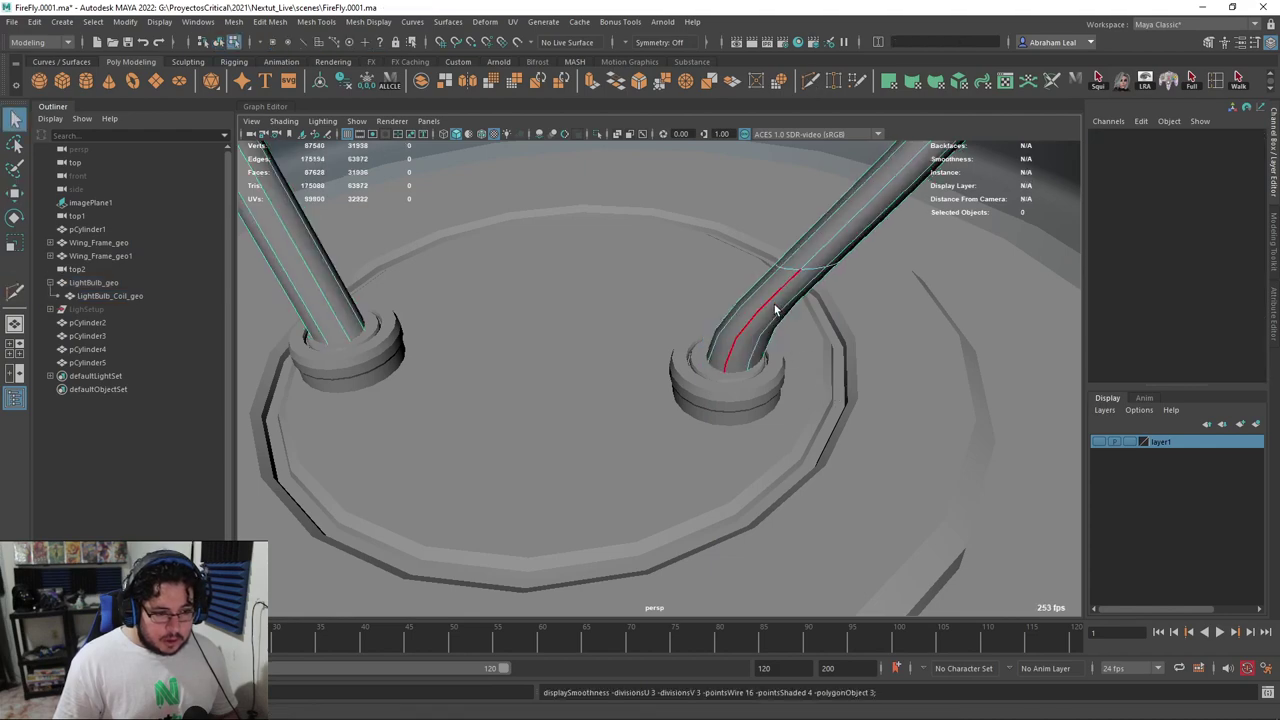
Examine the smoothed coil and how its wires and collars sit inside the bulb and body
right_drag(777, 307, 832, 264)
alt+drag(832, 263, 688, 437)
right_drag(628, 340, 627, 340)
key(ctrl+z)
key(4)
alt+drag(720, 436, 728, 462)
alt+right_drag(728, 462, 774, 477)
key(5)
mouse_move(733, 411)
alt+mouse_down()
mouse_move(766, 381)
mouse_move(754, 387)
alt+mouse_up()
alt+right_drag(754, 387, 729, 381)
mouse_move(729, 381)
alt+mouse_down()
mouse_move(868, 379)
mouse_move(766, 391)
mouse_move(654, 377)
mouse_move(663, 400)
mouse_move(740, 361)
mouse_move(660, 380)
mouse_move(740, 389)
mouse_move(614, 371)
mouse_move(759, 398)
mouse_move(755, 372)
mouse_move(687, 325)
alt+mouse_up()
Duplicate the loop of faces around the light bulb's open rim as a separate piece
click(868, 379)
click(709, 295)
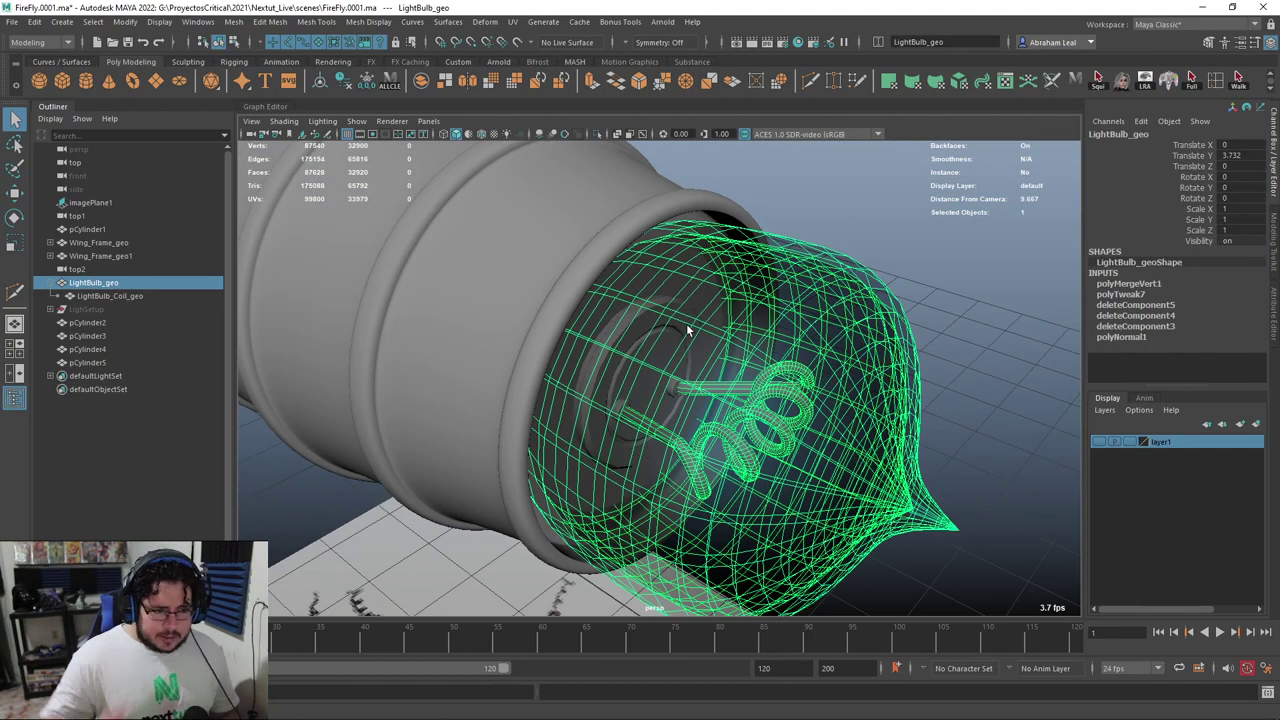
alt+drag(686, 323, 716, 298)
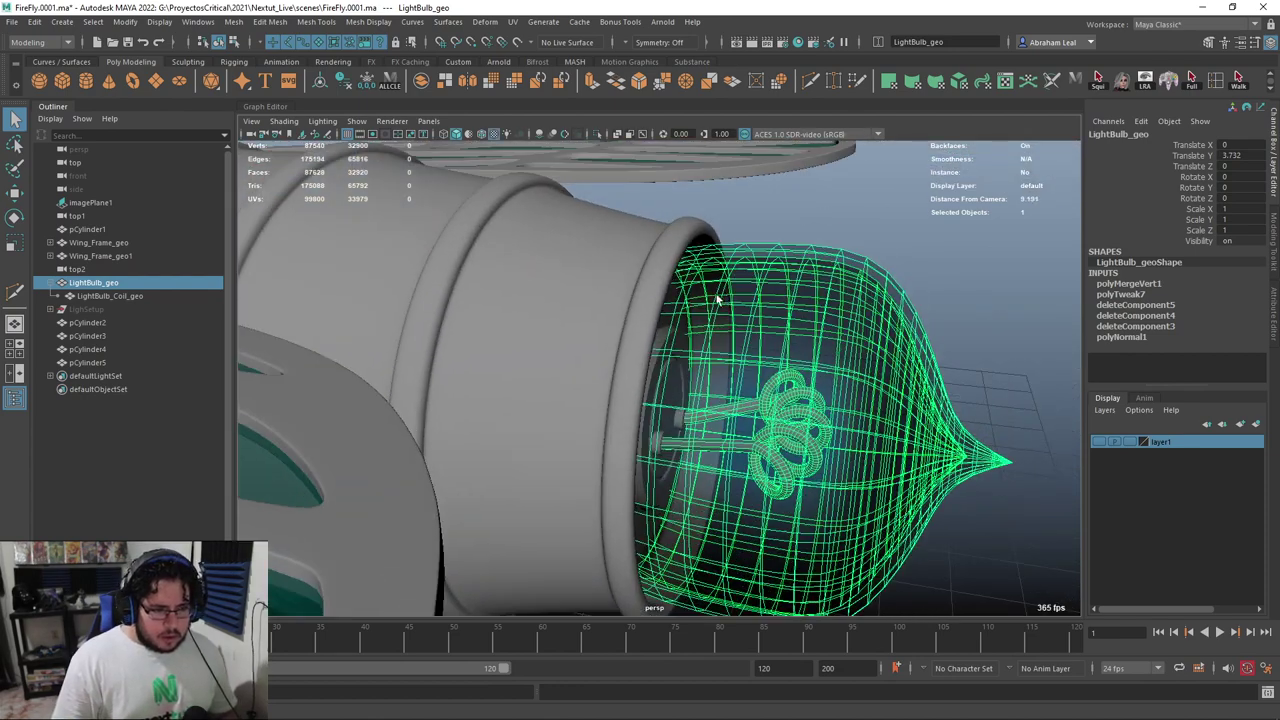
scroll(716, 299, up, 3)
key(F11)
click(681, 245)
shift+double_click(664, 279)
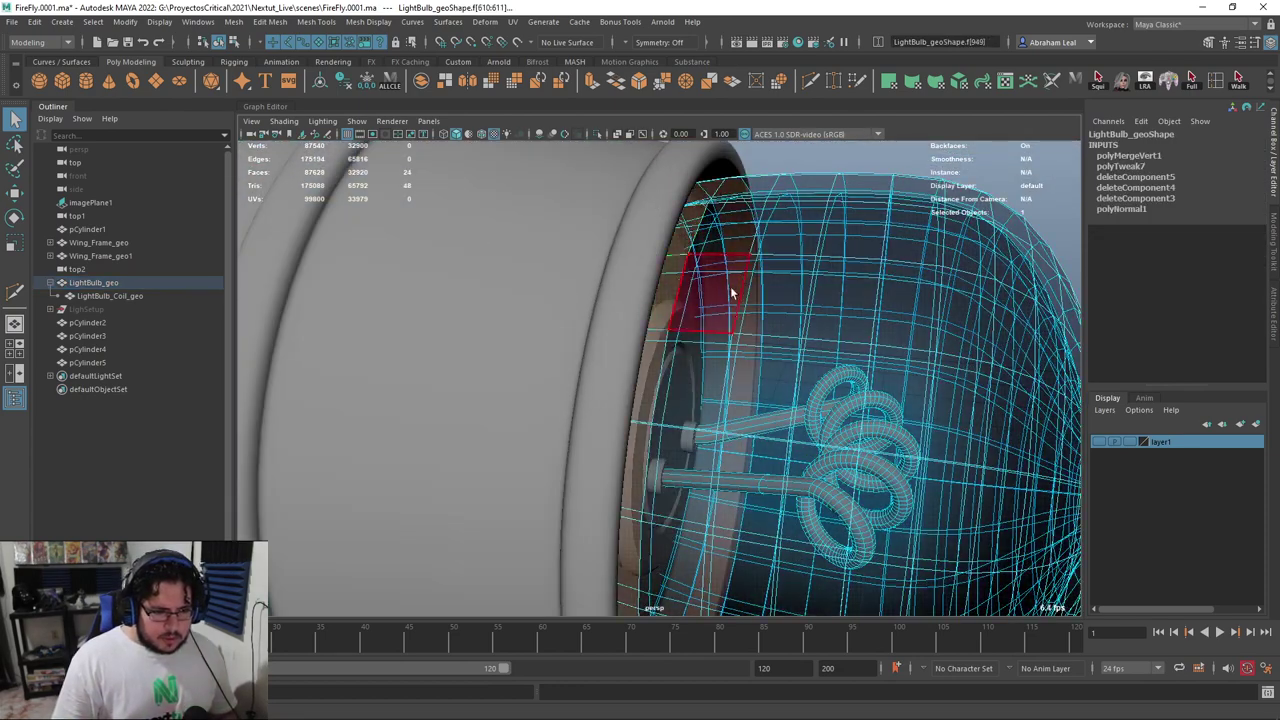
alt+drag(731, 292, 624, 314)
click(270, 21)
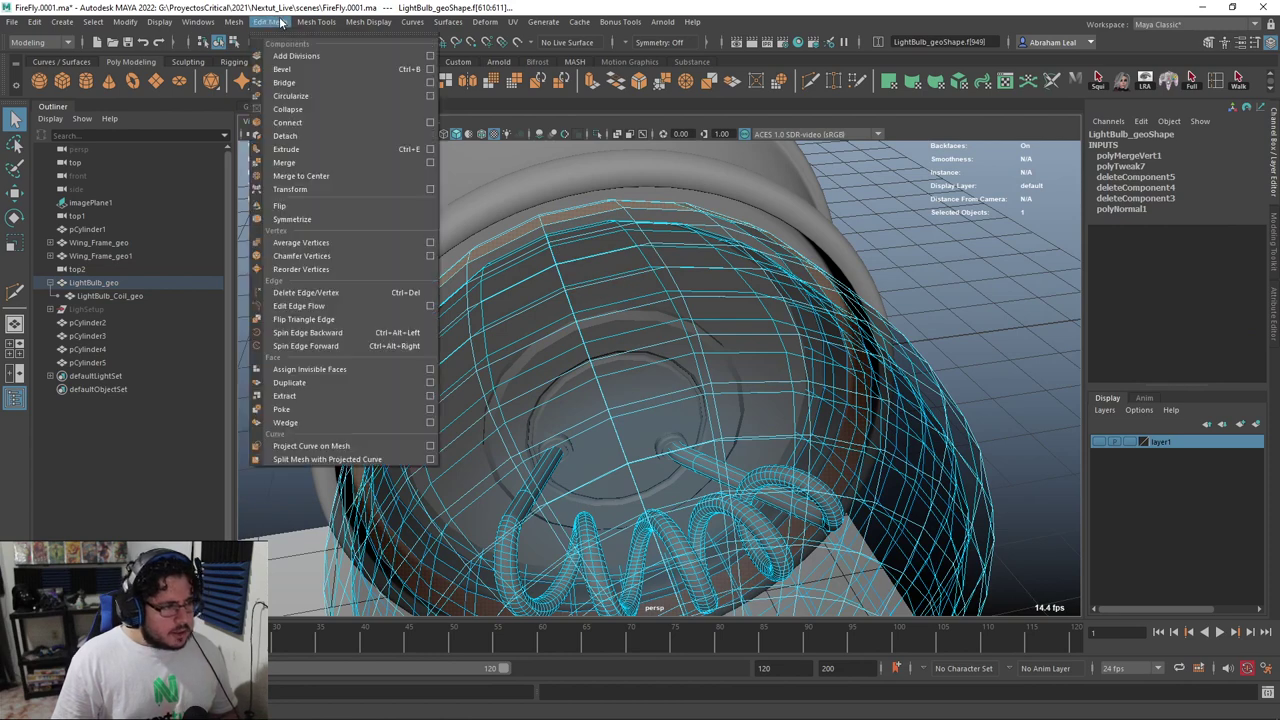
click(289, 382)
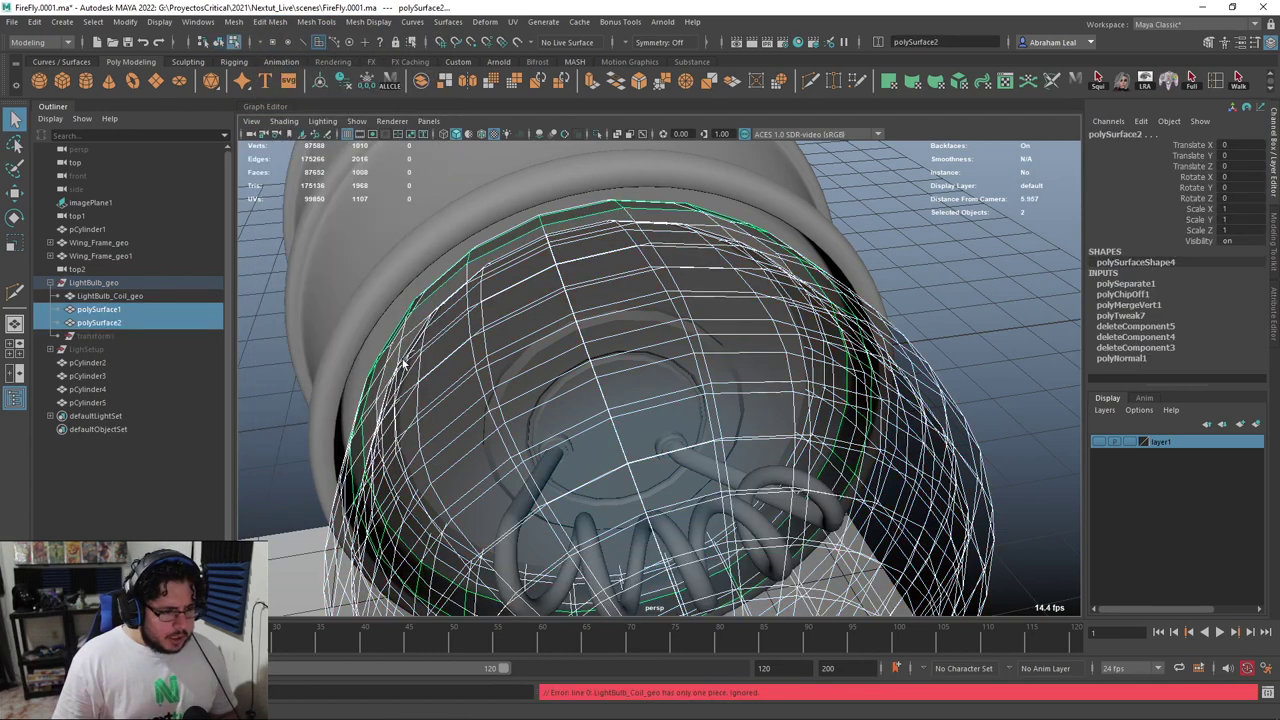
Unparent the duplicated face ring from the light bulb group
alt+drag(560, 316, 852, 163)
right_drag(682, 217, 782, 180)
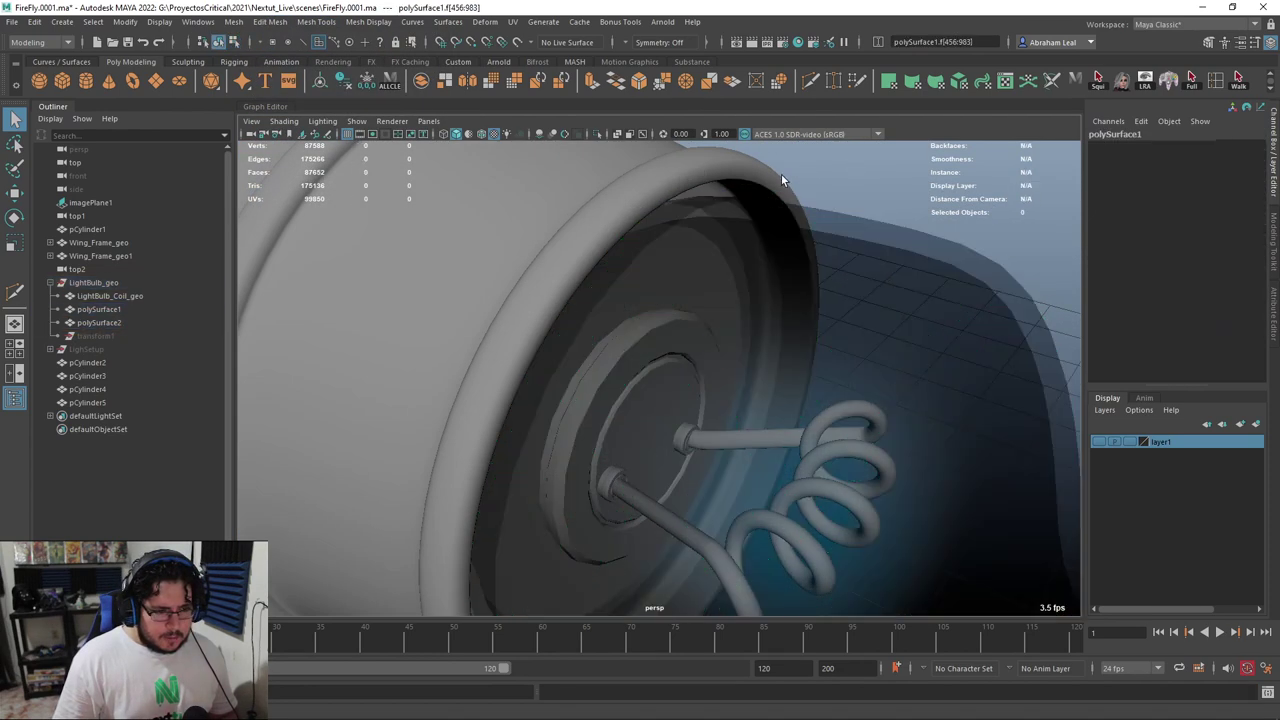
click(620, 265)
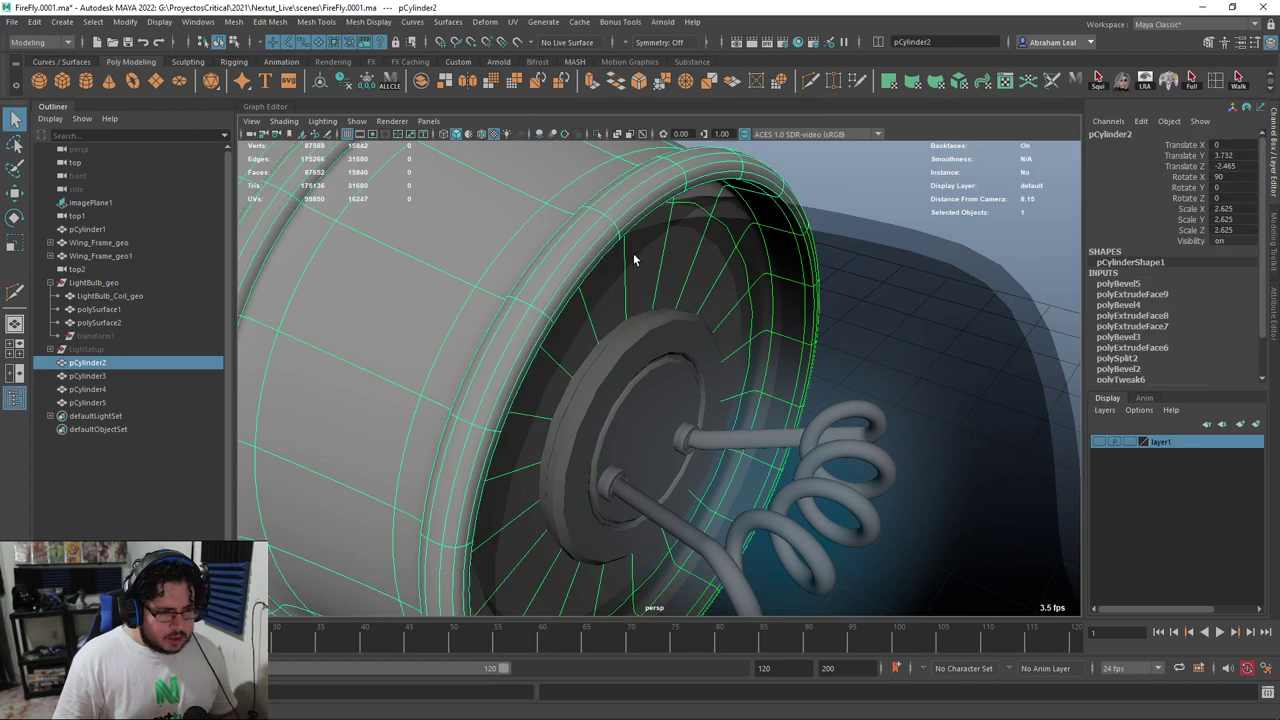
click(87, 325)
key(shift+p)
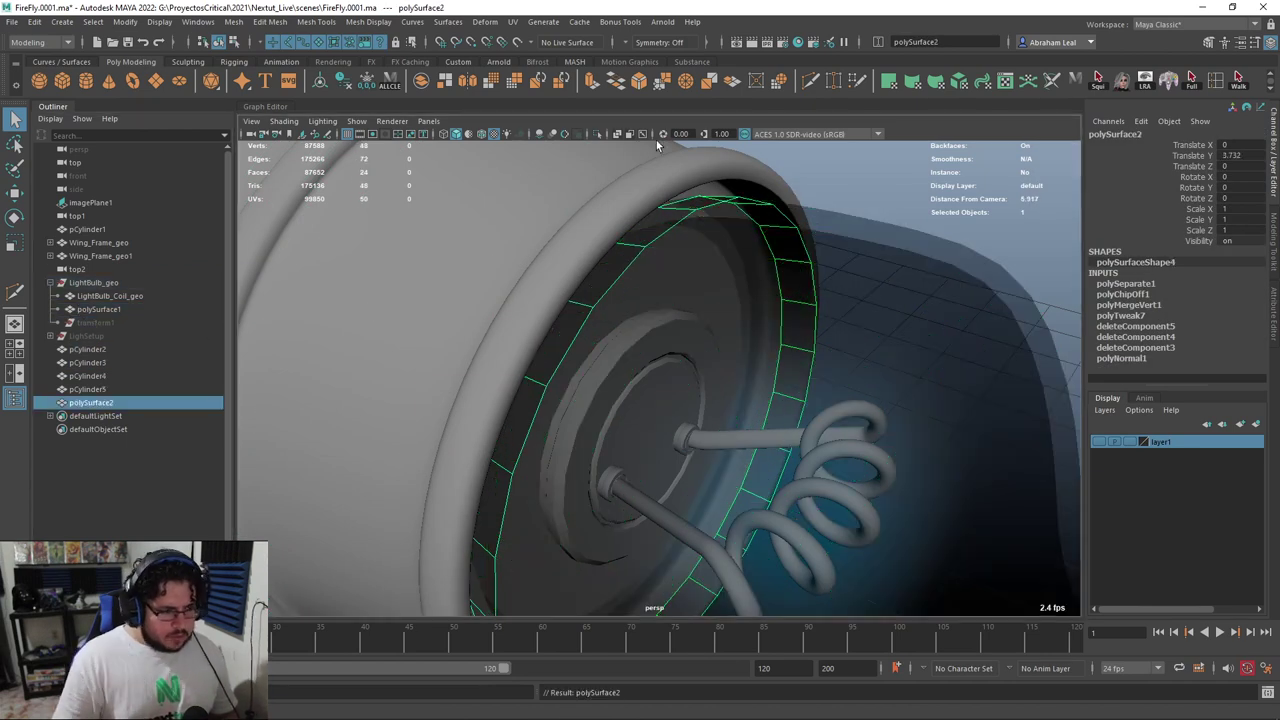
Isolate the duplicated ring, assign it the existing lambert1 material, and show the whole model again
click(600, 133)
alt+drag(636, 254, 706, 231)
click(706, 231)
click(706, 231)
right_drag(706, 231, 709, 592)
mouse_move(727, 604)
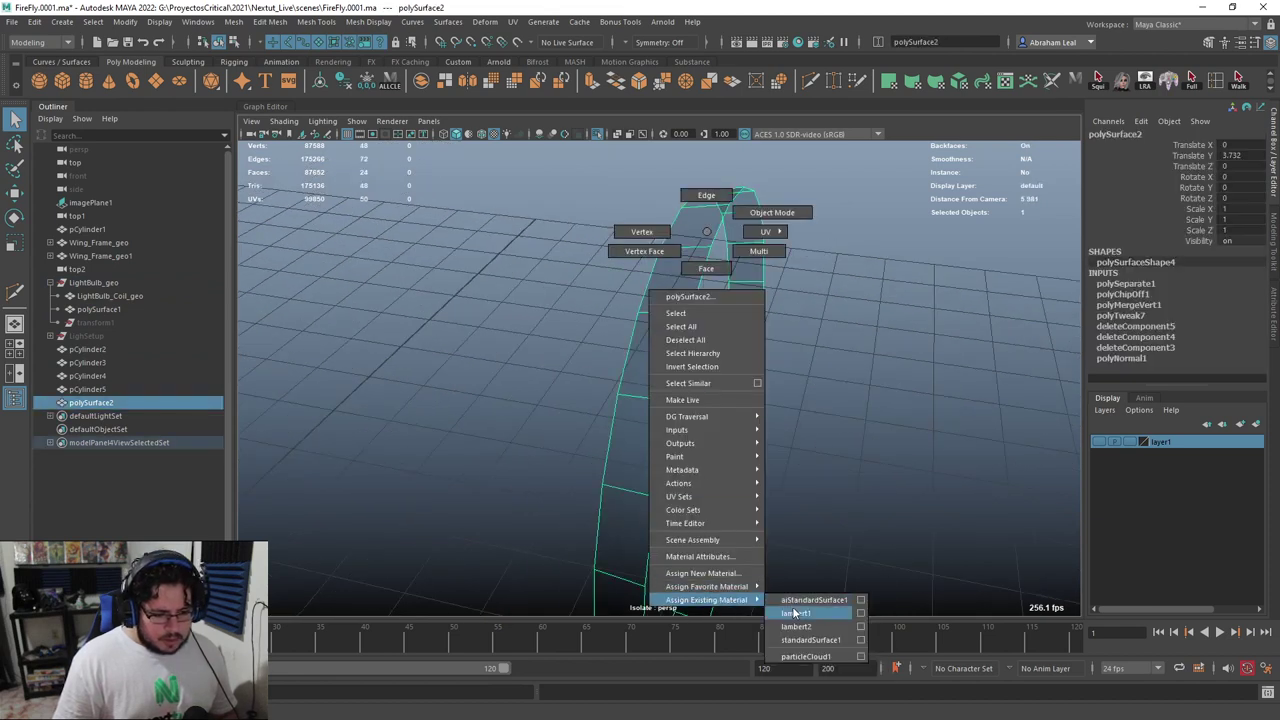
right_drag(794, 612, 796, 613)
click(785, 520)
click(660, 270)
click(598, 134)
Extrude the ring's faces to give it thickness between the bulb and the body's rim
alt+drag(692, 238, 441, 400)
key(ctrl+e)
alt+drag(480, 286, 594, 462)
alt+drag(594, 462, 588, 530)
right_drag(597, 285, 602, 243)
key(q)
click(601, 241)
click(613, 223)
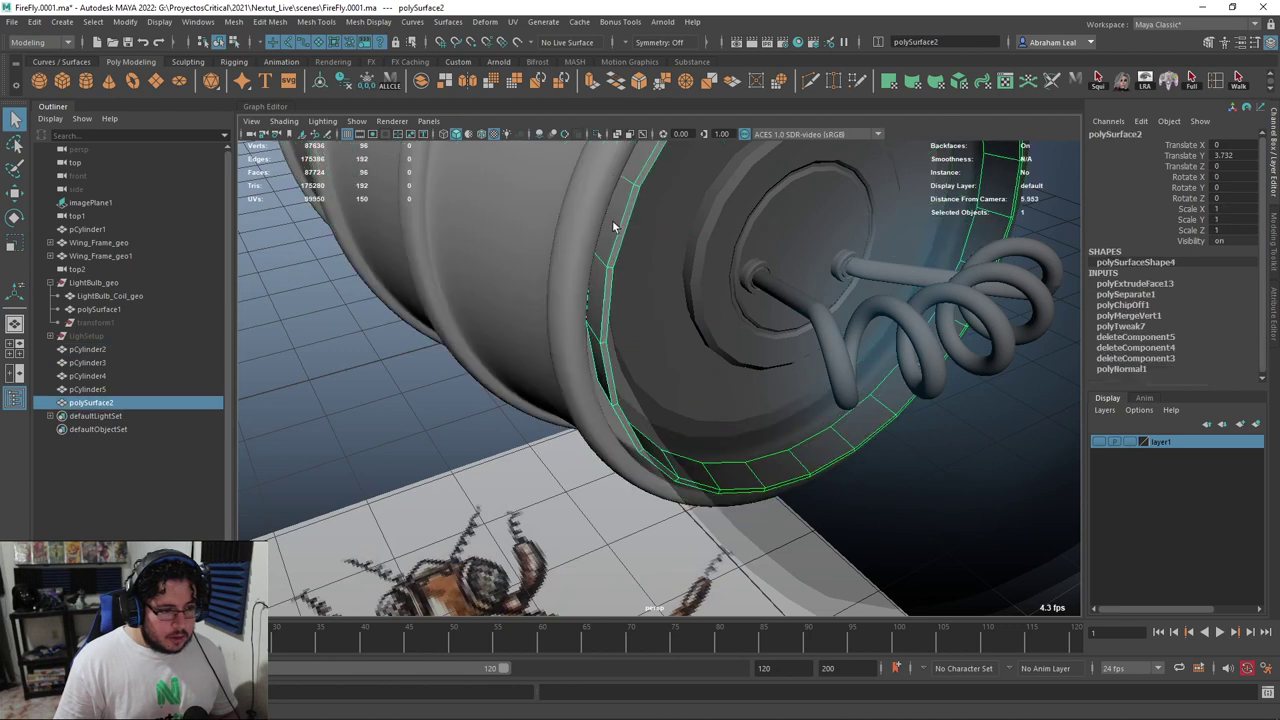
Isolate the ring and extrude the loop of narrow faces along one rim to widen the band
click(596, 134)
alt+drag(615, 240, 722, 225)
alt+middle_drag(722, 225, 663, 346)
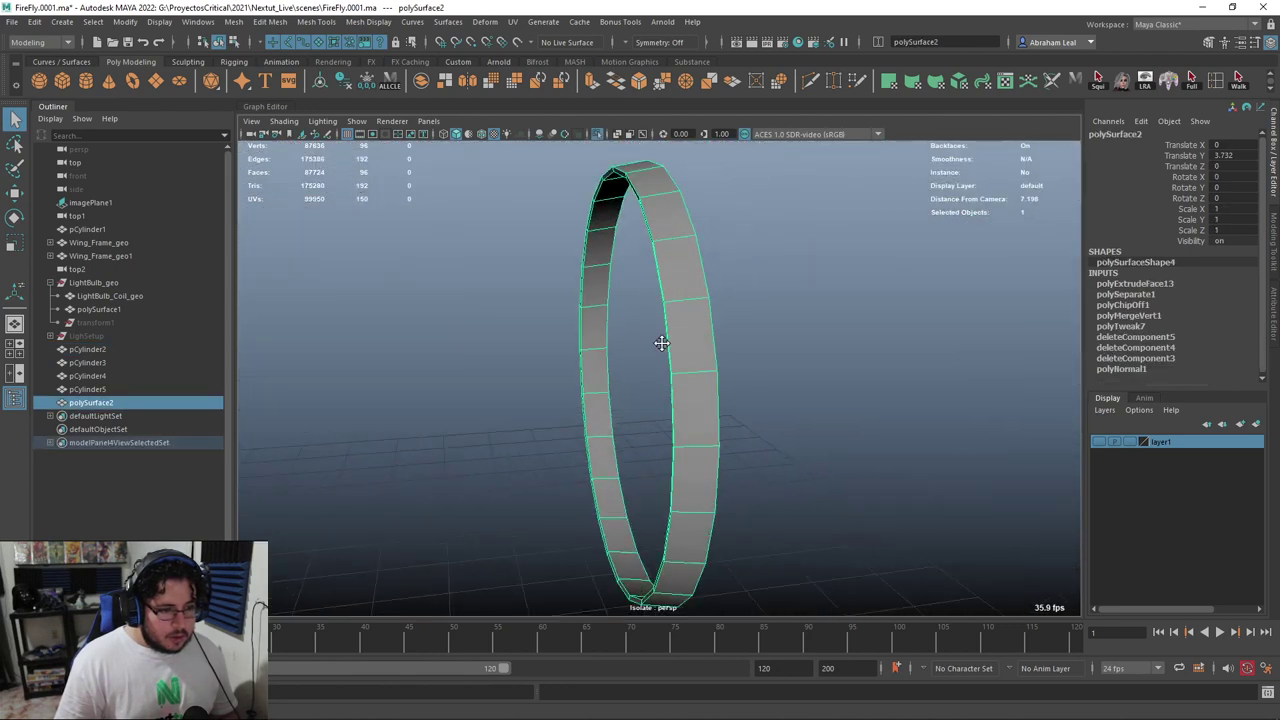
alt+drag(663, 346, 701, 244)
right_drag(693, 197, 698, 274)
click(697, 248)
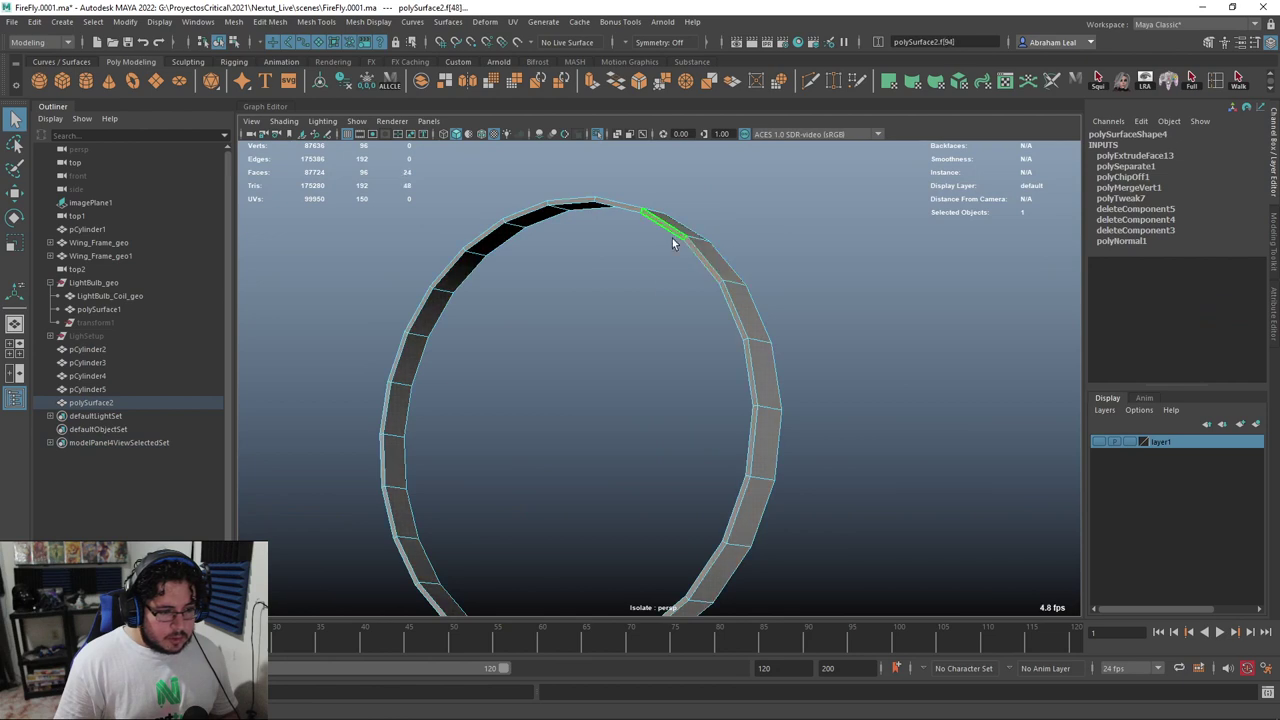
key(ctrl+e)
alt+drag(660, 283, 508, 468)
Check the widened ring against the full model and isolate it again
click(598, 134)
alt+drag(606, 162, 600, 306)
right_drag(545, 345, 615, 218)
click(596, 135)
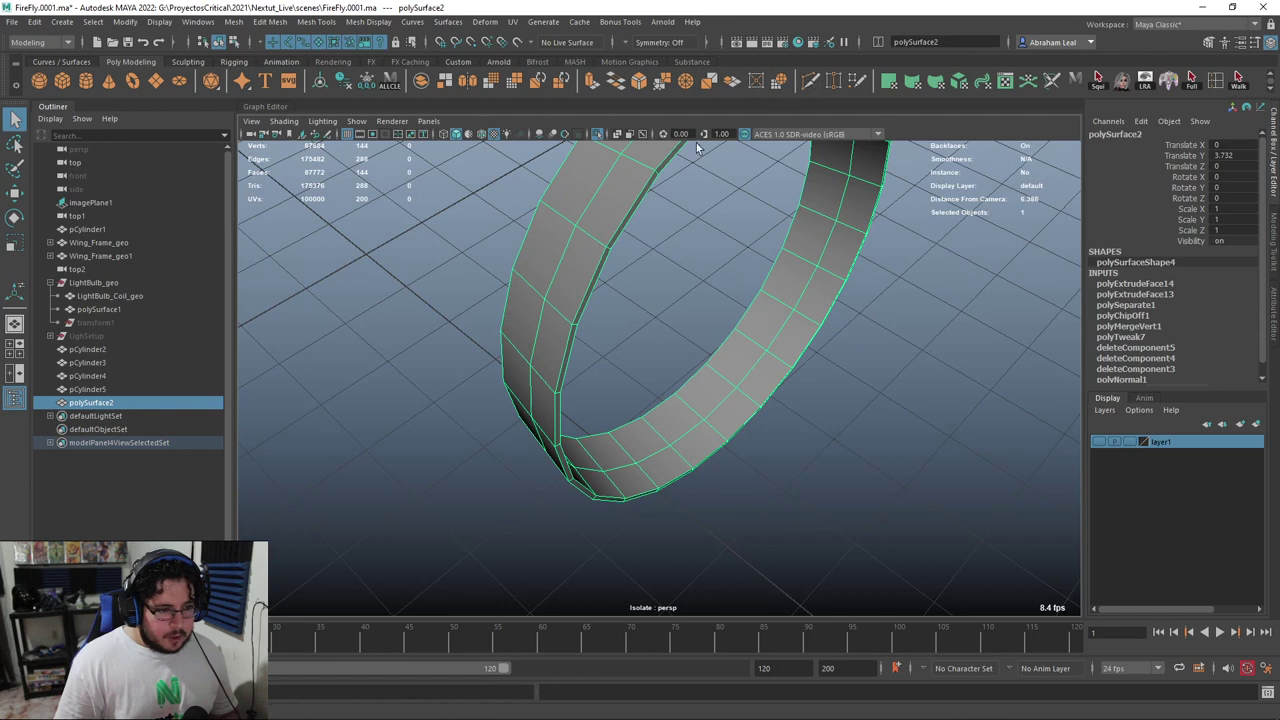
alt+drag(697, 148, 684, 292)
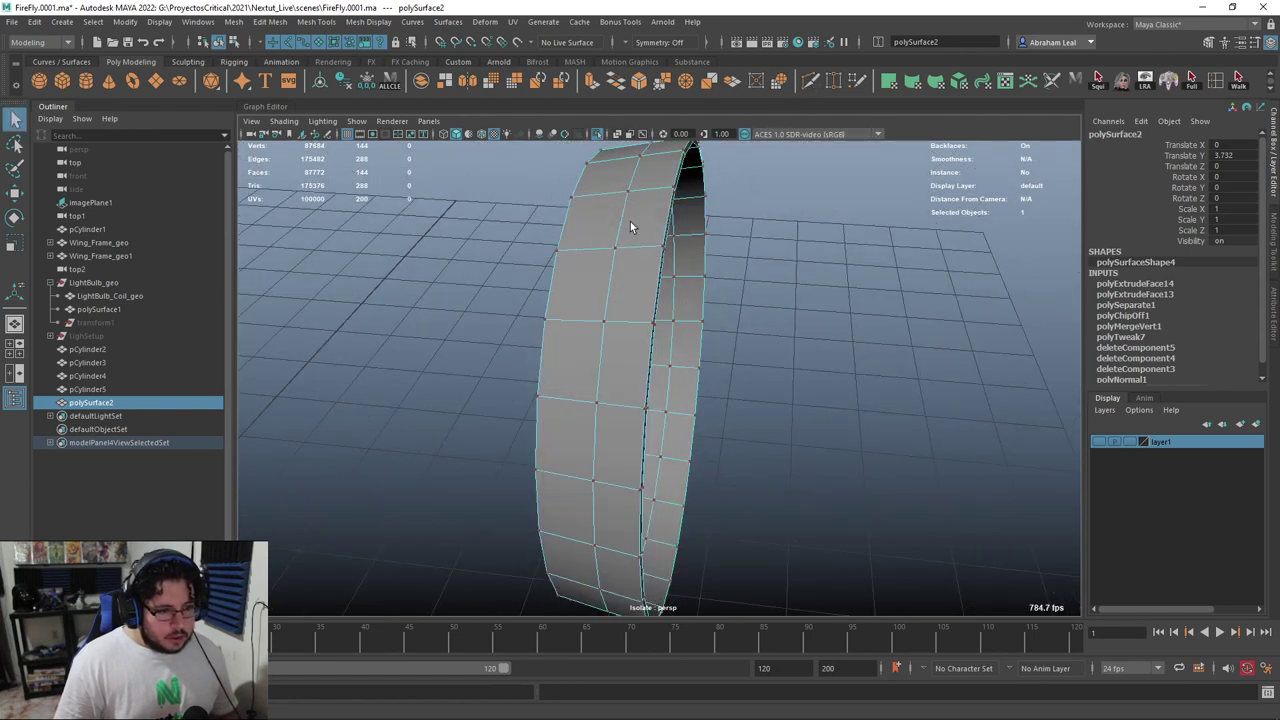
Save the scene as a new incremental version, FireFly.0002.ma
alt+drag(670, 214, 730, 227)
alt+right_drag(730, 227, 654, 262)
key(F10)
key(ctrl+d)
alt+drag(651, 263, 715, 270)
click(12, 22)
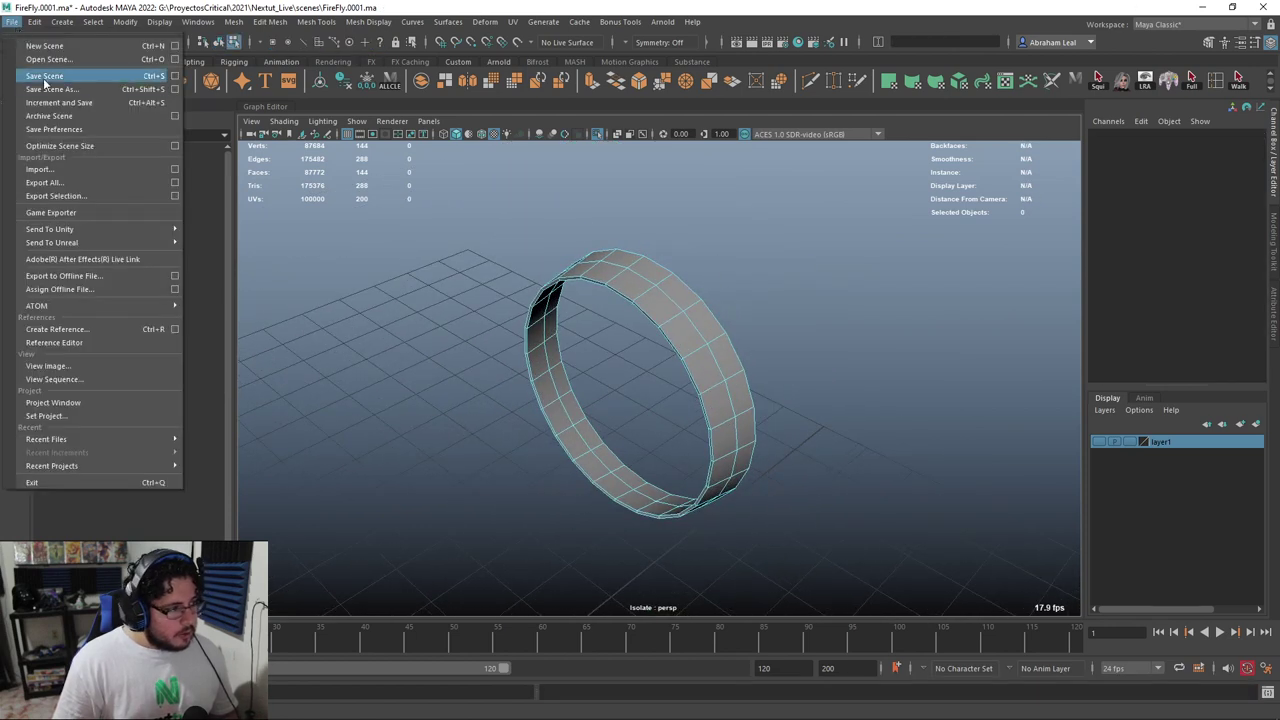
click(64, 106)
Insert three additional edge loops around the ring's outer band with Insert Edge Loop
alt+drag(612, 284, 546, 262)
click(672, 314)
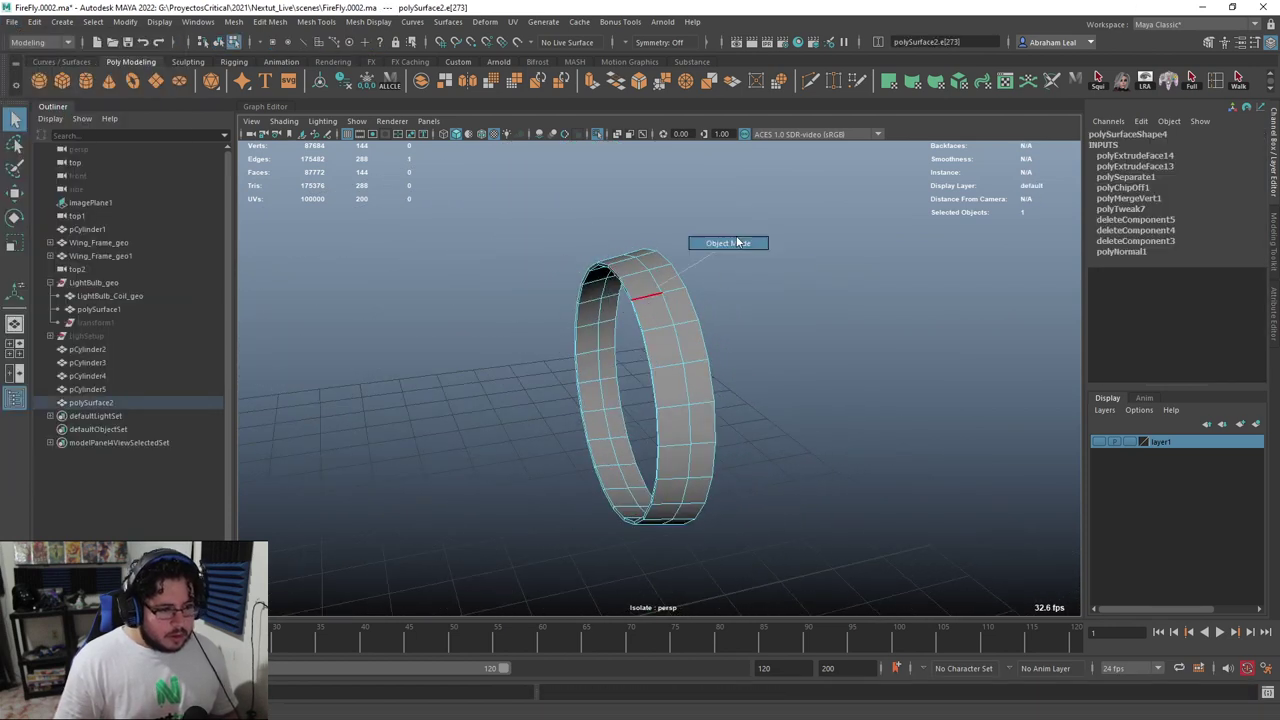
key(F8)
alt+middle_drag(657, 280, 602, 360)
alt+right_drag(602, 360, 640, 376)
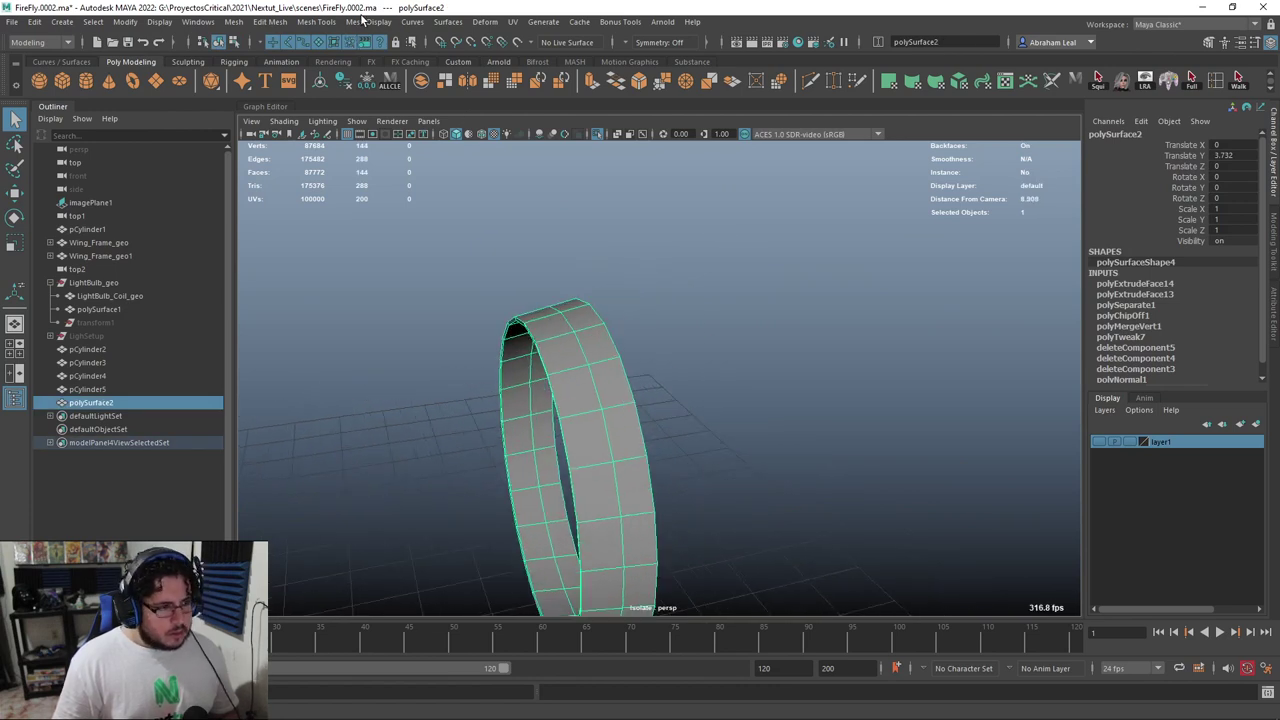
click(320, 22)
click(355, 122)
scroll(500, 277, up, 5)
click(376, 276)
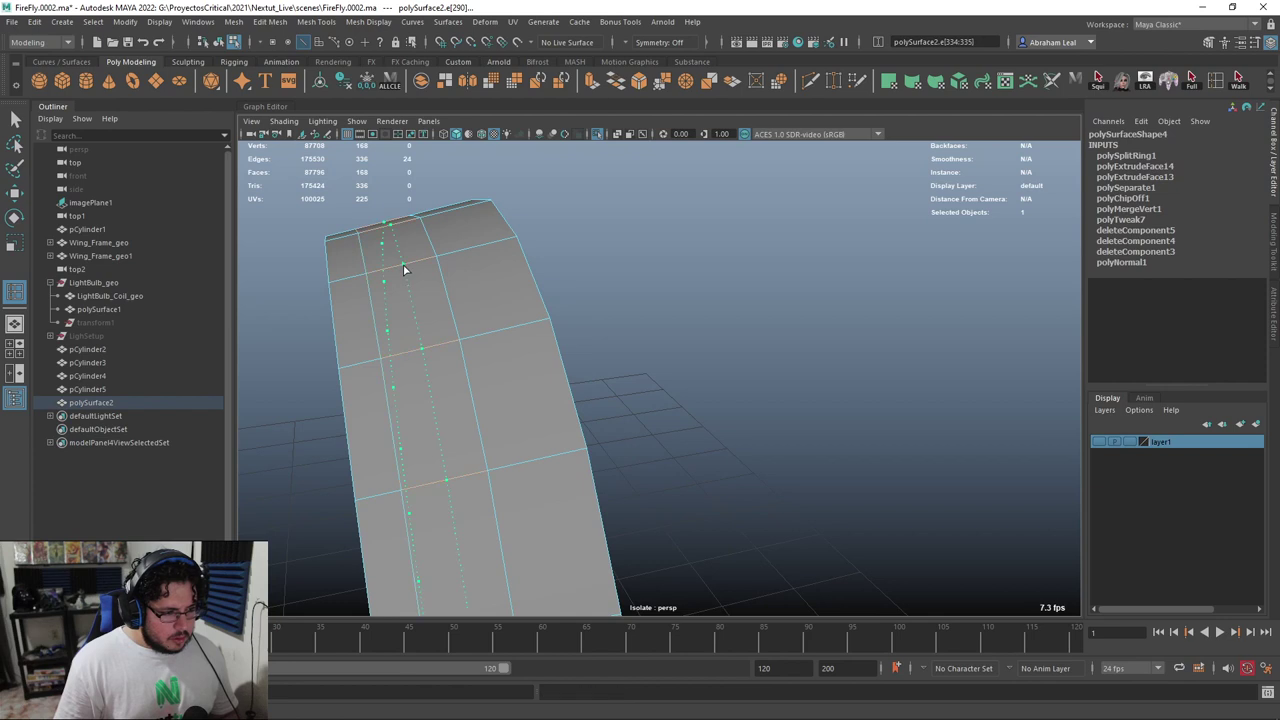
mouse_move(474, 250)
right_down()
mouse_move(470, 280)
mouse_move(462, 231)
right_up()
Bevel the edge loops running around the ring's outer band into narrow face strips
click(468, 246)
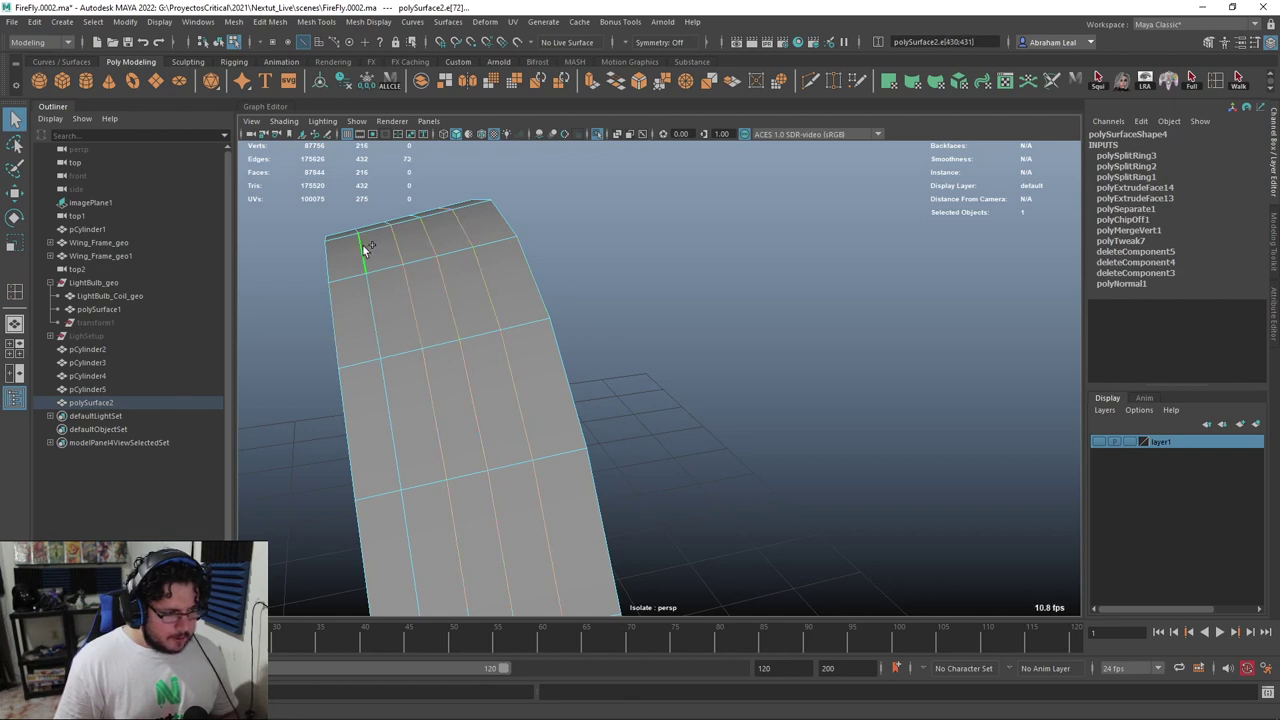
click(639, 82)
drag(875, 400, 886, 395)
Extrude three of the narrow face strips into ribs around the ring and preview it smoothed
right_drag(474, 215, 455, 245)
click(493, 265)
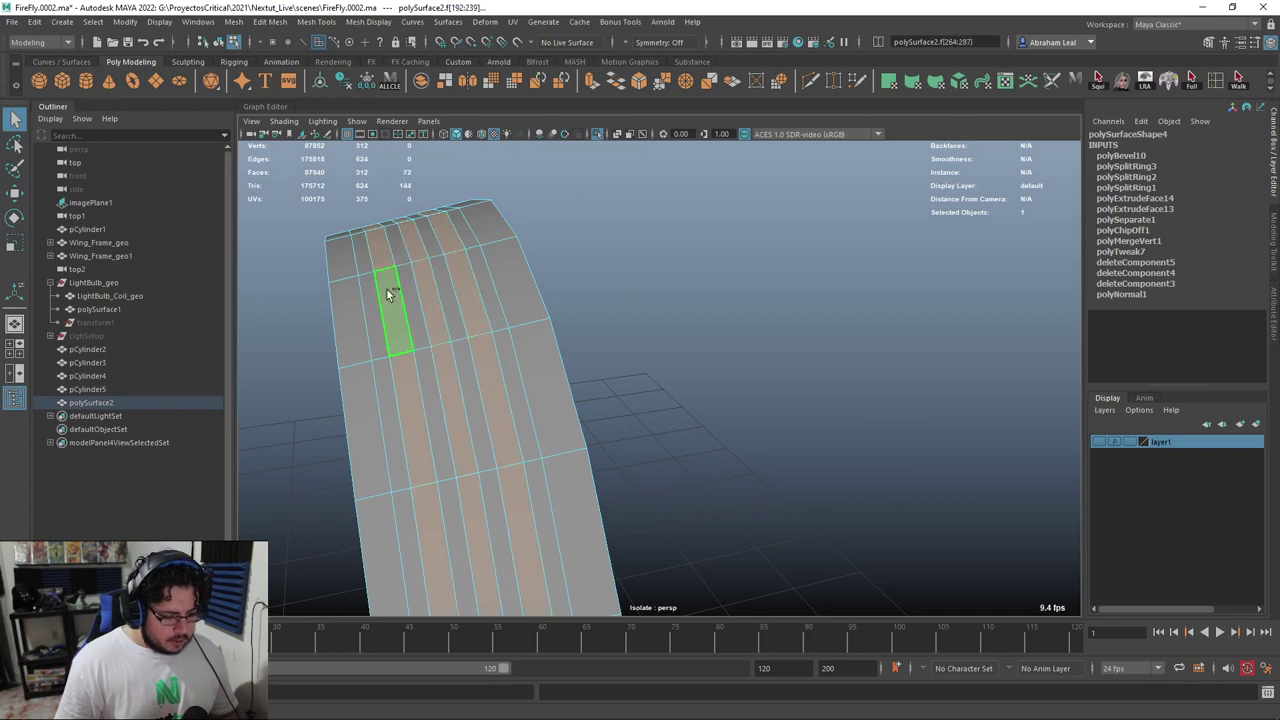
key(ctrl+e)
scroll(518, 318, down, 5)
alt+drag(530, 330, 606, 363)
alt+middle_drag(606, 363, 566, 244)
drag(630, 519, 592, 430)
key(3)
Show the whole model and examine the ribbed ring's fit against the body rim, with and without smooth preview
right_drag(547, 300, 648, 241)
click(648, 241)
alt+drag(648, 243, 540, 191)
click(597, 134)
alt+drag(632, 192, 460, 203)
alt+middle_drag(460, 203, 483, 295)
alt+drag(483, 294, 466, 309)
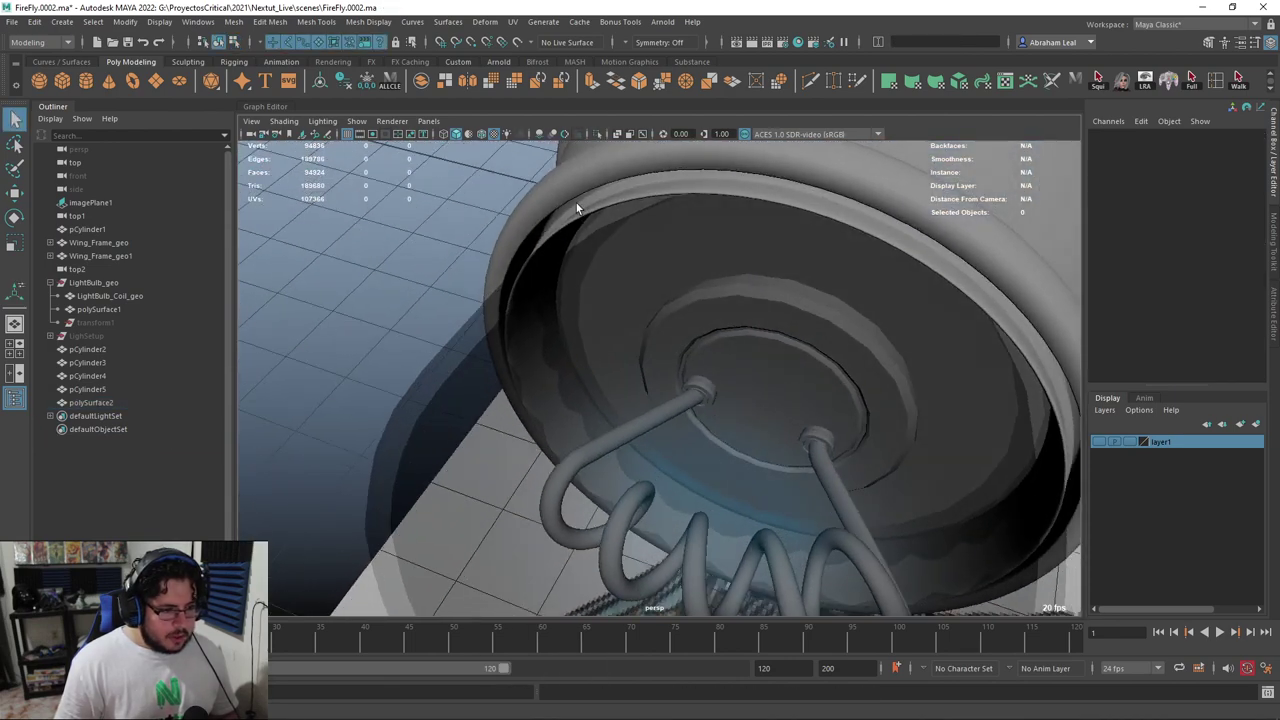
click(576, 203)
alt+drag(576, 203, 497, 296)
key(1)
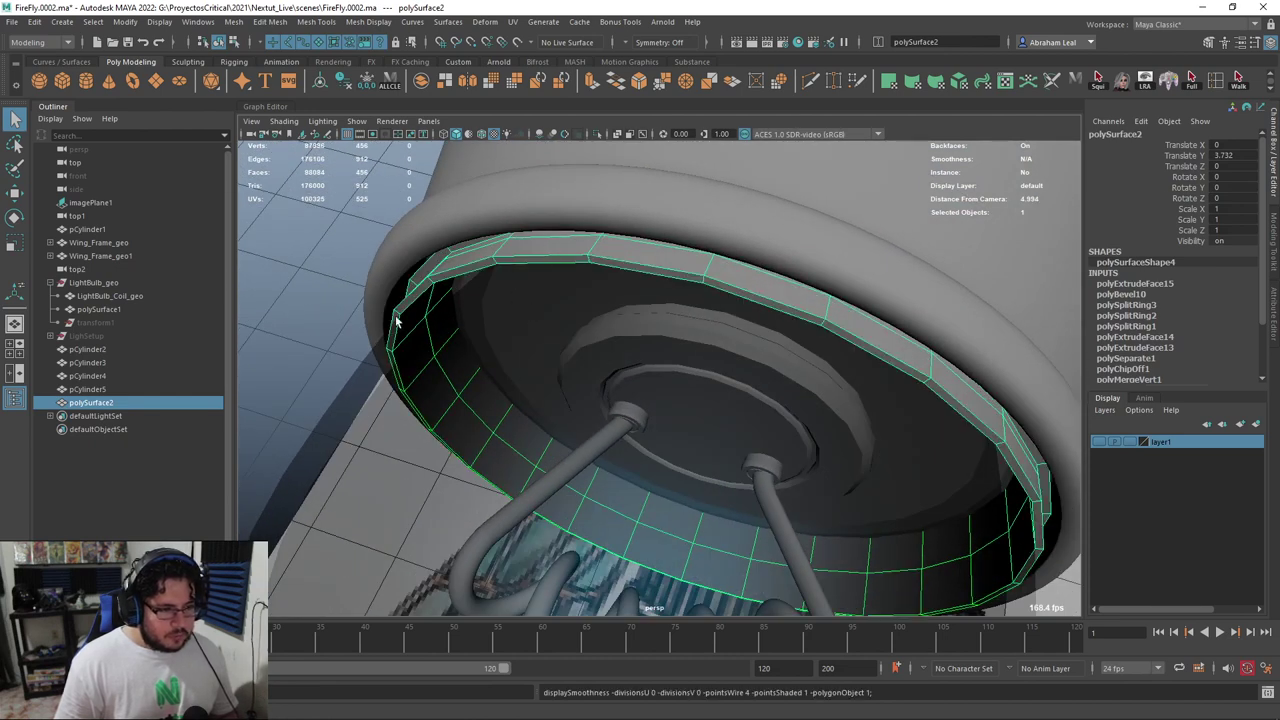
alt+drag(397, 320, 695, 248)
key(3)
click(326, 320)
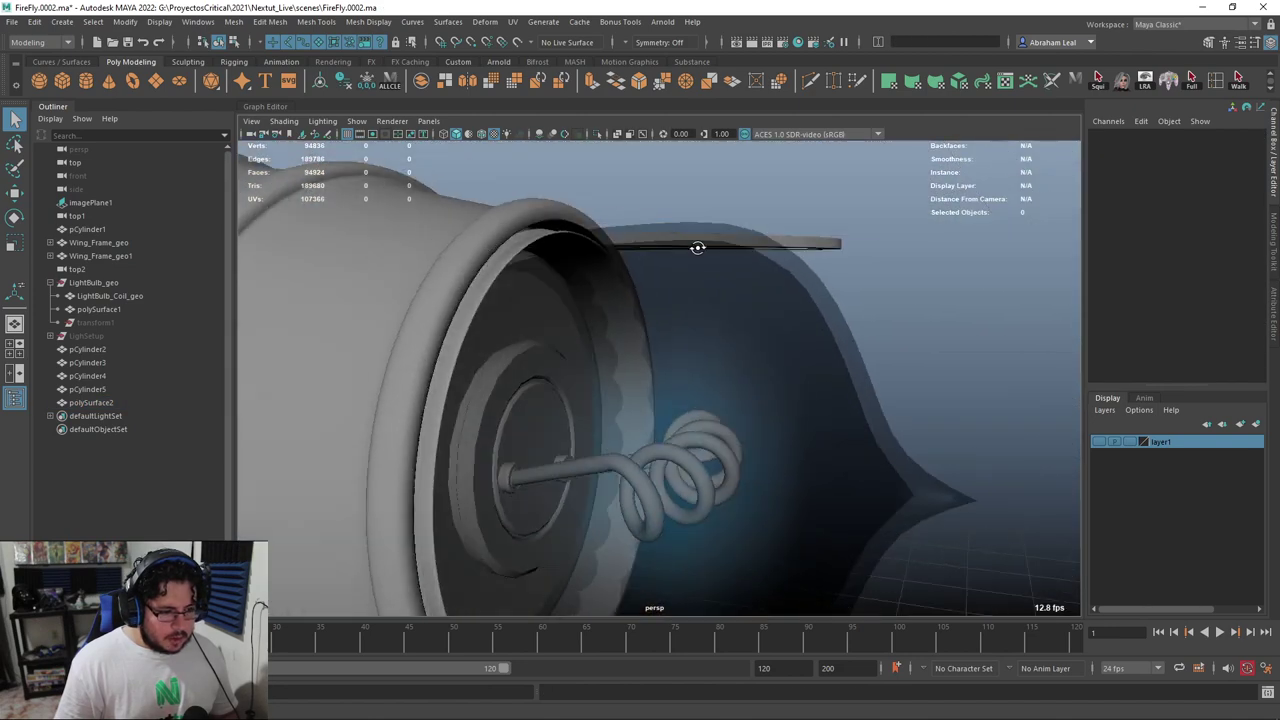
Isolate the ribbed ring and delete the loop of narrow faces along one rim
click(492, 254)
alt+drag(524, 260, 544, 247)
click(598, 133)
alt+drag(545, 190, 477, 193)
scroll(477, 193, up, 3)
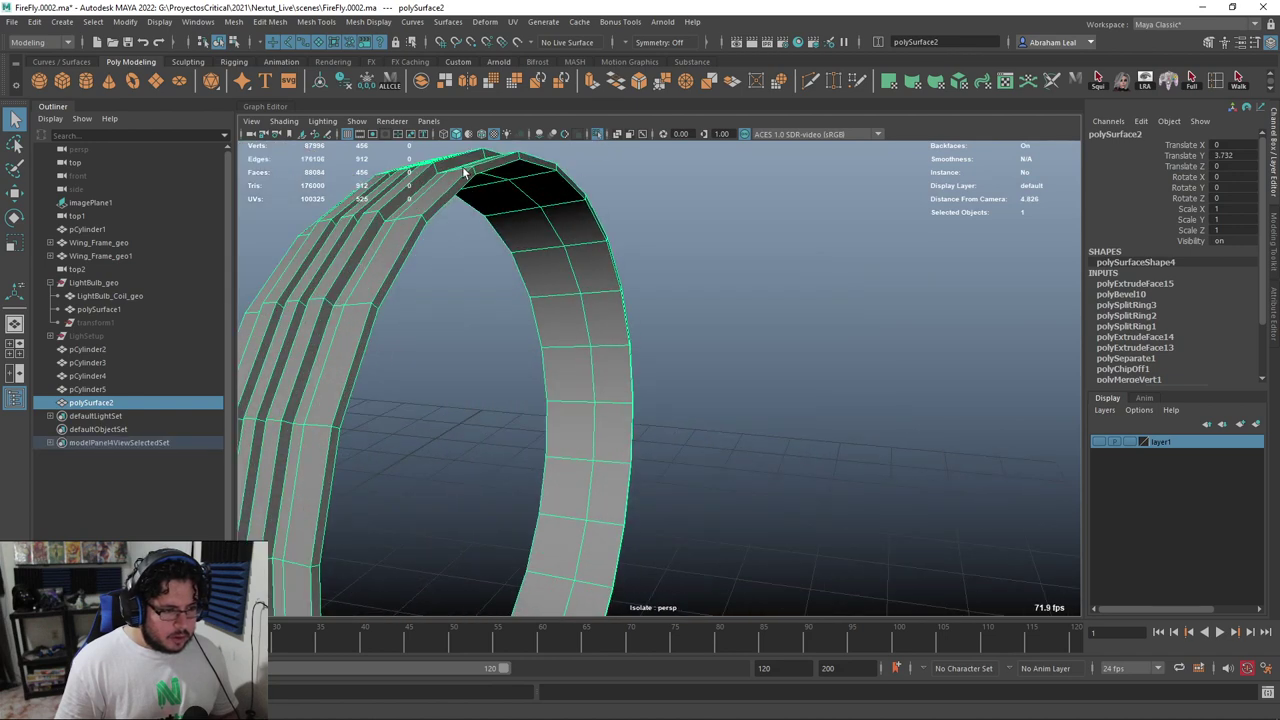
key(F11)
click(456, 192)
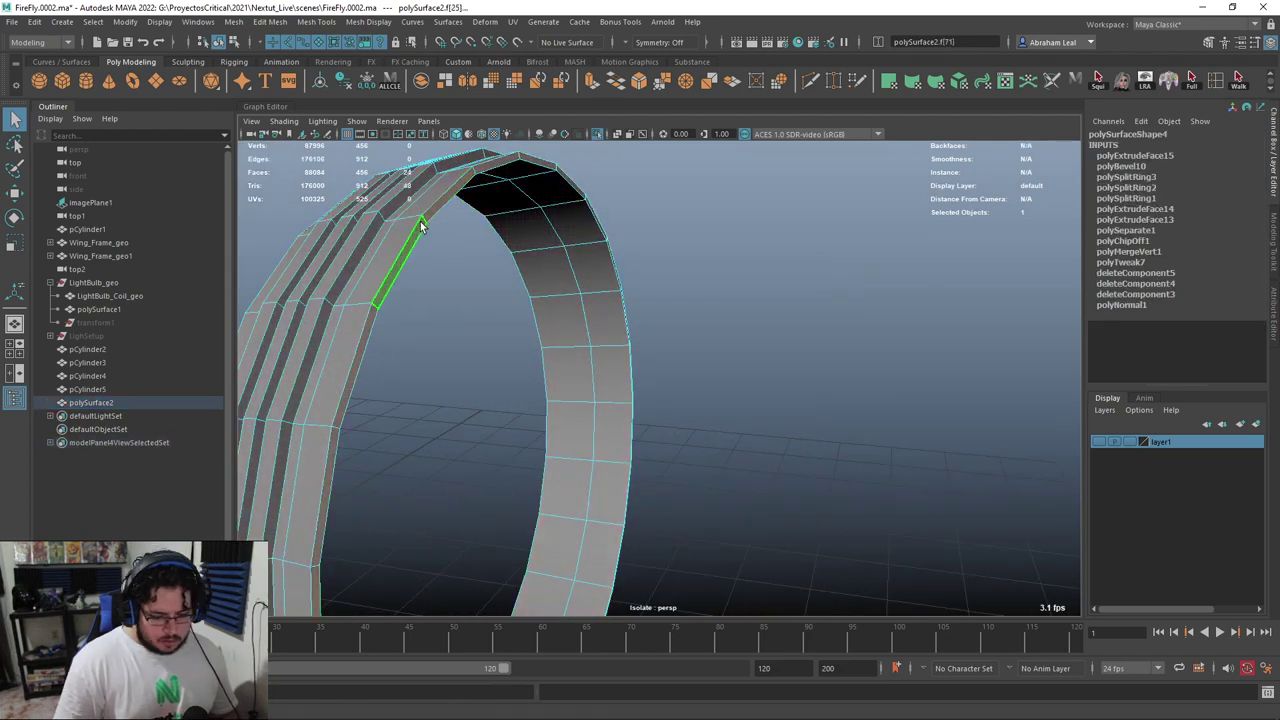
key(Delete)
Delete the narrow face loop on the opposite rim and all the faces on the ring's inner side
alt+drag(415, 232, 560, 203)
click(569, 175)
double_click(642, 209)
key(Delete)
double_click(353, 315)
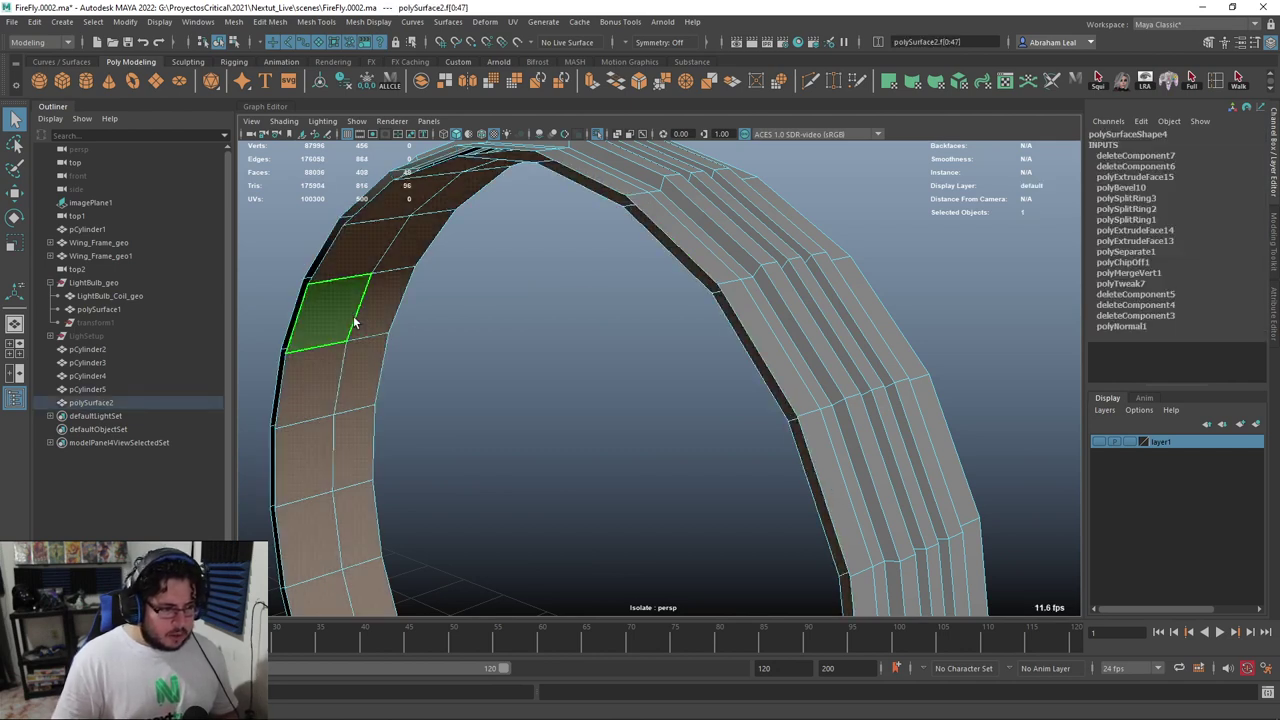
key(Delete)
alt+drag(371, 309, 412, 261)
right_drag(412, 261, 475, 228)
click(530, 219)
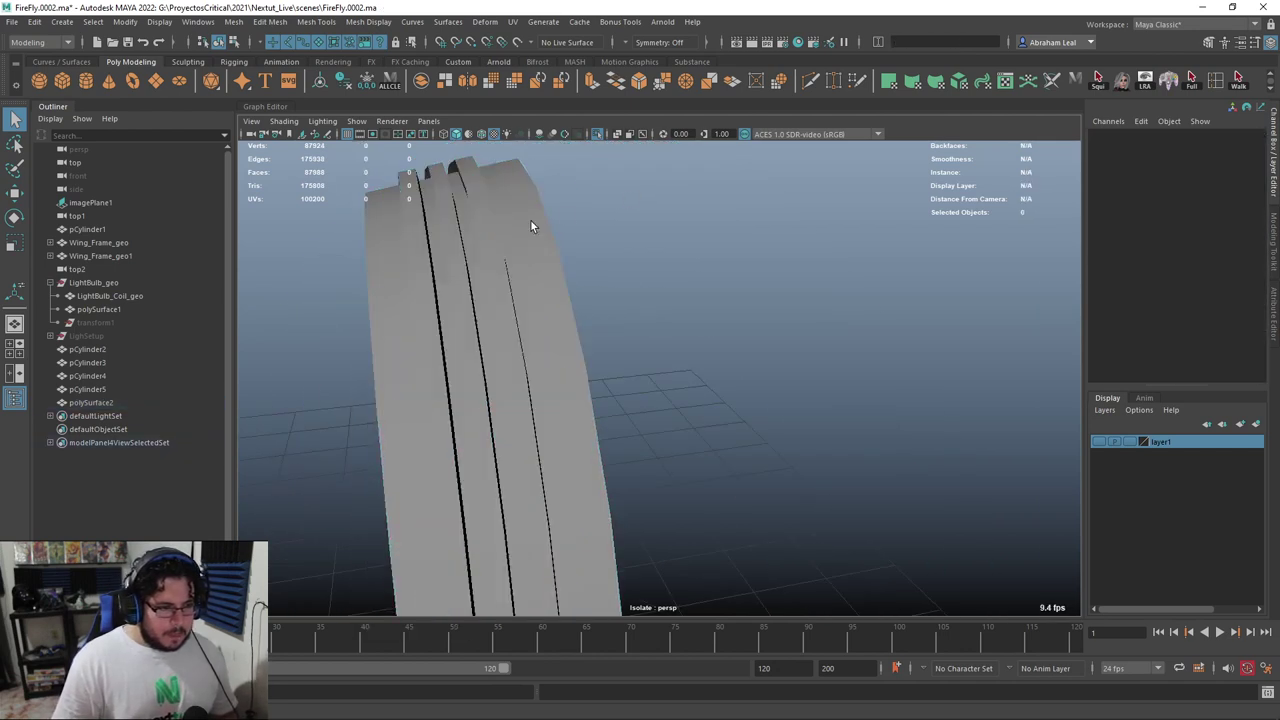
click(515, 222)
Show the whole model with the ring smoothed and scale the ring uniformly to 1.023
click(597, 134)
alt+drag(598, 215, 474, 290)
key(3)
alt+drag(600, 312, 593, 268)
scroll(593, 275, down, 3)
key(r)
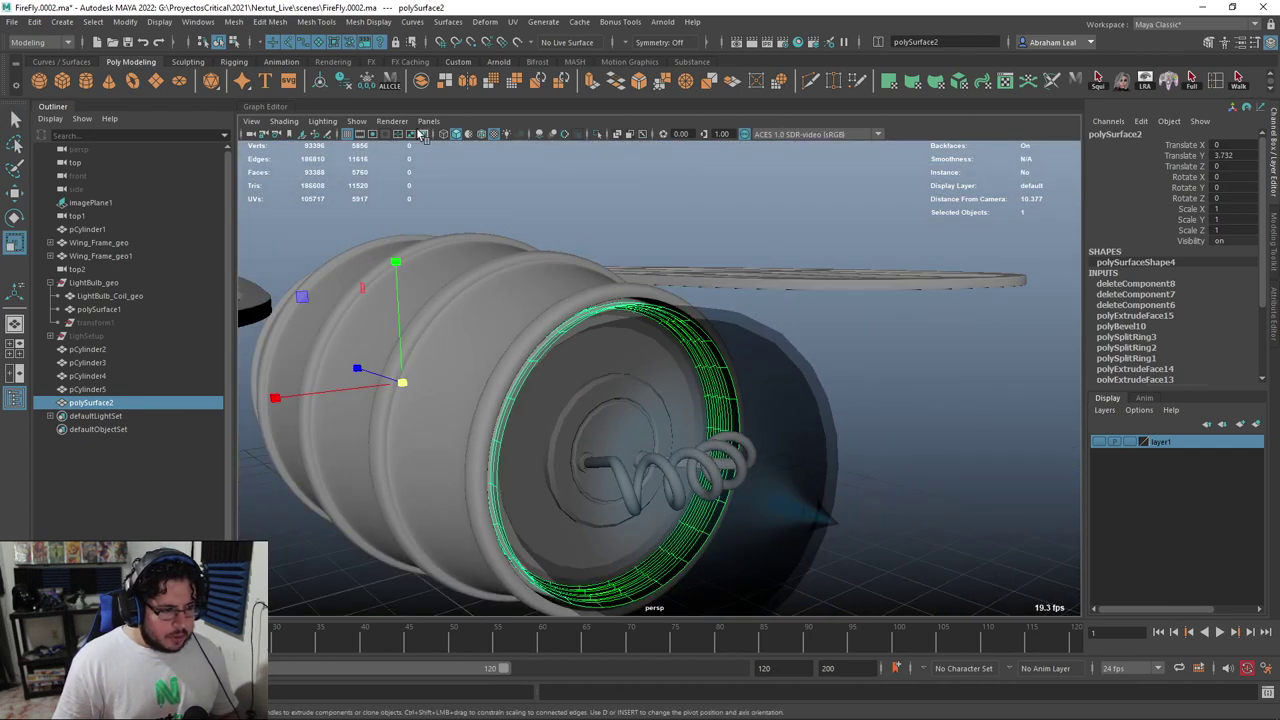
scroll(596, 455, up, 3)
drag(573, 527, 594, 526)
alt+drag(592, 524, 549, 281)
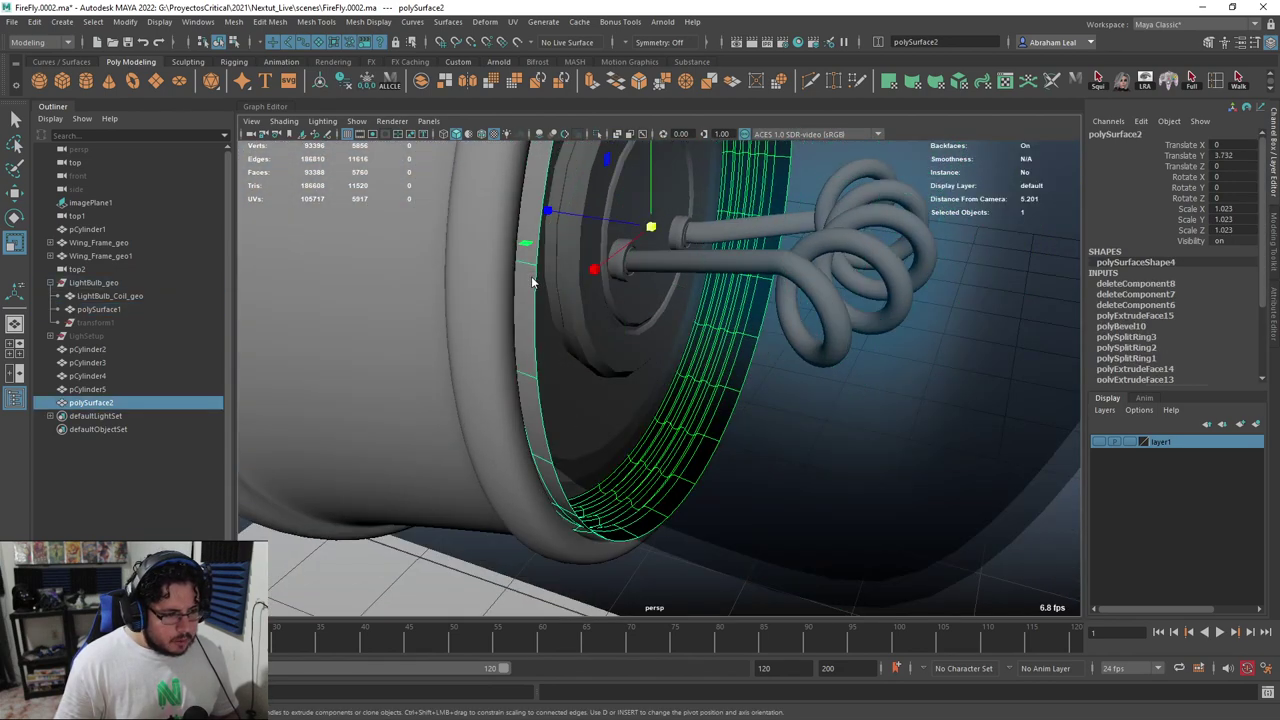
Extrude the open border edge loop at the ring's body end and scale it inward to form a lip
right_drag(531, 277, 539, 207)
double_click(539, 207)
alt+drag(539, 207, 634, 490)
key(1)
key(ctrl+e)
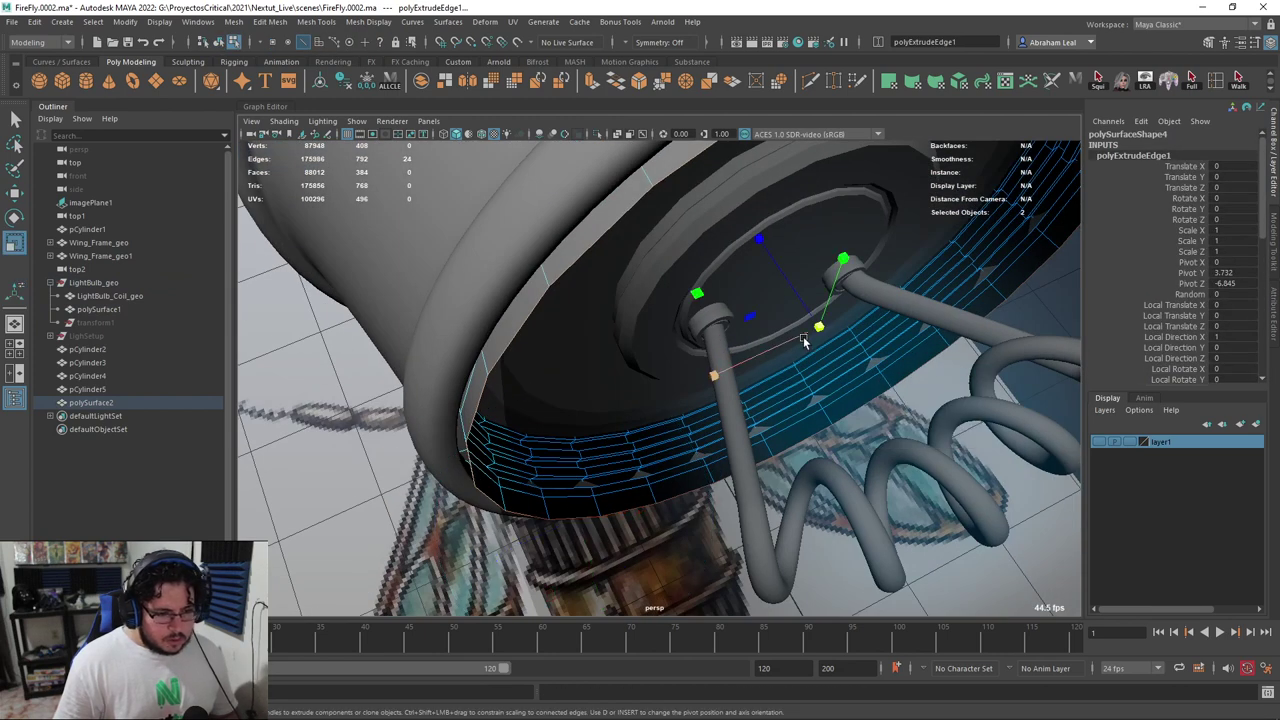
drag(812, 330, 804, 370)
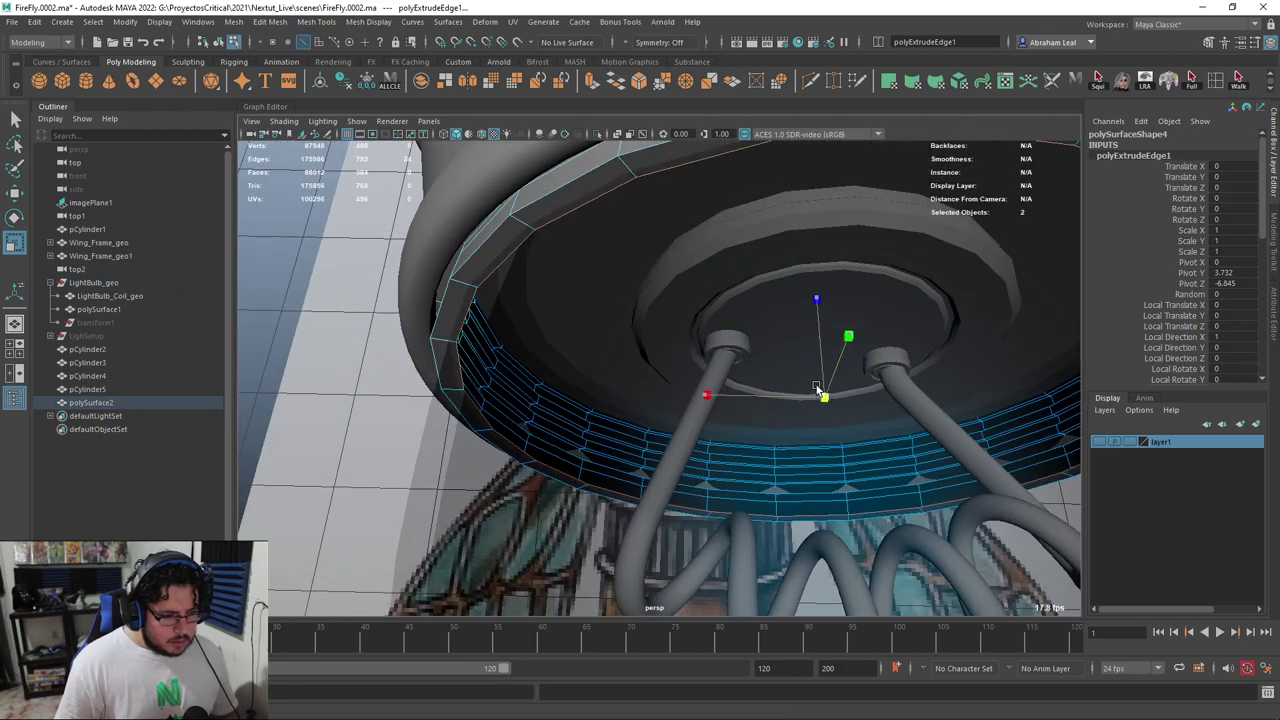
Extrude the lip's inner edge loop again and move it along the ring's depth to form an inner wall
mouse_move(818, 388)
alt+mouse_down()
mouse_move(826, 340)
mouse_move(820, 363)
alt+mouse_up()
shift+right_drag(843, 358, 740, 410)
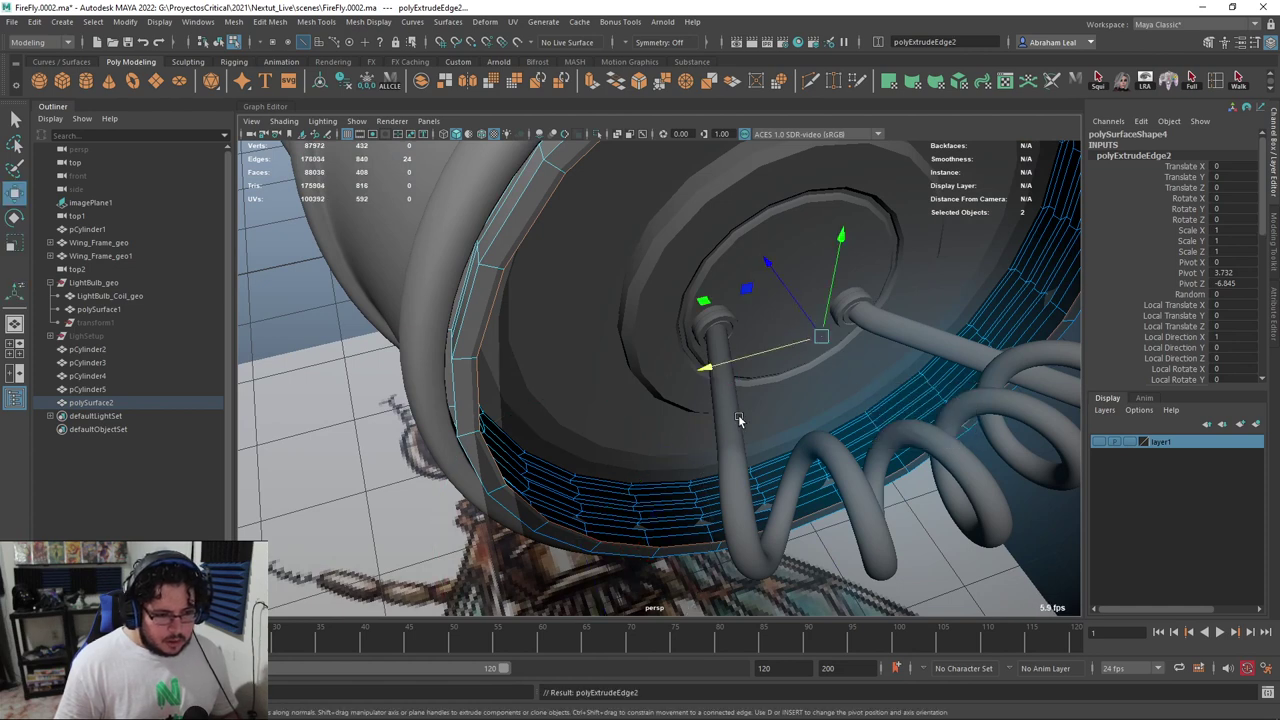
drag(764, 261, 709, 170)
Bevel the lip's edge loops with fraction 0.3 and 2 segments, and preview the ring smoothed
key(F8)
key(F8)
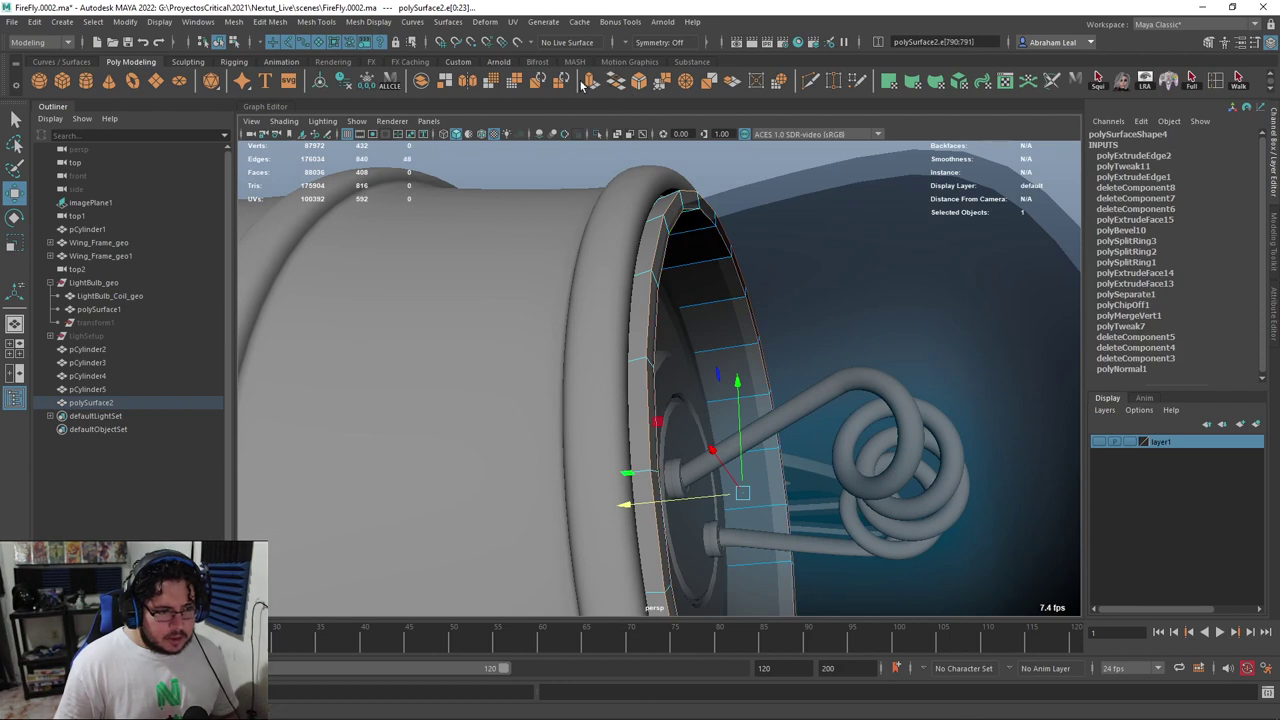
click(637, 84)
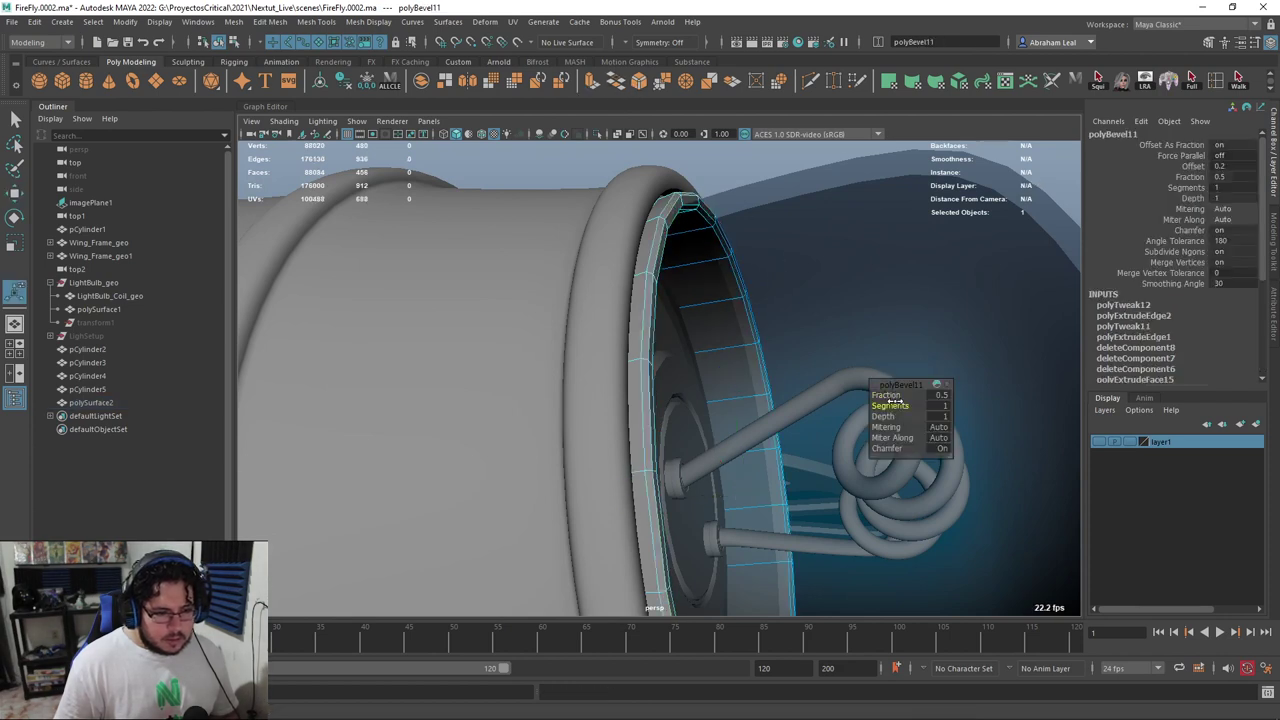
key(3)
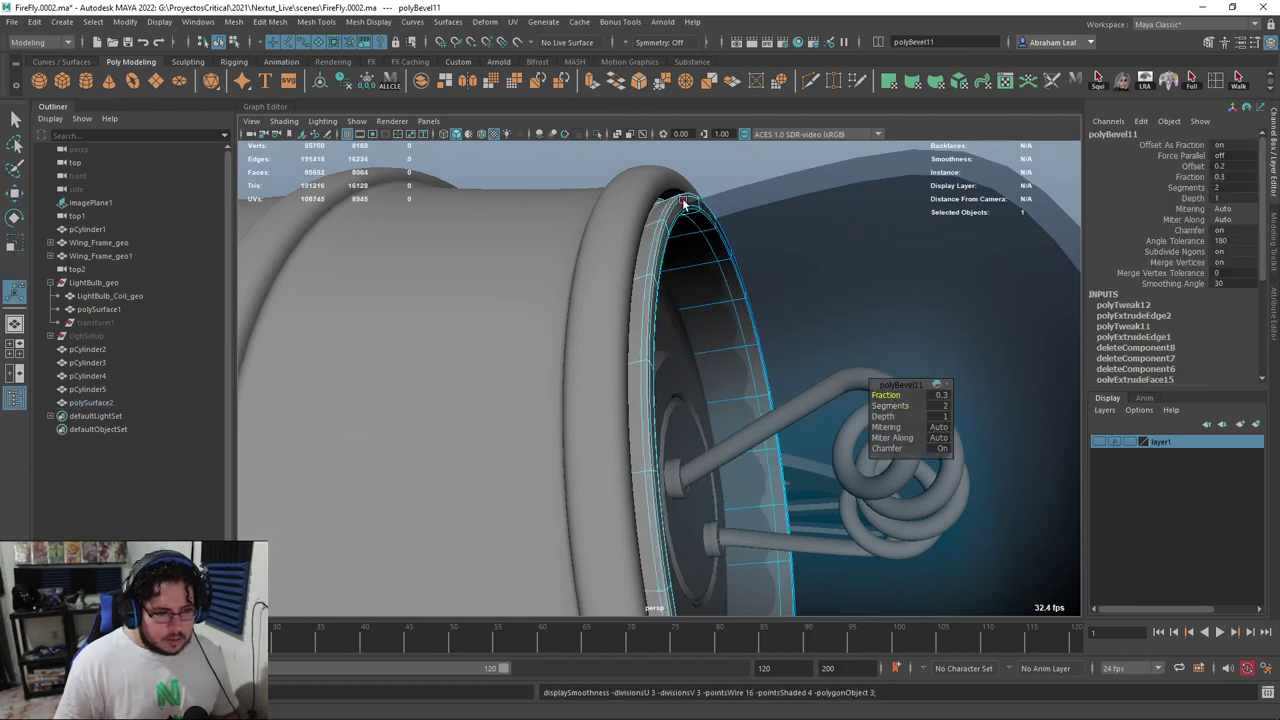
Examine the beveled lip from several angles in the full model, and isolate the ring without smoothing
key(q)
right_drag(686, 206, 733, 162)
click(733, 162)
alt+drag(733, 180, 749, 271)
alt+right_drag(749, 271, 660, 272)
alt+drag(660, 272, 540, 278)
alt+right_drag(540, 278, 654, 320)
alt+drag(654, 320, 652, 238)
click(726, 225)
click(598, 134)
key(f)
key(1)
Select the two open border edge loops at the ring's far end and bridge them to close the gap
right_drag(650, 235, 634, 194)
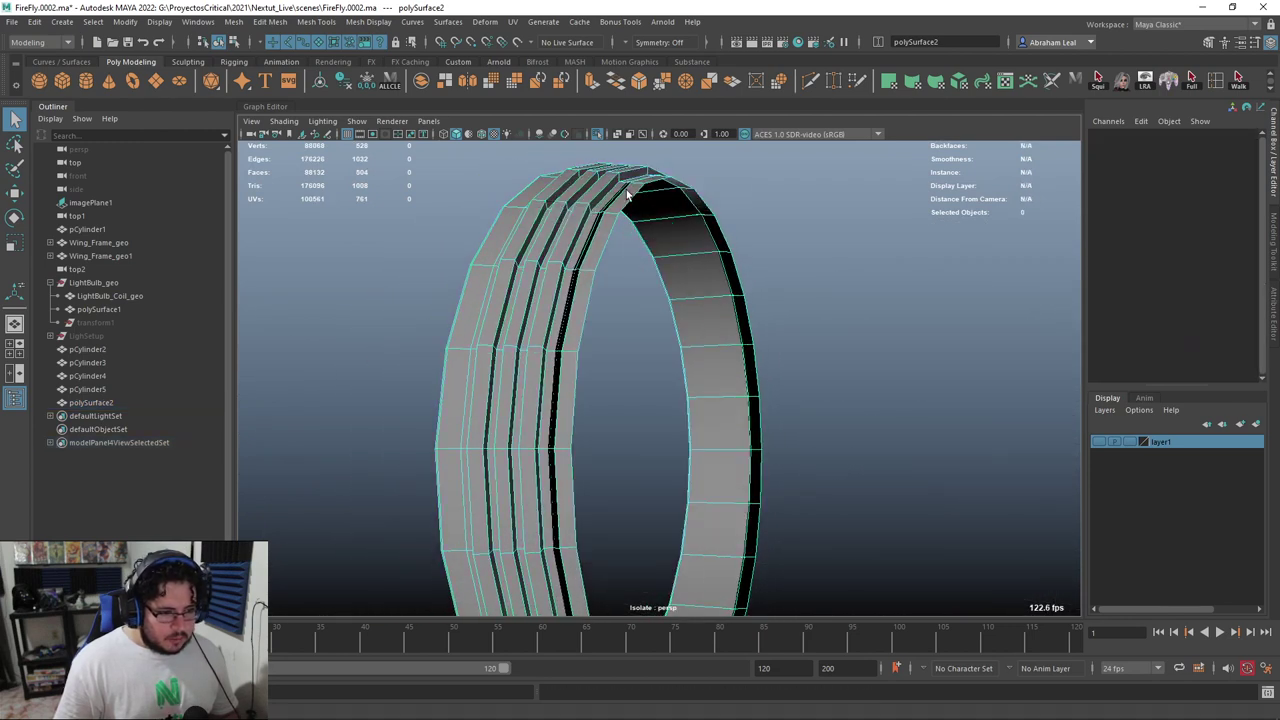
double_click(631, 206)
alt+drag(690, 451, 547, 376)
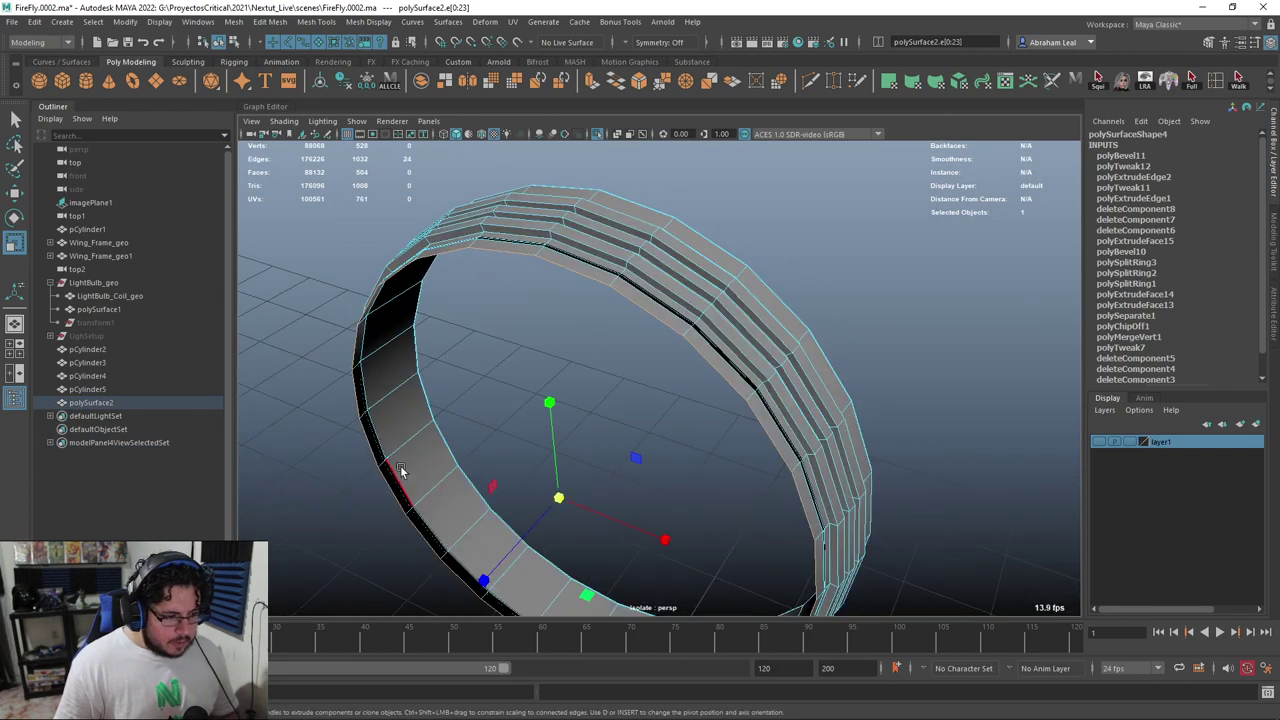
alt+drag(564, 488, 623, 283)
click(597, 279)
double_click(622, 234)
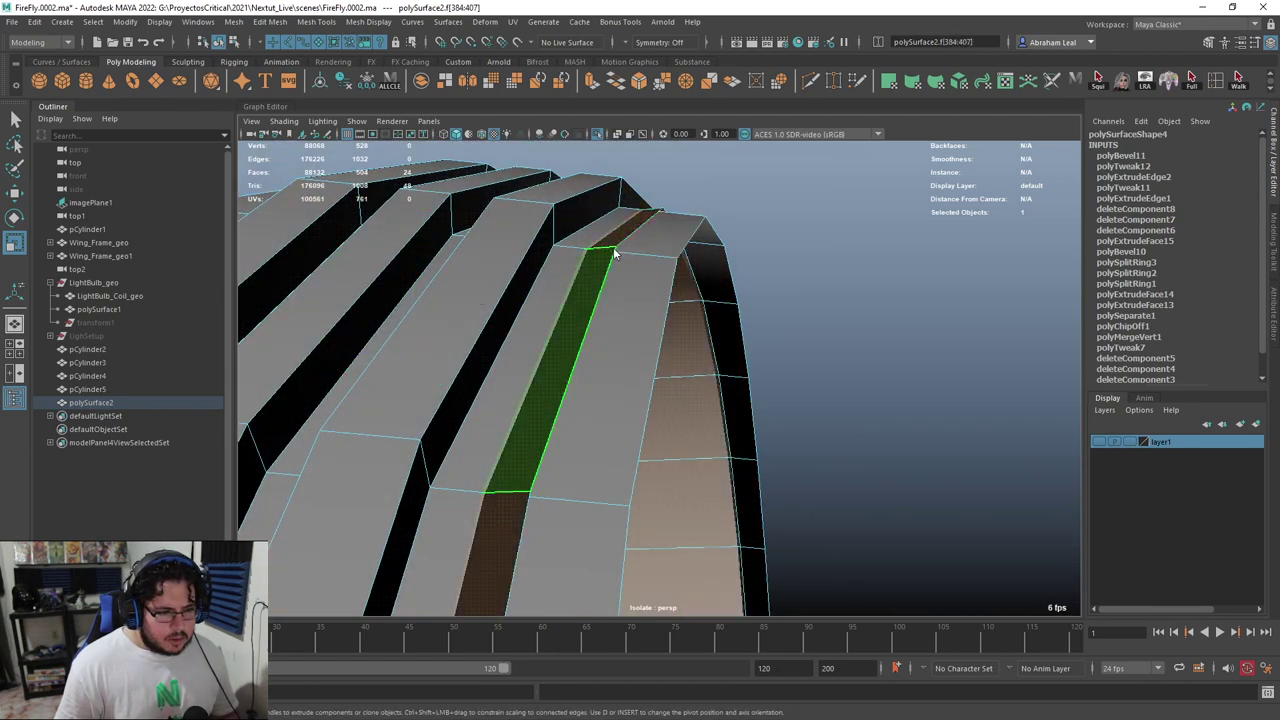
scroll(675, 292, down, 4)
alt+drag(675, 292, 702, 268)
alt+drag(684, 521, 605, 223)
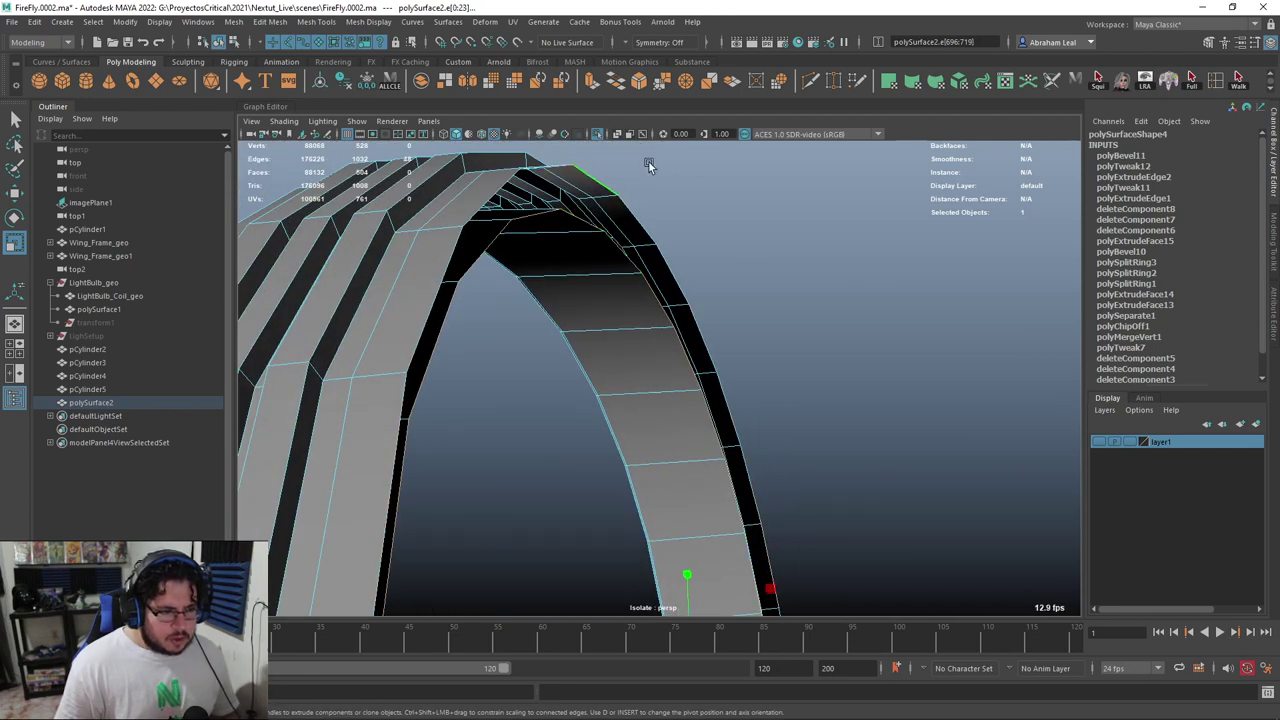
click(617, 84)
Bevel the bridged edges with a small fraction and 1 segment, and preview the ring smoothed
scroll(640, 180, down, 2)
alt+drag(640, 180, 552, 248)
right_drag(548, 246, 566, 220)
key(q)
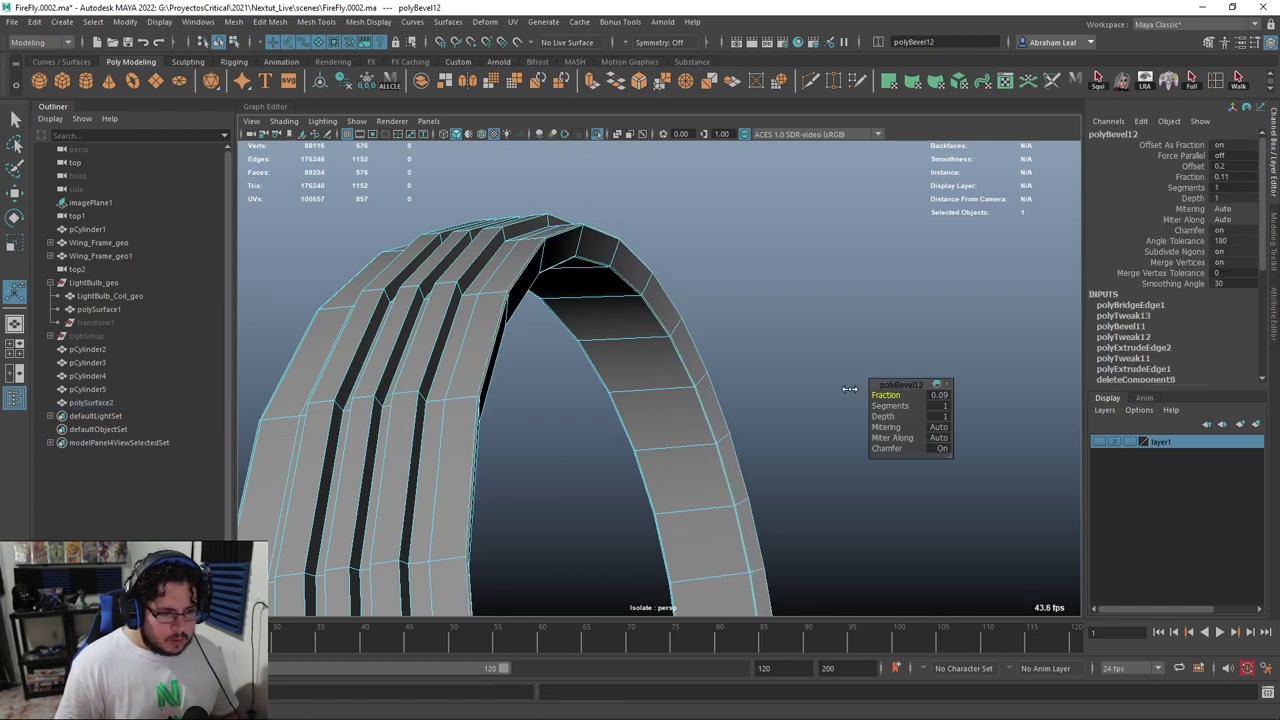
drag(857, 393, 577, 241)
key(3)
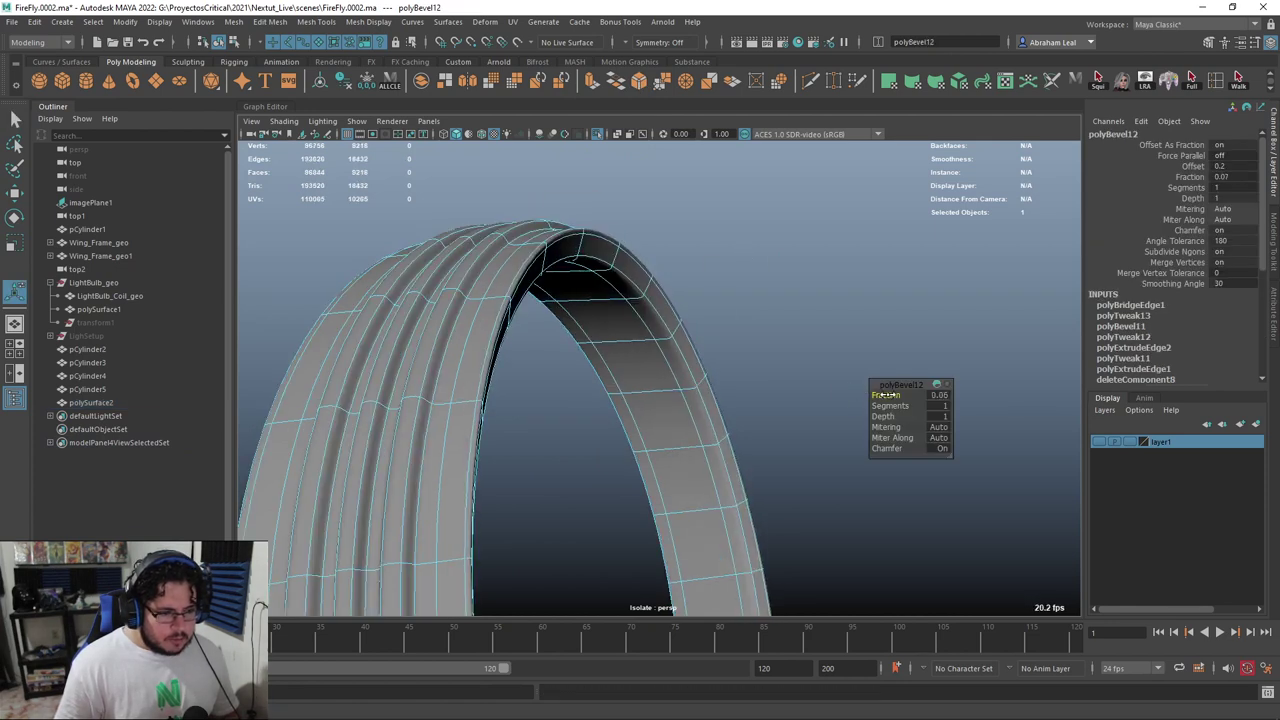
click(640, 240)
alt+drag(640, 240, 677, 238)
Show the whole model again and compare the body and wings with the reference image
alt+drag(823, 340, 819, 378)
click(598, 134)
alt+drag(618, 325, 590, 283)
scroll(560, 246, up, 3)
scroll(687, 279, down, 4)
scroll(583, 264, up, 2)
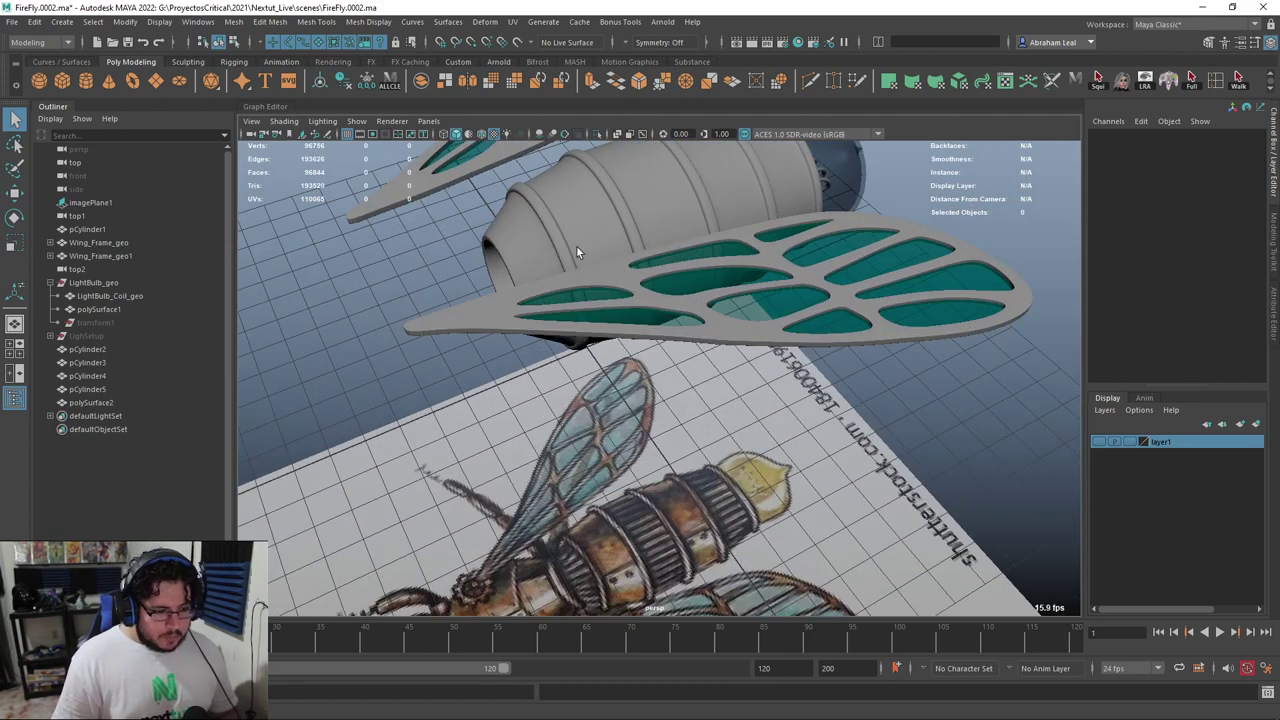
Select the main body cylinder and examine its lower segments against the reference image in the top view
click(593, 257)
drag(637, 558, 635, 586)
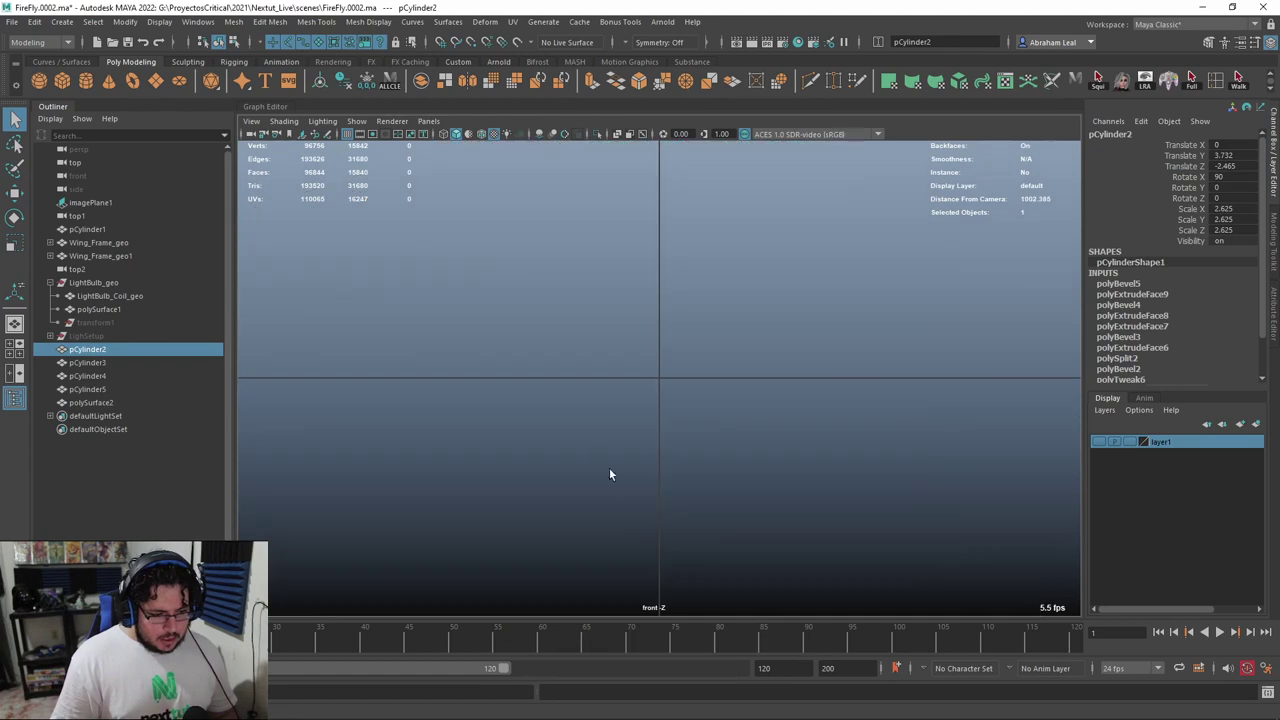
drag(574, 344, 576, 342)
scroll(596, 339, down, 3)
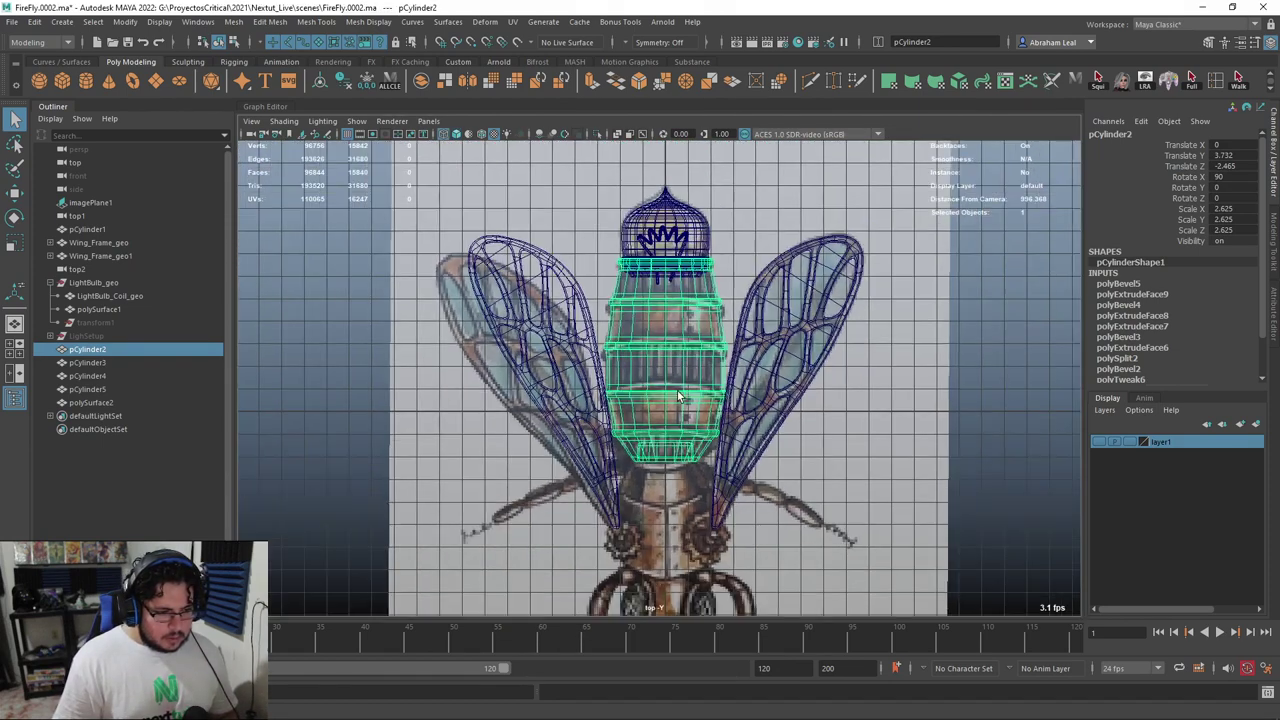
scroll(617, 332, up, 5)
alt+middle_drag(584, 290, 593, 341)
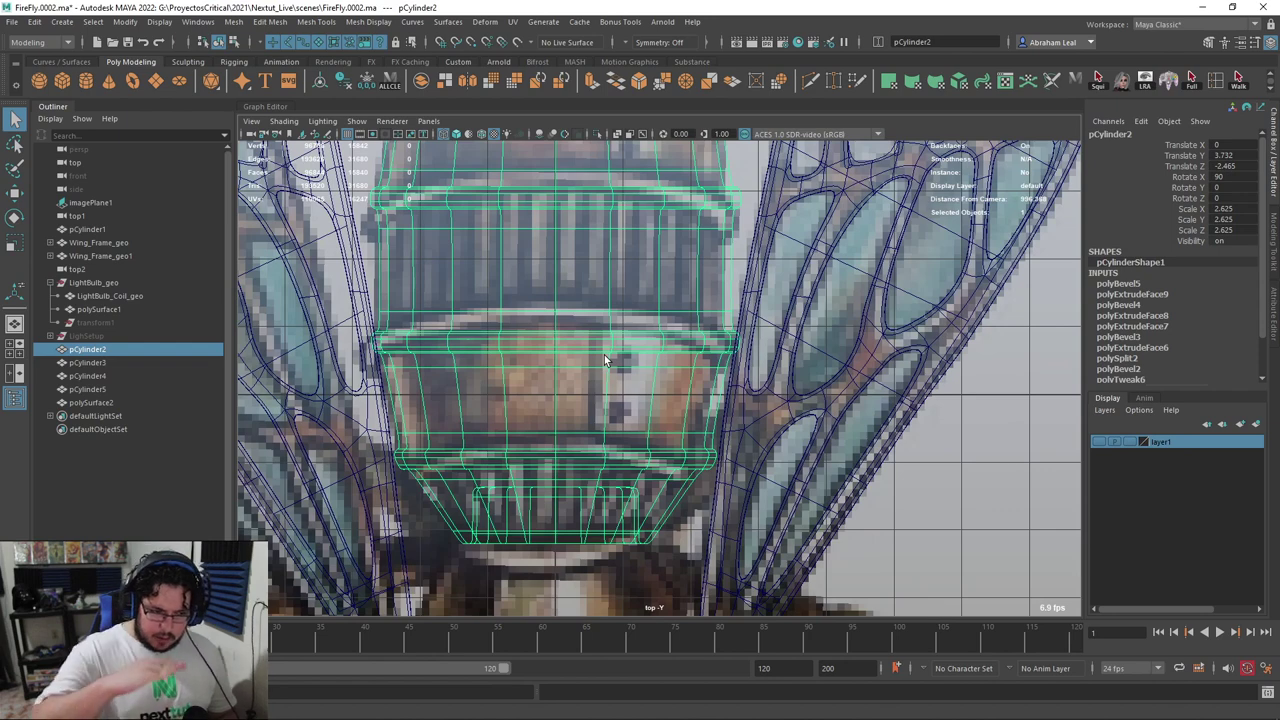
Extrude one face of the body cylinder's lower segment outward by about 0.068 to form a raised panel
key(5)
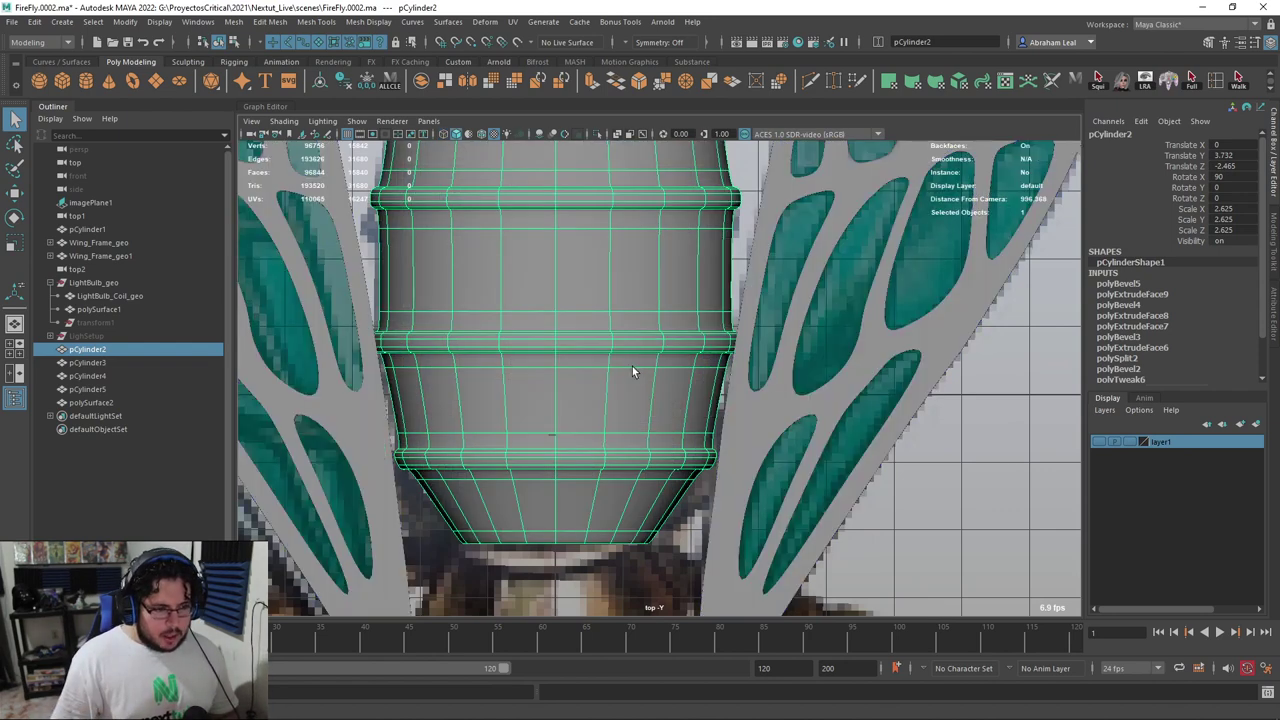
key(space)
drag(602, 368, 632, 284)
alt+middle_drag(632, 284, 635, 334)
scroll(635, 334, up, 5)
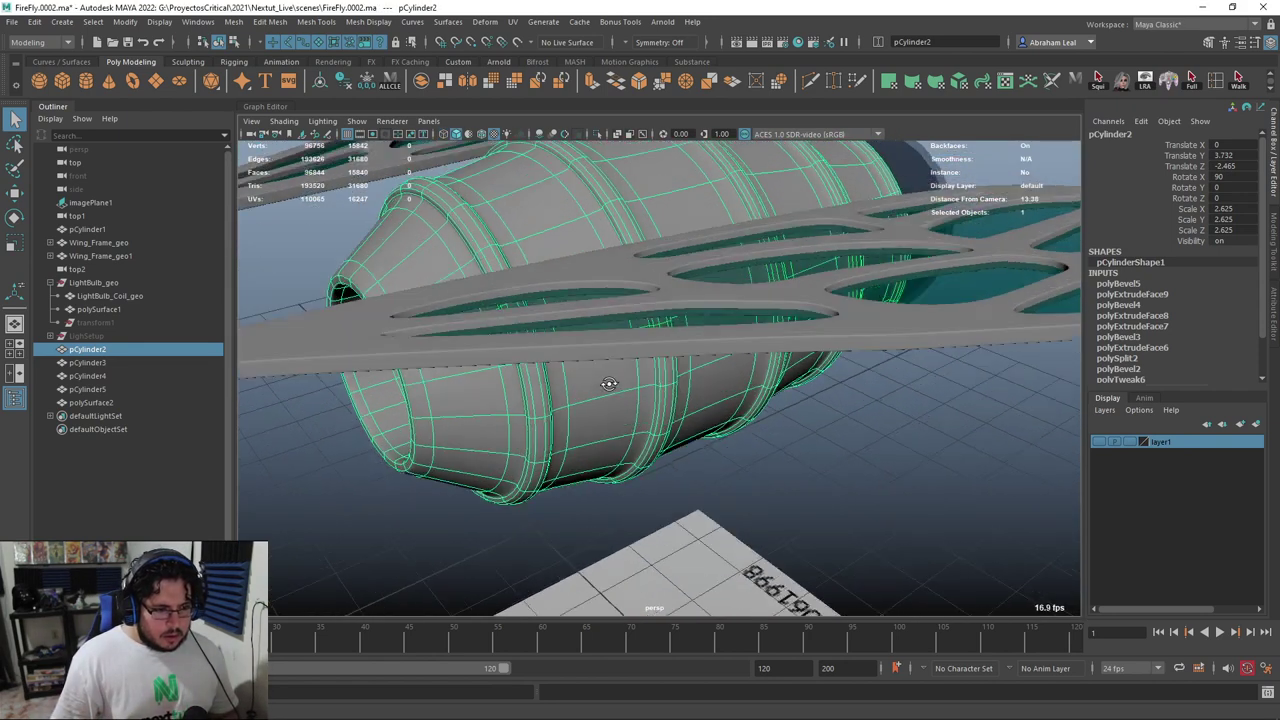
key(1)
mouse_move(660, 383)
alt+mouse_down()
mouse_move(692, 353)
mouse_move(666, 365)
alt+mouse_up()
right_drag(641, 351, 639, 366)
click(623, 322)
alt+drag(623, 322, 676, 303)
key(f)
key(ctrl+e)
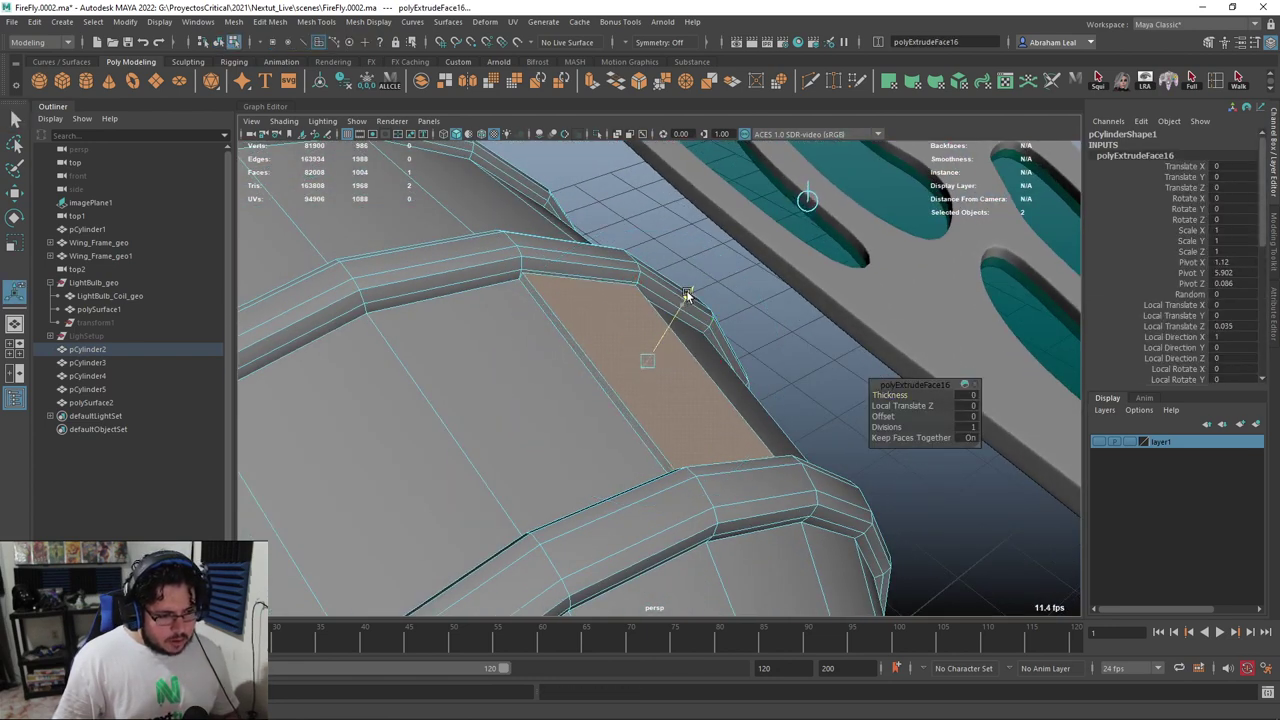
drag(690, 288, 695, 281)
alt+middle_drag(533, 228, 603, 309)
alt+drag(603, 309, 733, 349)
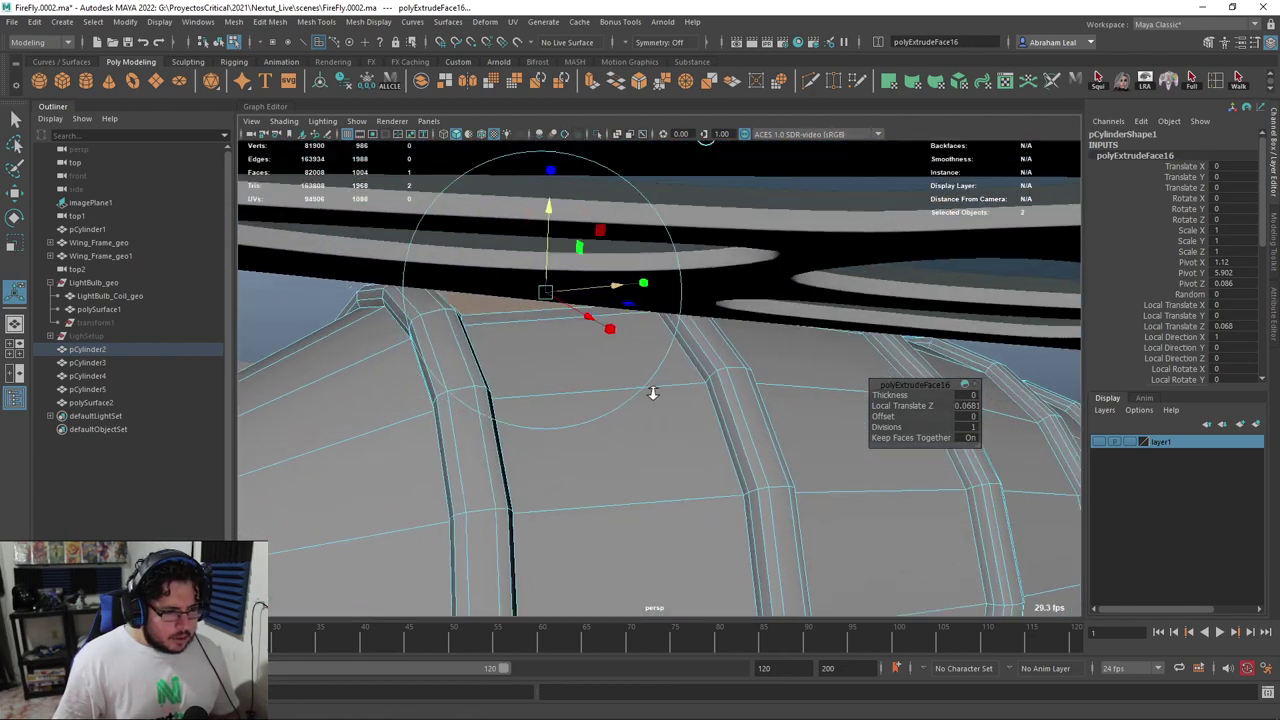
key(q)
Isolate the body cylinder and delete the thin side faces where the raised panel meets the rib
click(733, 349)
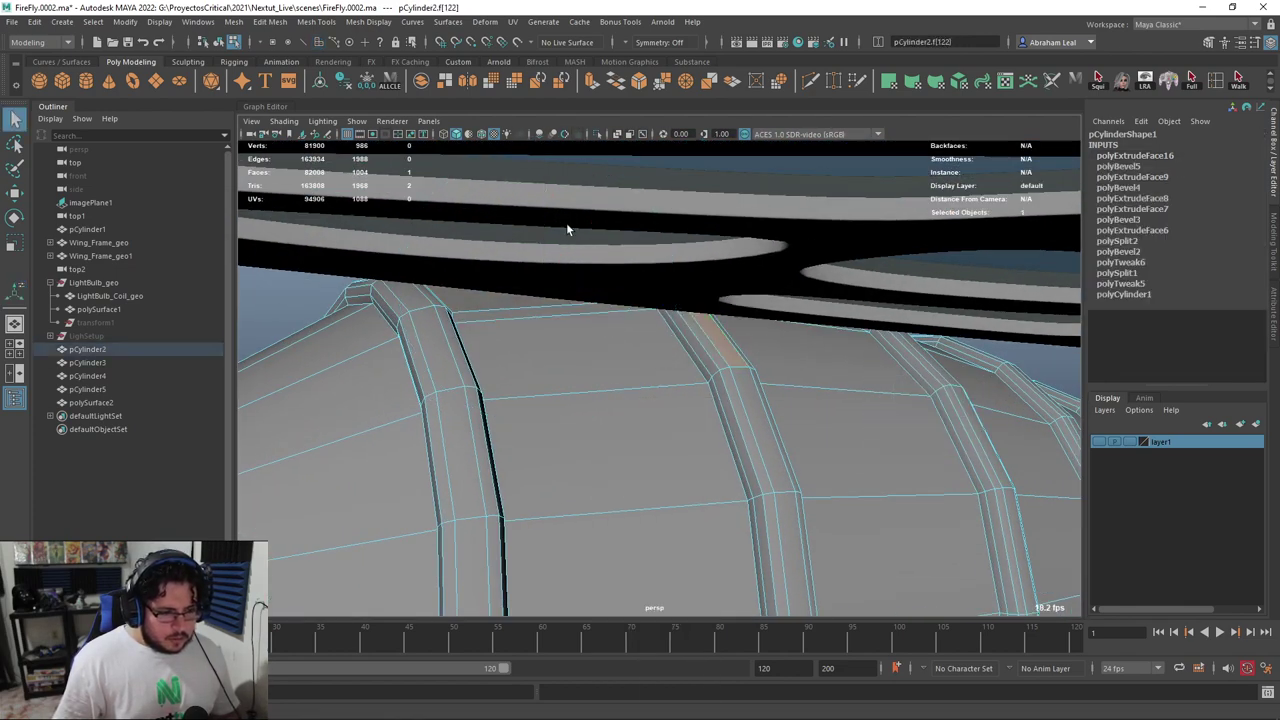
click(597, 134)
alt+drag(657, 286, 605, 380)
right_drag(506, 385, 505, 414)
click(483, 385)
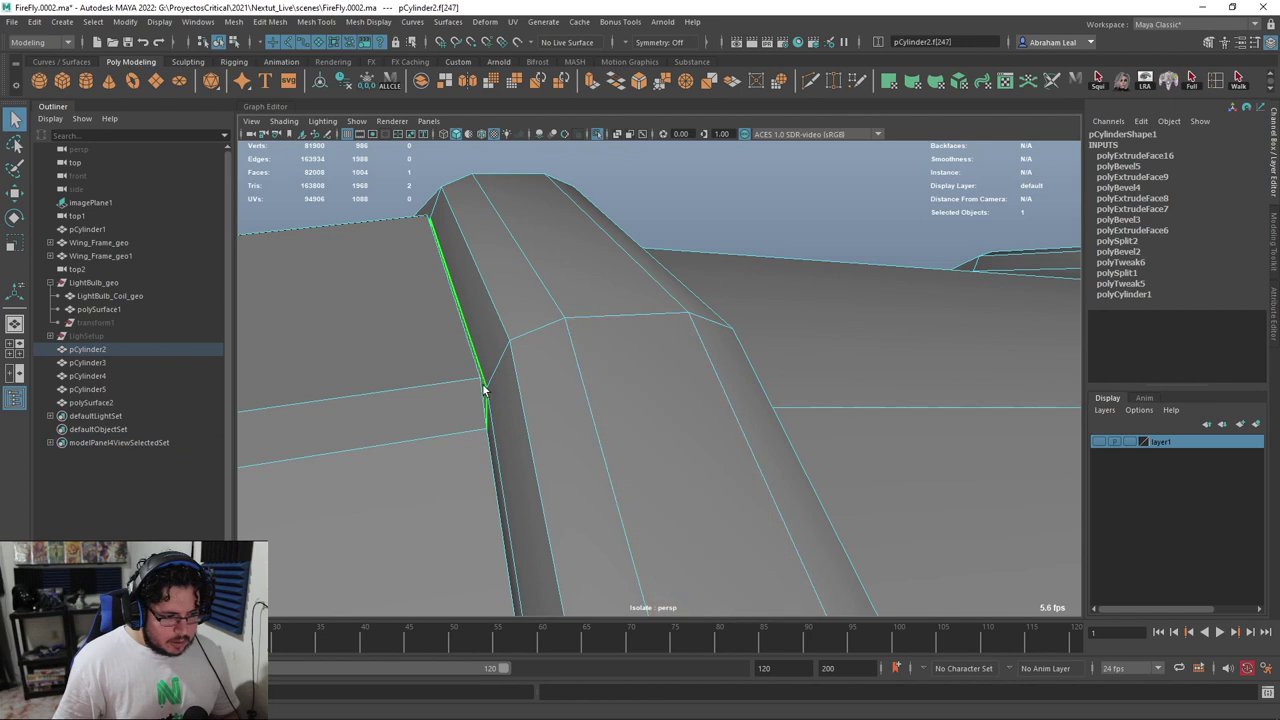
alt+drag(483, 390, 434, 397)
key(F11)
right_drag(464, 313, 464, 313)
Merge the raised panel's corner vertices with the adjacent rib vertices to close the gaps at that end
click(517, 330)
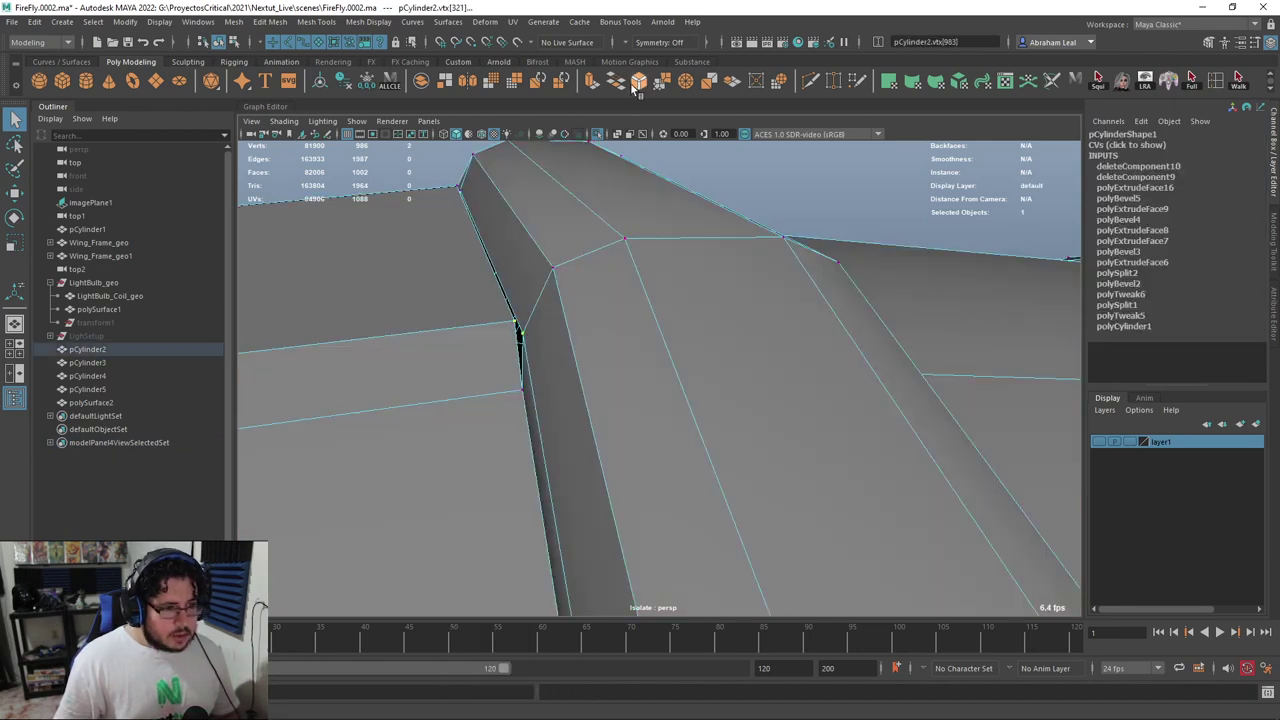
click(685, 82)
alt+drag(525, 250, 668, 372)
alt+right_drag(668, 372, 659, 319)
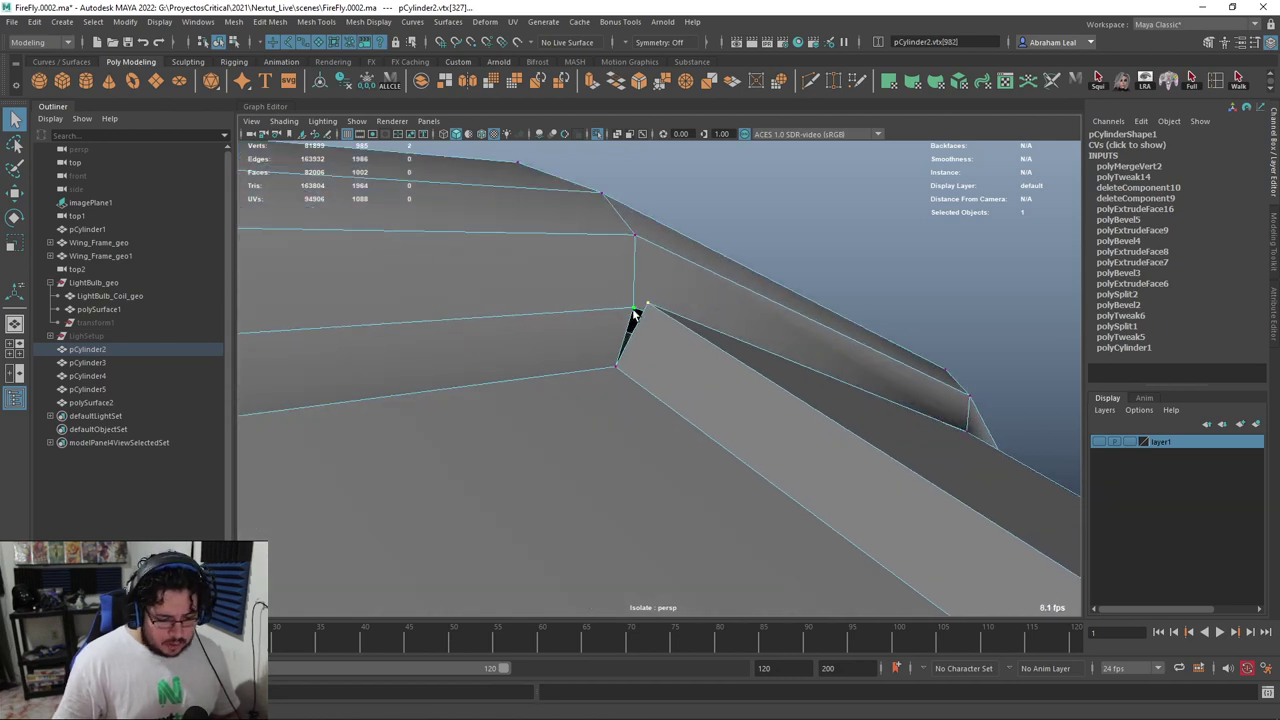
key(g)
Delete the thin side faces between the raised panel and the rib at the panel's opposite end
alt+drag(633, 312, 671, 334)
alt+right_drag(671, 334, 420, 284)
alt+drag(420, 284, 686, 426)
alt+right_drag(686, 426, 741, 457)
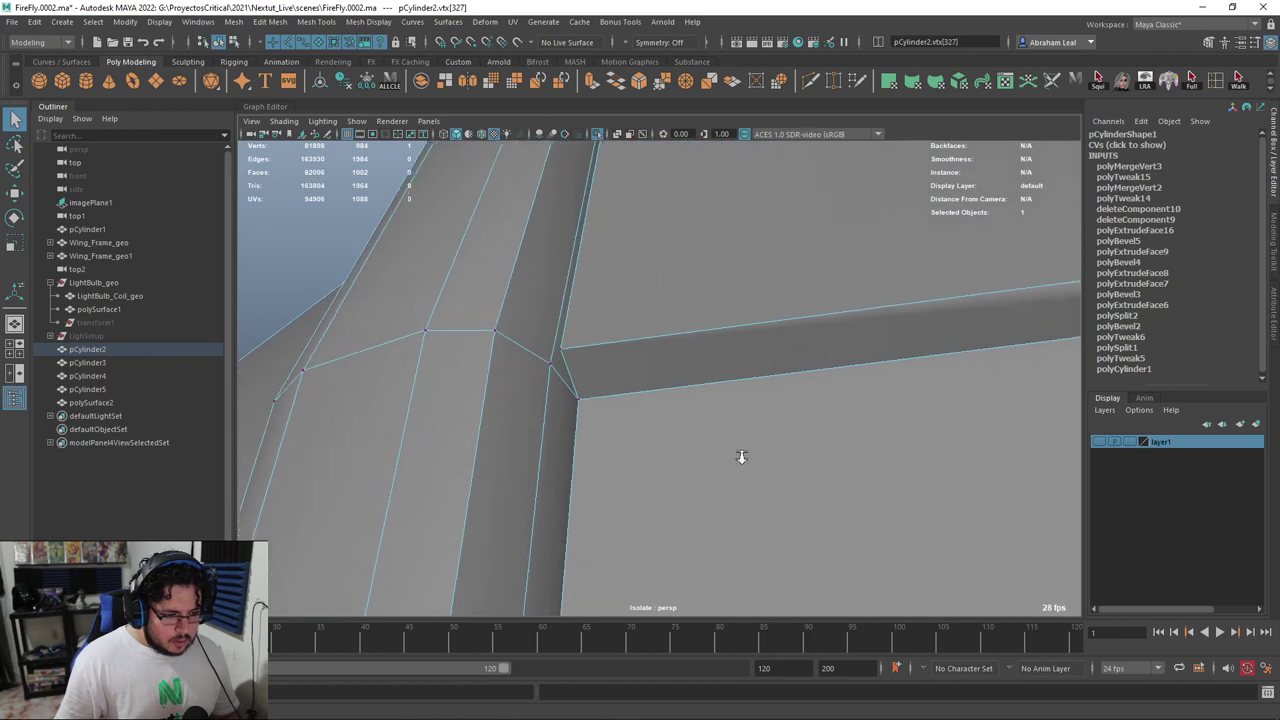
key(F11)
click(576, 371)
alt+drag(579, 372, 537, 329)
key(Delete)
Merge the remaining panel corner vertices into the neighbouring rib vertices so the raised panel joins the body
key(F9)
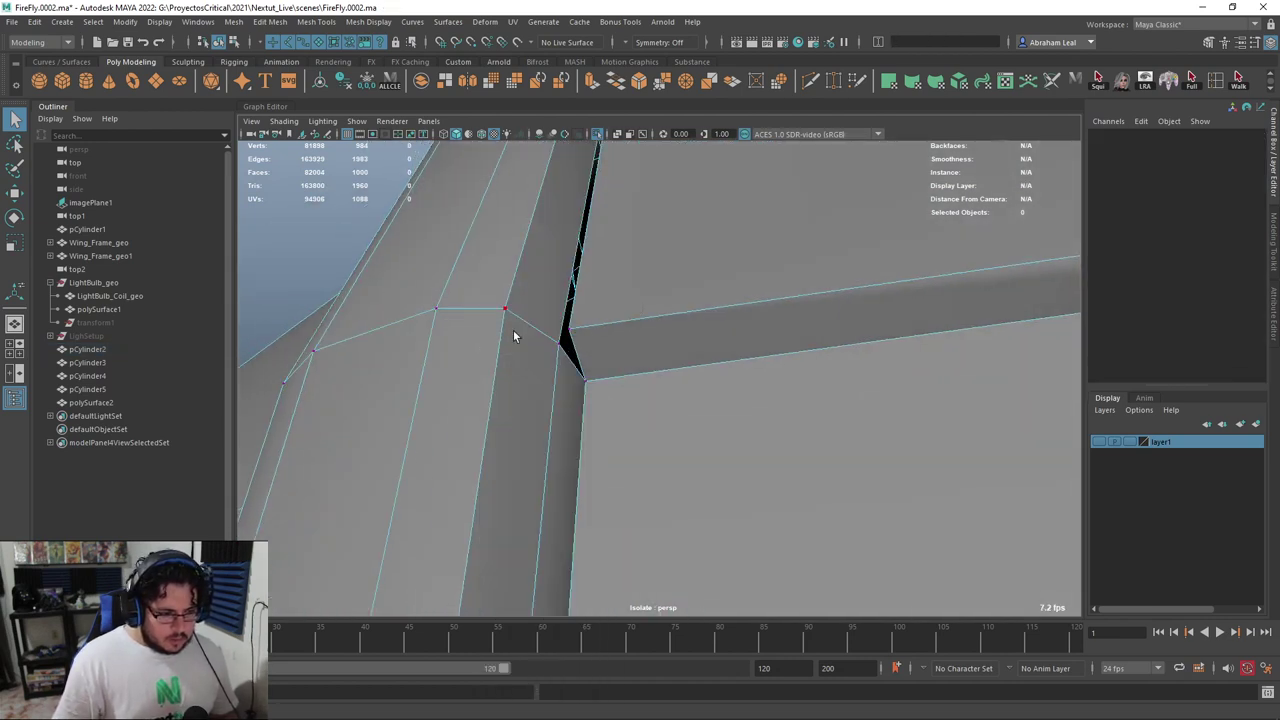
click(572, 331)
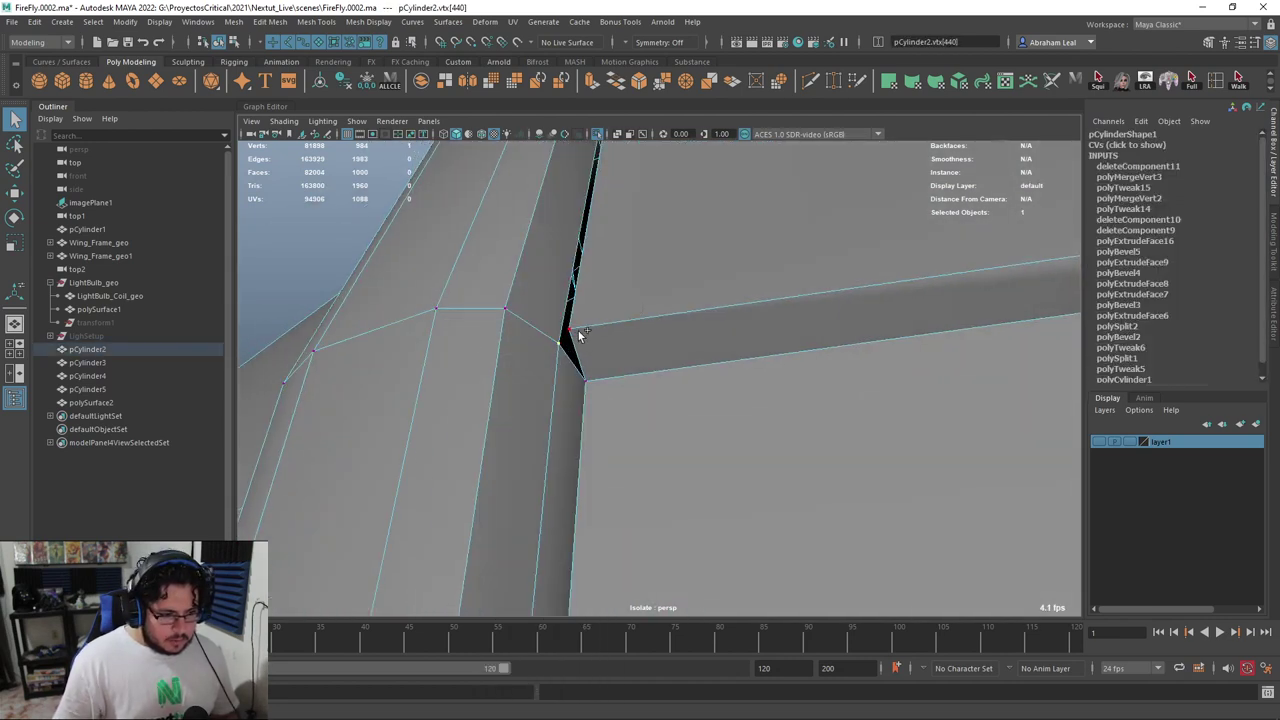
click(670, 84)
alt+drag(642, 383, 650, 422)
alt+drag(561, 296, 586, 262)
key(g)
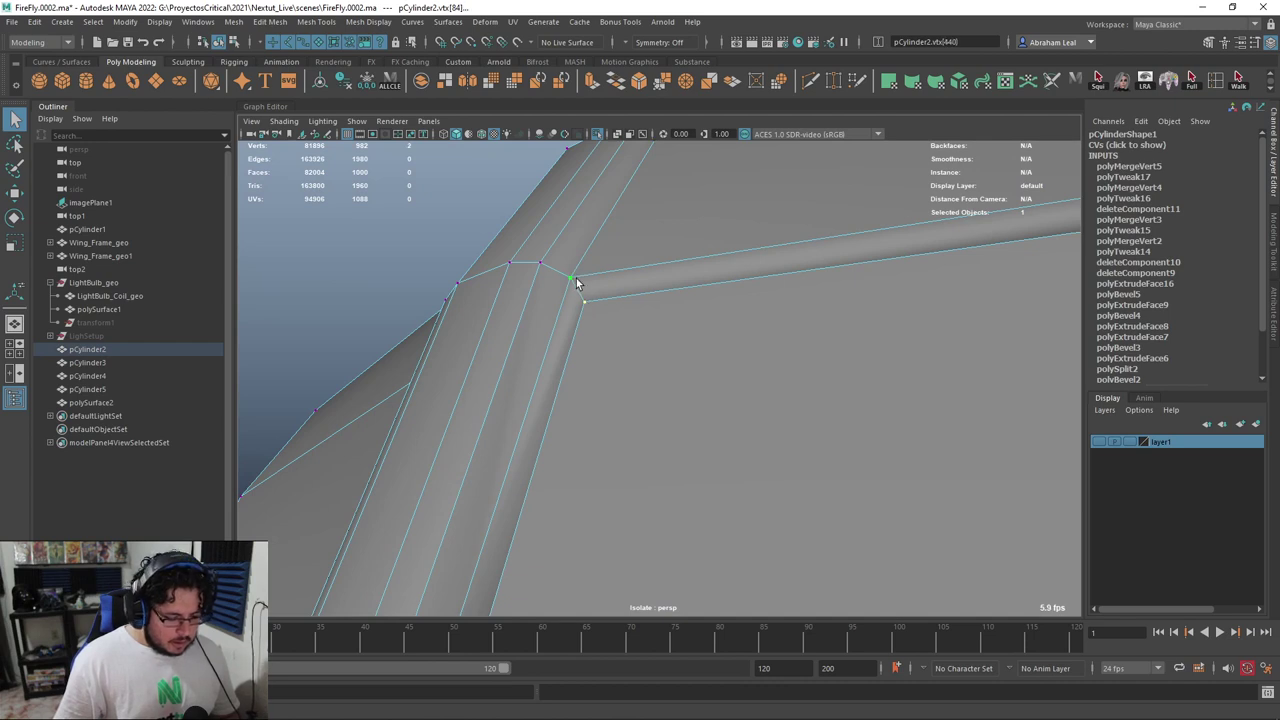
key(g)
scroll(640, 296, down, 5)
alt+drag(669, 304, 616, 325)
scroll(700, 280, up, 4)
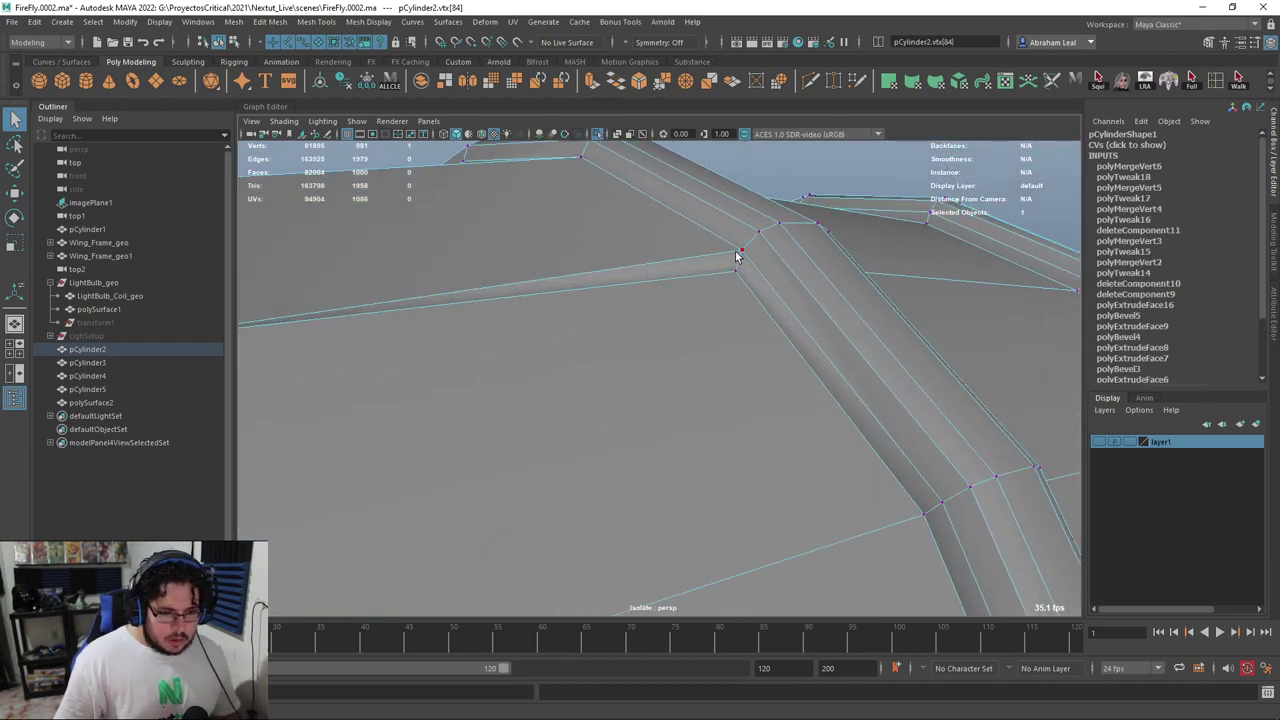
key(g)
alt+drag(738, 285, 725, 345)
scroll(695, 358, down, 4)
Return to object mode and preview the body smoothed to examine the raised panel's borders
right_drag(735, 340, 820, 285)
click(839, 275)
mouse_move(706, 373)
alt+mouse_down()
mouse_move(803, 357)
mouse_move(682, 380)
mouse_move(750, 411)
mouse_move(723, 418)
mouse_move(659, 369)
mouse_move(683, 404)
mouse_move(693, 387)
alt+mouse_up()
scroll(712, 376, down, 5)
click(675, 379)
key(3)
scroll(670, 404, up, 4)
click(838, 411)
scroll(754, 425, down, 5)
click(684, 405)
key(1)
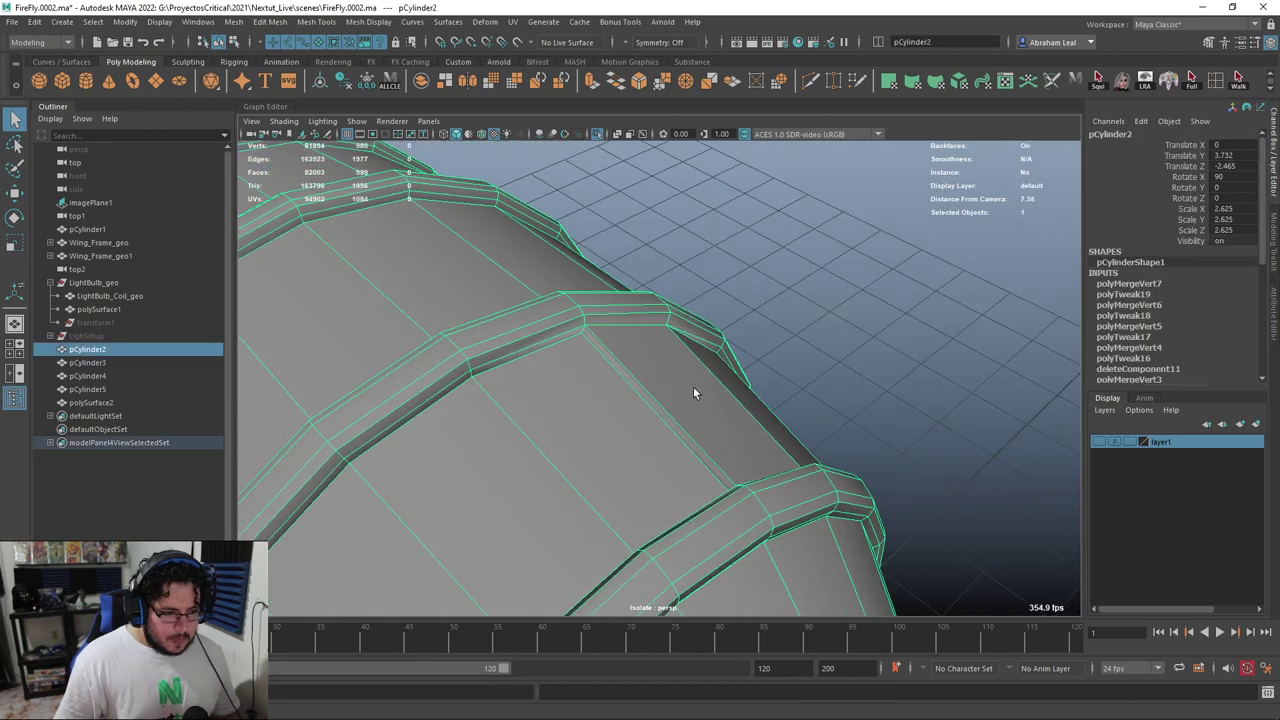
Insert an edge loop around the lower body segment close to each of its two ribs with Multi-Cut
scroll(660, 360, up, 3)
alt+drag(598, 315, 647, 183)
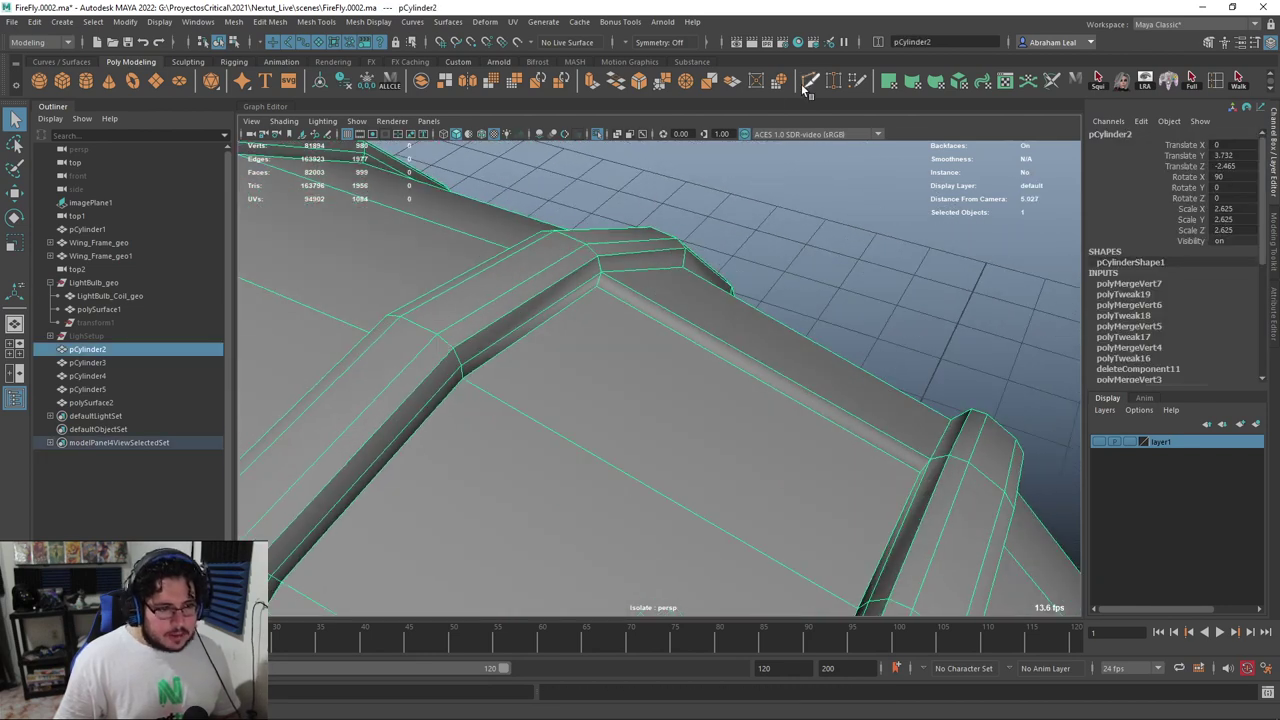
key(ctrl+shift+x)
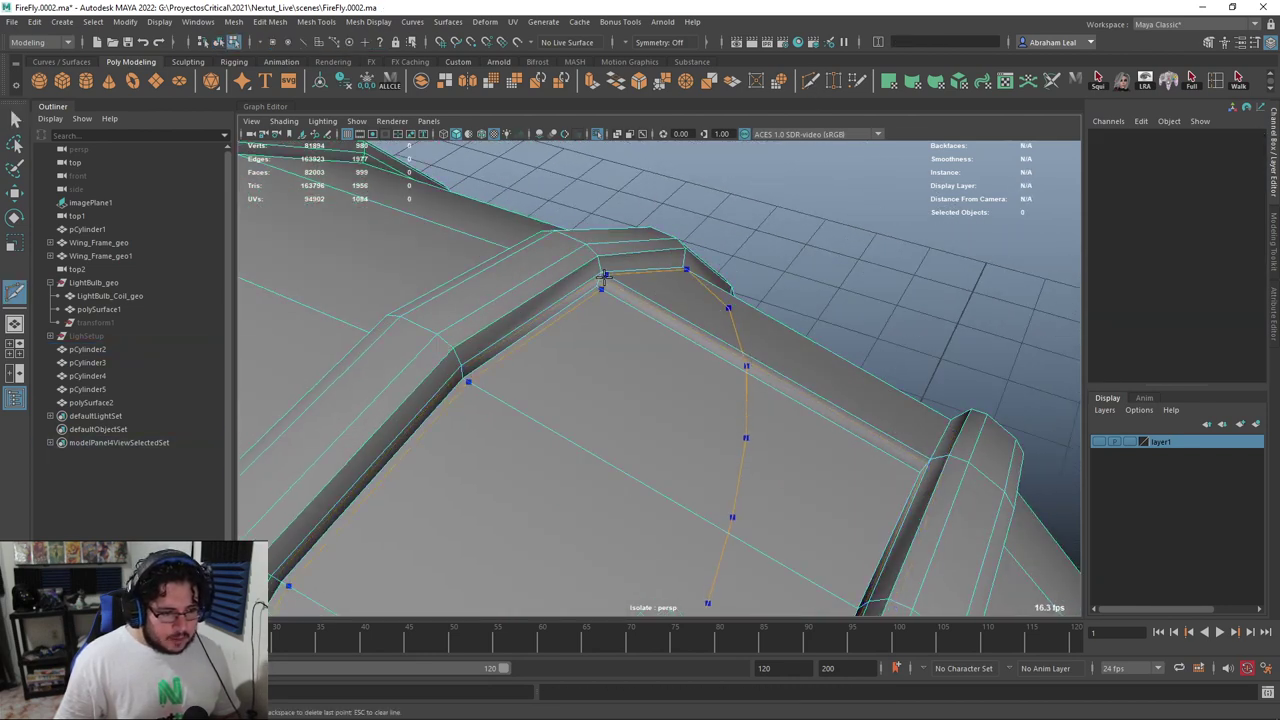
key(Return)
alt+drag(605, 275, 795, 347)
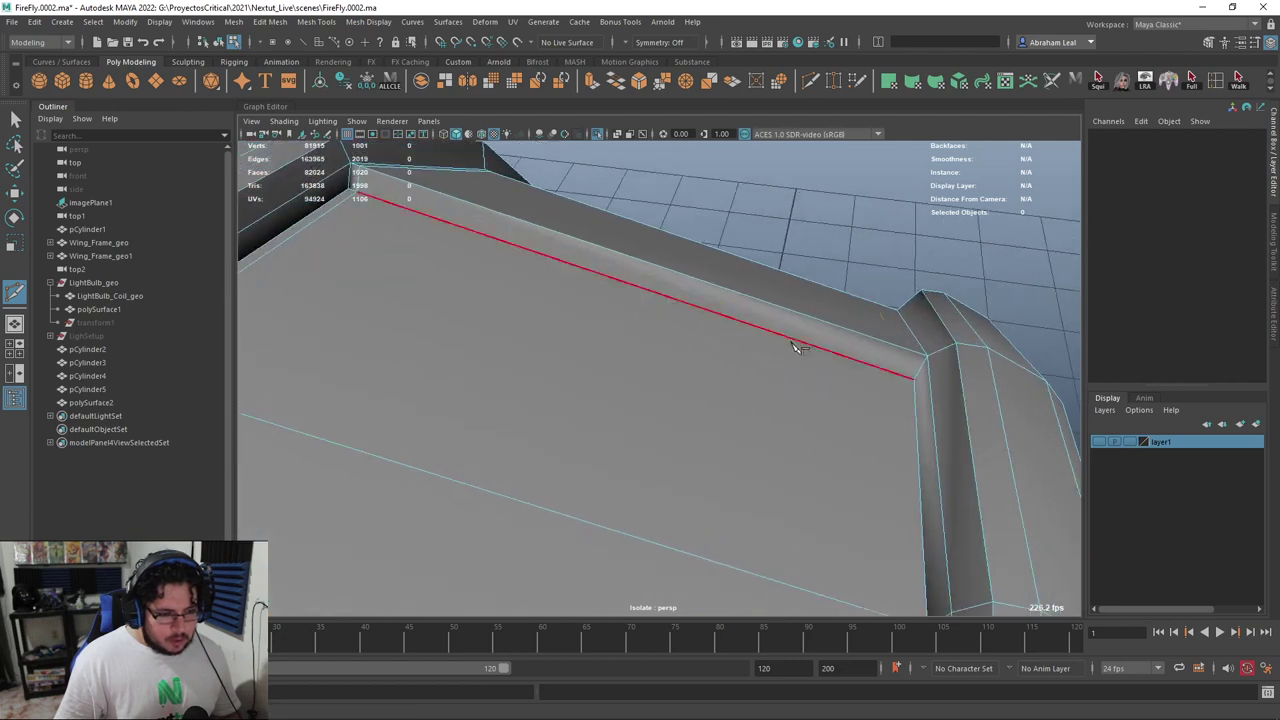
ctrl+click(910, 348)
Preview the body smoothed with the supporting loops near the ribs, and return to the unsmoothed display
key(3)
scroll(900, 375, down, 4)
alt+drag(897, 383, 677, 343)
key(q)
right_drag(677, 343, 762, 292)
click(825, 267)
alt+drag(825, 268, 642, 329)
click(642, 331)
key(1)
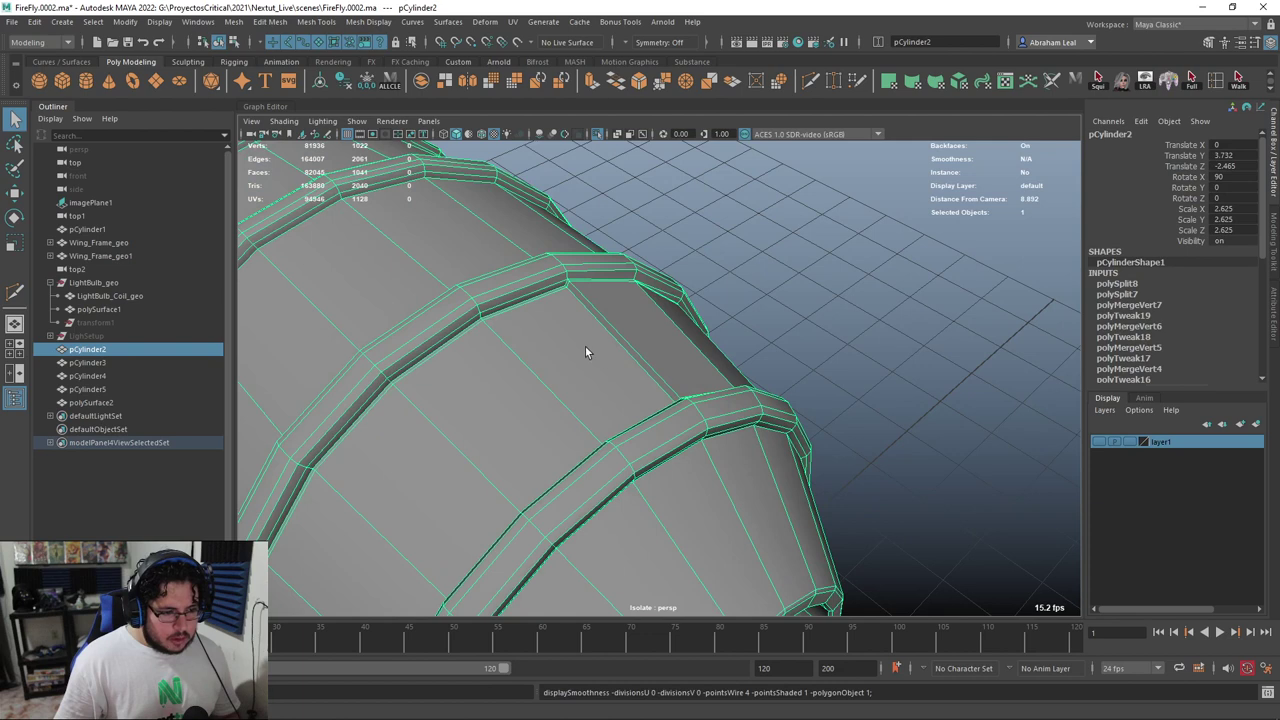
Insert two lengthwise edge loops close to the raised panel's side borders with Multi-Cut
scroll(630, 358, up, 5)
key(y)
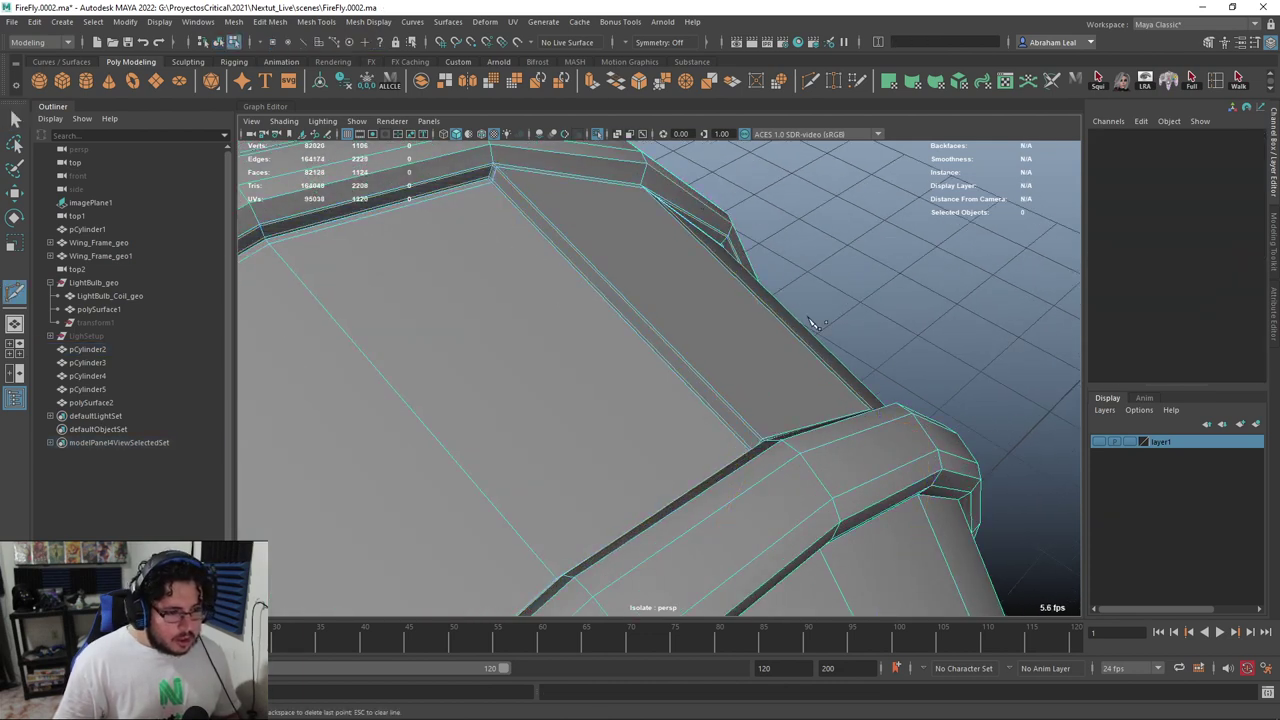
scroll(866, 204, down, 4)
alt+drag(866, 204, 627, 410)
scroll(557, 345, down, 4)
scroll(753, 341, up, 5)
scroll(609, 334, up, 4)
Examine the raised panel's corners against the ribs in both smoothed and unsmoothed display
click(625, 340)
key(1)
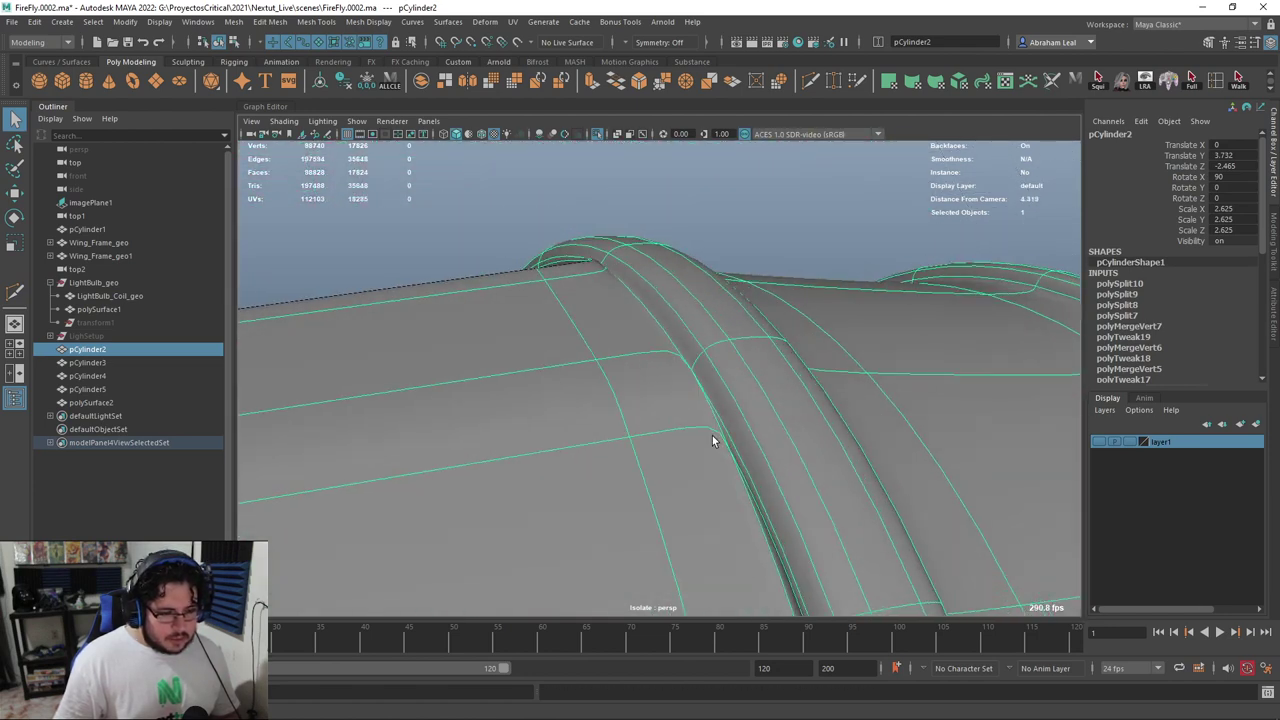
key(1)
alt+drag(743, 449, 755, 387)
alt+drag(797, 434, 835, 393)
scroll(835, 393, down, 5)
click(855, 346)
alt+drag(855, 346, 595, 390)
click(703, 444)
scroll(718, 467, up, 3)
scroll(610, 382, up, 5)
Select the three connected edges running lengthwise beside the raised panel and slide them with the Slide Edge tool
right_drag(608, 305, 555, 302)
double_click(606, 238)
alt+drag(606, 238, 647, 245)
click(666, 249)
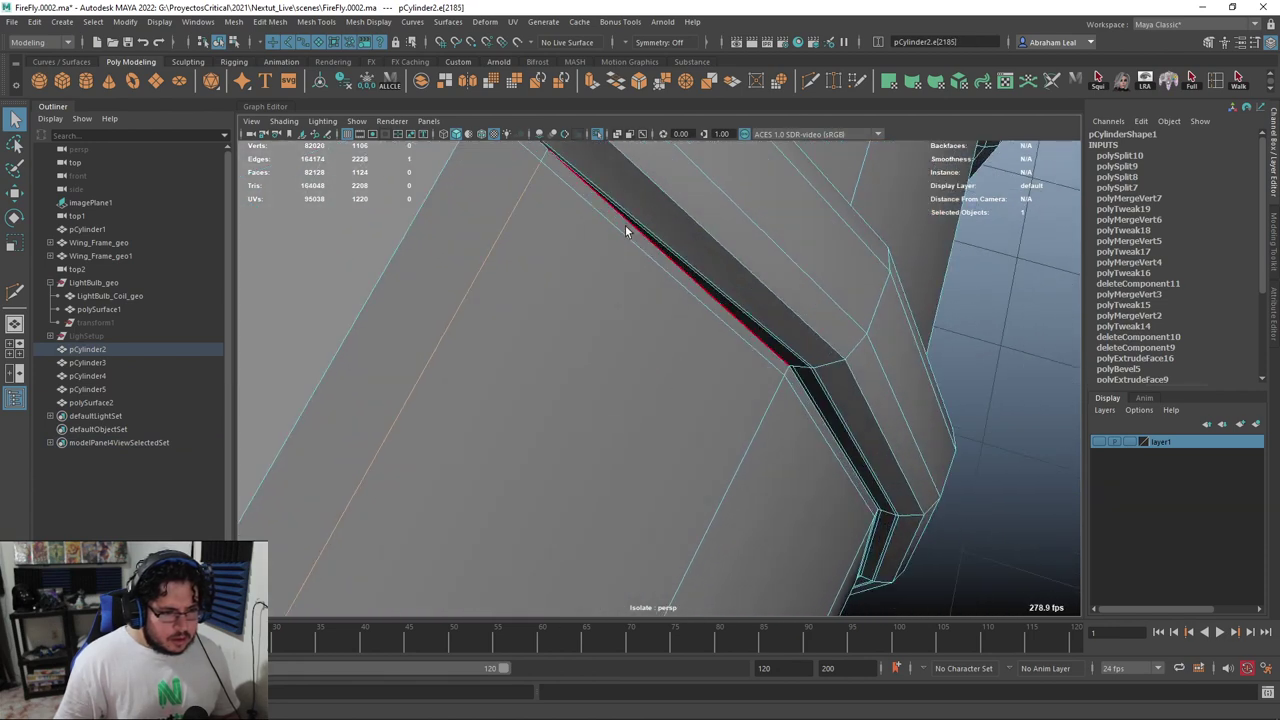
shift+double_click(541, 163)
alt+drag(536, 180, 482, 326)
alt+right_drag(640, 300, 782, 471)
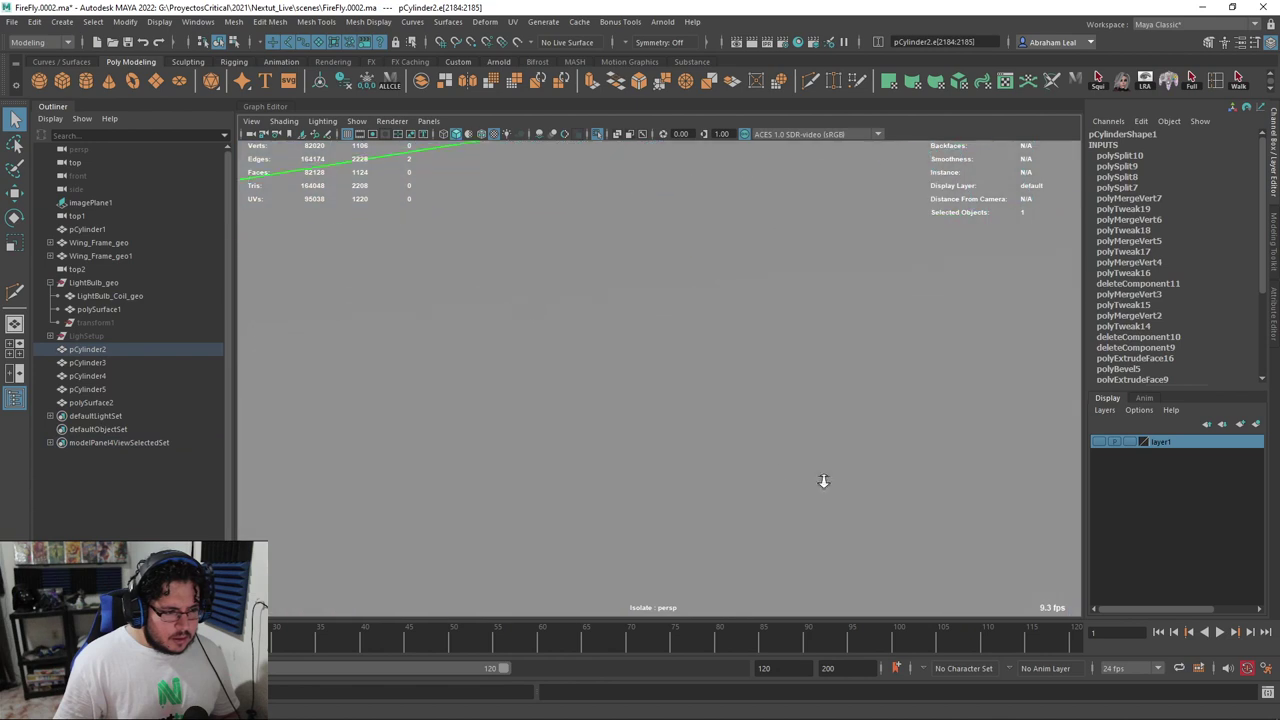
alt+drag(769, 373, 544, 328)
shift+click(485, 293)
alt+drag(484, 293, 512, 160)
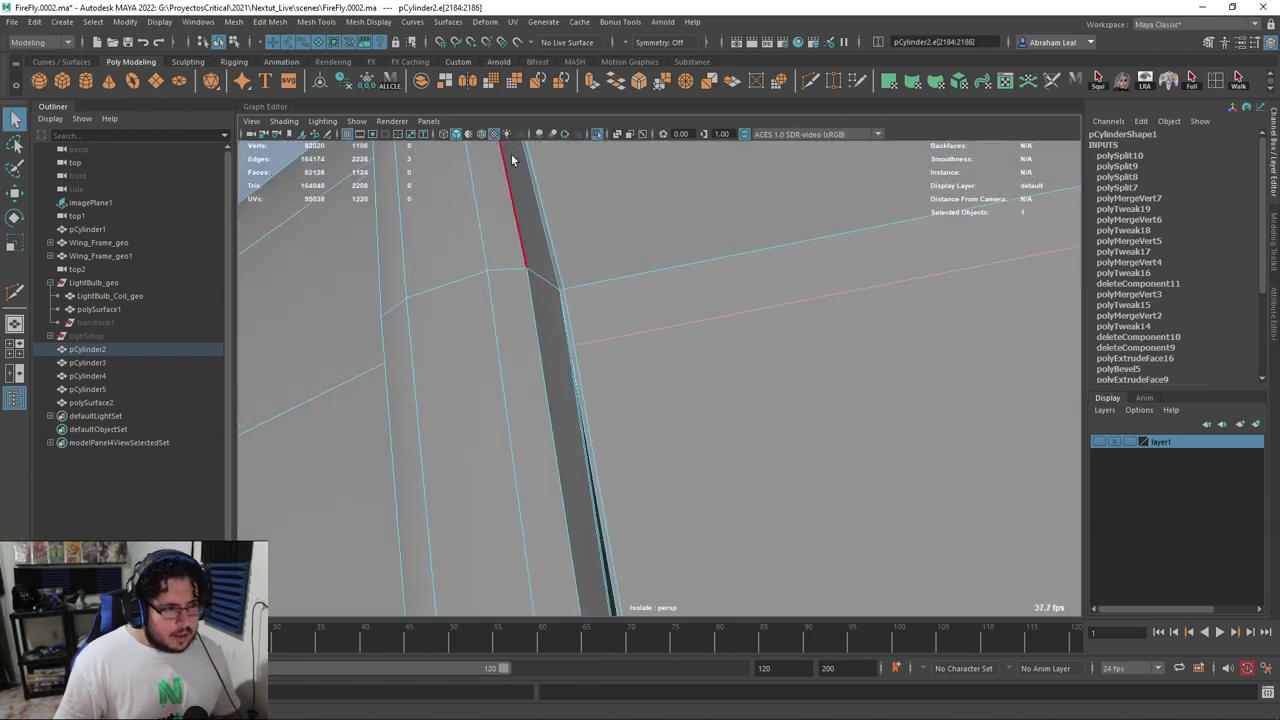
click(321, 24)
click(351, 230)
scroll(766, 266, down, 5)
alt+drag(766, 266, 790, 270)
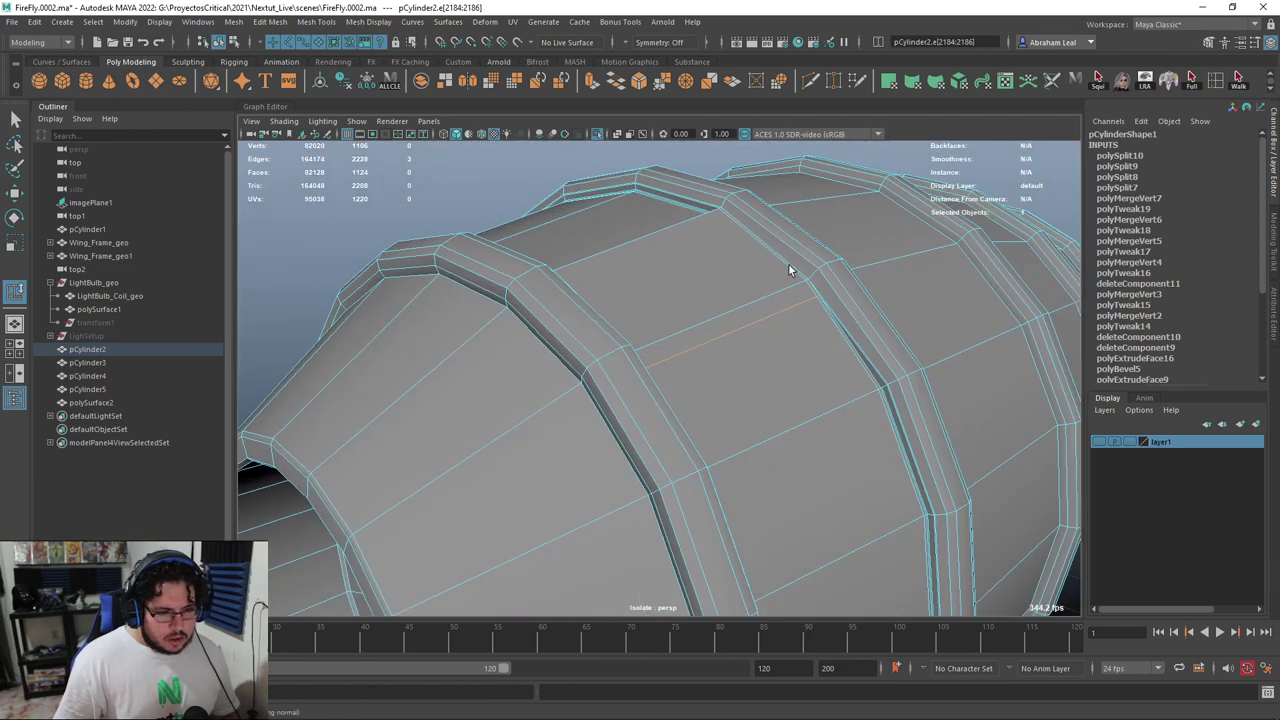
Preview the whole body smoothed in object mode and check the raised panel against the reference
key(3)
alt+drag(736, 350, 876, 382)
right_drag(708, 341, 774, 319)
click(856, 282)
alt+drag(789, 322, 723, 357)
scroll(657, 375, down, 5)
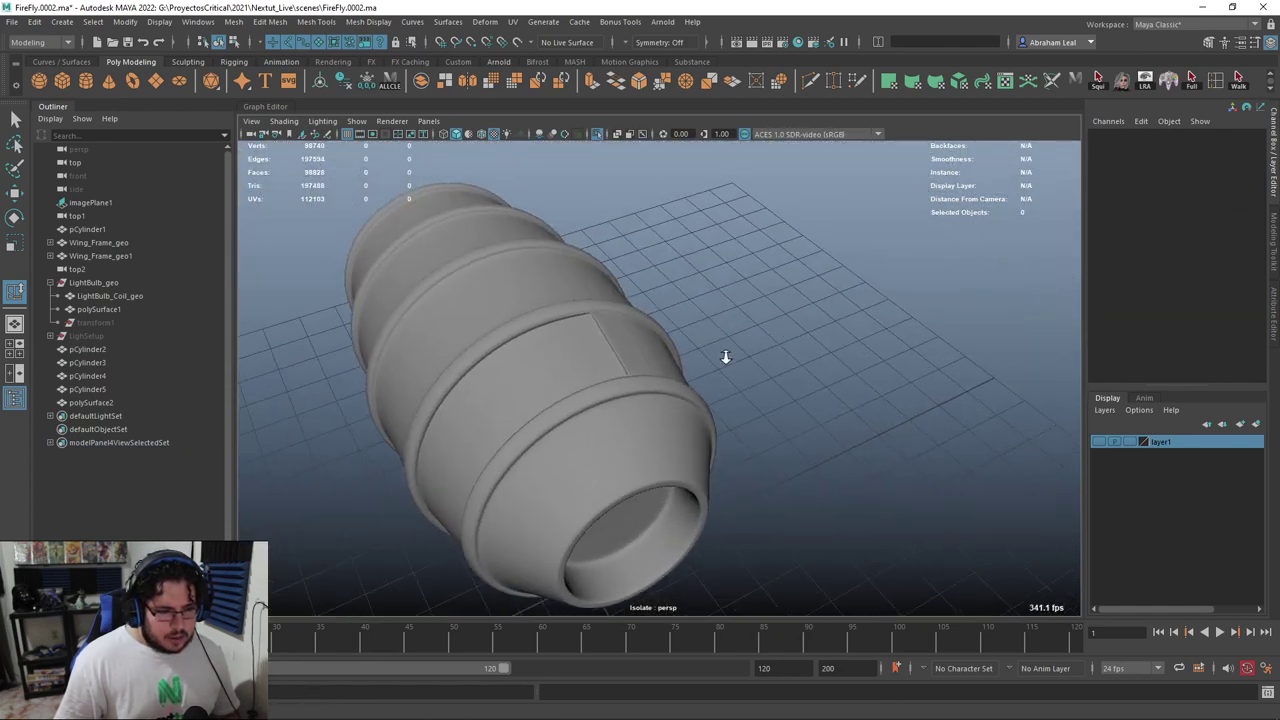
scroll(763, 363, up, 3)
click(626, 357)
key(alt+Tab)
key(alt+Tab)
Show the whole model in the top view and compare the panel with the reference in wireframe and shaded display
click(780, 361)
key(space)
drag(780, 360, 710, 346)
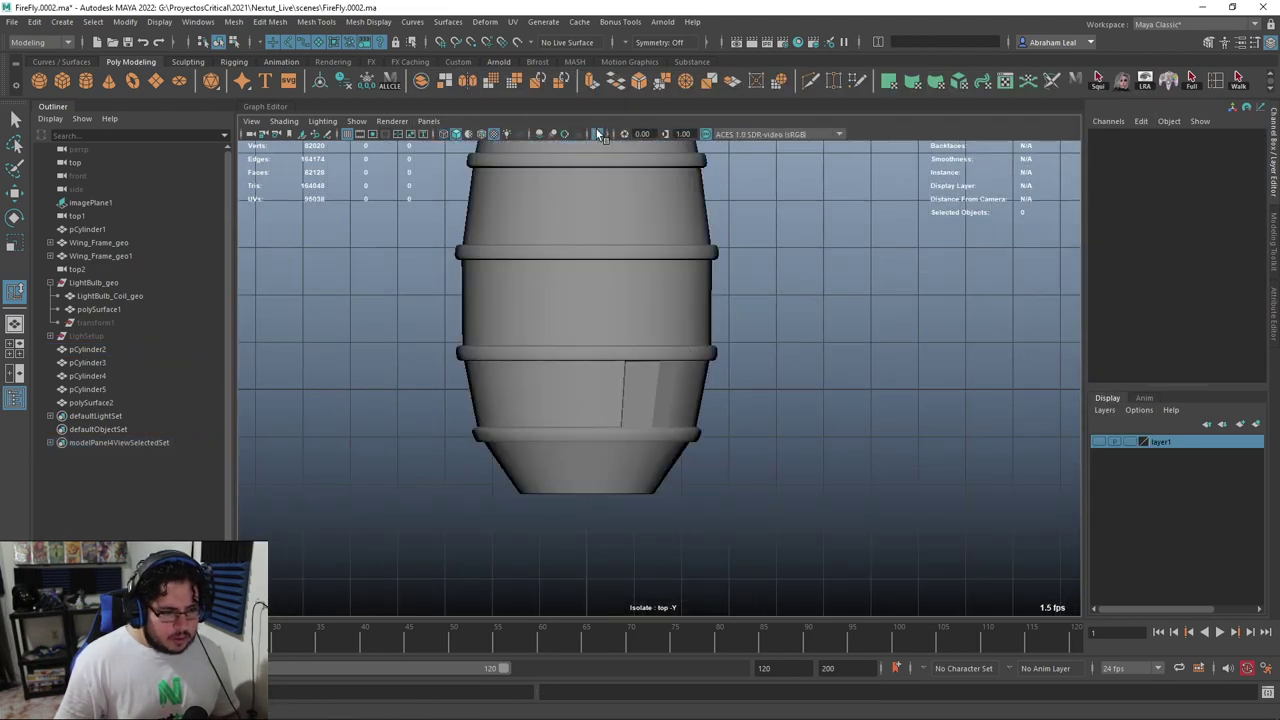
click(598, 134)
key(4)
scroll(698, 363, up, 5)
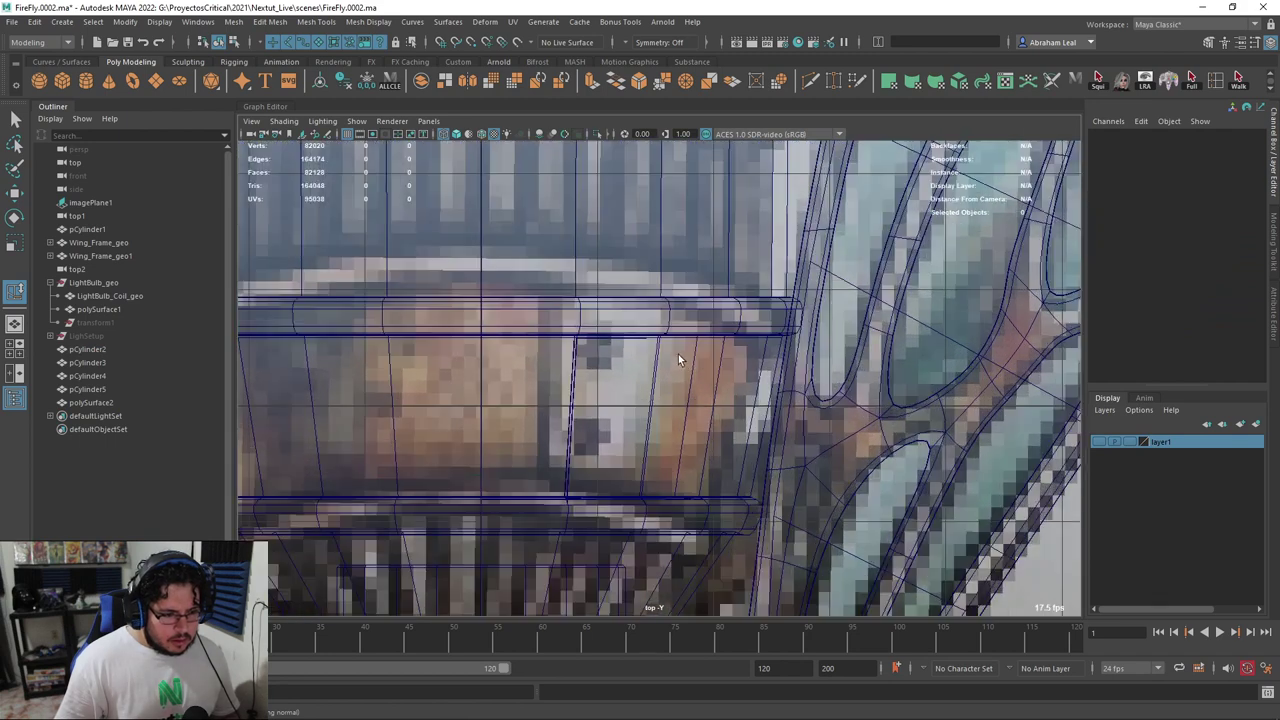
key(6)
click(704, 360)
click(808, 236)
scroll(788, 225, down, 8)
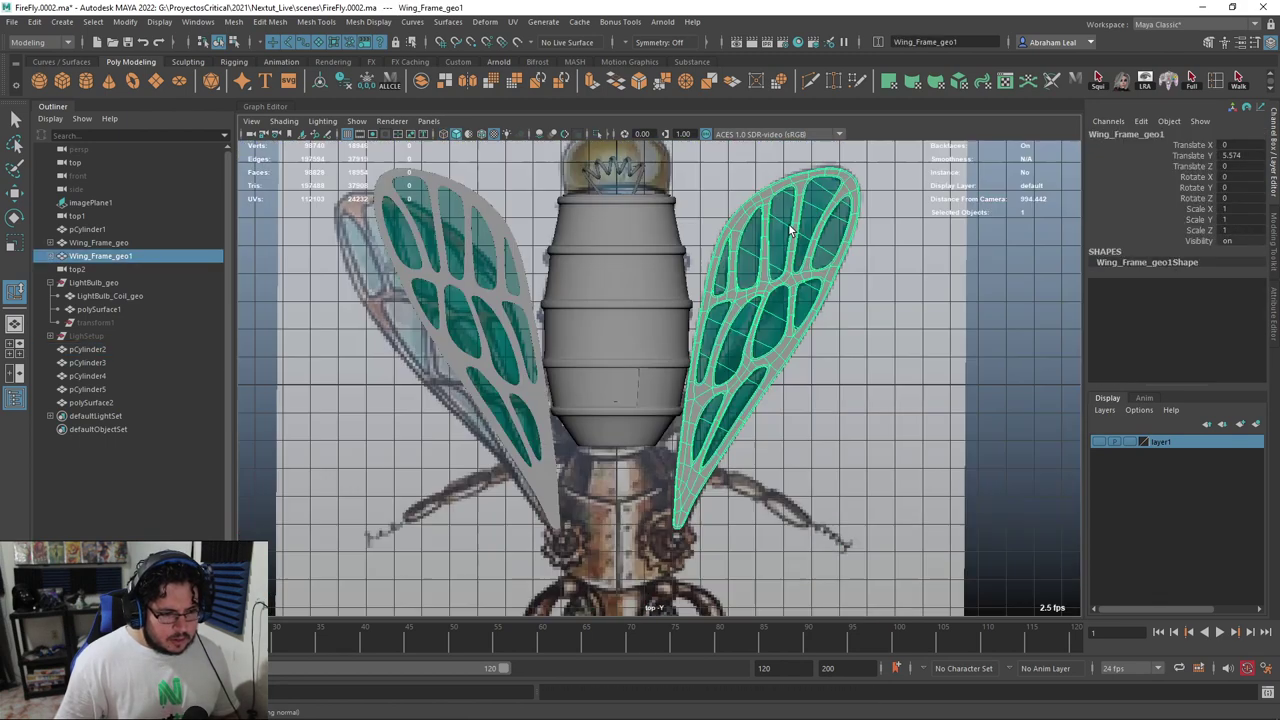
scroll(755, 362, up, 2)
Try to insert a lengthwise edge loop along the body beside the raised panel's border in the perspective view
key(space)
drag(752, 367, 630, 96)
scroll(600, 342, up, 5)
click(518, 304)
scroll(560, 340, up, 3)
key(1)
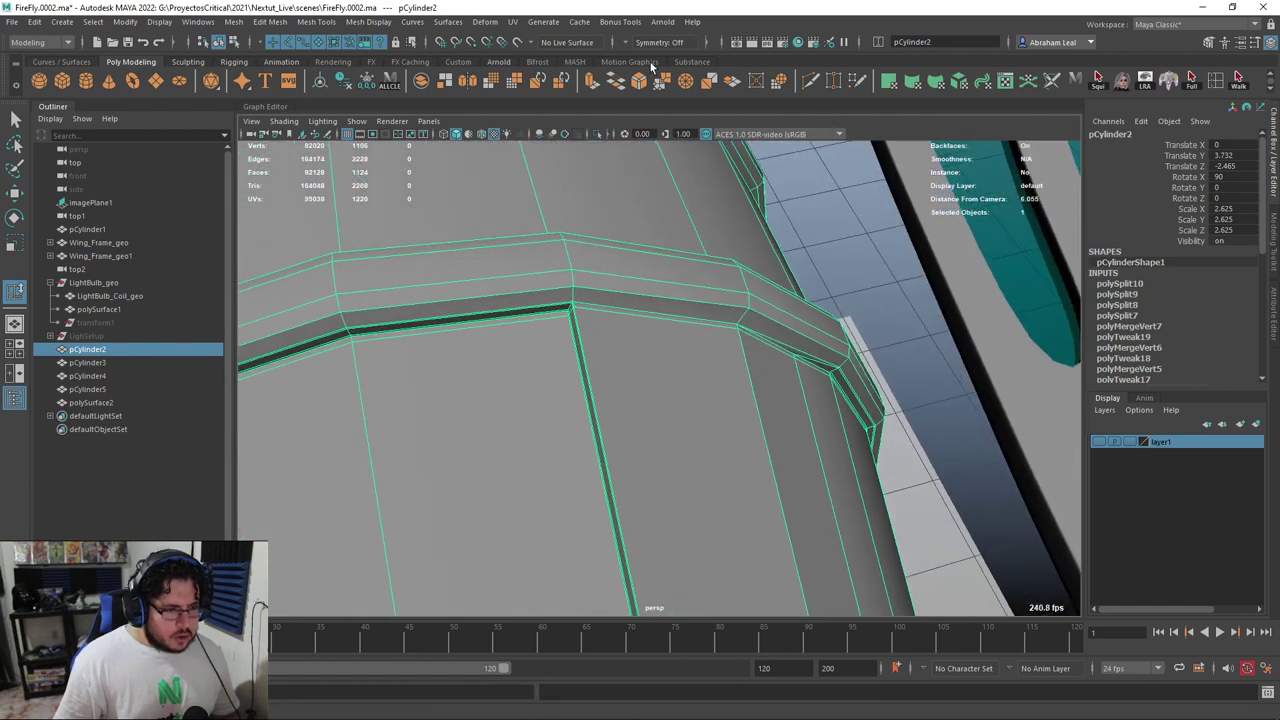
key(ctrl+shift+x)
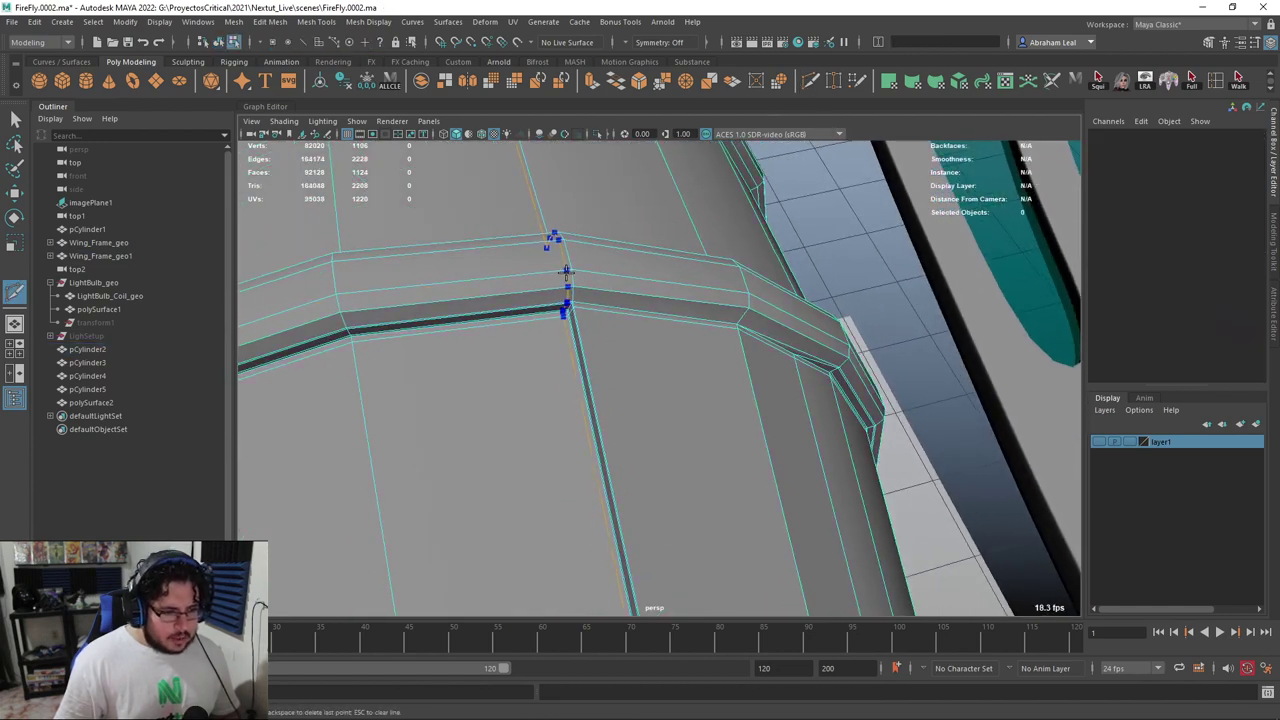
scroll(631, 316, down, 3)
key(q)
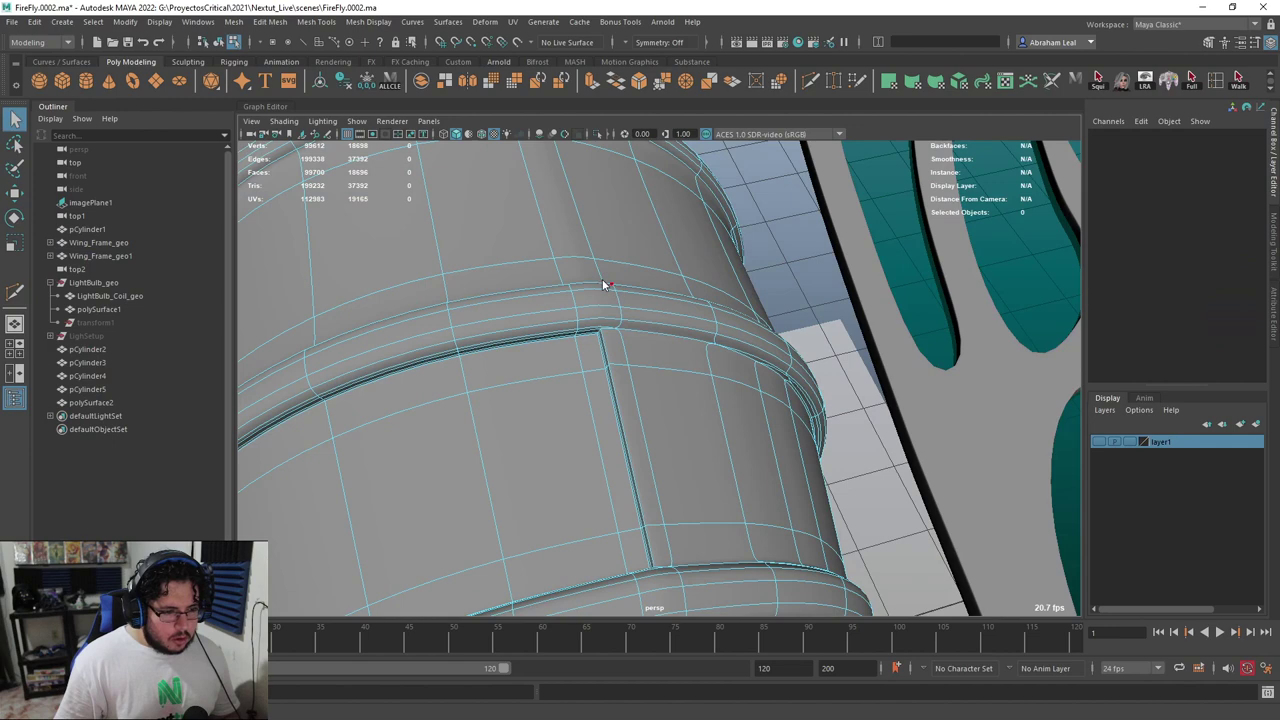
Inspect the new lengthwise edge loop across the upper body segments and undo it
right_drag(604, 283, 738, 211)
click(740, 211)
scroll(697, 247, down, 6)
alt+drag(697, 247, 618, 331)
click(649, 376)
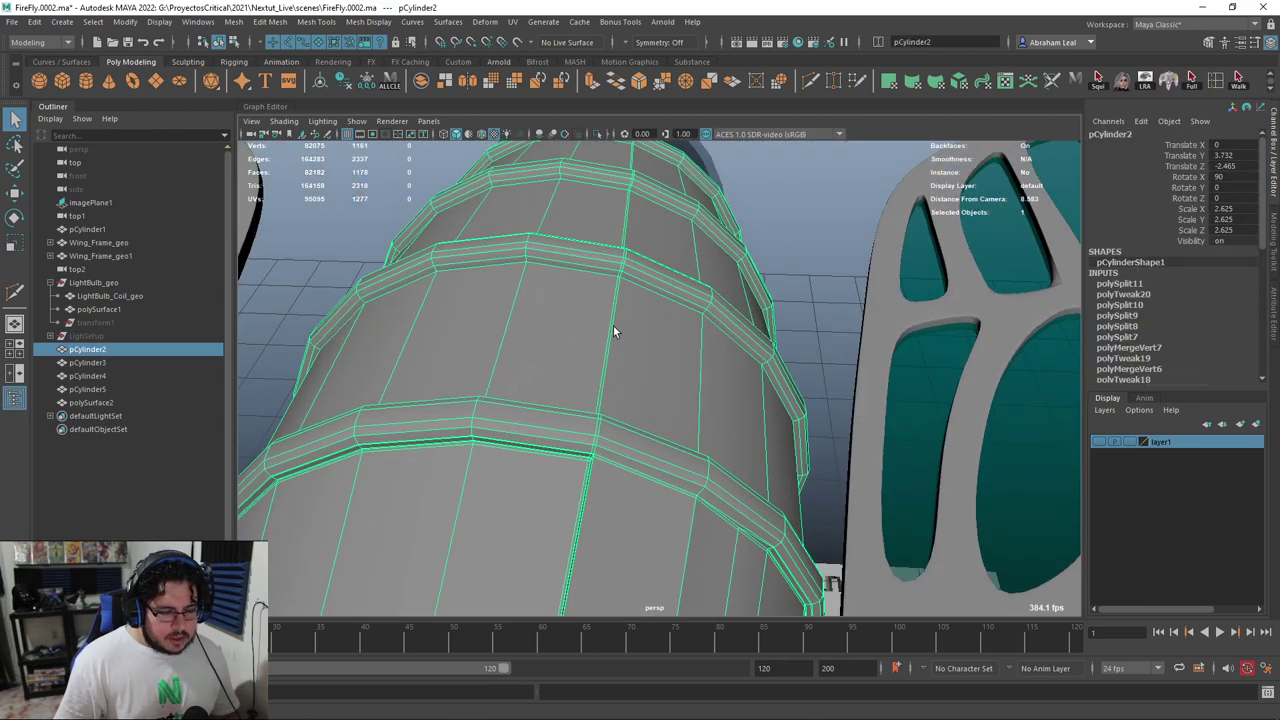
alt+drag(474, 308, 566, 338)
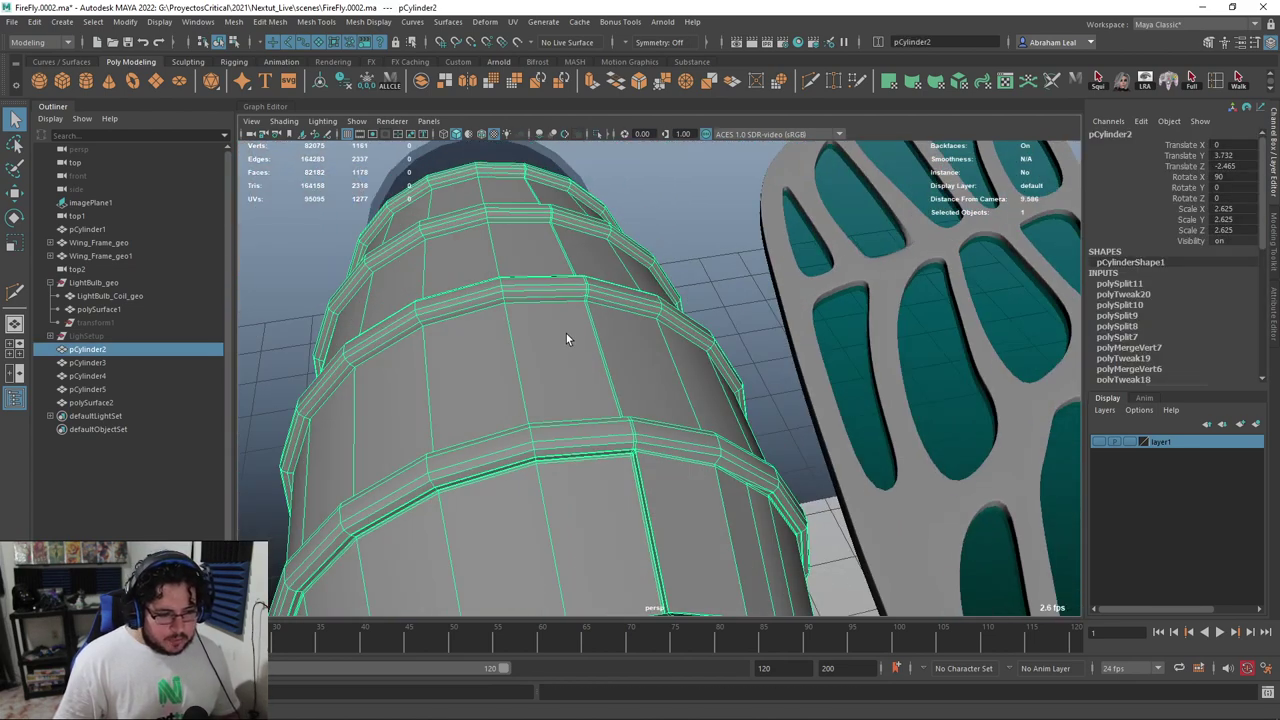
alt+drag(625, 381, 634, 374)
key(1)
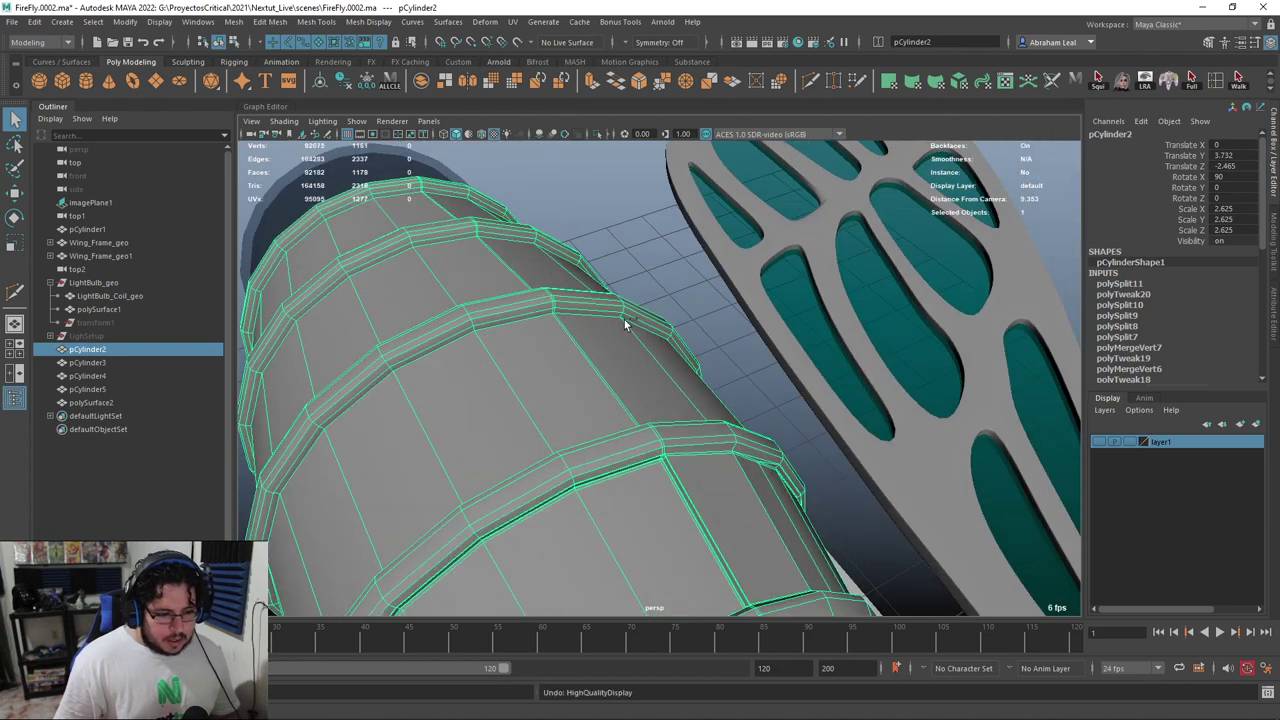
click(700, 375)
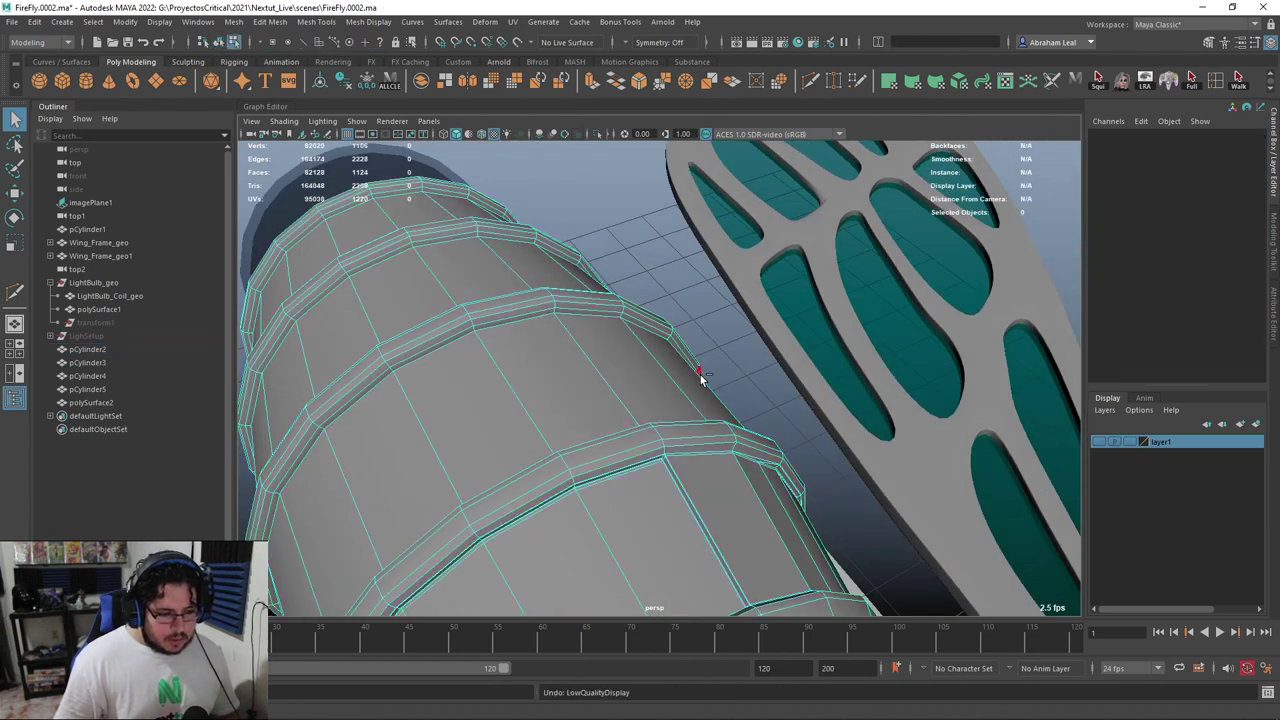
Inspect the raised panel's upper corner in smoothed display and return to object mode
alt+drag(701, 378, 659, 404)
alt+middle_drag(697, 262, 598, 120)
alt+right_drag(598, 120, 570, 295)
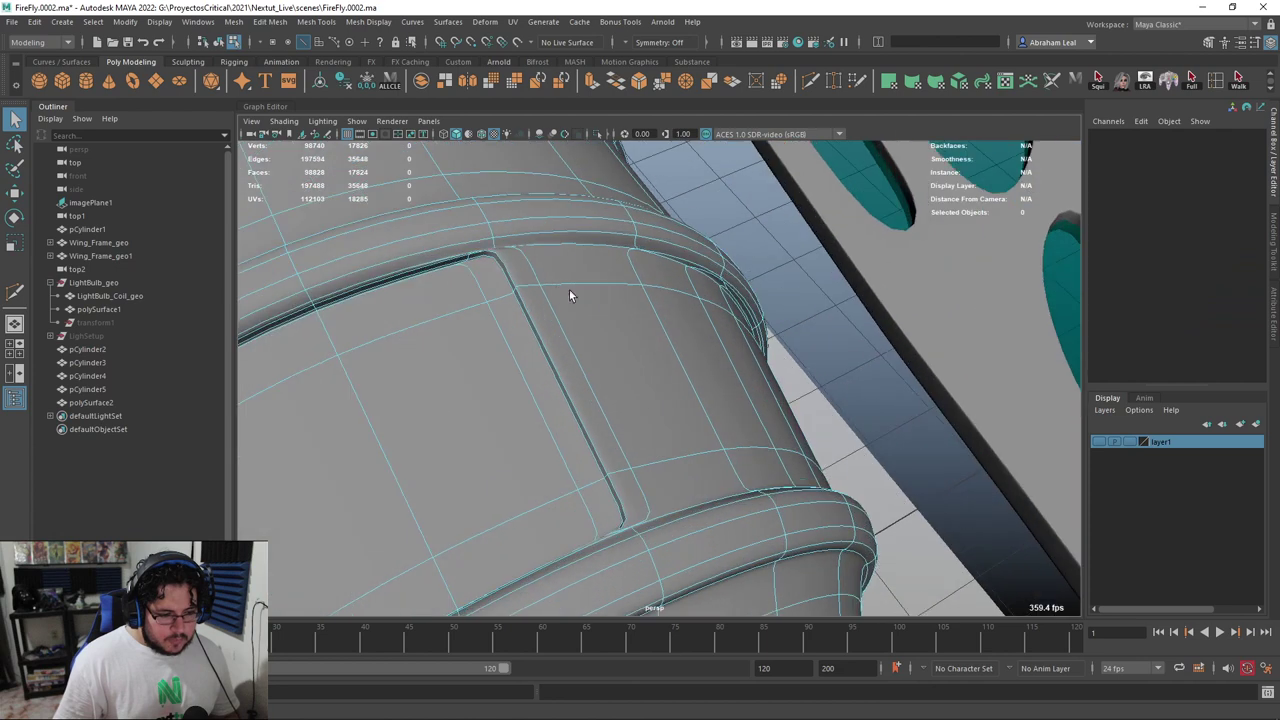
alt+middle_drag(566, 284, 601, 366)
key(3)
right_drag(645, 280, 645, 290)
alt+drag(645, 290, 608, 380)
alt+drag(708, 352, 669, 372)
Cut a short supporting line across the raised panel's upper corner and border up to the ring with Multi-Cut
click(630, 374)
key(1)
click(811, 81)
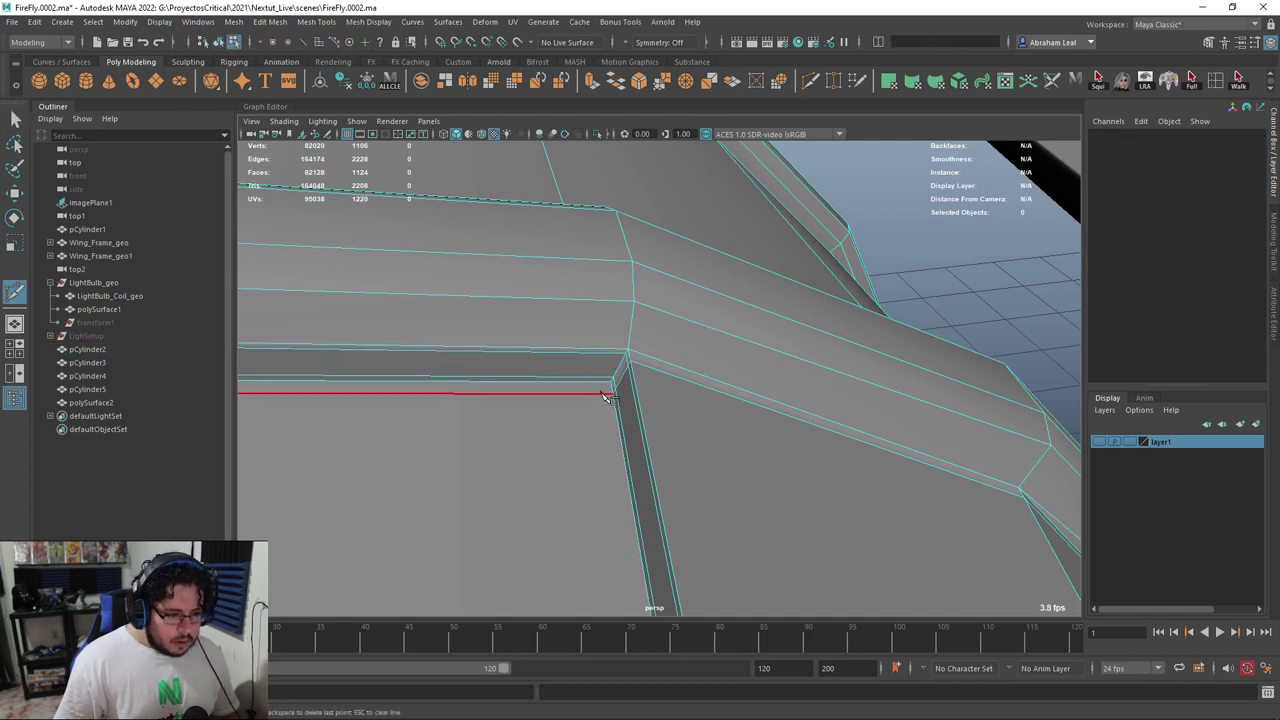
alt+drag(605, 401, 614, 393)
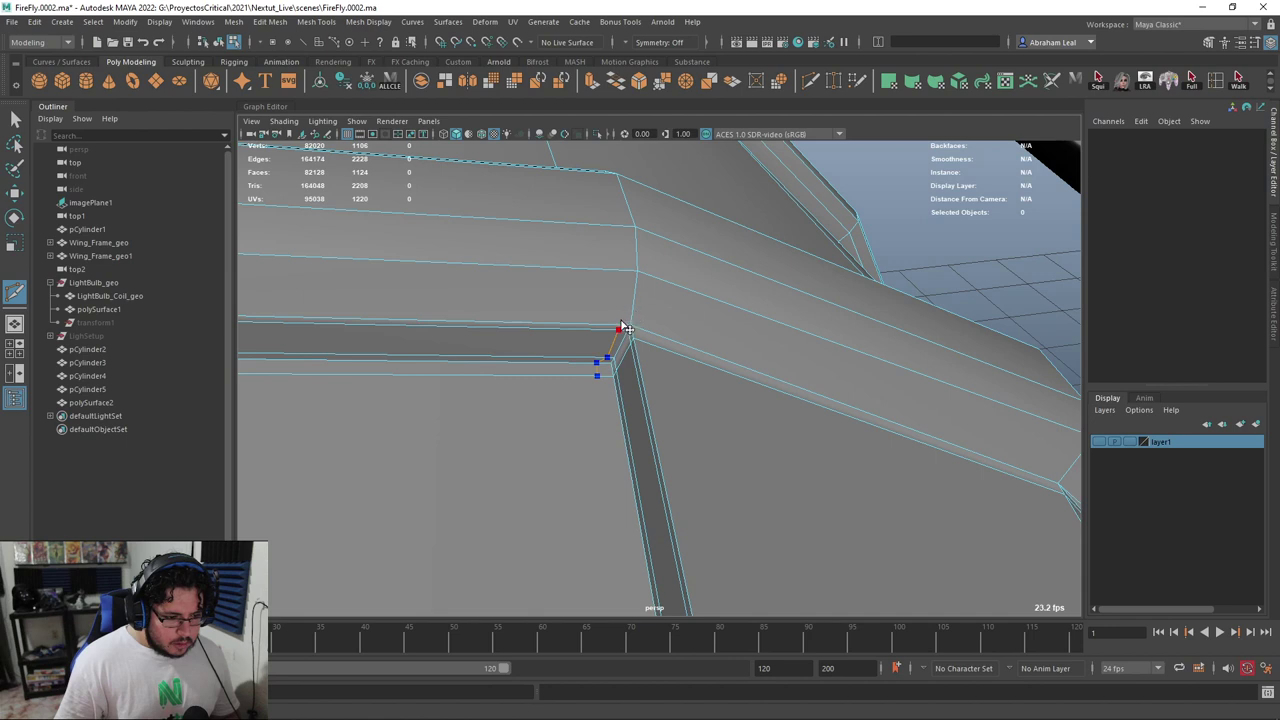
right_click(650, 278)
Preview the corner cut smoothed in object mode and check the surrounding surface
key(3)
key(q)
right_drag(685, 303, 790, 252)
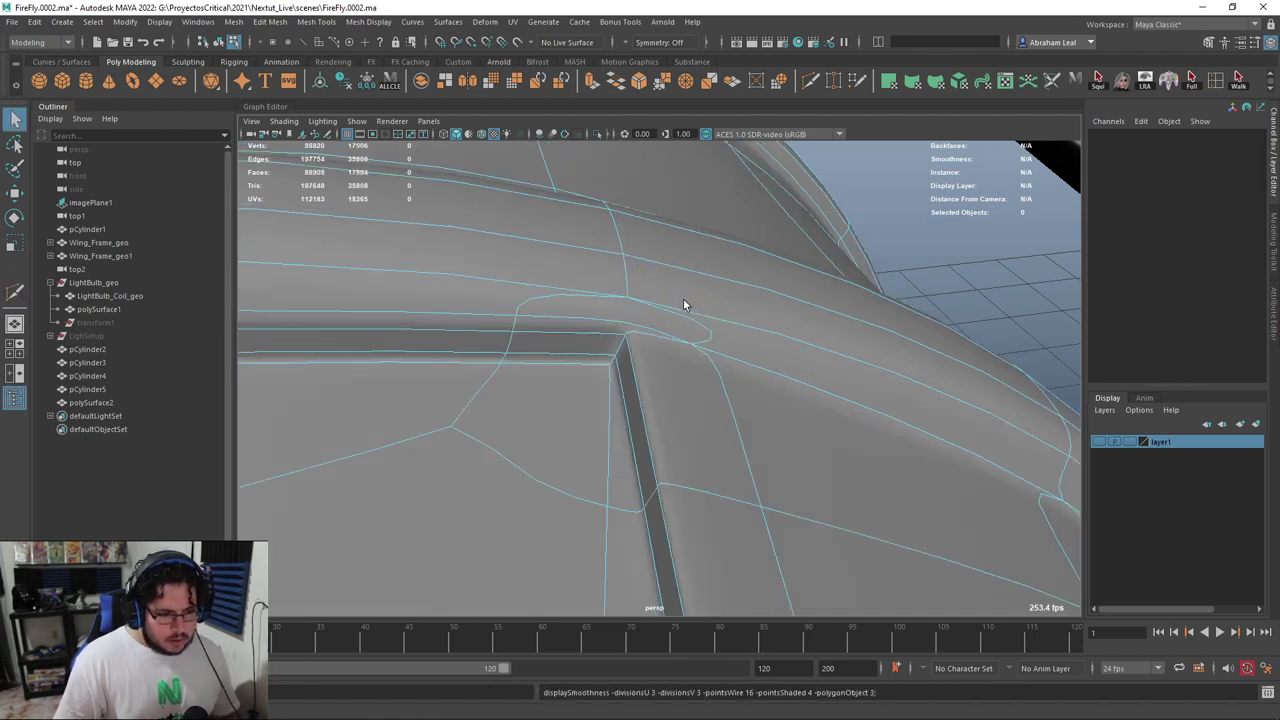
click(904, 229)
alt+drag(860, 290, 776, 330)
click(657, 343)
click(801, 217)
Cut a supporting edge lengthwise just inside the raised panel's side border, continuing over the far corner to the ring's vertex
alt+drag(801, 217, 605, 436)
click(606, 437)
alt+middle_drag(610, 436, 640, 319)
key(1)
alt+right_drag(610, 321, 635, 303)
alt+middle_drag(635, 303, 620, 284)
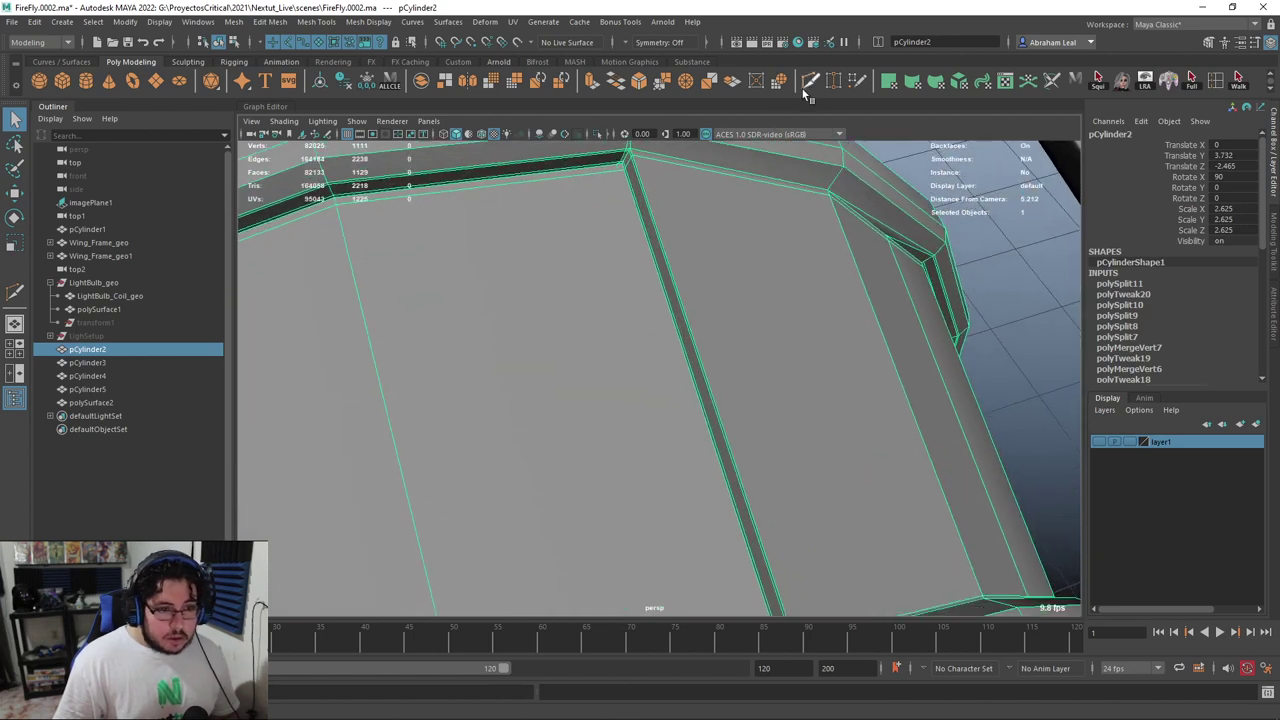
key(g)
click(617, 172)
alt+drag(652, 276, 780, 315)
alt+drag(484, 290, 650, 330)
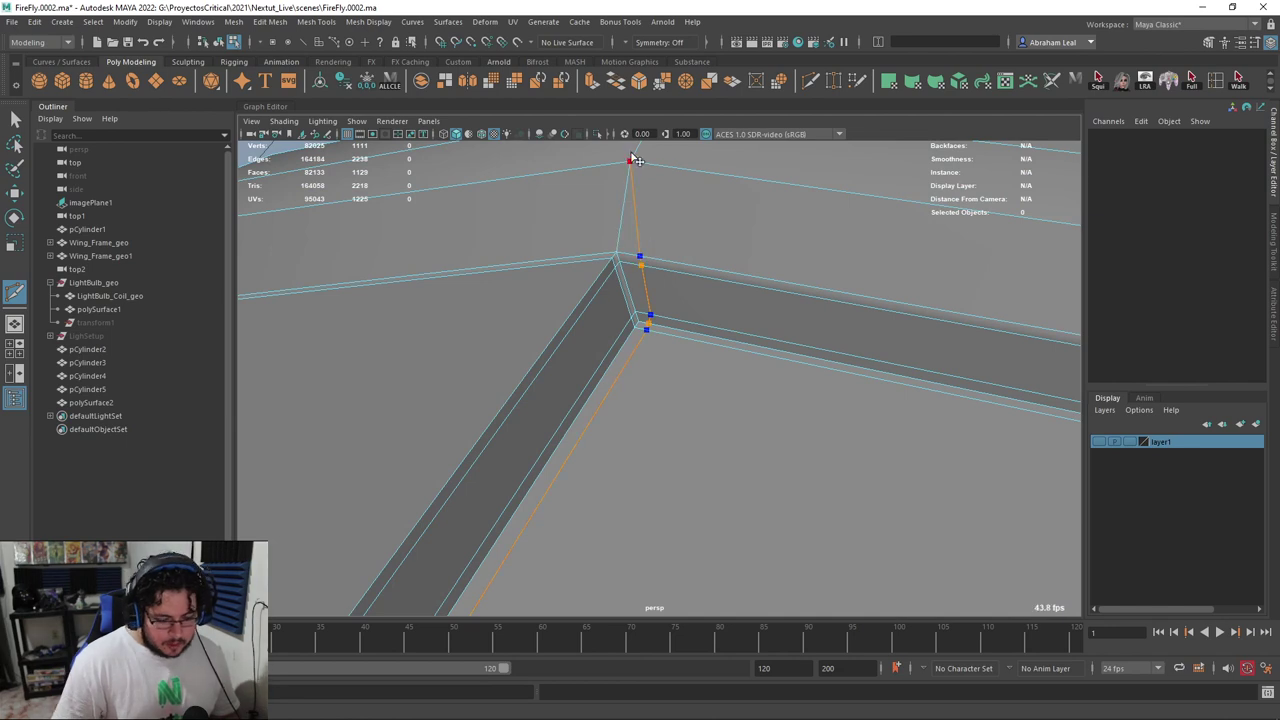
alt+drag(631, 160, 640, 266)
right_click(729, 251)
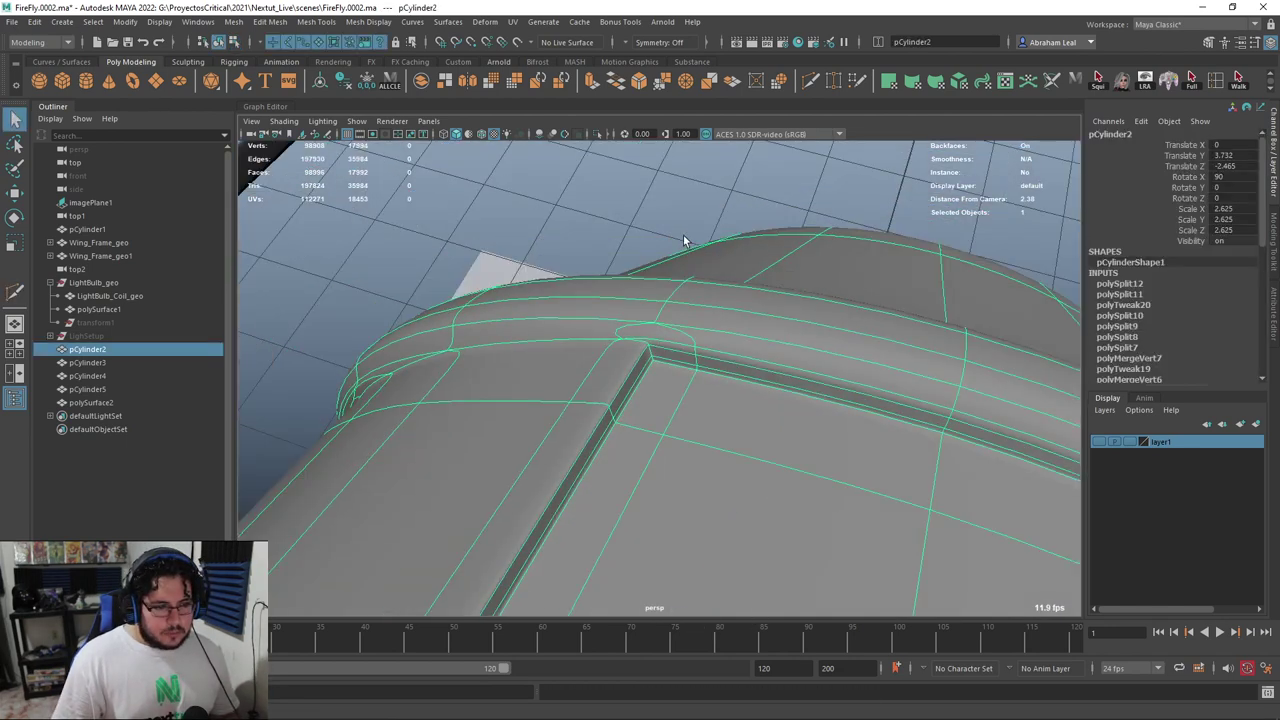
Examine the raised panel's corners and border from several angles, comparing the smoothed preview with the unsmoothed mesh
alt+drag(681, 256, 618, 337)
alt+drag(513, 249, 524, 258)
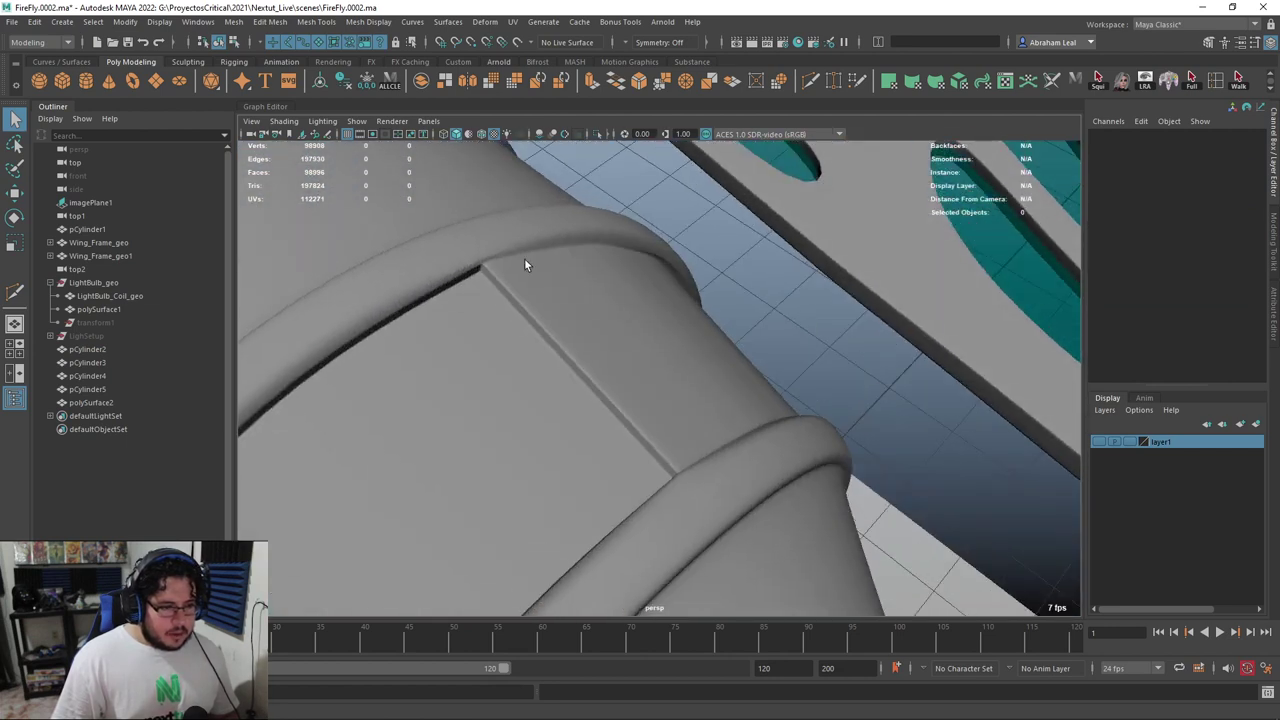
click(525, 260)
key(1)
alt+middle_drag(526, 262, 594, 337)
alt+drag(594, 337, 558, 277)
scroll(400, 287, up, 5)
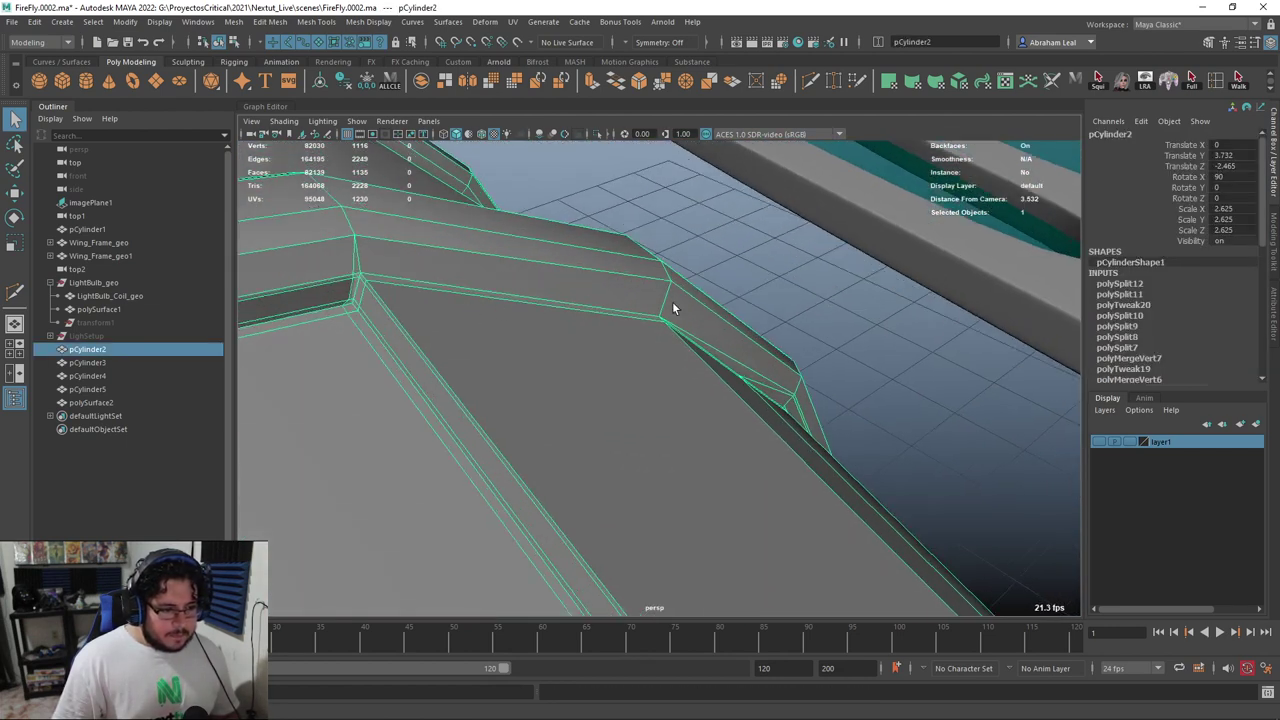
alt+drag(442, 288, 588, 309)
key(3)
scroll(852, 338, down, 3)
alt+drag(800, 360, 709, 340)
right_drag(709, 340, 806, 346)
click(840, 350)
alt+drag(840, 355, 778, 437)
click(630, 333)
key(1)
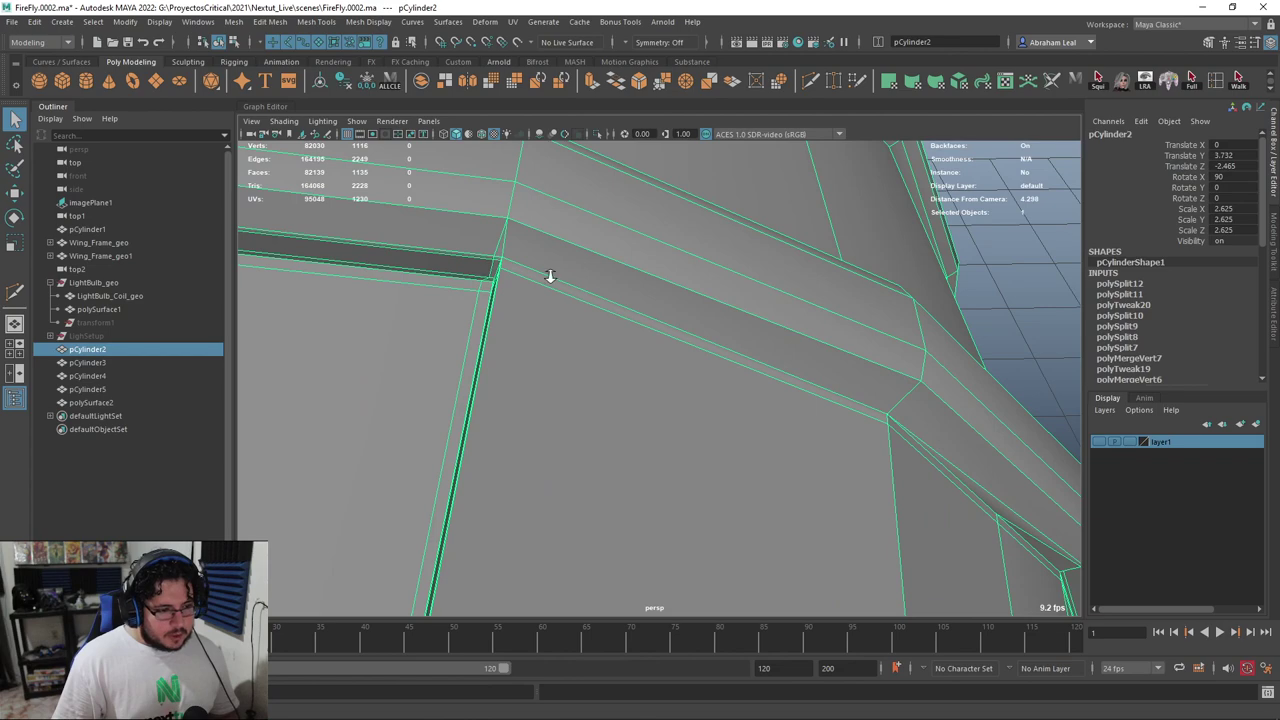
Delete one lengthwise face between two rings on another body segment, plus the narrow ring faces at its ends
alt+right_drag(574, 287, 470, 300)
alt+drag(470, 300, 560, 320)
alt+right_drag(560, 320, 650, 375)
alt+drag(650, 375, 714, 451)
right_drag(677, 340, 691, 410)
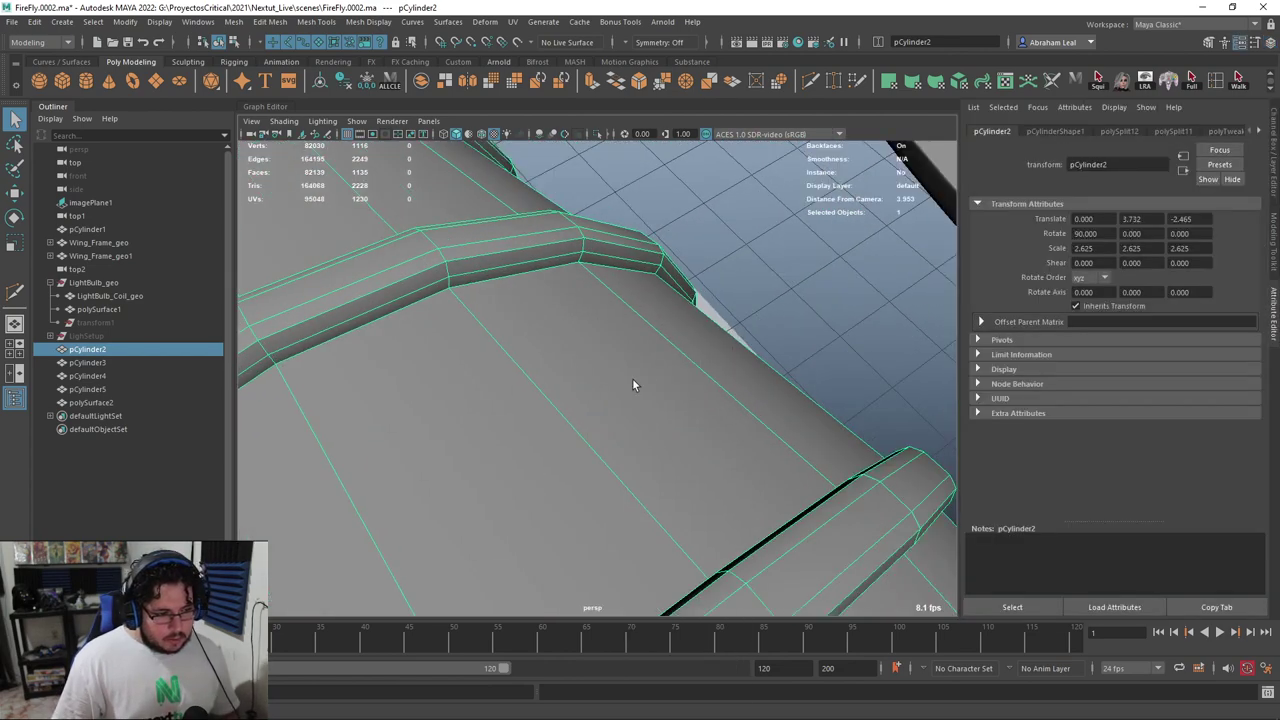
alt+drag(649, 379, 626, 344)
right_drag(626, 344, 626, 358)
alt+drag(626, 358, 572, 335)
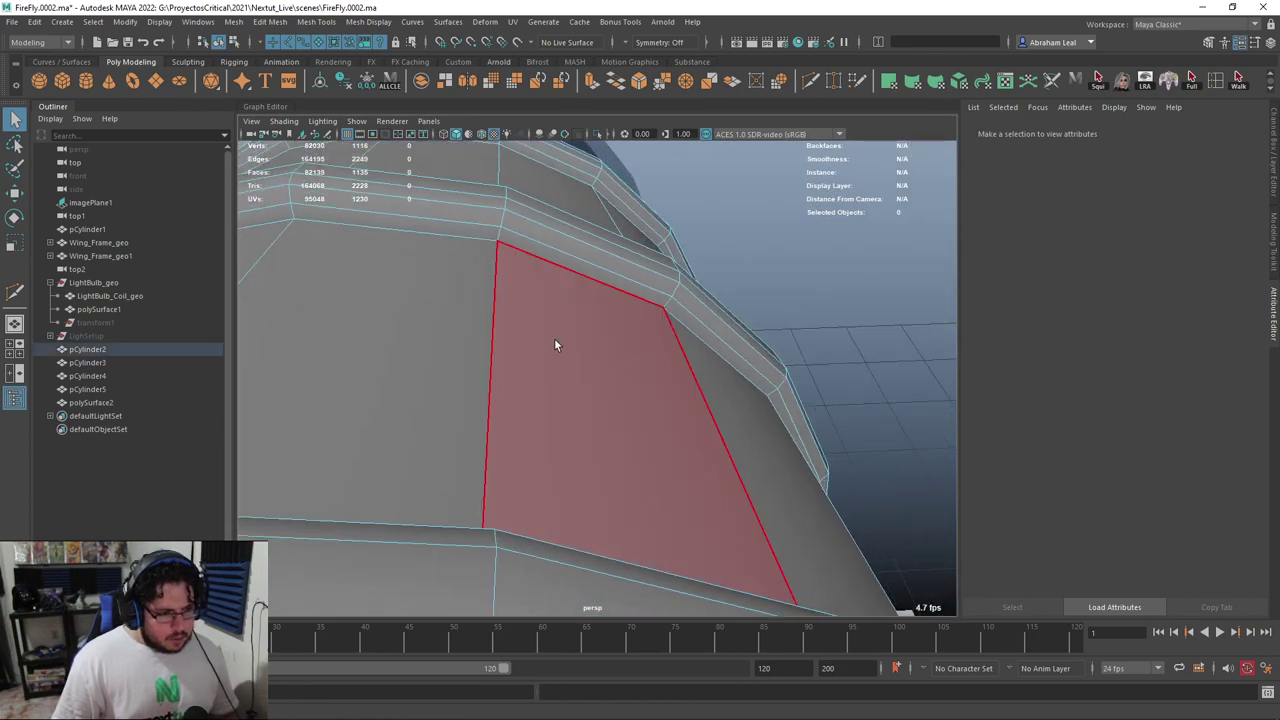
click(556, 345)
key(Delete)
alt+drag(551, 343, 735, 307)
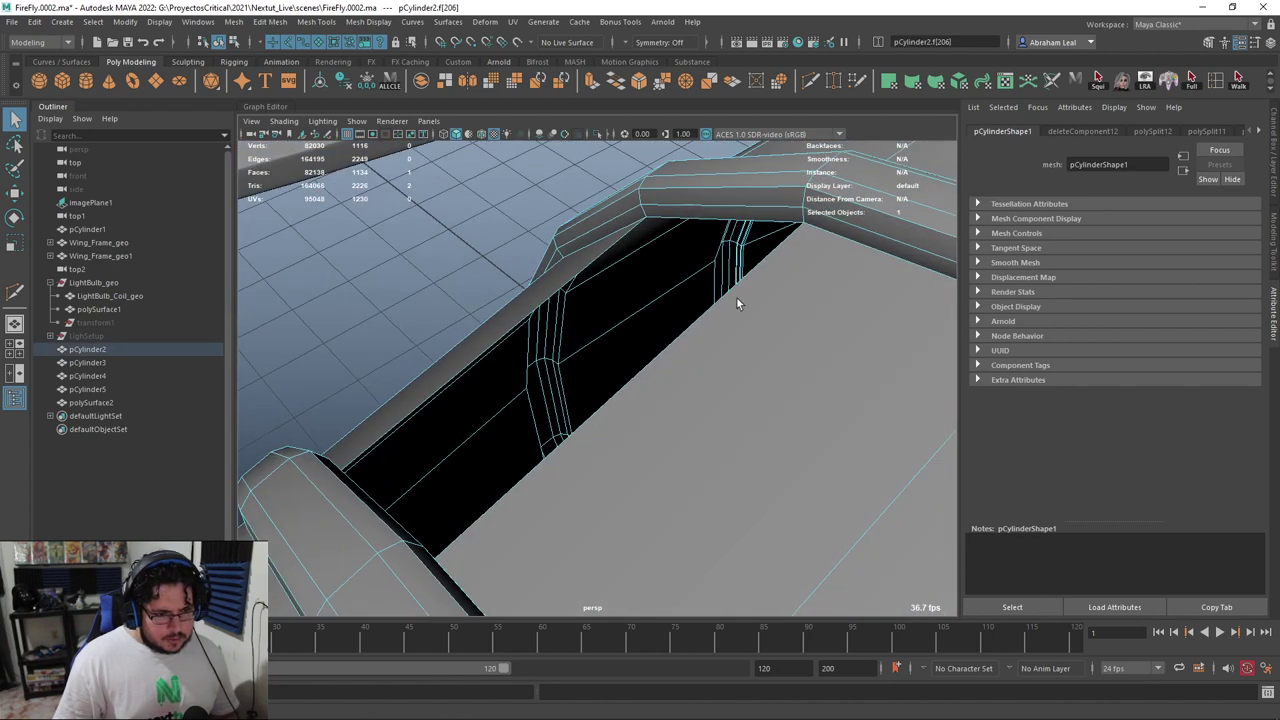
key(Delete)
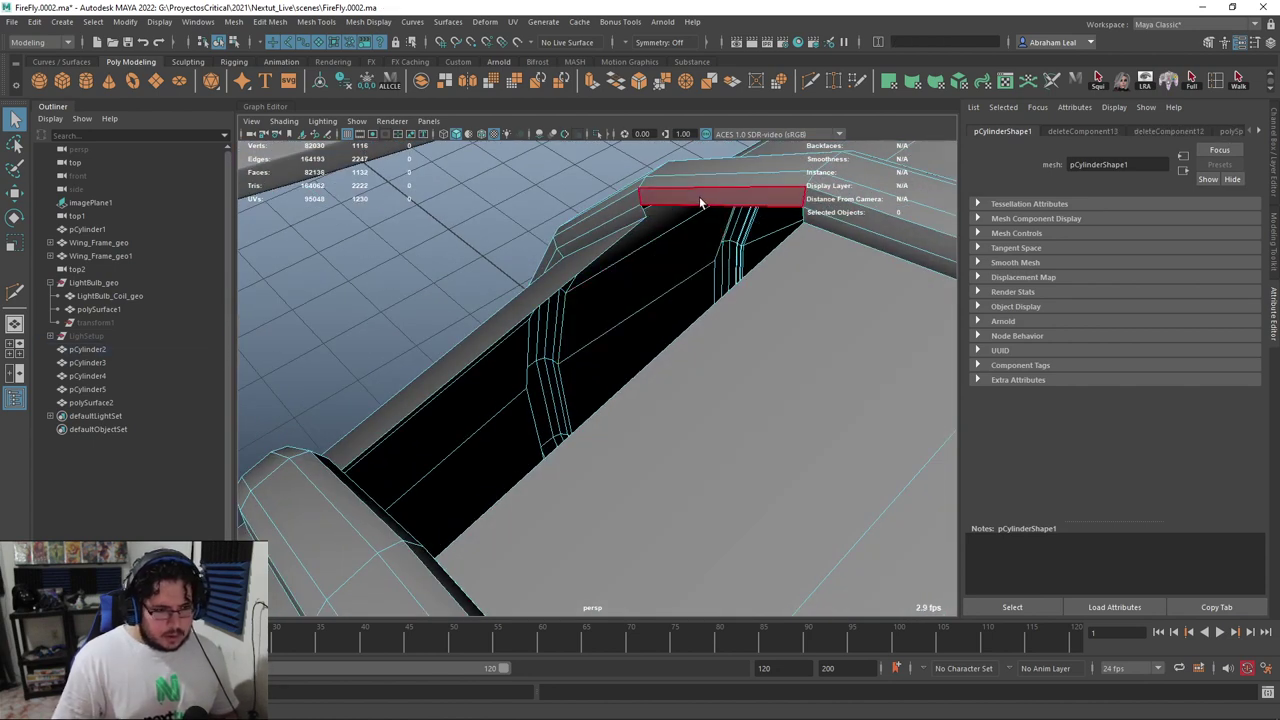
Bridge the two opposite ring edges across the opening to rebuild the segment's face at the lower level
click(695, 208)
alt+drag(683, 214, 462, 253)
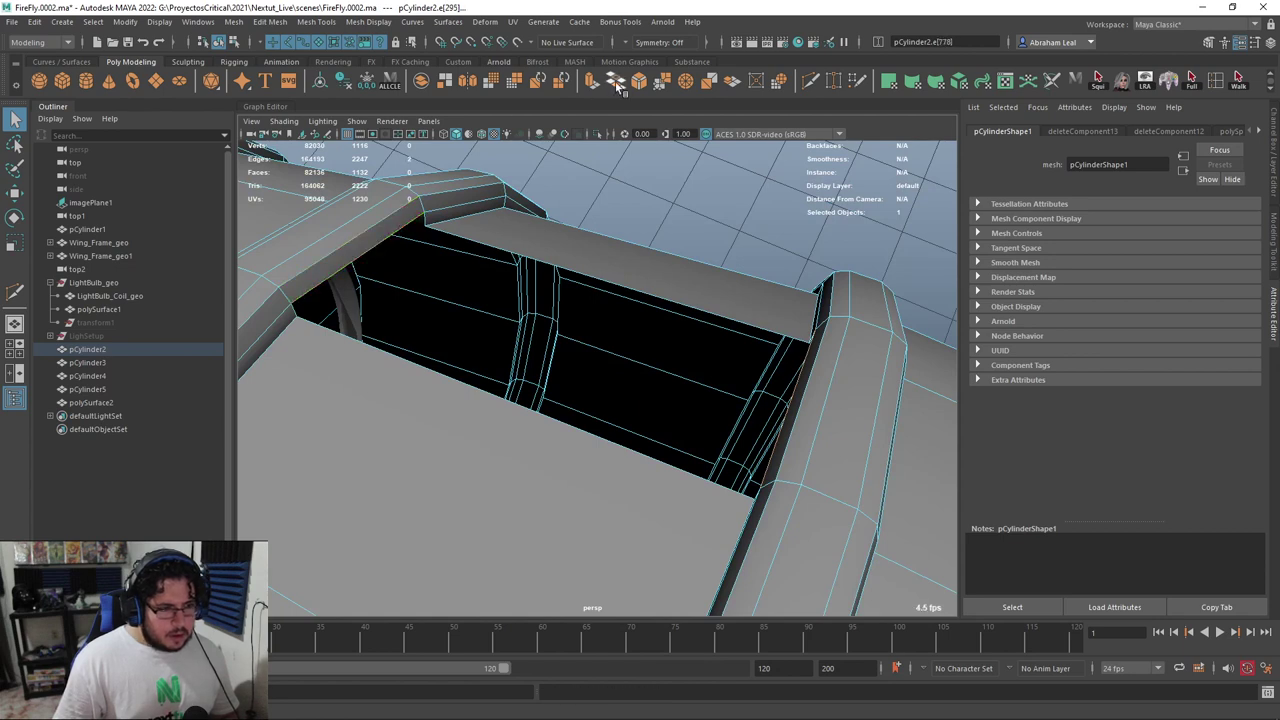
key(g)
alt+drag(483, 289, 537, 266)
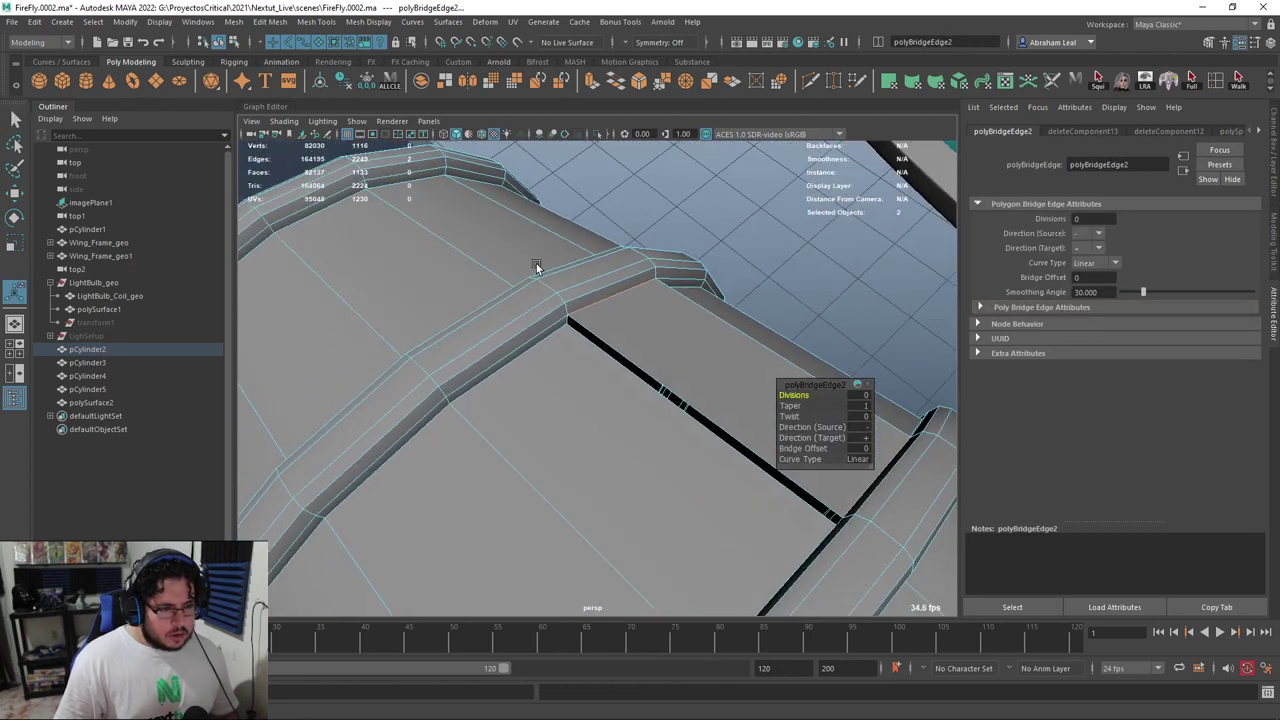
Bridge the lengthwise edges on both sides of the remaining narrow gap to form the new panel's side wall
alt+right_drag(537, 266, 575, 320)
alt+drag(575, 320, 591, 403)
alt+middle_drag(591, 403, 590, 318)
alt+right_drag(590, 318, 618, 408)
alt+drag(618, 408, 536, 388)
click(417, 309)
alt+drag(420, 309, 613, 333)
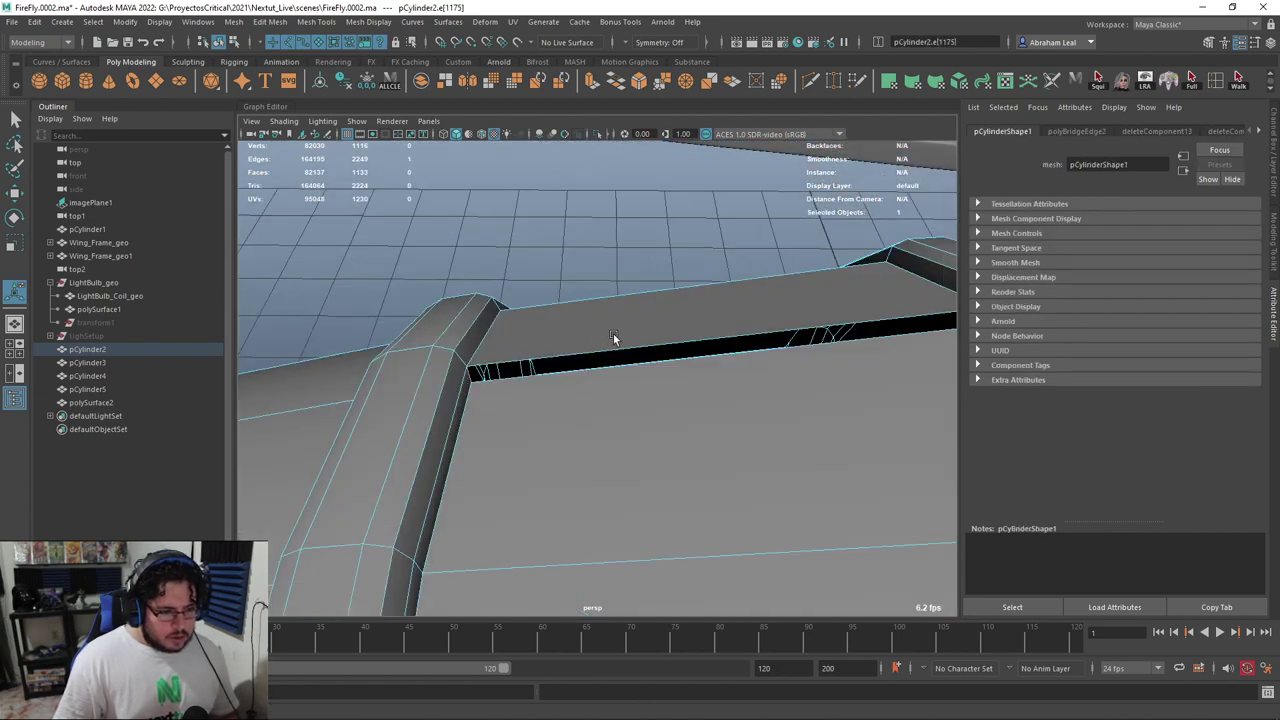
alt+middle_drag(613, 333, 425, 360)
key(g)
alt+drag(756, 350, 636, 333)
scroll(636, 333, up, 2)
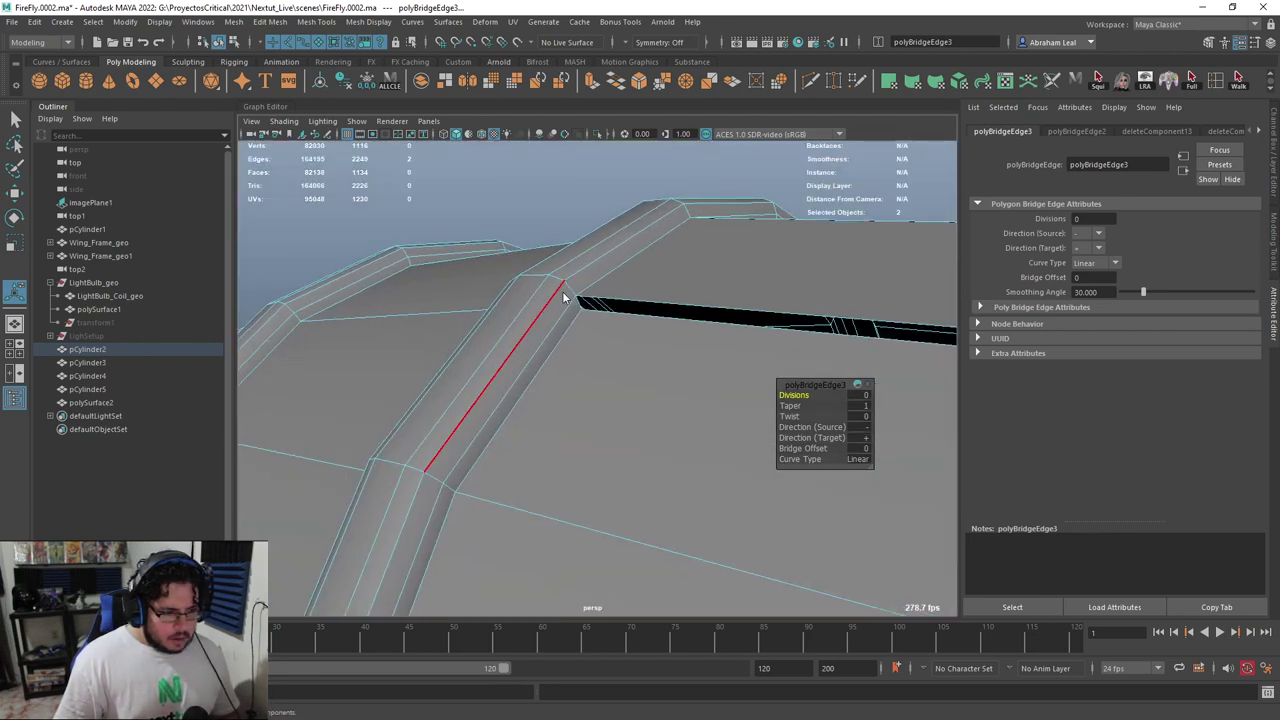
Merge the separate vertices at the ends of the new side wall where it meets the rings
right_click(565, 294)
key(q)
right_drag(580, 291, 526, 285)
drag(566, 290, 588, 315)
alt+drag(672, 328, 628, 328)
click(684, 89)
alt+middle_drag(712, 266, 665, 276)
alt+drag(665, 275, 797, 362)
alt+drag(797, 362, 634, 326)
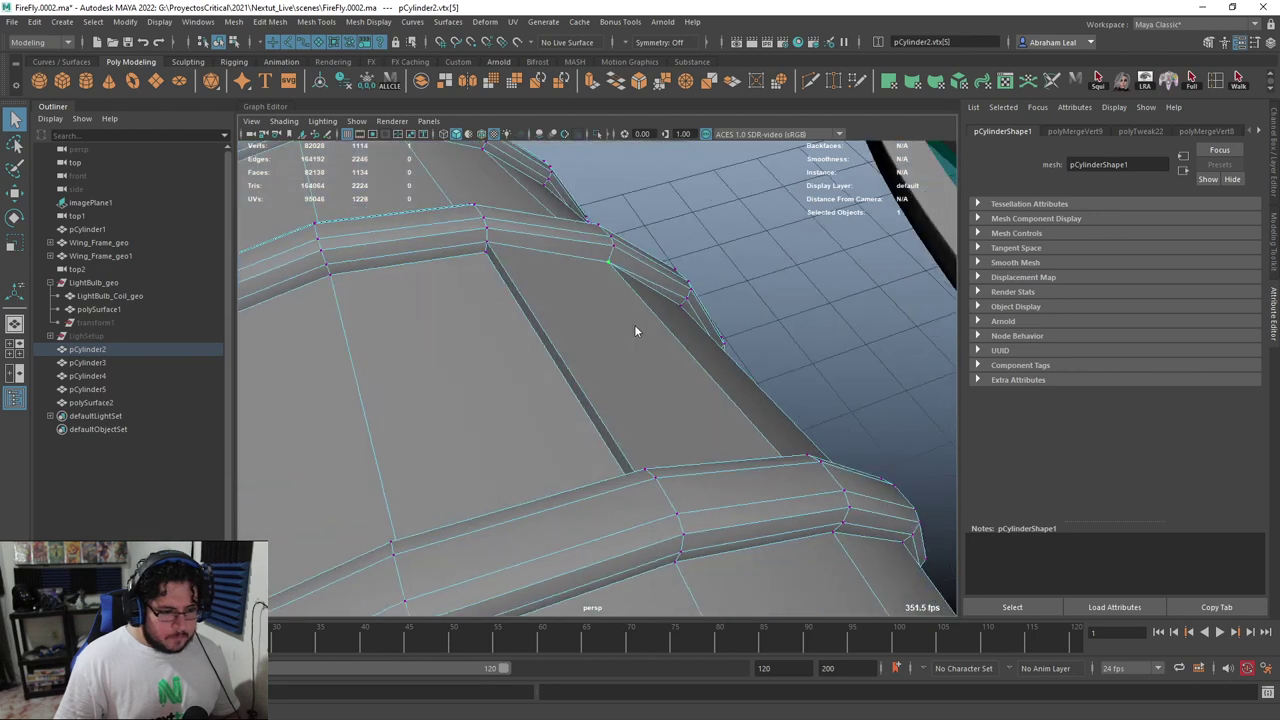
Return to object mode and preview the new side wall smoothed
right_drag(634, 326, 664, 294)
click(601, 295)
alt+drag(601, 295, 617, 400)
key(3)
key(1)
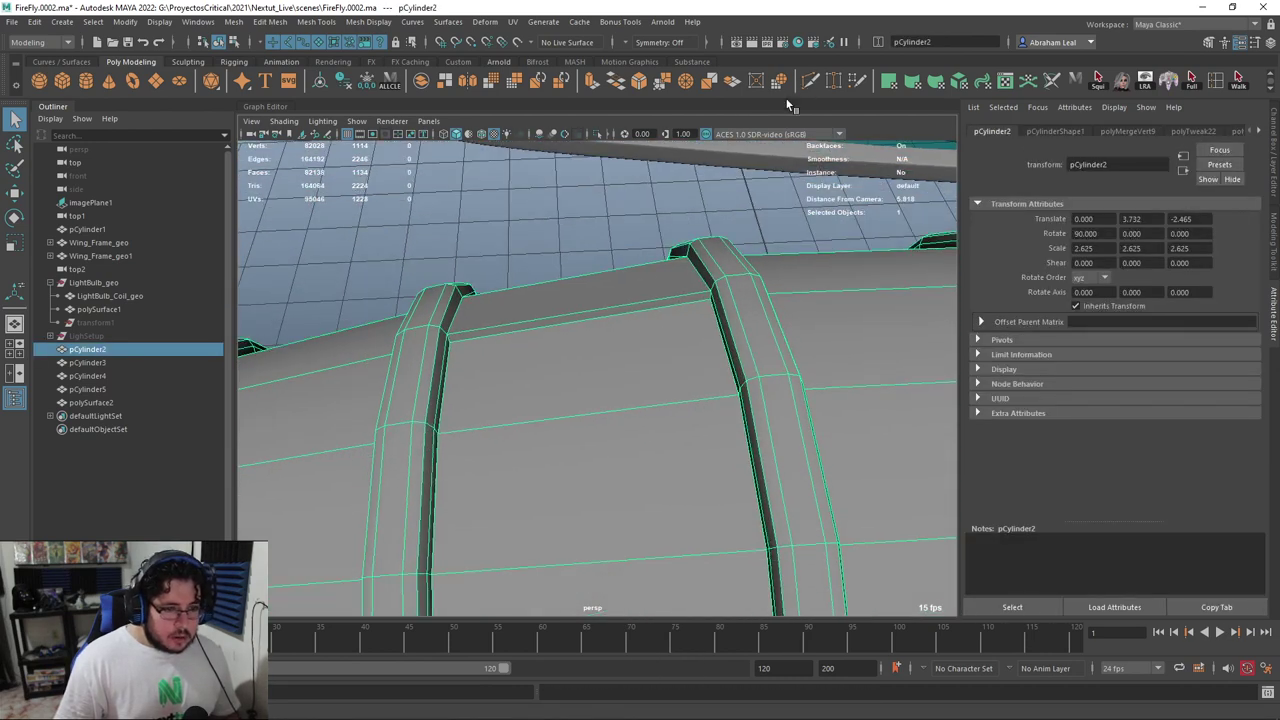
Insert supporting edge loops with Multi-Cut lengthwise along the new side wall and around the segment beside the ring
click(810, 80)
click(706, 294)
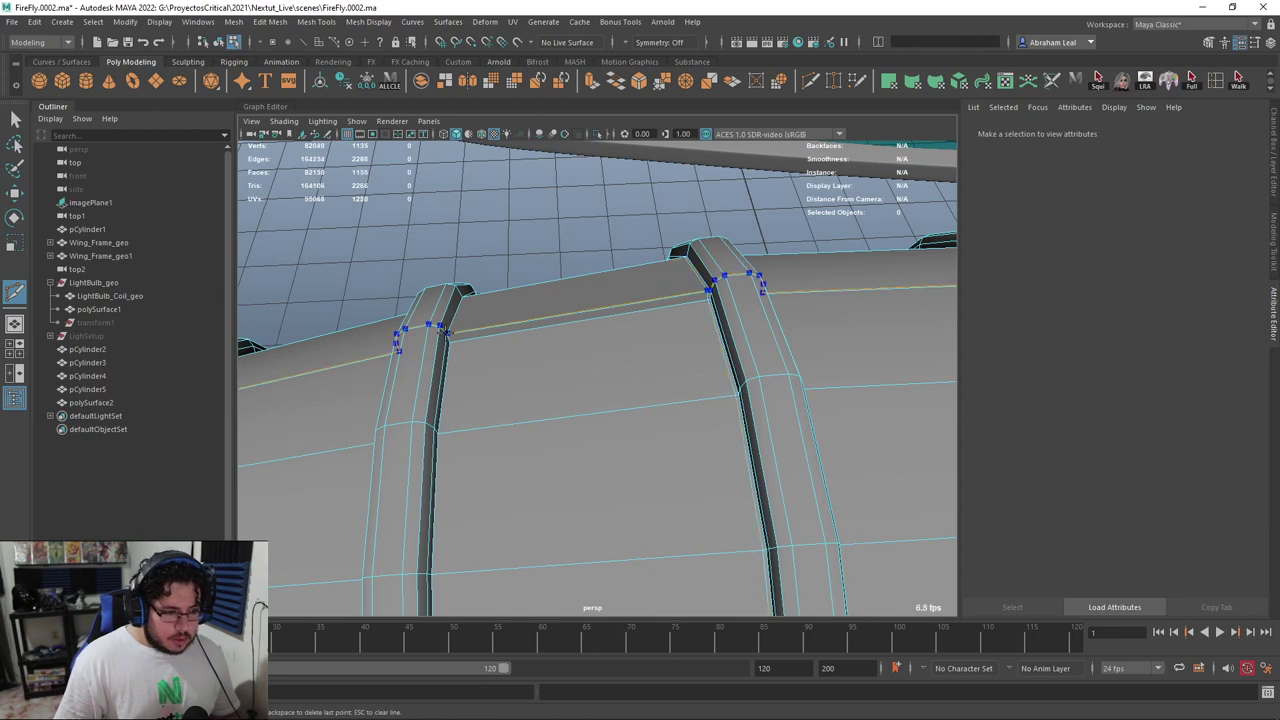
alt+right_drag(470, 327, 680, 446)
alt+drag(633, 247, 725, 257)
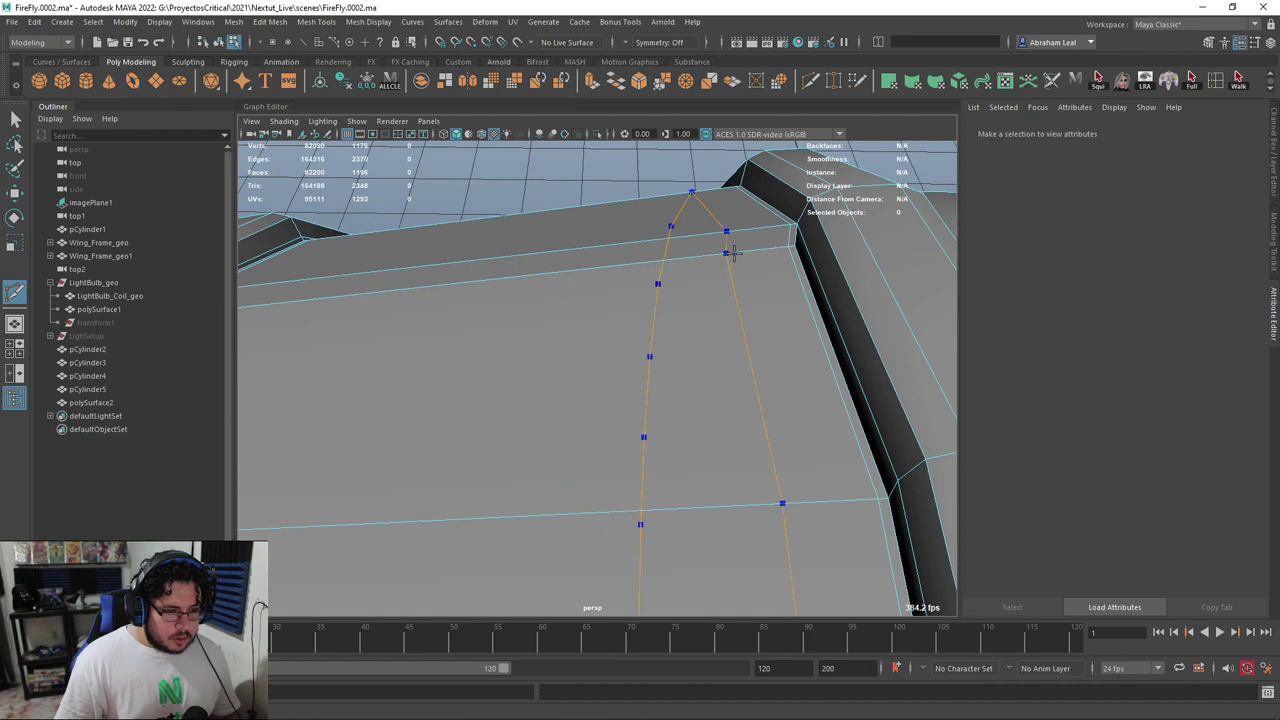
ctrl+click(803, 217)
Insert more supporting edge loops close to the new panel's corner and wall, checking them in smoothed display
key(3)
alt+drag(814, 347, 660, 300)
key(1)
click(460, 219)
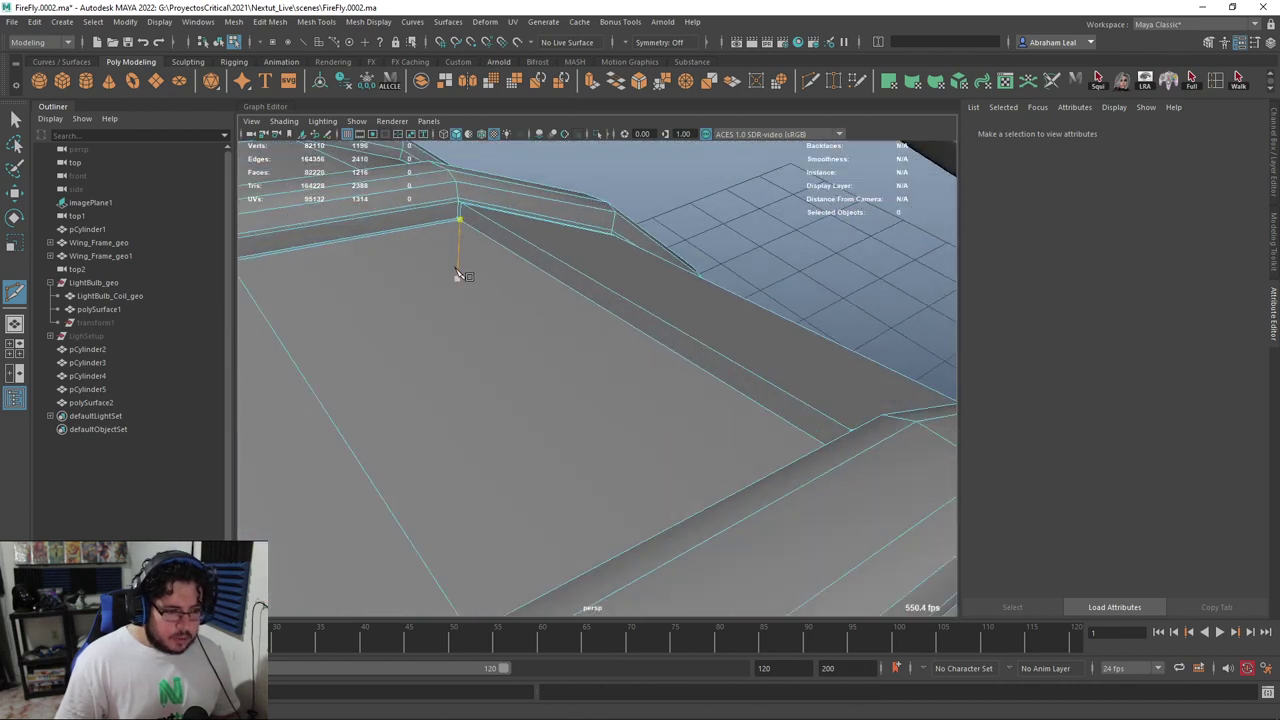
ctrl+click(458, 212)
ctrl+click(545, 237)
key(3)
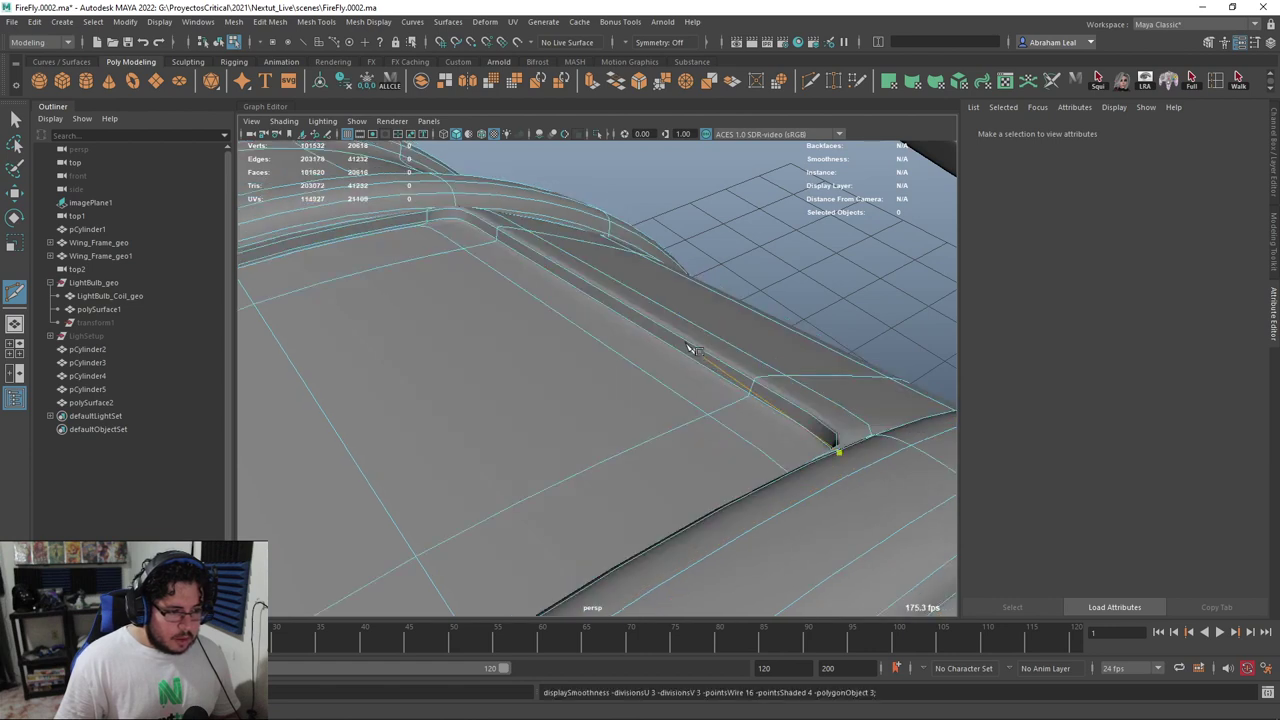
Inspect the new panel border smoothed in object mode from near and far
alt+drag(590, 265, 640, 325)
key(q)
key(F8)
click(734, 206)
scroll(667, 272, down, 5)
scroll(668, 273, down, 5)
alt+drag(668, 273, 619, 294)
scroll(695, 316, up, 6)
scroll(640, 342, up, 5)
Cut supporting edges across the new panel's corners with Multi-Cut, connecting them to the adjacent ring vertices
click(641, 342)
alt+drag(641, 342, 668, 332)
alt+right_drag(668, 332, 624, 275)
click(810, 83)
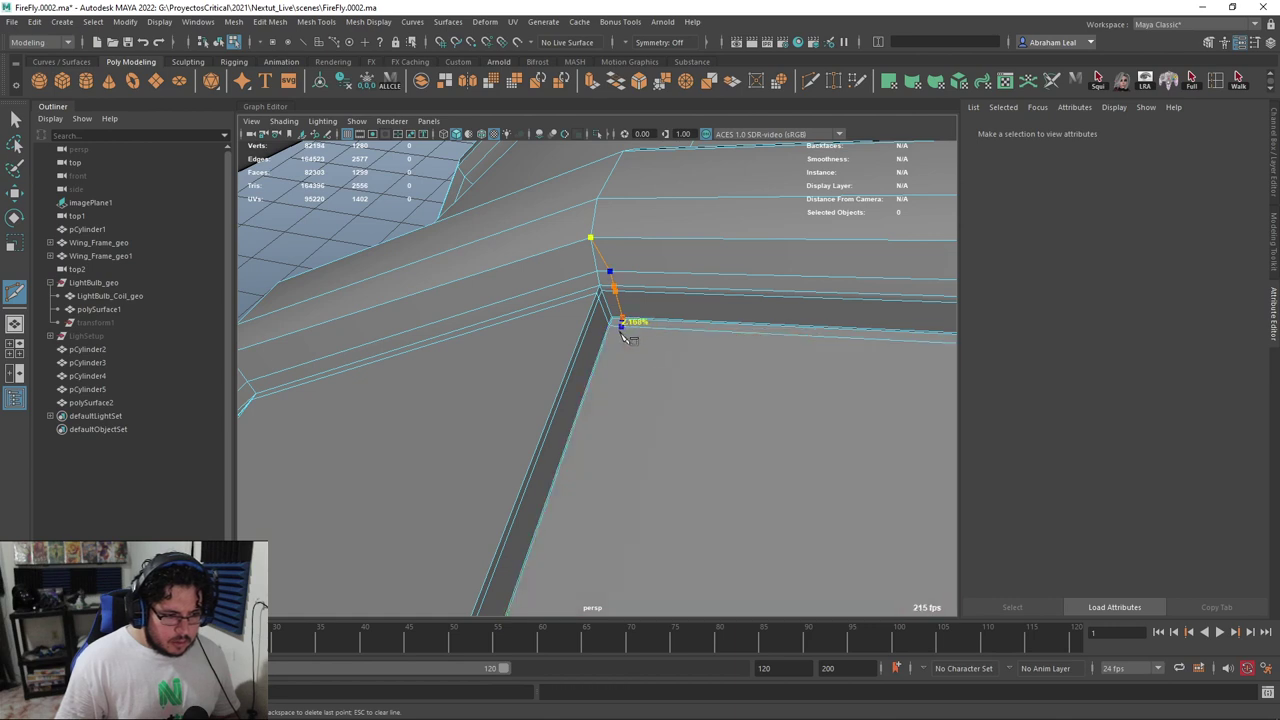
mouse_move(577, 376)
alt+mouse_down()
mouse_move(430, 392)
mouse_move(1014, 592)
mouse_move(567, 374)
alt+mouse_up()
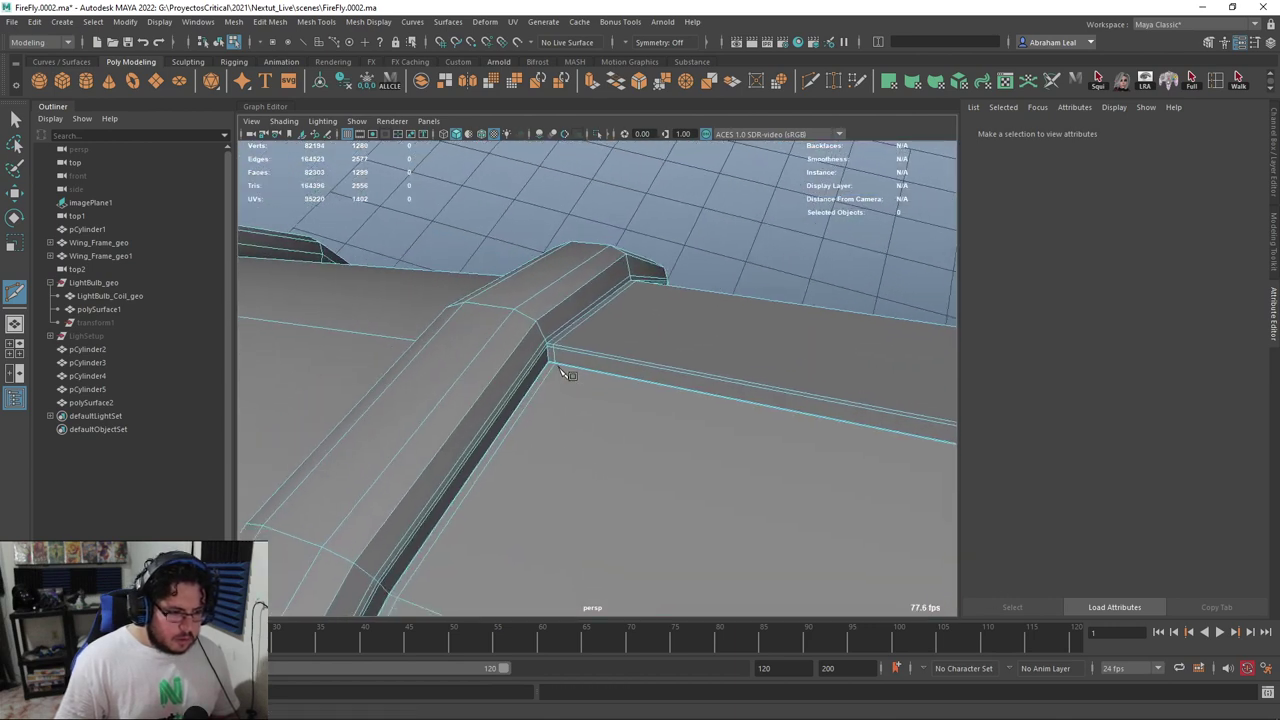
alt+right_drag(567, 374, 788, 530)
alt+drag(790, 532, 552, 332)
alt+right_drag(552, 332, 768, 468)
alt+drag(485, 277, 577, 357)
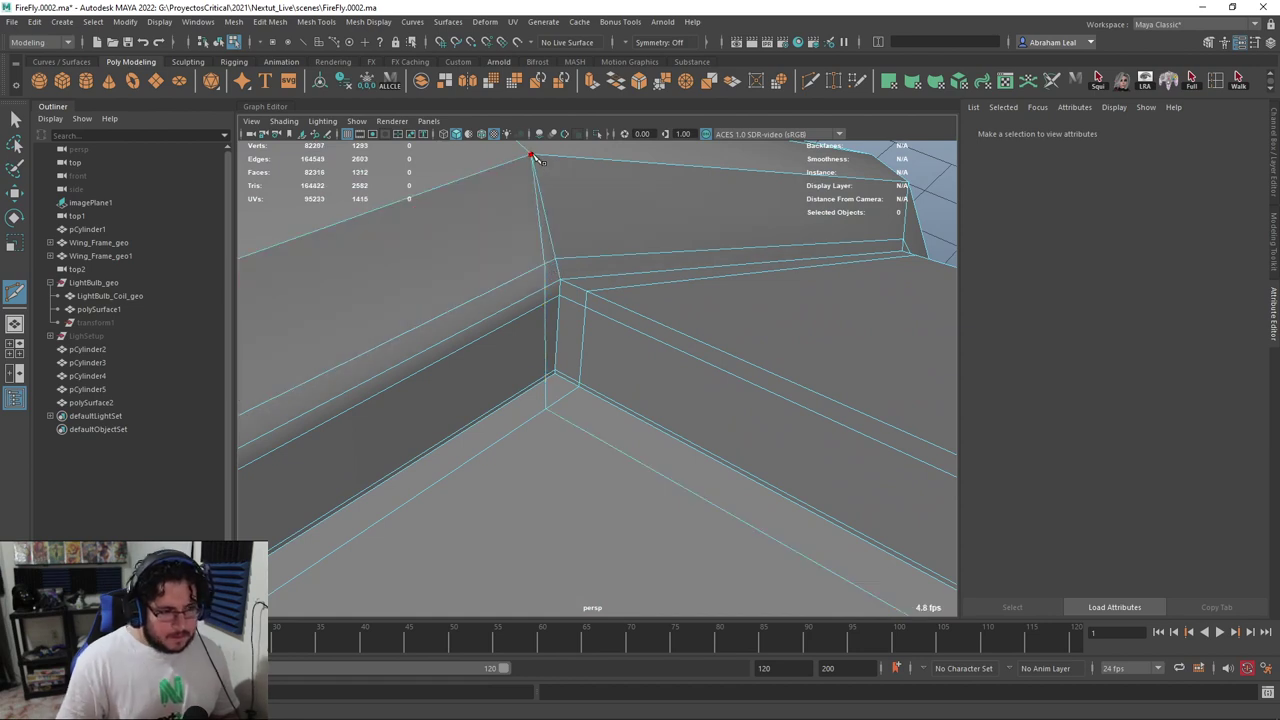
Preview the corner smoothed and remove the stray vertex on the ring edge beside it
scroll(590, 262, down, 5)
key(3)
key(q)
right_drag(620, 280, 647, 222)
click(652, 157)
click(573, 348)
right_drag(573, 352, 512, 328)
click(513, 362)
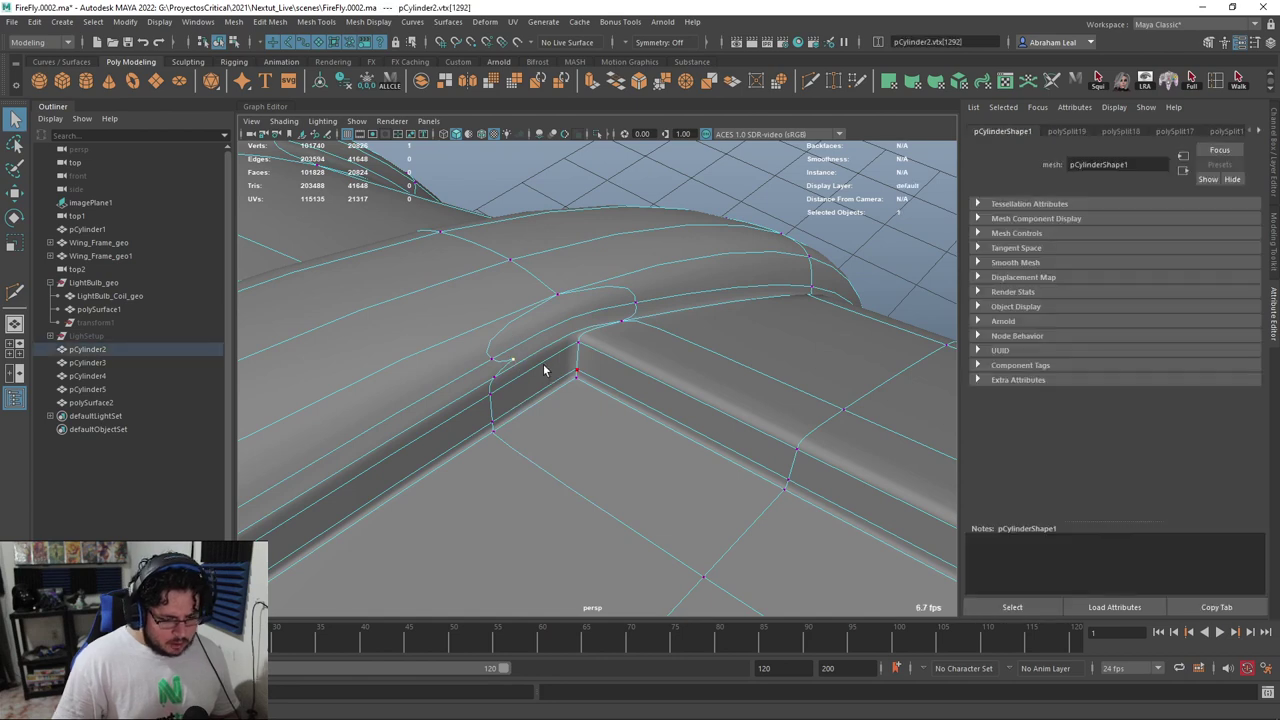
Examine the cleaned corner up close and check the whole smoothed abdomen in object mode
alt+drag(544, 370, 572, 519)
alt+right_drag(549, 342, 591, 451)
alt+drag(591, 451, 560, 475)
alt+right_drag(560, 475, 790, 560)
right_drag(515, 339, 515, 302)
alt+drag(657, 229, 586, 416)
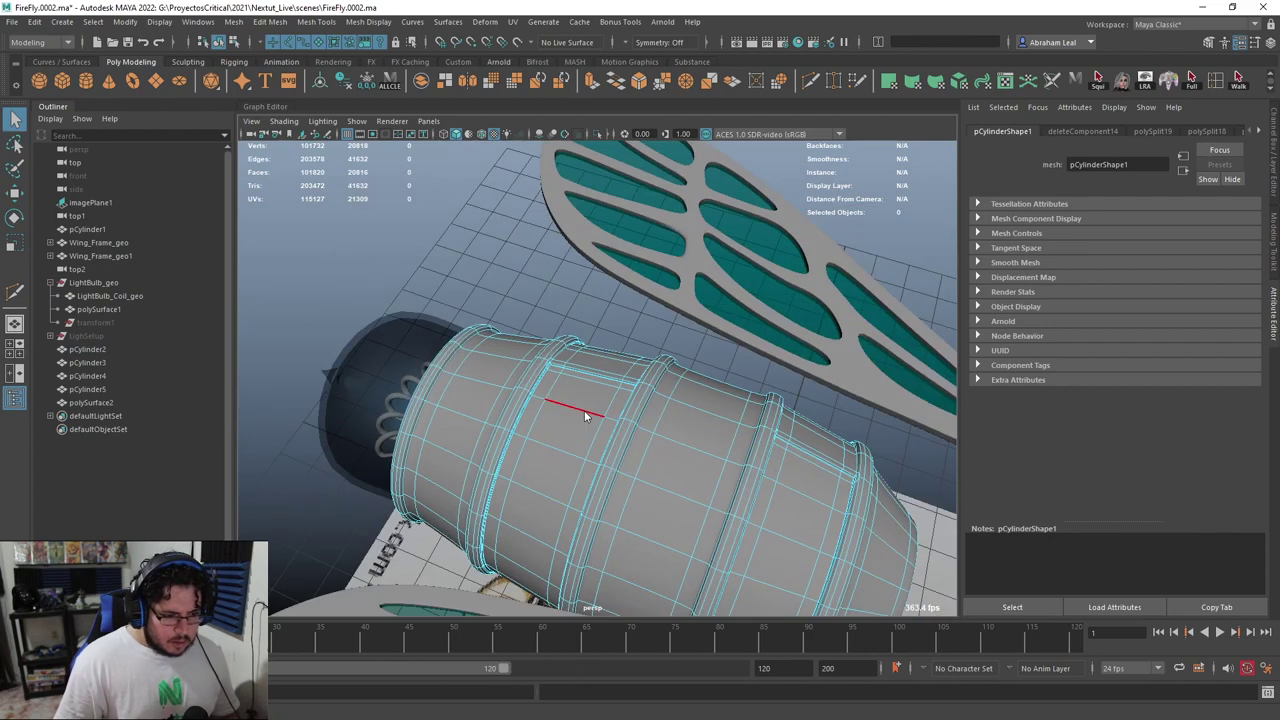
alt+drag(643, 386, 603, 385)
right_drag(603, 338, 679, 319)
click(679, 317)
alt+drag(672, 325, 430, 382)
alt+right_drag(480, 378, 622, 347)
alt+drag(622, 347, 600, 333)
Slide the lengthwise panel edge away from its neighbouring edge with Slide Edge to even out the spacing
click(600, 333)
alt+right_drag(600, 333, 605, 385)
alt+drag(605, 385, 531, 366)
alt+middle_drag(531, 366, 567, 332)
right_drag(567, 332, 560, 280)
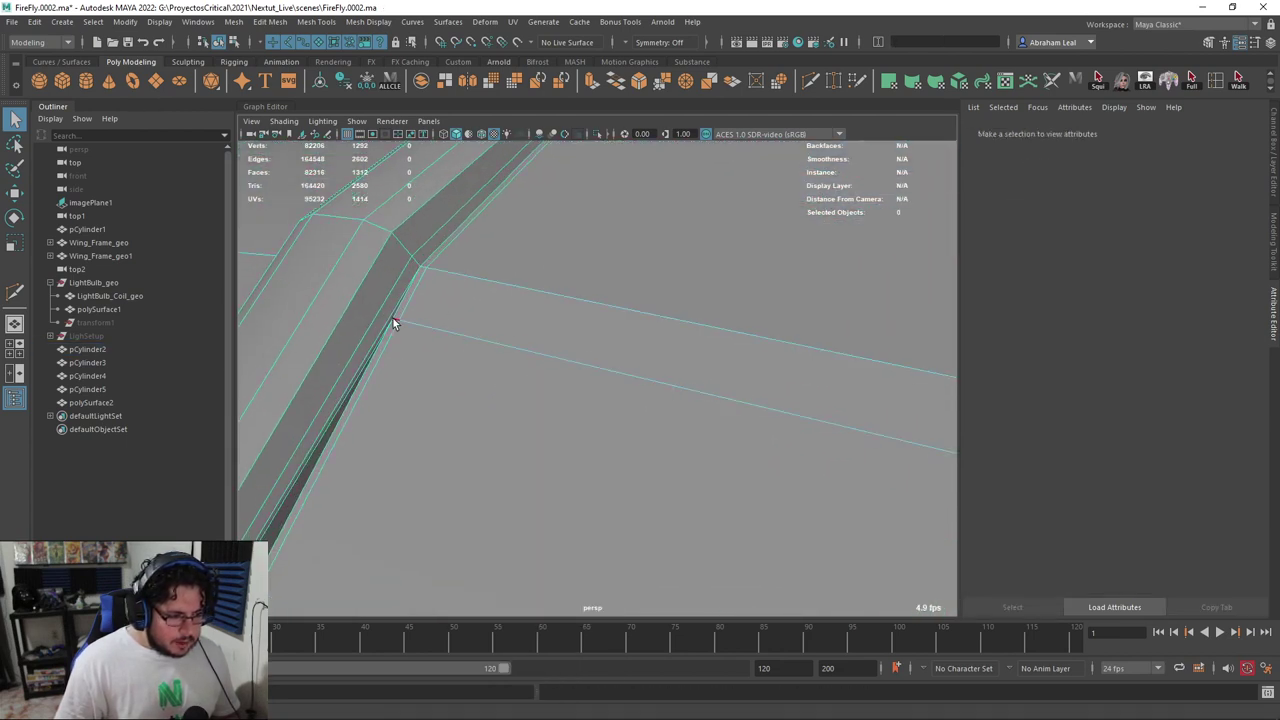
click(393, 323)
alt+drag(709, 428, 807, 362)
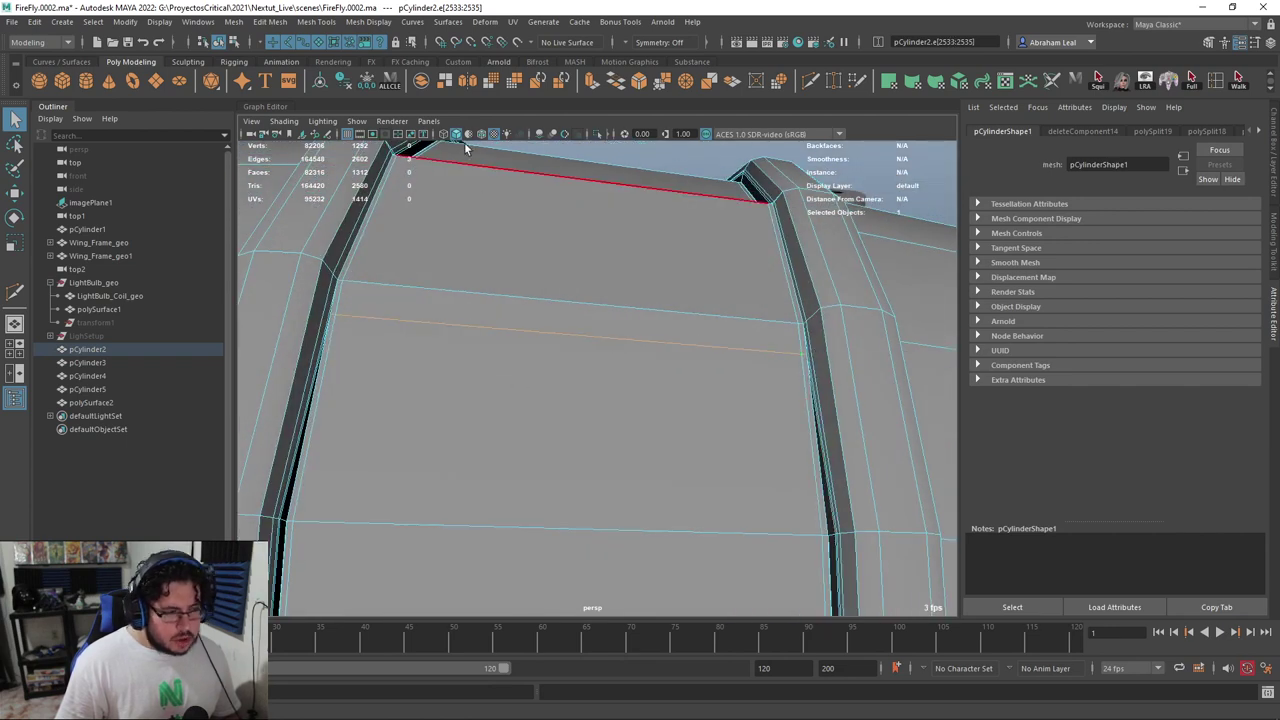
click(316, 22)
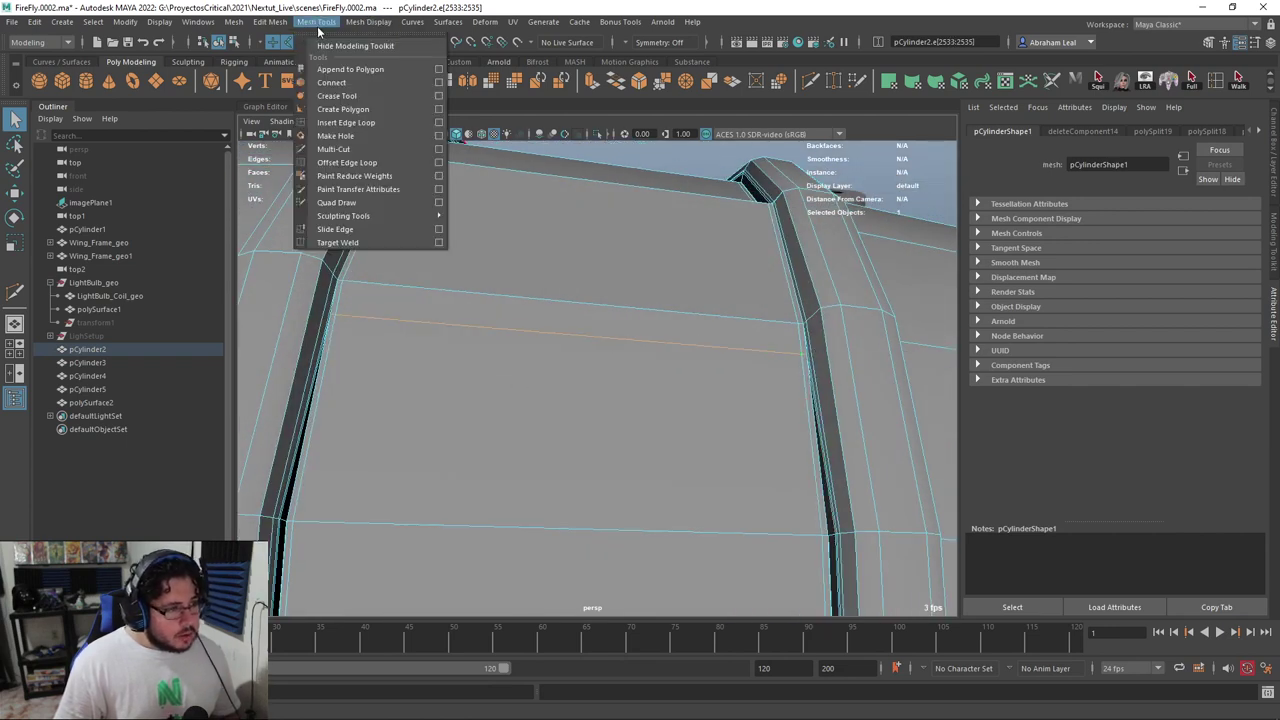
click(357, 231)
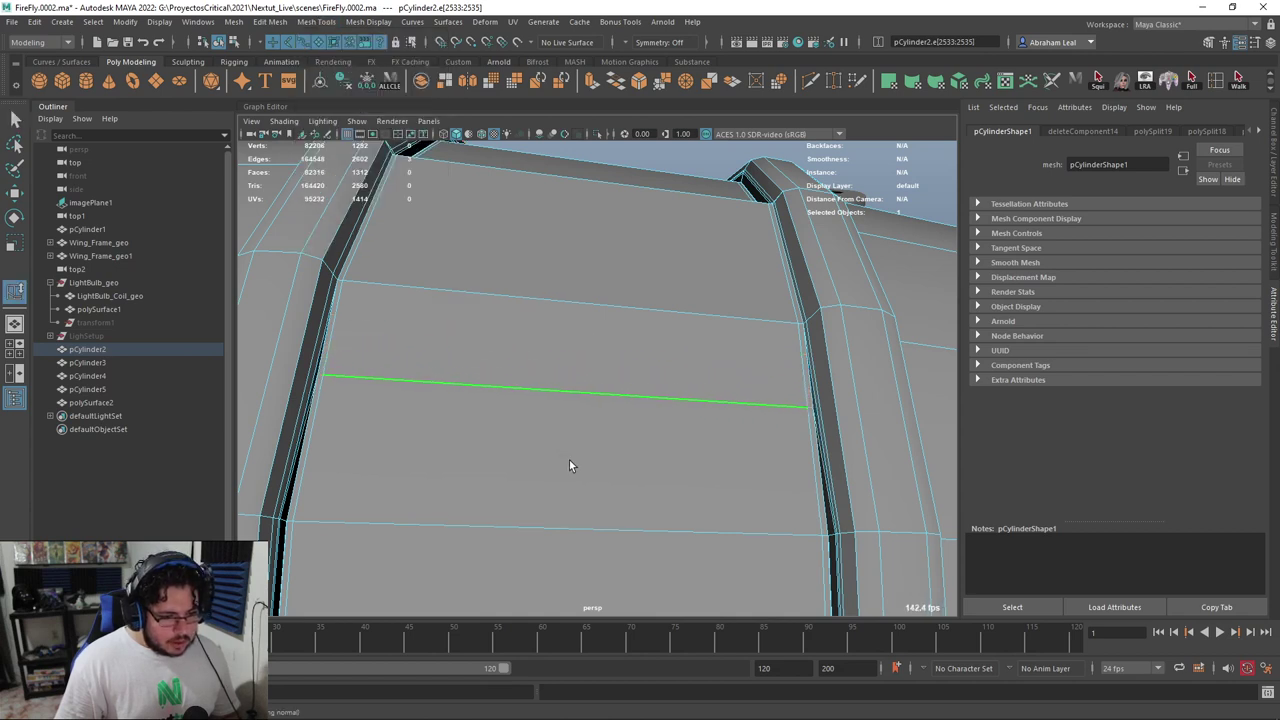
mouse_move(562, 466)
middle_down()
mouse_move(577, 458)
mouse_move(580, 480)
mouse_move(555, 477)
mouse_move(583, 471)
mouse_move(567, 466)
middle_up()
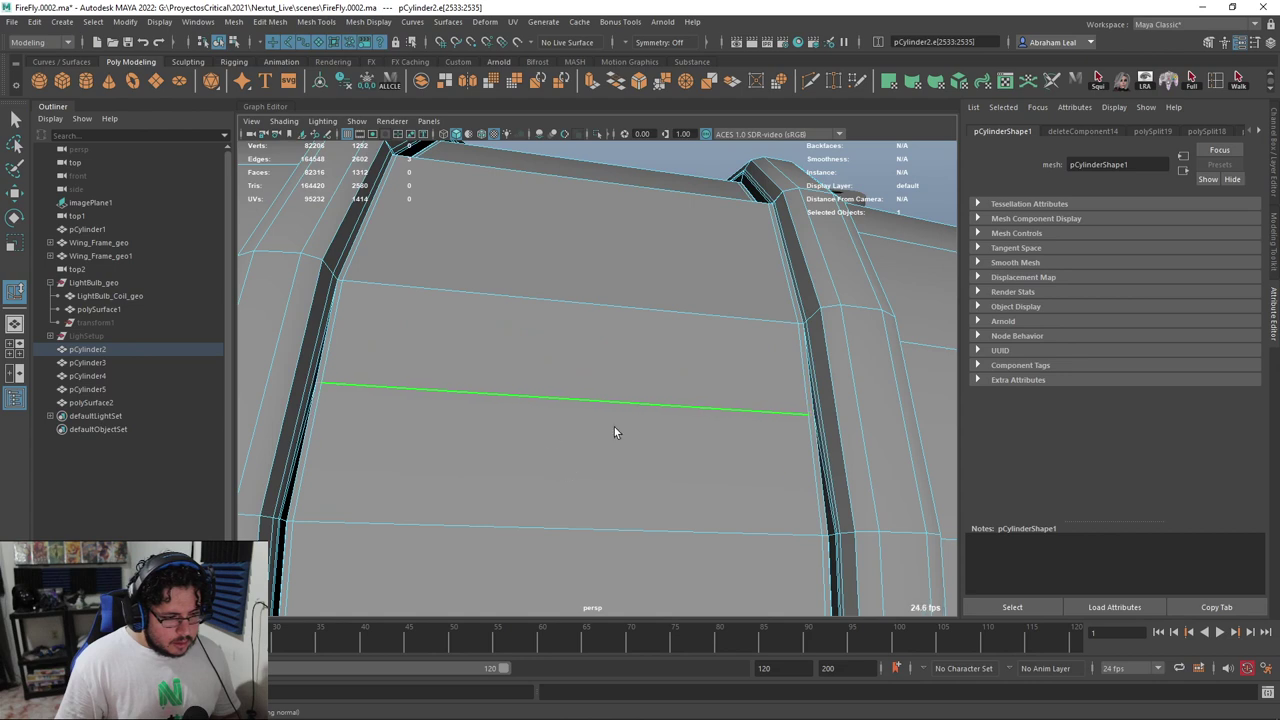
Preview the abdomen smoothed and inspect the ring and panel edges on its far side
alt+drag(614, 429, 712, 413)
scroll(793, 333, down, 5)
key(3)
click(908, 328)
alt+drag(900, 330, 557, 443)
scroll(829, 411, up, 5)
right_click(555, 445)
right_drag(564, 372, 565, 378)
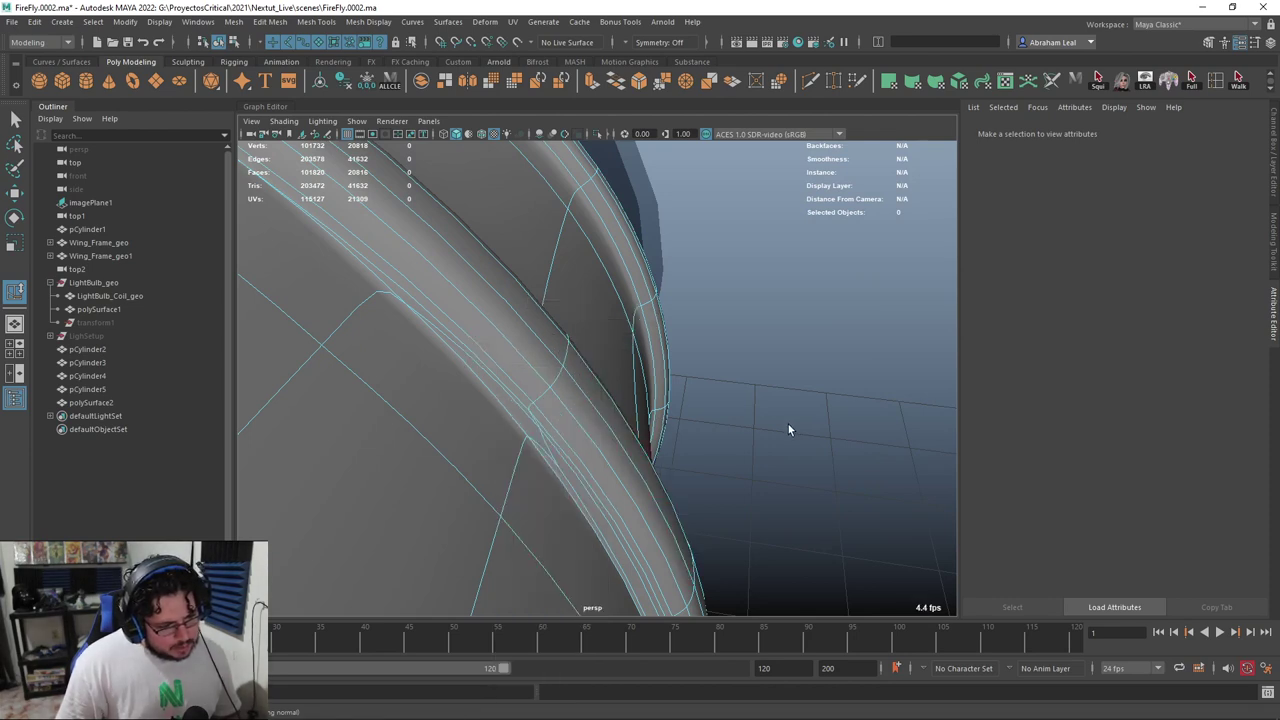
Return the abdomen mesh to object mode, select it, and turn off its smooth preview
scroll(522, 427, down, 4)
scroll(465, 423, down, 5)
alt+drag(465, 423, 485, 383)
right_drag(485, 383, 572, 295)
click(510, 368)
scroll(510, 368, down, 3)
alt+drag(510, 368, 535, 340)
key(1)
Check the abdomen for n-gons using Cleanup to select faces with more than 4 sides, nonmanifold check off, and restore the smooth preview
click(233, 22)
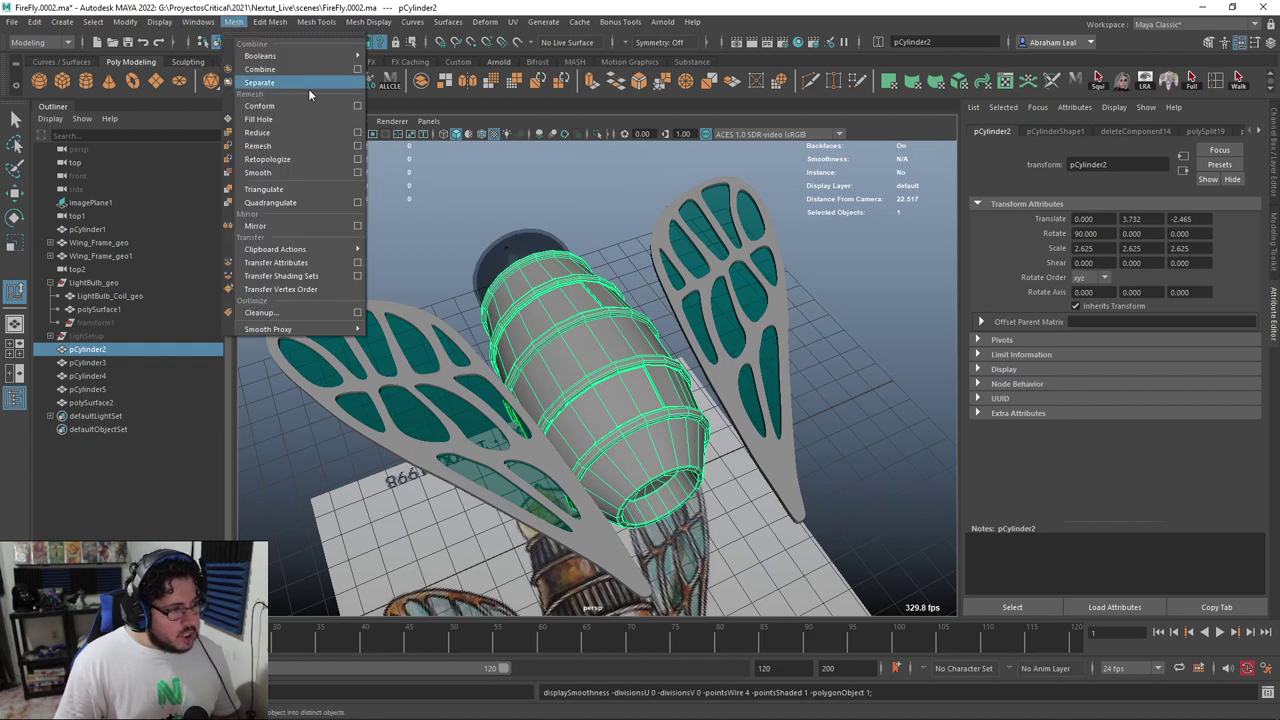
click(360, 314)
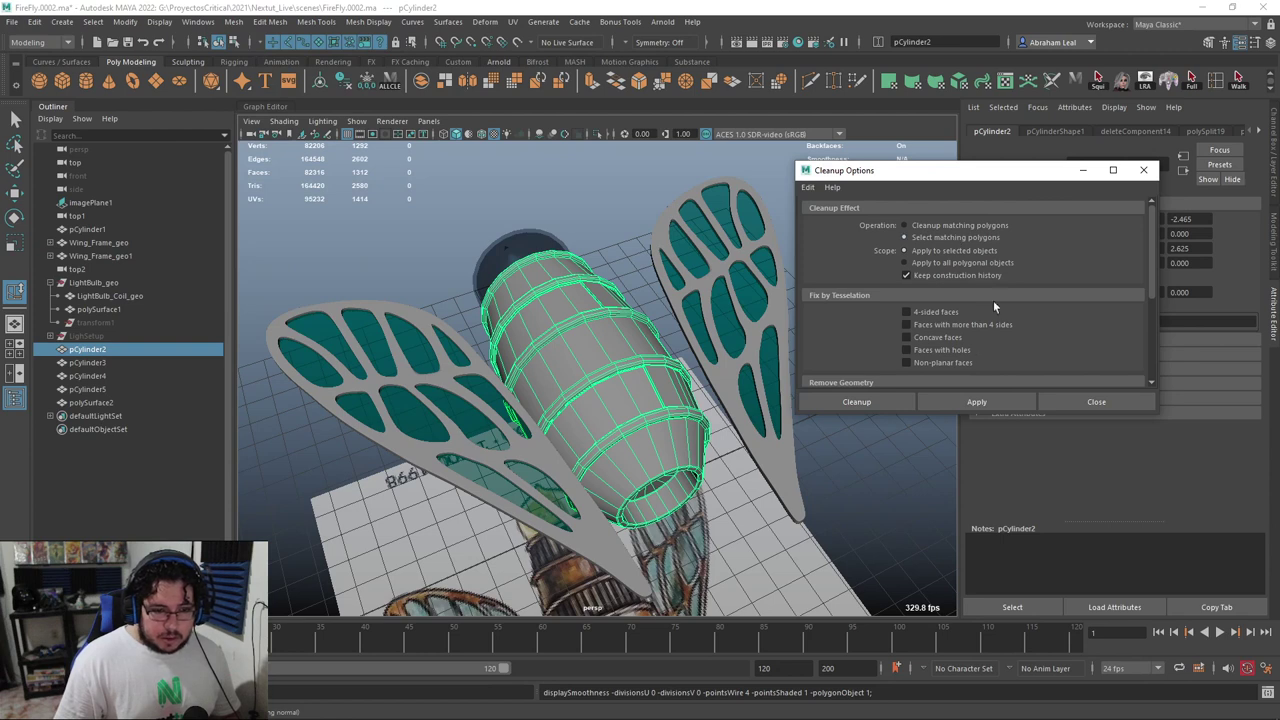
scroll(966, 338, down, 1)
click(926, 285)
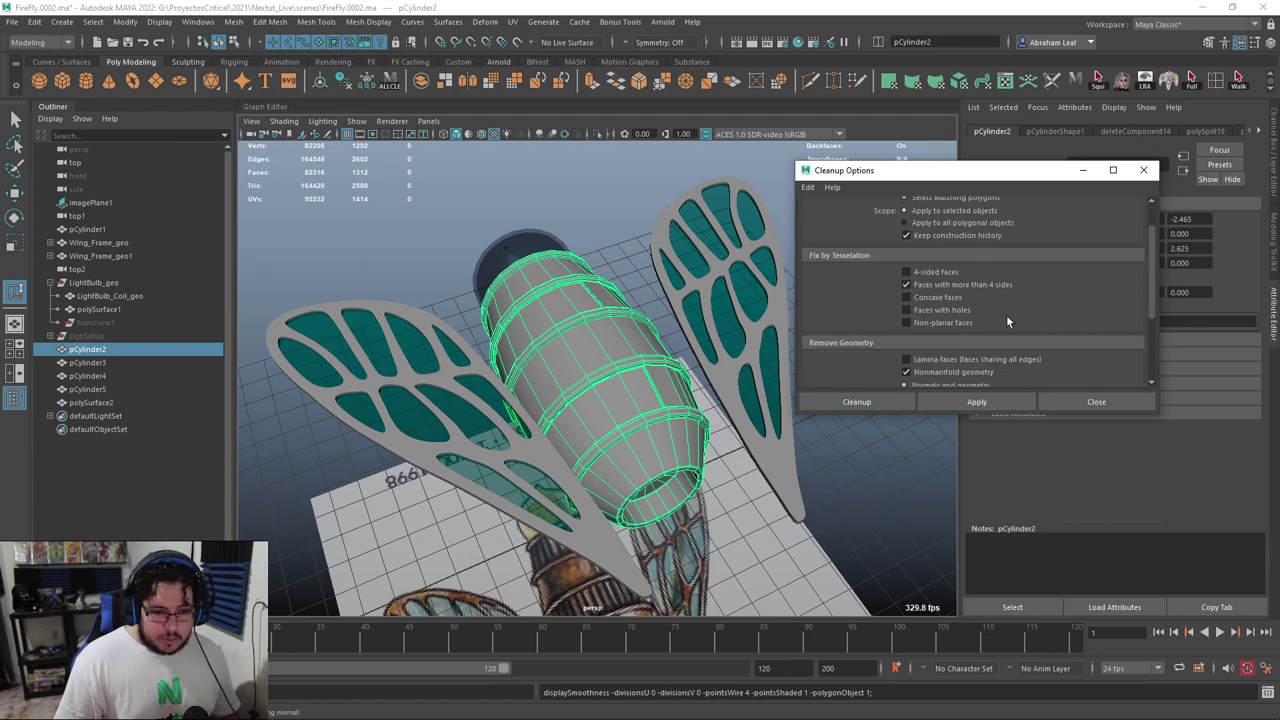
scroll(944, 305, down, 2)
scroll(1055, 264, up, 3)
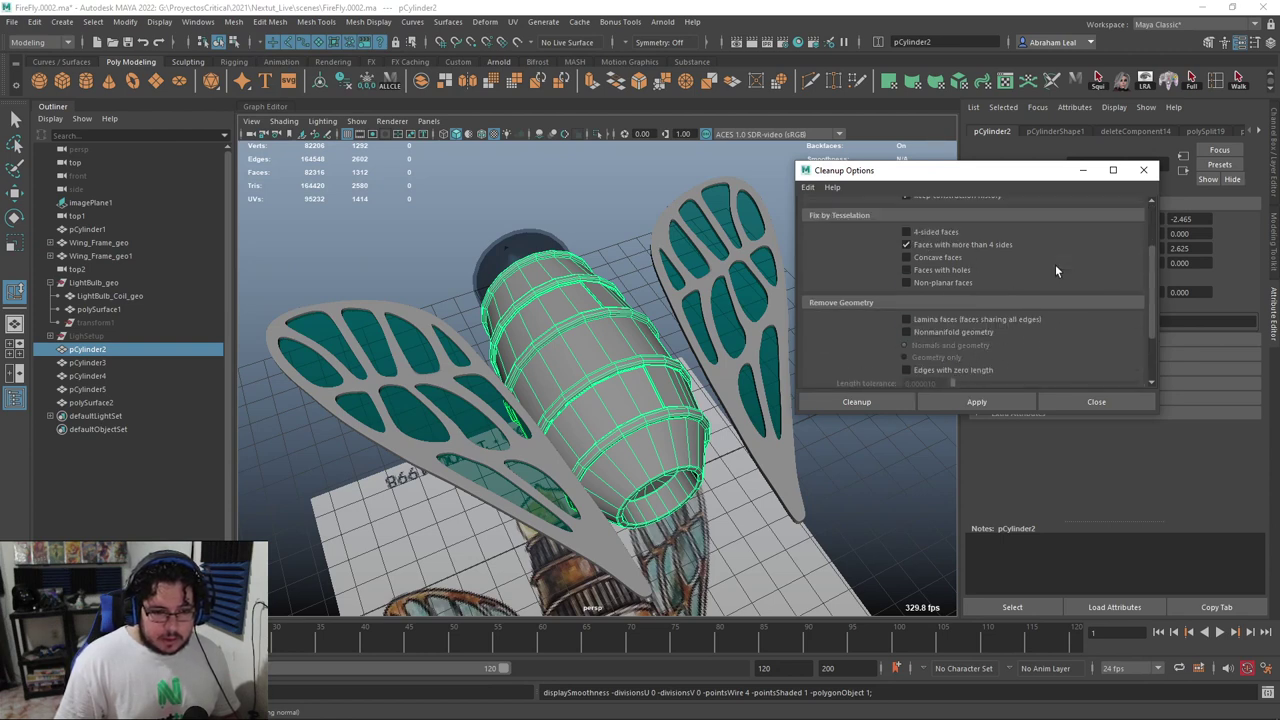
click(977, 401)
alt+drag(653, 331, 592, 336)
click(592, 331)
key(3)
Create a polygon sphere for the rivets in the top view and lower its axis and height subdivisions
click(720, 207)
alt+drag(720, 207, 660, 240)
click(612, 341)
key(space)
drag(612, 341, 551, 359)
key(space)
click(612, 359)
scroll(600, 340, up, 10)
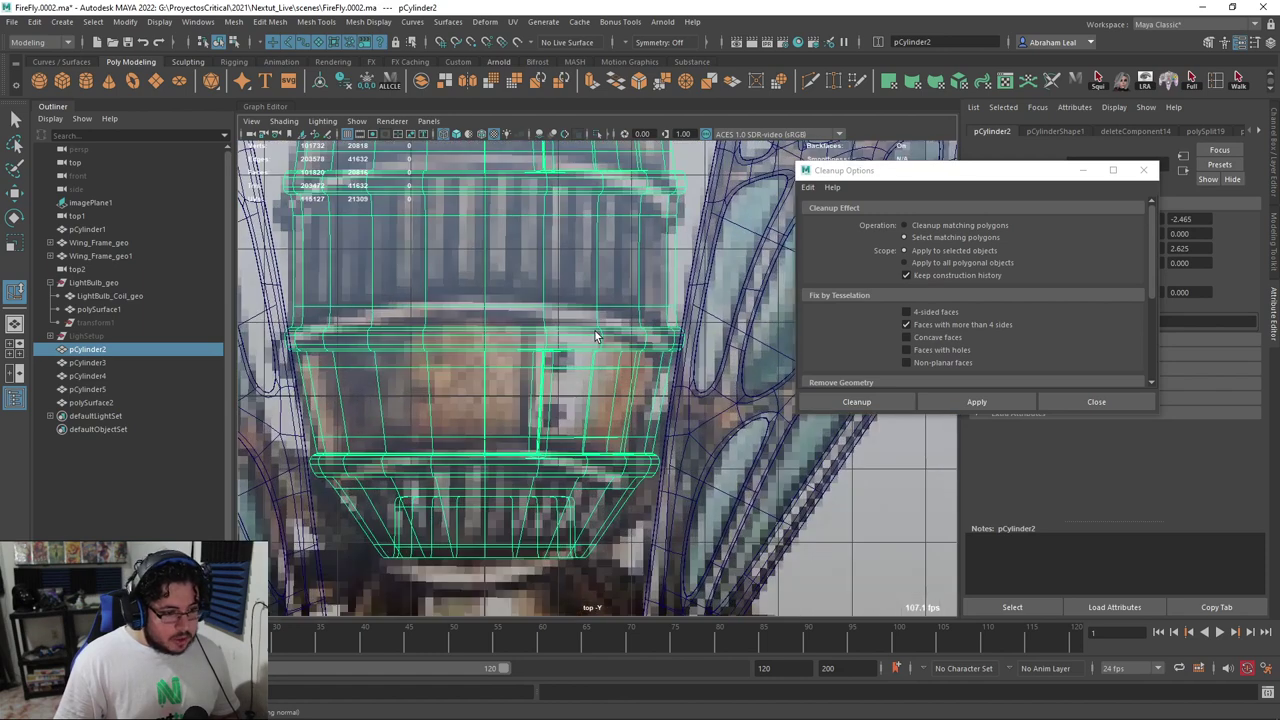
scroll(604, 302, up, 5)
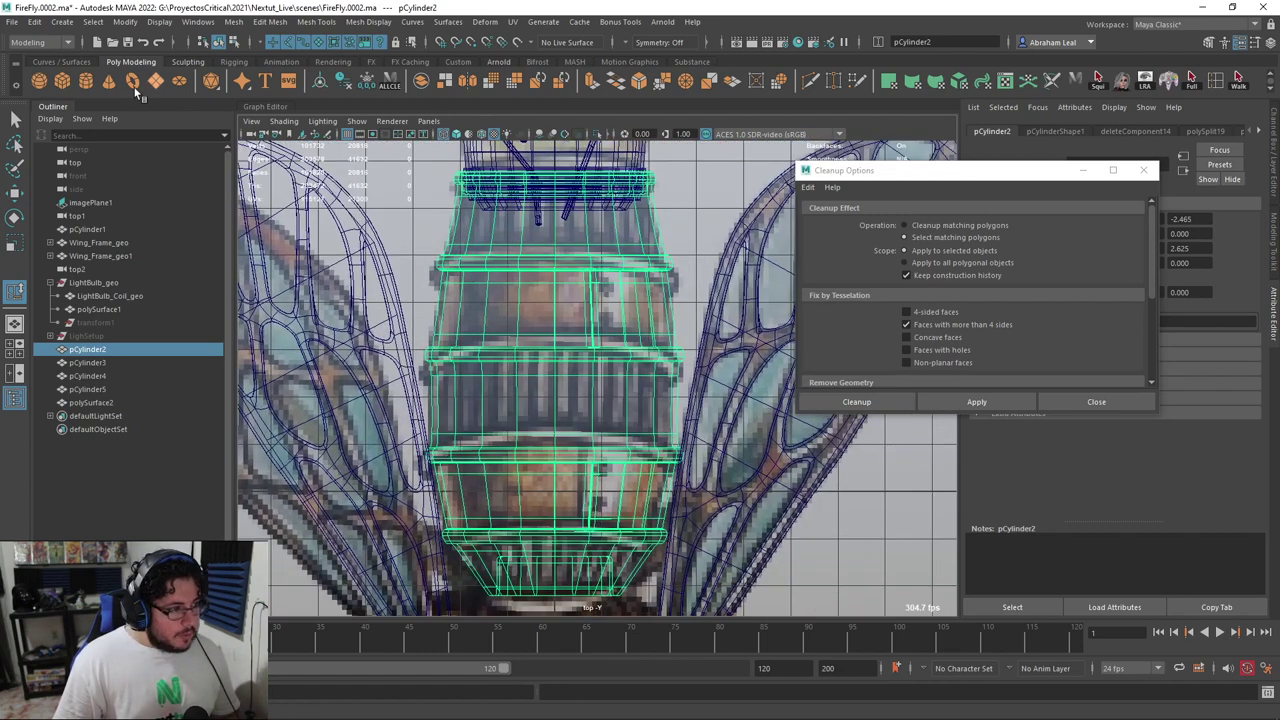
click(1083, 171)
key(ctrl+a)
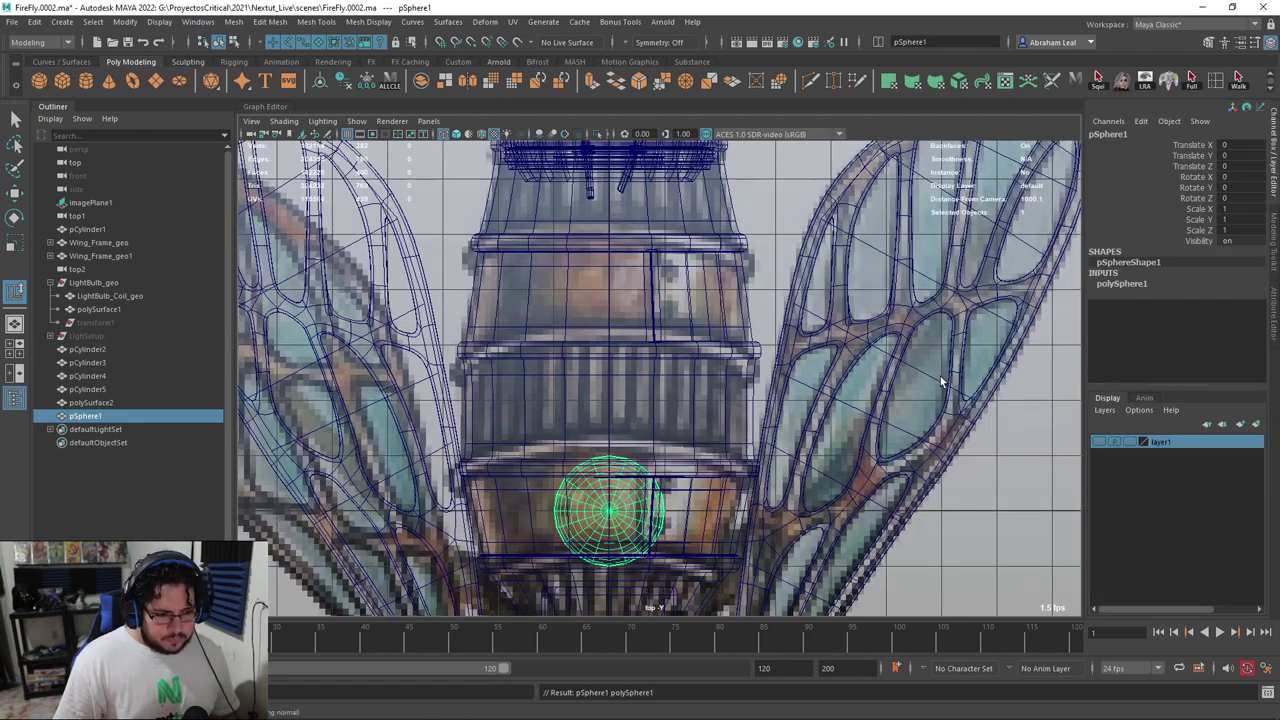
click(1155, 285)
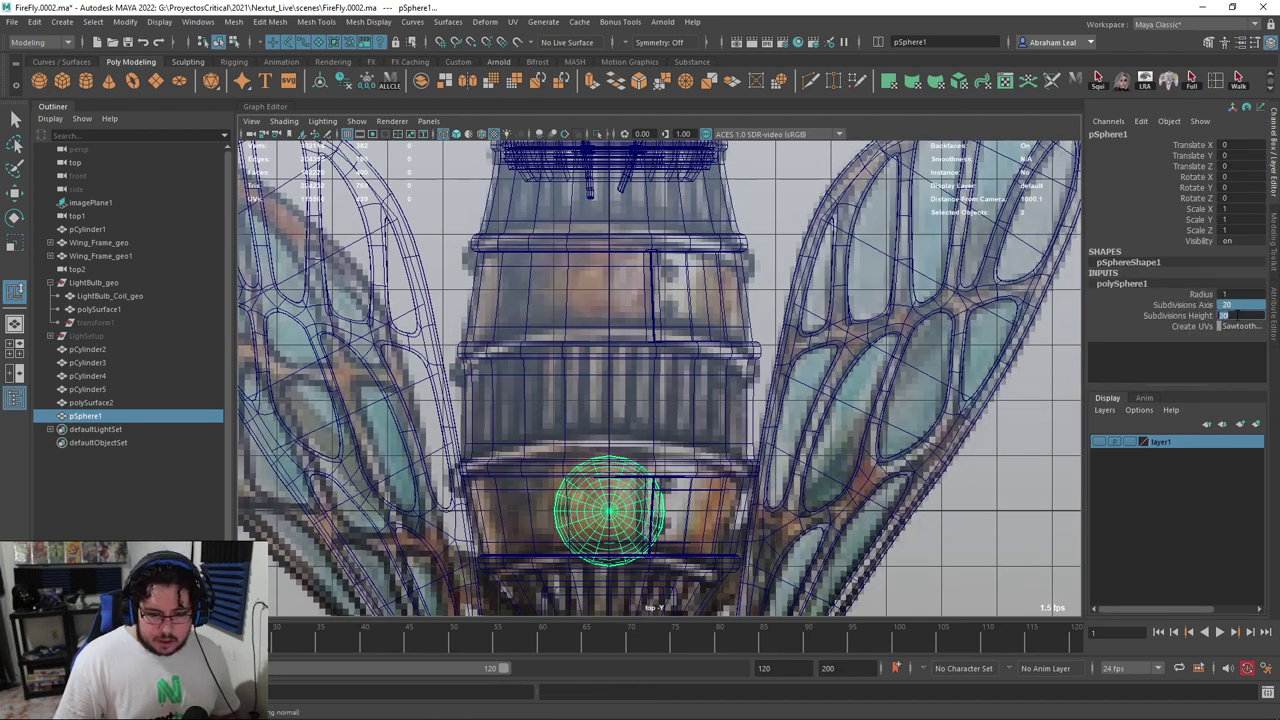
key(Return)
Move the sphere onto the panel nearest the bulb and scale it down to about 0.062
click(619, 529)
key(w)
drag(610, 512, 583, 268)
key(r)
scroll(720, 255, up, 4)
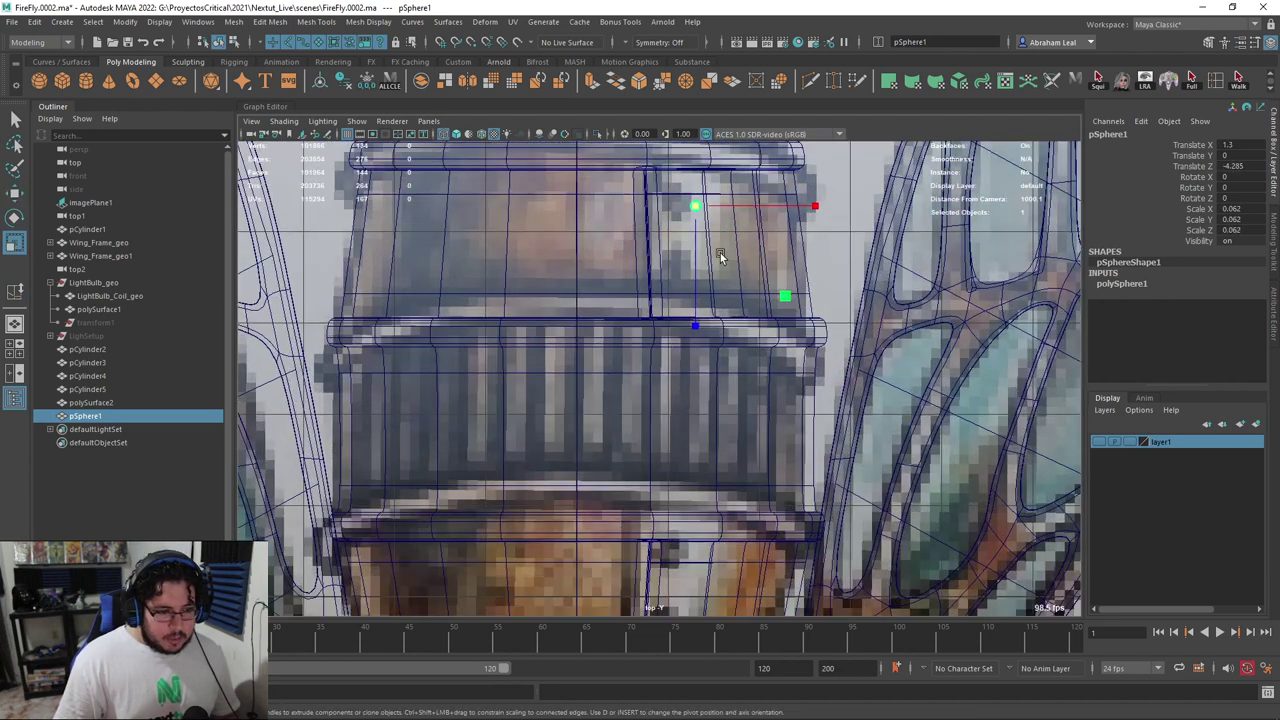
alt+middle_drag(720, 256, 692, 368)
scroll(684, 344, up, 4)
Fit the sphere to the first reference rivet, at about X 1.111, Z -4.303 and a uniform scale of 0.172
drag(699, 308, 405, 277)
key(w)
key(r)
key(ctrl+z)
key(ctrl+z)
key(r)
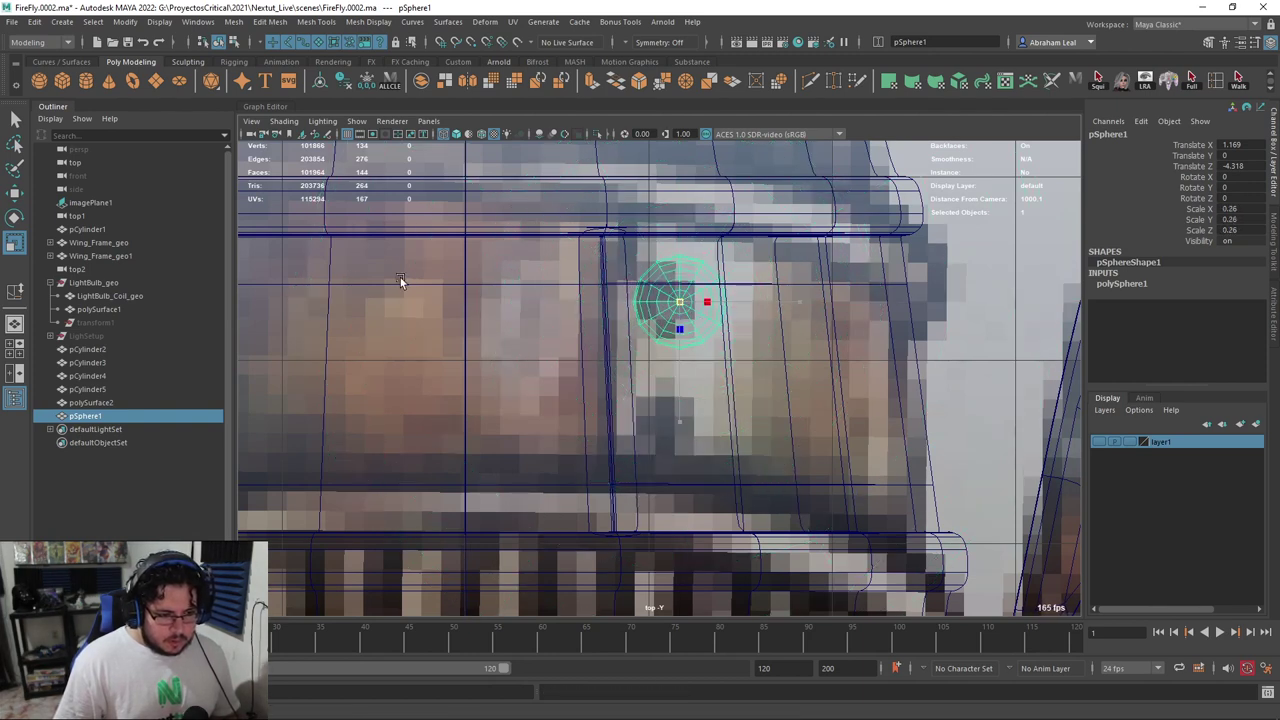
key(w)
key(r)
drag(685, 301, 671, 306)
Duplicate the rivet sphere and move the copy along the panel onto the second rivet, at about Z -3.652
key(w)
key(ctrl+d)
drag(668, 425, 669, 543)
scroll(681, 437, down, 3)
scroll(681, 437, up, 3)
Duplicate both rivet spheres together and move the copies along the body onto the panel nearest the head
key(q)
shift+click(648, 265)
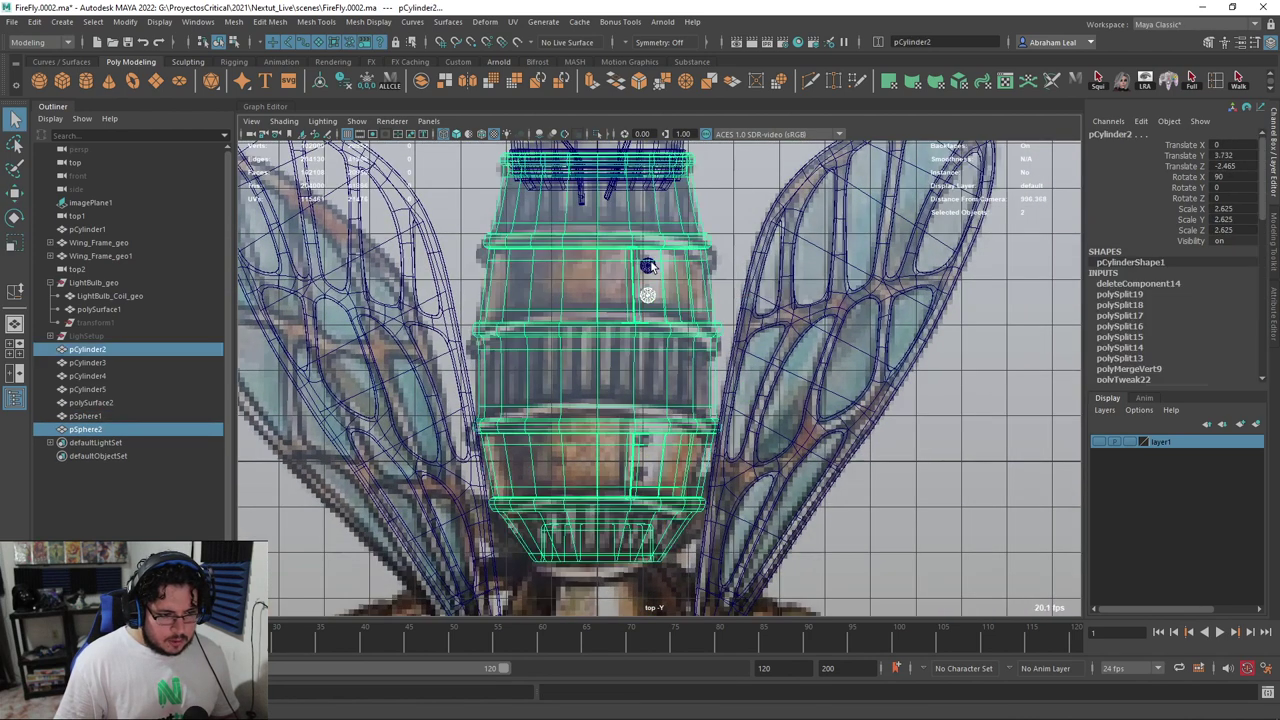
key(ctrl+z)
click(648, 269)
shift+click(651, 297)
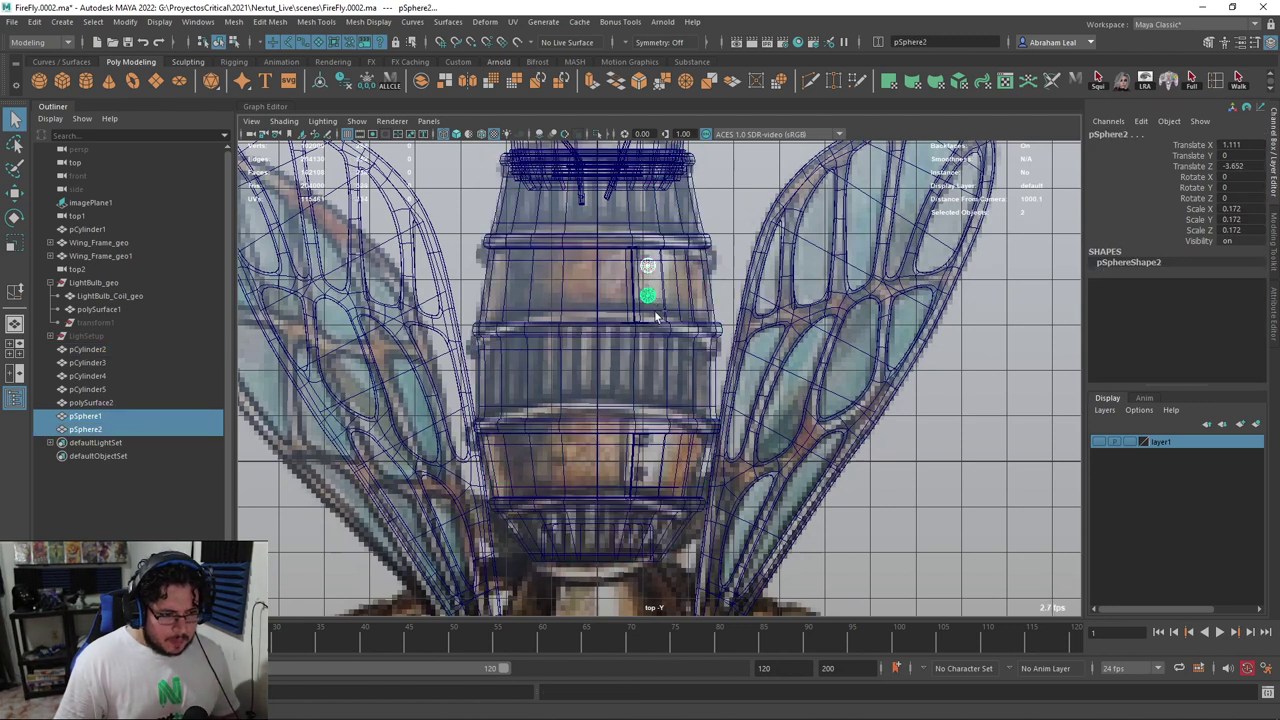
key(ctrl+d)
key(w)
drag(646, 396, 647, 573)
Adjust the two copied spheres individually so each sits on its rivet in the reference
alt+middle_drag(667, 456, 651, 355)
scroll(667, 400, up, 5)
key(ctrl+z)
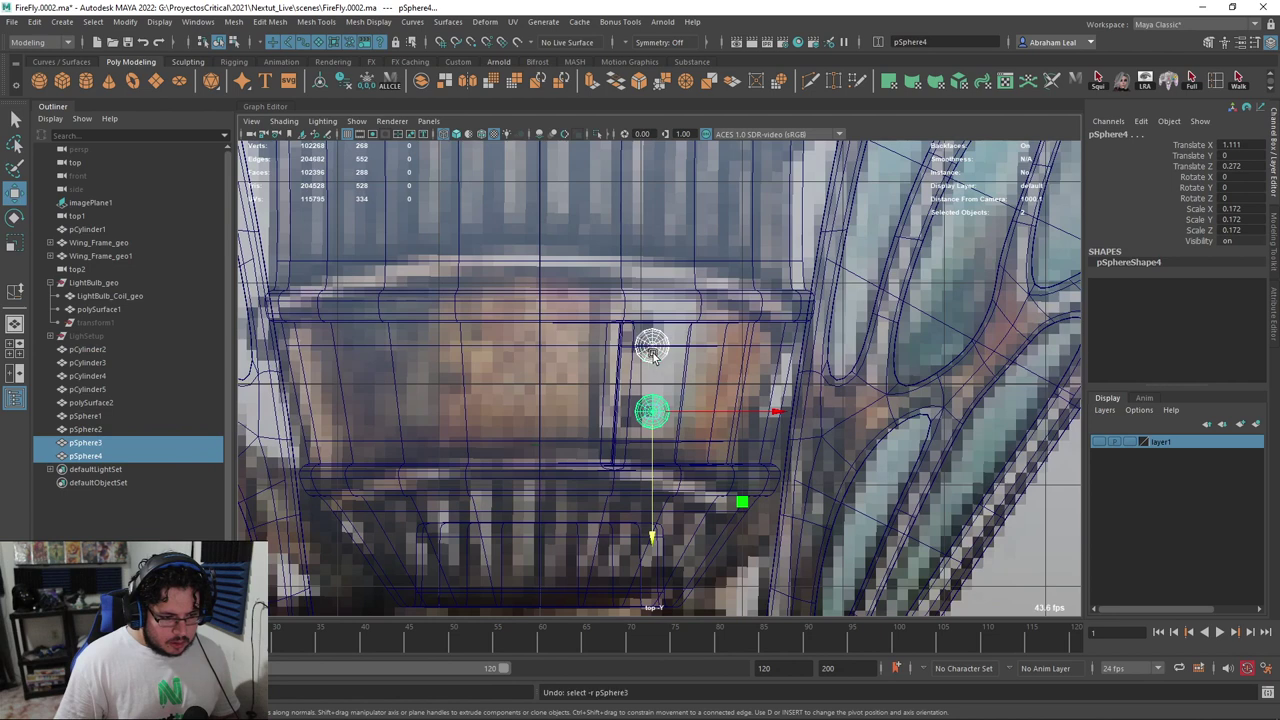
click(651, 355)
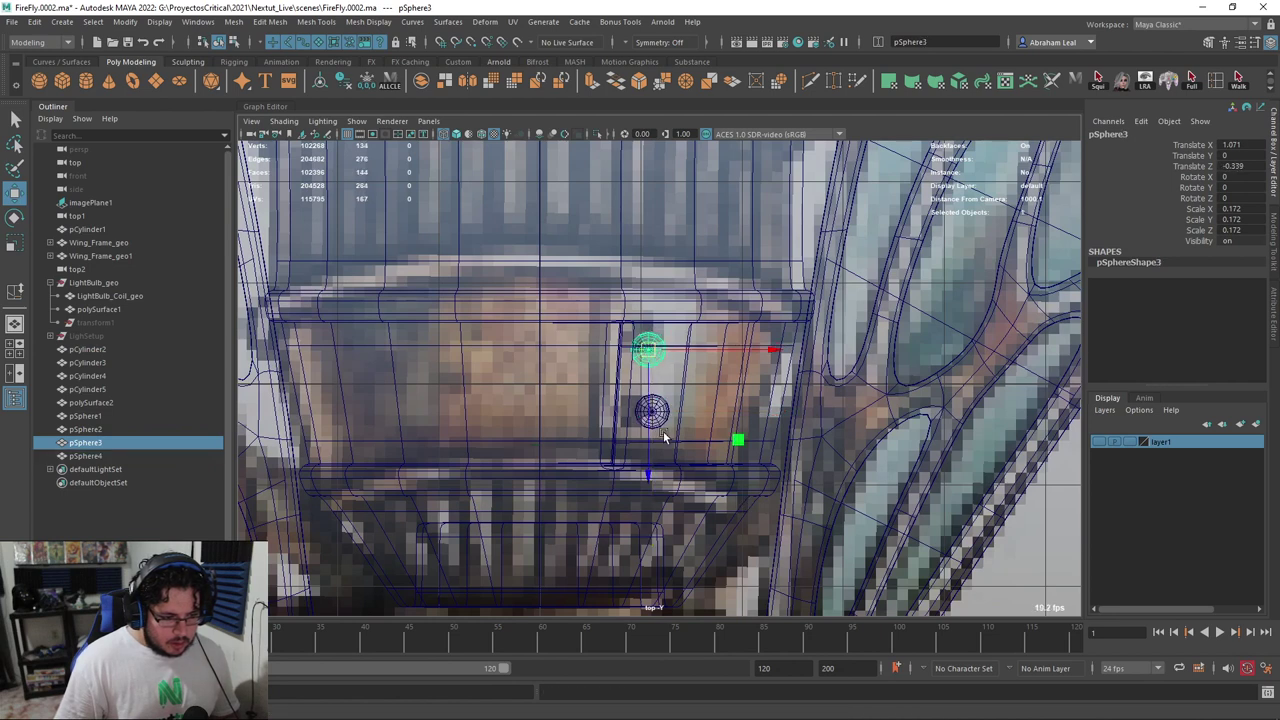
click(651, 412)
Select all four rivet spheres and raise them together to the abdomen's upper surface, at about Y 5.946
key(space)
drag(664, 378, 674, 355)
key(5)
scroll(660, 370, down, 5)
shift+click(104, 420)
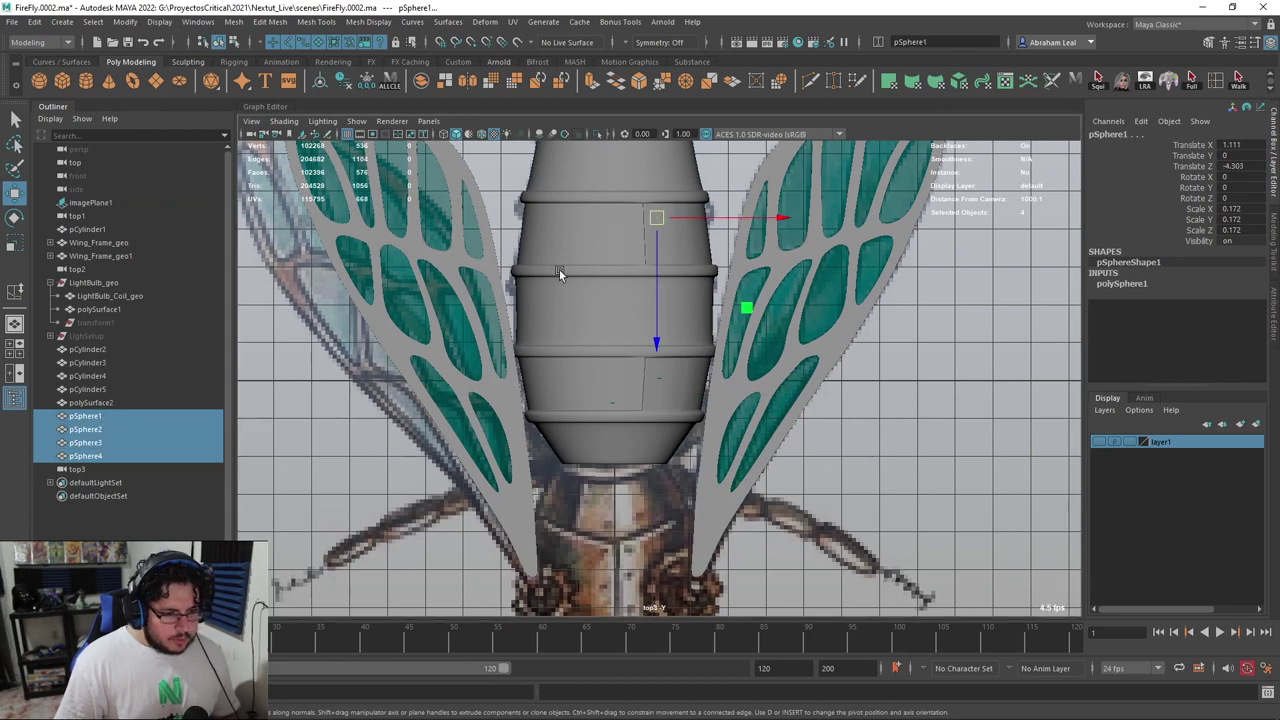
key(space)
drag(652, 293, 652, 262)
scroll(688, 396, up, 4)
alt+drag(680, 430, 712, 187)
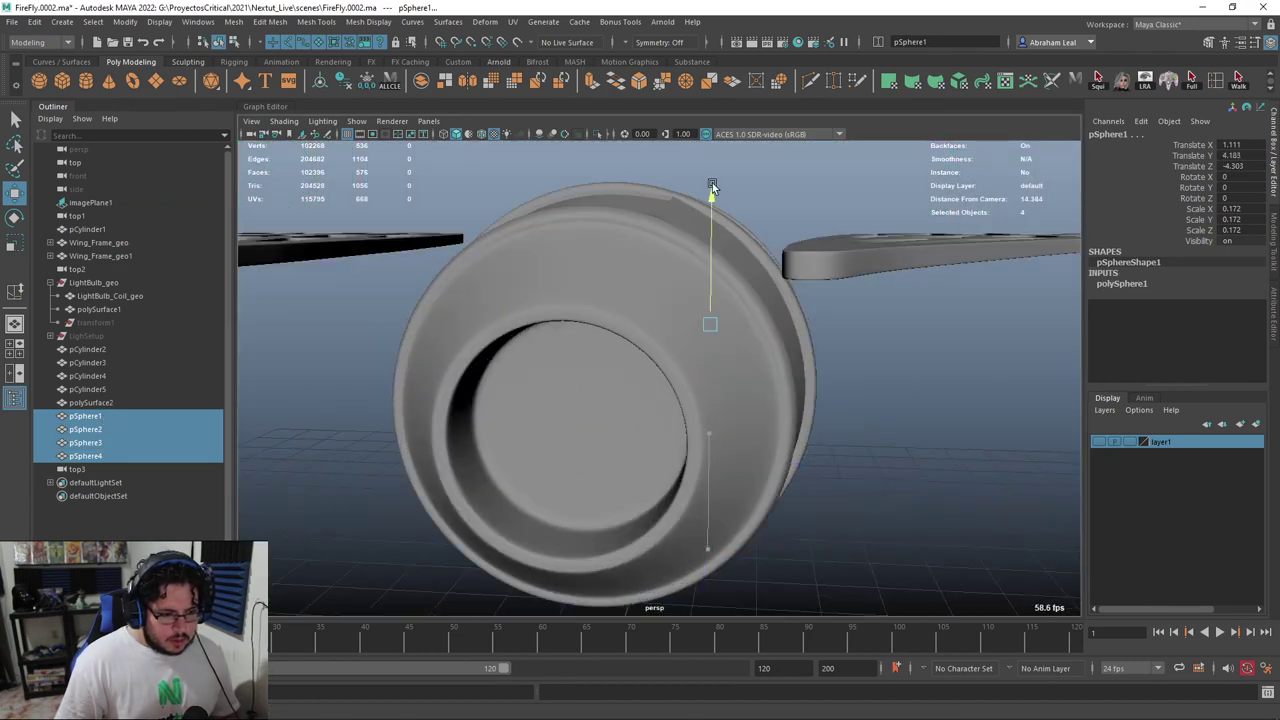
Adjust the heights of the two spheres on the bulb-end panel individually so they sit half sunk in the surface
alt+drag(645, 134, 688, 334)
alt+right_drag(688, 334, 797, 360)
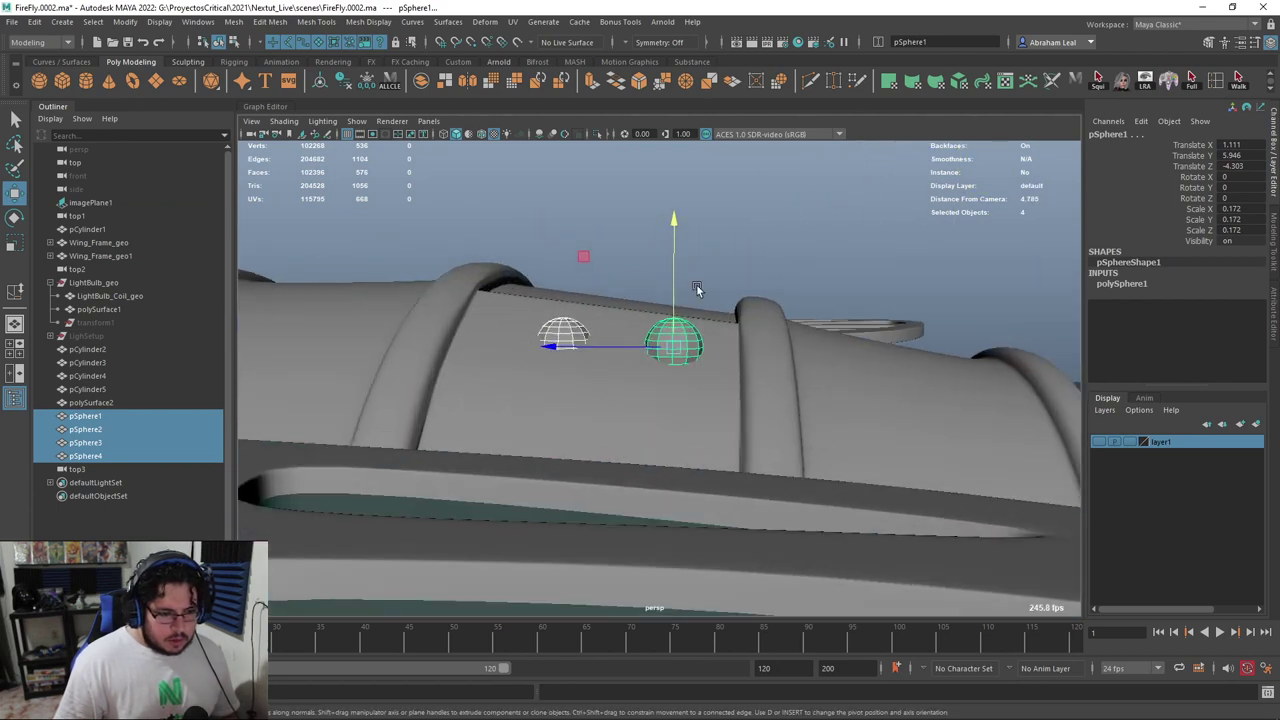
click(670, 316)
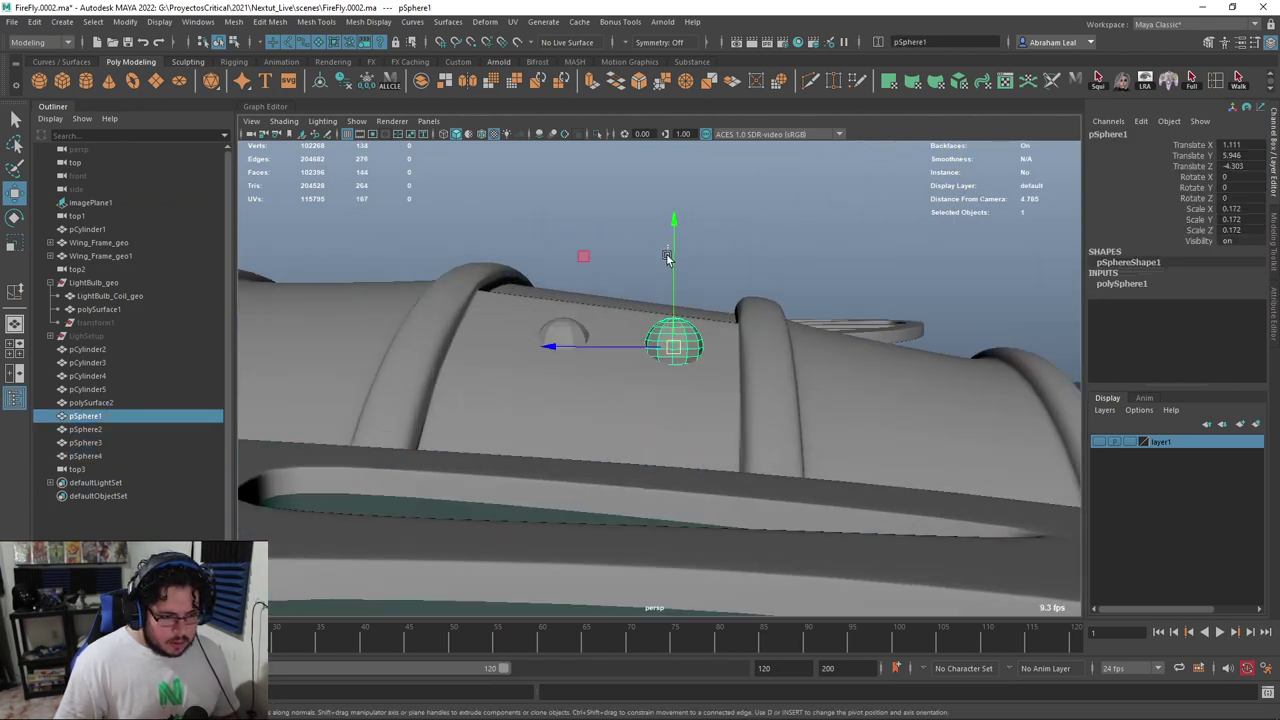
click(562, 334)
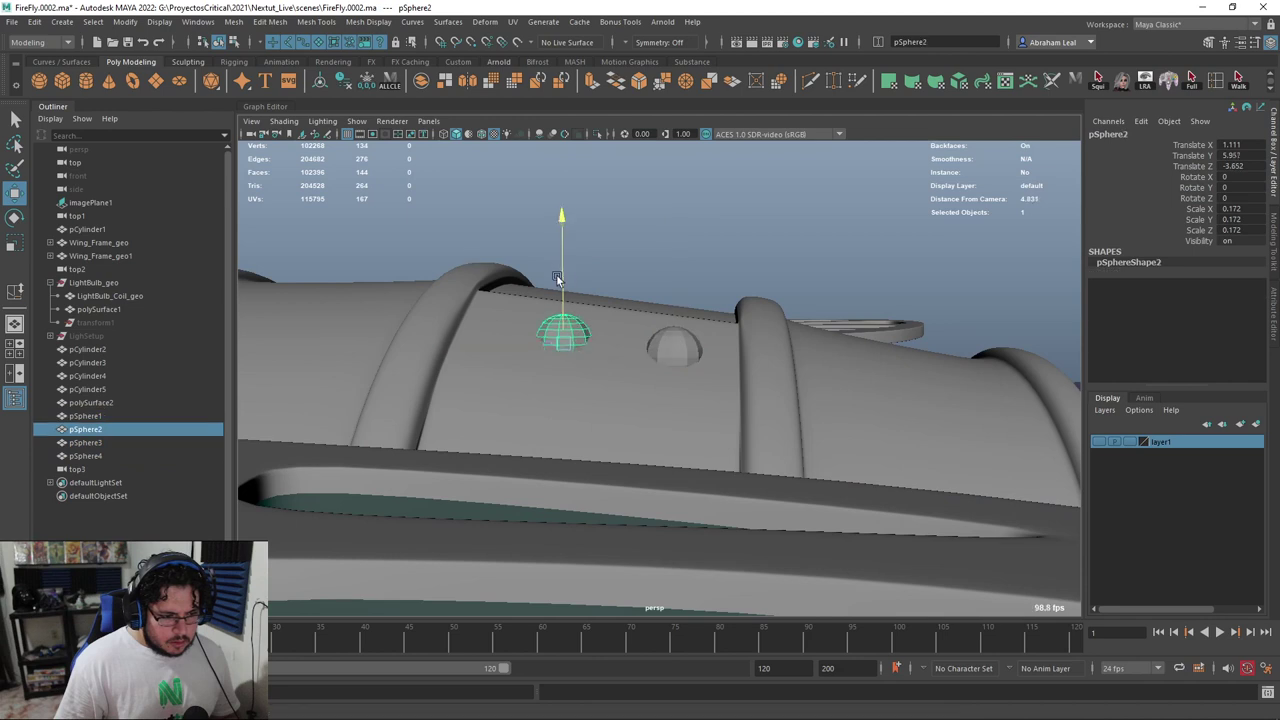
alt+drag(551, 341, 594, 280)
click(645, 254)
Reposition the two spheres on the head-end panel so they sit half embedded in the curved surface
alt+drag(594, 280, 720, 350)
drag(954, 446, 795, 452)
drag(574, 437, 706, 400)
click(688, 427)
drag(688, 417, 739, 420)
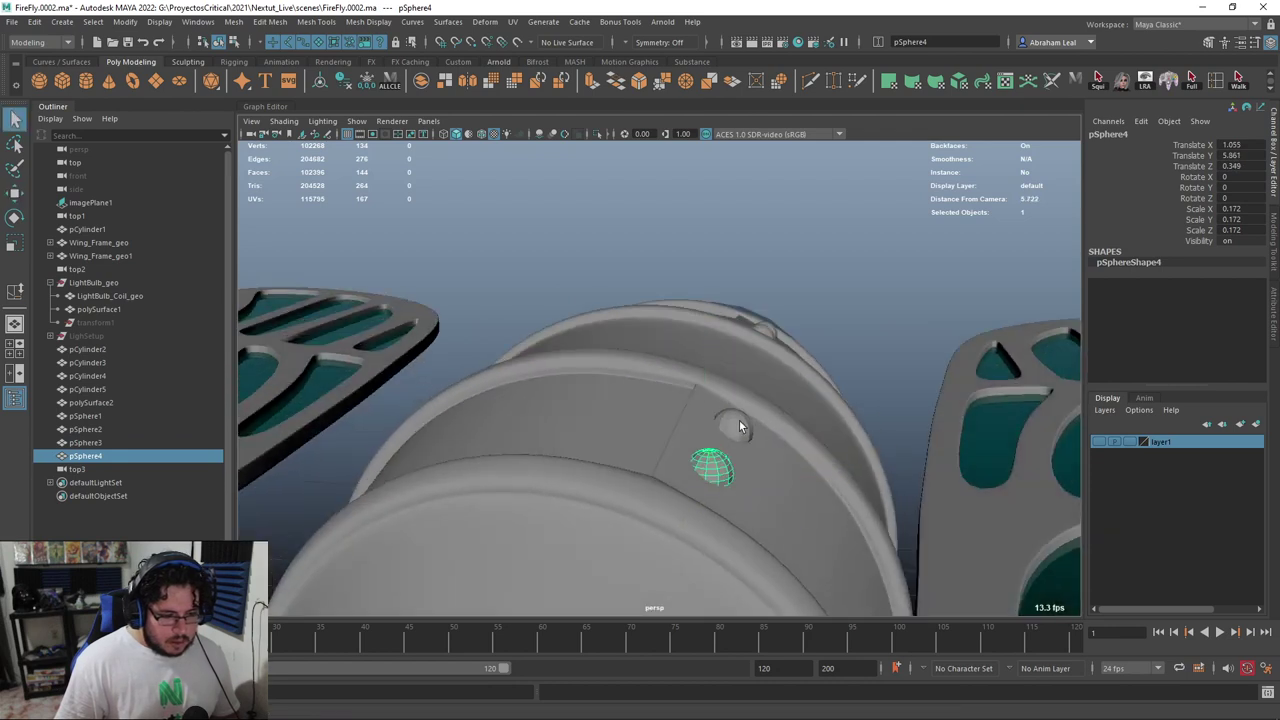
Select the abdomen and all four rivet spheres, leaving out the other parts, and combine them into one mesh
shift+click(739, 420)
alt+drag(768, 366, 790, 428)
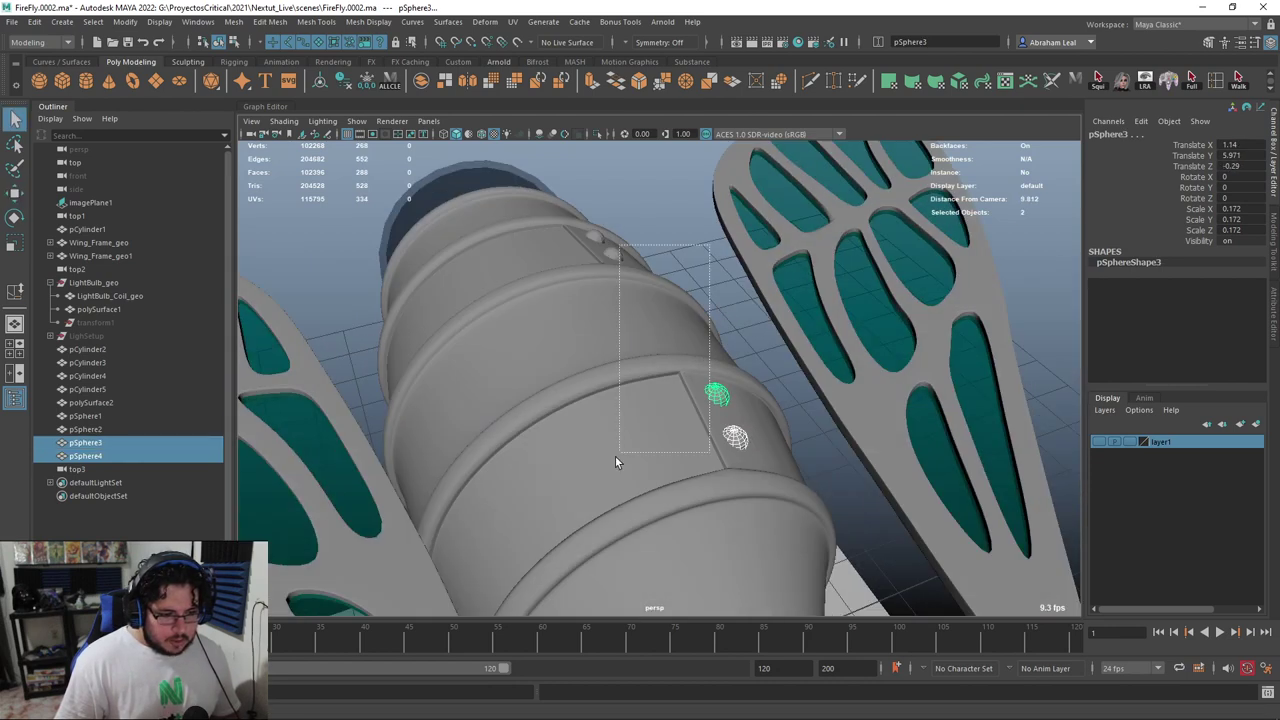
drag(630, 435, 579, 486)
ctrl+click(494, 182)
scroll(497, 186, down, 4)
key(4)
alt+drag(497, 186, 634, 300)
alt+middle_drag(634, 300, 800, 225)
scroll(800, 225, up, 4)
alt+drag(600, 320, 714, 258)
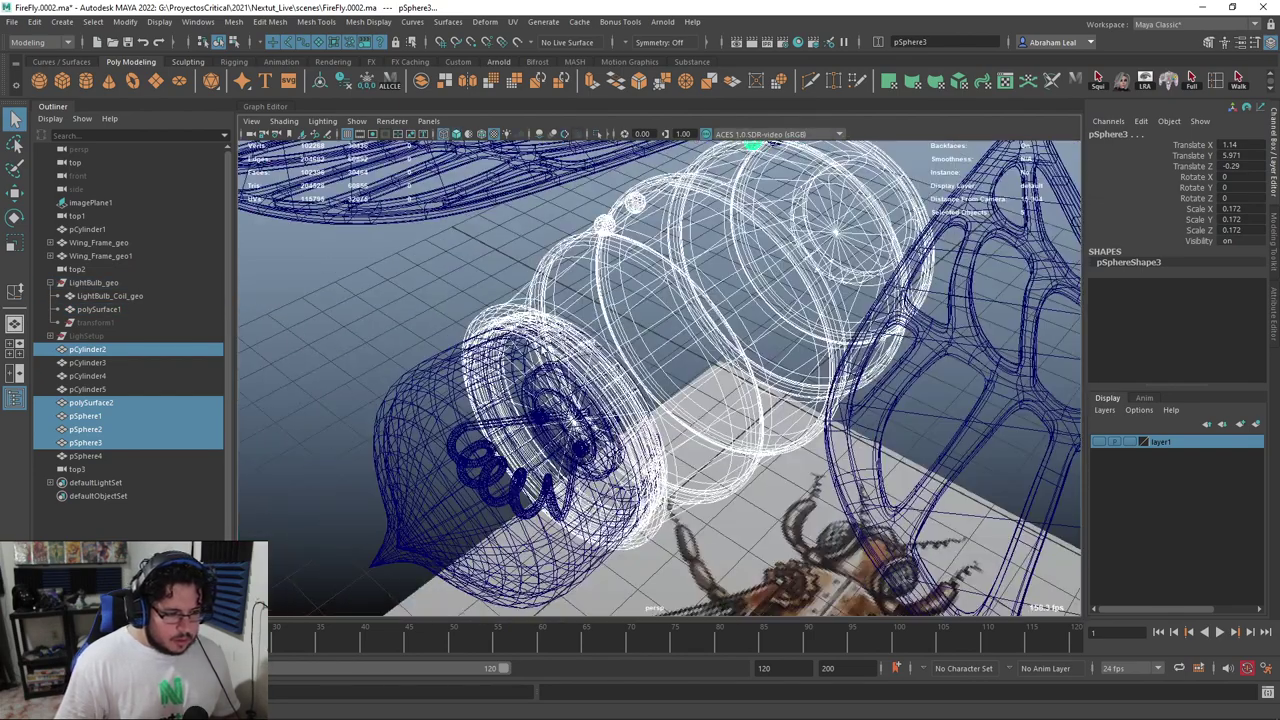
ctrl+click(652, 388)
key(5)
mouse_move(662, 403)
alt+mouse_down()
mouse_move(587, 408)
mouse_move(497, 318)
alt+mouse_up()
shift+click(465, 292)
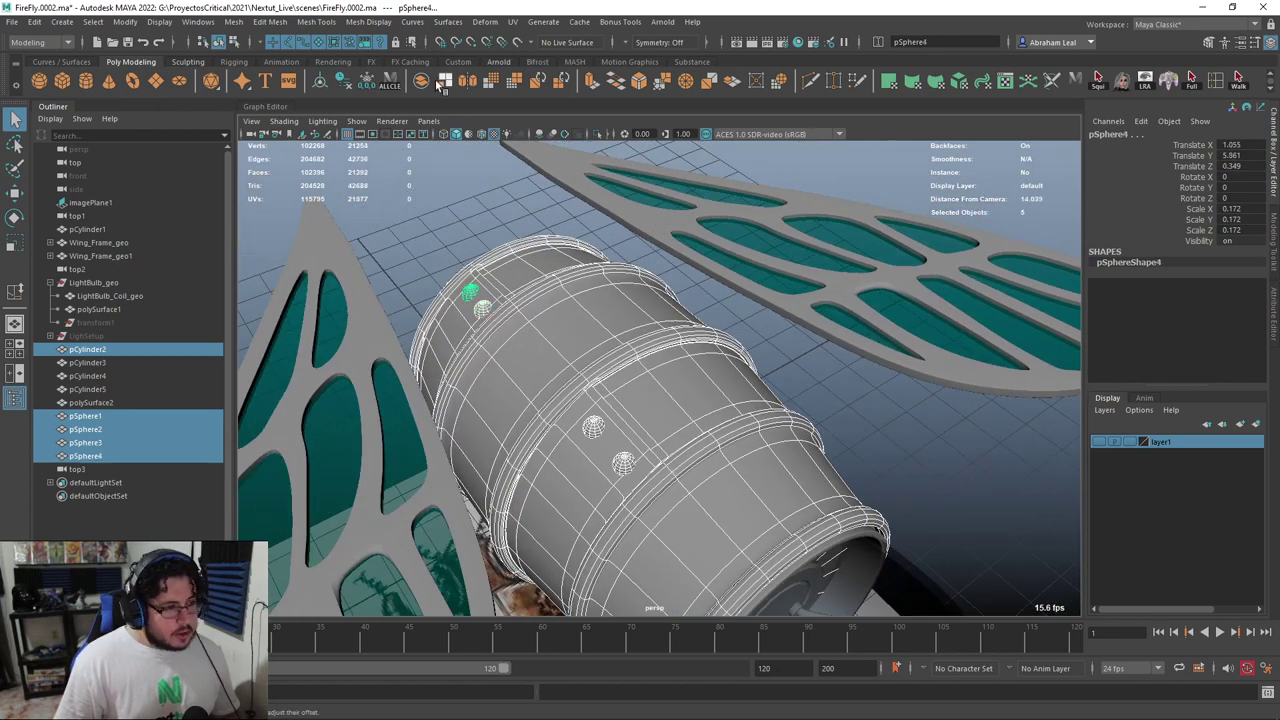
click(421, 82)
Inspect the combined body from several sides and delete its construction history
alt+drag(600, 330, 717, 322)
alt+right_drag(717, 322, 697, 330)
click(697, 330)
alt+drag(697, 330, 706, 360)
alt+right_drag(706, 360, 480, 363)
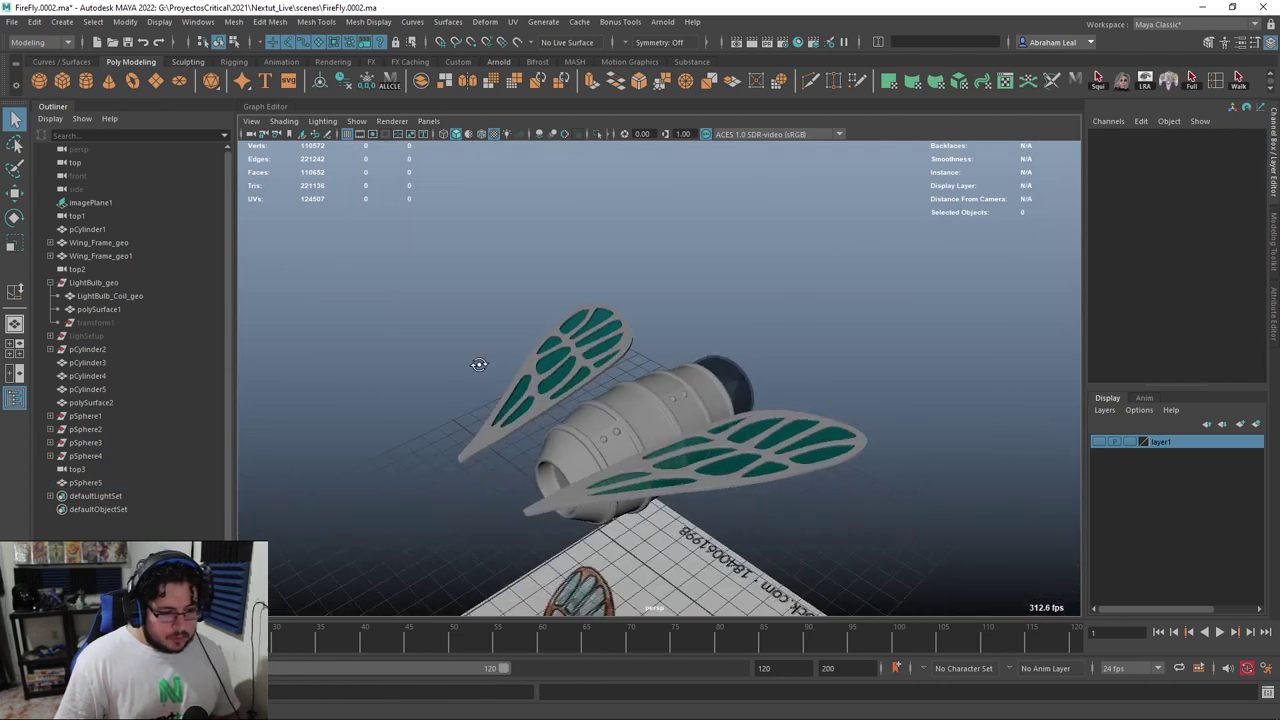
alt+drag(480, 363, 648, 436)
click(648, 431)
click(367, 82)
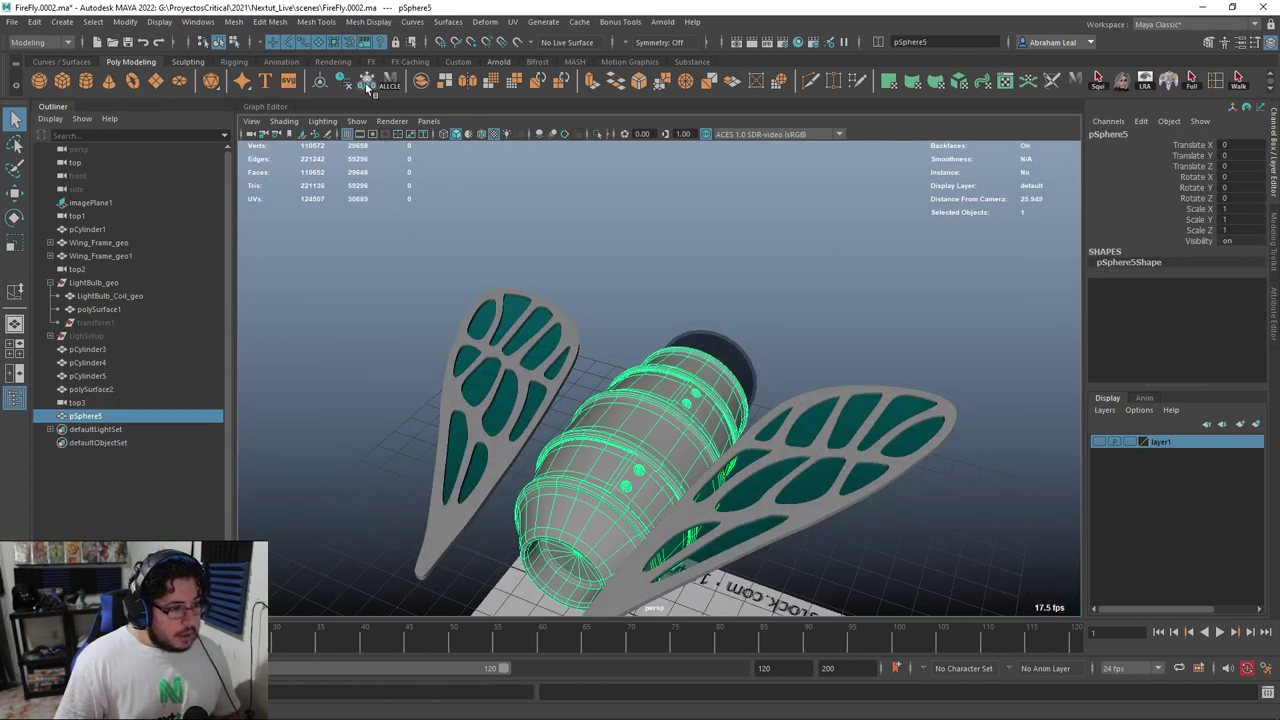
Rename the combined mesh Firefly_Body_geo and delete the extra top3 camera
double_click(95, 418)
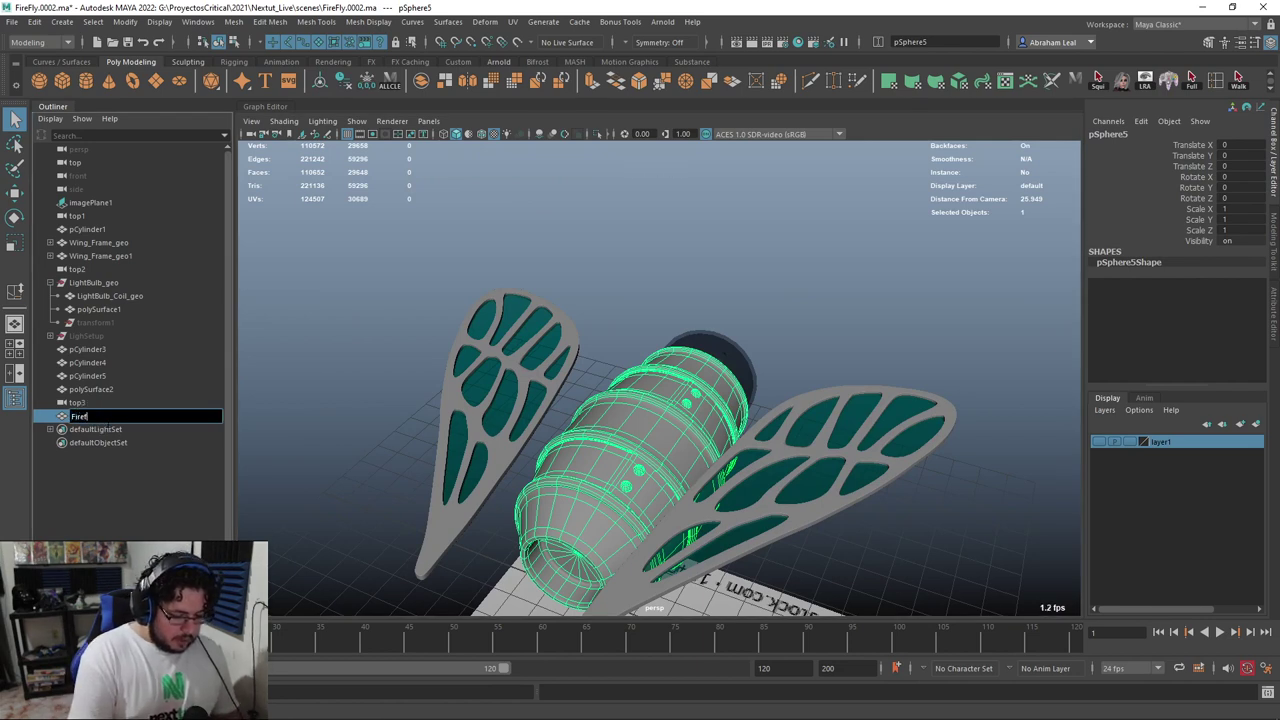
text(Firefly_Body_geo)
key(Return)
click(85, 403)
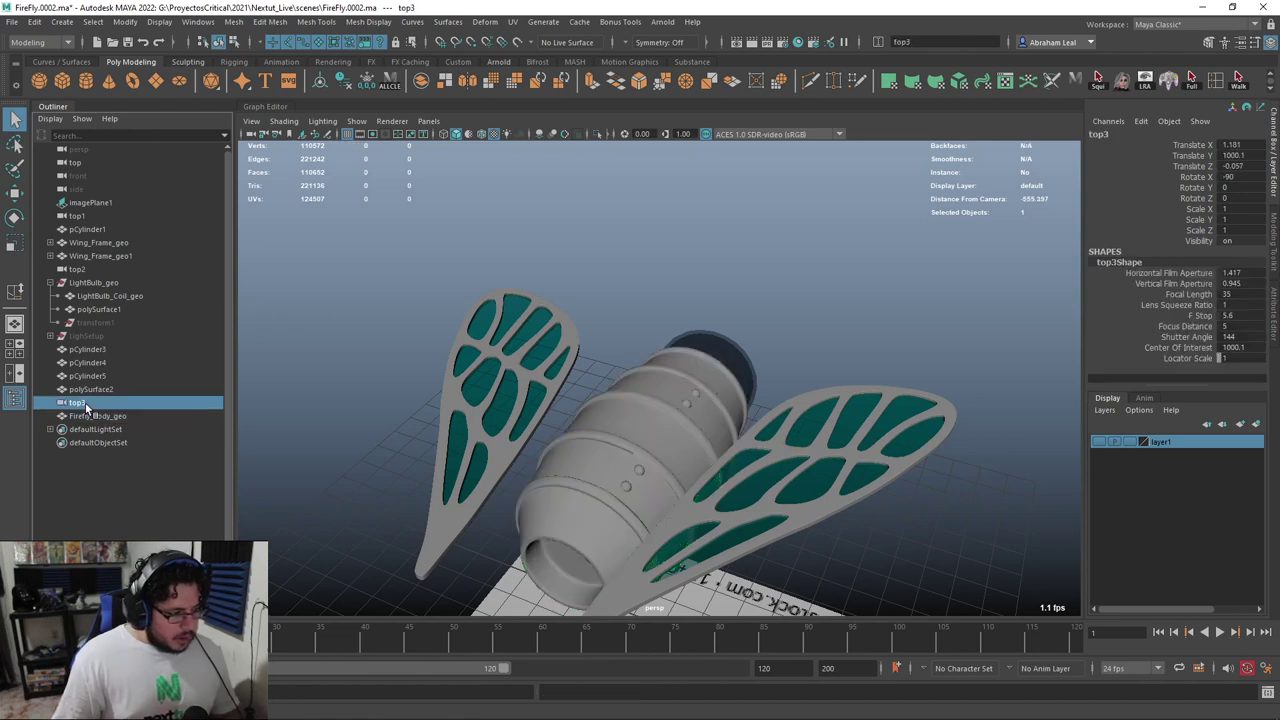
key(Delete)
Rename the first wing's frame R_Wing_Frame_geo and its membrane R_Wing_Membrane_geo
alt+middle_drag(380, 359, 415, 308)
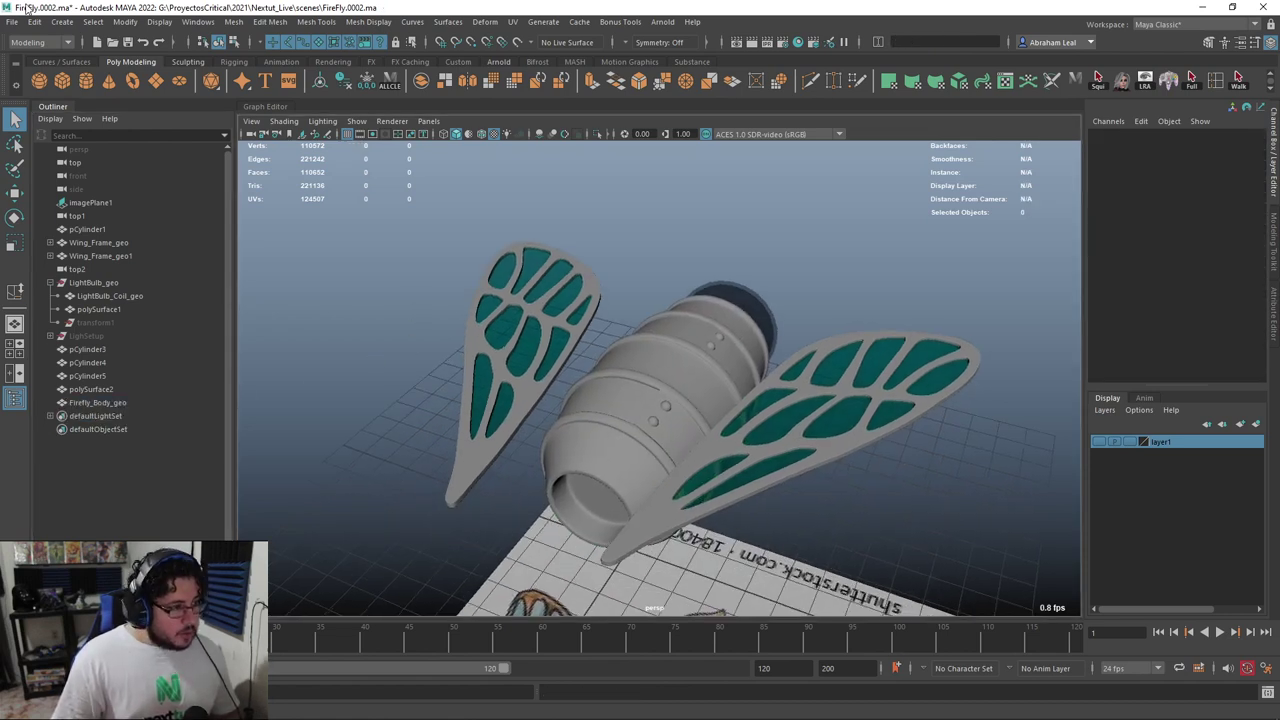
alt+drag(538, 364, 562, 411)
click(568, 427)
alt+middle_drag(568, 427, 537, 367)
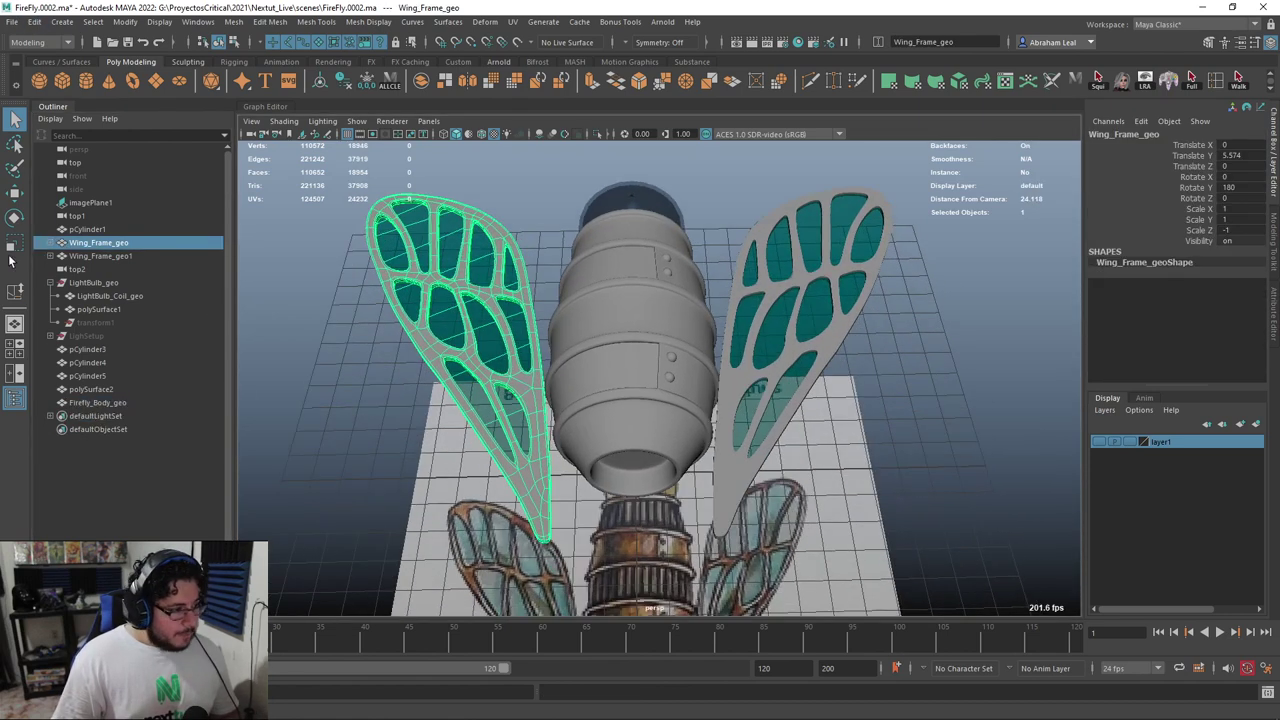
double_click(76, 245)
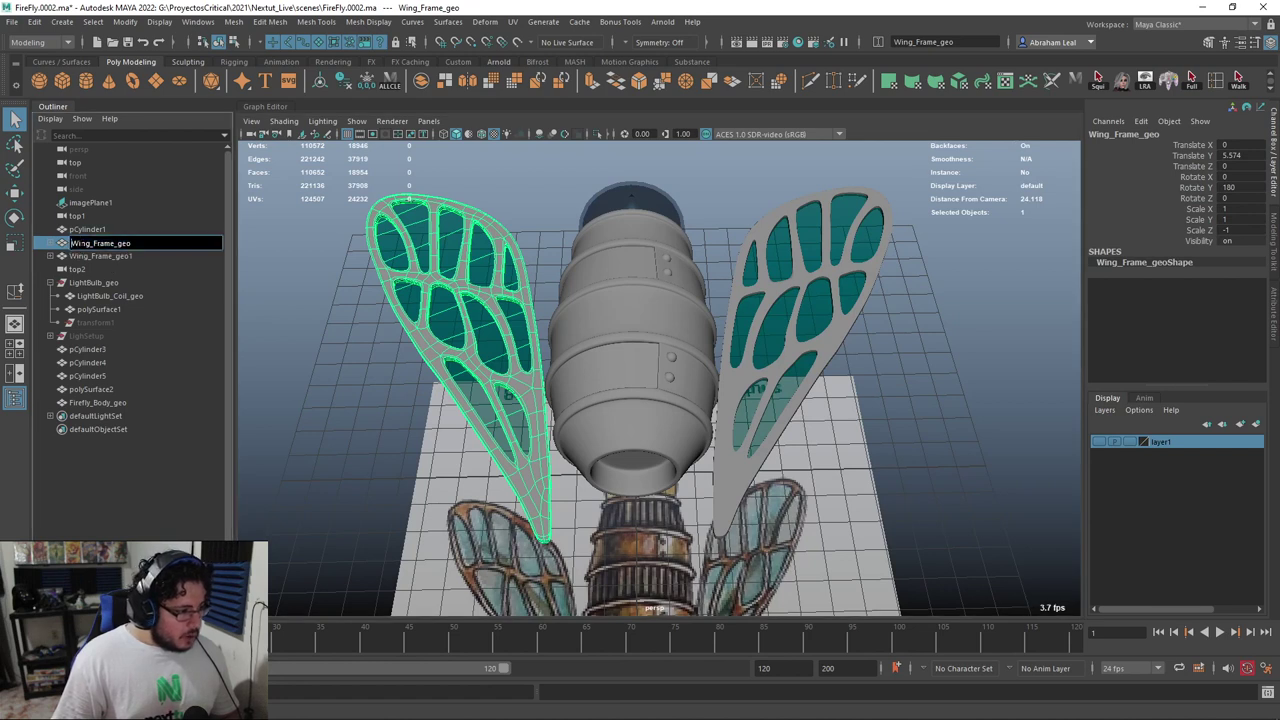
text(R_)
key(Return)
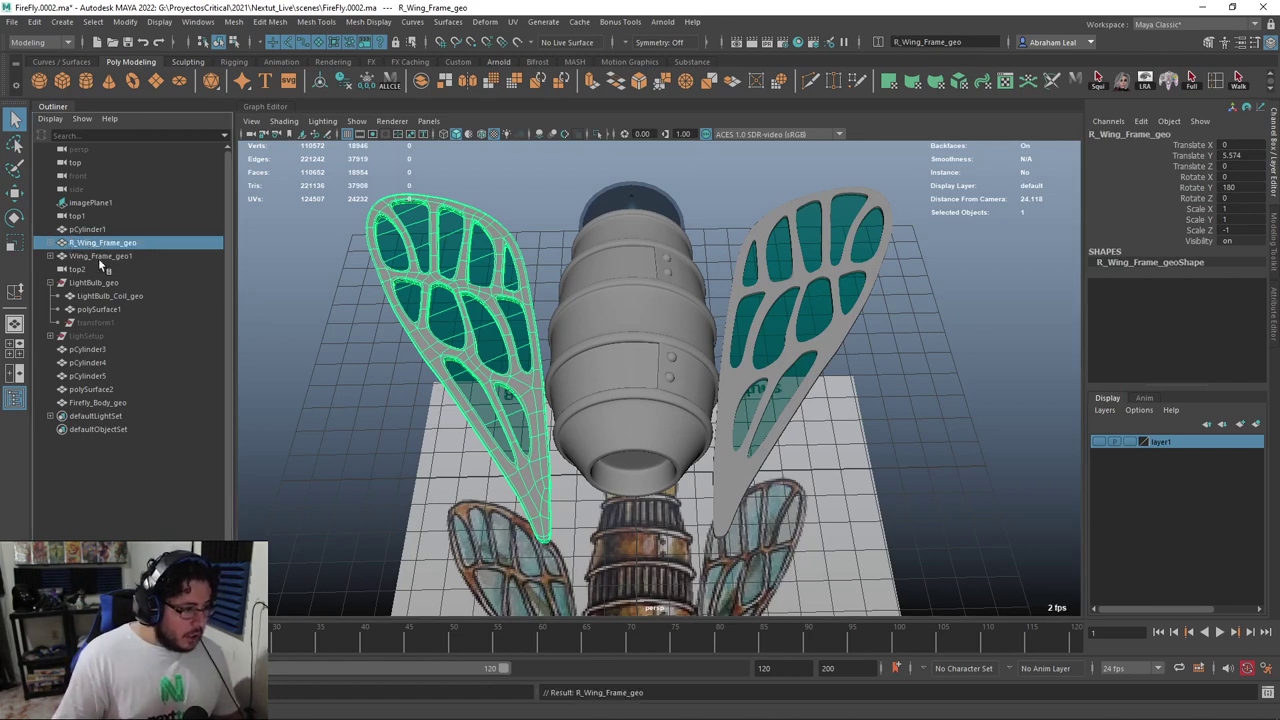
click(50, 243)
double_click(80, 257)
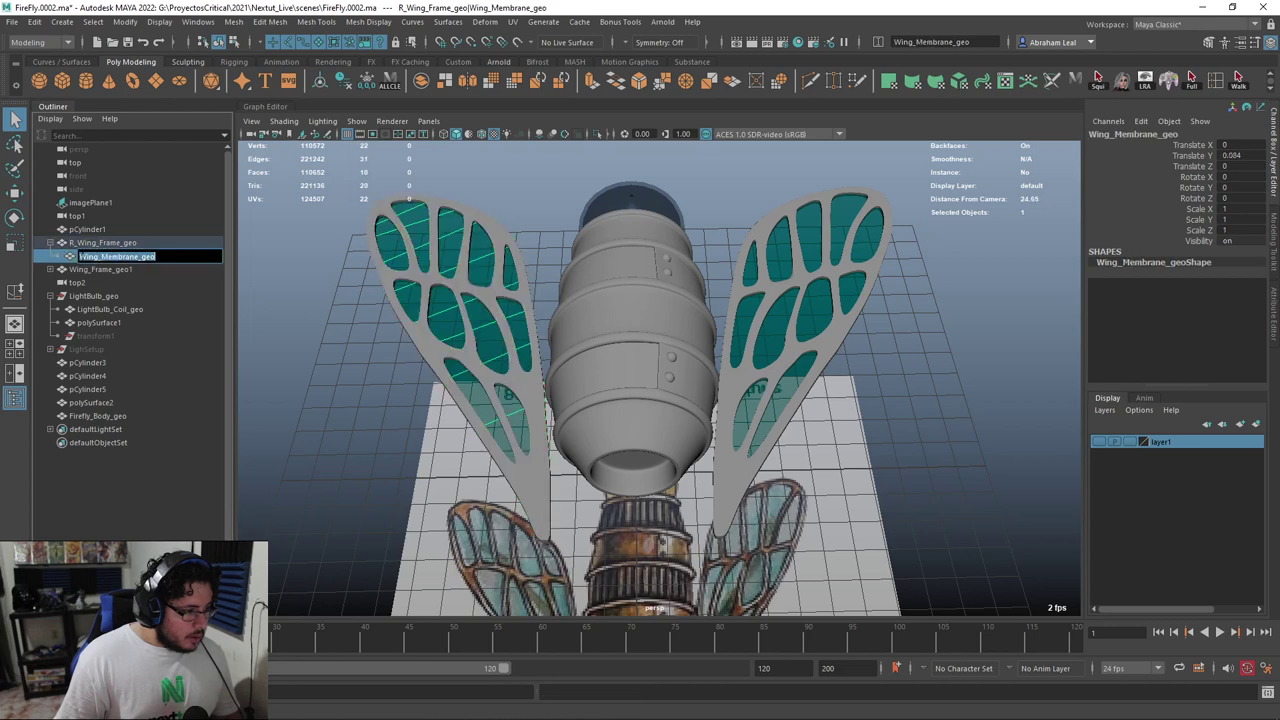
Rename the second wing's frame L_Wing_Frame_geo1 and expand it to reach its membrane
double_click(96, 271)
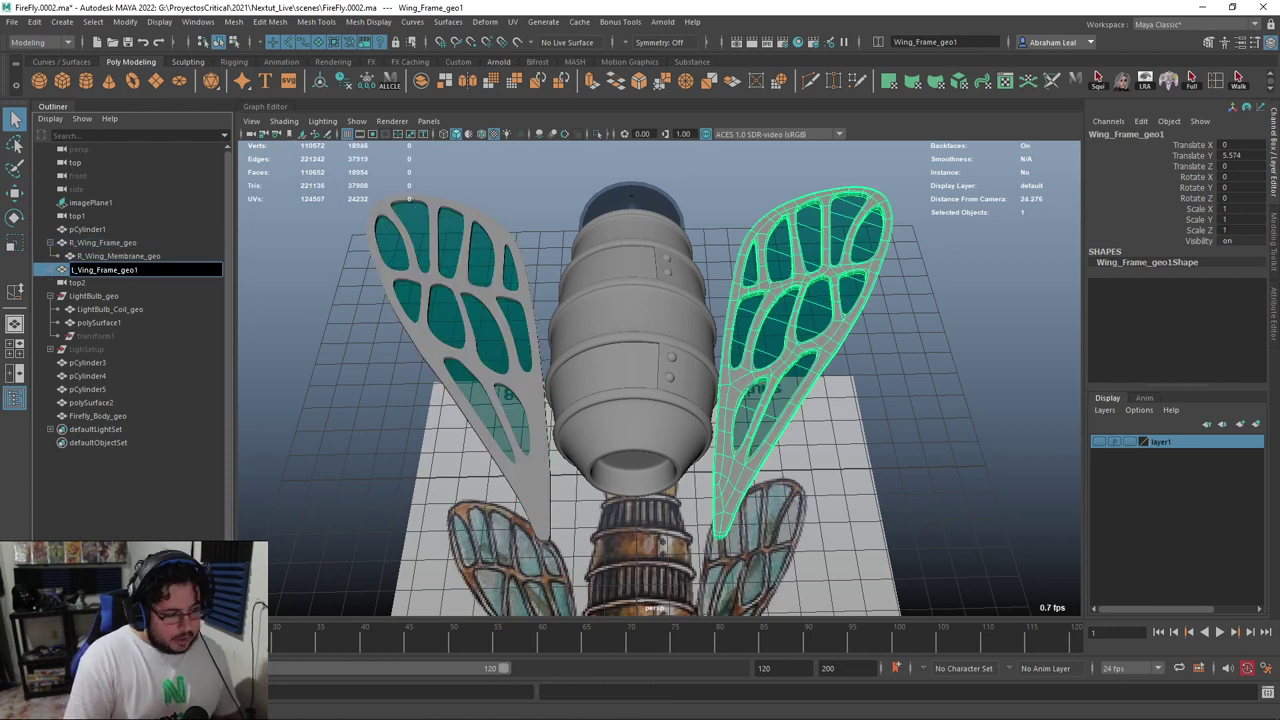
click(50, 270)
double_click(70, 282)
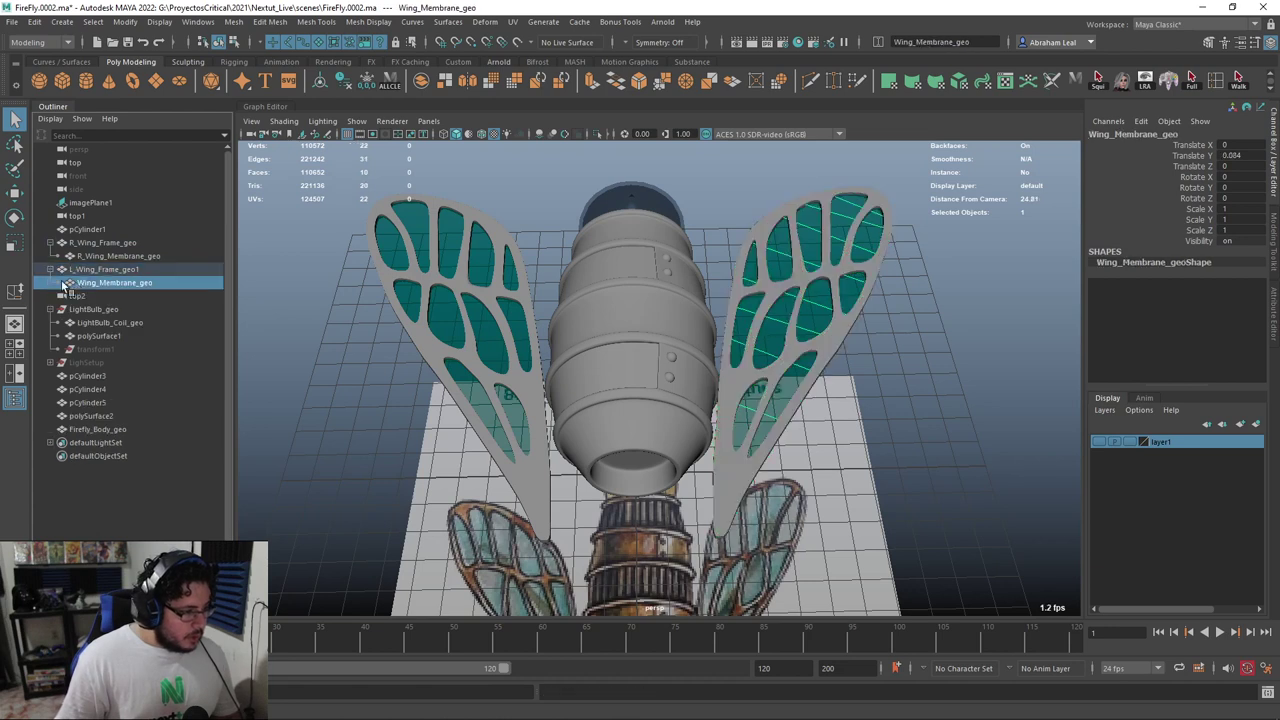
Rename the second wing's membrane L_Wing_Membrane_geo and delete the extra cameras top1 and top2
double_click(80, 284)
click(80, 284)
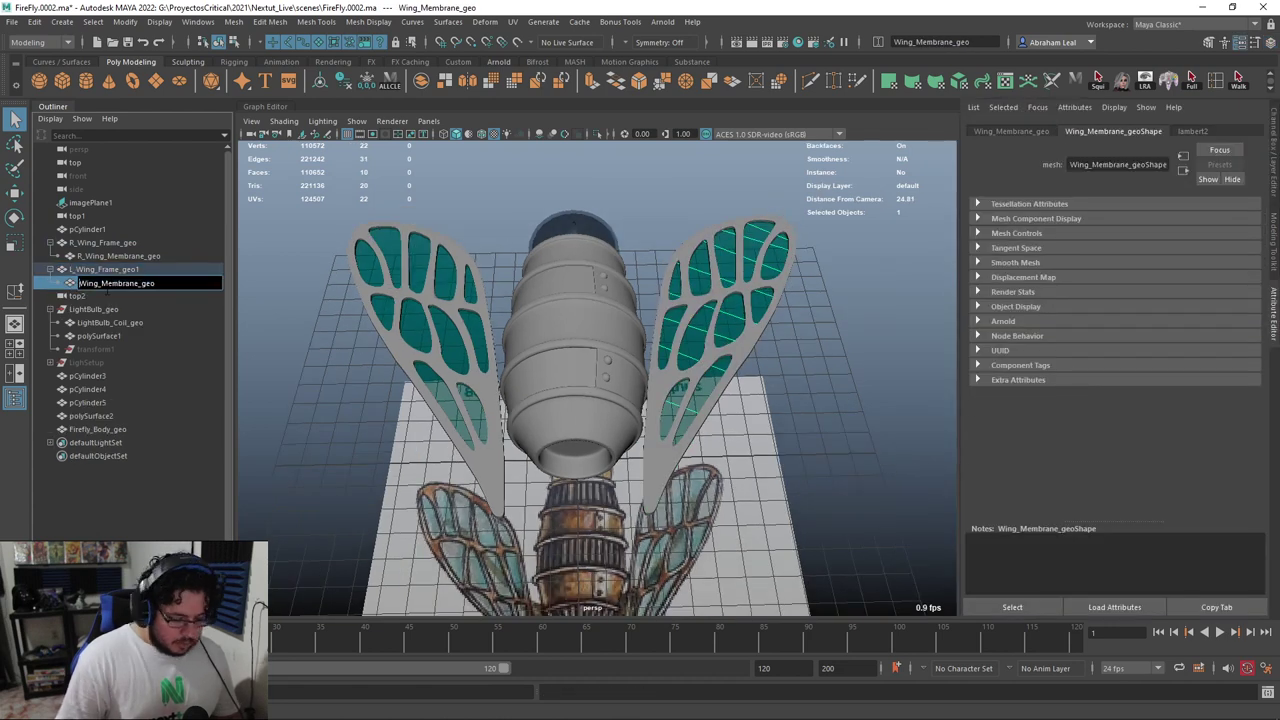
text(L_)
key(Return)
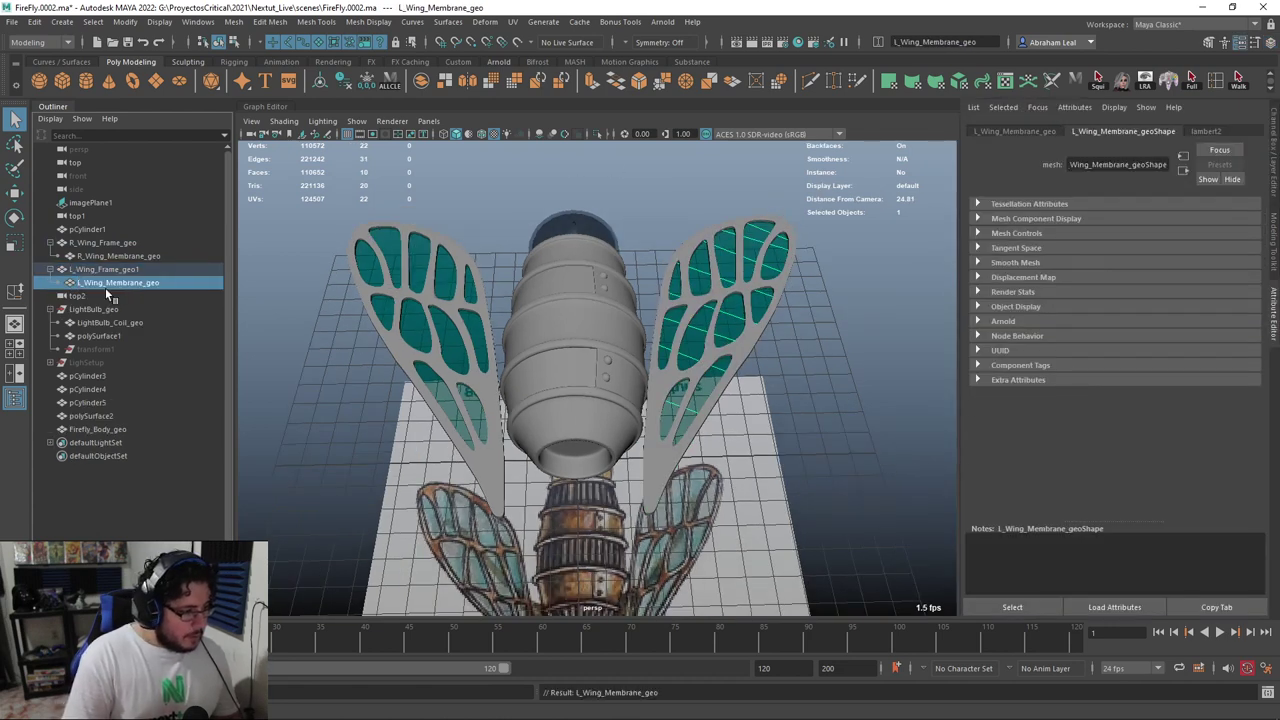
click(78, 215)
key(Delete)
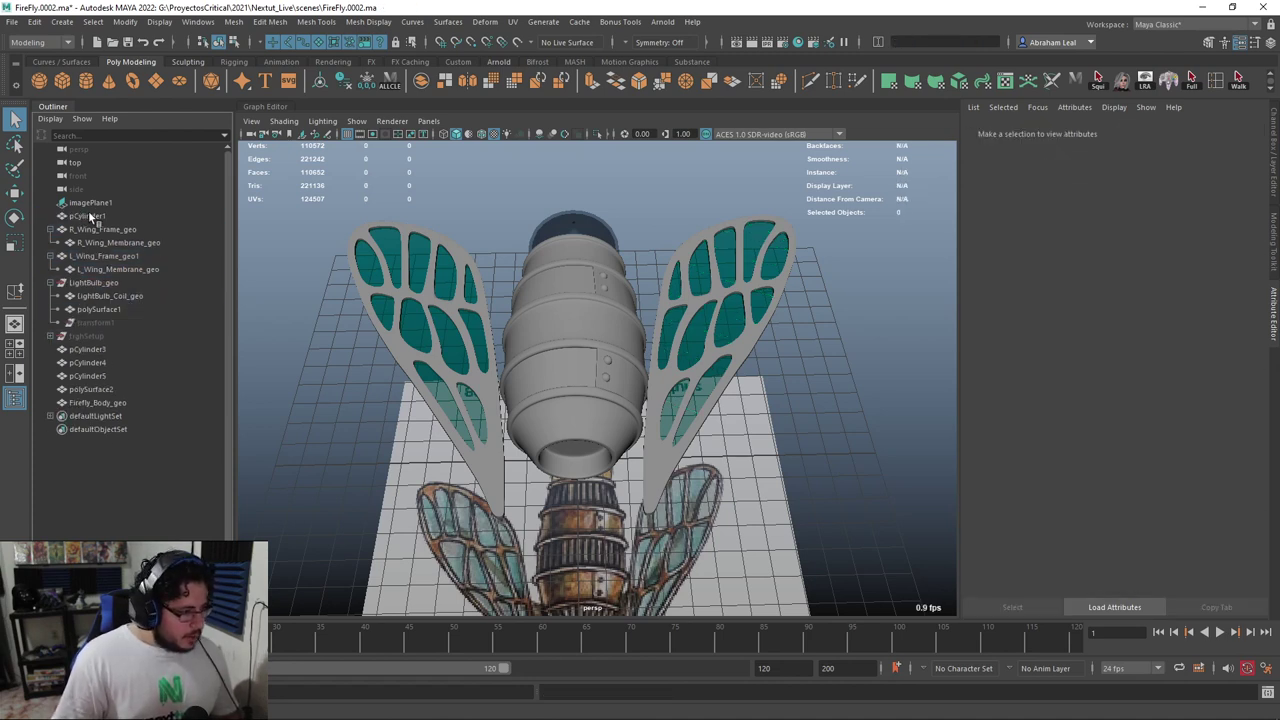
Select pCylinder1 and make layer1 visible to check the block-out head, thorax and legs against the new abdomen
click(90, 215)
alt+drag(700, 200, 605, 430)
key(4)
scroll(698, 407, down, 5)
click(1273, 162)
click(1099, 441)
scroll(820, 370, up, 5)
mouse_move(815, 375)
alt+mouse_down()
mouse_move(841, 337)
mouse_move(884, 384)
mouse_move(586, 331)
mouse_move(608, 380)
alt+mouse_up()
key(5)
scroll(586, 331, up, 3)
Delete the old abdomen faces of pCylinder1 underneath the new body mesh and return to object mode
right_drag(926, 258, 930, 294)
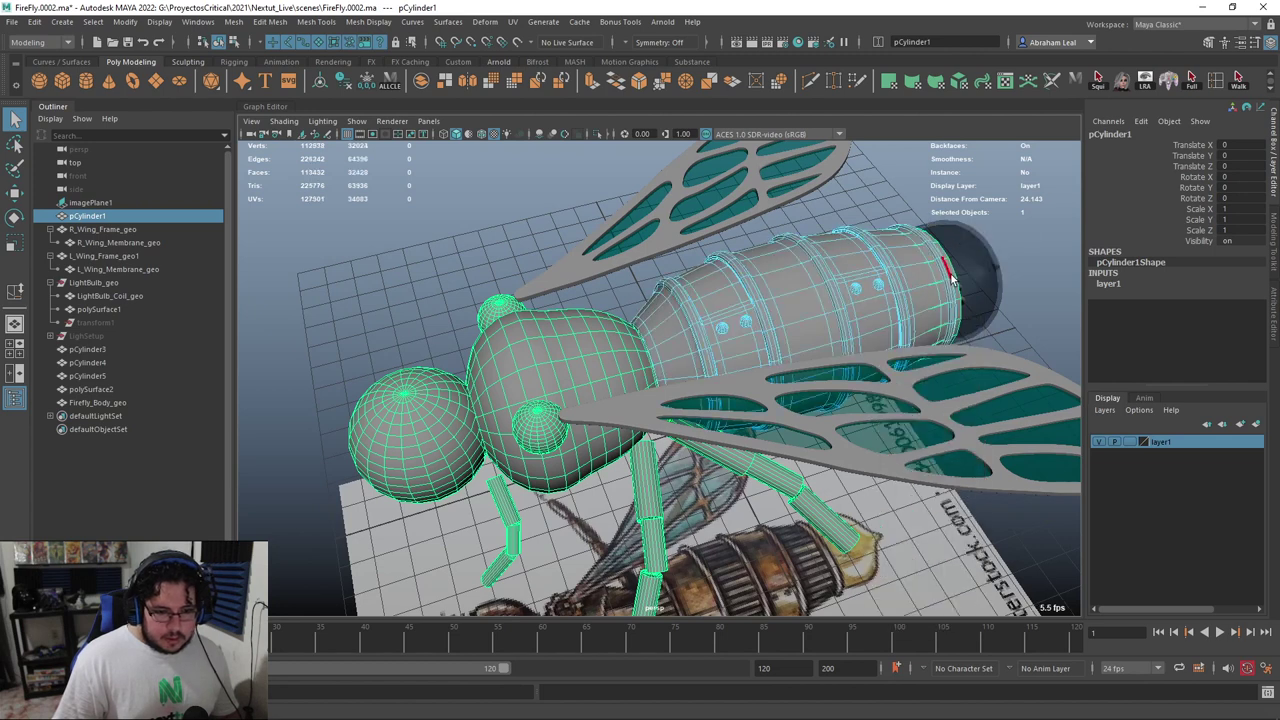
double_click(951, 277)
key(ctrl+z)
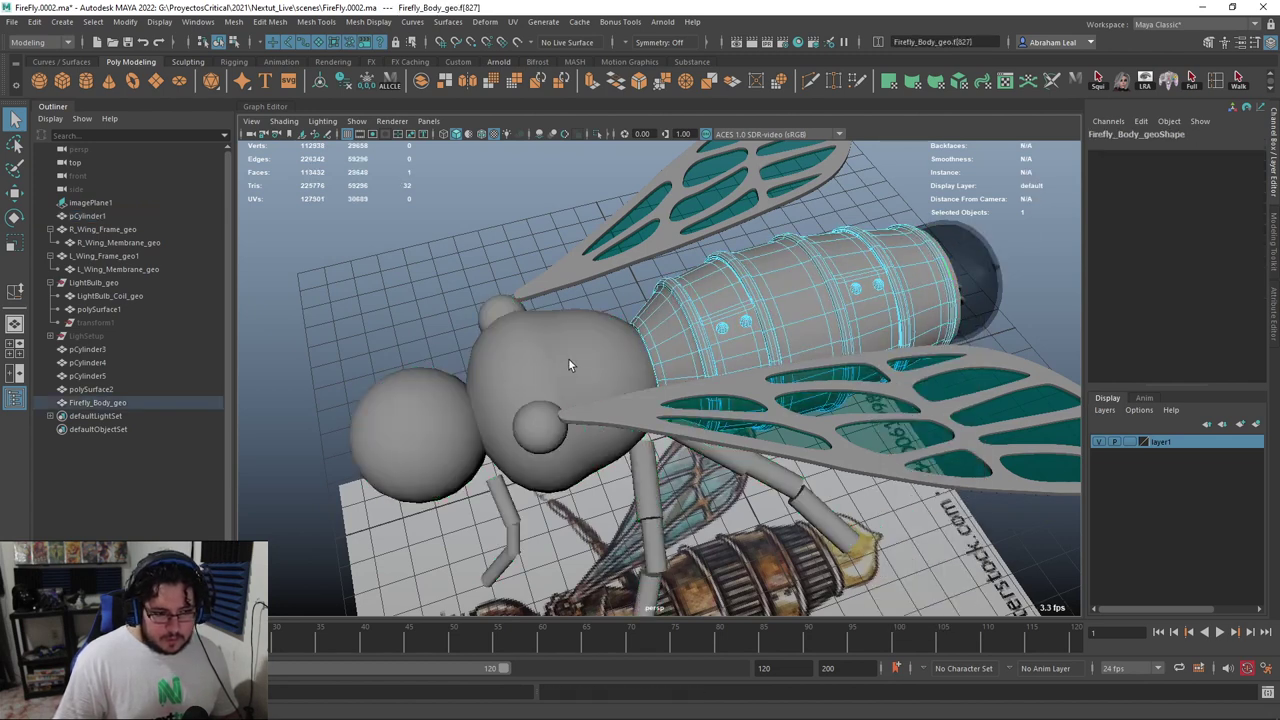
click(568, 359)
right_drag(562, 359, 563, 396)
double_click(952, 278)
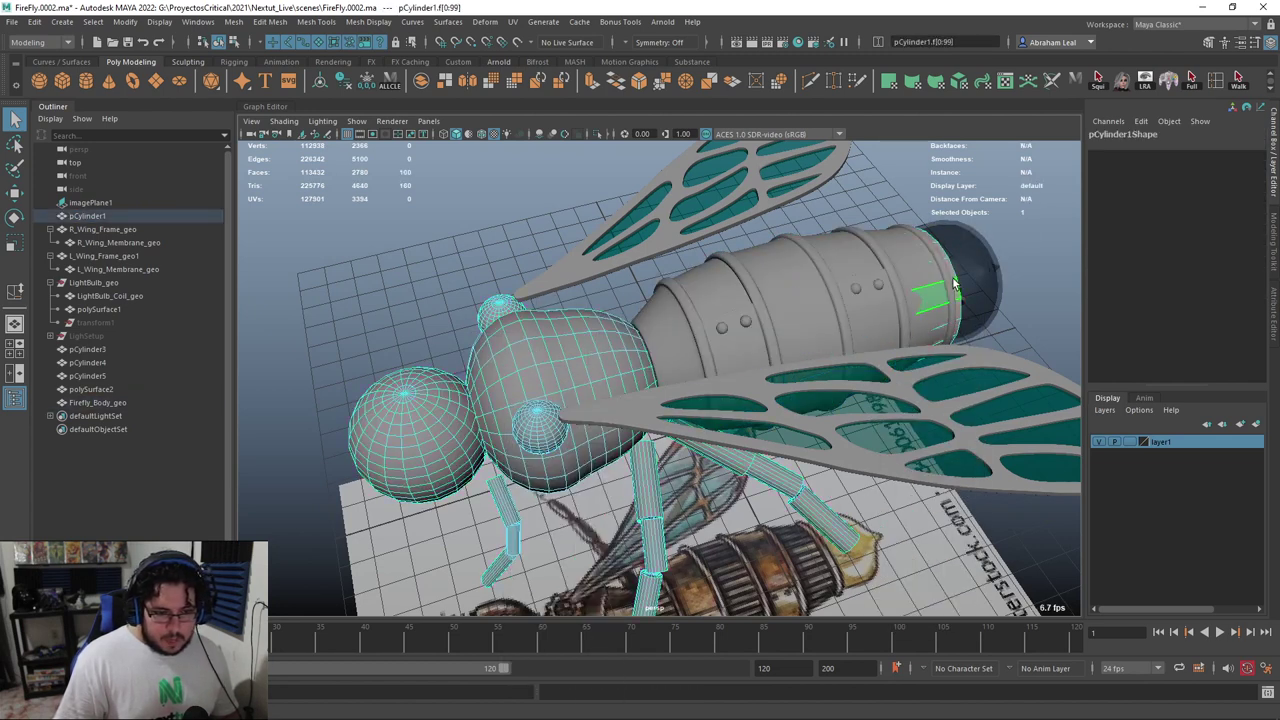
key(Delete)
alt+drag(904, 278, 854, 282)
right_drag(856, 282, 955, 241)
click(957, 241)
Create a polygon plane under the firefly and scale it uniformly to about 73.8 as a large floor
alt+drag(950, 246, 661, 309)
alt+right_drag(661, 309, 743, 351)
alt+drag(743, 351, 766, 382)
key(a)
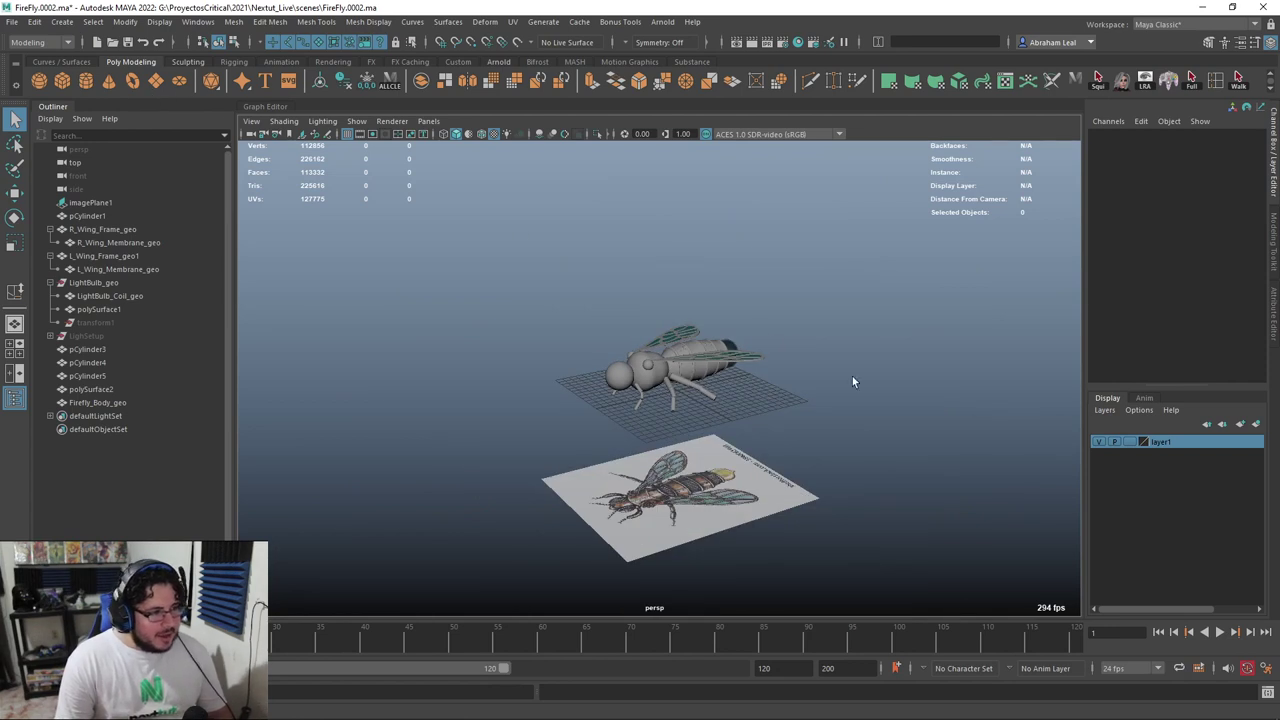
shift+right_drag(853, 382, 853, 345)
key(r)
drag(677, 391, 950, 403)
alt+drag(705, 373, 794, 421)
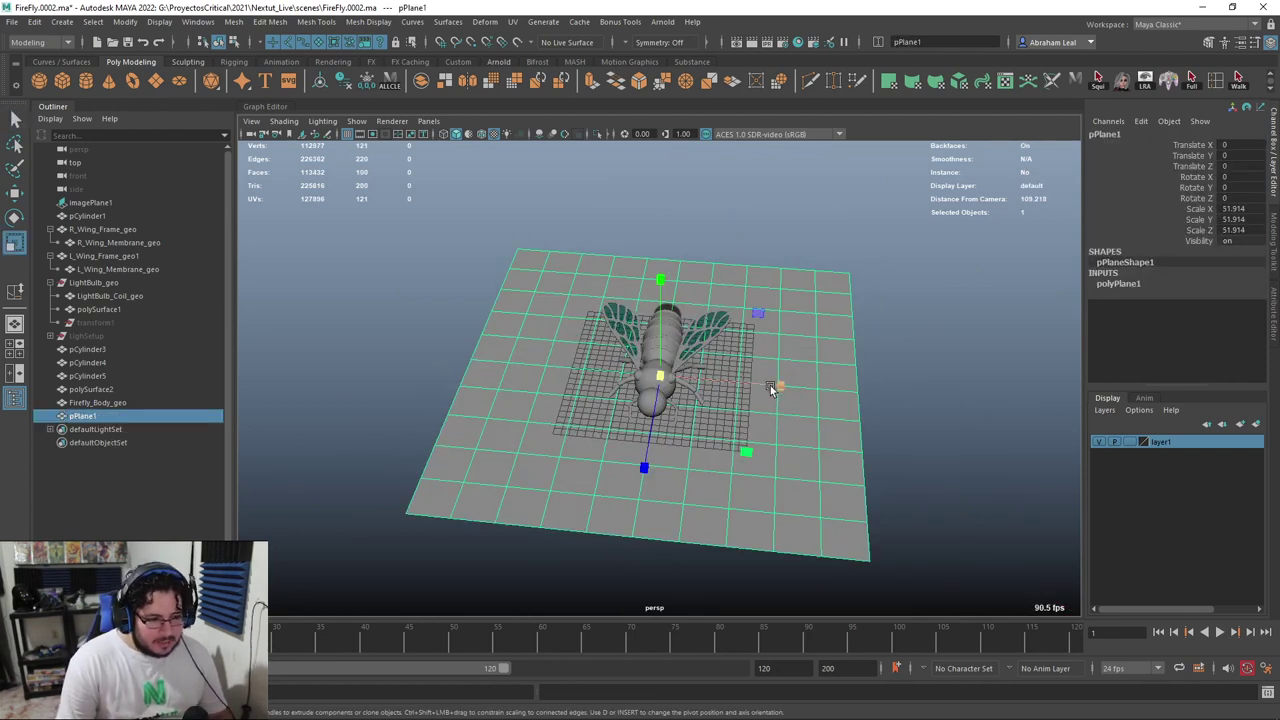
drag(656, 380, 780, 390)
Select the plane's border edge on one side and raise it high to form a backdrop wall
right_drag(476, 325, 473, 268)
click(452, 230)
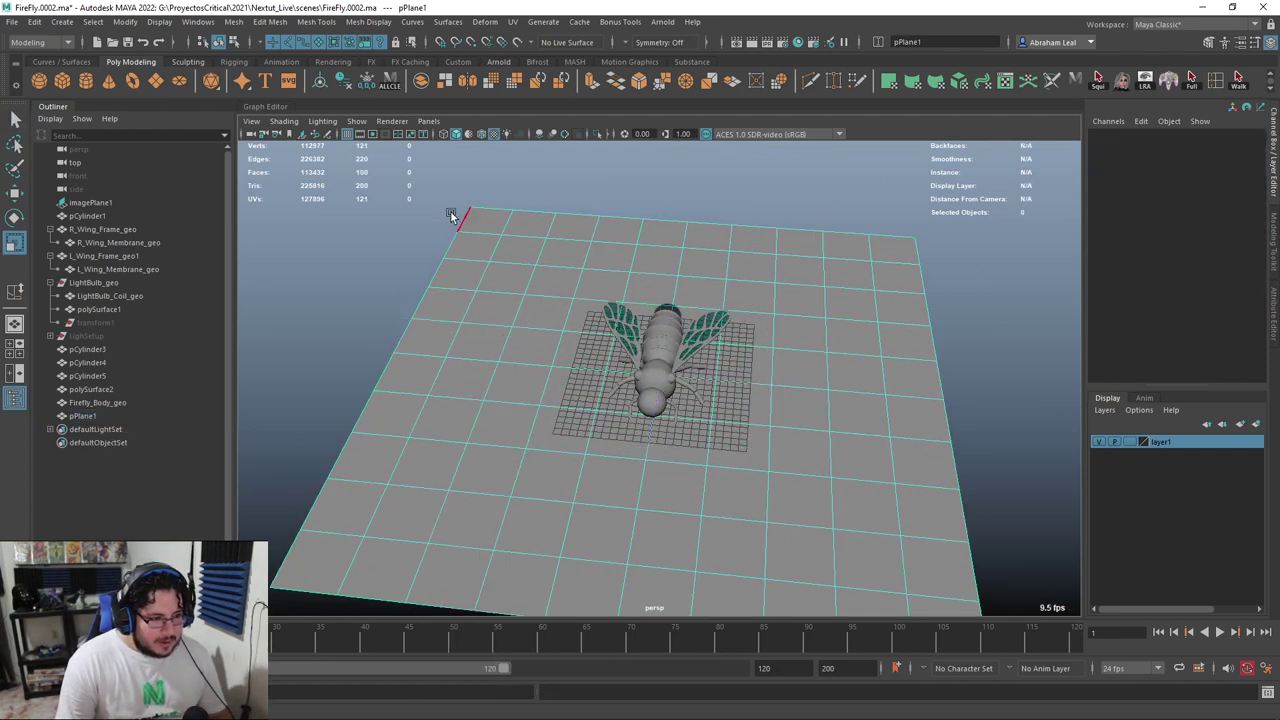
alt+drag(630, 398, 580, 334)
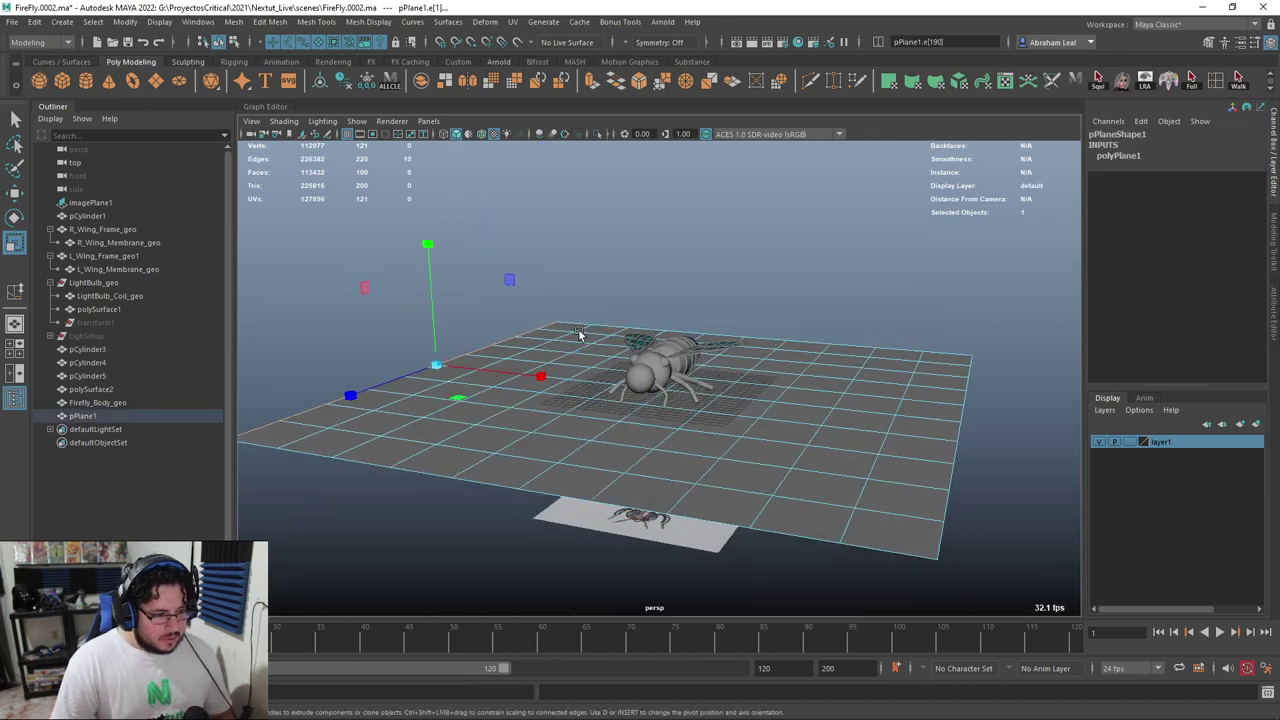
key(w)
drag(429, 251, 426, 112)
alt+drag(635, 298, 571, 328)
alt+middle_drag(571, 328, 636, 382)
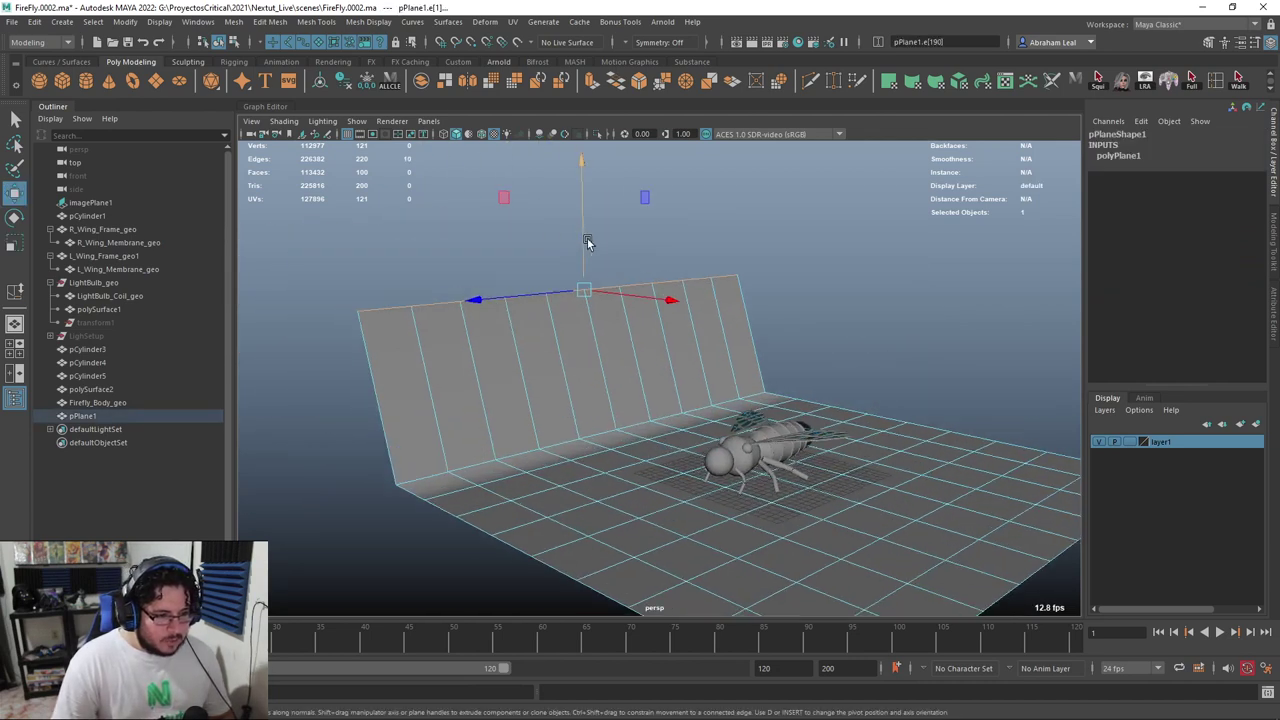
drag(585, 239, 588, 50)
Adjust the raised part of the plane and turn on its smooth preview to form a curved studio backdrop
drag(612, 387, 520, 335)
mouse_move(634, 379)
alt+right_down()
mouse_move(926, 497)
mouse_move(638, 377)
alt+right_up()
alt+drag(638, 377, 741, 401)
right_drag(803, 338, 932, 259)
right_drag(883, 297, 881, 250)
alt+right_drag(740, 328, 560, 390)
alt+drag(560, 390, 596, 359)
drag(582, 272, 586, 246)
key(3)
right_drag(608, 337, 698, 291)
click(740, 288)
alt+drag(743, 292, 707, 345)
click(508, 397)
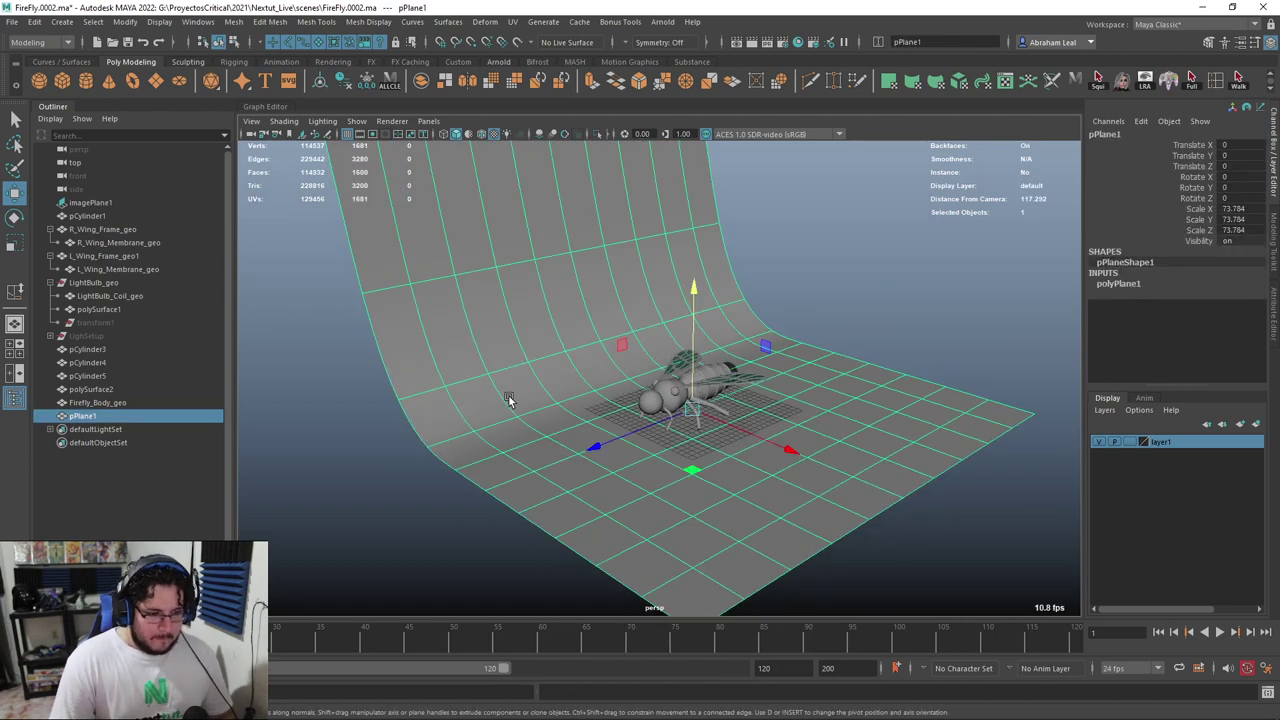
Unhide the LighSetup group and frame the firefly in front of the curved backdrop
click(87, 340)
key(h)
alt+right_drag(580, 343, 638, 350)
alt+drag(638, 350, 600, 366)
alt+right_drag(601, 367, 690, 425)
alt+drag(690, 425, 691, 398)
alt+right_drag(691, 398, 694, 426)
alt+drag(694, 426, 729, 457)
alt+right_drag(729, 457, 630, 374)
Rotate the backdrop plane about -25° around Y and widen it along Z to a scale of about 116.8
click(817, 320)
key(e)
drag(678, 444, 609, 523)
key(r)
drag(500, 463, 443, 452)
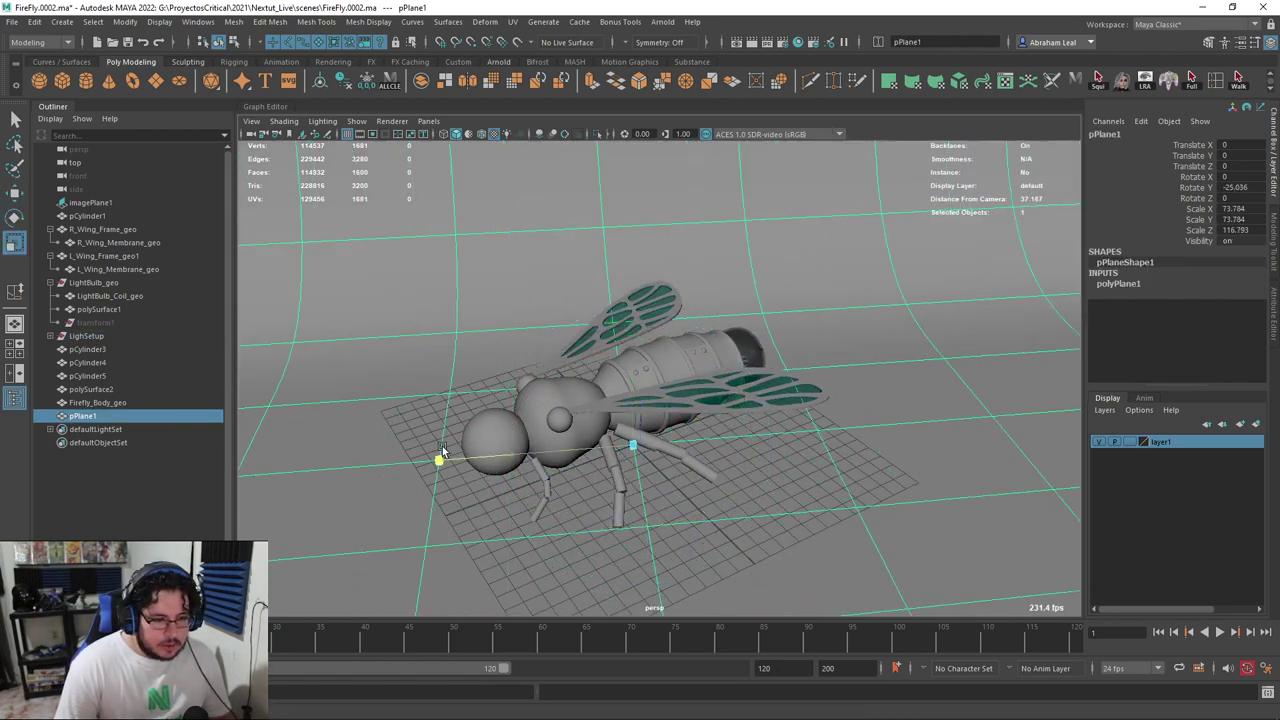
Rename the bulb's glass mesh polySurface1 to LighBulb_Glass_geo
click(100, 310)
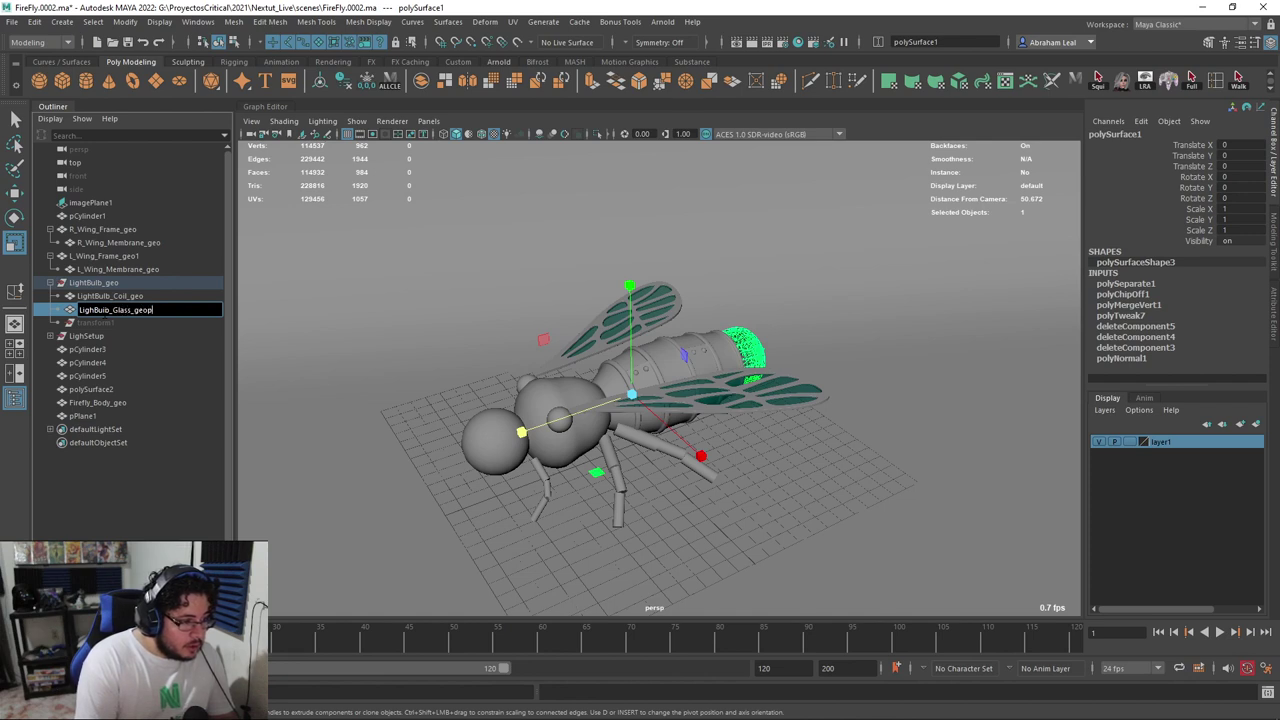
key(BackSpace)
key(Return)
Unparent the bulb's coil and glass meshes from the LightBulb_geo group and delete that group
ctrl+click(180, 298)
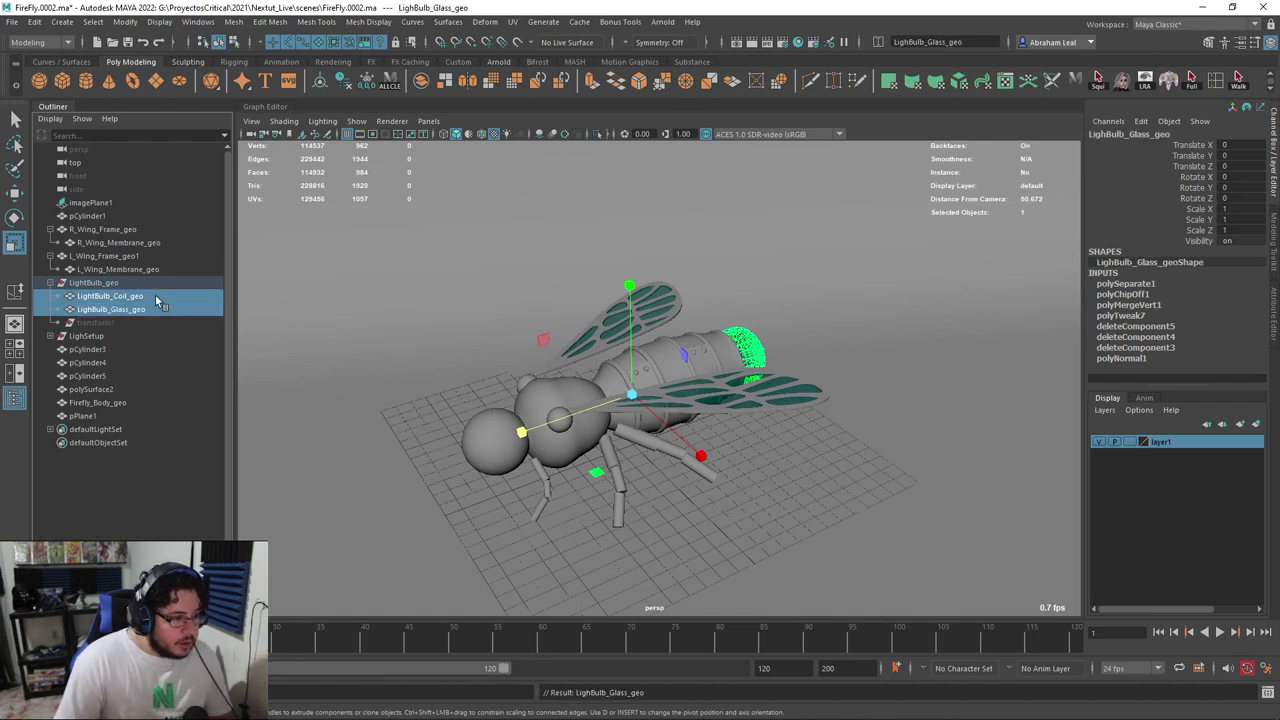
click(108, 286)
shift+click(117, 311)
click(122, 298)
shift+click(126, 312)
key(shift+p)
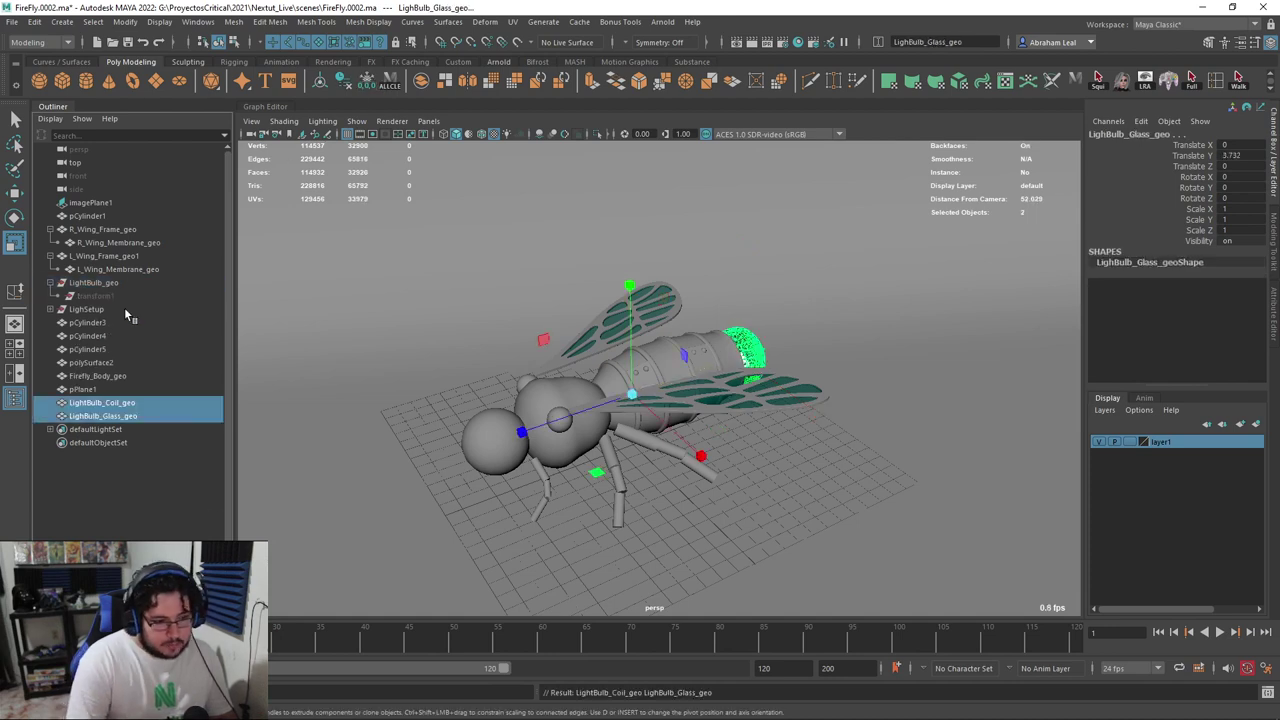
click(98, 284)
key(Delete)
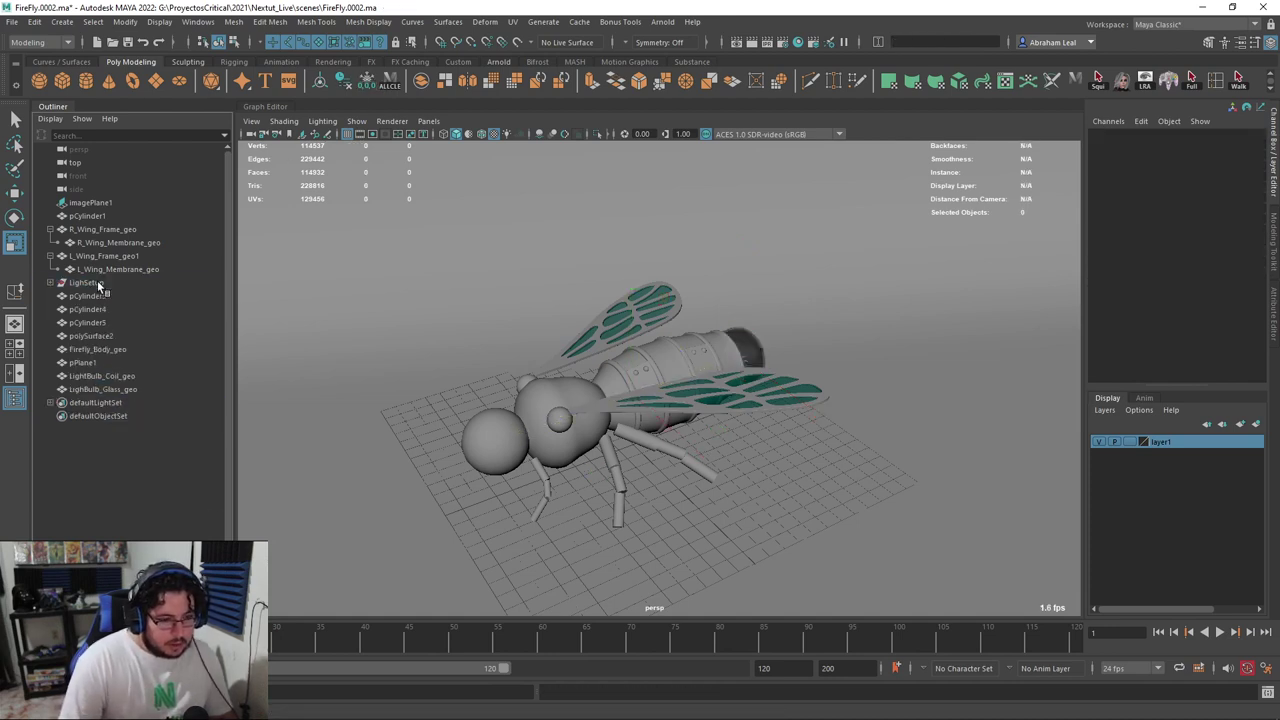
Show the resolution gate in the perspective view and frame the firefly inside it
alt+drag(463, 343, 590, 263)
click(375, 133)
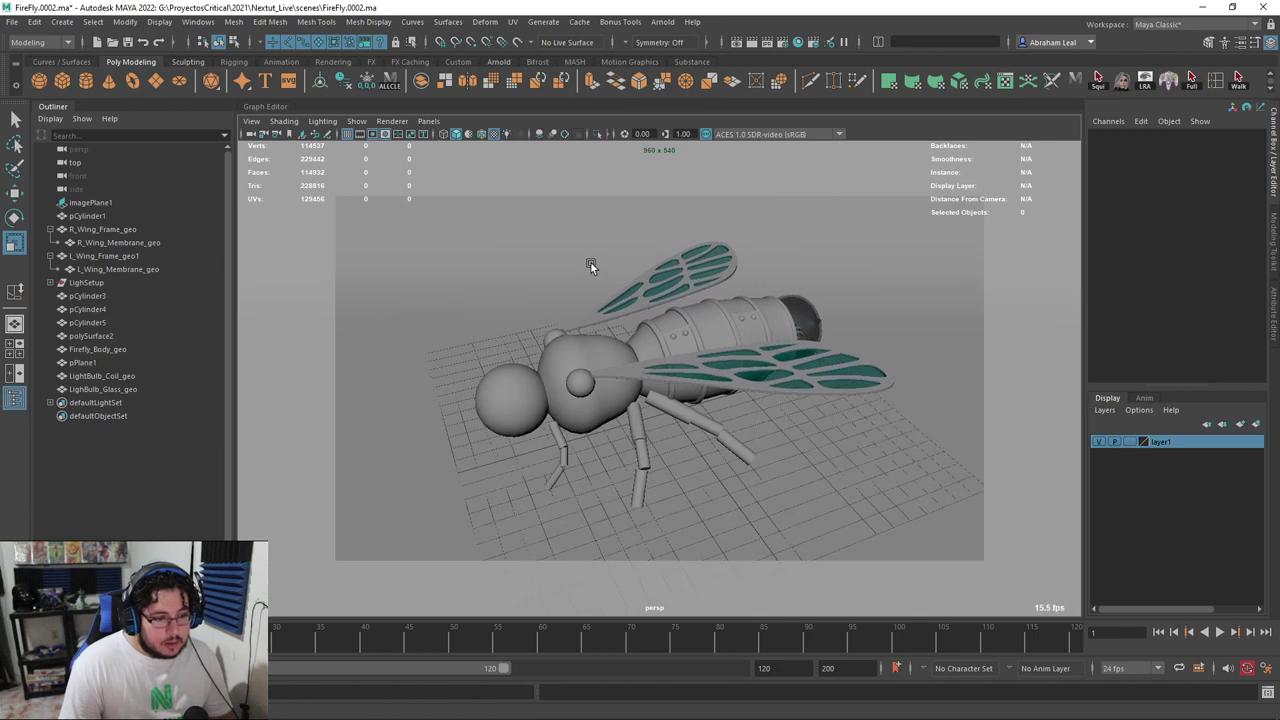
alt+middle_drag(679, 180, 731, 195)
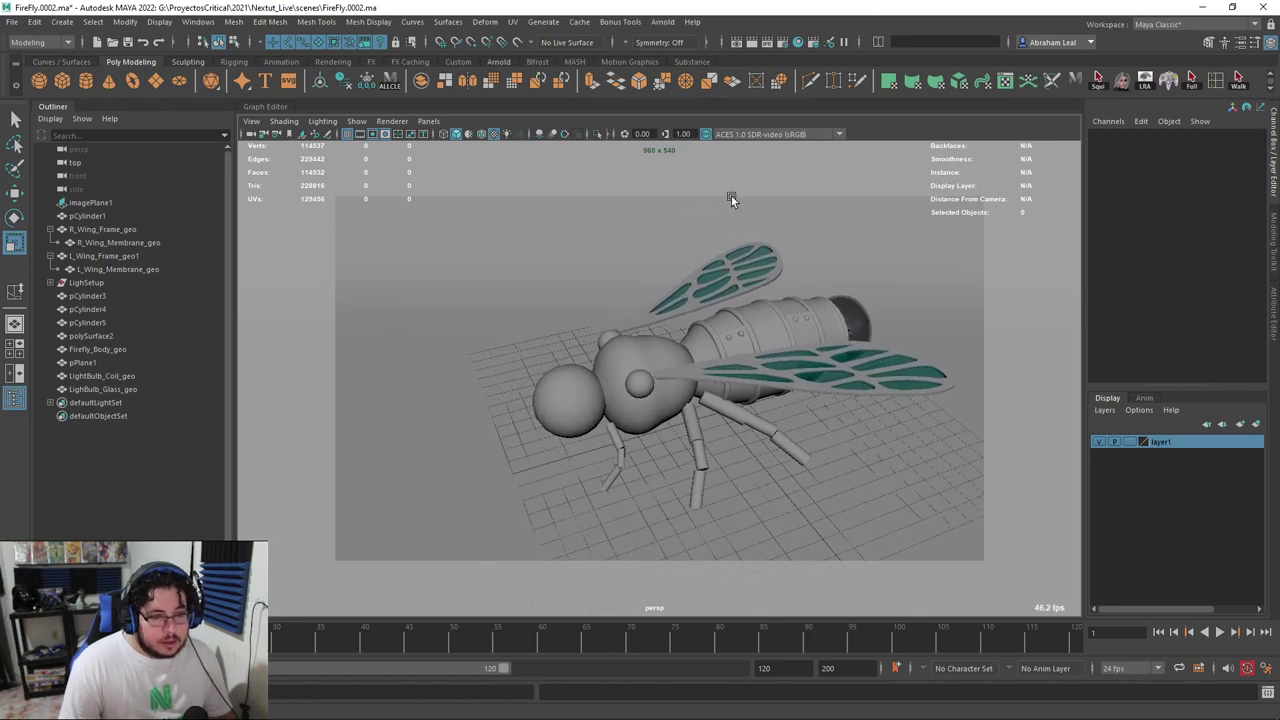
Turn LightBulb_Coil_geo into an Arnold mesh light and save the scene
click(121, 376)
click(662, 21)
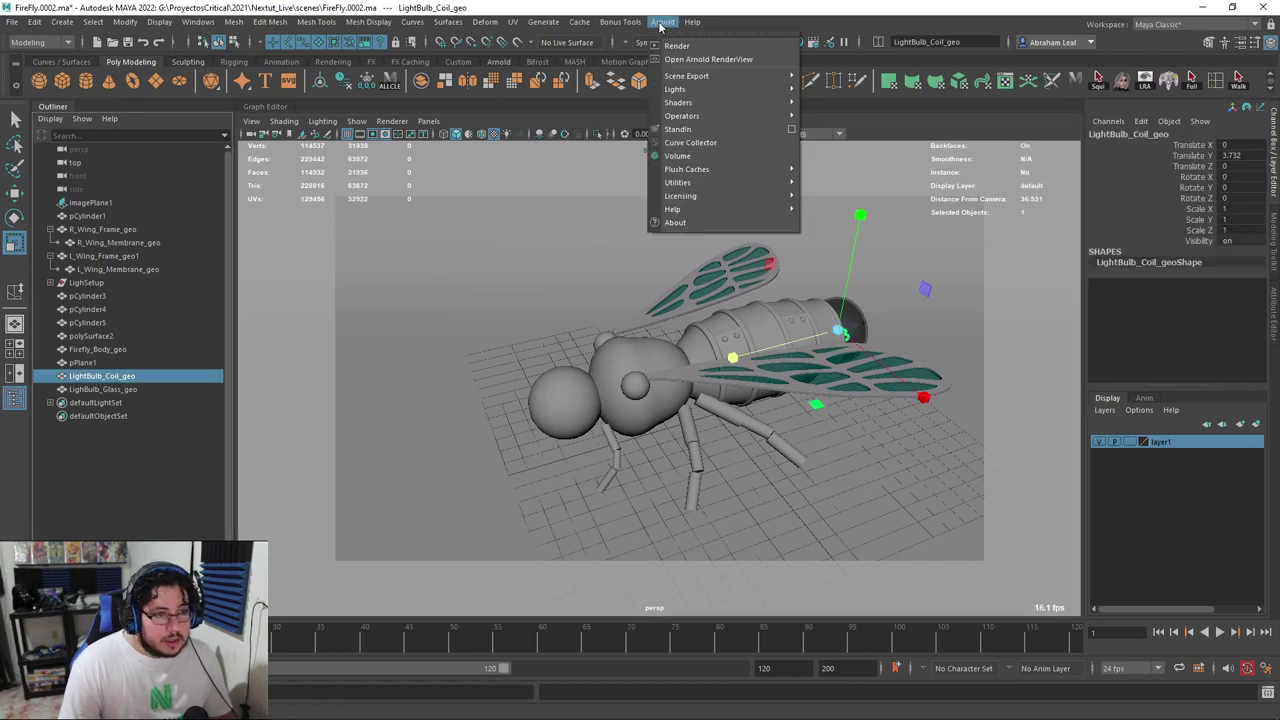
mouse_move(720, 89)
click(833, 116)
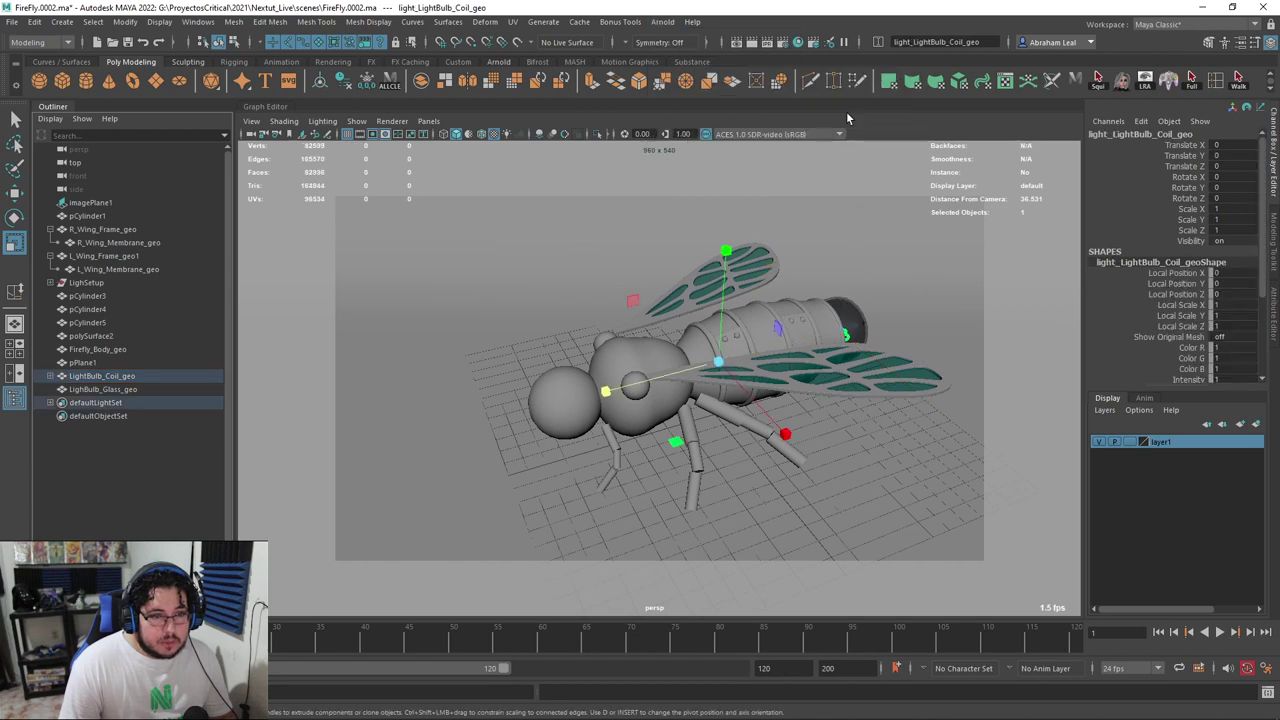
key(ctrl+s)
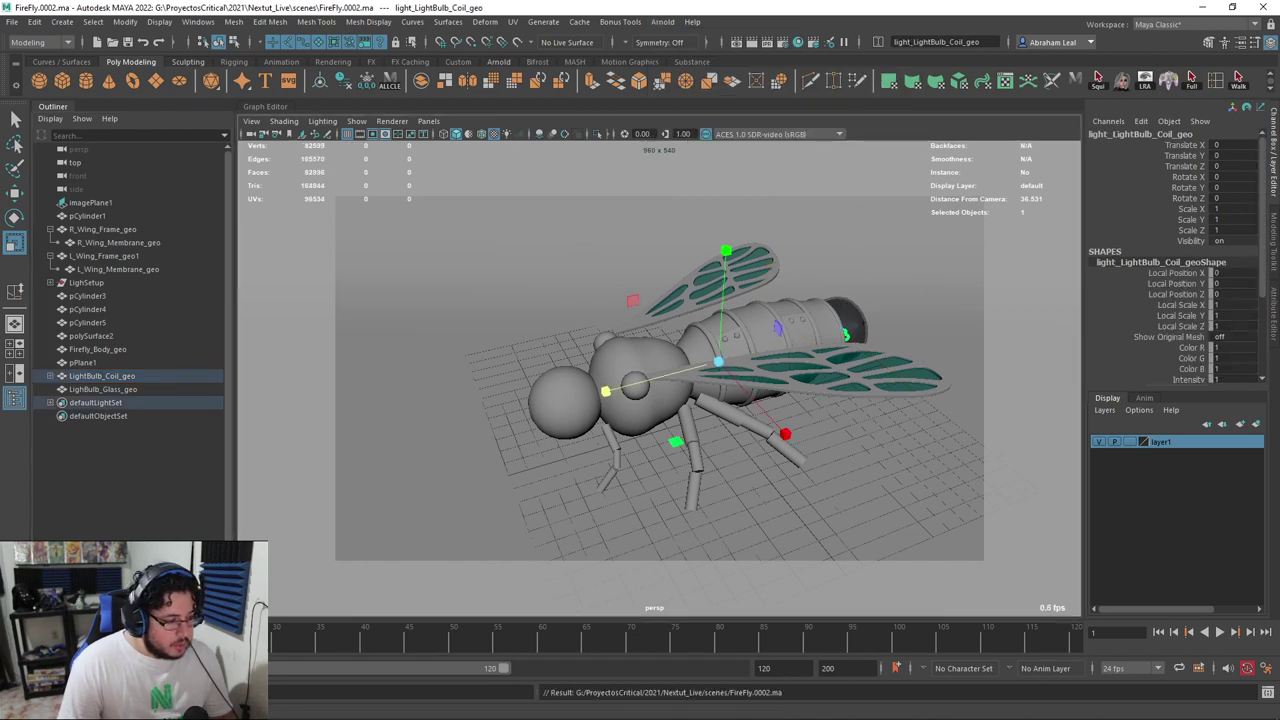
Switch to the Arnold RenderView and render the firefly to check the coil light
key(alt+Tab)
click(520, 103)
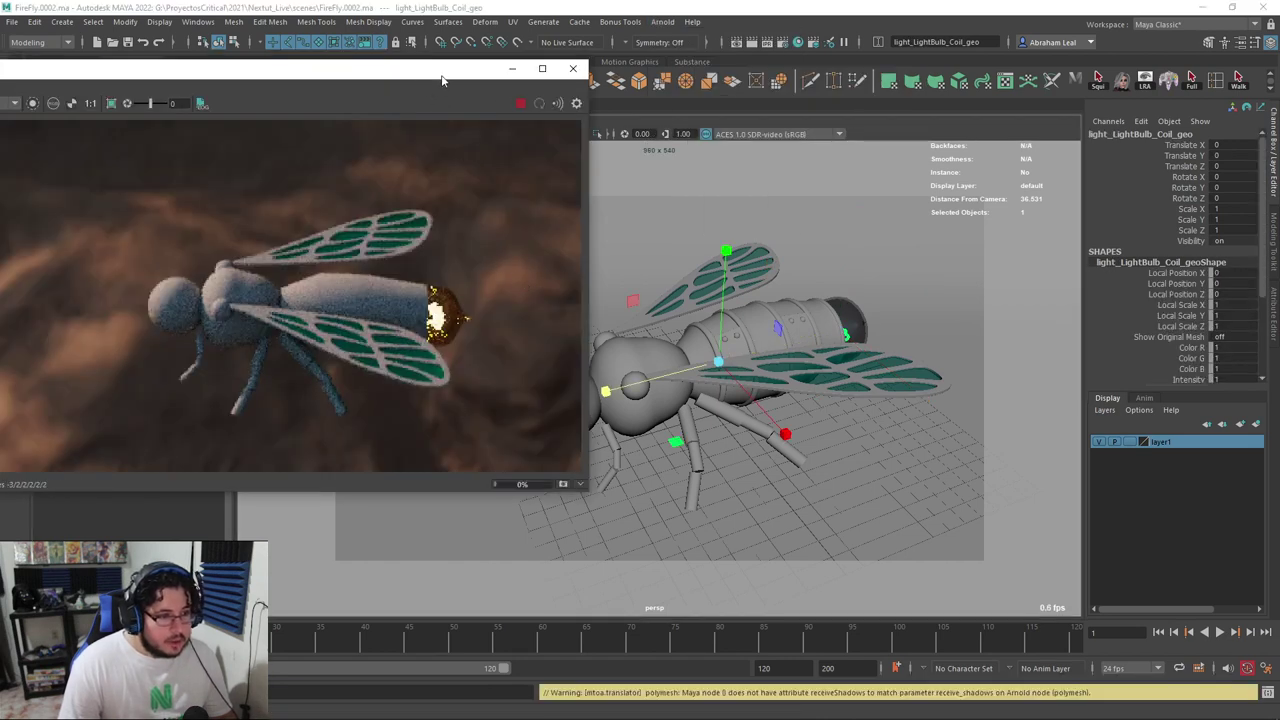
scroll(402, 256, down, 5)
scroll(424, 260, up, 2)
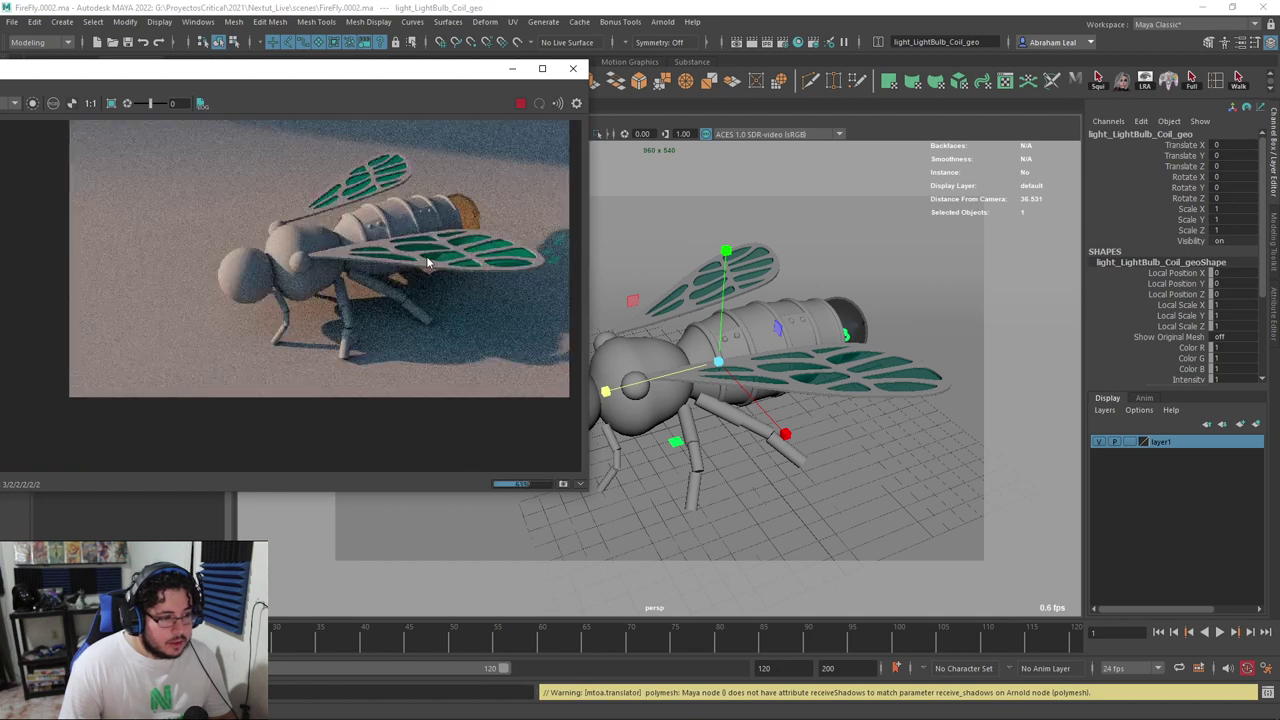
Set the coil light's exposure to 6, enable a colour temperature of 3000, and make the light visible
key(ctrl+a)
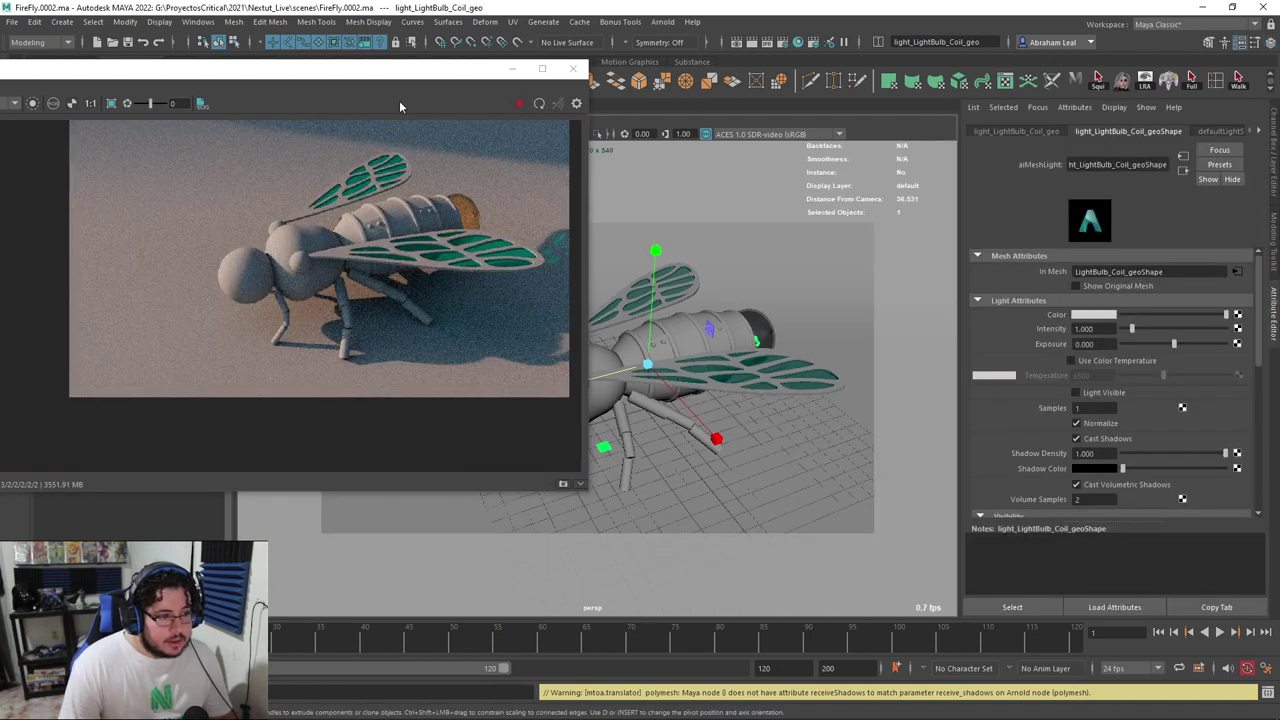
click(1099, 344)
text(6)
key(Return)
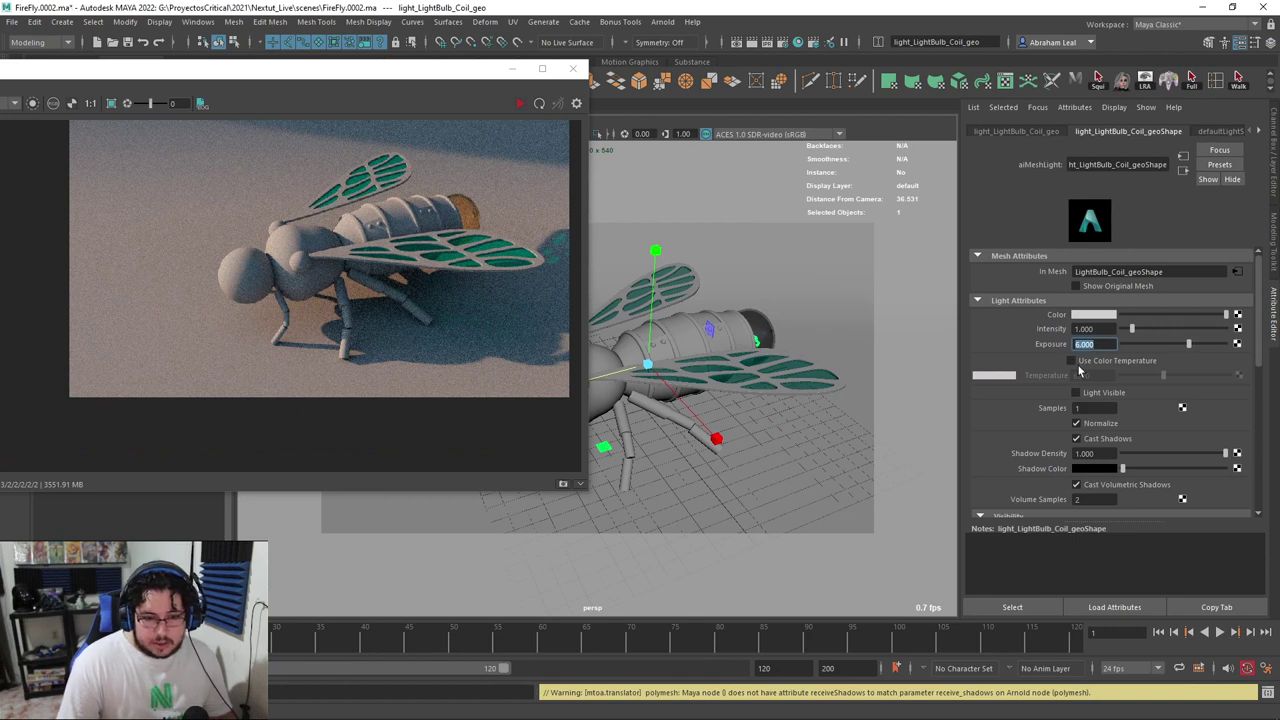
click(1071, 360)
drag(1163, 376, 1136, 376)
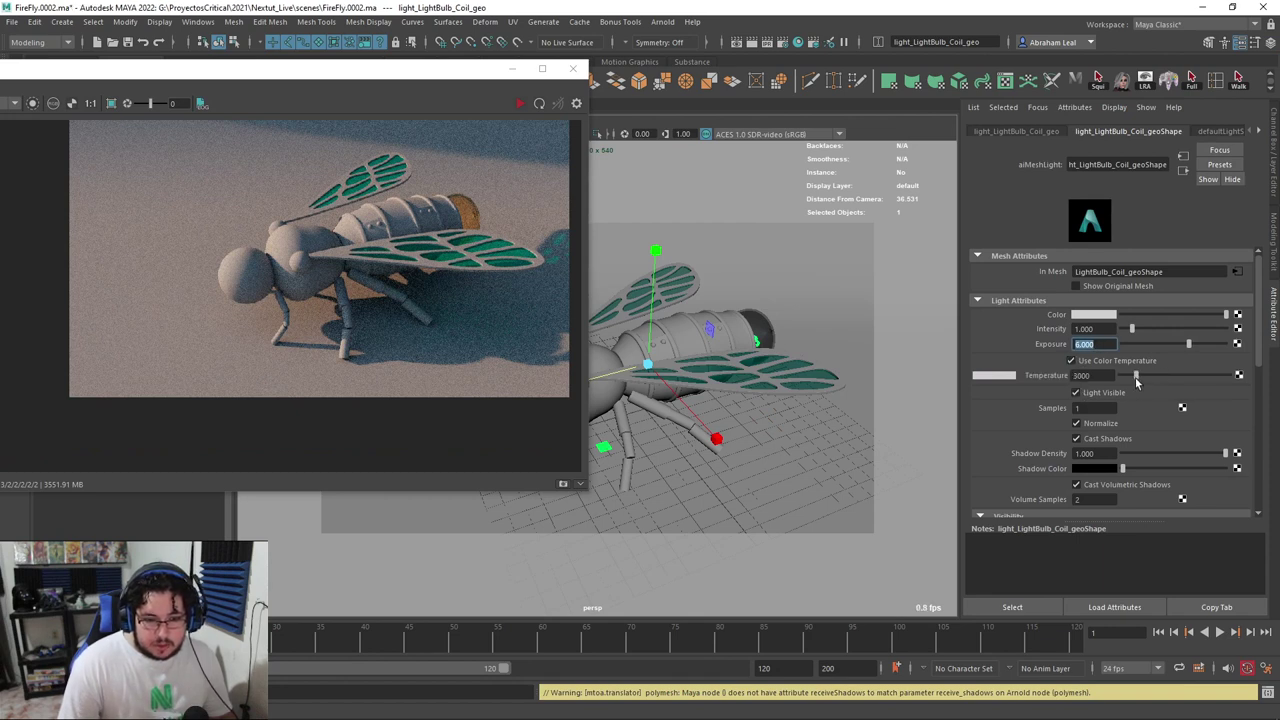
Render the scene again and raise the coil light's exposure to about 8.09
click(519, 103)
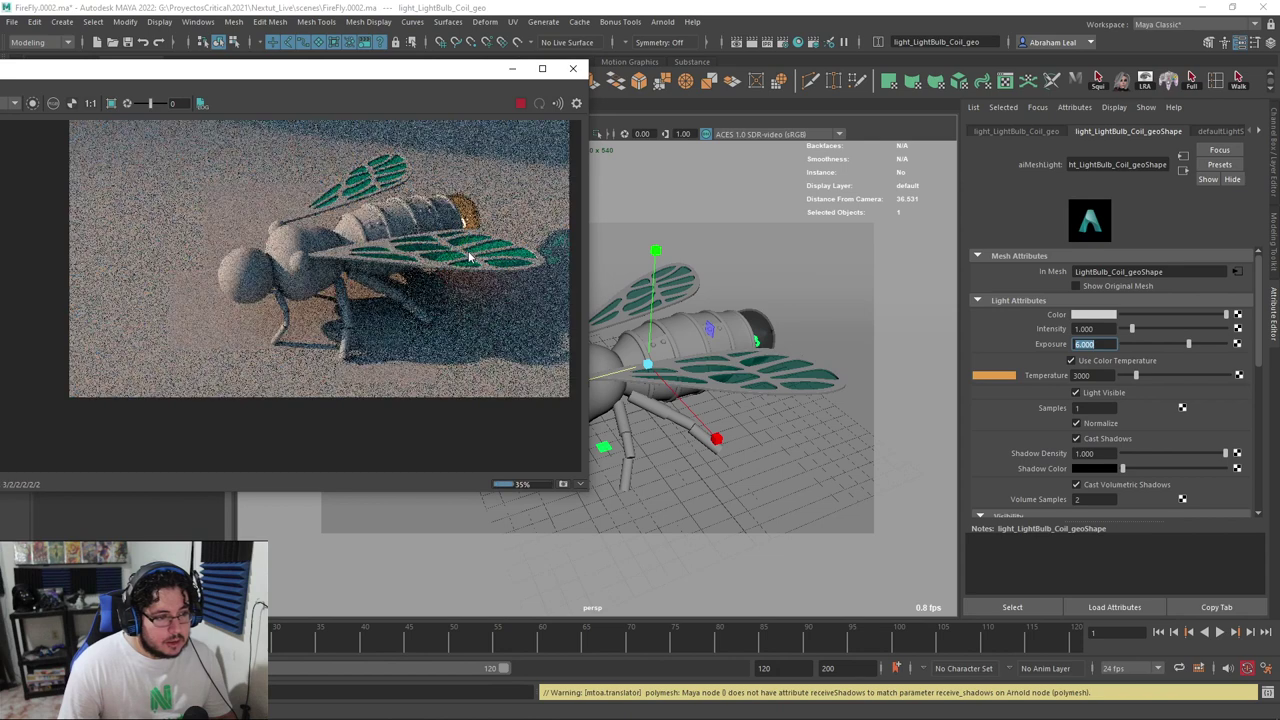
scroll(471, 288, up, 3)
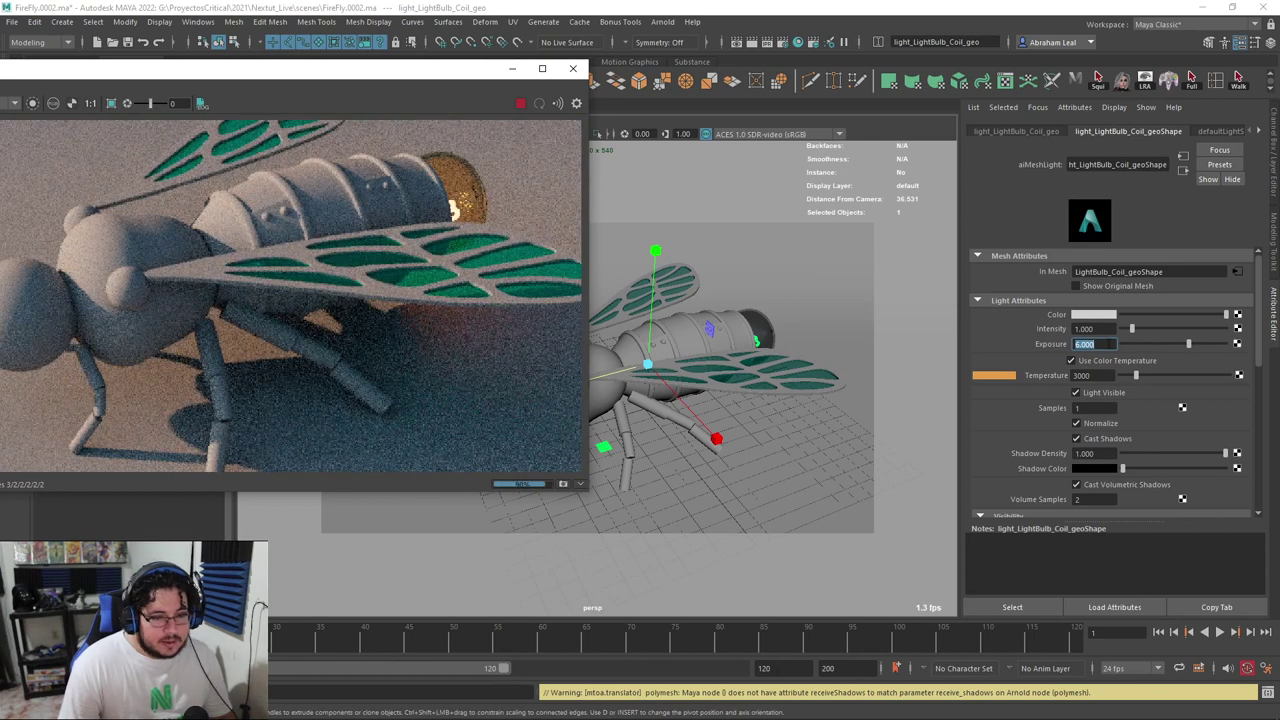
click(1200, 344)
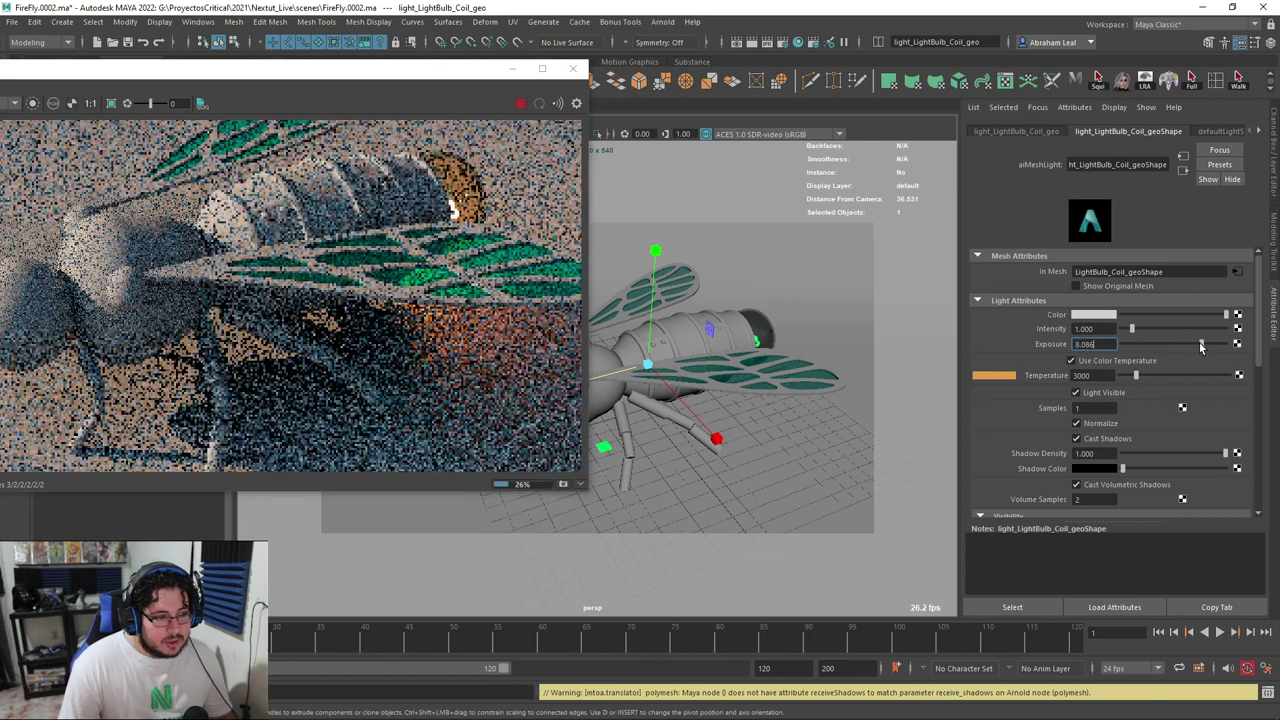
Reframe the firefly from a higher angle and reposition the render window to see its glowing tail
alt+drag(764, 288, 742, 377)
alt+middle_drag(742, 377, 766, 330)
alt+right_drag(766, 330, 665, 322)
alt+middle_drag(686, 319, 716, 347)
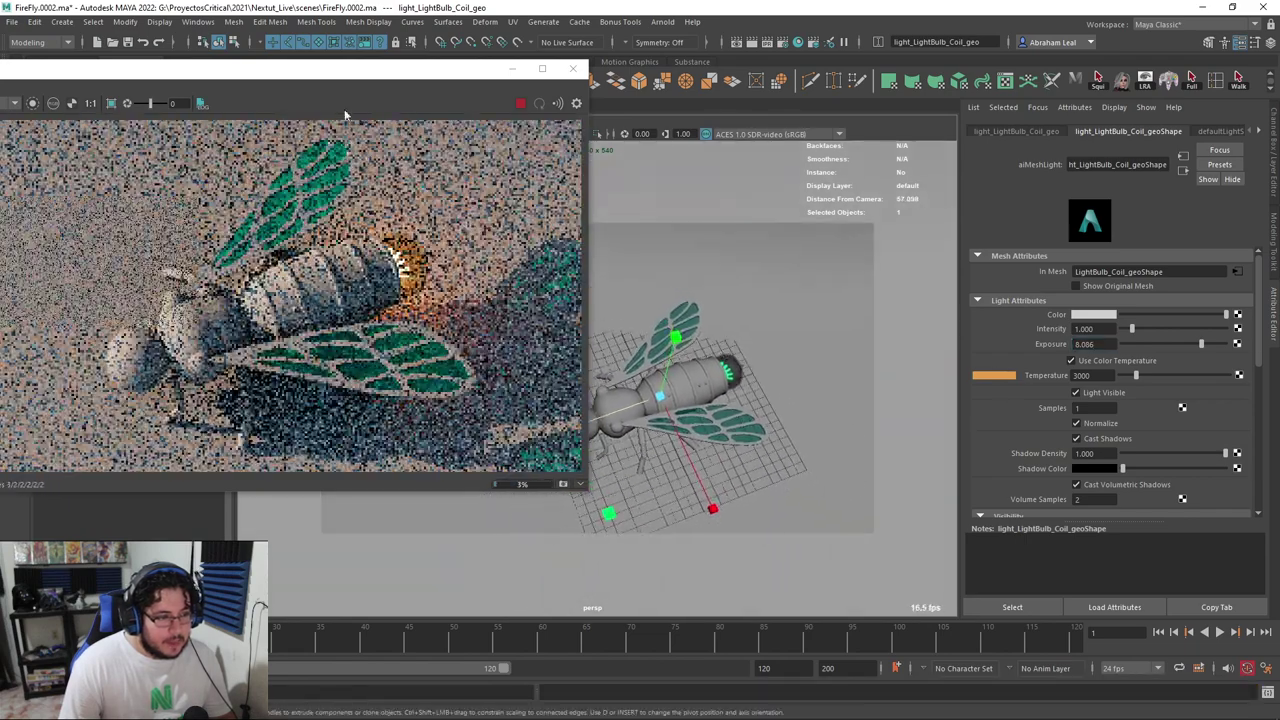
drag(368, 73, 391, 64)
Examine the render closely for the bulb's glow on the abdomen, wings and floor
scroll(364, 198, down, 2)
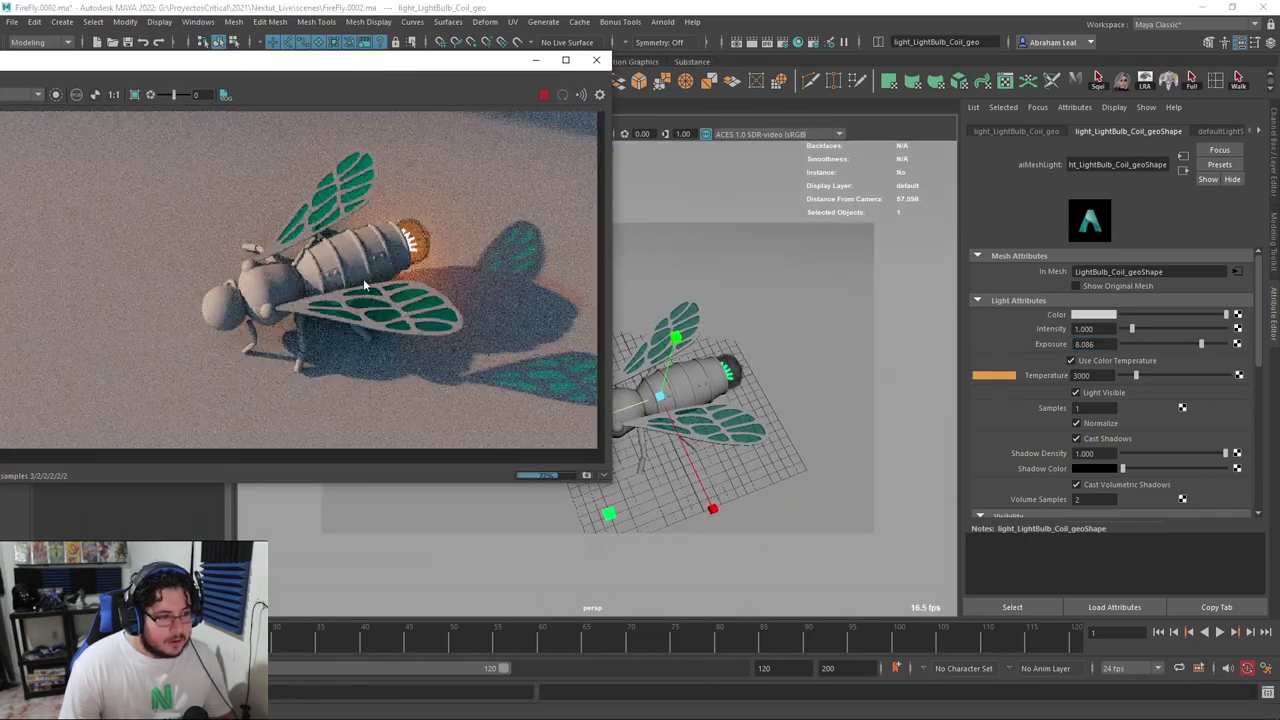
scroll(474, 255, down, 3)
scroll(500, 294, up, 1)
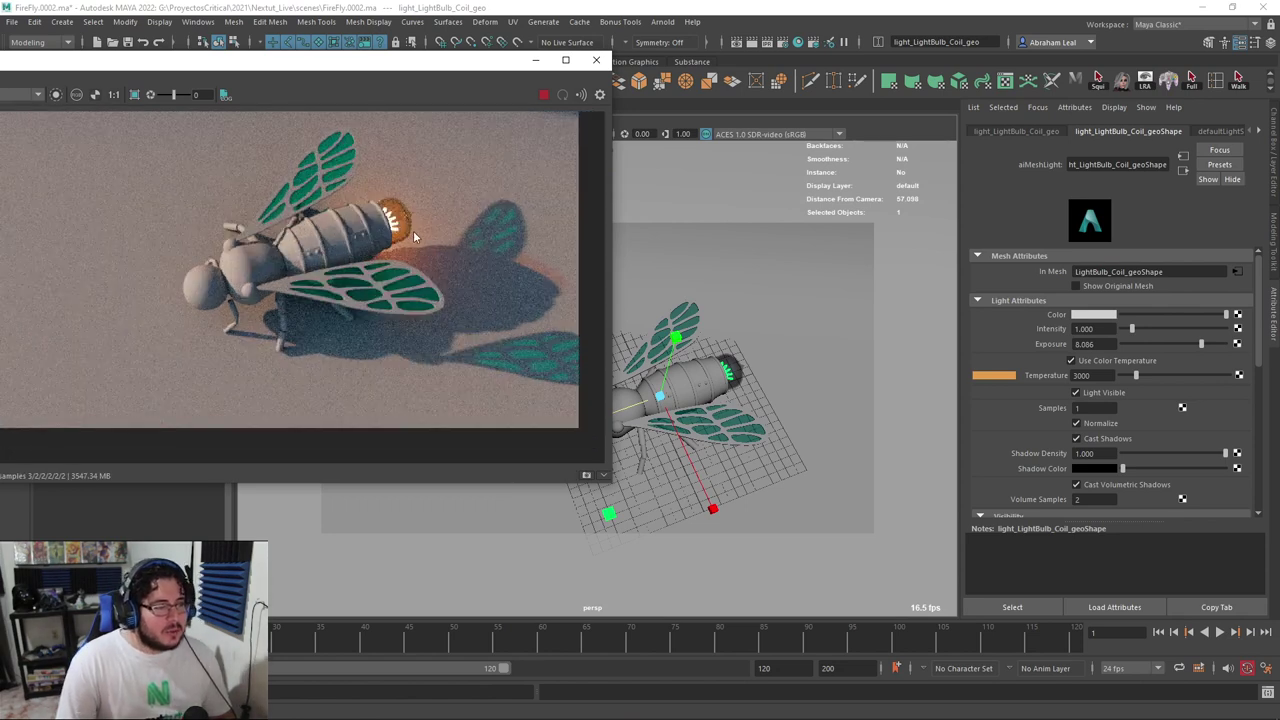
scroll(413, 230, up, 1)
middle_drag(415, 237, 459, 213)
scroll(457, 222, down, 1)
middle_drag(399, 291, 460, 267)
scroll(437, 317, up, 1)
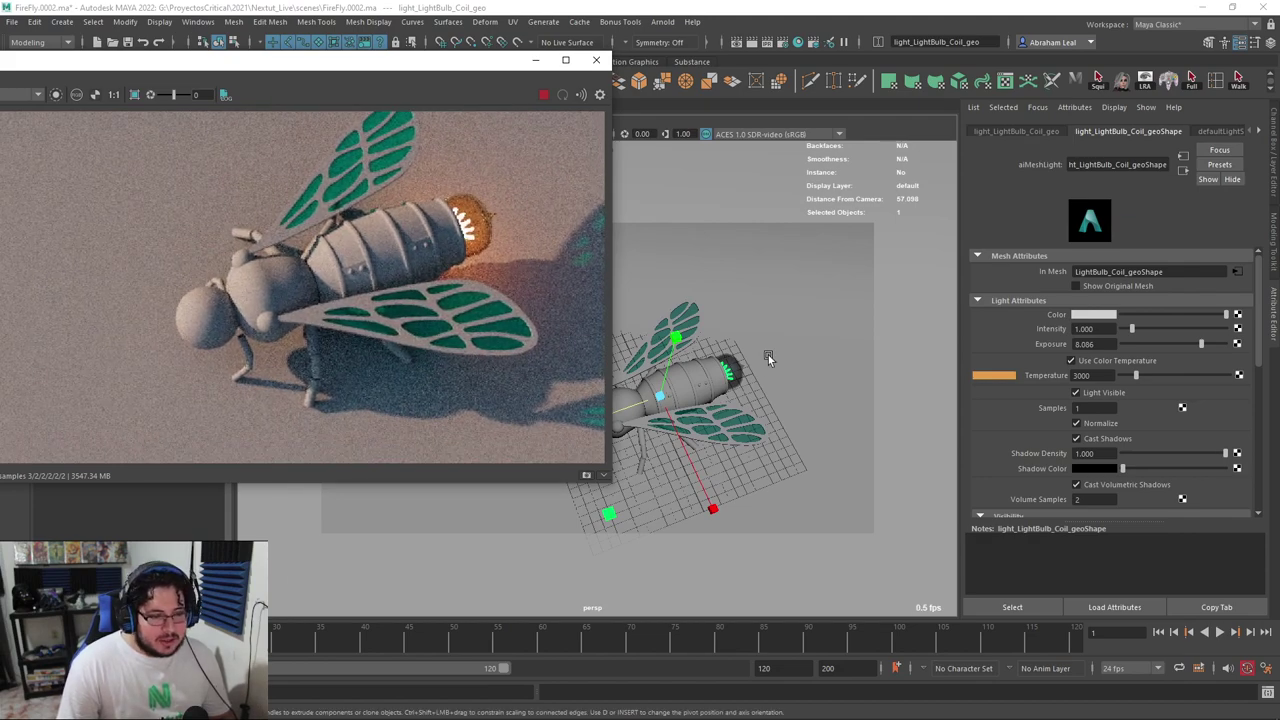
scroll(785, 383, up, 3)
mouse_move(795, 404)
alt+mouse_down()
mouse_move(808, 350)
mouse_move(803, 380)
alt+mouse_up()
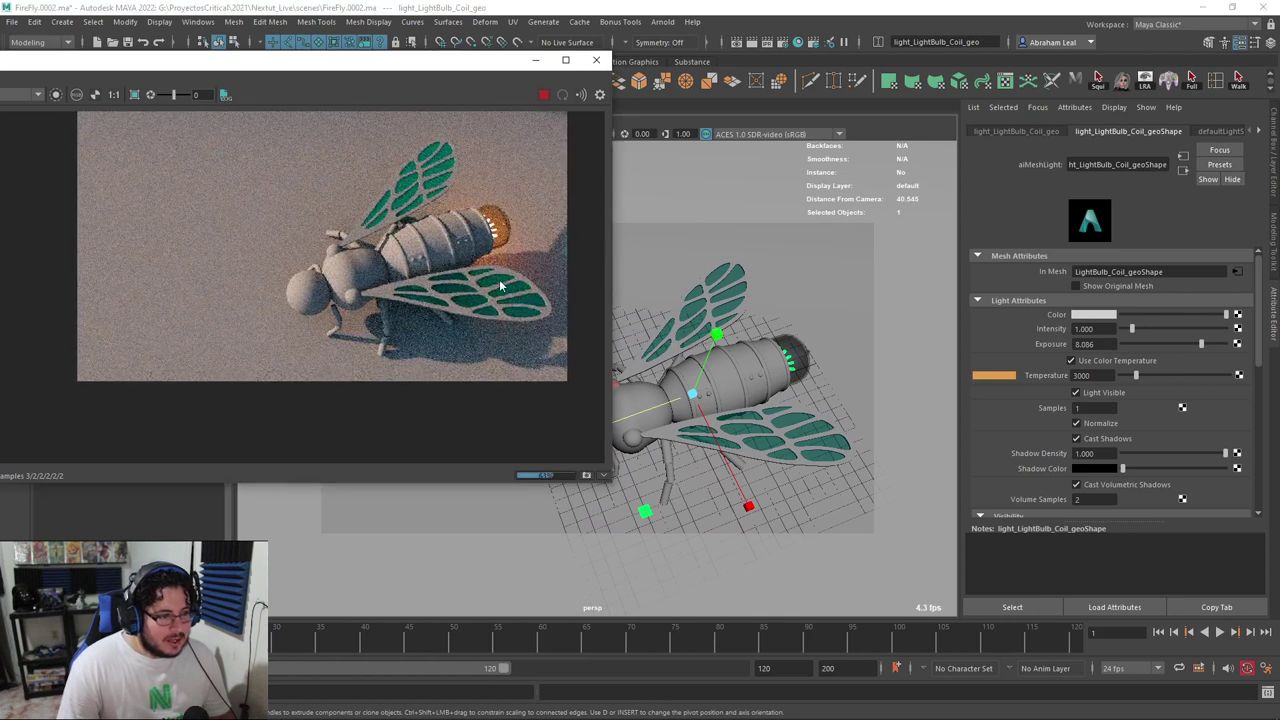